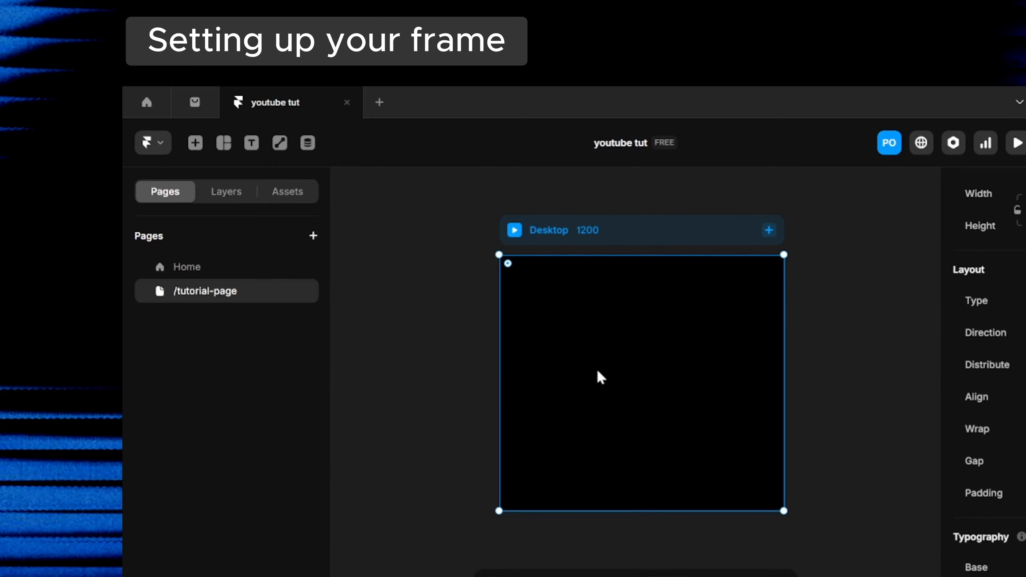
pyautogui.click(769, 230)
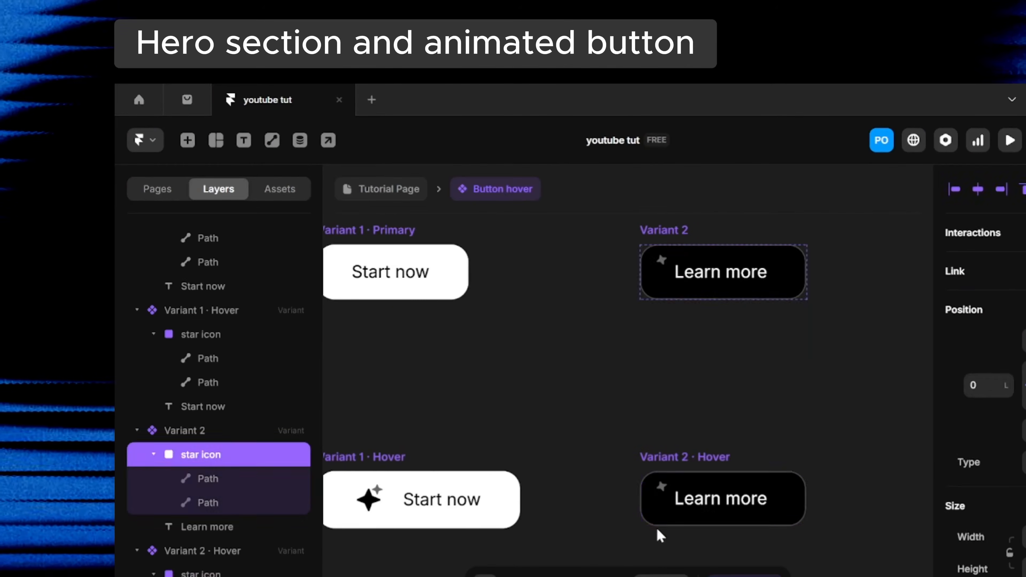
pyautogui.hotkey('ctrl', 'z')
pyautogui.hotkey('ctrl', 'z')
pyautogui.hotkey('ctrl', 'z')
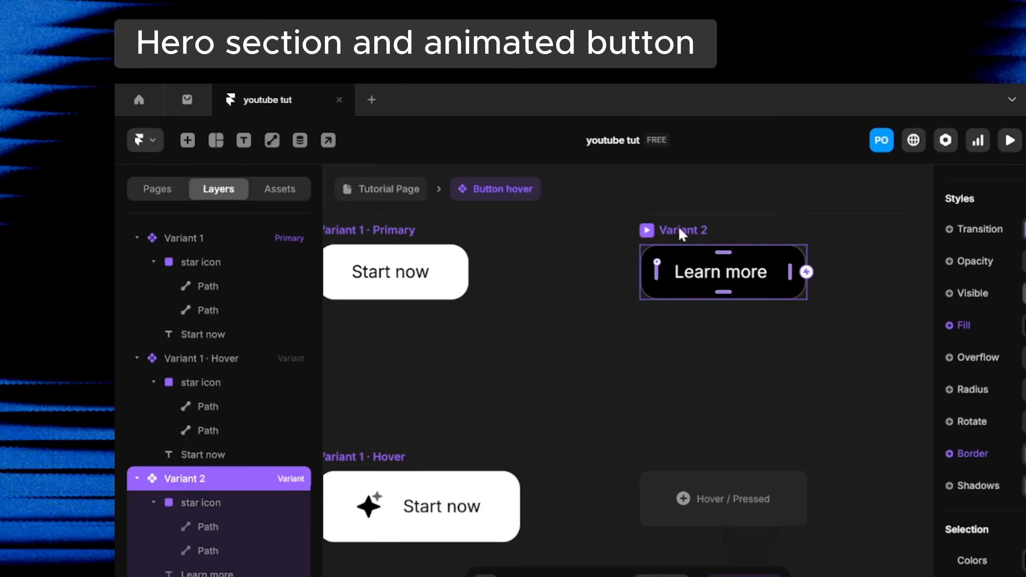
pyautogui.moveTo(734, 443); pyautogui.dragTo(641, 499)
pyautogui.moveTo(638, 355); pyautogui.dragTo(657, 304)
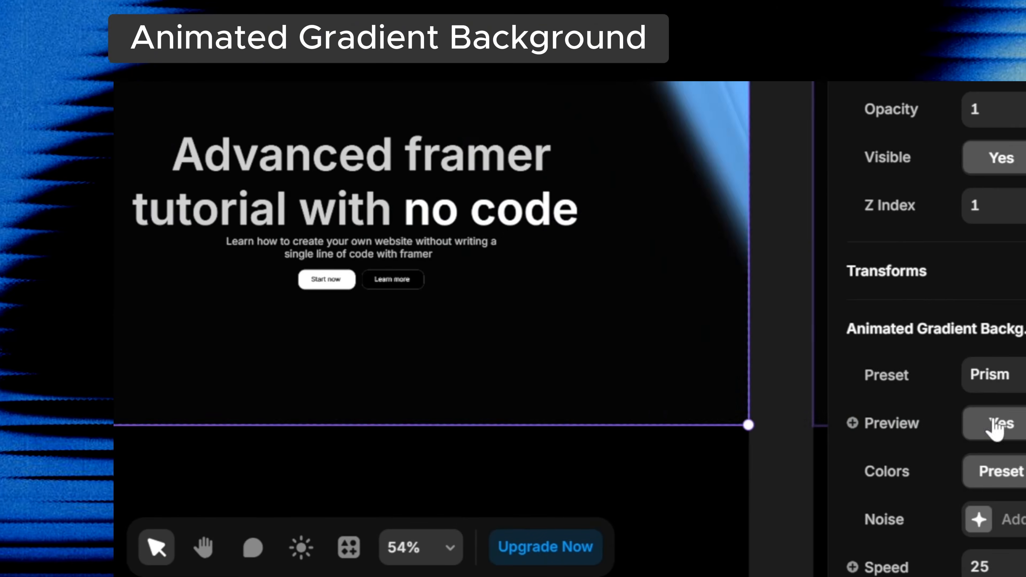
pyautogui.scroll(-4, 995, 429)
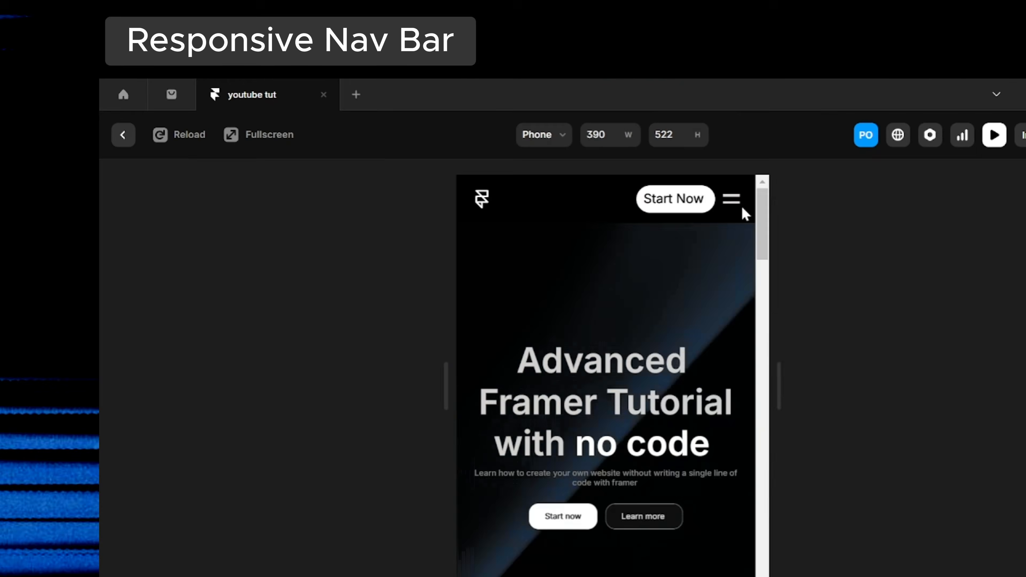
pyautogui.moveTo(769, 321); pyautogui.dragTo(799, 321)
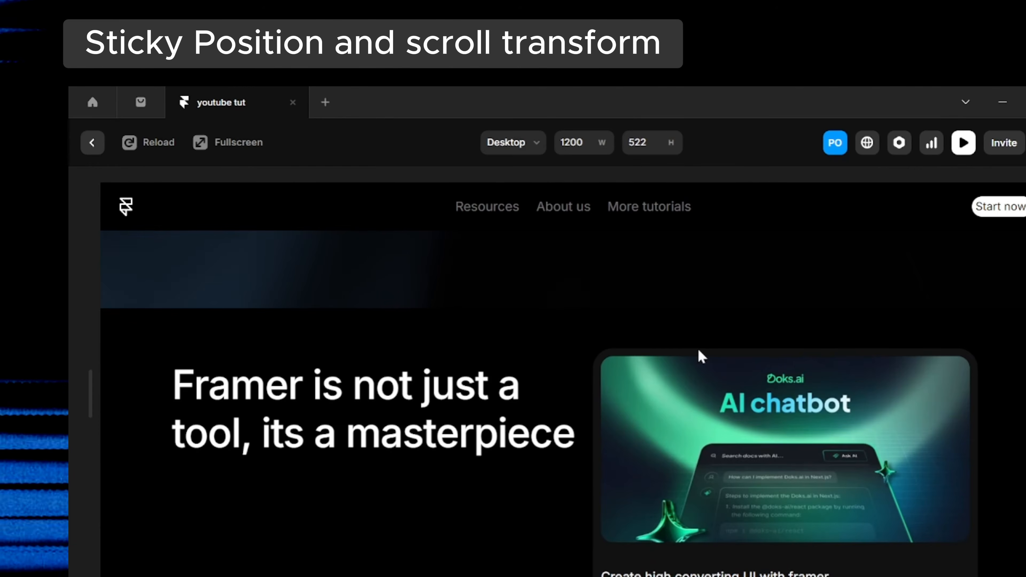
pyautogui.scroll(-3, 699, 350)
pyautogui.scroll(-5, 697, 348)
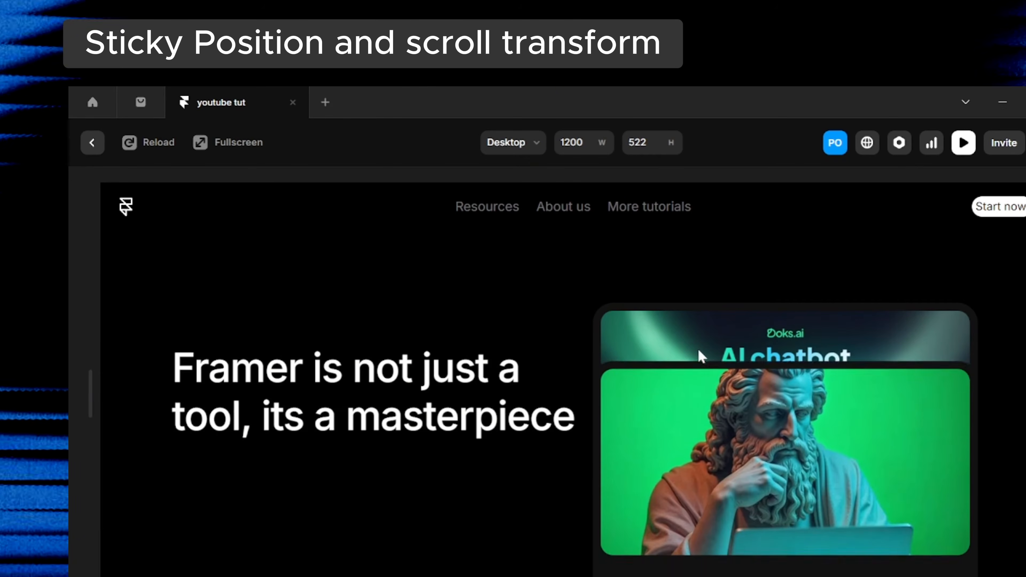
pyautogui.scroll(-3, 697, 347)
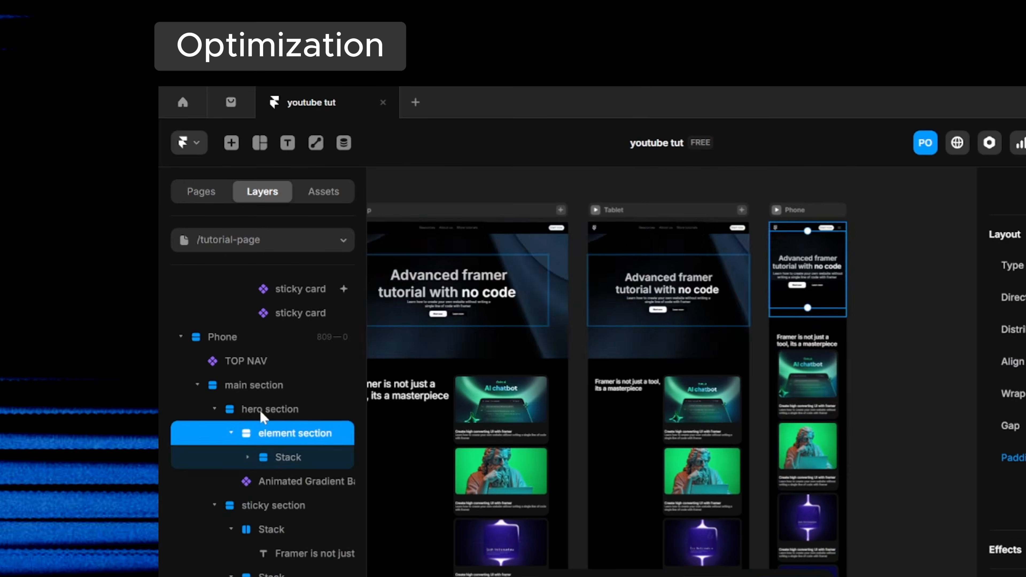
pyautogui.click(888, 367)
# Add a stack layout to the Desktop breakpoint and set its gap to 0
pyautogui.scroll(-2, 893, 291)
pyautogui.scroll(-2, 940, 366)
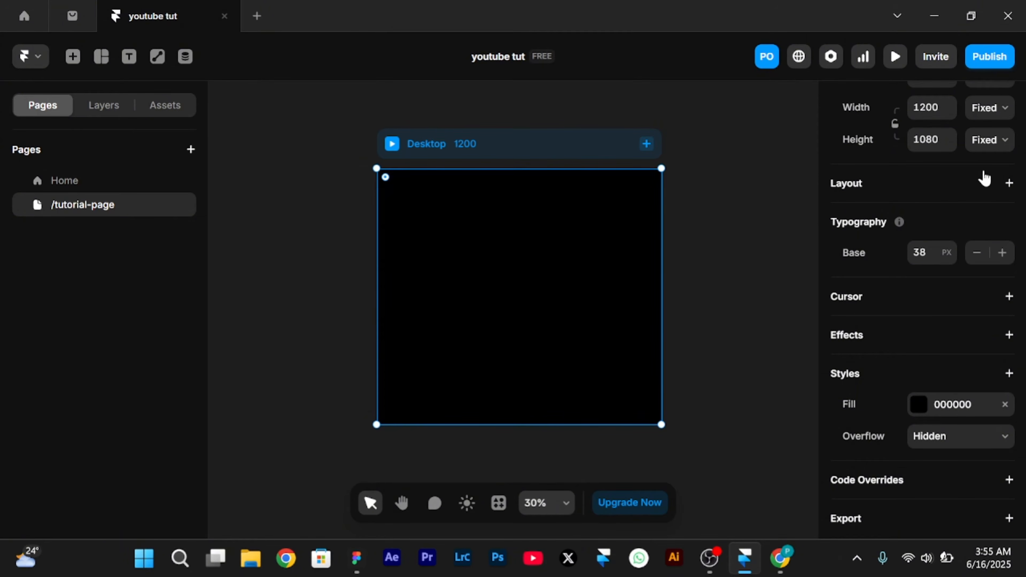
pyautogui.click(1009, 183)
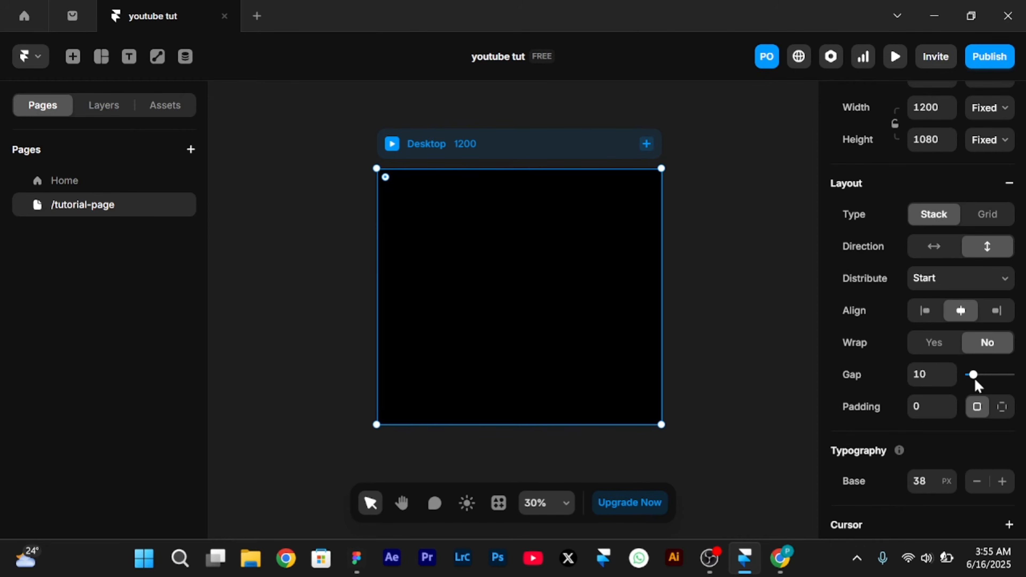
pyautogui.moveTo(974, 381); pyautogui.dragTo(927, 387)
# Add Tablet (810) and Phone (390) breakpoints beside the Desktop breakpoint
pyautogui.click(645, 145)
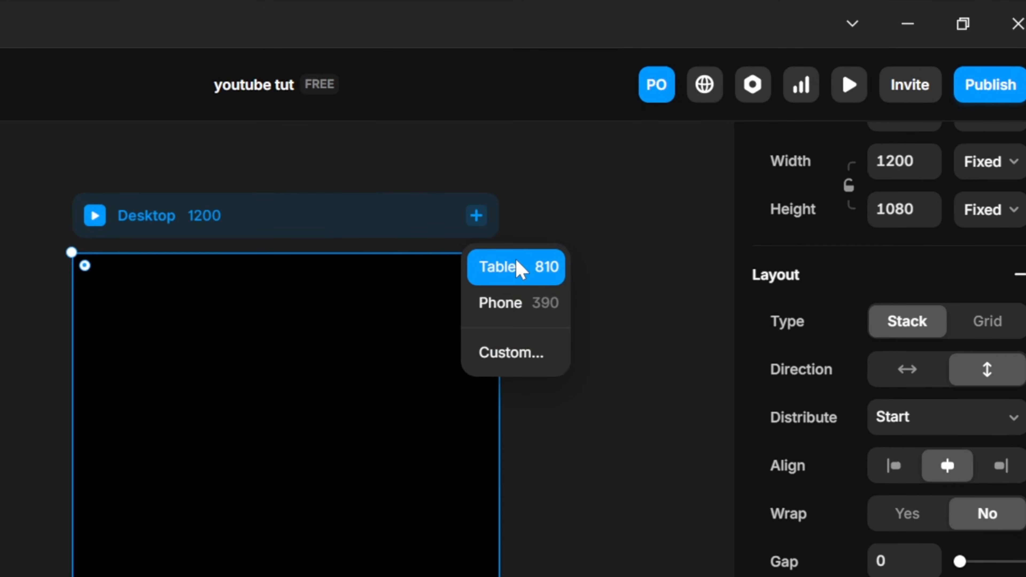
pyautogui.click(669, 178)
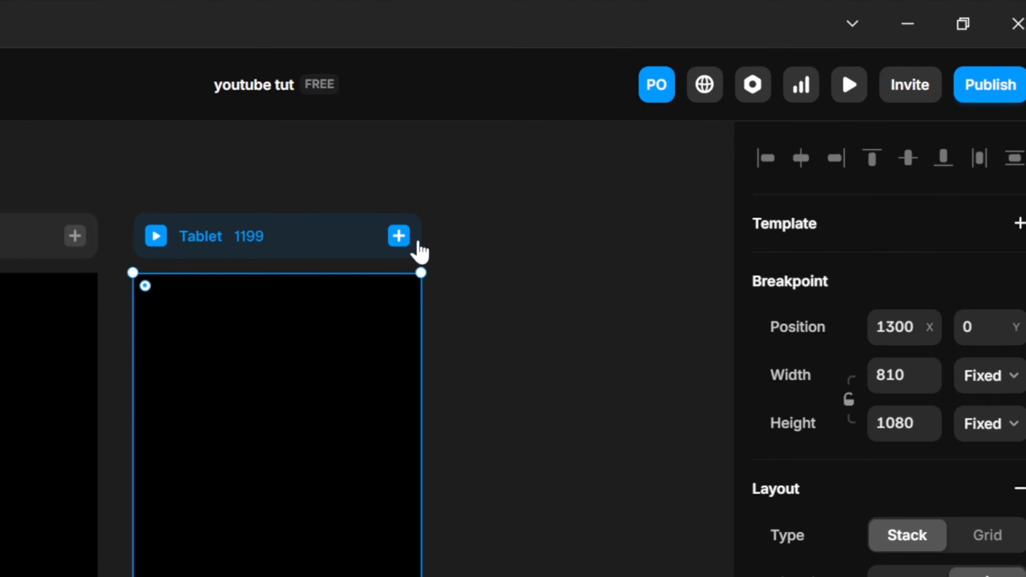
pyautogui.click(405, 238)
pyautogui.click(446, 287)
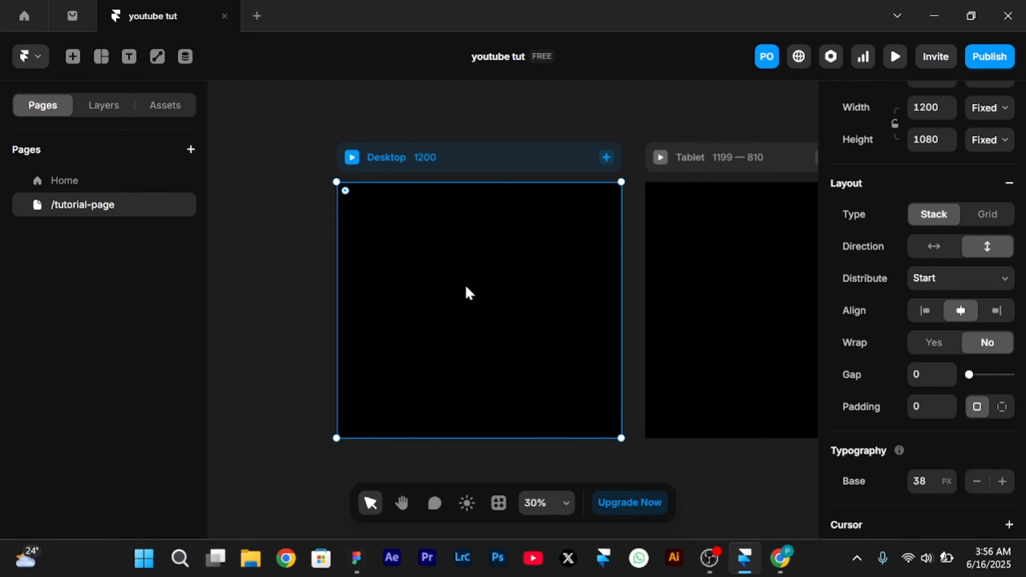
# Draw a frame about 950 by 618 inside the Desktop breakpoint and set its width to Fill
pyautogui.press('f')
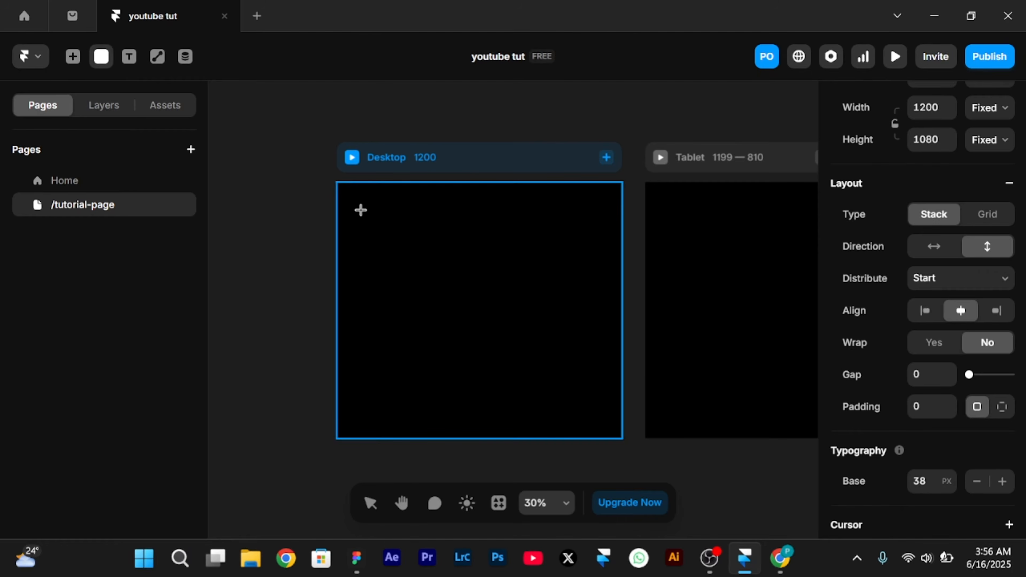
pyautogui.moveTo(362, 214); pyautogui.dragTo(589, 362)
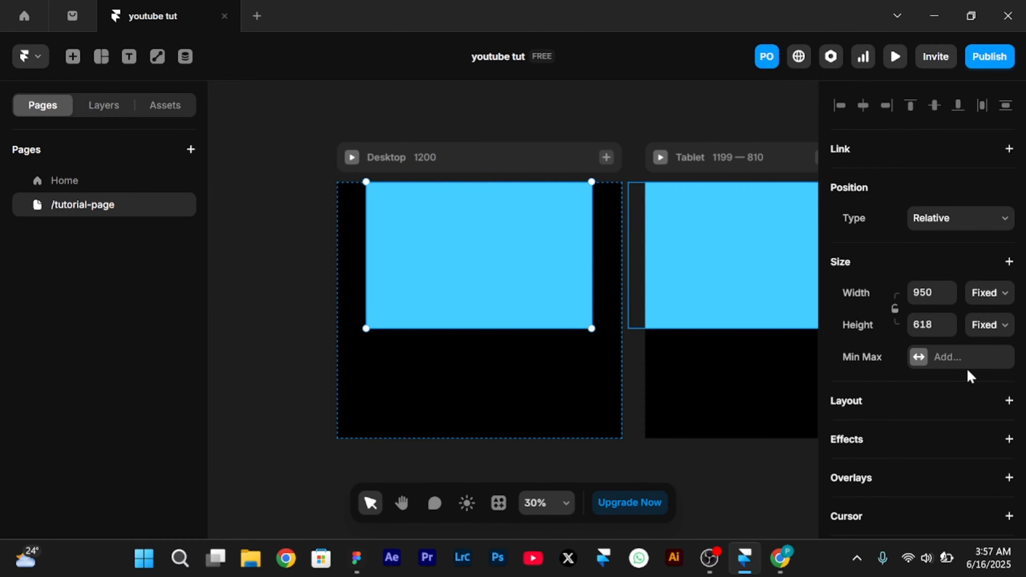
pyautogui.scroll(-3, 970, 336)
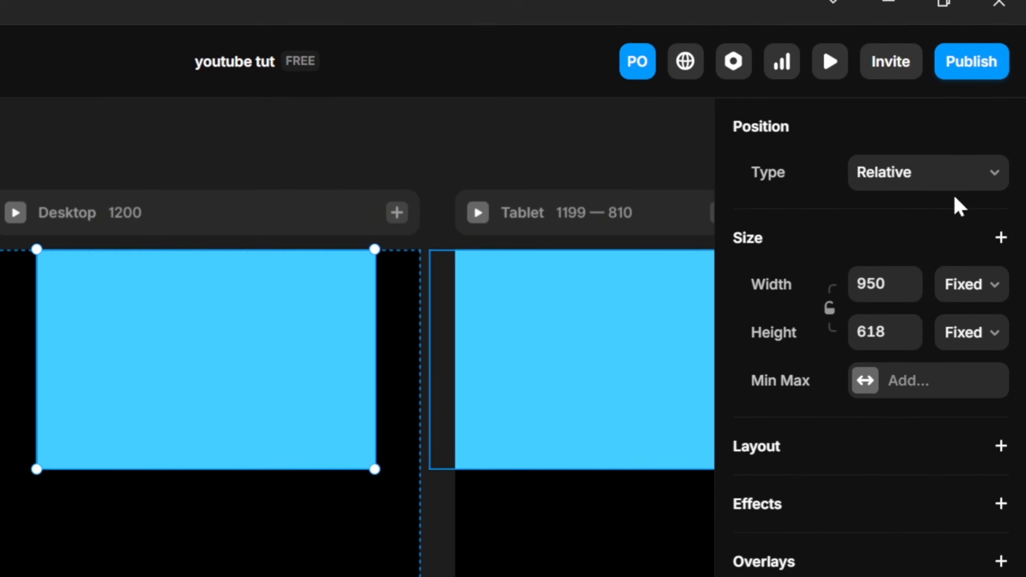
pyautogui.click(969, 286)
pyautogui.click(961, 374)
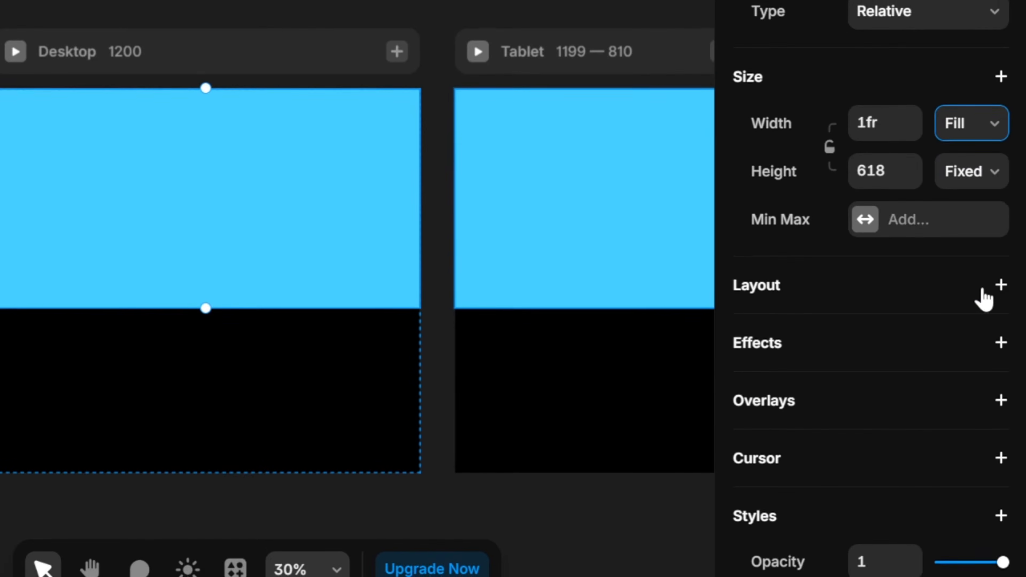
# Add a stack layout to the blue frame and stretch its height to about 1974
pyautogui.click(1001, 286)
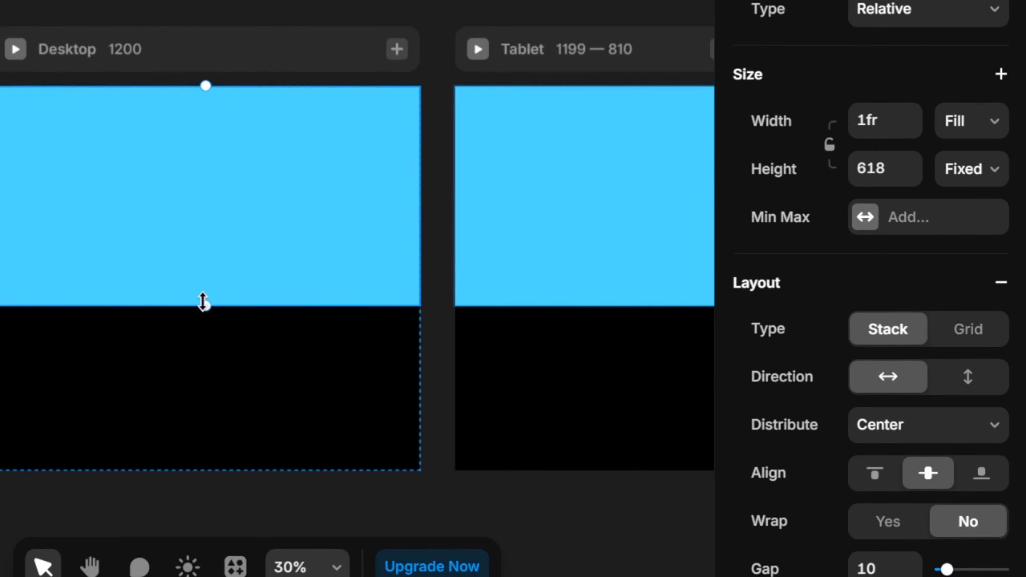
pyautogui.moveTo(206, 306); pyautogui.dragTo(574, 374)
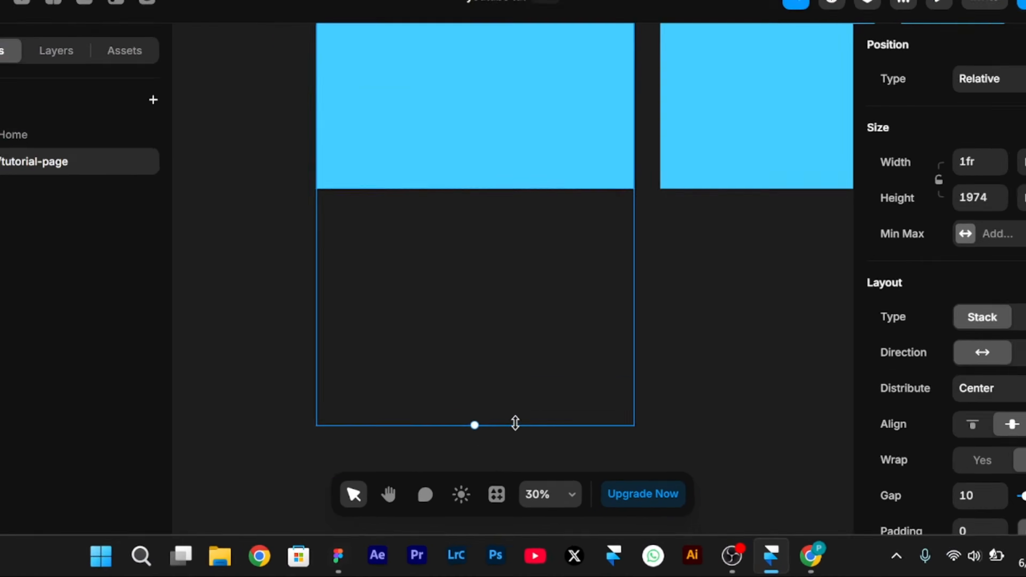
pyautogui.scroll(-3, 543, 23)
pyautogui.scroll(2, 543, 23)
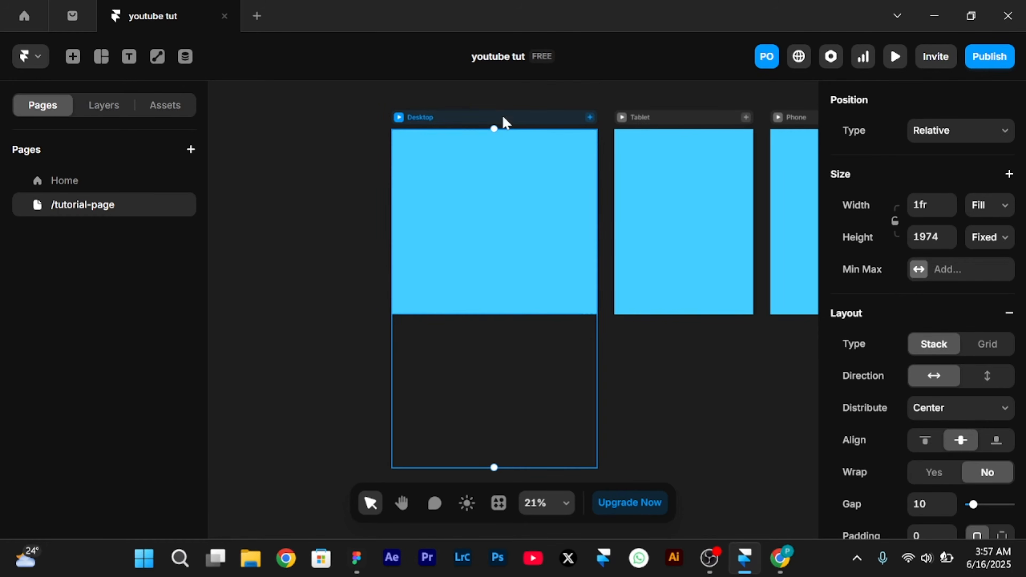
# Set the Desktop breakpoint's height to Fit Content
pyautogui.click(508, 120)
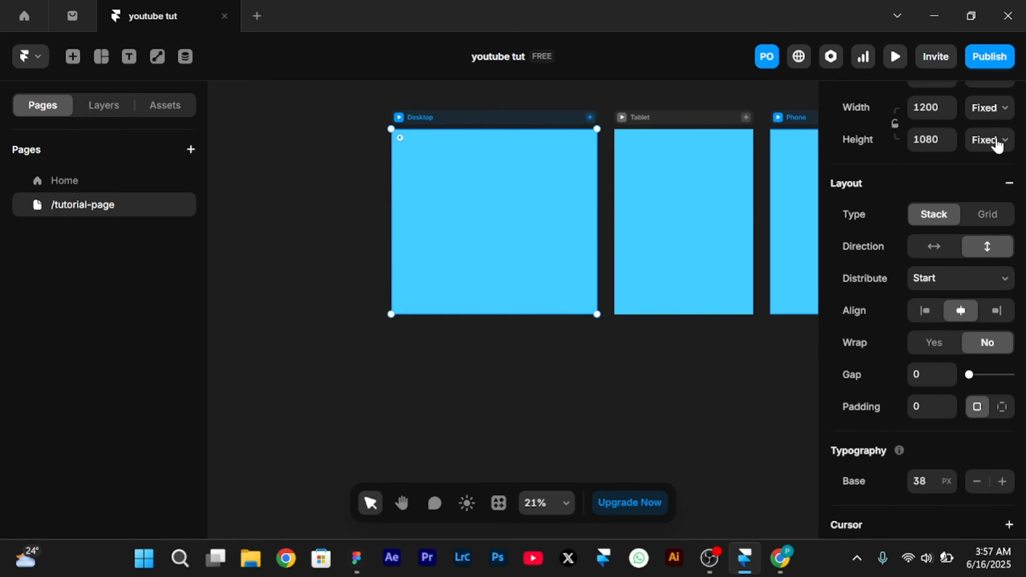
pyautogui.scroll(1, 996, 146)
pyautogui.click(996, 168)
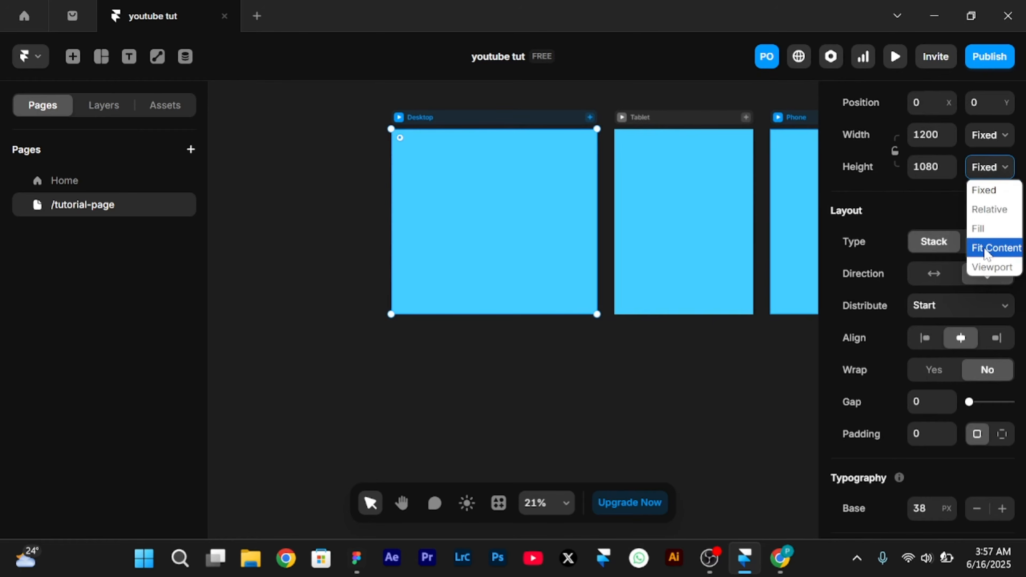
pyautogui.click(990, 248)
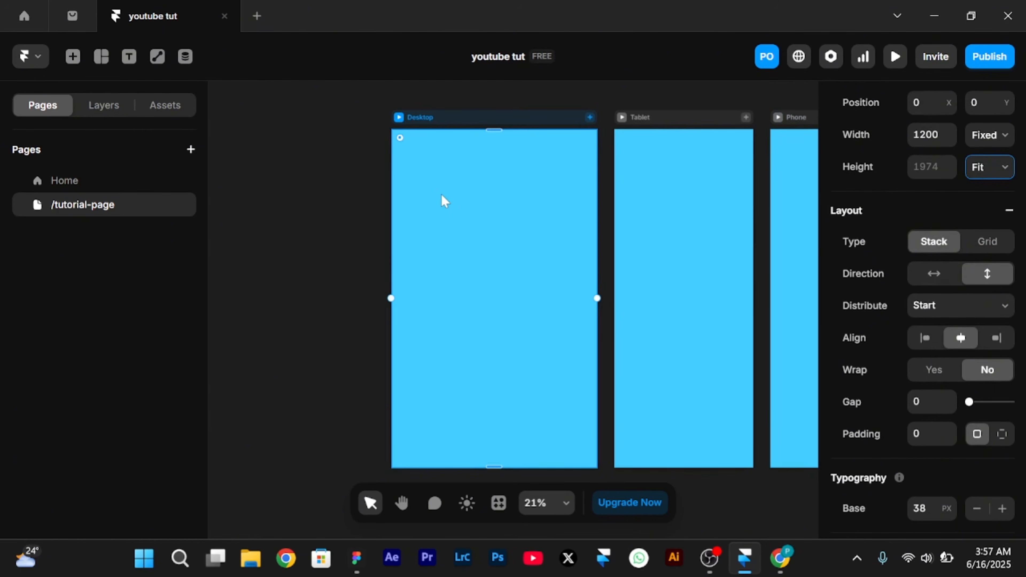
# Remove the blue fill from the stack inside the Desktop breakpoint
pyautogui.scroll(-3, 442, 201)
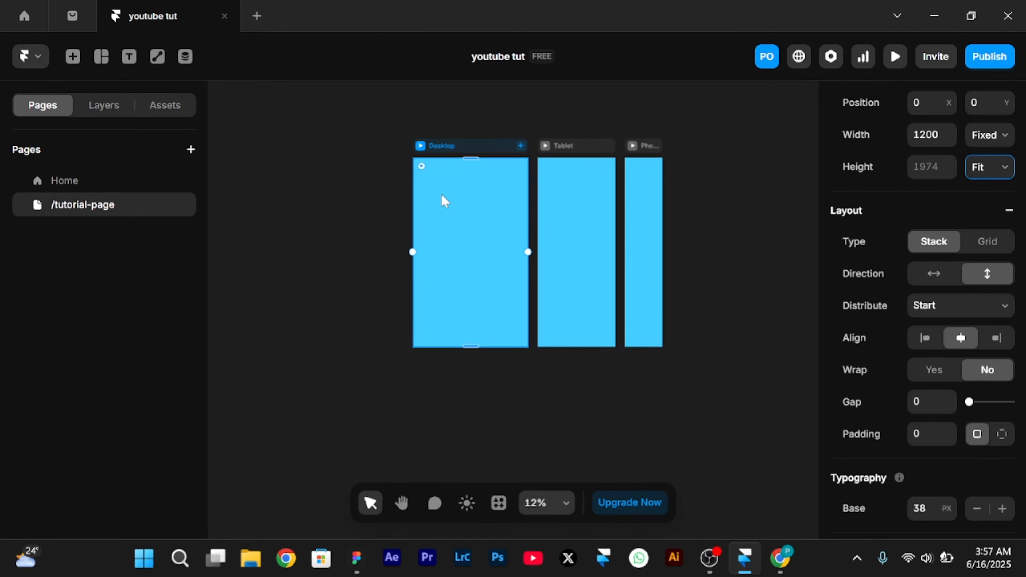
pyautogui.hscroll(-2, 442, 195)
pyautogui.hscroll(3, 441, 196)
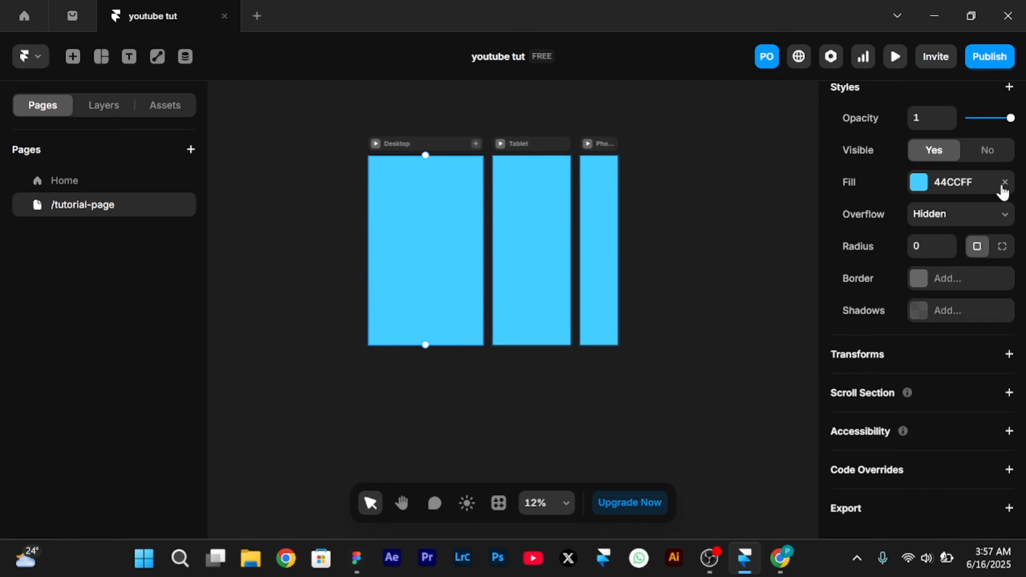
pyautogui.click(1004, 190)
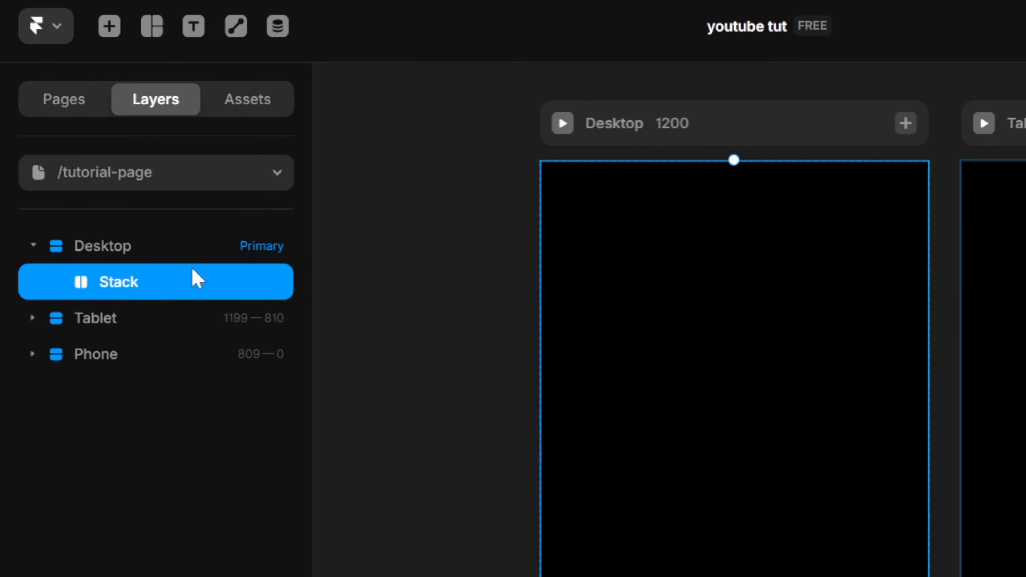
# Rename the stack layer under Desktop to "main section"
pyautogui.doubleClick(144, 285)
pyautogui.write('main ')
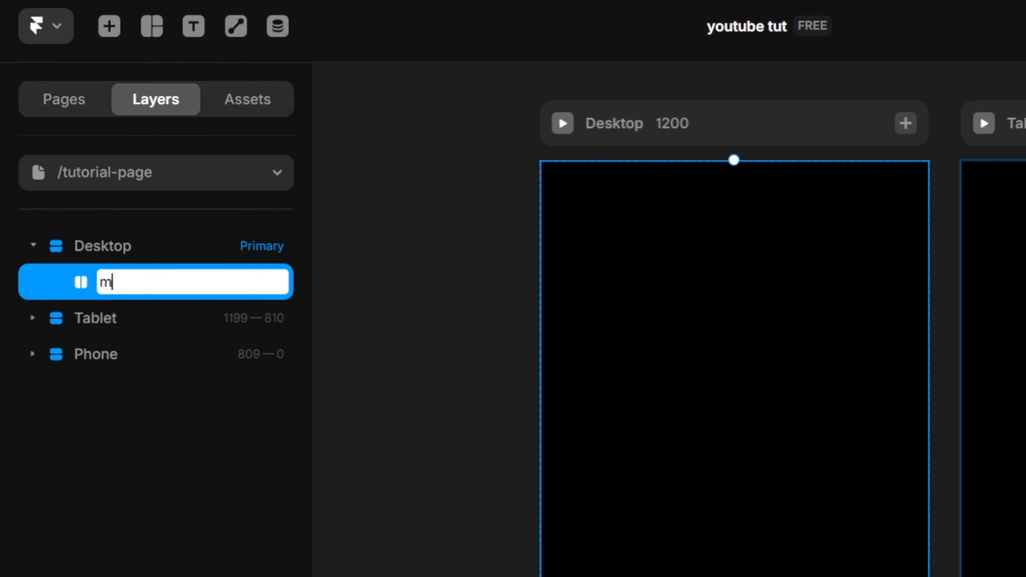
pyautogui.write('section')
pyautogui.press('Return')
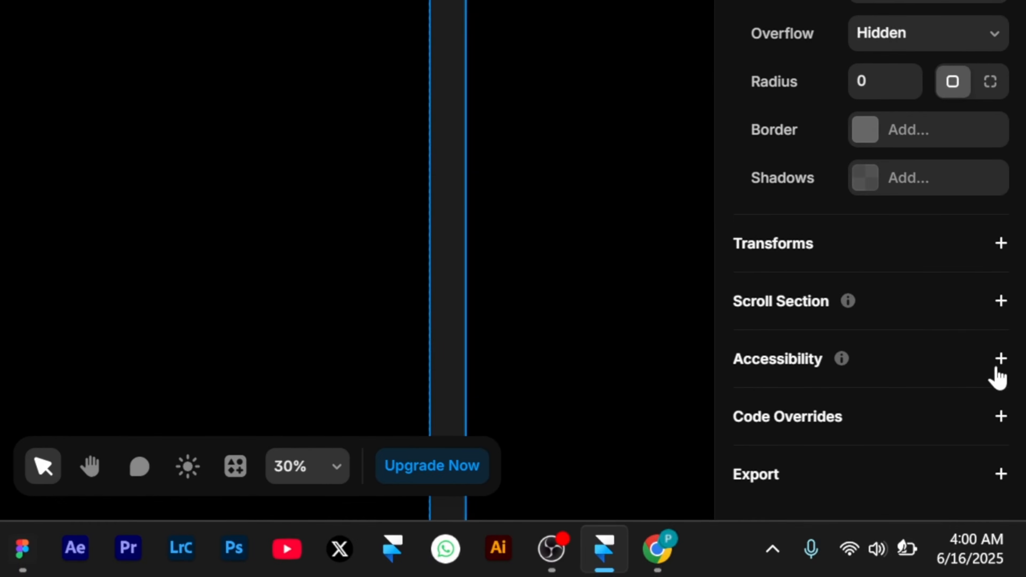
# Add an accessibility tag to the main section and set it to main
pyautogui.click(1000, 361)
pyautogui.click(928, 230)
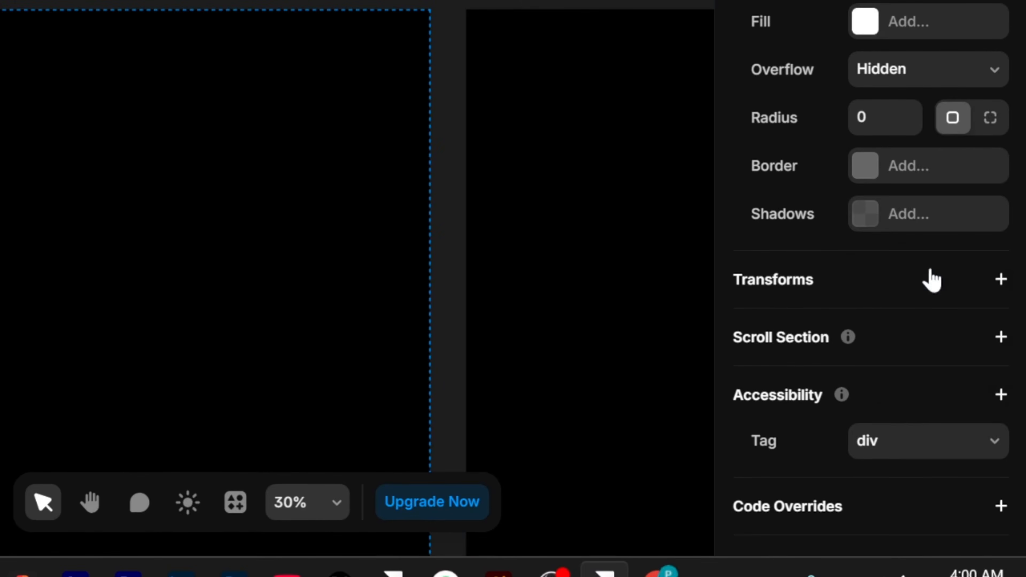
pyautogui.click(873, 441)
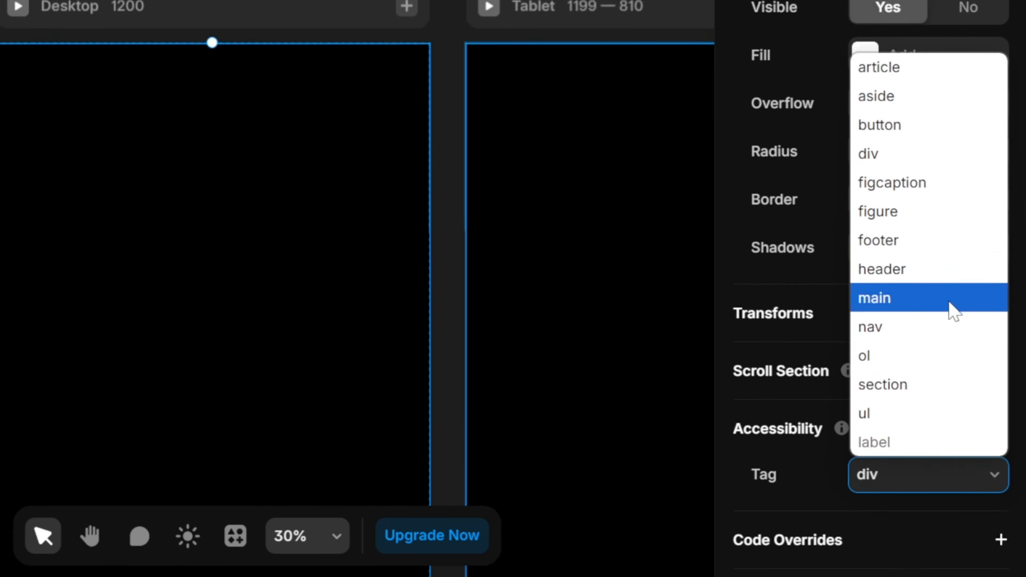
pyautogui.click(951, 308)
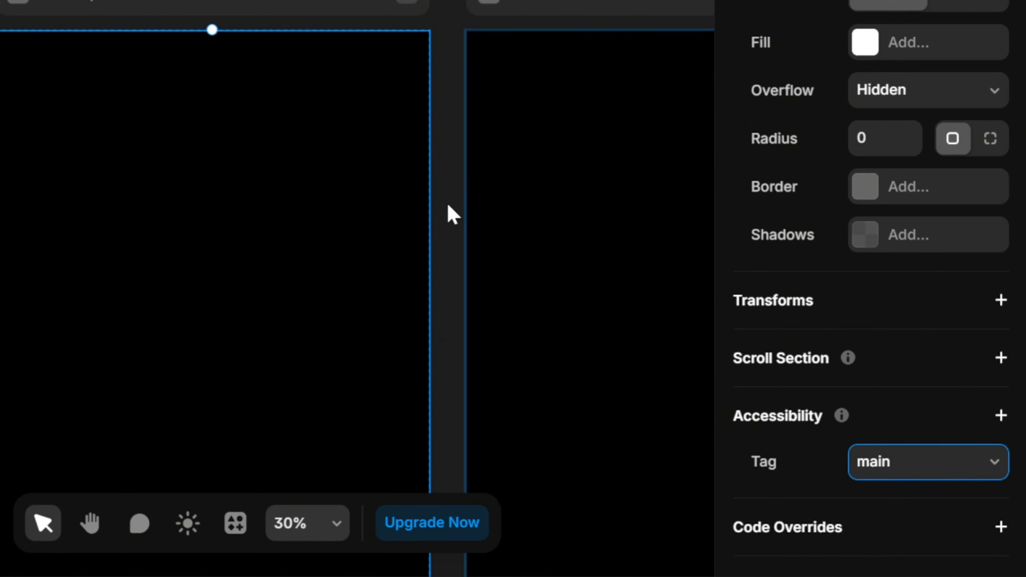
# Draw a frame about 1088 by 688 inside the Desktop's main section and set its width to Fill
pyautogui.scroll(3, 447, 214)
pyautogui.scroll(-2, 447, 213)
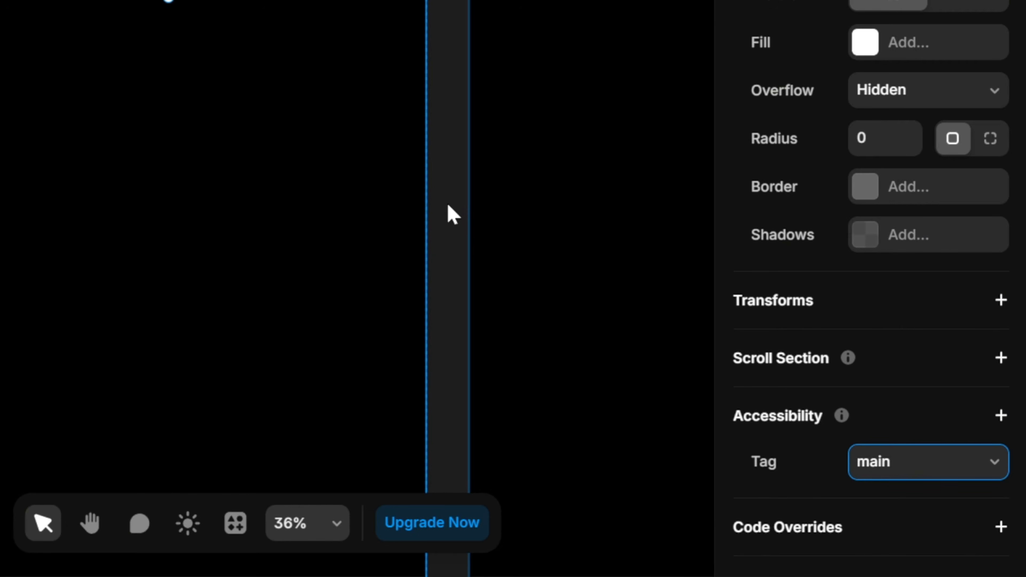
pyautogui.press('f')
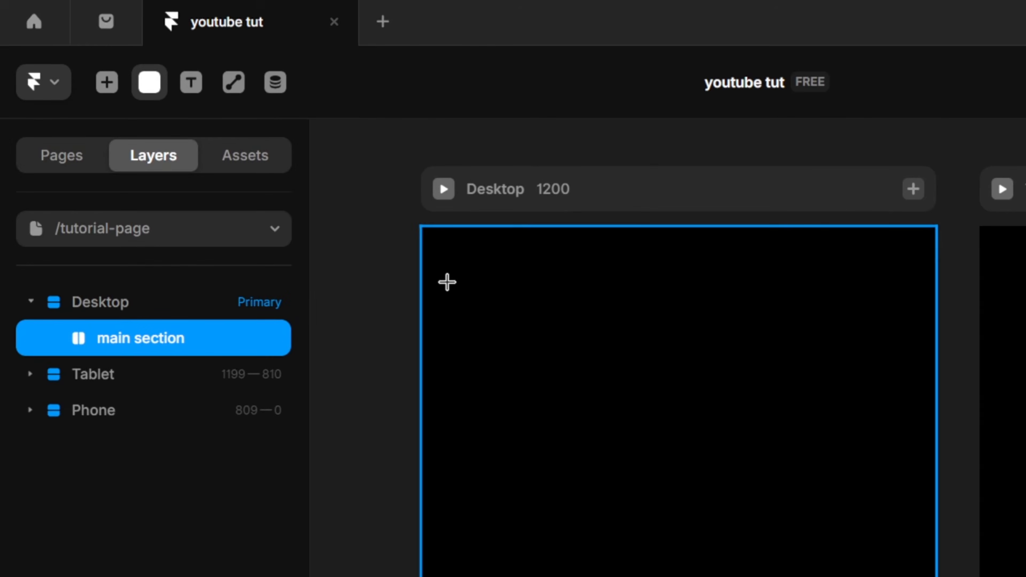
pyautogui.moveTo(447, 283); pyautogui.dragTo(914, 576)
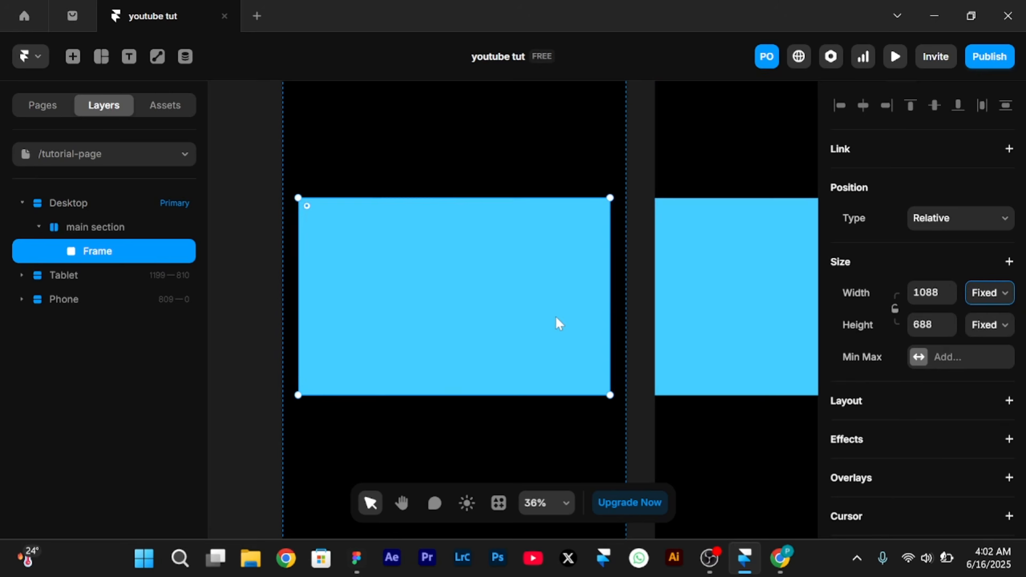
pyautogui.click(982, 296)
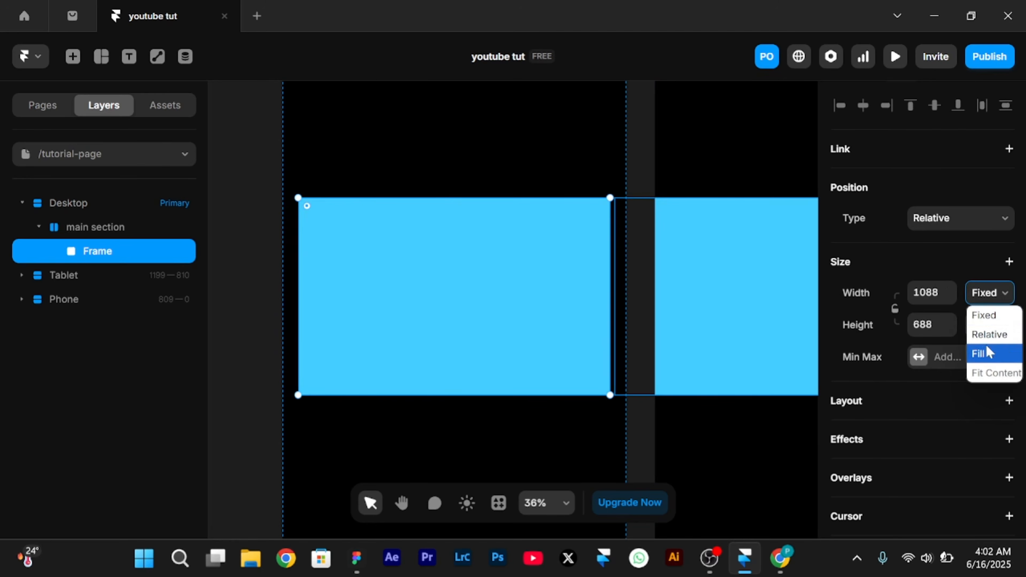
pyautogui.click(988, 353)
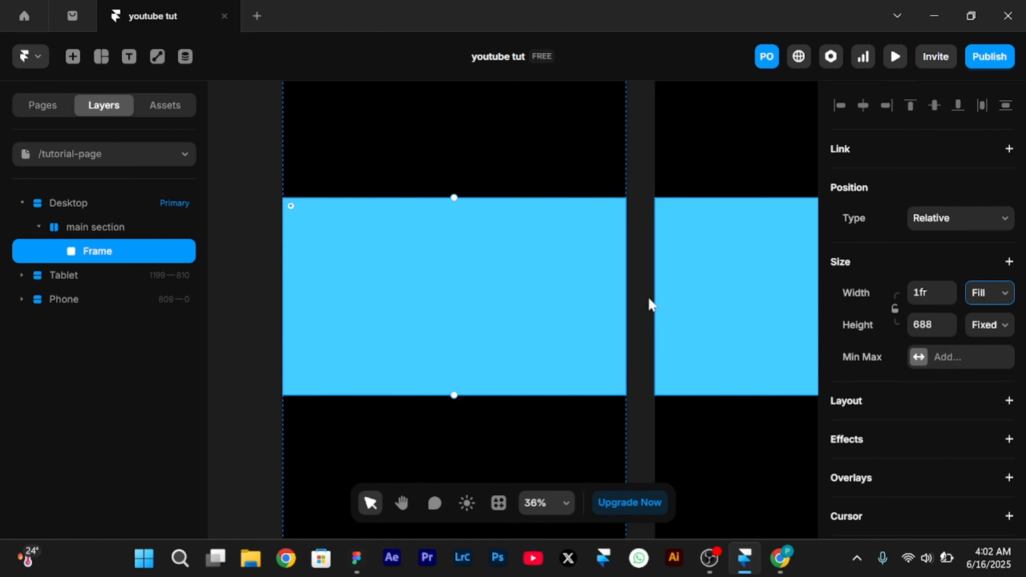
# Rename the frame inside the main section as "hero section"
pyautogui.doubleClick(90, 252)
pyautogui.write('hero sec')
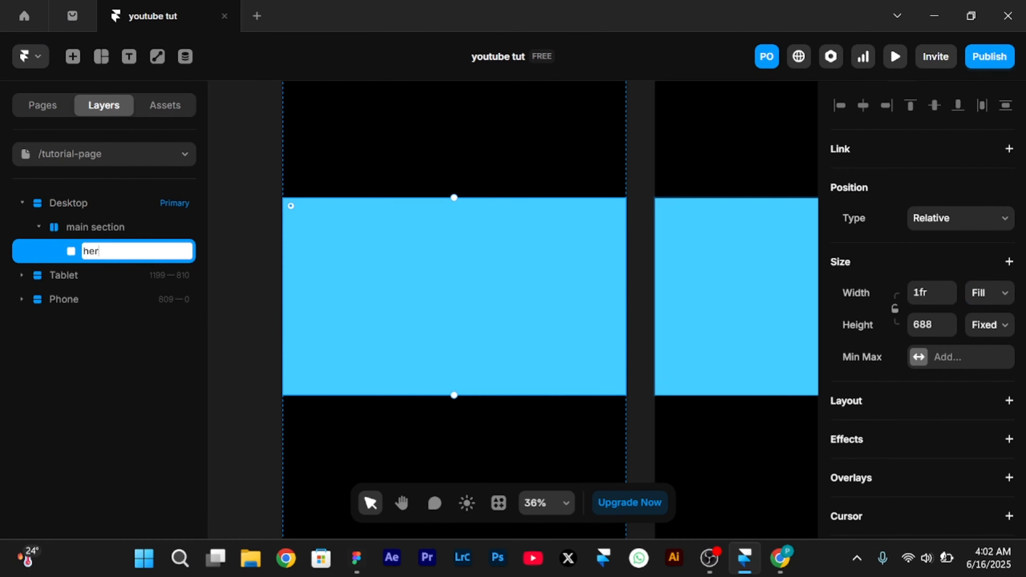
pyautogui.write('tion')
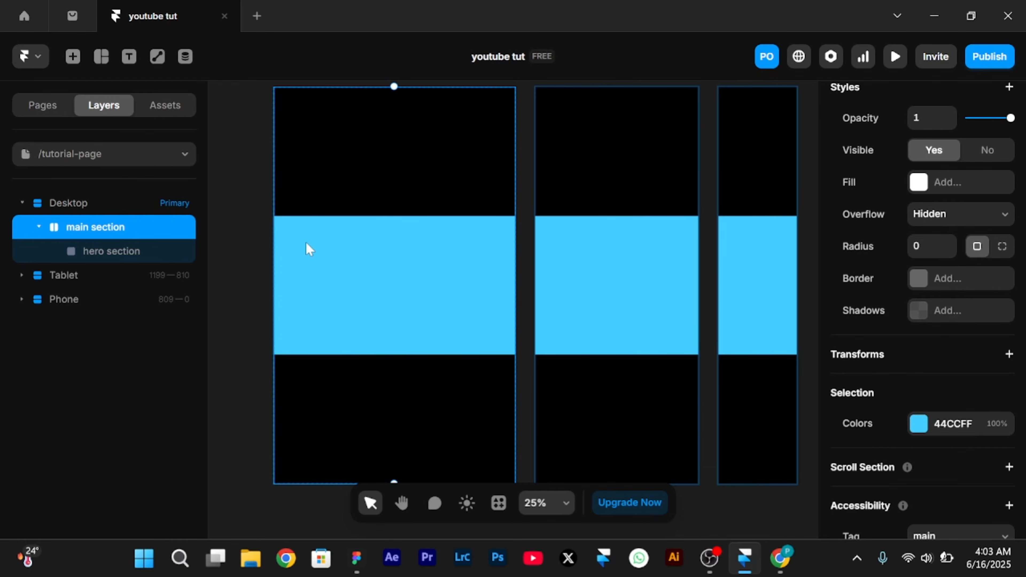
# Set the main section's layout to distribute from Start and align its contents to the top
pyautogui.scroll(3, 307, 247)
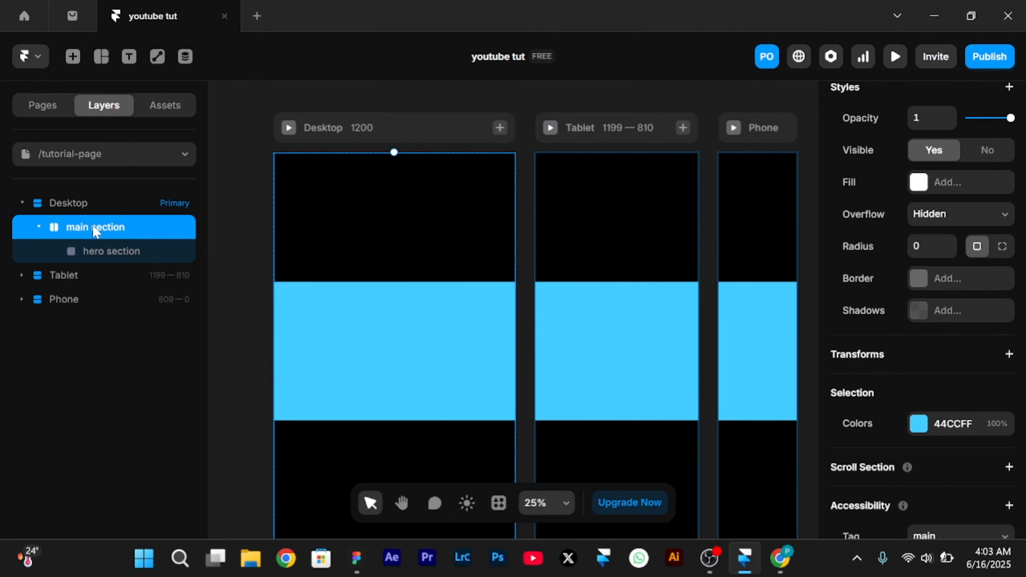
pyautogui.scroll(10, 949, 293)
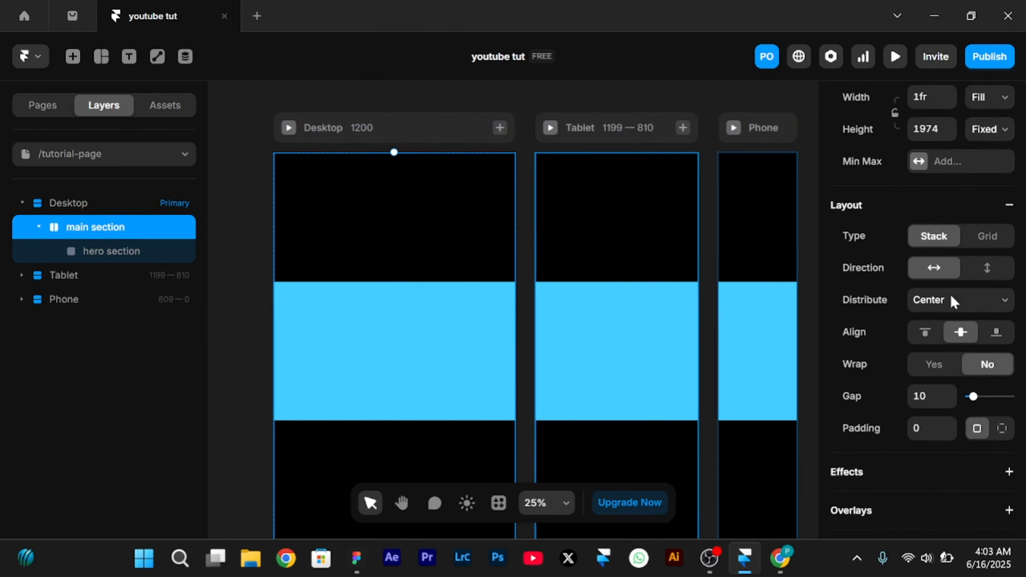
pyautogui.scroll(3, 951, 301)
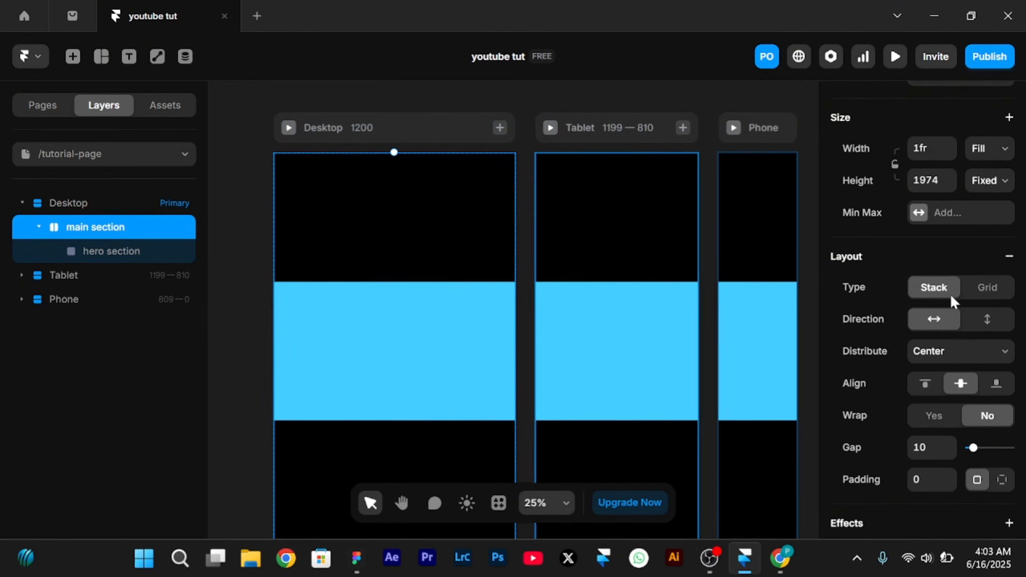
pyautogui.click(937, 368)
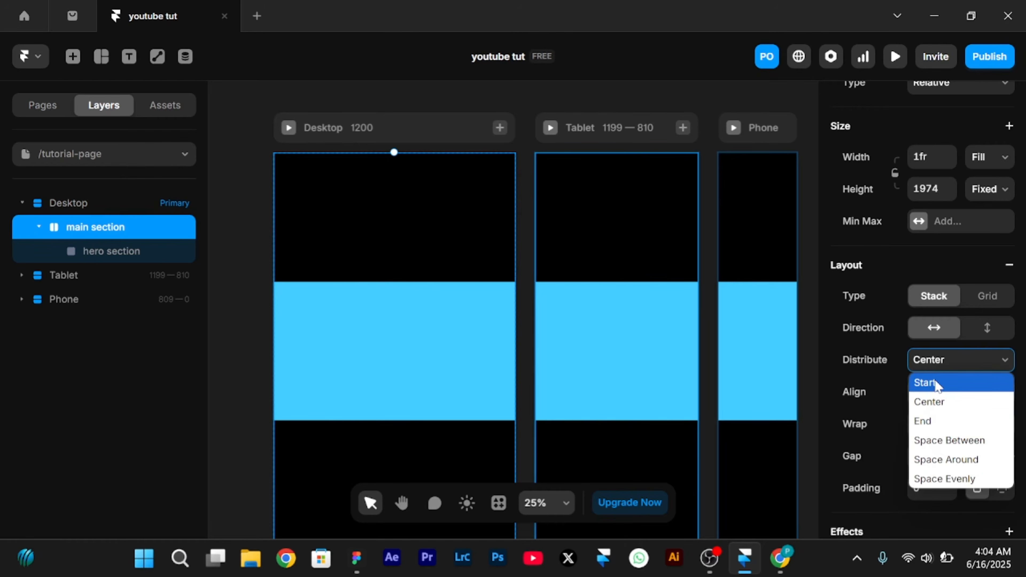
pyautogui.click(926, 383)
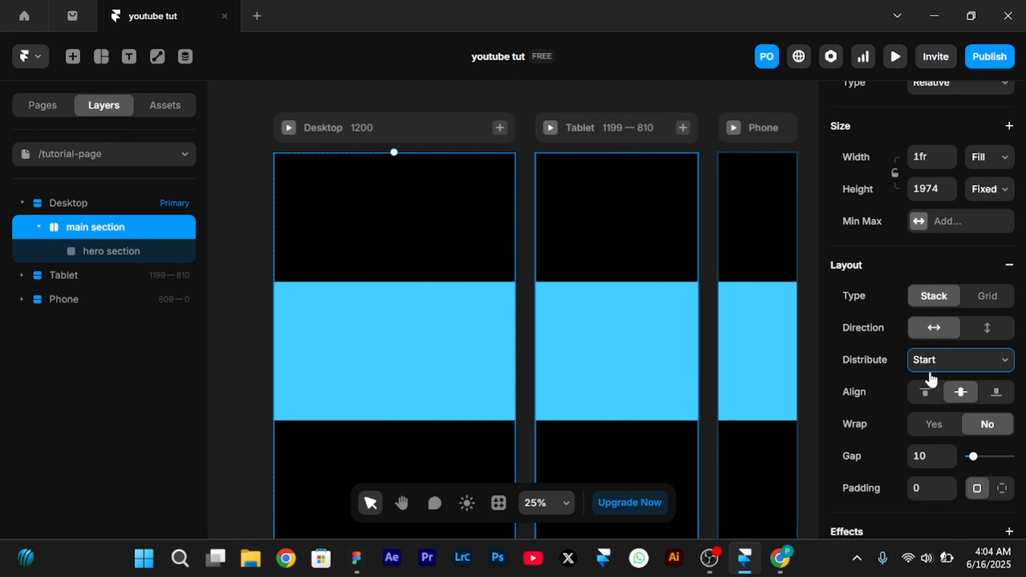
pyautogui.scroll(-1, 932, 368)
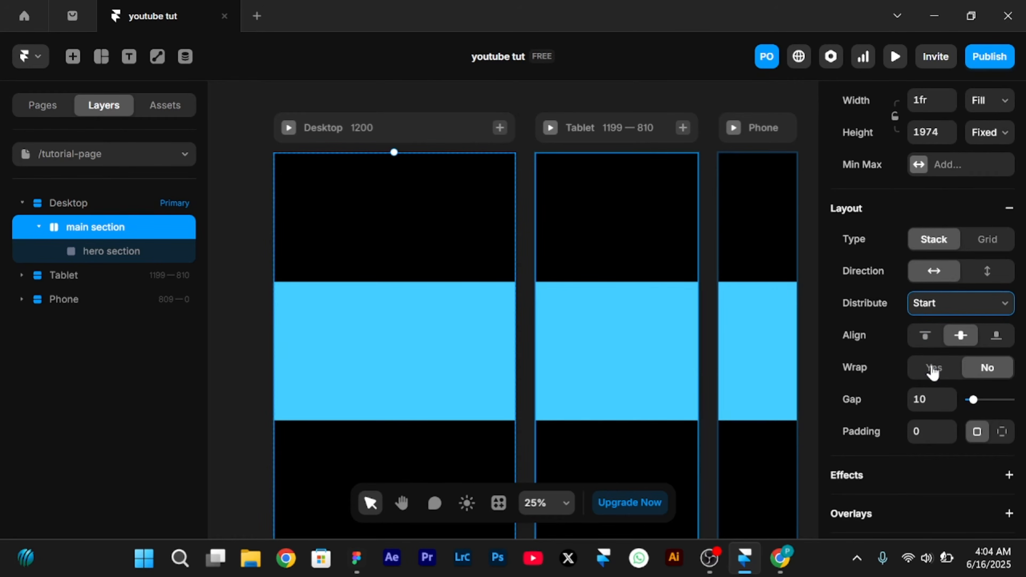
pyautogui.click(927, 336)
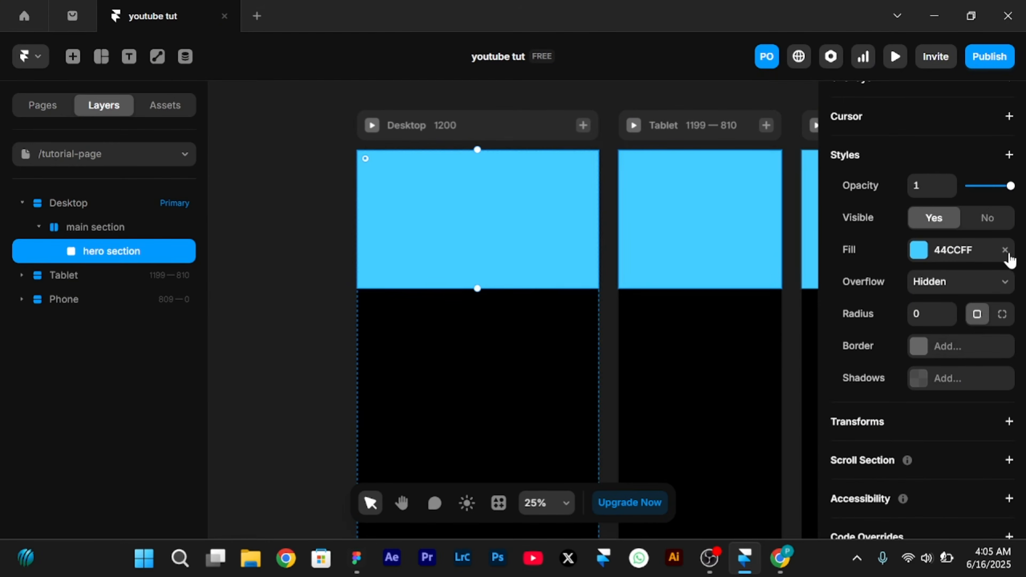
# Remove the blue 44CCFF fill from the hero section
pyautogui.click(1004, 250)
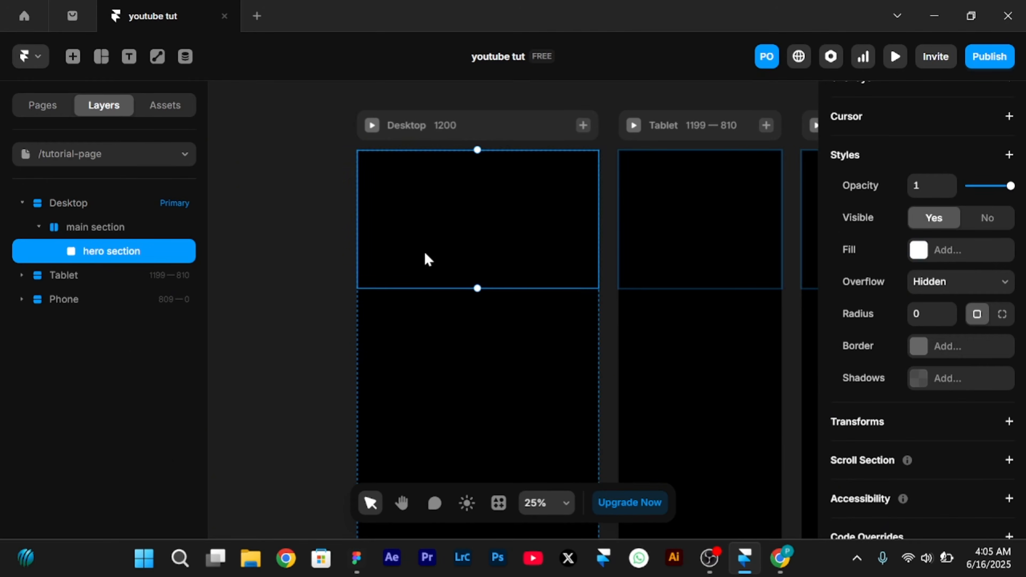
pyautogui.scroll(3, 427, 258)
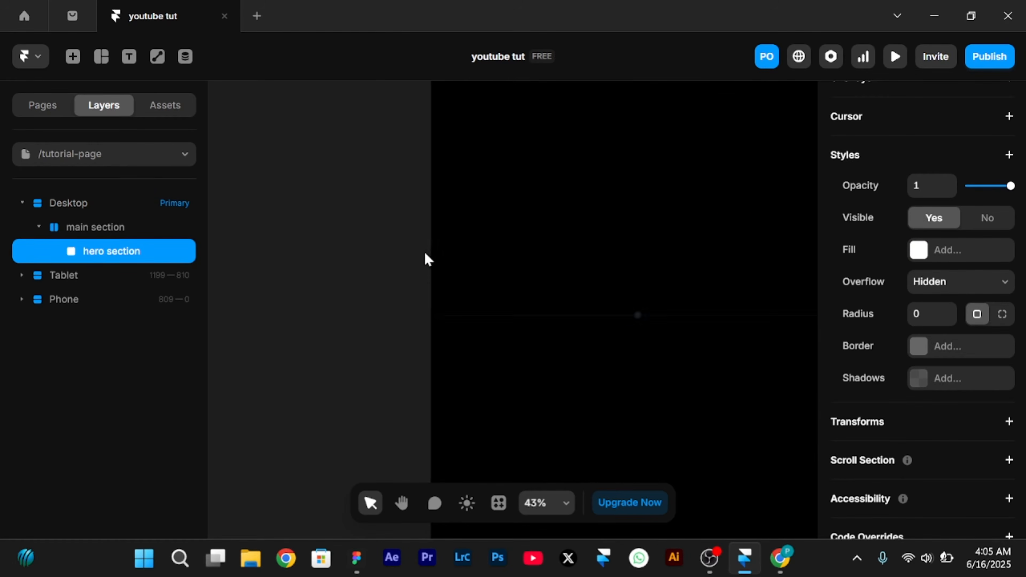
pyautogui.scroll(-3, 427, 259)
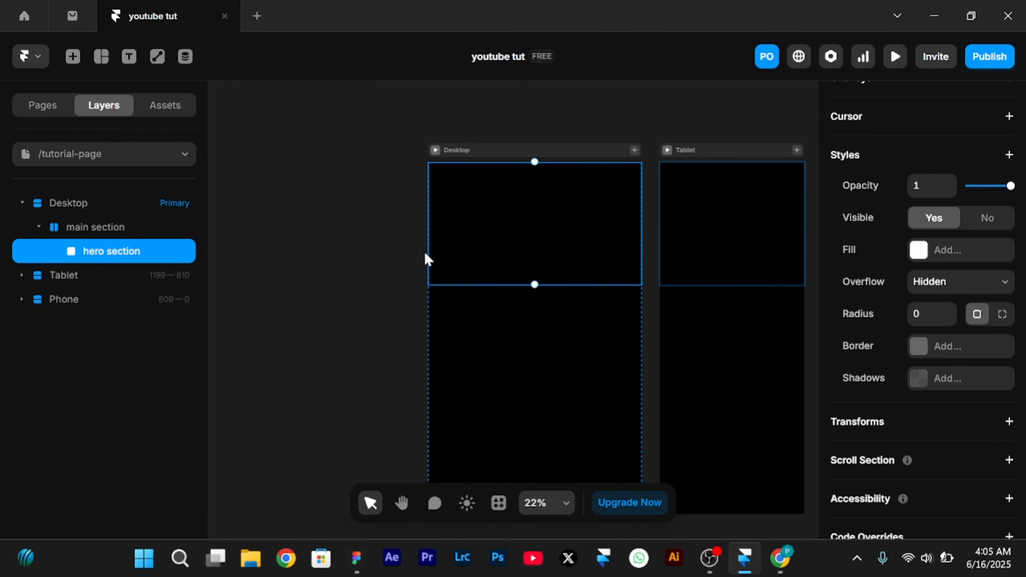
# Draw a frame about 413 by 381 on the empty canvas beside the Desktop breakpoint and duplicate it alongside
pyautogui.scroll(4, 427, 259)
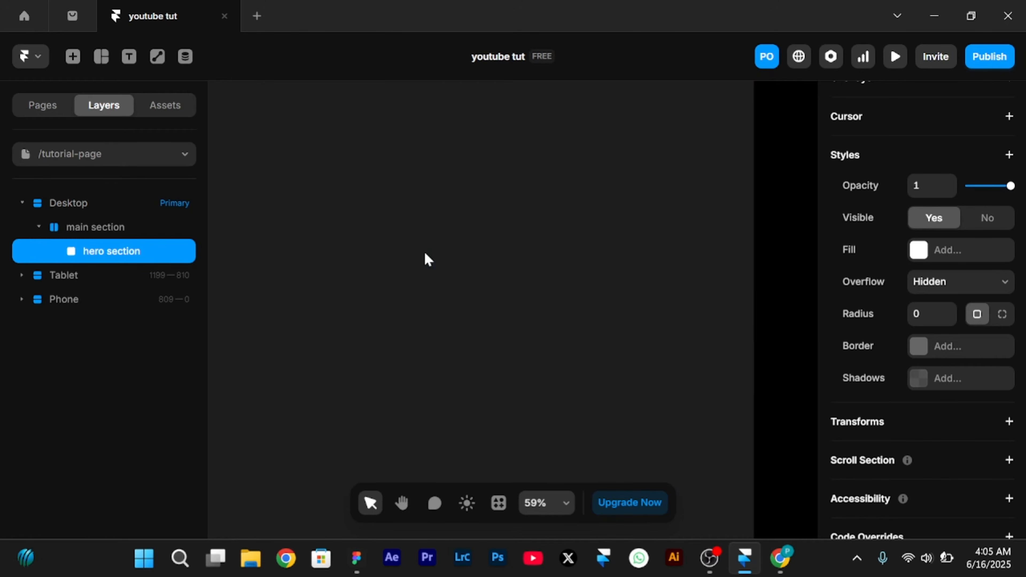
pyautogui.press('f')
pyautogui.moveTo(276, 188); pyautogui.dragTo(472, 369)
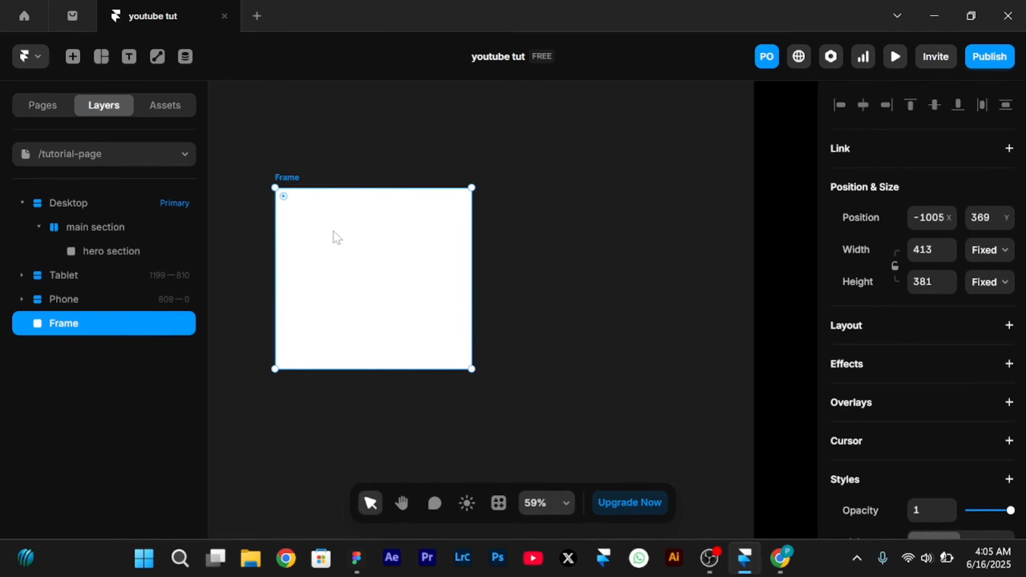
pyautogui.hotkey('ctrl', 'd')
pyautogui.moveTo(593, 238); pyautogui.dragTo(546, 233)
pyautogui.press('Escape')
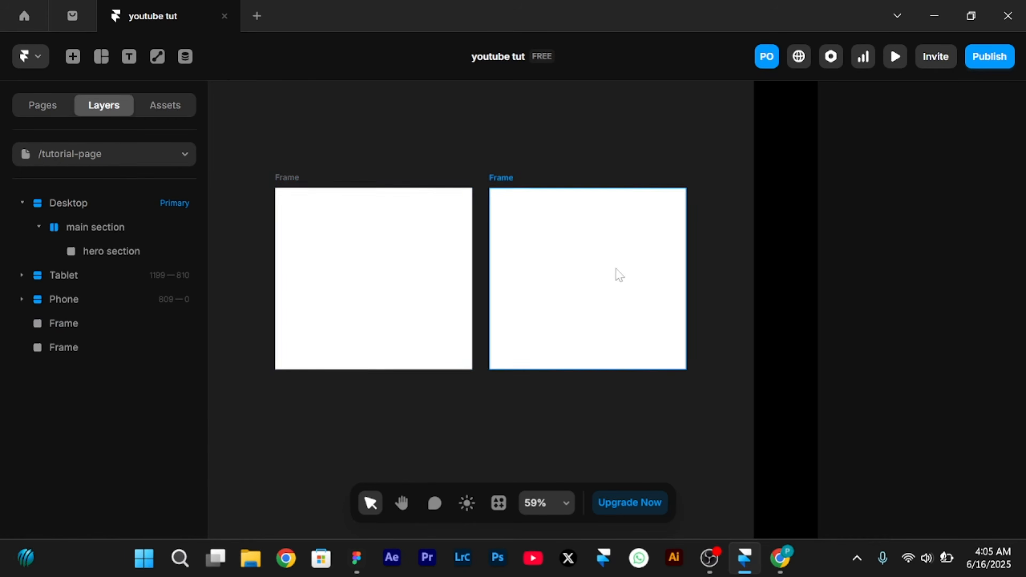
# Add a stack layout to the duplicated frame nearest the Desktop breakpoint
pyautogui.click(329, 253)
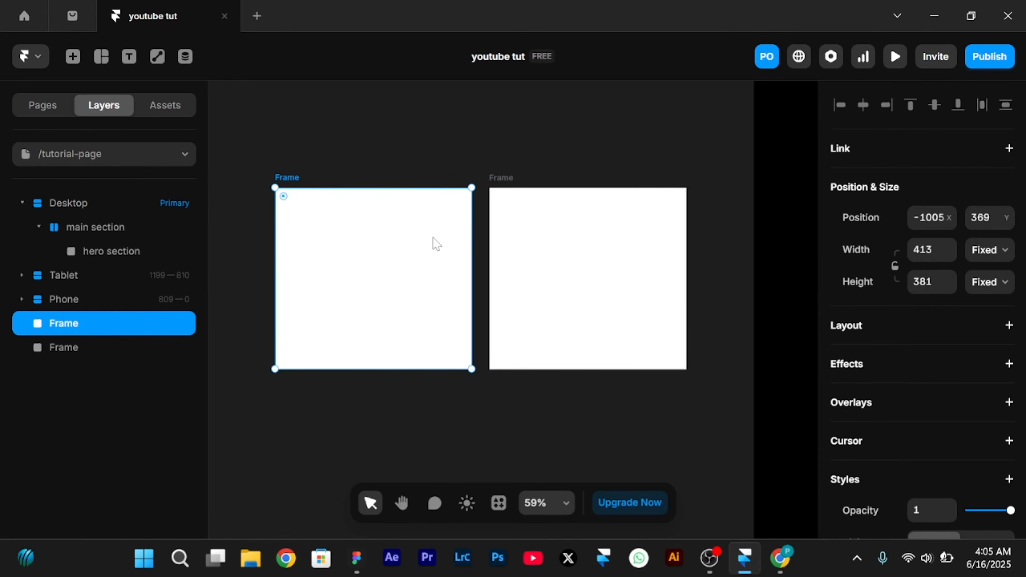
pyautogui.click(558, 237)
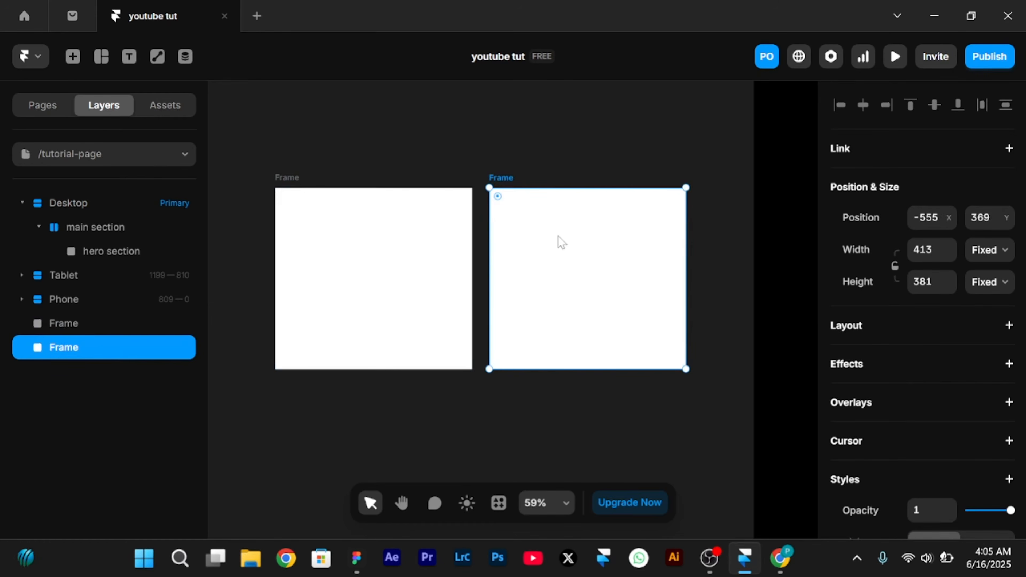
pyautogui.click(1008, 325)
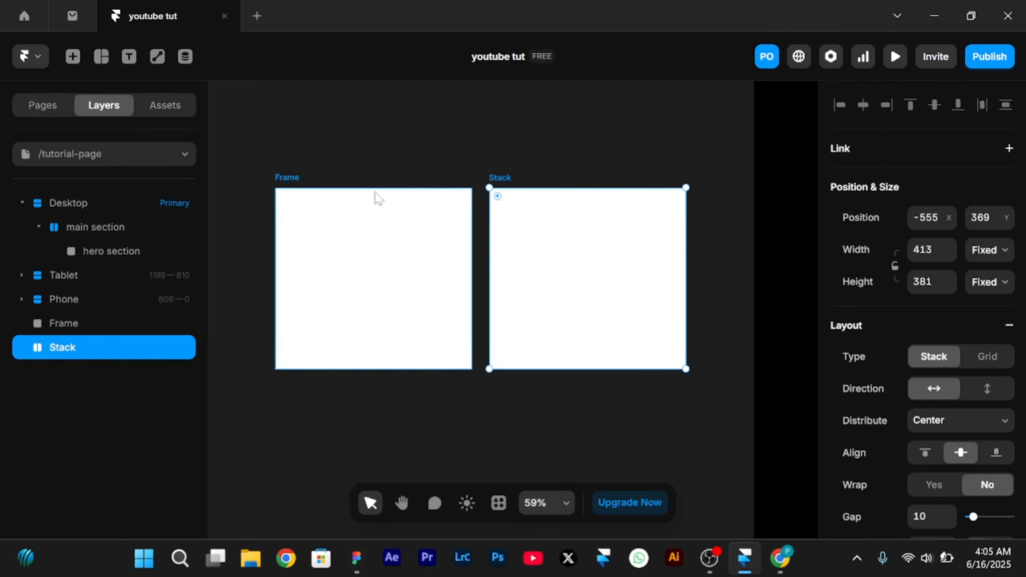
# Draw a nested frame about 185 by 158 inside the plain frame and move it to about 85 from the left and 77 from the top
pyautogui.scroll(3, 372, 202)
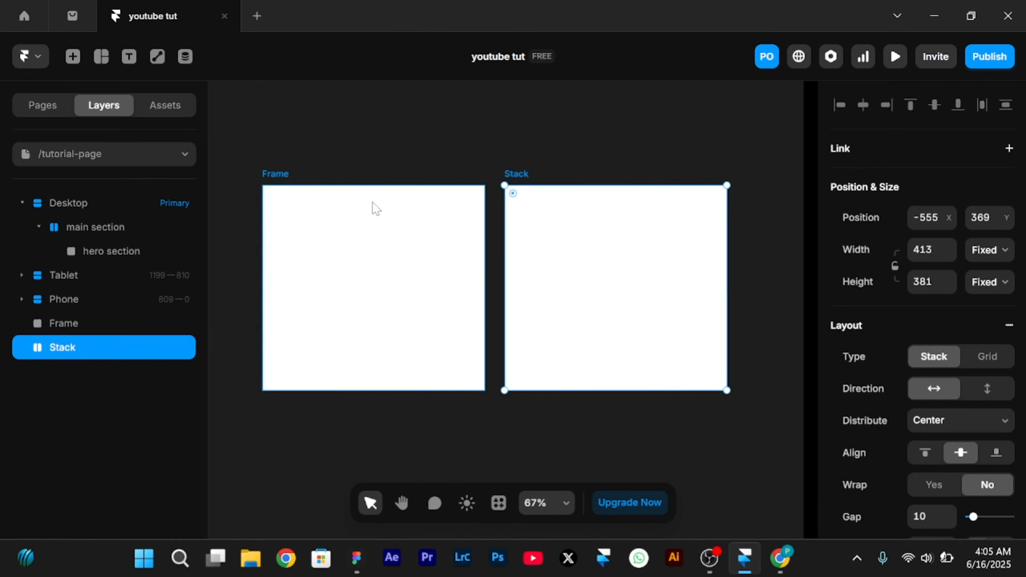
pyautogui.press('p')
pyautogui.press('f')
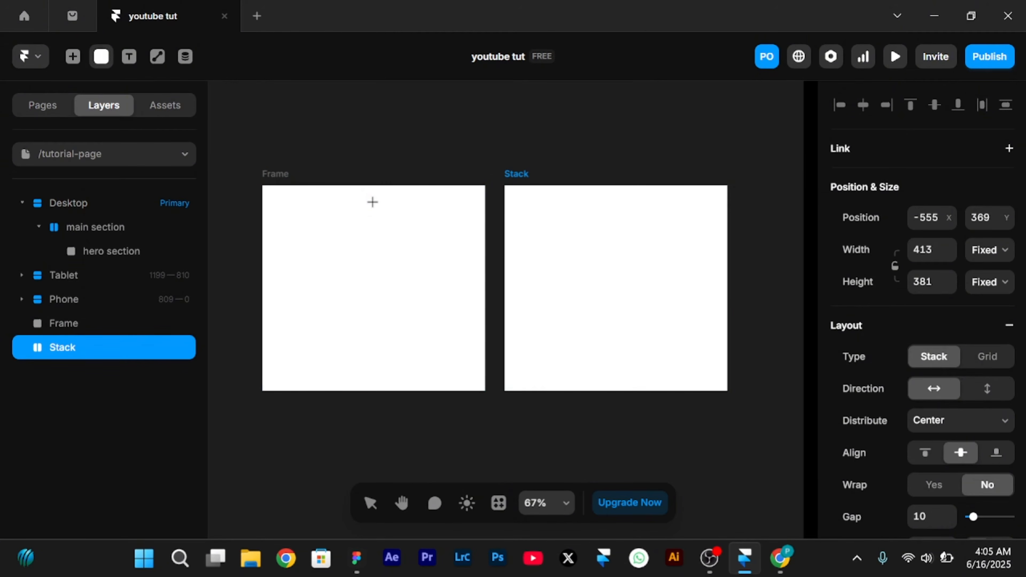
pyautogui.moveTo(304, 239); pyautogui.dragTo(403, 323)
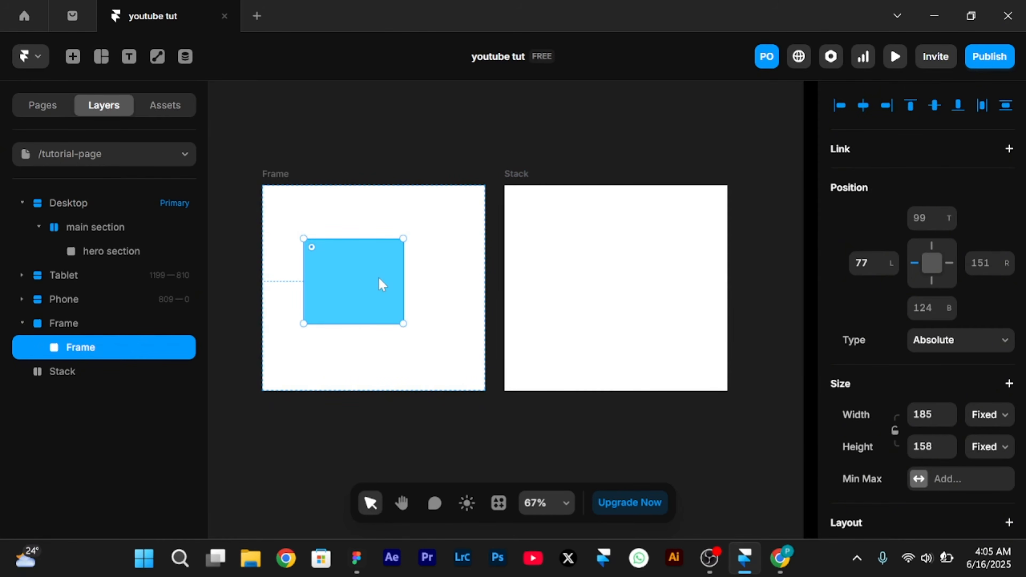
pyautogui.moveTo(368, 272)
pyautogui.mouseDown()
pyautogui.moveTo(359, 234)
pyautogui.moveTo(365, 265)
pyautogui.moveTo(346, 245)
pyautogui.moveTo(429, 273)
pyautogui.moveTo(353, 270)
pyautogui.moveTo(369, 269)
pyautogui.mouseUp()
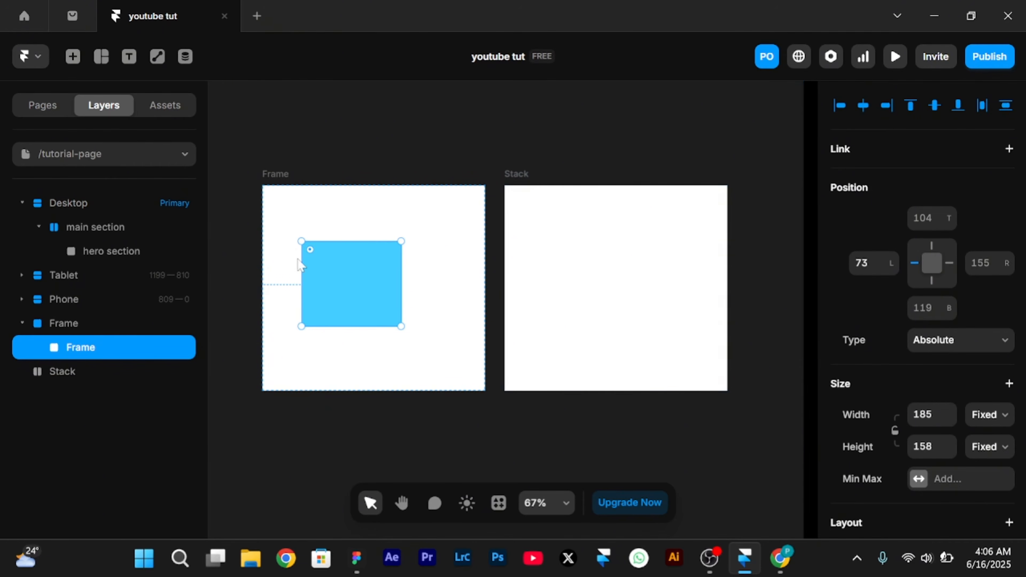
pyautogui.moveTo(344, 274)
pyautogui.mouseDown()
pyautogui.moveTo(442, 235)
pyautogui.moveTo(387, 201)
pyautogui.moveTo(338, 263)
pyautogui.mouseUp()
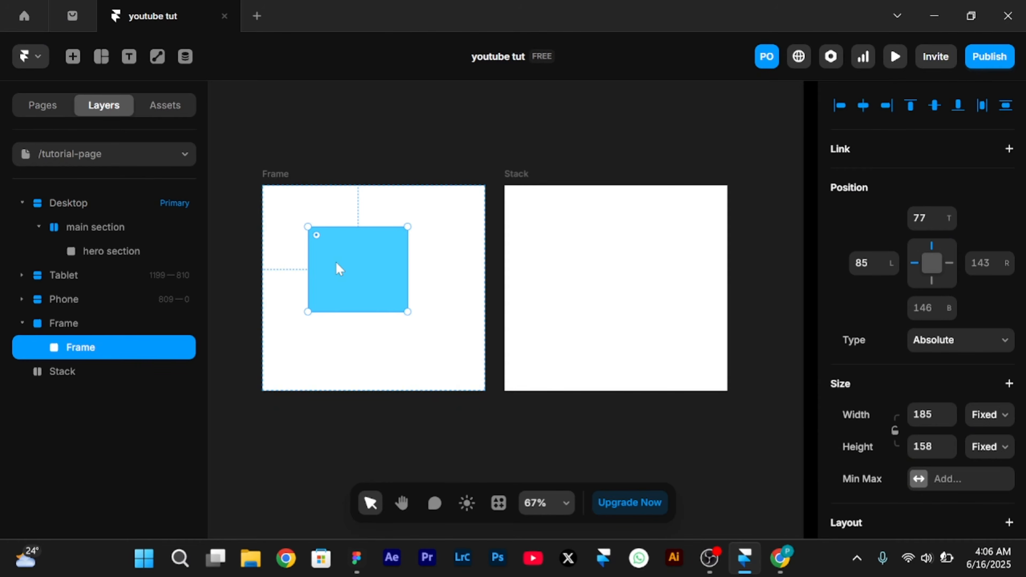
# Draw a nested frame about 122 by 97 inside the standalone stack and select the parent stack
pyautogui.hscroll(2, 419, 171)
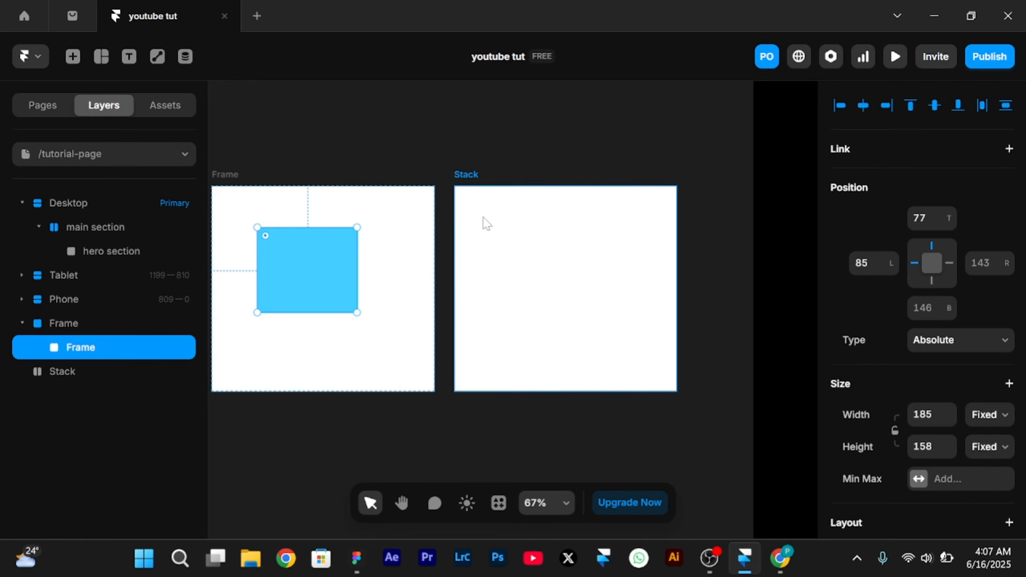
pyautogui.press('f')
pyautogui.moveTo(508, 233); pyautogui.dragTo(578, 292)
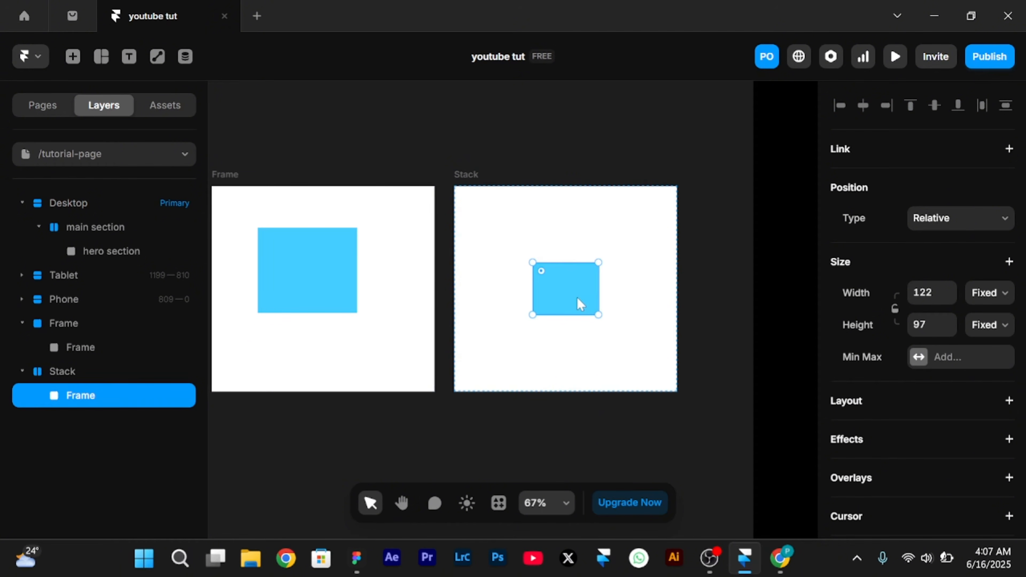
pyautogui.click(471, 176)
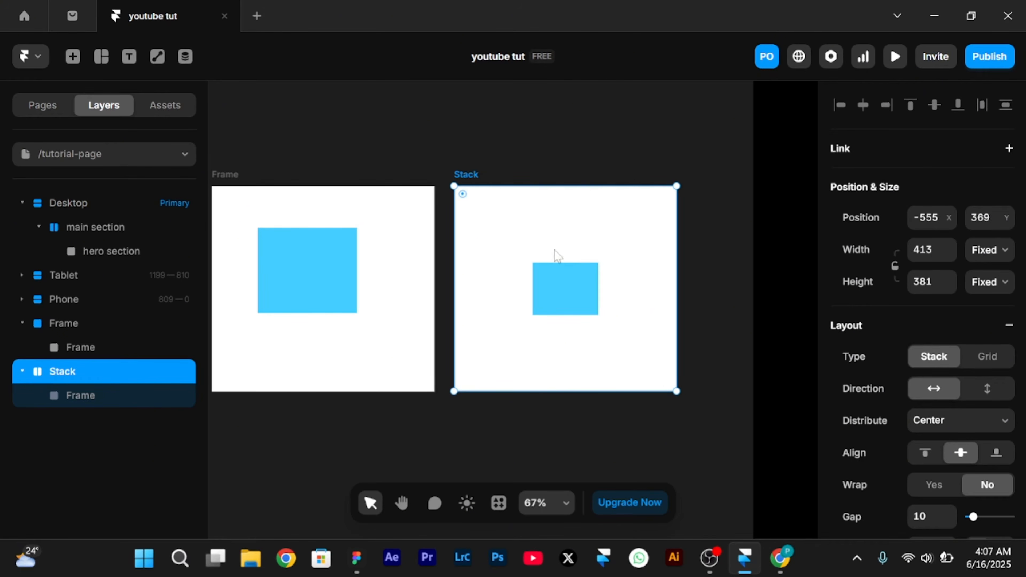
# Set the width of the blue frame inside the standalone stack to Fill
pyautogui.click(572, 294)
pyautogui.click(1000, 308)
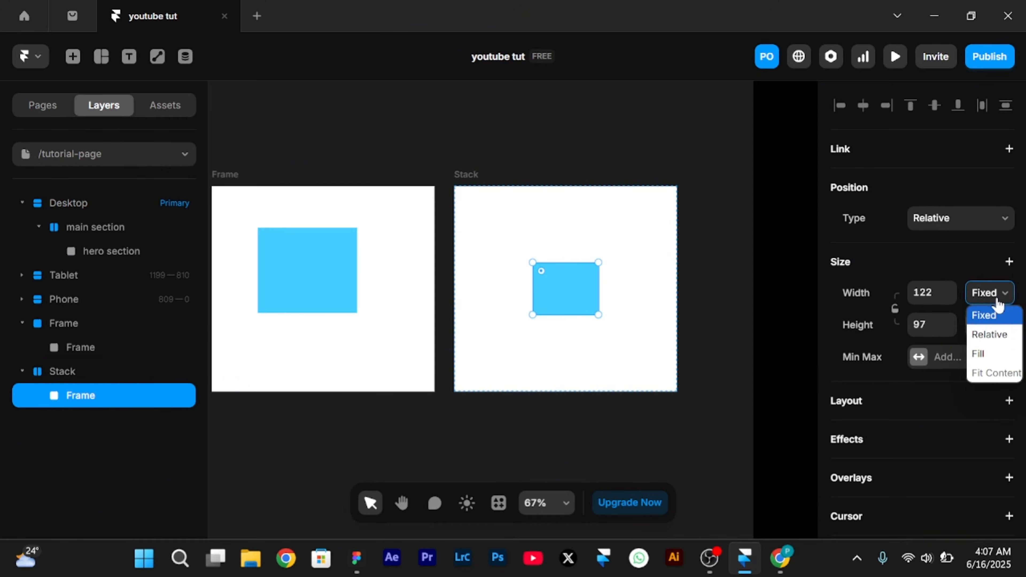
pyautogui.click(977, 353)
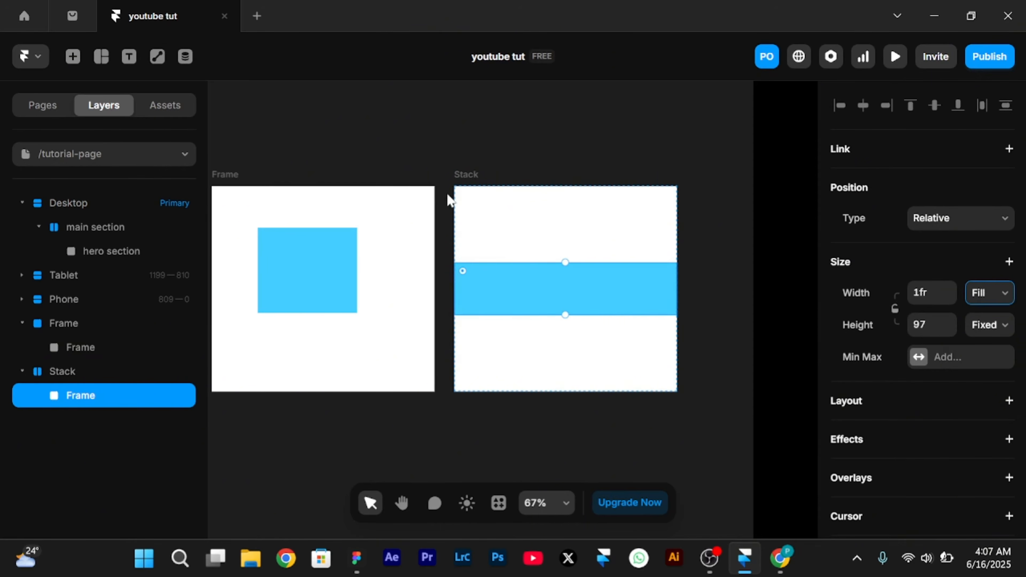
# Narrow the standalone stack to about 254 wide
pyautogui.click(465, 173)
pyautogui.moveTo(740, 221); pyautogui.dragTo(517, 294)
# Move the plain frame's nested frame to about 61 left and 55 top, and open its width sizing and position type options
pyautogui.moveTo(426, 219); pyautogui.dragTo(412, 207)
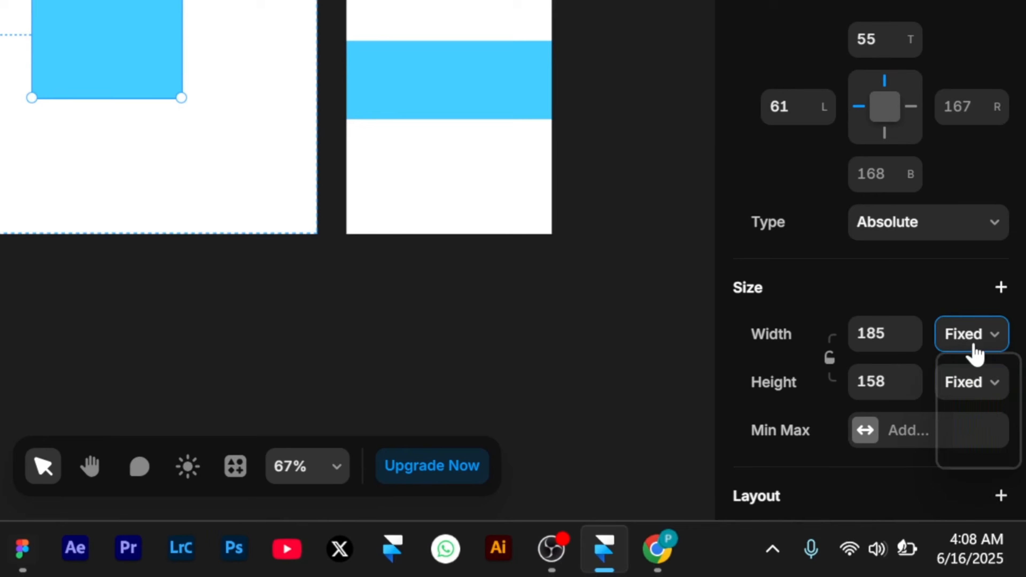
pyautogui.click(971, 337)
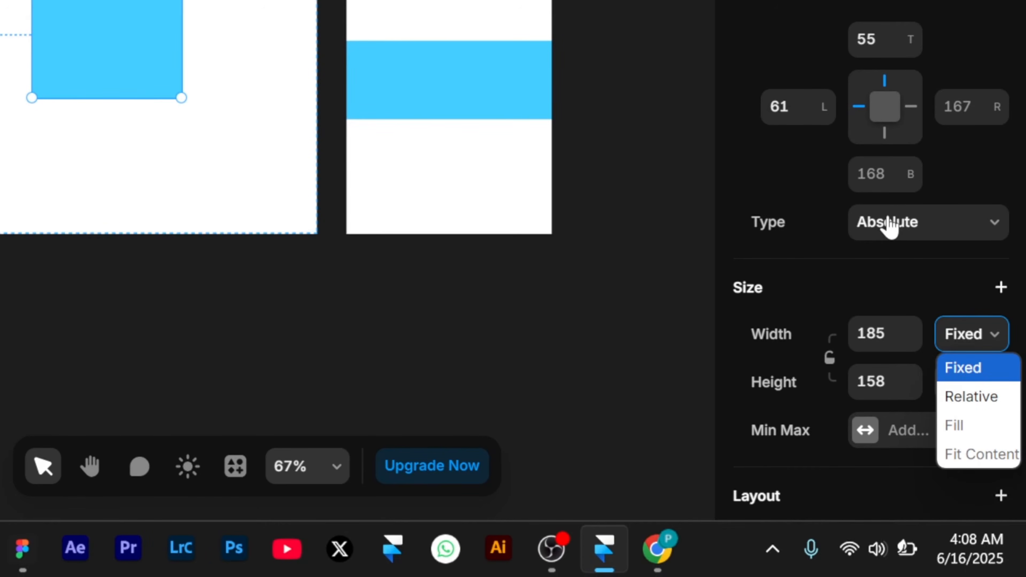
pyautogui.click(889, 226)
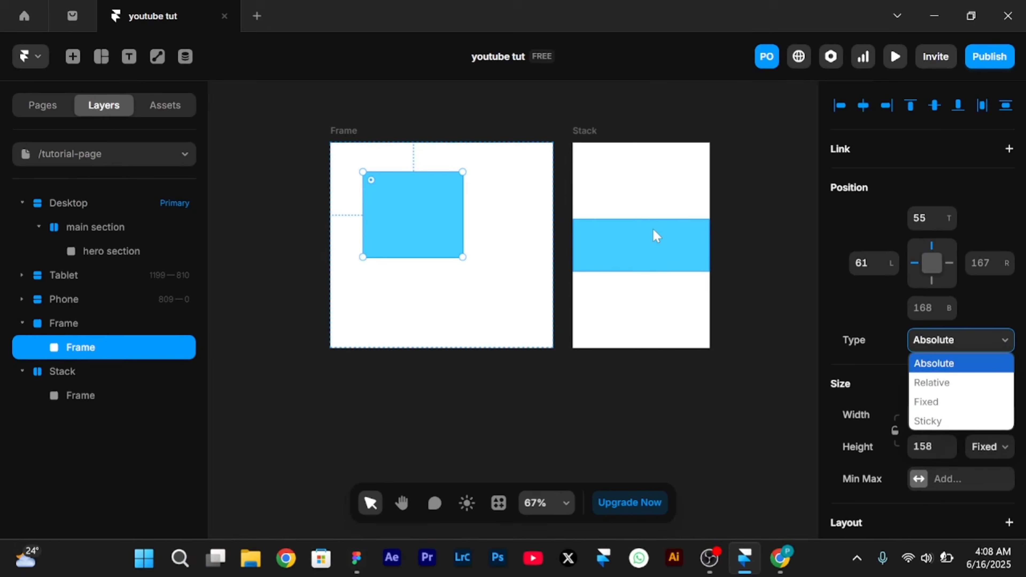
# Duplicate the blue Fill-width frame twice inside the standalone stack
pyautogui.click(654, 231)
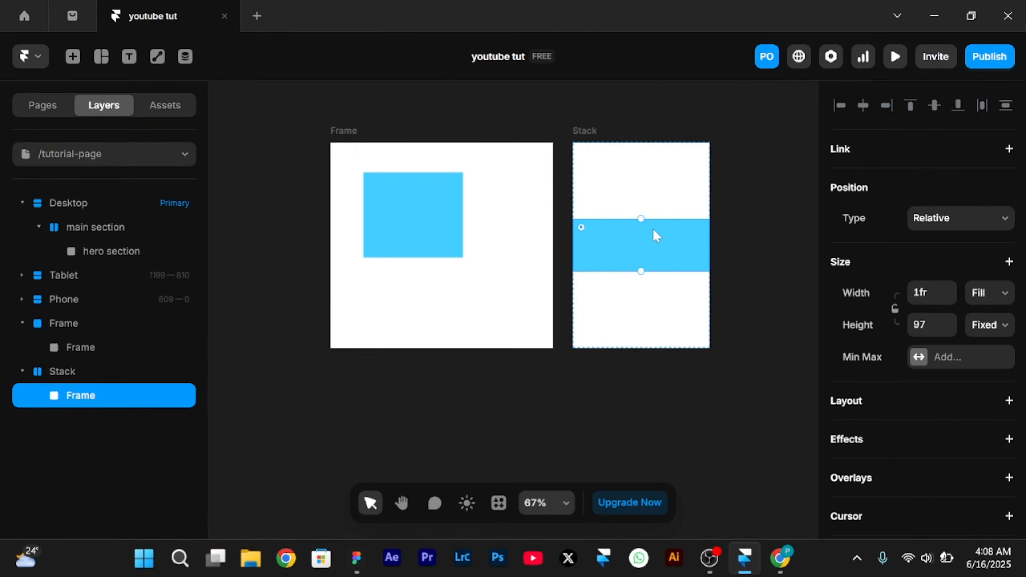
pyautogui.scroll(2, 653, 229)
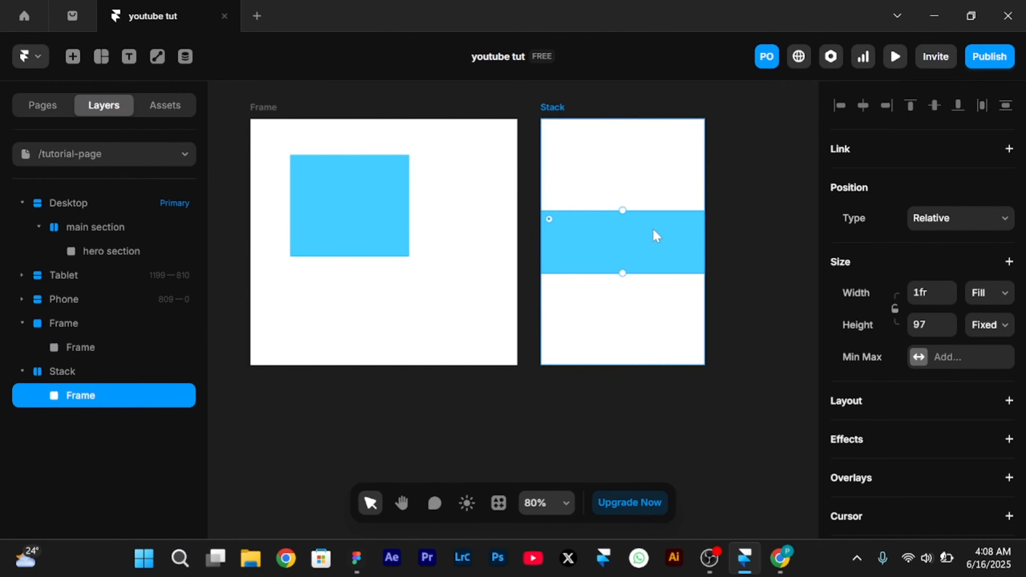
pyautogui.hotkey('ctrl', 'd')
pyautogui.hotkey('ctrl', 'd')
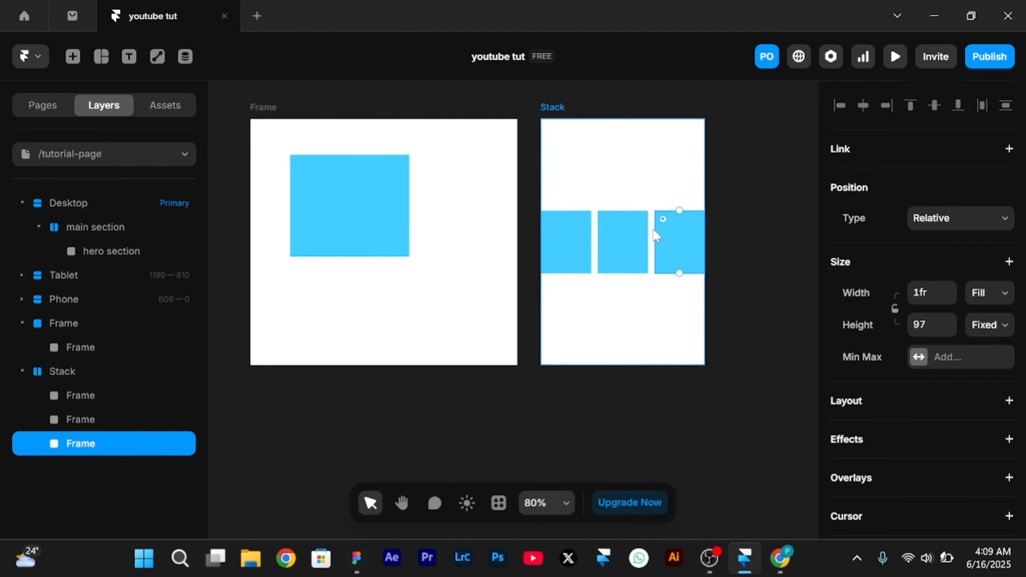
# Change the standalone stack's direction to vertical and increase the gap between its frames to 59
pyautogui.click(555, 108)
pyautogui.scroll(1, 557, 115)
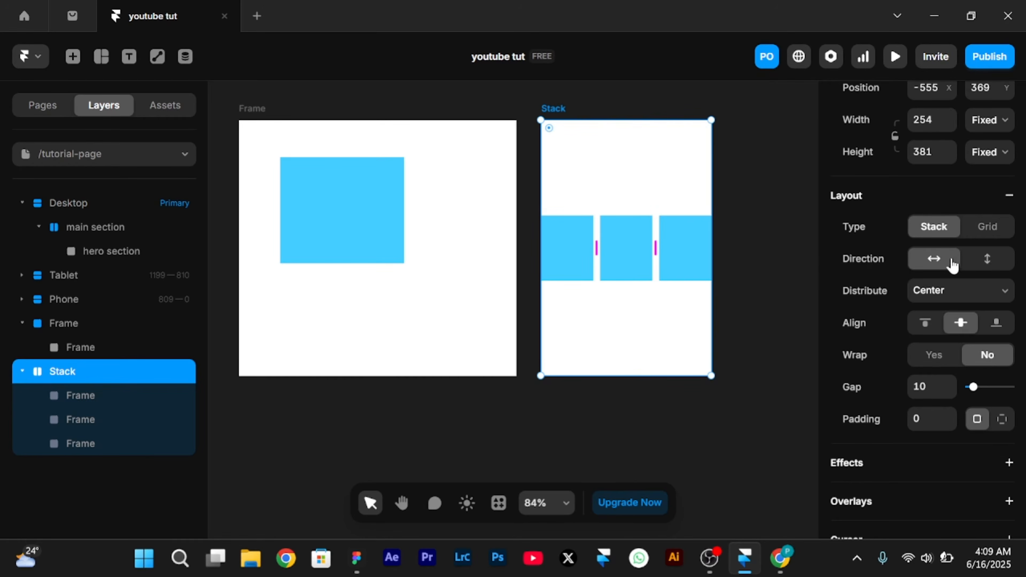
pyautogui.click(990, 260)
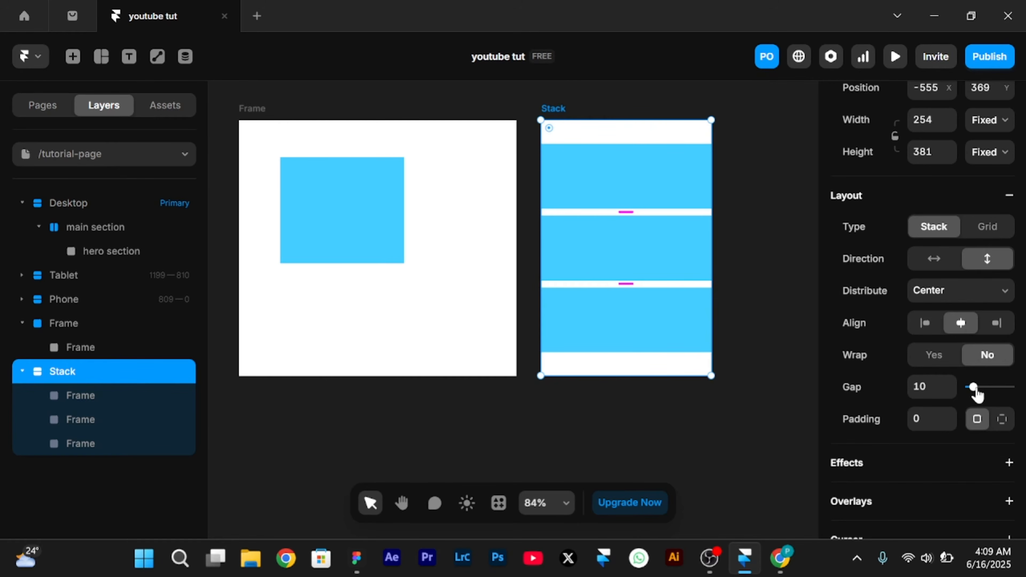
pyautogui.moveTo(975, 390)
pyautogui.mouseDown()
pyautogui.moveTo(991, 395)
pyautogui.moveTo(911, 392)
pyautogui.moveTo(1008, 389)
pyautogui.moveTo(982, 390)
pyautogui.moveTo(994, 387)
pyautogui.mouseUp()
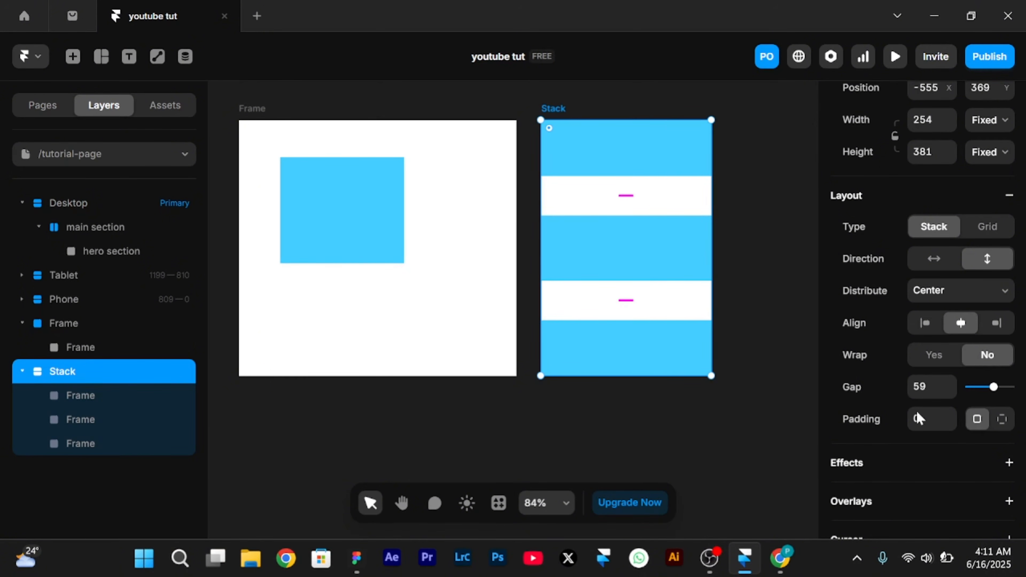
# Try a uniform padding of 100 on the standalone stack, and clear the value again
pyautogui.click(923, 419)
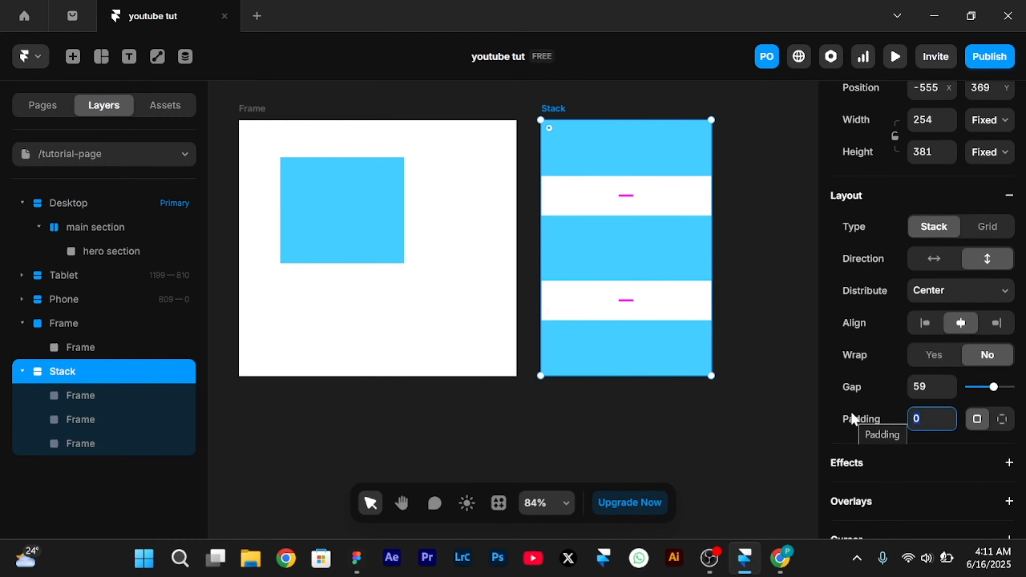
pyautogui.write('100')
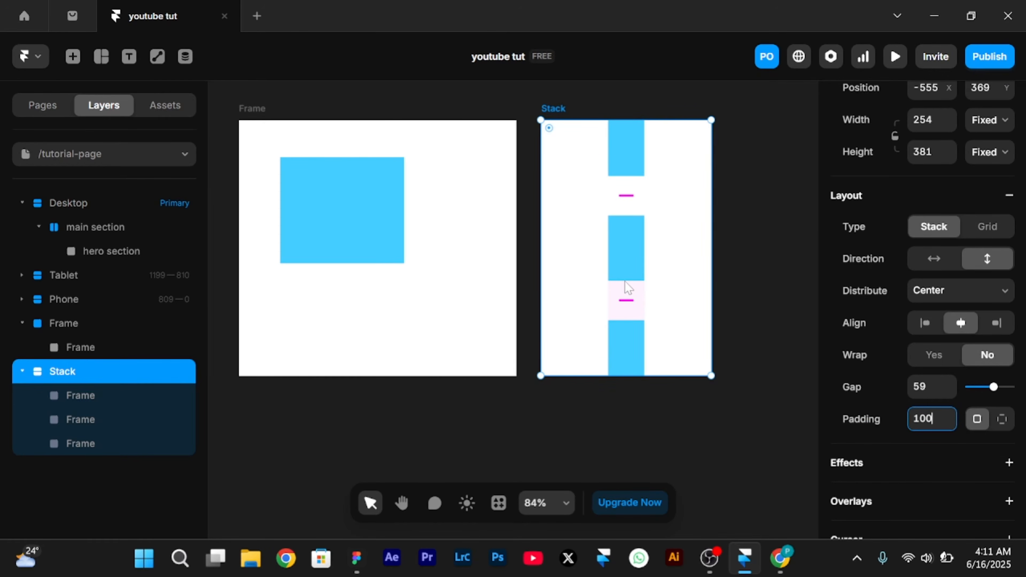
pyautogui.press('BackSpace')
pyautogui.press('BackSpace')
pyautogui.press('BackSpace')
# Switch the standalone stack to individual side padding, with 100 for the top and 100 for the bottom
pyautogui.click(1002, 421)
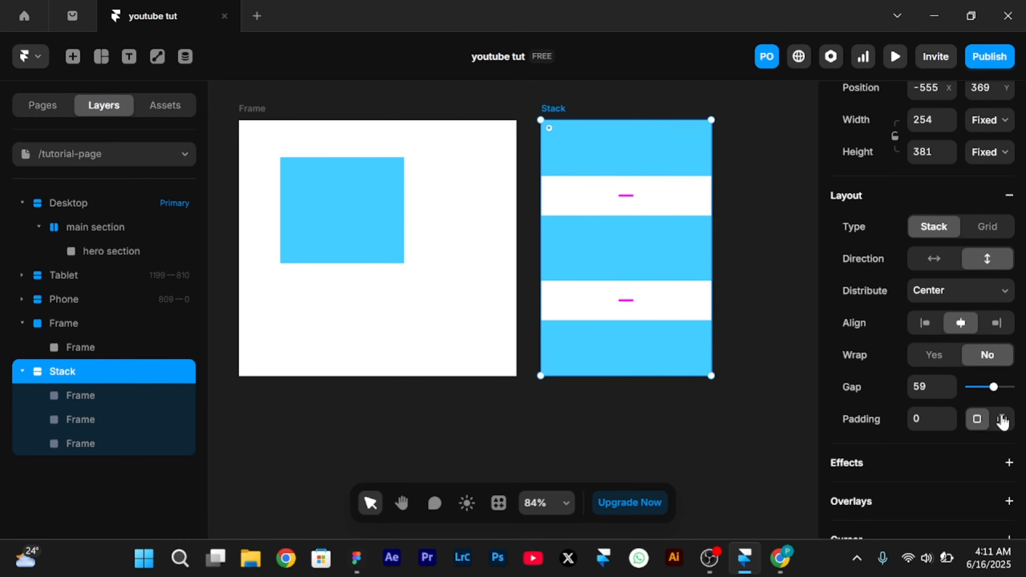
pyautogui.click(1002, 420)
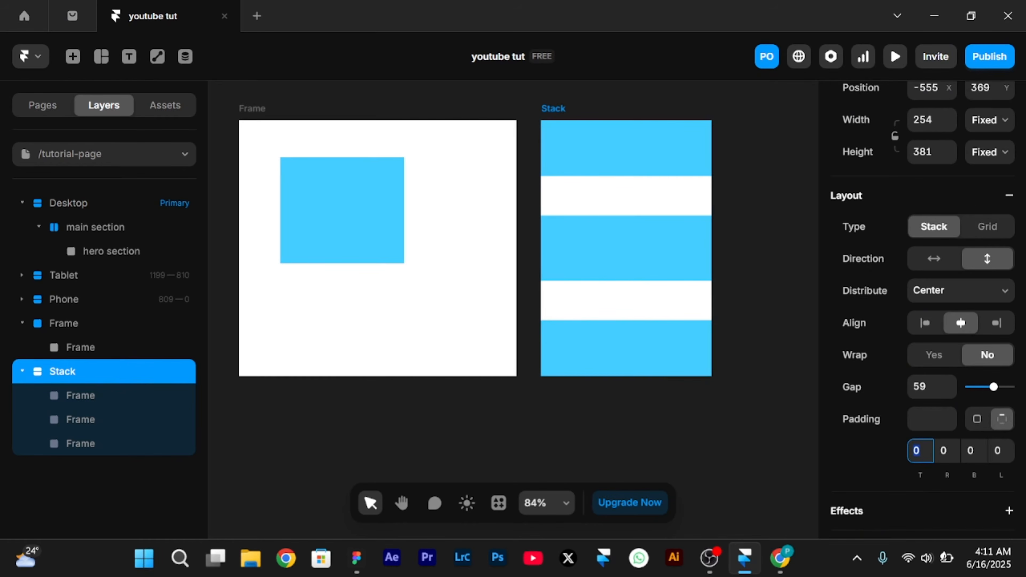
pyautogui.write('100')
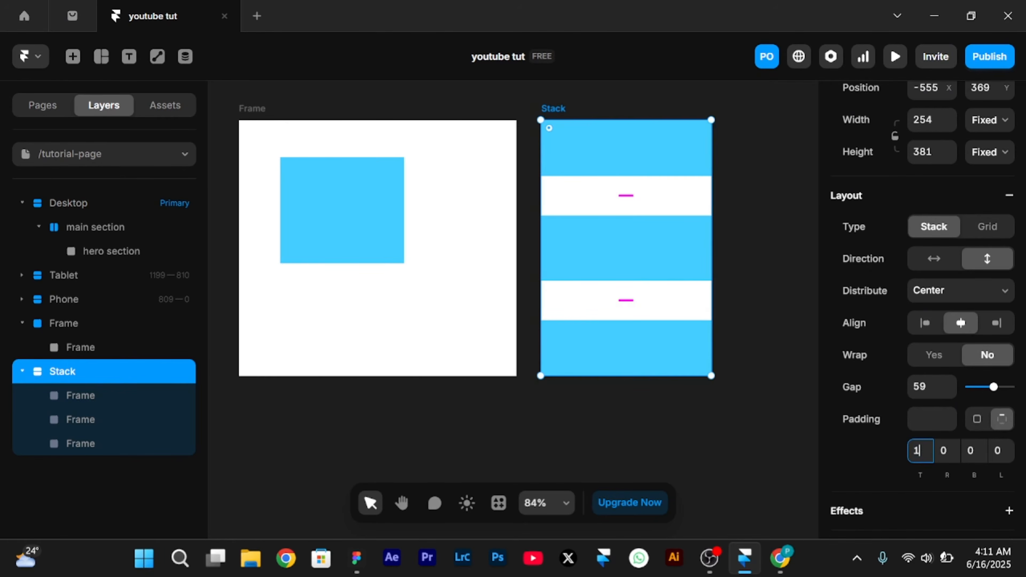
pyautogui.press('Return')
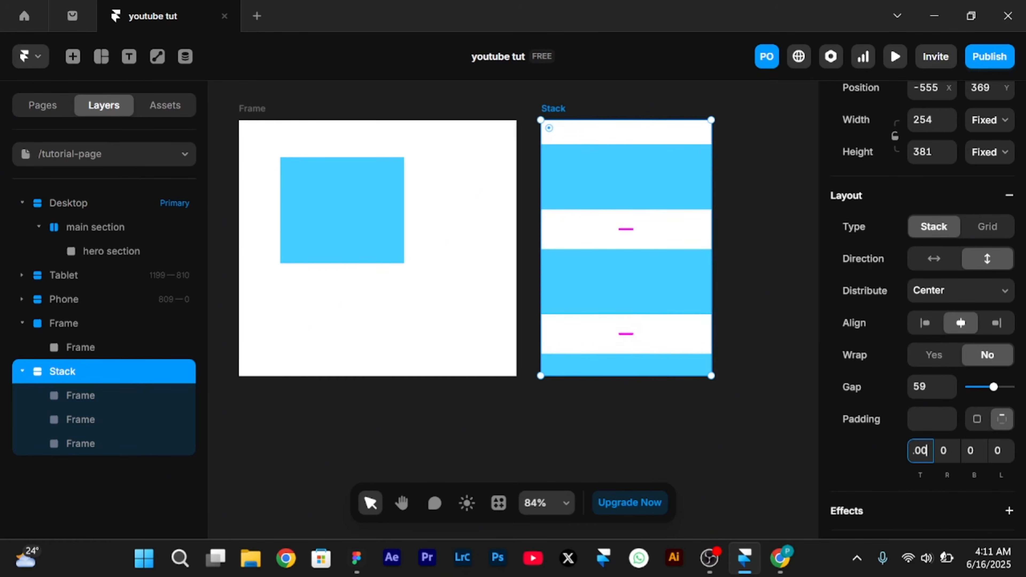
pyautogui.click(972, 451)
pyautogui.write('100')
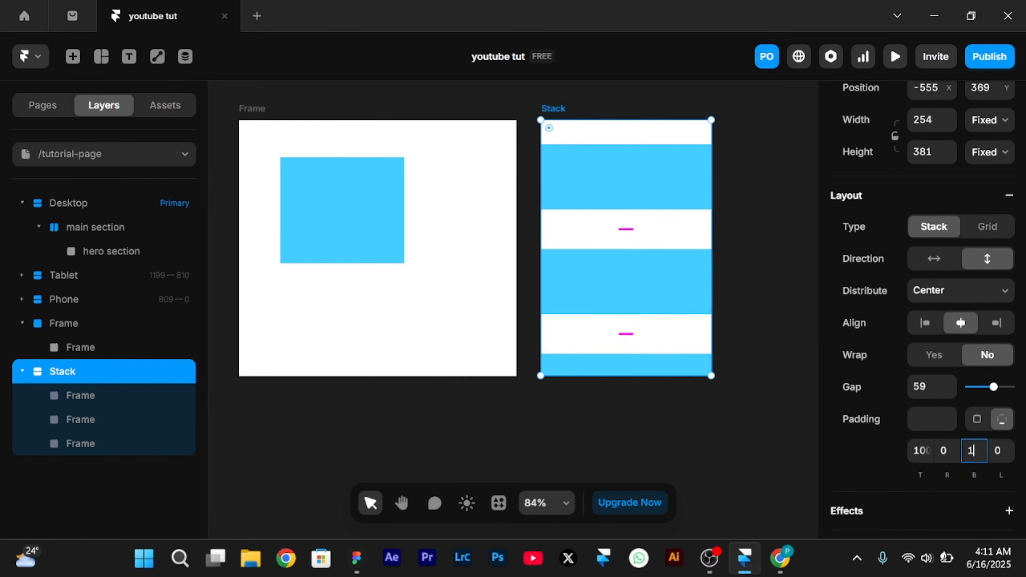
pyautogui.press('Return')
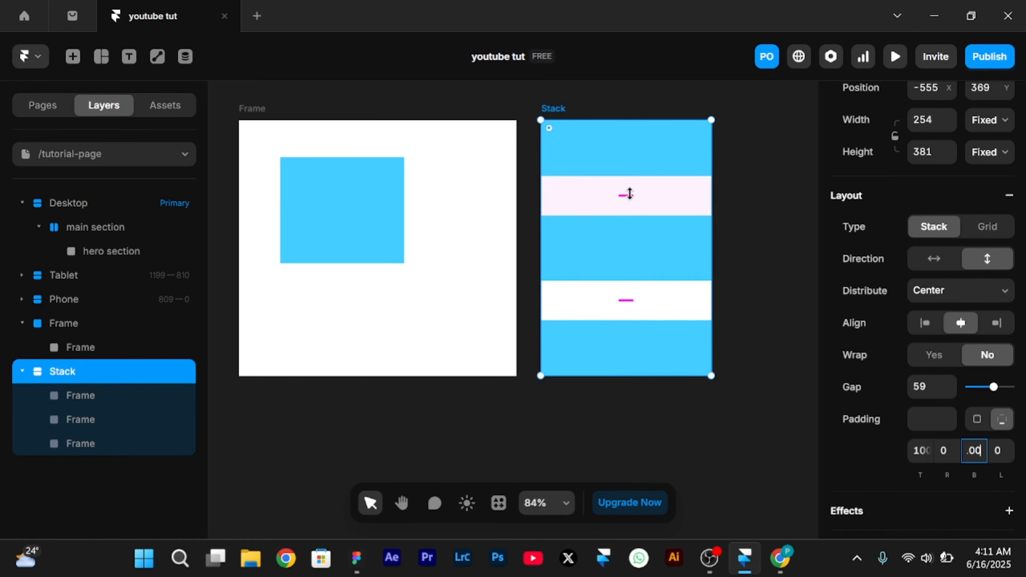
pyautogui.scroll(1, 713, 223)
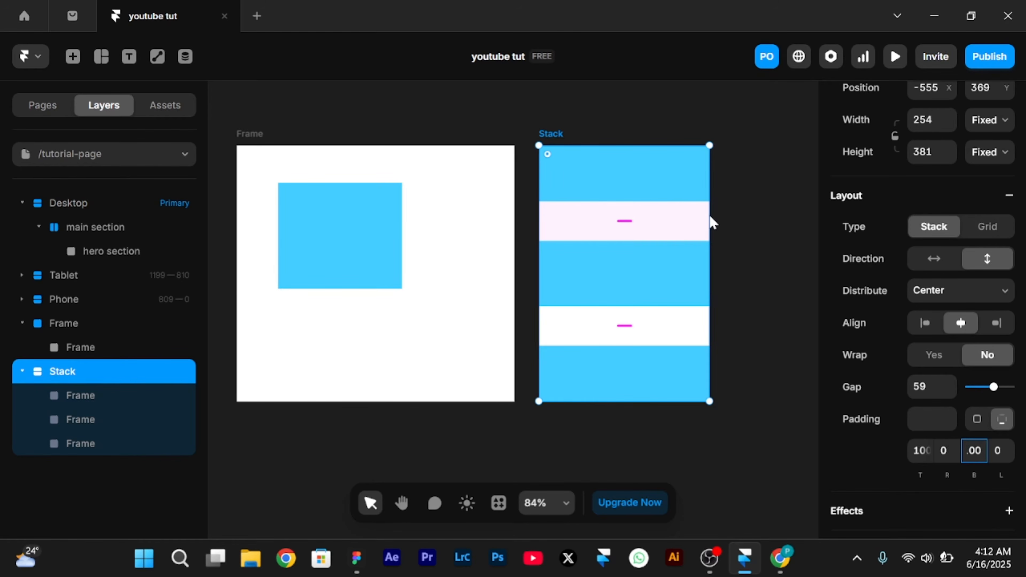
pyautogui.click(540, 129)
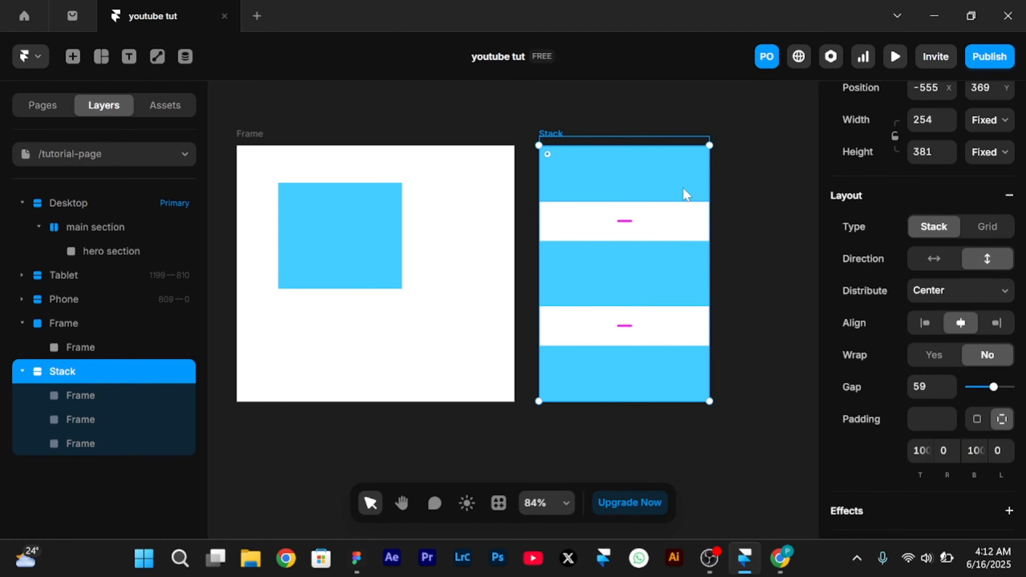
# Delete the standalone plain frame and the standalone stack beside the Desktop breakpoint
pyautogui.scroll(-5, 686, 194)
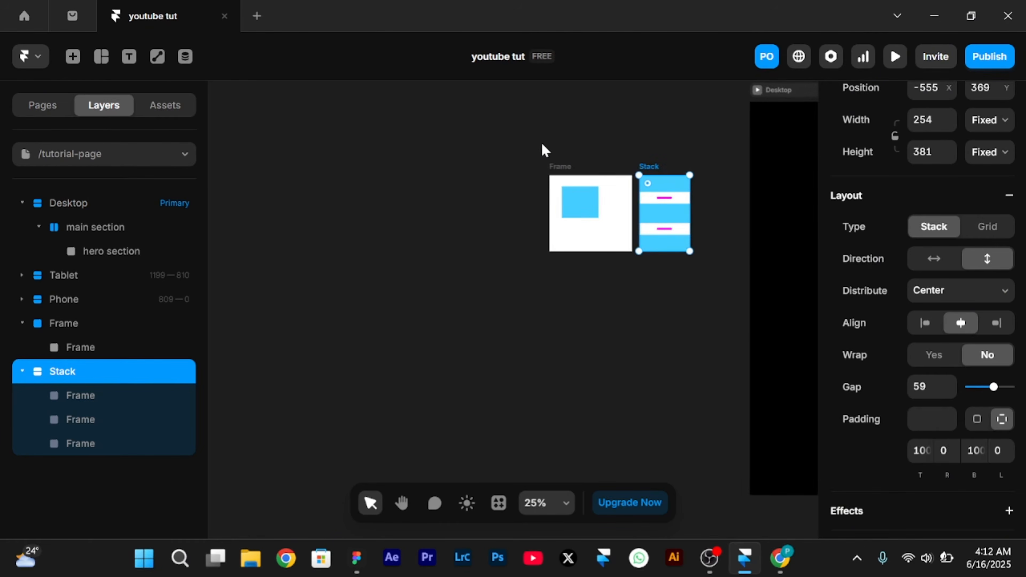
pyautogui.moveTo(538, 141); pyautogui.dragTo(694, 280)
pyautogui.press('Delete')
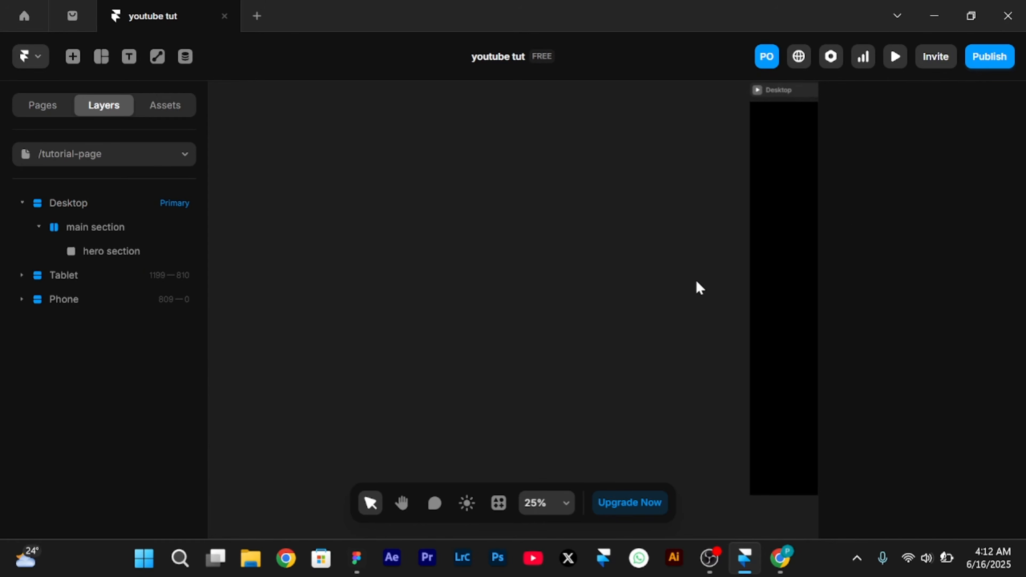
# Add an accessibility tag to the desktop hero section and set it to section
pyautogui.hscroll(8, 695, 279)
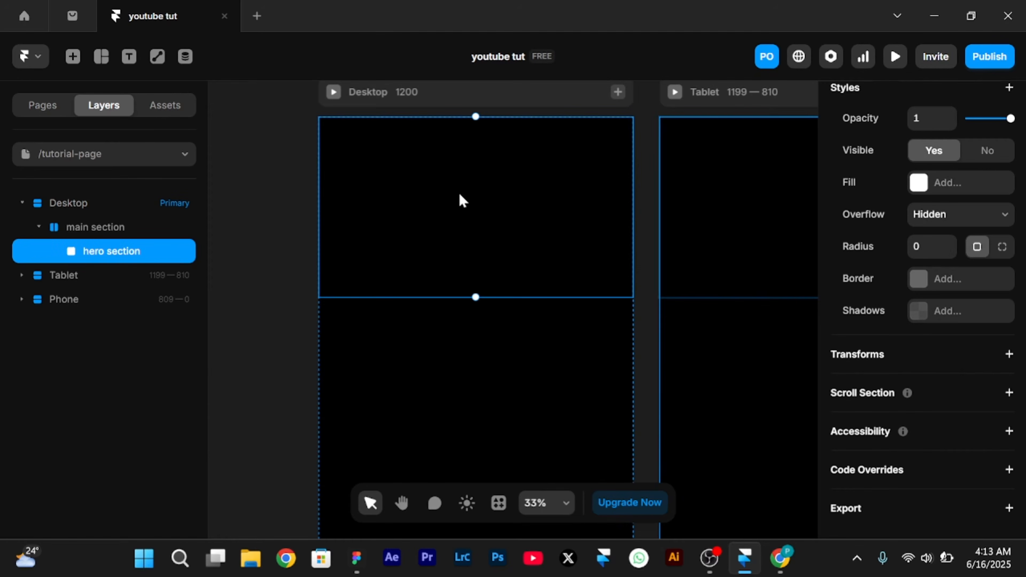
pyautogui.click(990, 431)
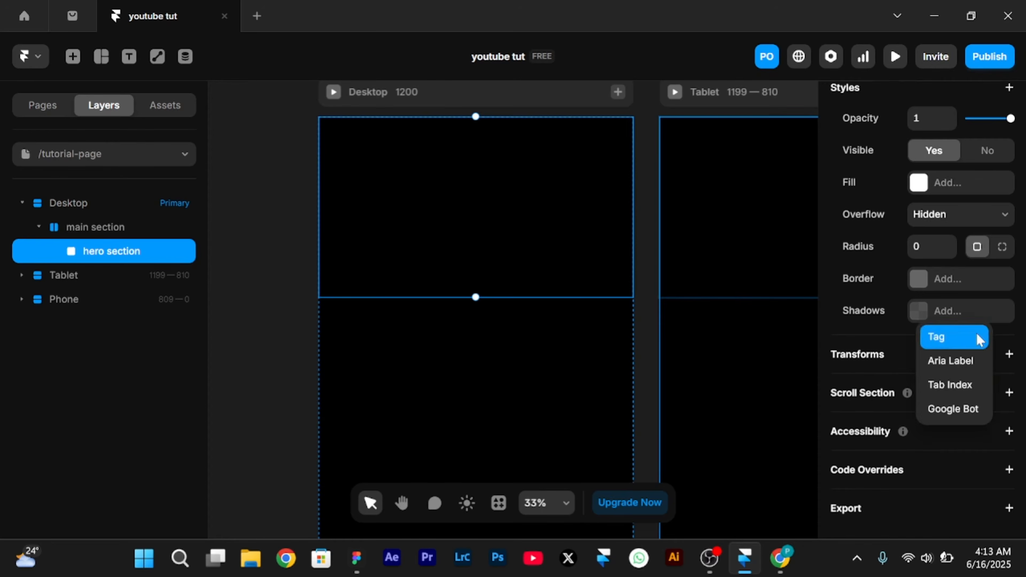
pyautogui.click(977, 339)
pyautogui.click(943, 463)
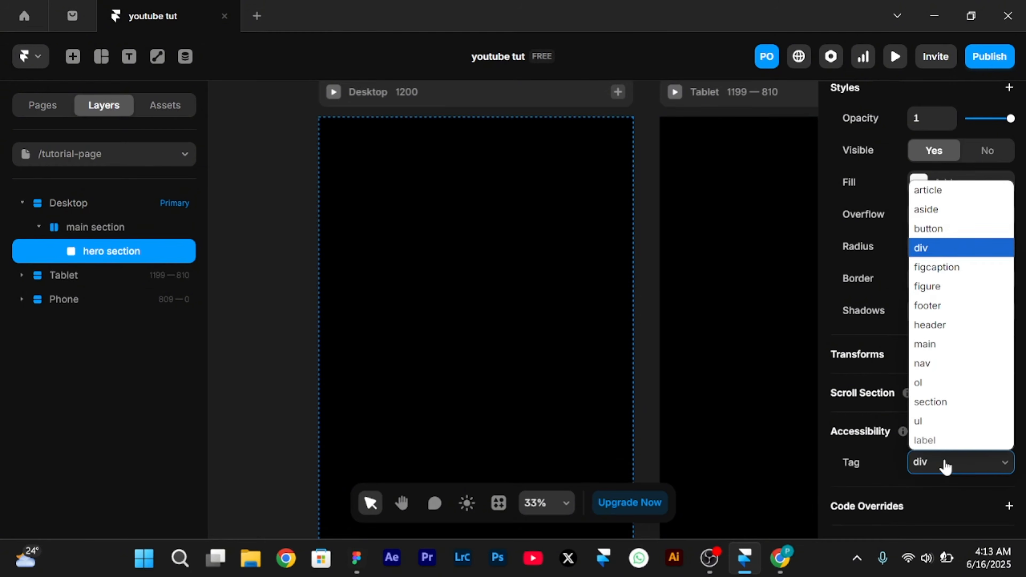
pyautogui.click(931, 404)
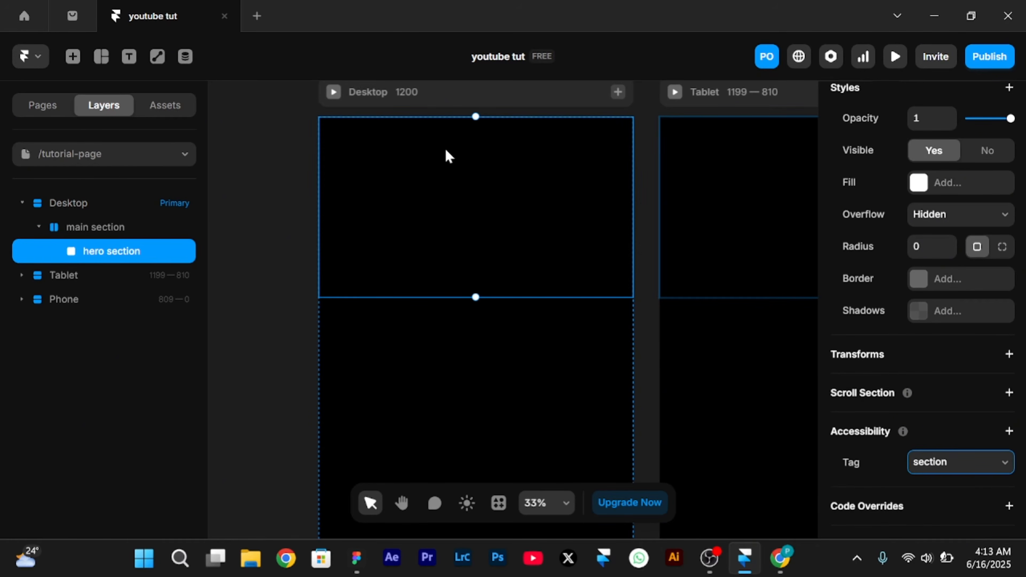
# Draw a frame about 1056 wide and 356 high inside the desktop hero section
pyautogui.scroll(1, 446, 151)
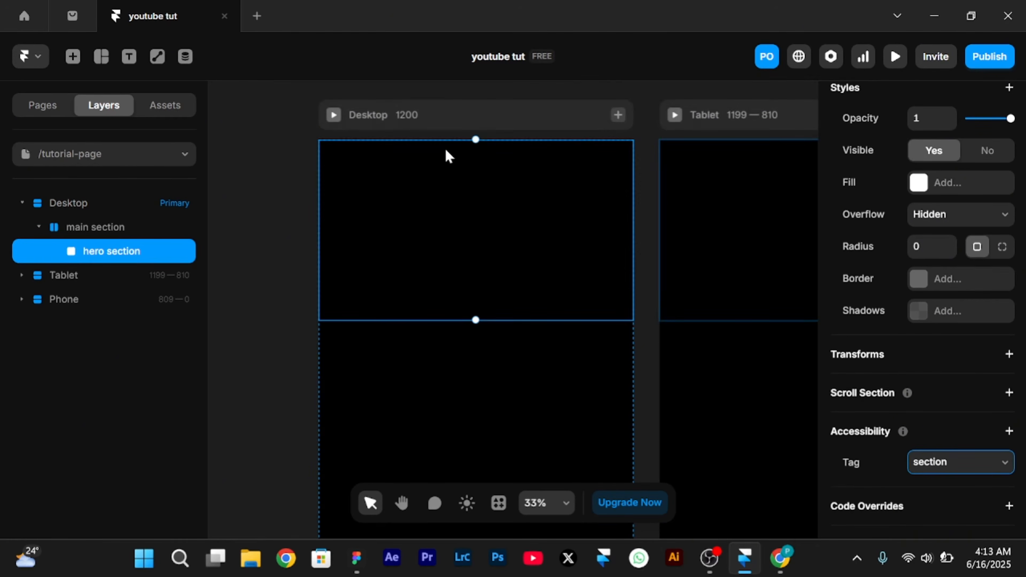
pyautogui.scroll(3, 446, 151)
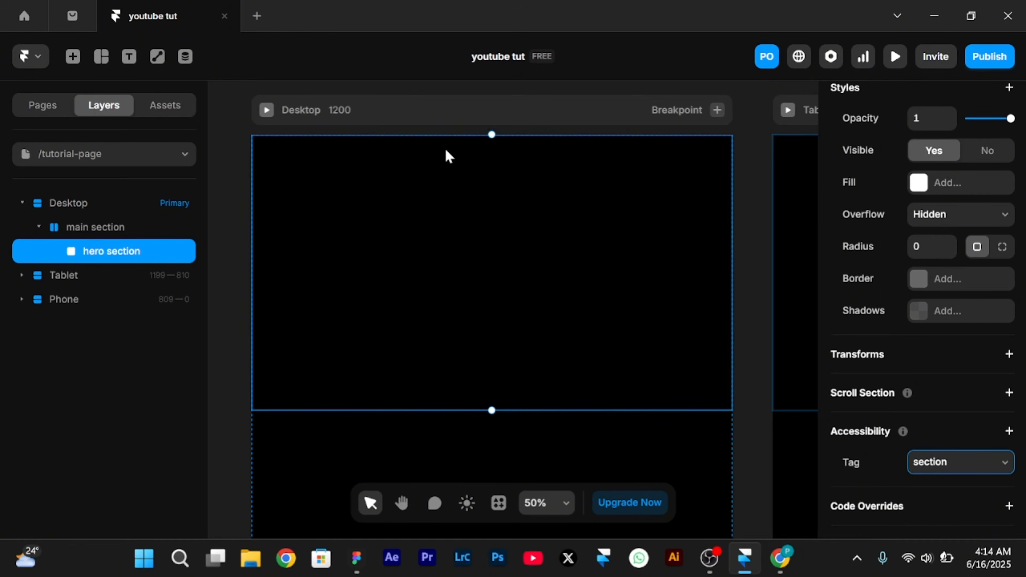
pyautogui.press('p')
pyautogui.press('f')
pyautogui.moveTo(277, 202); pyautogui.dragTo(705, 346)
# Rename the new frame inside the hero section as "element section"
pyautogui.doubleClick(114, 275)
pyautogui.write('element ')
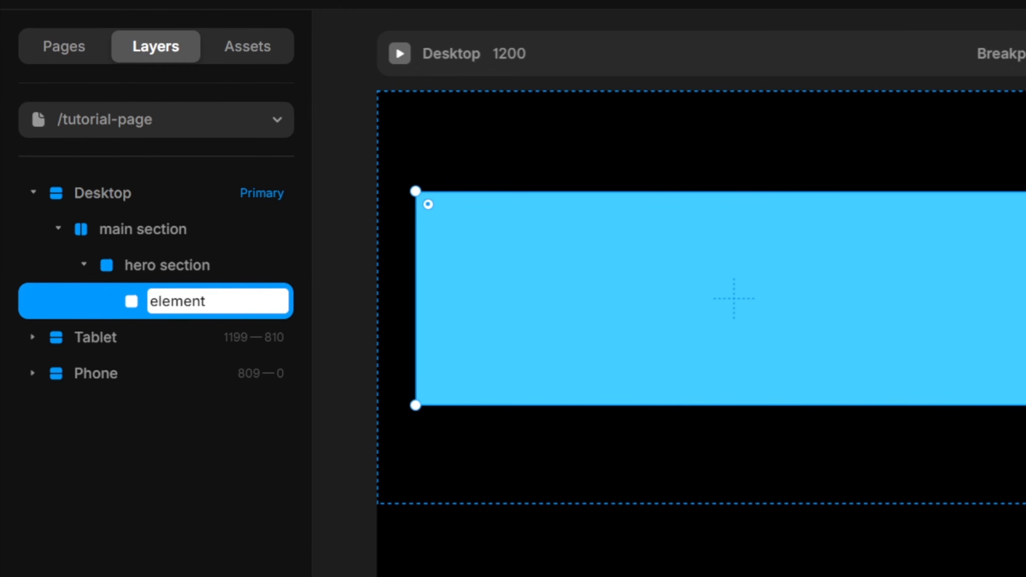
pyautogui.write('se')
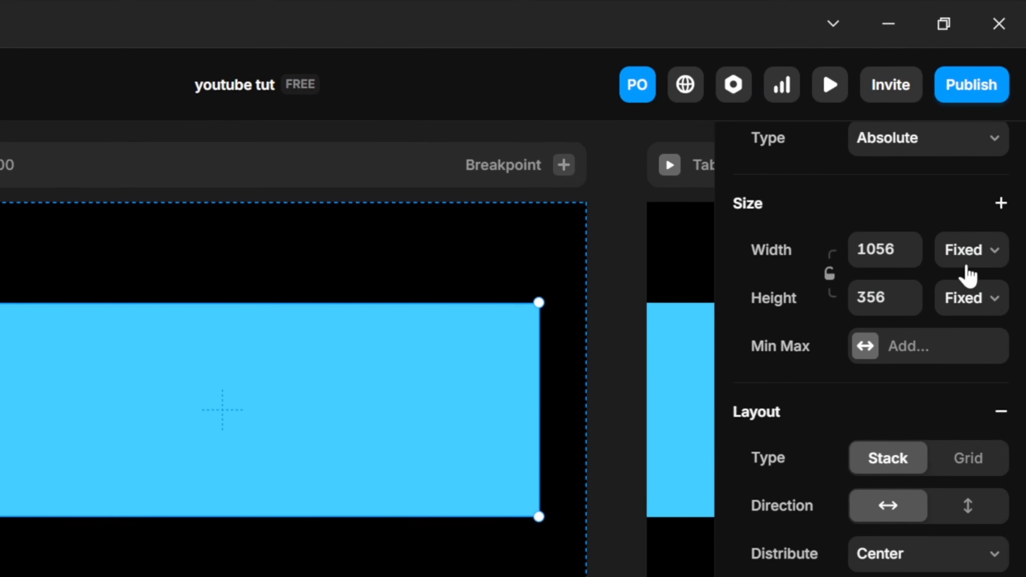
# Try to set the element section's width sizing to Fill
pyautogui.click(968, 263)
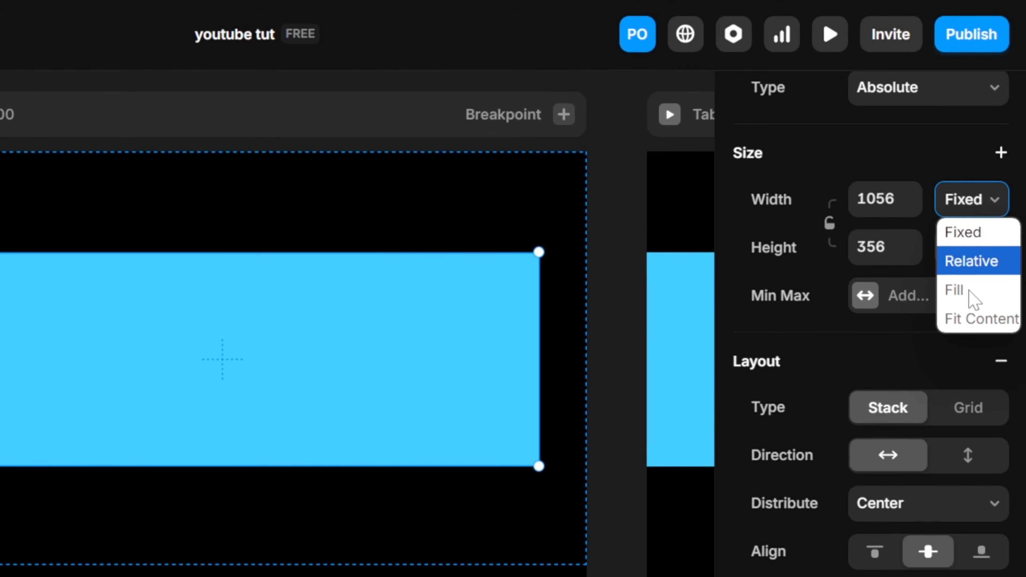
pyautogui.scroll(4, 900, 243)
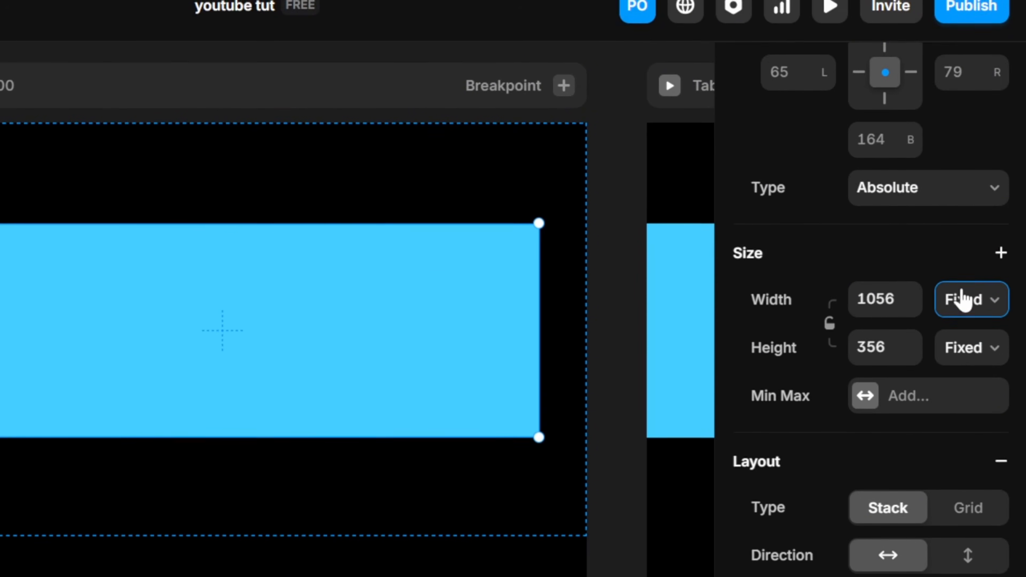
pyautogui.click(970, 329)
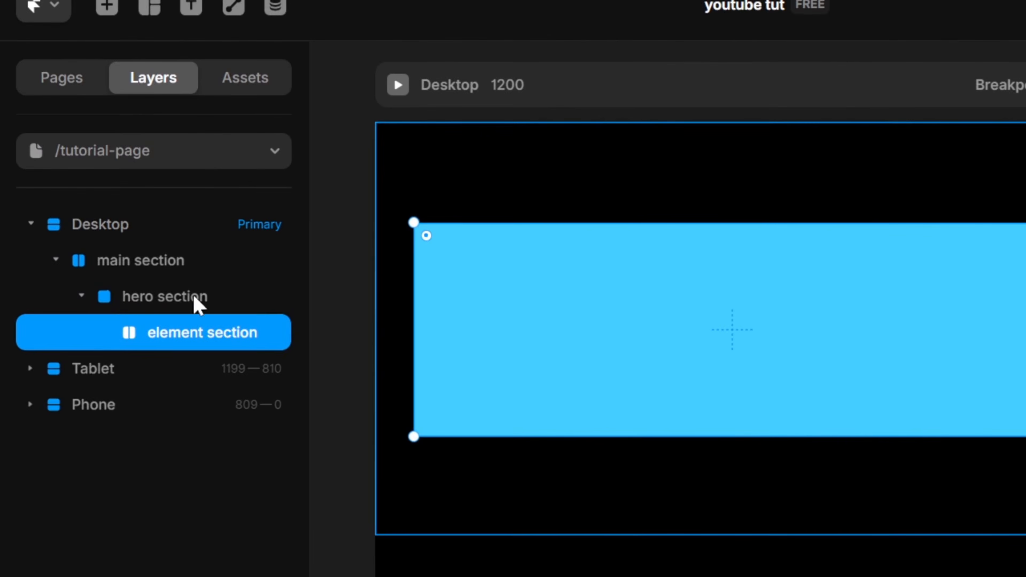
# Add a stack layout to the hero section
pyautogui.click(198, 299)
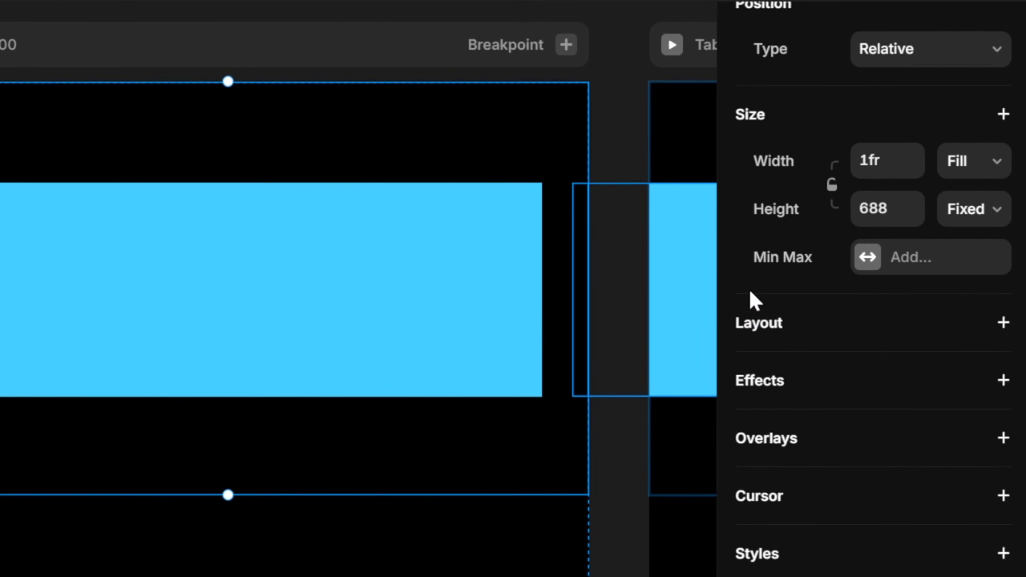
pyautogui.scroll(-1, 750, 291)
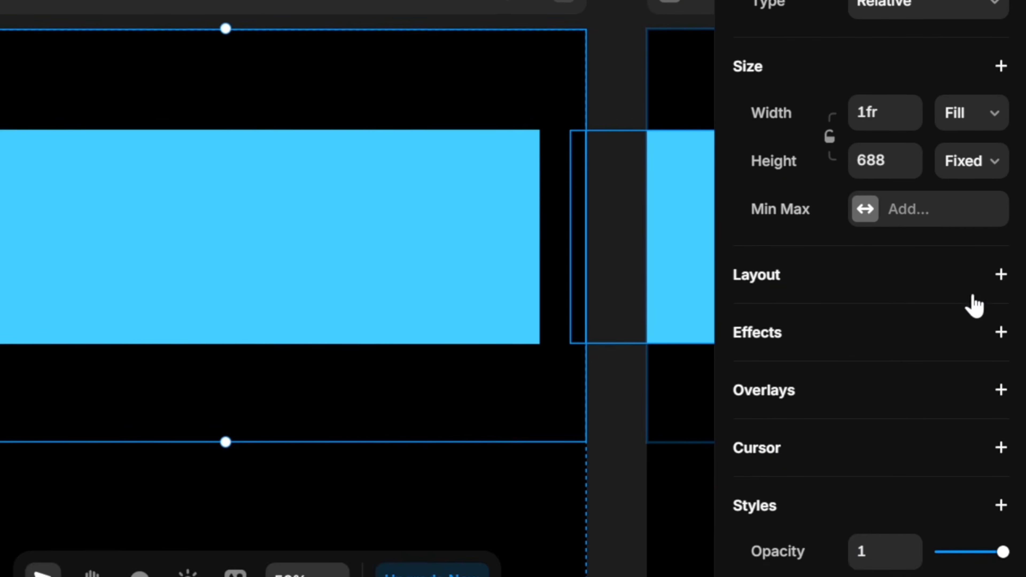
pyautogui.click(1000, 299)
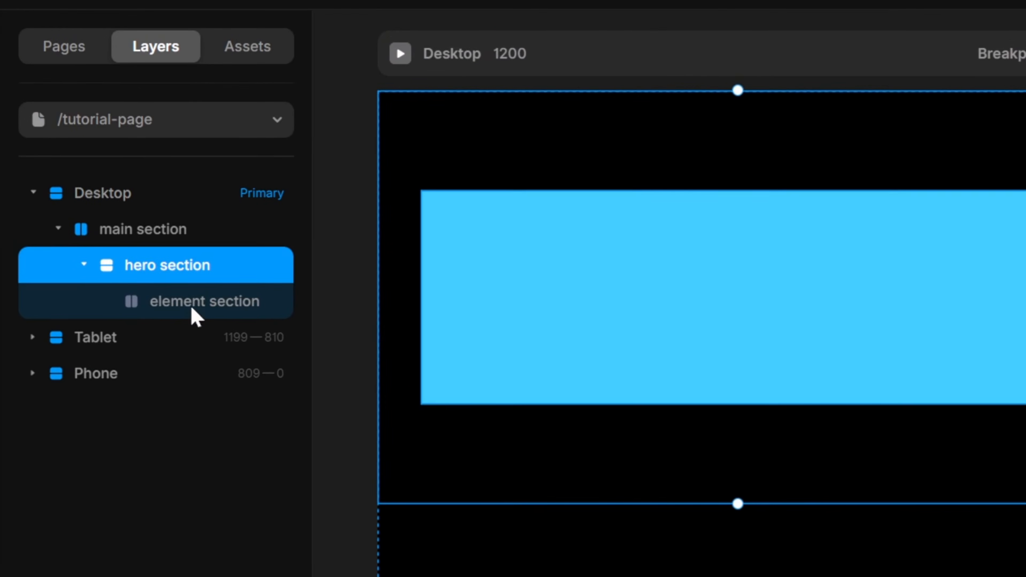
# Set the element section's width to Fill within the hero section
pyautogui.click(191, 308)
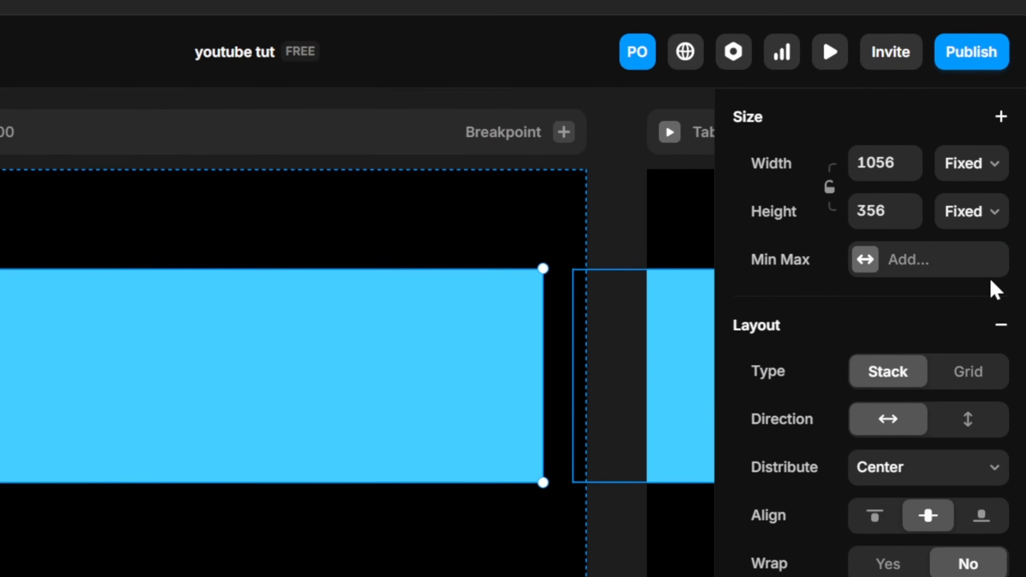
pyautogui.scroll(6, 1001, 201)
pyautogui.click(994, 337)
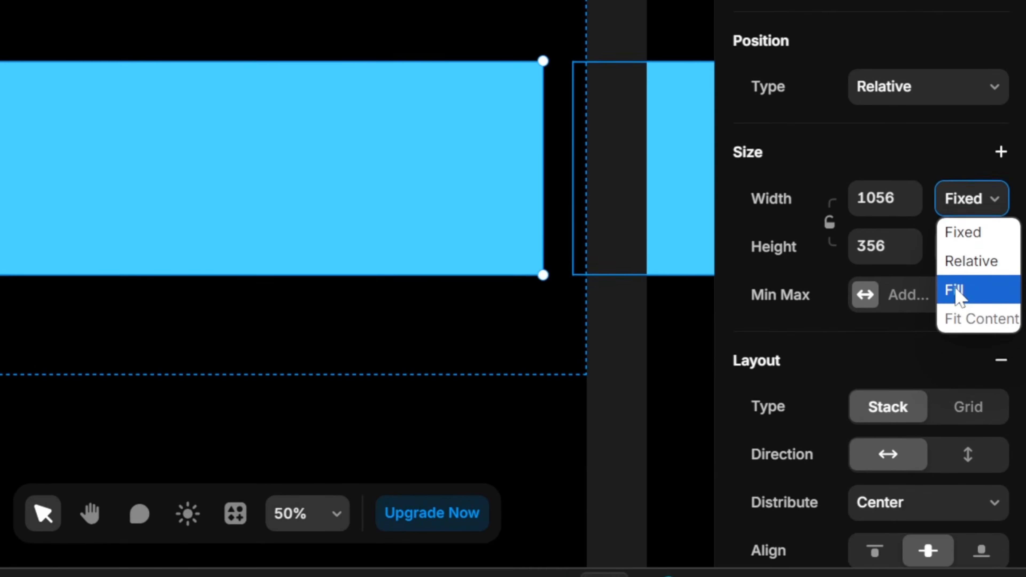
pyautogui.click(954, 294)
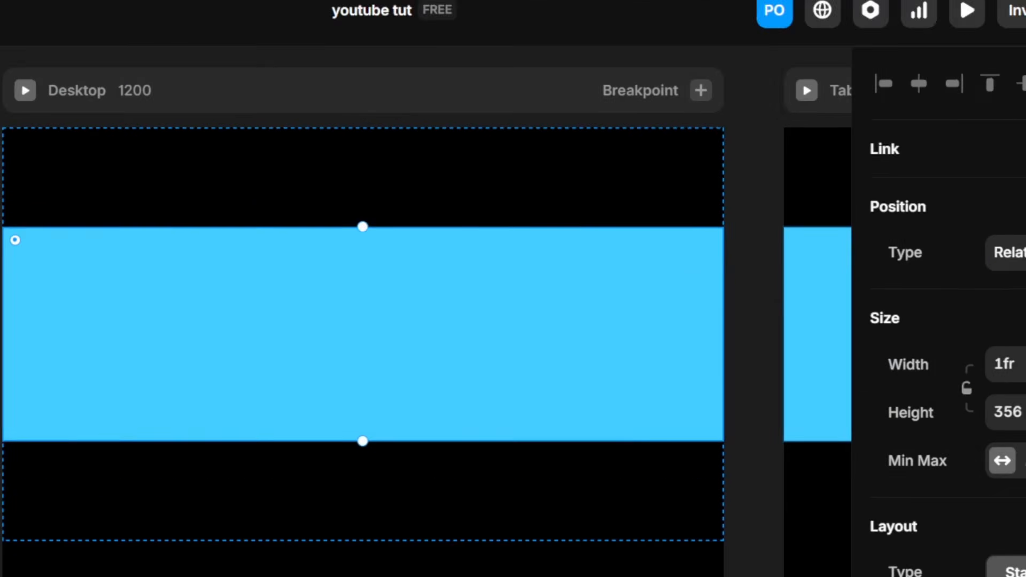
# Remove the 44CCFF fill color from the element section
pyautogui.scroll(-7, 950, 305)
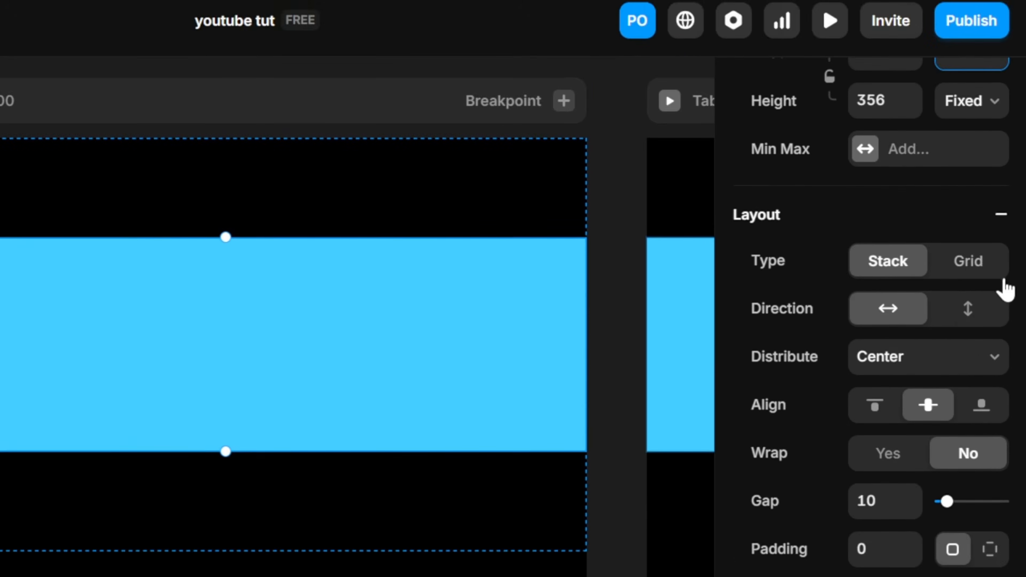
pyautogui.scroll(-6, 1018, 303)
pyautogui.scroll(-5, 1019, 298)
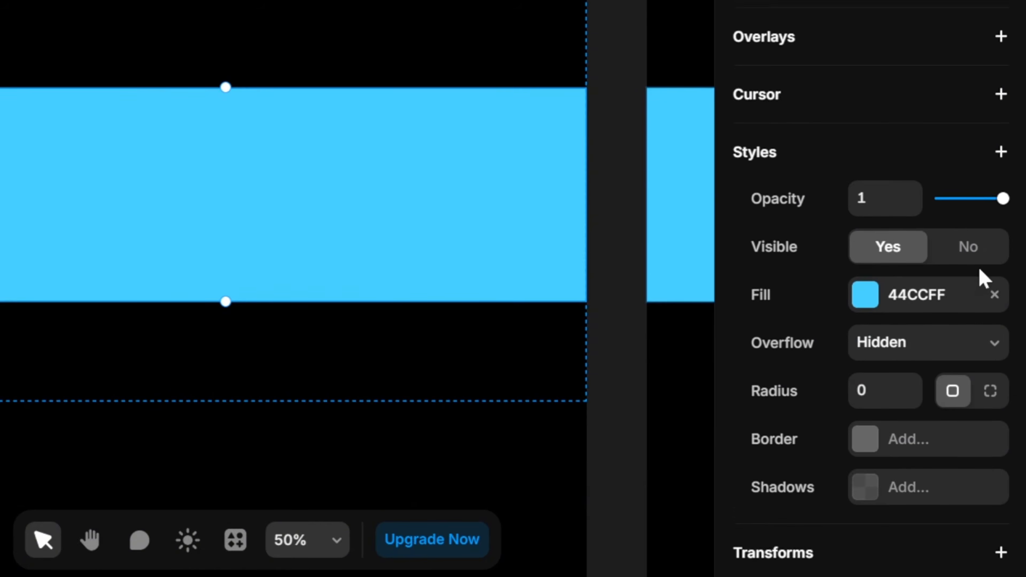
pyautogui.click(994, 270)
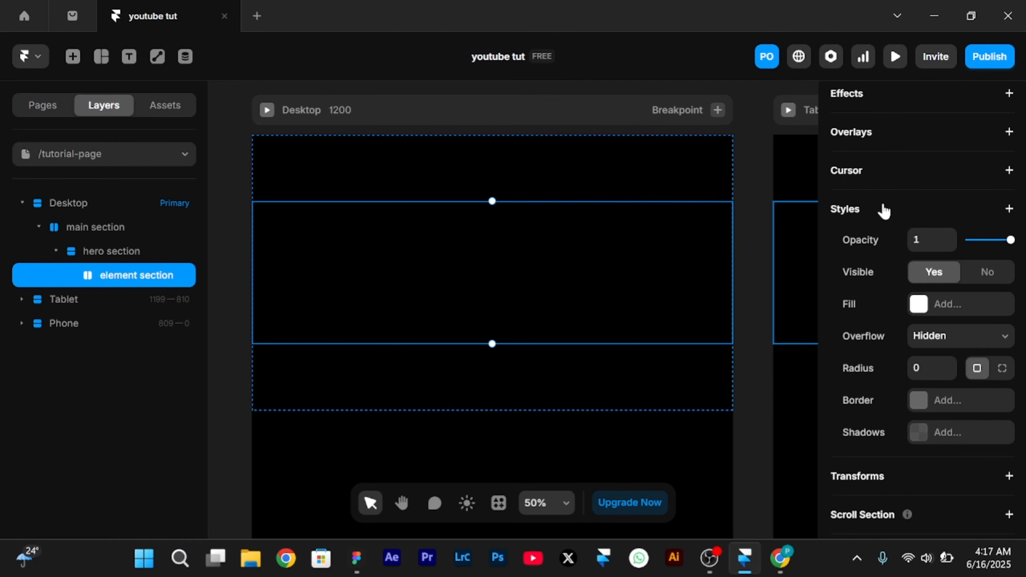
# Undo the removal of the element section's 44CCFF fill color
pyautogui.hotkey('ctrl', 'z')
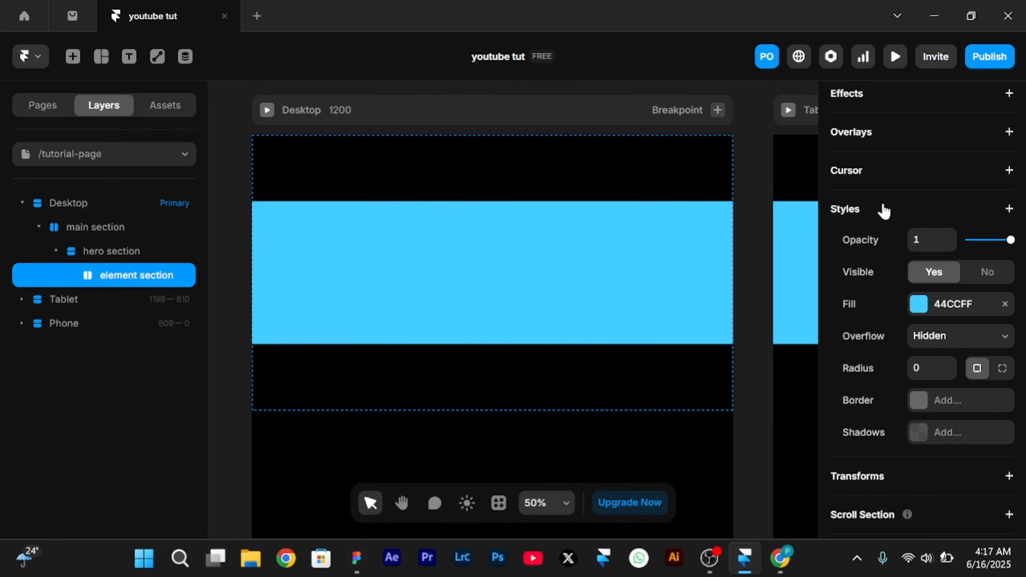
pyautogui.scroll(10, 883, 211)
pyautogui.scroll(-4, 882, 210)
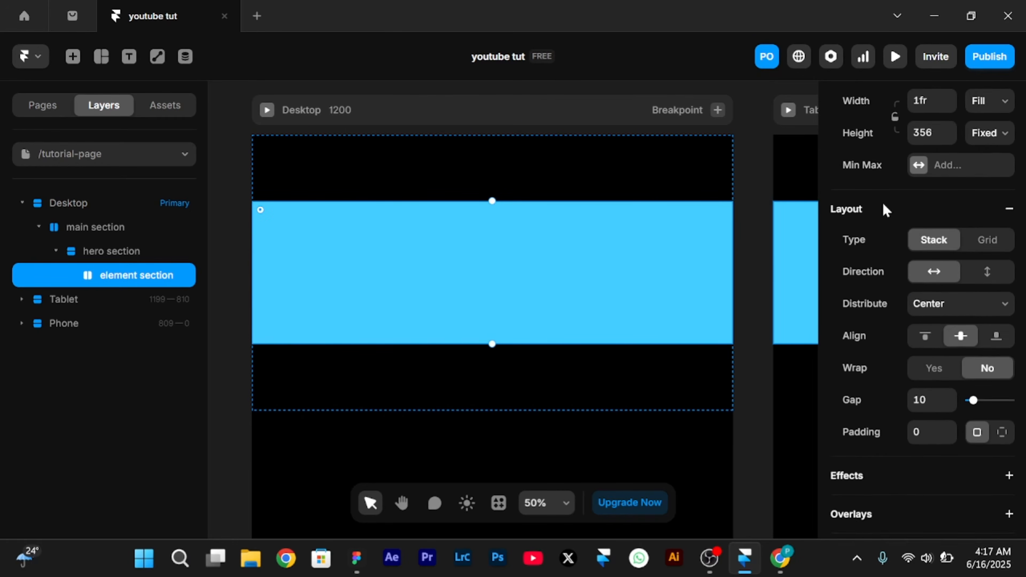
pyautogui.scroll(1, 885, 210)
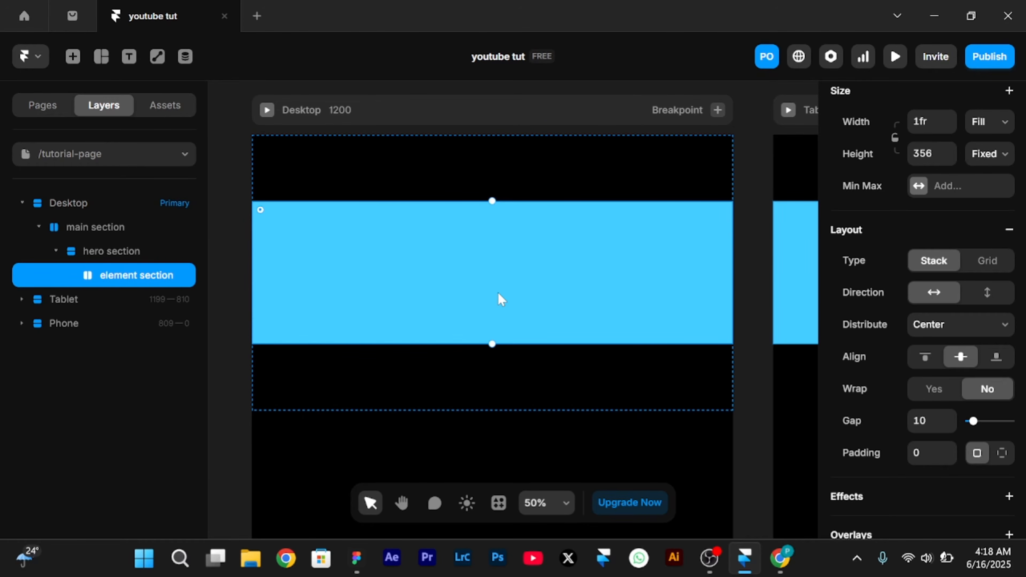
# Add a maximum width to the element section and set it to Fixed at 1000
pyautogui.click(919, 190)
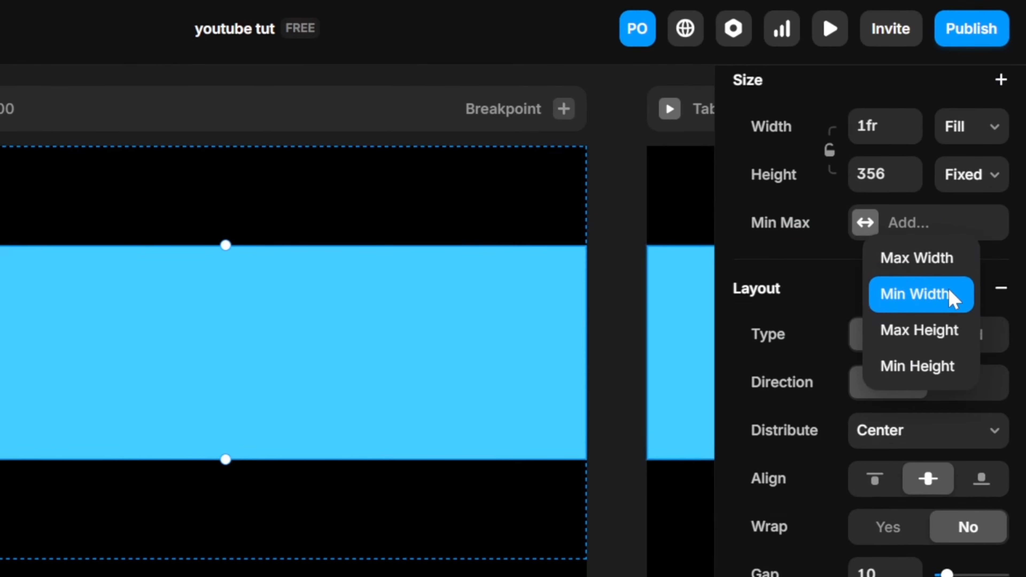
pyautogui.click(947, 289)
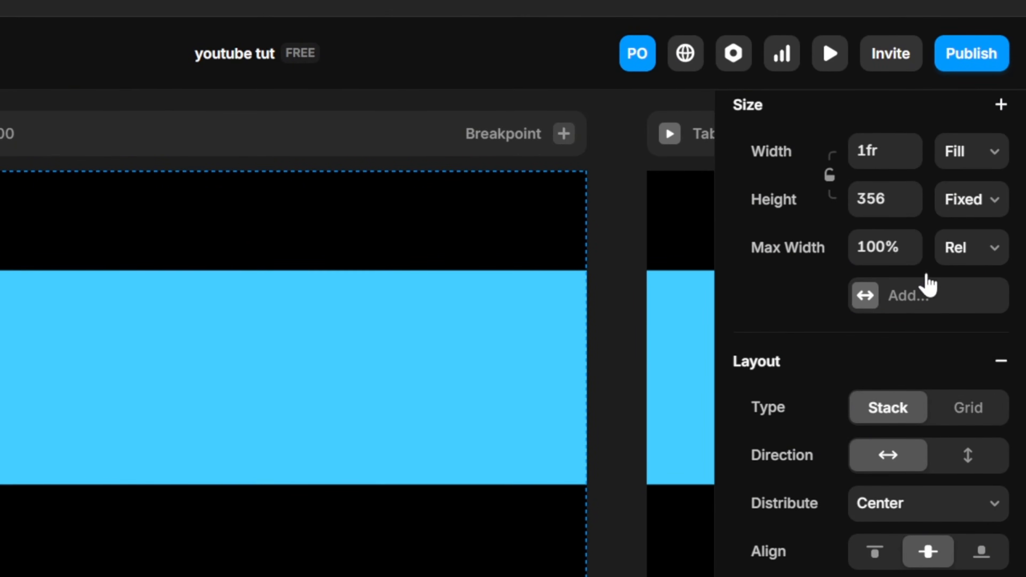
pyautogui.click(993, 283)
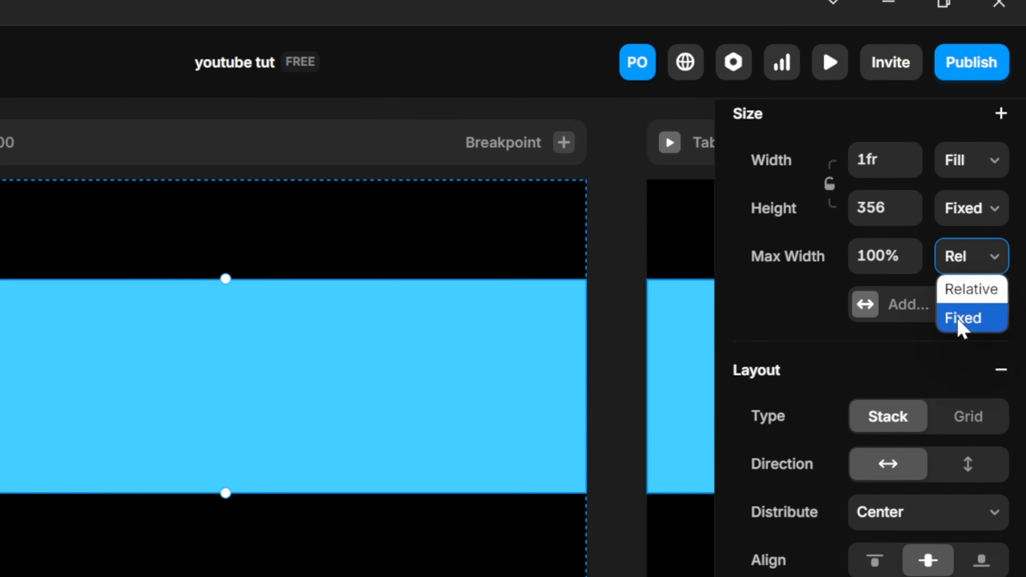
pyautogui.click(962, 336)
pyautogui.moveTo(740, 215); pyautogui.dragTo(840, 216)
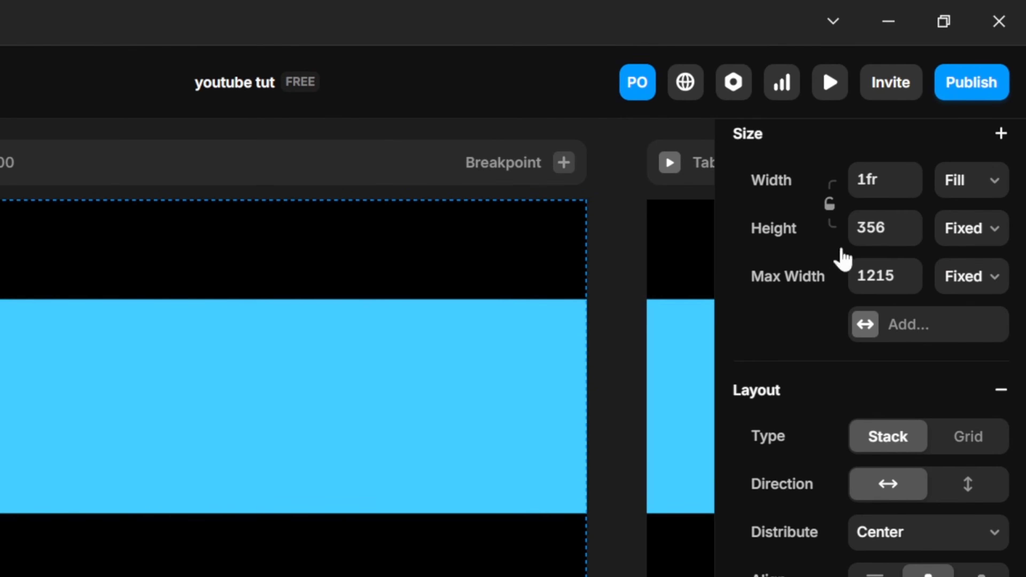
pyautogui.click(882, 273)
pyautogui.write('100')
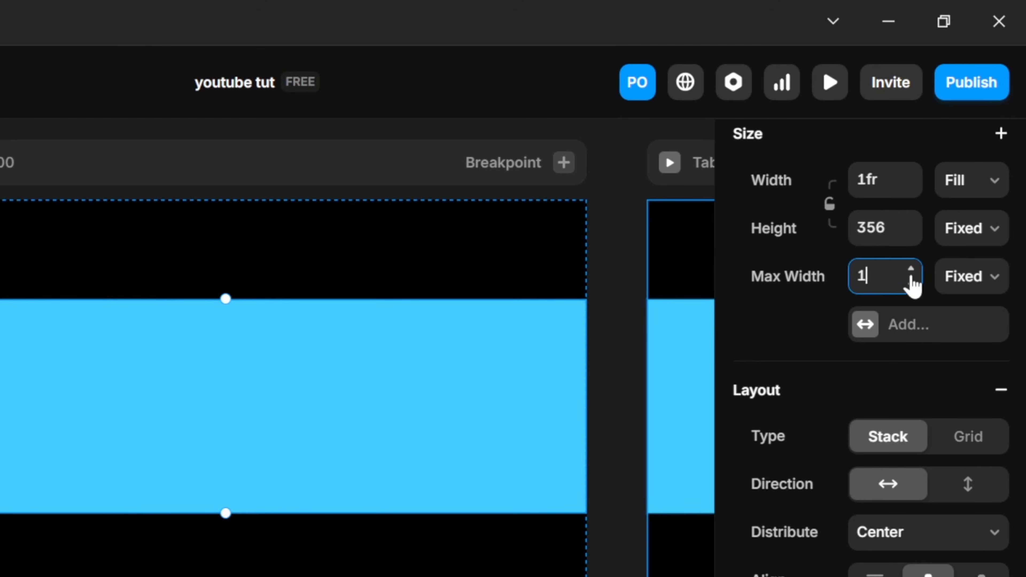
pyautogui.write('0')
pyautogui.press('Return')
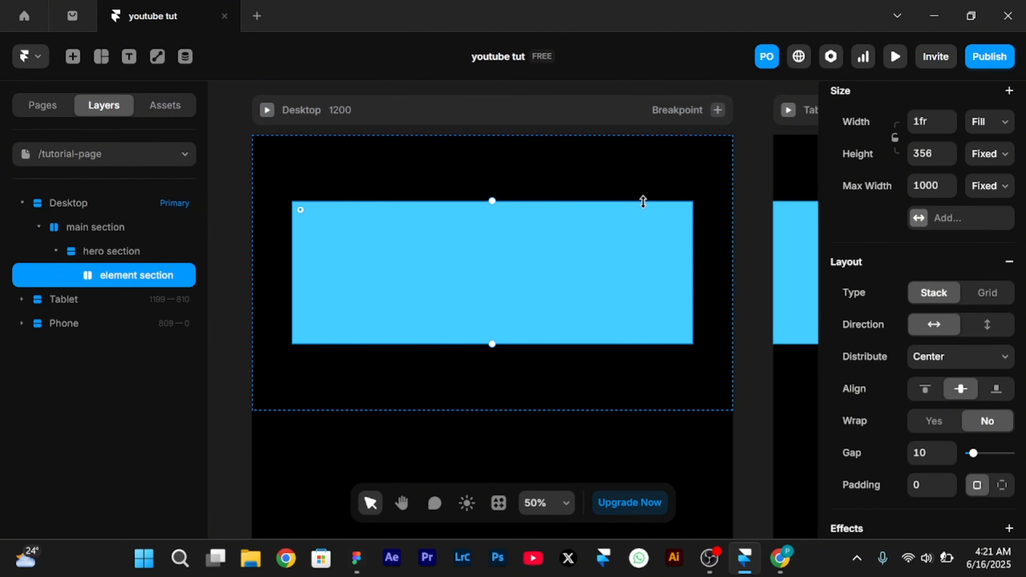
# Preview the page, widen the preview to 1230 to check the element section's maximum width, and return to the canvas
pyautogui.hotkey('ctrl', 'p')
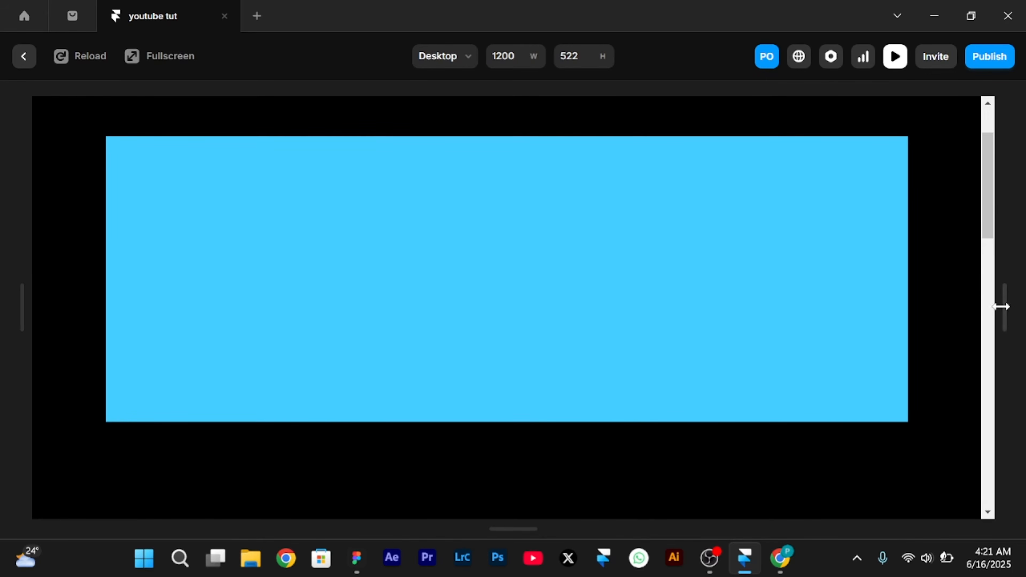
pyautogui.moveTo(1004, 306); pyautogui.dragTo(1021, 439)
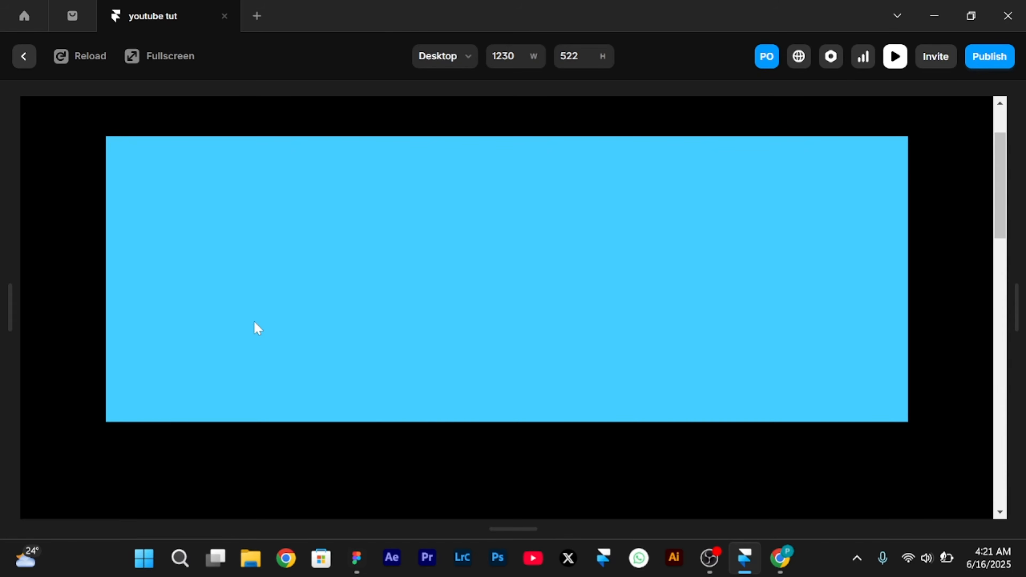
pyautogui.click(26, 61)
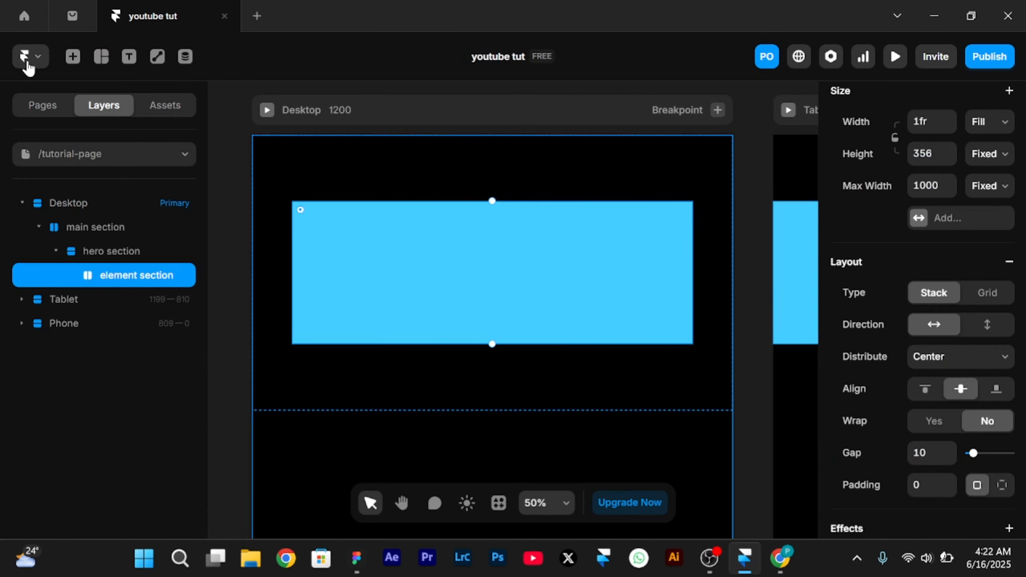
# Clear the 44CCFF fill from the element section's styles
pyautogui.scroll(-4, 988, 440)
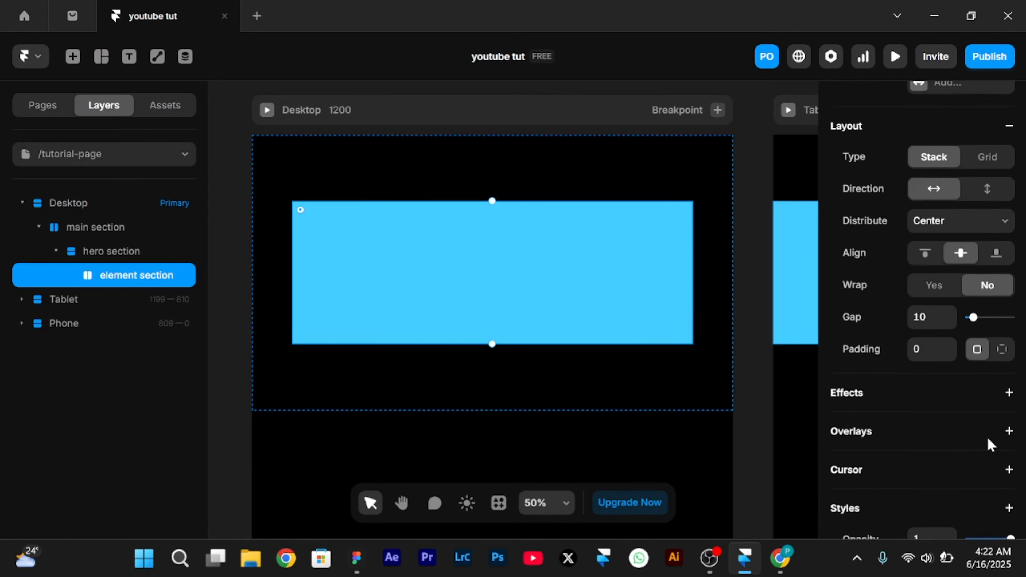
pyautogui.scroll(-5, 989, 457)
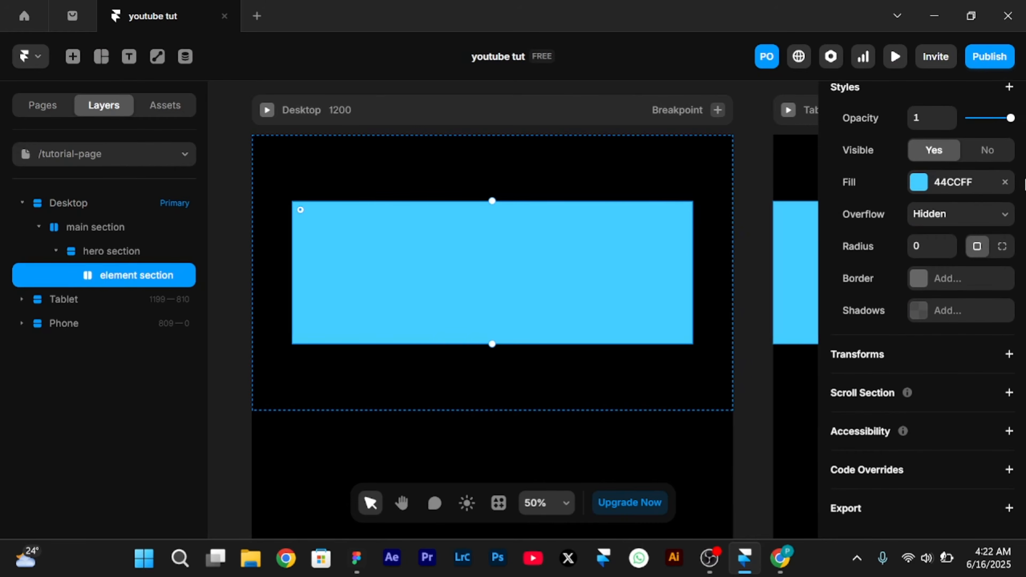
pyautogui.click(1006, 182)
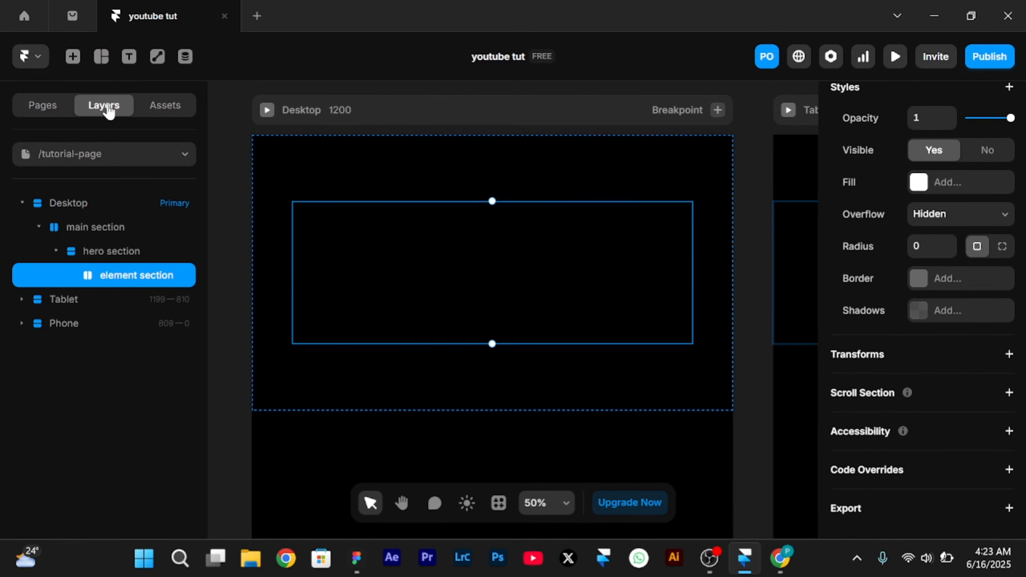
# Examine the finished hero design on the Home page and return to /tutorial-page
pyautogui.click(57, 111)
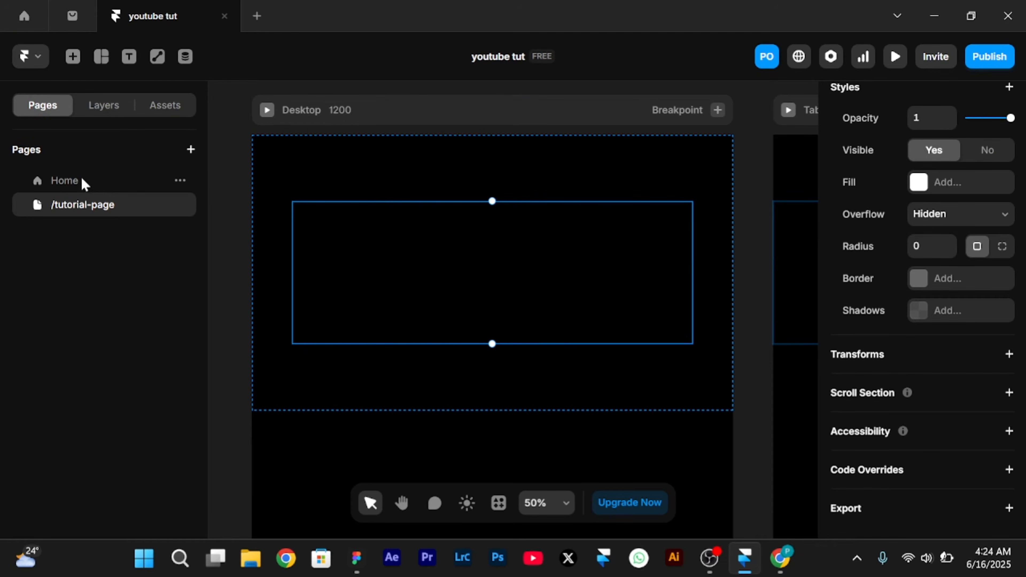
pyautogui.click(62, 182)
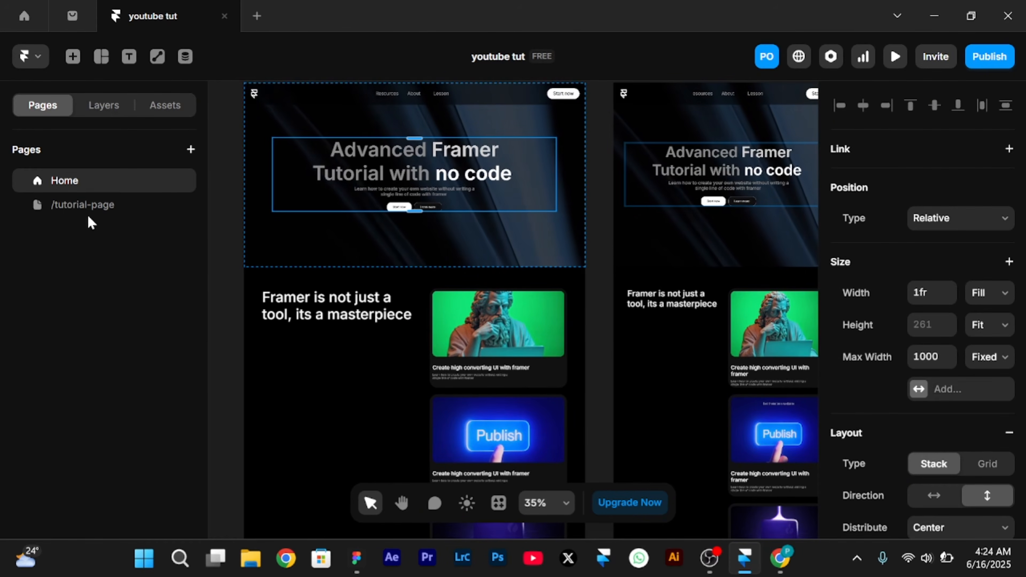
pyautogui.click(83, 205)
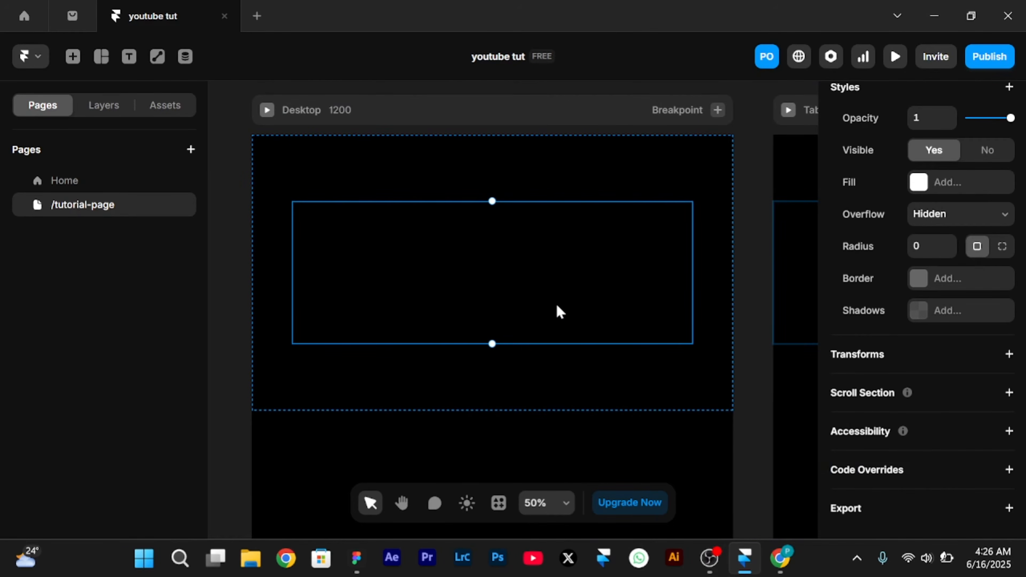
# Add a text layer reading "advance framer tutuorial with no code" inside the element section
pyautogui.press('Escape')
pyautogui.press('t')
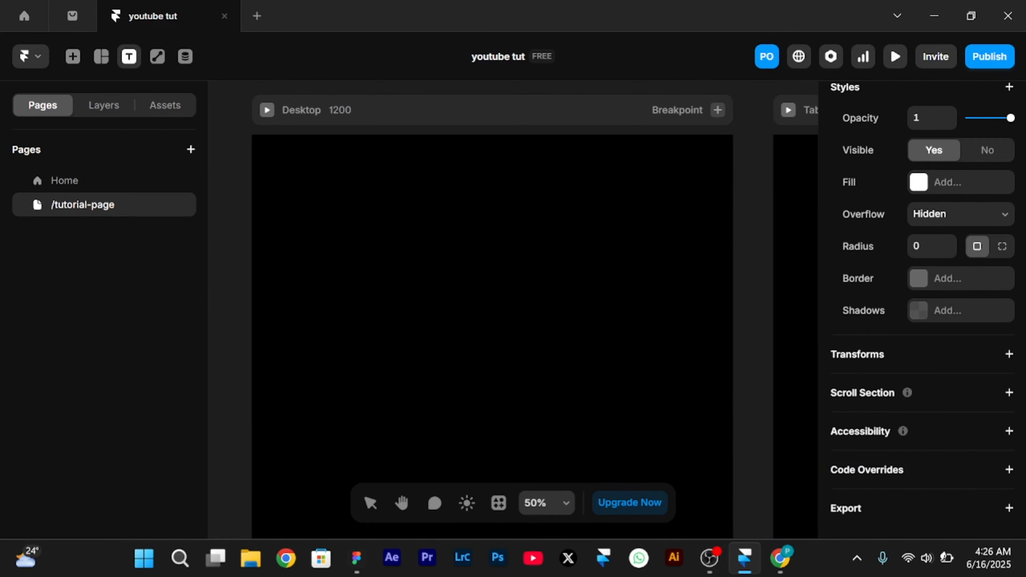
pyautogui.click(391, 243)
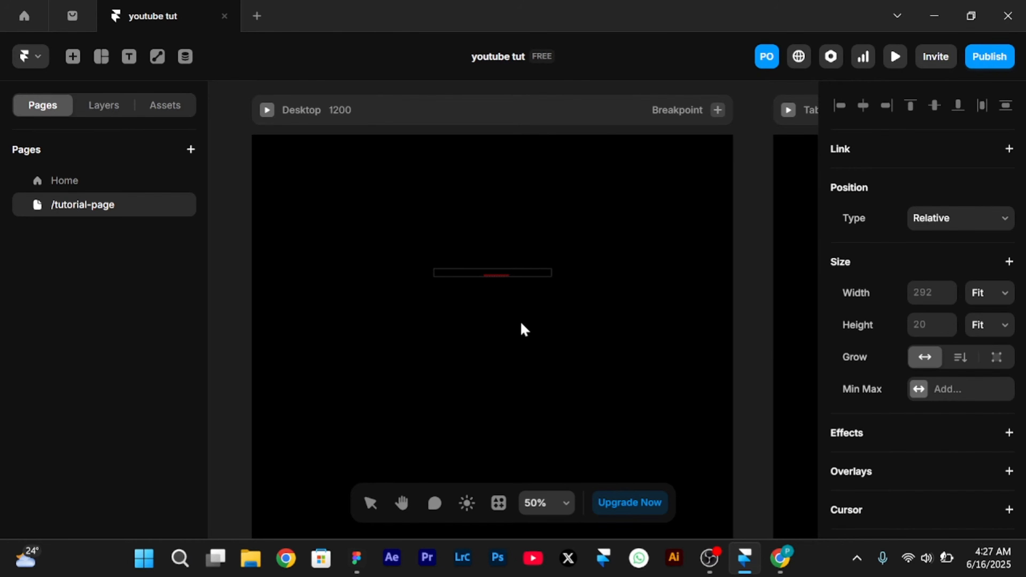
pyautogui.press('Escape')
# Set the new text layer's color to white, FFFFFF
pyautogui.scroll(-9, 919, 415)
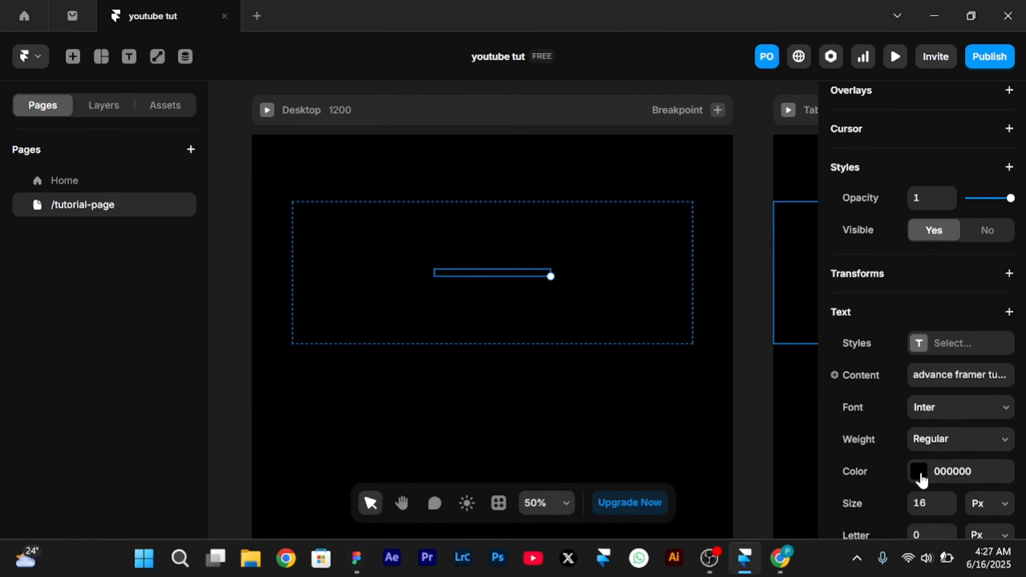
pyautogui.click(919, 474)
pyautogui.moveTo(652, 333); pyautogui.dragTo(530, 220)
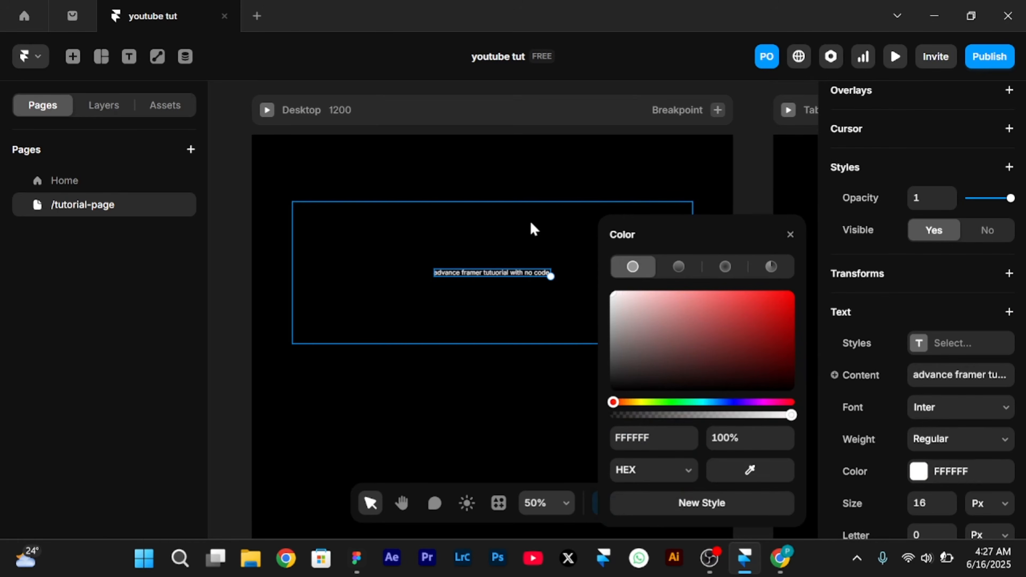
# Set the font size of the "Advanced framer tutorial with no code" heading to 70 px
pyautogui.hscroll(-2, 519, 229)
pyautogui.scroll(4, 520, 231)
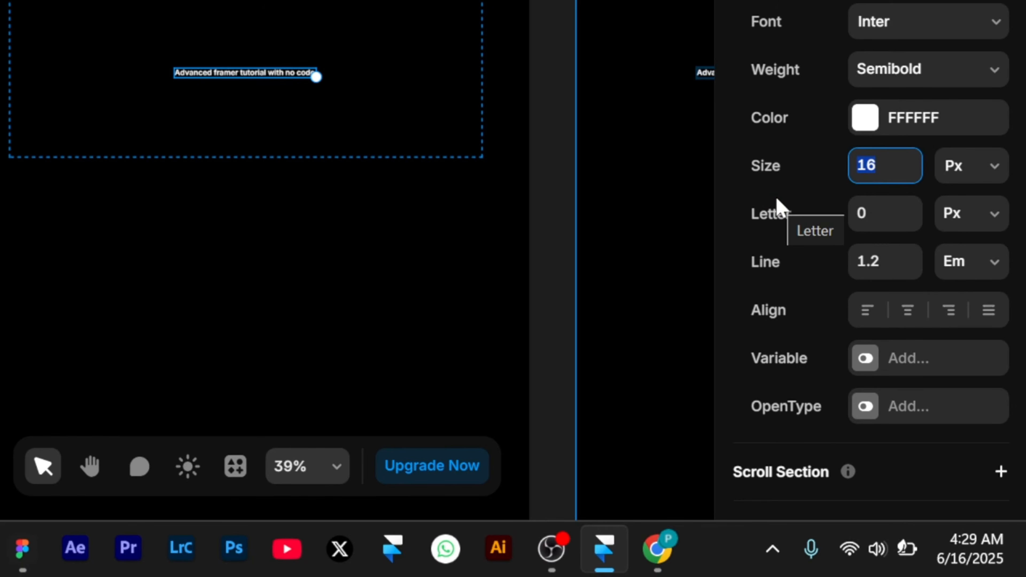
pyautogui.write('70')
pyautogui.press('Return')
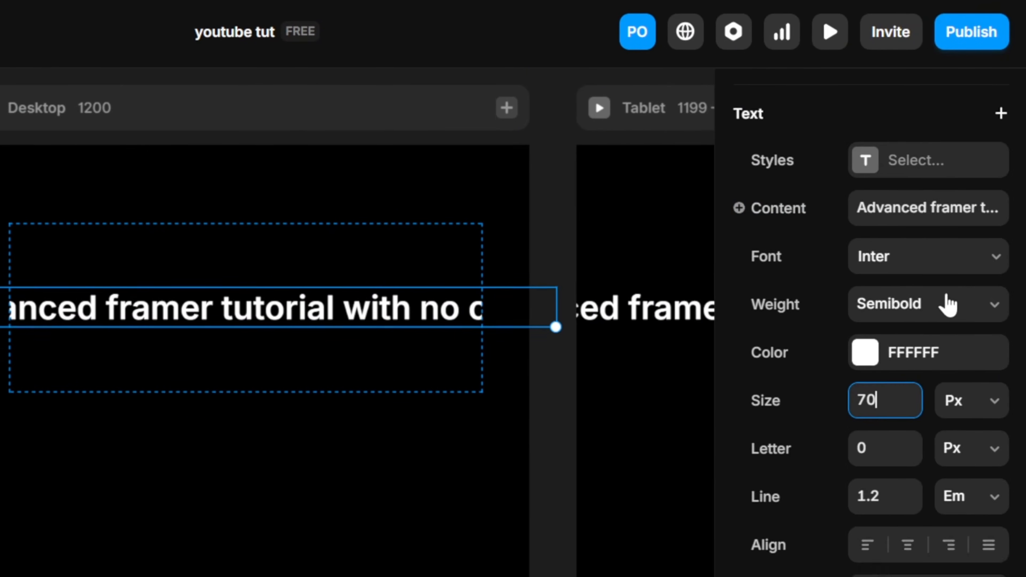
# Set the heading's width sizing to Fill so it spans the element section
pyautogui.scroll(-5, 946, 350)
pyautogui.click(953, 440)
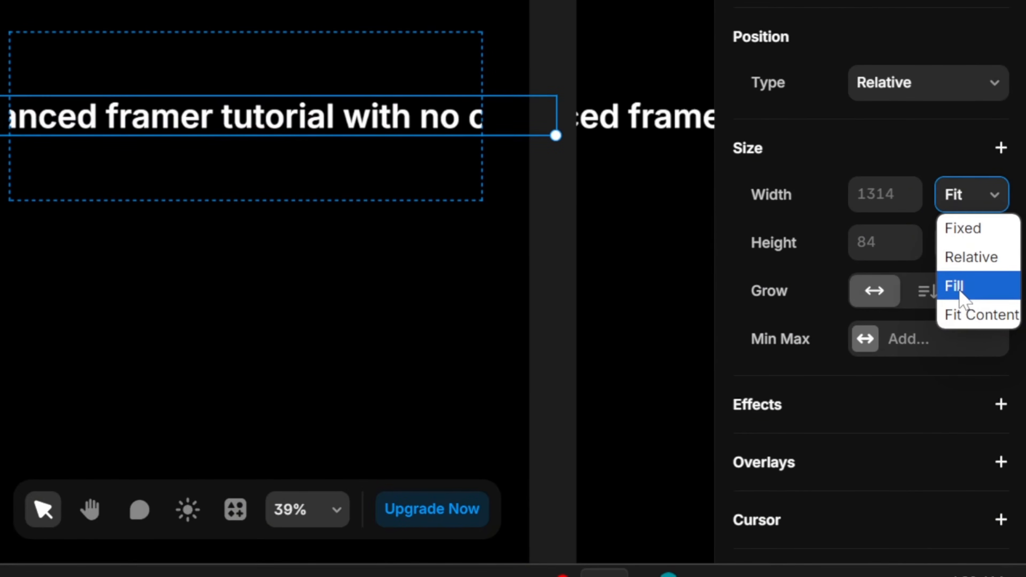
pyautogui.click(960, 290)
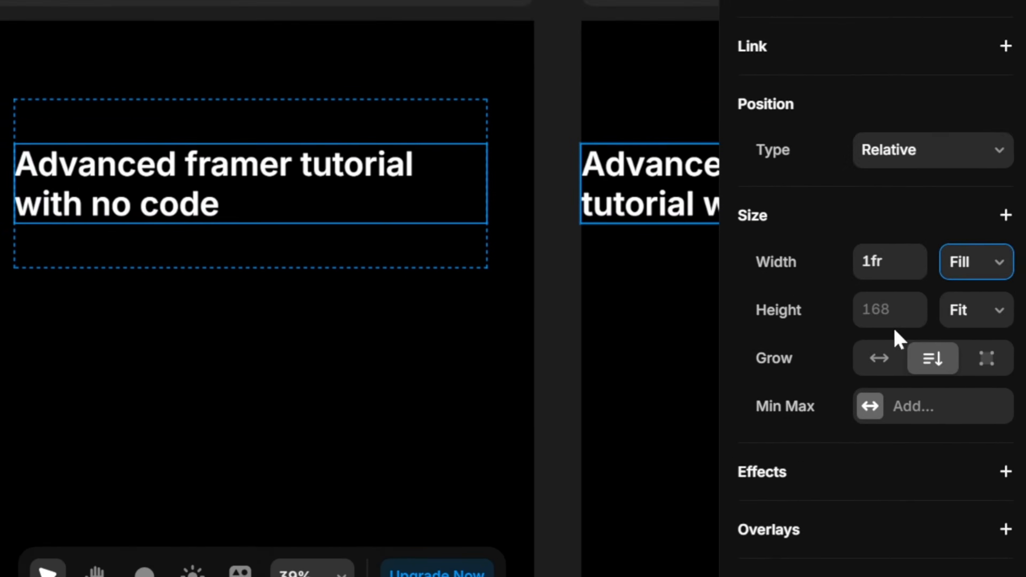
# Center-align the heading text within its layer
pyautogui.scroll(-15, 895, 337)
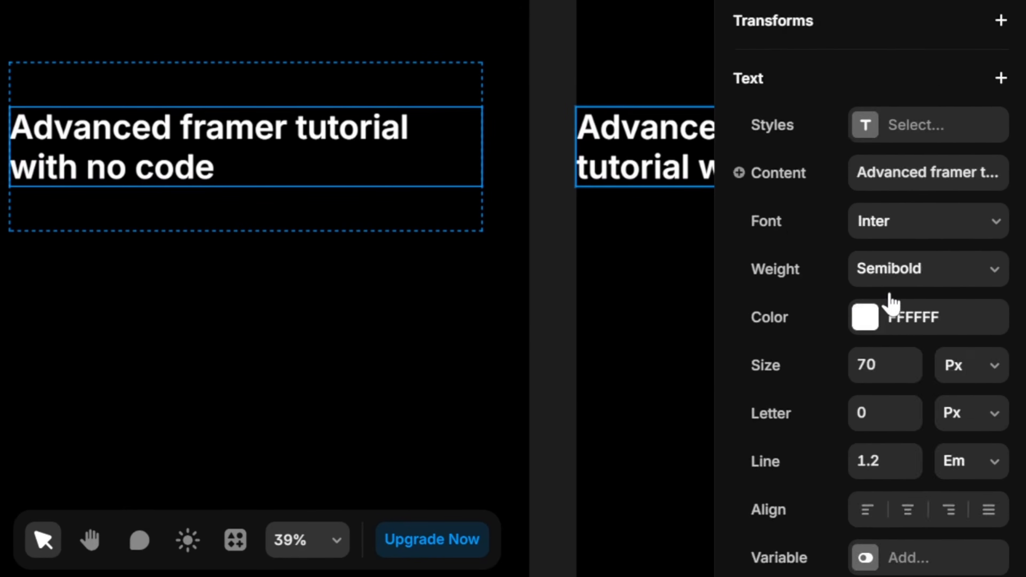
pyautogui.scroll(-7, 892, 305)
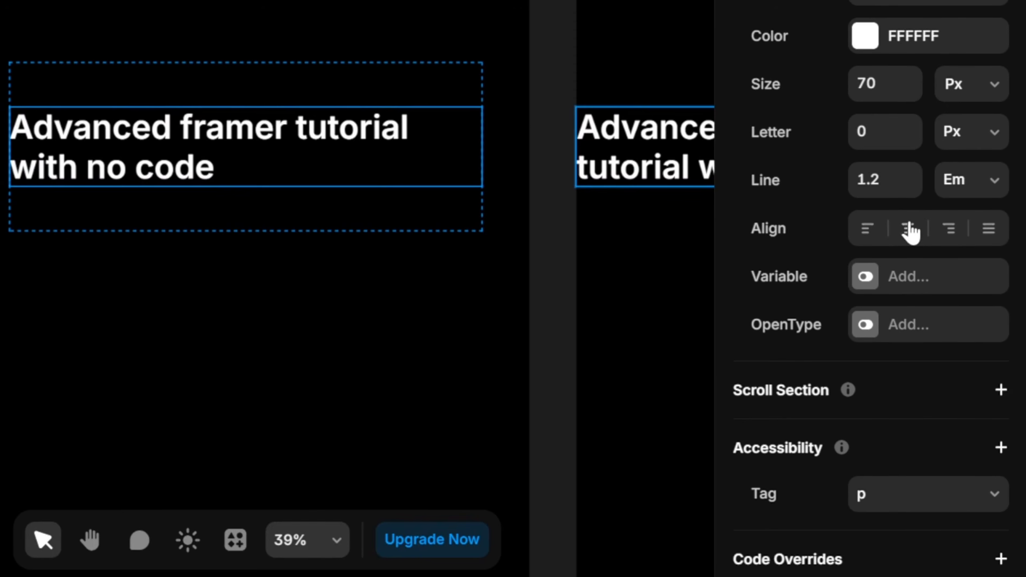
pyautogui.click(909, 229)
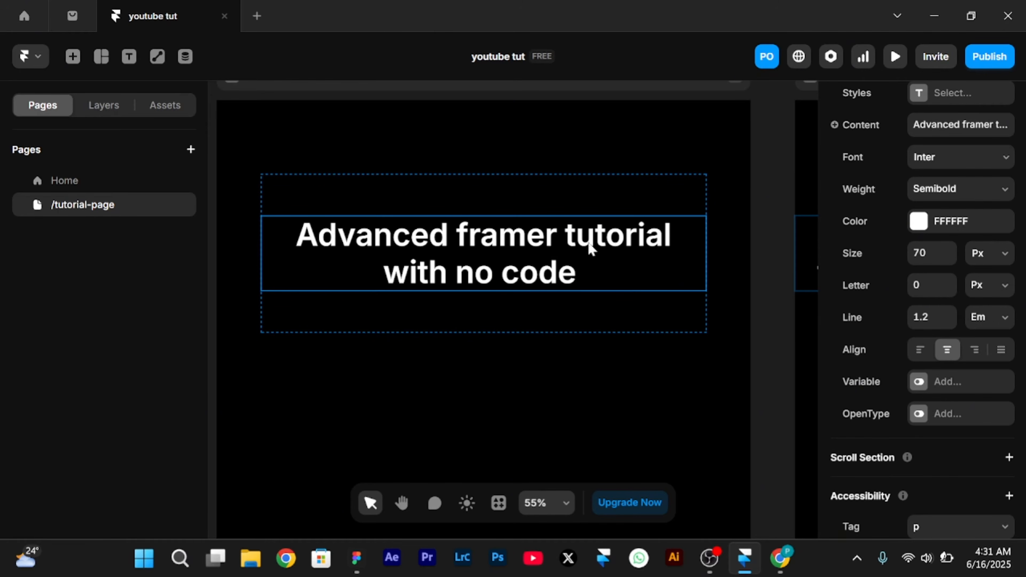
# Add a maximum width limit to the tutorial page's heading and switch its type to Fixed
pyautogui.click(92, 182)
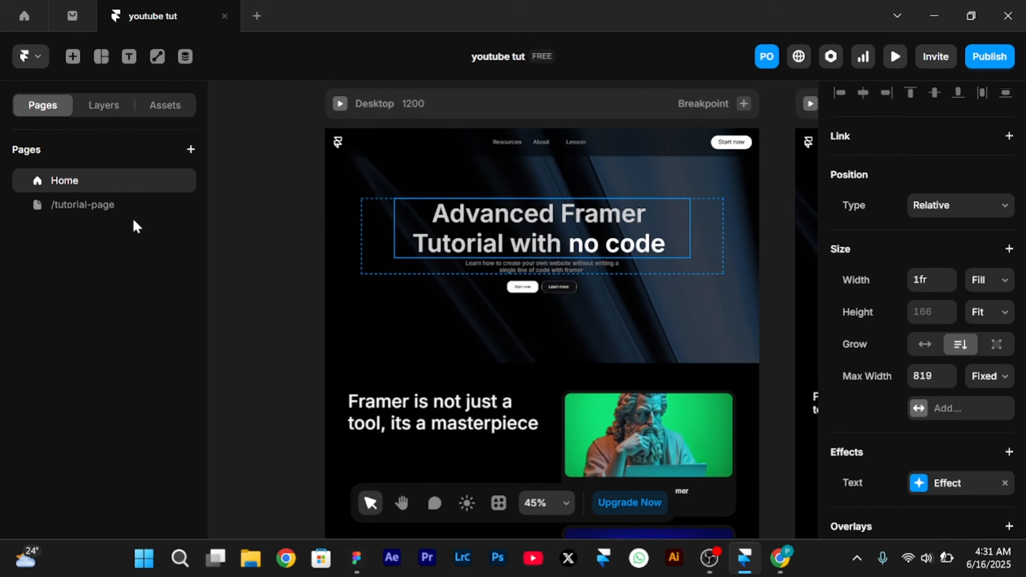
pyautogui.click(103, 204)
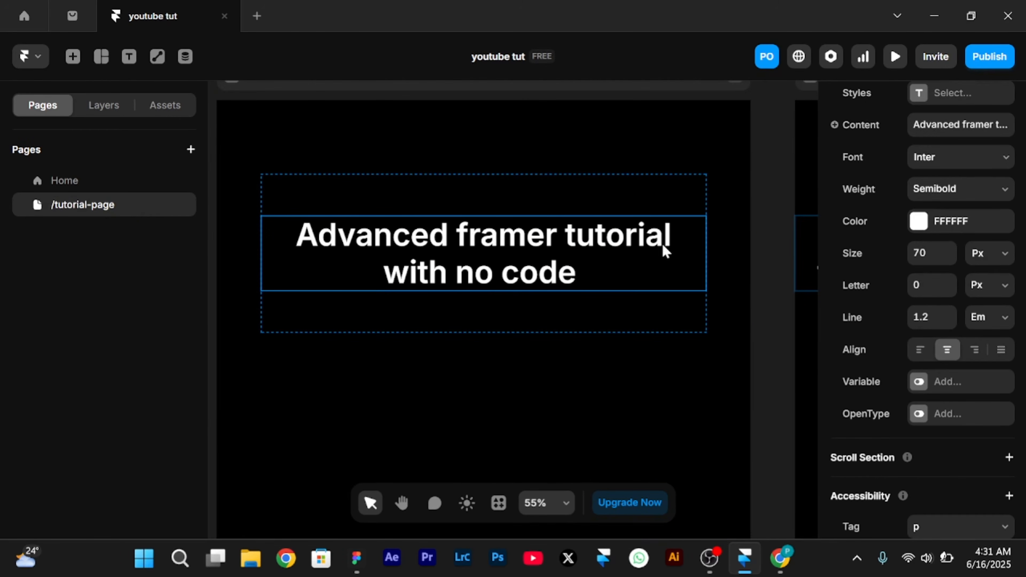
pyautogui.scroll(10, 1007, 226)
pyautogui.scroll(4, 1007, 243)
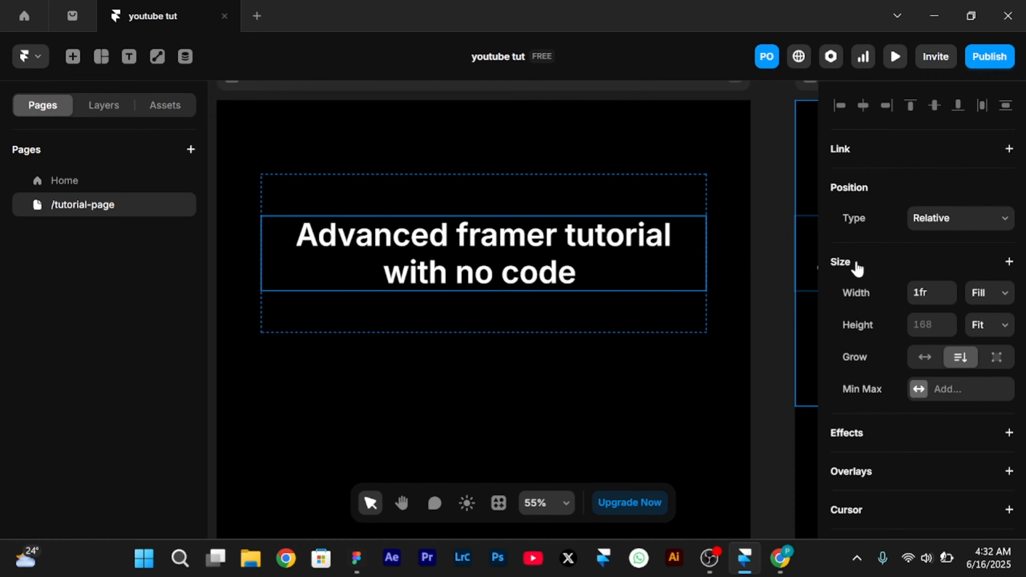
pyautogui.click(918, 390)
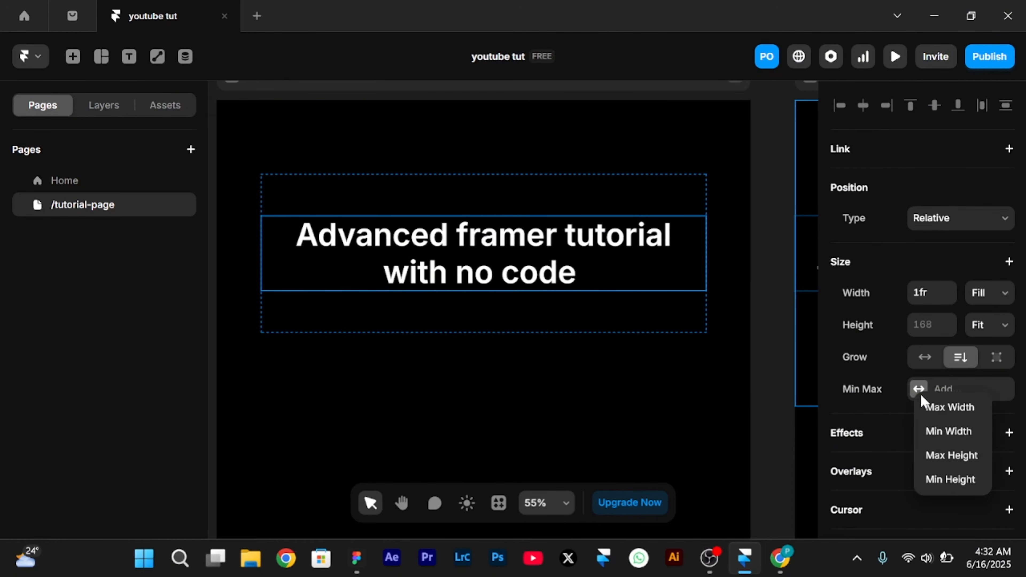
pyautogui.click(960, 416)
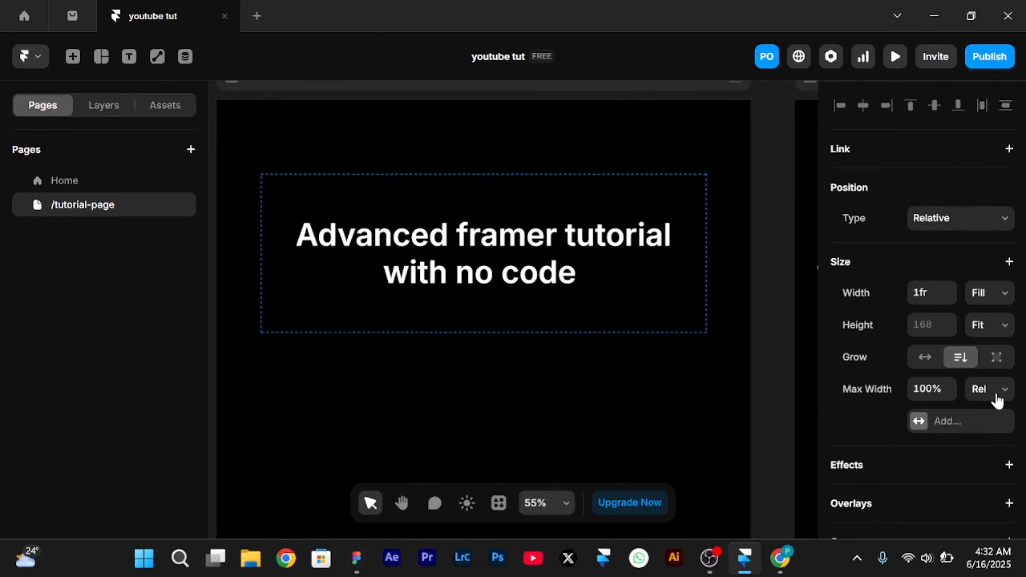
pyautogui.click(1006, 390)
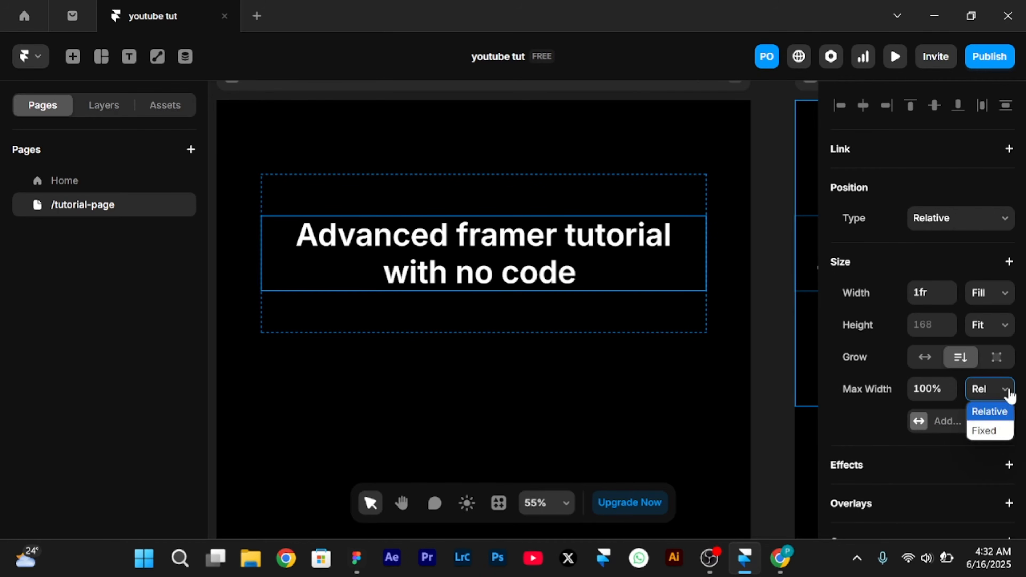
pyautogui.click(983, 431)
# Set the heading's fixed maximum width to 800
pyautogui.moveTo(950, 394); pyautogui.dragTo(960, 572)
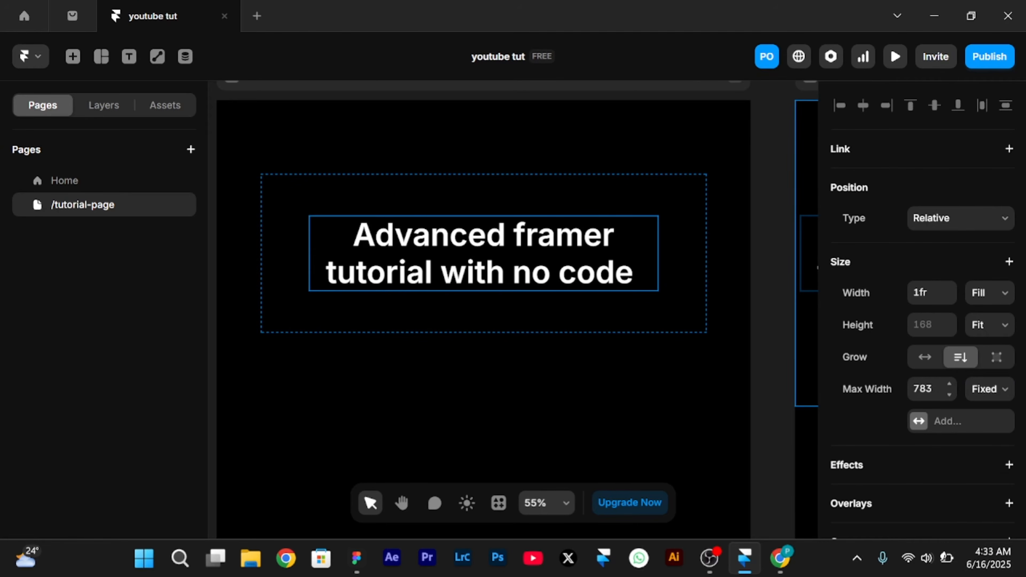
pyautogui.moveTo(935, 390); pyautogui.dragTo(862, 406)
pyautogui.press('Return')
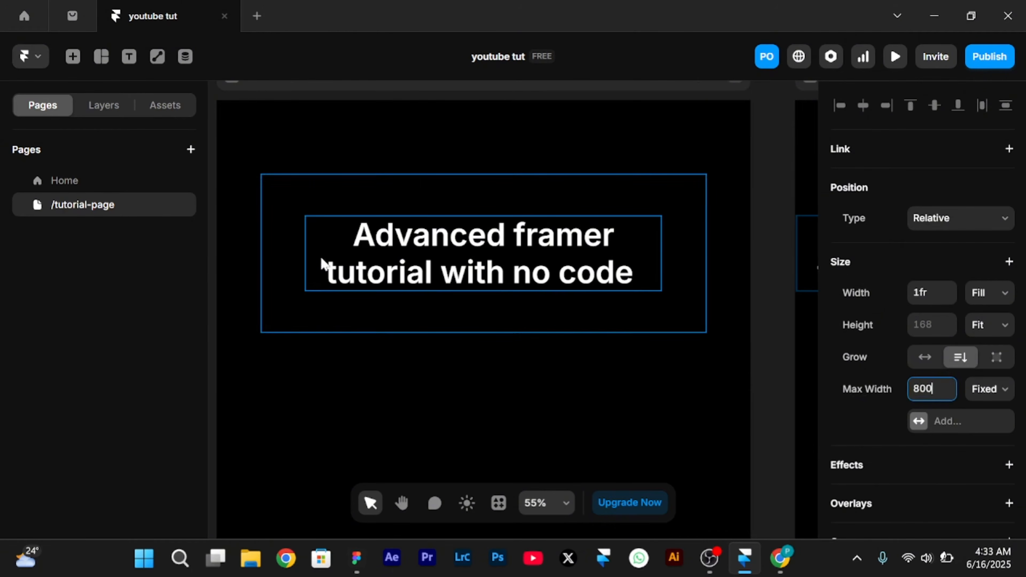
# Examine the two-tone text coloring of the hero heading on the Home page
pyautogui.click(72, 180)
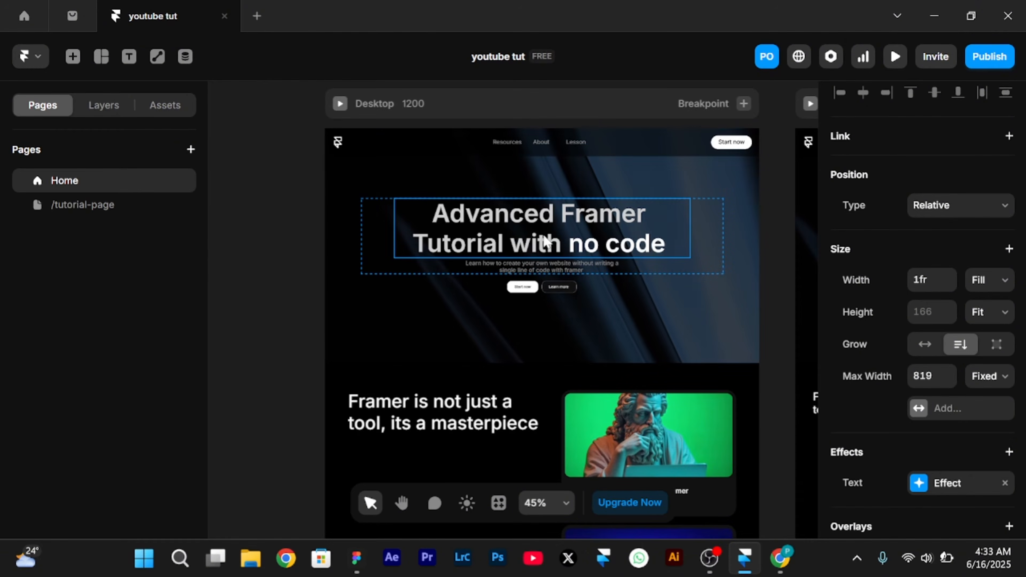
pyautogui.scroll(5, 303, 211)
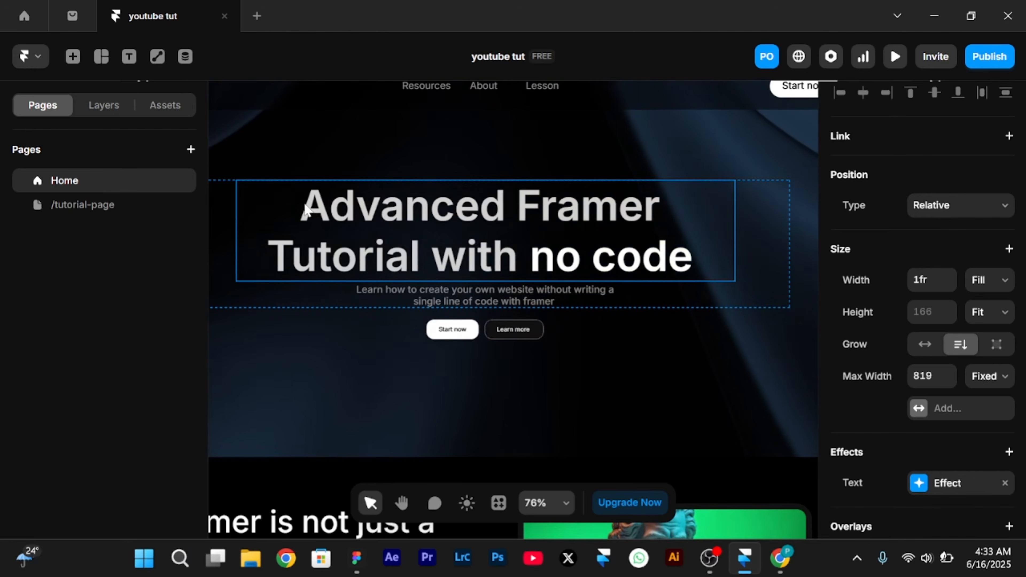
pyautogui.scroll(-4, 304, 210)
pyautogui.scroll(2, 306, 210)
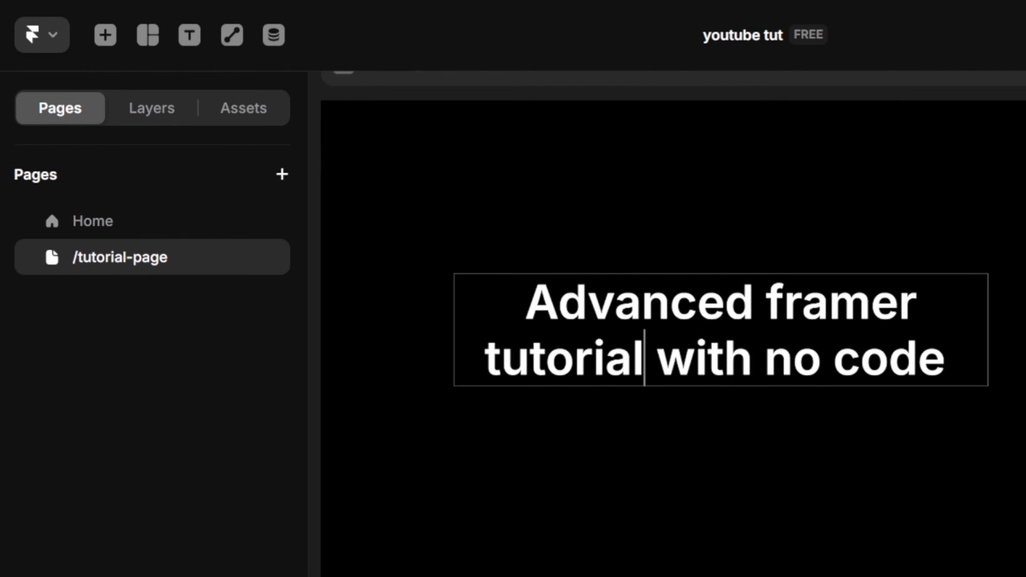
# Select "Advanced framer tutorial with" in the /tutorial-page heading and open its text color for editing
pyautogui.moveTo(645, 358); pyautogui.dragTo(449, 236)
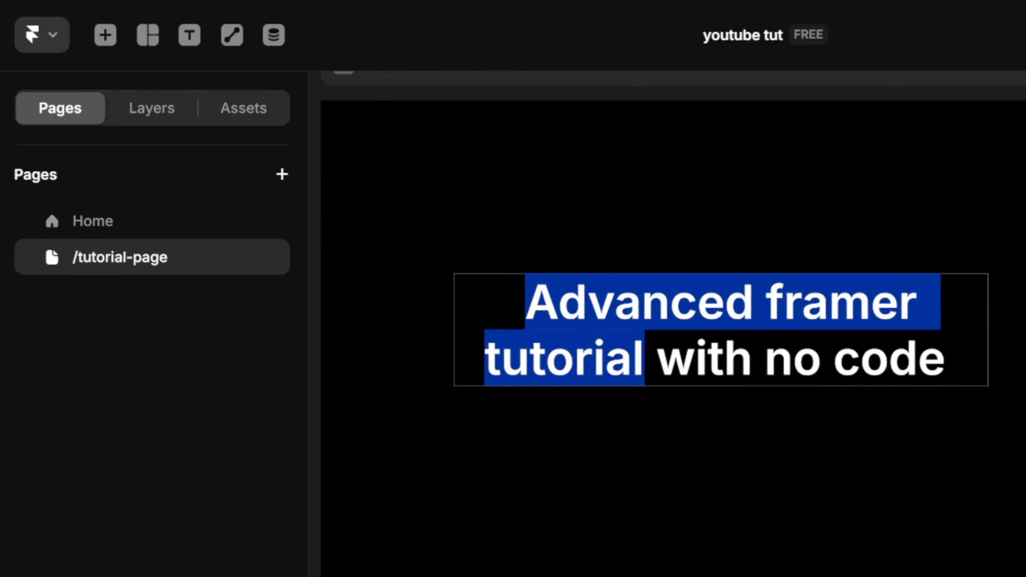
pyautogui.click(752, 358)
pyautogui.moveTo(752, 357); pyautogui.dragTo(445, 233)
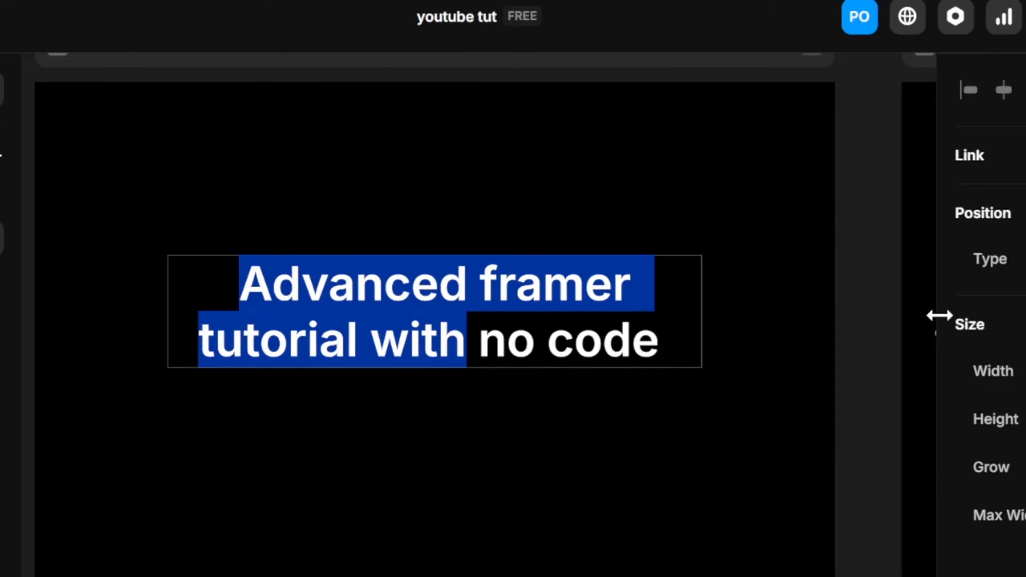
pyautogui.scroll(-3, 875, 298)
pyautogui.scroll(-5, 876, 299)
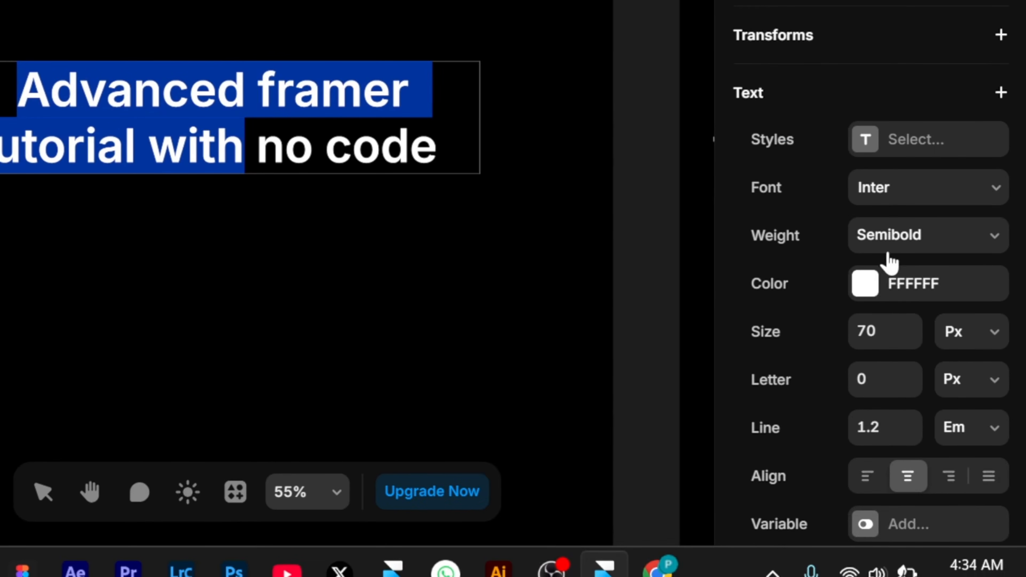
pyautogui.click(866, 284)
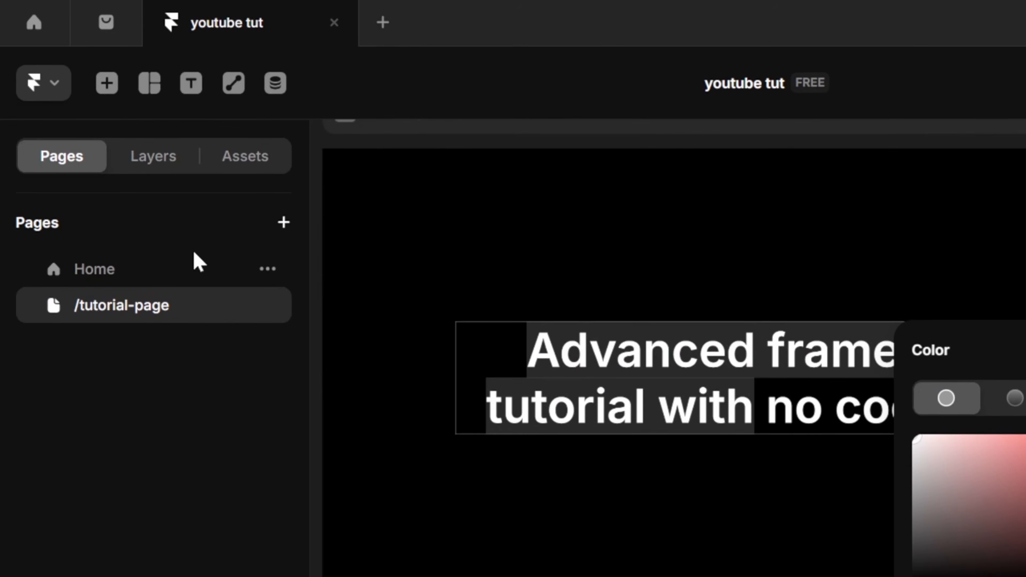
# Look up the text color of the grey words in the Home page's hero heading
pyautogui.click(195, 260)
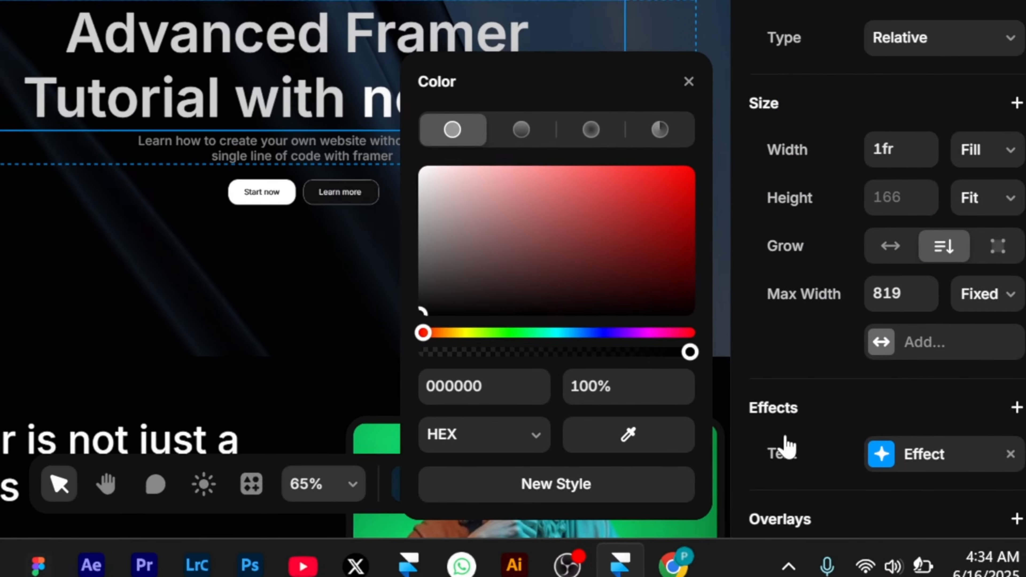
pyautogui.scroll(-10, 771, 428)
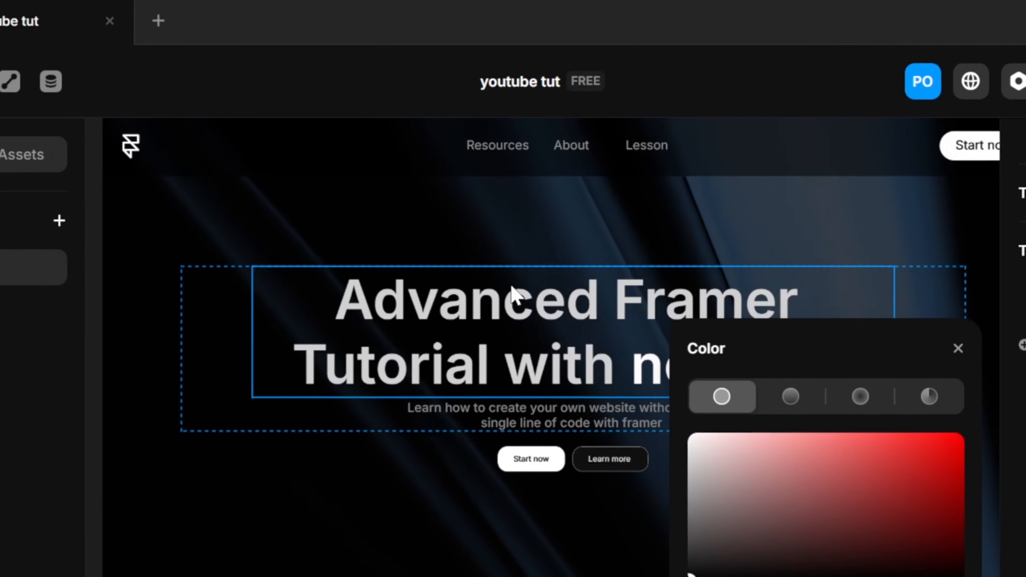
pyautogui.doubleClick(228, 17)
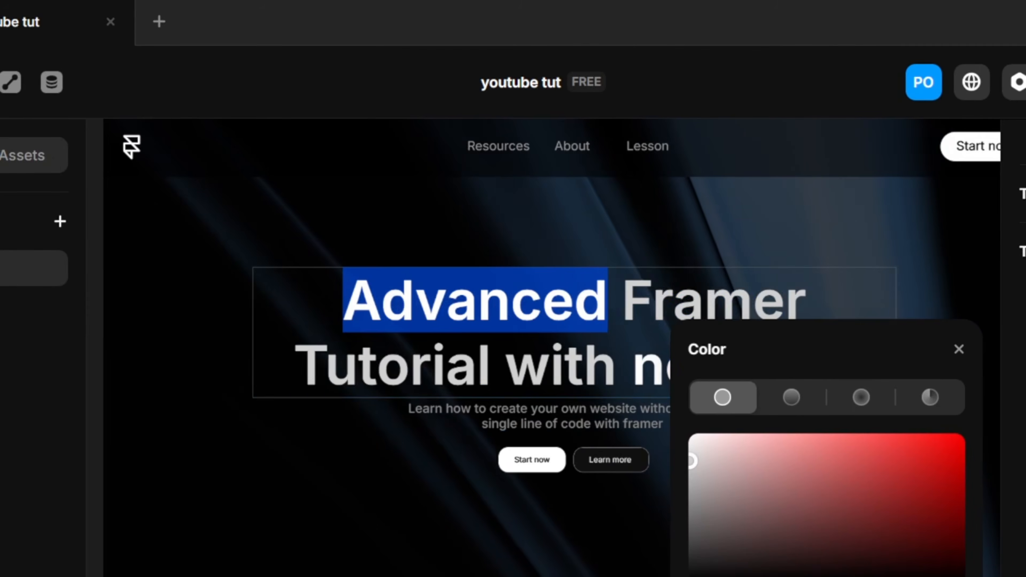
pyautogui.hotkey('ctrl', 'a')
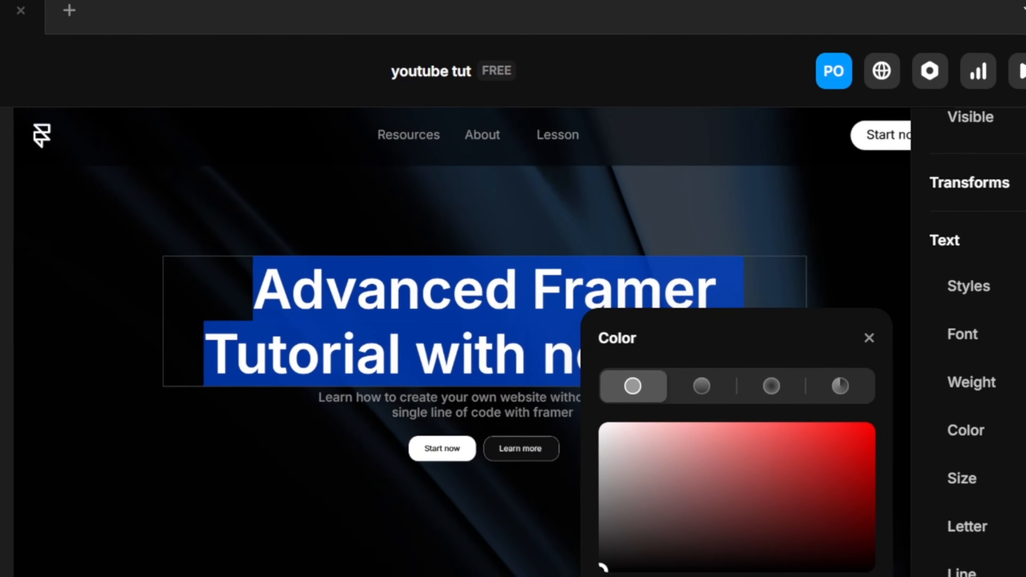
pyautogui.moveTo(550, 245); pyautogui.dragTo(273, 245)
pyautogui.scroll(-8, 847, 350)
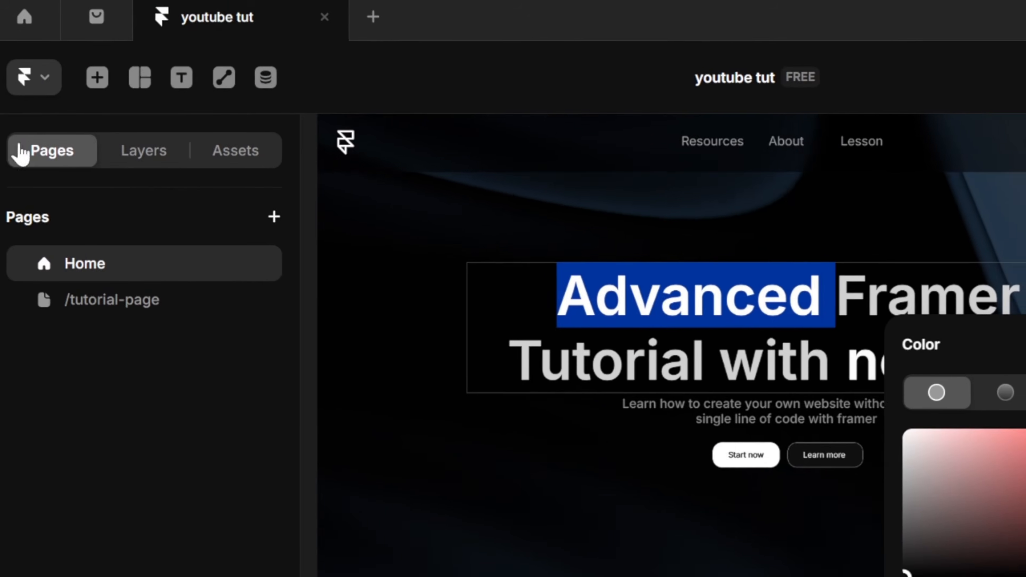
# Set the text color of the heading on /tutorial-page to D1D1D1
pyautogui.click(143, 297)
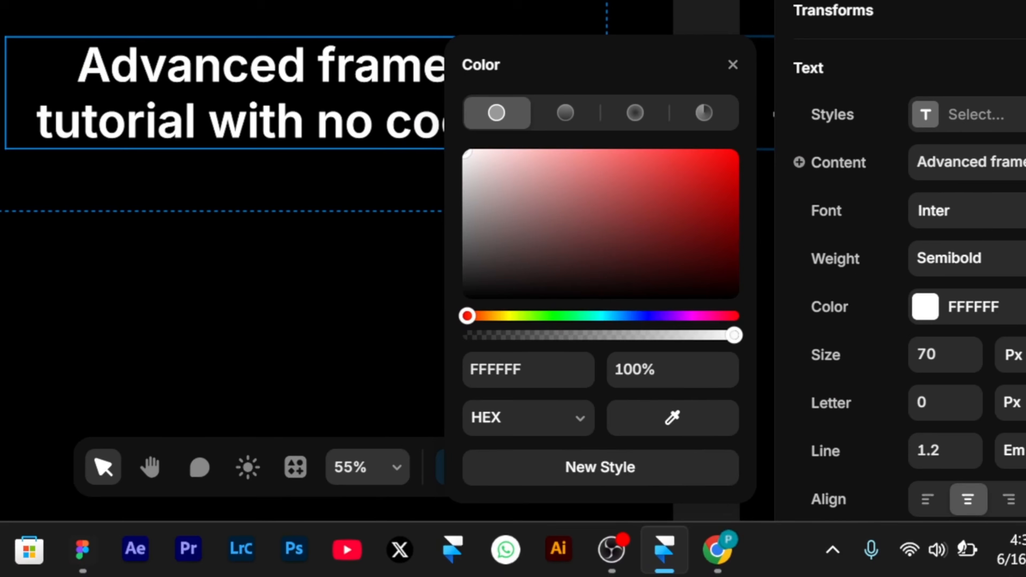
pyautogui.moveTo(473, 523); pyautogui.dragTo(240, 496)
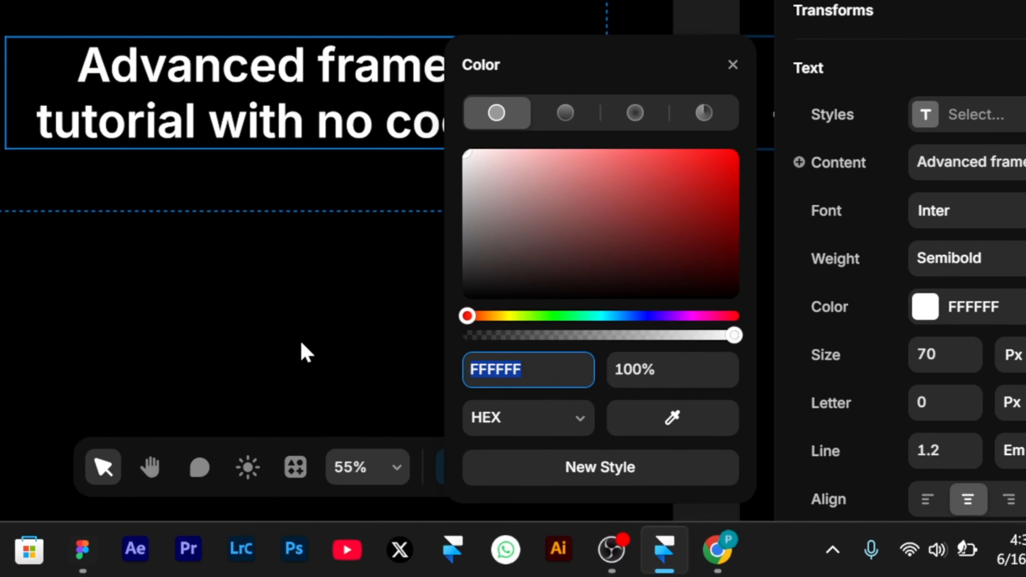
pyautogui.write('D1D1D1')
pyautogui.press('Return')
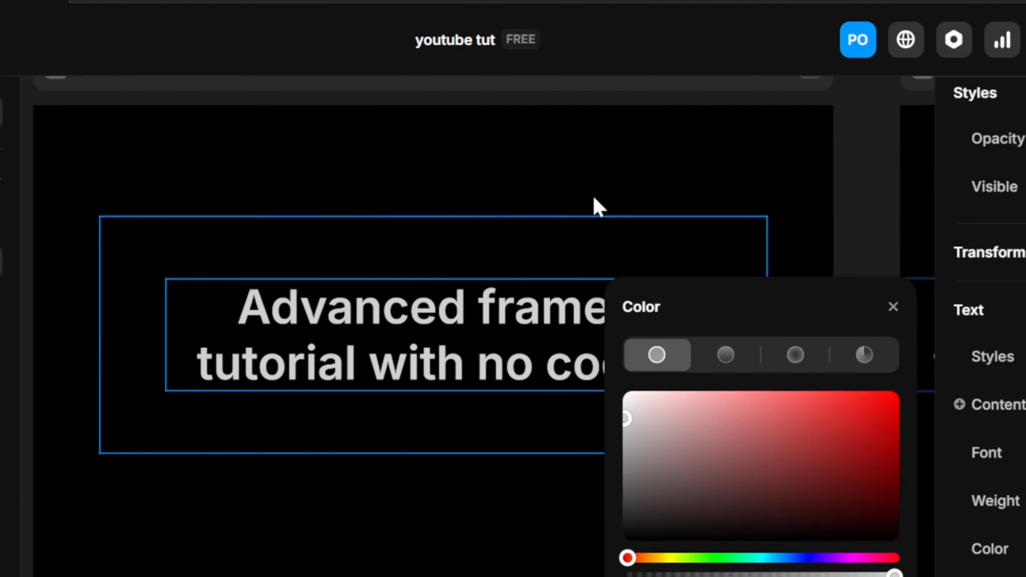
# Color only the words "no code" in the heading white
pyautogui.click(550, 158)
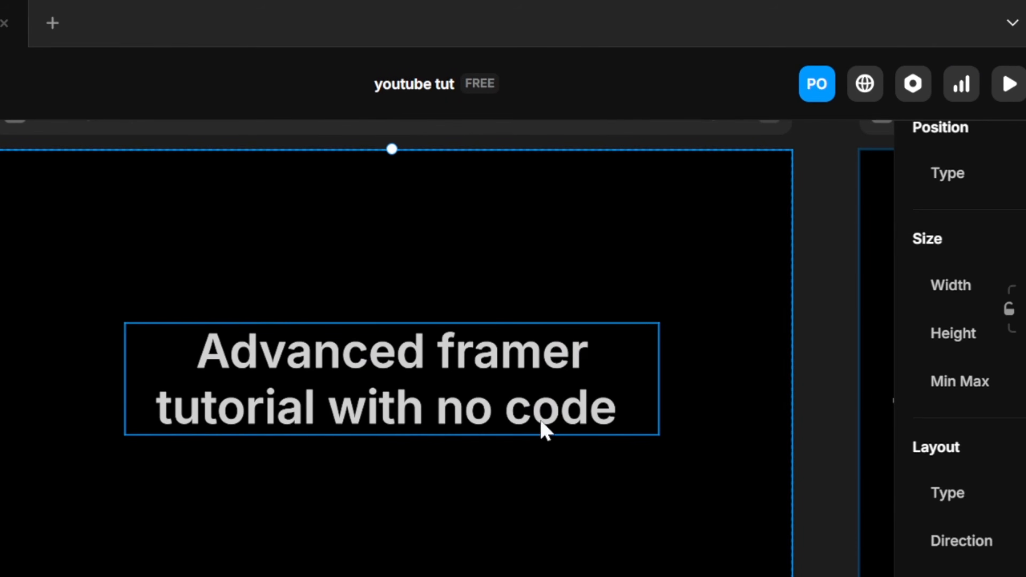
pyautogui.doubleClick(506, 366)
pyautogui.moveTo(436, 406); pyautogui.dragTo(767, 414)
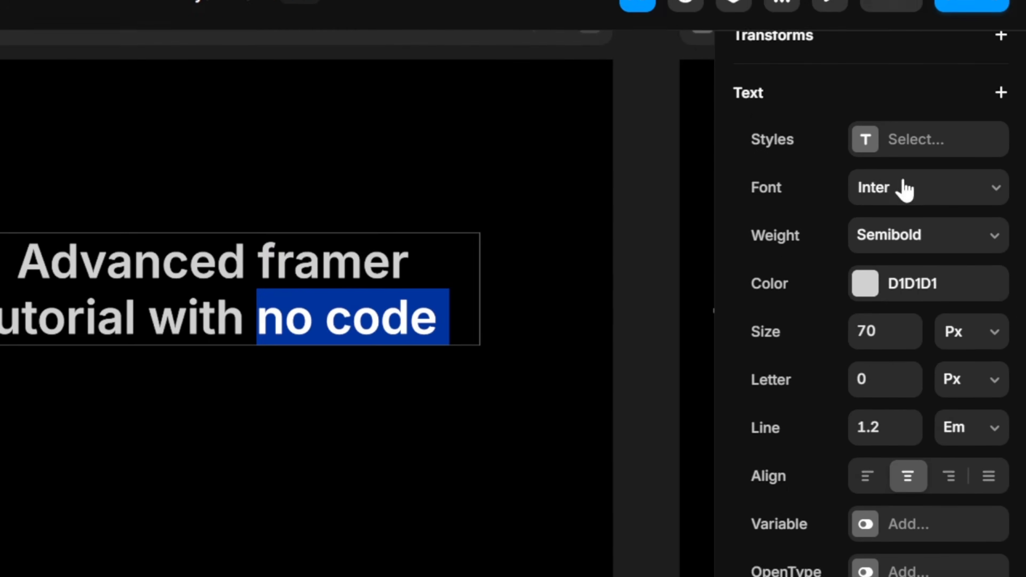
pyautogui.click(865, 222)
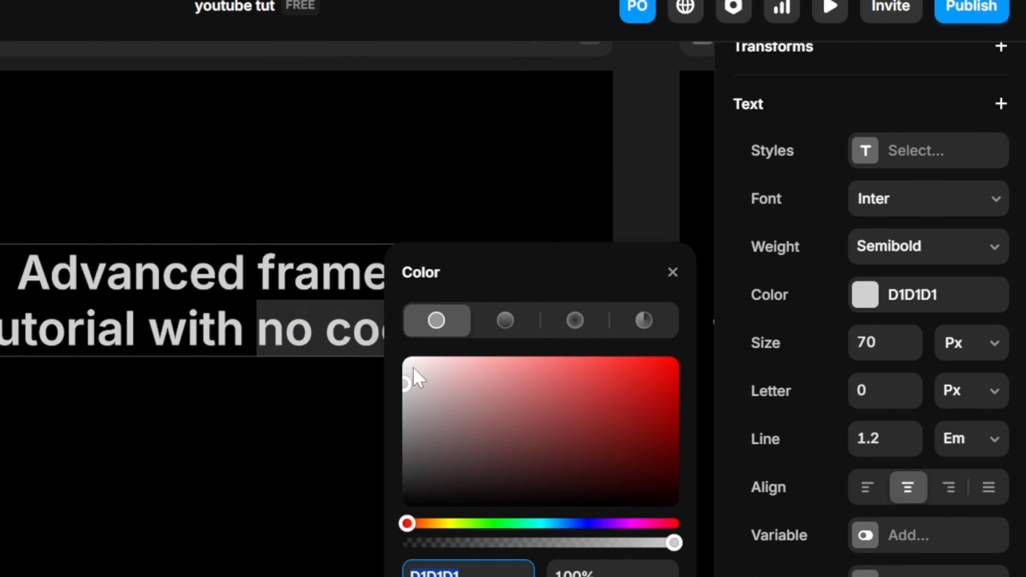
pyautogui.click(406, 361)
pyautogui.click(427, 135)
pyautogui.click(379, 171)
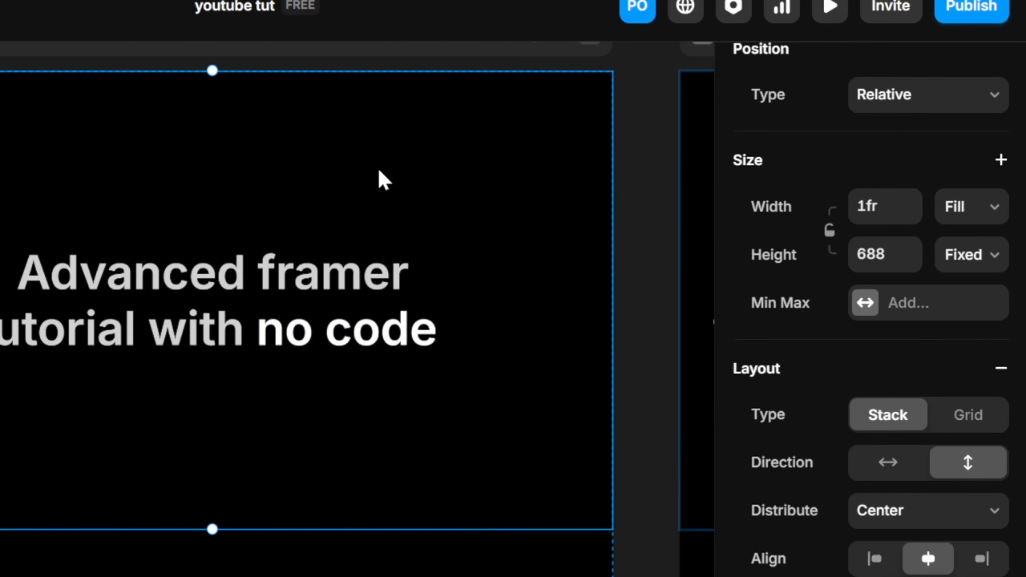
# Duplicate the heading inside its element section and select all of the copy's text
pyautogui.scroll(-2, 379, 171)
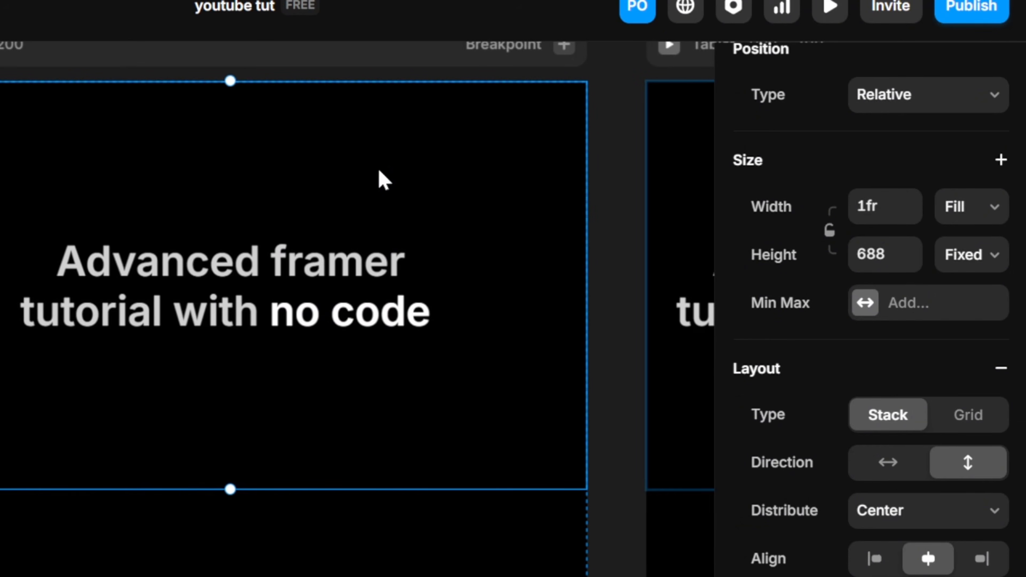
pyautogui.click(254, 319)
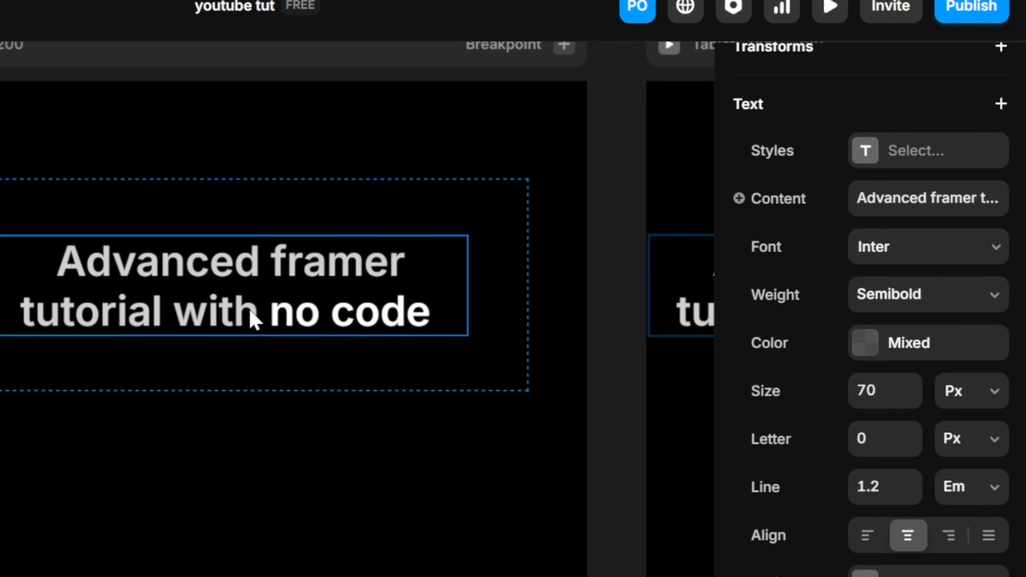
pyautogui.hotkey('ctrl', 'd')
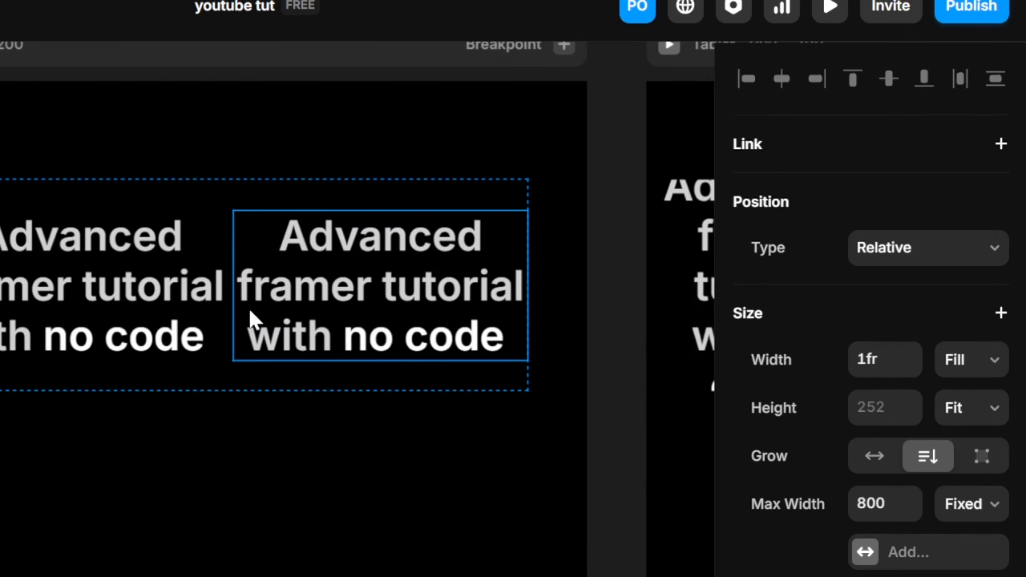
pyautogui.moveTo(277, 236); pyautogui.dragTo(599, 371)
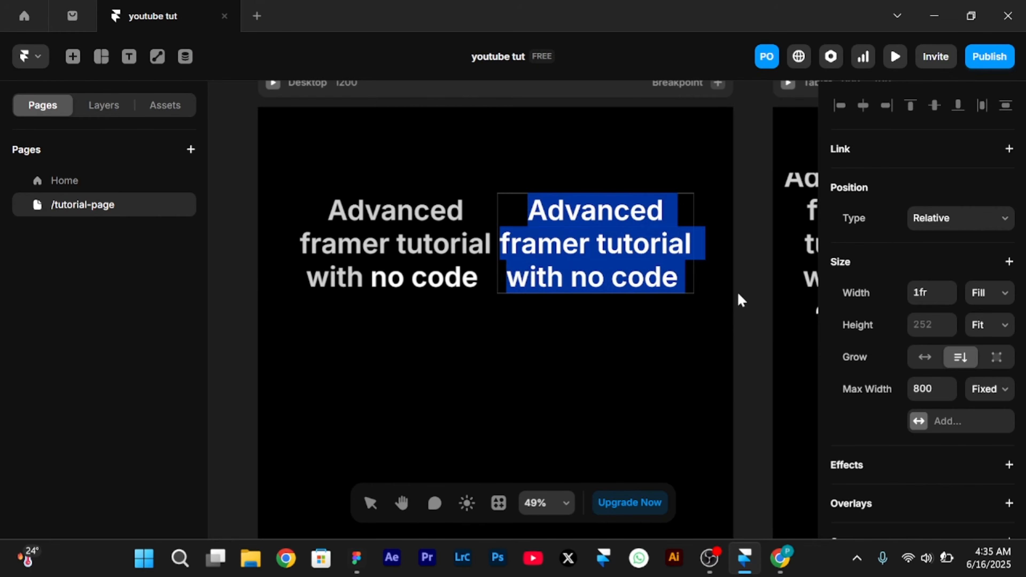
# Copy the full text of the subheading under the Home page's hero heading
pyautogui.click(107, 188)
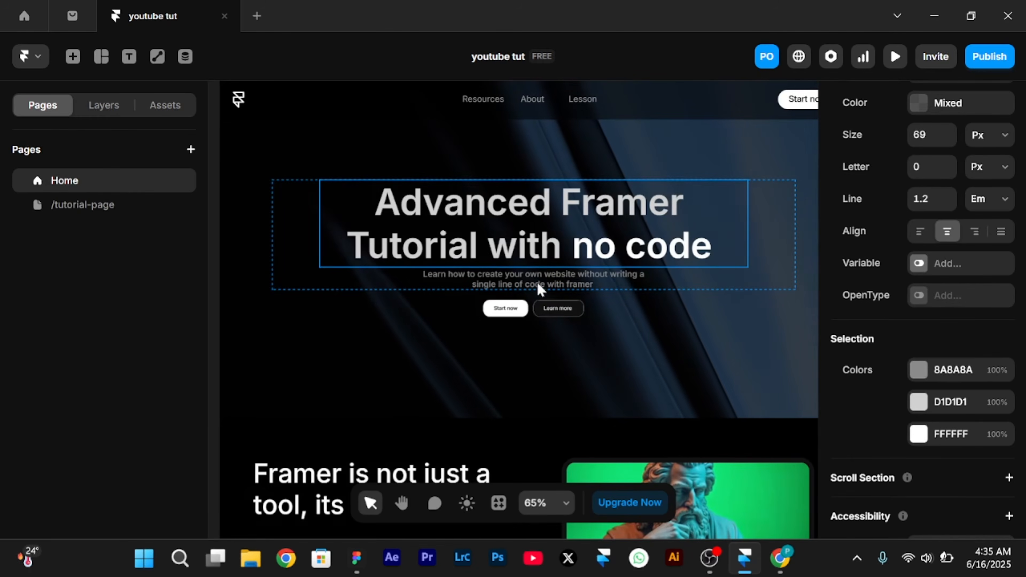
pyautogui.click(642, 276)
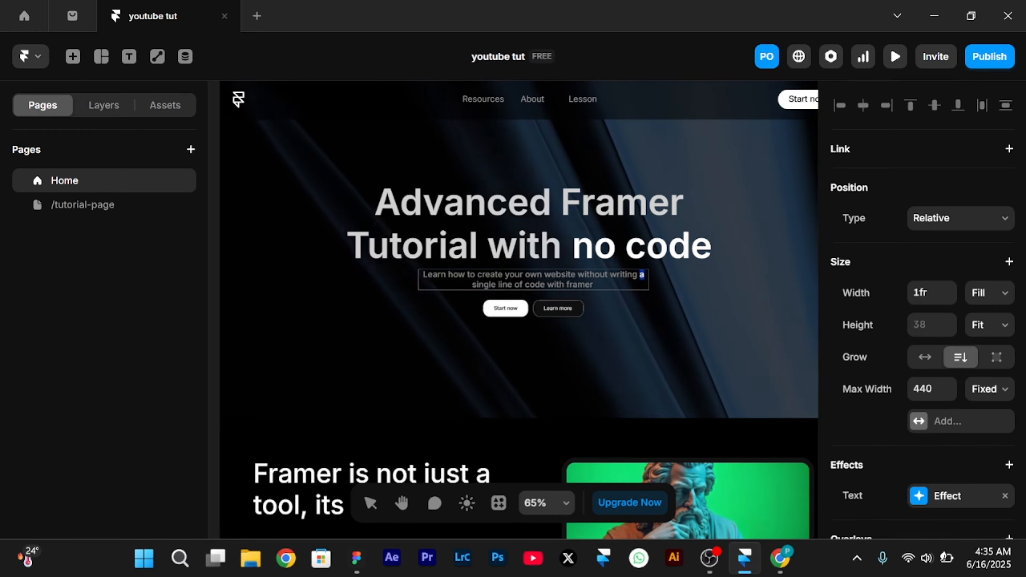
pyautogui.hotkey('ctrl', 'a')
pyautogui.hotkey('ctrl', 'c')
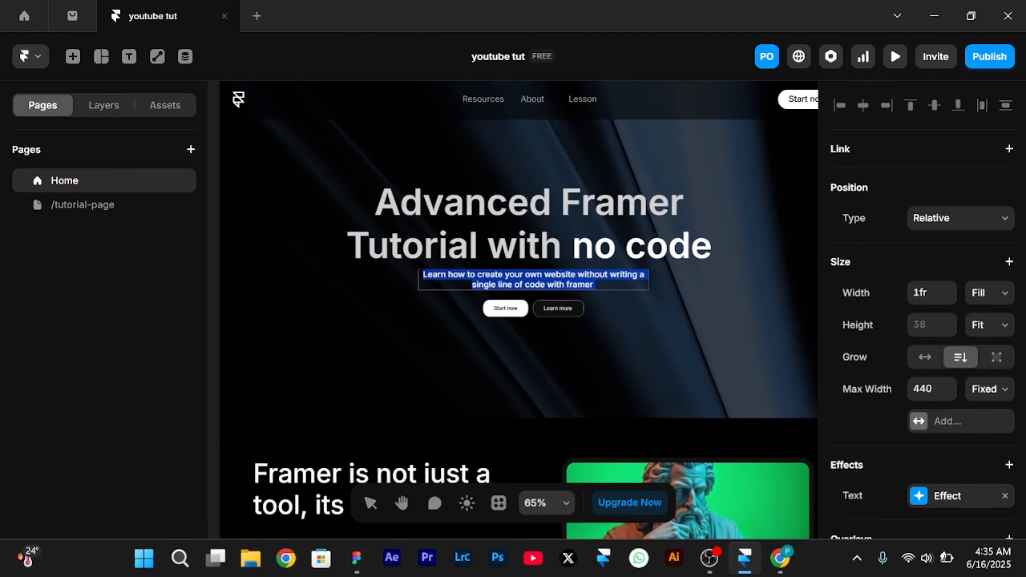
# Replace the duplicated heading's text on /tutorial-page with the copied "Learn how to create your own website without writing a single line of code with framer"
pyautogui.click(114, 212)
pyautogui.doubleClick(531, 218)
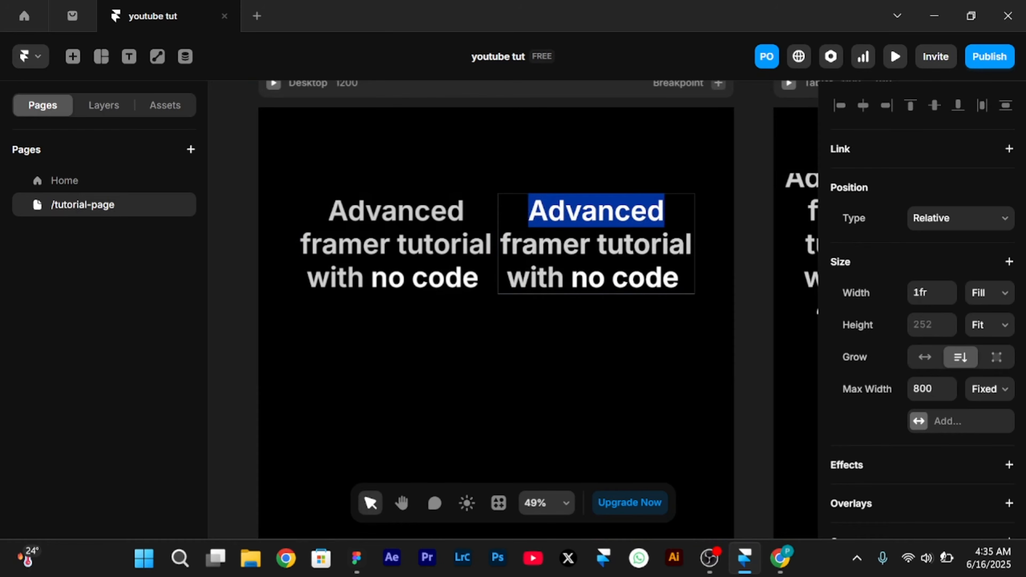
pyautogui.hotkey('ctrl', 'a')
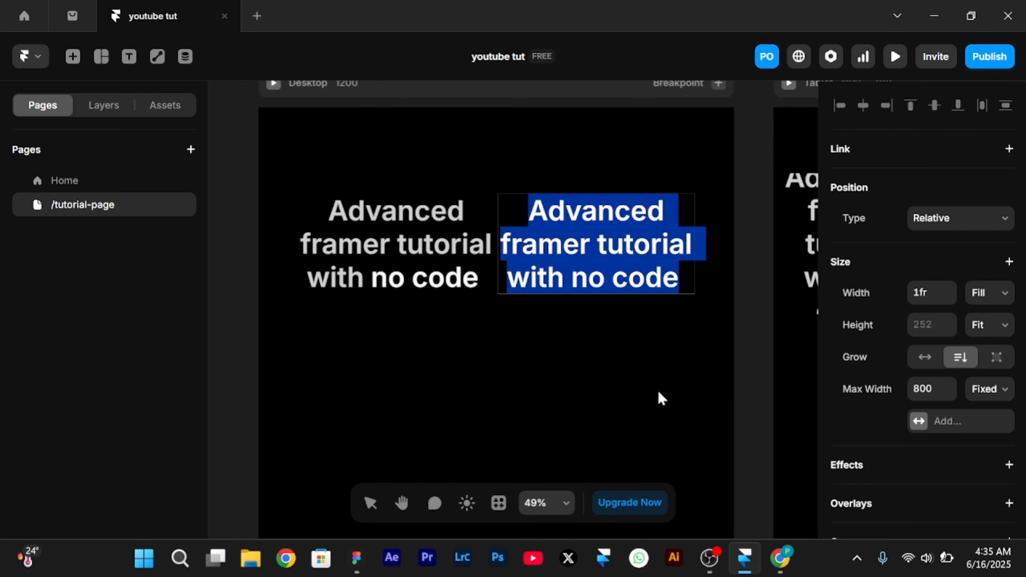
pyautogui.hotkey('ctrl', 'v')
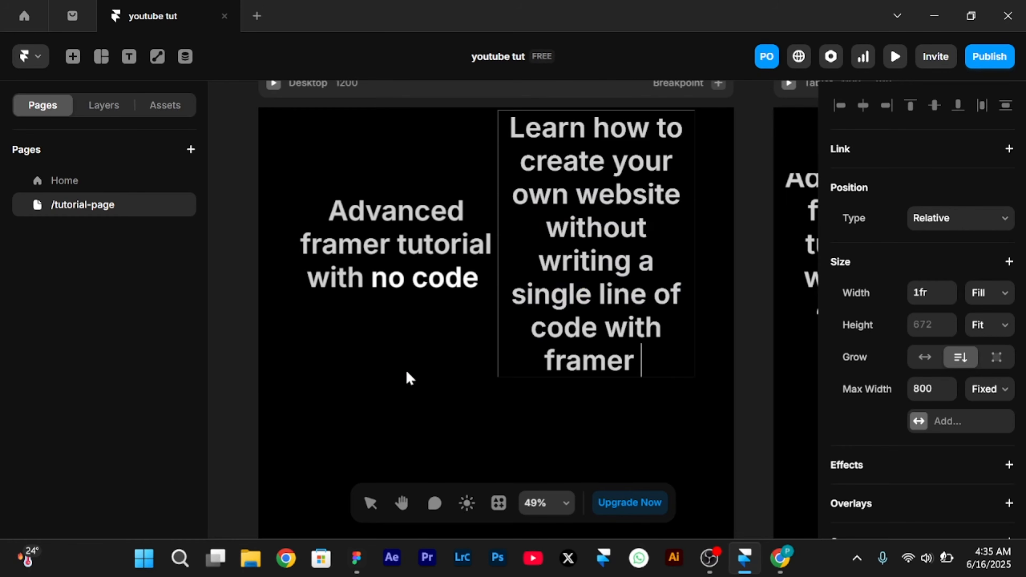
pyautogui.press('Escape')
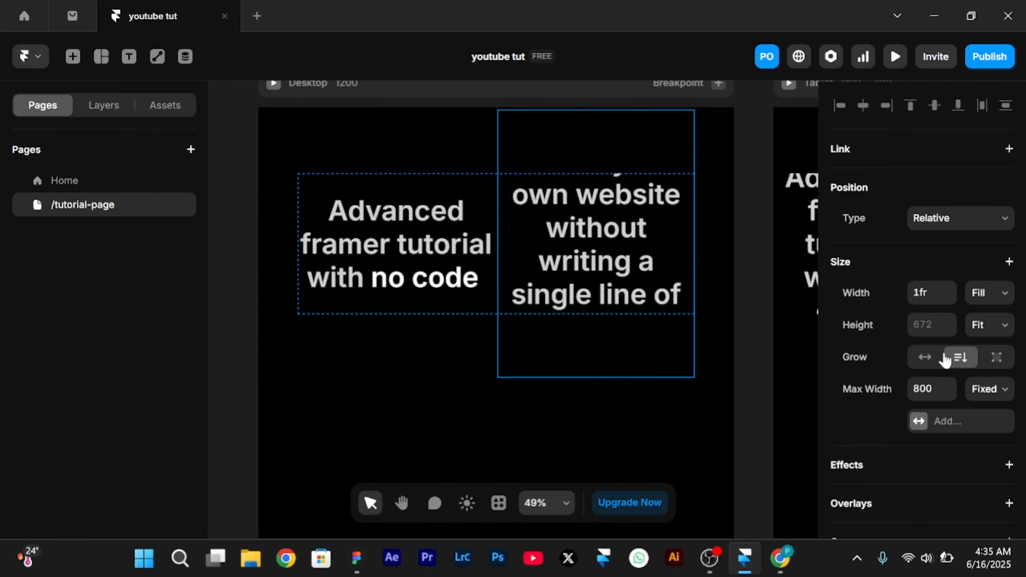
# Set the new subheading's font size to 16 px and its weight to Regular
pyautogui.scroll(-10, 927, 378)
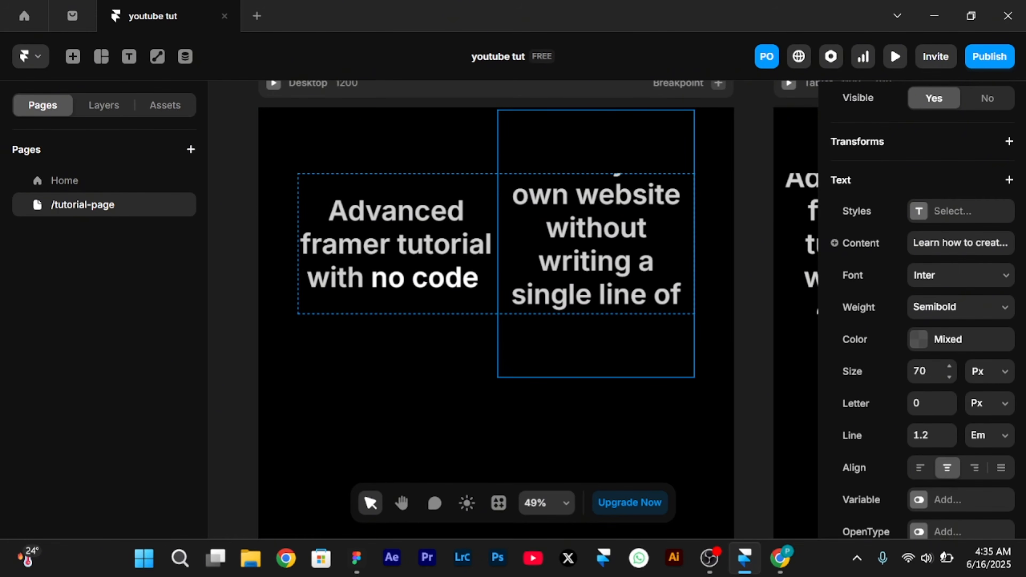
pyautogui.click(926, 373)
pyautogui.write('16')
pyautogui.press('Return')
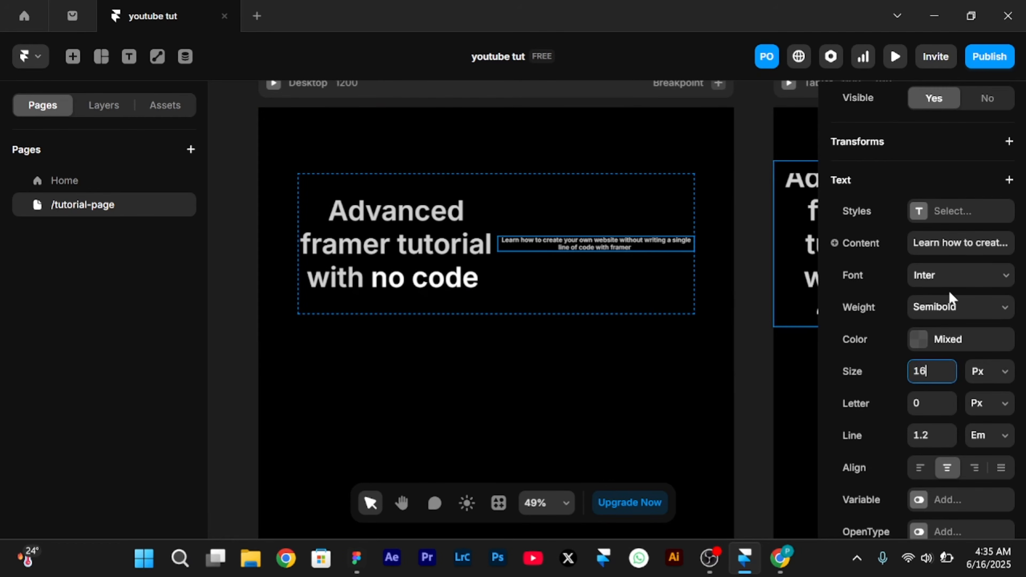
pyautogui.click(945, 308)
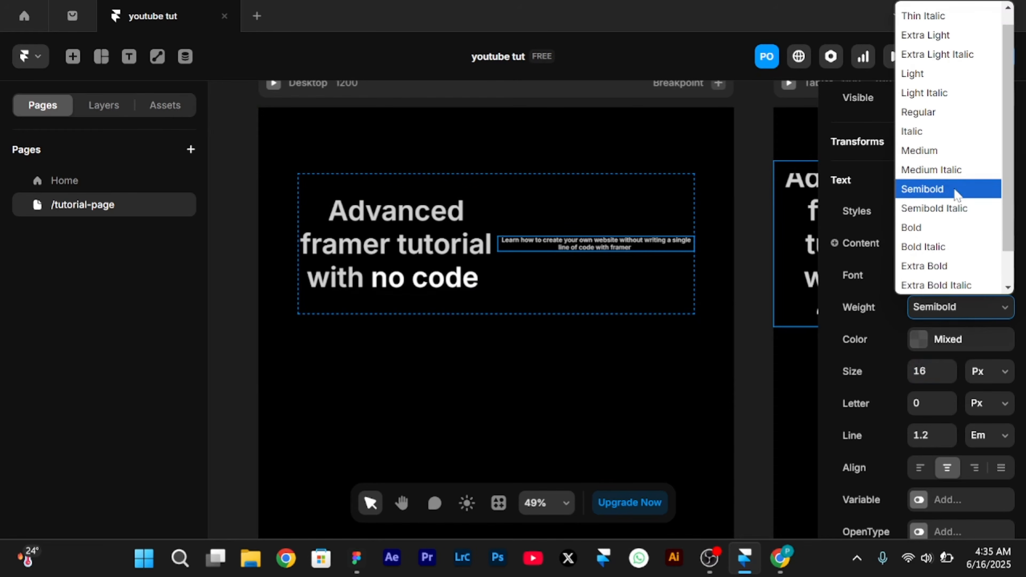
pyautogui.click(939, 112)
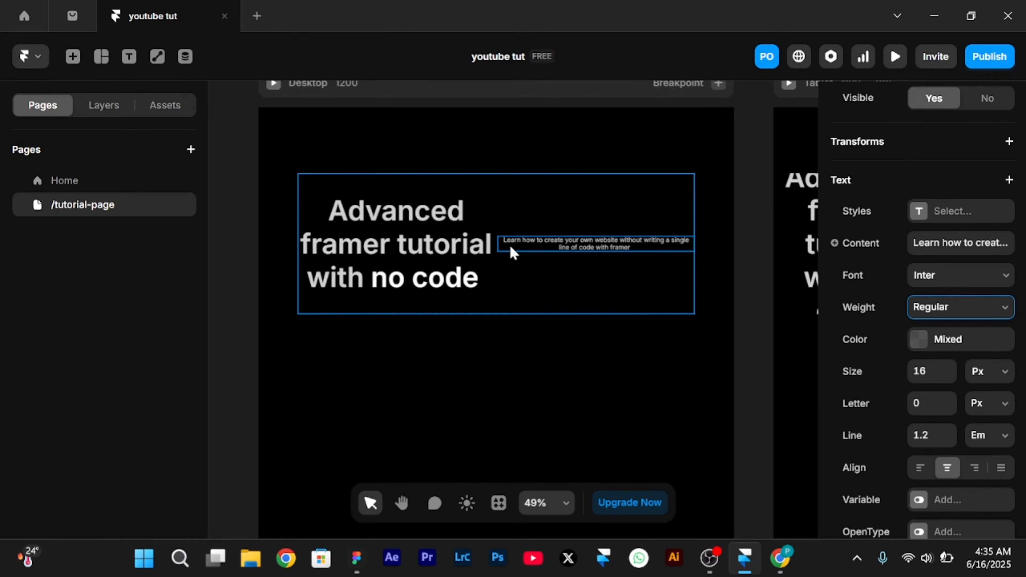
pyautogui.click(507, 228)
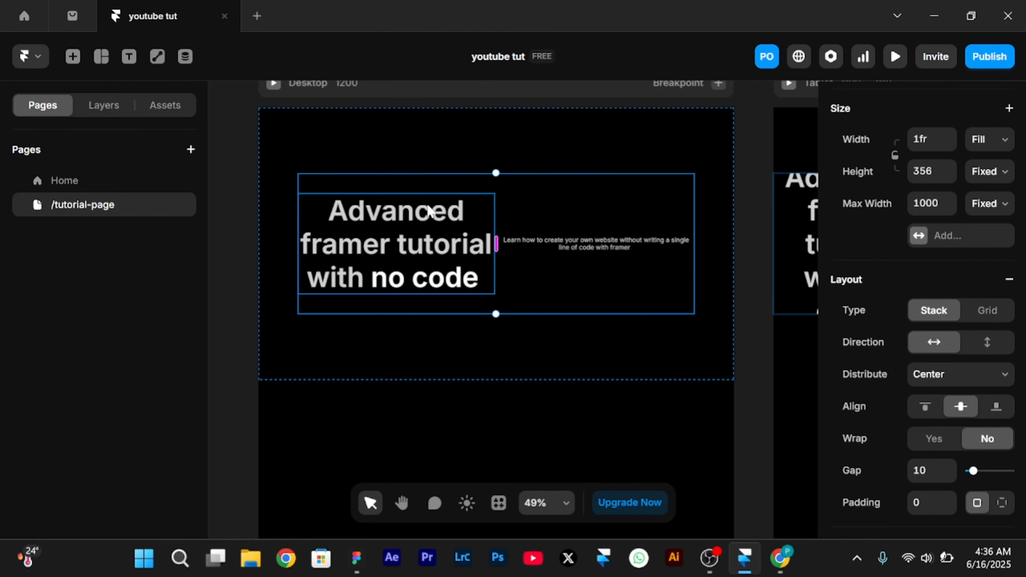
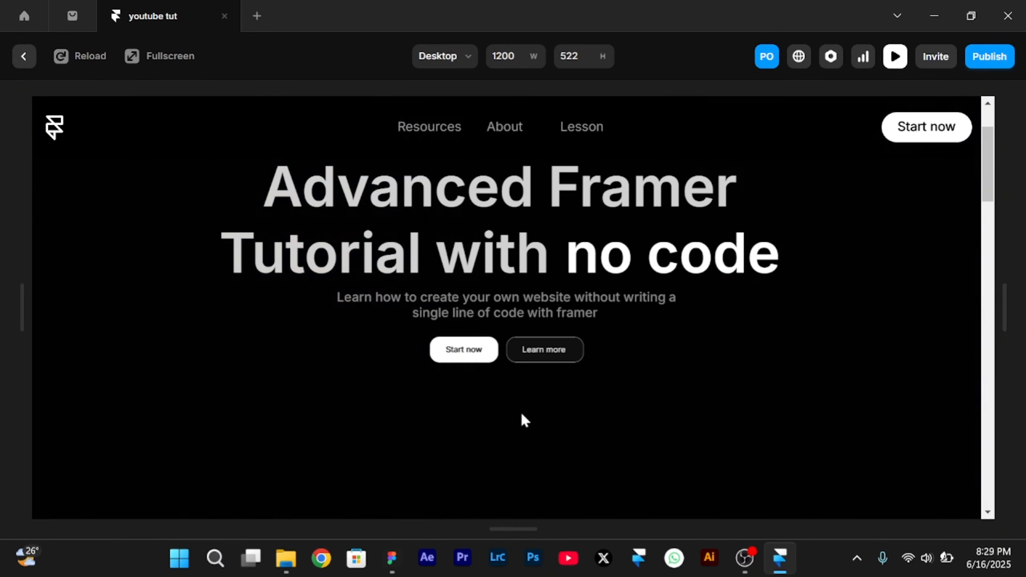
# Leave the preview, duplicate the subheading within its stack, and set the copy's font size to 10 px
pyautogui.click(22, 63)
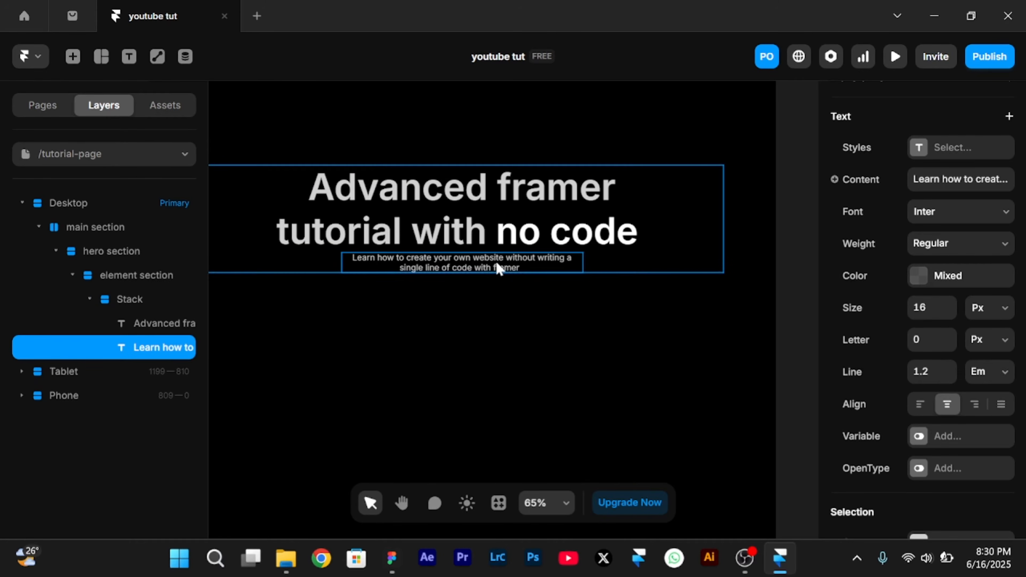
pyautogui.hotkey('ctrl', 'd')
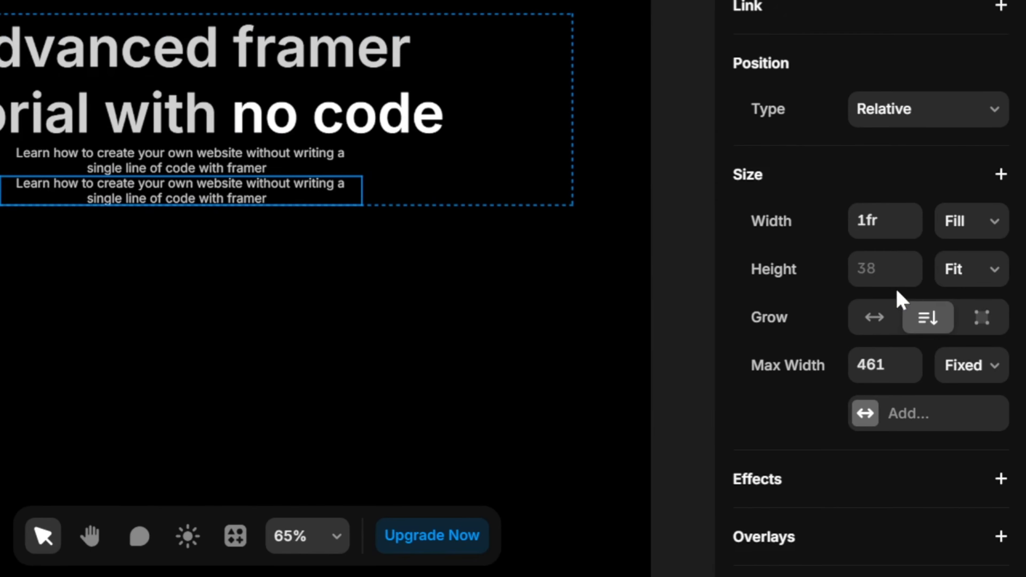
pyautogui.scroll(-5, 940, 344)
pyautogui.scroll(-10, 897, 289)
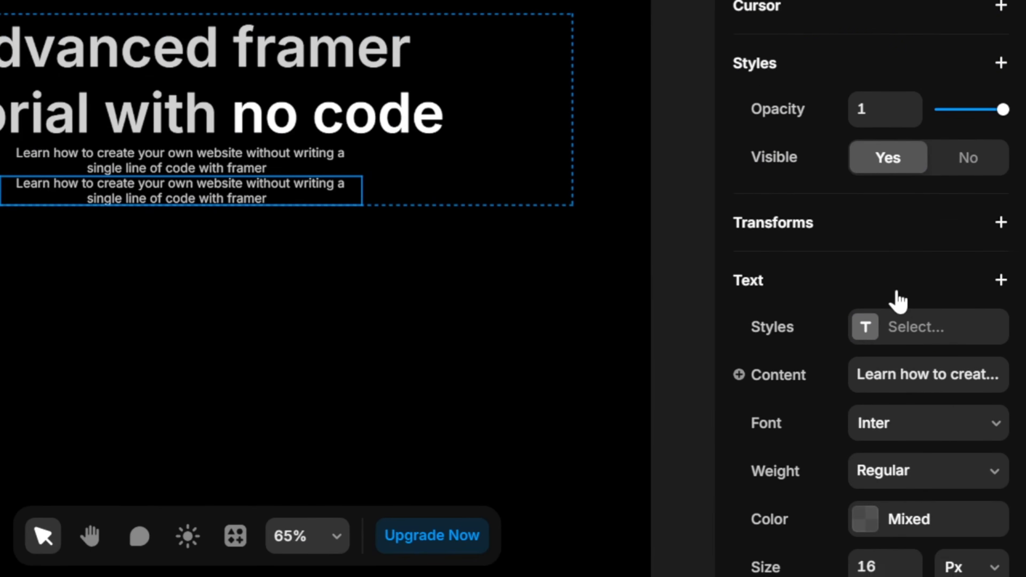
pyautogui.click(873, 332)
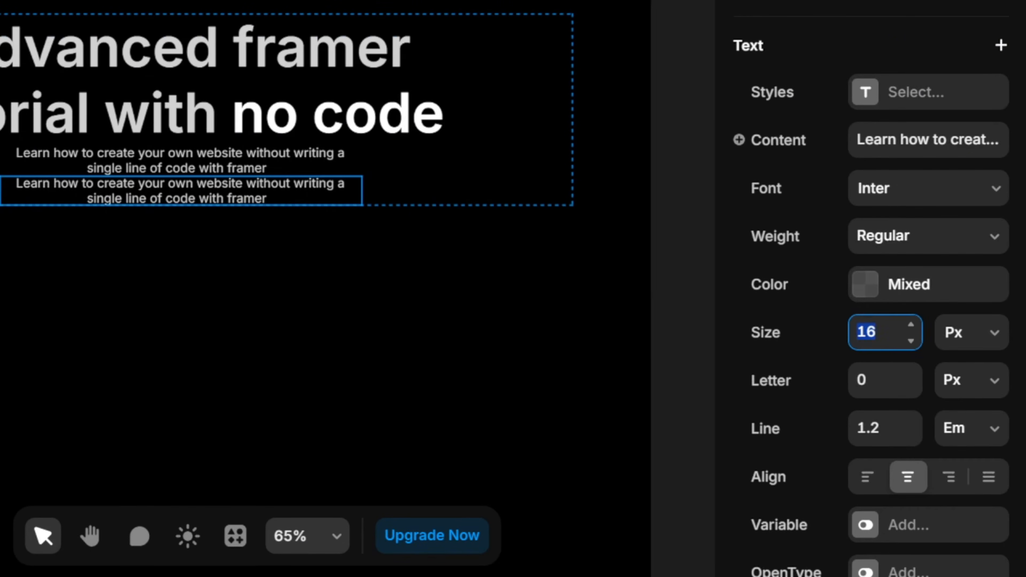
pyautogui.write('10')
# Change the small text copy's grey color D1D1D1 to white FFFFFF
pyautogui.scroll(-2, 873, 336)
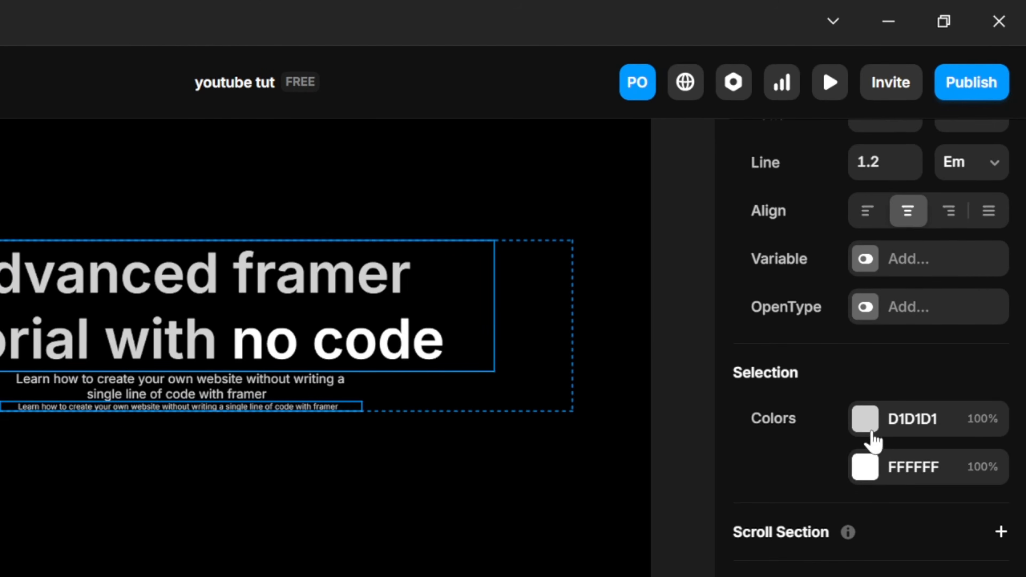
pyautogui.click(872, 432)
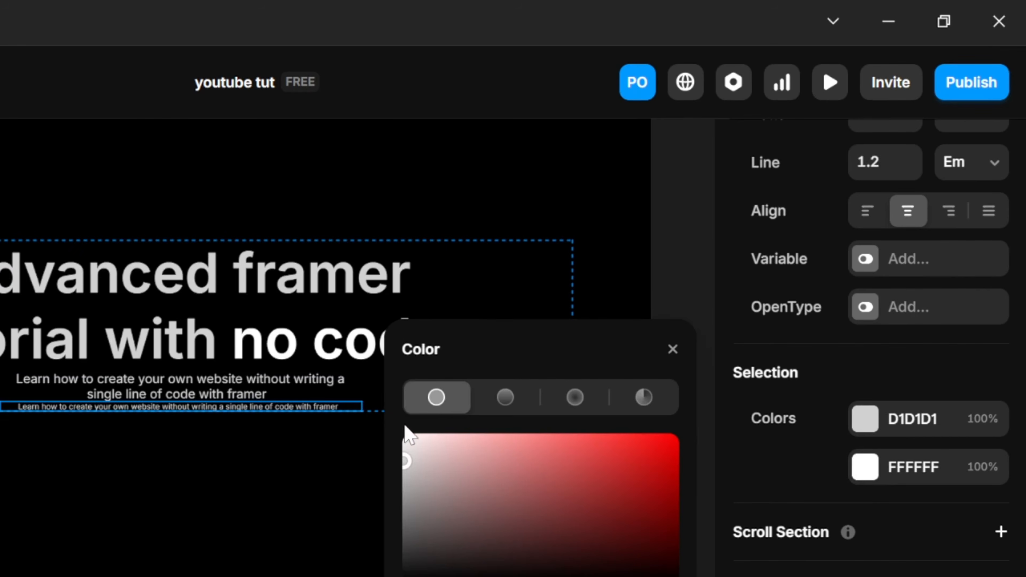
pyautogui.moveTo(408, 453); pyautogui.dragTo(398, 424)
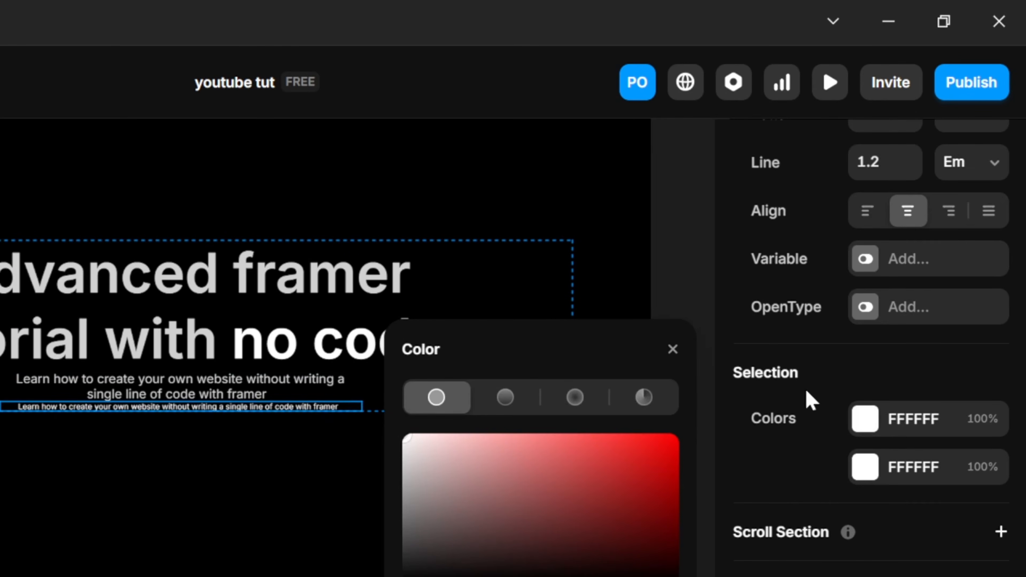
pyautogui.click(812, 376)
# Replace the small white text's content with "Start now"
pyautogui.scroll(7, 811, 373)
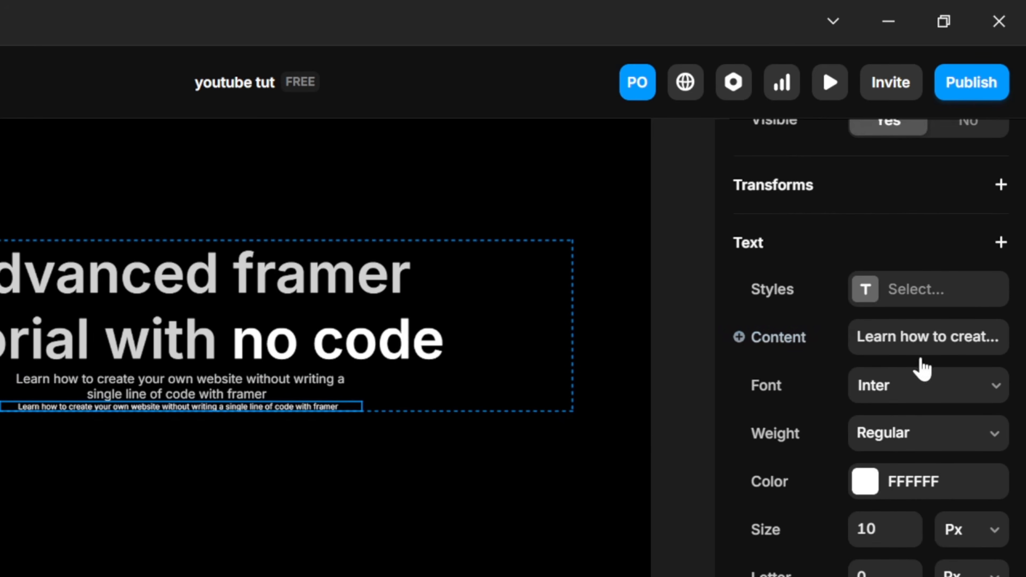
pyautogui.click(946, 337)
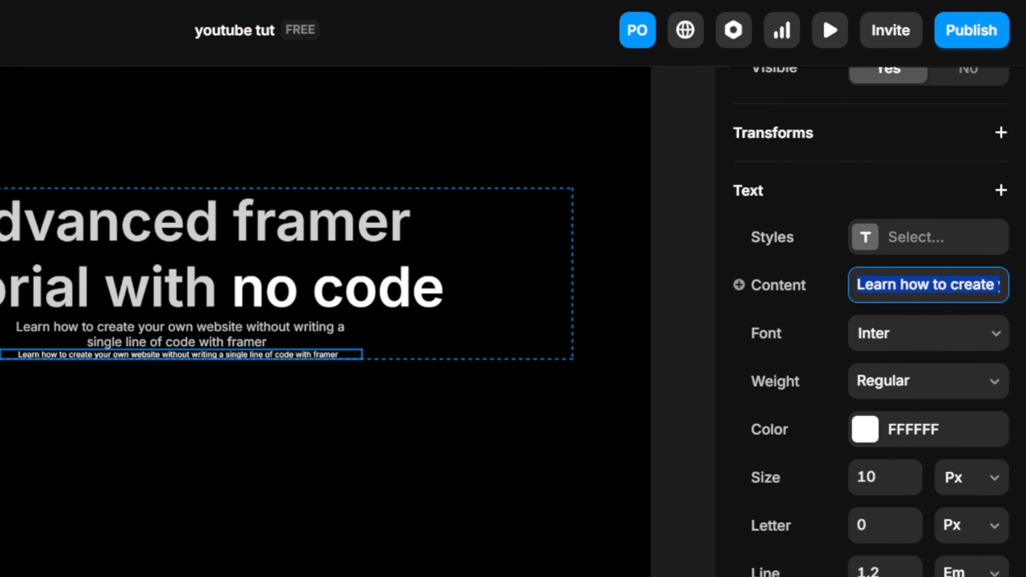
pyautogui.write('Start now q')
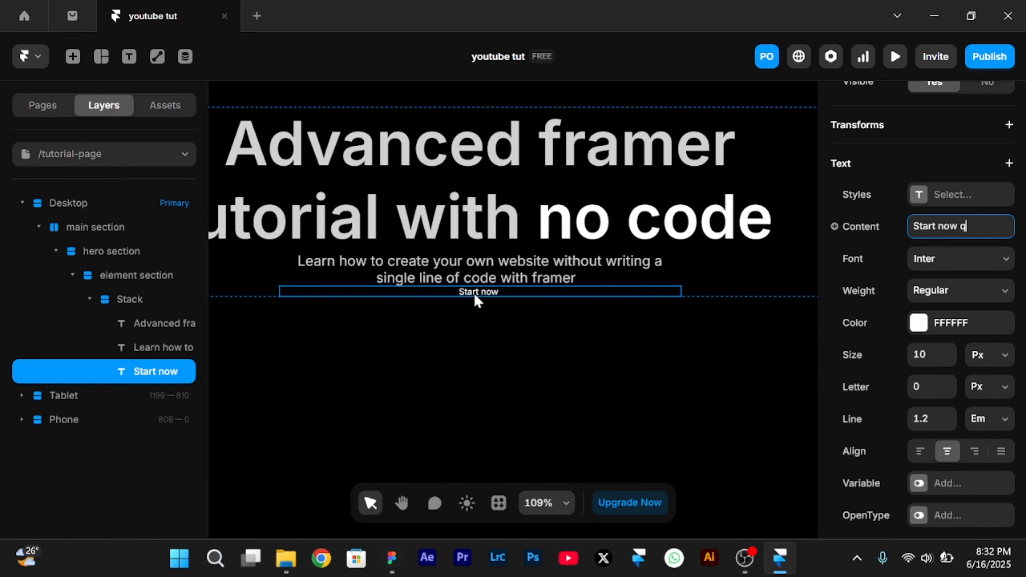
# Wrap the "Start now" text in its own stack and rename that stack "Button"
pyautogui.scroll(-5, 922, 313)
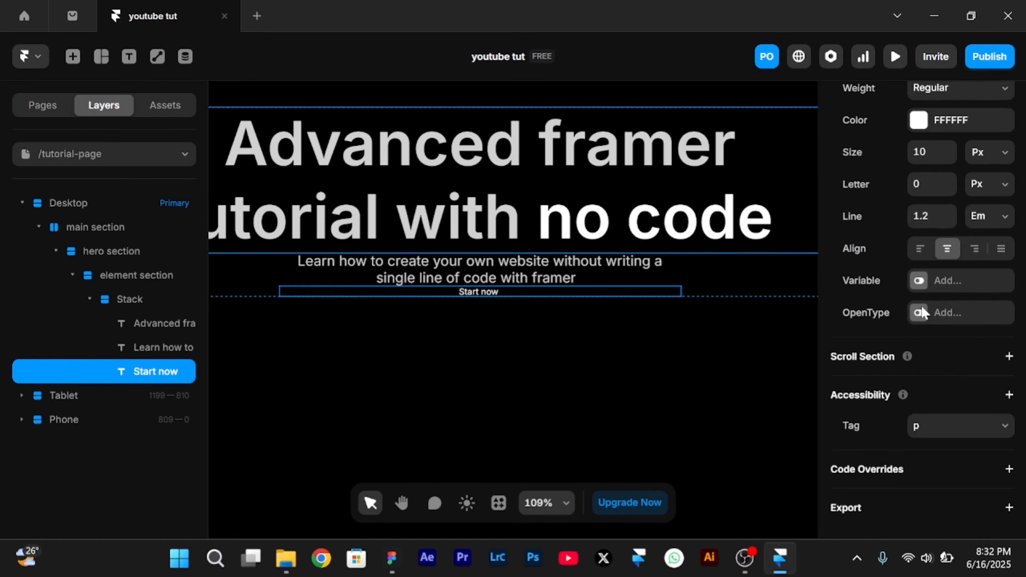
pyautogui.scroll(8, 922, 313)
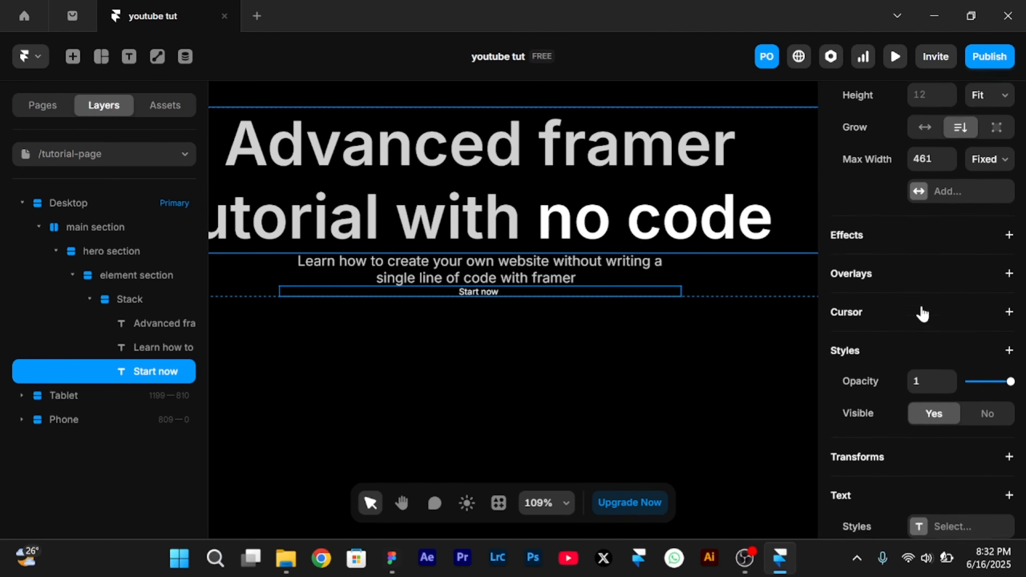
pyautogui.scroll(-5, 922, 308)
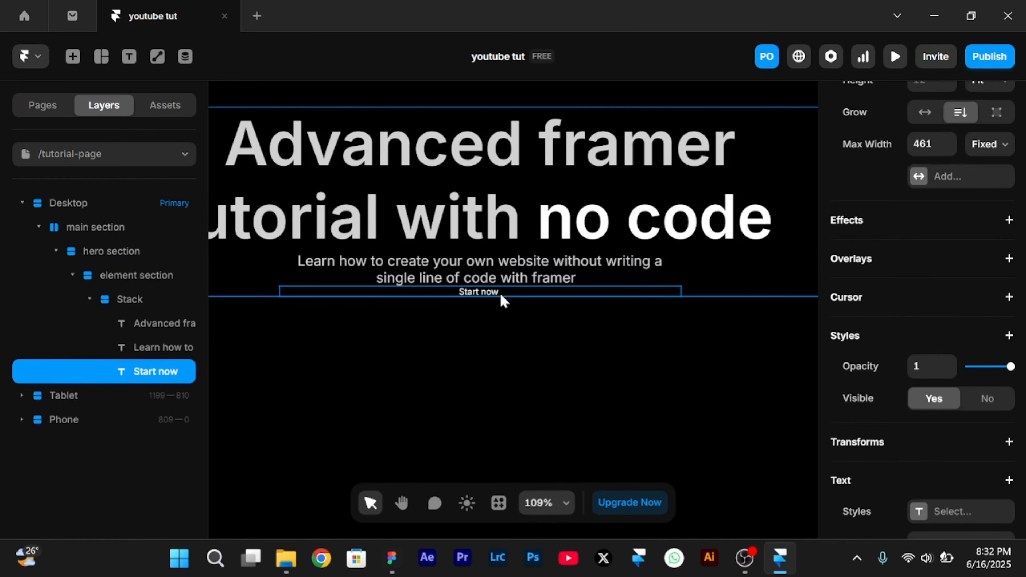
pyautogui.hotkey('ctrl', 'Return')
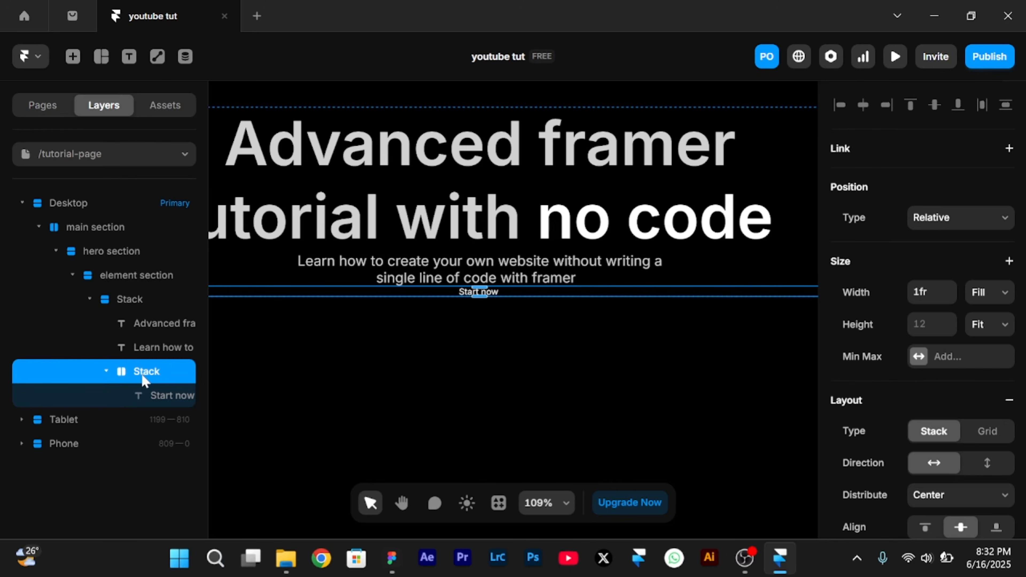
pyautogui.doubleClick(146, 372)
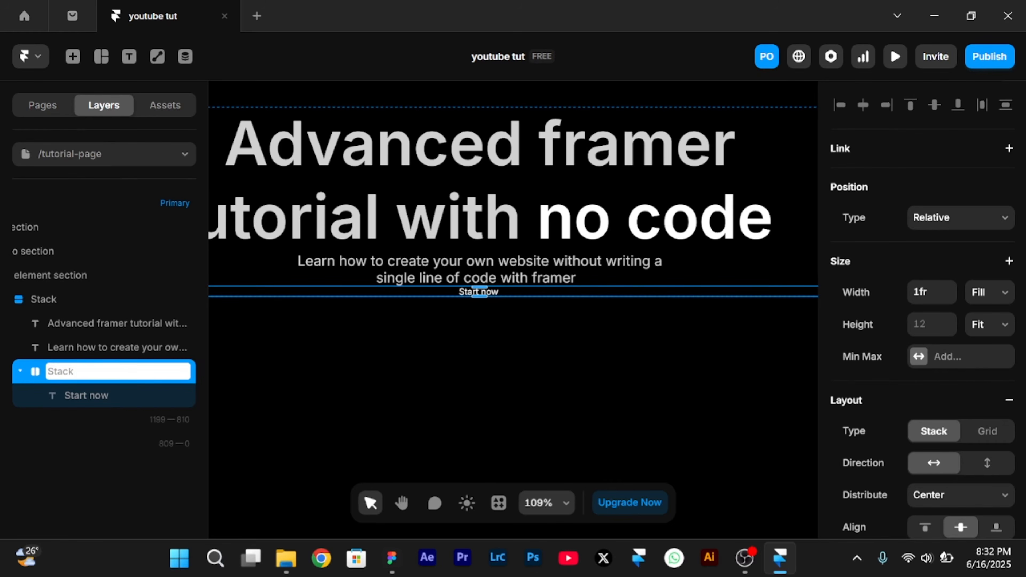
pyautogui.write('Button')
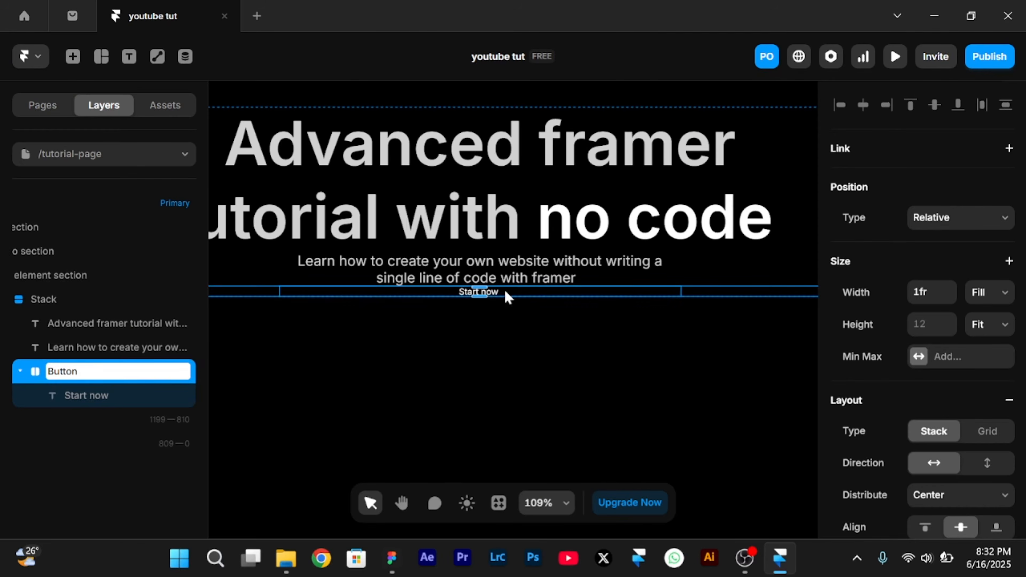
pyautogui.click(502, 316)
pyautogui.scroll(-2, 505, 317)
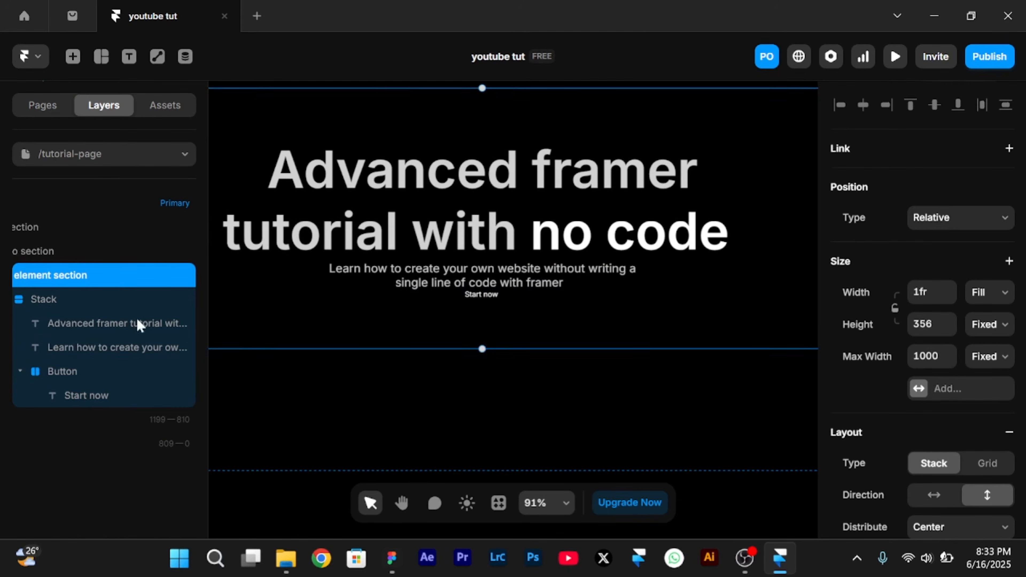
# Set the Button stack's width to Fit Content
pyautogui.click(56, 376)
pyautogui.scroll(-3, 662, 257)
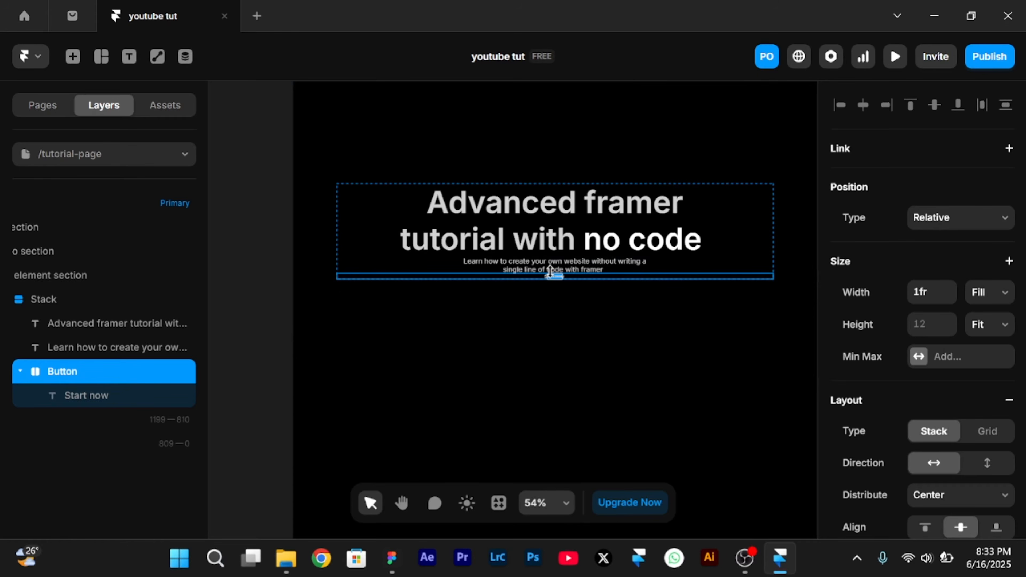
pyautogui.hscroll(-3, 550, 271)
pyautogui.hscroll(4, 550, 271)
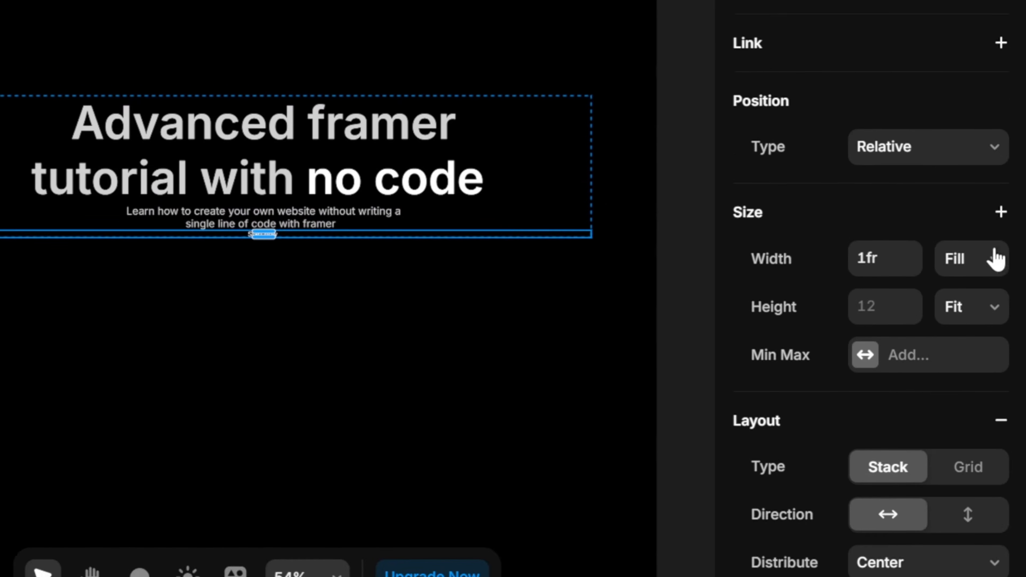
pyautogui.click(977, 235)
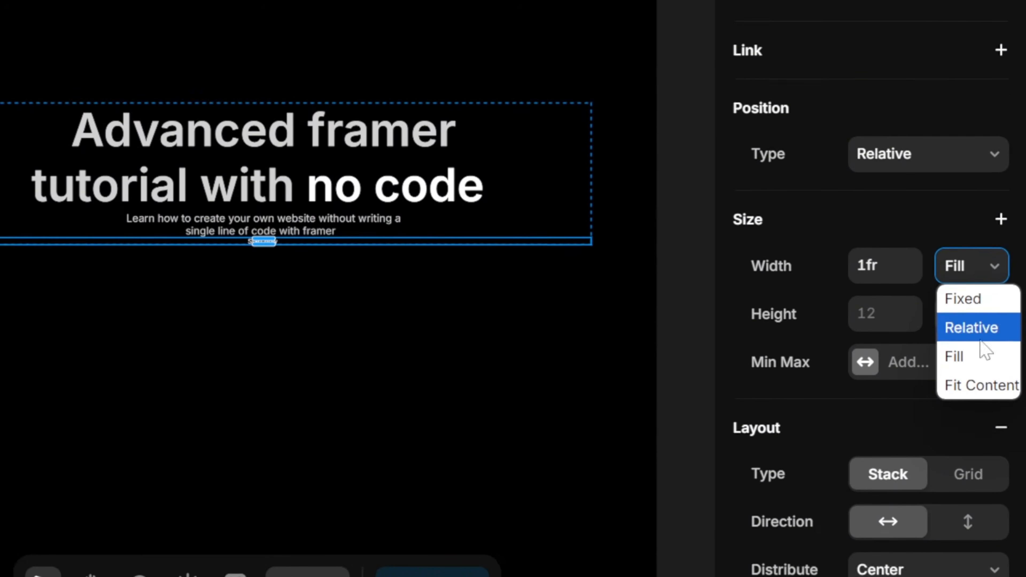
pyautogui.click(991, 416)
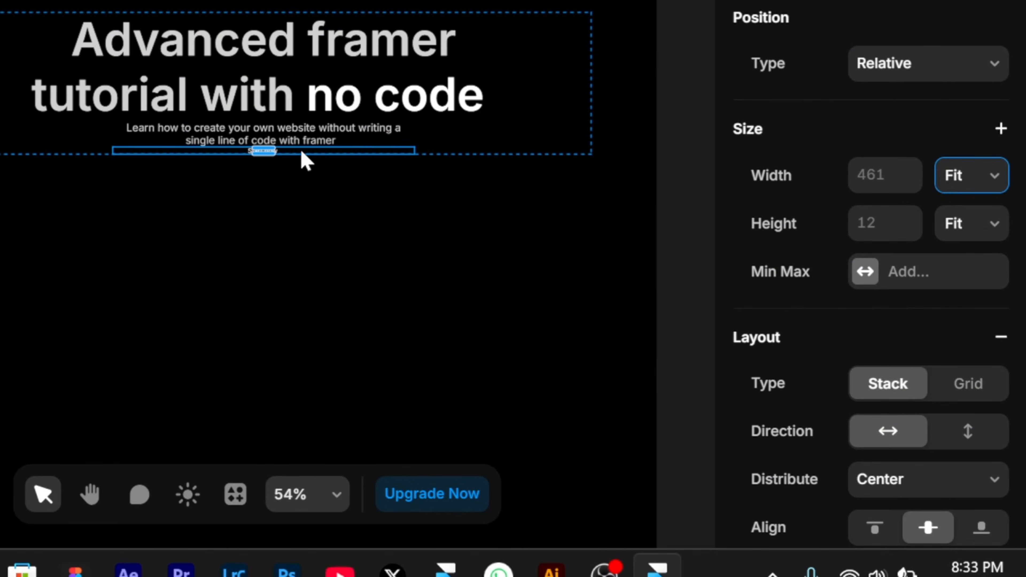
pyautogui.scroll(3, 301, 152)
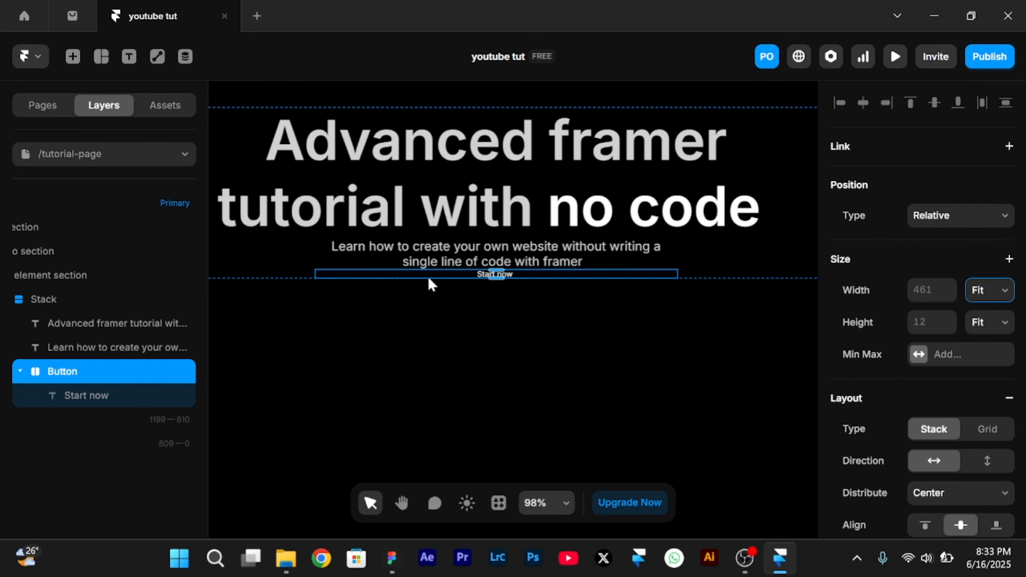
# Set the "Start now" text's width to Fit Content and remove its max width
pyautogui.click(81, 400)
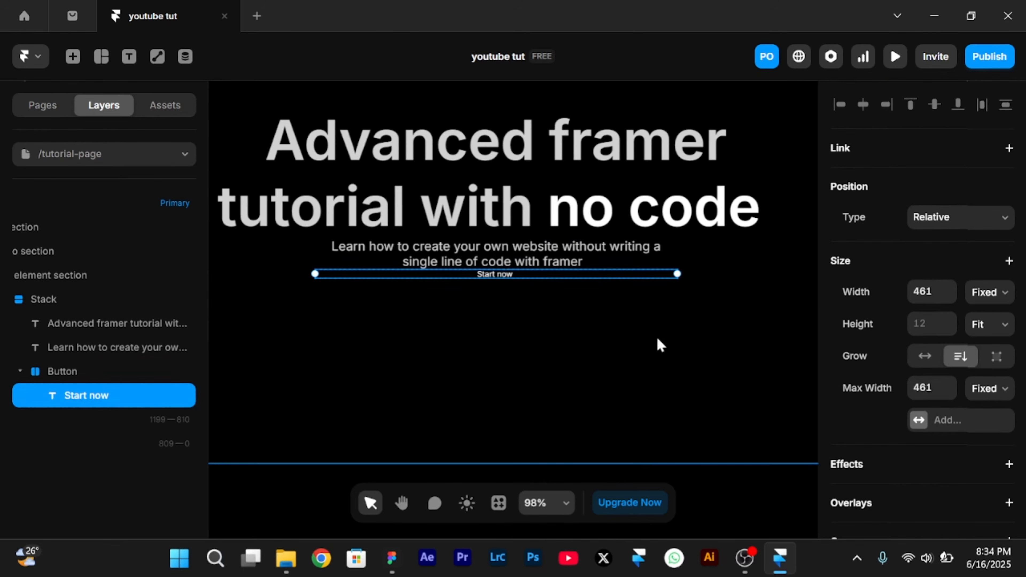
pyautogui.scroll(-3, 942, 282)
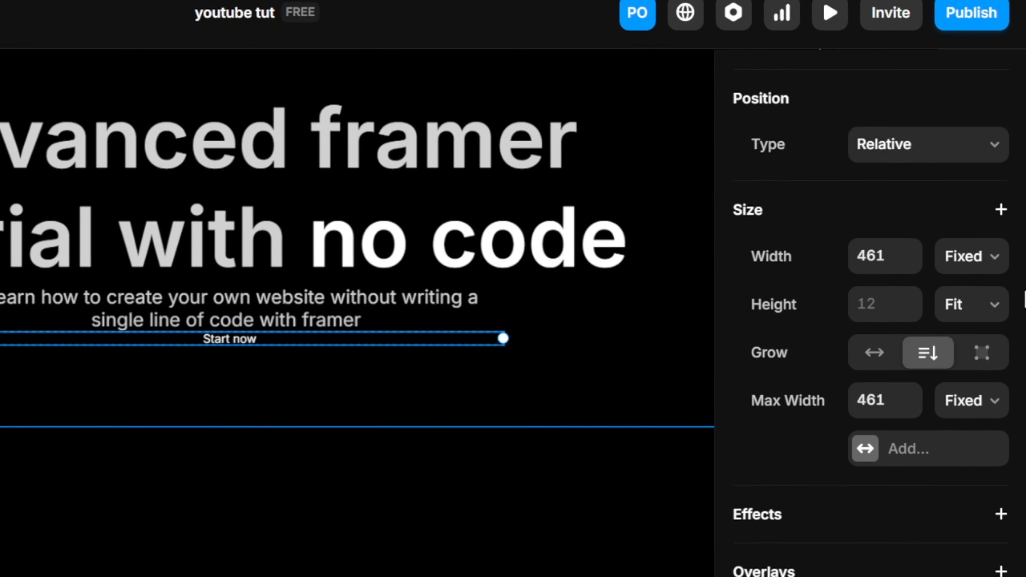
pyautogui.click(953, 298)
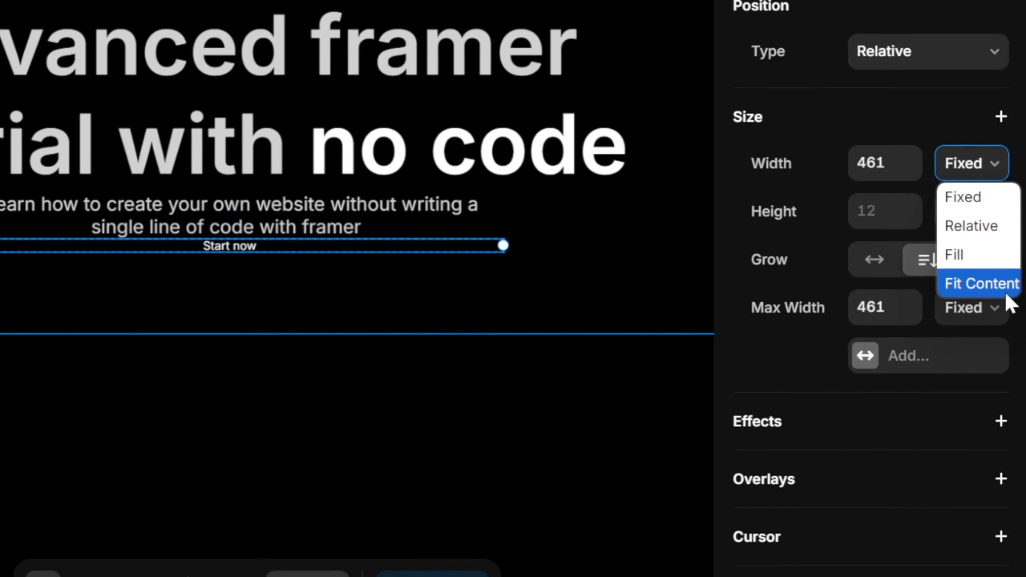
pyautogui.click(1005, 293)
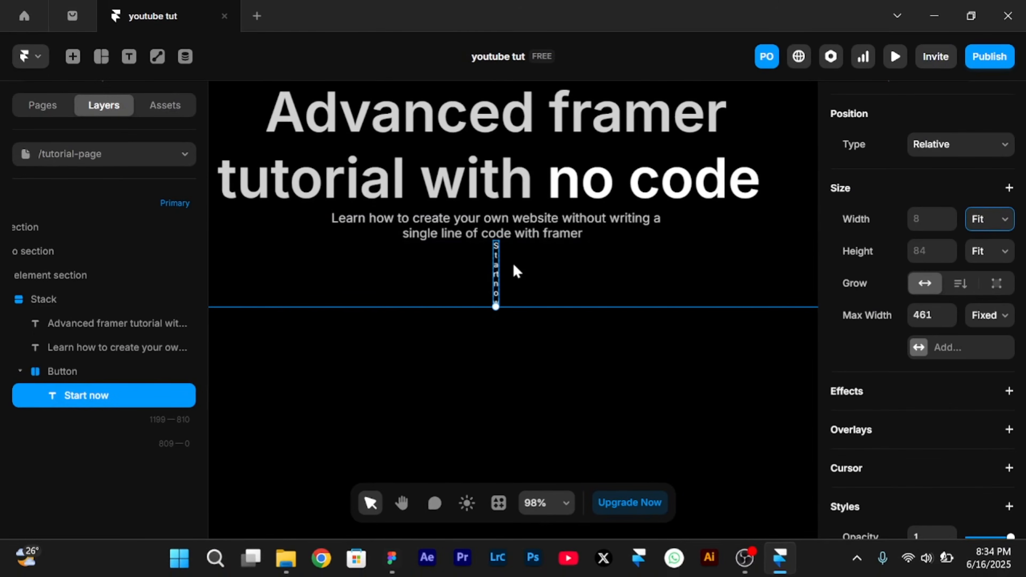
pyautogui.scroll(3, 513, 267)
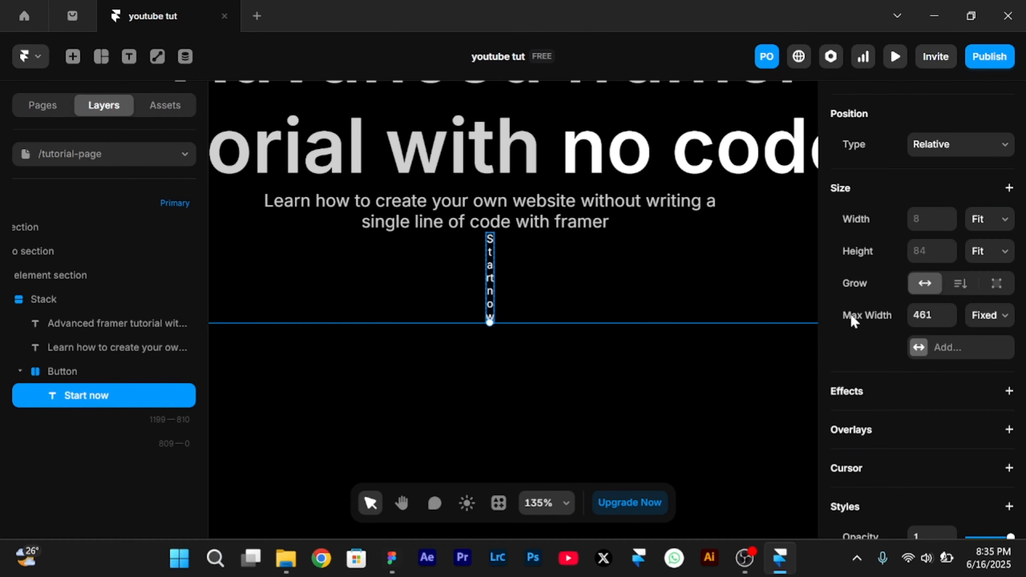
pyautogui.rightClick(862, 325)
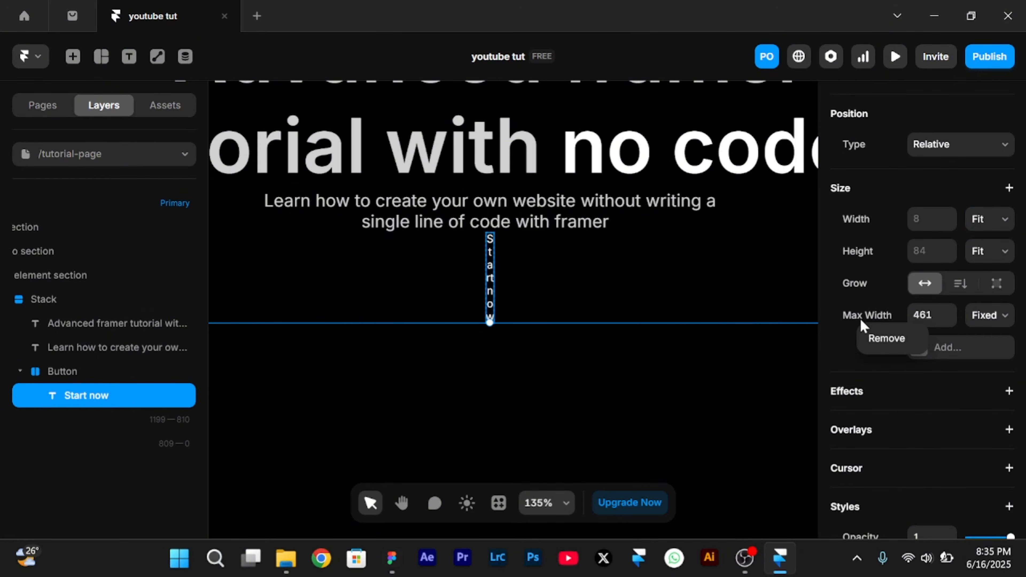
pyautogui.click(875, 342)
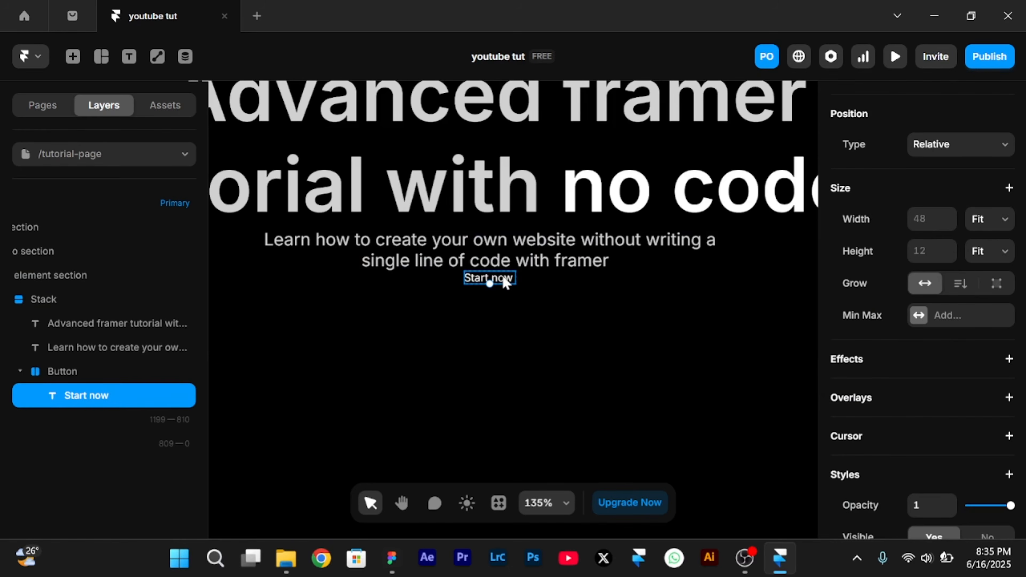
# Add a blending style to the "Start now" text and set its mode to Difference
pyautogui.scroll(5, 505, 282)
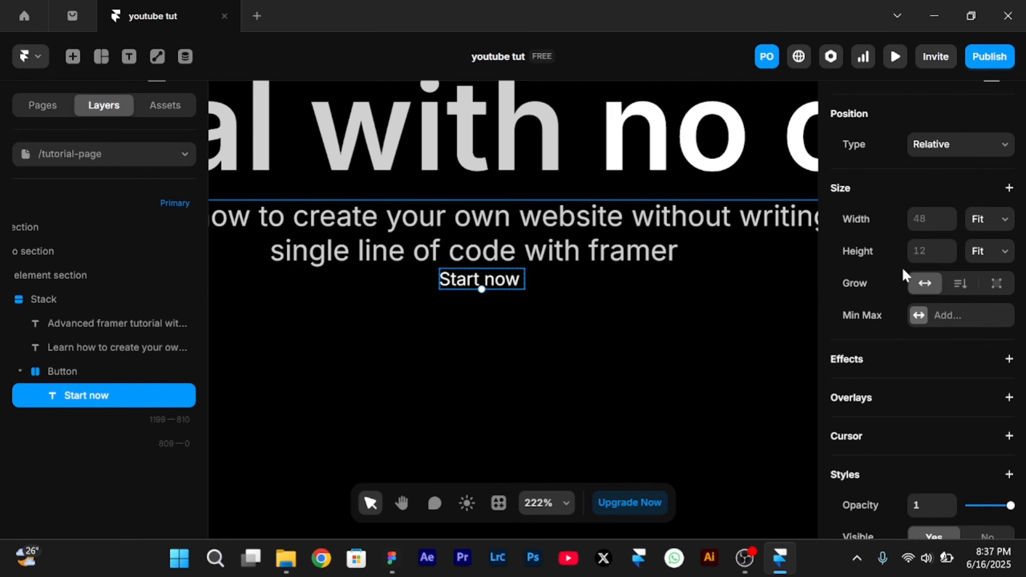
pyautogui.scroll(-2, 901, 276)
pyautogui.scroll(3, 898, 283)
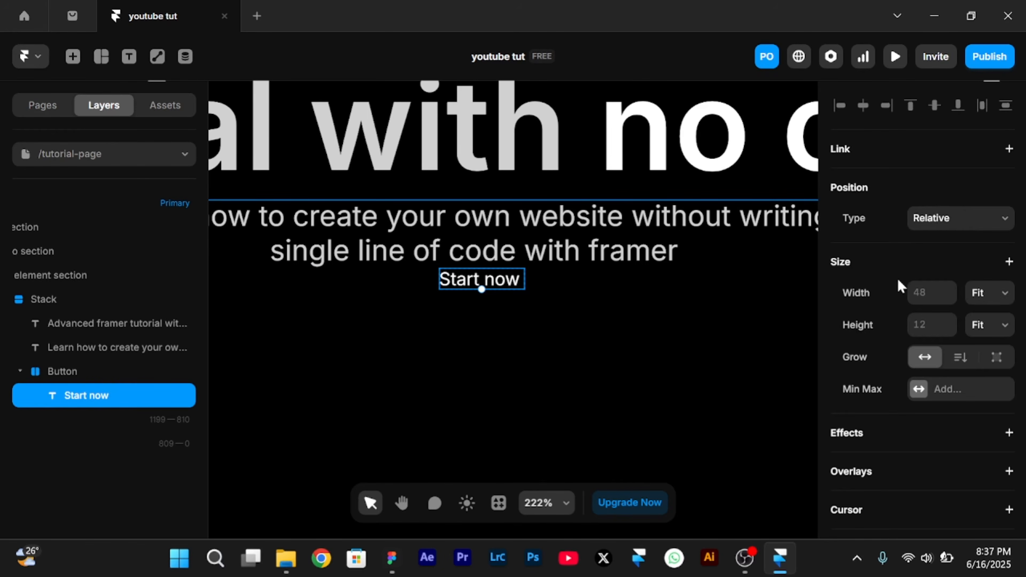
pyautogui.scroll(-5, 897, 278)
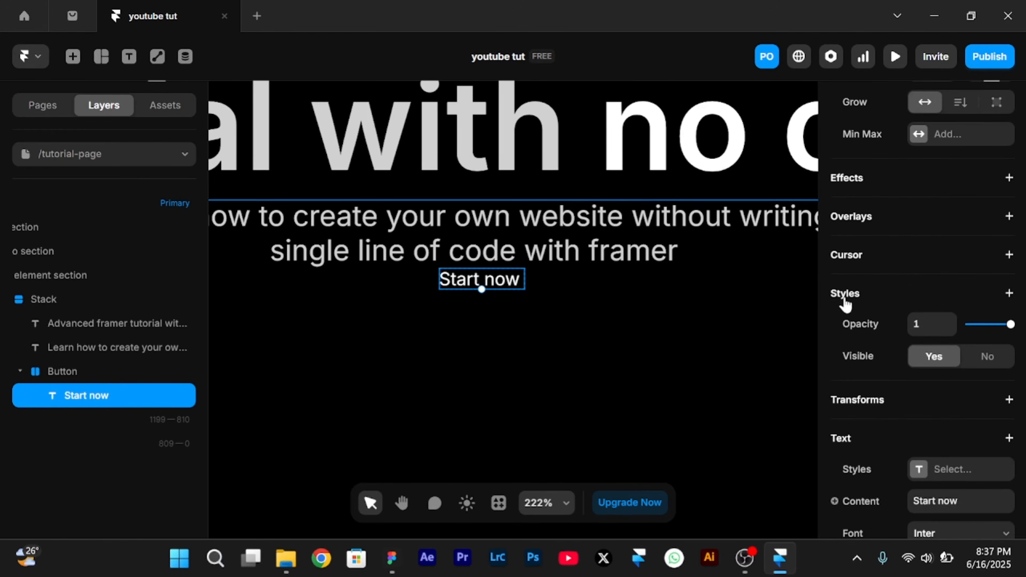
pyautogui.click(847, 298)
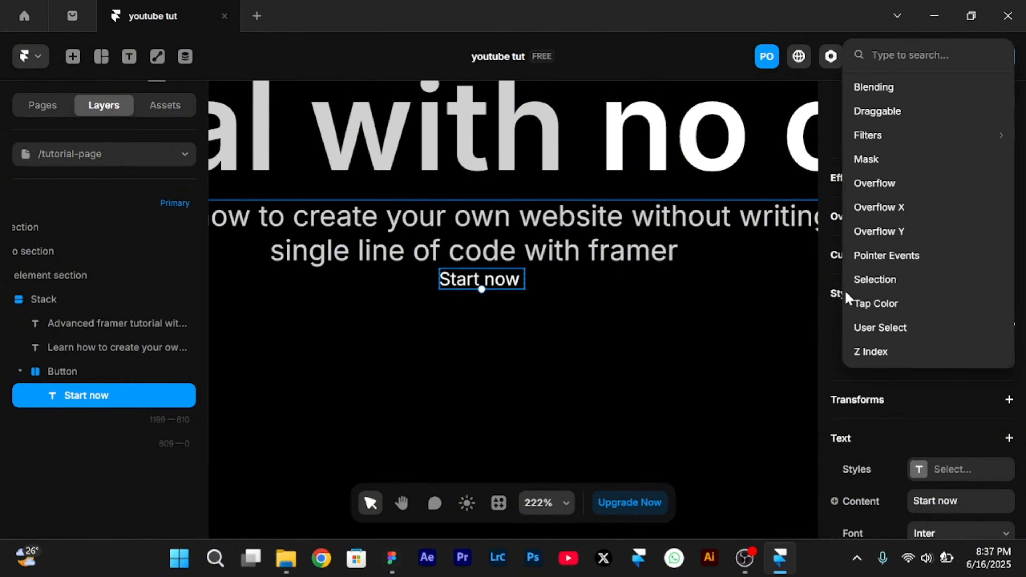
pyautogui.click(912, 87)
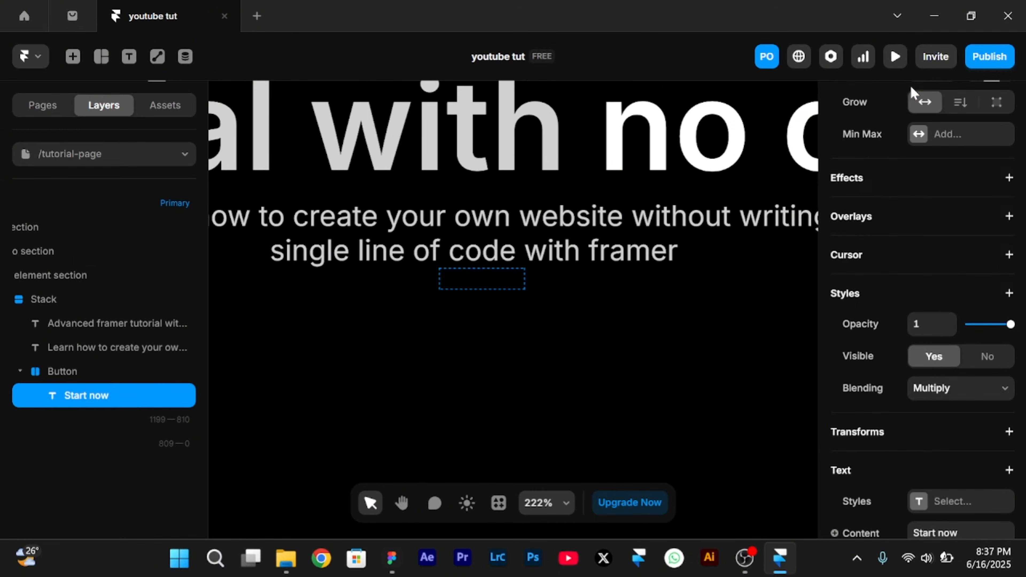
pyautogui.click(963, 395)
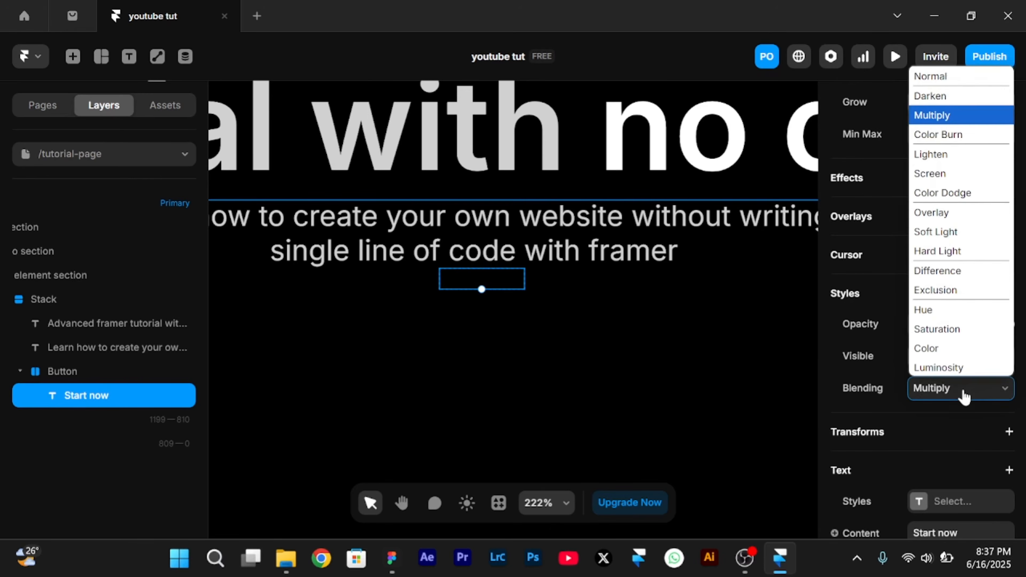
pyautogui.click(929, 271)
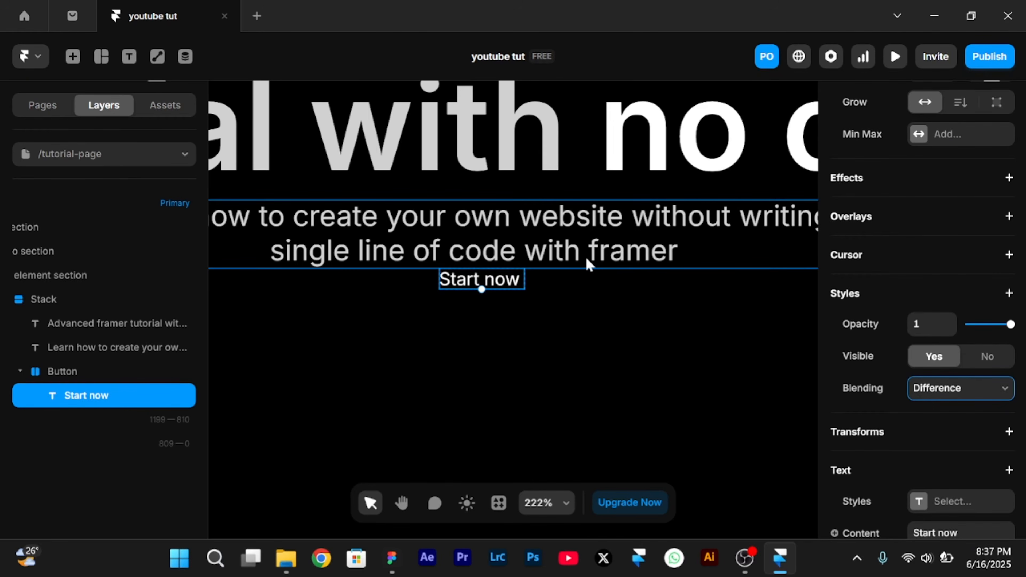
# Give the Button stack a solid white FFFFFF fill
pyautogui.click(55, 372)
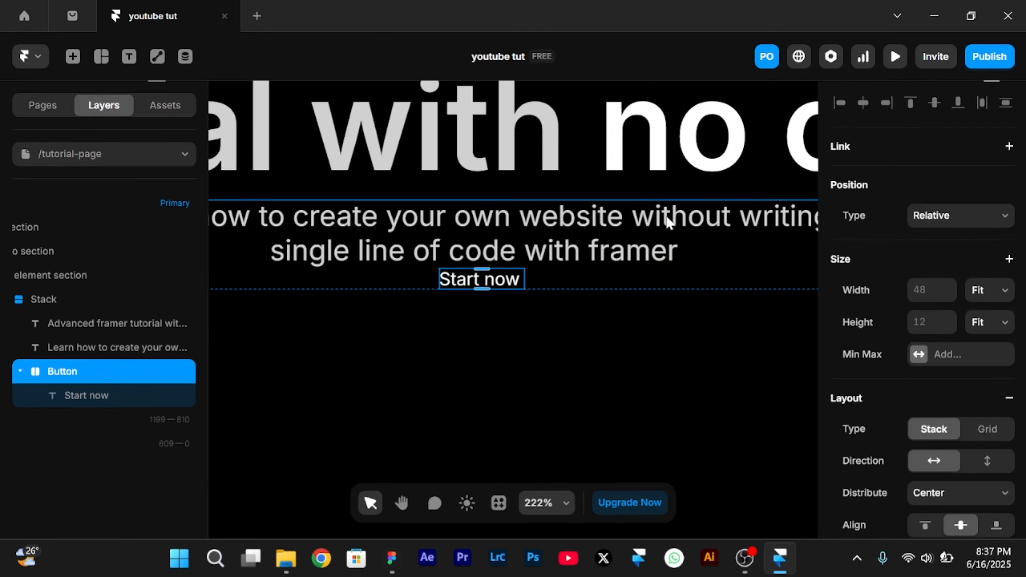
pyautogui.scroll(-10, 1001, 321)
pyautogui.scroll(-1, 1003, 321)
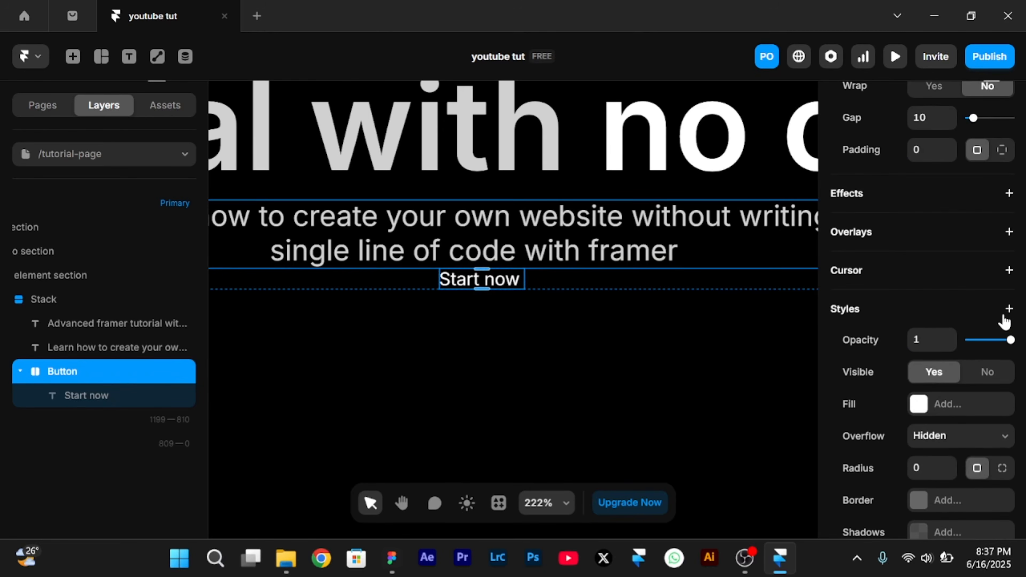
pyautogui.click(918, 405)
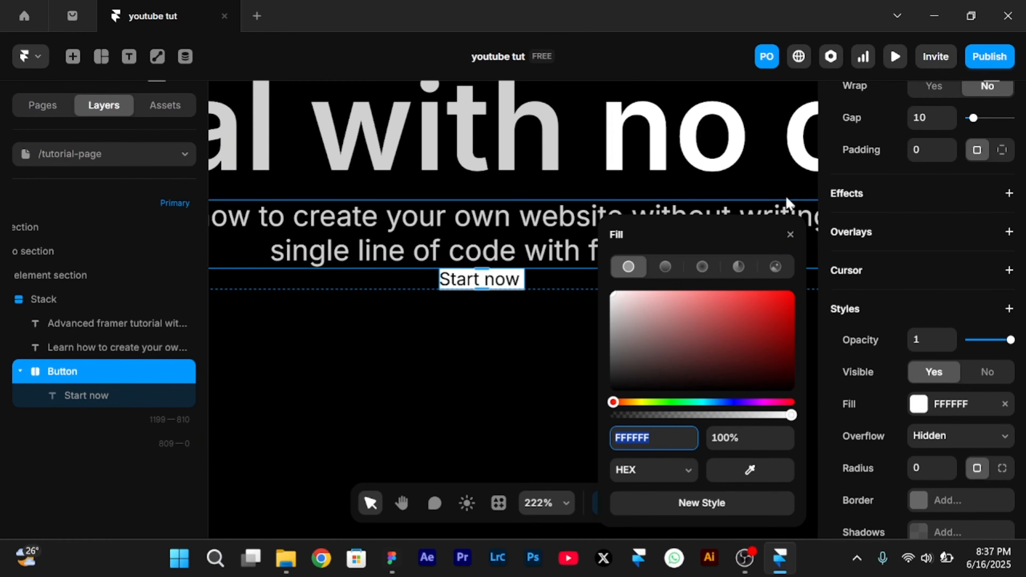
pyautogui.click(790, 234)
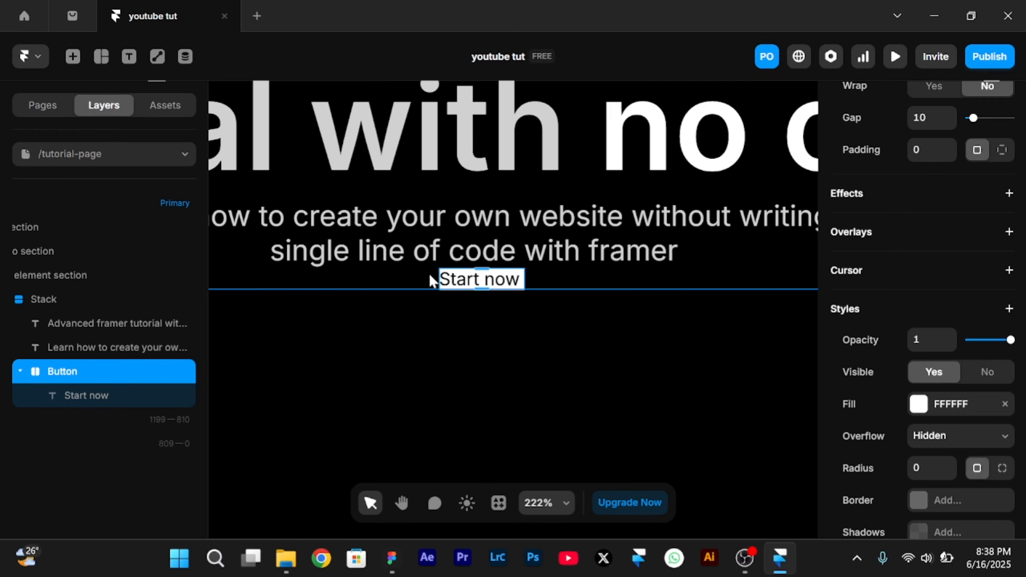
# Set the Button stack's padding individually per side: 10 at top and bottom, 20 at right and left
pyautogui.scroll(5, 863, 374)
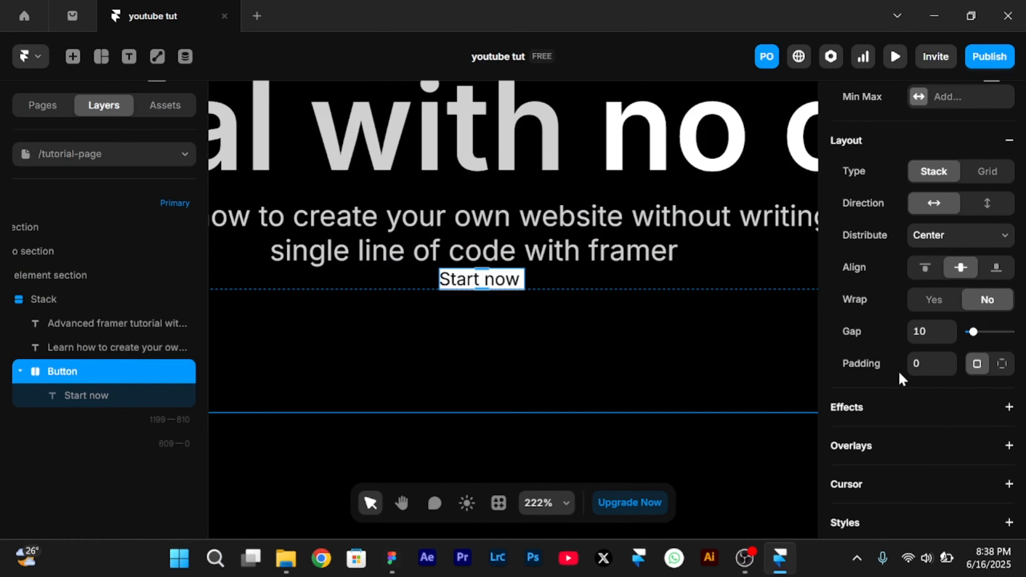
pyautogui.click(994, 368)
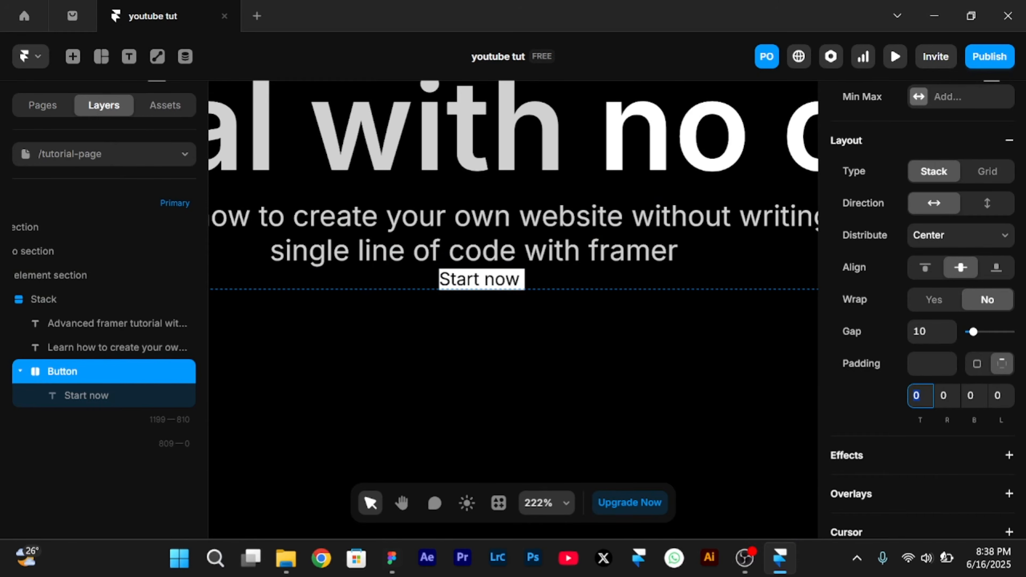
pyautogui.write('10')
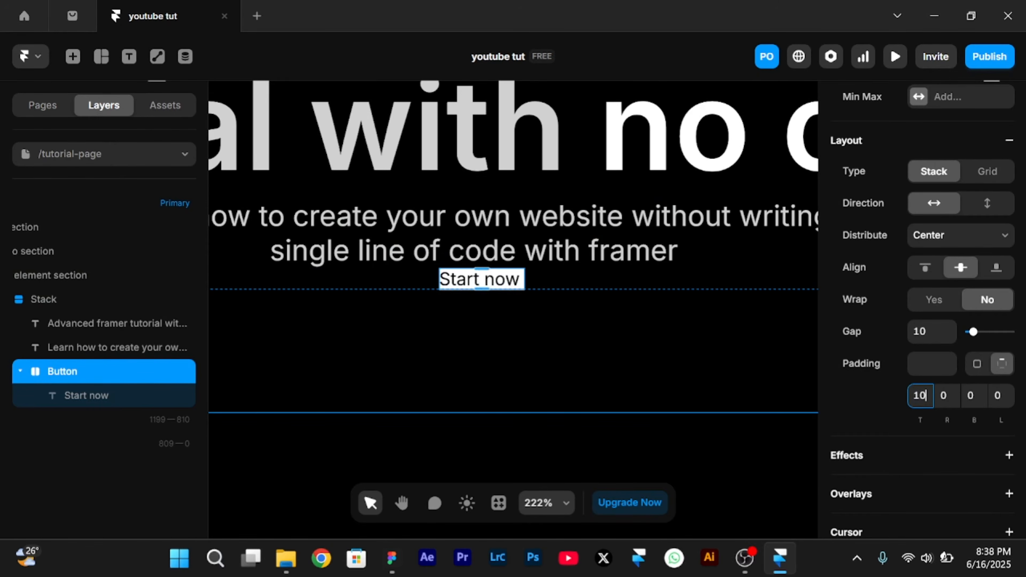
pyautogui.press('Tab')
pyautogui.write('20')
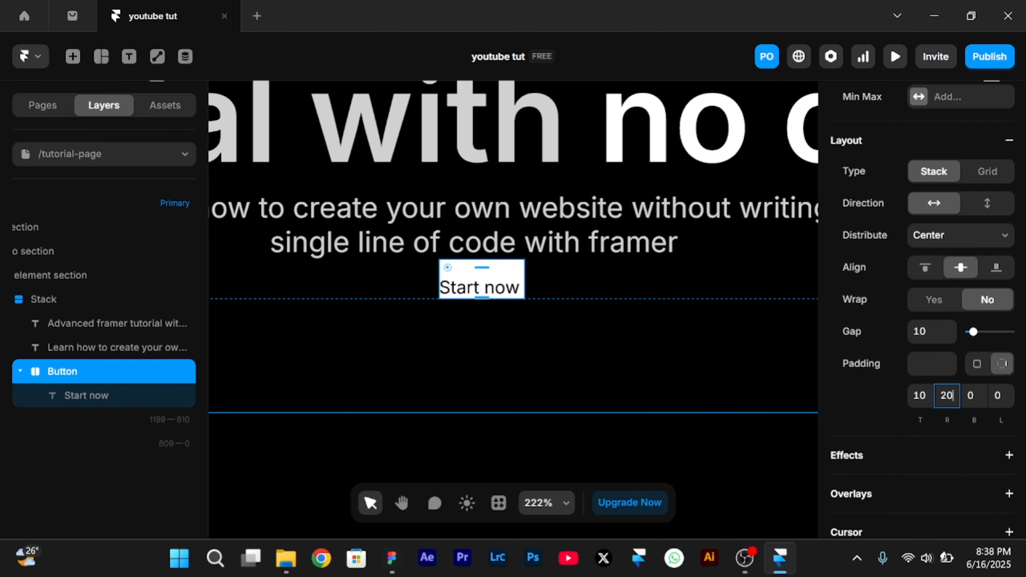
pyautogui.press('Tab')
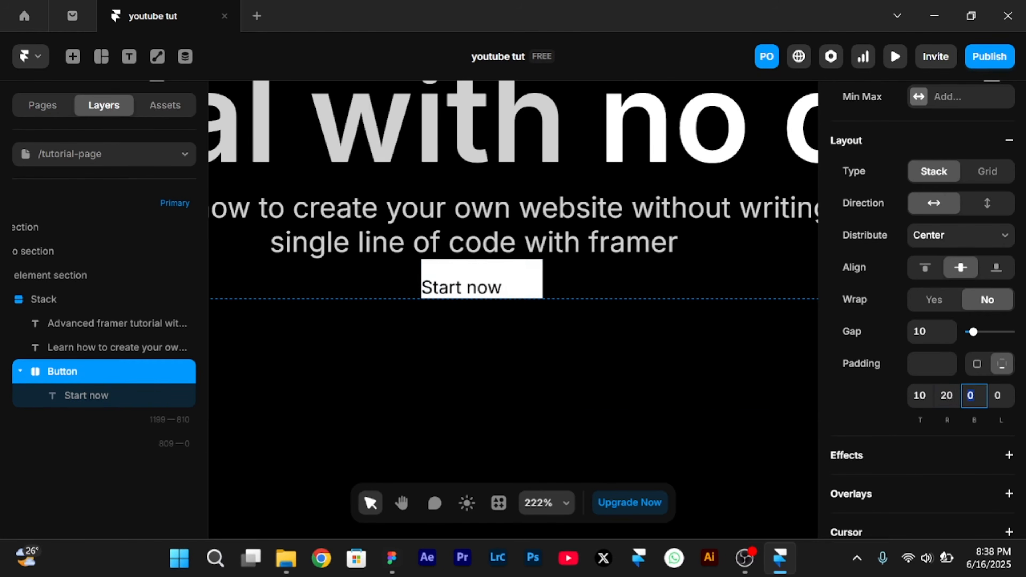
pyautogui.write('10')
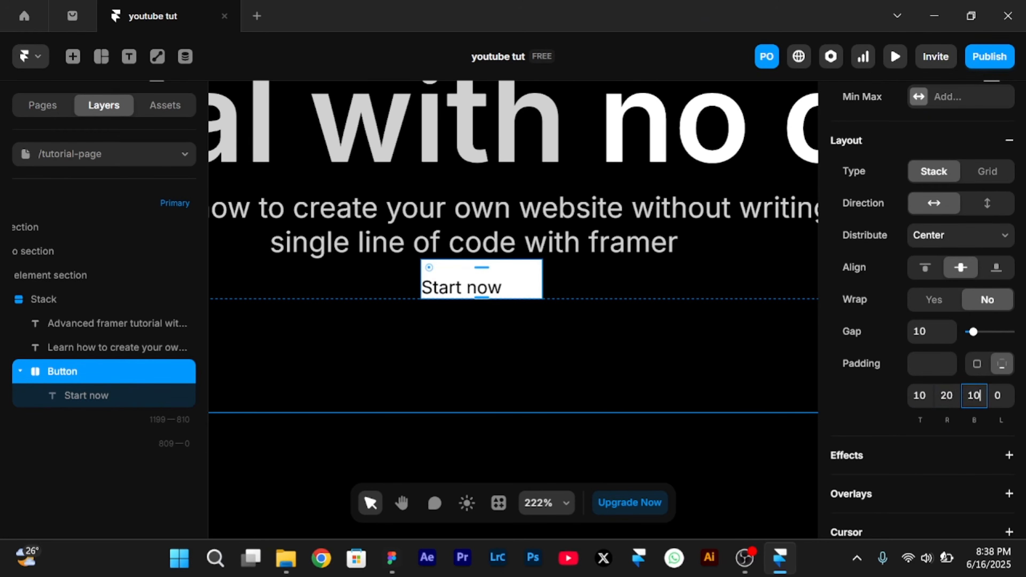
pyautogui.press('Tab')
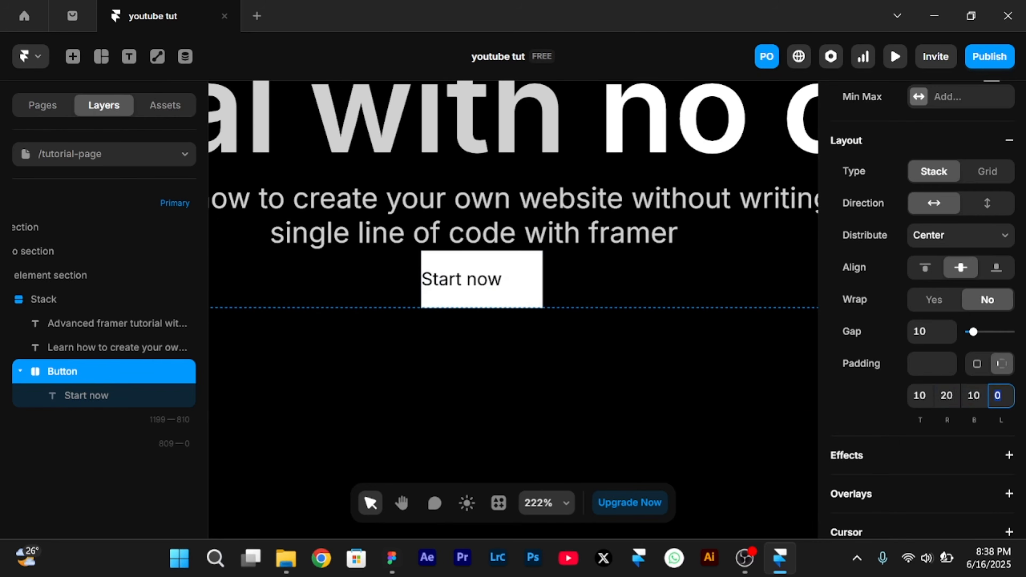
pyautogui.write('20')
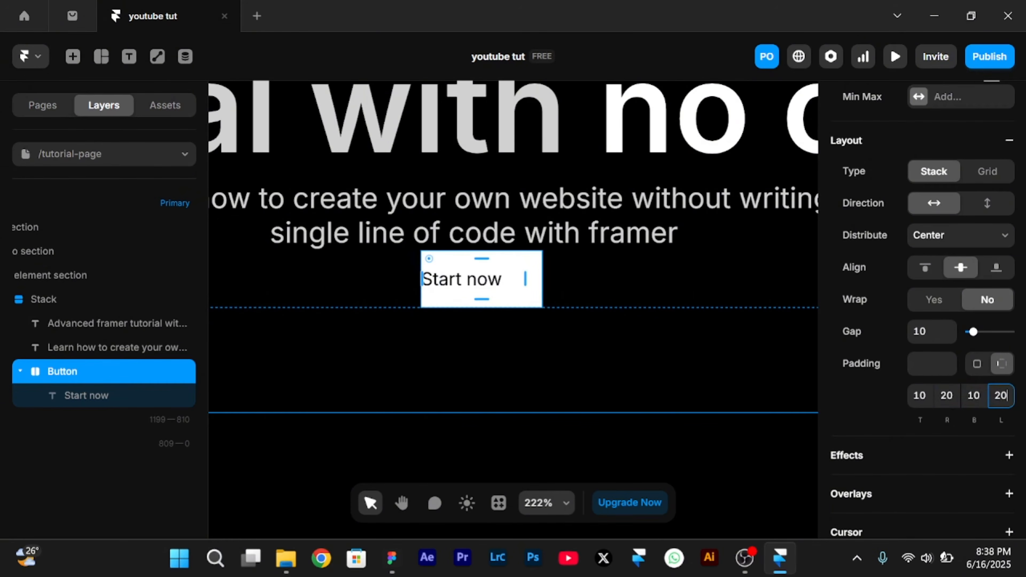
pyautogui.press('Return')
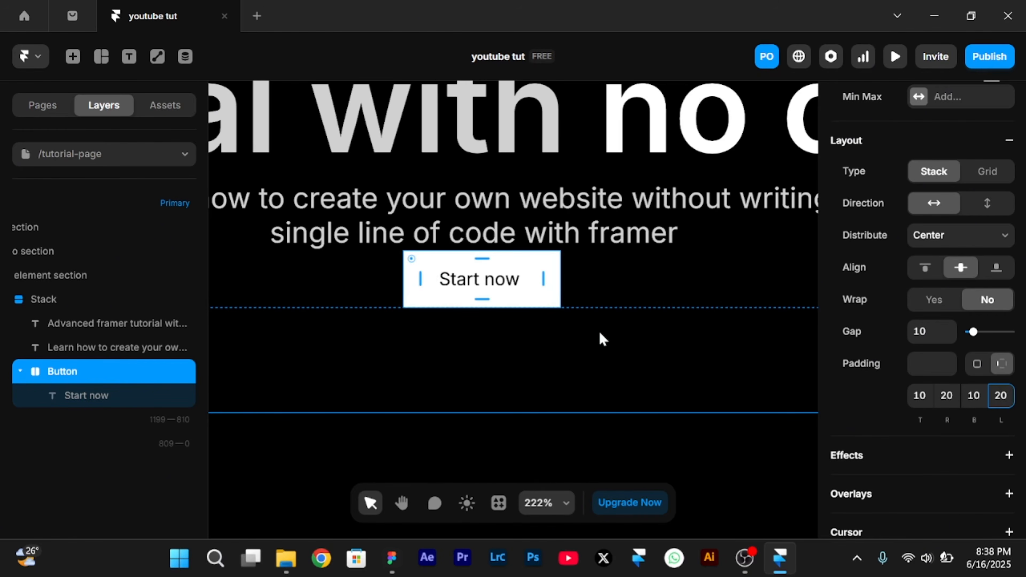
# Round the Button stack's corners to a radius of about 13
pyautogui.click(412, 258)
pyautogui.moveTo(411, 258); pyautogui.dragTo(419, 265)
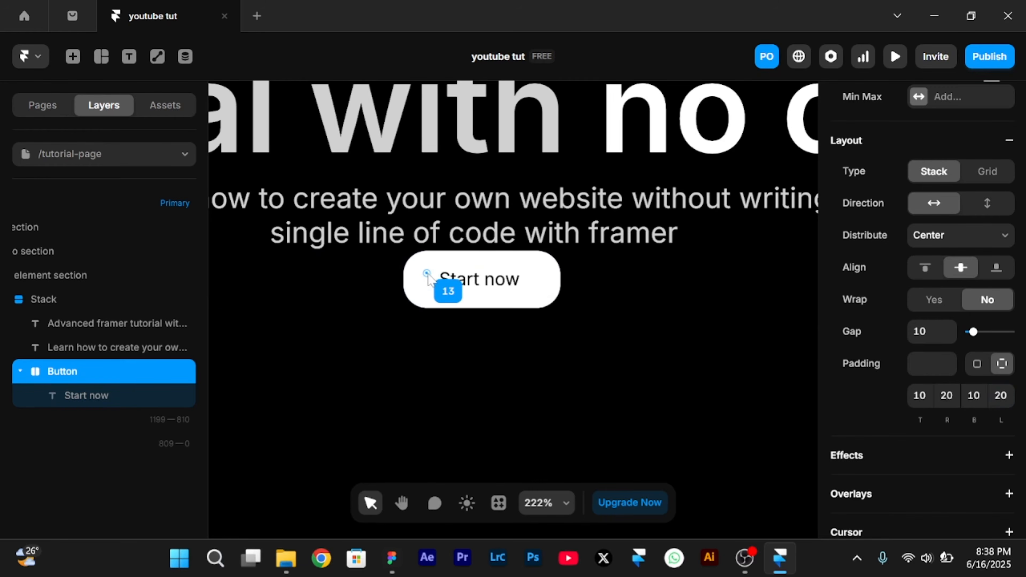
pyautogui.scroll(-5, 510, 362)
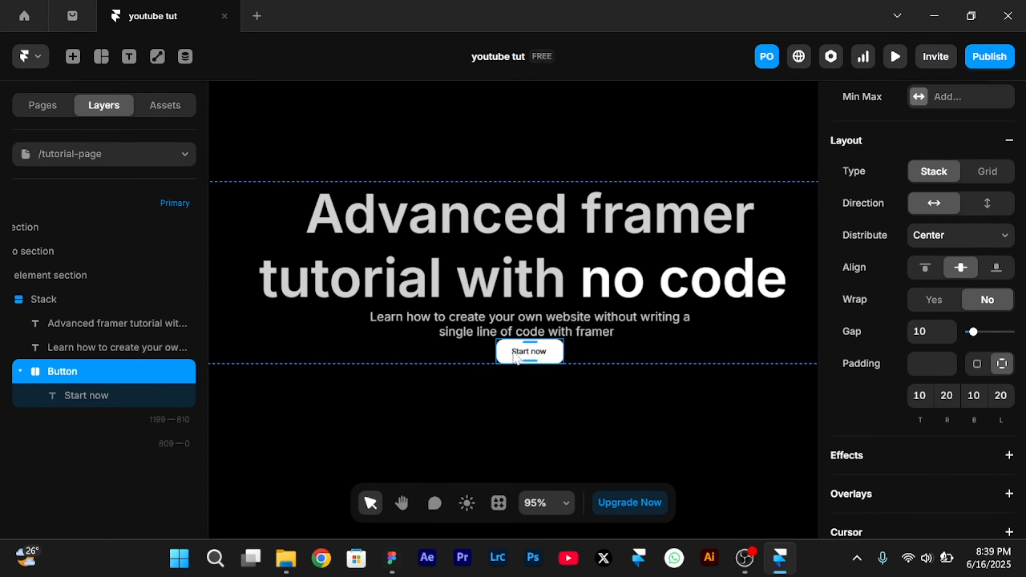
# Draw a small frame about 20 by 21 on the empty canvas above the Desktop page
pyautogui.scroll(8, 515, 355)
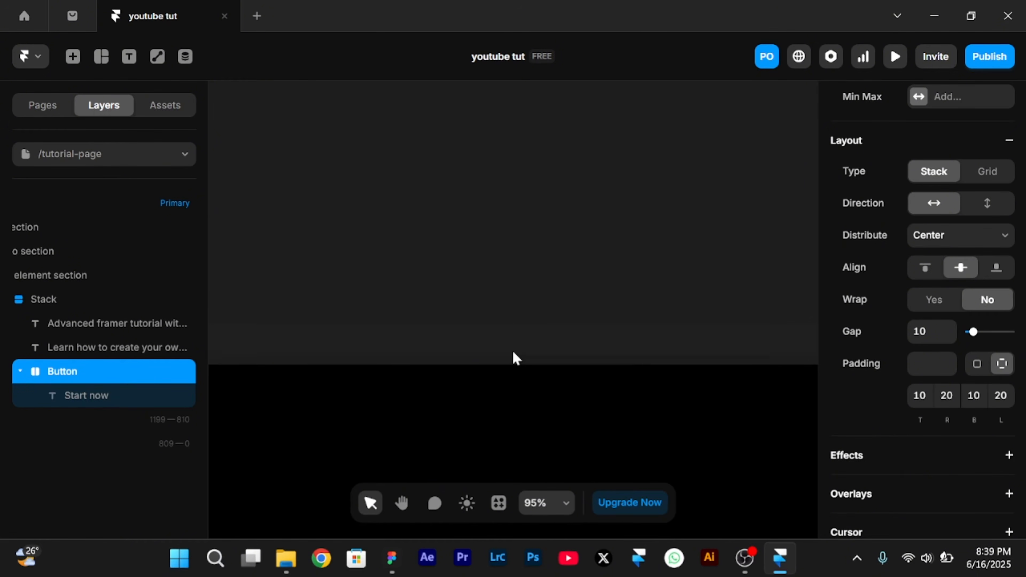
pyautogui.scroll(6, 513, 354)
pyautogui.press('f')
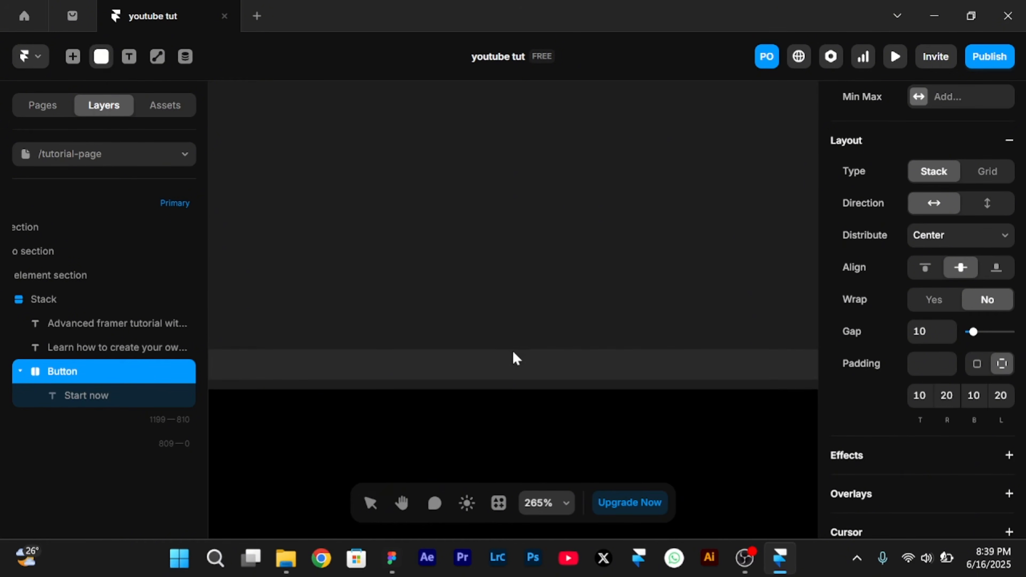
pyautogui.moveTo(452, 210); pyautogui.dragTo(495, 257)
pyautogui.scroll(6, 468, 227)
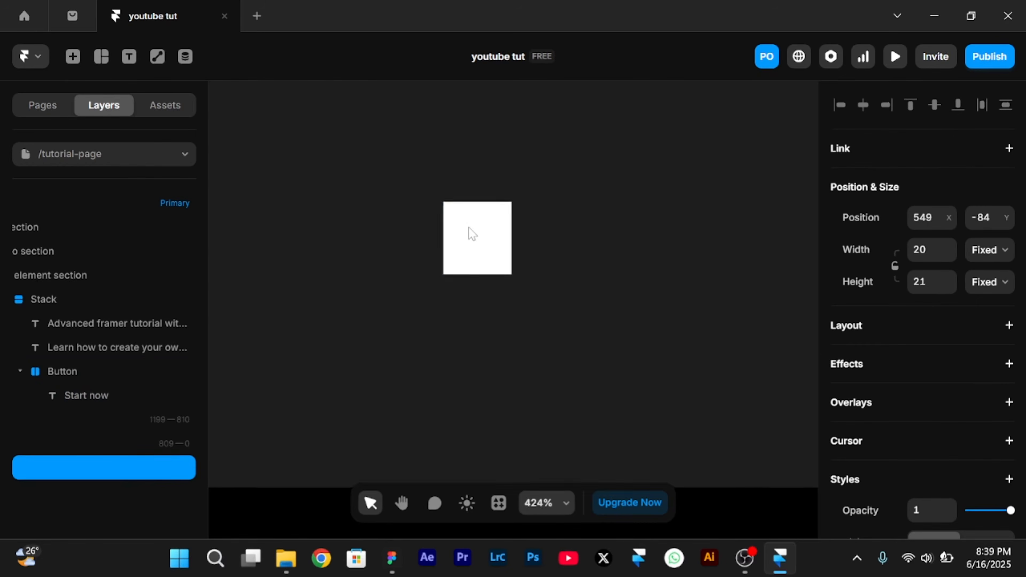
# Rename the new frame "star icon" and remove its fill
pyautogui.doubleClick(61, 468)
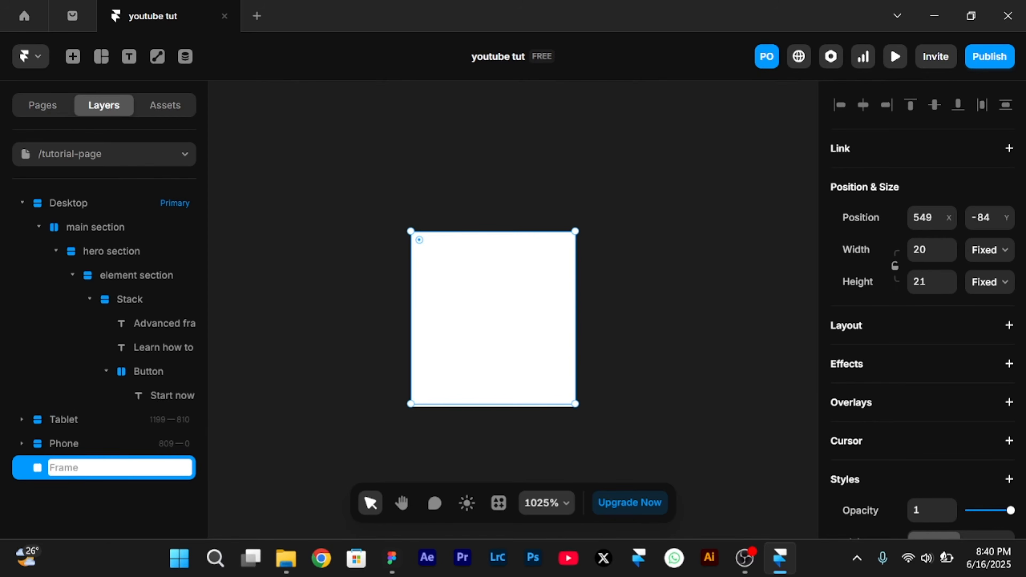
pyautogui.write('star icon')
pyautogui.press('Return')
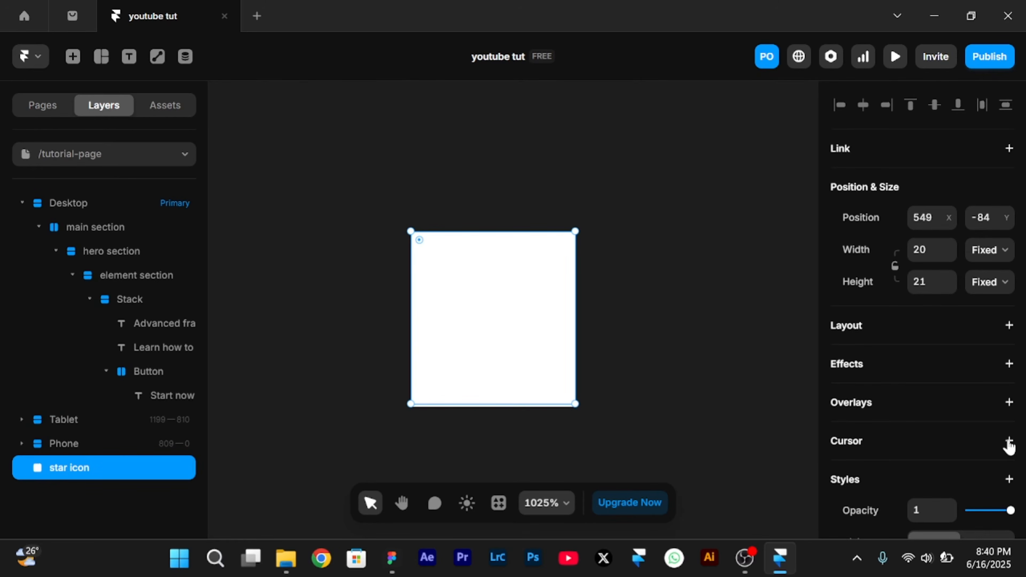
pyautogui.scroll(-8, 1006, 444)
pyautogui.scroll(-3, 459, 261)
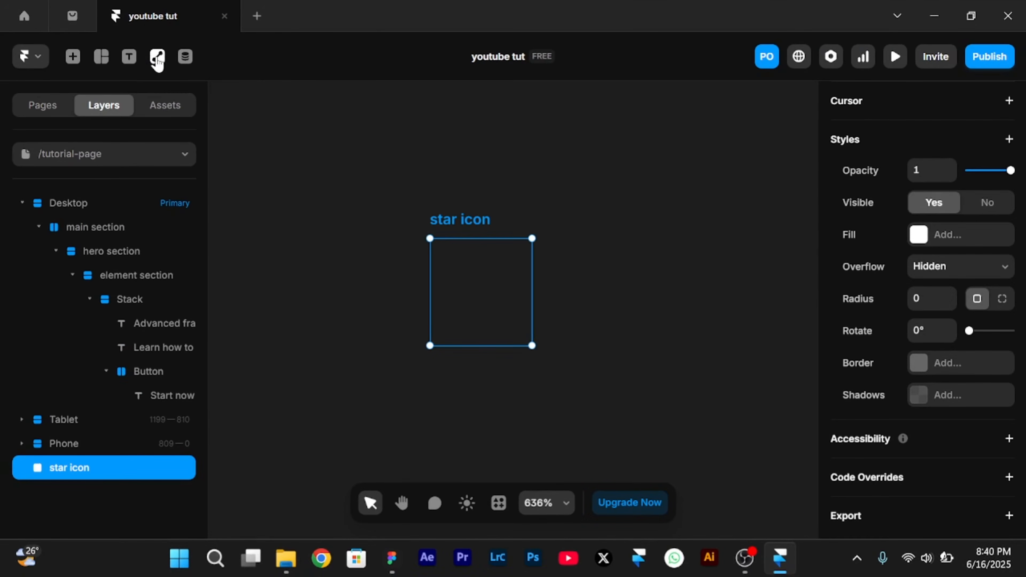
# Draw a rectangle about 16 by 15 inside the star icon frame
pyautogui.click(237, 91)
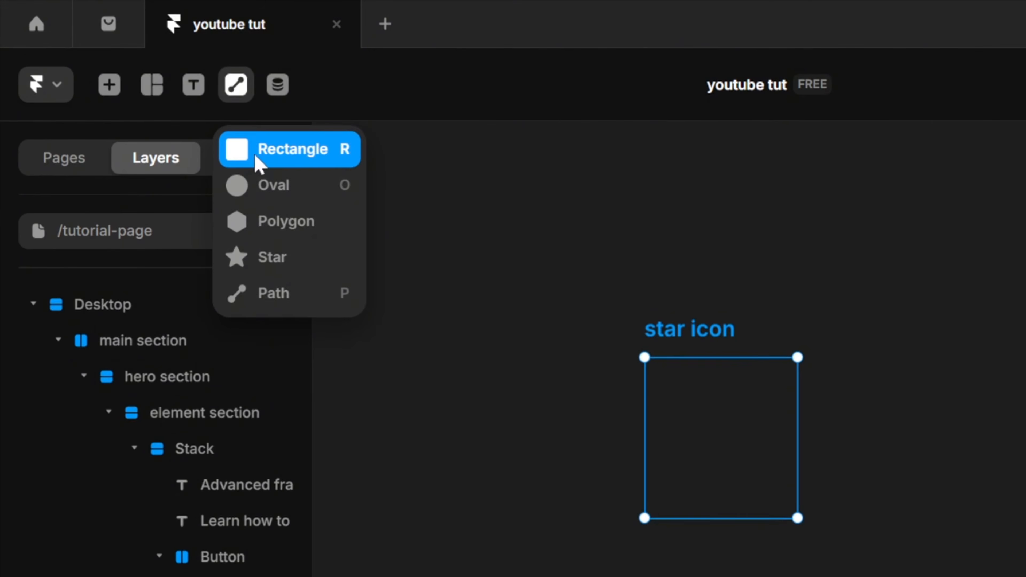
pyautogui.click(178, 108)
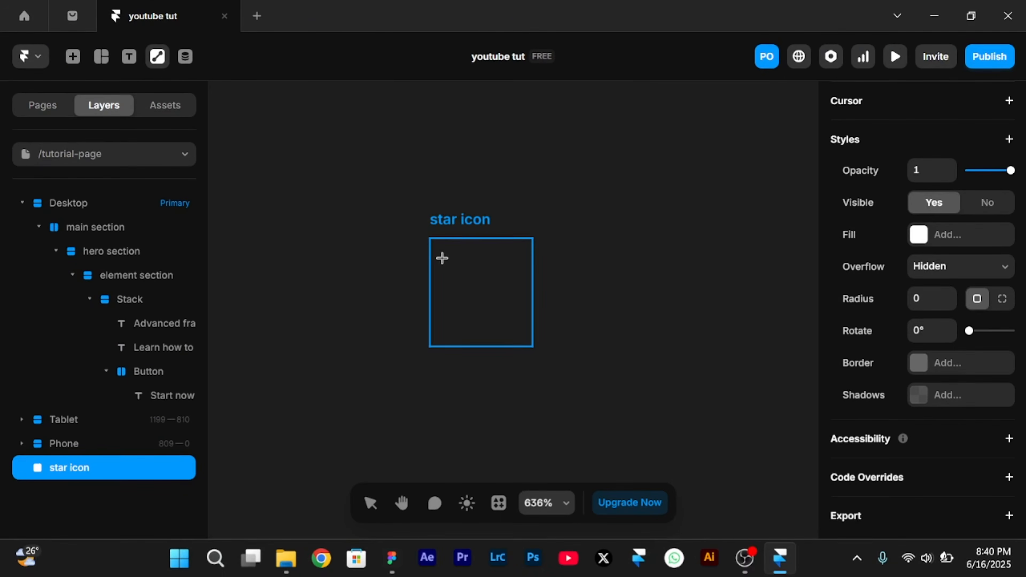
pyautogui.moveTo(440, 254); pyautogui.dragTo(523, 331)
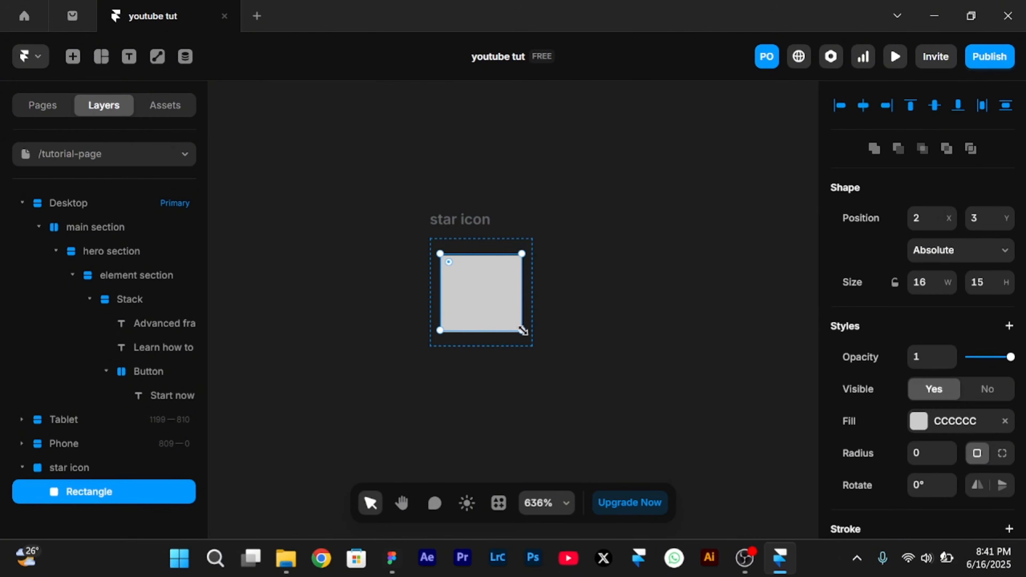
# Turn the rectangle into an editable path and add a point at the middle of each of its four sides
pyautogui.scroll(2, 523, 330)
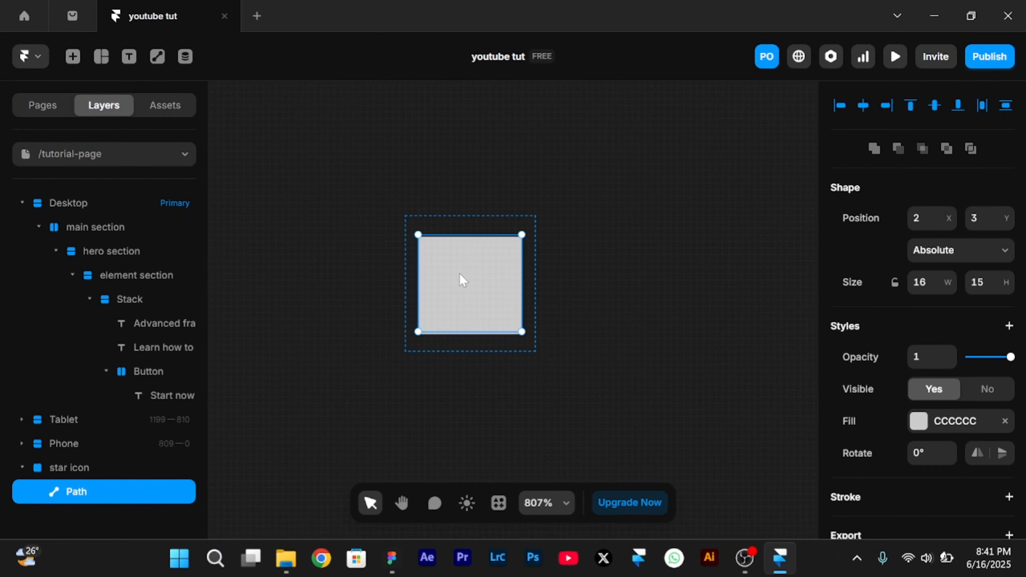
pyautogui.doubleClick(461, 279)
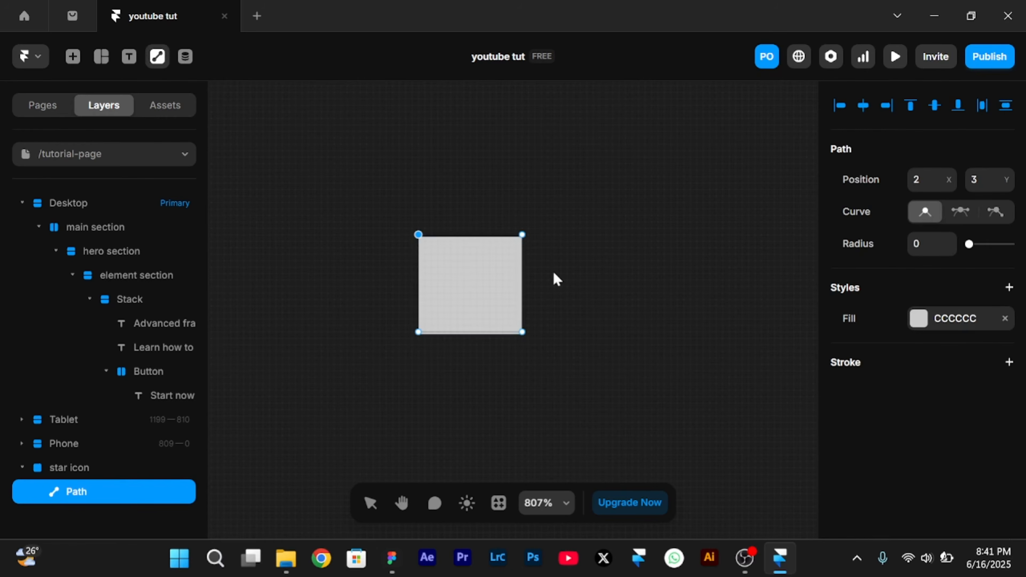
pyautogui.click(523, 283)
pyautogui.click(419, 283)
pyautogui.click(470, 234)
pyautogui.click(471, 332)
# Move the path's four corner points inward toward the center to form a four-pointed star
pyautogui.moveTo(521, 236); pyautogui.dragTo(482, 268)
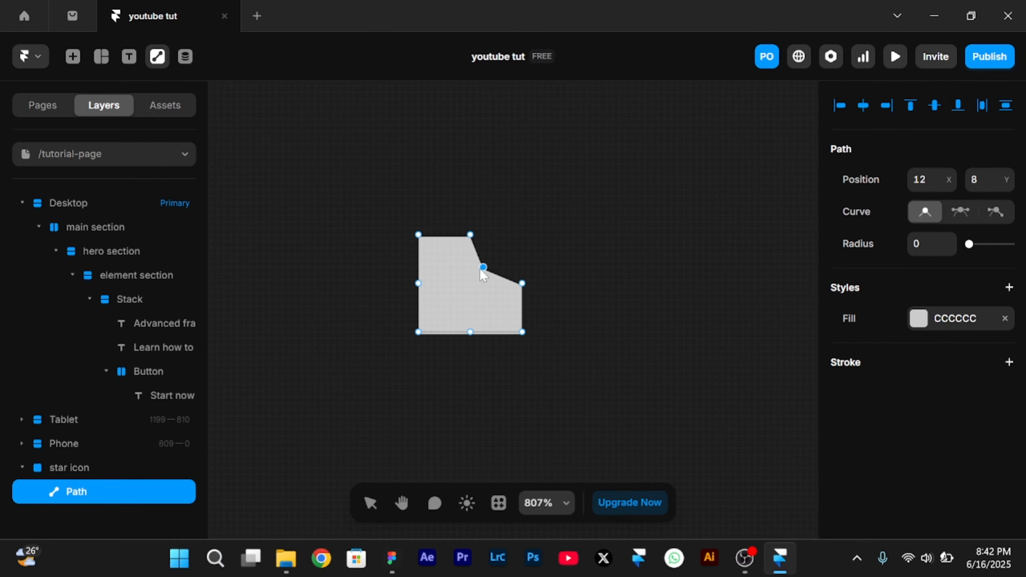
pyautogui.moveTo(420, 237); pyautogui.dragTo(456, 269)
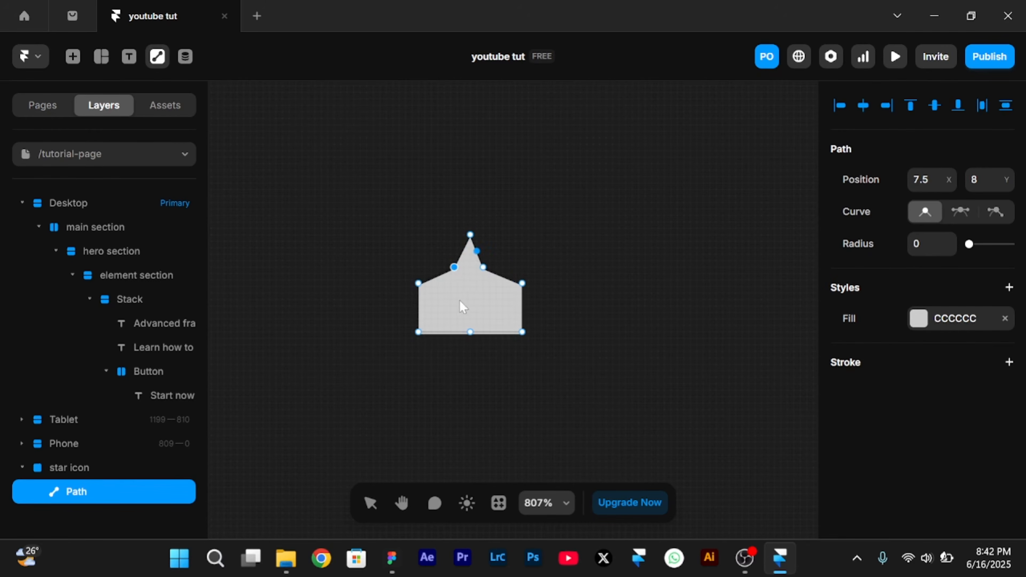
pyautogui.moveTo(419, 332); pyautogui.dragTo(454, 297)
pyautogui.moveTo(523, 333); pyautogui.dragTo(486, 299)
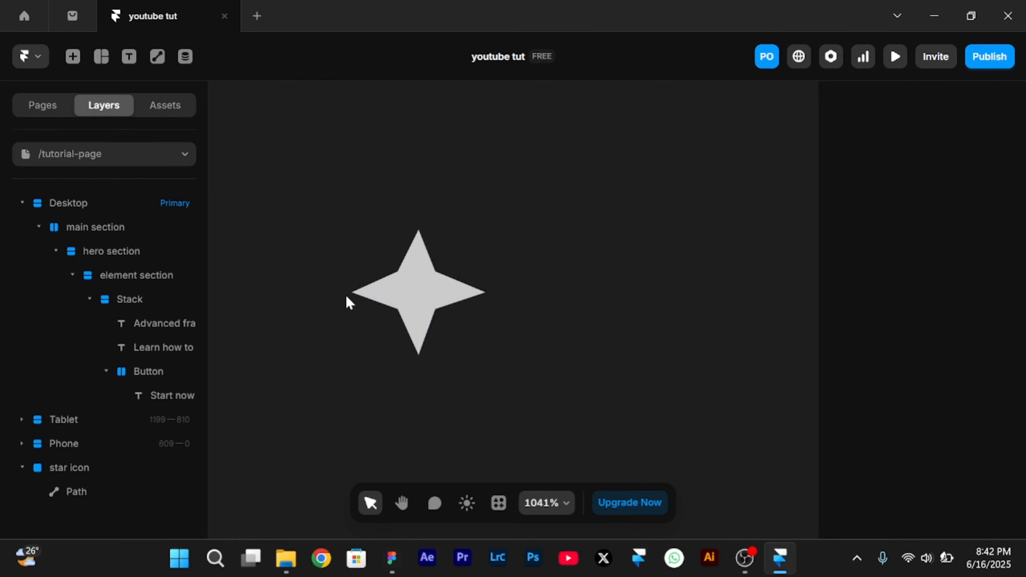
# Round the star's four outer tips with a point radius of 0.6
pyautogui.doubleClick(419, 272)
pyautogui.click(418, 227)
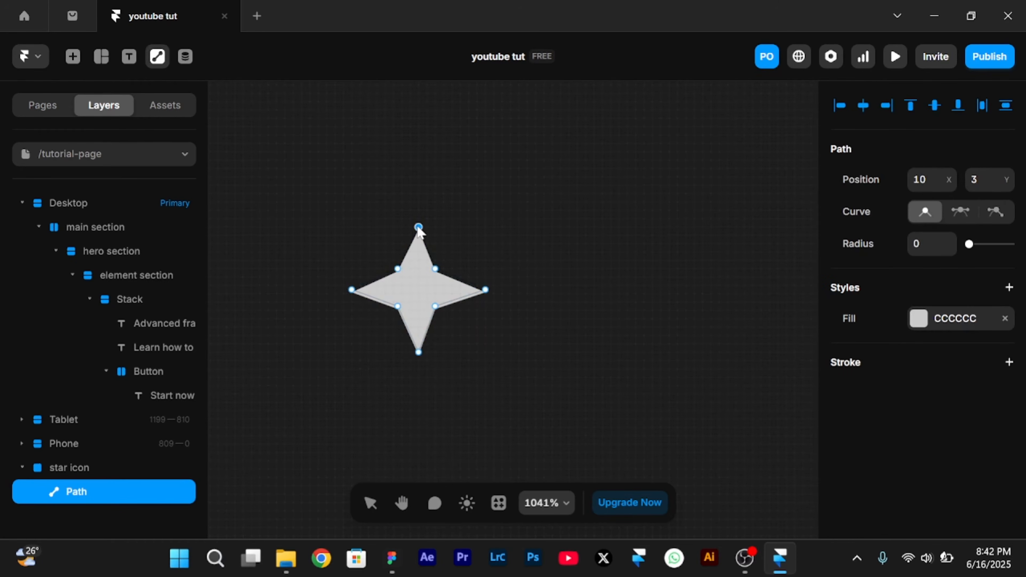
pyautogui.keyDown('shift'); pyautogui.click(351, 290); pyautogui.keyUp('shift')
pyautogui.keyDown('shift'); pyautogui.click(419, 351); pyautogui.keyUp('shift')
pyautogui.keyDown('shift'); pyautogui.click(485, 290); pyautogui.keyUp('shift')
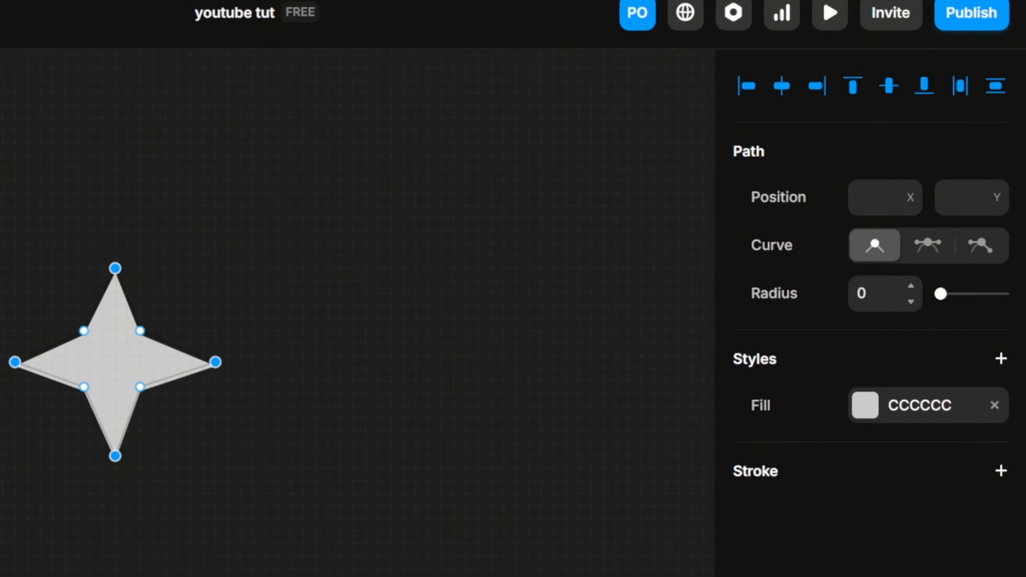
pyautogui.click(873, 293)
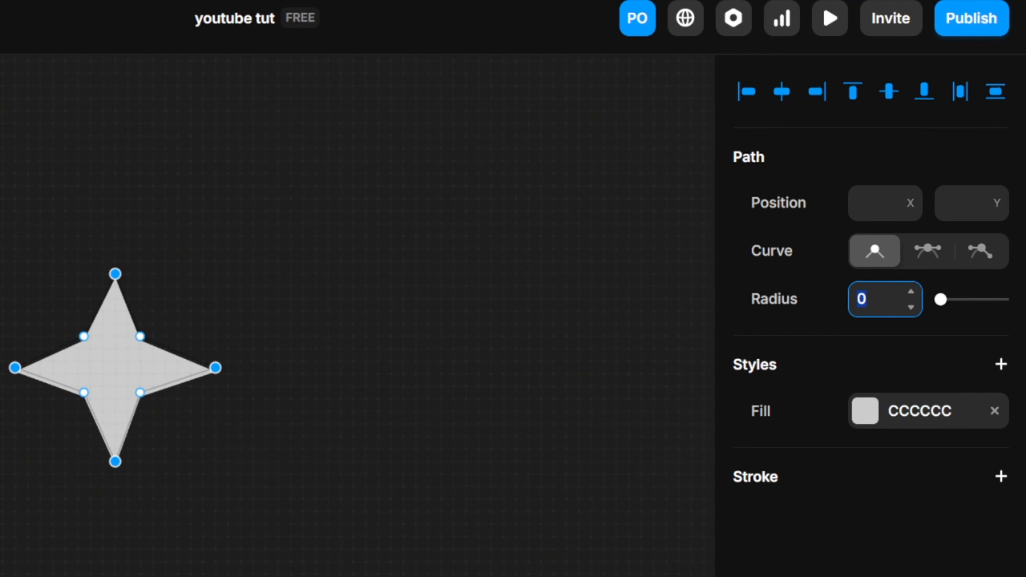
pyautogui.write('0.6')
pyautogui.press('Return')
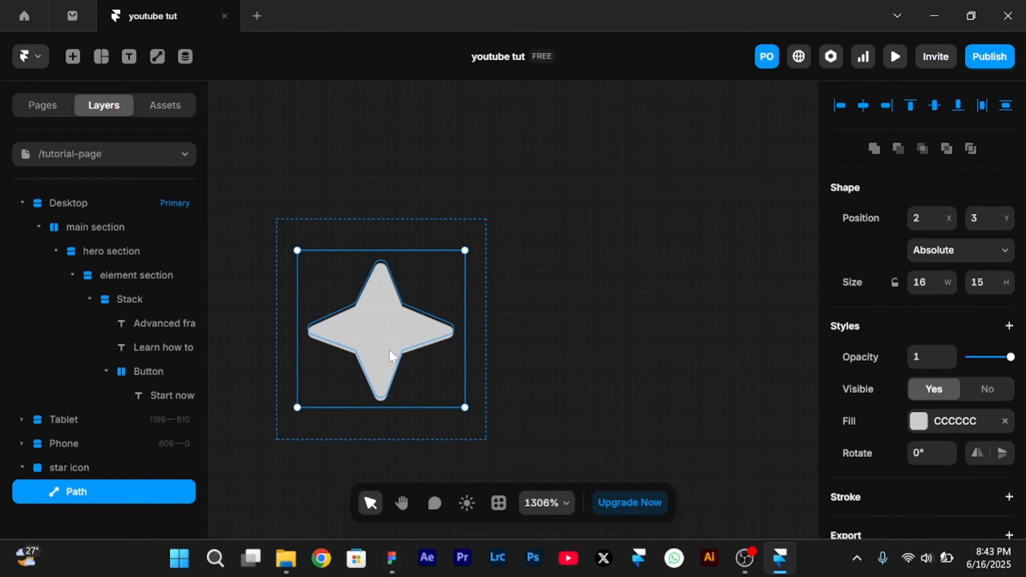
# Duplicate the star, scale the copy to about 0.45×, and place it at the large star's upper right inside the frame
pyautogui.moveTo(389, 350); pyautogui.dragTo(465, 292)
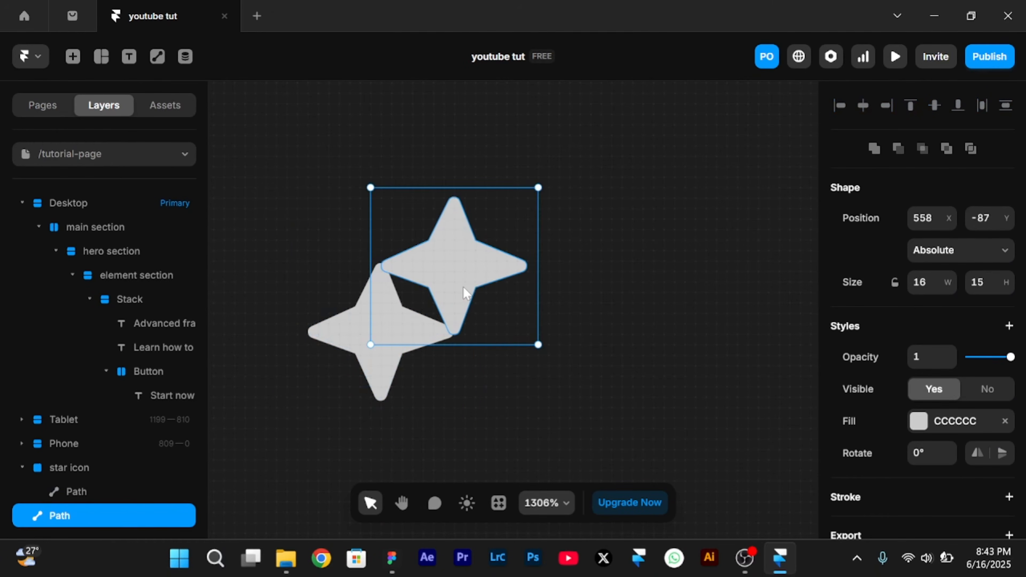
pyautogui.press('k')
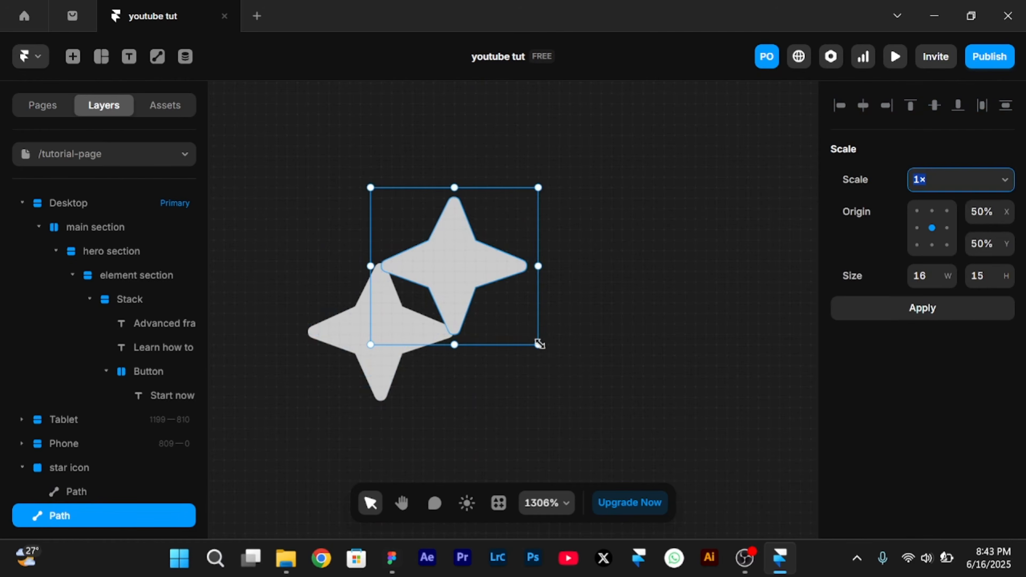
pyautogui.moveTo(538, 344); pyautogui.dragTo(447, 259)
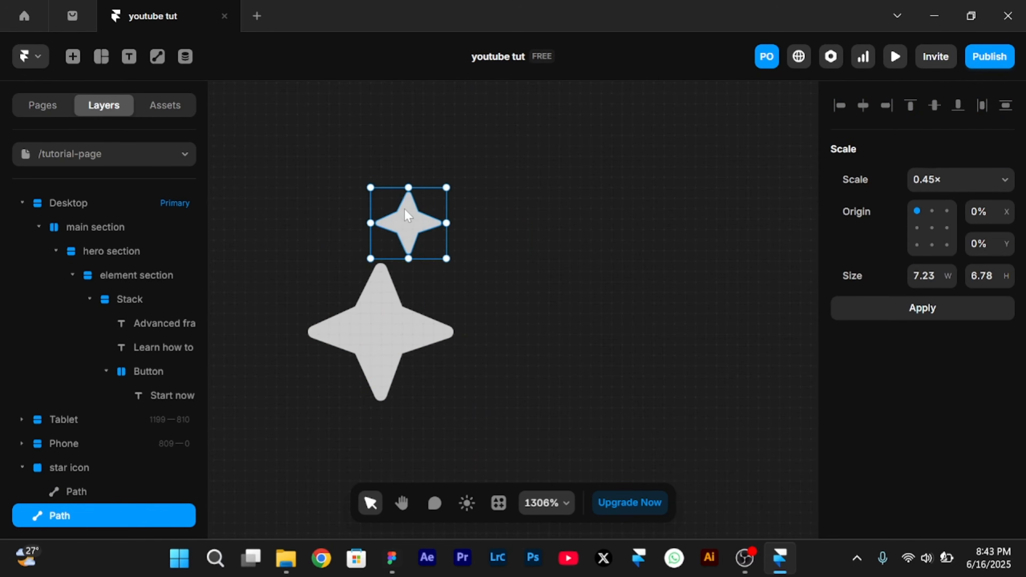
pyautogui.moveTo(407, 215); pyautogui.dragTo(428, 254)
# Fill the large star with black 000000 and the small star with dark grey 2B2B2B
pyautogui.click(377, 320)
pyautogui.scroll(-1, 925, 404)
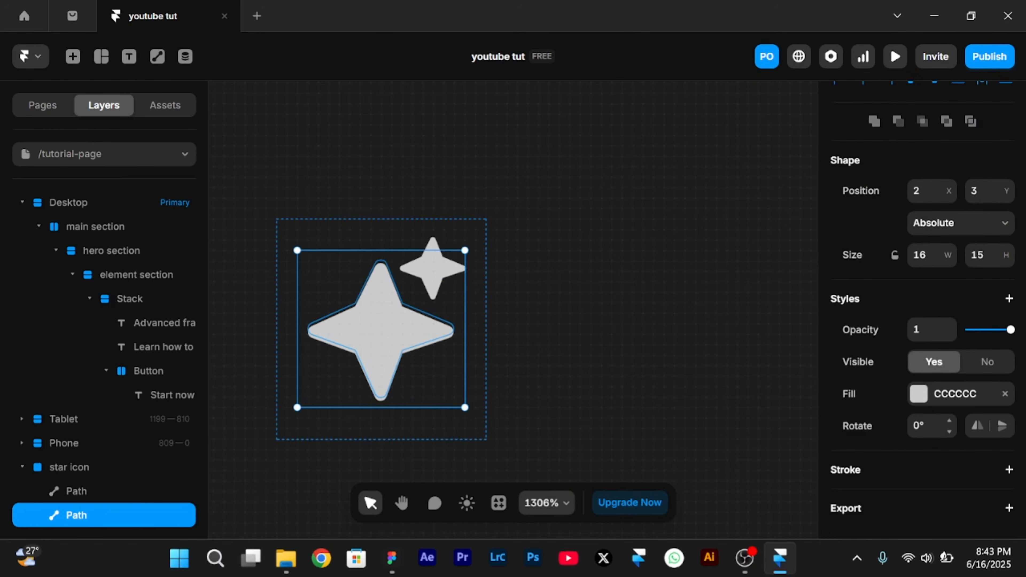
pyautogui.click(919, 394)
pyautogui.moveTo(666, 375); pyautogui.dragTo(601, 412)
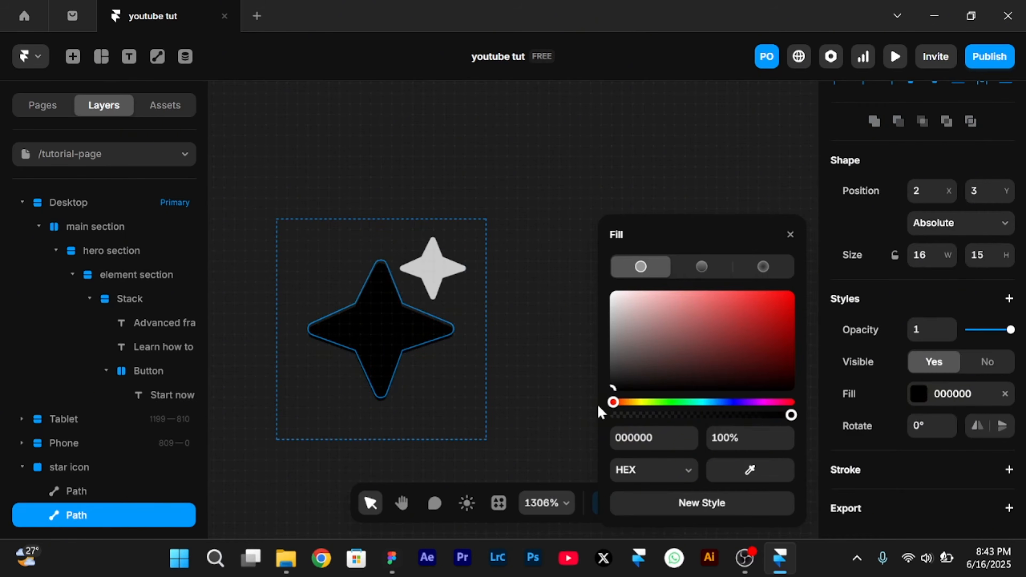
pyautogui.click(440, 276)
pyautogui.click(615, 369)
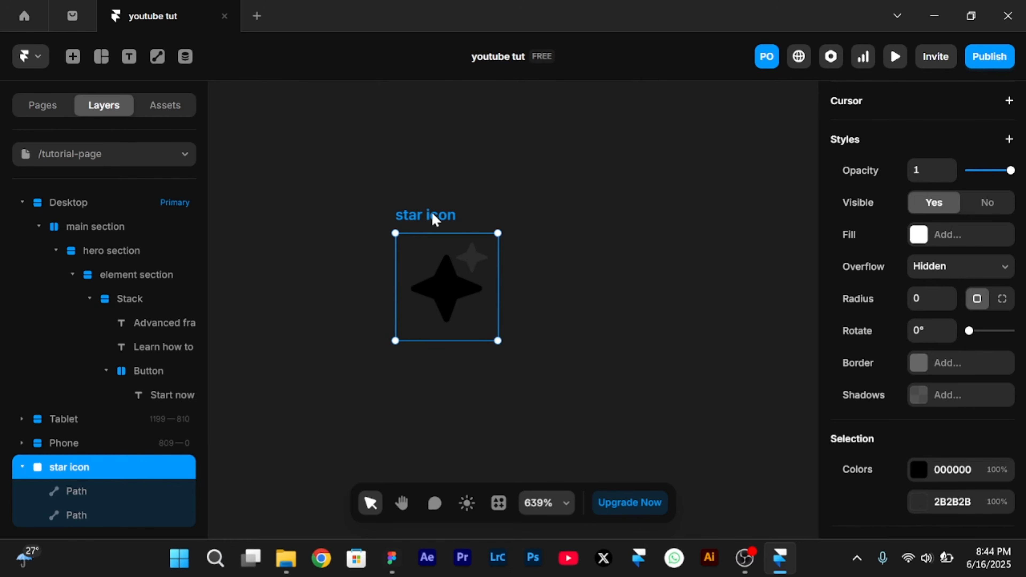
# Cut the star icon frame from the canvas and paste it into the Button stack
pyautogui.press('Delete')
pyautogui.scroll(-10, 431, 211)
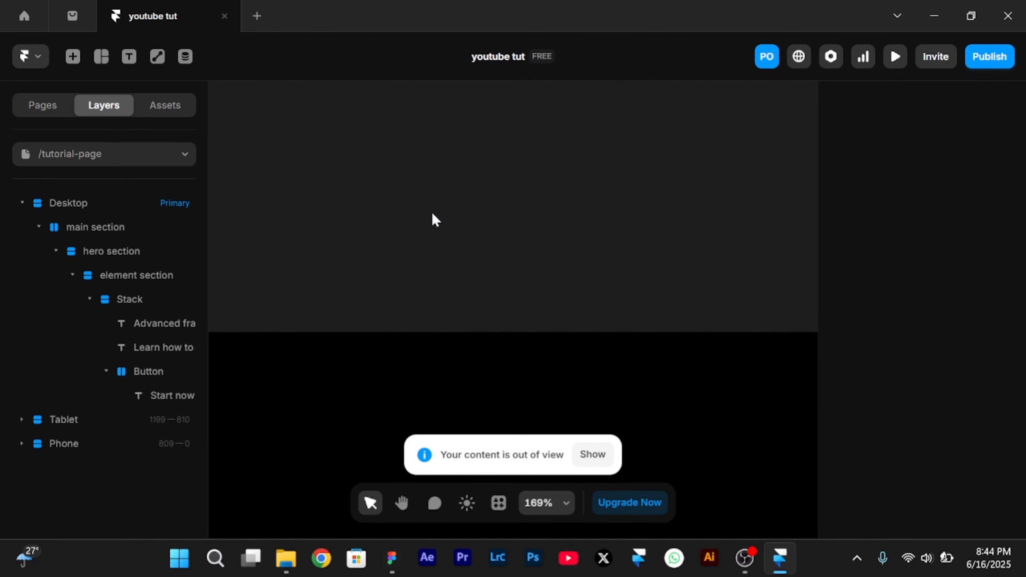
pyautogui.scroll(-3, 432, 211)
pyautogui.scroll(1, 431, 215)
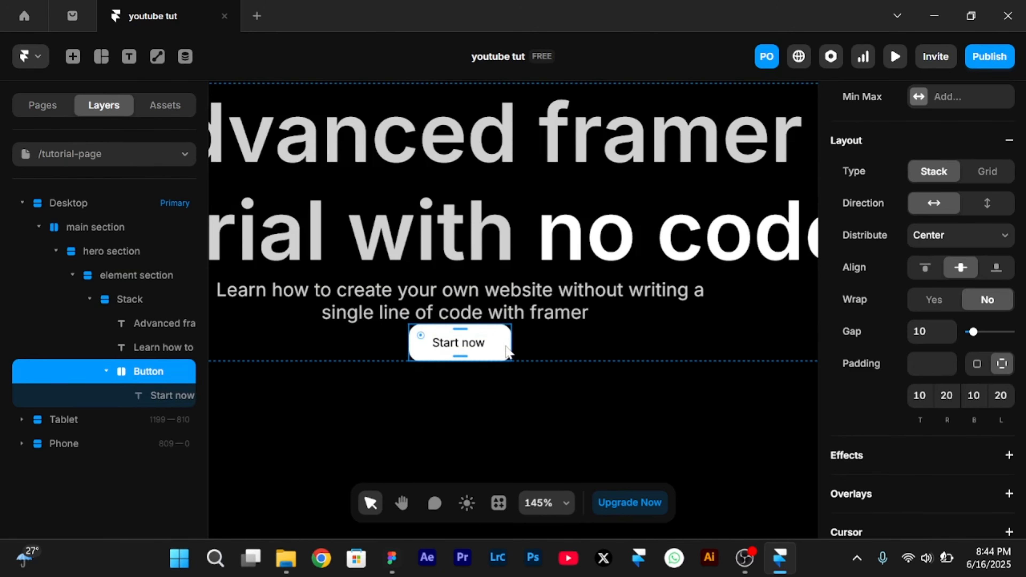
pyautogui.hotkey('ctrl', 'v')
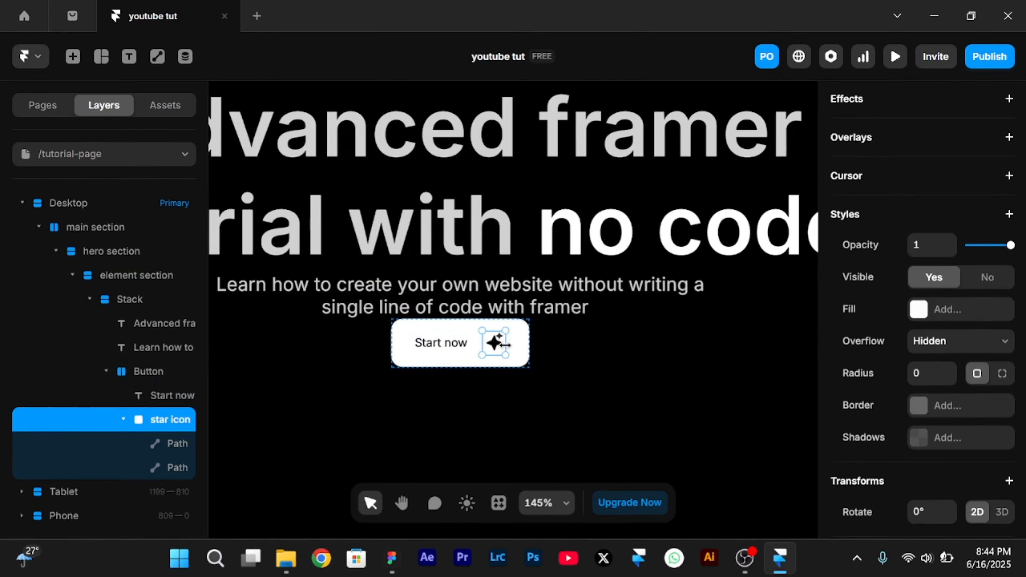
# Reorder the star icon so it sits before the "Start now" text in the button
pyautogui.scroll(2, 505, 346)
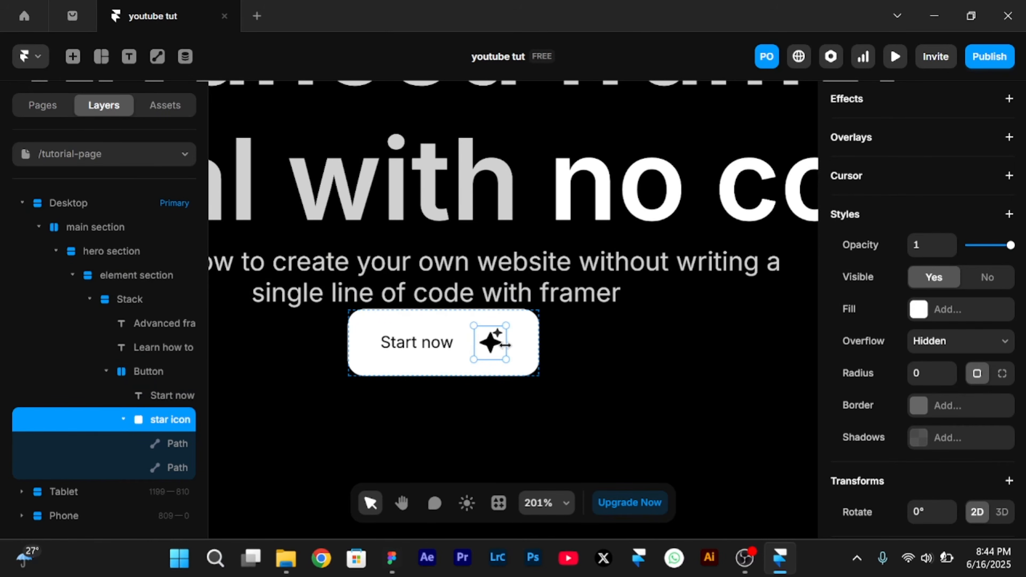
pyautogui.scroll(-6, 505, 344)
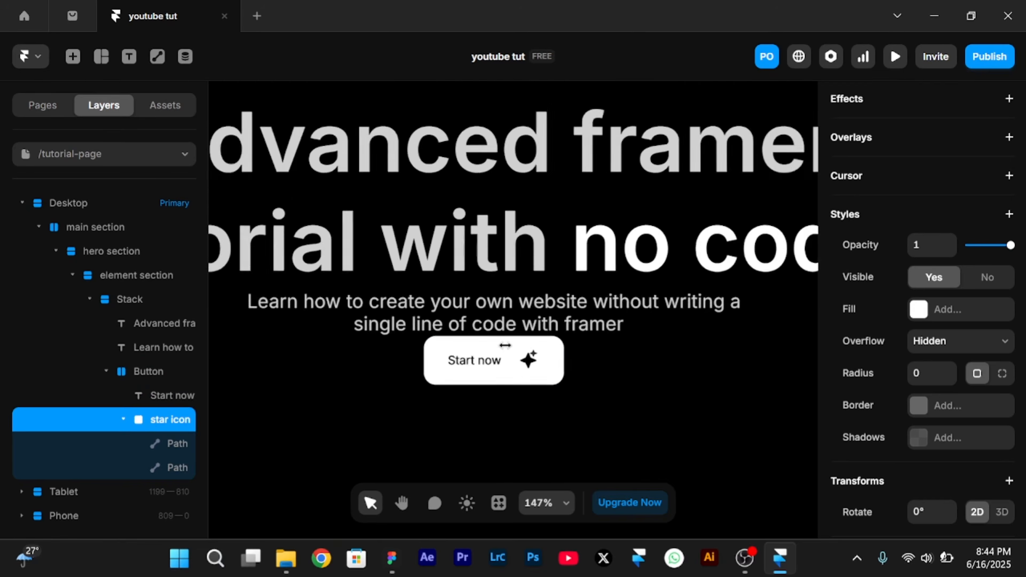
pyautogui.scroll(6, 510, 350)
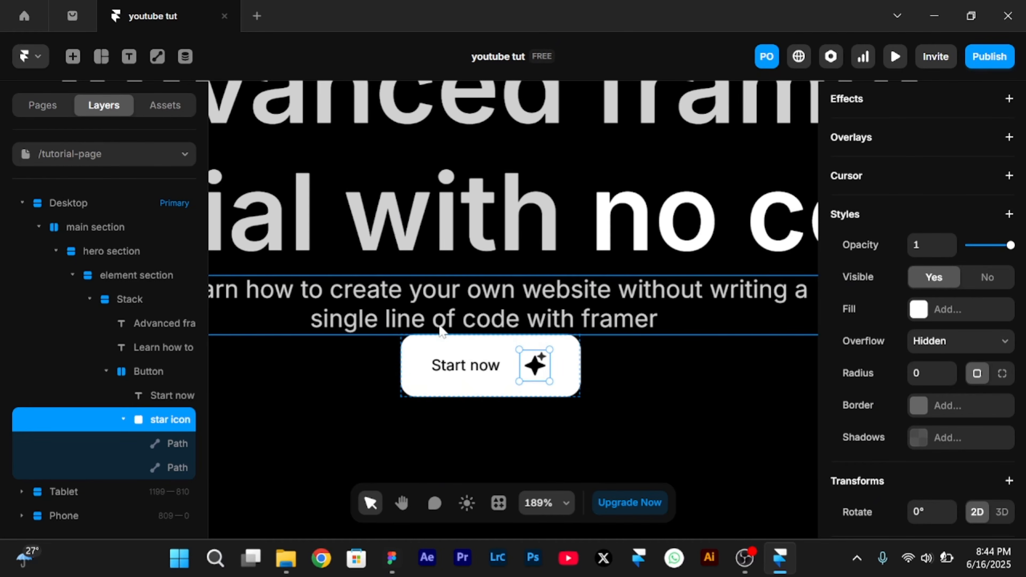
pyautogui.press('Left')
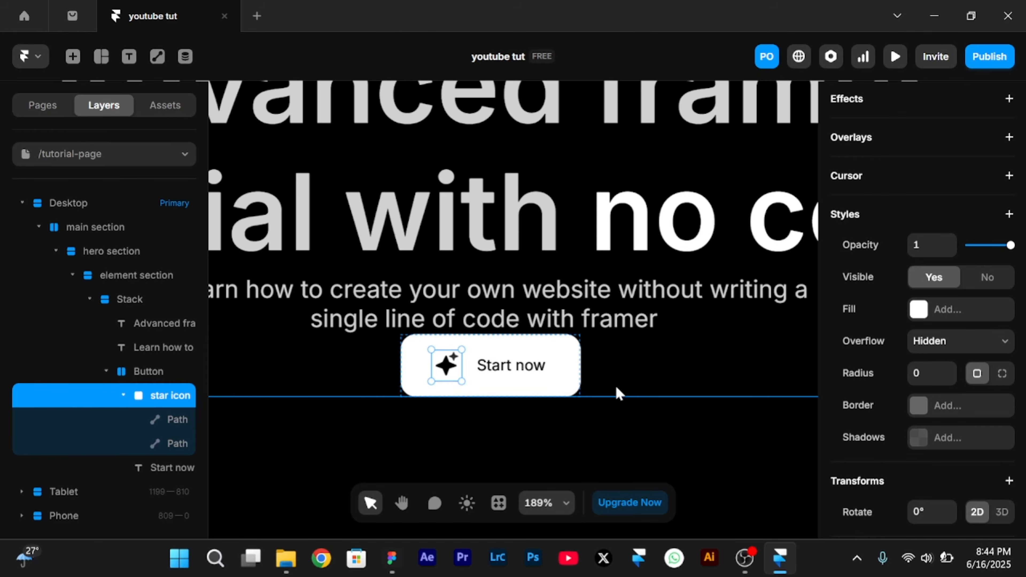
# Lighten the fill of the small star in the button's icon to a softer grey
pyautogui.click(561, 354)
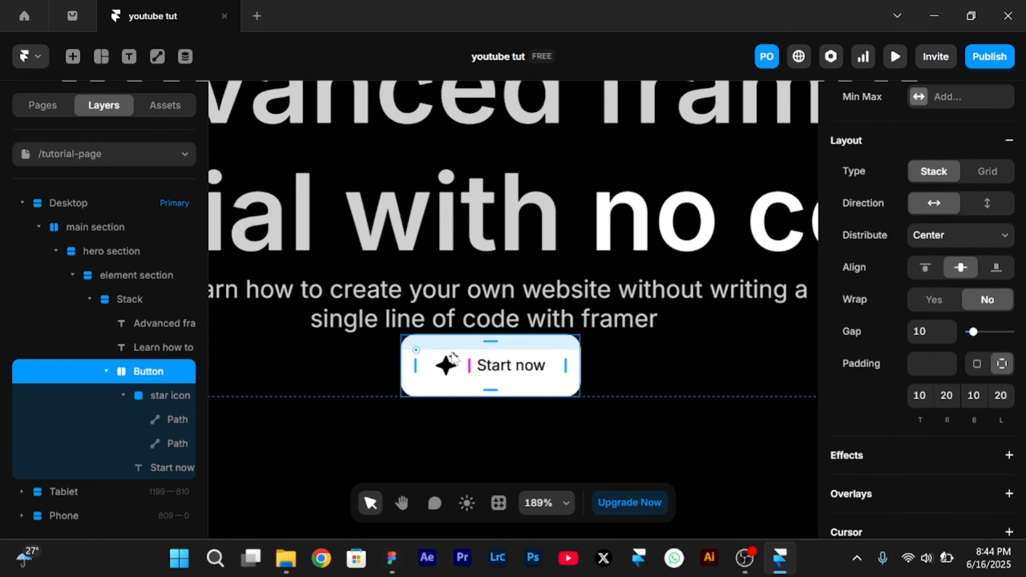
pyautogui.scroll(5, 453, 359)
pyautogui.scroll(3, 453, 359)
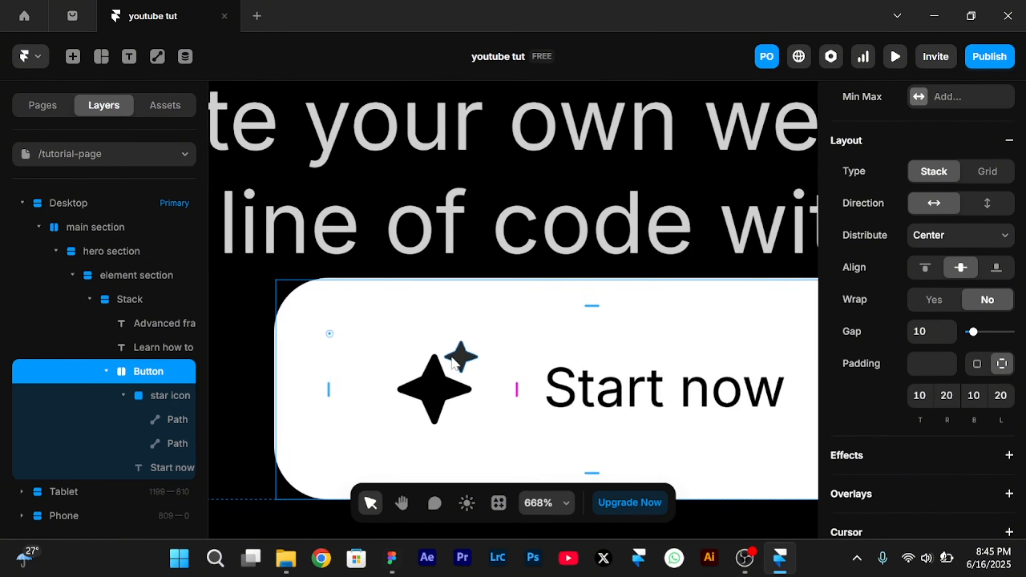
pyautogui.doubleClick(463, 361)
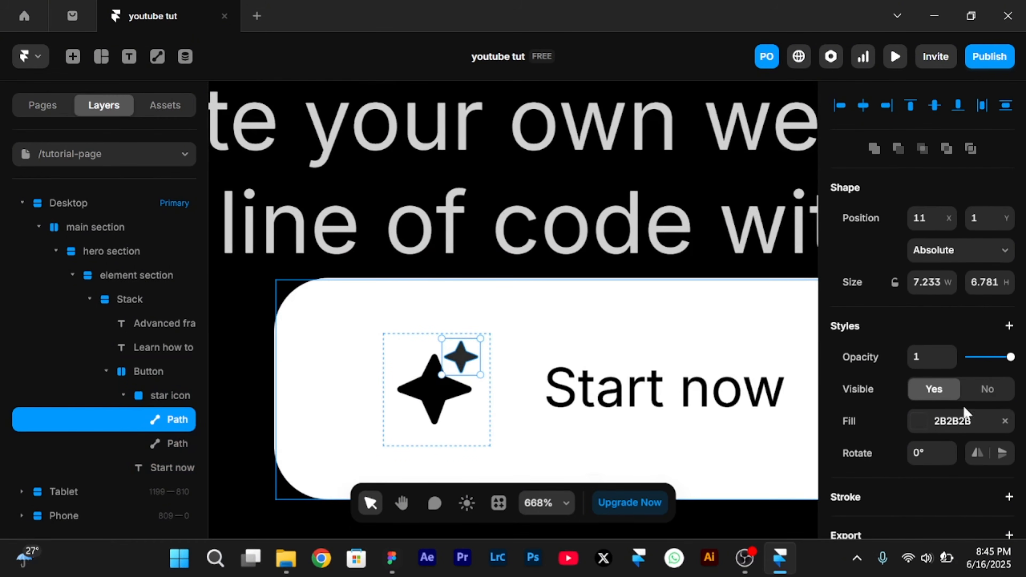
pyautogui.scroll(-1, 924, 438)
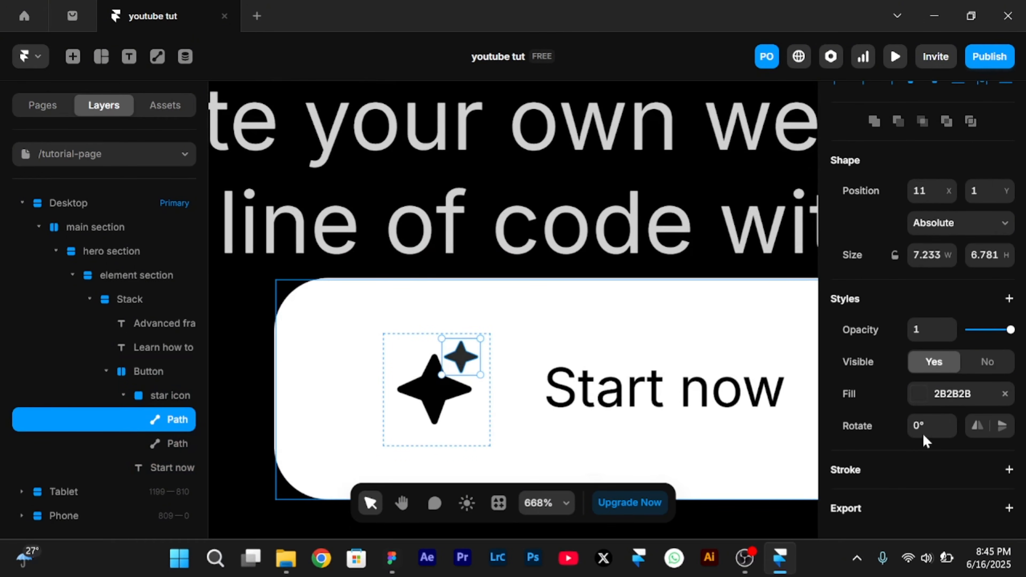
pyautogui.click(922, 394)
pyautogui.click(611, 355)
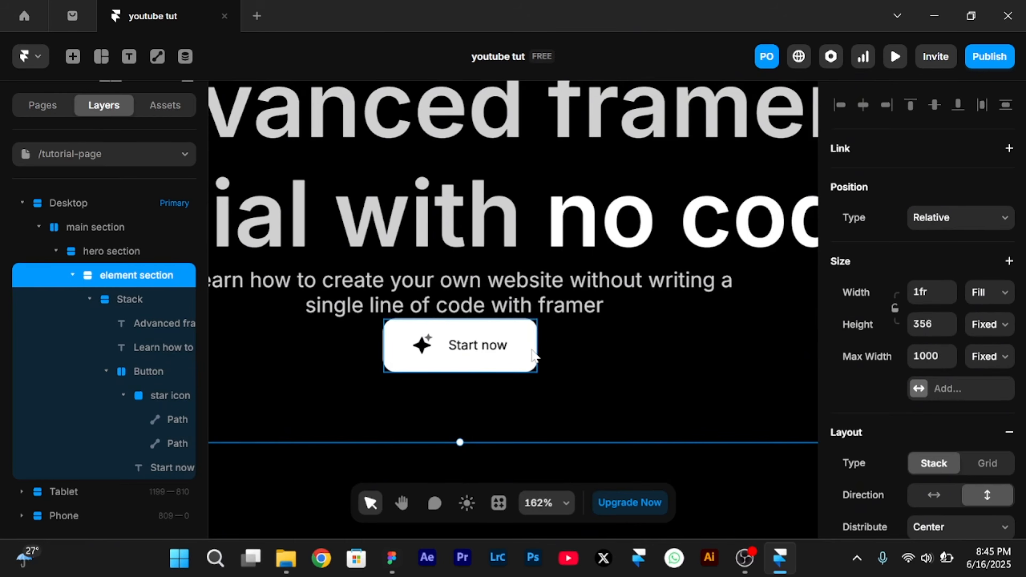
# Create a component from the Button stack and name it "Button hover"
pyautogui.click(532, 356)
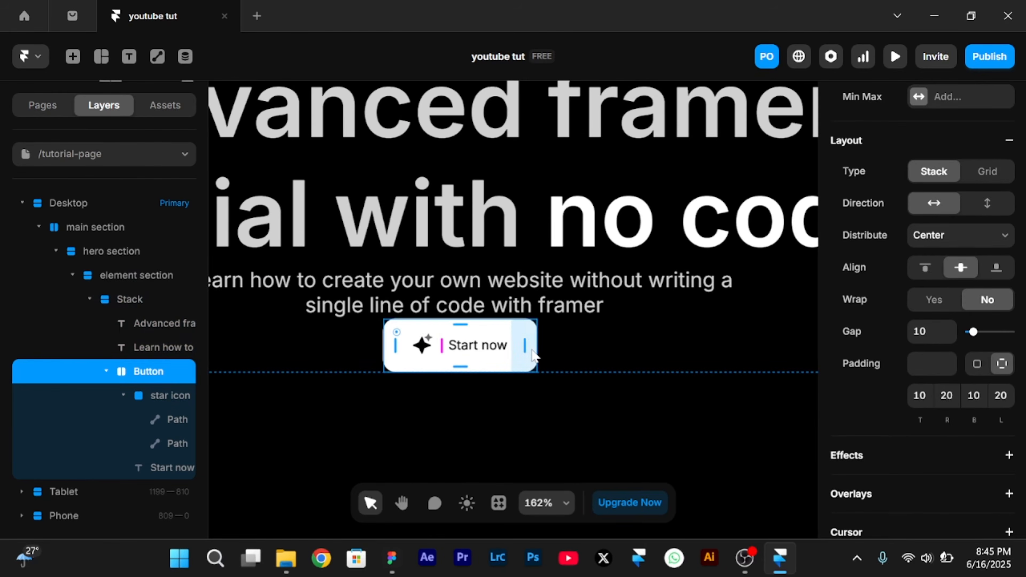
pyautogui.scroll(-5, 533, 356)
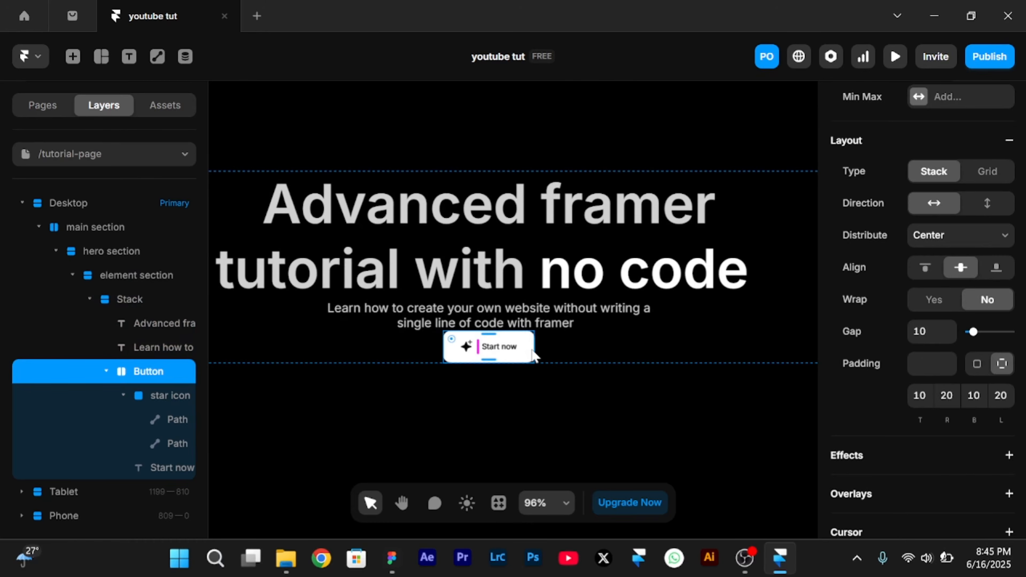
pyautogui.rightClick(533, 355)
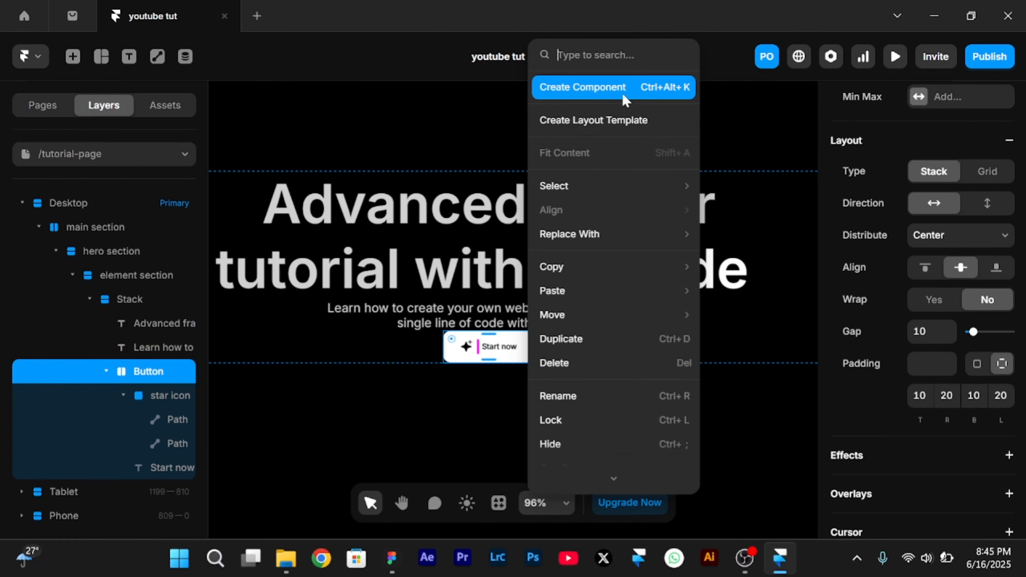
pyautogui.click(602, 83)
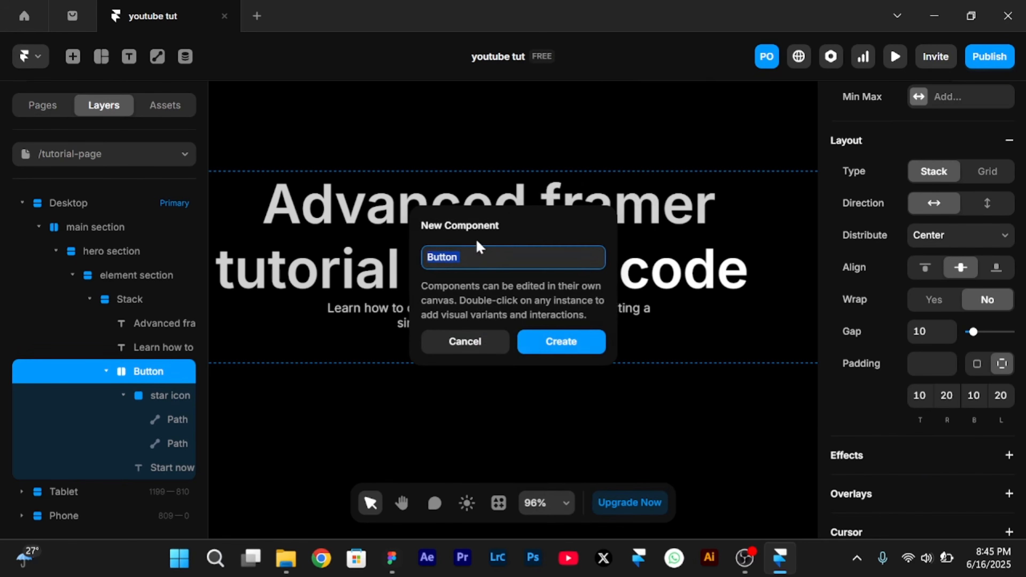
pyautogui.press('Right')
pyautogui.write('hover')
pyautogui.click(558, 344)
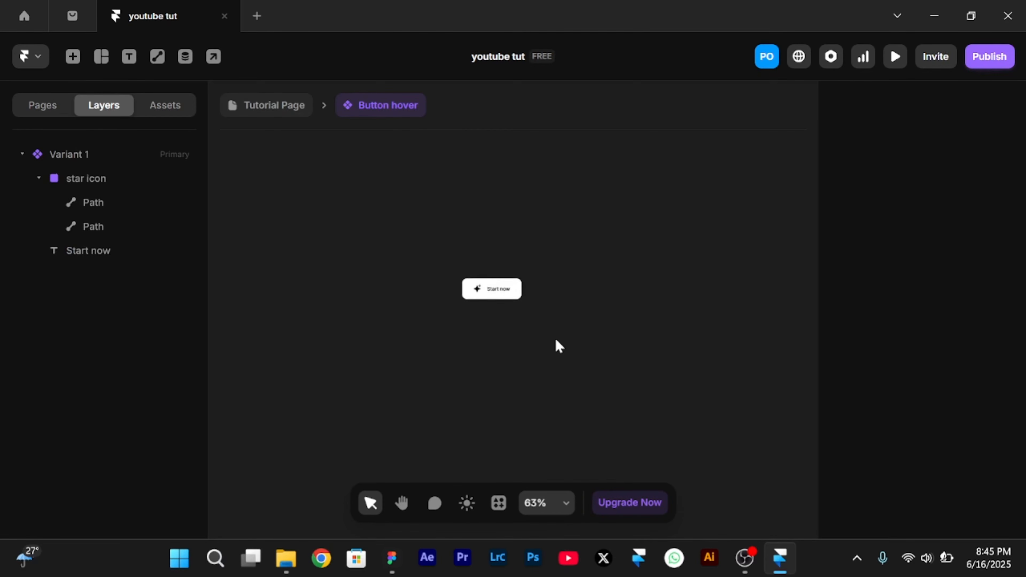
pyautogui.scroll(5, 556, 340)
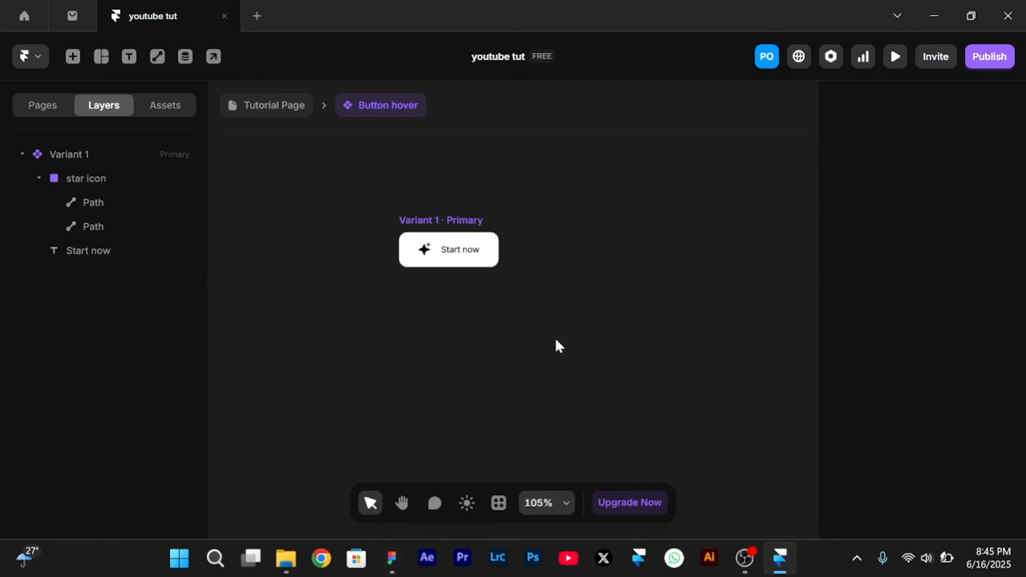
pyautogui.scroll(3, 557, 343)
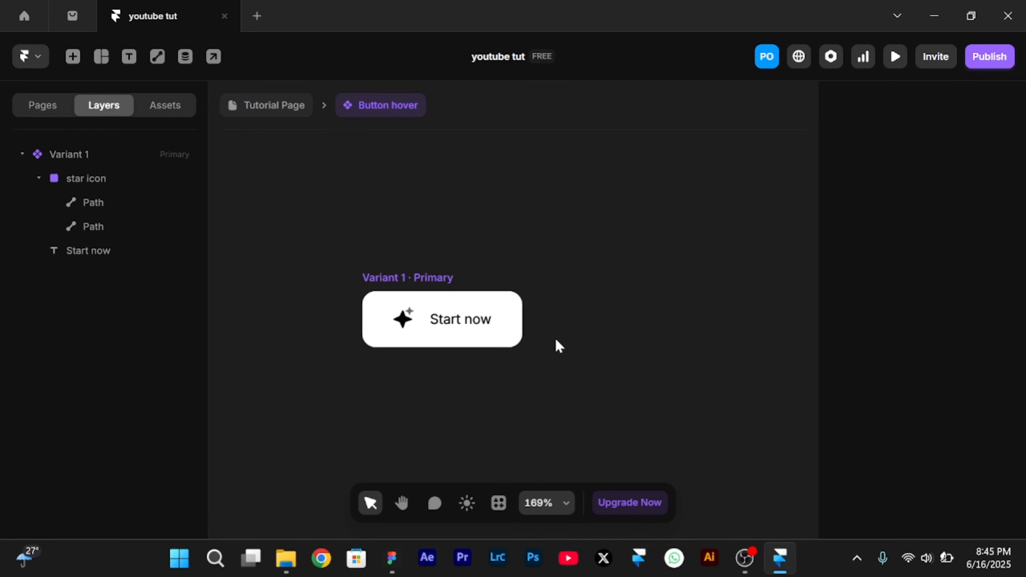
pyautogui.click(255, 114)
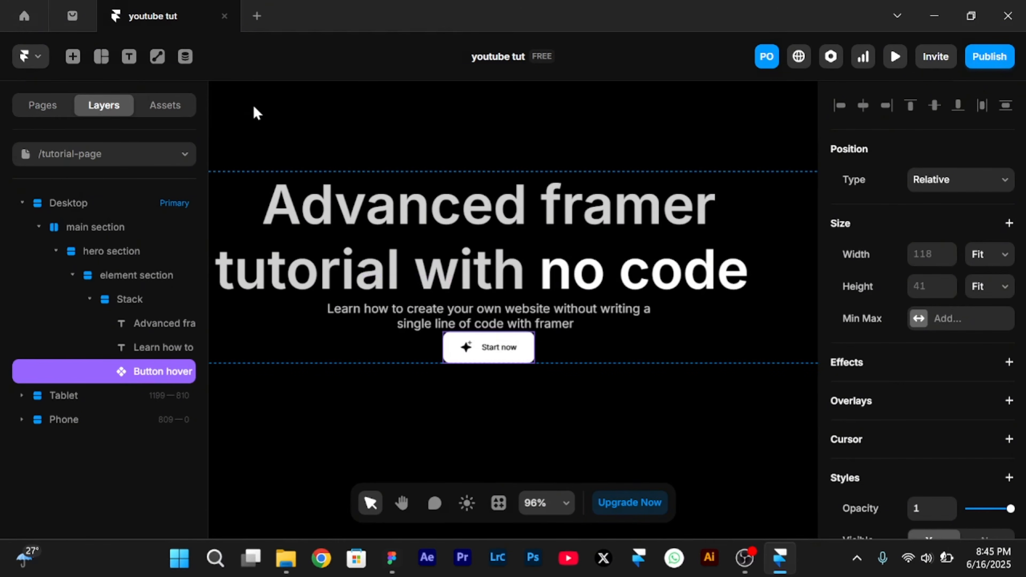
pyautogui.doubleClick(509, 350)
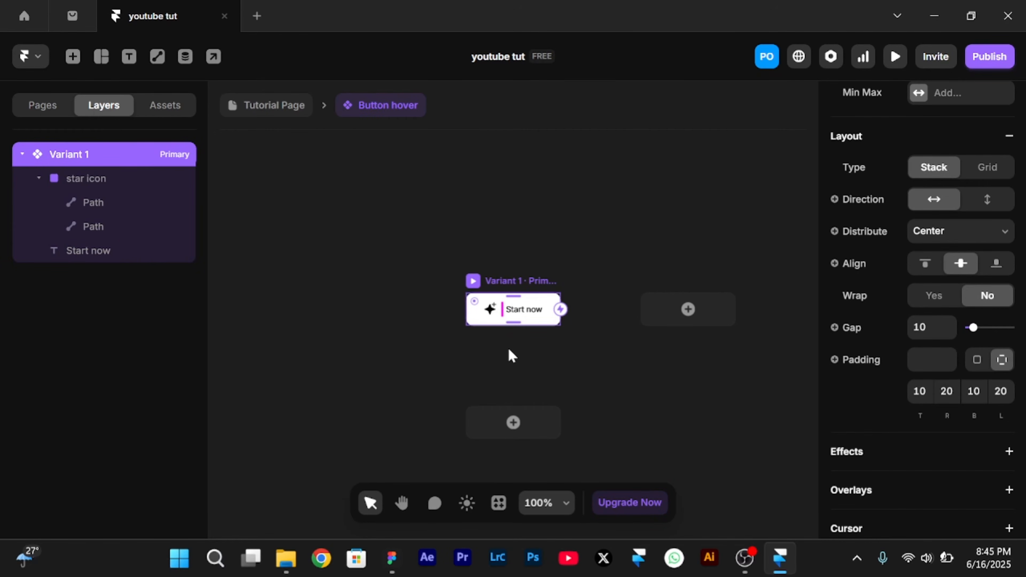
# Change the star icon's position type to Absolute in the button's primary variant
pyautogui.scroll(5, 508, 349)
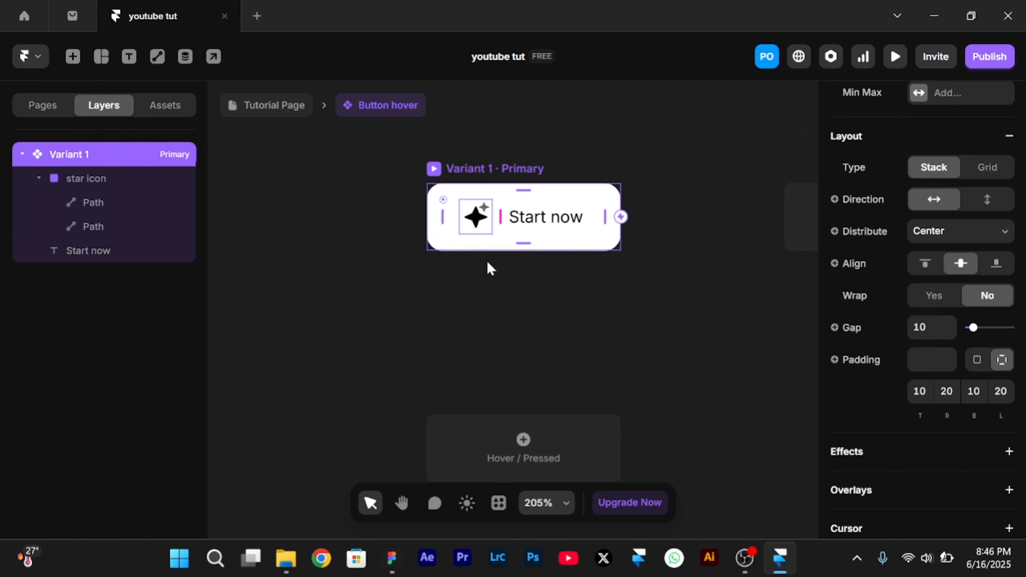
pyautogui.click(486, 233)
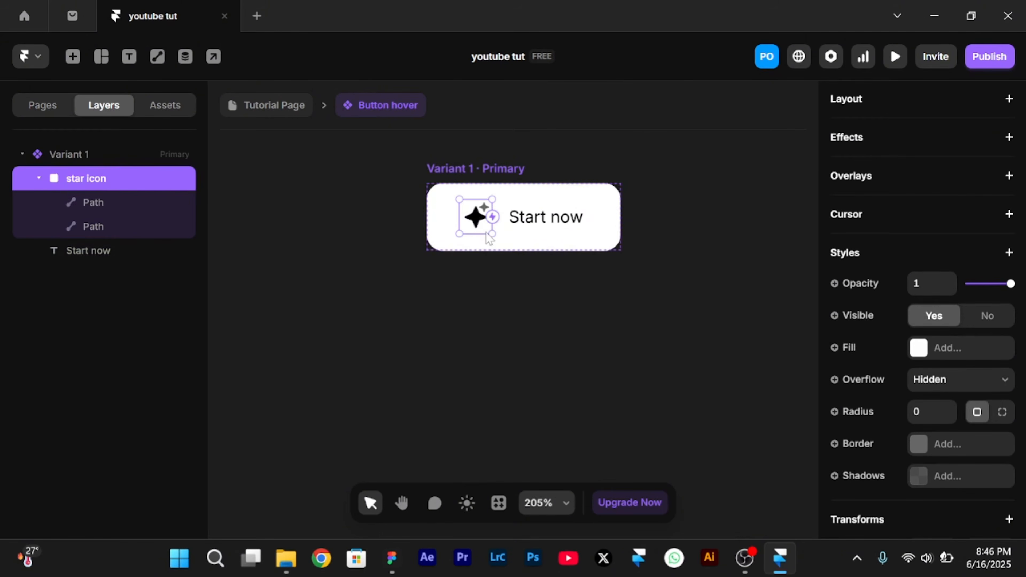
pyautogui.scroll(5, 951, 188)
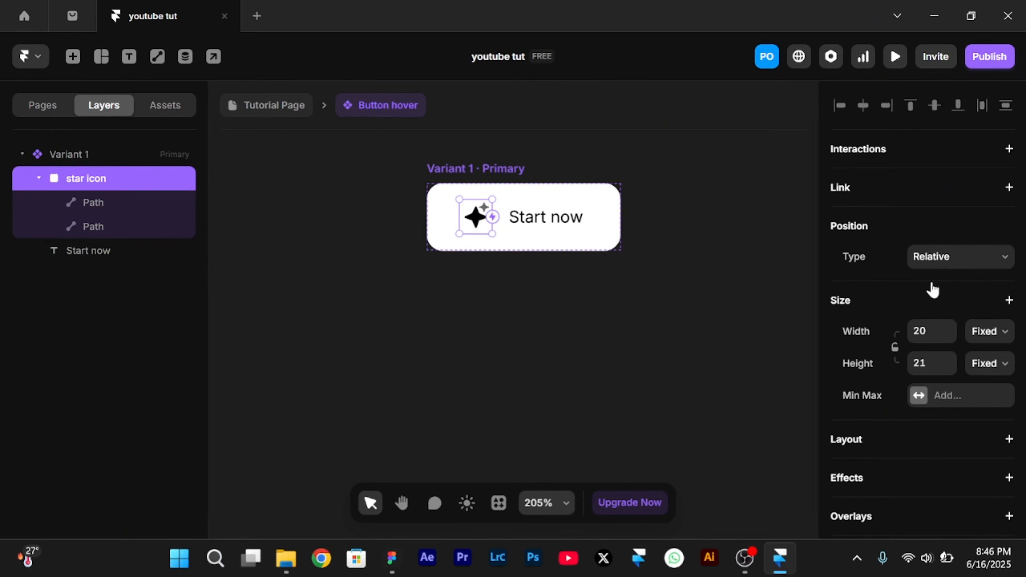
pyautogui.click(935, 262)
pyautogui.click(936, 283)
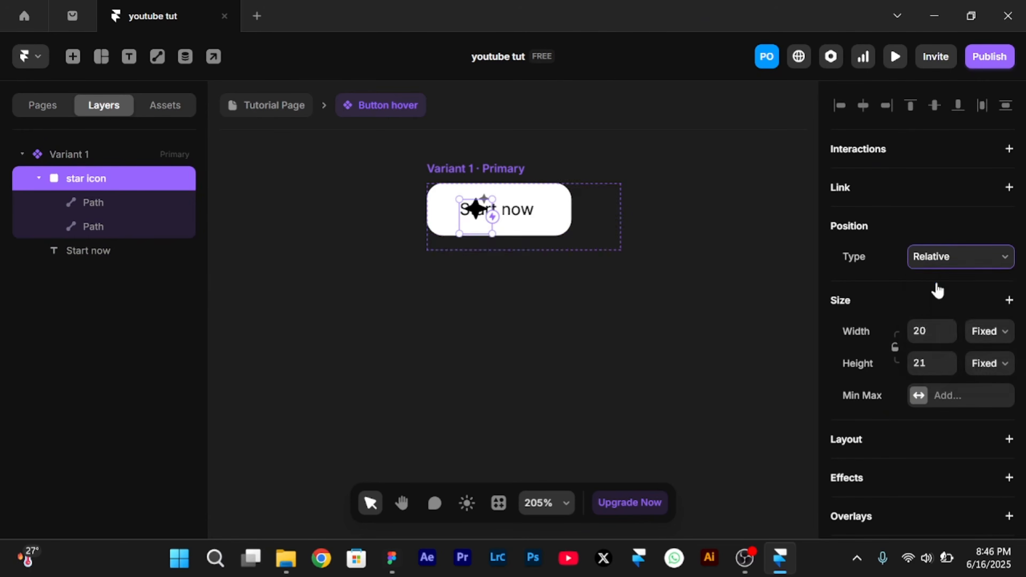
pyautogui.scroll(3, 448, 197)
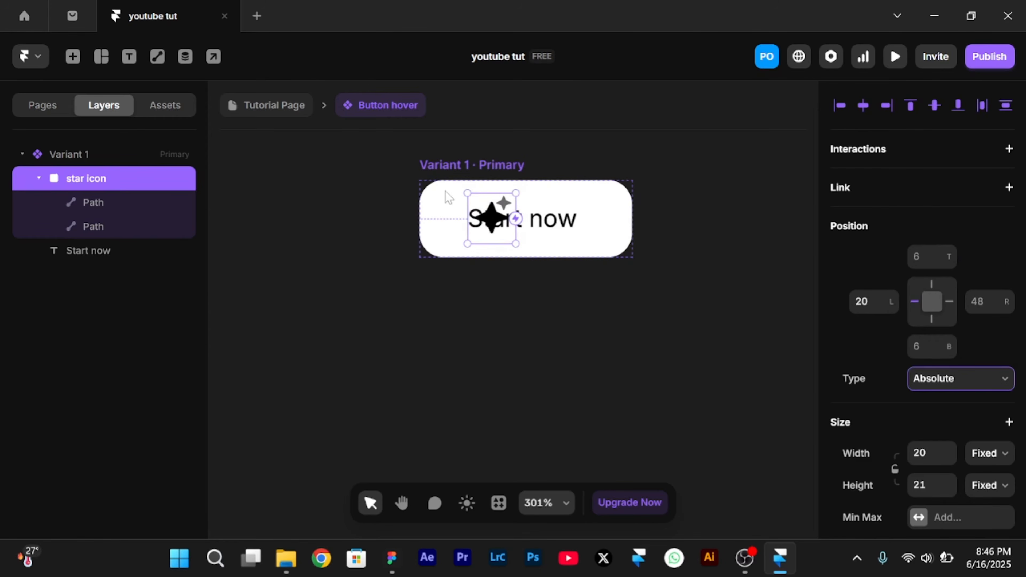
pyautogui.click(501, 227)
pyautogui.moveTo(499, 225); pyautogui.dragTo(487, 224)
pyautogui.hotkey('ctrl', 'z')
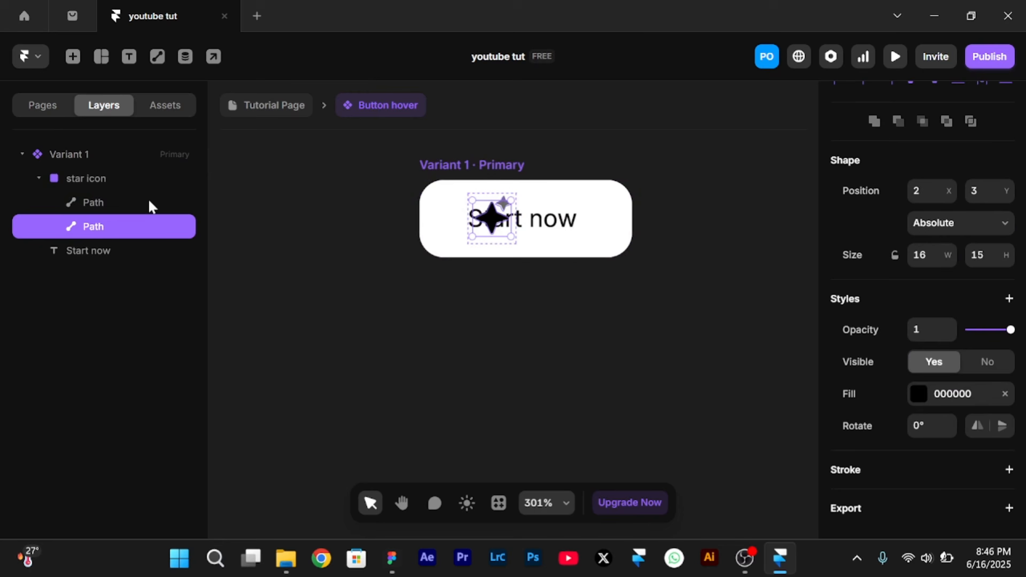
# Nudge the primary variant's star icon frame to the button's left edge, with a left offset of 0
pyautogui.click(111, 172)
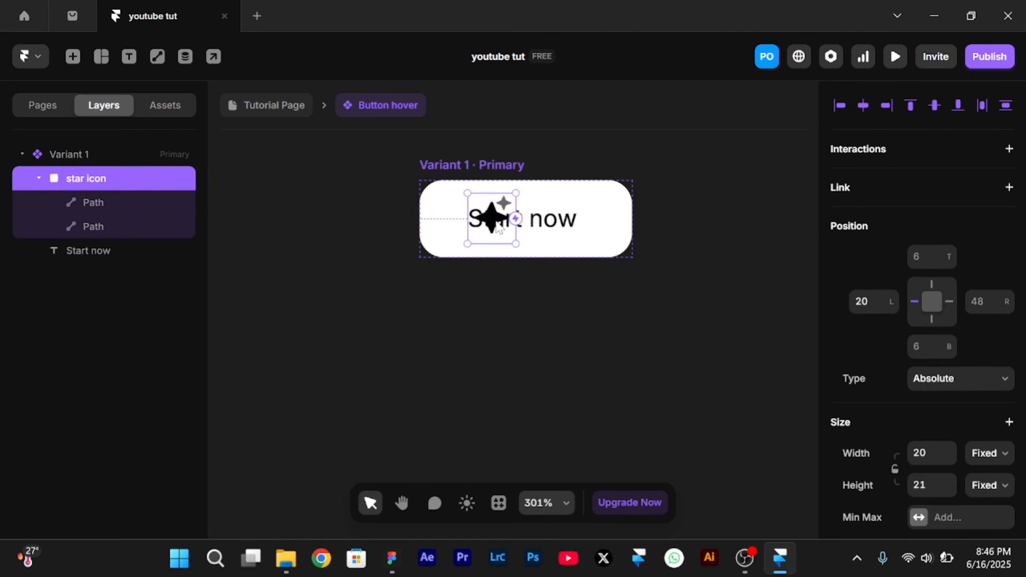
pyautogui.press('Left')
pyautogui.press('Left')
pyautogui.press('Left')
pyautogui.press('Left')
pyautogui.press('Left')
pyautogui.press('Left')
pyautogui.press('Left')
pyautogui.press('Left')
pyautogui.press('Left')
pyautogui.press('Left')
pyautogui.press('Left')
pyautogui.press('Left')
pyautogui.press('Left')
pyautogui.press('Left')
pyautogui.press('Left')
pyautogui.press('Left')
pyautogui.press('Left')
pyautogui.press('Left')
pyautogui.press('Left')
pyautogui.press('Left')
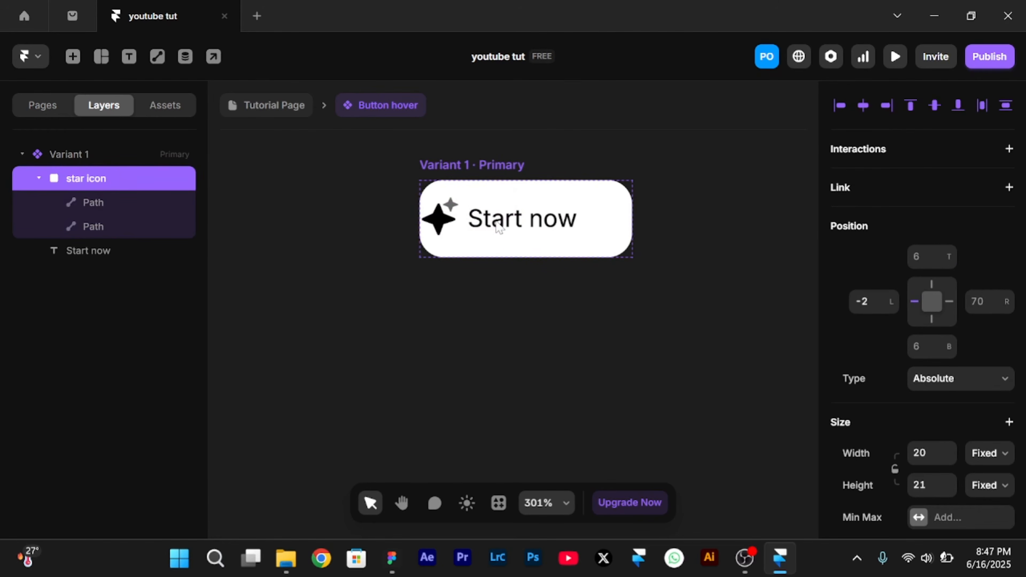
pyautogui.press('Right')
pyautogui.press('Right')
# Hide the star icon in the primary variant by setting its opacity to 0
pyautogui.scroll(-1, 948, 322)
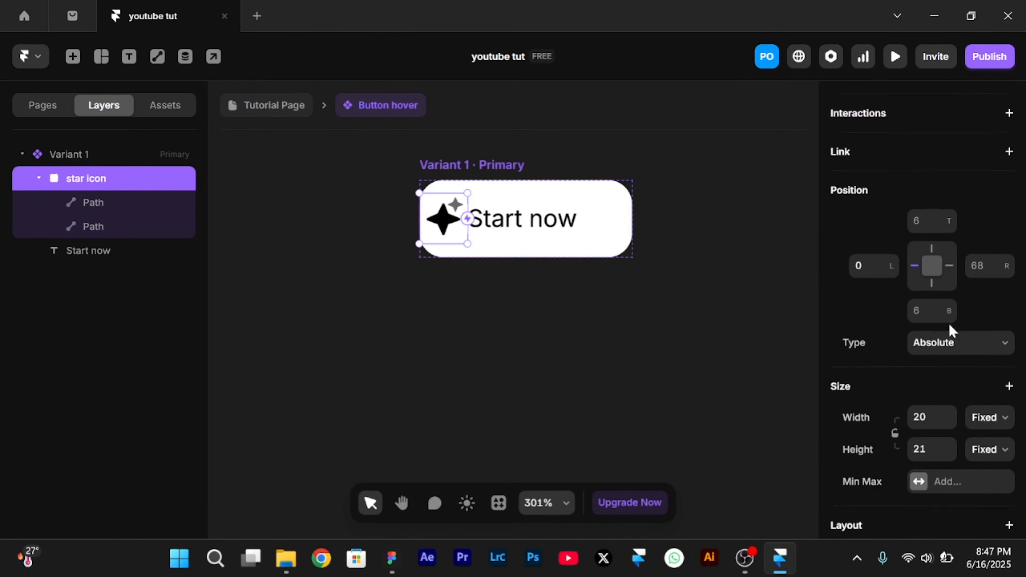
pyautogui.scroll(-10, 948, 322)
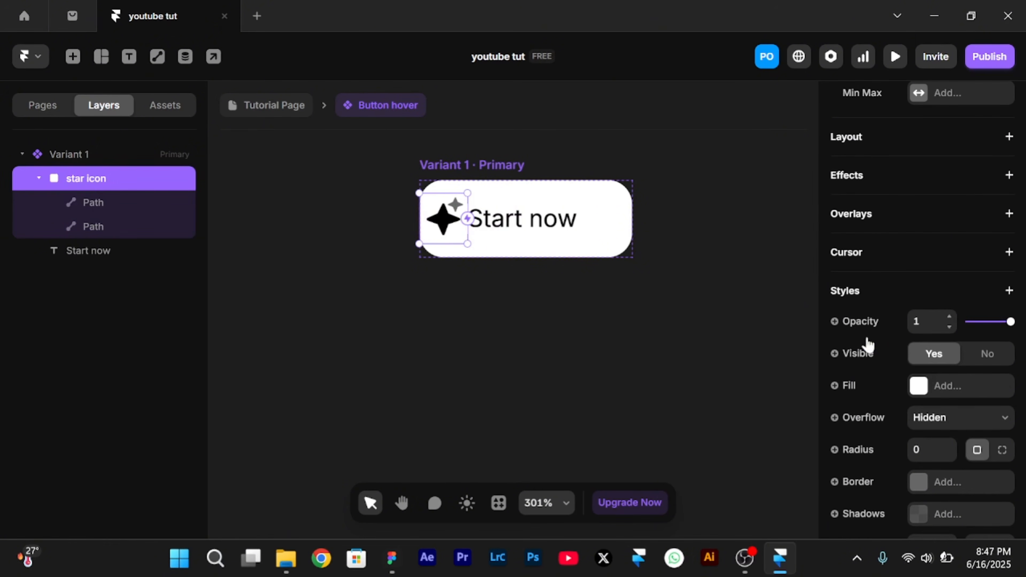
pyautogui.moveTo(1008, 324); pyautogui.dragTo(943, 340)
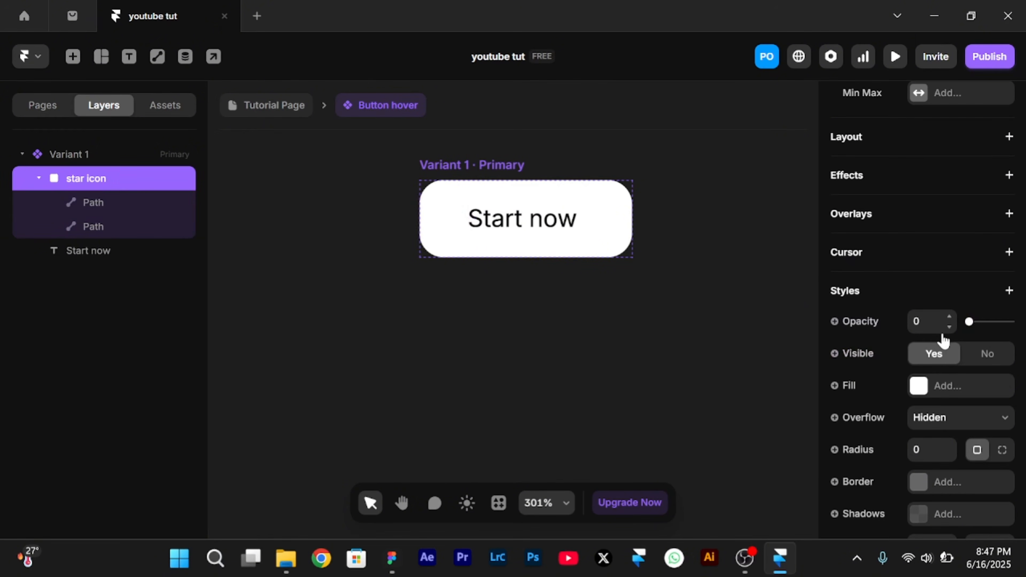
pyautogui.click(407, 197)
# Add a Hover state to the button's primary variant
pyautogui.scroll(-2, 461, 197)
pyautogui.scroll(-4, 462, 270)
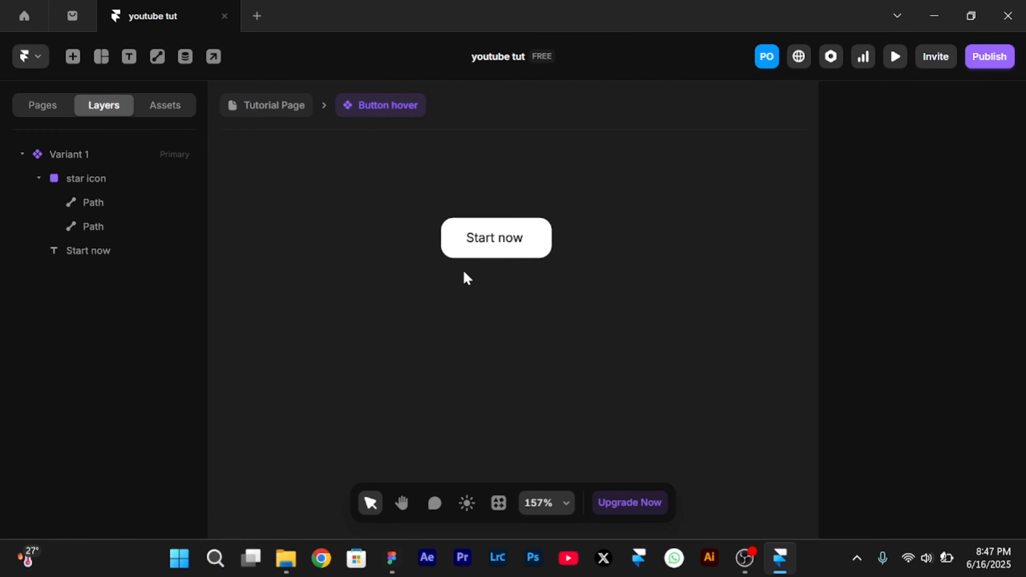
pyautogui.scroll(-3, 463, 271)
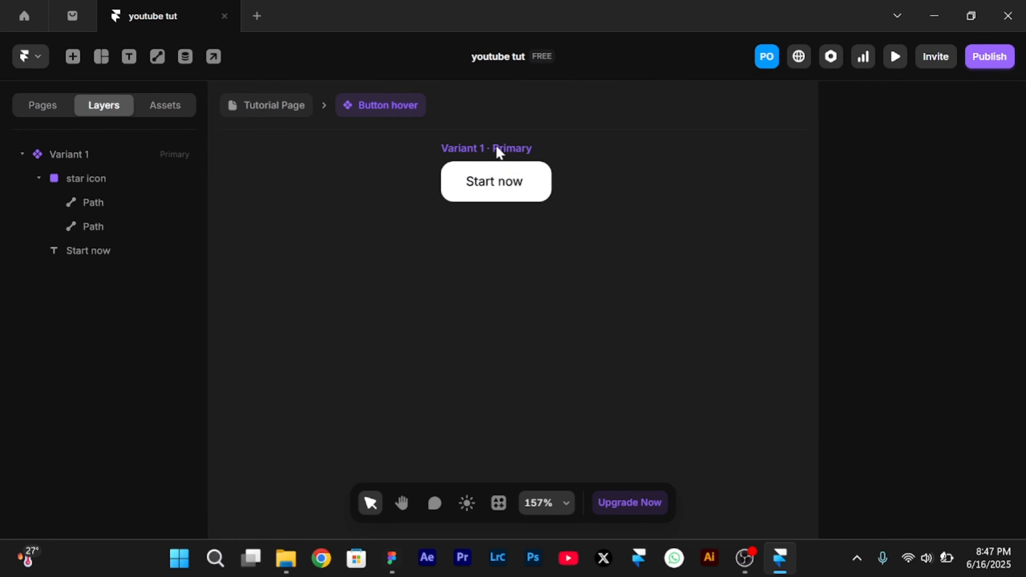
pyautogui.click(496, 148)
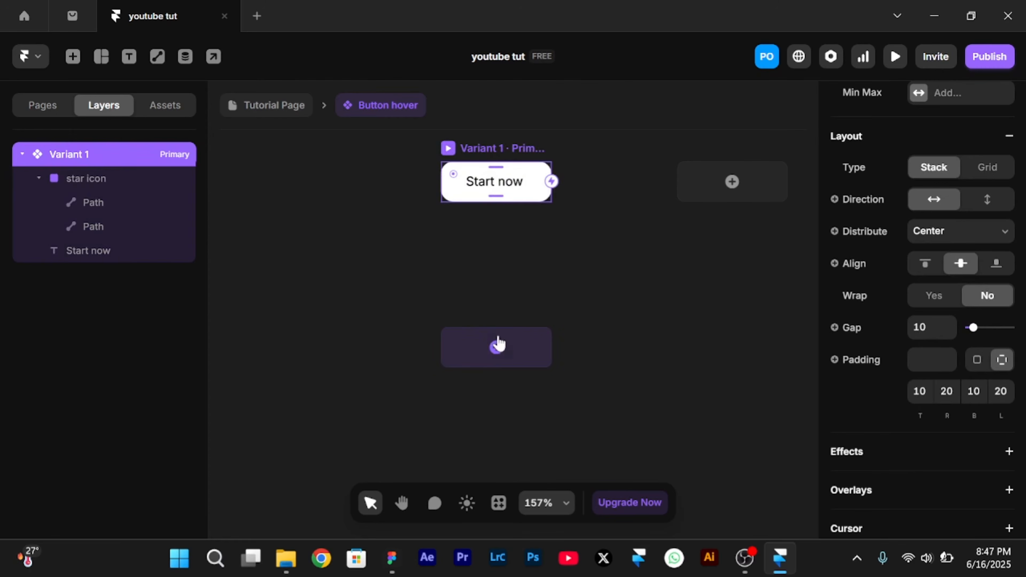
pyautogui.click(496, 348)
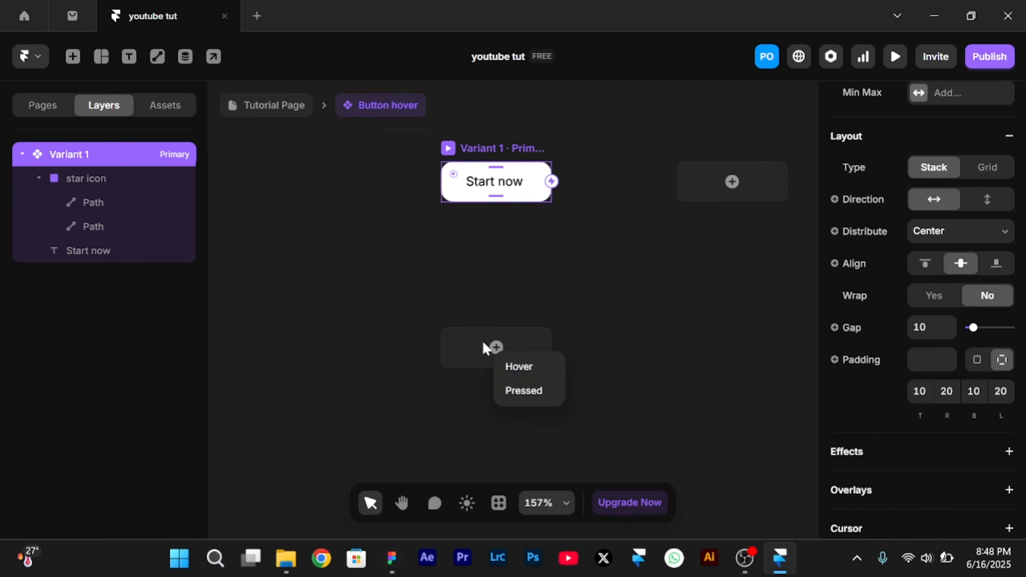
pyautogui.click(529, 364)
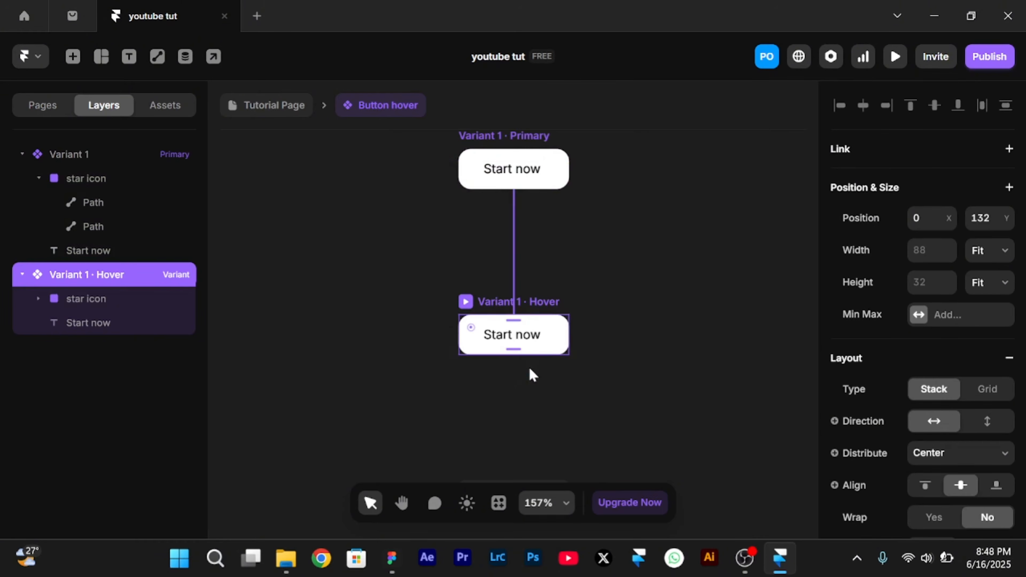
# Change the star icon's position type to Relative in the Hover variant
pyautogui.click(528, 367)
pyautogui.scroll(5, 528, 366)
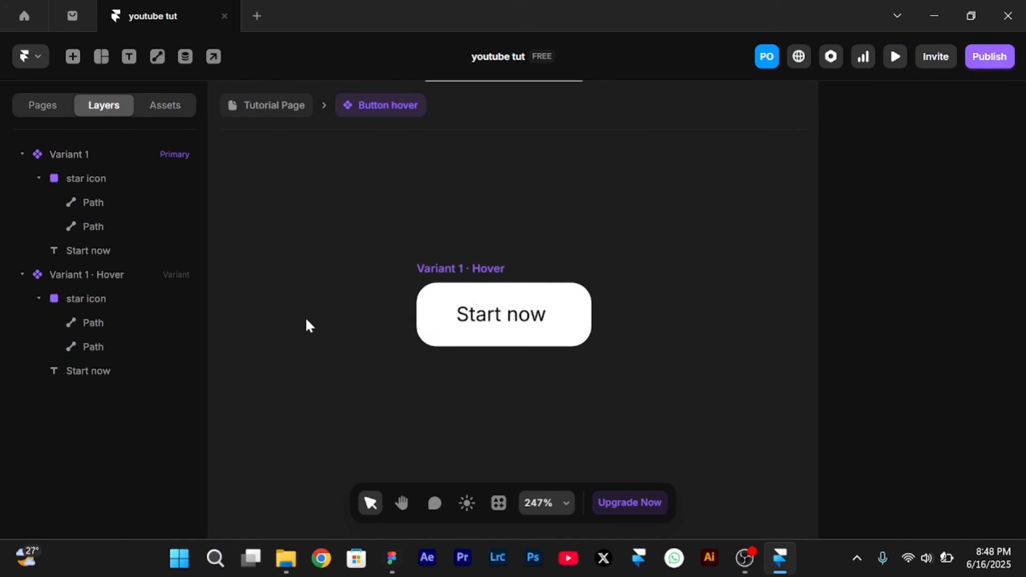
pyautogui.click(100, 305)
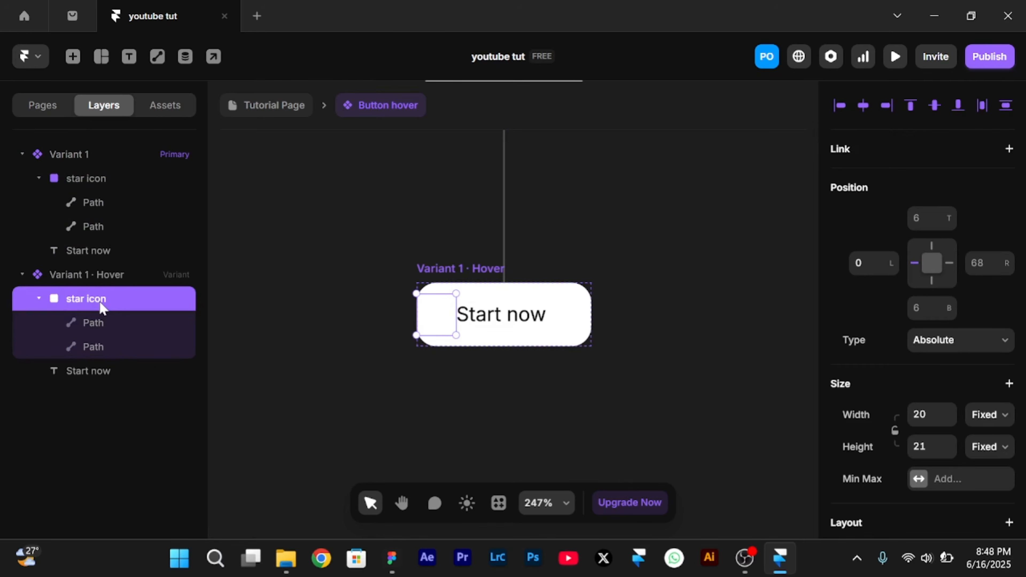
pyautogui.click(996, 352)
pyautogui.click(969, 383)
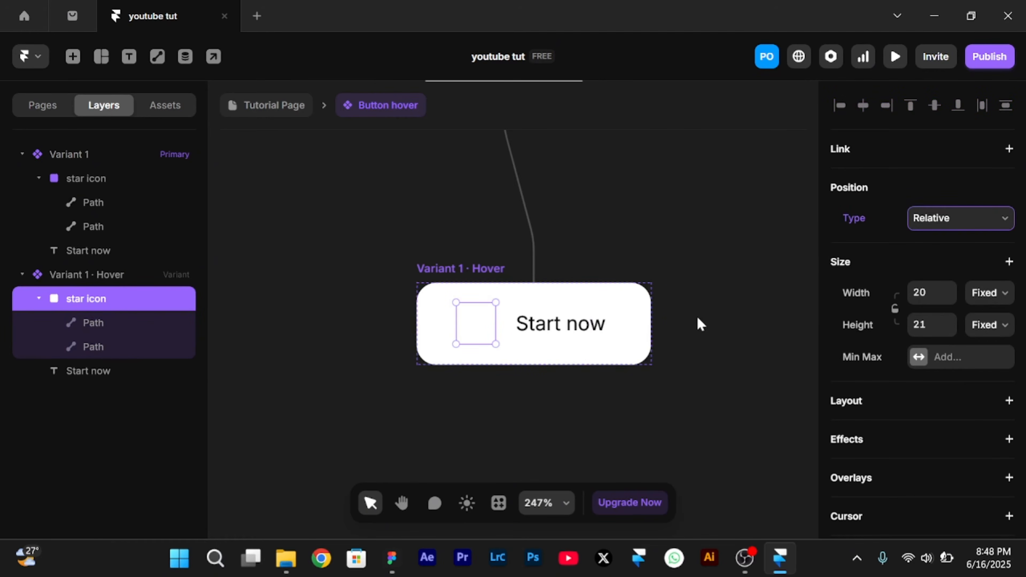
# Set the Hover variant's star icon opacity to 1
pyautogui.scroll(-6, 1022, 384)
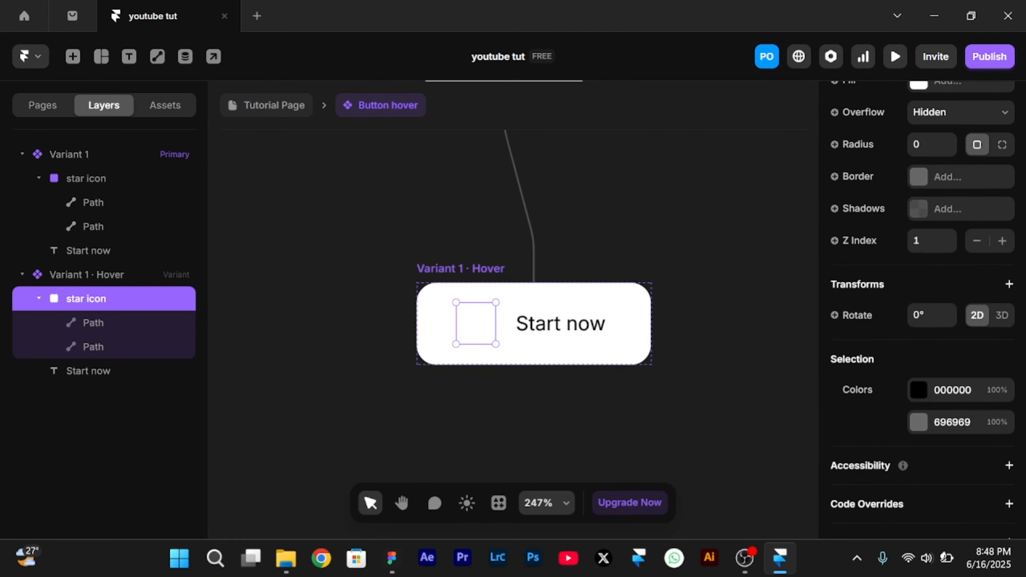
pyautogui.scroll(4, 1021, 385)
pyautogui.click(929, 179)
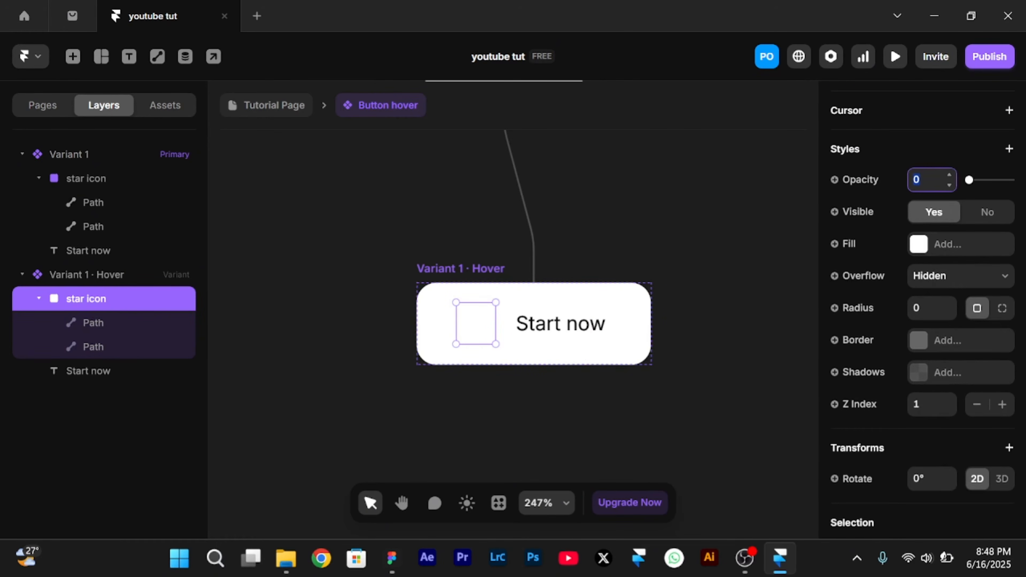
pyautogui.write('1')
pyautogui.scroll(-3, 643, 264)
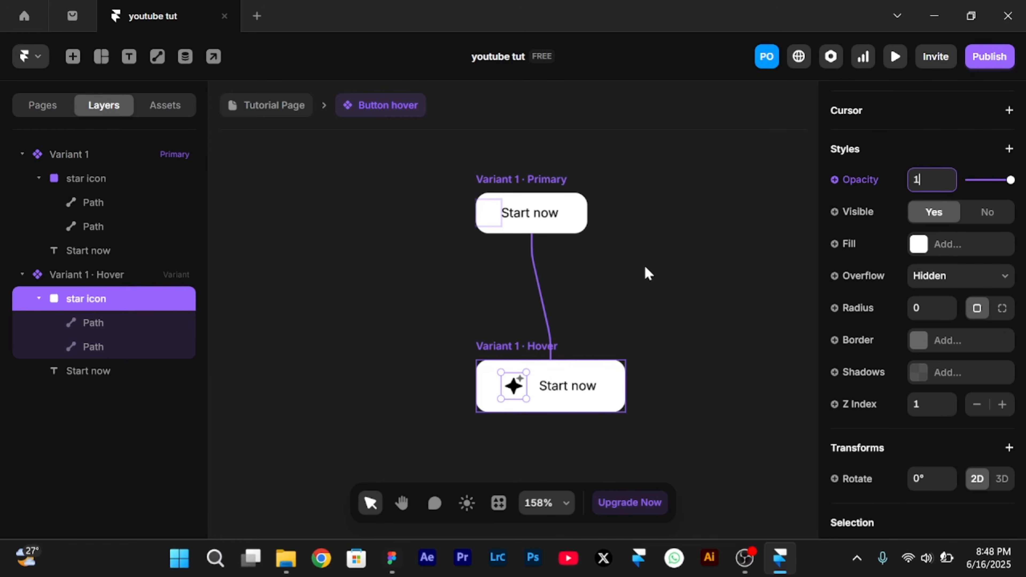
# Preview the button component, test its hover effect, and return to the editor
pyautogui.hotkey('ctrl', 'p')
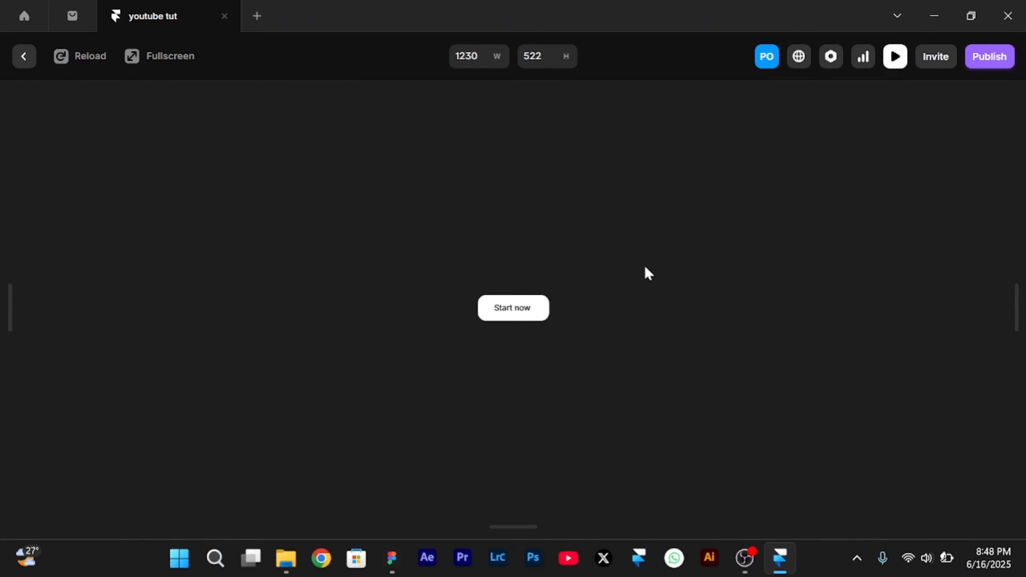
pyautogui.moveTo(513, 315)
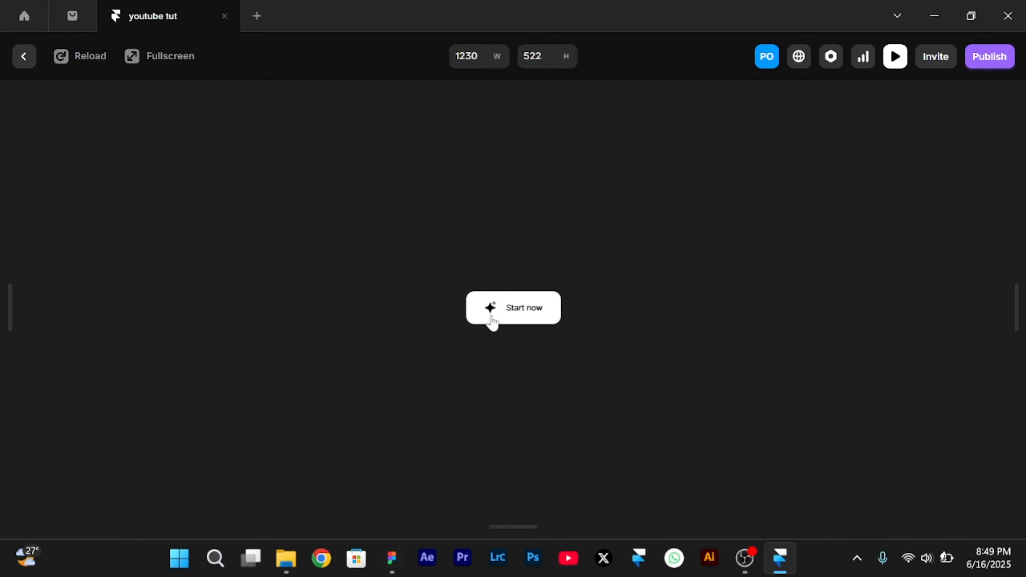
pyautogui.click(24, 56)
# Rotate the hidden star icon in the primary variant to -20°
pyautogui.click(89, 180)
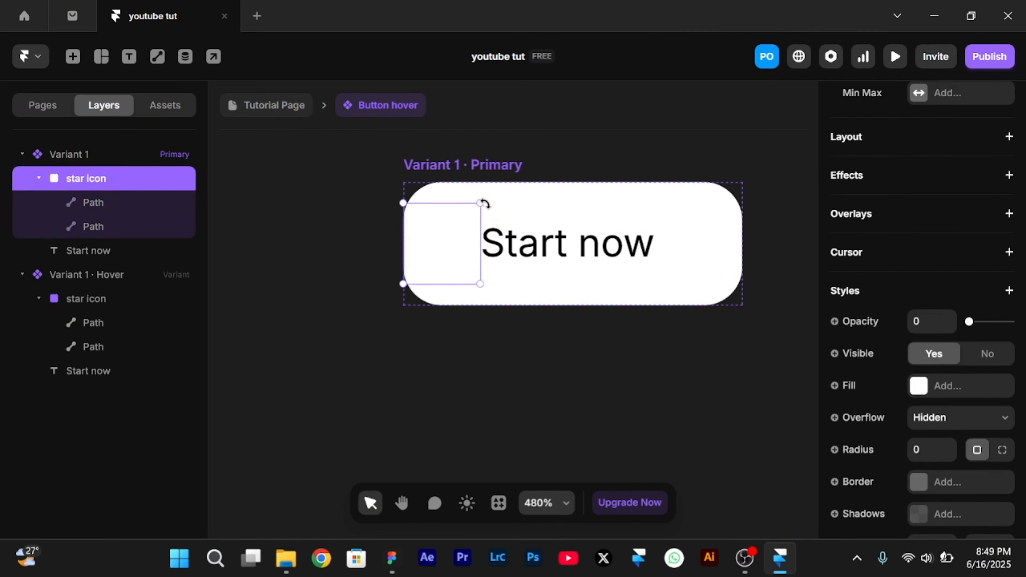
pyautogui.moveTo(486, 198); pyautogui.dragTo(468, 185)
pyautogui.scroll(-10, 487, 222)
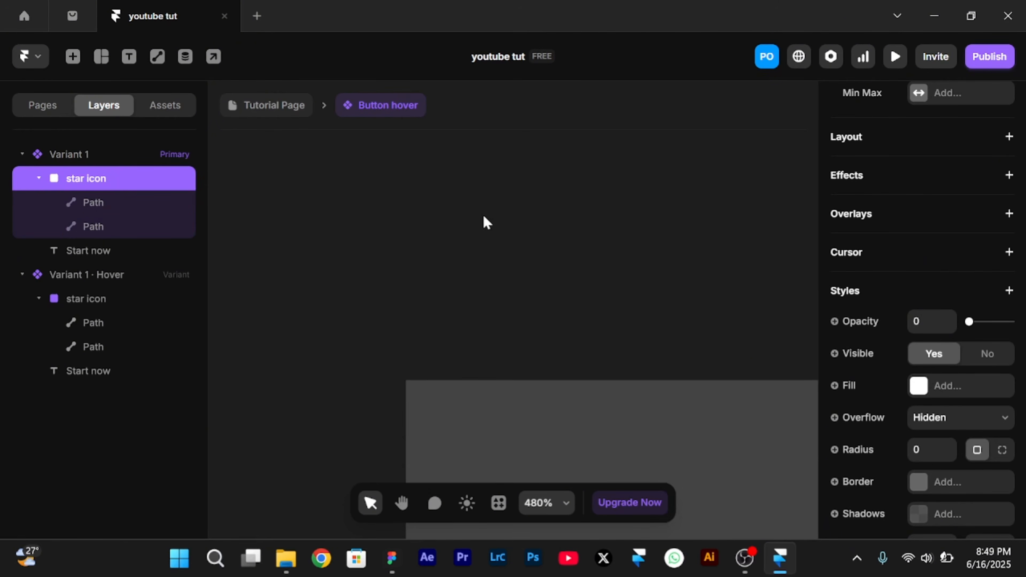
pyautogui.scroll(-3, 487, 222)
pyautogui.scroll(3, 485, 221)
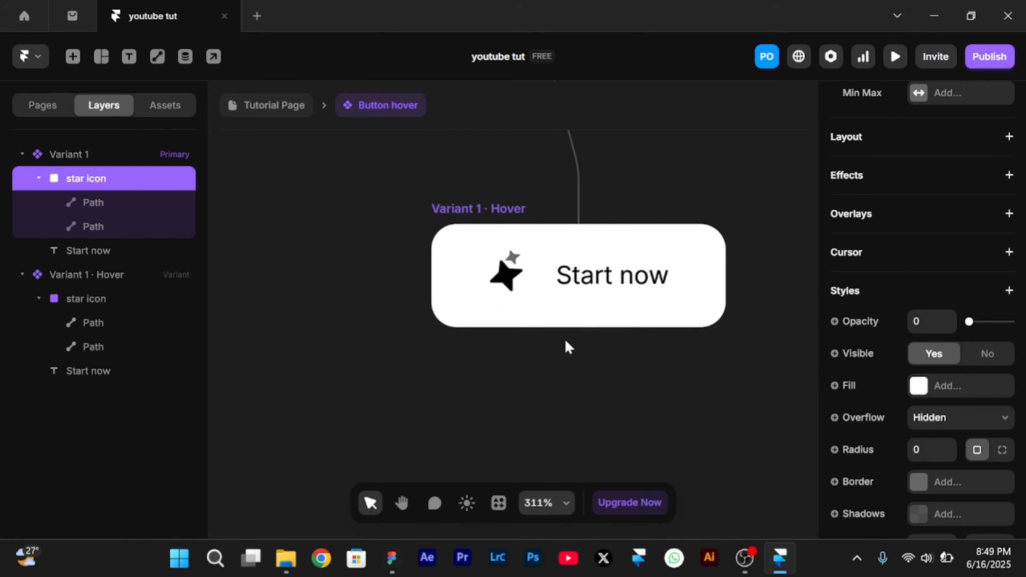
# Rotate the star icon in the Hover variant back upright to 0°
pyautogui.click(519, 291)
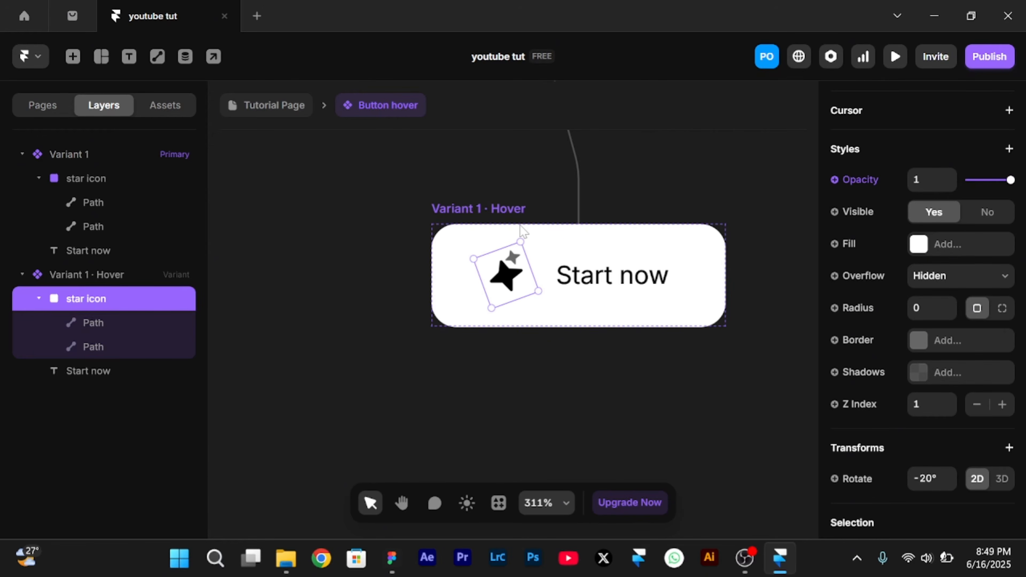
pyautogui.scroll(1, 516, 268)
pyautogui.hscroll(2, 518, 273)
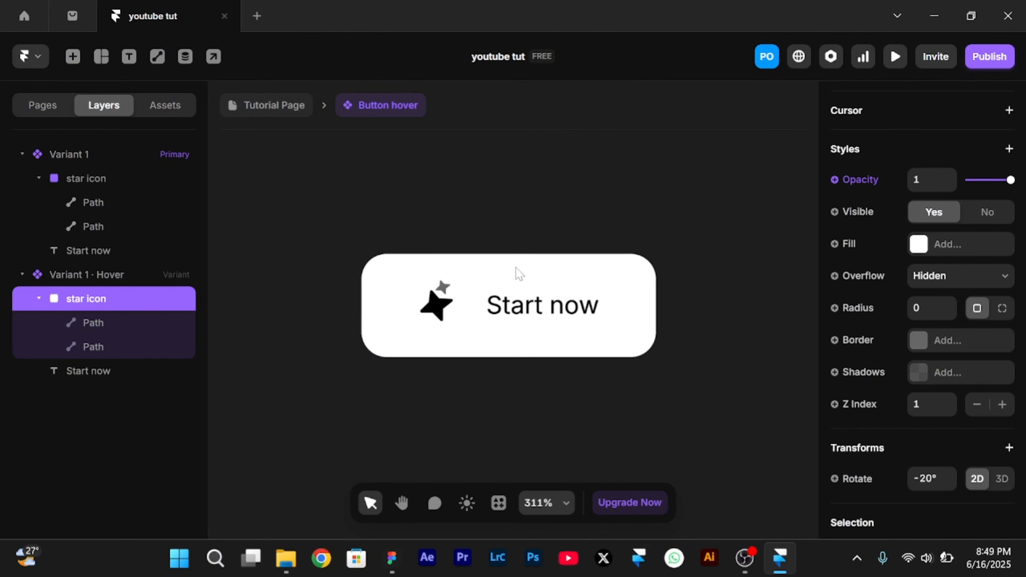
pyautogui.scroll(2, 519, 273)
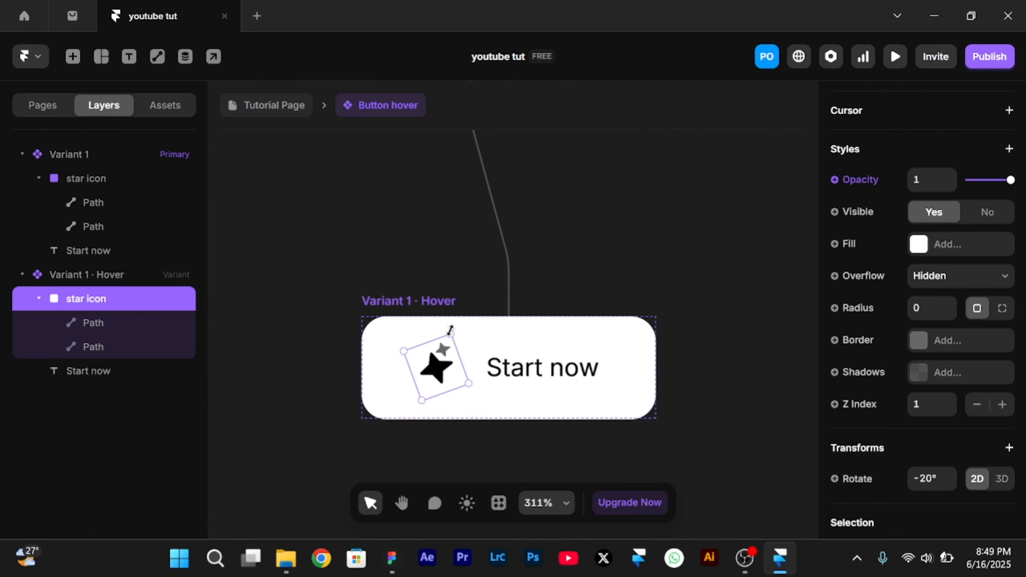
pyautogui.moveTo(454, 326); pyautogui.dragTo(464, 343)
pyautogui.scroll(-3, 464, 343)
pyautogui.scroll(1, 465, 344)
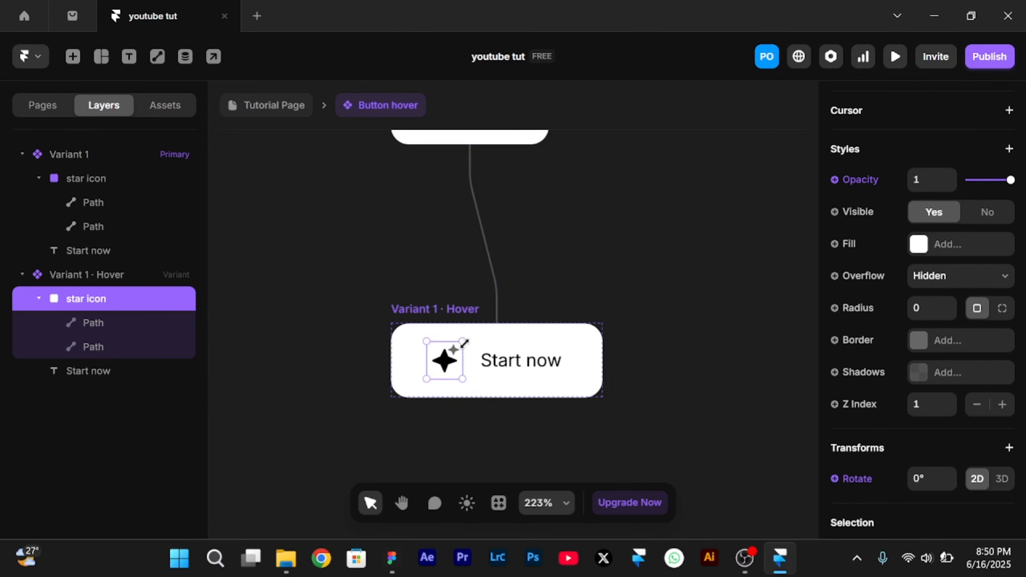
# Preview the button's hover effect, first in the Button hover component and again on the full tutorial page
pyautogui.hotkey('ctrl', 'p')
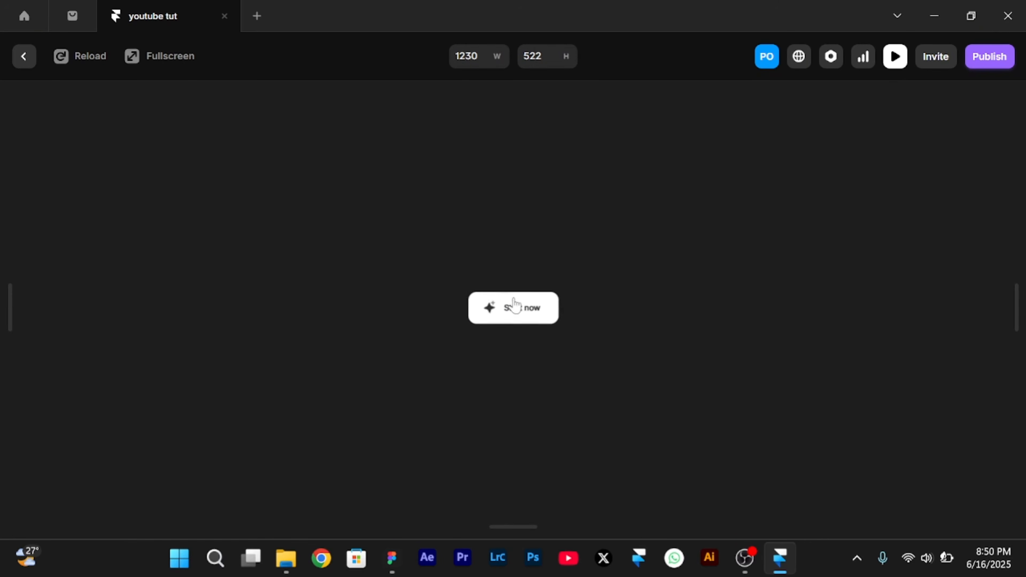
pyautogui.click(23, 56)
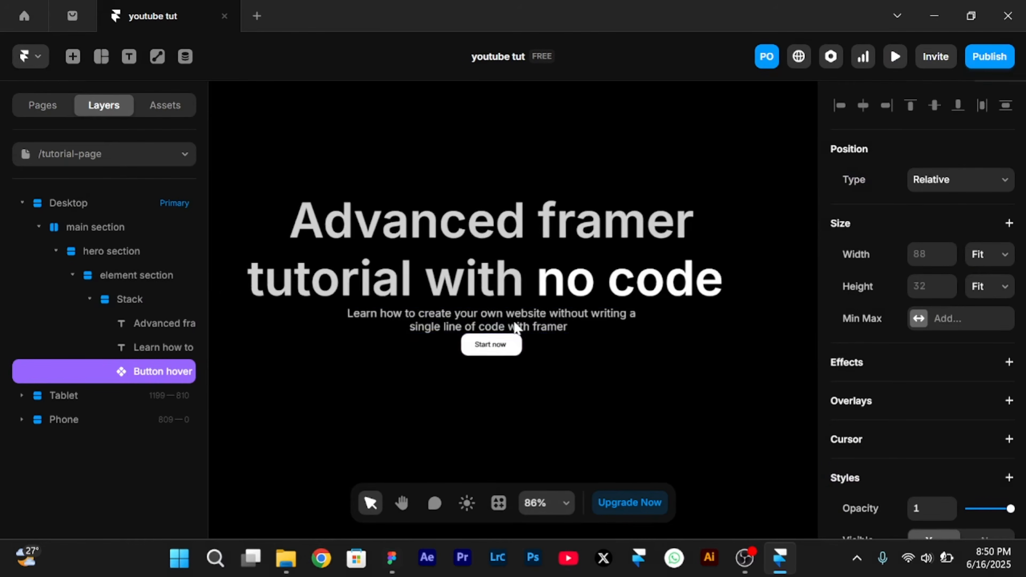
pyautogui.scroll(-5, 515, 325)
pyautogui.hotkey('ctrl', 'p')
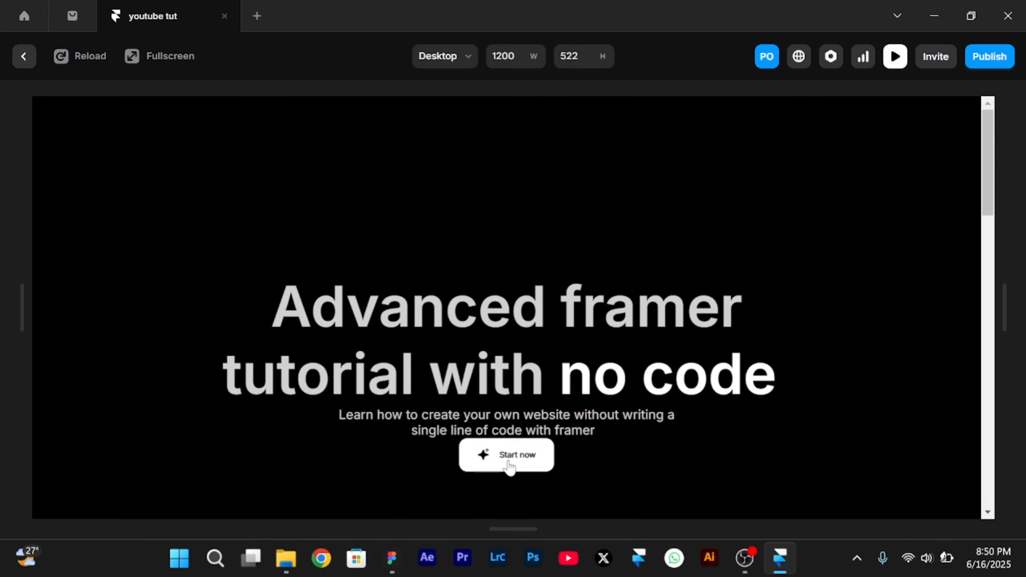
pyautogui.click(24, 60)
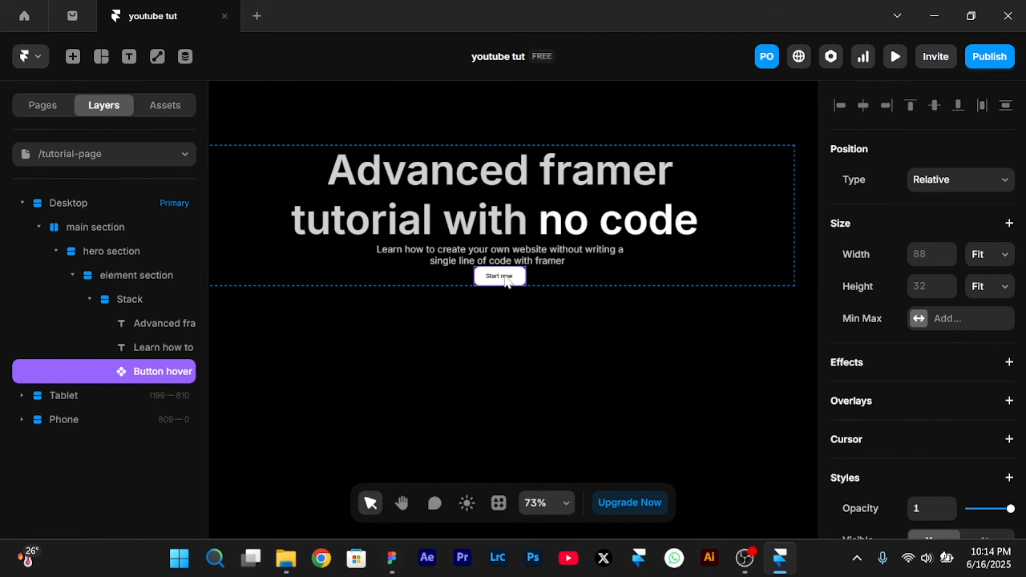
# Duplicate the Start now button below the hero subtitle
pyautogui.hotkey('ctrl', 'd')
pyautogui.scroll(5, 507, 281)
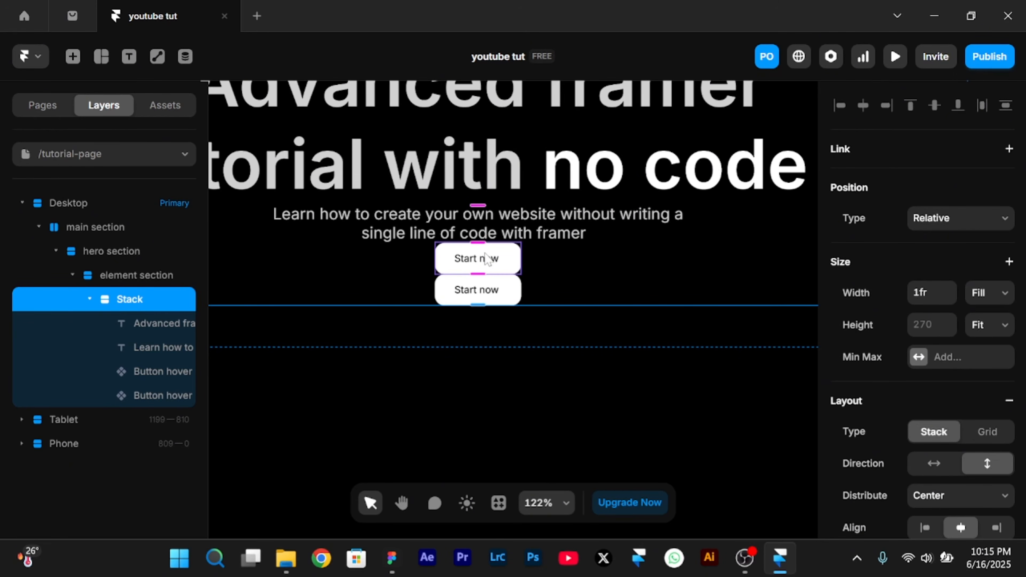
pyautogui.scroll(-5, 486, 258)
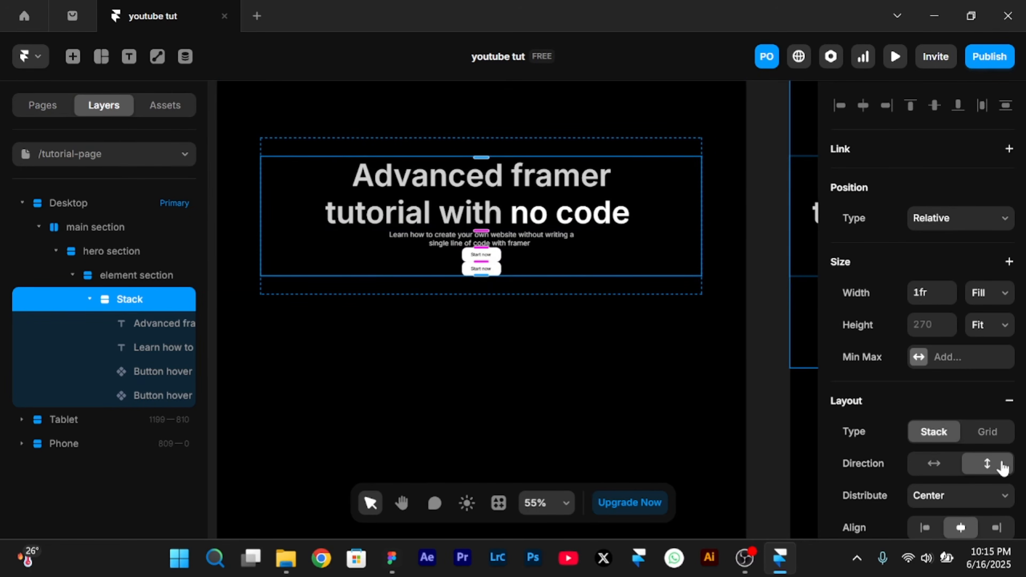
# Wrap both Start now buttons in their own stack and set its direction to horizontal
pyautogui.scroll(2, 478, 231)
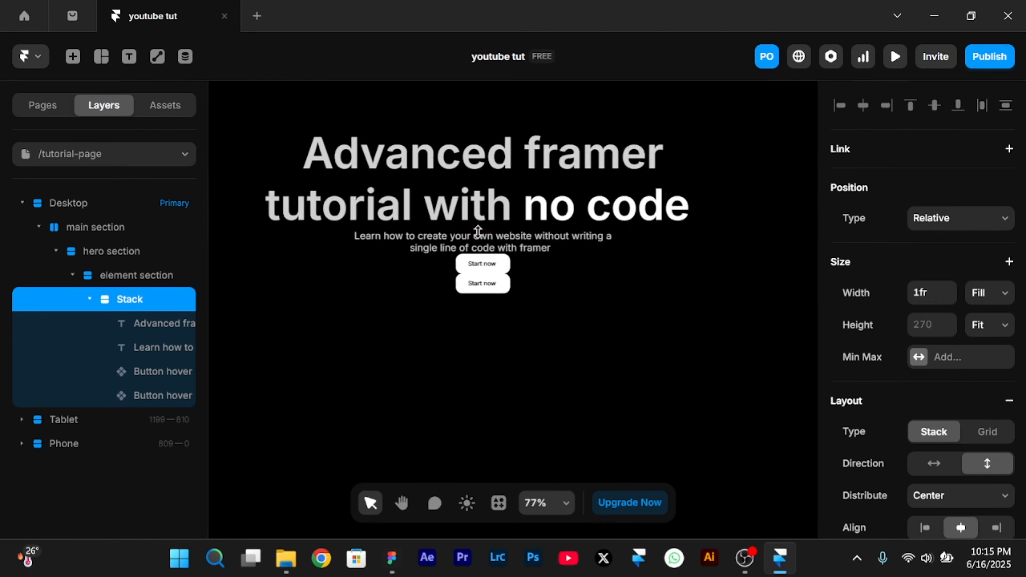
pyautogui.scroll(2, 478, 231)
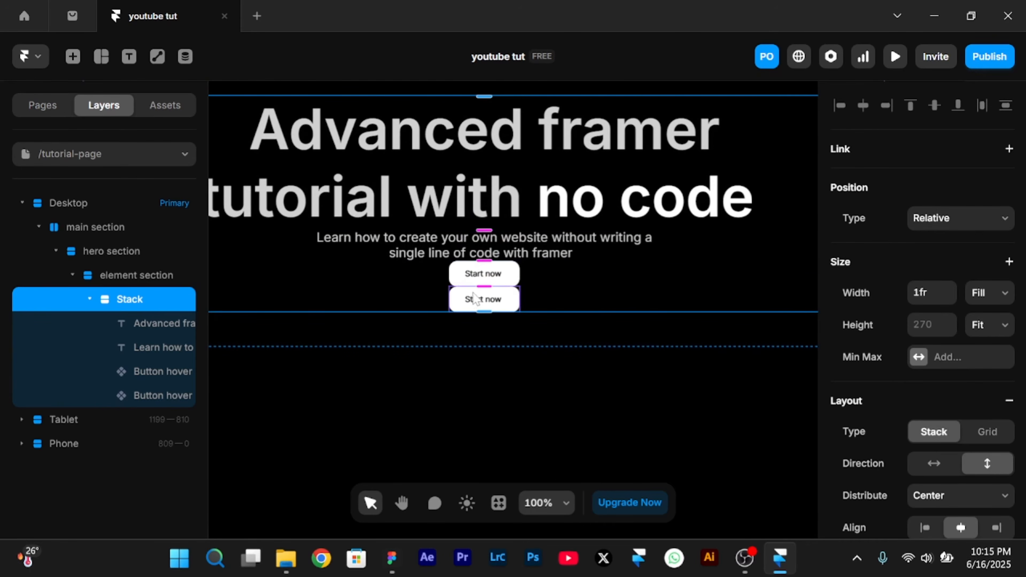
pyautogui.scroll(4, 479, 272)
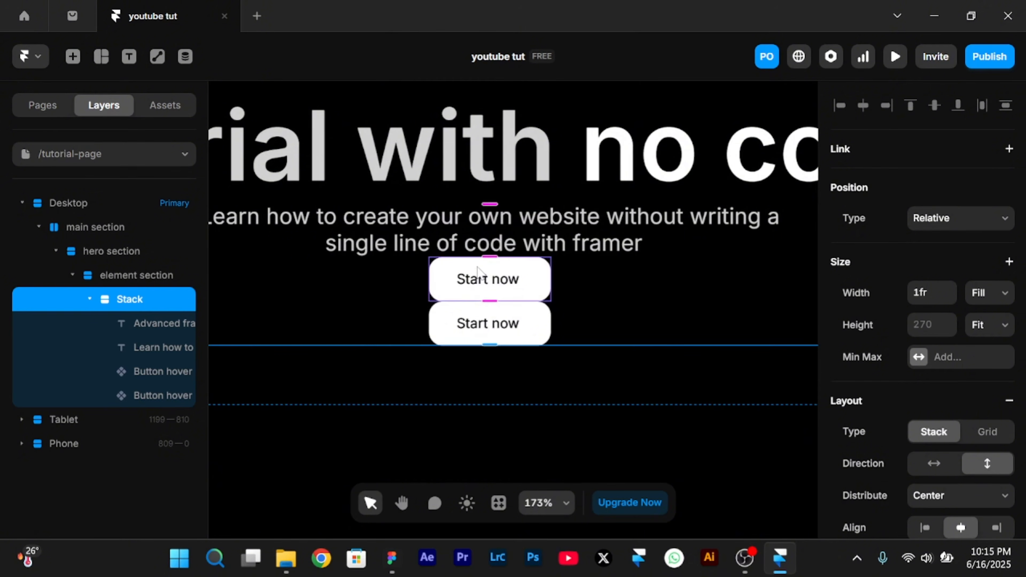
pyautogui.click(508, 278)
pyautogui.keyDown('shift'); pyautogui.click(533, 324); pyautogui.keyUp('shift')
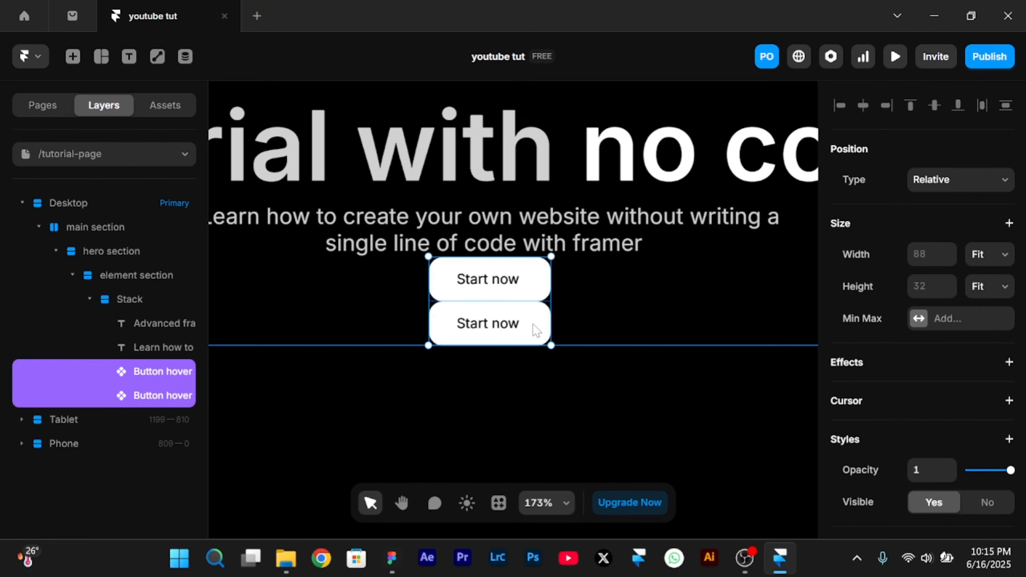
pyautogui.hotkey('ctrl', 'Return')
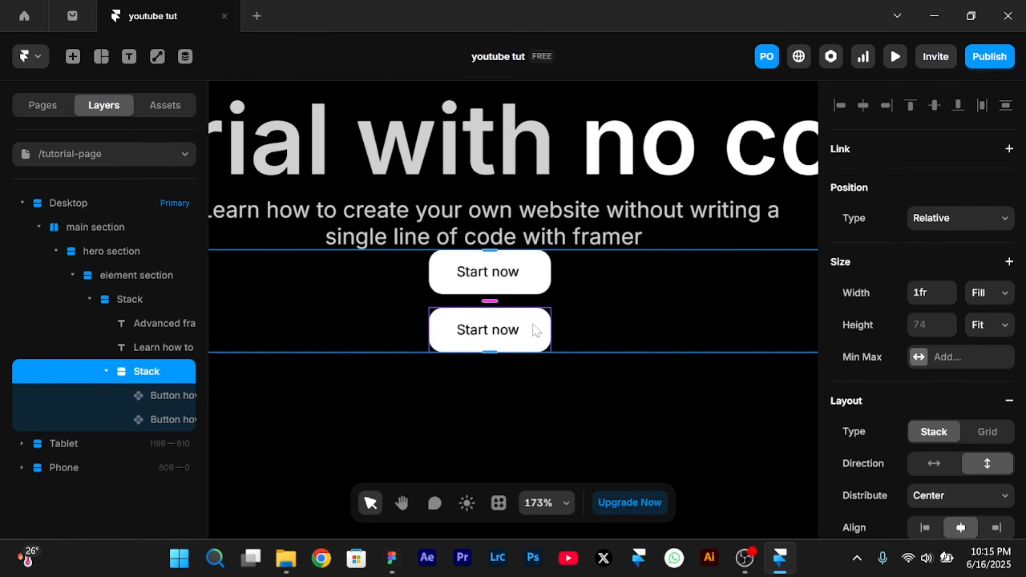
pyautogui.scroll(2, 533, 324)
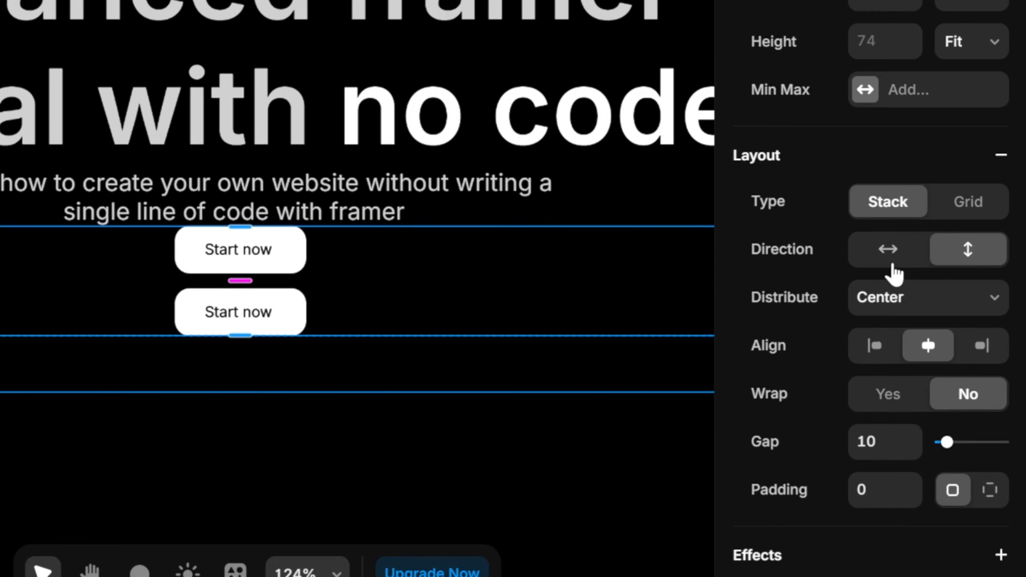
pyautogui.click(893, 262)
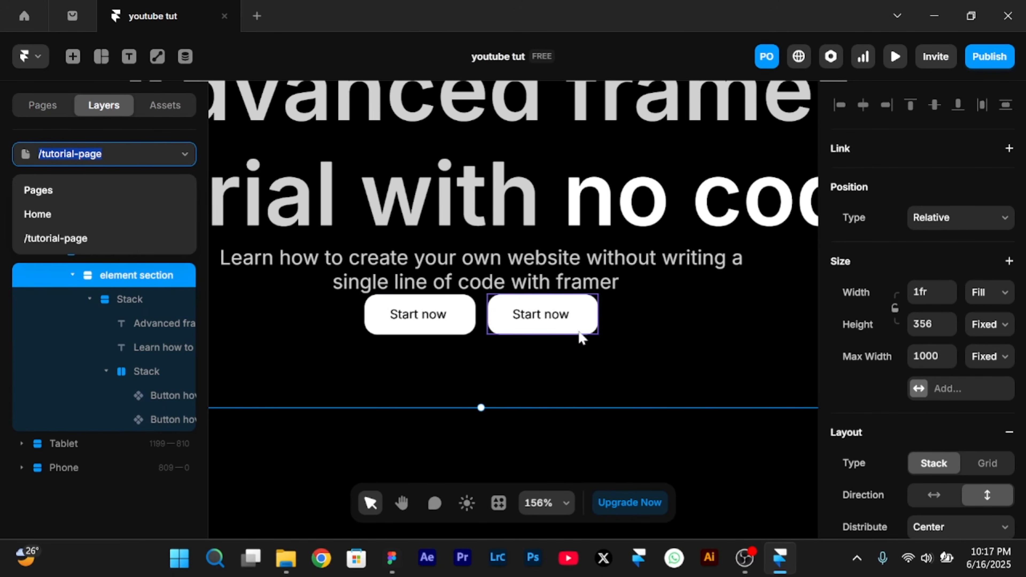
# Look at the hero buttons on the Home page for reference and return to /tutorial-page
pyautogui.click(101, 215)
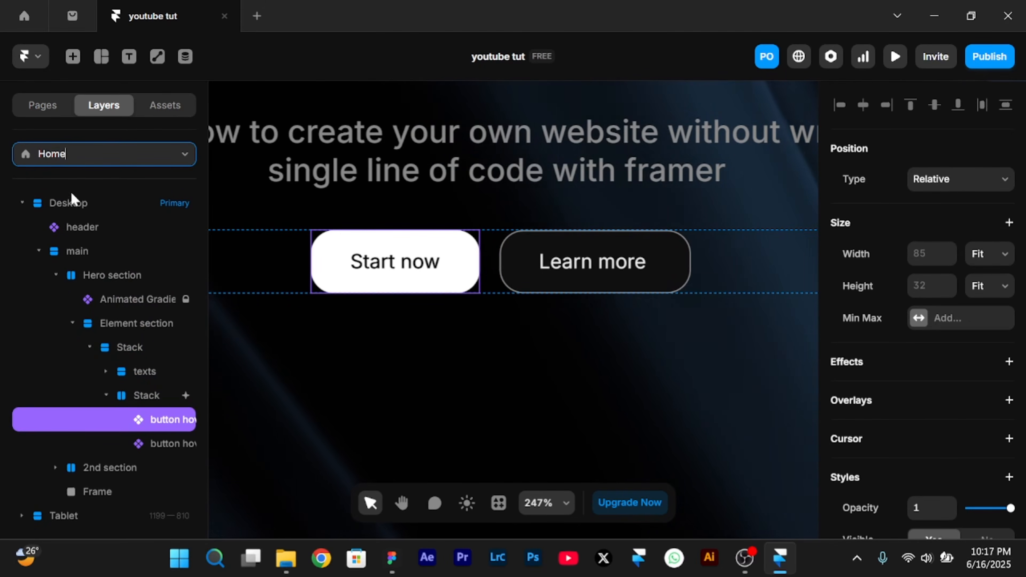
pyautogui.click(187, 153)
pyautogui.click(158, 236)
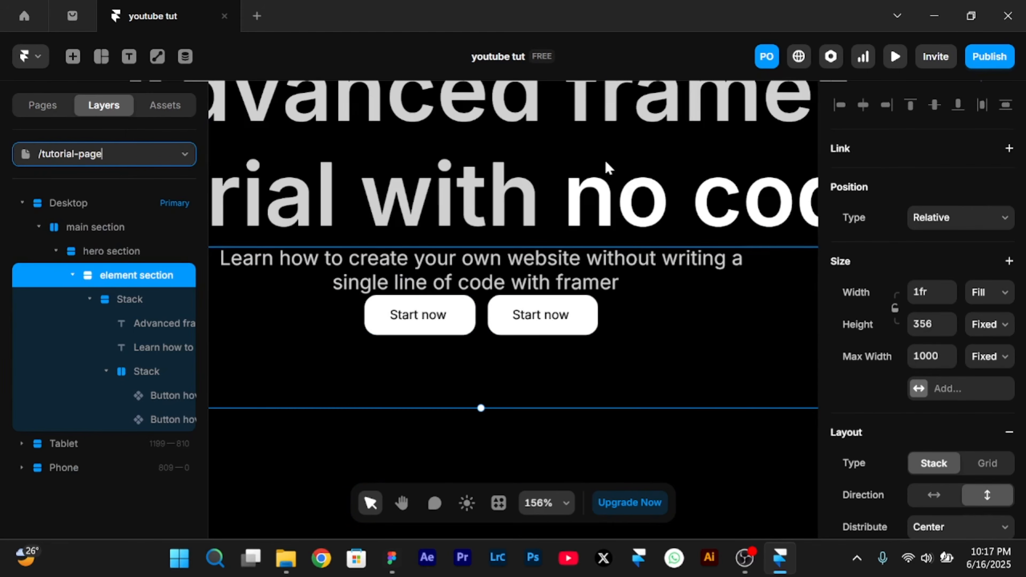
# Try setting the fill of the button component's primary variant to black (000000) and return to the tutorial page
pyautogui.click(582, 317)
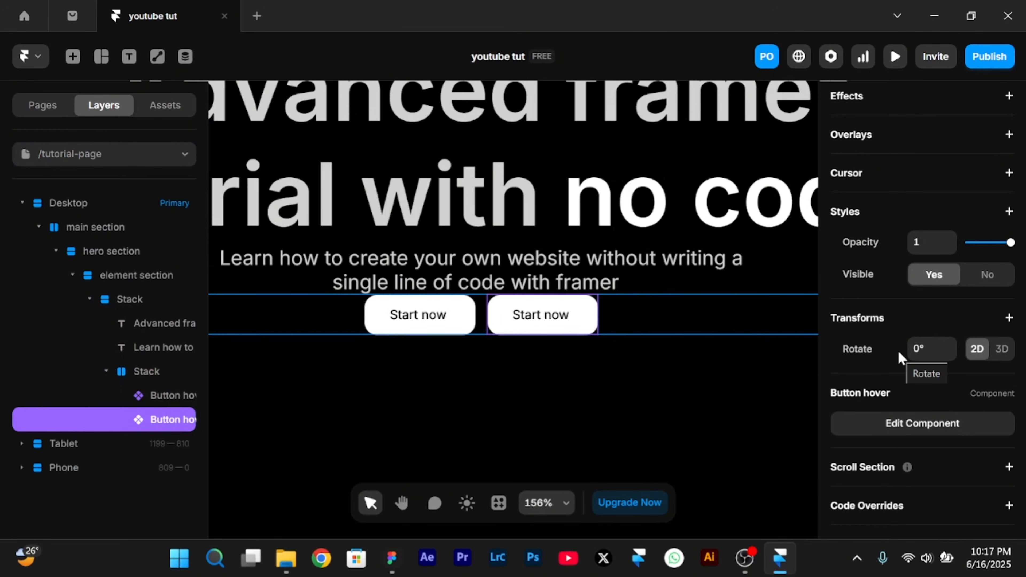
pyautogui.scroll(-1, 899, 357)
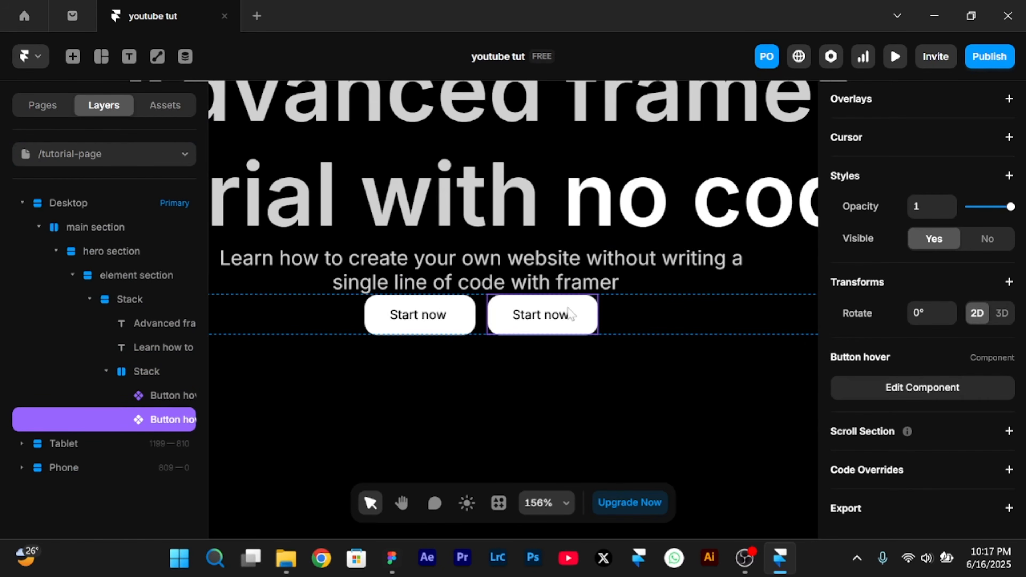
pyautogui.doubleClick(589, 315)
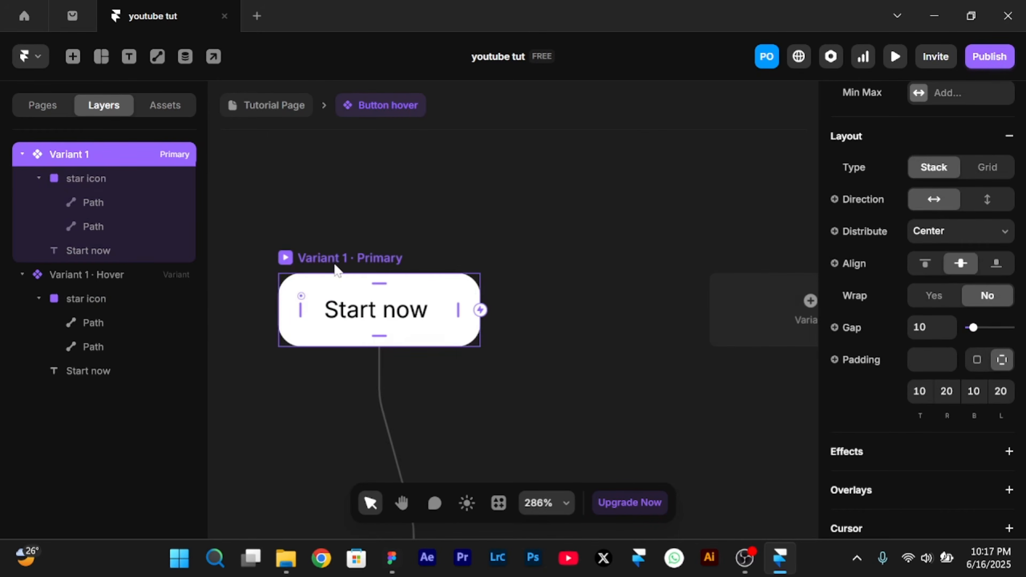
pyautogui.scroll(-2, 950, 428)
pyautogui.scroll(-8, 950, 428)
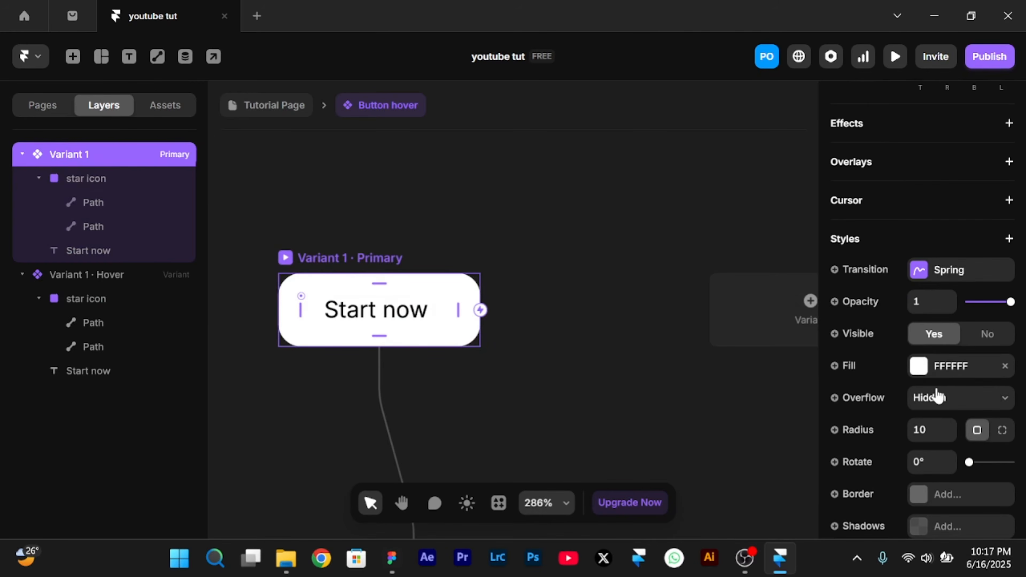
pyautogui.click(922, 368)
pyautogui.moveTo(671, 332); pyautogui.dragTo(596, 432)
pyautogui.click(270, 105)
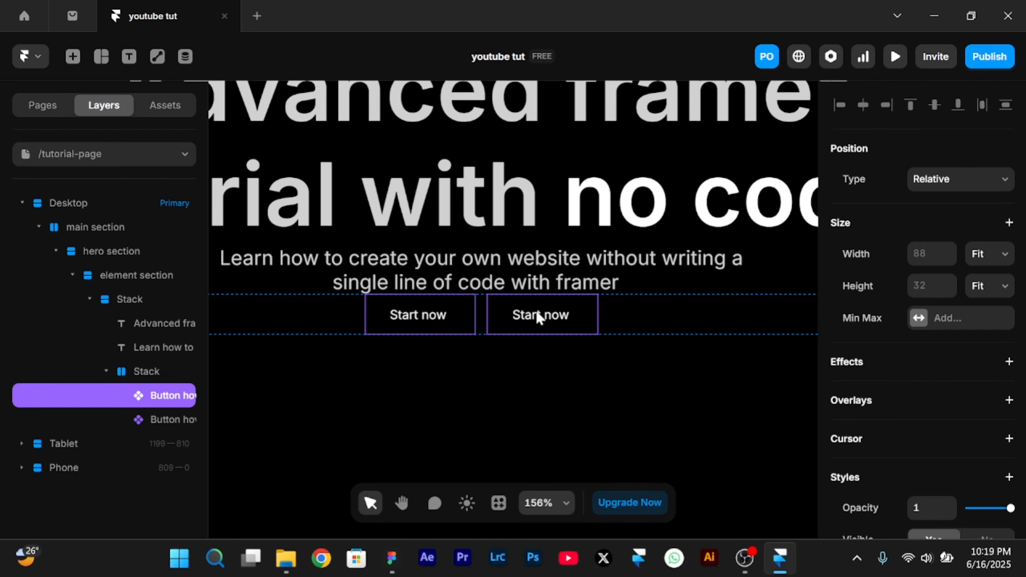
# Reopen the Button hover component and undo the black fill on its primary variant
pyautogui.doubleClick(539, 317)
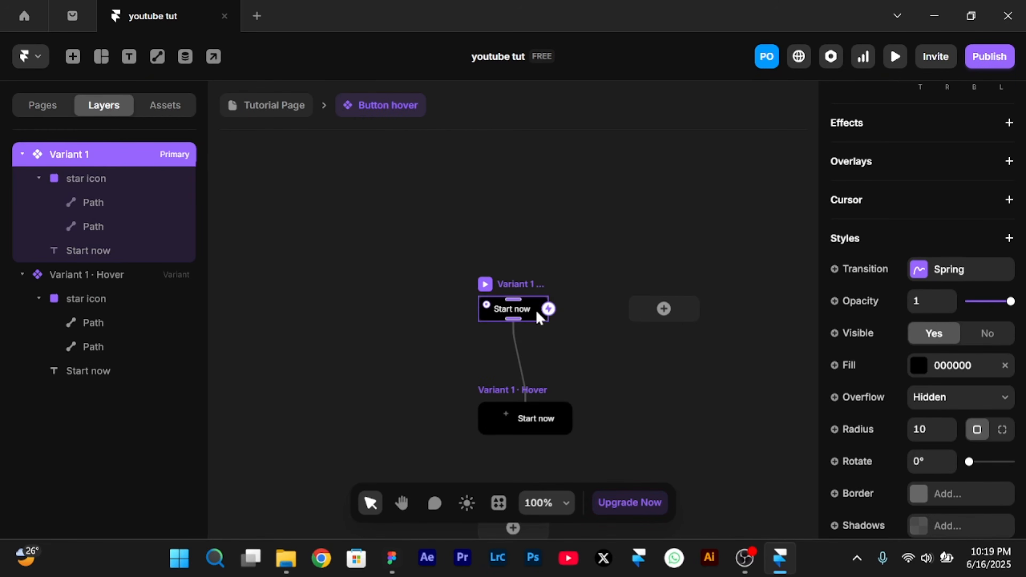
pyautogui.scroll(5, 539, 318)
pyautogui.hotkey('ctrl', 'z')
pyautogui.hotkey('ctrl', 'z')
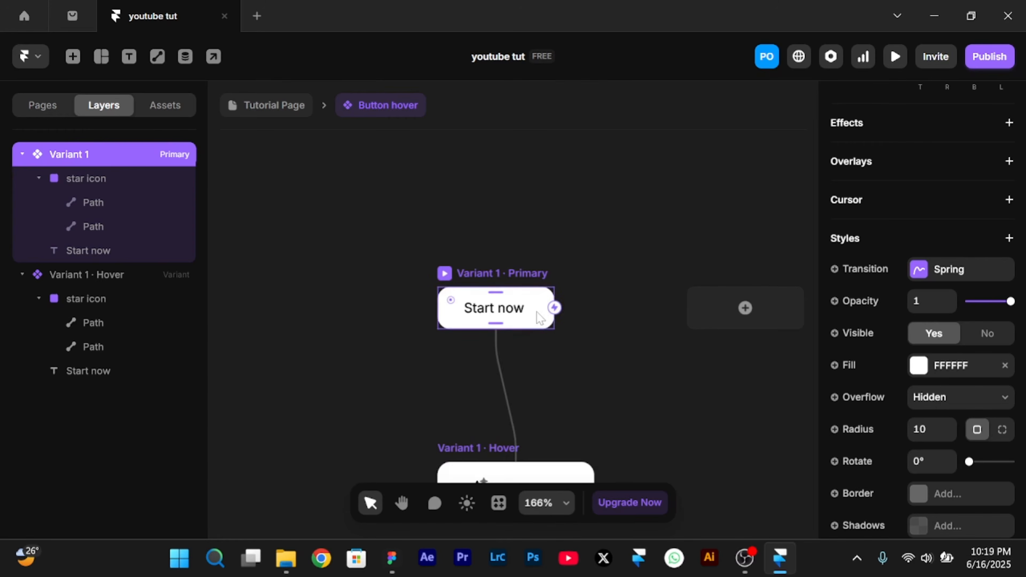
# Add a second variant beside the primary button variant and set its fill to black (000000)
pyautogui.scroll(-2, 539, 318)
pyautogui.hscroll(5, 539, 315)
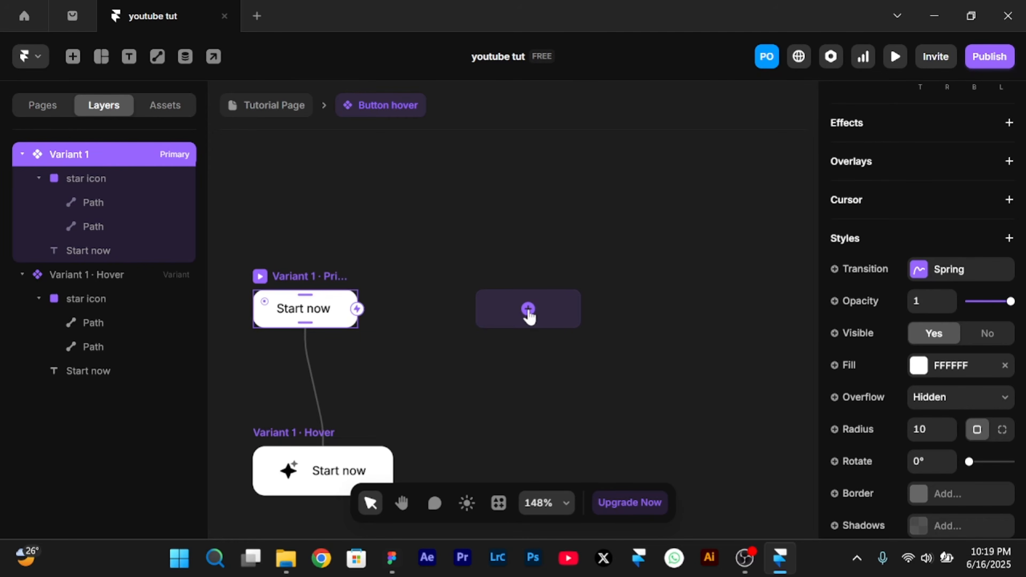
pyautogui.click(529, 311)
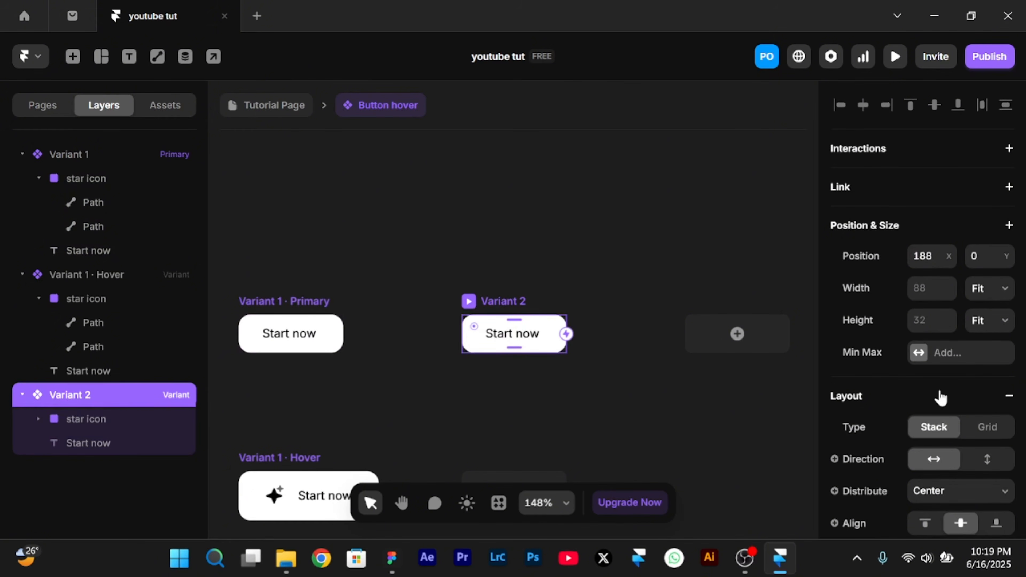
pyautogui.scroll(-10, 940, 398)
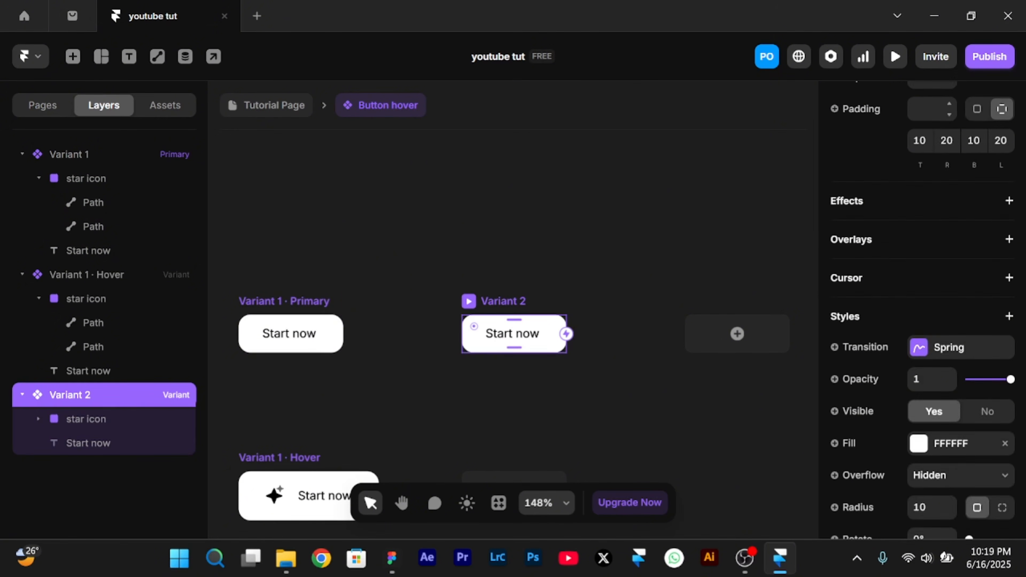
pyautogui.click(918, 441)
pyautogui.moveTo(748, 359); pyautogui.dragTo(612, 408)
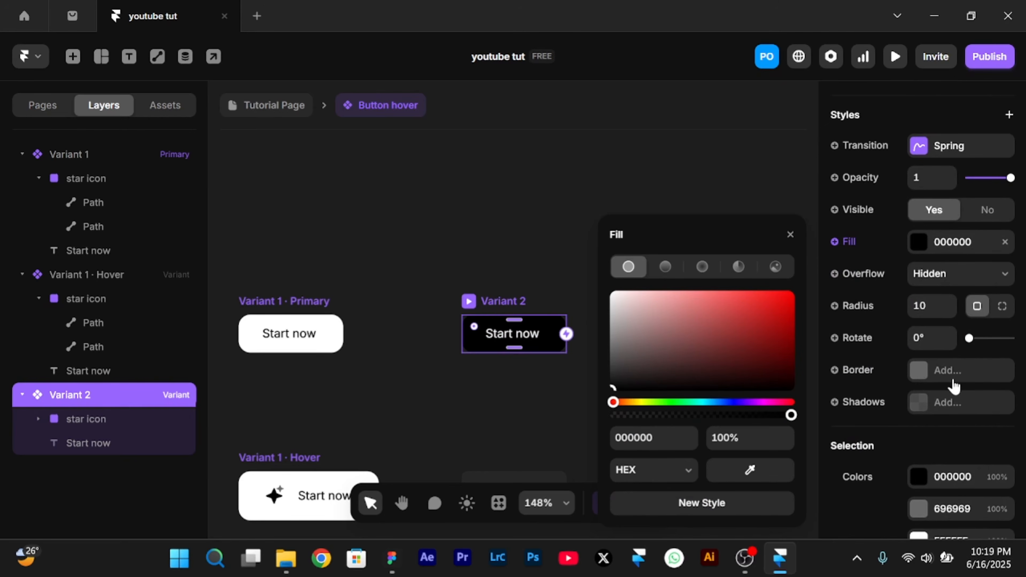
# Add a solid grey border with a width of 1 to Variant 2
pyautogui.click(921, 377)
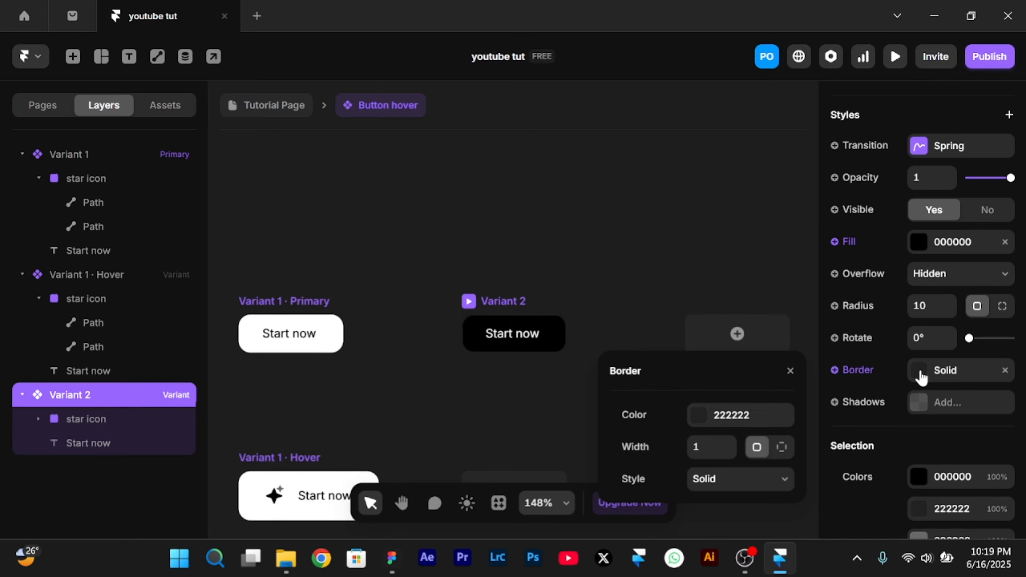
pyautogui.click(768, 414)
pyautogui.click(617, 358)
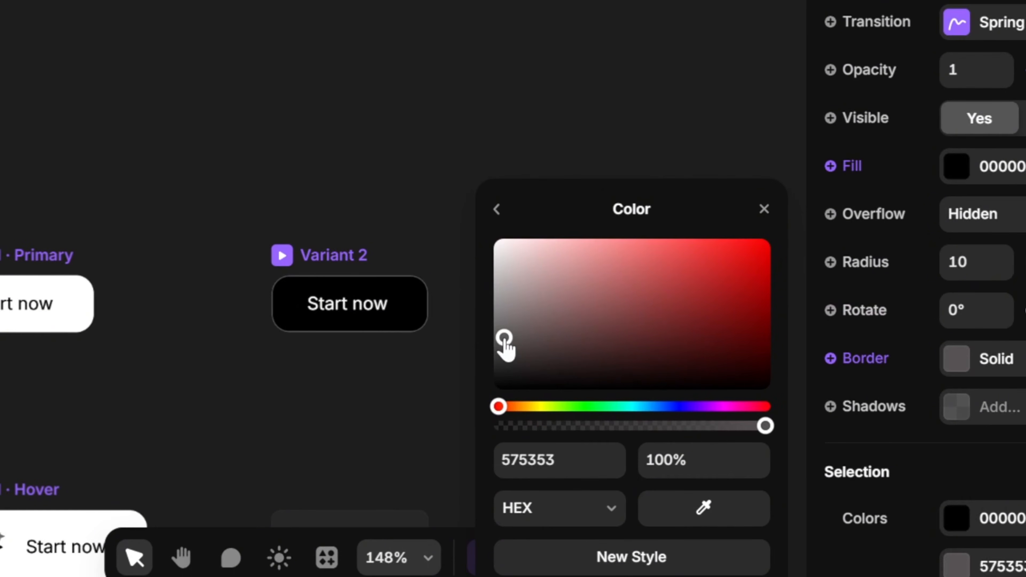
pyautogui.moveTo(504, 341); pyautogui.dragTo(496, 328)
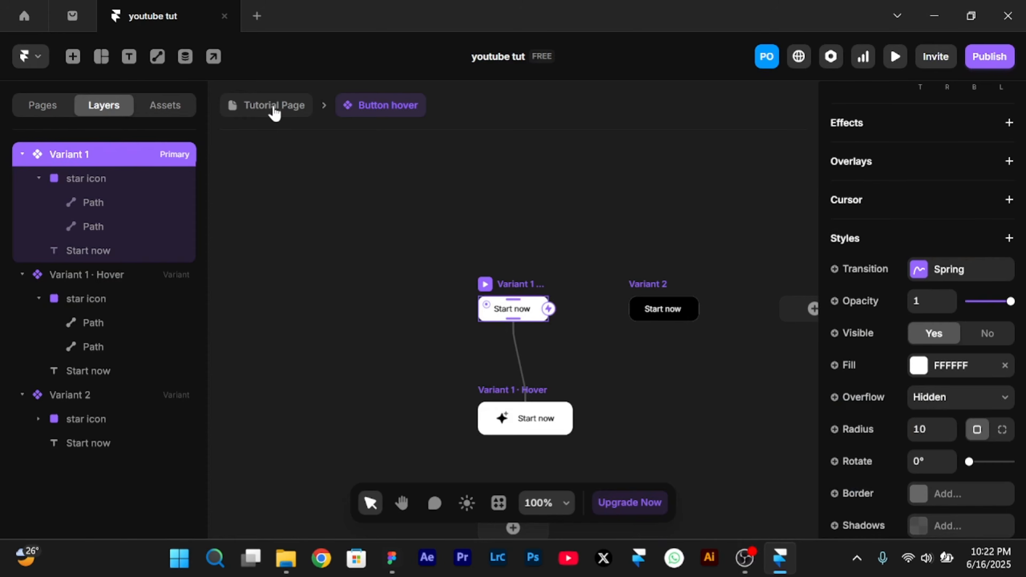
# Return to the tutorial page and switch the second Start now button to Variant 2
pyautogui.click(273, 106)
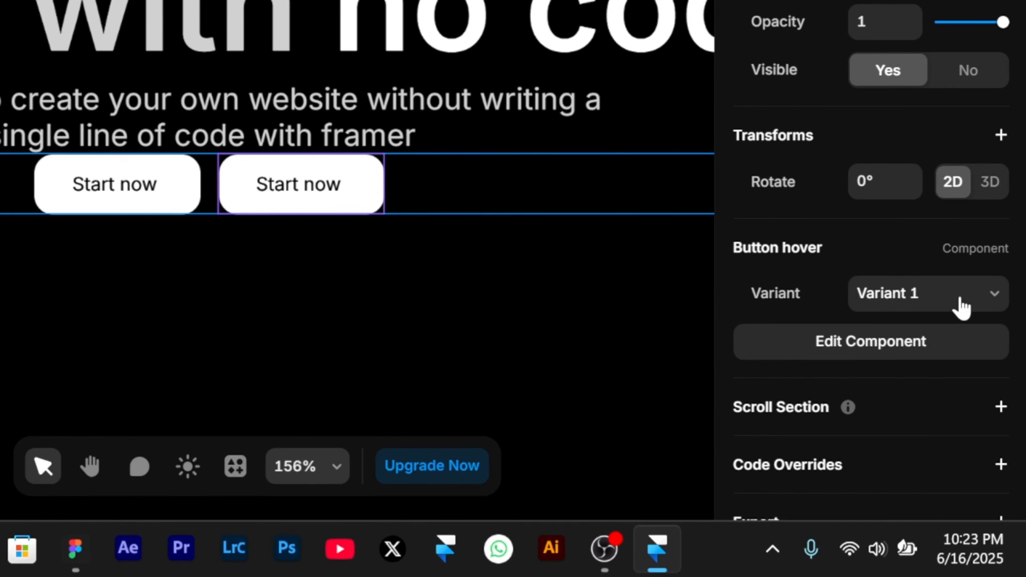
pyautogui.click(962, 303)
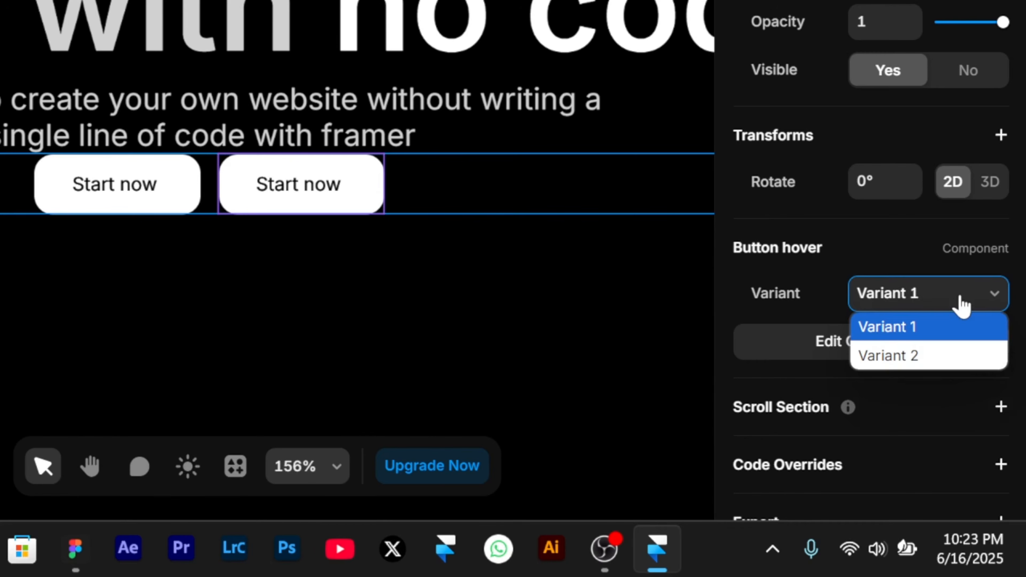
pyautogui.click(894, 357)
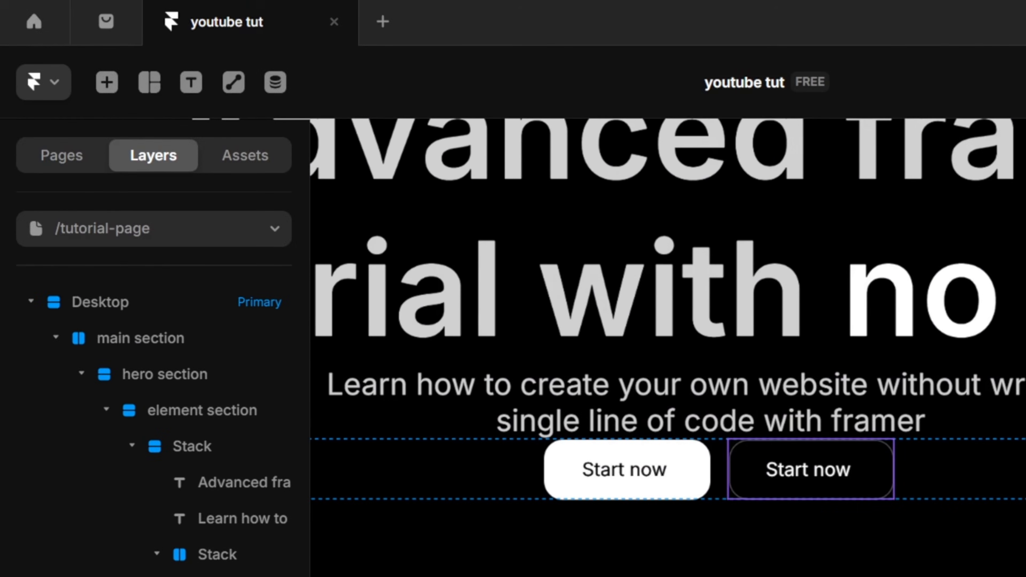
# Look at the finished hero buttons on the Home page as a reference, and return to the tutorial page
pyautogui.click(218, 229)
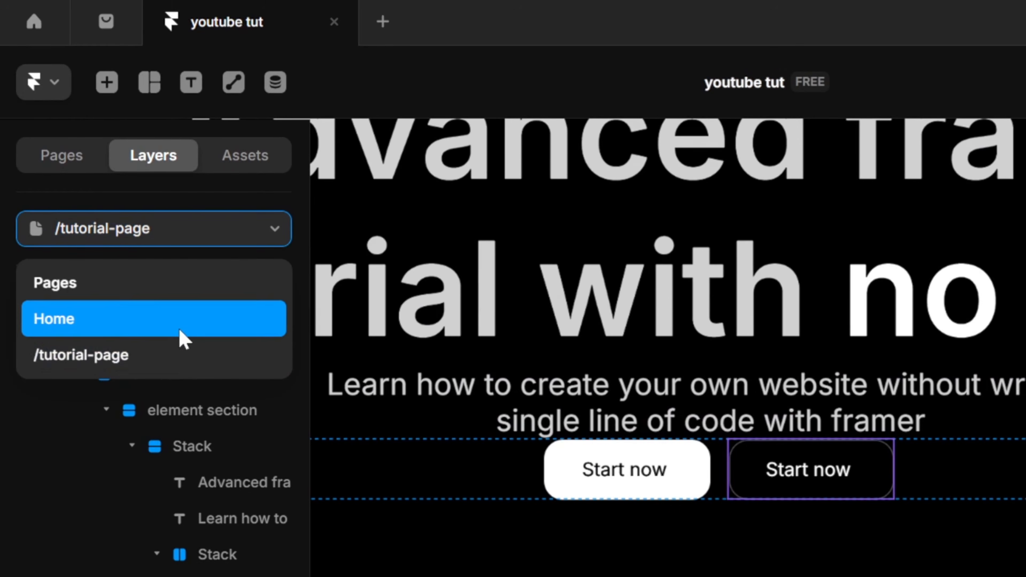
pyautogui.click(179, 323)
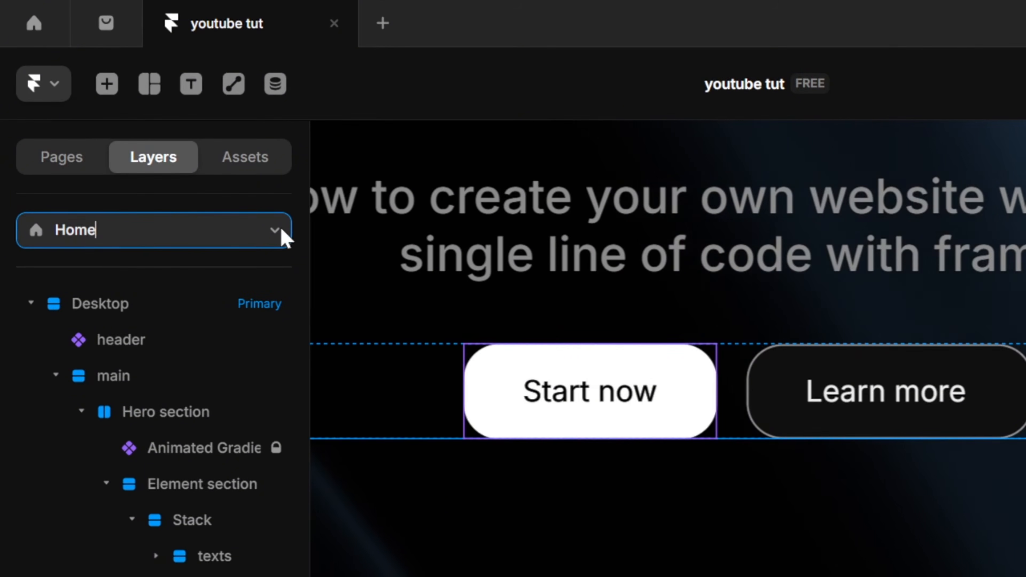
pyautogui.click(283, 233)
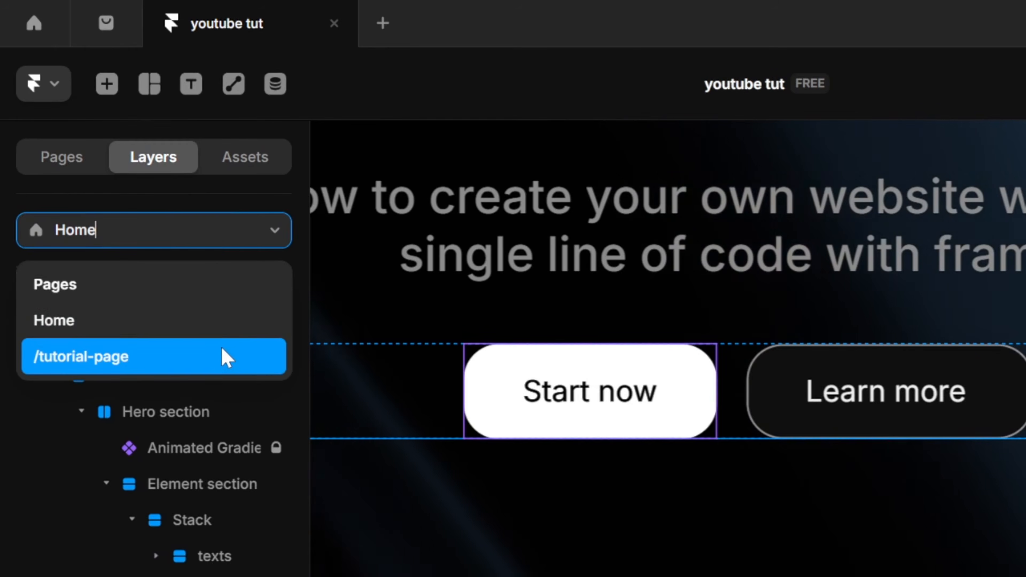
pyautogui.click(222, 357)
# Open the dark button's component and change the Variant 2 label to "Learn more"
pyautogui.doubleClick(797, 477)
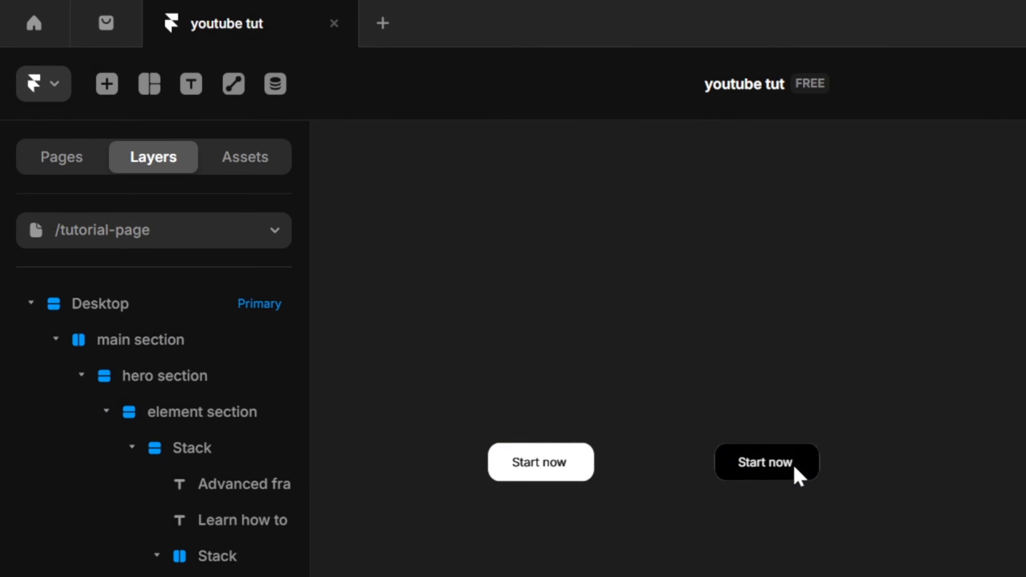
pyautogui.scroll(3, 791, 465)
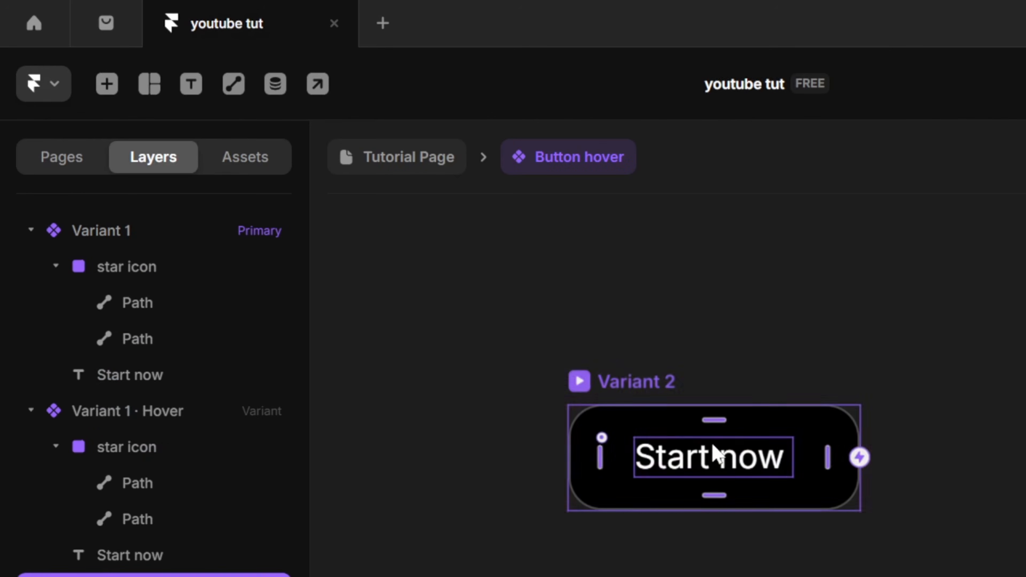
pyautogui.click(720, 452)
pyautogui.doubleClick(722, 453)
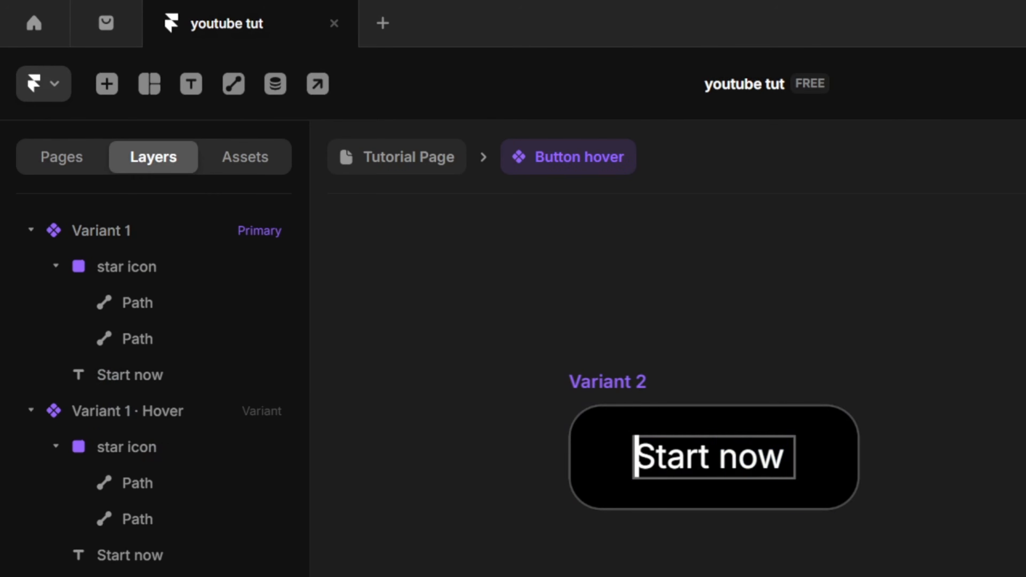
pyautogui.hotkey('ctrl', 'a')
pyautogui.write('Learn')
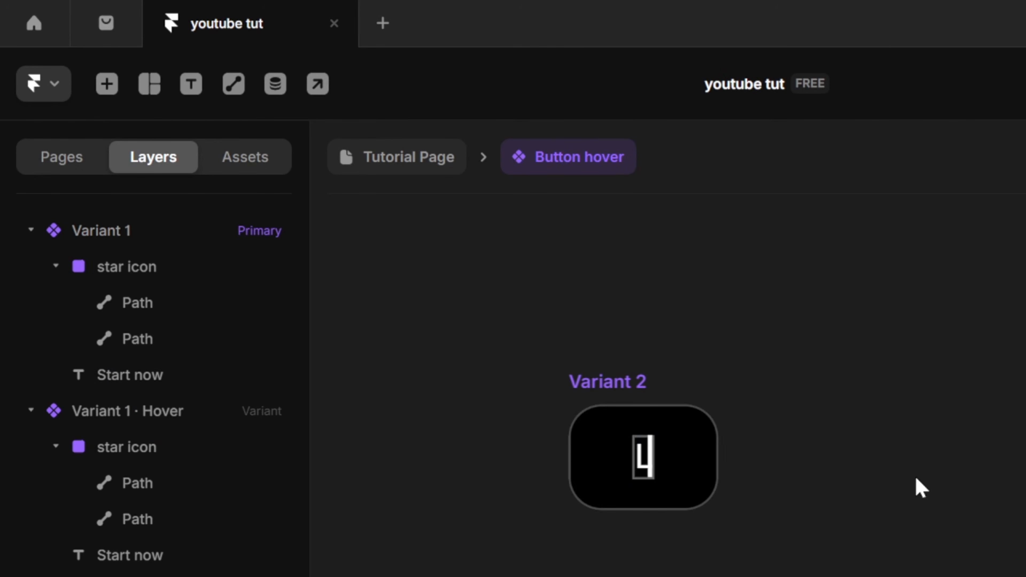
pyautogui.write(' more')
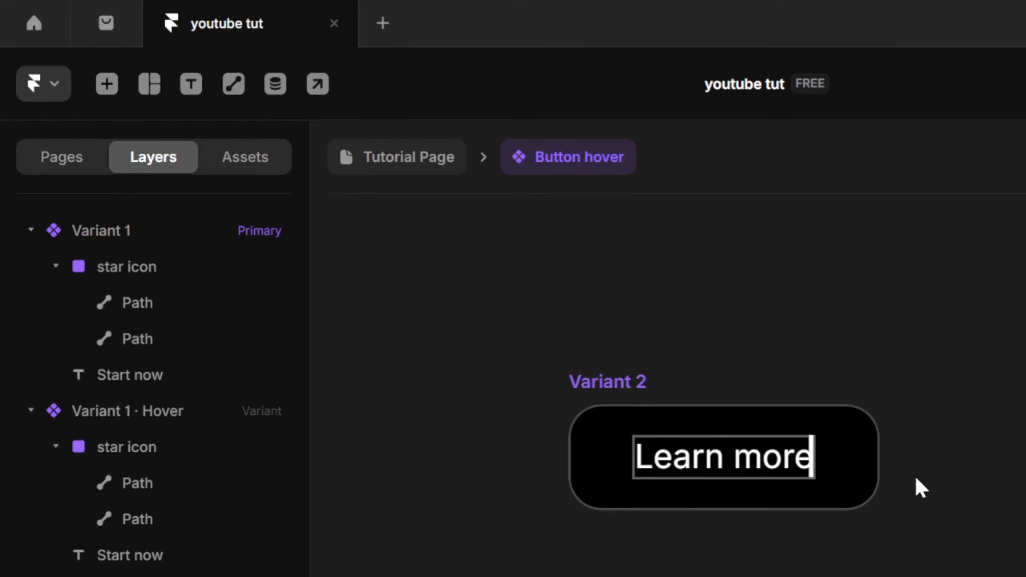
pyautogui.press('Escape')
# Add a Hover state variant beneath Variant 2 in the Button hover component
pyautogui.hscroll(-1, 513, 294)
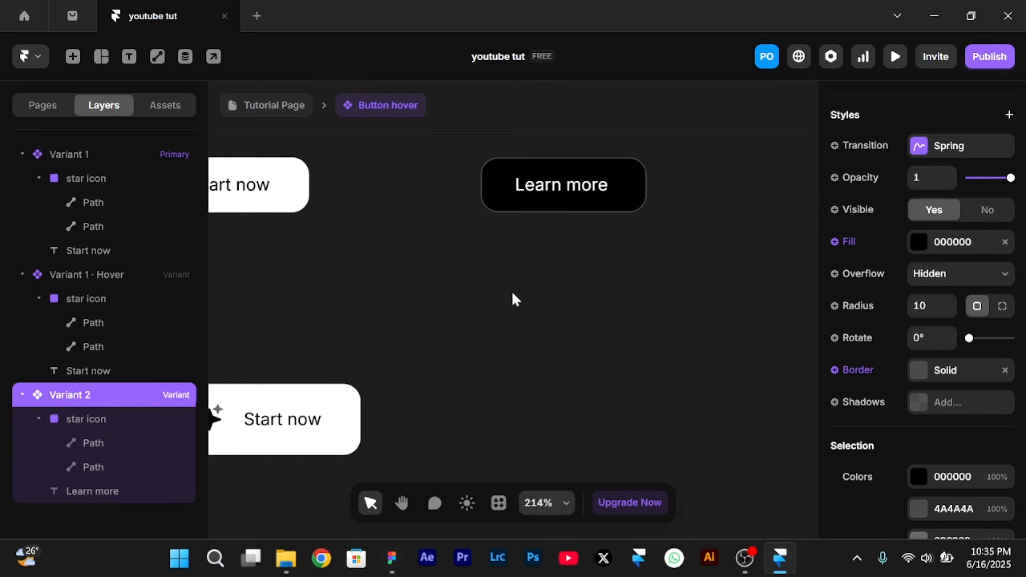
pyautogui.click(543, 414)
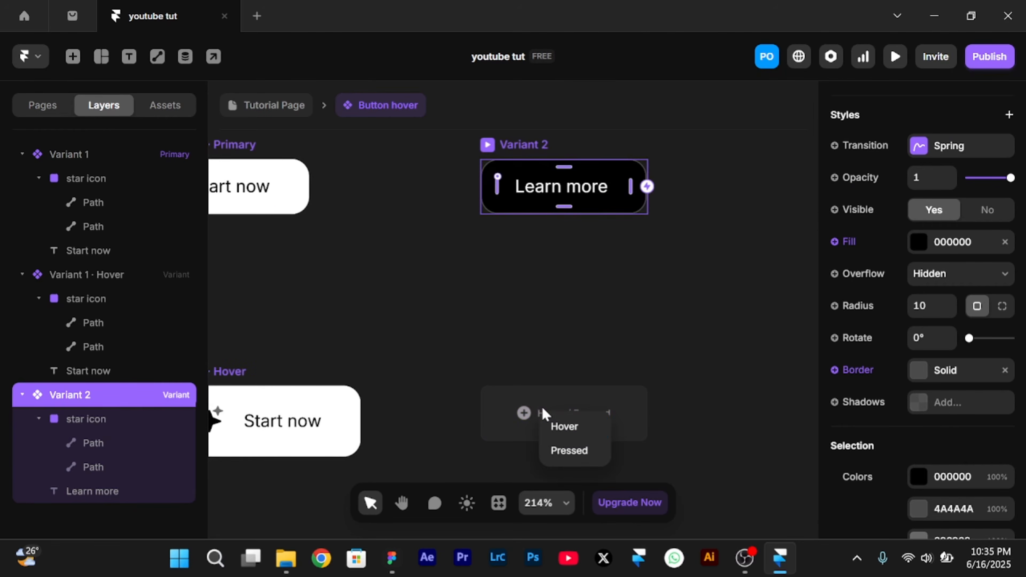
pyautogui.click(564, 431)
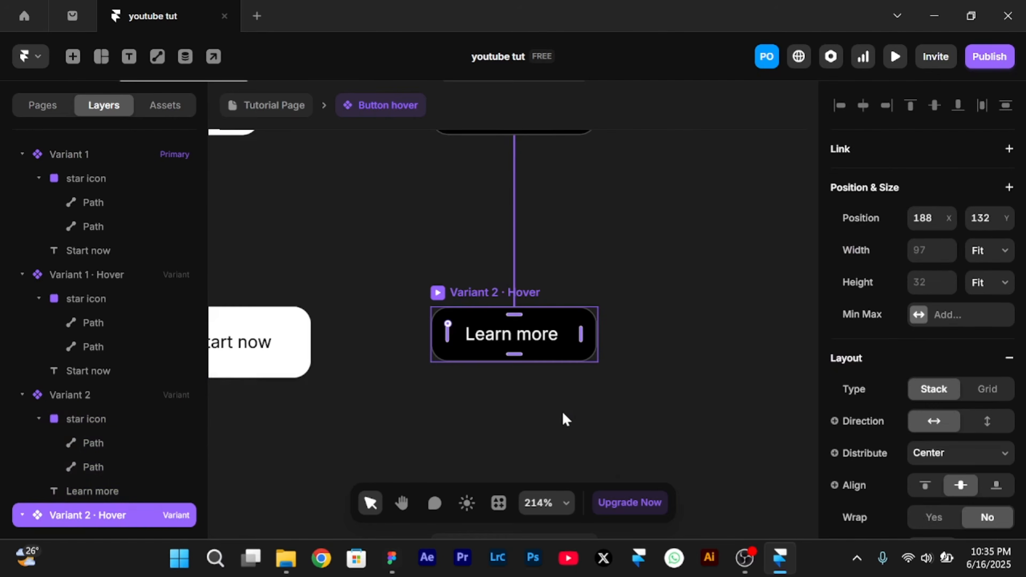
pyautogui.scroll(2, 562, 405)
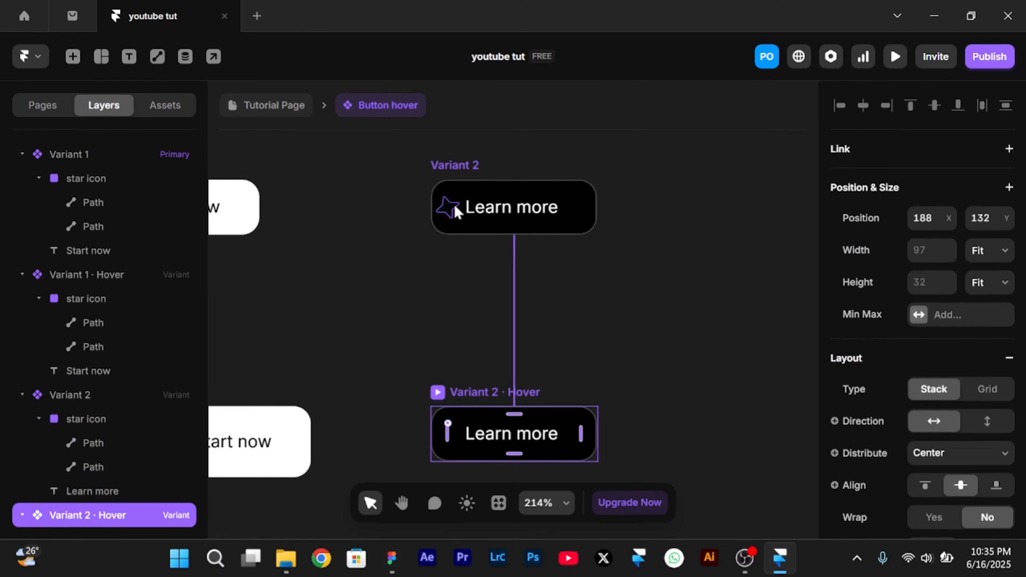
# Set Variant 2's star icon to opacity 1 and fill its large star path with white (FFFFFF)
pyautogui.click(460, 198)
pyautogui.scroll(-1, 926, 398)
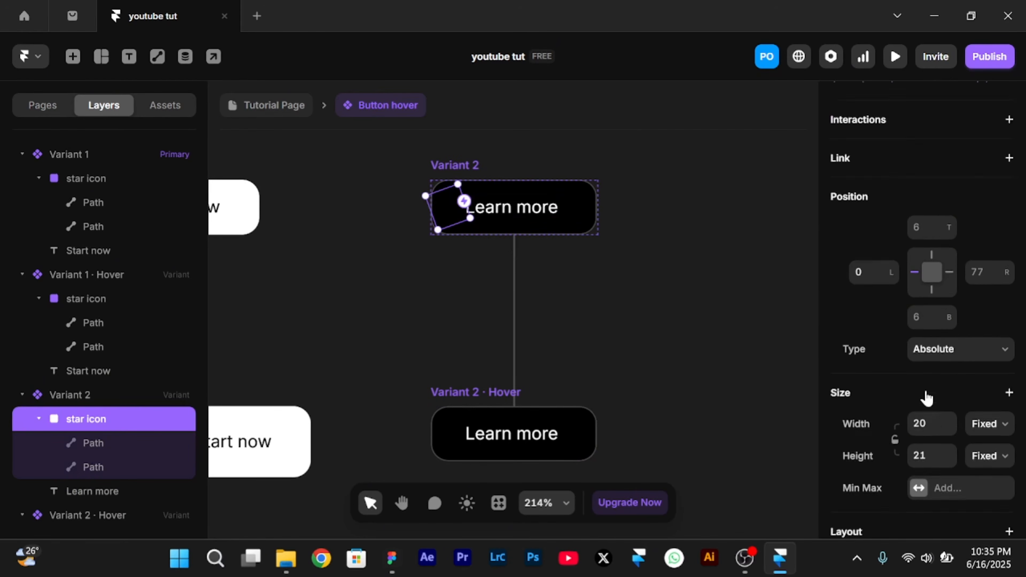
pyautogui.scroll(-8, 928, 400)
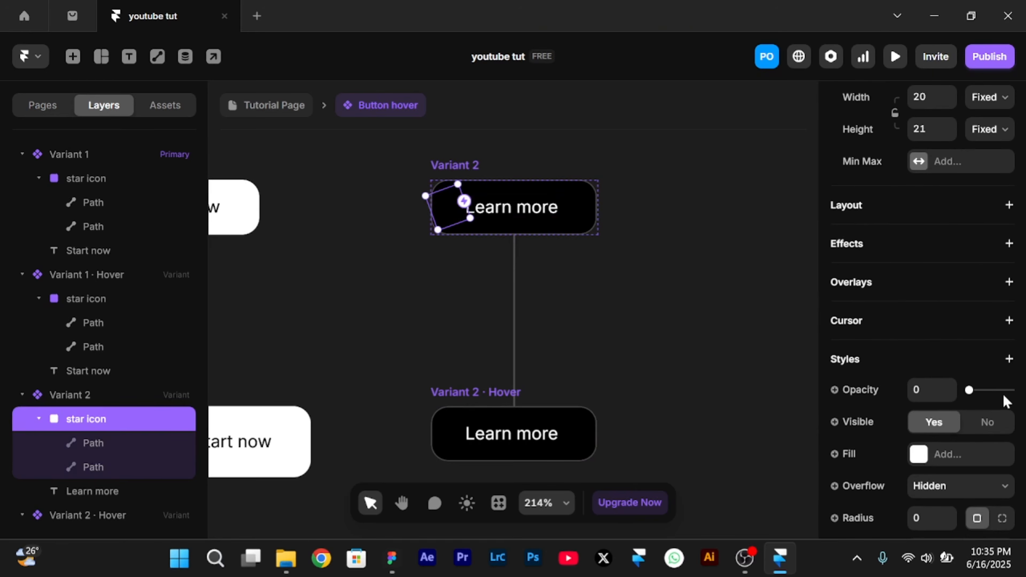
pyautogui.moveTo(1004, 397); pyautogui.dragTo(1013, 390)
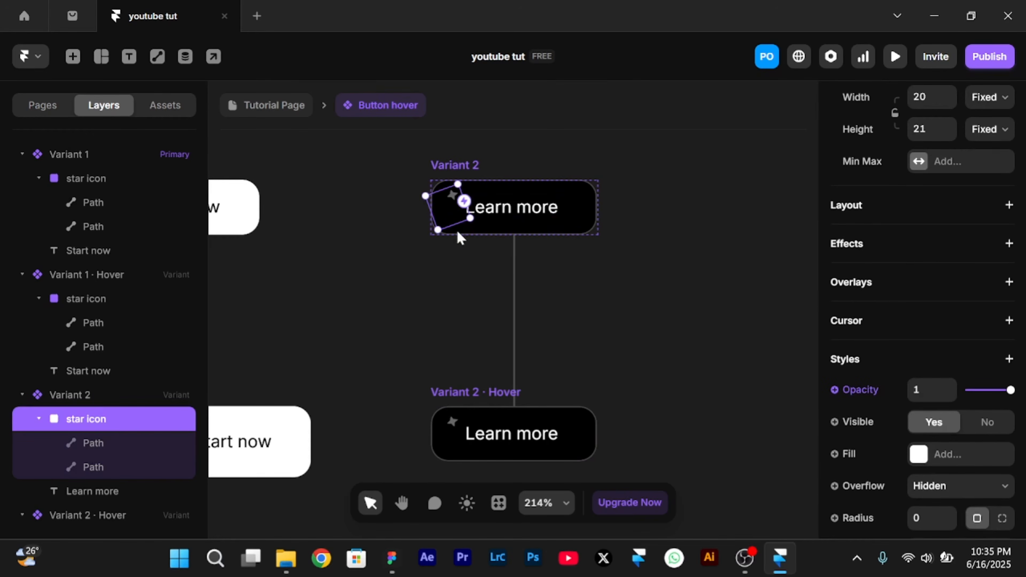
pyautogui.doubleClick(447, 207)
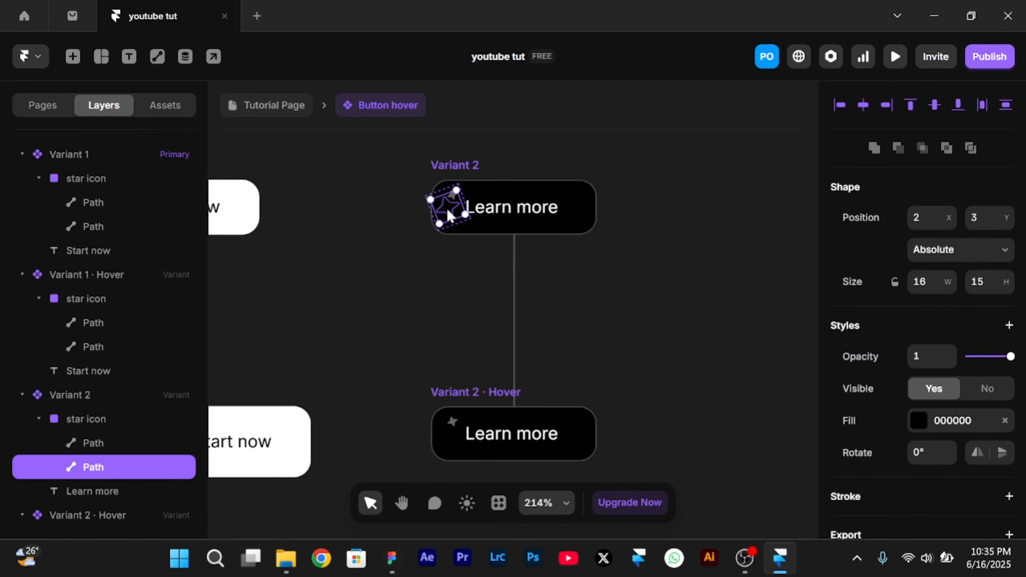
pyautogui.scroll(3, 446, 207)
pyautogui.click(920, 421)
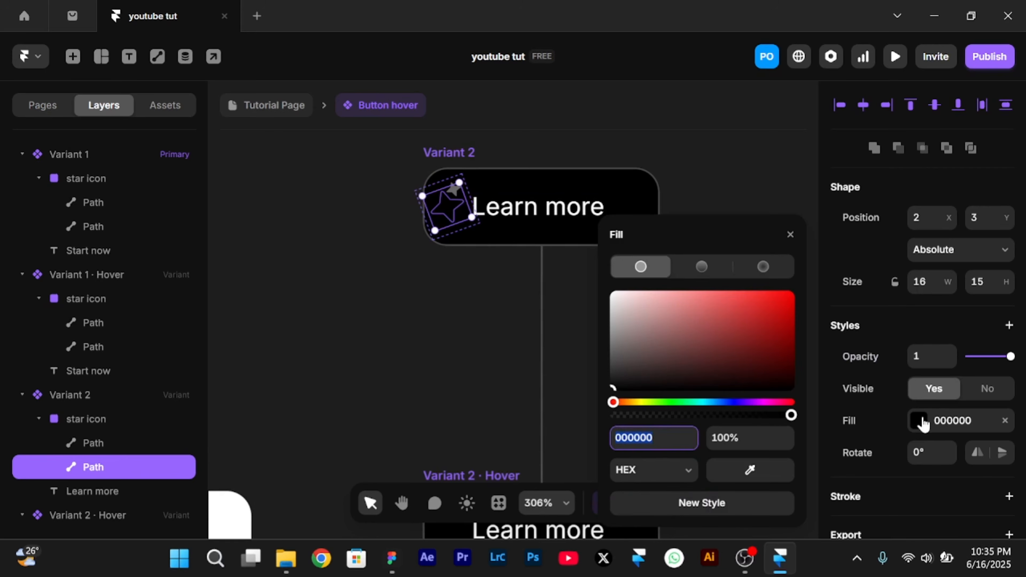
pyautogui.moveTo(634, 344); pyautogui.dragTo(545, 204)
pyautogui.click(451, 271)
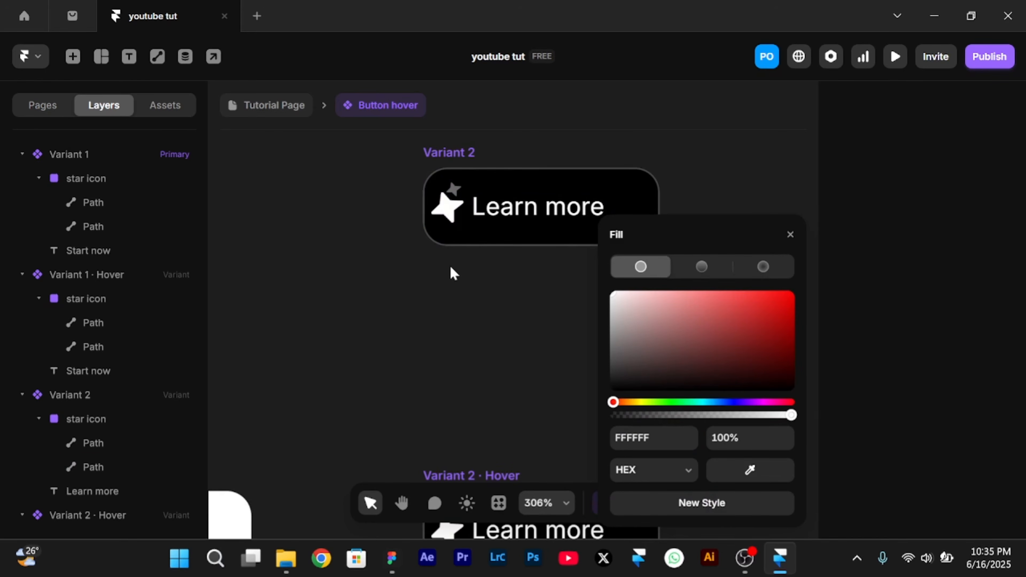
# Hide the star icon in Variant 2 by setting its opacity to 0
pyautogui.scroll(-3, 451, 272)
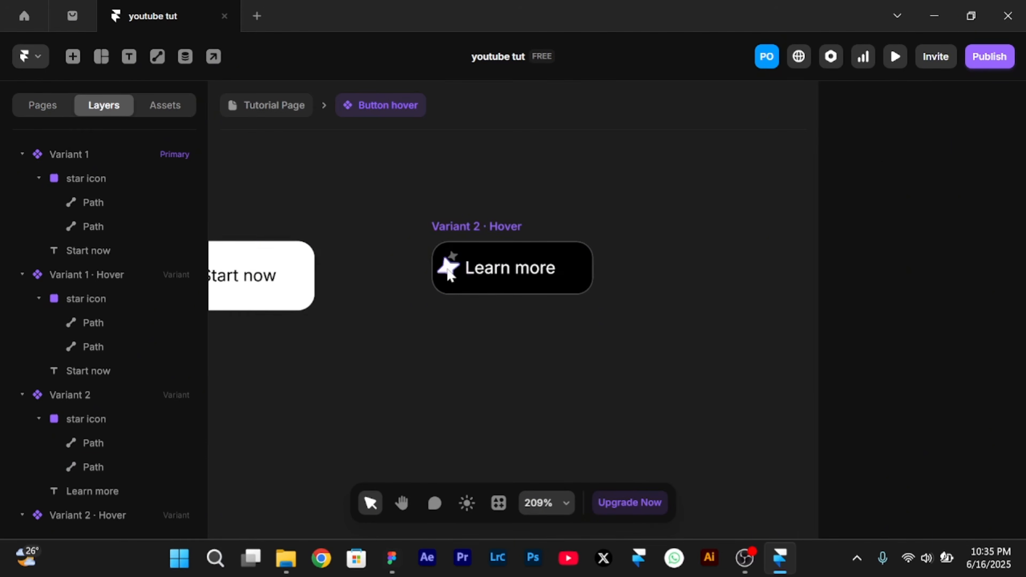
pyautogui.scroll(3, 448, 271)
pyautogui.click(447, 180)
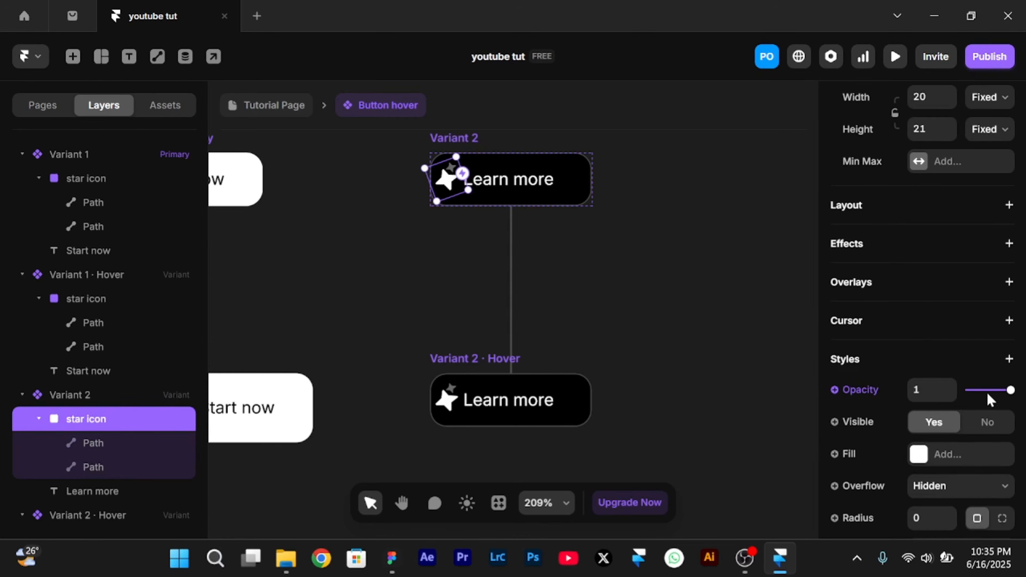
pyautogui.moveTo(989, 396); pyautogui.dragTo(918, 419)
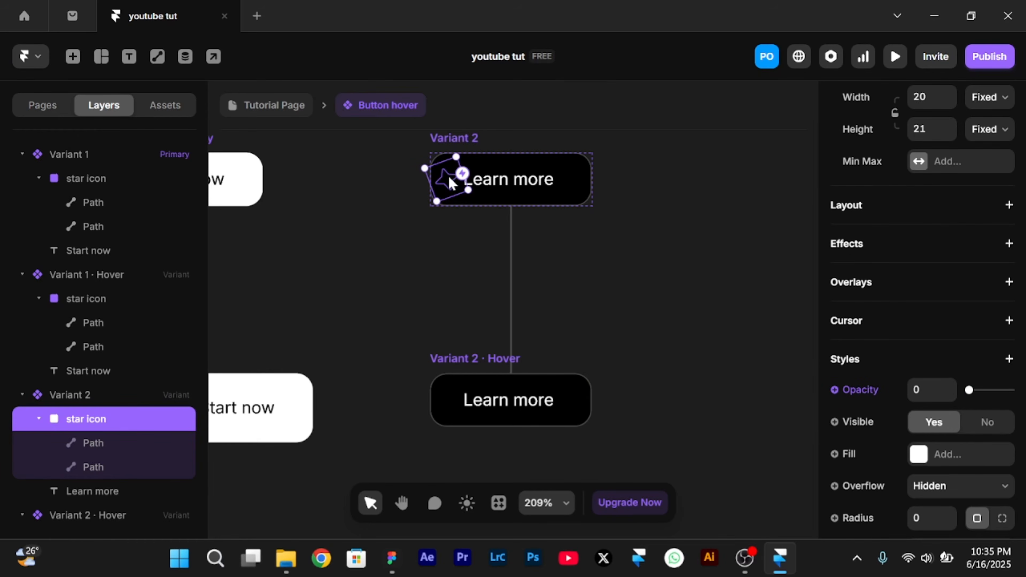
# Switch the star icon in Variant 2 · Hover to Relative positioning and raise its opacity to full
pyautogui.scroll(-3, 545, 419)
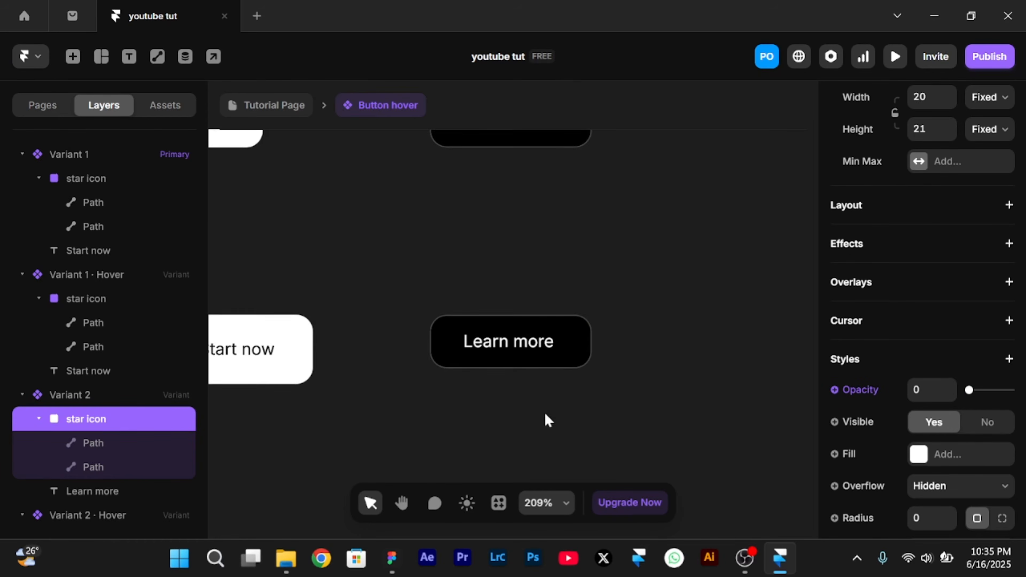
pyautogui.scroll(2, 544, 419)
pyautogui.click(434, 311)
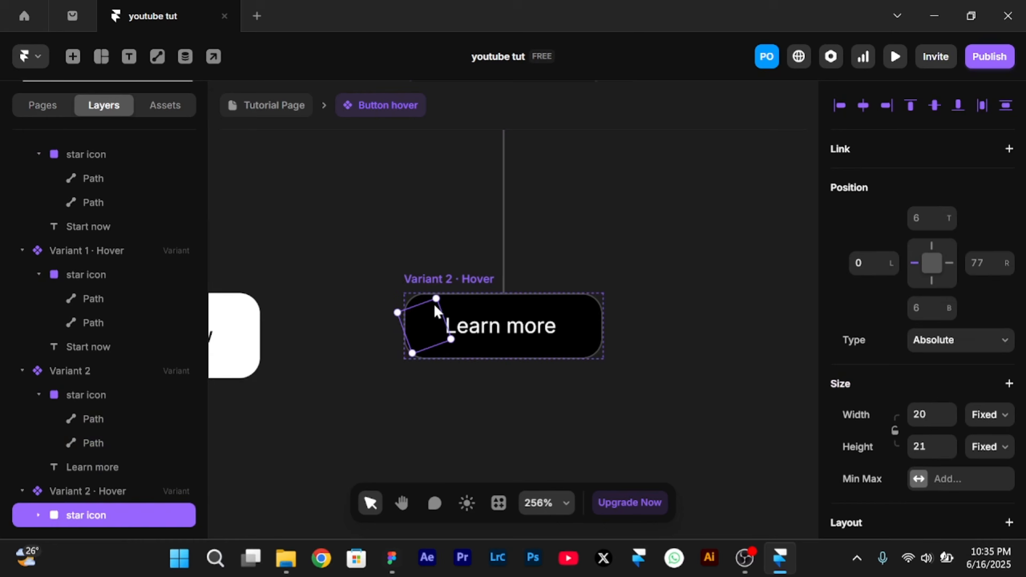
pyautogui.click(934, 345)
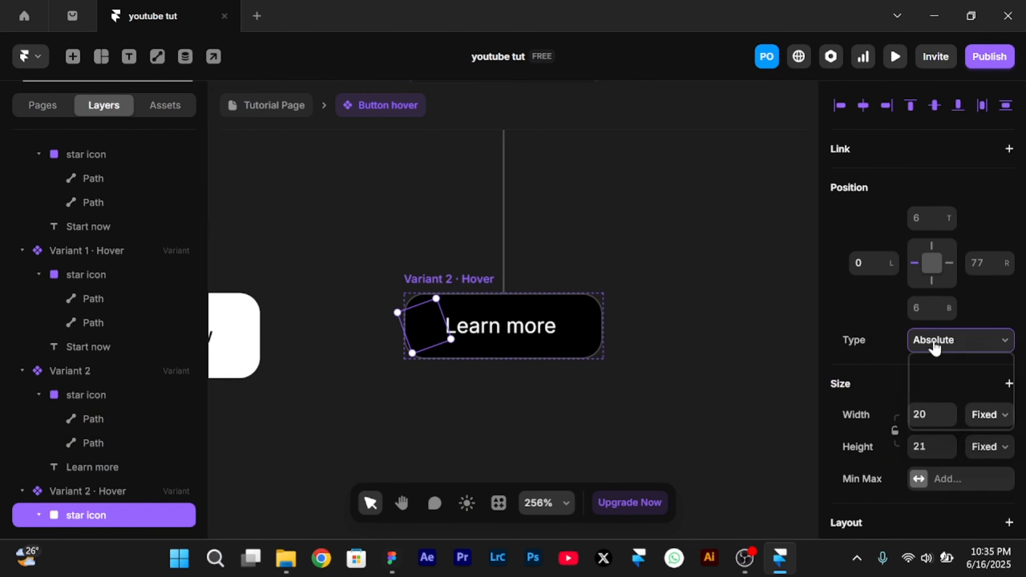
pyautogui.click(936, 382)
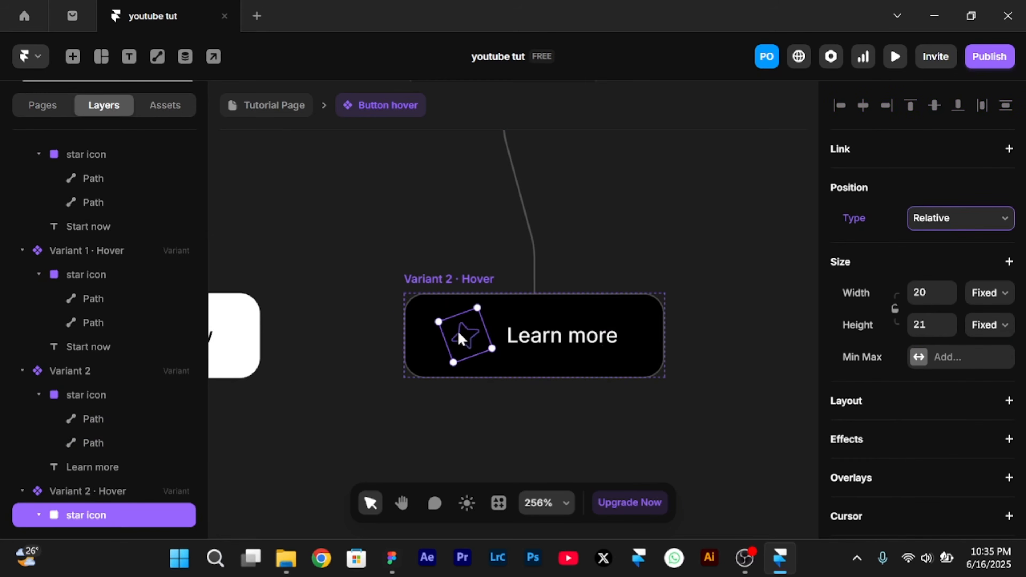
pyautogui.scroll(-6, 992, 423)
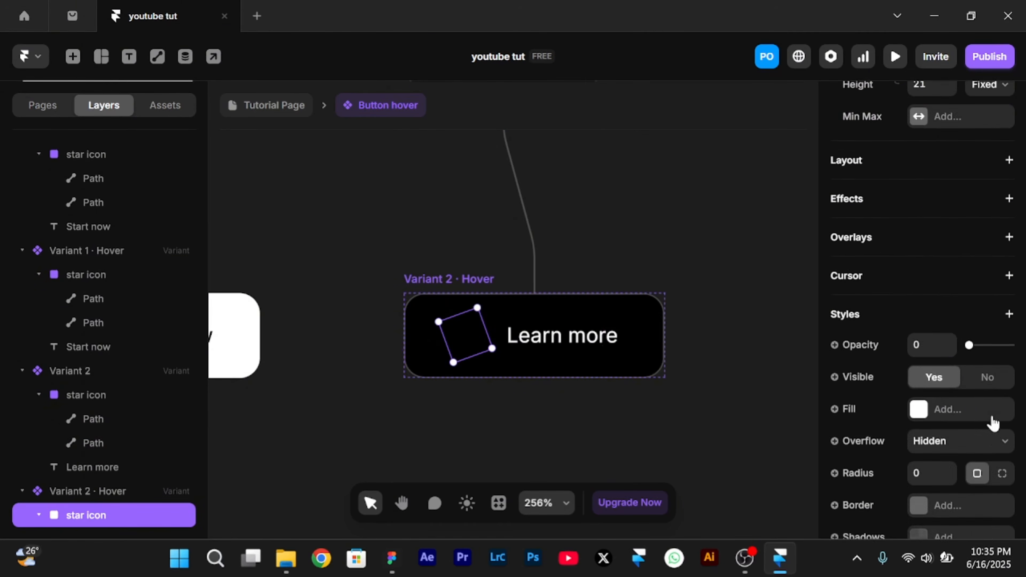
pyautogui.click(1008, 335)
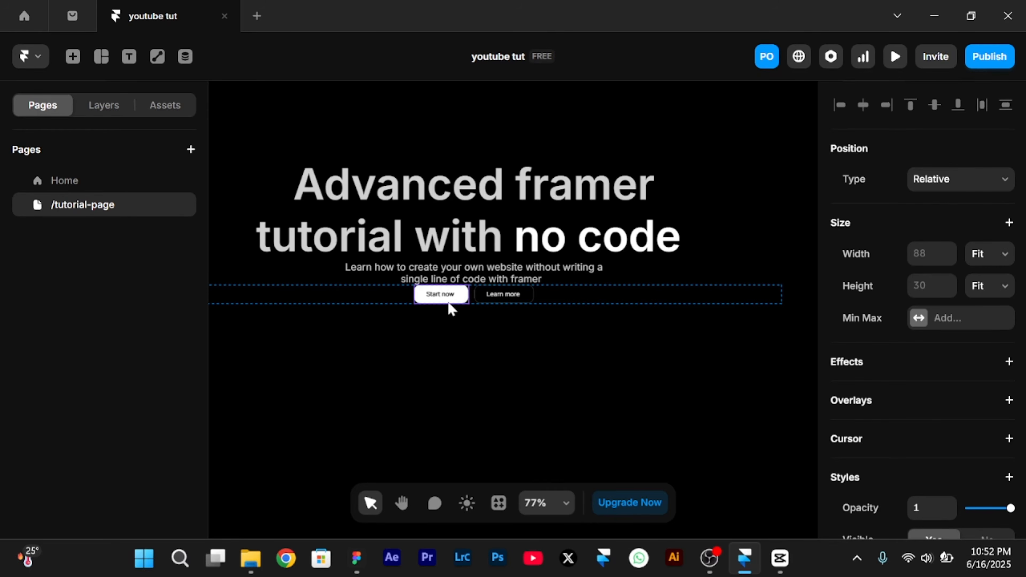
# Preview the tutorial page's hero section with its two buttons, and close the preview
pyautogui.hotkey('ctrl', 'p')
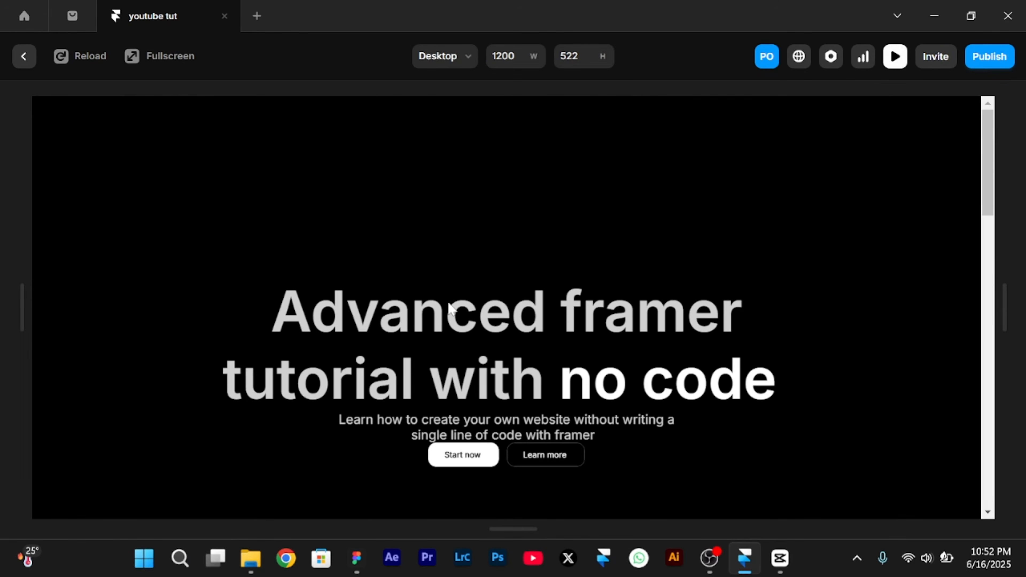
pyautogui.scroll(-3, 450, 307)
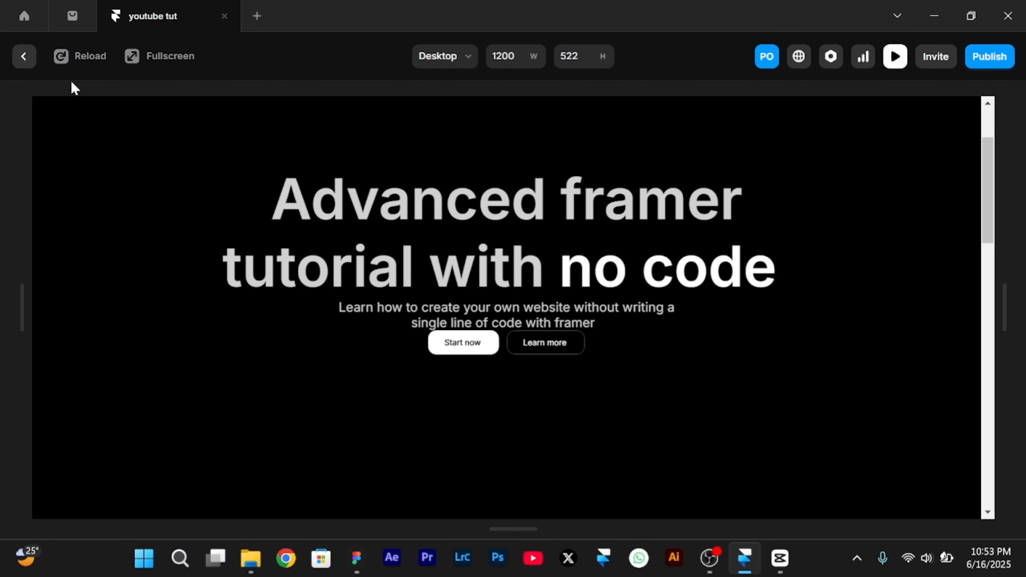
pyautogui.press('Escape')
# Copy the Layout Jump Preventer from the Home page's button hover component into Variant 1 of the tutorial page's Button hover component
pyautogui.click(83, 181)
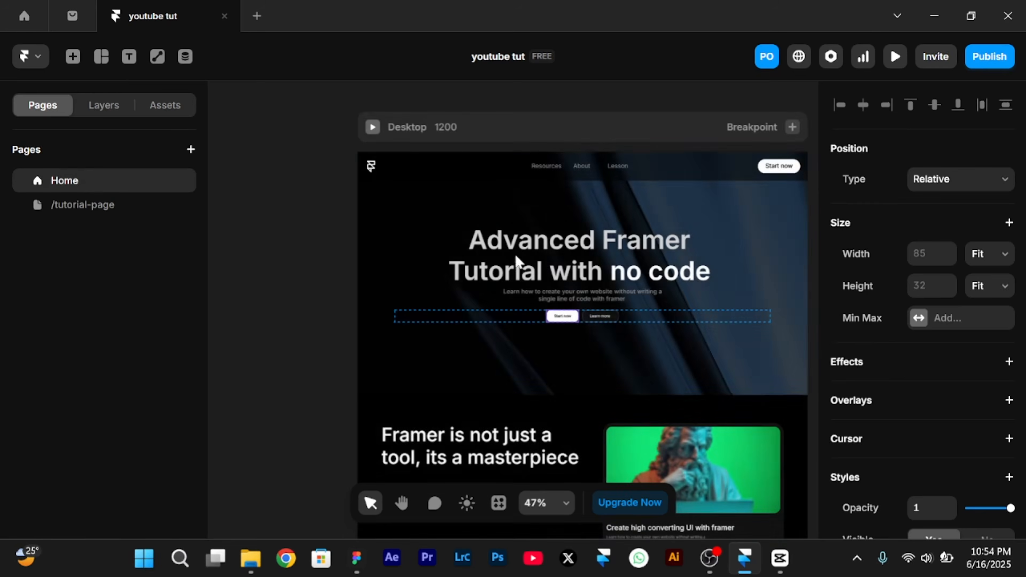
pyautogui.click(115, 106)
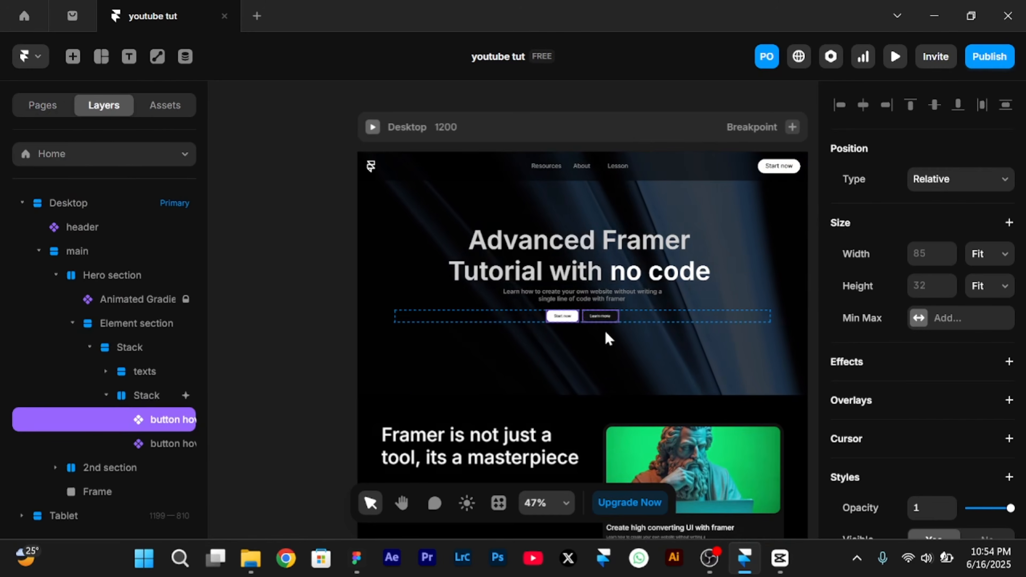
pyautogui.doubleClick(562, 318)
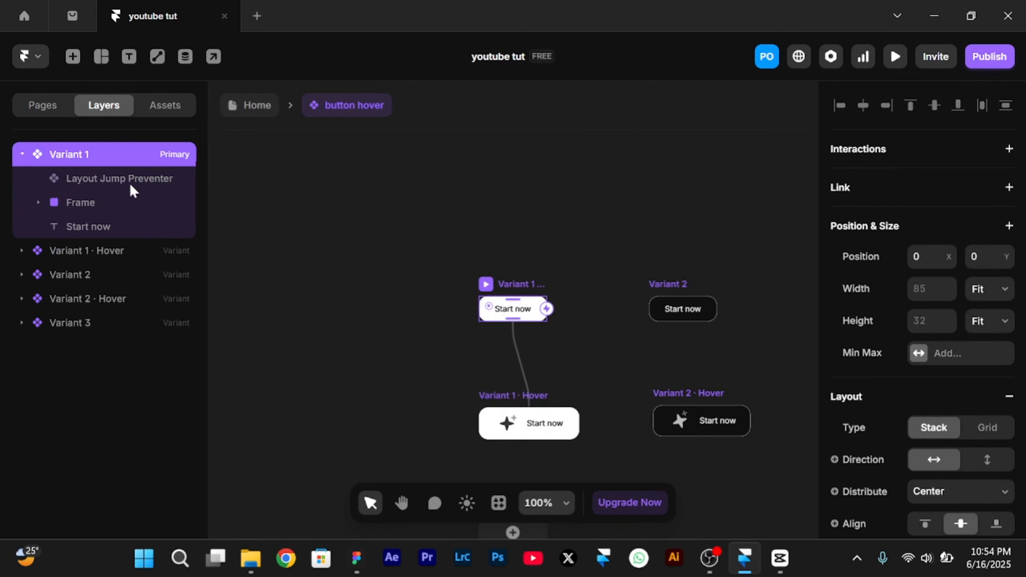
pyautogui.click(116, 183)
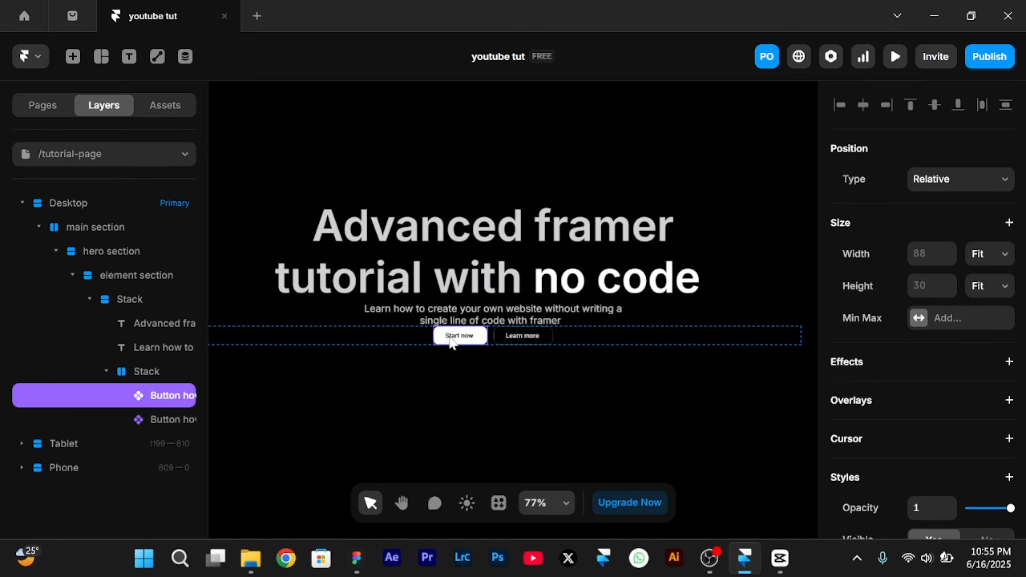
pyautogui.doubleClick(452, 342)
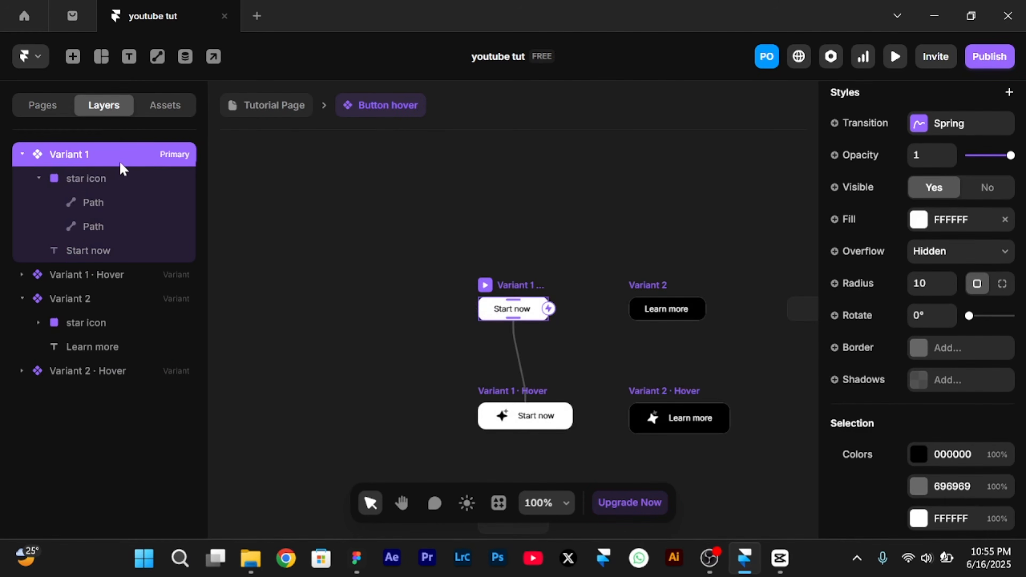
pyautogui.hotkey('ctrl', 'v')
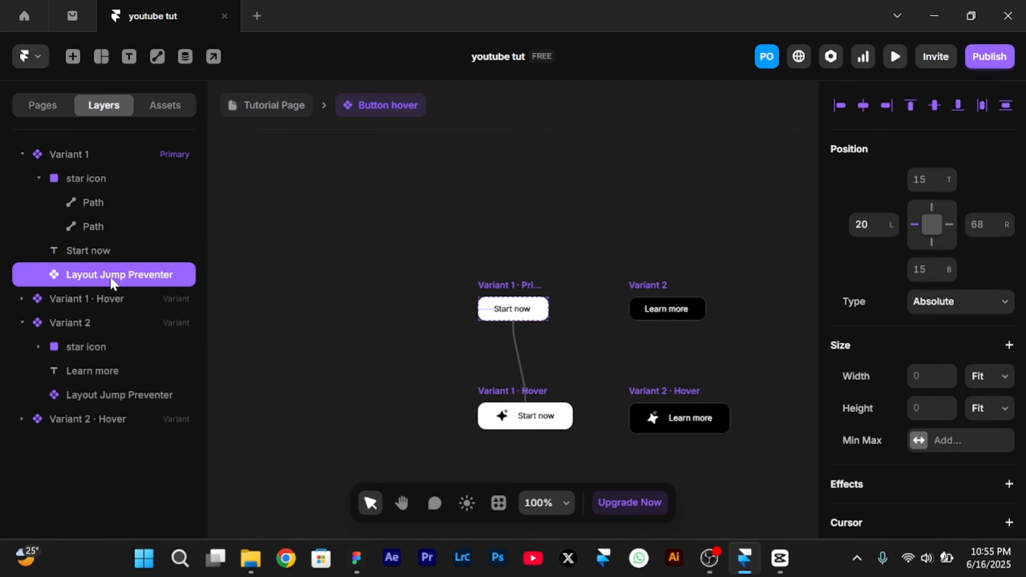
# Move the Layout Jump Preventer above the star icon as the first layer inside Variant 1
pyautogui.moveTo(113, 283); pyautogui.dragTo(81, 174)
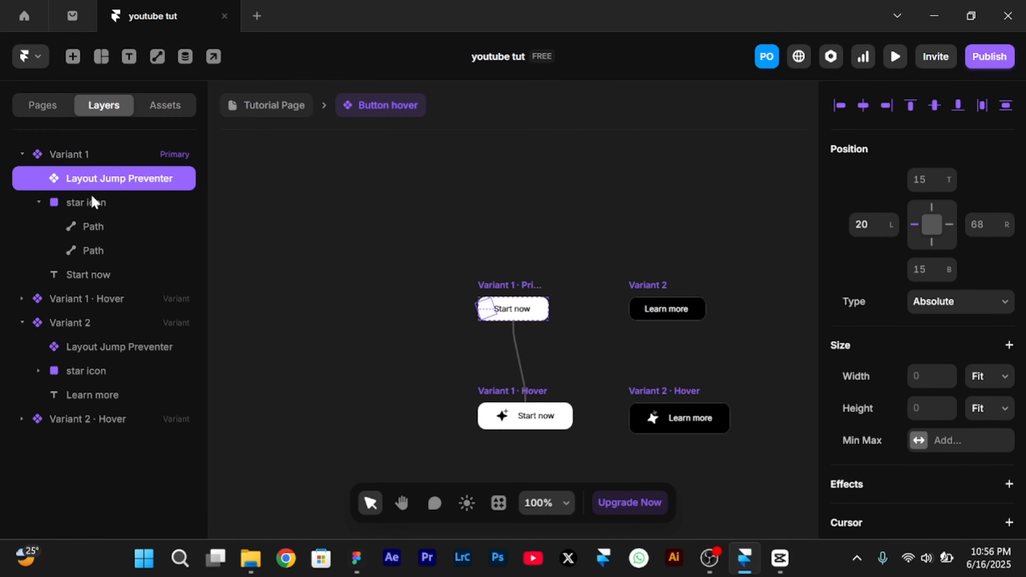
pyautogui.scroll(5, 540, 344)
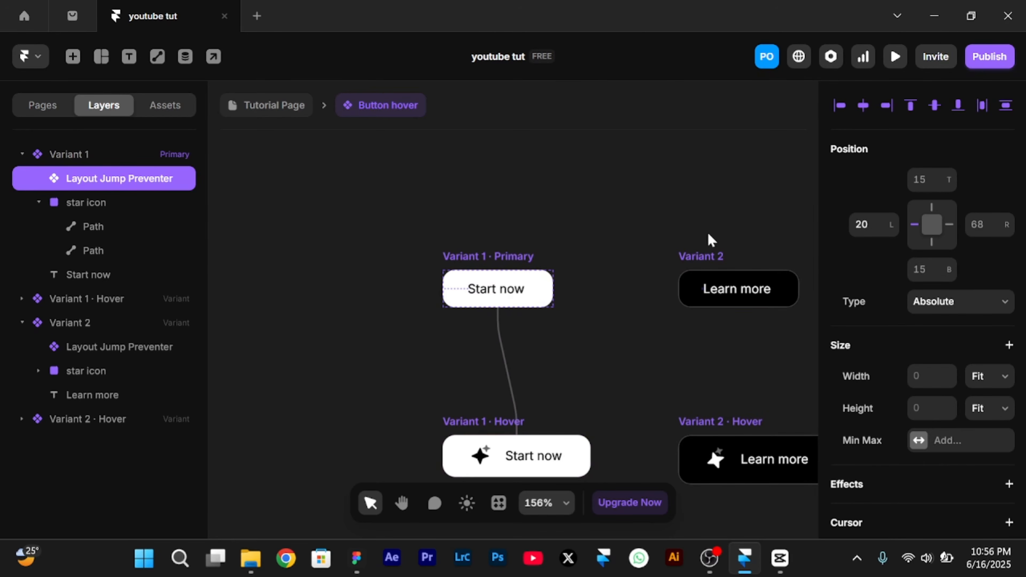
pyautogui.click(711, 258)
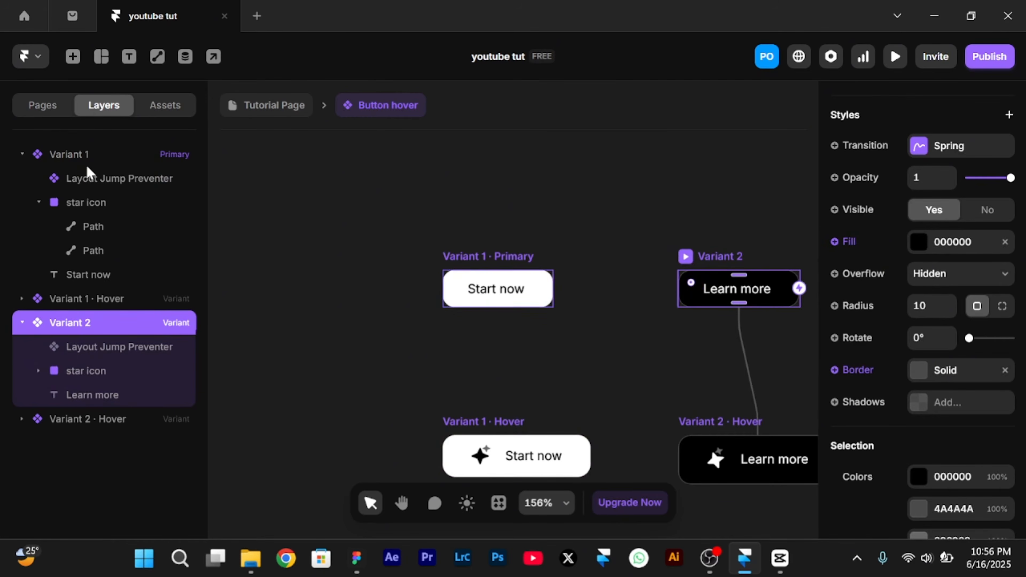
# Preview the tutorial page, test selecting and dragging the headline text and the Learn more button, and close the preview
pyautogui.click(267, 105)
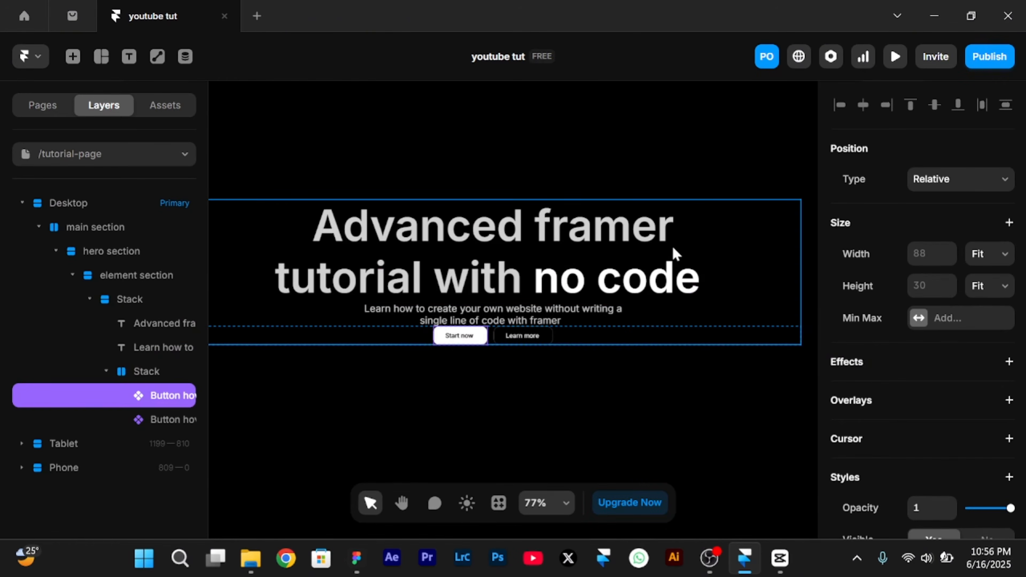
pyautogui.hotkey('ctrl', 'p')
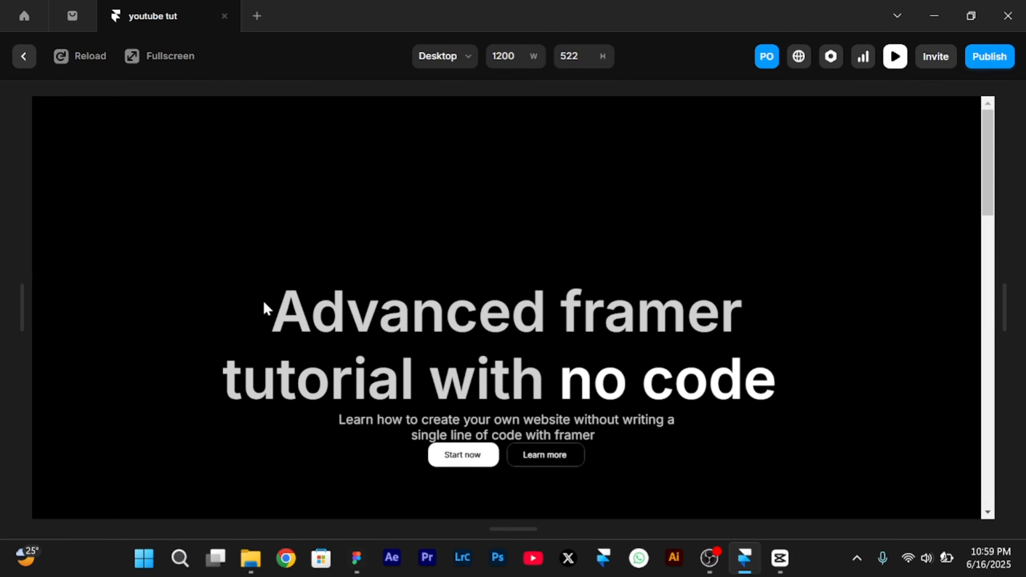
pyautogui.moveTo(262, 301); pyautogui.dragTo(773, 386)
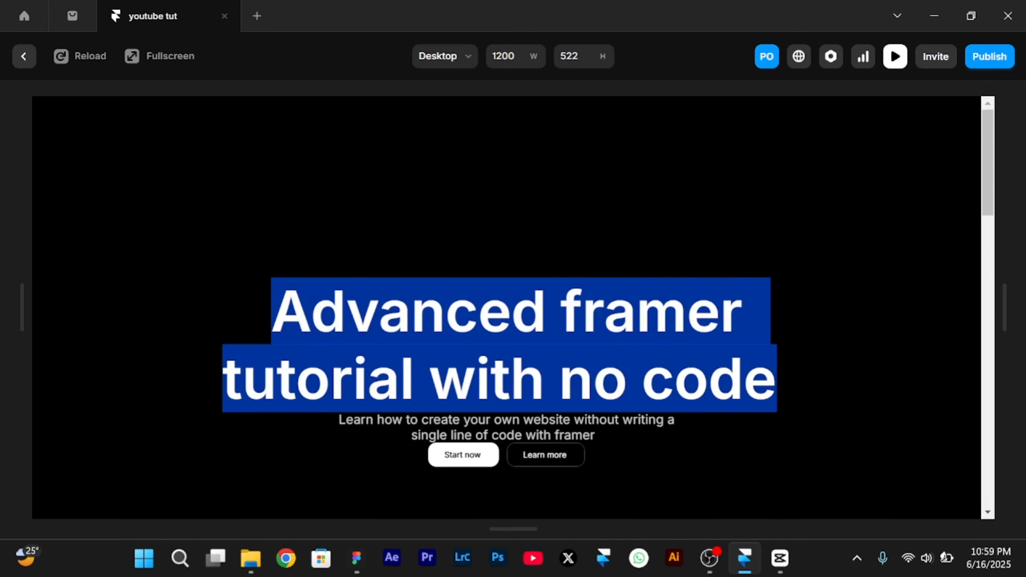
pyautogui.click(233, 267)
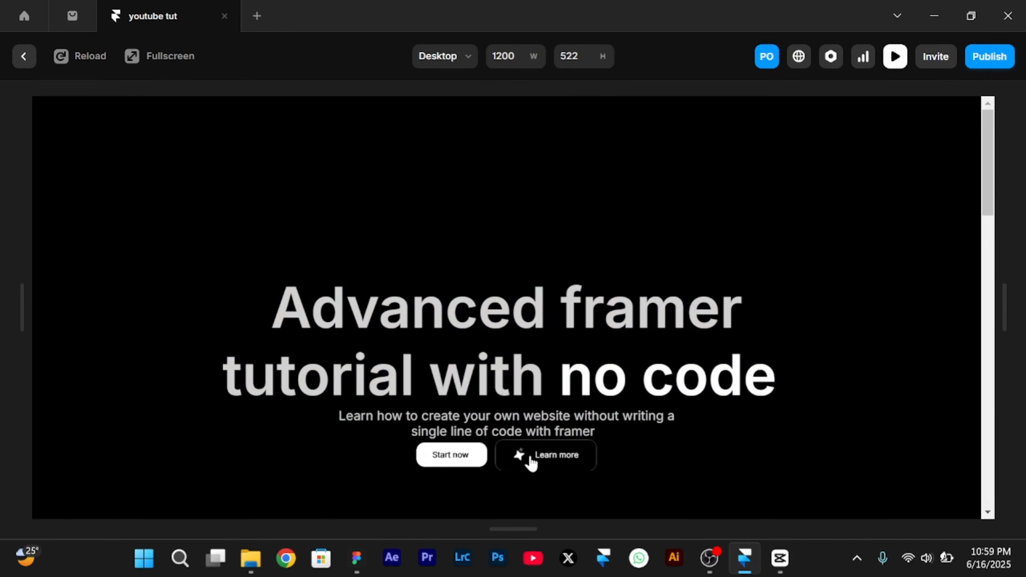
pyautogui.moveTo(521, 456); pyautogui.dragTo(563, 470)
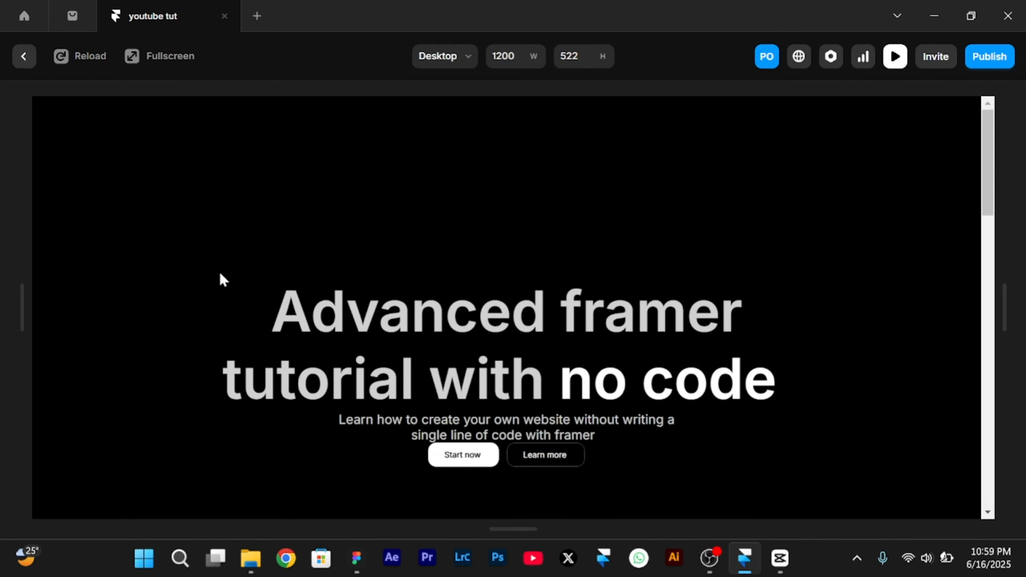
pyautogui.moveTo(219, 279); pyautogui.dragTo(759, 315)
pyautogui.moveTo(464, 309); pyautogui.dragTo(169, 196)
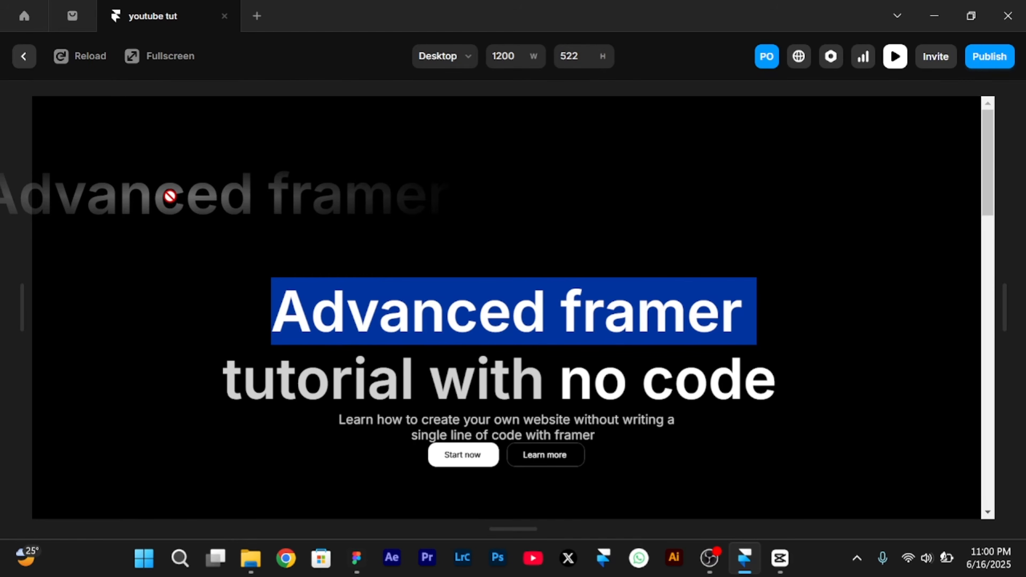
pyautogui.moveTo(170, 196); pyautogui.dragTo(170, 197)
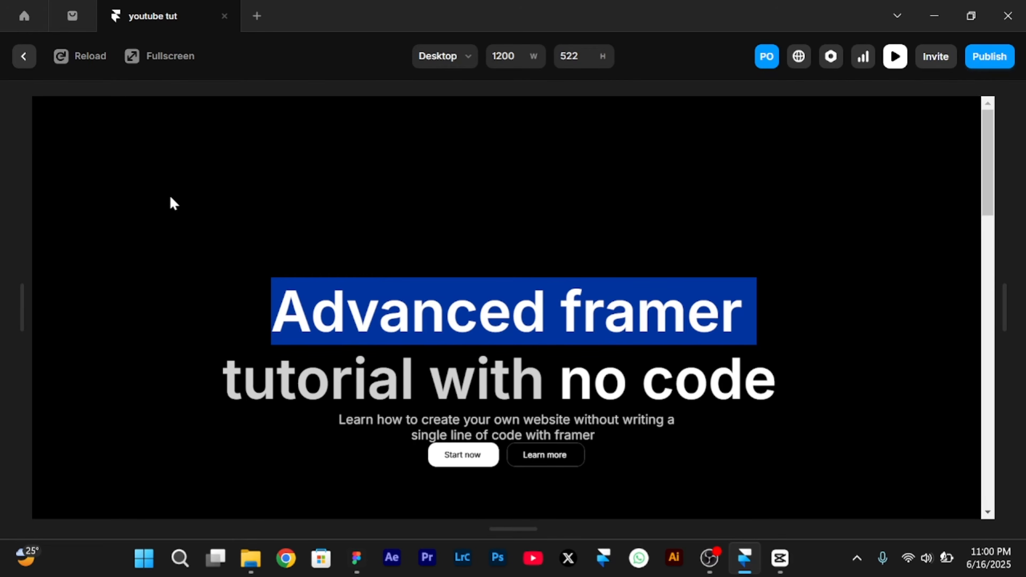
pyautogui.click(23, 65)
# Add a Pointer Events style set to None to the "Advanced framer tutorial with no code" headline
pyautogui.scroll(-5, 364, 190)
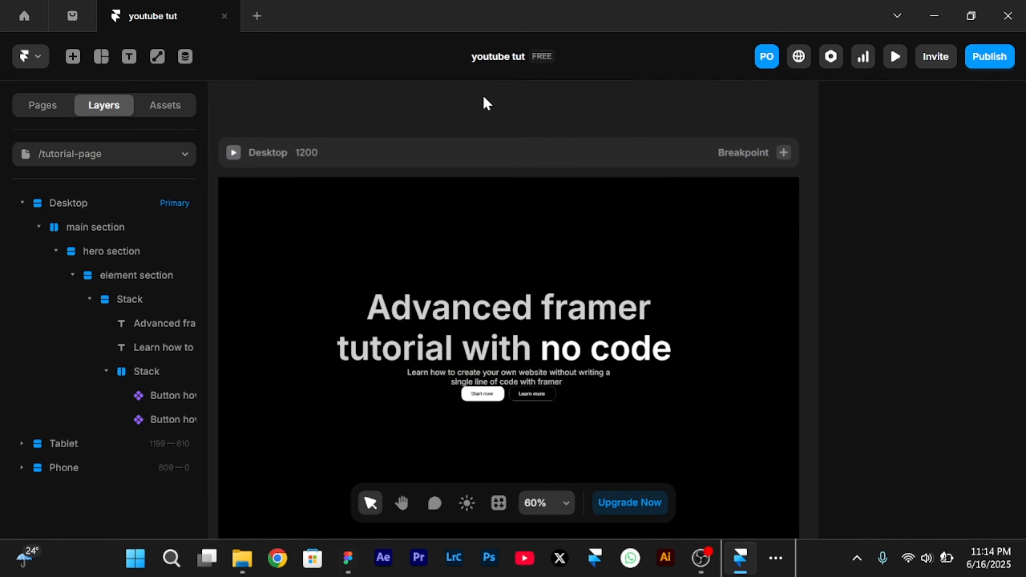
pyautogui.click(526, 335)
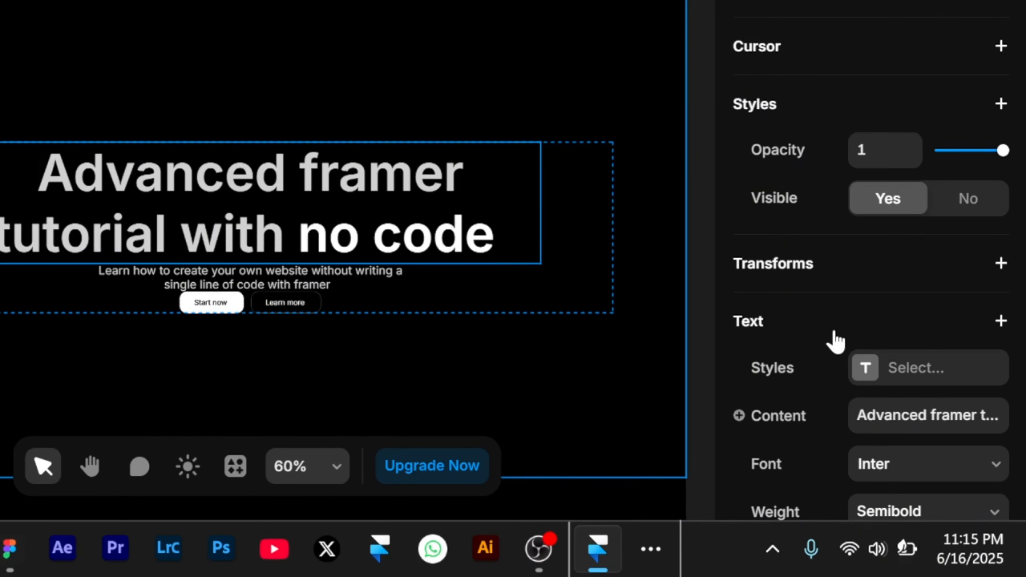
pyautogui.scroll(-2, 835, 340)
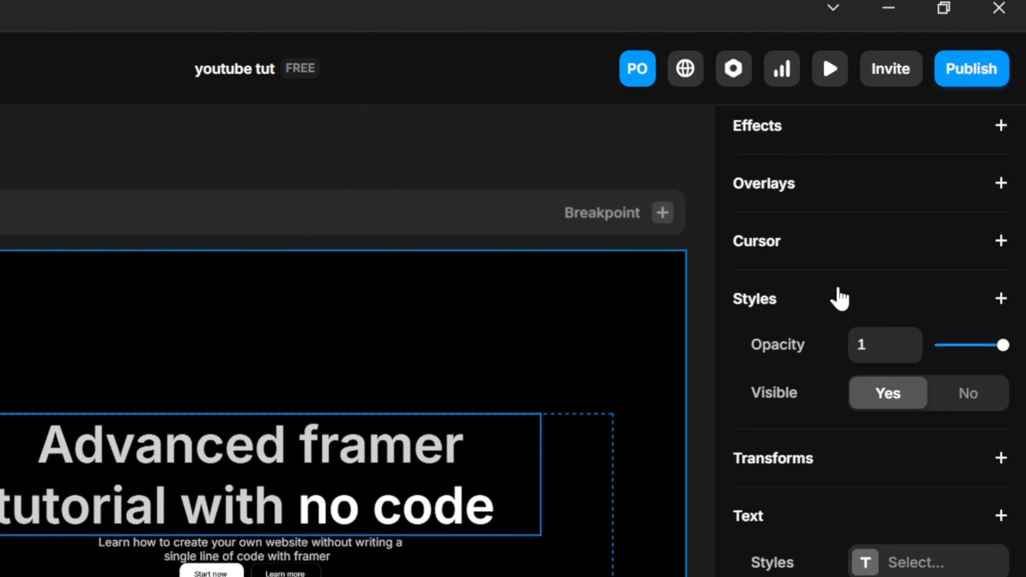
pyautogui.scroll(-7, 839, 293)
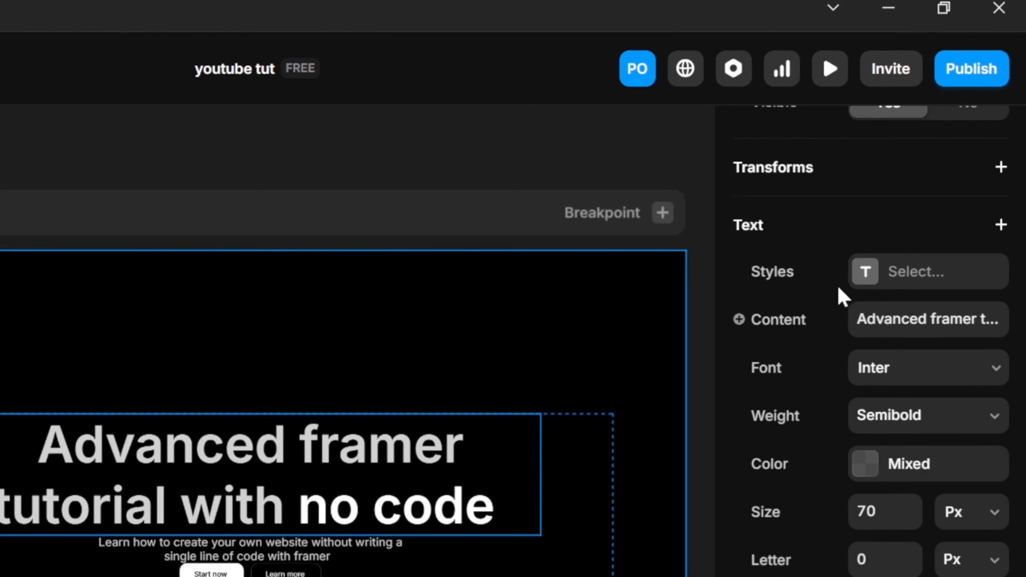
pyautogui.scroll(4, 838, 293)
pyautogui.scroll(6, 852, 383)
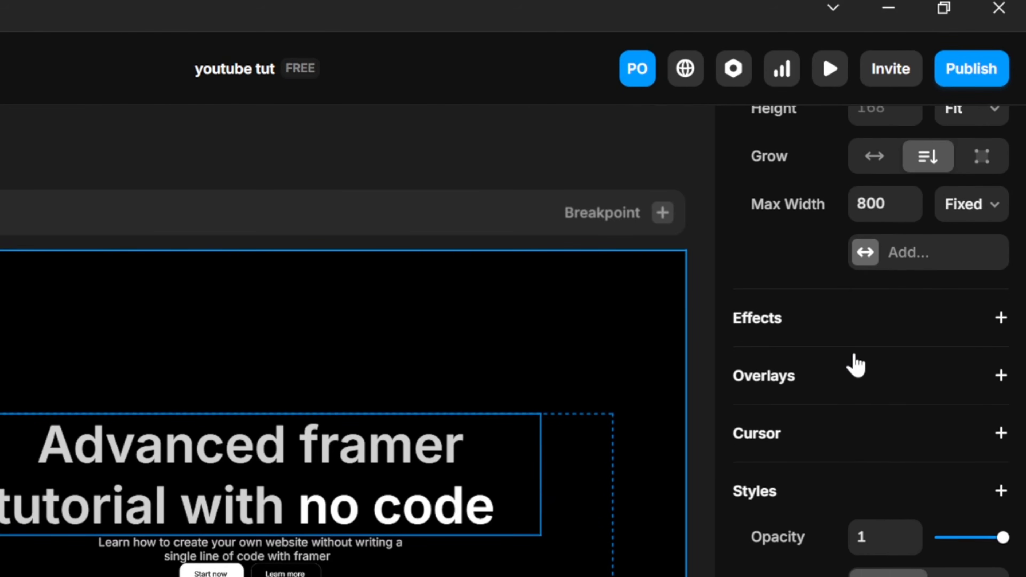
pyautogui.click(765, 500)
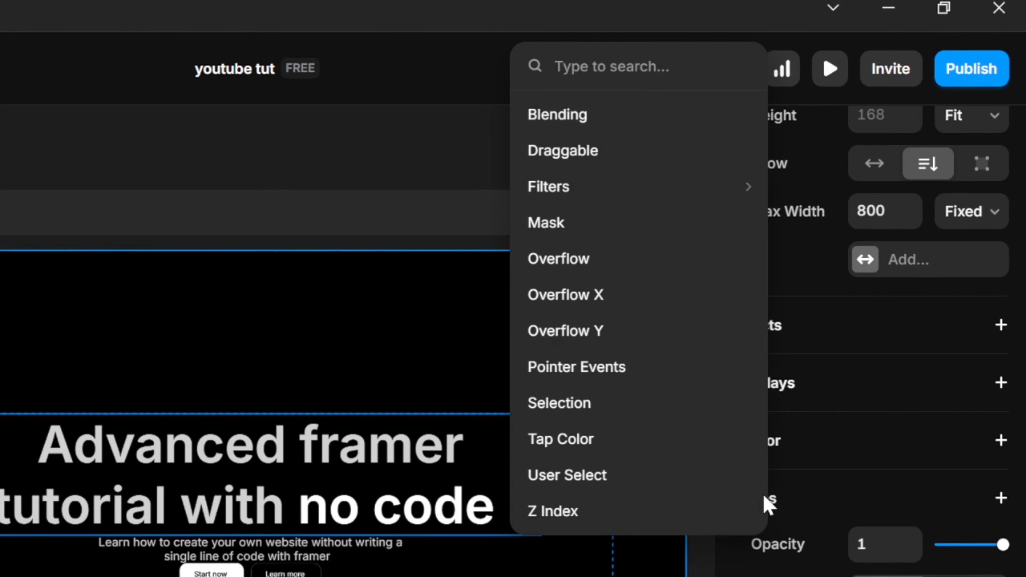
pyautogui.click(596, 386)
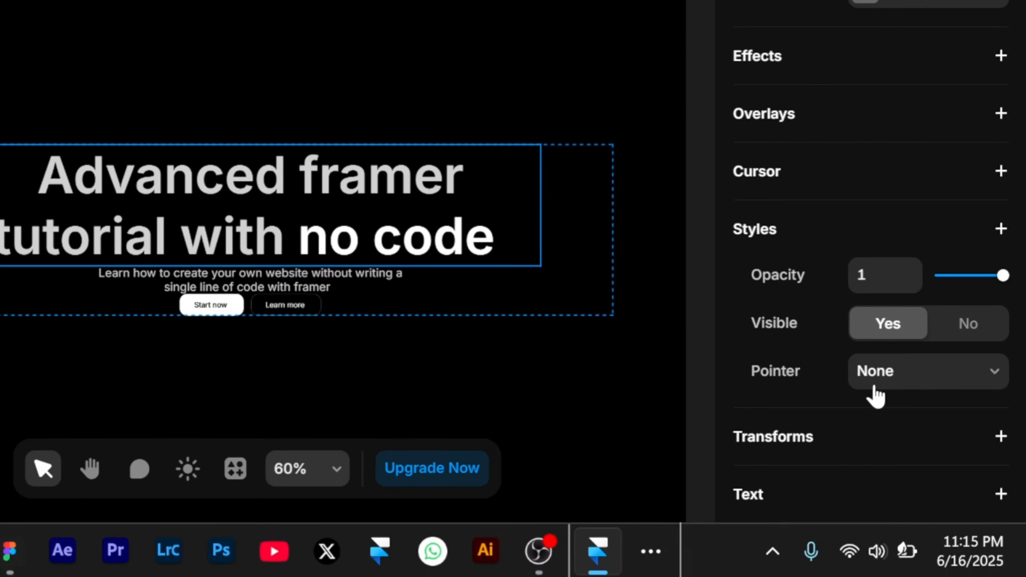
# Add a User Select style set to None to the headline text
pyautogui.scroll(-1, 875, 394)
pyautogui.scroll(-1, 875, 394)
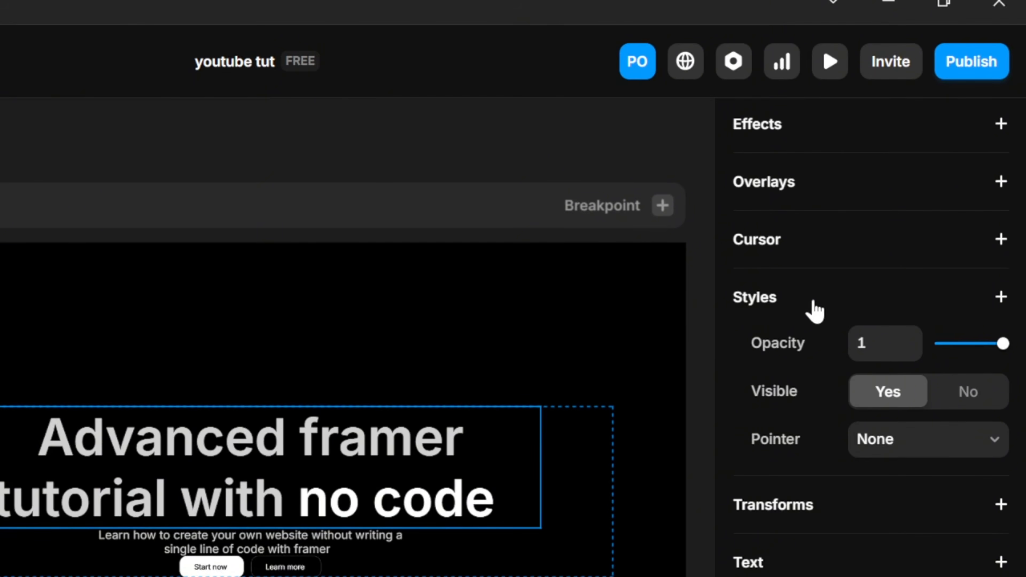
pyautogui.click(818, 164)
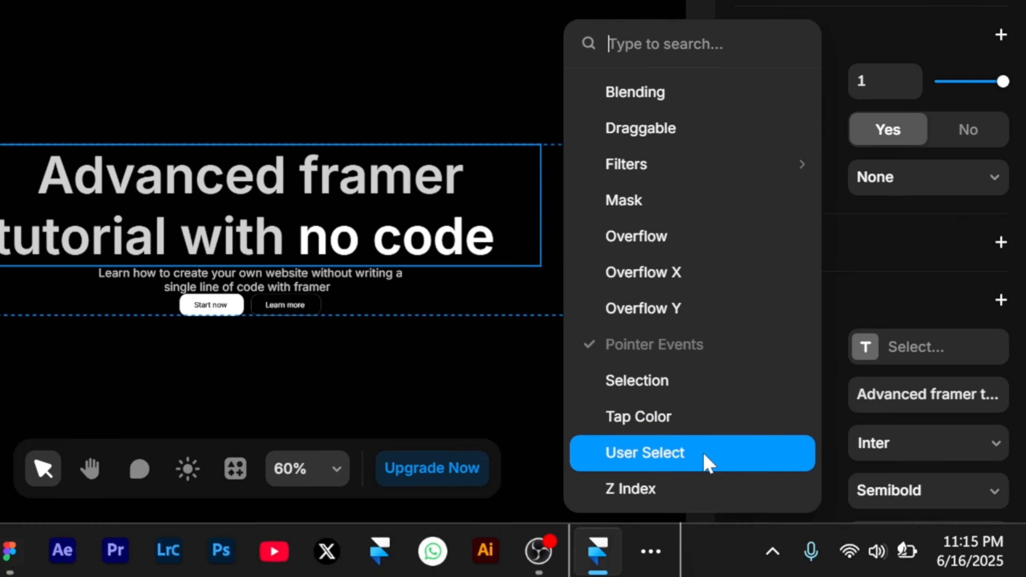
pyautogui.click(695, 541)
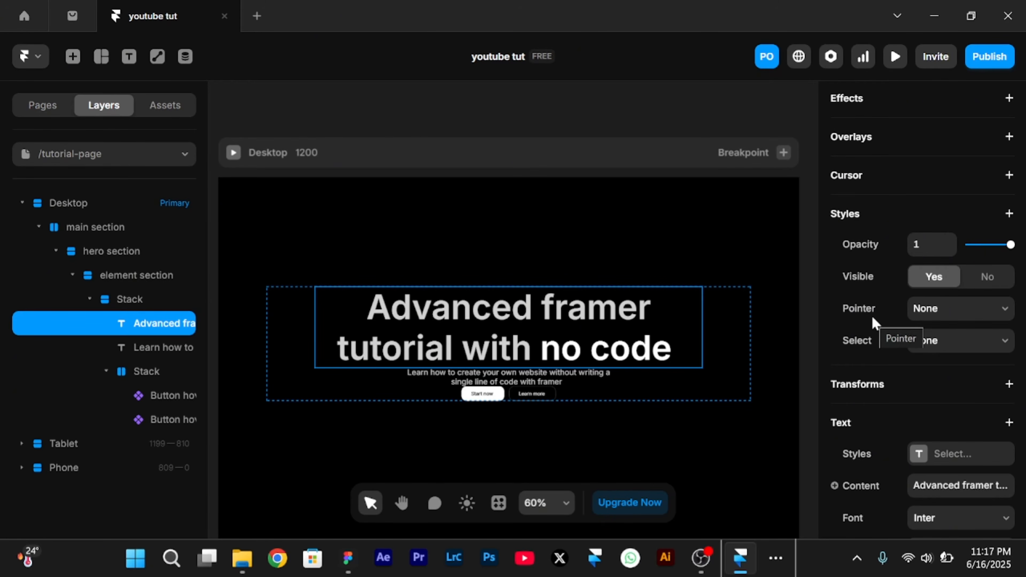
# Preview the page, test selecting and dragging the description text below the headline, and close the preview
pyautogui.hotkey('ctrl', 'p')
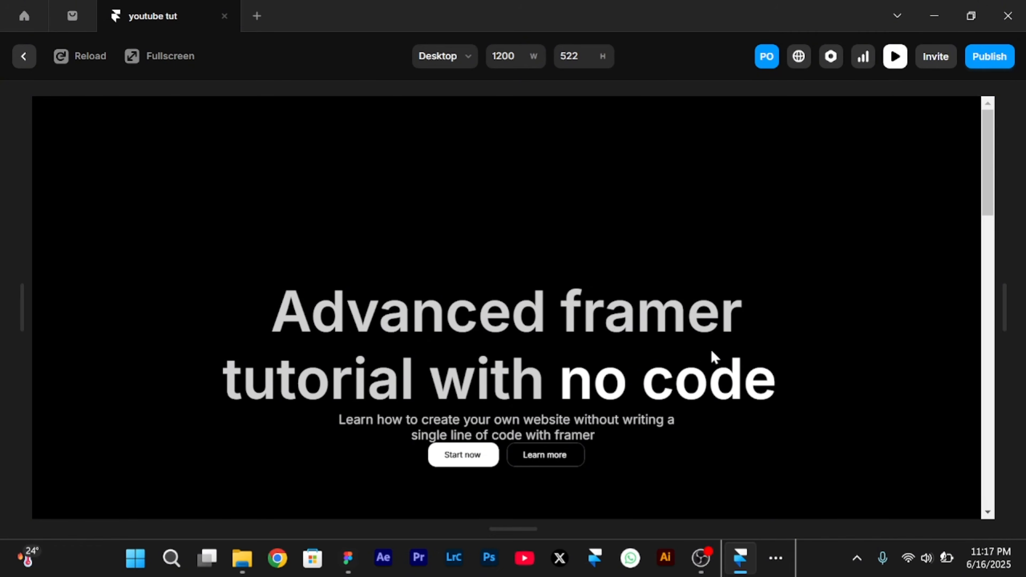
pyautogui.moveTo(315, 409); pyautogui.dragTo(651, 441)
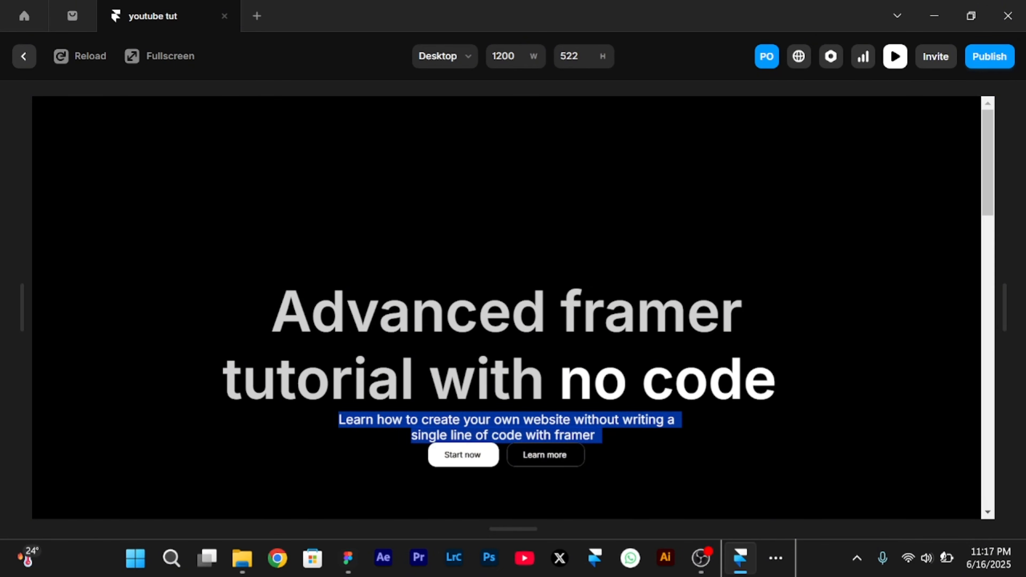
pyautogui.moveTo(521, 434); pyautogui.dragTo(582, 357)
pyautogui.click(21, 59)
# Add Pointer Events and User Select styles, both set to None, to the description text below the headline
pyautogui.click(509, 380)
pyautogui.click(851, 335)
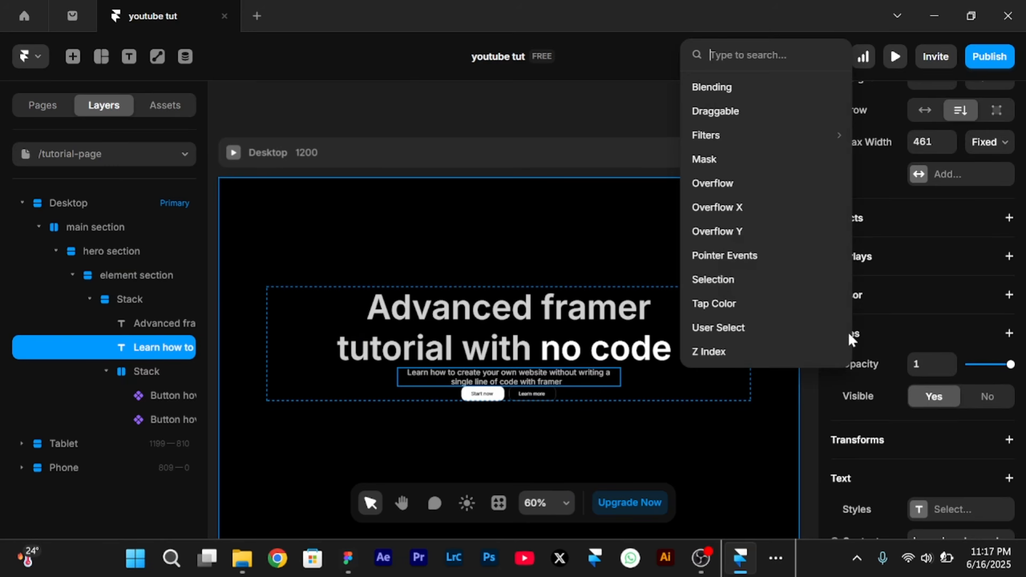
pyautogui.click(774, 258)
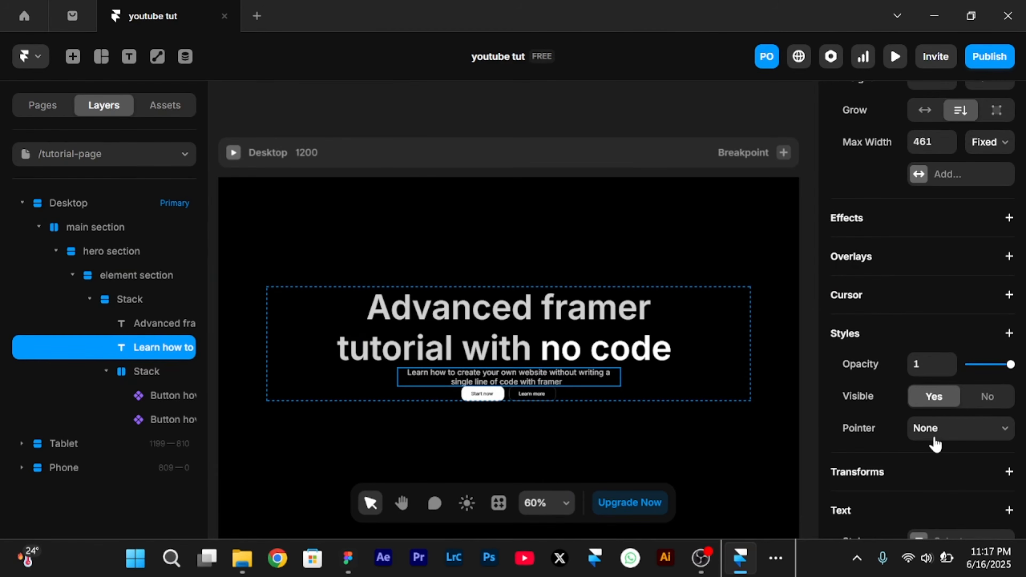
pyautogui.click(852, 336)
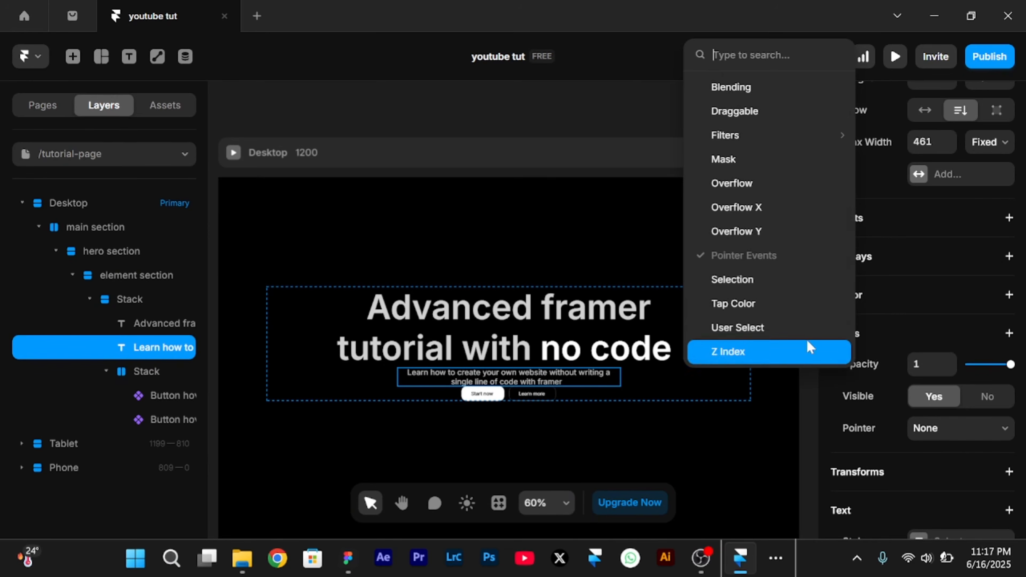
pyautogui.click(792, 340)
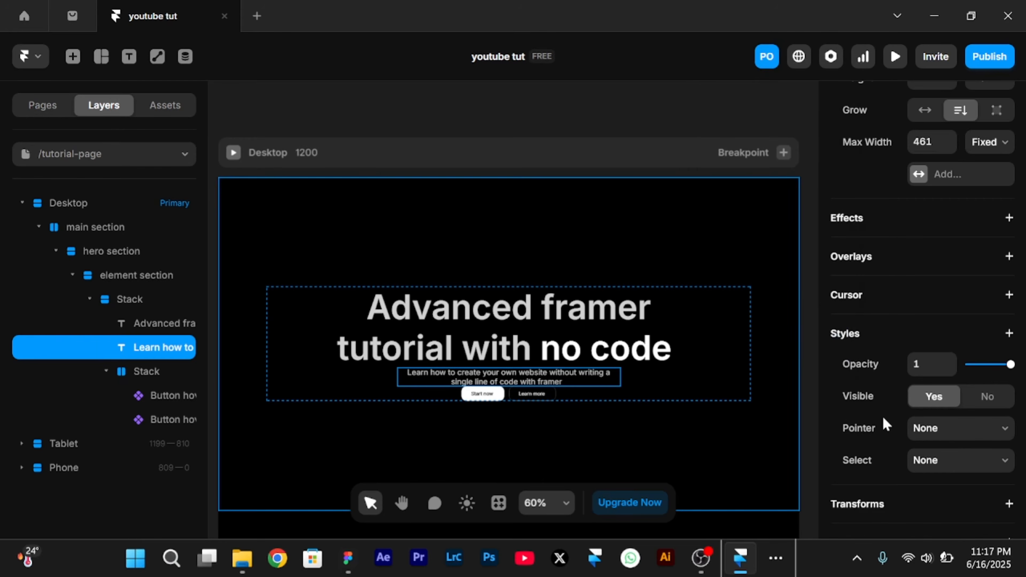
# Preview the page and test whether the description text and the button labels can be selected
pyautogui.click(895, 57)
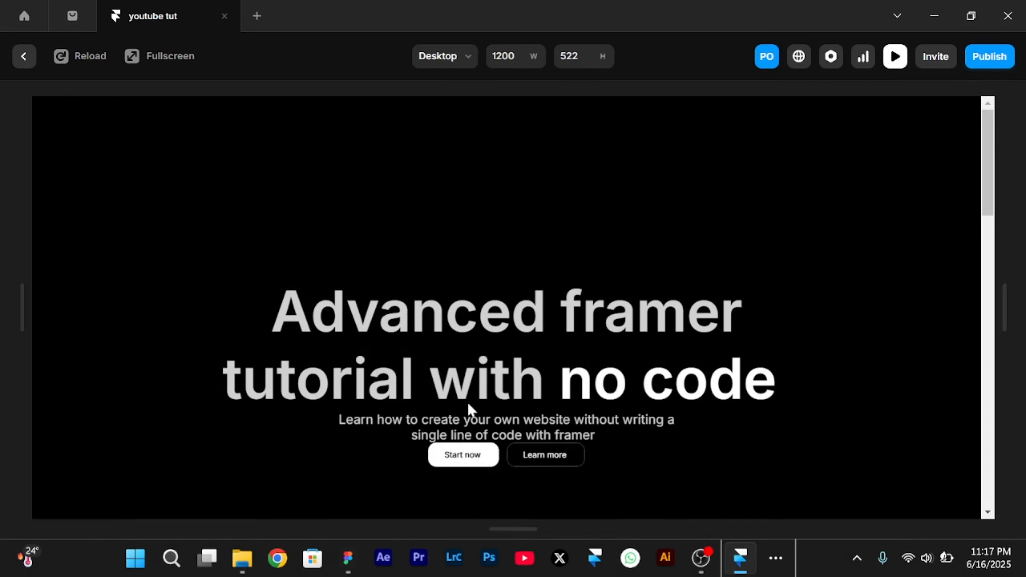
pyautogui.moveTo(352, 417); pyautogui.dragTo(639, 411)
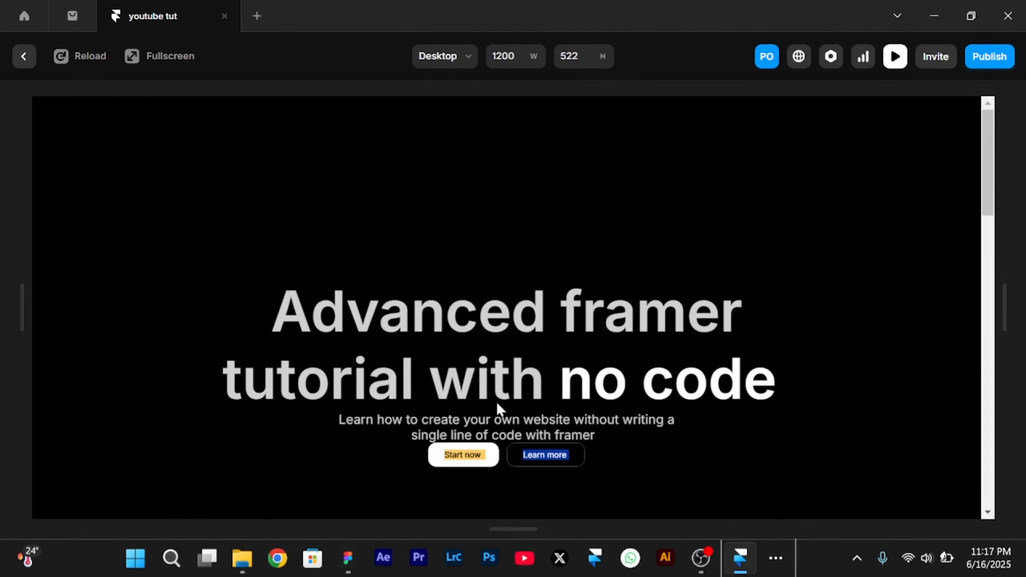
pyautogui.click(332, 414)
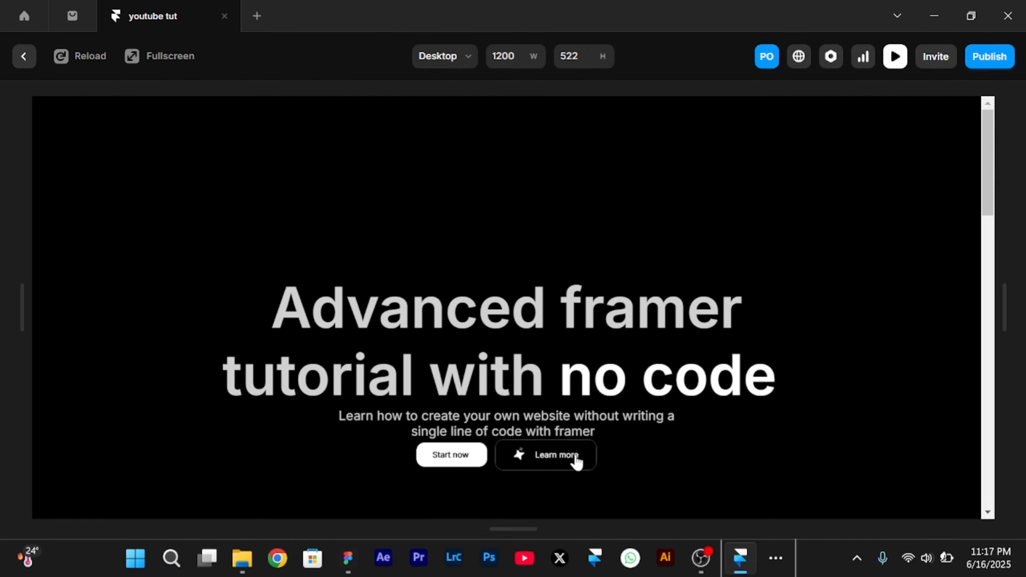
pyautogui.moveTo(577, 458); pyautogui.dragTo(521, 465)
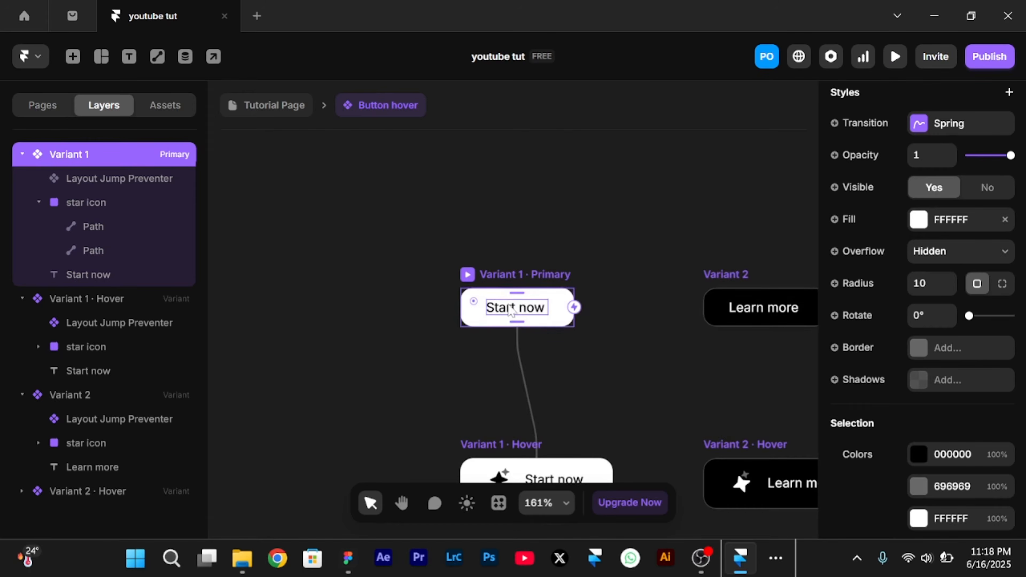
# Add a Pointer Events style set to None to the Start now text in Variant 1 of the Button hover component
pyautogui.click(508, 306)
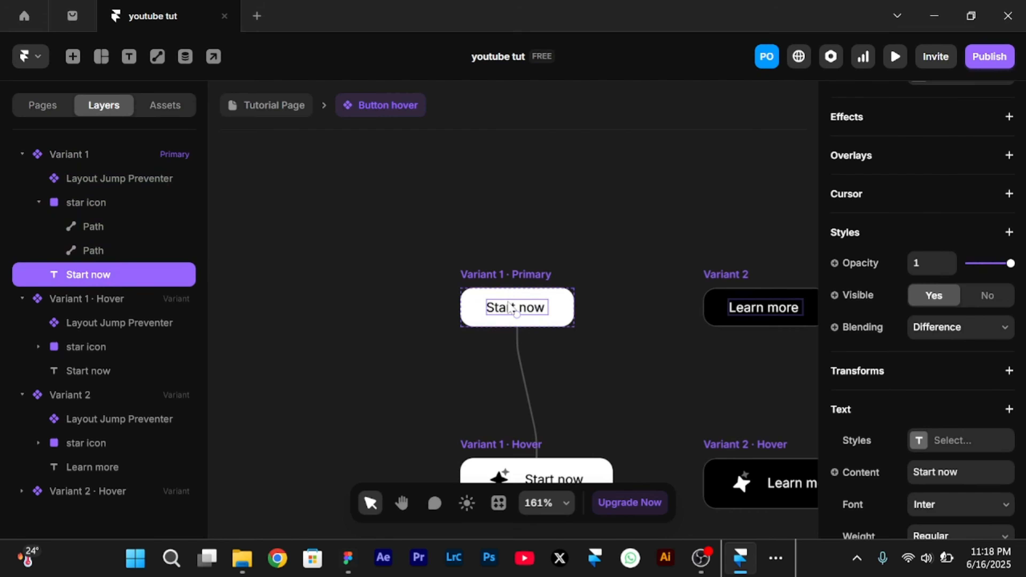
pyautogui.scroll(-3, 956, 352)
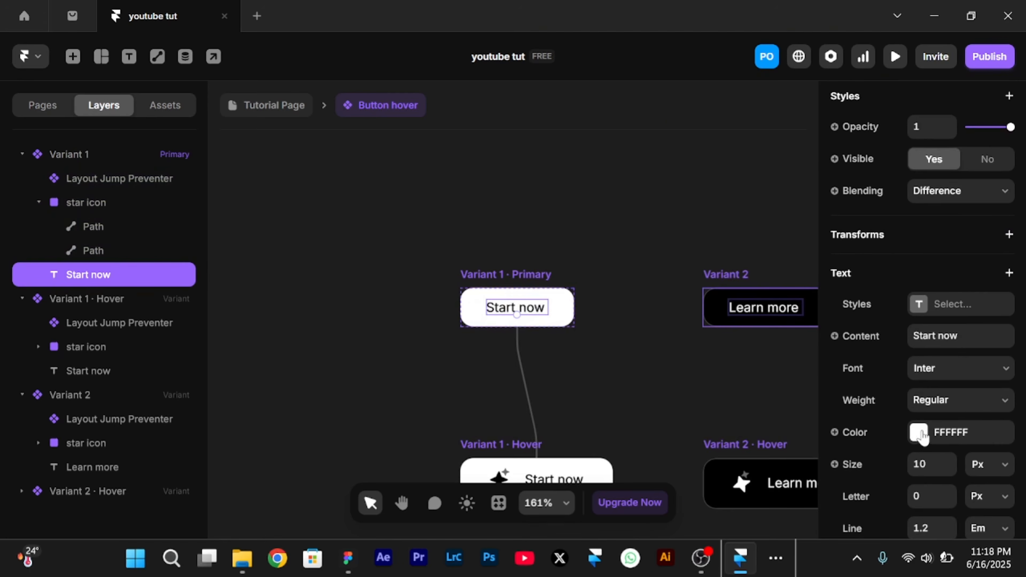
pyautogui.scroll(1, 957, 352)
pyautogui.scroll(4, 884, 309)
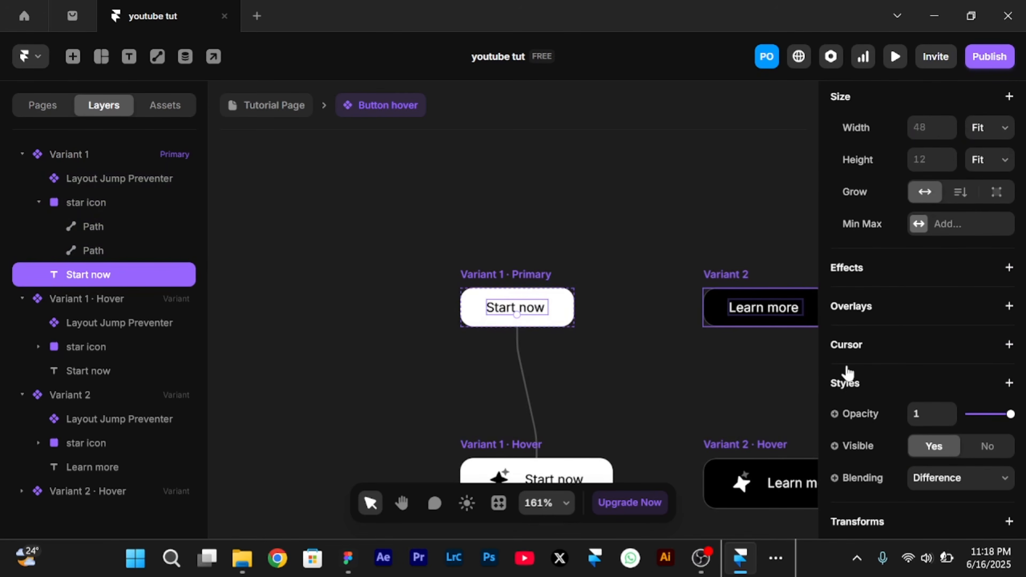
pyautogui.click(854, 386)
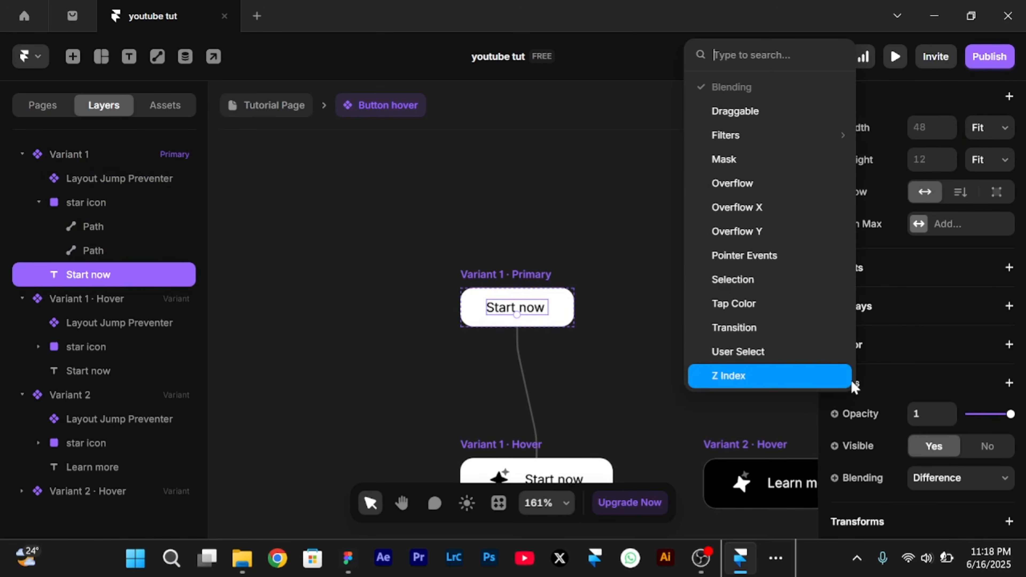
pyautogui.click(798, 259)
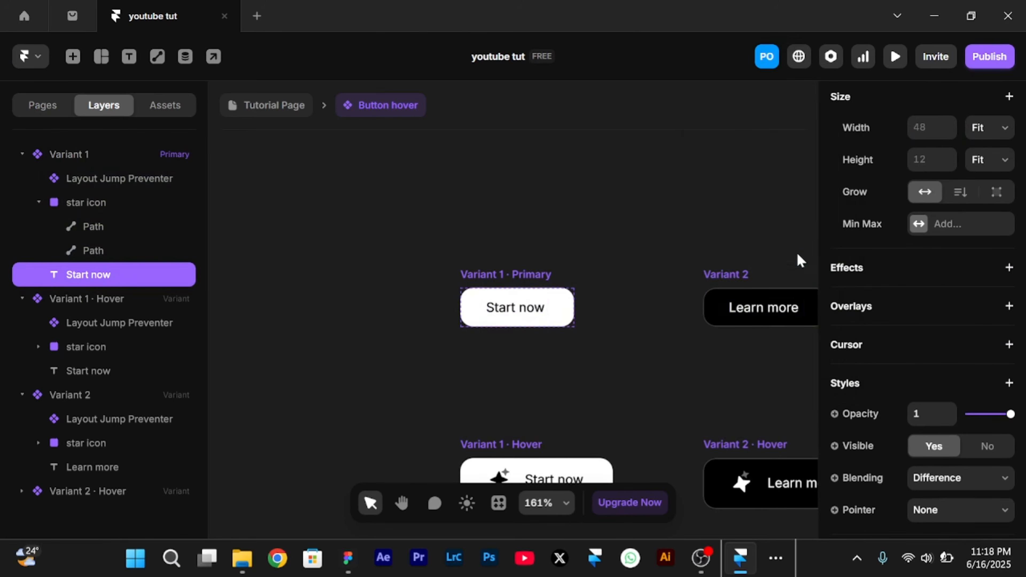
# Add a User Select style to the Start now text in Variant 1 of the Button hover component
pyautogui.click(851, 385)
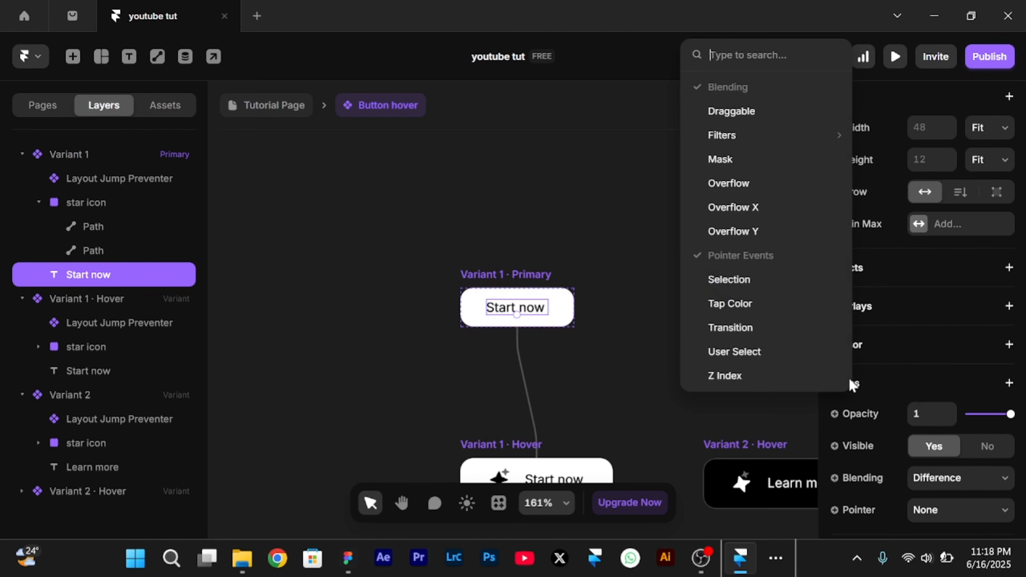
pyautogui.click(738, 352)
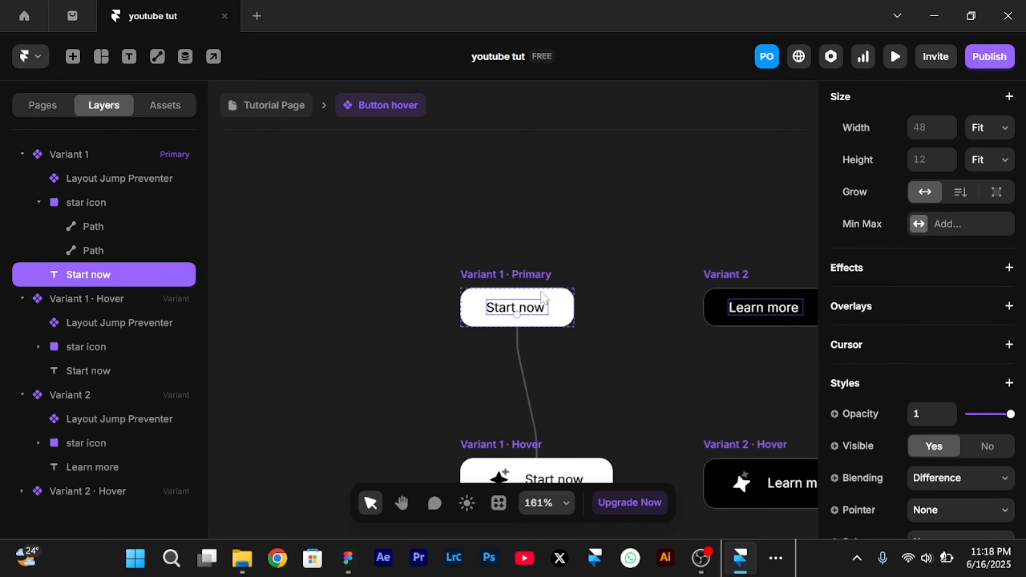
# Preview the Variant 1 button to test its label and hover state, and return to the Tutorial Page
pyautogui.click(488, 273)
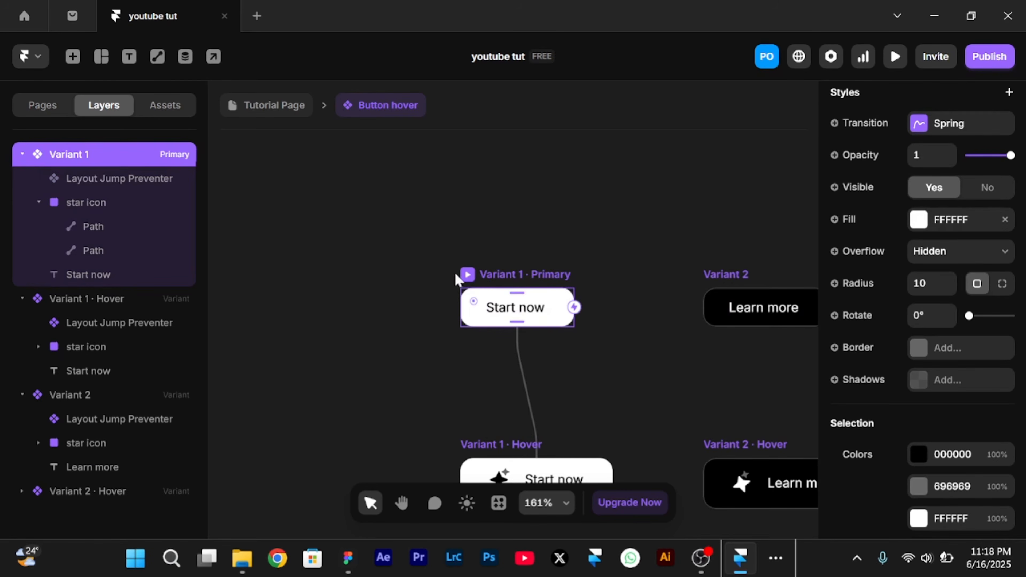
pyautogui.click(468, 275)
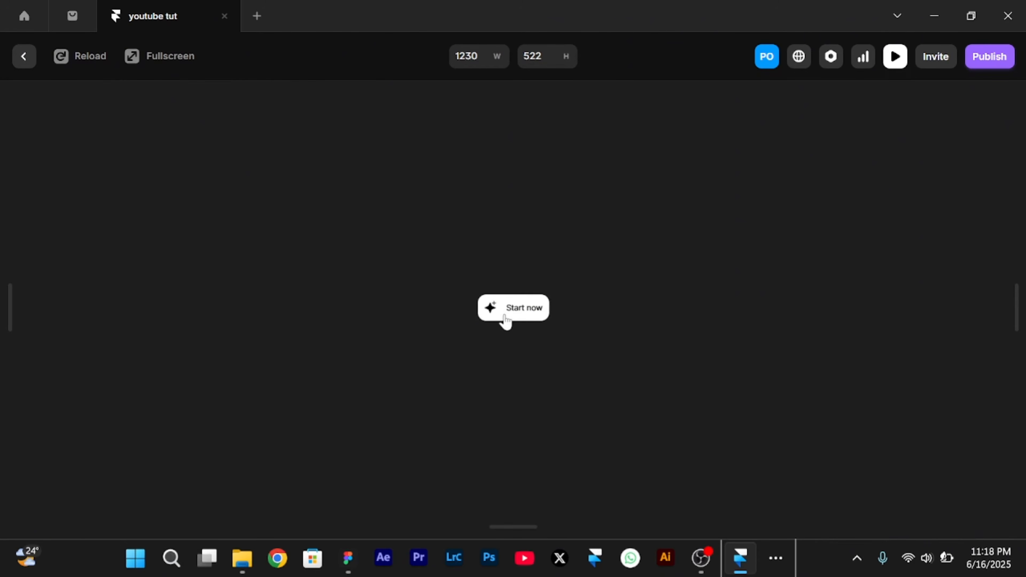
pyautogui.click(23, 58)
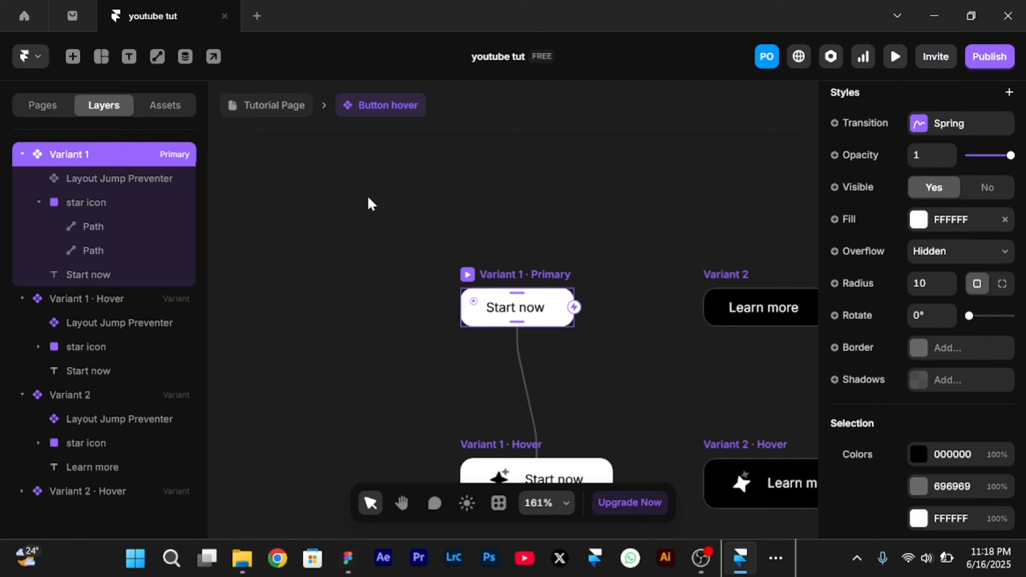
pyautogui.click(269, 108)
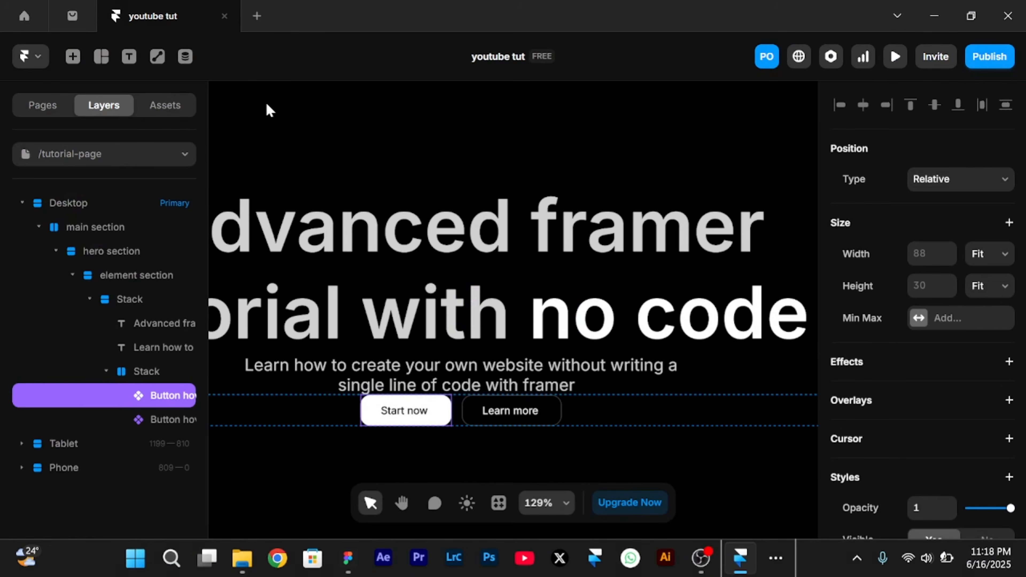
# Try a larger gap in the stack holding the headline, description and buttons, and undo it
pyautogui.scroll(-10, 416, 211)
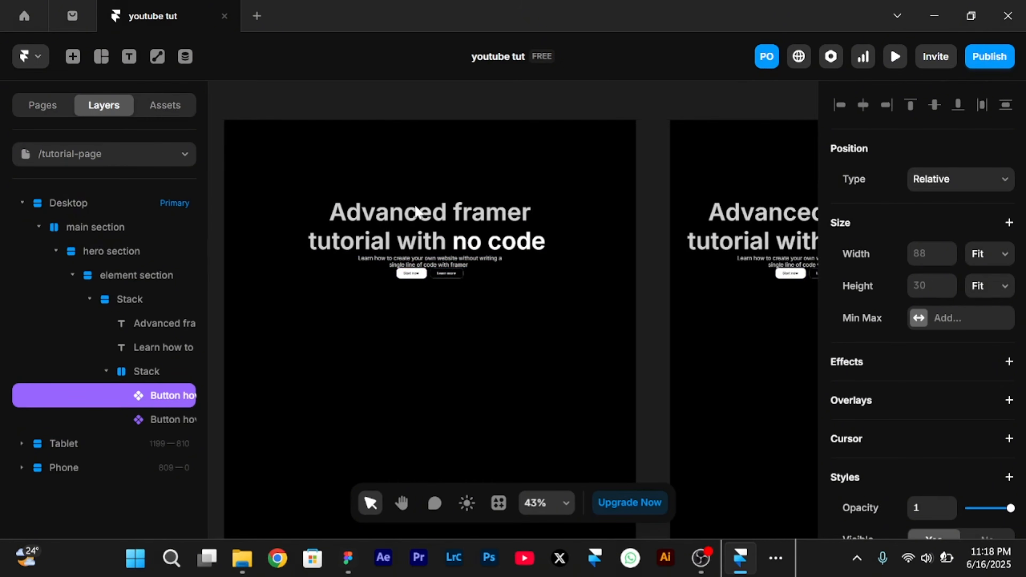
pyautogui.scroll(5, 416, 211)
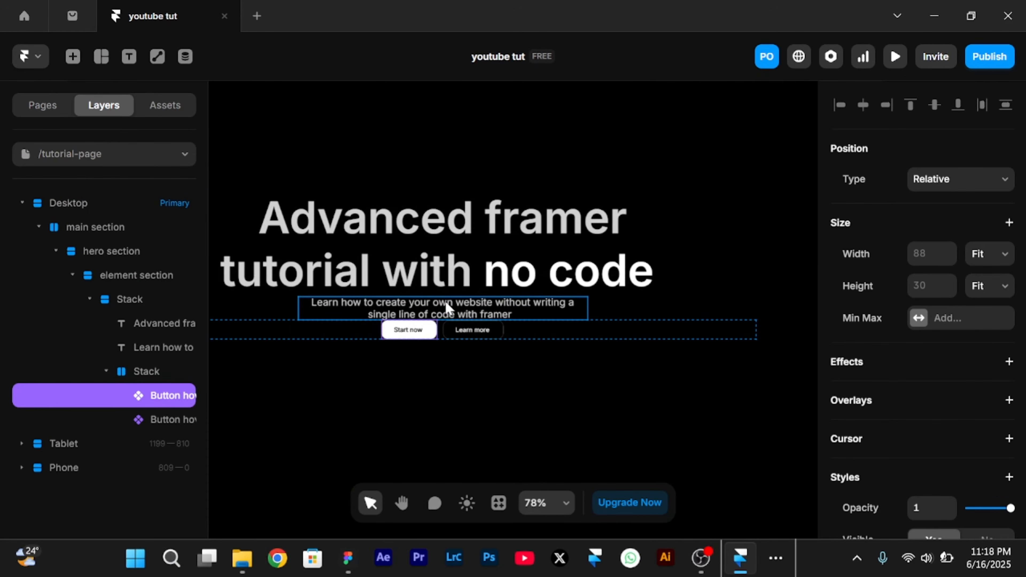
pyautogui.scroll(4, 446, 304)
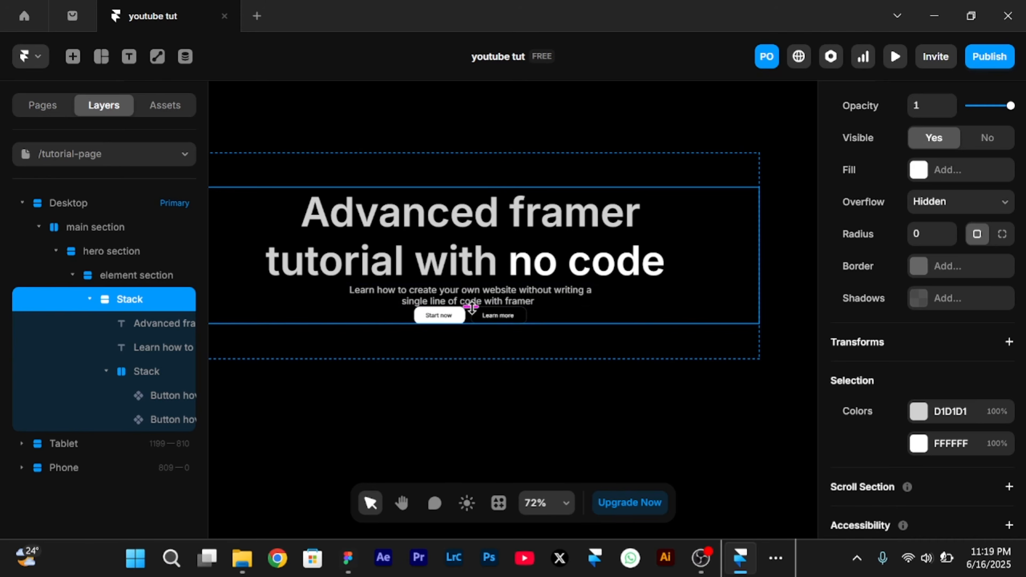
pyautogui.moveTo(471, 308); pyautogui.dragTo(483, 337)
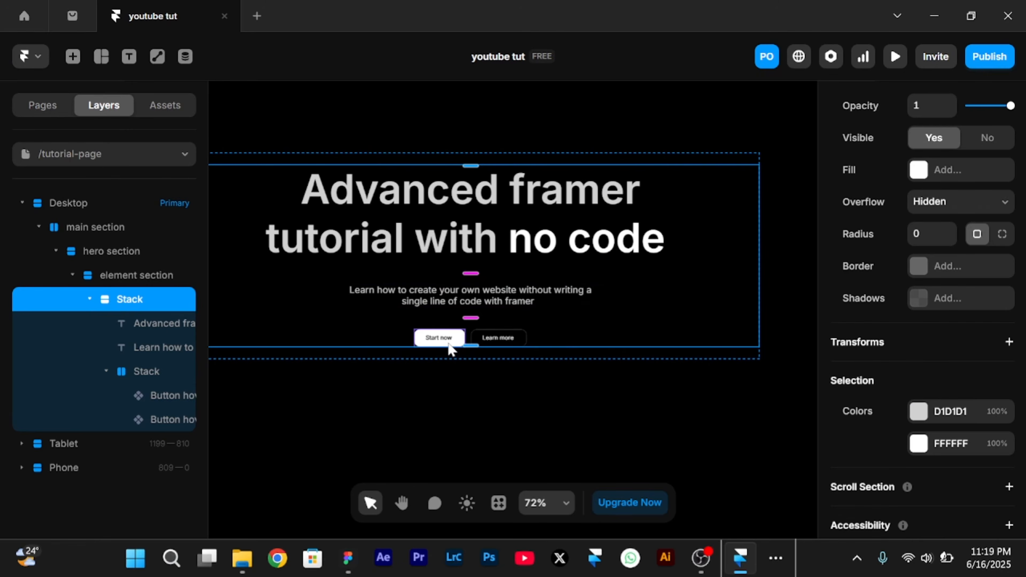
pyautogui.hotkey('ctrl', 'z')
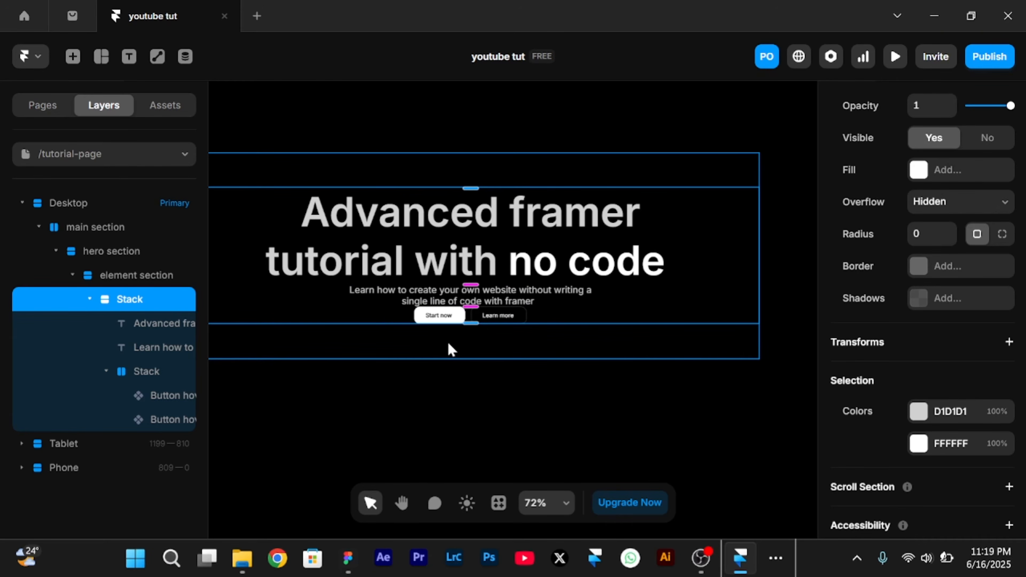
pyautogui.click(498, 316)
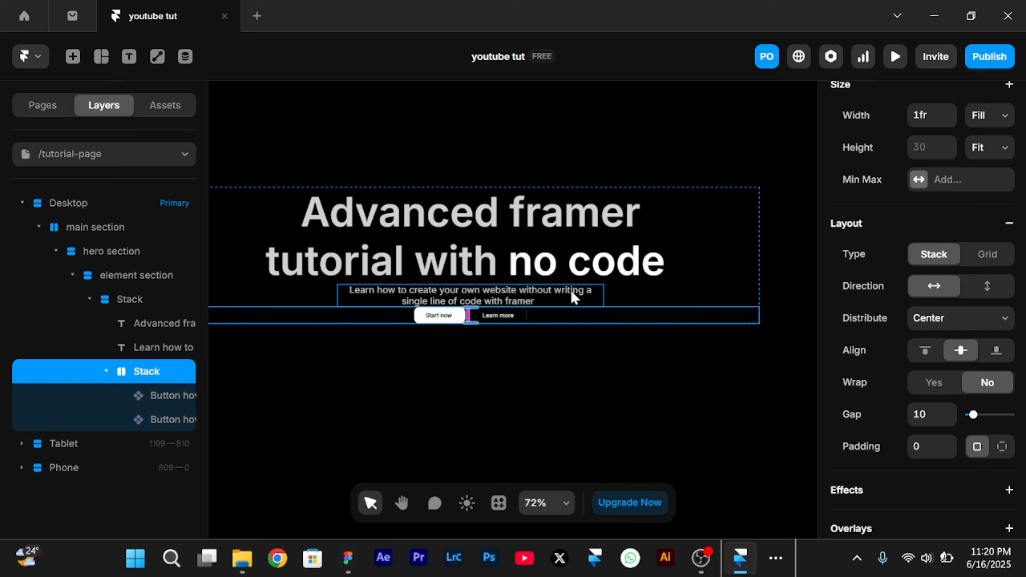
# Group the headline and the description text into their own stack
pyautogui.click(556, 255)
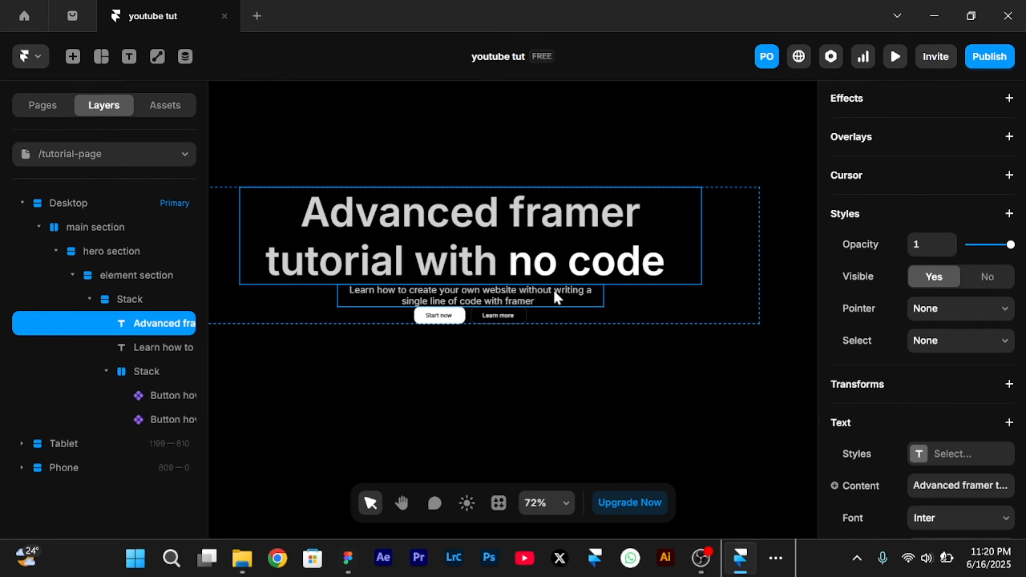
pyautogui.keyDown('shift'); pyautogui.click(556, 300); pyautogui.keyUp('shift')
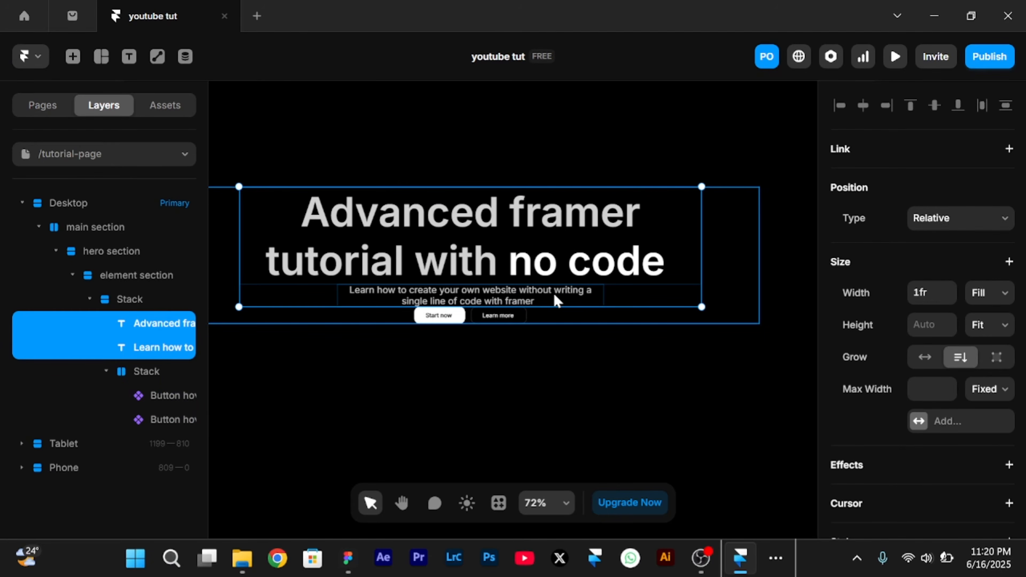
pyautogui.hotkey('shift', 'a')
# Close the gap between the headline and description, and widen the gap between the text stack and the buttons
pyautogui.scroll(3, 554, 299)
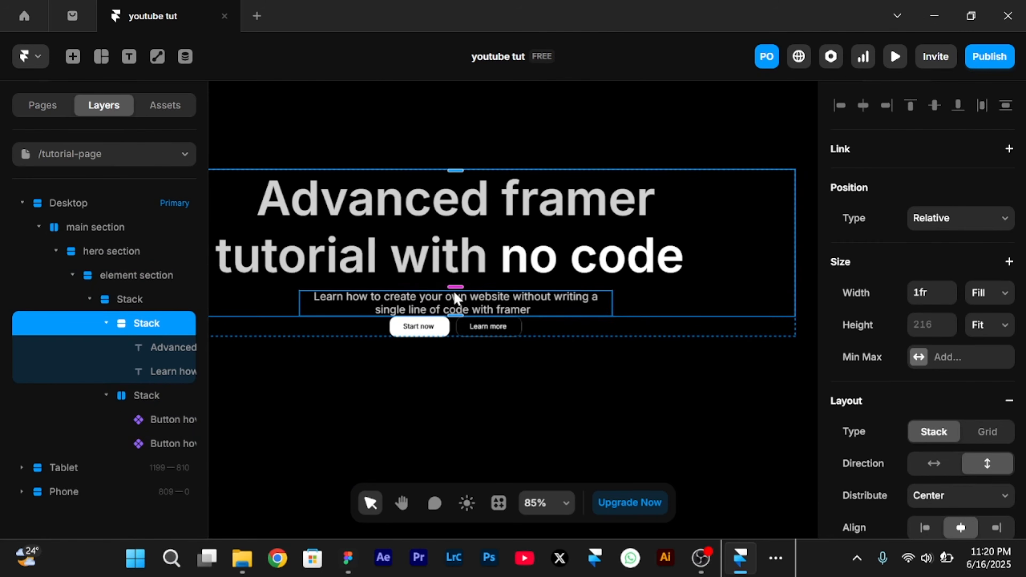
pyautogui.moveTo(456, 287)
pyautogui.mouseDown()
pyautogui.moveTo(472, 287)
pyautogui.moveTo(460, 271)
pyautogui.mouseUp()
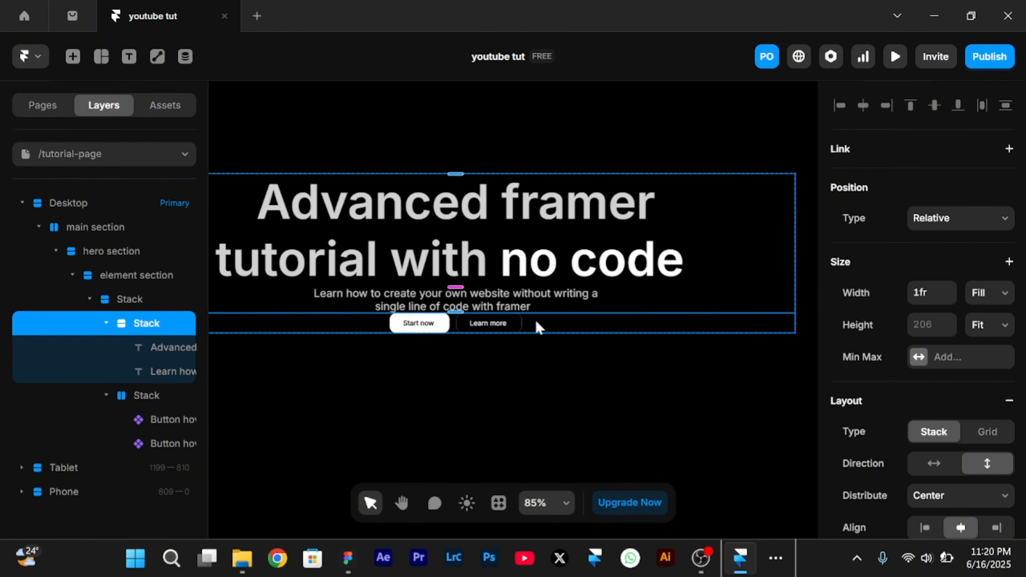
pyautogui.scroll(1, 458, 318)
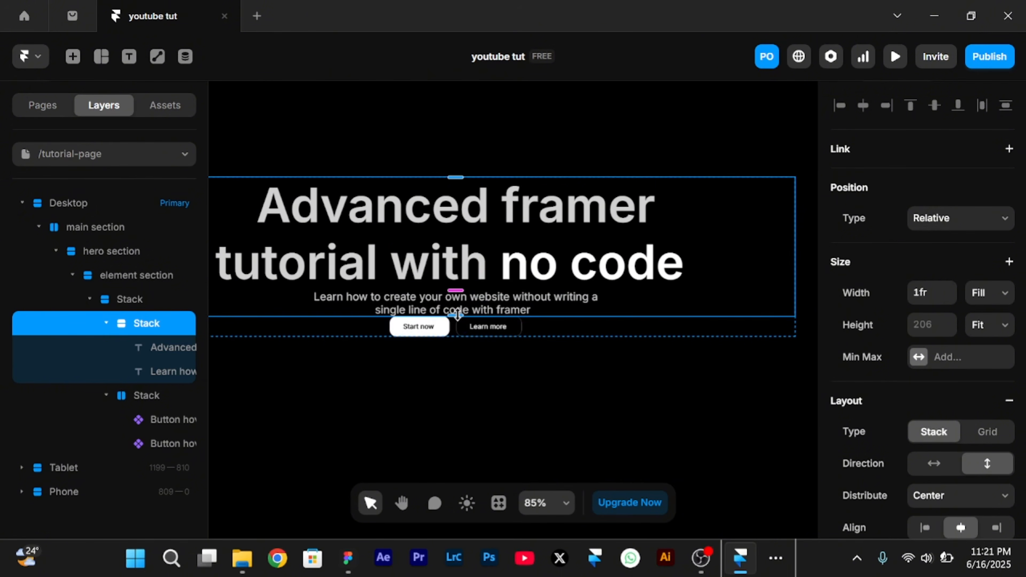
pyautogui.moveTo(457, 316)
pyautogui.mouseDown()
pyautogui.moveTo(465, 333)
pyautogui.moveTo(456, 328)
pyautogui.mouseUp()
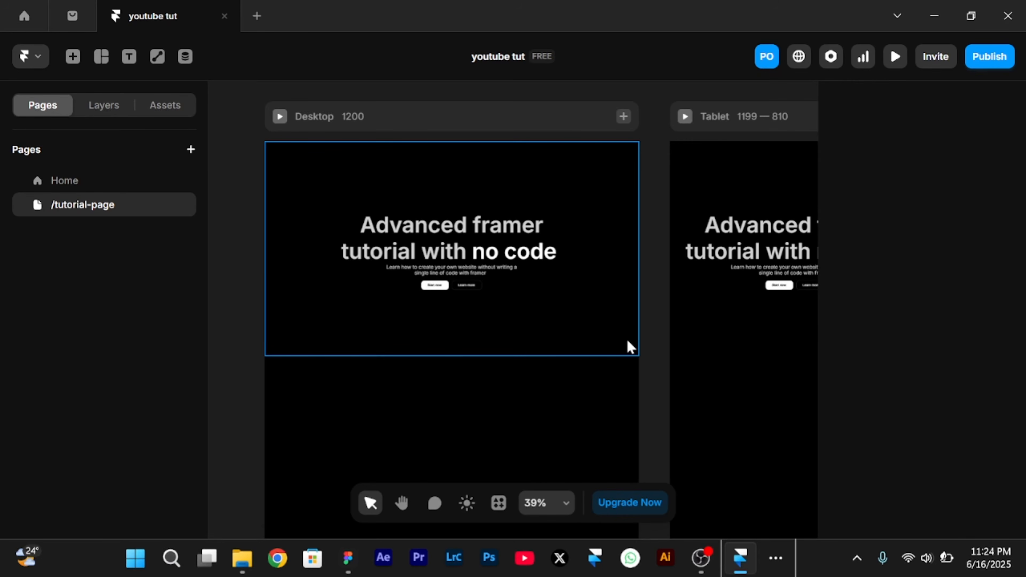
# Open the Home page and examine its finished hero section and the Animated Gradient Background layer
pyautogui.click(100, 183)
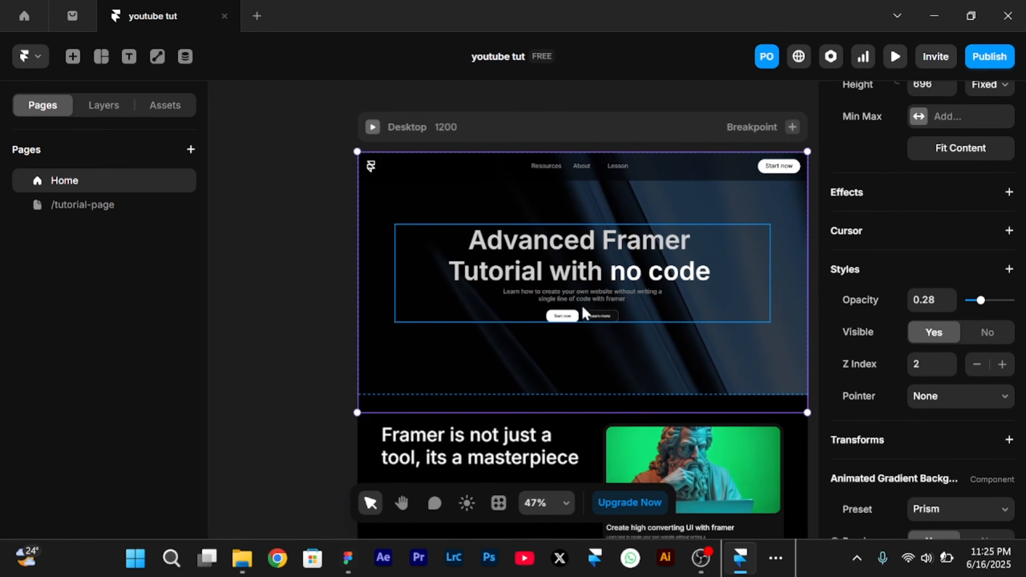
pyautogui.hscroll(5, 580, 312)
pyautogui.scroll(3, 580, 312)
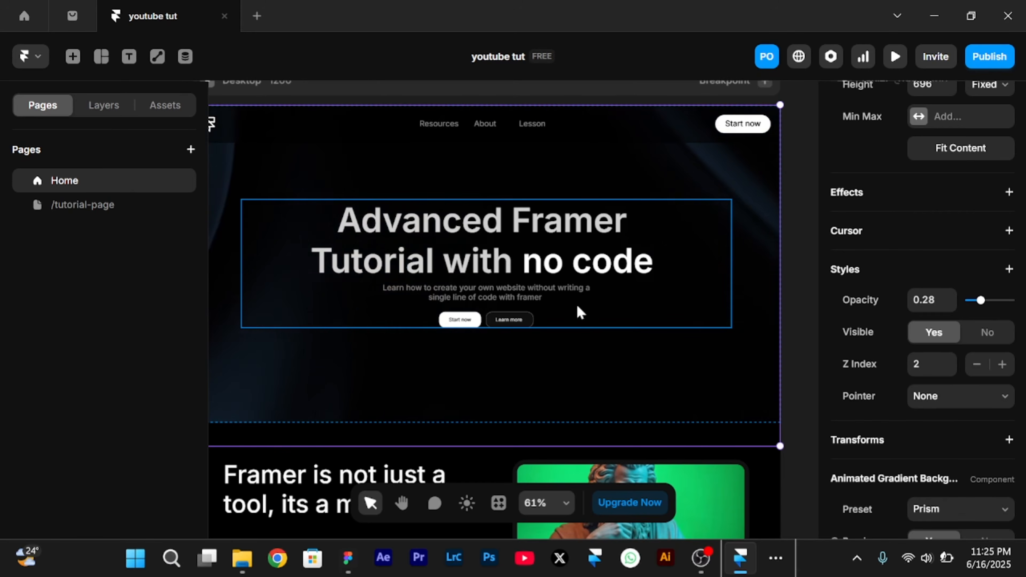
pyautogui.hscroll(-1, 580, 313)
pyautogui.scroll(1, 580, 313)
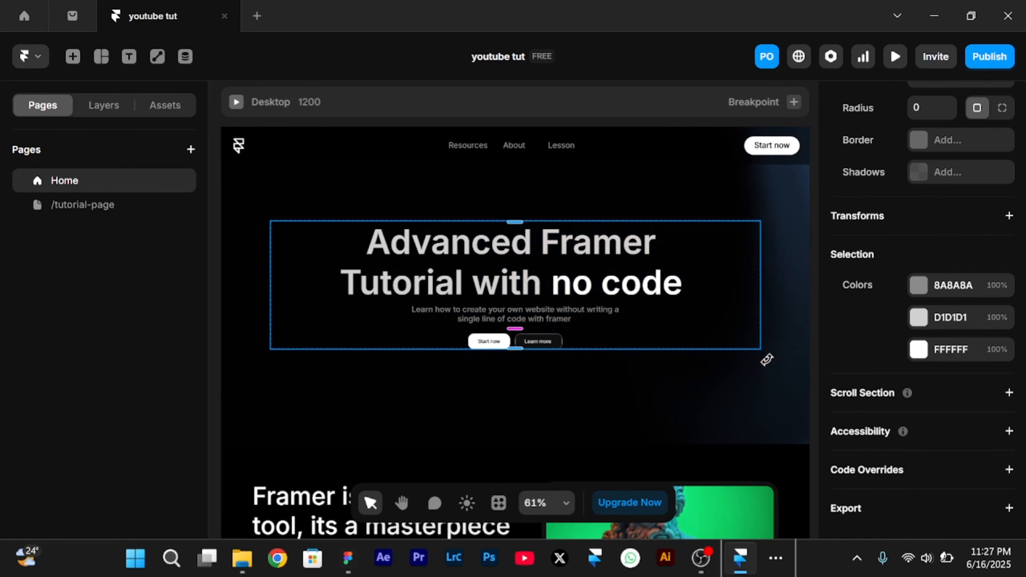
pyautogui.click(108, 109)
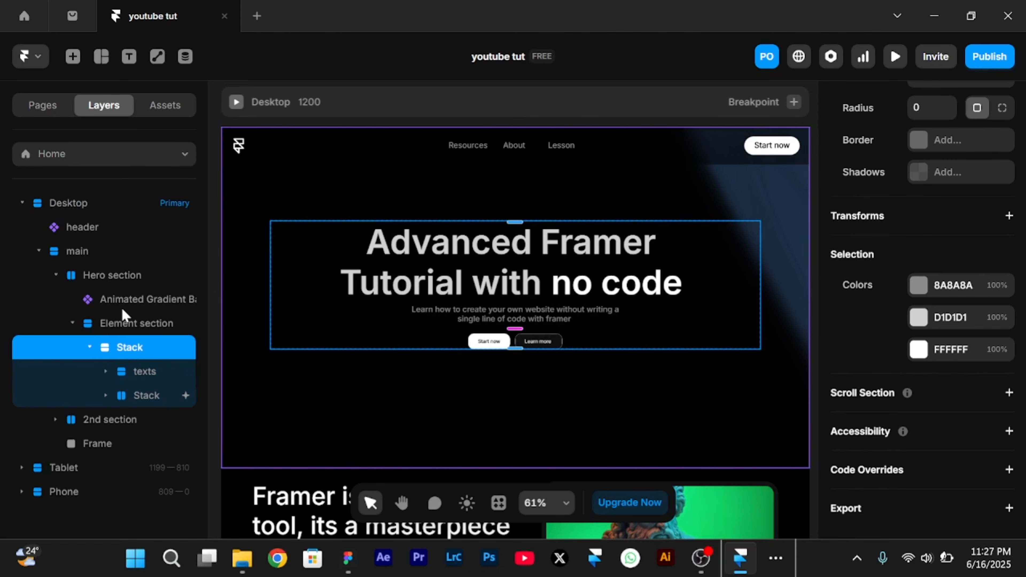
pyautogui.hscroll(2, 117, 301)
pyautogui.click(124, 300)
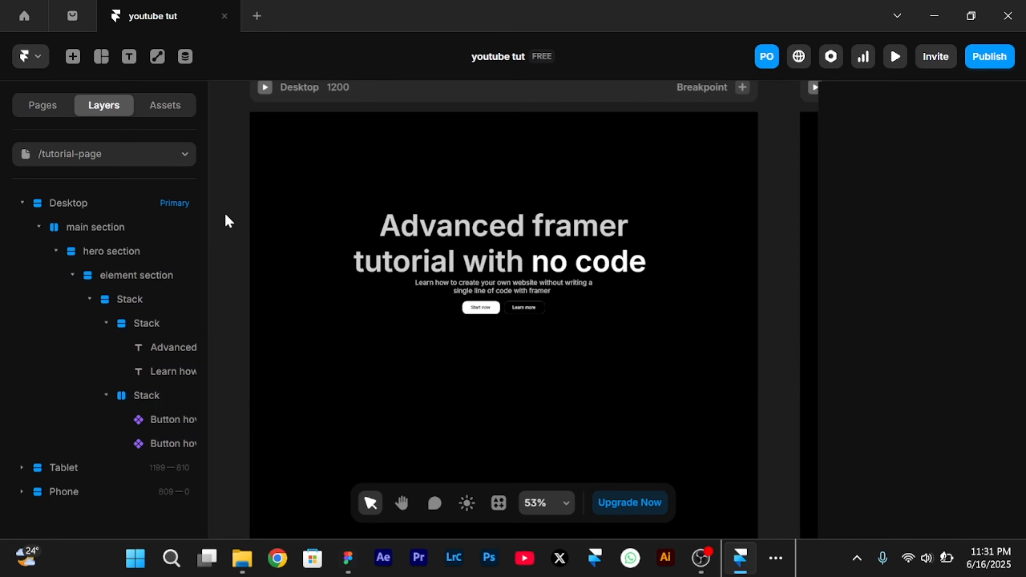
# Paste the Animated Gradient Background component into the tutorial page's hero and set its position type to Absolute
pyautogui.click(273, 299)
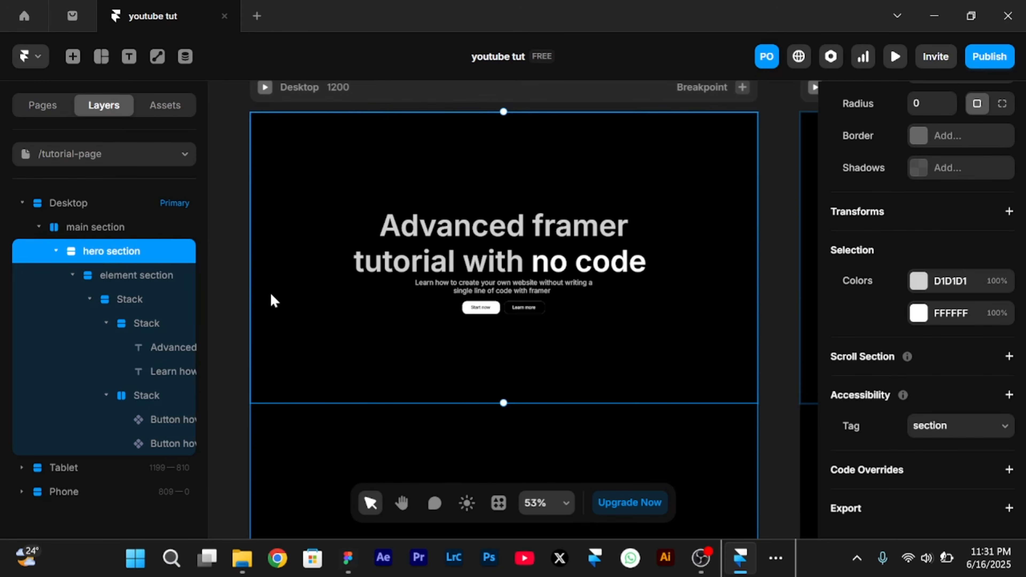
pyautogui.hotkey('ctrl', 'v')
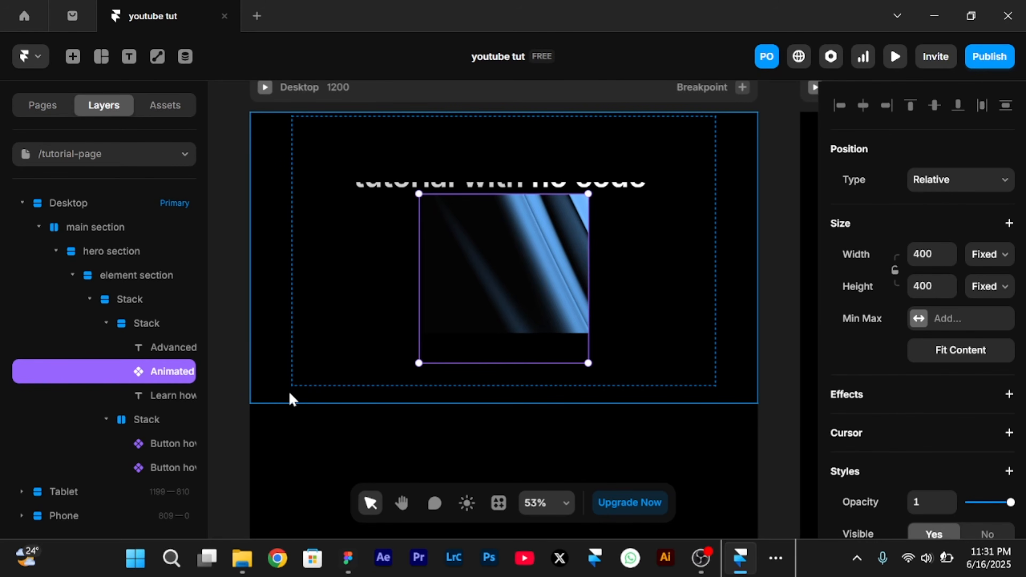
pyautogui.click(944, 181)
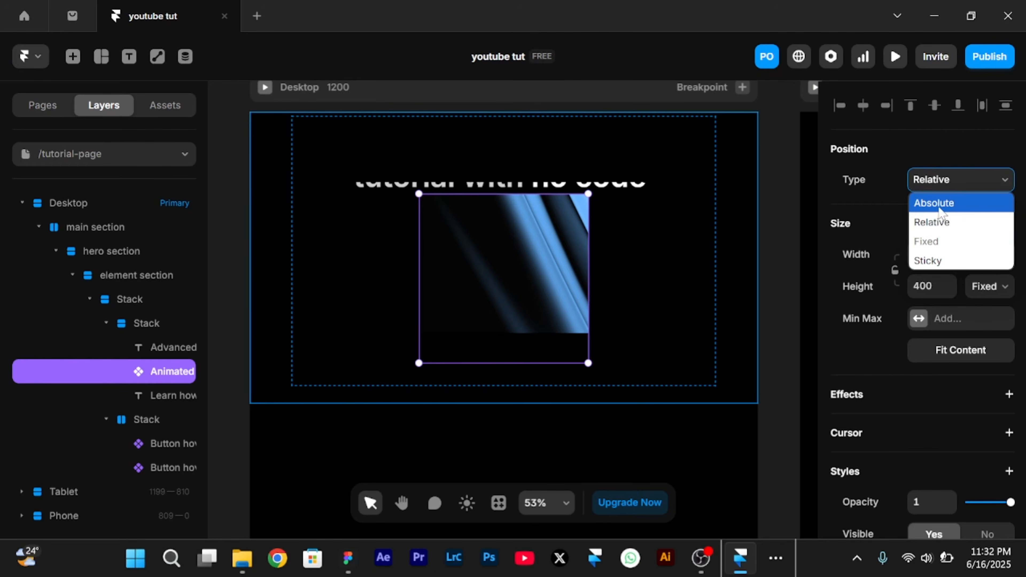
pyautogui.click(939, 203)
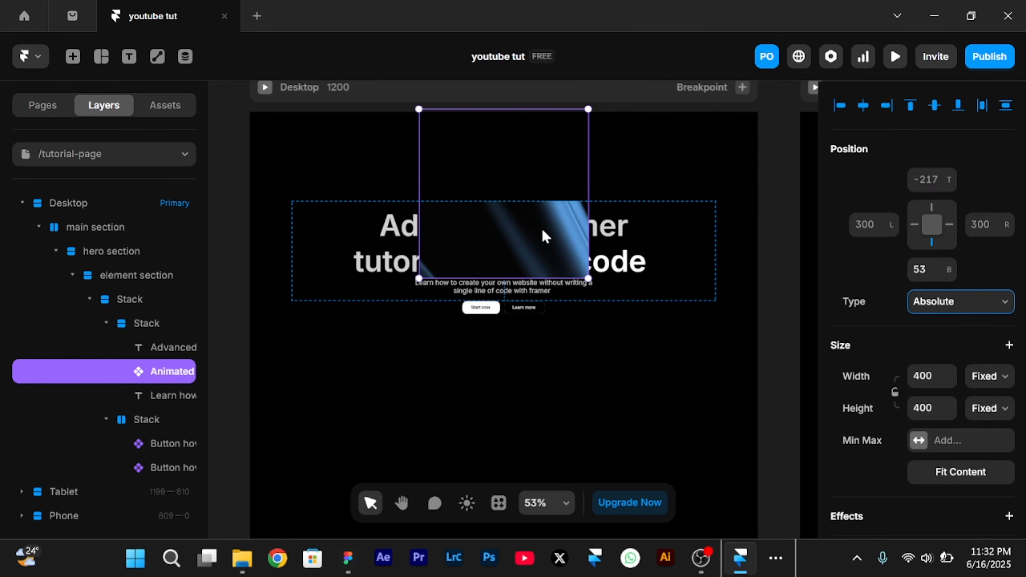
# Move the animated gradient down over the headline, to a top offset of about -134 and bottom about -30
pyautogui.moveTo(542, 230); pyautogui.dragTo(520, 254)
pyautogui.scroll(-2, 520, 254)
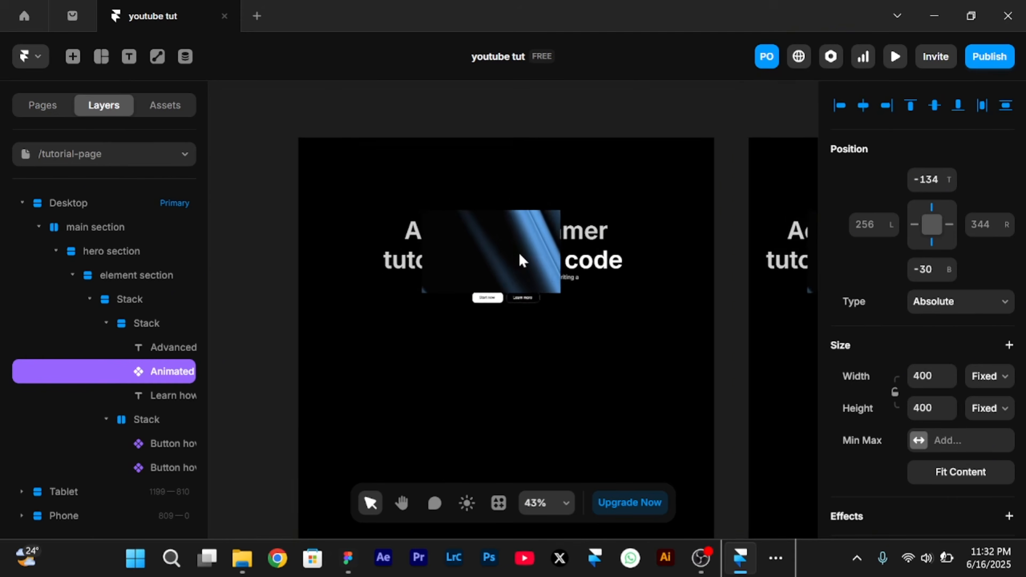
pyautogui.scroll(2, 520, 253)
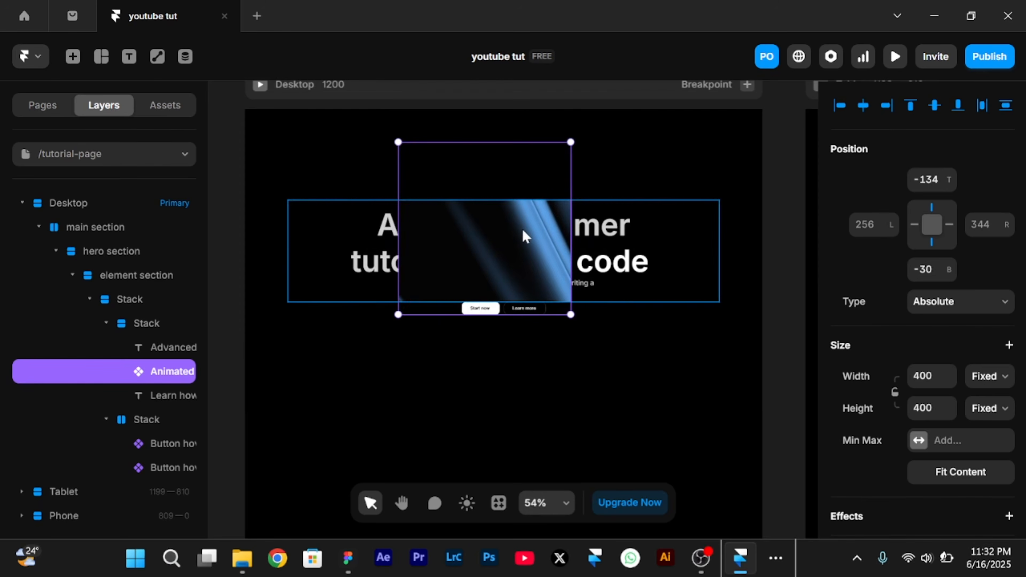
# Delete the animated gradient from the hero section and undo the deletion
pyautogui.press('Delete')
pyautogui.click(537, 353)
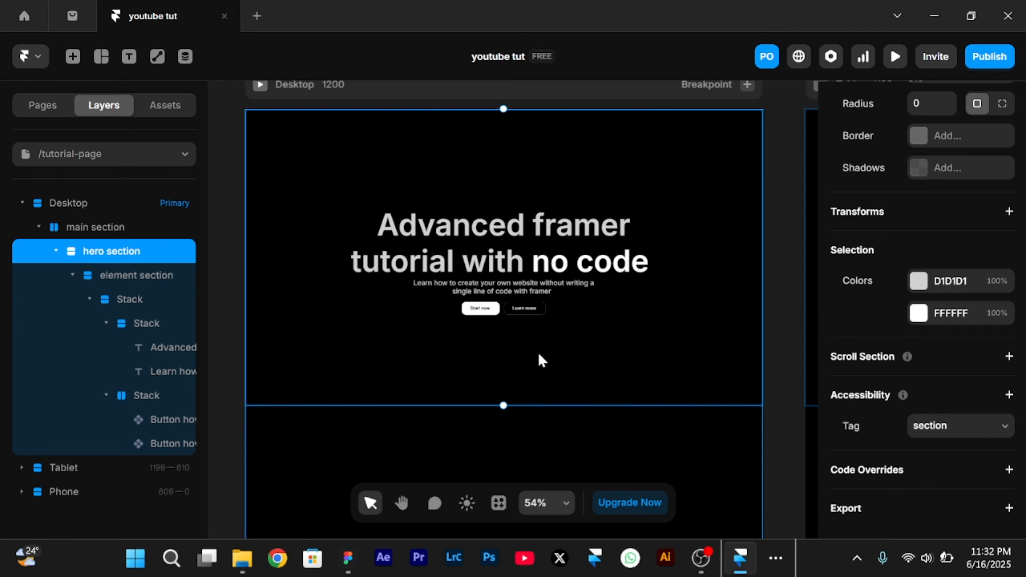
pyautogui.hotkey('ctrl', 'z')
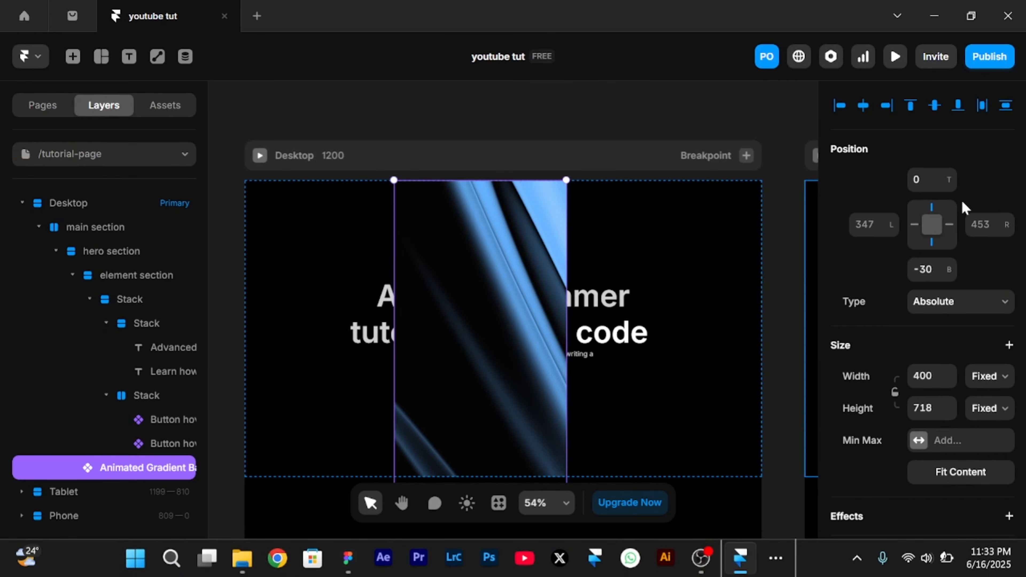
# Set the animated gradient's right, bottom and left offsets to 0 so it fills the hero section
pyautogui.click(972, 224)
pyautogui.hotkey('ctrl', 'a')
pyautogui.write('0')
pyautogui.press('Tab')
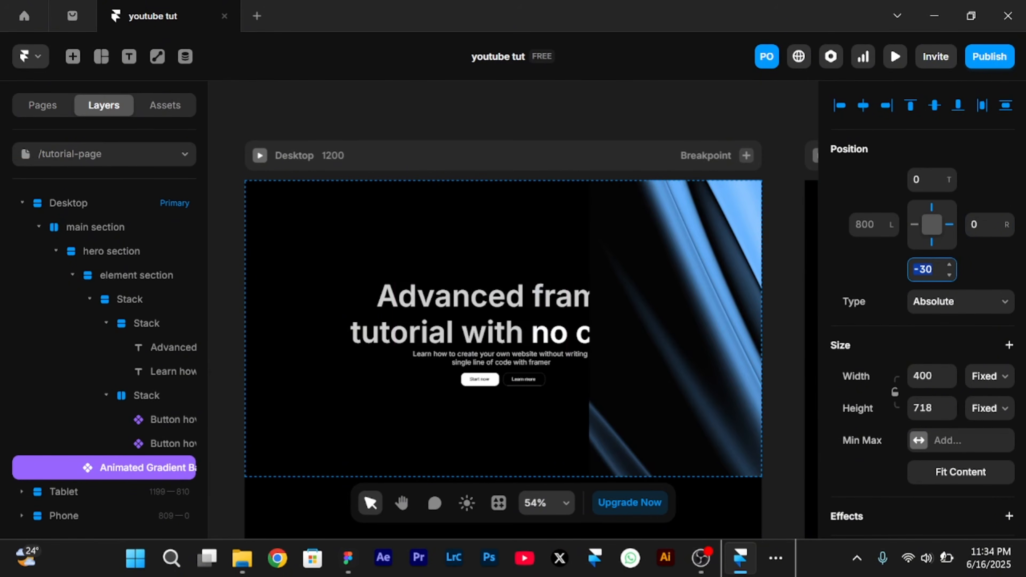
pyautogui.write('0')
pyautogui.press('Tab')
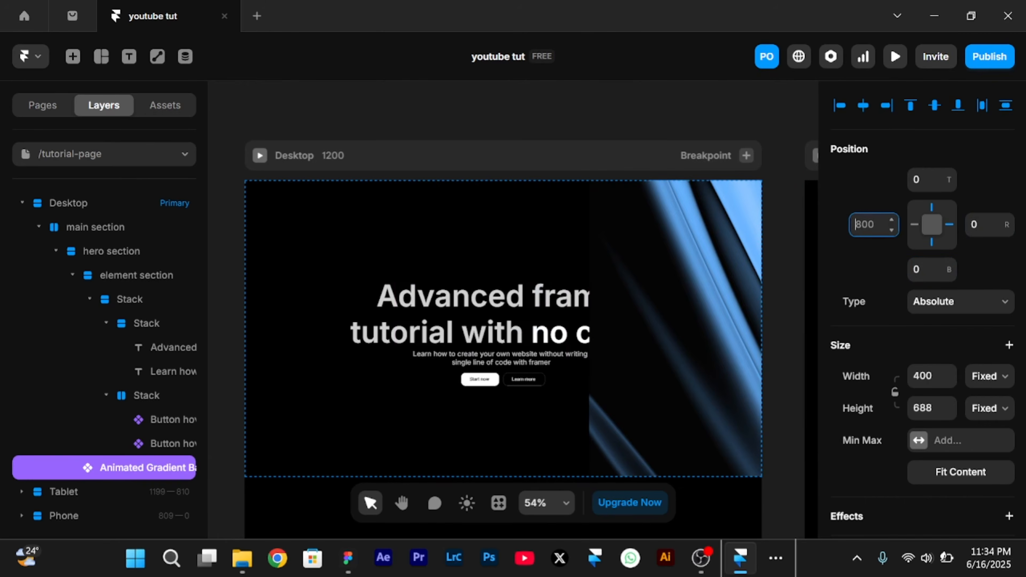
pyautogui.write('0')
pyautogui.press('Return')
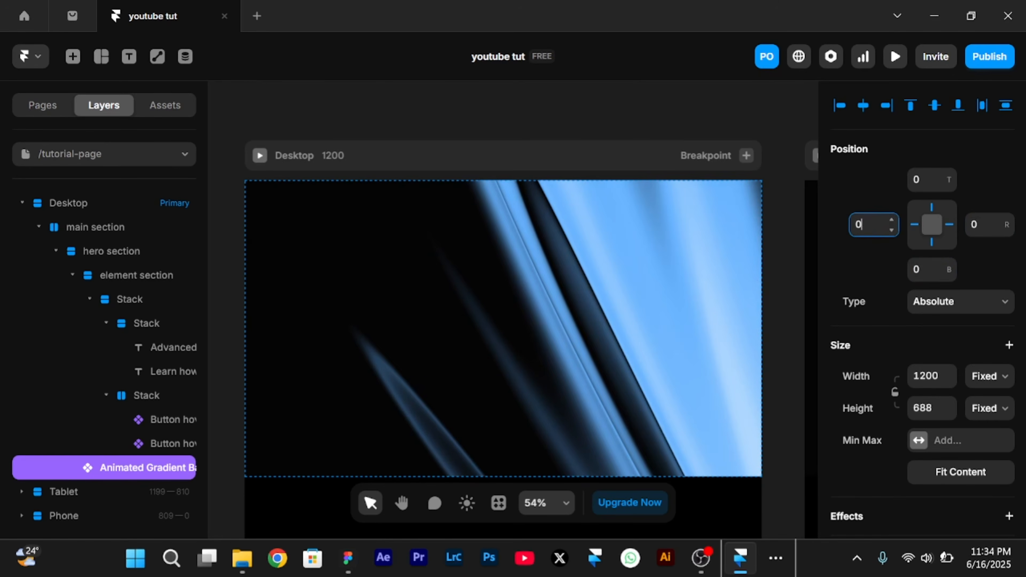
pyautogui.write('q')
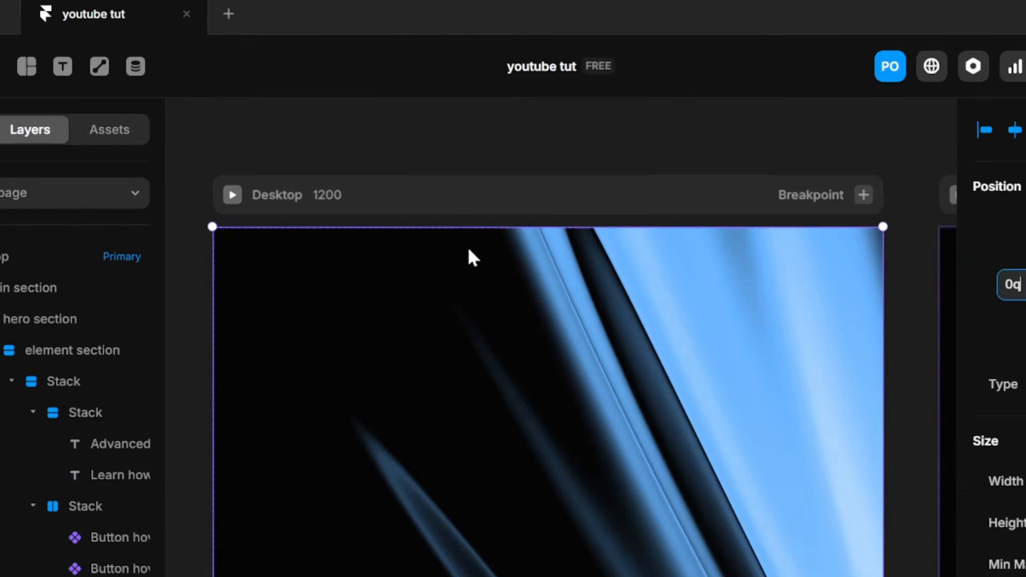
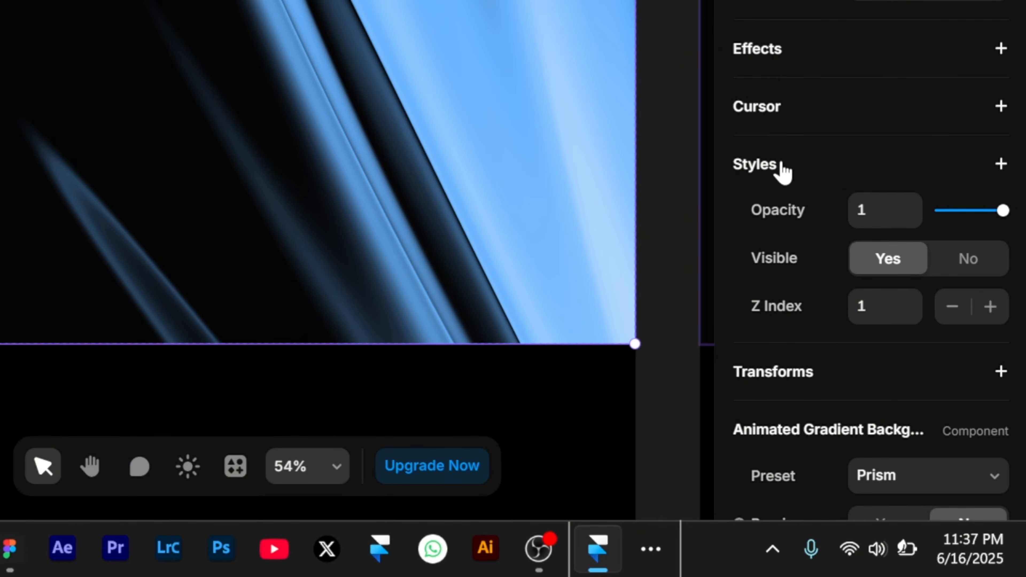
# Add a Z Index of 3 to the element section so the hero content sits above the animated gradient
pyautogui.click(782, 168)
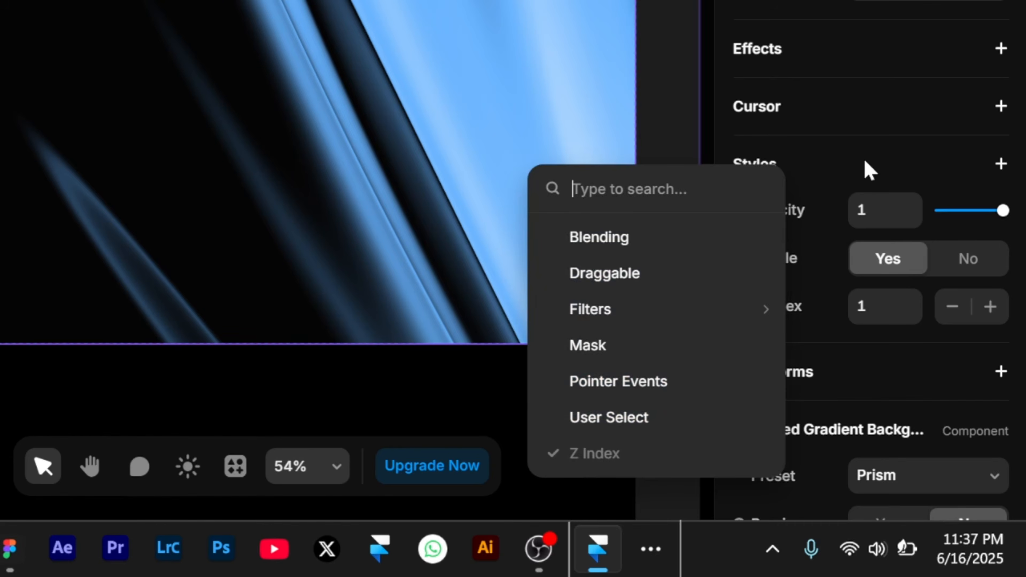
pyautogui.click(852, 177)
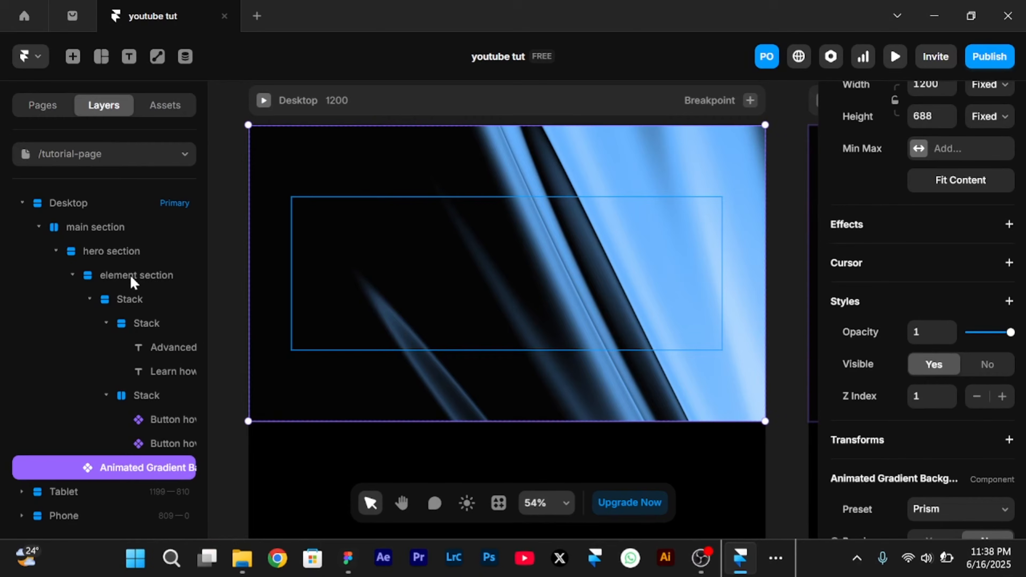
pyautogui.click(132, 279)
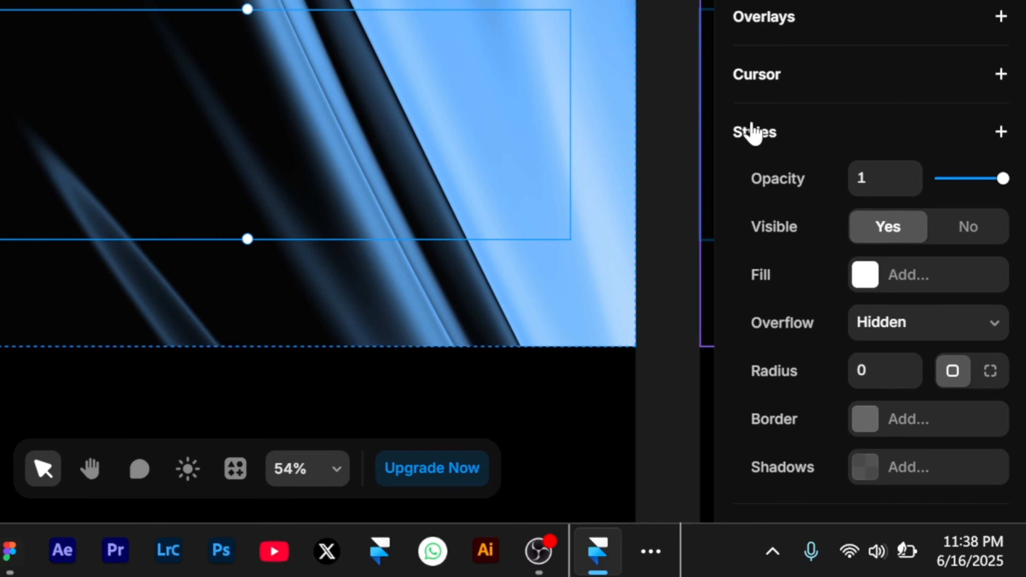
pyautogui.click(752, 136)
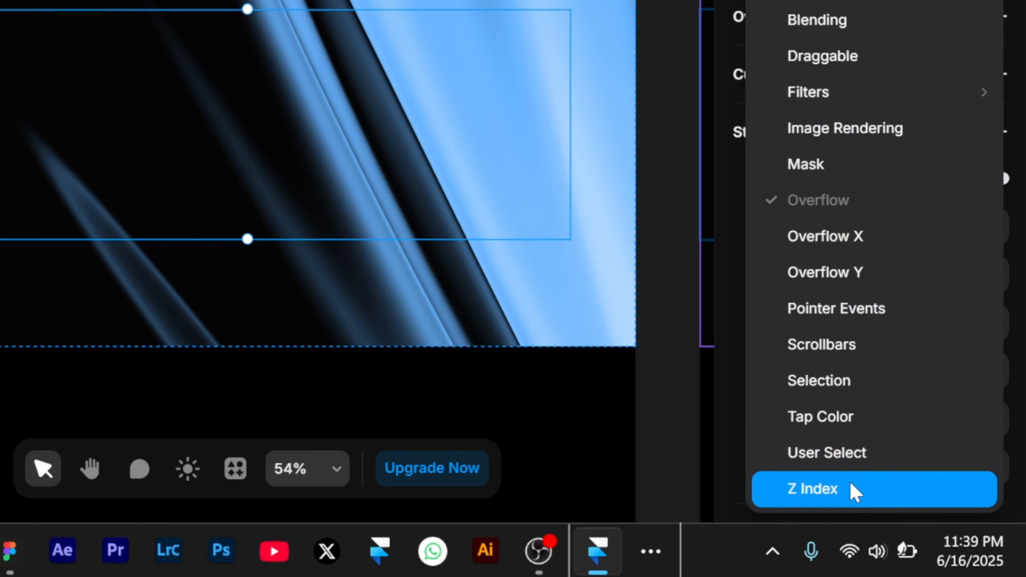
pyautogui.click(841, 505)
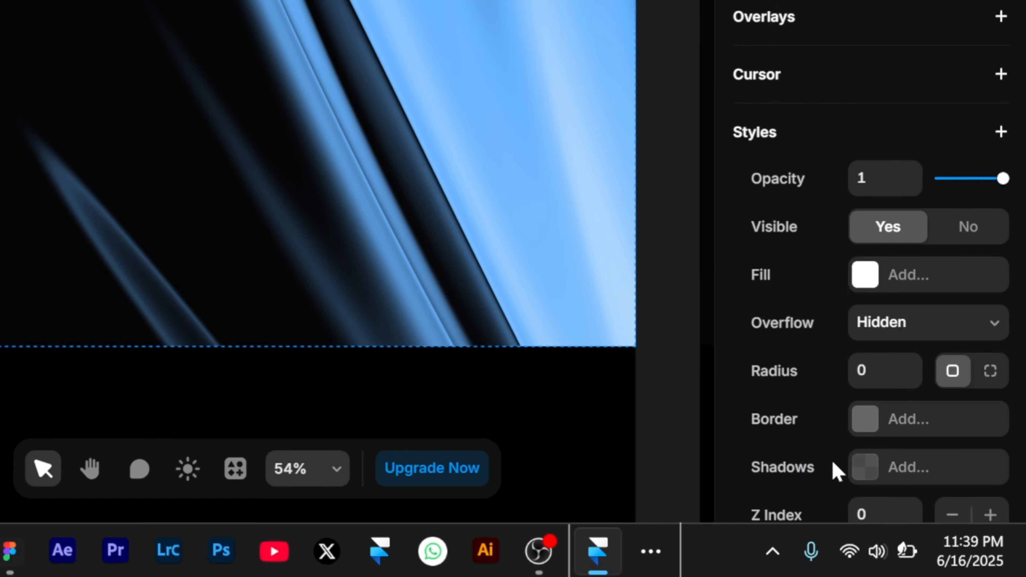
pyautogui.scroll(-10, 826, 437)
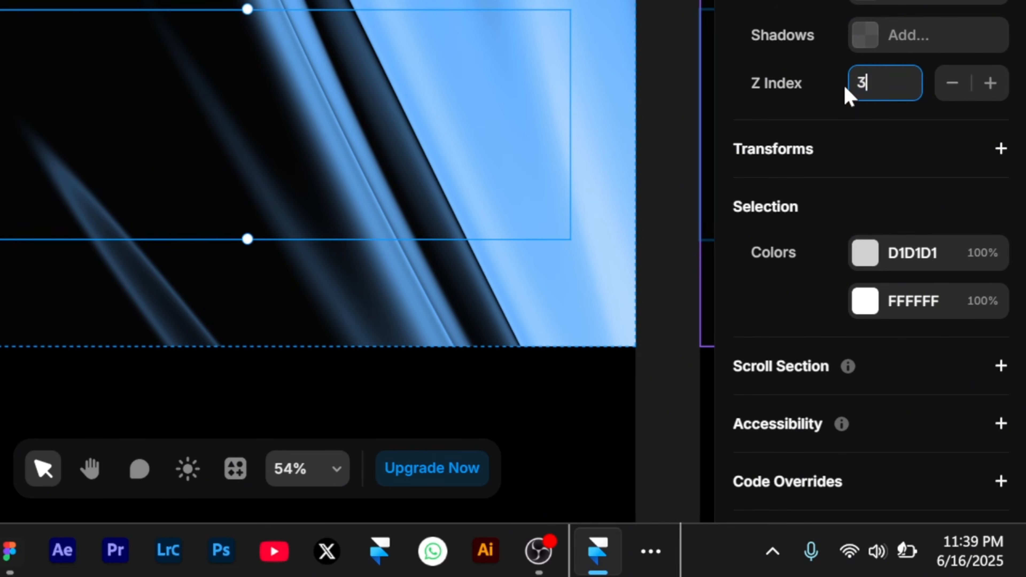
pyautogui.press('Return')
pyautogui.click(288, 39)
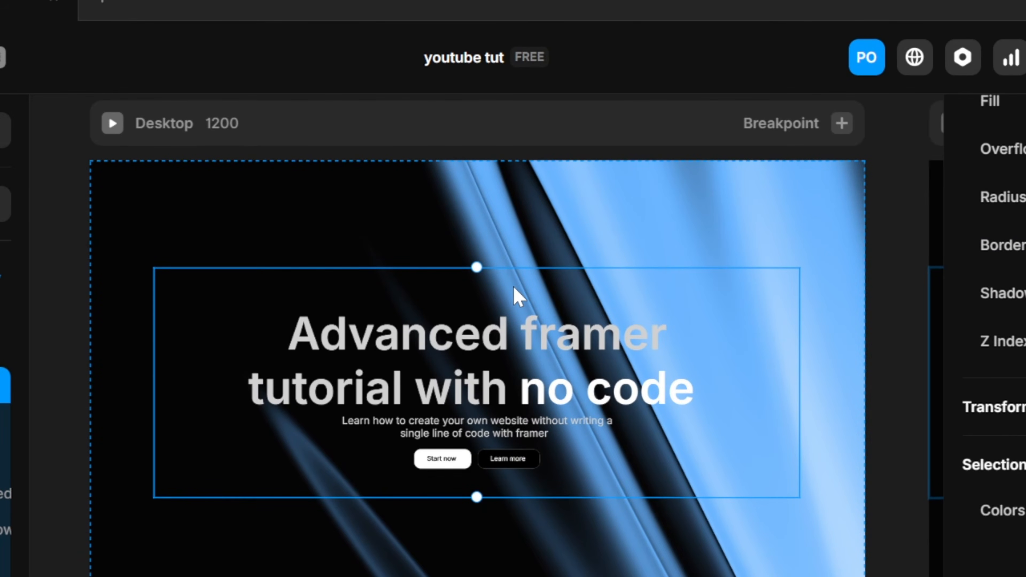
pyautogui.click(879, 287)
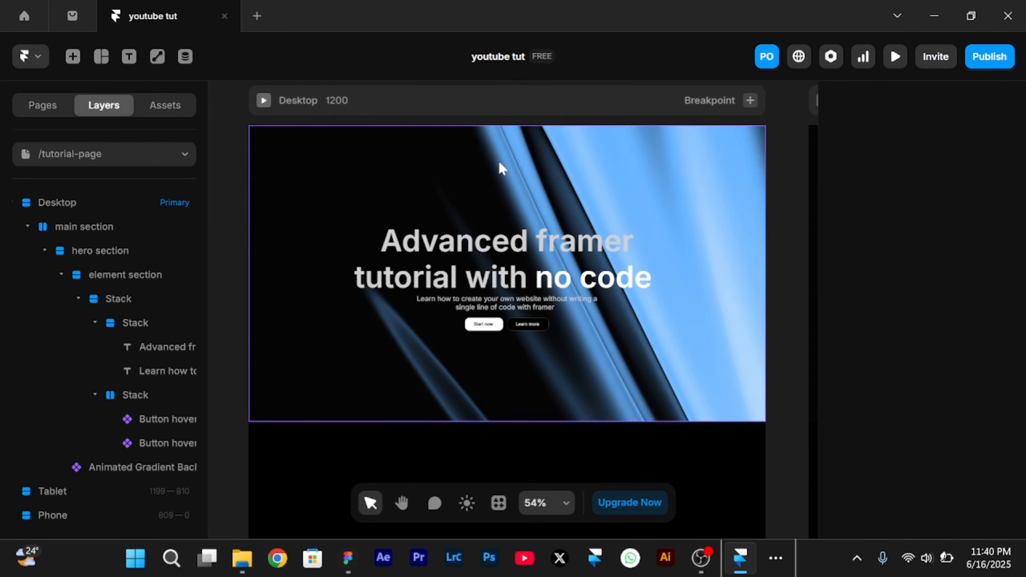
# Apply the Lava preset to the Animated Gradient Background and turn on its preview
pyautogui.click(124, 469)
pyautogui.scroll(-5, 907, 191)
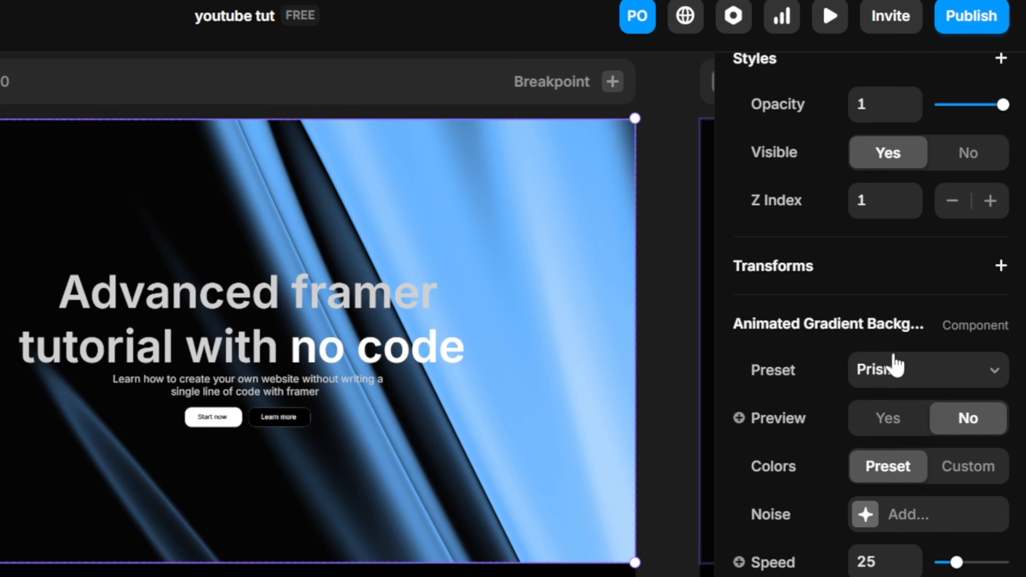
pyautogui.click(942, 380)
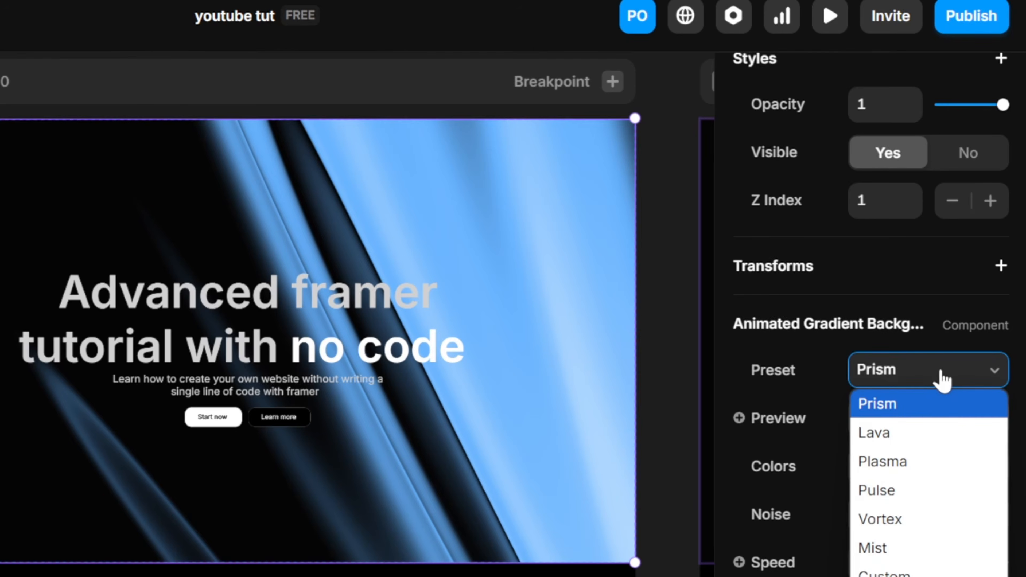
pyautogui.click(921, 437)
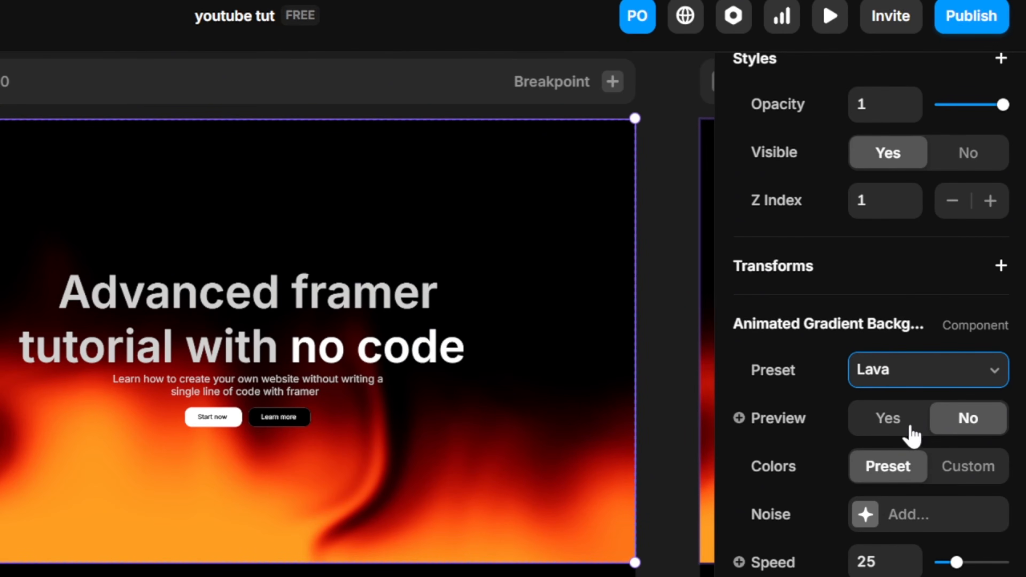
pyautogui.click(889, 421)
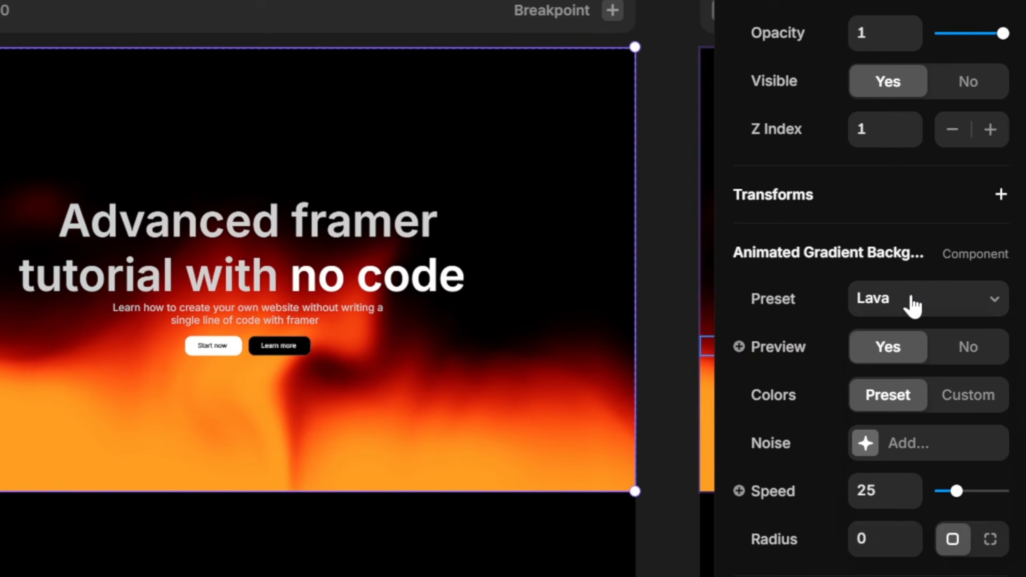
# Try the Plasma, Pulse, Mist and Custom presets on the animated gradient
pyautogui.click(909, 223)
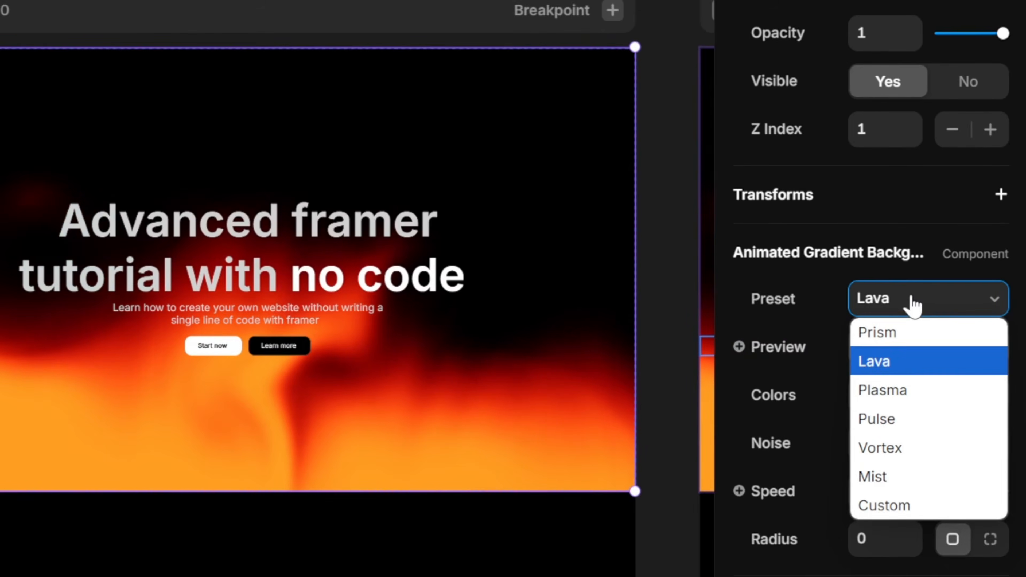
pyautogui.click(890, 390)
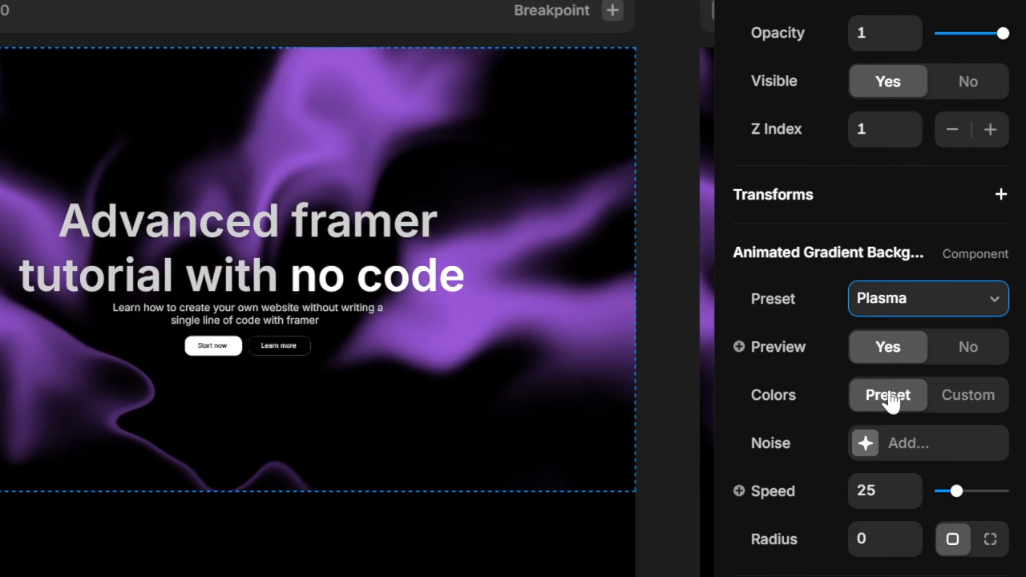
pyautogui.click(860, 299)
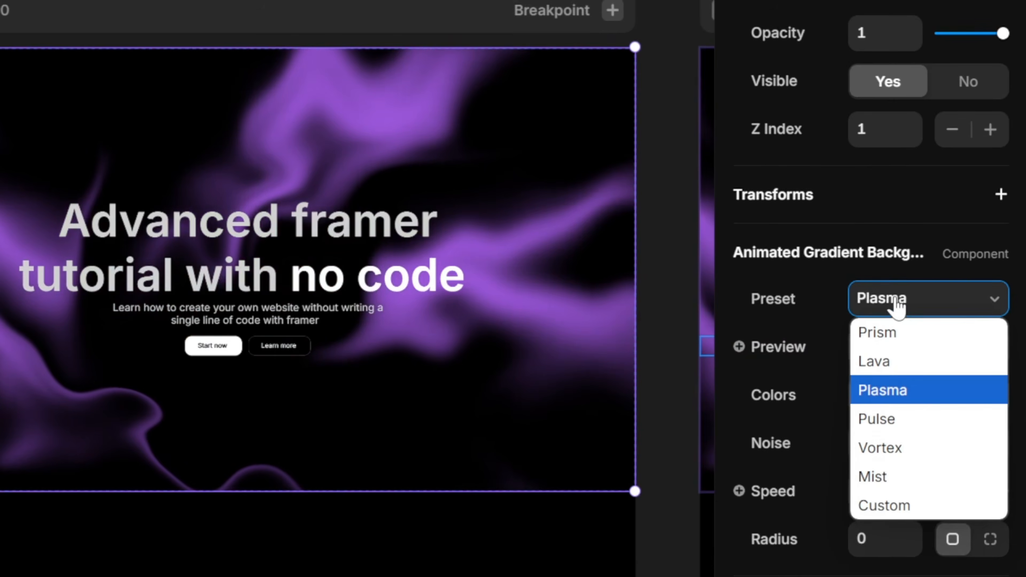
pyautogui.click(887, 419)
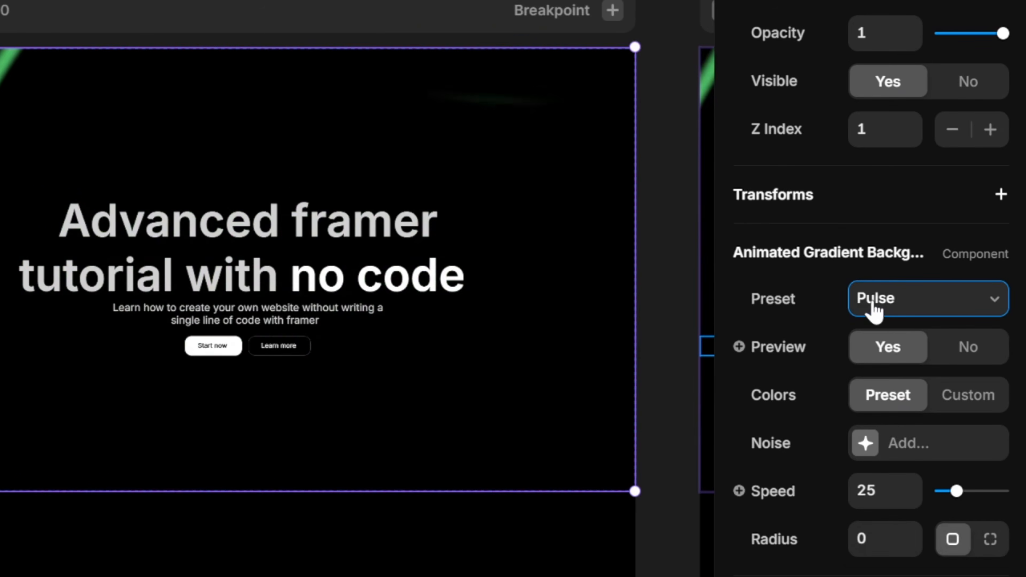
pyautogui.click(873, 312)
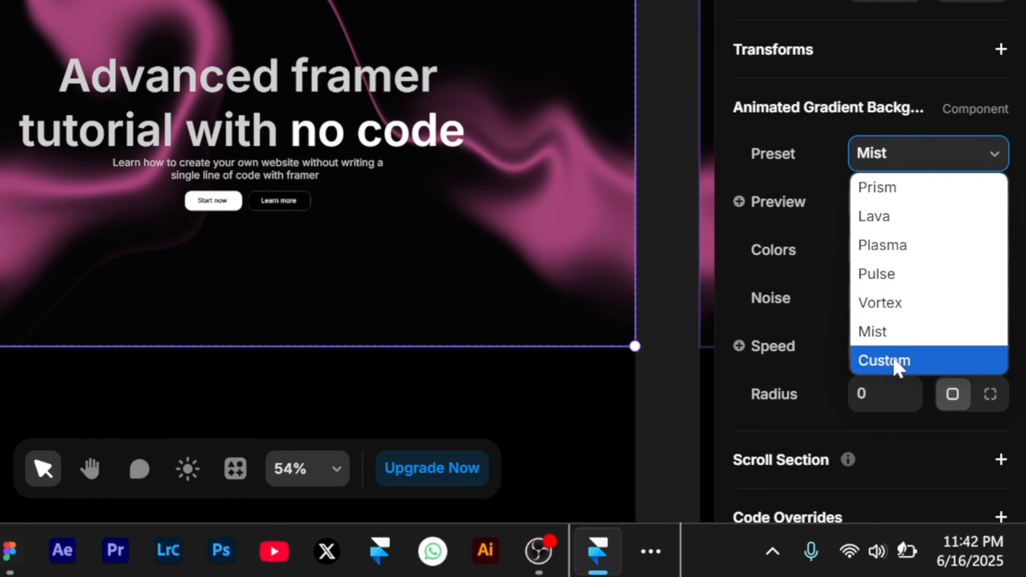
pyautogui.click(892, 361)
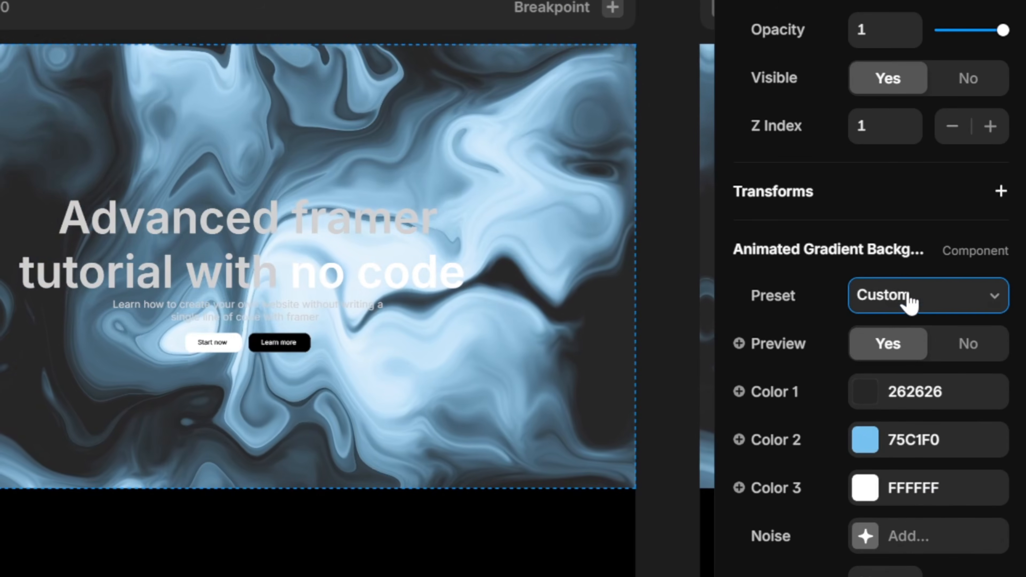
# Set the animated gradient back to the Prism preset and turn off its preview
pyautogui.click(891, 159)
pyautogui.click(902, 331)
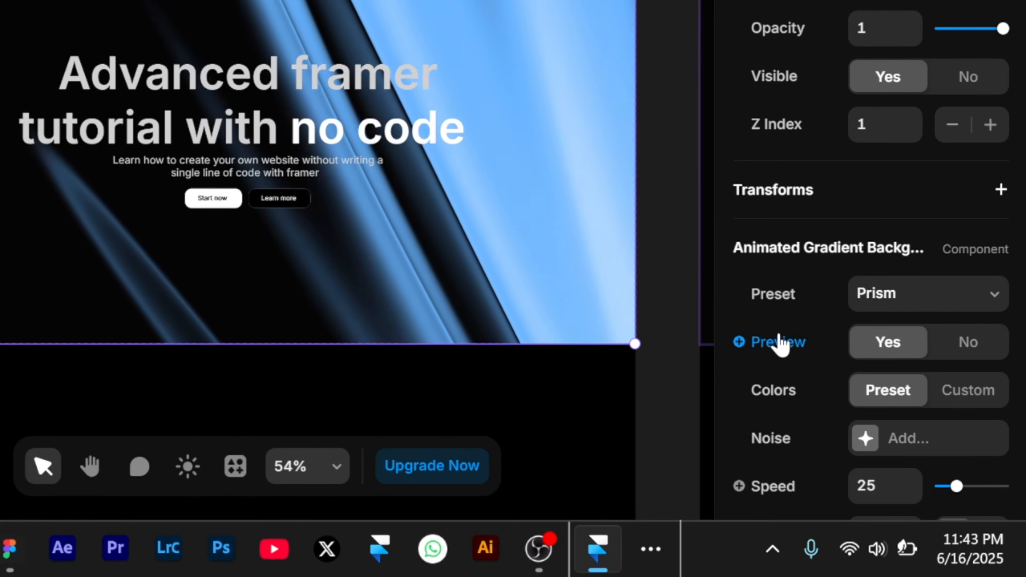
pyautogui.click(960, 345)
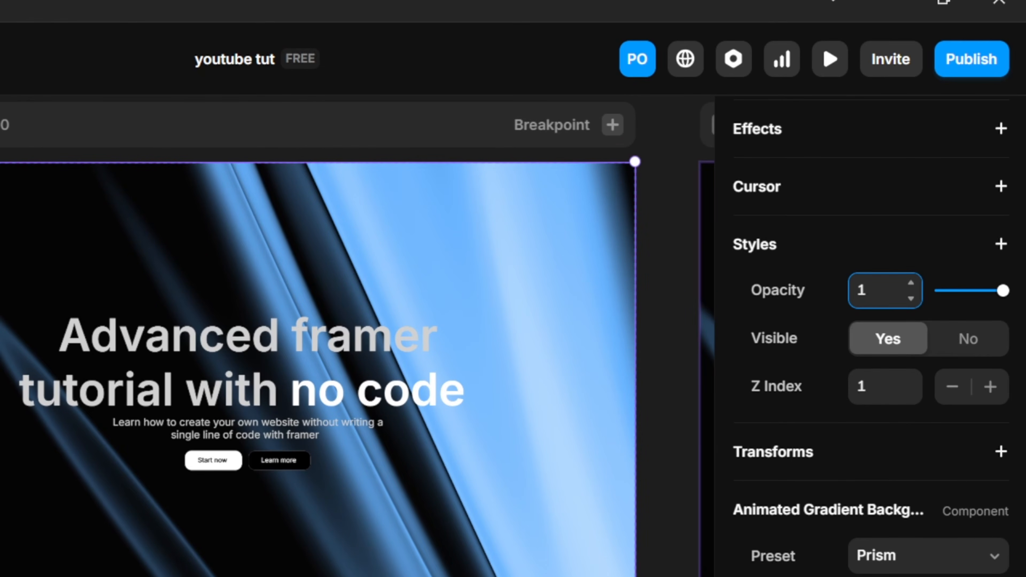
# Lower the animated gradient's opacity to 0.17 and turn on its preview
pyautogui.write('0.26')
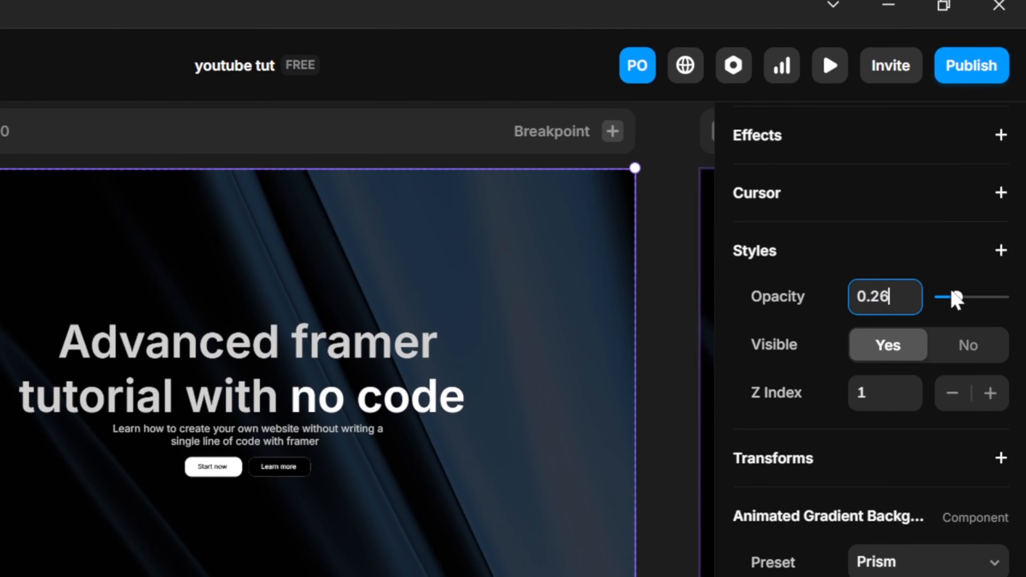
pyautogui.moveTo(954, 297); pyautogui.dragTo(952, 299)
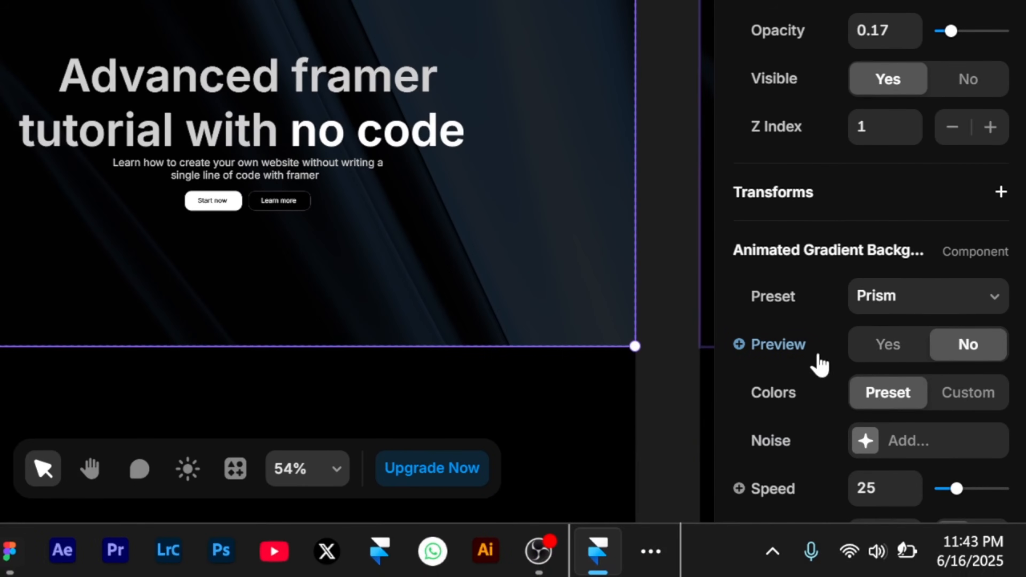
pyautogui.click(884, 348)
# Raise the animated gradient's speed to 73
pyautogui.scroll(-4, 887, 348)
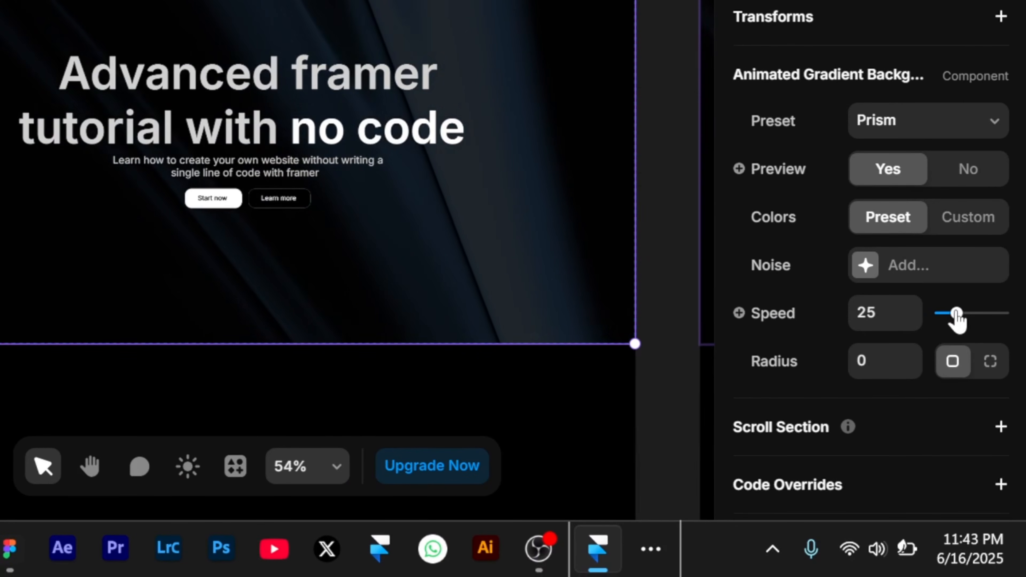
pyautogui.moveTo(956, 313); pyautogui.dragTo(985, 315)
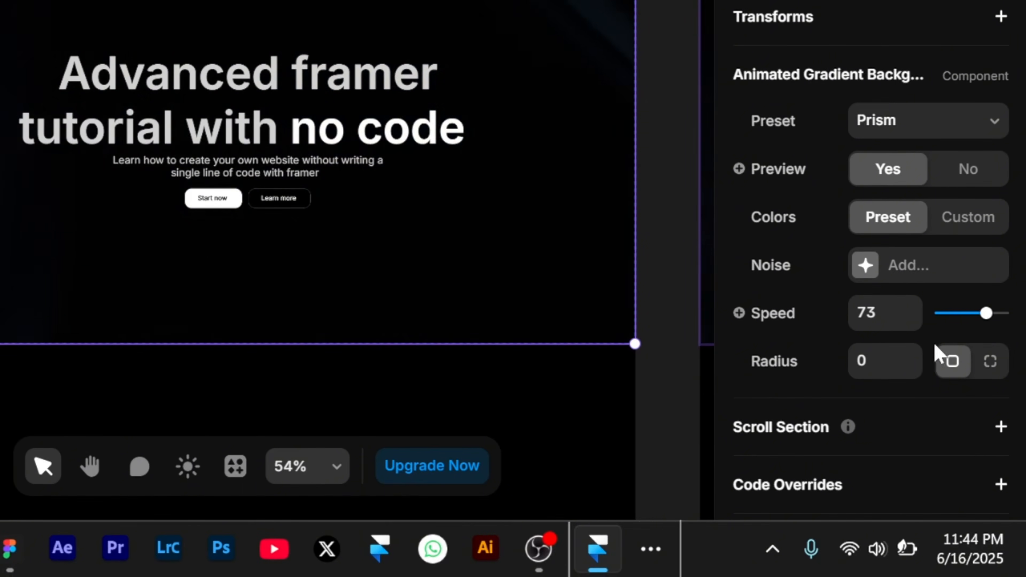
pyautogui.click(826, 296)
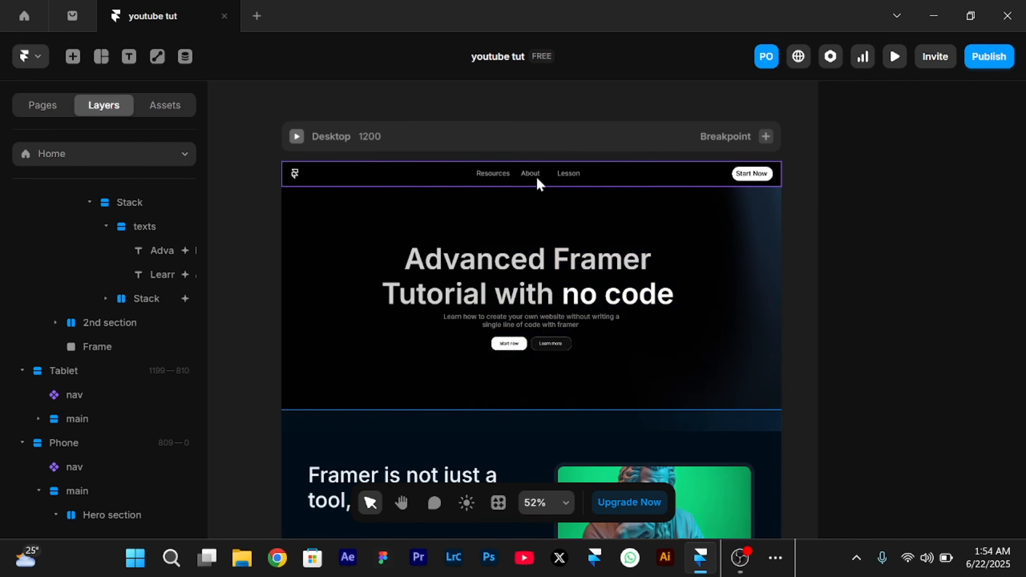
# Preview the finished Home page and resize it between desktop and phone widths to check the hero's responsiveness
pyautogui.hotkey('ctrl', 'p')
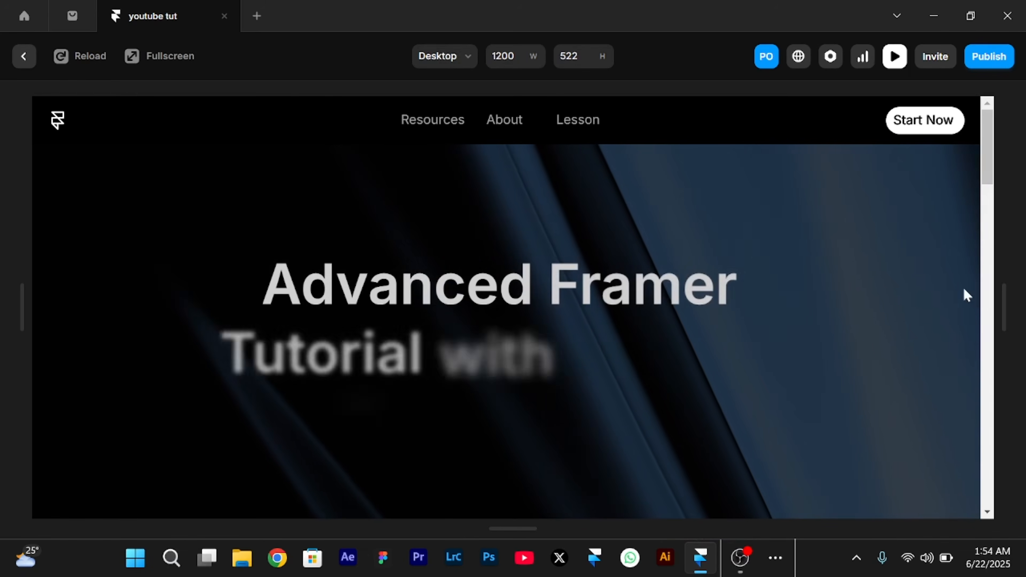
pyautogui.moveTo(1004, 302); pyautogui.dragTo(657, 307)
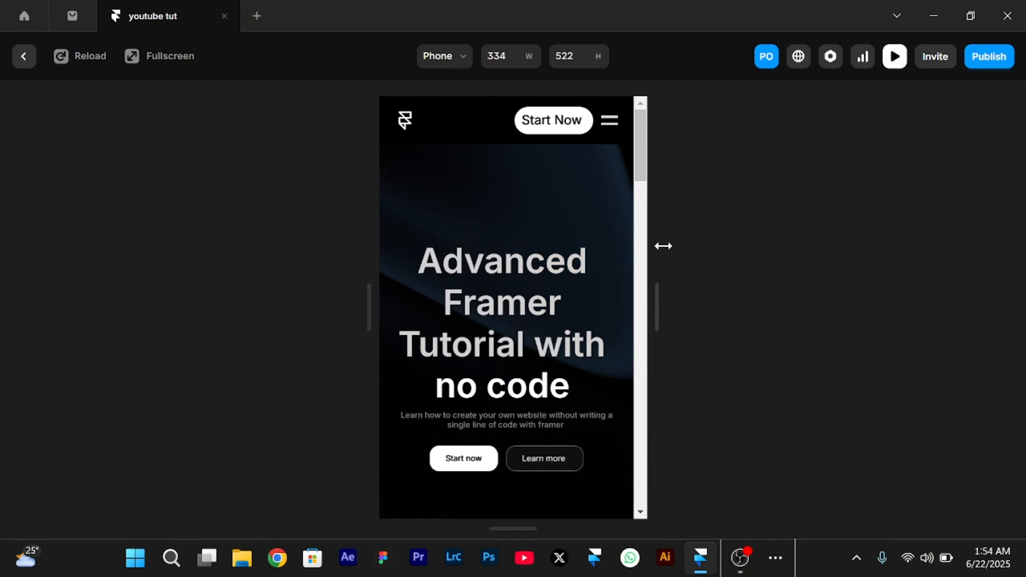
pyautogui.moveTo(660, 300); pyautogui.dragTo(1016, 360)
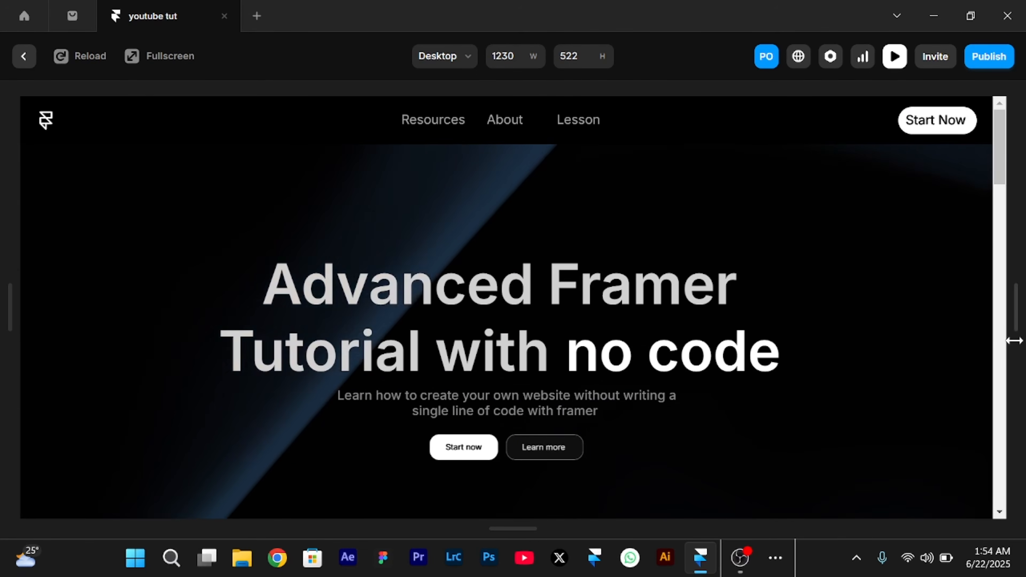
pyautogui.moveTo(1015, 325); pyautogui.dragTo(690, 342)
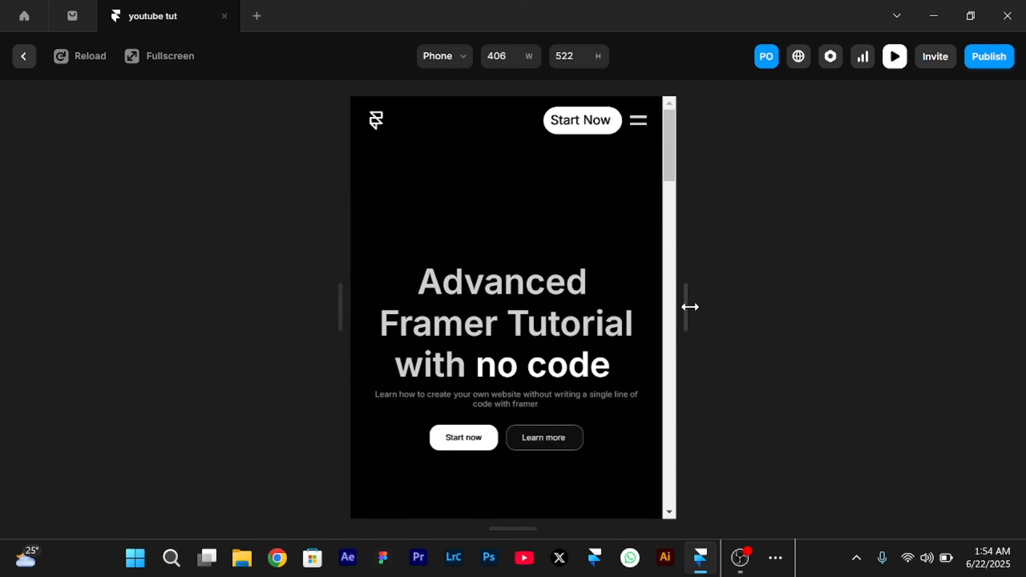
pyautogui.moveTo(689, 306); pyautogui.dragTo(1018, 258)
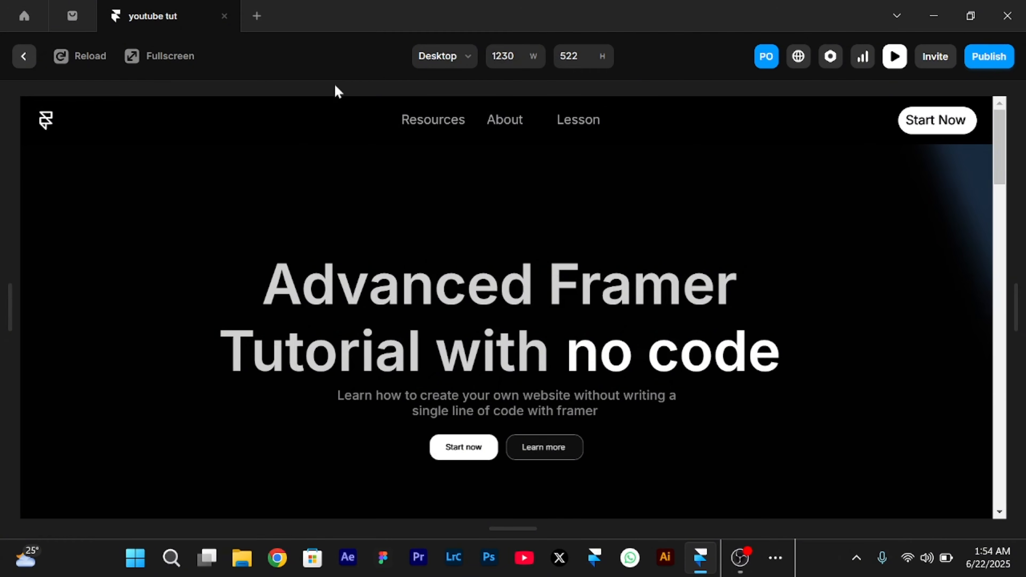
# Narrow the preview to 320 px, open the phone navigation menu, and compare the navigation bar at desktop and phone widths
pyautogui.moveTo(1014, 314); pyautogui.dragTo(651, 307)
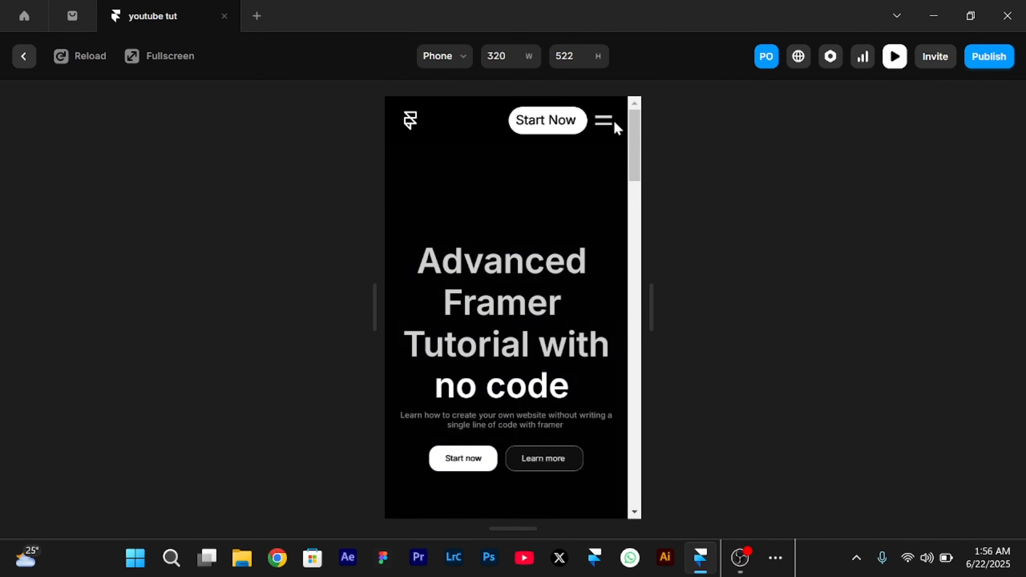
pyautogui.click(604, 123)
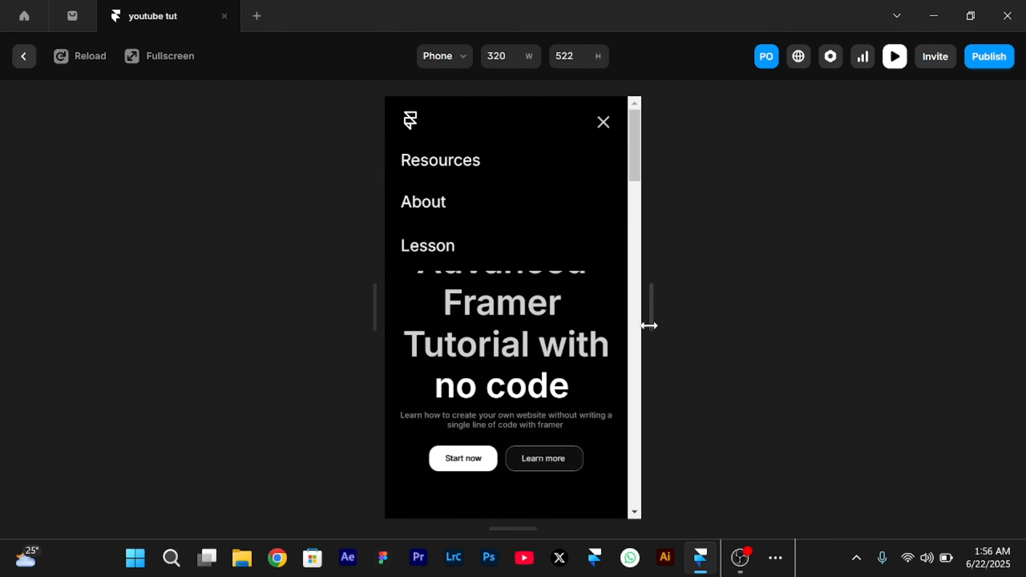
pyautogui.moveTo(649, 325); pyautogui.dragTo(1022, 359)
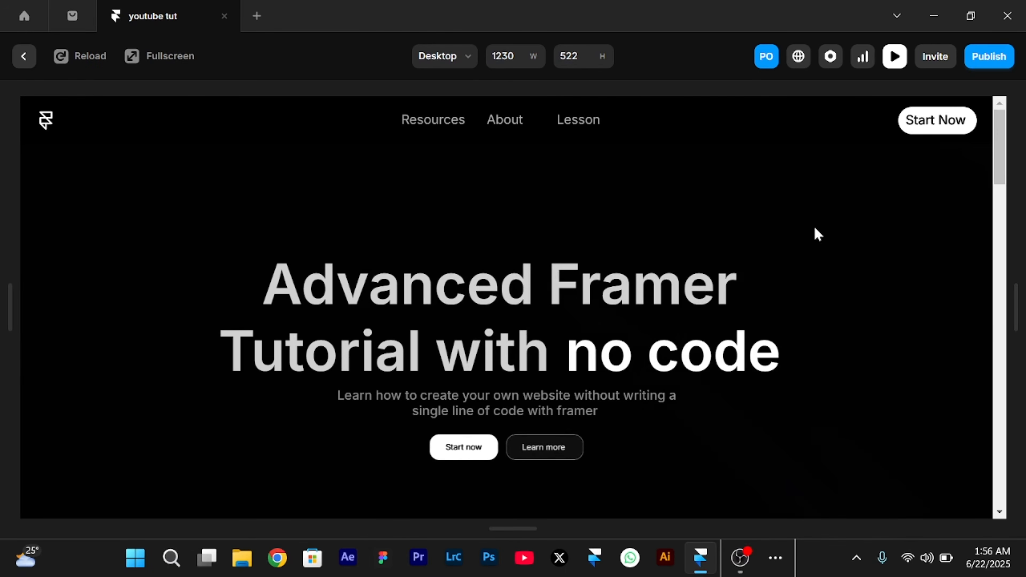
pyautogui.moveTo(1017, 307); pyautogui.dragTo(651, 307)
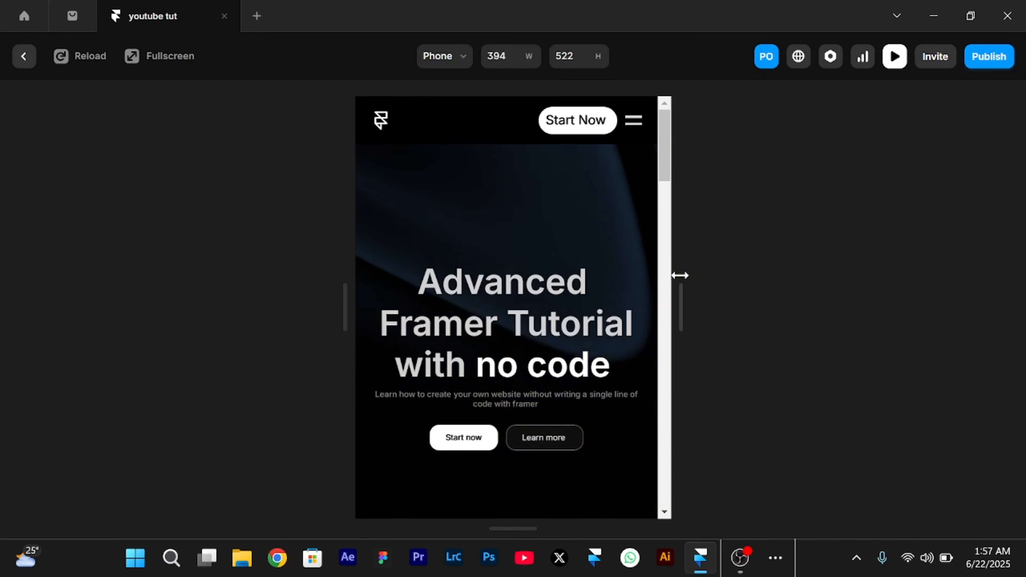
# Compare the previewed navigation bar at 1230 px and 392 px widths, toggle the phone menu open and closed, and exit the preview
pyautogui.moveTo(678, 300); pyautogui.dragTo(1020, 398)
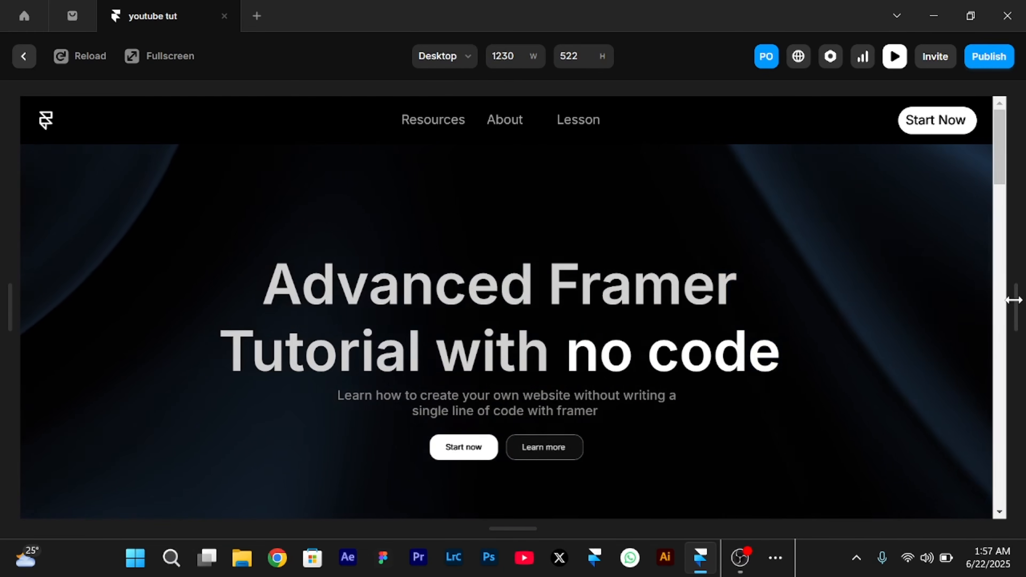
pyautogui.moveTo(1014, 300); pyautogui.dragTo(679, 309)
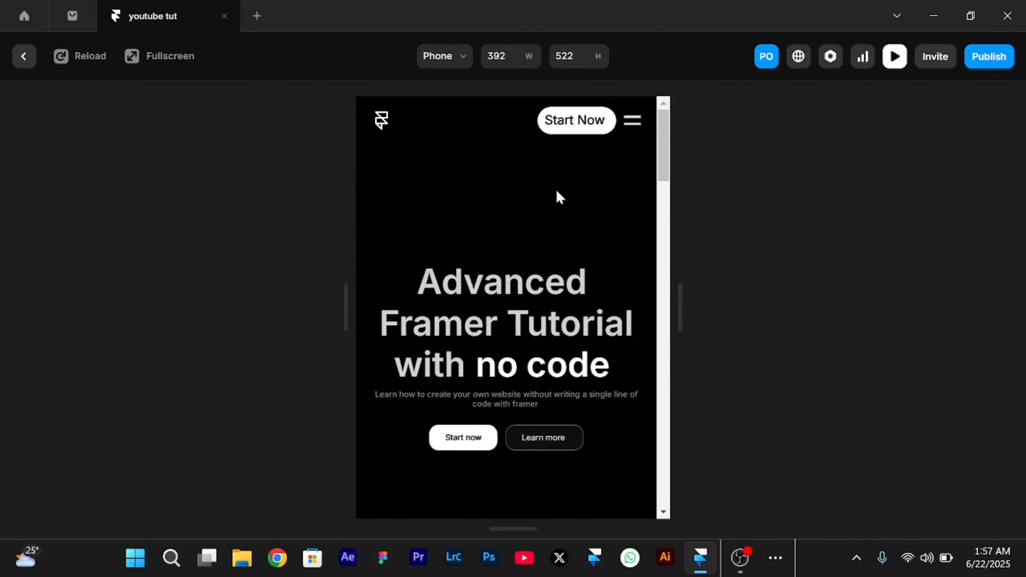
pyautogui.click(632, 122)
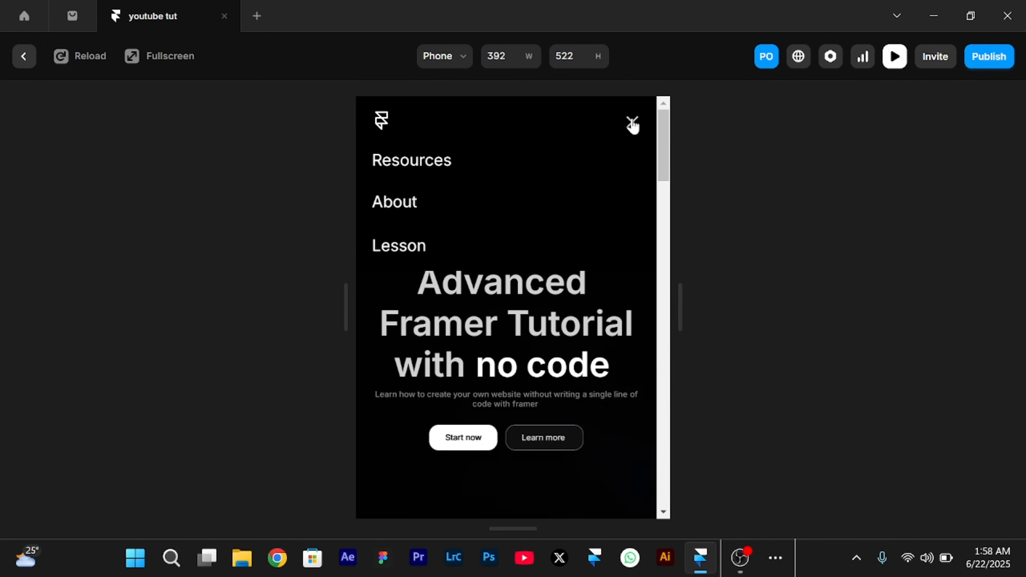
pyautogui.click(631, 123)
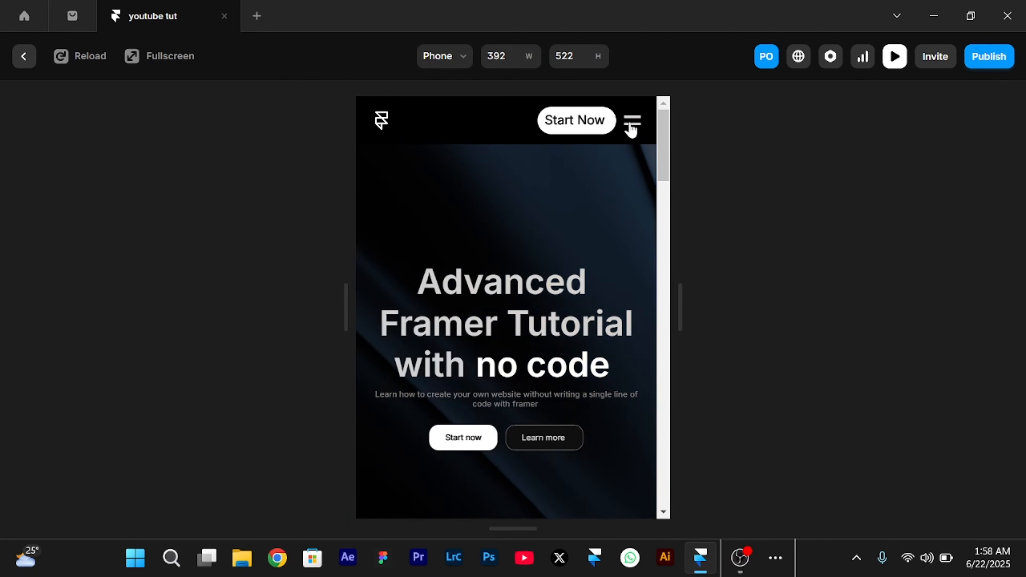
pyautogui.press('Escape')
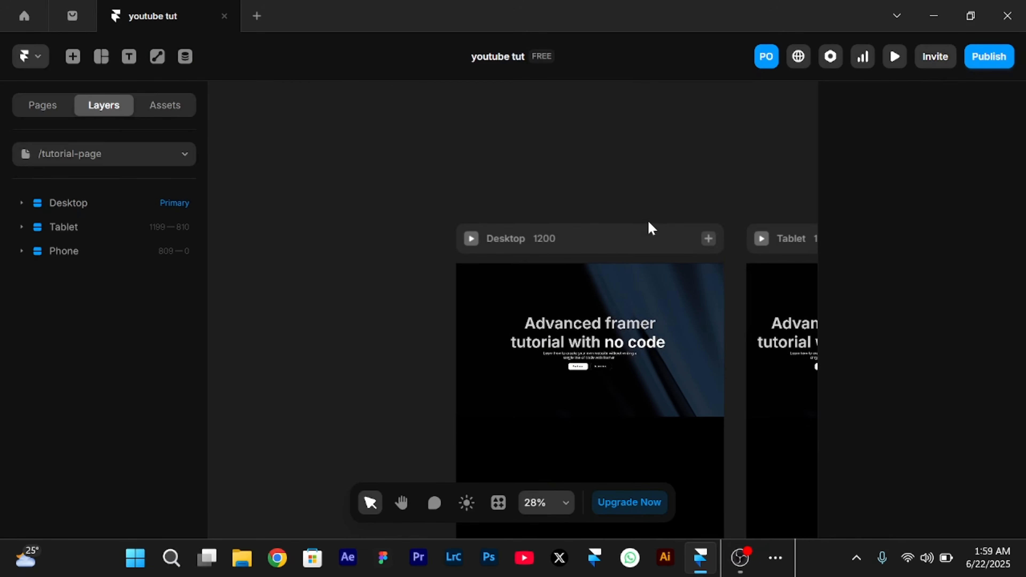
# Draw a wide frame about 923 px across above the Desktop breakpoint on /tutorial-page and set its height to 60
pyautogui.scroll(5, 648, 222)
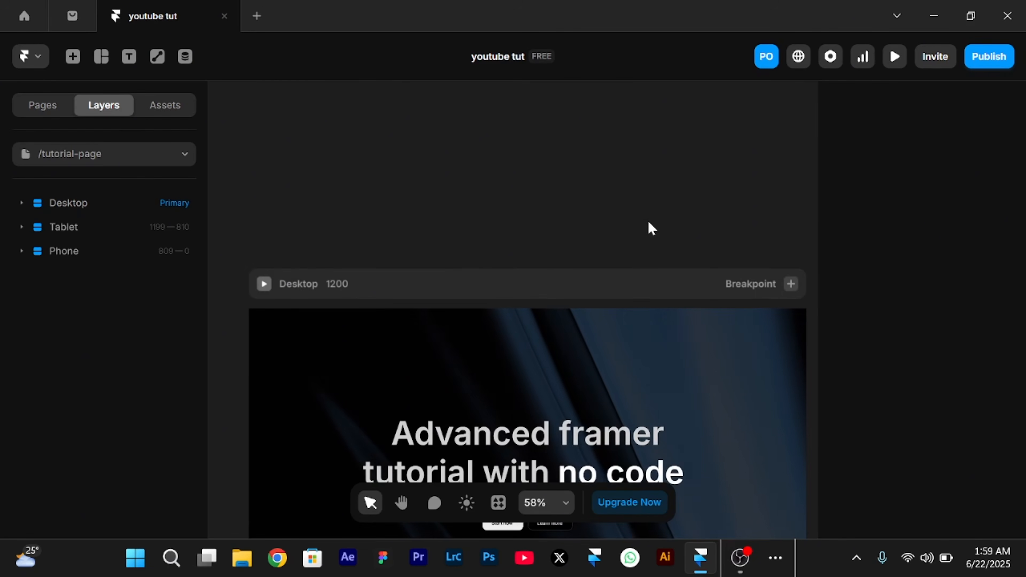
pyautogui.press('f')
pyautogui.moveTo(268, 186)
pyautogui.mouseDown()
pyautogui.moveTo(639, 229)
pyautogui.moveTo(695, 216)
pyautogui.mouseUp()
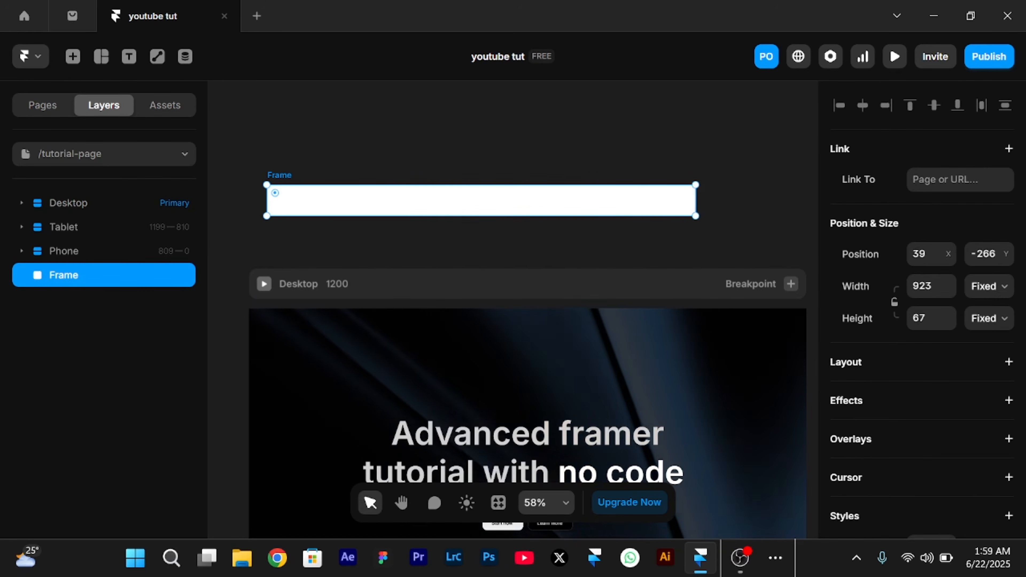
pyautogui.click(925, 318)
pyautogui.write('60')
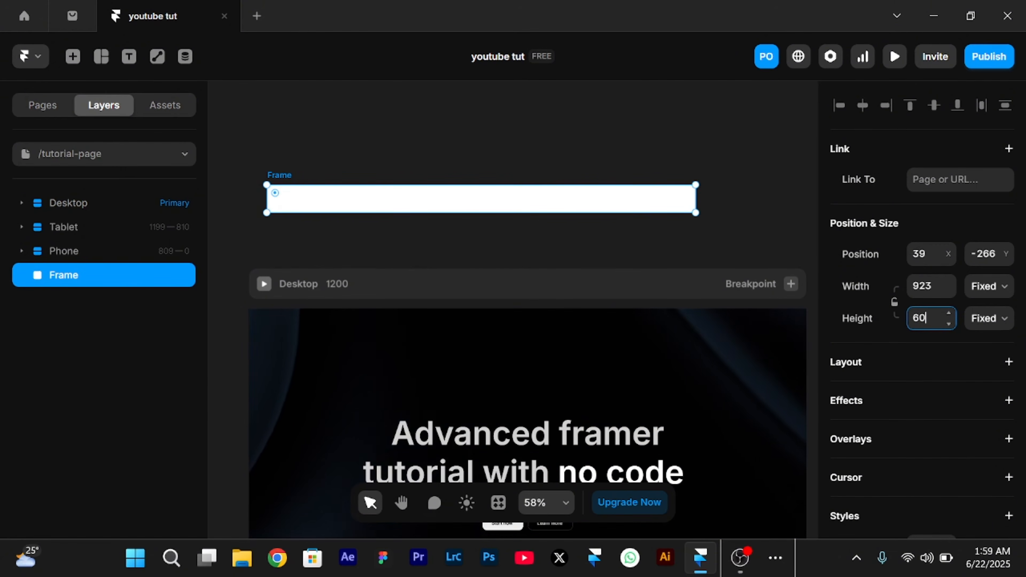
# Fill the new frame with black (000000) and add a stack layout to it
pyautogui.scroll(-5, 909, 325)
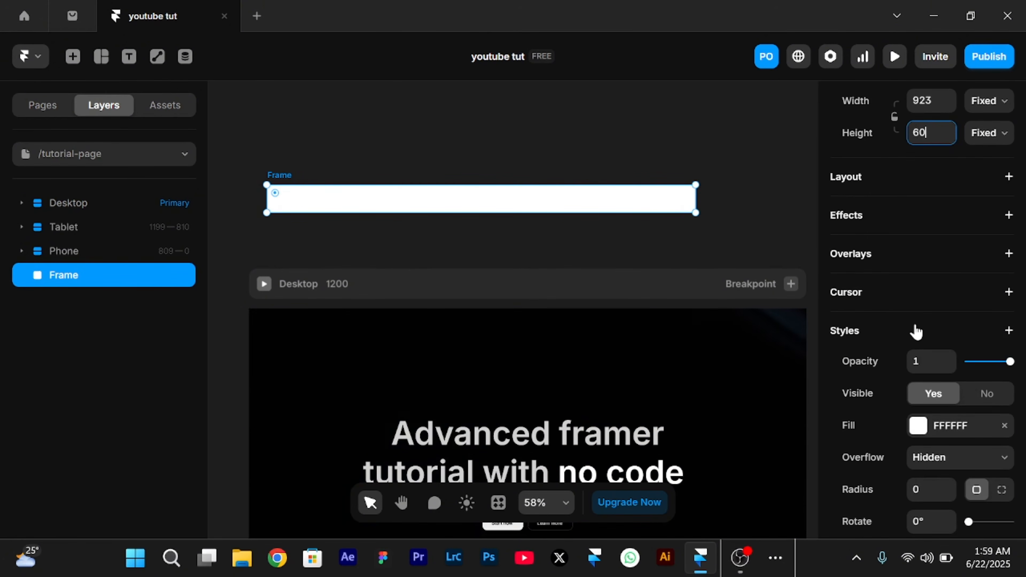
pyautogui.click(918, 428)
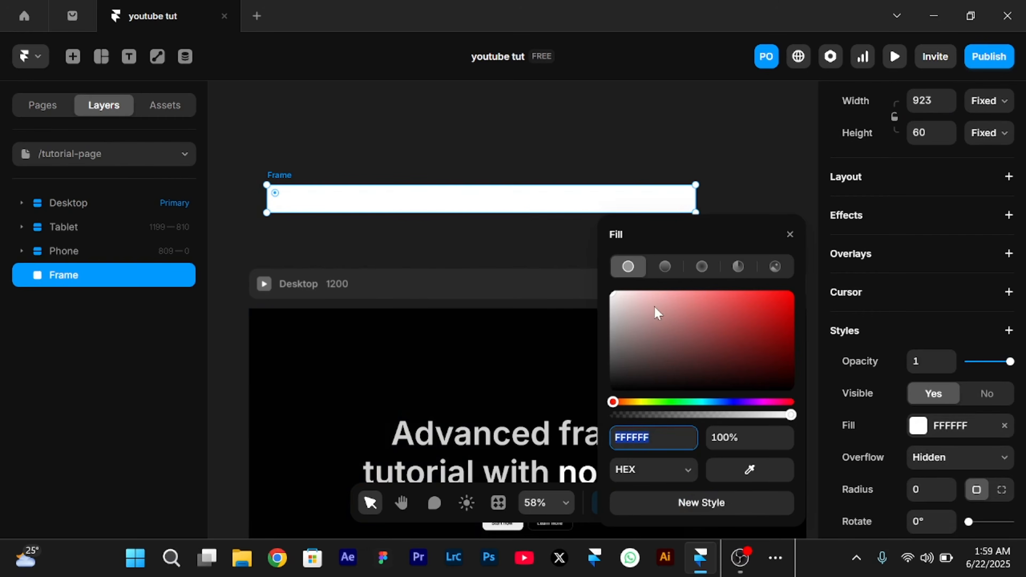
pyautogui.moveTo(658, 313); pyautogui.dragTo(608, 392)
pyautogui.scroll(3, 371, 184)
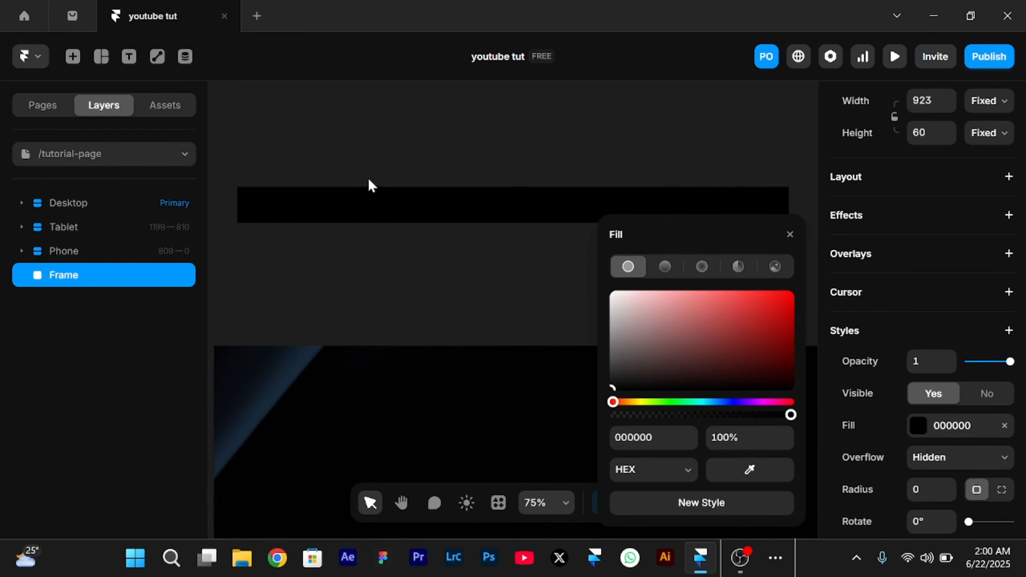
pyautogui.click(1008, 178)
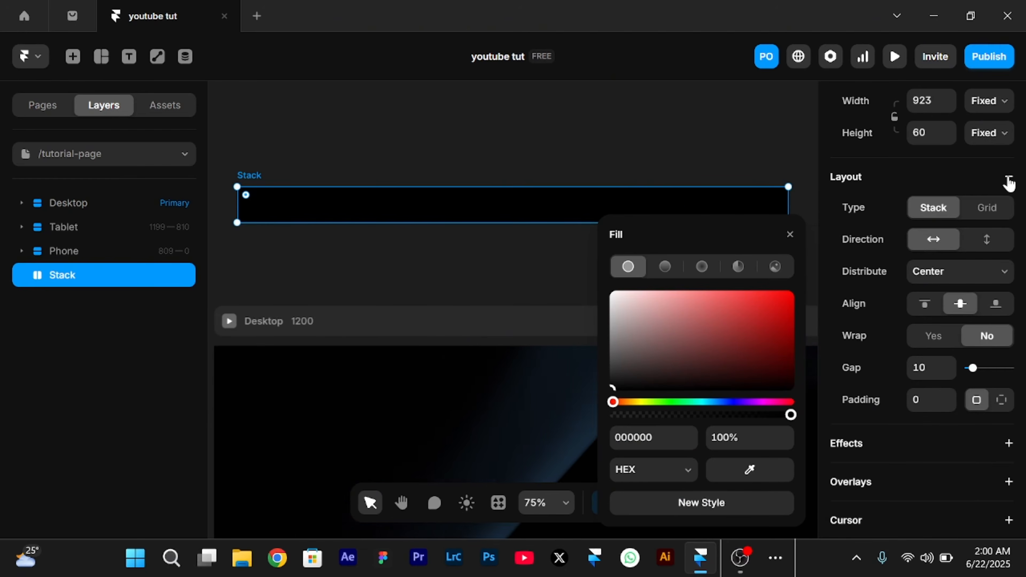
pyautogui.click(304, 165)
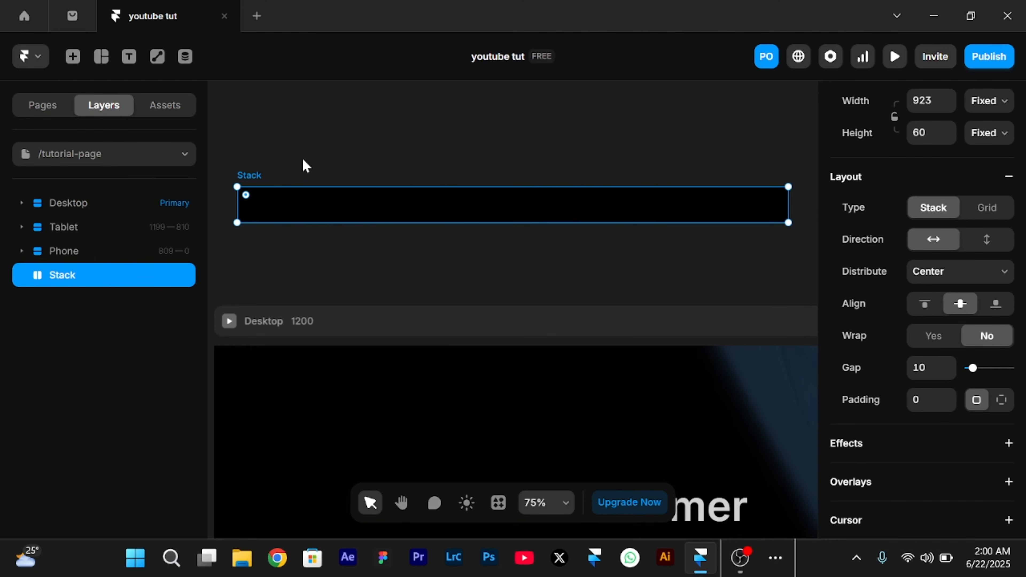
# Draw an inner frame about 758 by 29 px inside the black navigation stack
pyautogui.scroll(-5, 305, 165)
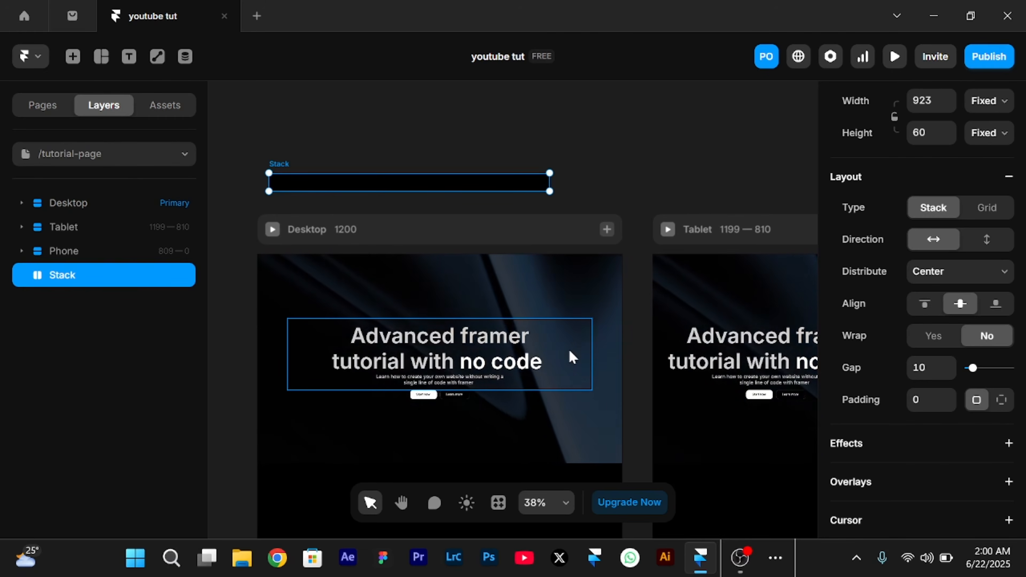
pyautogui.scroll(3, 569, 351)
pyautogui.hscroll(-3, 569, 351)
pyautogui.scroll(3, 570, 351)
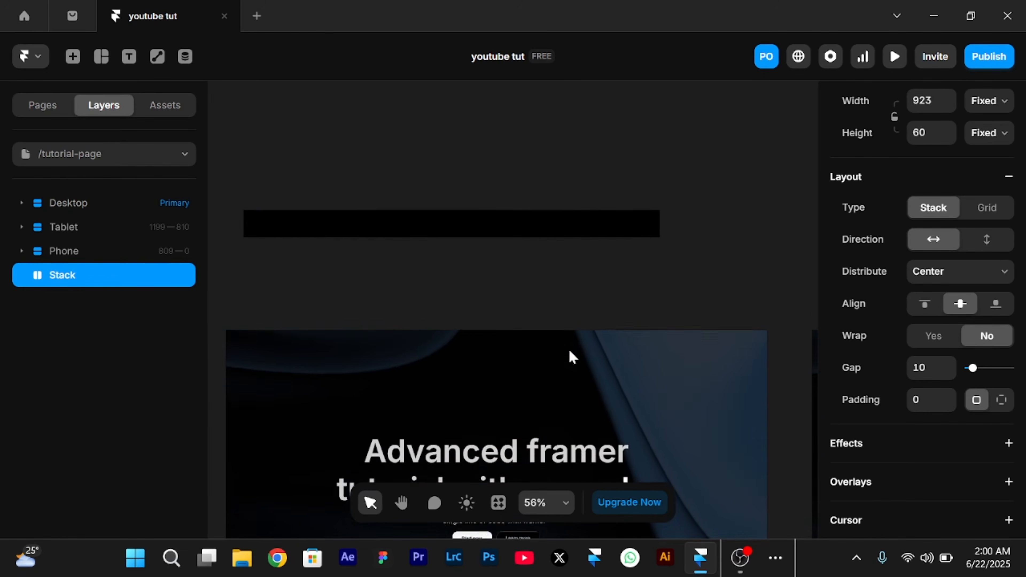
pyautogui.scroll(3, 569, 351)
pyautogui.hscroll(-3, 569, 351)
pyautogui.scroll(2, 569, 349)
pyautogui.press('f')
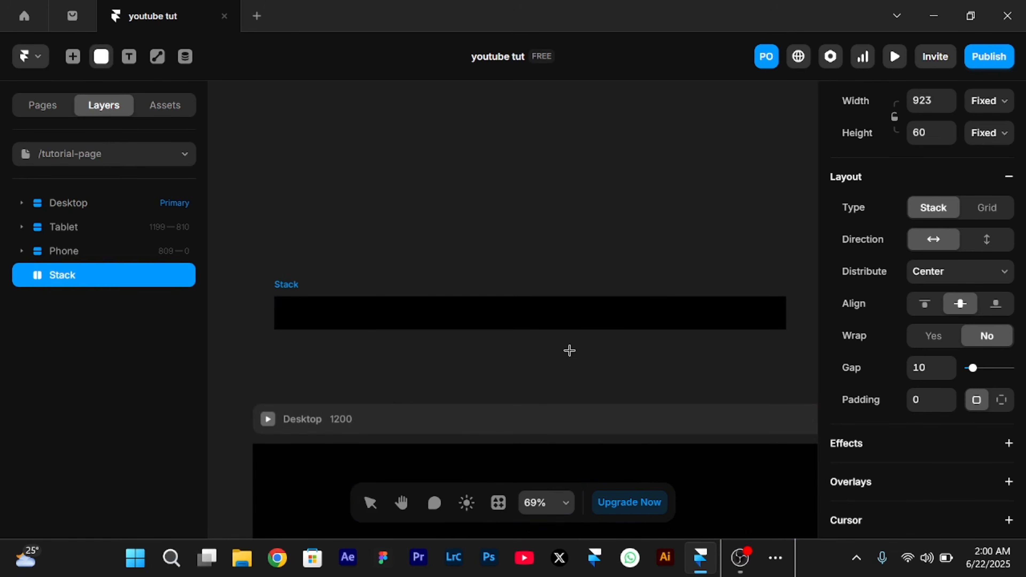
pyautogui.moveTo(304, 306); pyautogui.dragTo(723, 322)
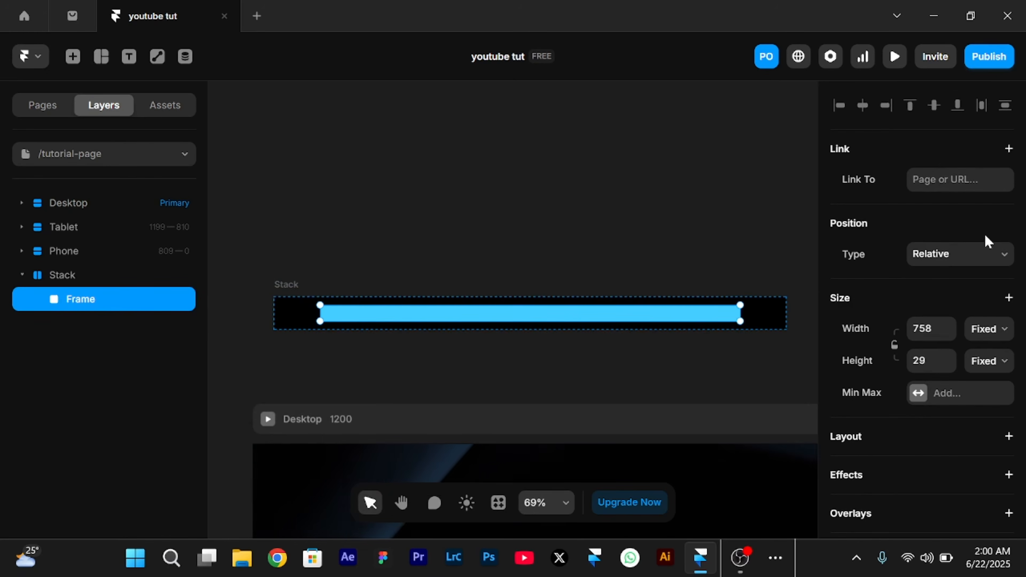
# Give the inner frame a stack layout, set its width to Fill, and remove its blue fill
pyautogui.click(1008, 437)
pyautogui.click(1007, 338)
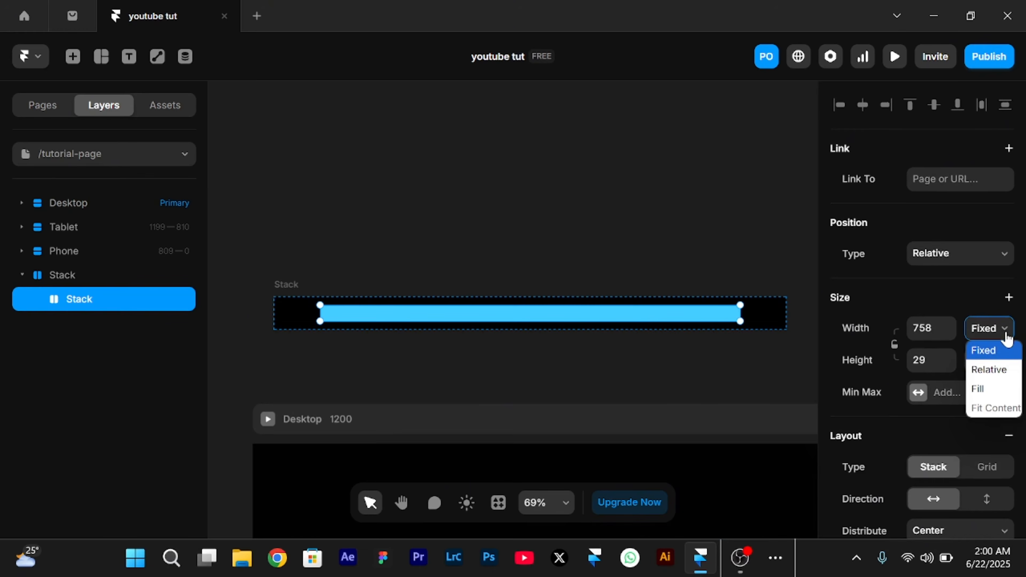
pyautogui.click(987, 390)
pyautogui.scroll(-10, 985, 398)
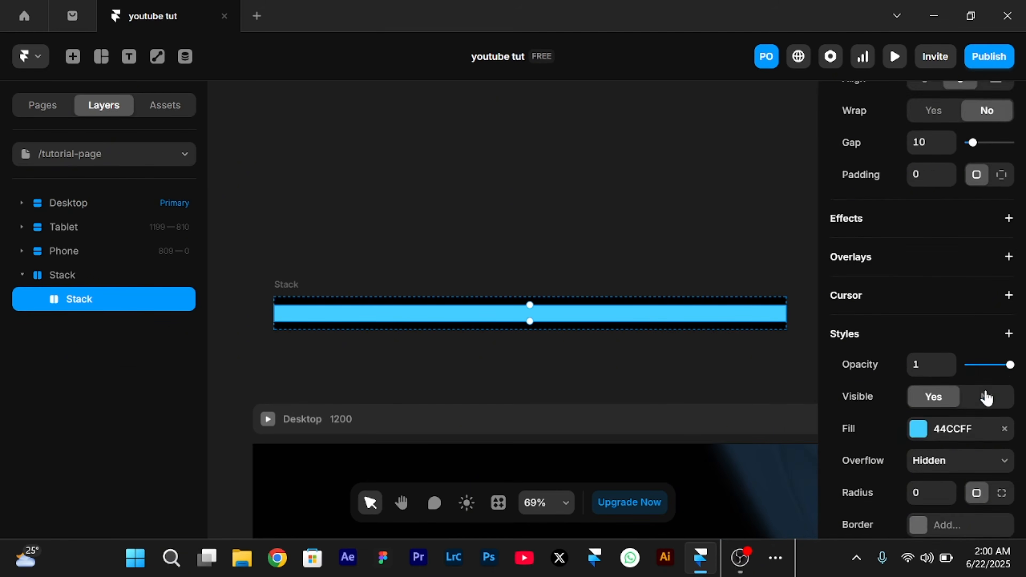
pyautogui.click(1005, 297)
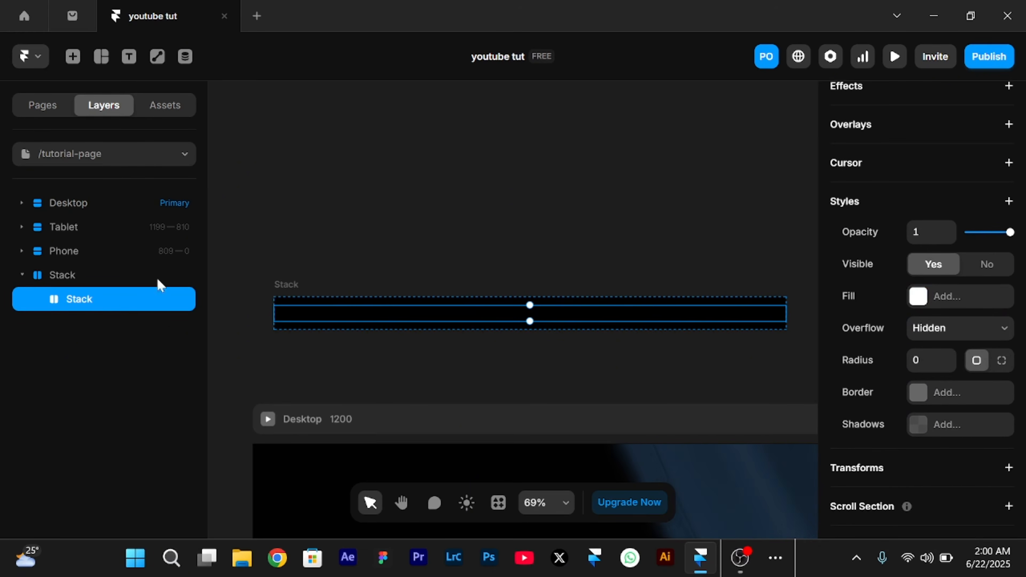
# Rename the inner stack to CONTENT NAV and the outer stack to TOP NAV
pyautogui.doubleClick(85, 302)
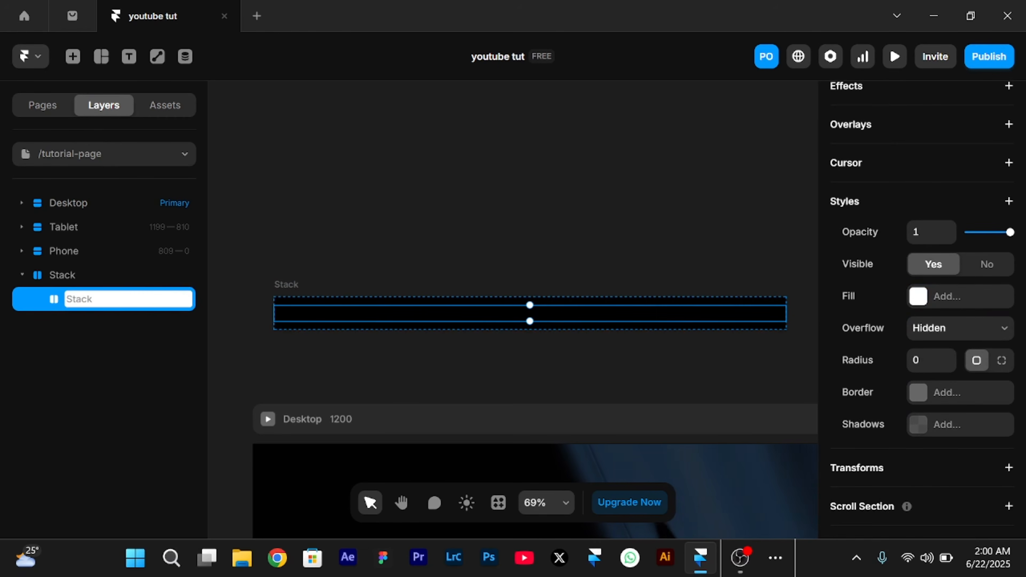
pyautogui.write('CONTENT NA')
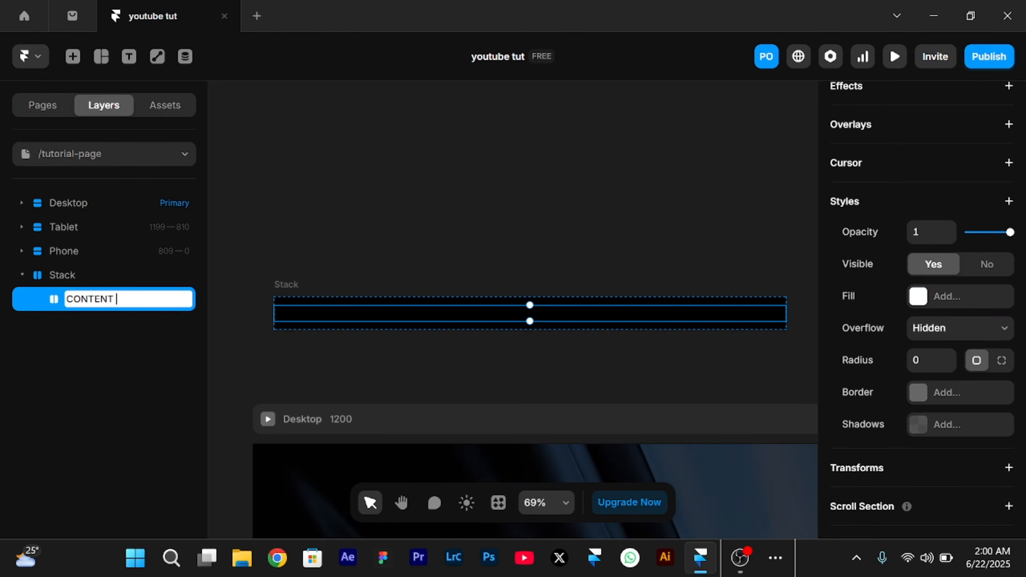
pyautogui.write('V')
pyautogui.press('Return')
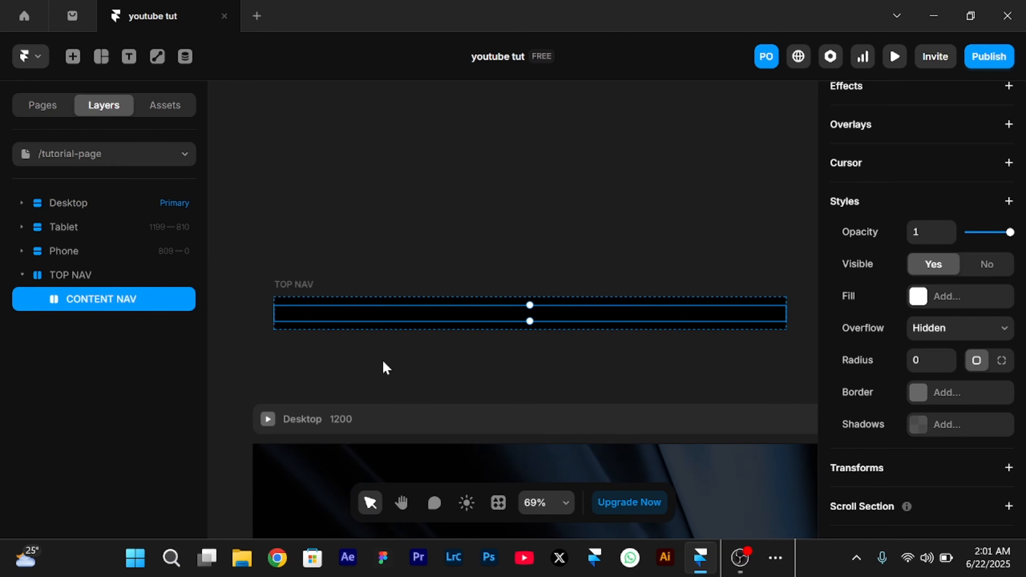
# Look at the Home page's finished navigation bar for reference and return to /tutorial-page
pyautogui.click(46, 158)
pyautogui.click(56, 223)
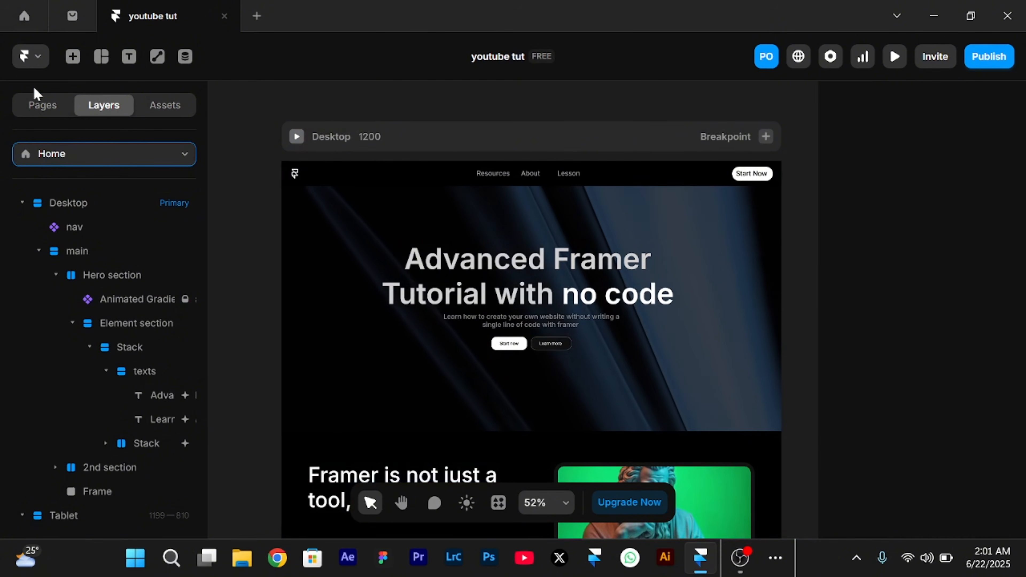
pyautogui.click(44, 108)
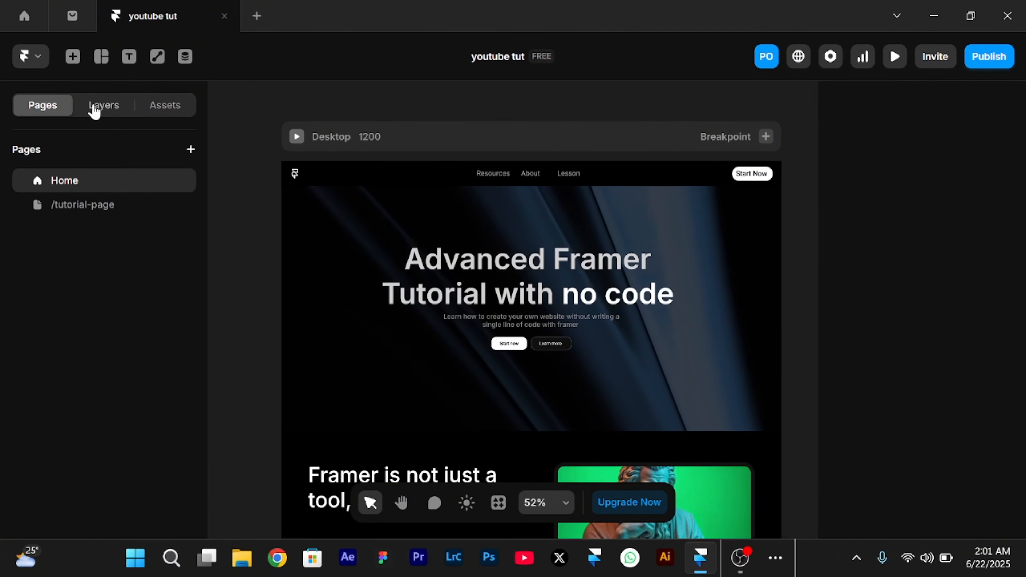
pyautogui.click(110, 205)
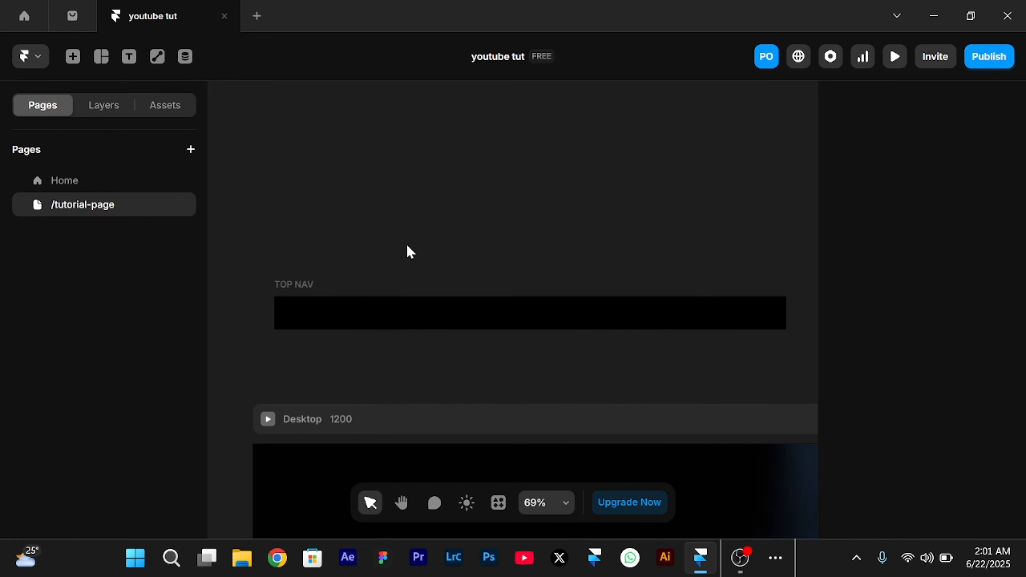
# Insert a Feather icon below the TOP NAV stack and change its symbol to the Framer logo
pyautogui.click(73, 58)
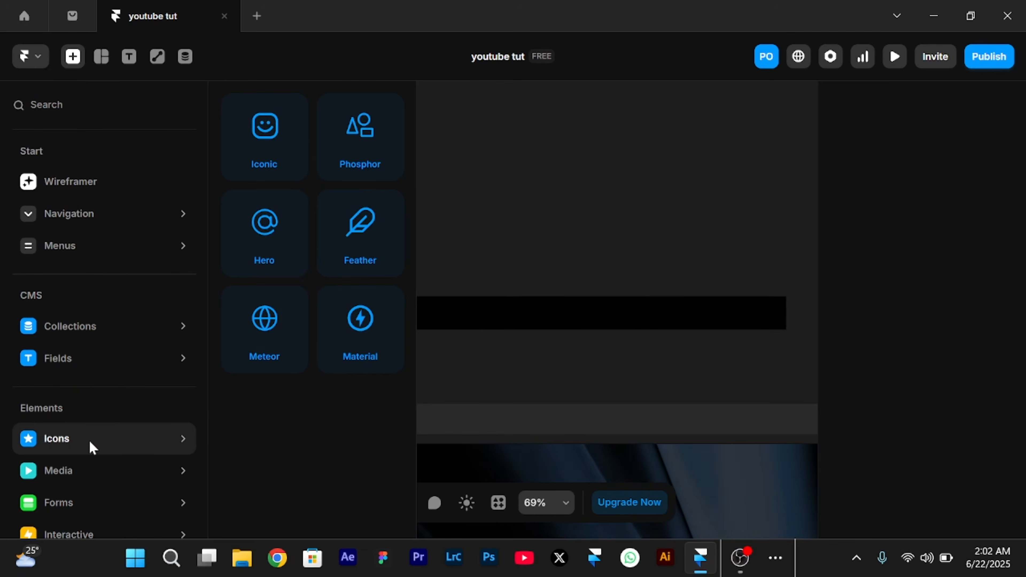
pyautogui.click(346, 257)
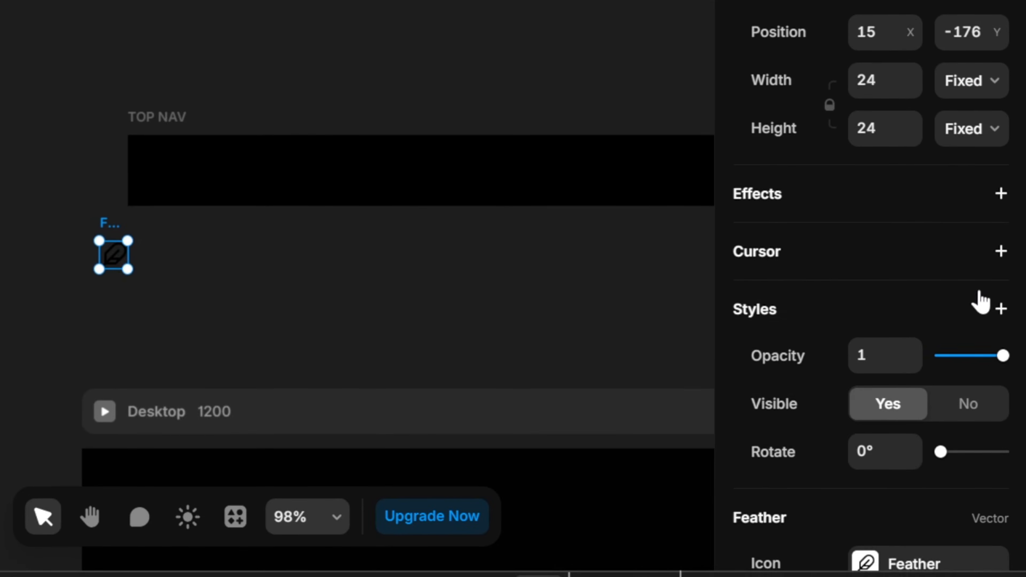
pyautogui.scroll(-5, 978, 535)
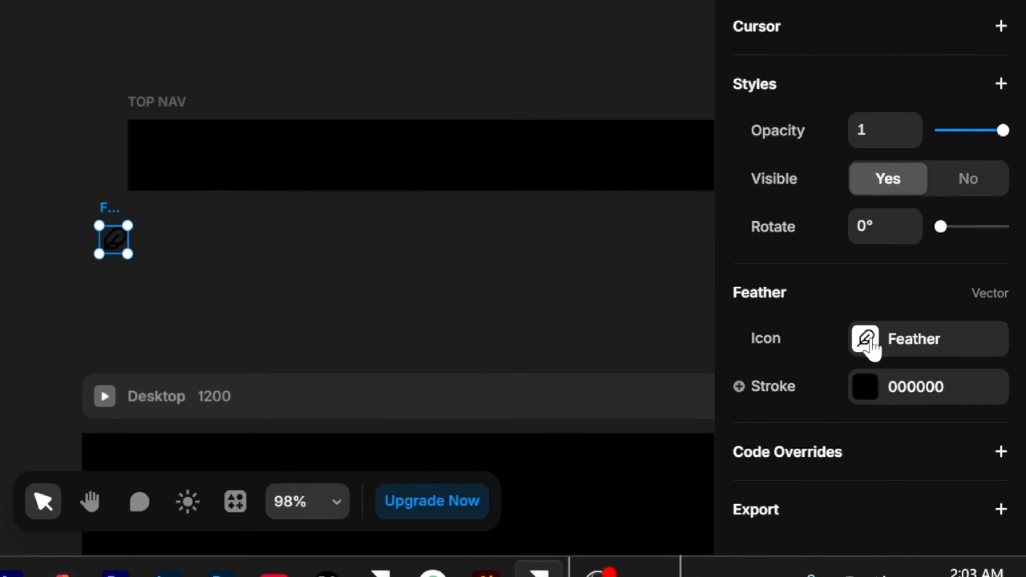
pyautogui.click(865, 314)
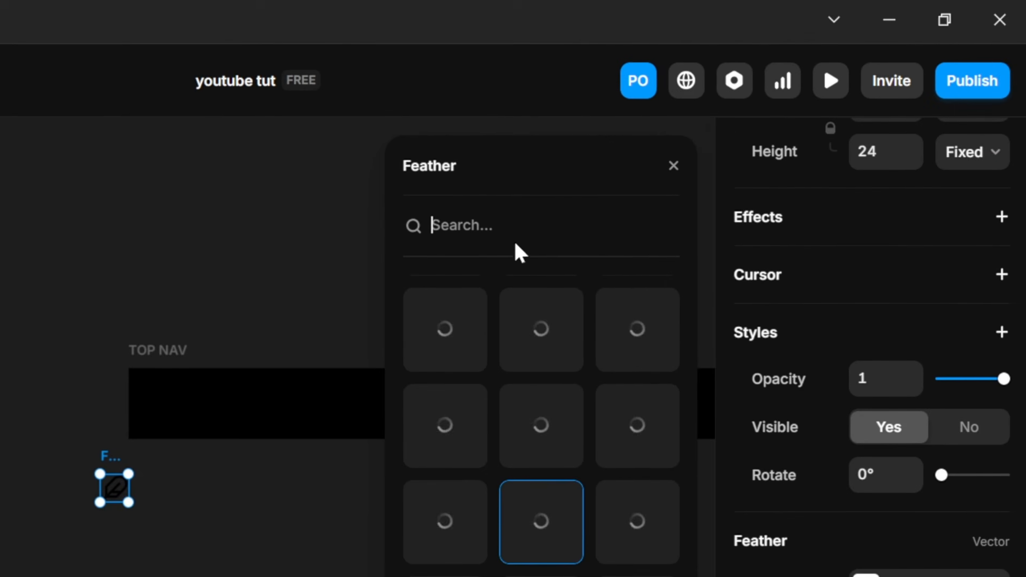
pyautogui.write('framer')
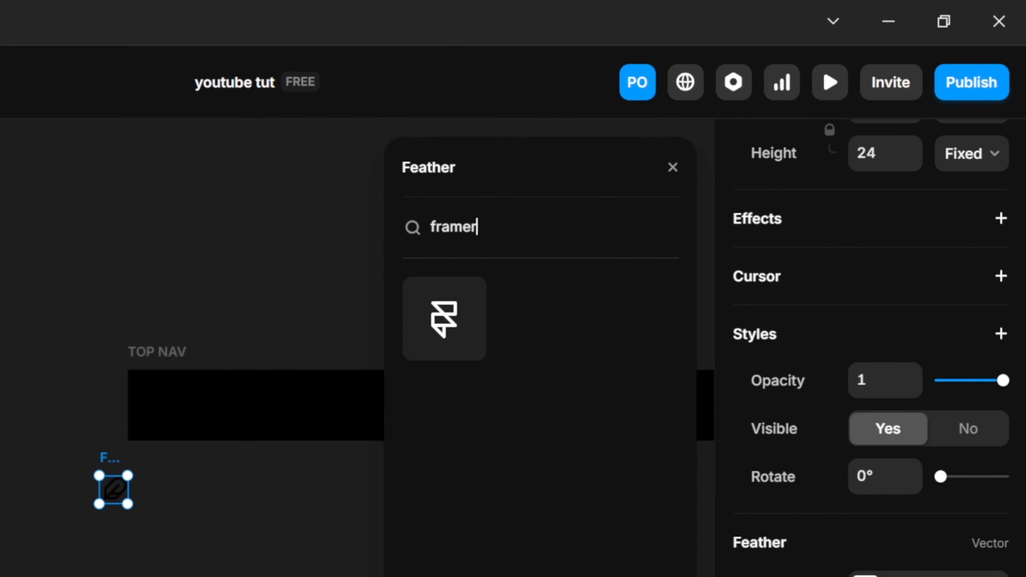
pyautogui.click(470, 297)
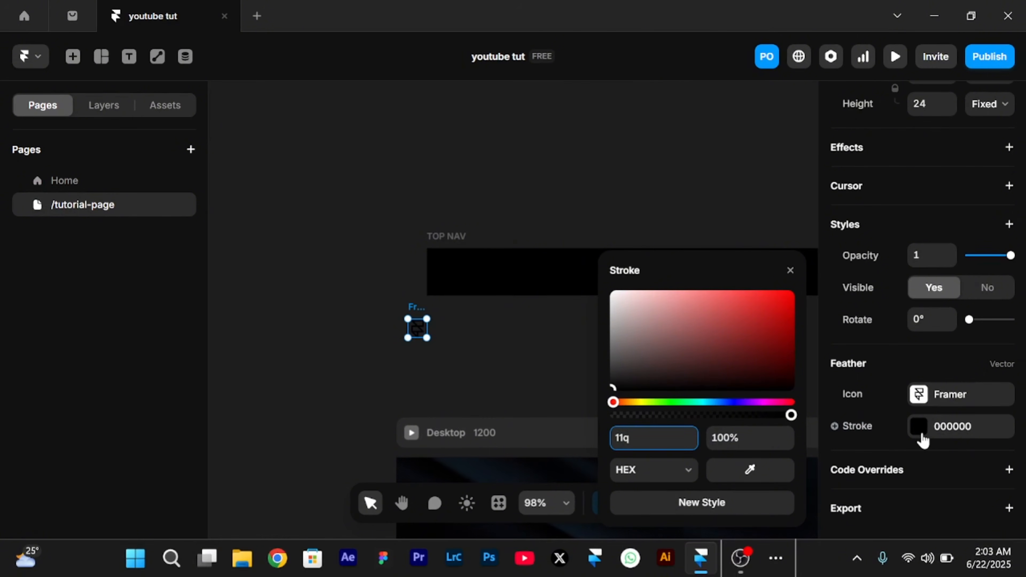
# Set the Framer icon's stroke to white (FFFFFF) and remove the icon from its spot below TOP NAV
pyautogui.click(919, 439)
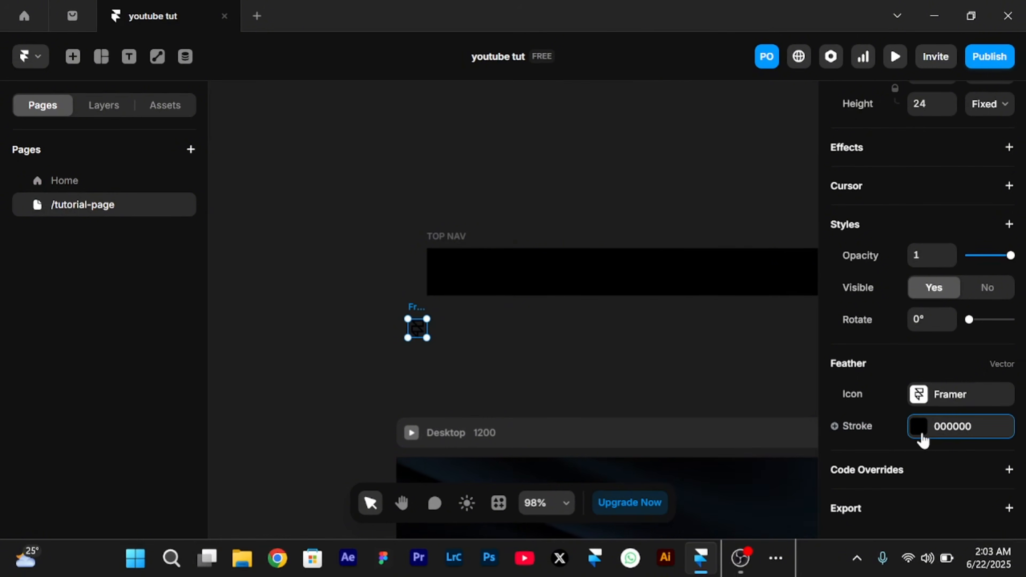
pyautogui.click(921, 440)
pyautogui.moveTo(661, 323); pyautogui.dragTo(505, 211)
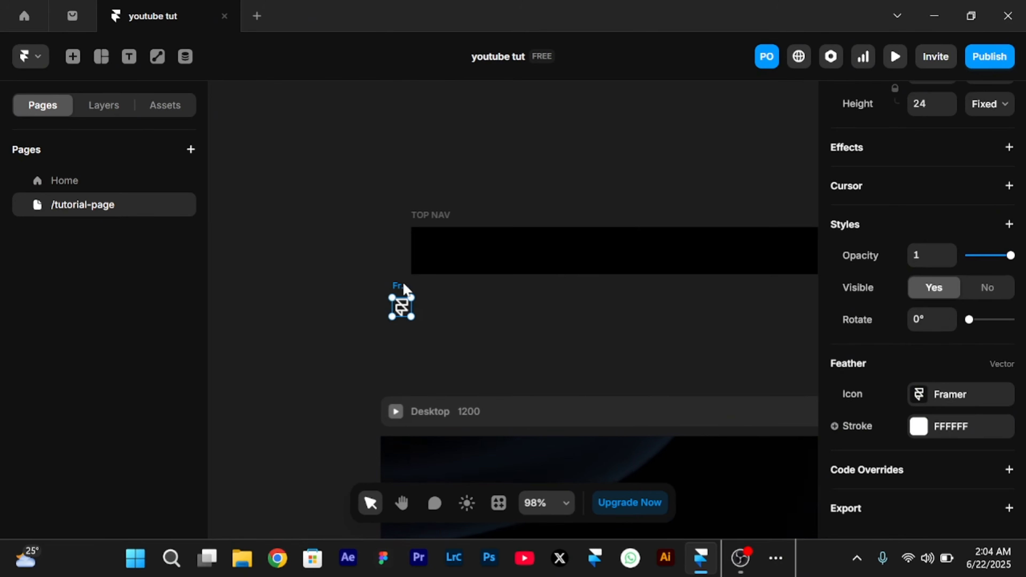
pyautogui.press('Delete')
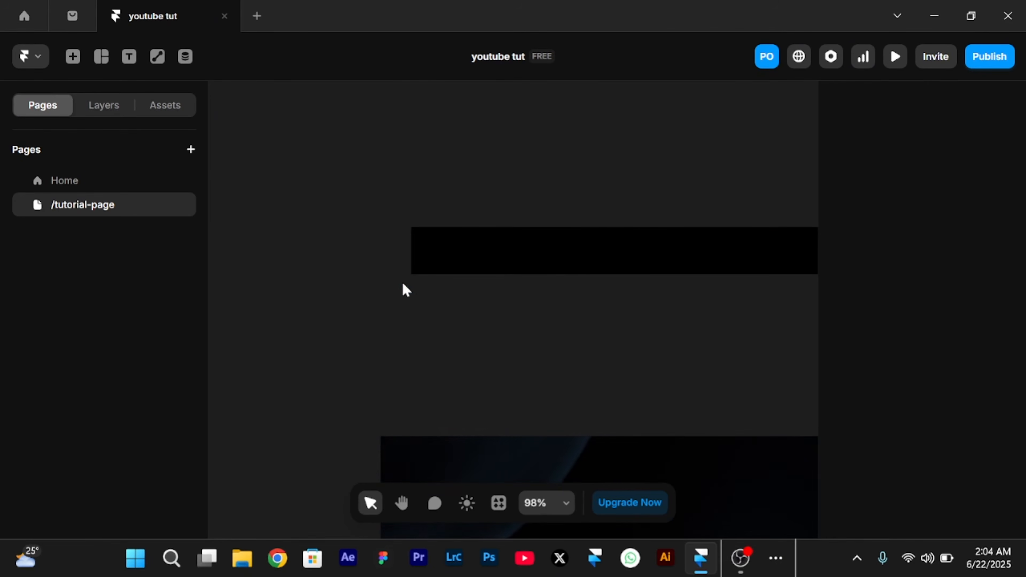
# Paste the white Framer icon into the CONTENT NAV stack inside TOP NAV
pyautogui.hscroll(3, 406, 290)
pyautogui.click(575, 249)
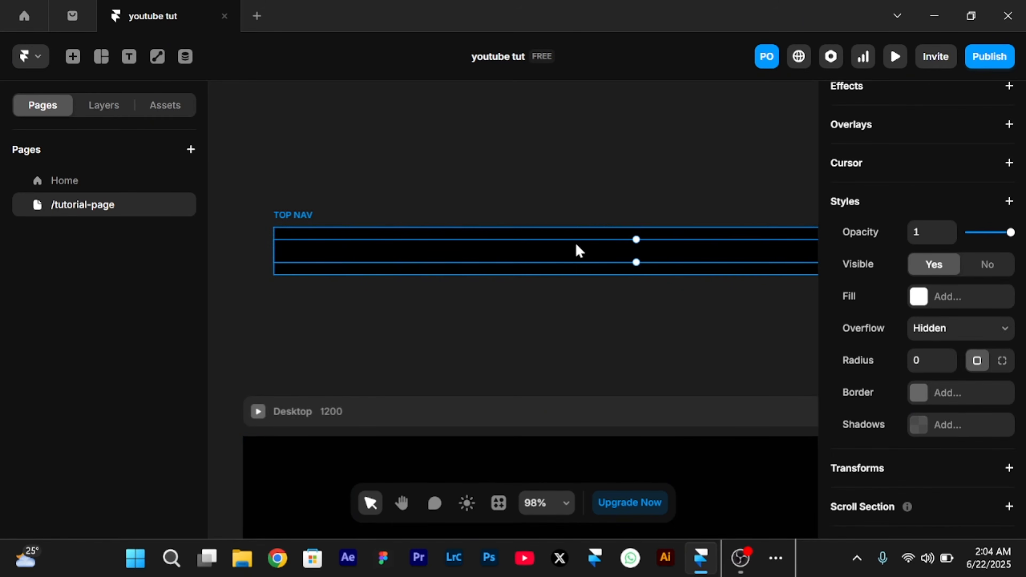
pyautogui.hotkey('ctrl', 'v')
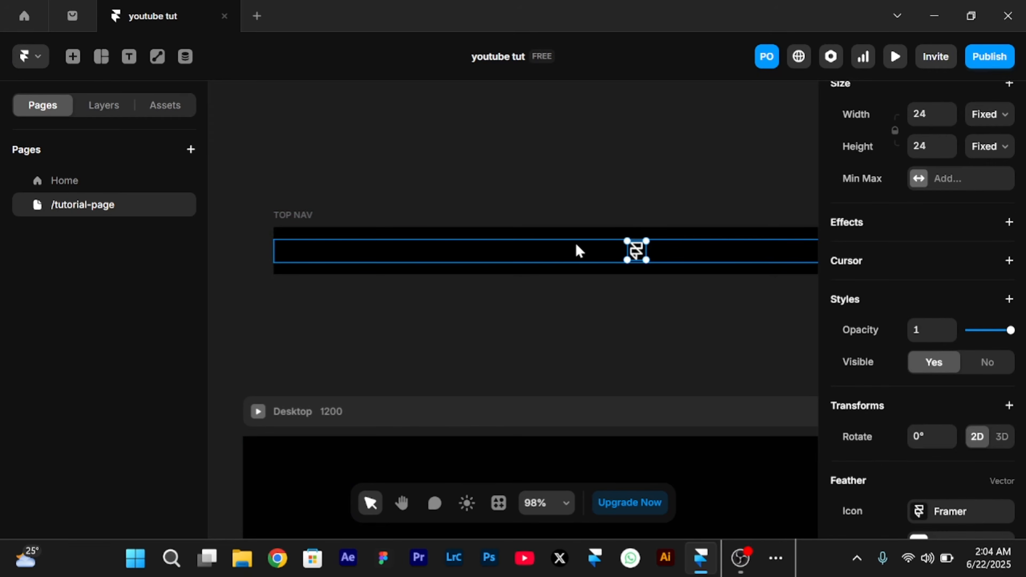
# Add a text layer reading "Resources" on the canvas below the TOP NAV stack
pyautogui.scroll(5, 630, 332)
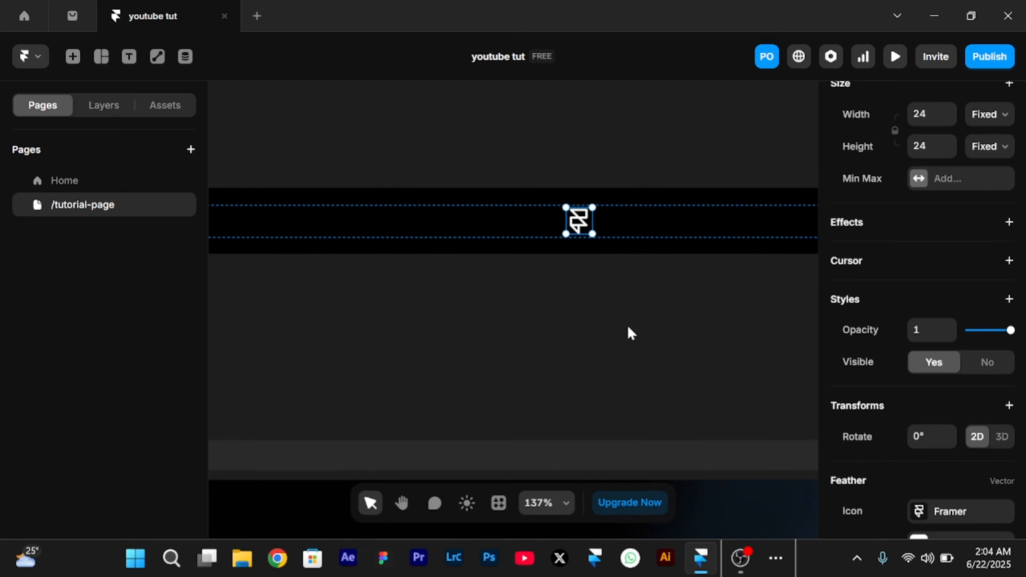
pyautogui.press('t')
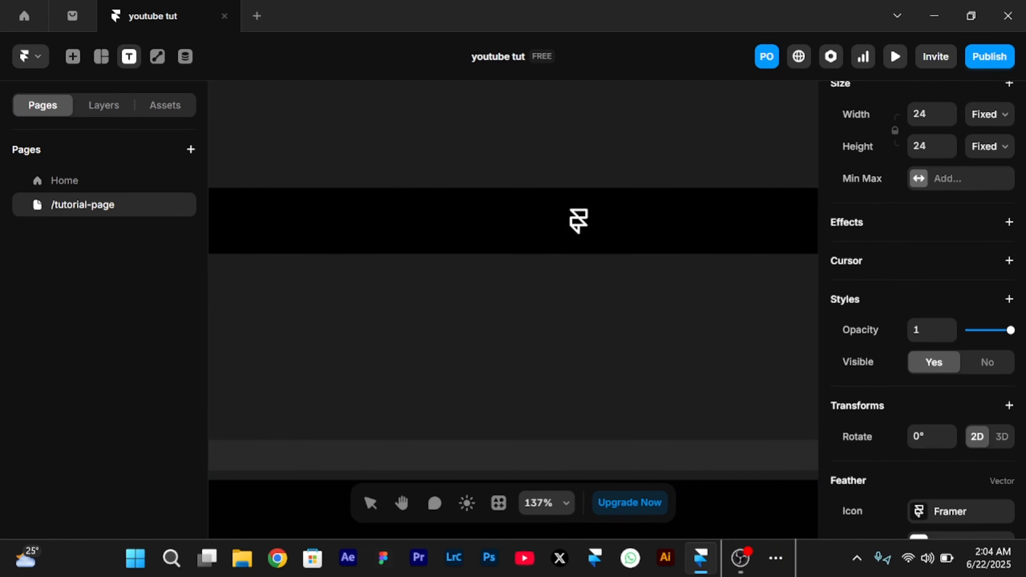
pyautogui.click(471, 314)
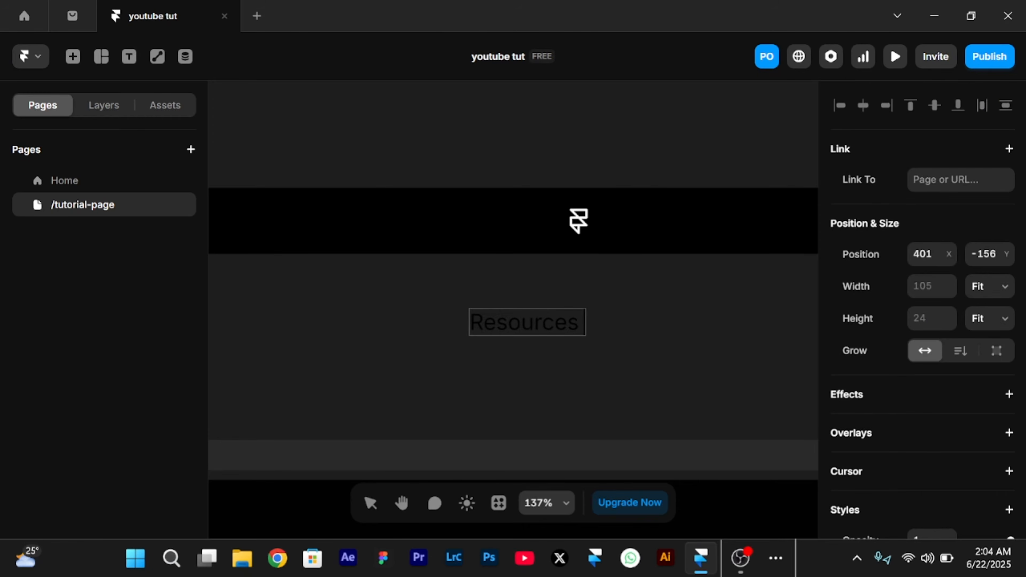
pyautogui.press('Escape')
# Set the "Resources" text color to gray (757575)
pyautogui.click(917, 269)
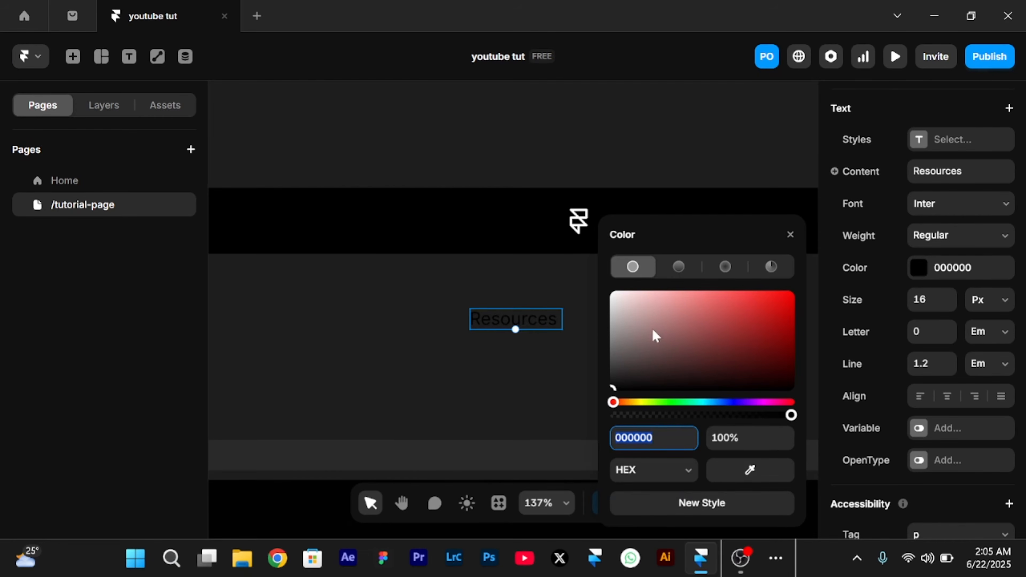
pyautogui.moveTo(655, 335)
pyautogui.mouseDown()
pyautogui.moveTo(569, 238)
pyautogui.moveTo(571, 247)
pyautogui.mouseUp()
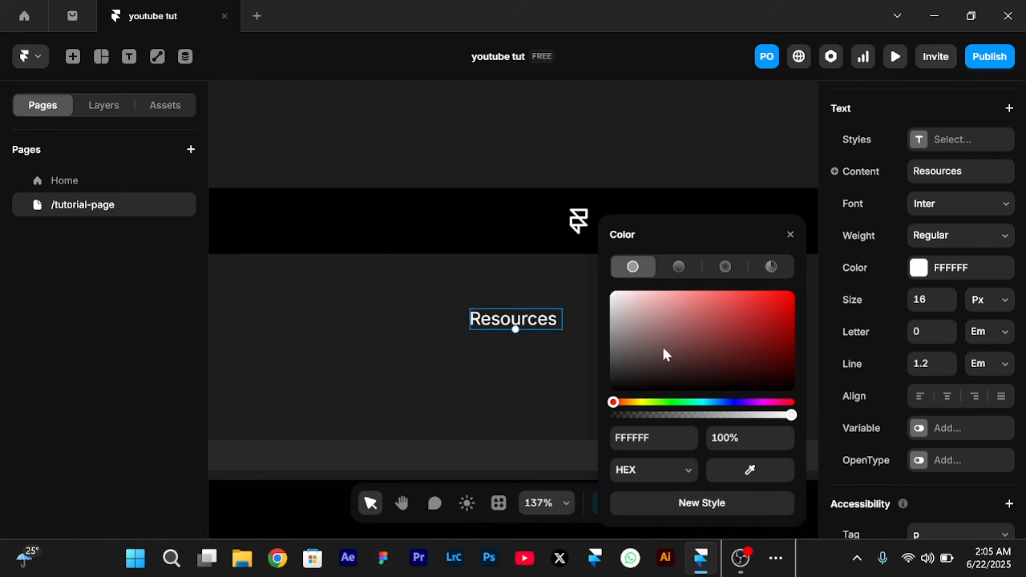
pyautogui.moveTo(614, 320); pyautogui.dragTo(605, 346)
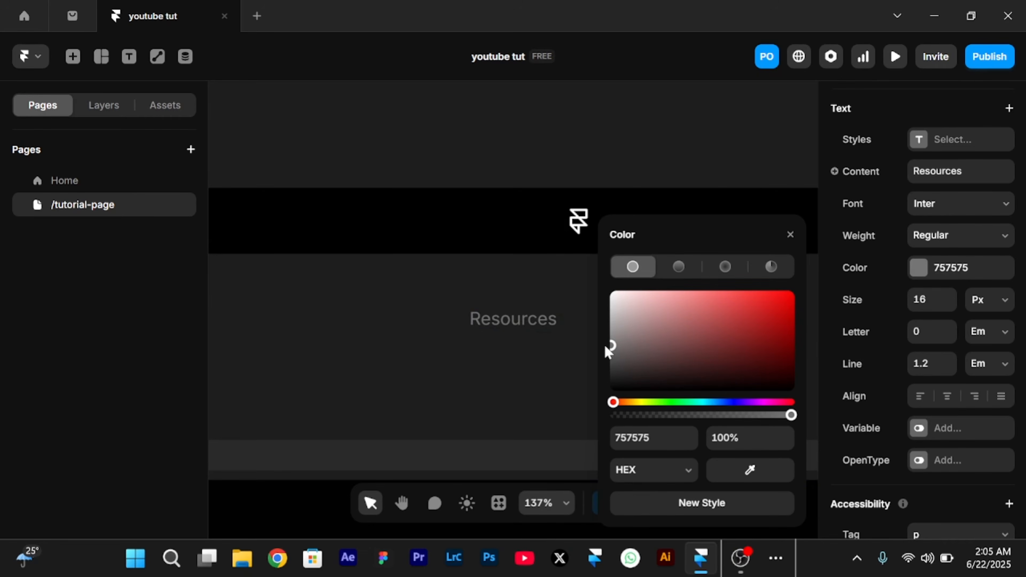
pyautogui.click(791, 238)
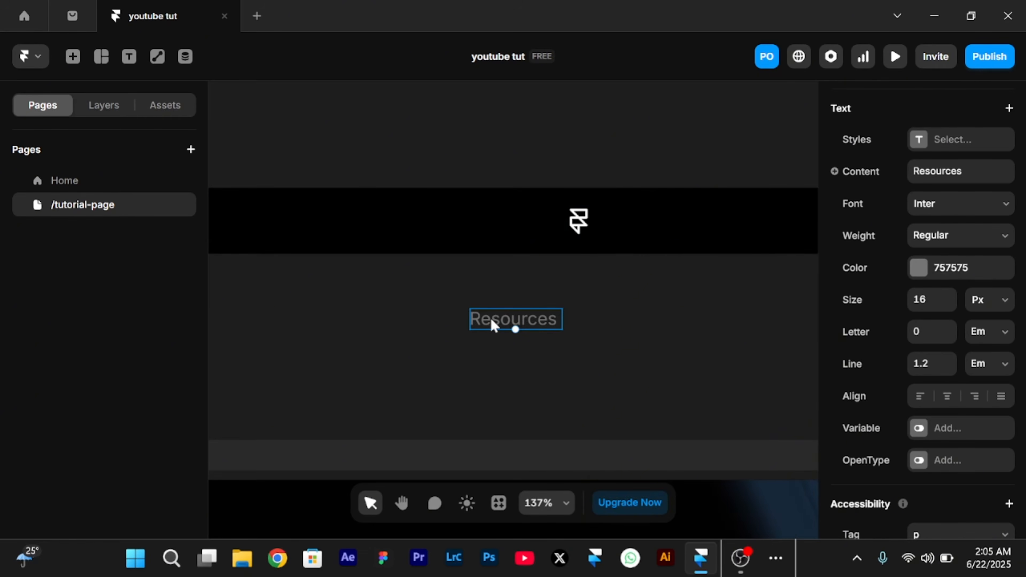
# Move the "Resources" text into the CONTENT NAV stack beside the Framer icon
pyautogui.hotkey('ctrl', 'x')
pyautogui.click(654, 222)
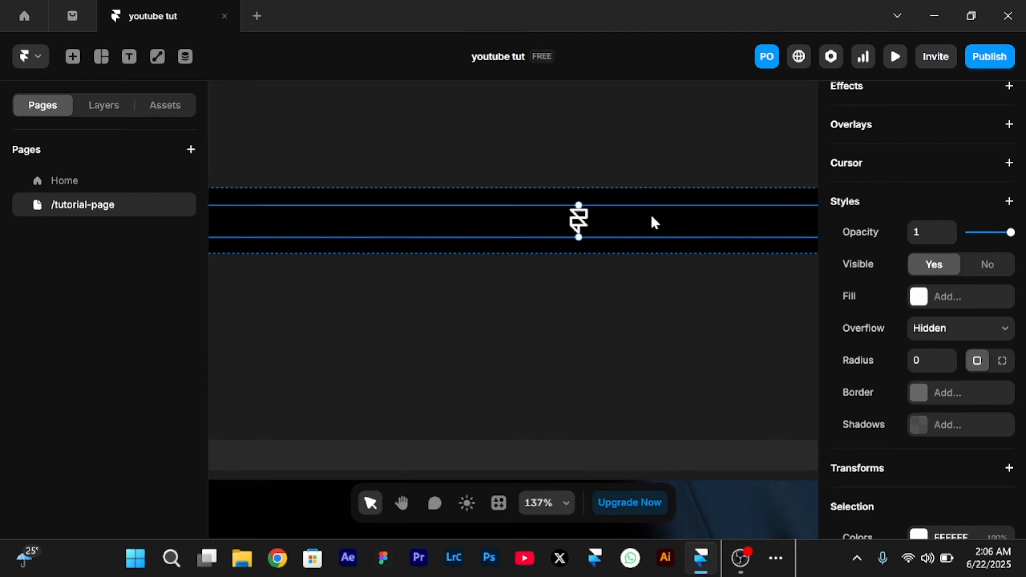
pyautogui.hotkey('ctrl', 'v')
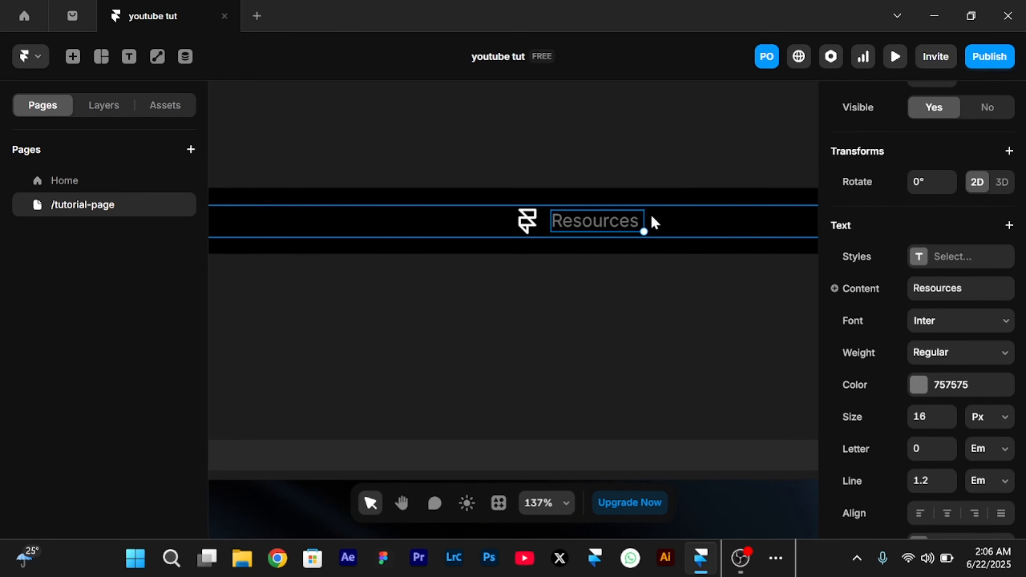
# Create a component named "hover" from the "Resources" text
pyautogui.rightClick(588, 221)
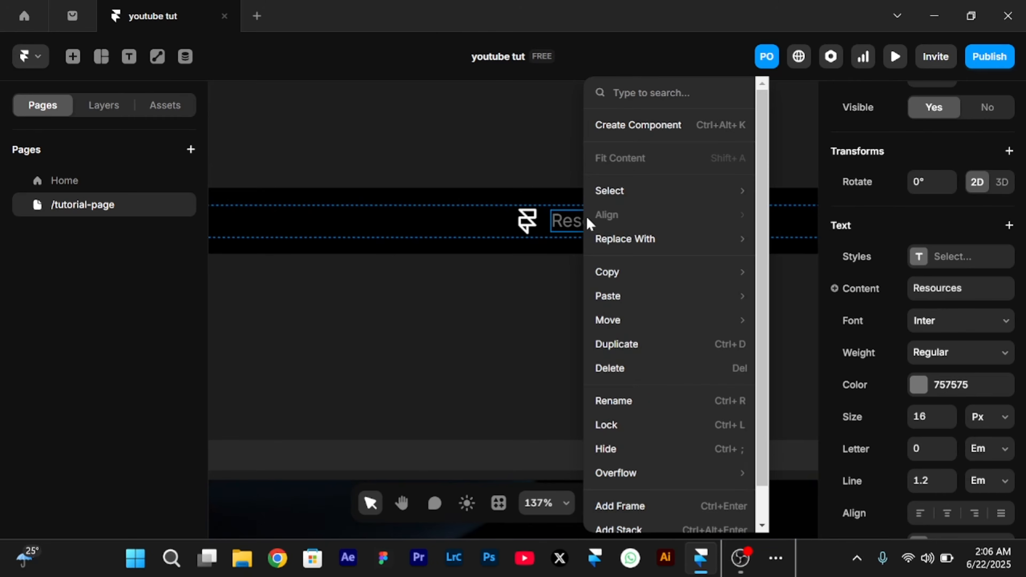
pyautogui.click(650, 126)
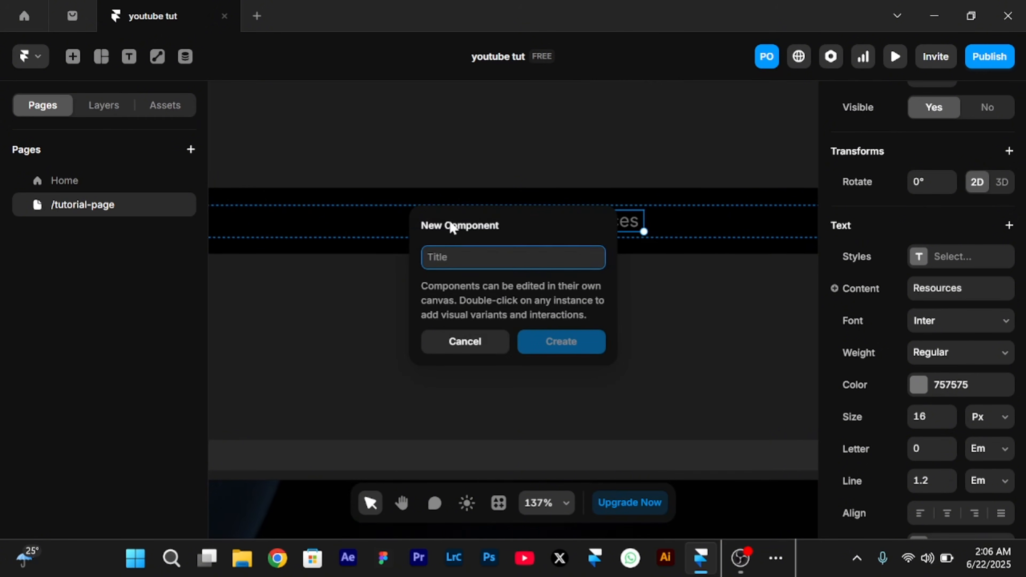
pyautogui.write('H')
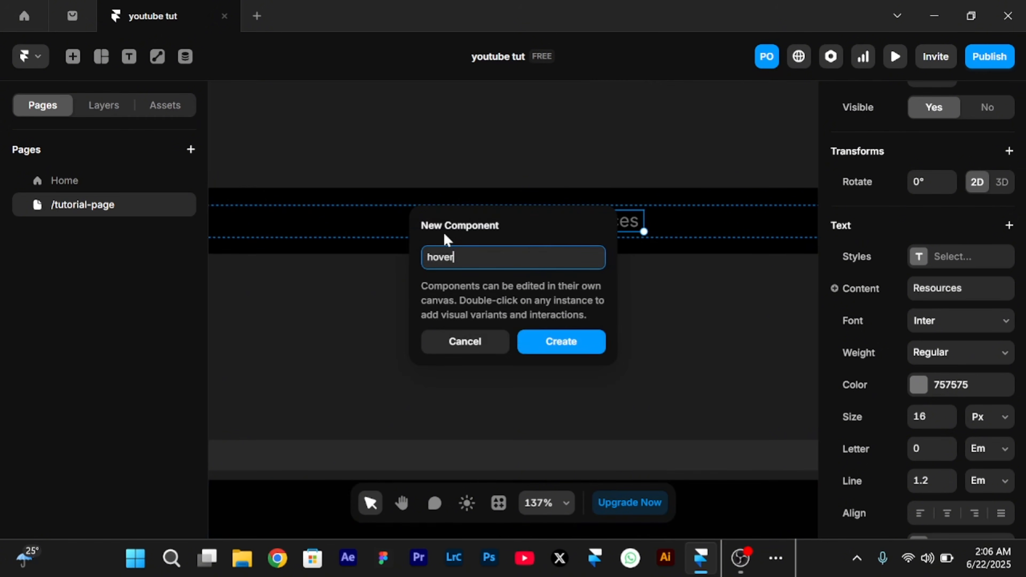
pyautogui.write('over')
pyautogui.click(560, 341)
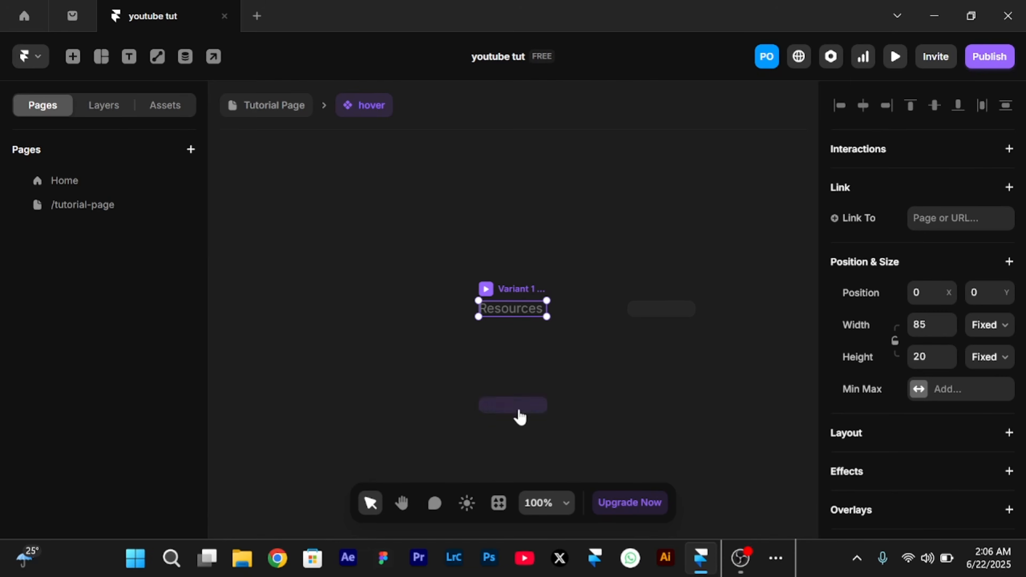
# Add a Hover variant to the component's primary variant and set its text color to white
pyautogui.click(520, 416)
pyautogui.click(538, 428)
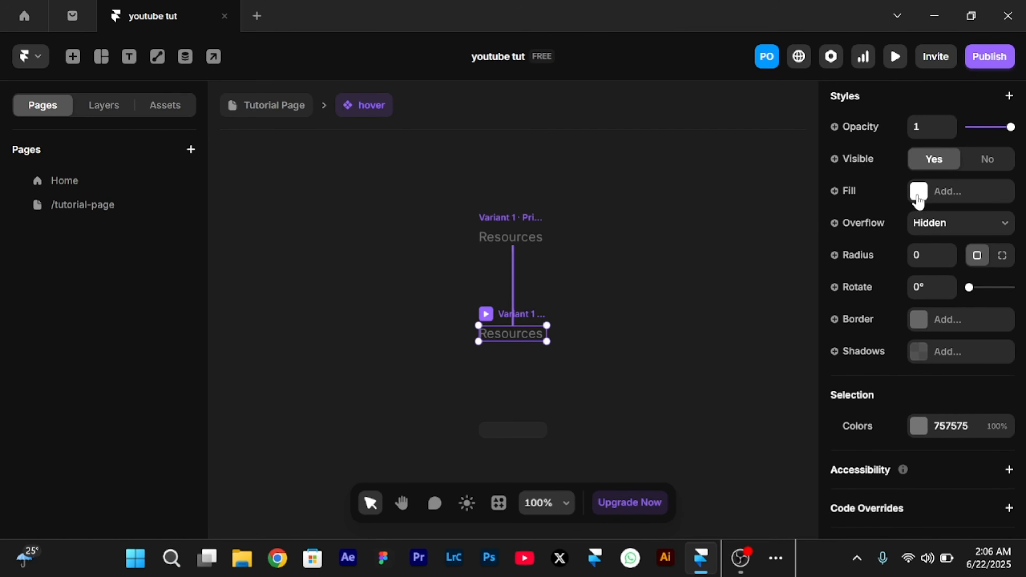
pyautogui.scroll(-1, 931, 358)
pyautogui.click(919, 391)
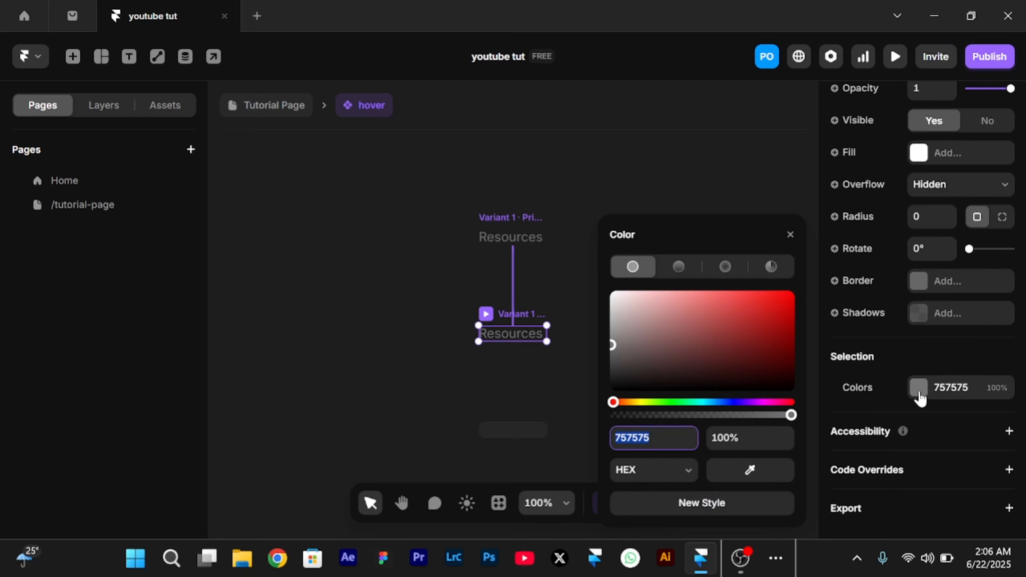
pyautogui.moveTo(653, 316); pyautogui.dragTo(484, 198)
pyautogui.click(394, 277)
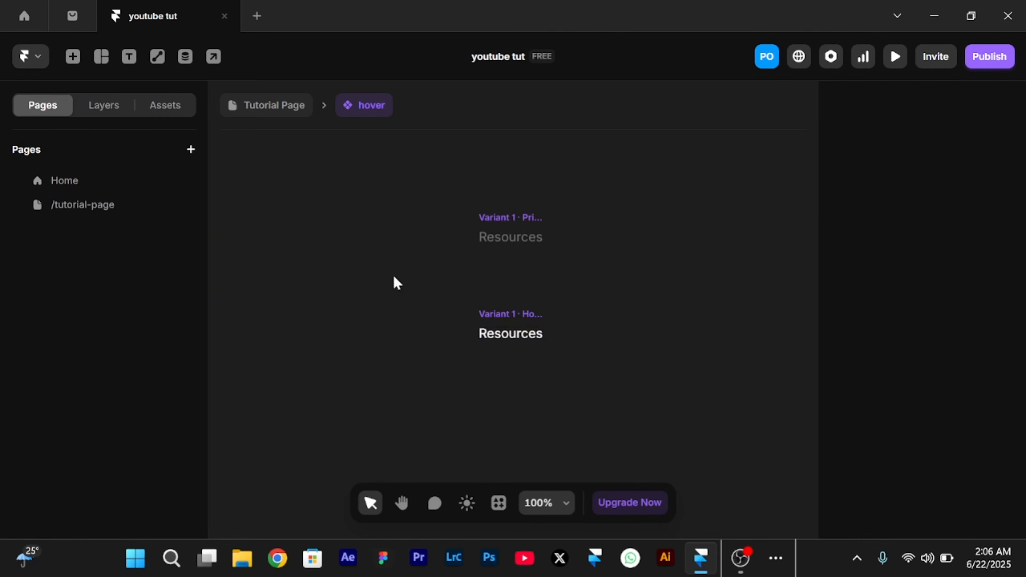
# Preview the component's hover effect and duplicate the "Resources" link within the CONTENT NAV stack
pyautogui.hotkey('ctrl', 'p')
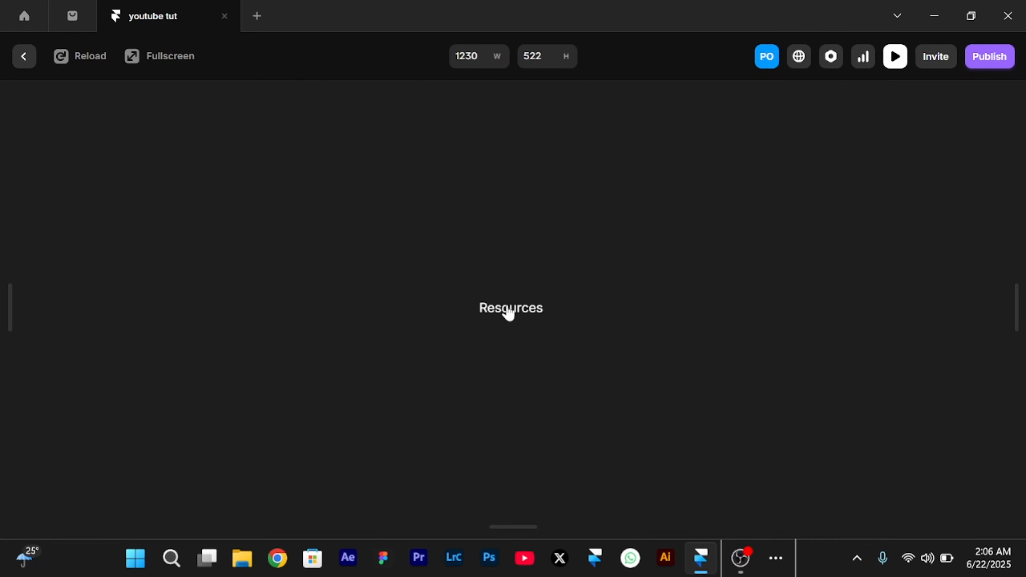
pyautogui.press('Escape')
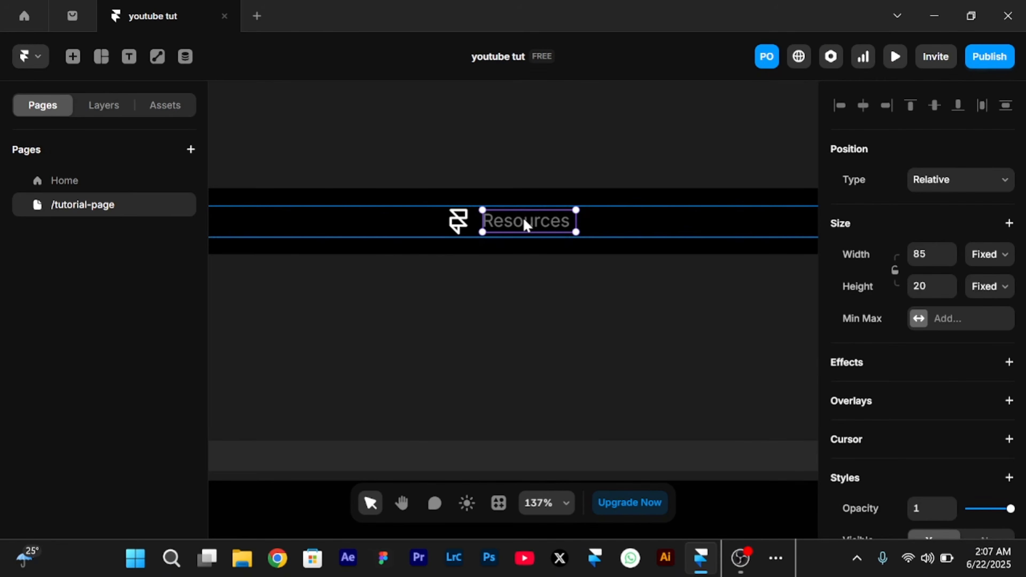
pyautogui.hotkey('ctrl', 'd')
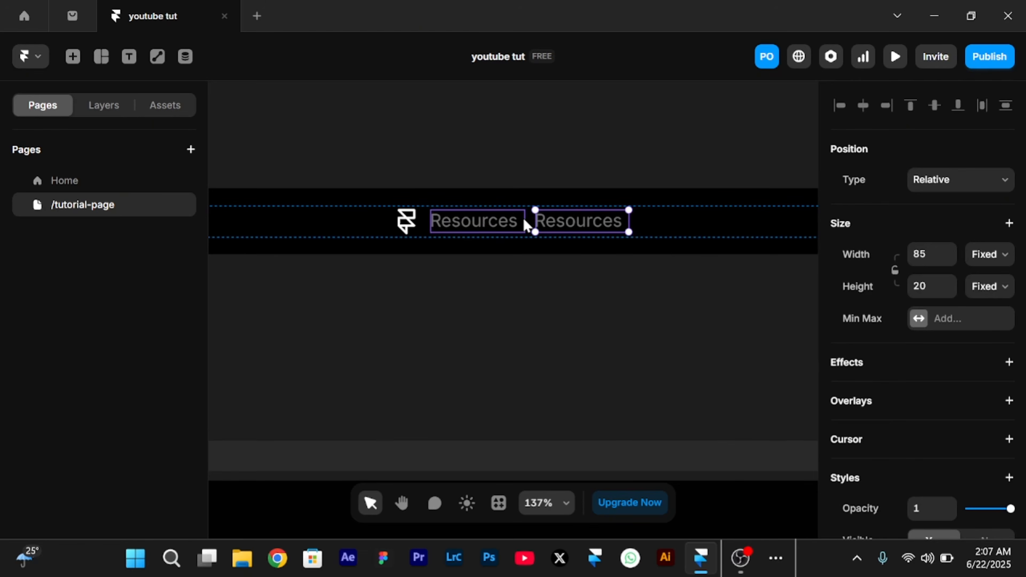
# Create a plain text variable named "nav text" for the content of the hover component's primary text layer
pyautogui.doubleClick(557, 224)
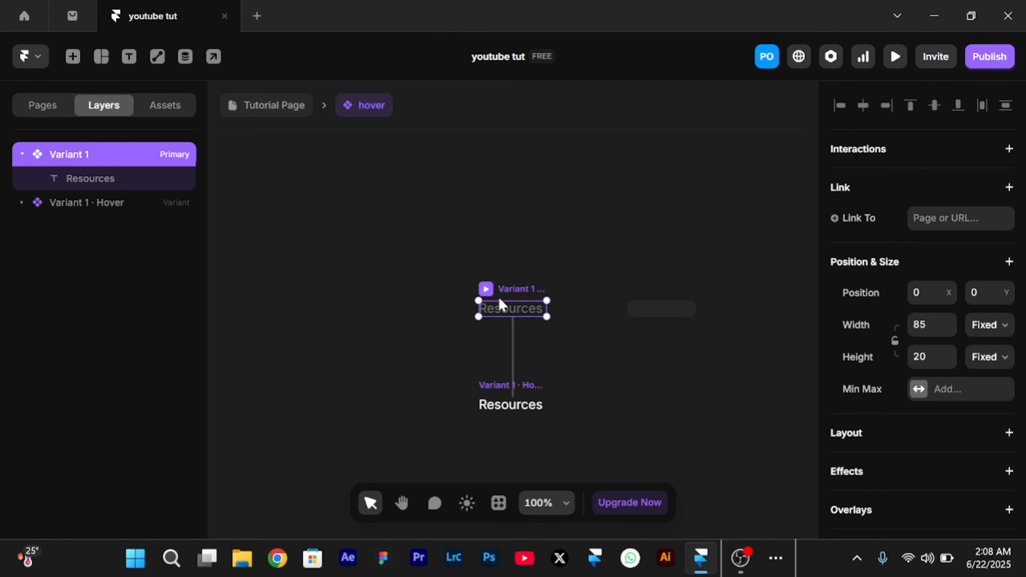
pyautogui.click(531, 266)
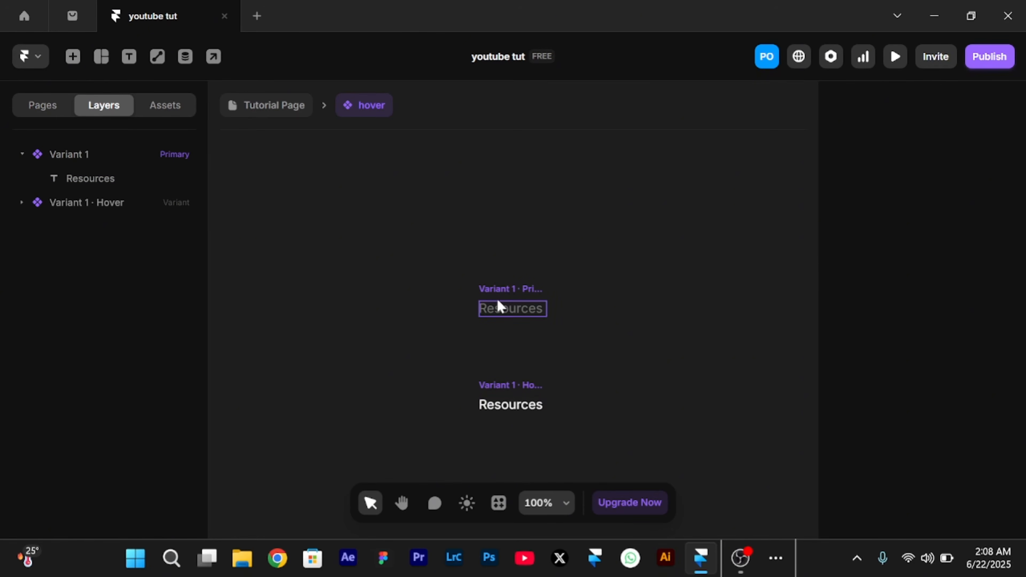
pyautogui.click(119, 187)
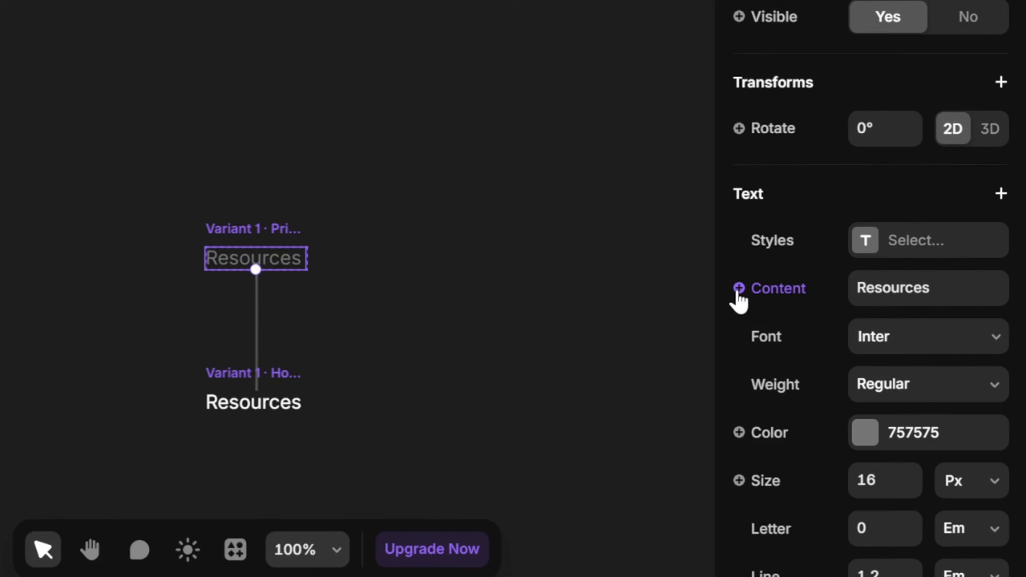
pyautogui.click(834, 329)
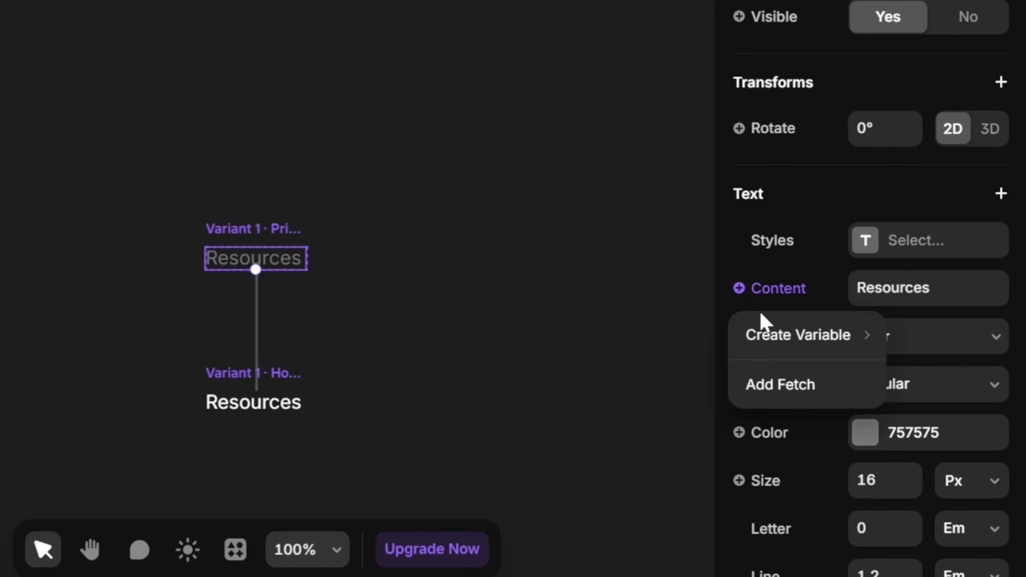
pyautogui.moveTo(795, 347)
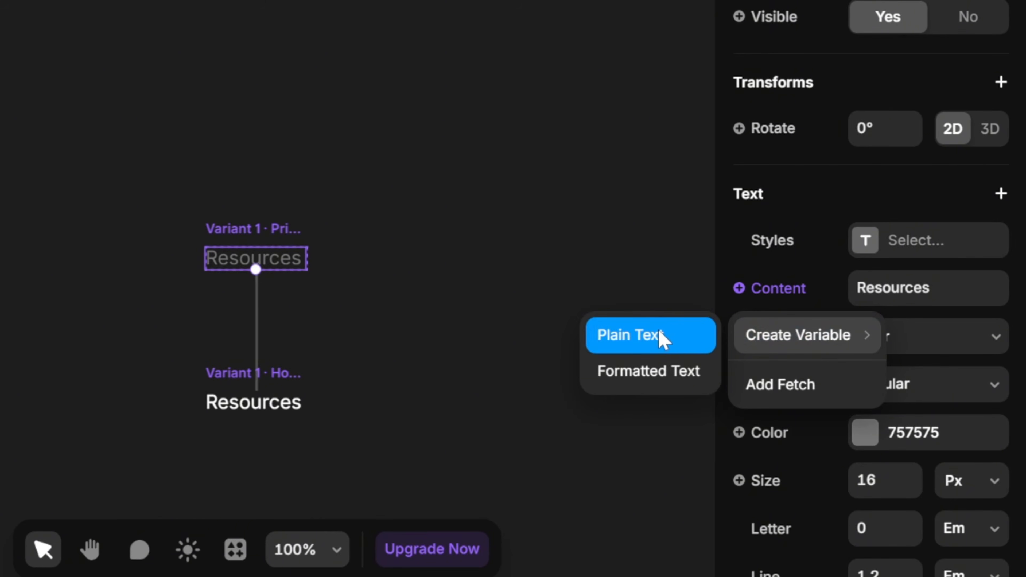
pyautogui.click(663, 339)
pyautogui.write('nav ')
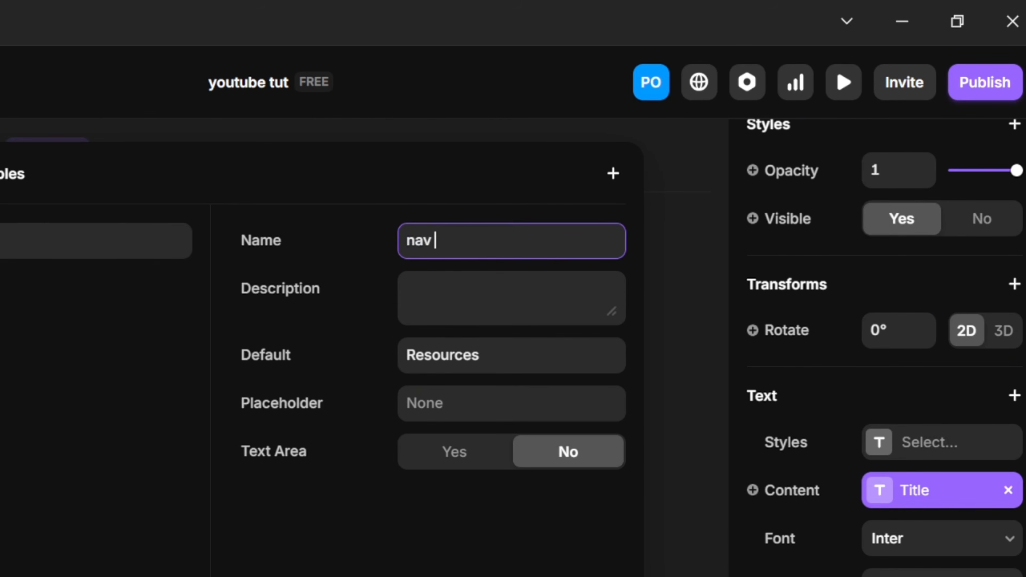
pyautogui.write('text')
pyautogui.click(695, 257)
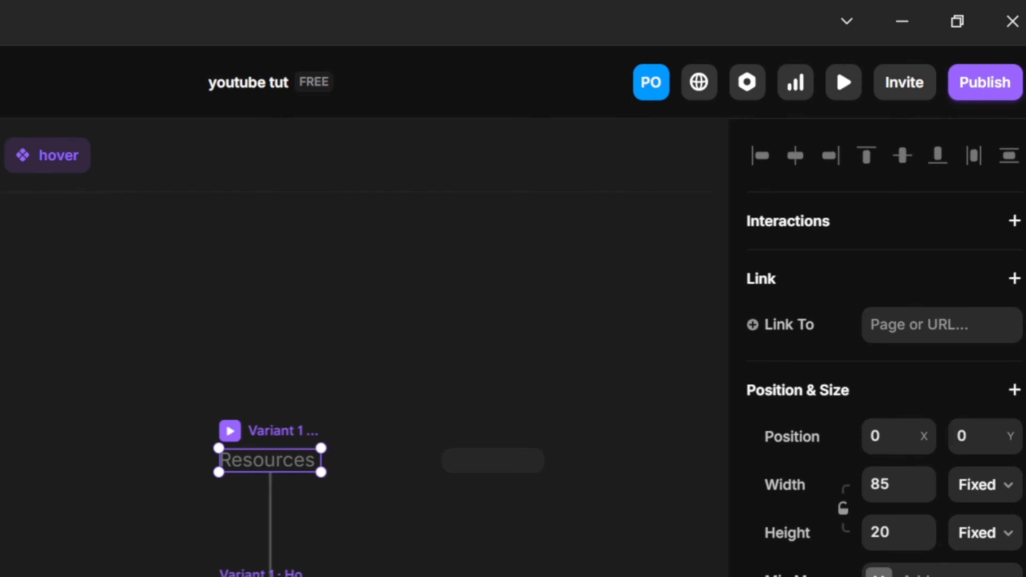
pyautogui.press('Escape')
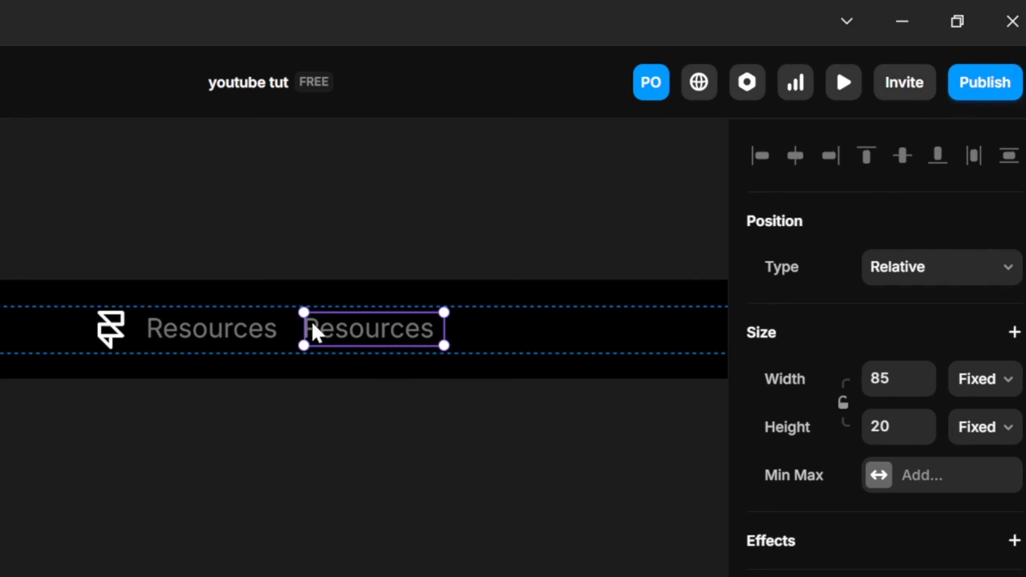
# Set the second navigation link's nav text to "About us"
pyautogui.scroll(-5, 897, 571)
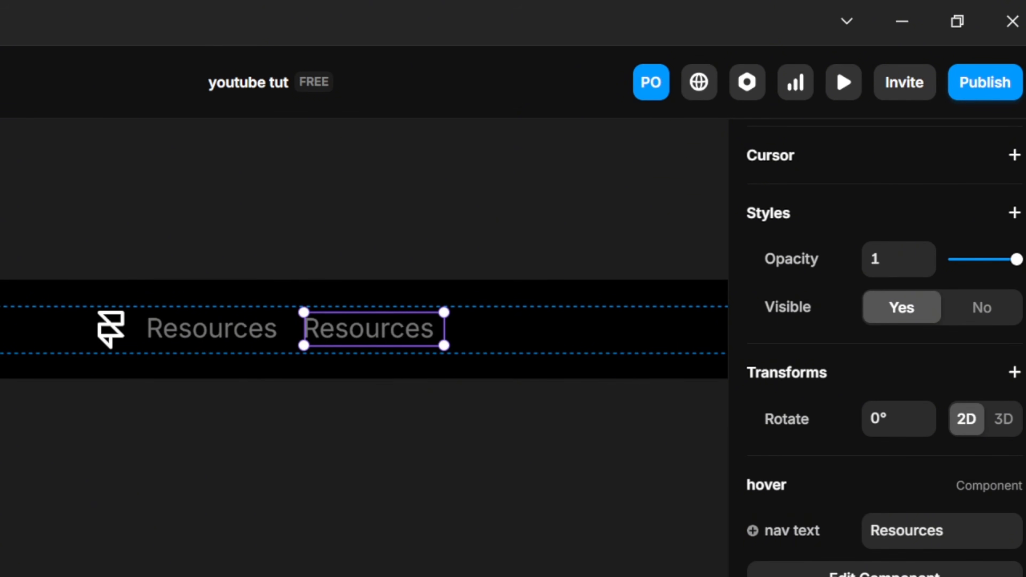
pyautogui.click(907, 531)
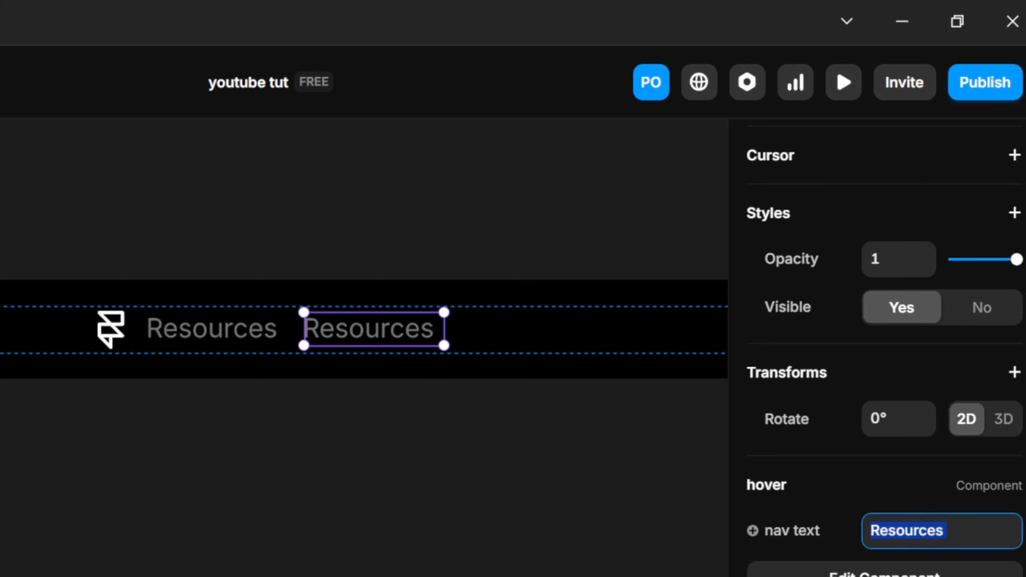
pyautogui.write('About')
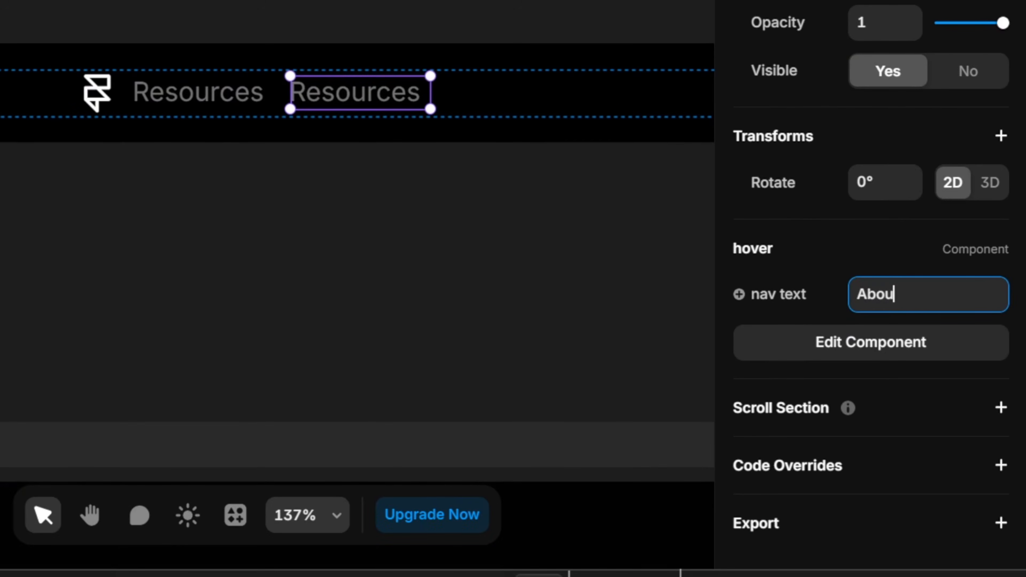
pyautogui.write('i')
pyautogui.press('BackSpace')
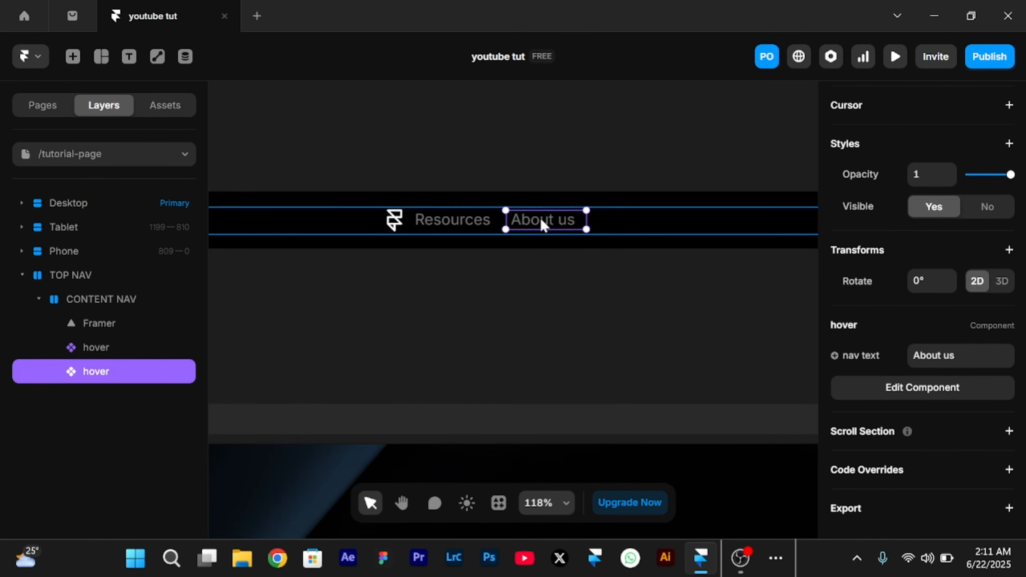
# Duplicate the "About us" link and set the copy's nav text to "More tutorials"
pyautogui.hotkey('ctrl', 'd')
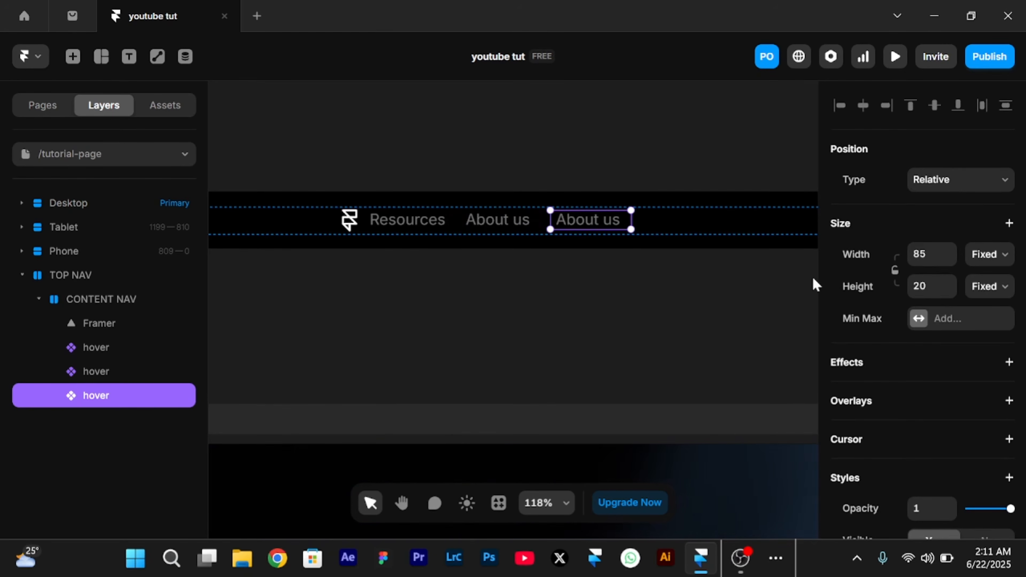
pyautogui.scroll(-8, 899, 389)
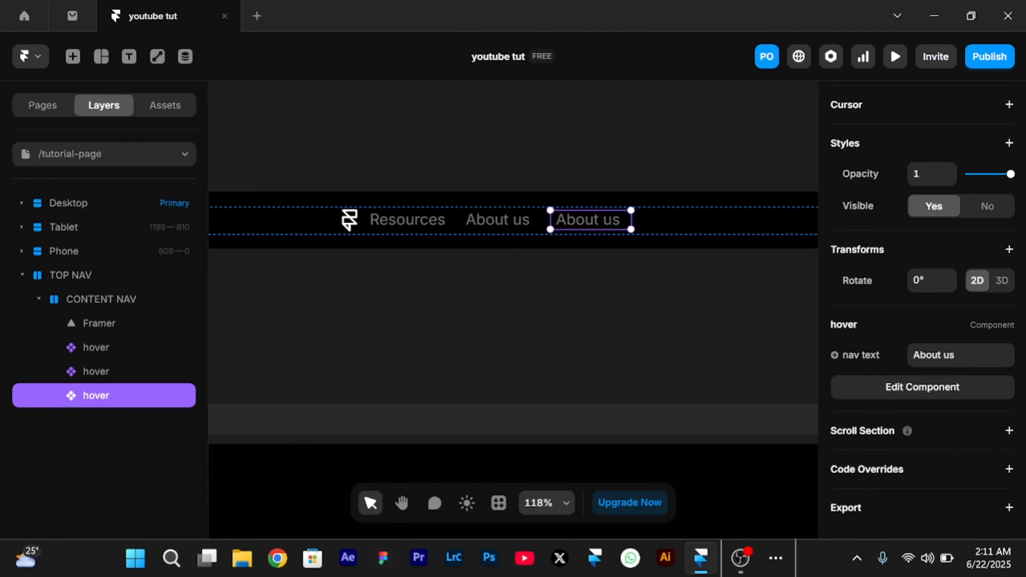
pyautogui.click(960, 355)
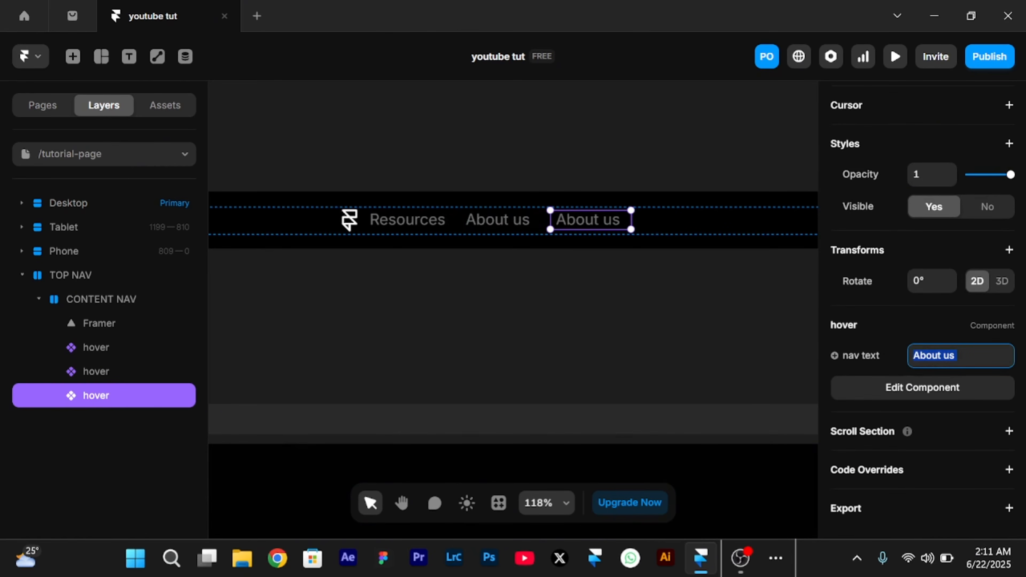
pyautogui.write('Mo')
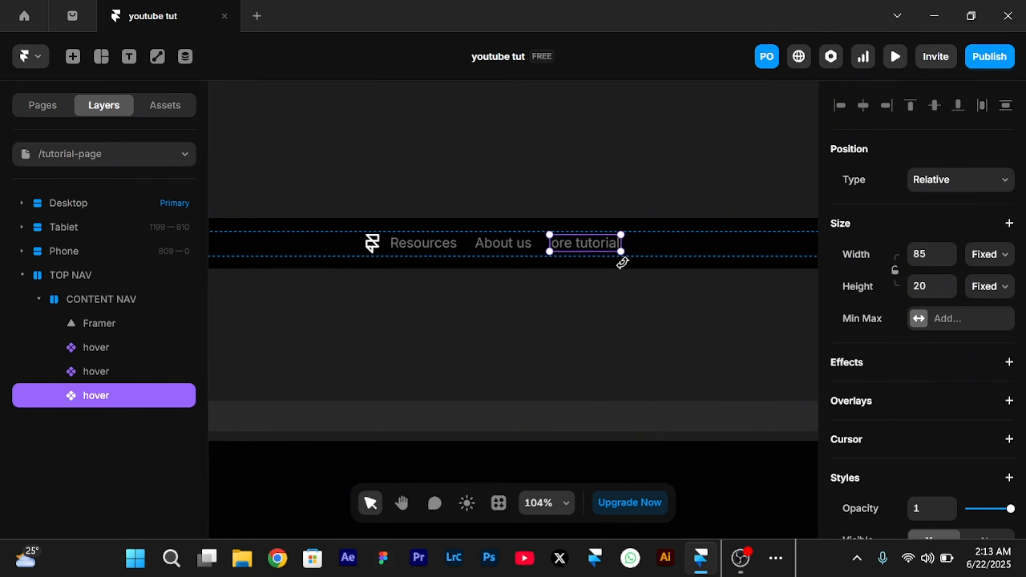
# Set the third navigation link's width to Fit Content
pyautogui.scroll(5, 621, 263)
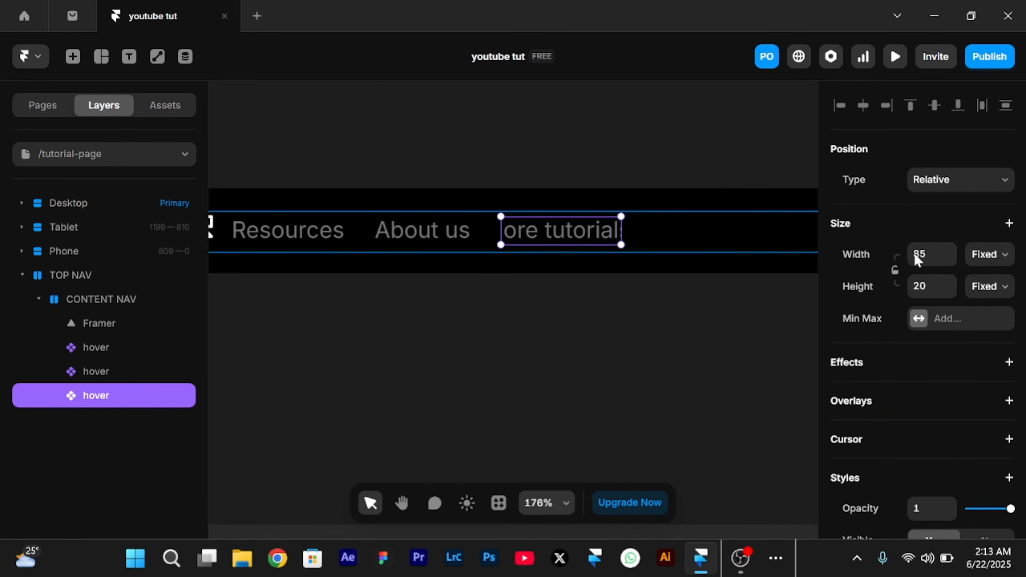
pyautogui.click(986, 255)
pyautogui.click(998, 334)
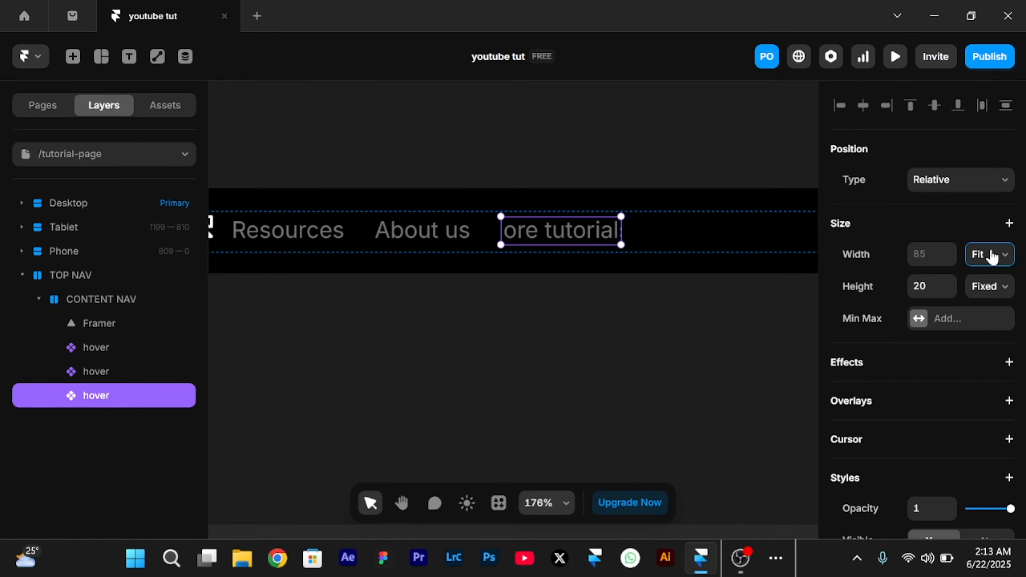
pyautogui.click(991, 255)
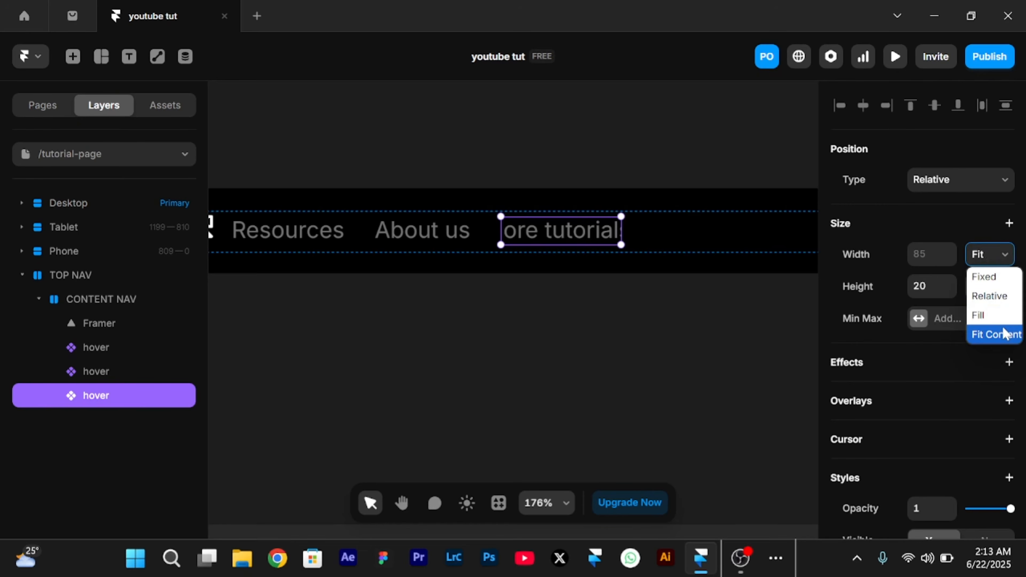
pyautogui.click(1003, 333)
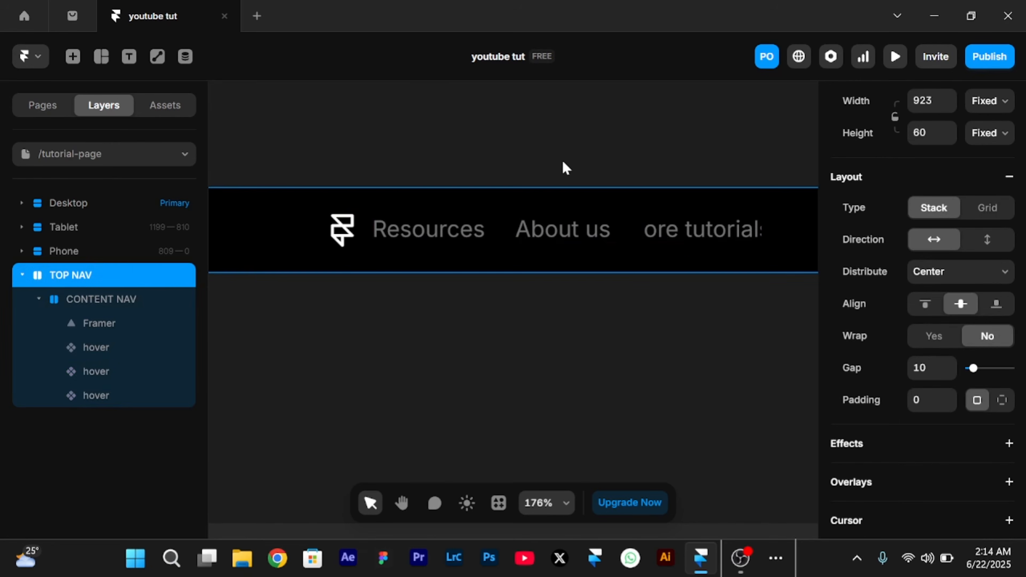
# Set the hover component's primary variant width to Fit Content and return to the Tutorial Page
pyautogui.doubleClick(618, 240)
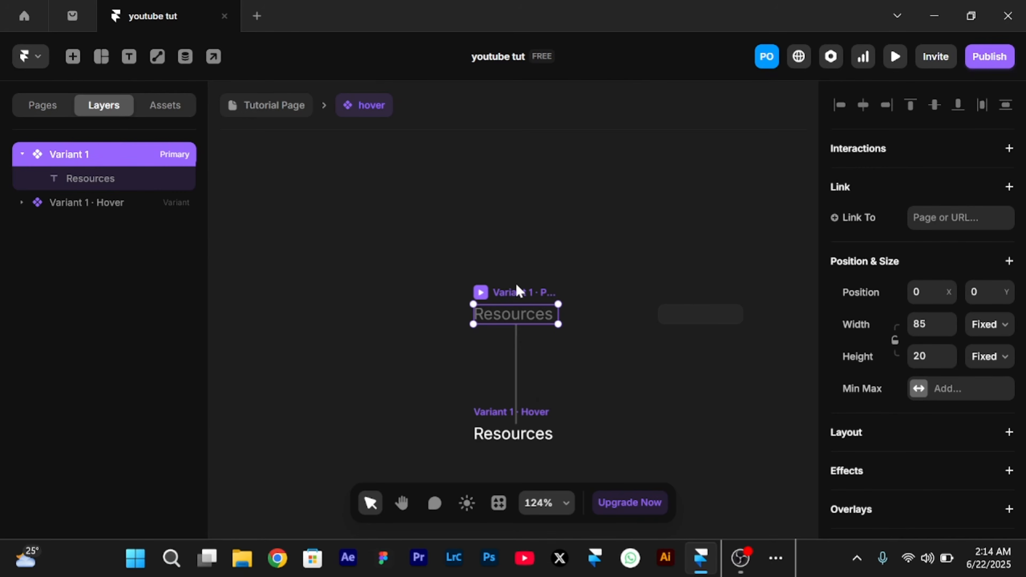
pyautogui.click(1000, 335)
pyautogui.click(998, 406)
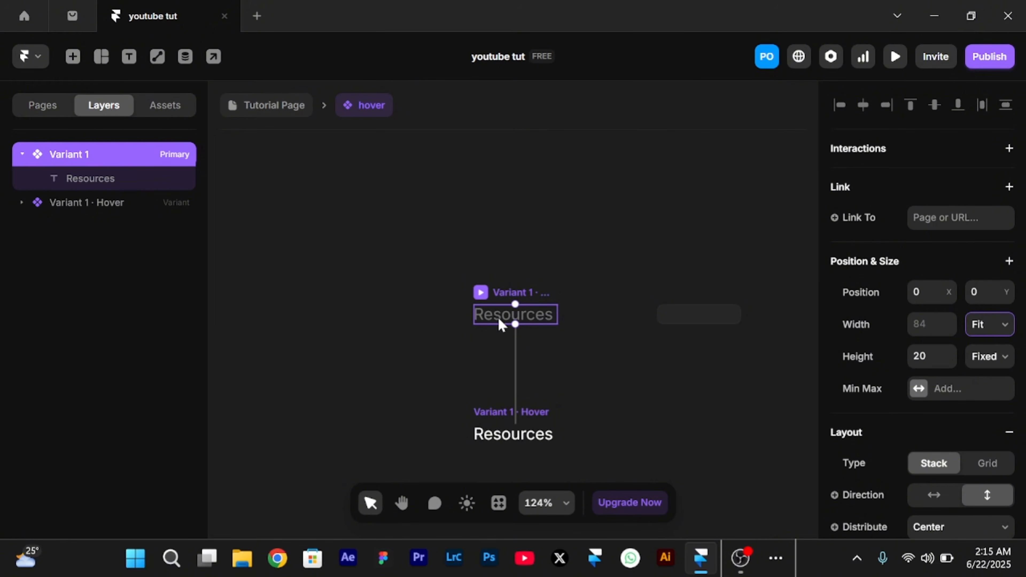
pyautogui.click(266, 113)
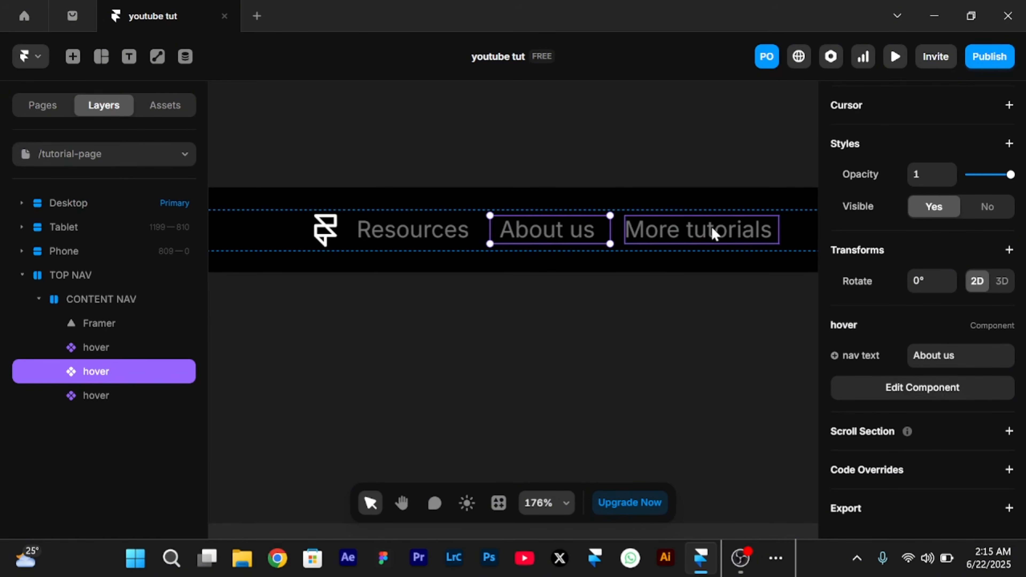
# Add a text layer reading "Start now" on the empty canvas just below the TOP NAV bar
pyautogui.scroll(-5, 691, 283)
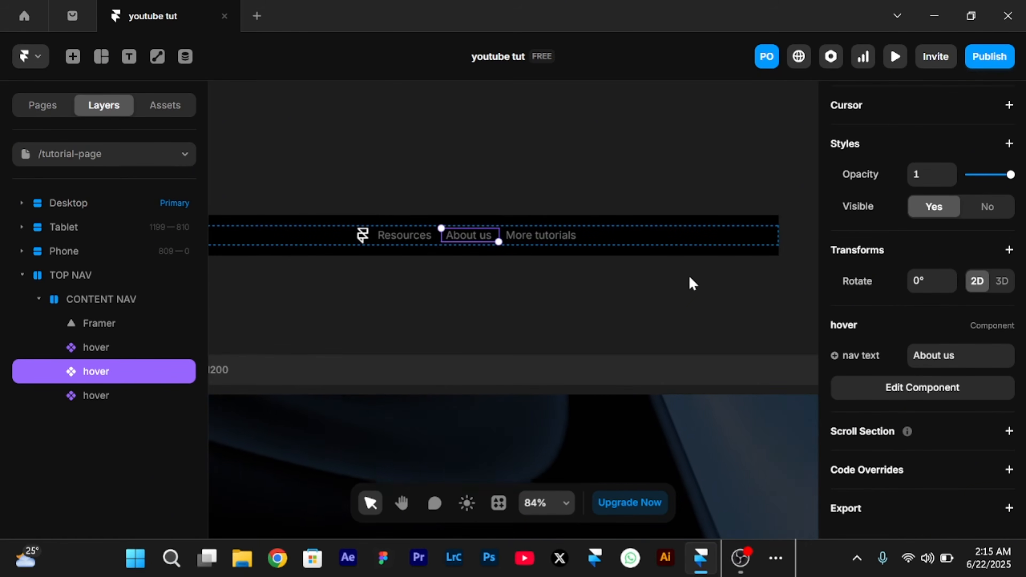
pyautogui.press('t')
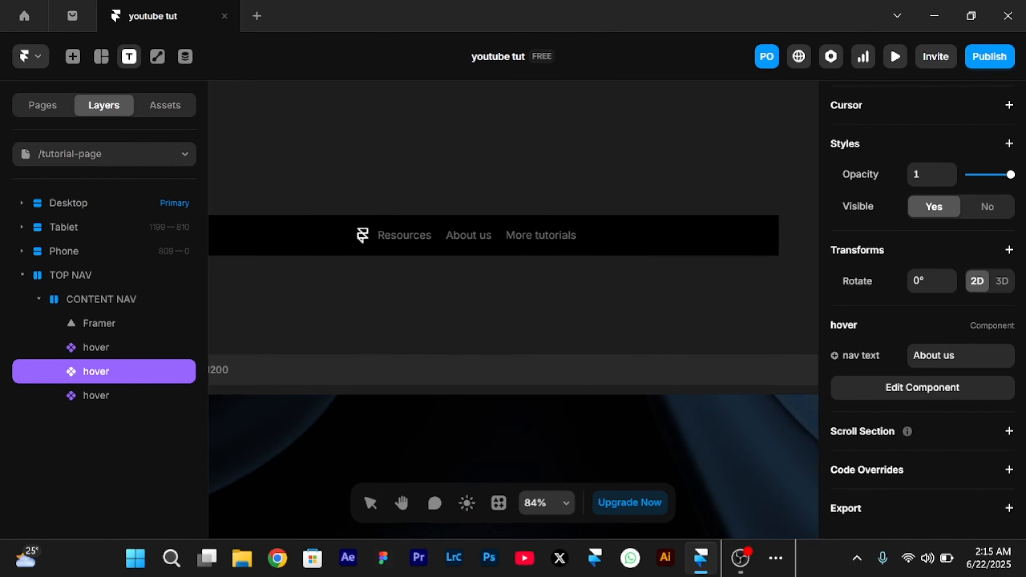
pyautogui.click(524, 275)
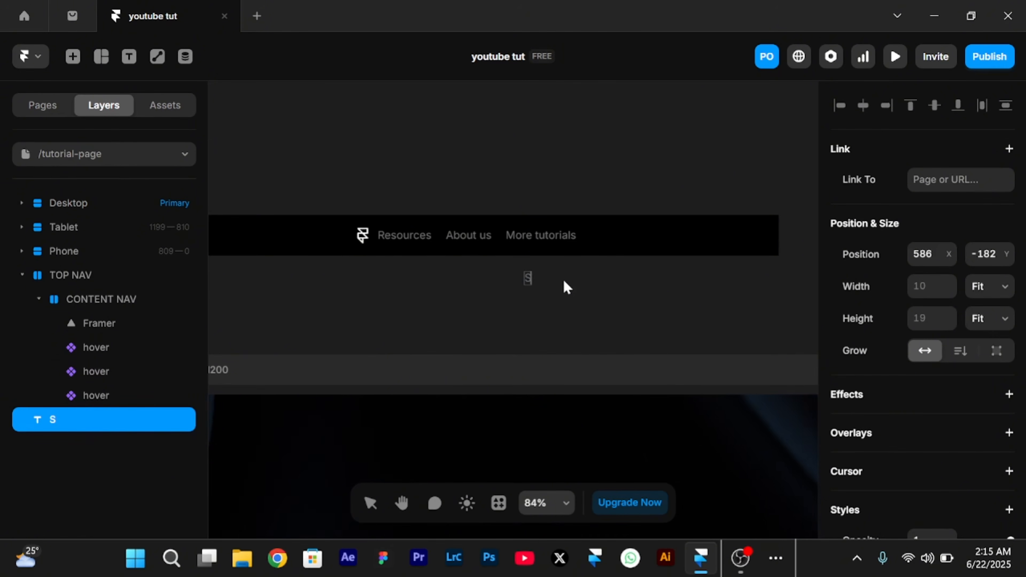
pyautogui.write('Start now')
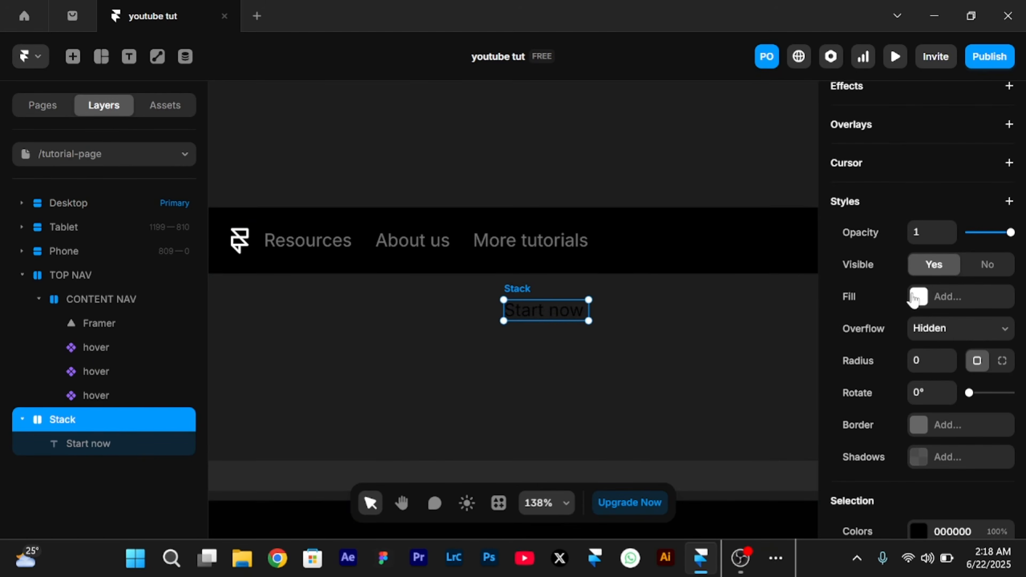
# Fill the "Start now" stack with white FFFFFF and set its padding to 10 top, 20 right, 10 bottom and 20 left
pyautogui.click(922, 299)
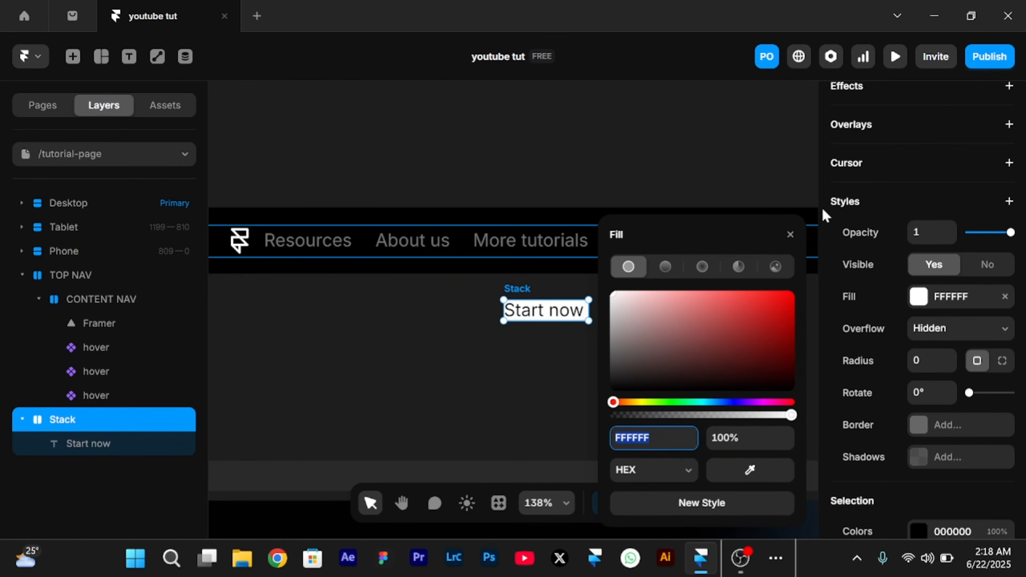
pyautogui.scroll(5, 925, 166)
pyautogui.scroll(1, 925, 165)
pyautogui.click(1002, 301)
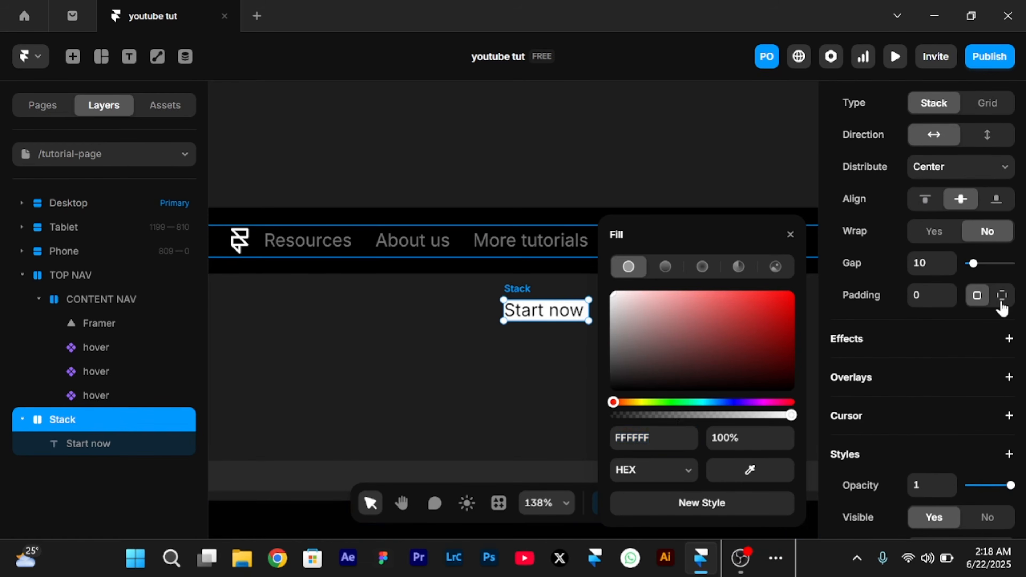
pyautogui.write('10')
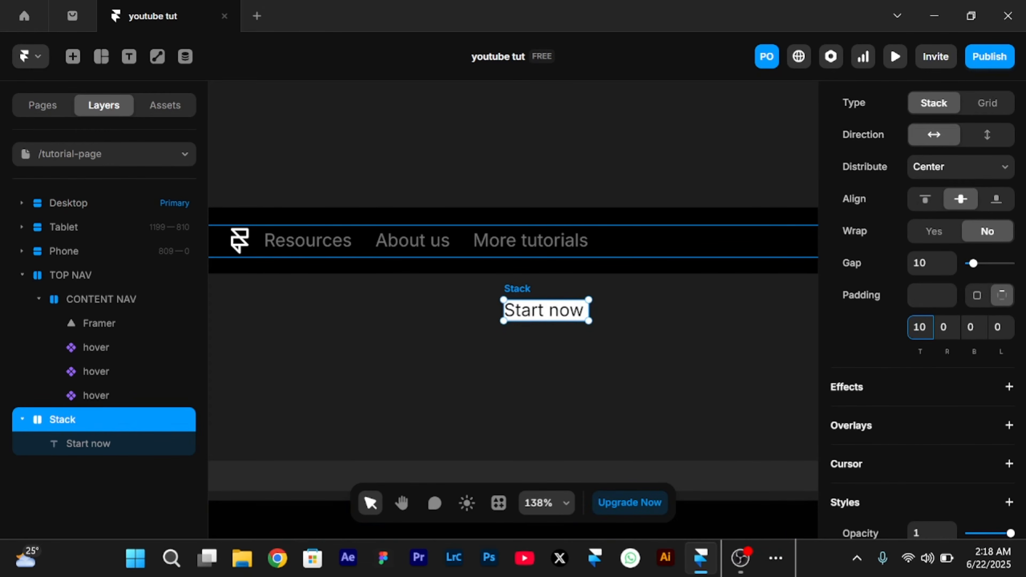
pyautogui.press('Tab')
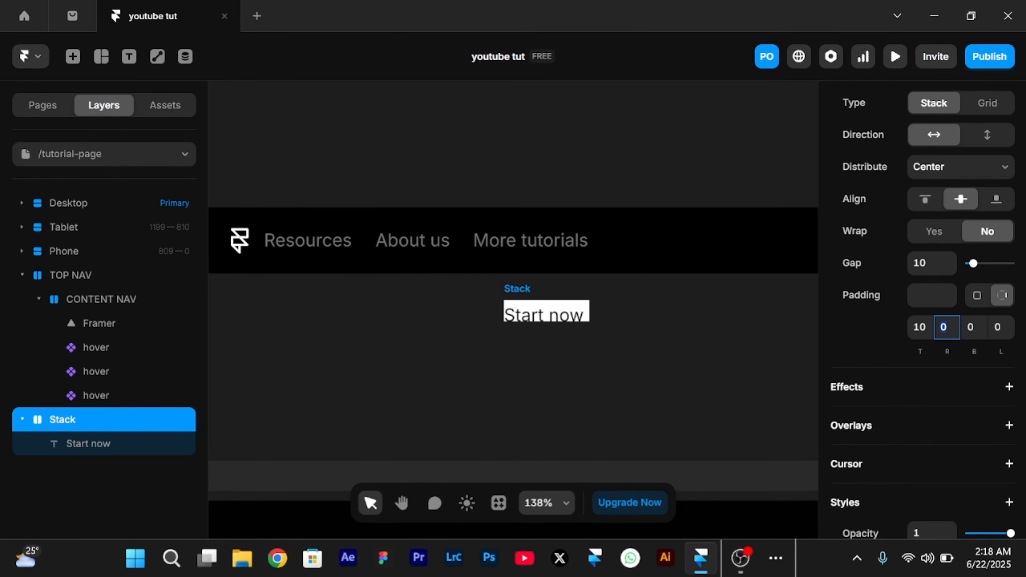
pyautogui.write('20')
pyautogui.press('Tab')
pyautogui.write('10')
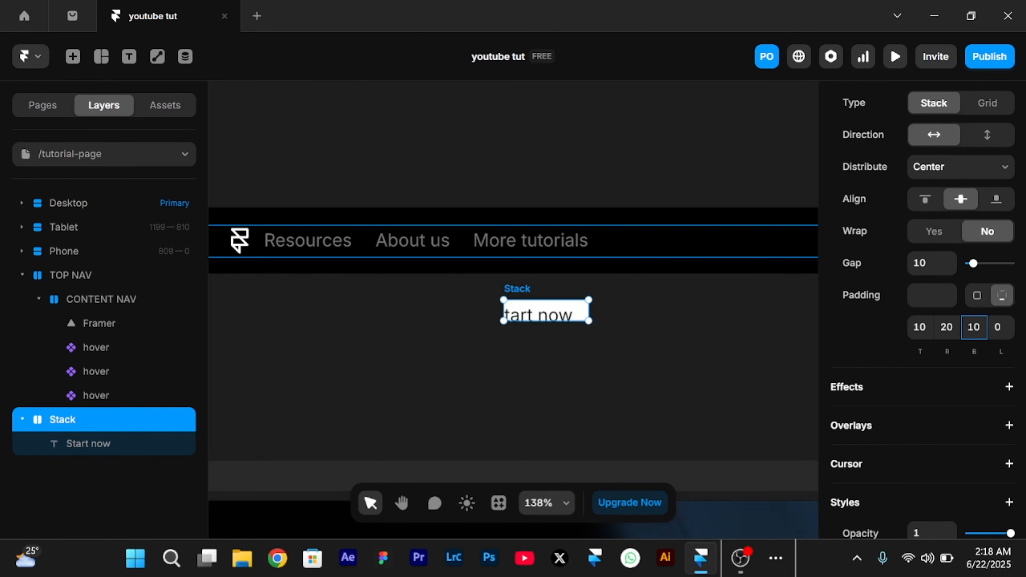
pyautogui.press('Tab')
pyautogui.write('20')
pyautogui.scroll(-1, 505, 309)
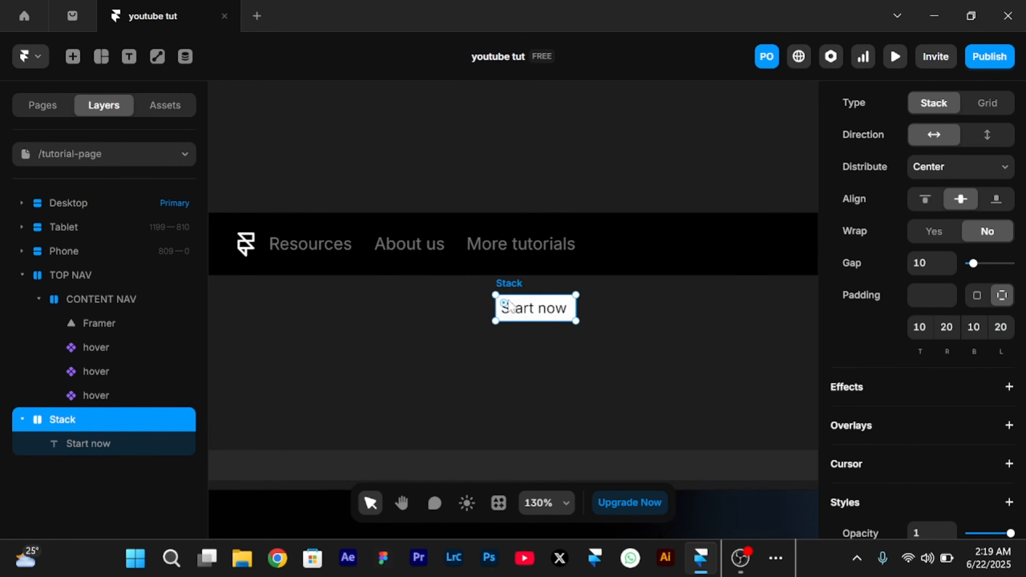
# Round the "Start now" button's corners into a pill shape and move the button into the CONTENT NAV stack
pyautogui.moveTo(504, 303); pyautogui.dragTo(522, 314)
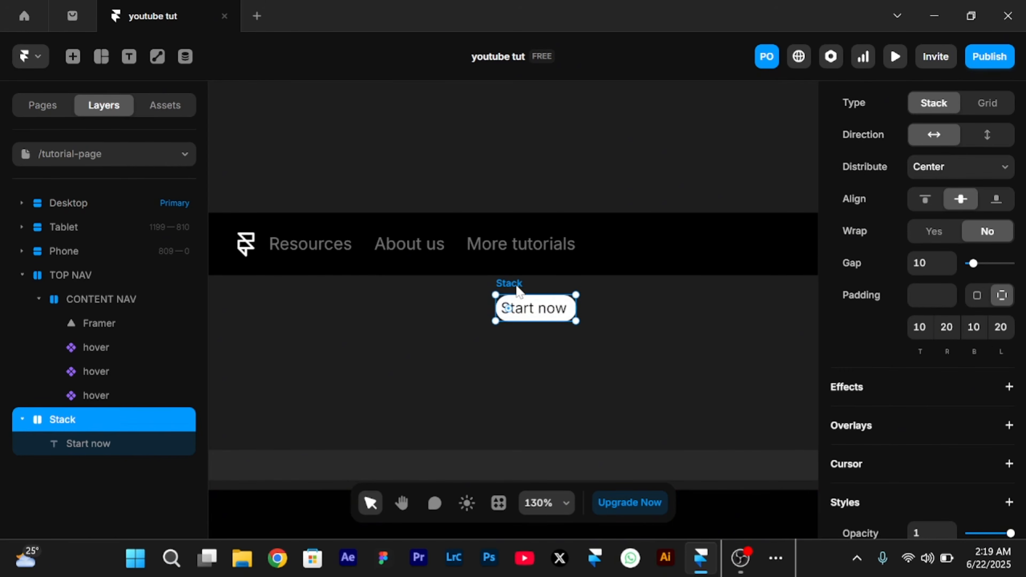
pyautogui.press('Delete')
pyautogui.click(714, 243)
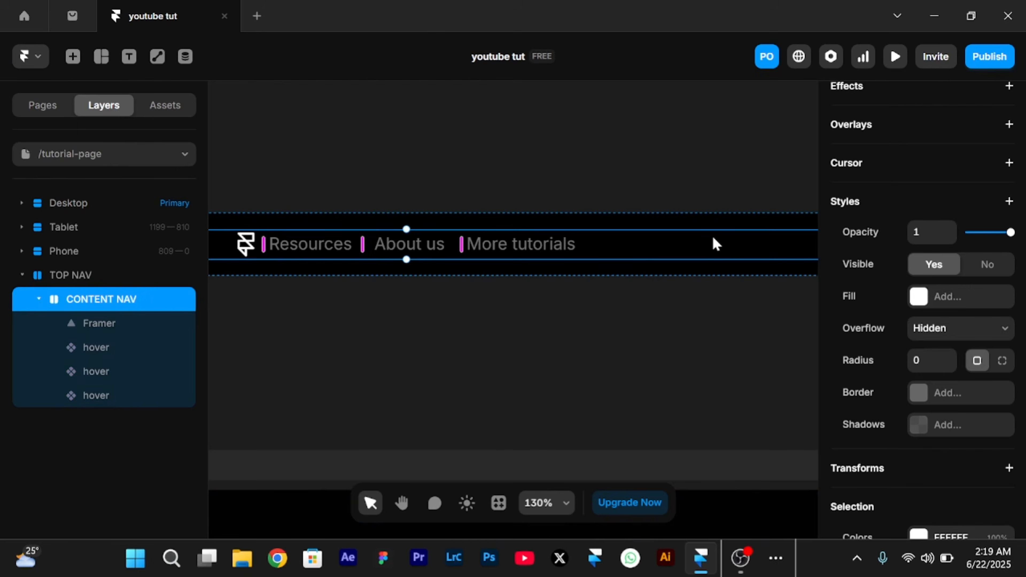
pyautogui.hotkey('ctrl', 'v')
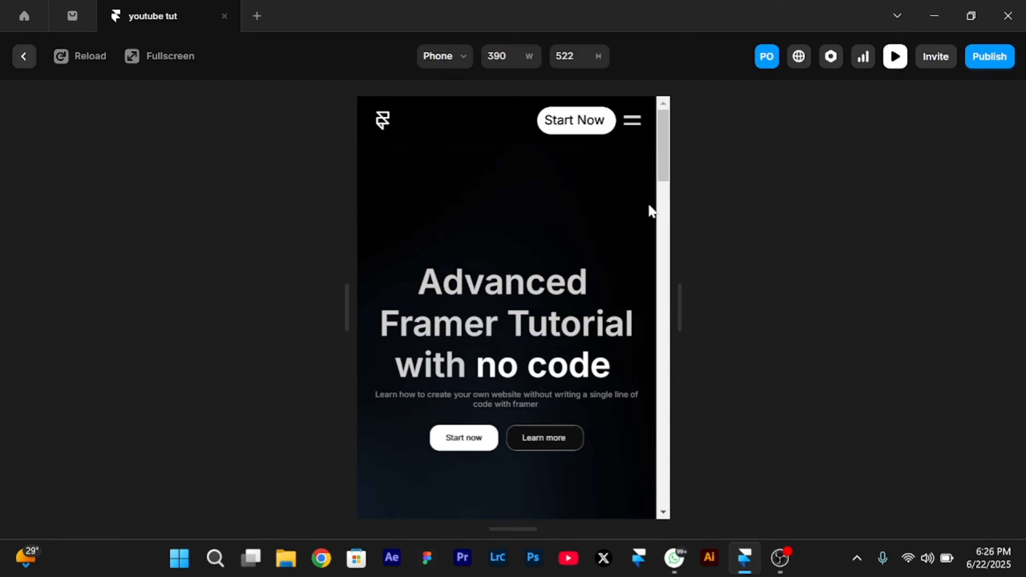
# Test opening and closing the hamburger menu in the phone preview
pyautogui.click(632, 121)
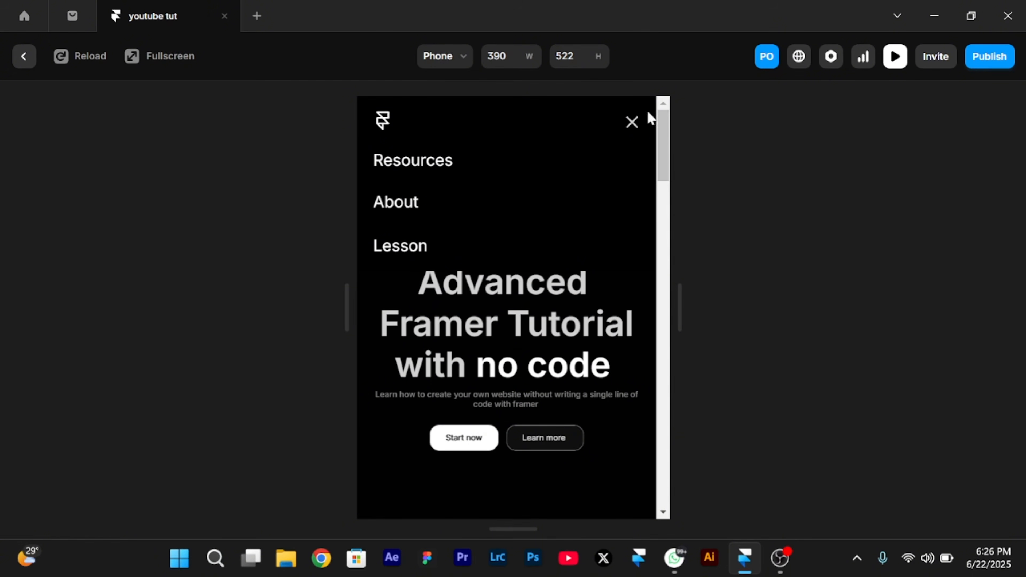
pyautogui.click(632, 122)
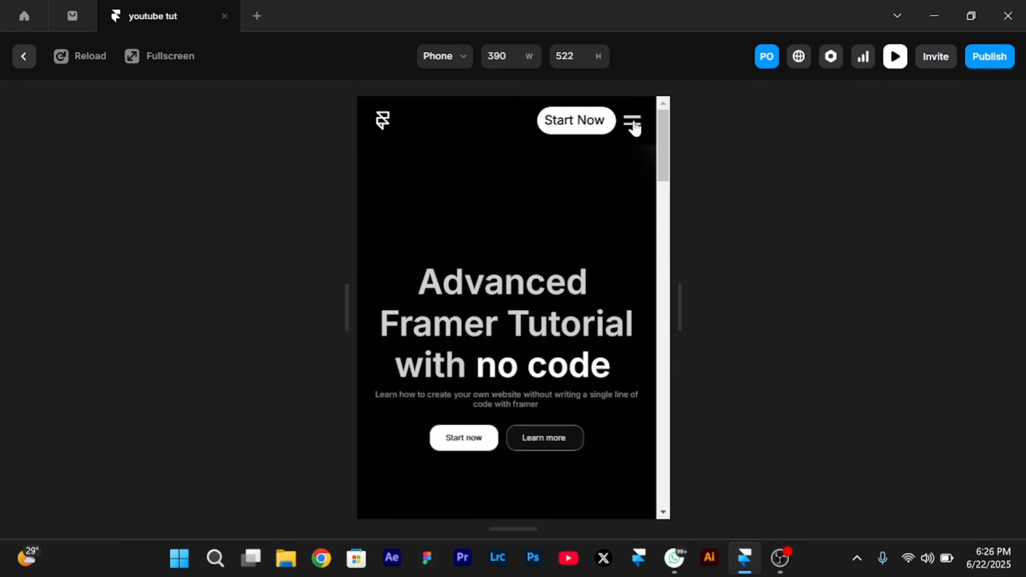
pyautogui.click(632, 122)
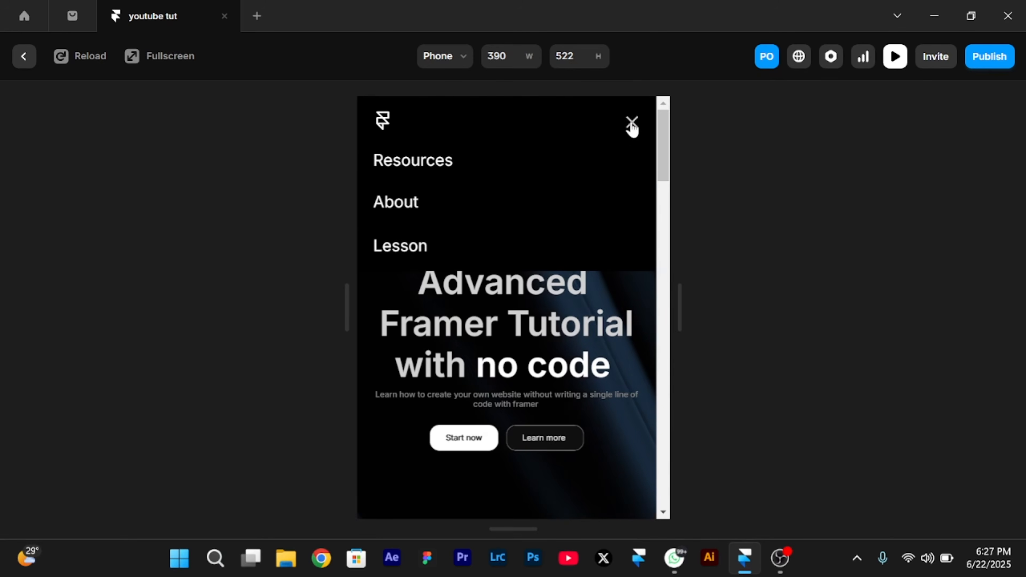
pyautogui.click(632, 125)
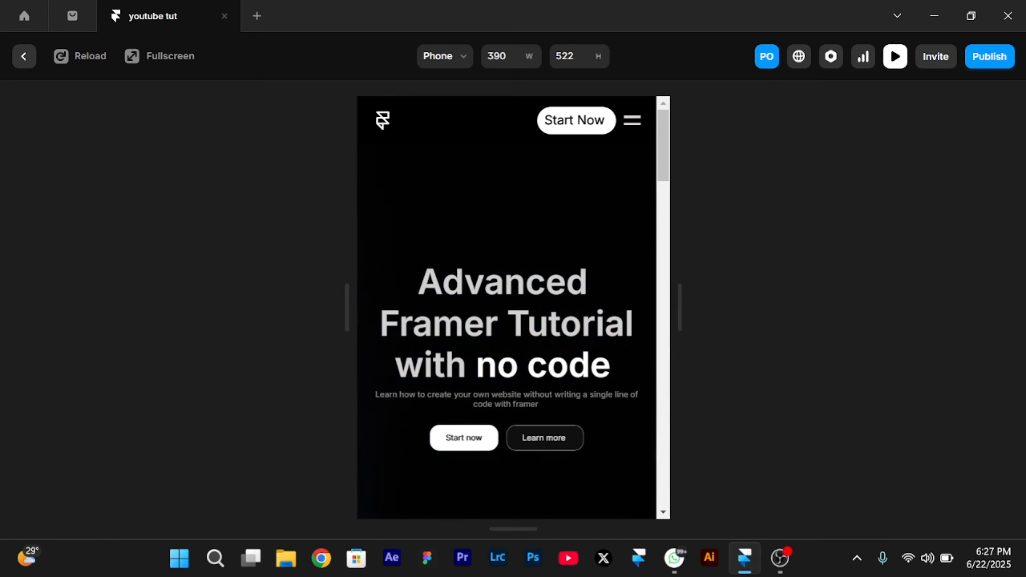
pyautogui.click(632, 123)
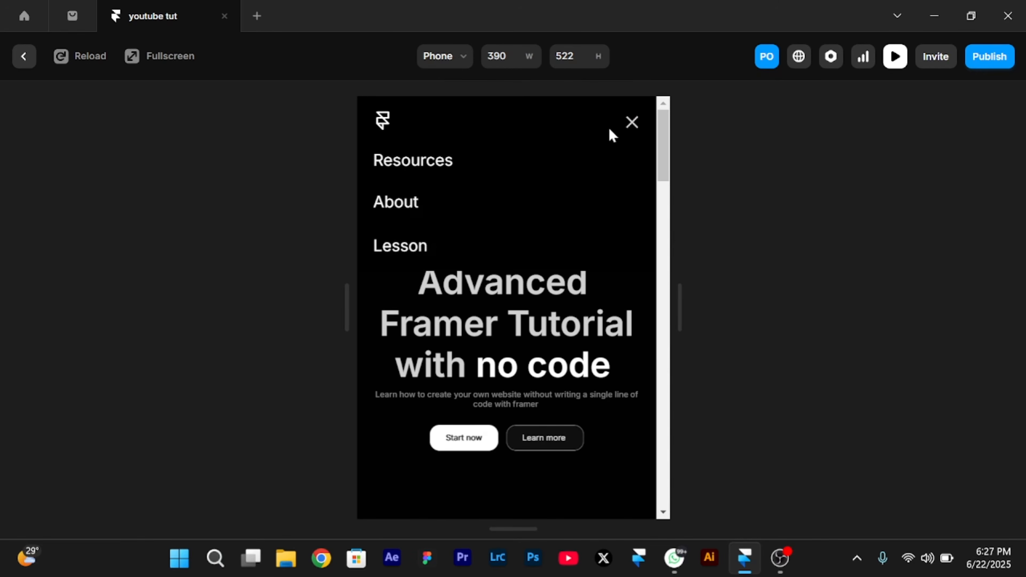
pyautogui.click(632, 126)
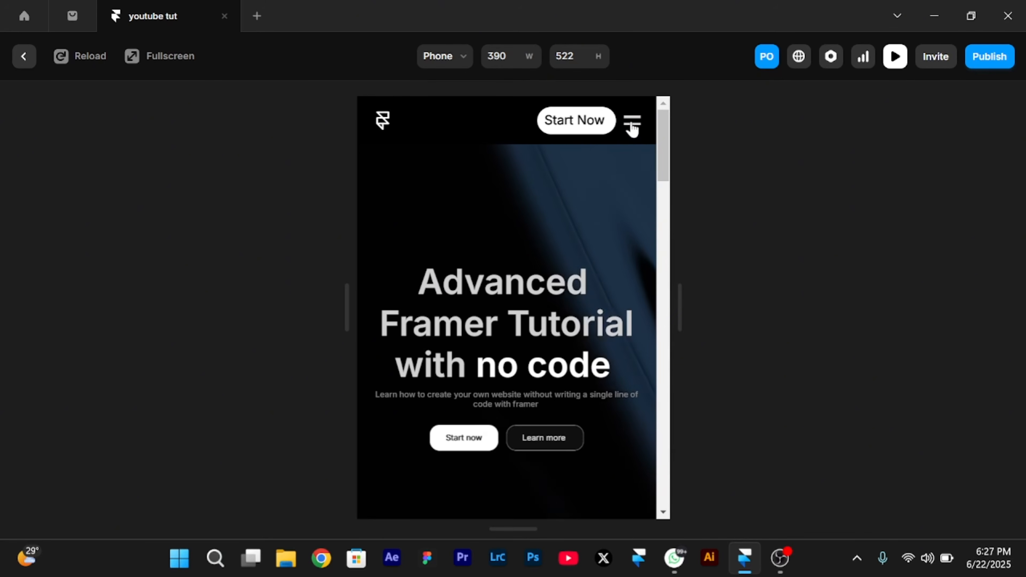
# Check the navigation's responsiveness by resizing the preview to desktop width and back to phone width, and exit the preview
pyautogui.moveTo(681, 312); pyautogui.dragTo(1016, 312)
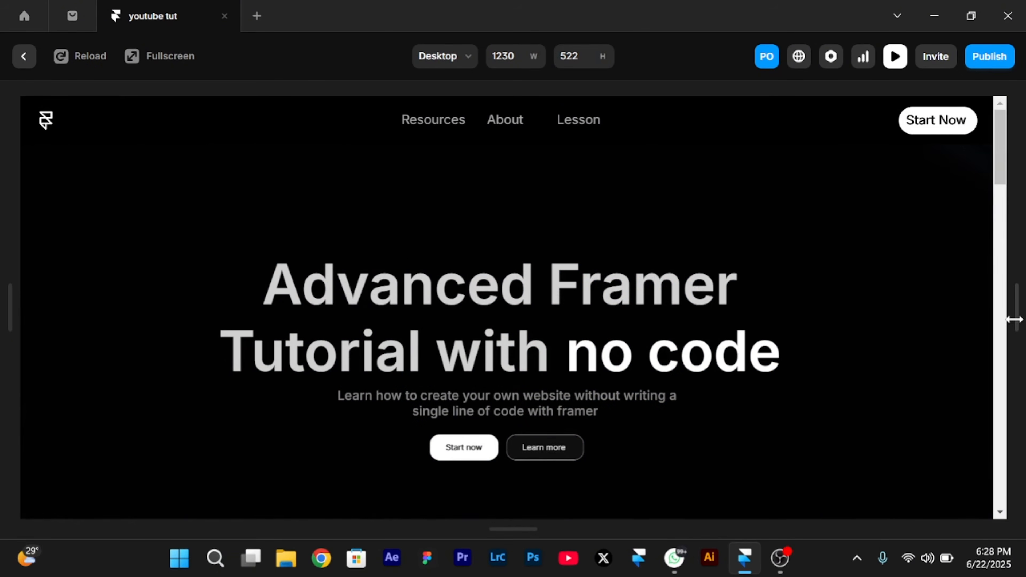
pyautogui.moveTo(1014, 318); pyautogui.dragTo(656, 340)
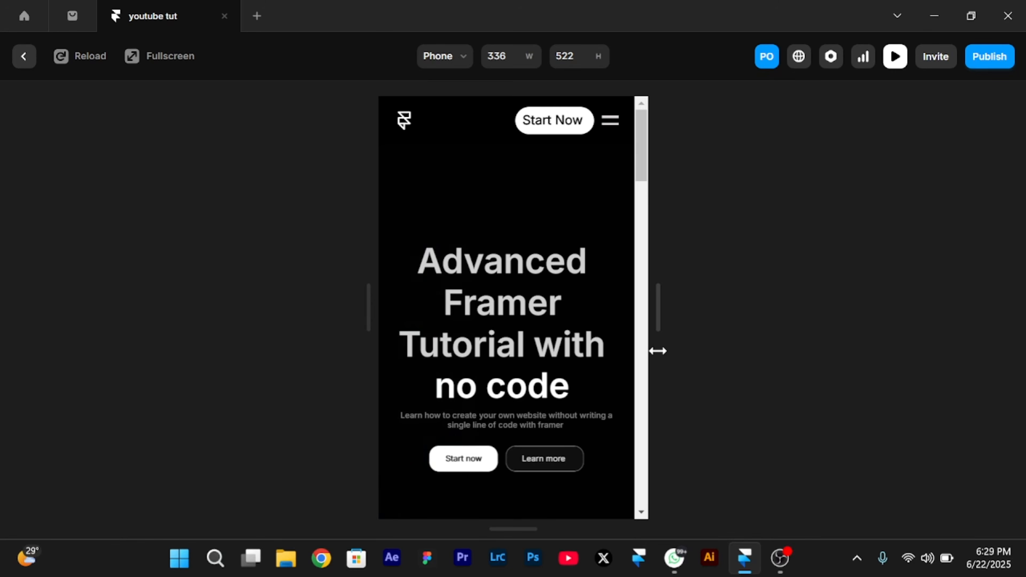
pyautogui.press('Escape')
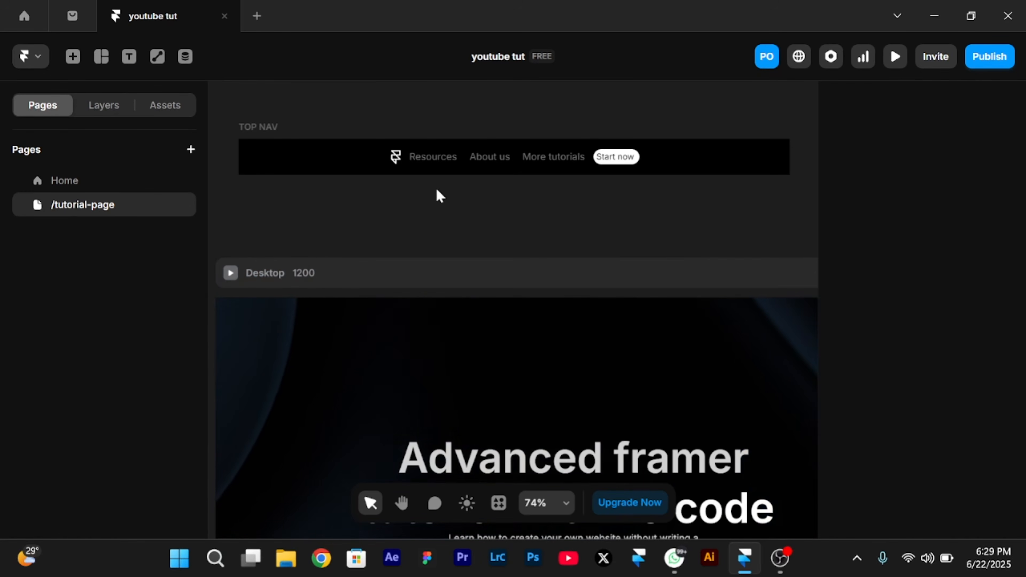
# Draw a frame about 57 by 55 on the canvas below the TOP NAV logo
pyautogui.scroll(2, 436, 191)
pyautogui.scroll(6, 436, 187)
pyautogui.press('f')
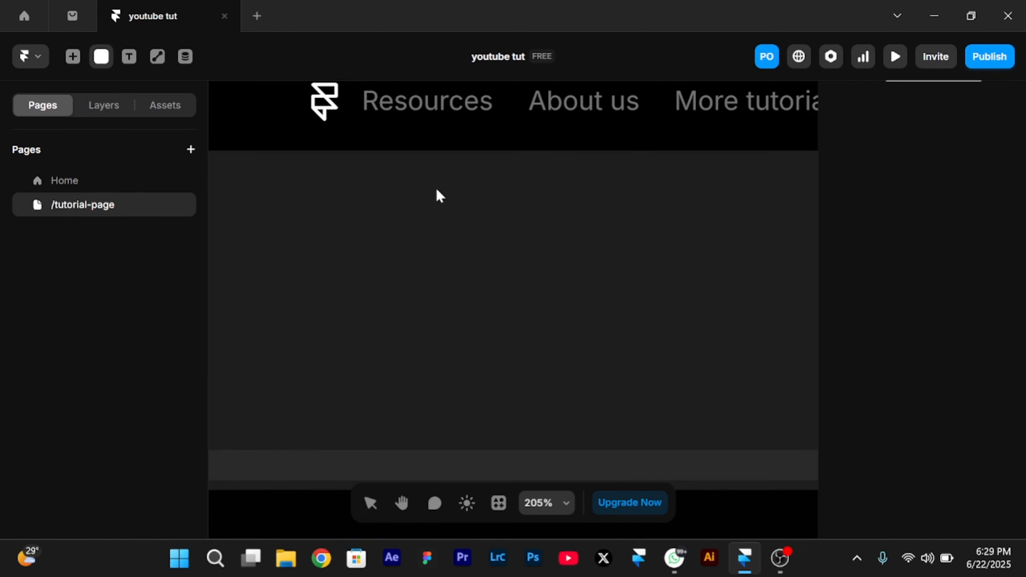
pyautogui.moveTo(321, 179)
pyautogui.mouseDown()
pyautogui.moveTo(366, 207)
pyautogui.moveTo(413, 267)
pyautogui.mouseUp()
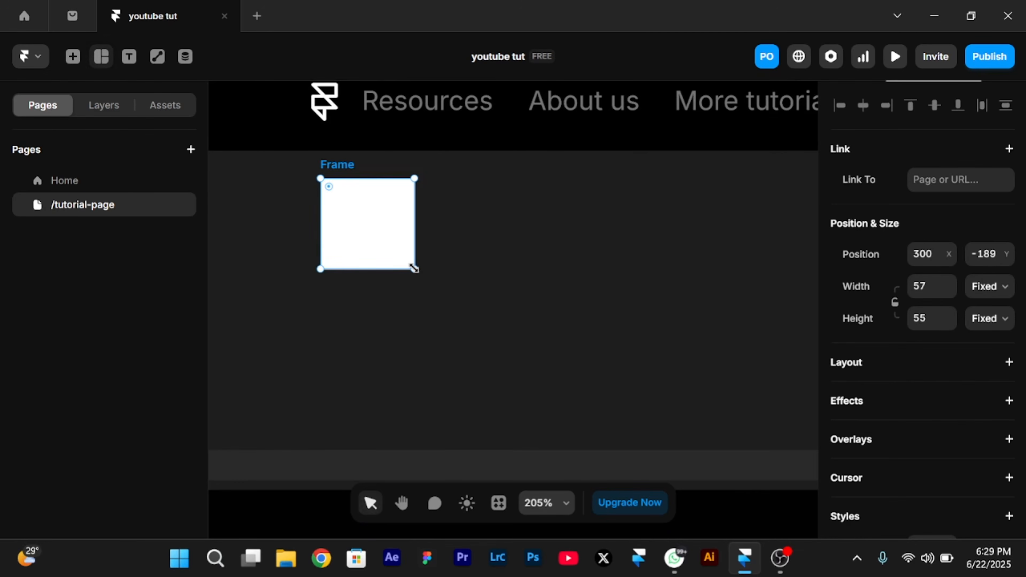
# Set the new frame's width and height to 34 each
pyautogui.click(923, 287)
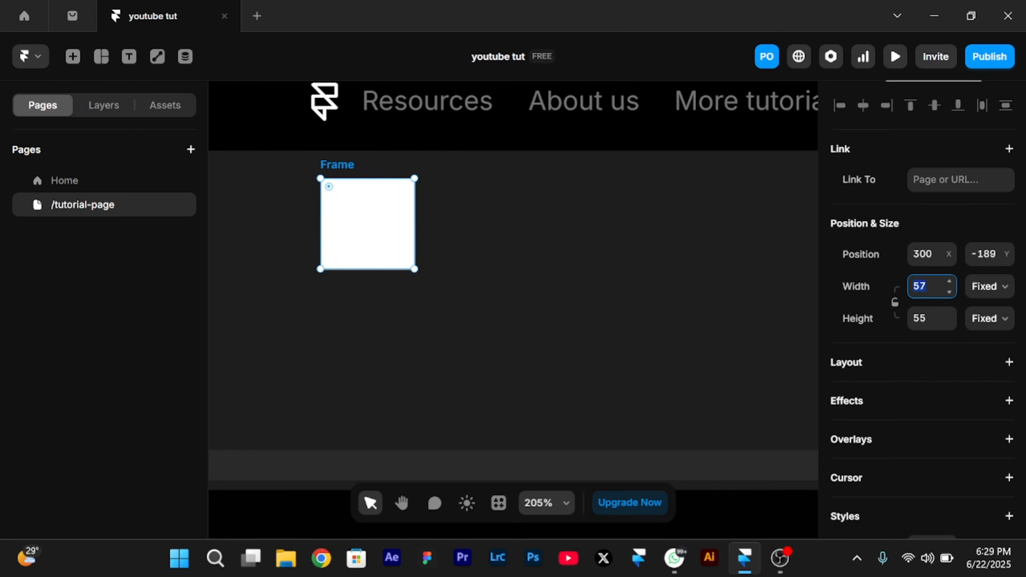
pyautogui.write('34')
pyautogui.press('Tab')
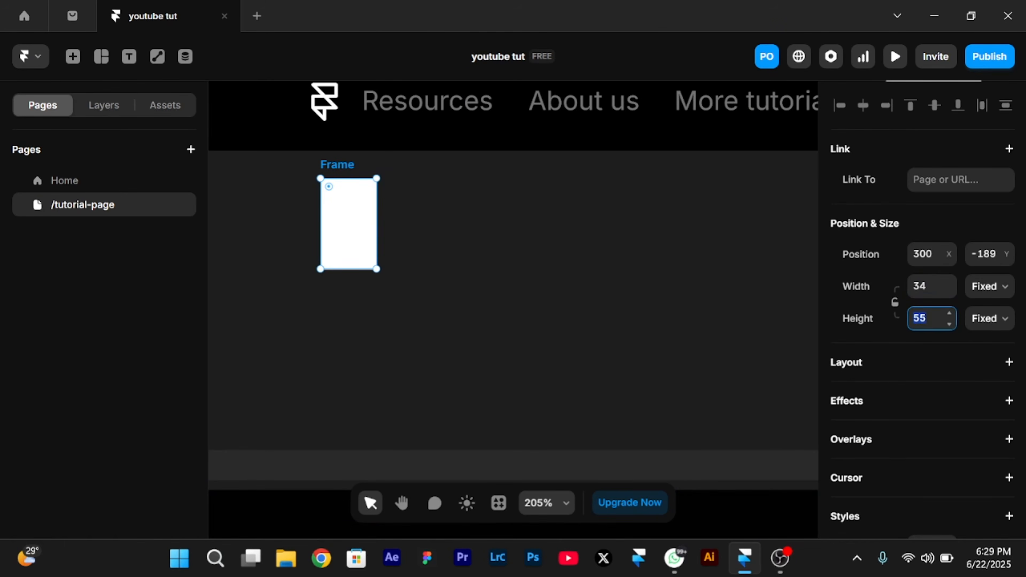
pyautogui.write('34')
pyautogui.press('Return')
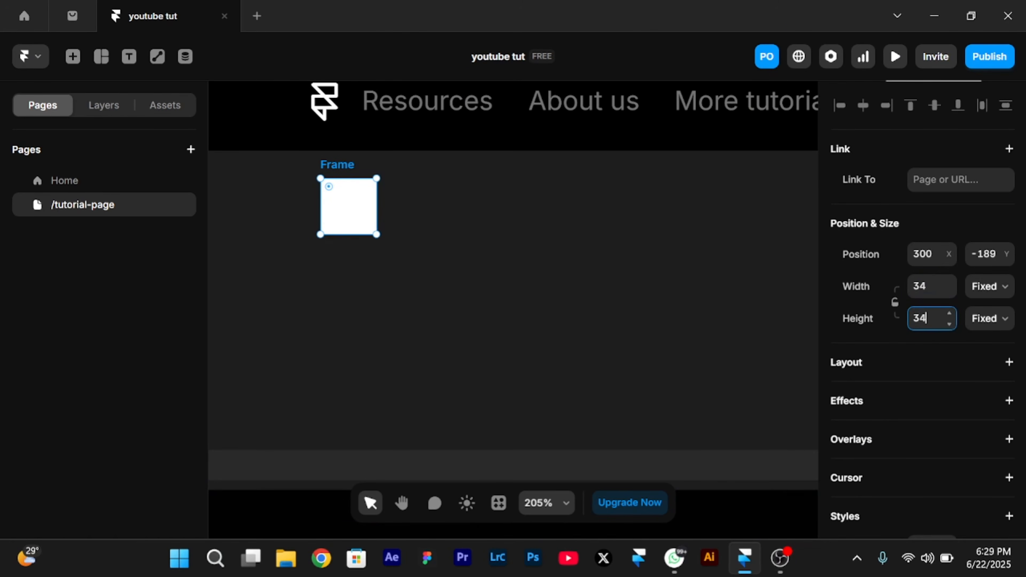
# Remove the 34 by 34 frame's white fill and rename the frame "menu"
pyautogui.scroll(-6, 878, 458)
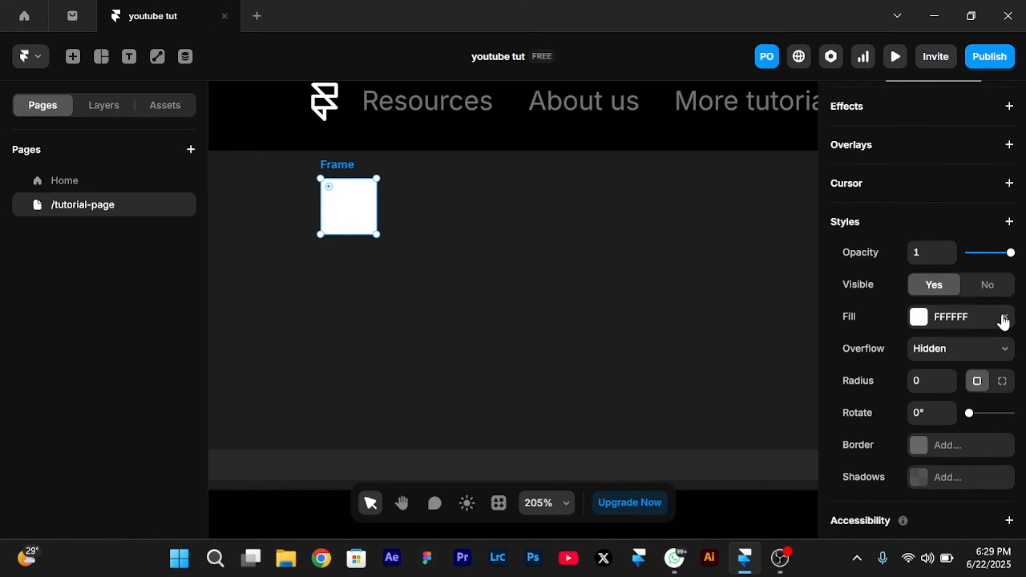
pyautogui.click(1004, 318)
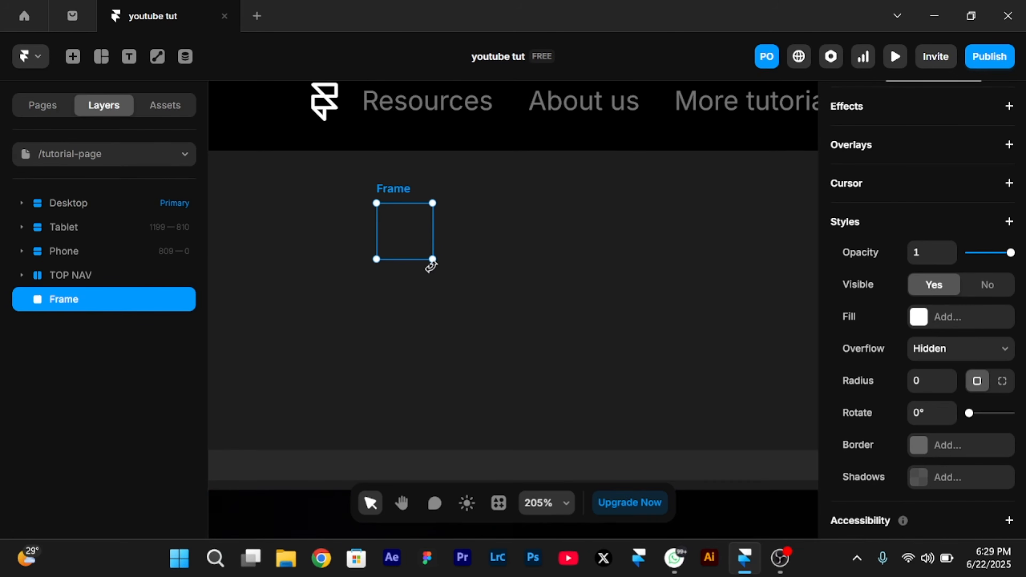
pyautogui.doubleClick(101, 305)
pyautogui.write('menu')
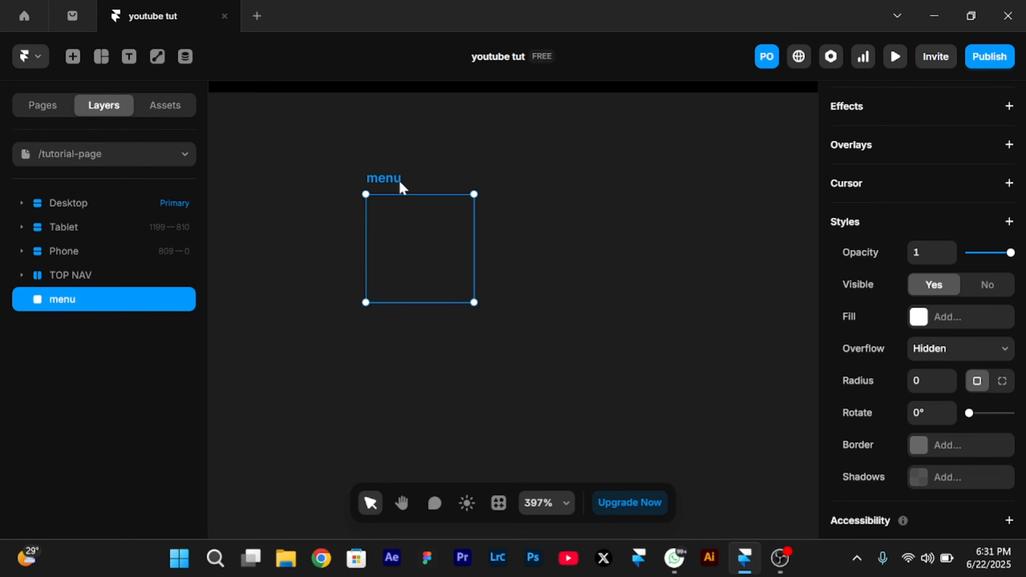
# Draw a thin bar frame near the top of the menu frame and size it 14 wide by 2 high
pyautogui.press('f')
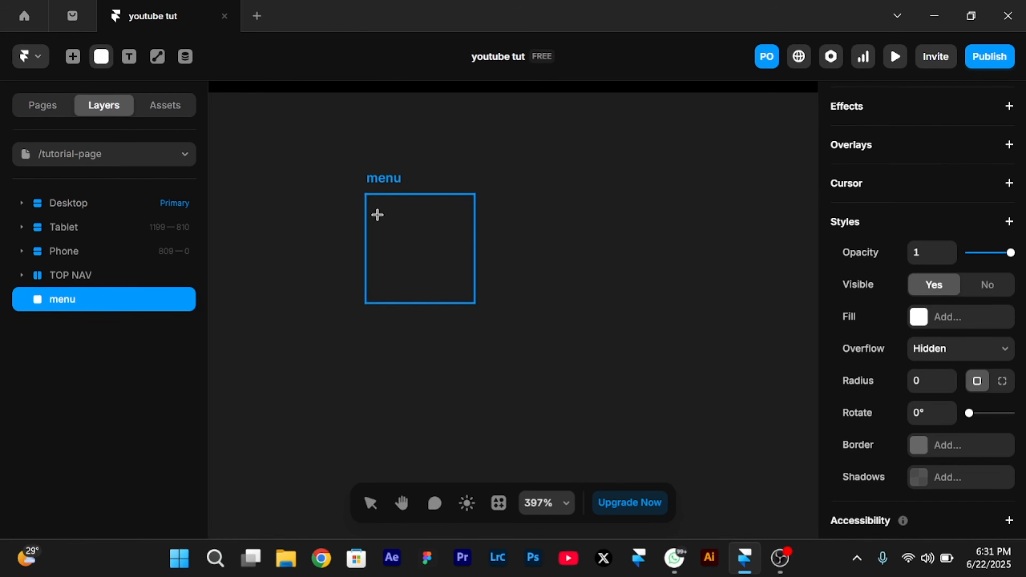
pyautogui.moveTo(375, 214); pyautogui.dragTo(446, 223)
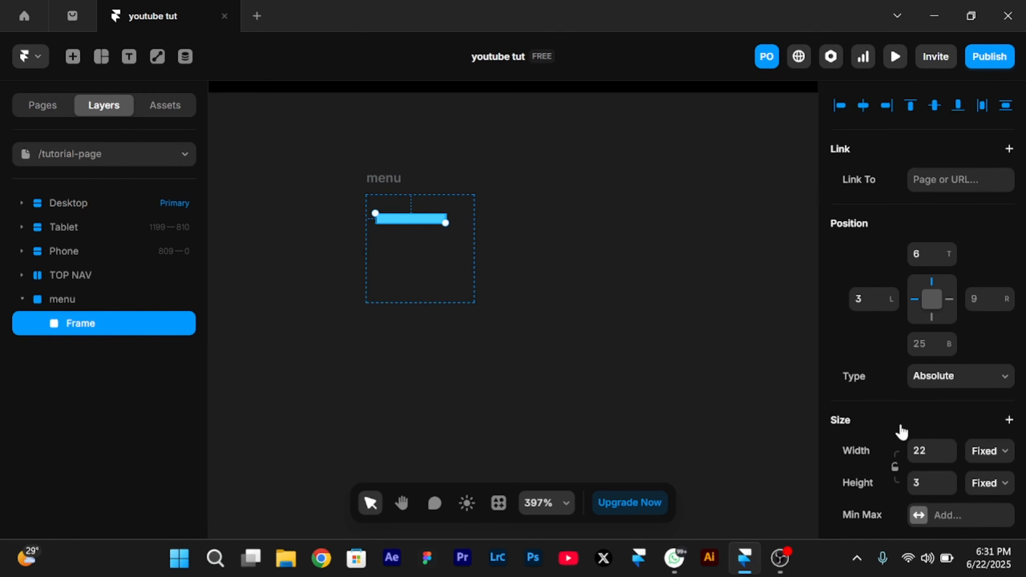
pyautogui.scroll(-3, 900, 431)
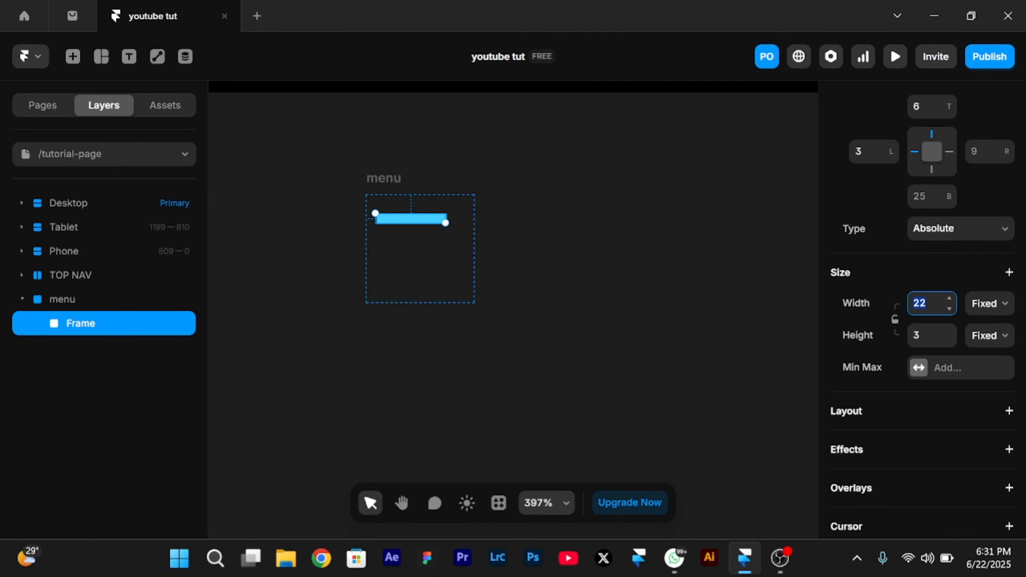
pyautogui.write('14')
pyautogui.press('Tab')
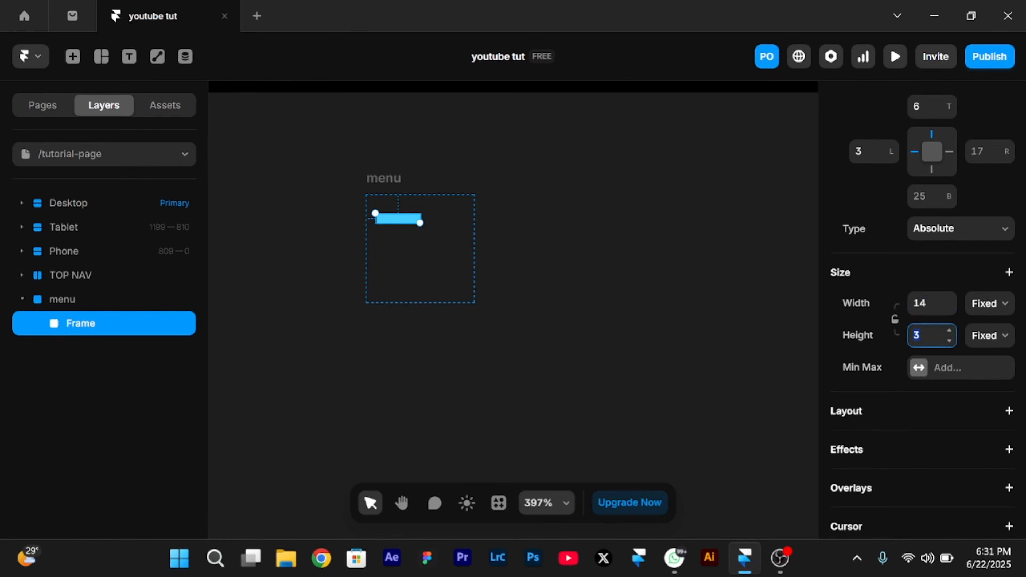
pyautogui.write('2')
pyautogui.press('Return')
# Change the bar's fill colour to light gray
pyautogui.scroll(-5, 834, 283)
pyautogui.click(920, 182)
pyautogui.moveTo(648, 289); pyautogui.dragTo(589, 281)
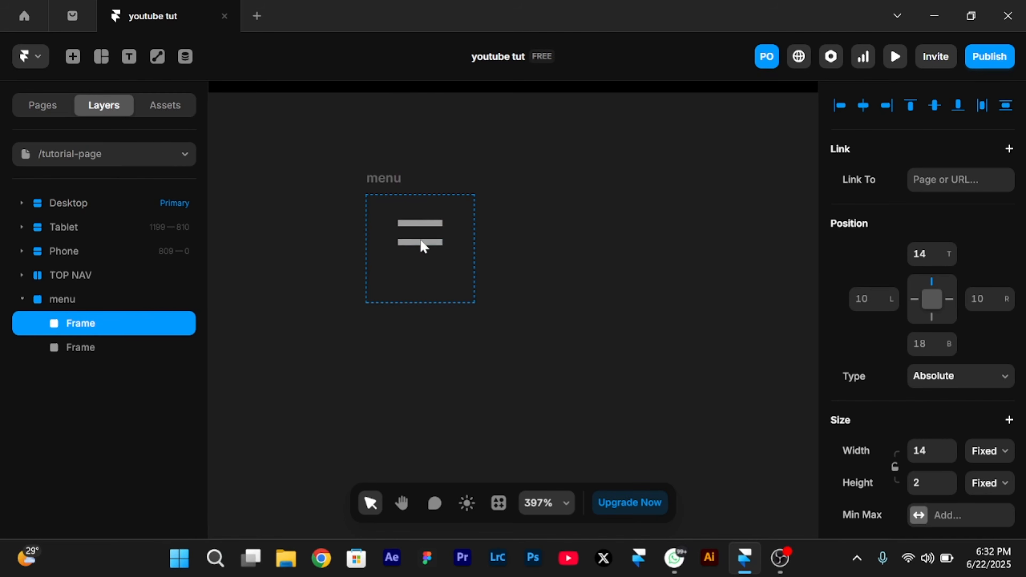
# Select both gray bars and move them down together to the middle of the menu frame
pyautogui.click(422, 244)
pyautogui.keyDown('shift'); pyautogui.click(116, 349); pyautogui.keyUp('shift')
pyautogui.moveTo(425, 225)
pyautogui.mouseDown()
pyautogui.moveTo(417, 239)
pyautogui.moveTo(424, 231)
pyautogui.moveTo(427, 241)
pyautogui.mouseUp()
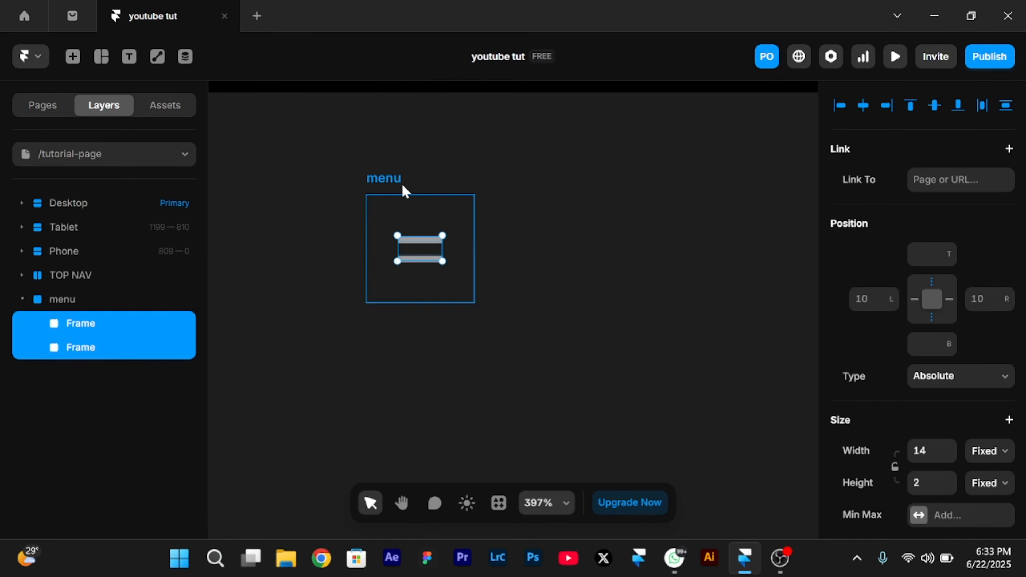
# Convert the menu frame with its two bars into a component named "menu"
pyautogui.click(397, 177)
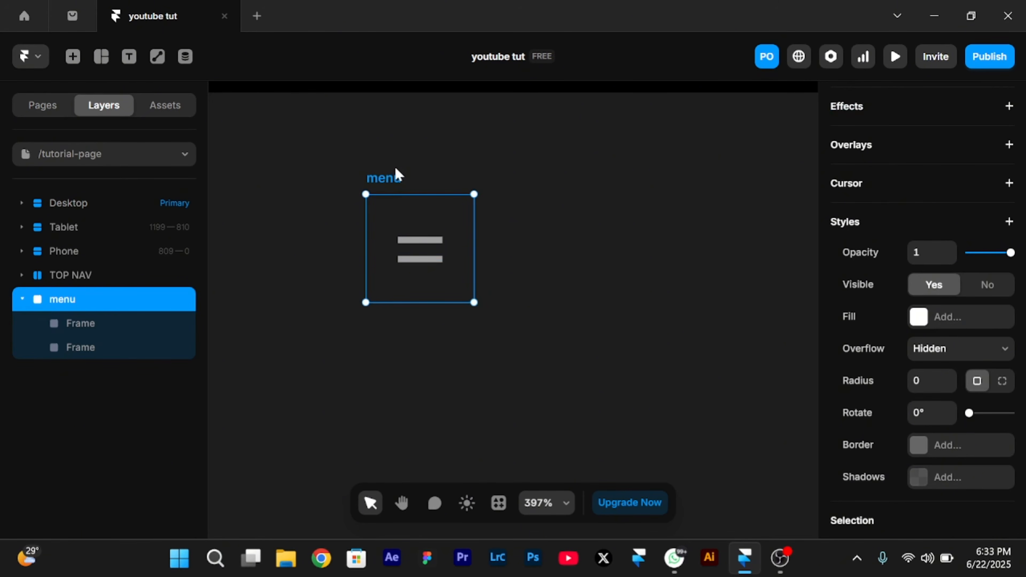
pyautogui.rightClick(382, 188)
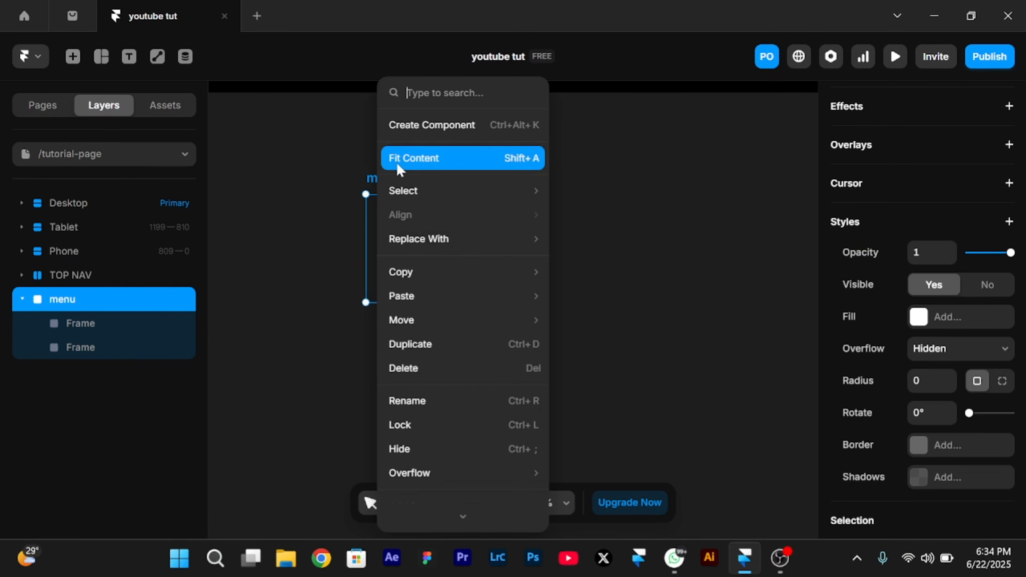
pyautogui.click(426, 128)
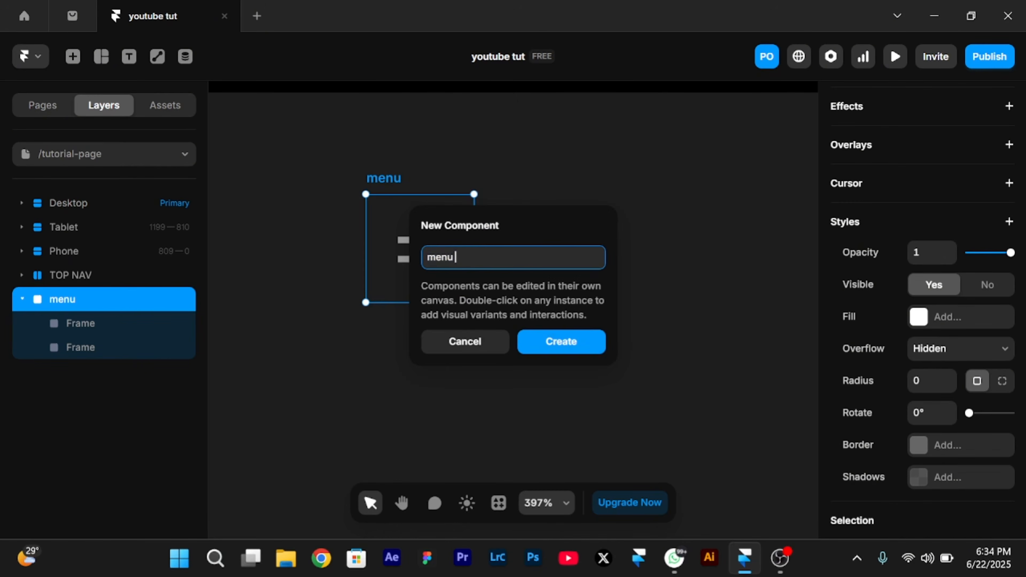
pyautogui.click(592, 348)
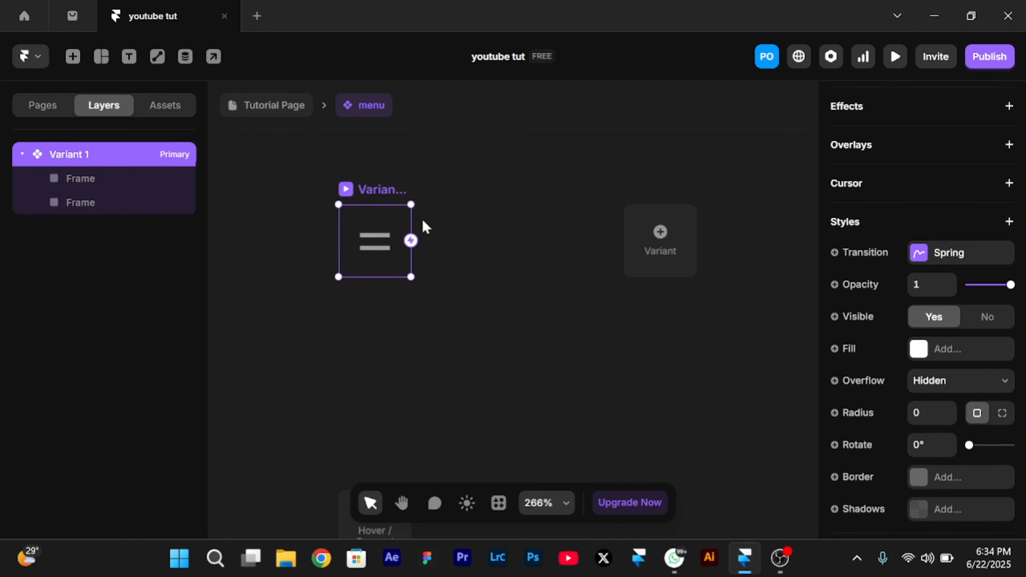
# Rename the component's primary variant "open state"
pyautogui.doubleClick(97, 158)
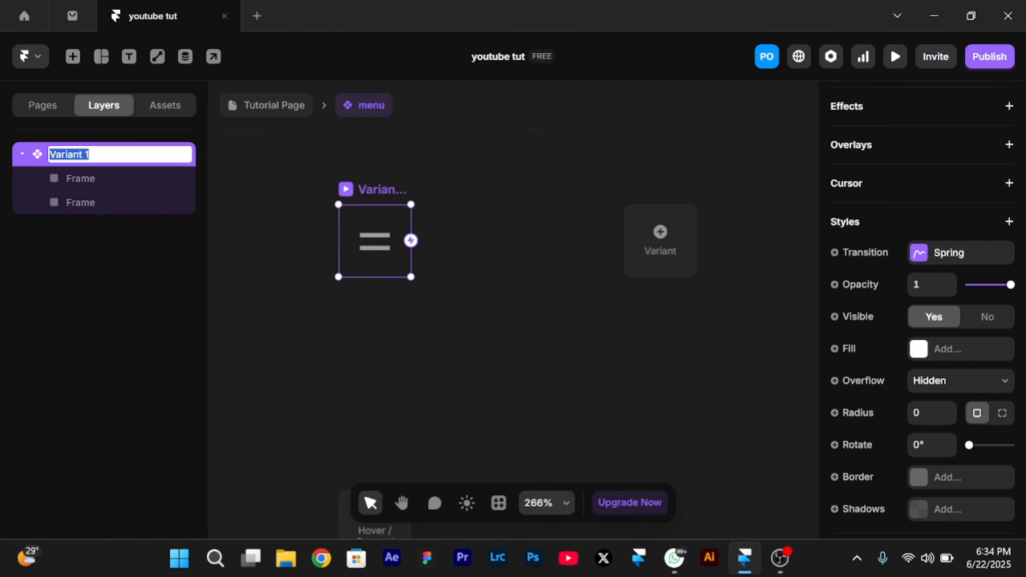
pyautogui.write('open state')
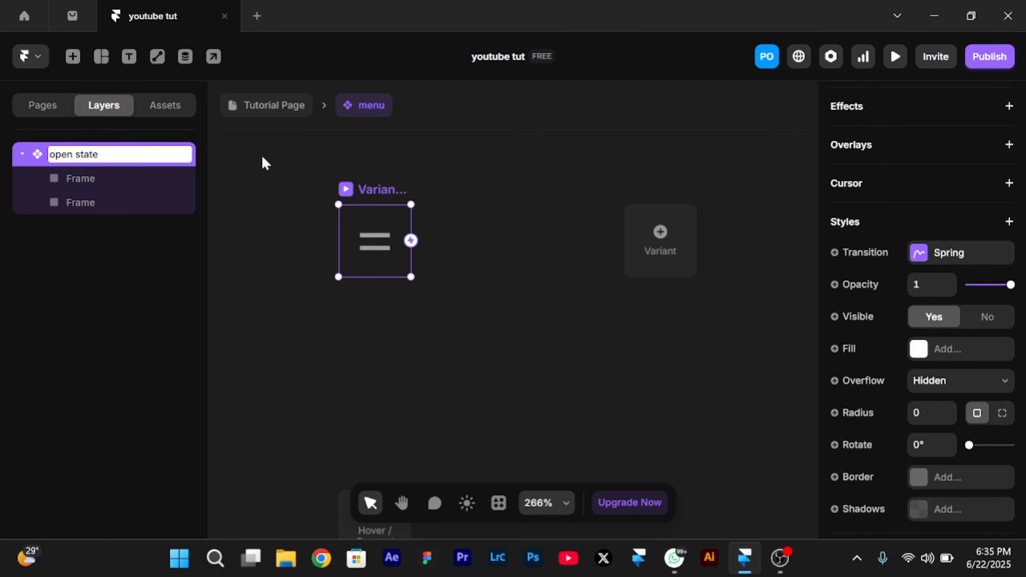
pyautogui.click(478, 182)
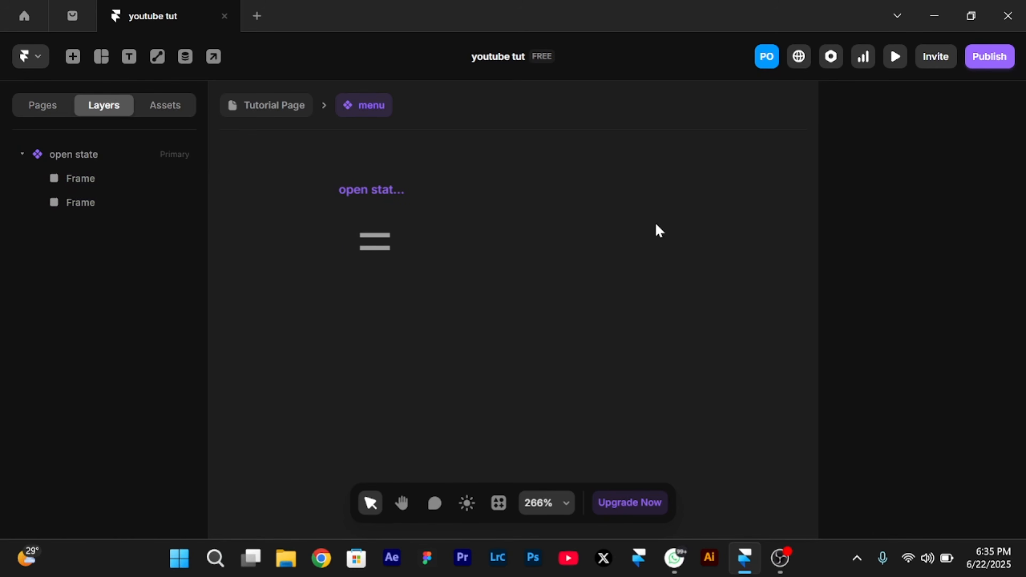
# Add a second variant to the menu component and name it "closed state"
pyautogui.click(400, 213)
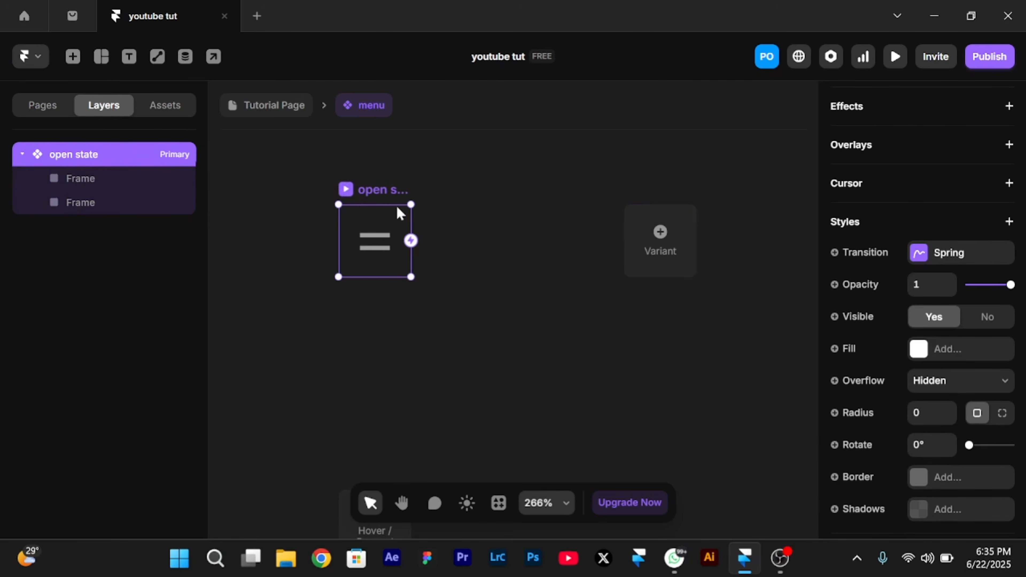
pyautogui.click(663, 247)
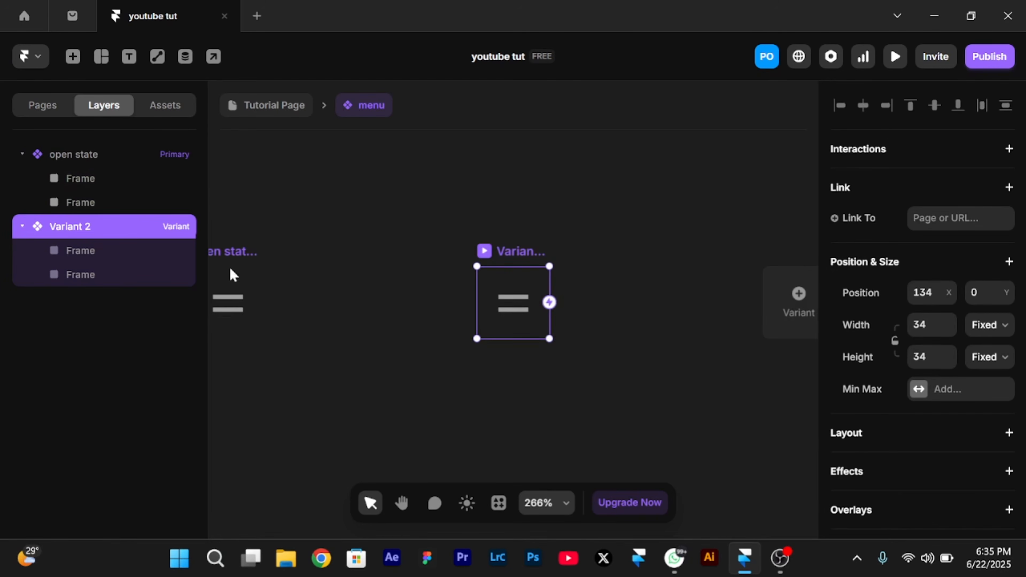
pyautogui.doubleClick(82, 228)
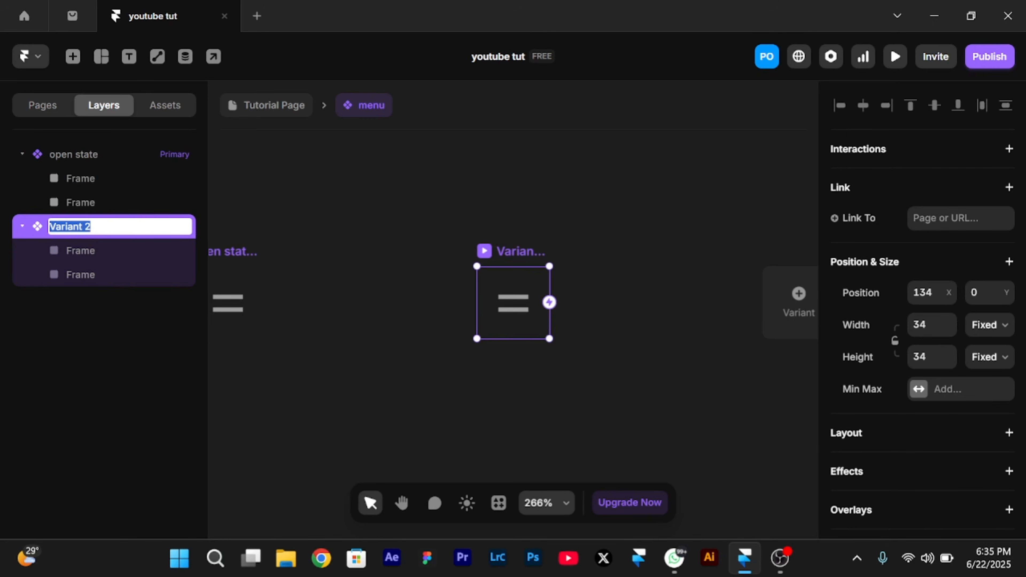
pyautogui.write('closed state')
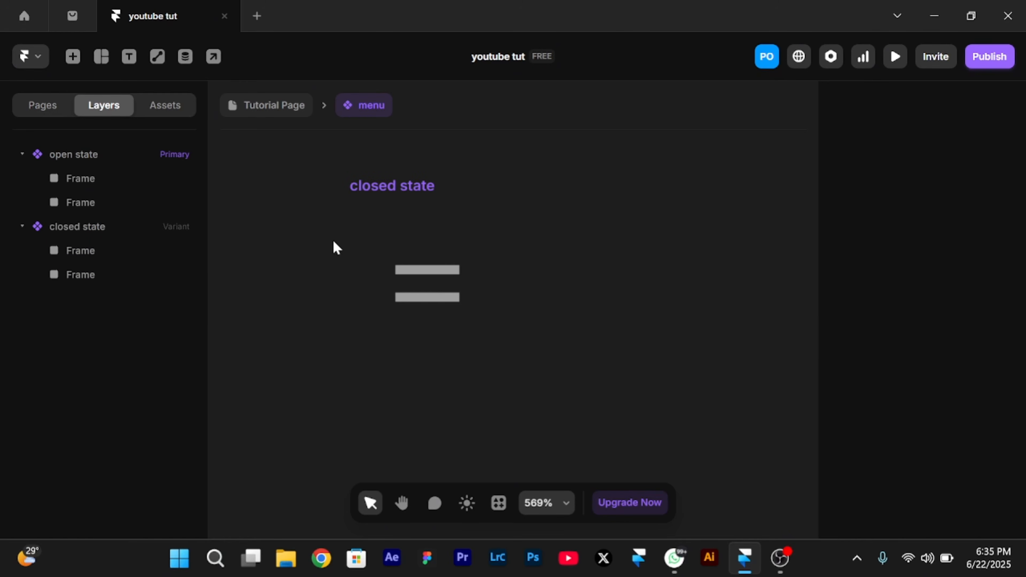
# Align both bars of the closed state variant to the vertical centre so that they overlap
pyautogui.scroll(5, 462, 271)
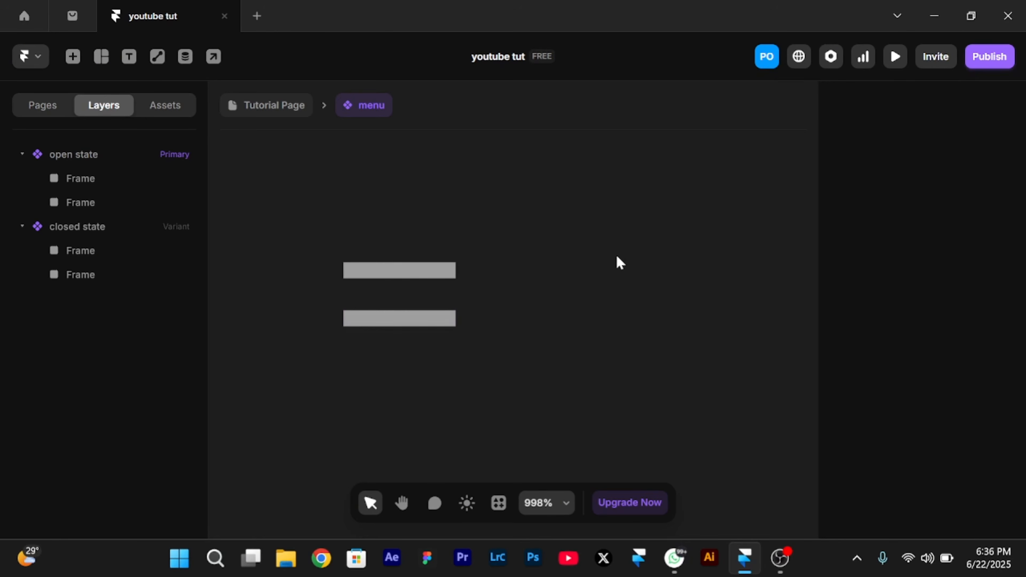
pyautogui.click(76, 254)
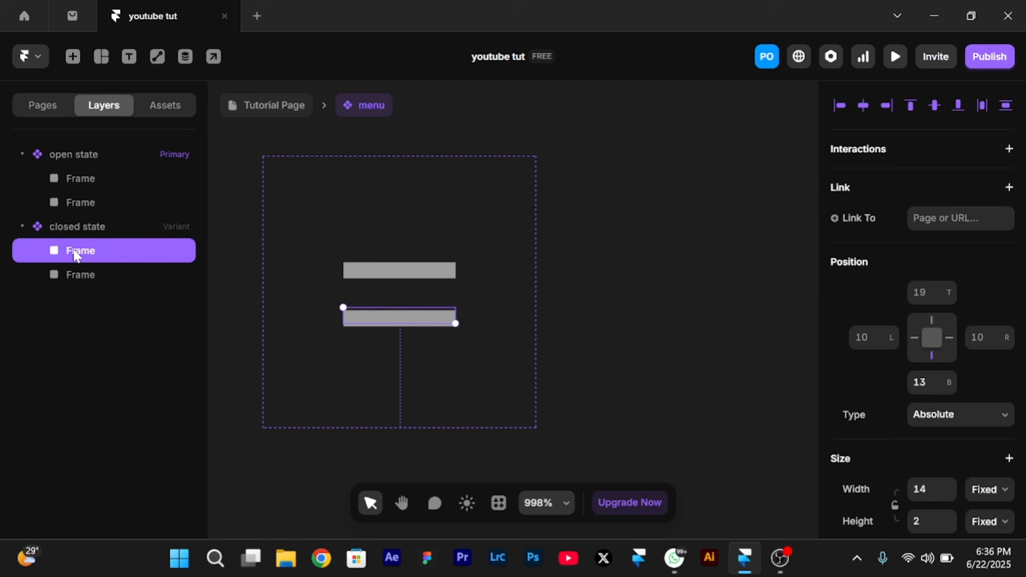
pyautogui.keyDown('shift'); pyautogui.click(100, 278); pyautogui.keyUp('shift')
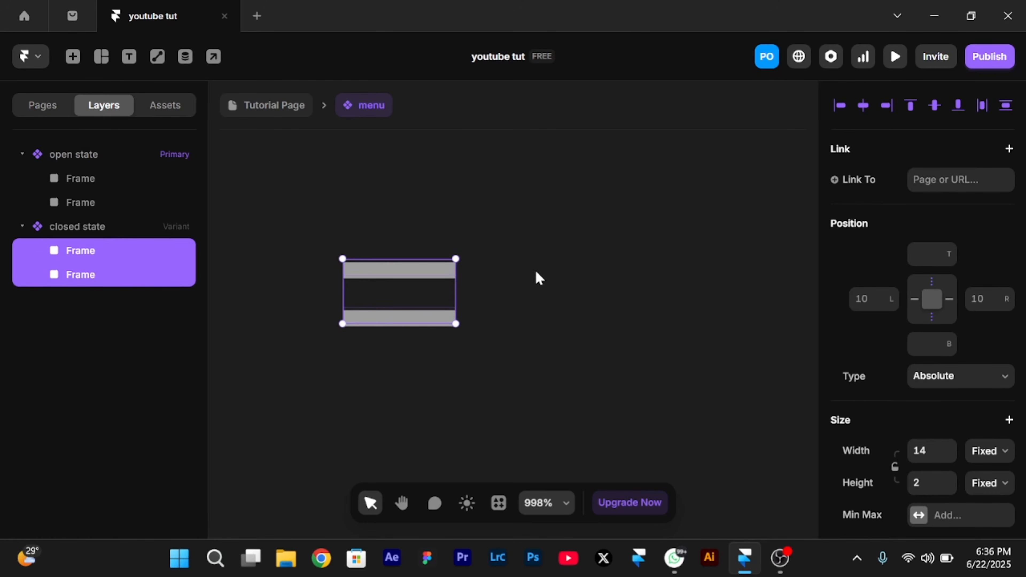
pyautogui.hotkey('alt', 'v')
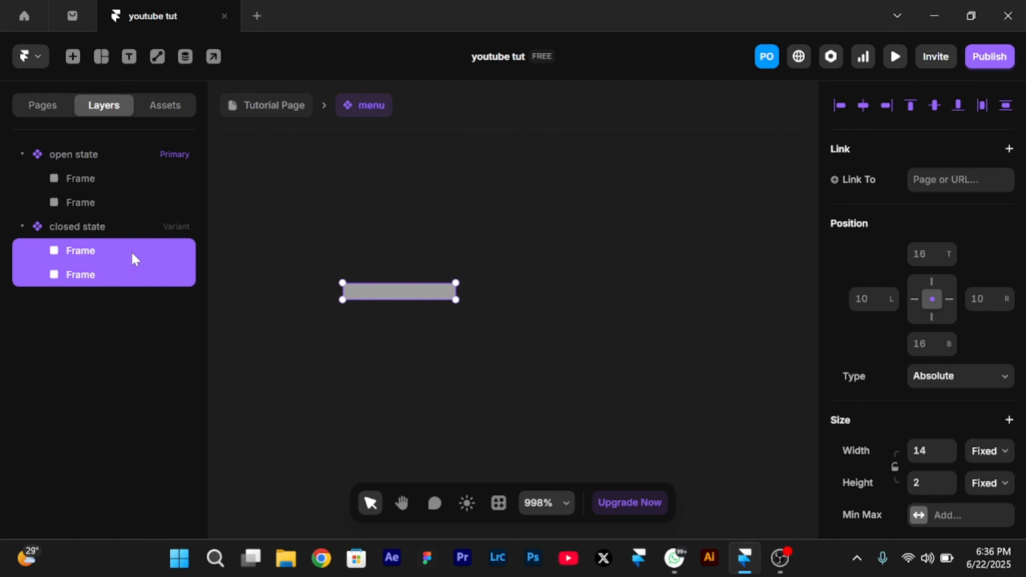
# Rotate the first listed bar of the closed state about 45 degrees counter-clockwise
pyautogui.click(135, 258)
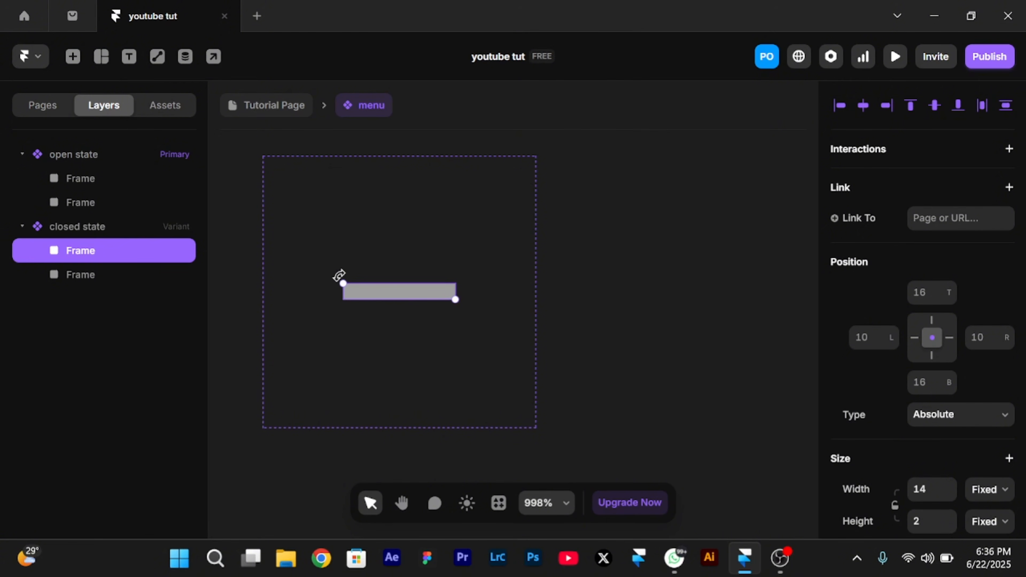
pyautogui.moveTo(338, 275); pyautogui.dragTo(305, 348)
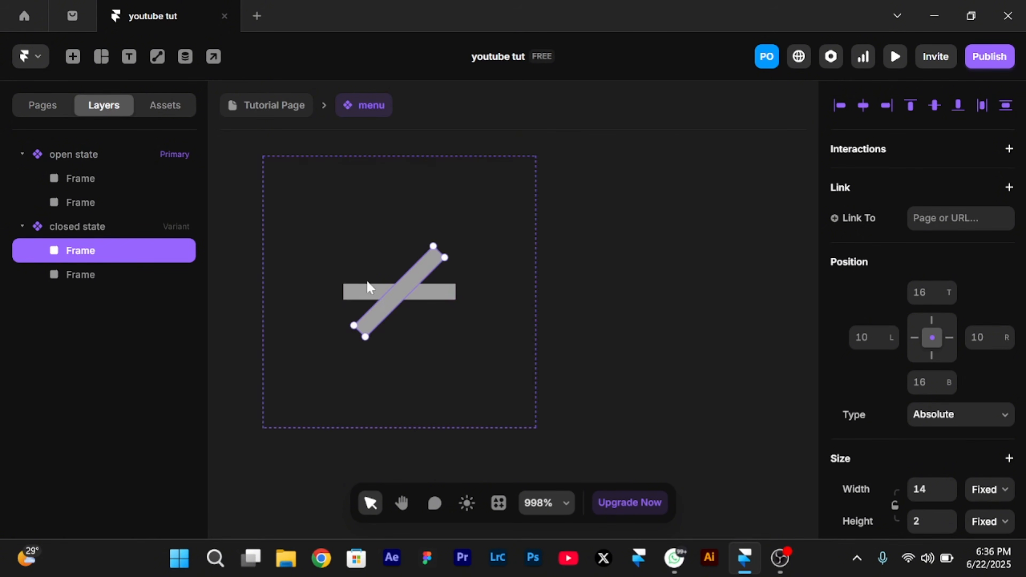
# Rotate the remaining horizontal bar in the closed state so it crosses the diagonal bar and forms an X
pyautogui.click(105, 277)
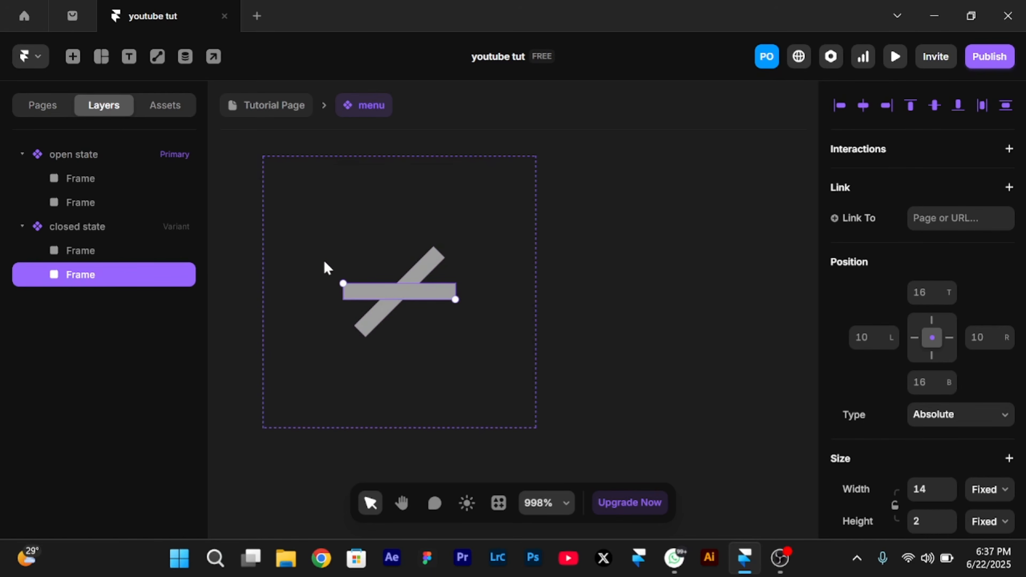
pyautogui.moveTo(336, 275); pyautogui.dragTo(368, 243)
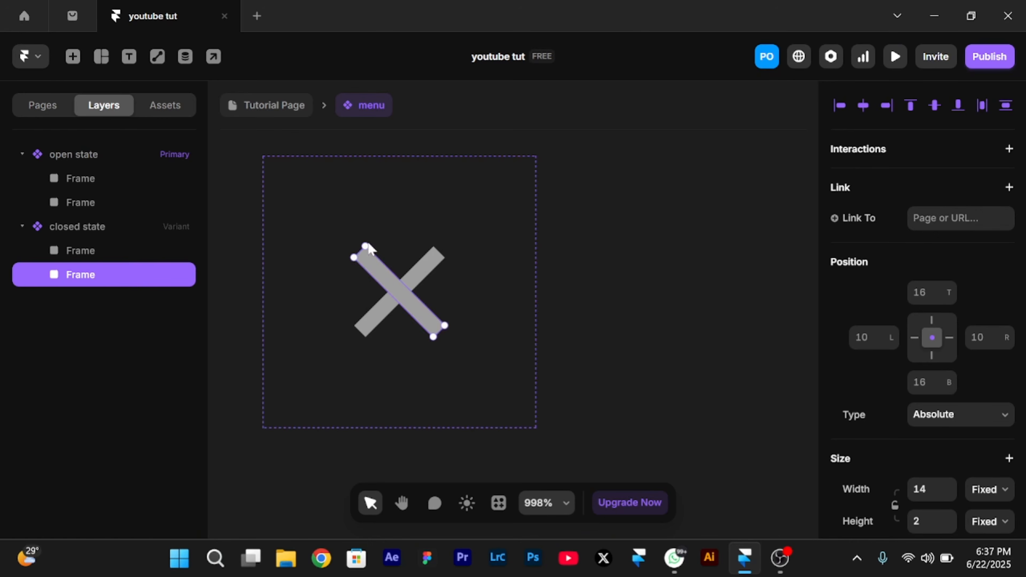
# Connect the open state variant to the closed state with an interaction triggered on Click
pyautogui.keyDown('ctrl'); pyautogui.scroll(-5, 362, 427); pyautogui.keyUp('ctrl')
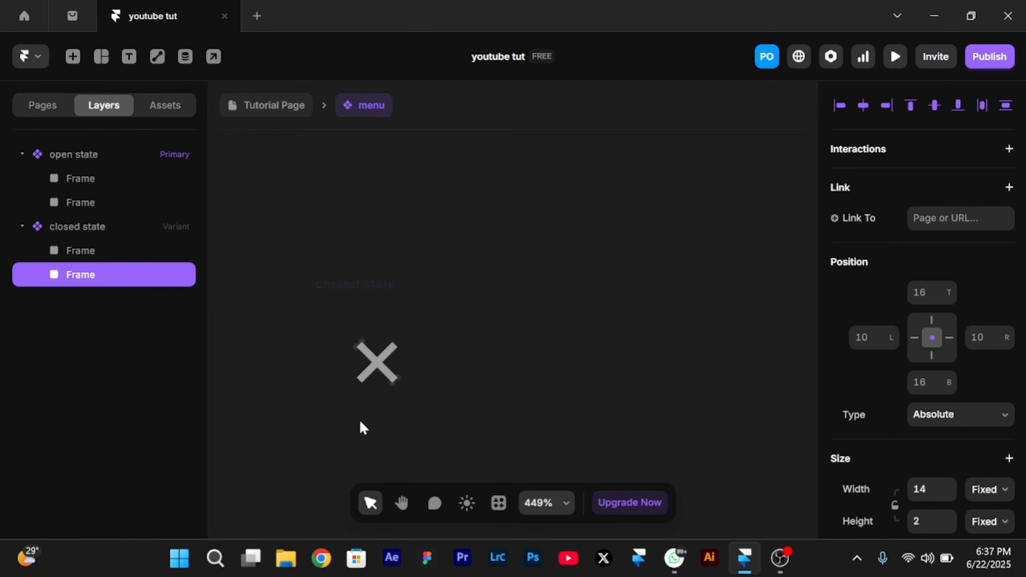
pyautogui.hscroll(-5, 362, 426)
pyautogui.scroll(-2, 362, 426)
pyautogui.keyDown('ctrl'); pyautogui.scroll(-2, 362, 426); pyautogui.keyUp('ctrl')
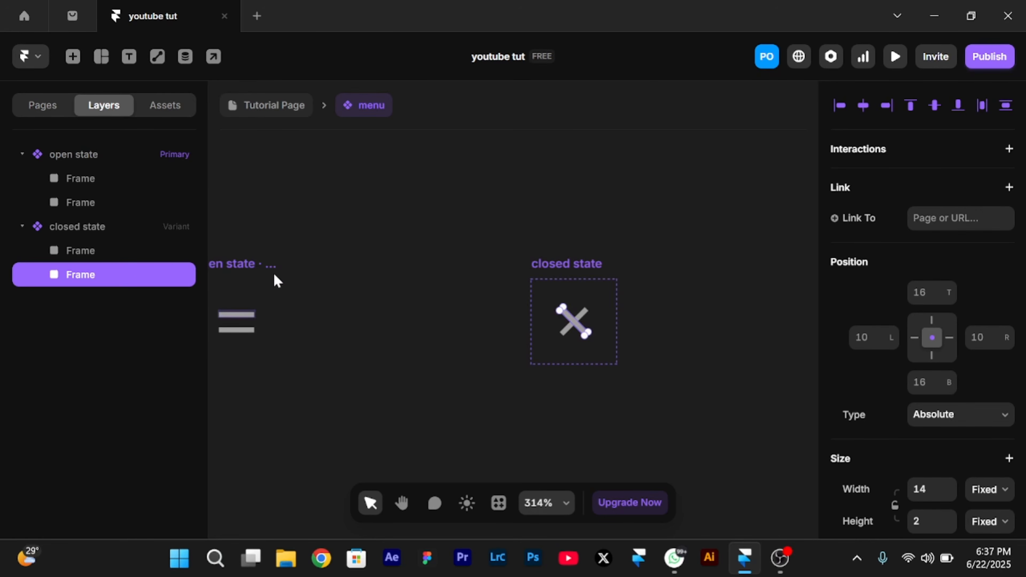
pyautogui.click(256, 276)
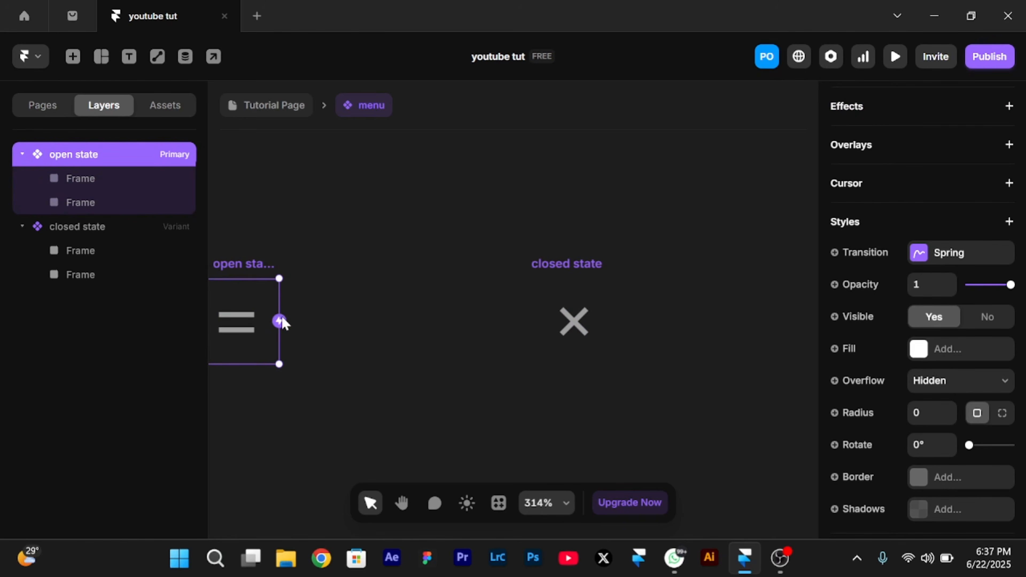
pyautogui.moveTo(279, 321); pyautogui.dragTo(584, 300)
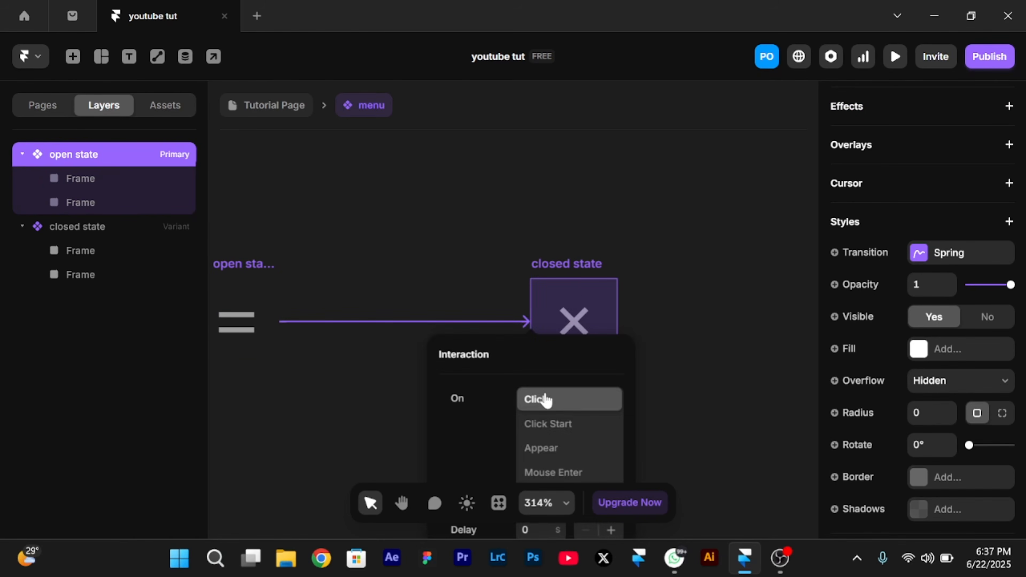
pyautogui.click(339, 239)
# Preview the menu component, test its icon's click interaction and return to the canvas
pyautogui.hotkey('ctrl', 'p')
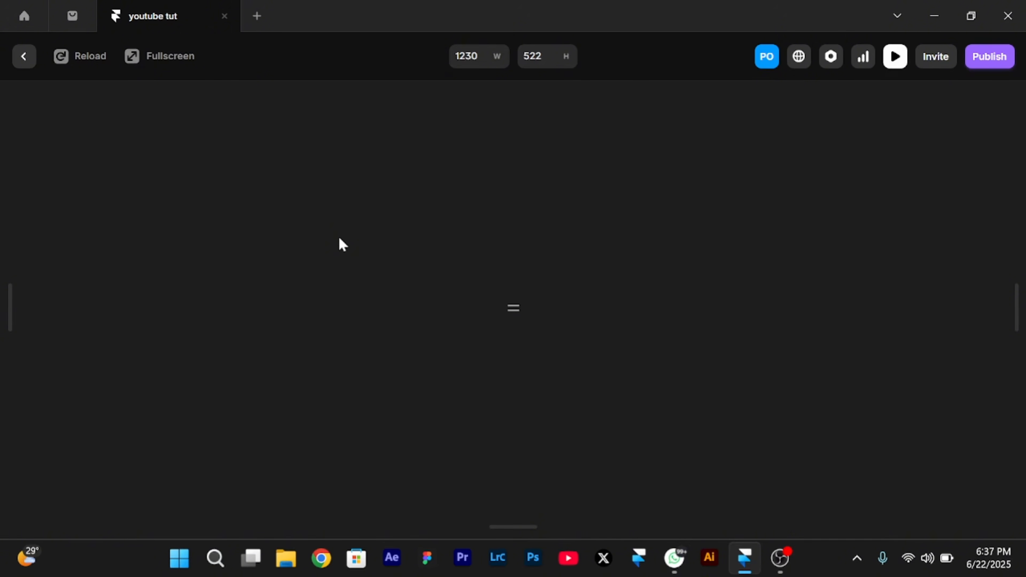
pyautogui.click(513, 309)
pyautogui.click(24, 56)
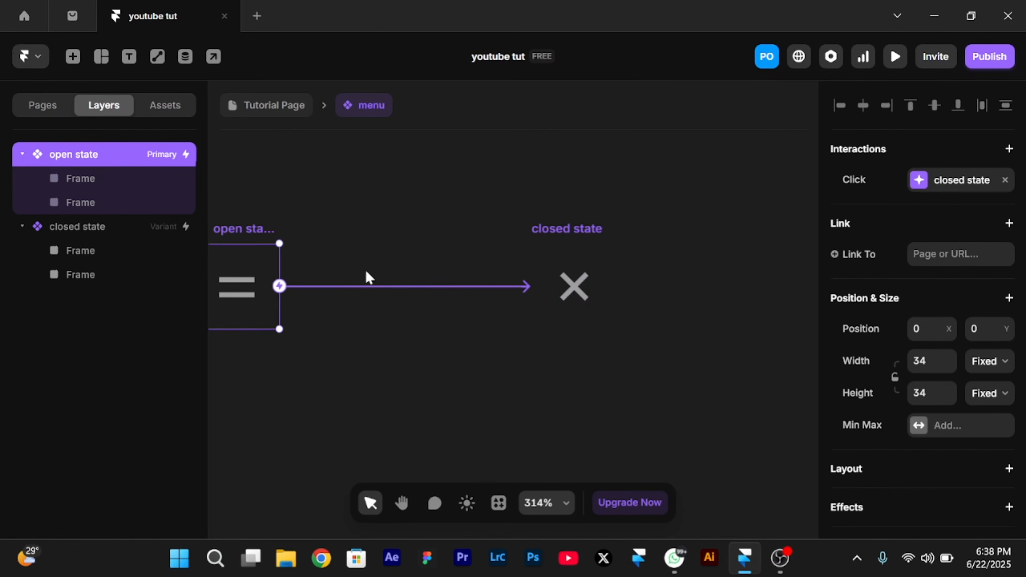
# Remove the click interaction from the open state and go back to the Tutorial Page
pyautogui.click(1005, 180)
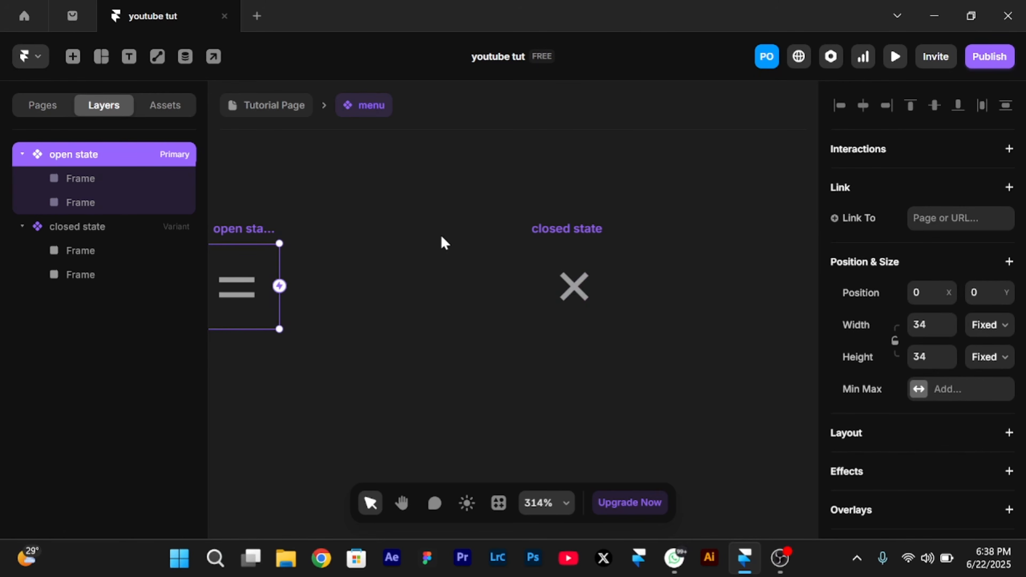
pyautogui.hotkey('shift', '0')
pyautogui.click(274, 106)
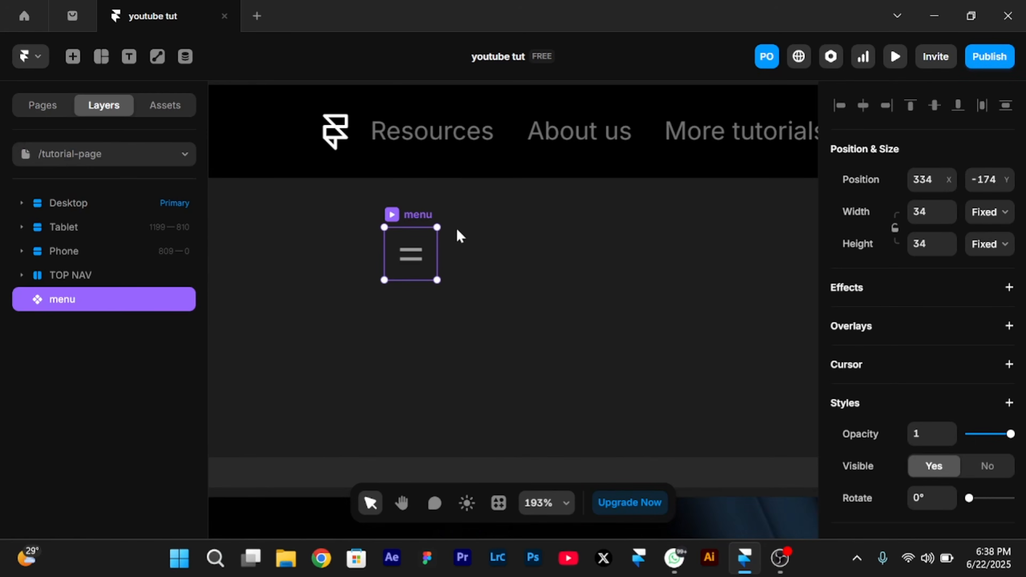
# Move the menu component from the page canvas into the CONTENT NAV stack of the top navigation
pyautogui.scroll(3, 444, 223)
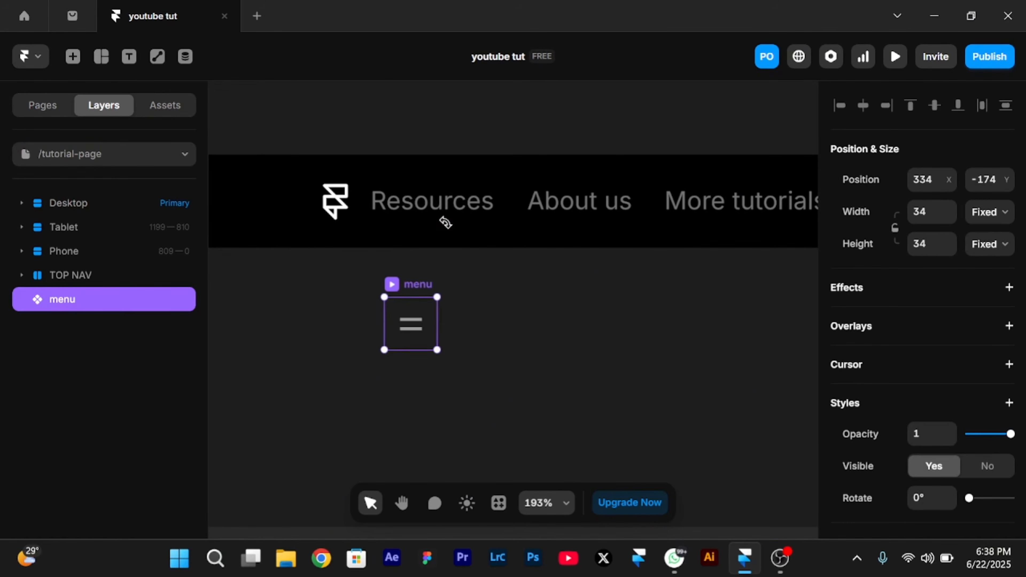
pyautogui.press('Delete')
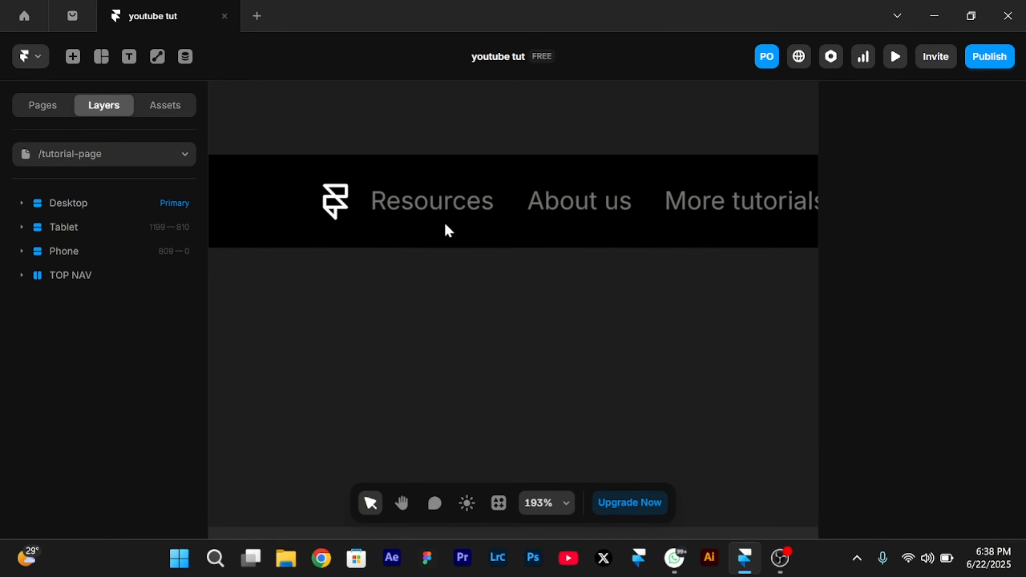
pyautogui.click(366, 188)
pyautogui.scroll(-3, 373, 180)
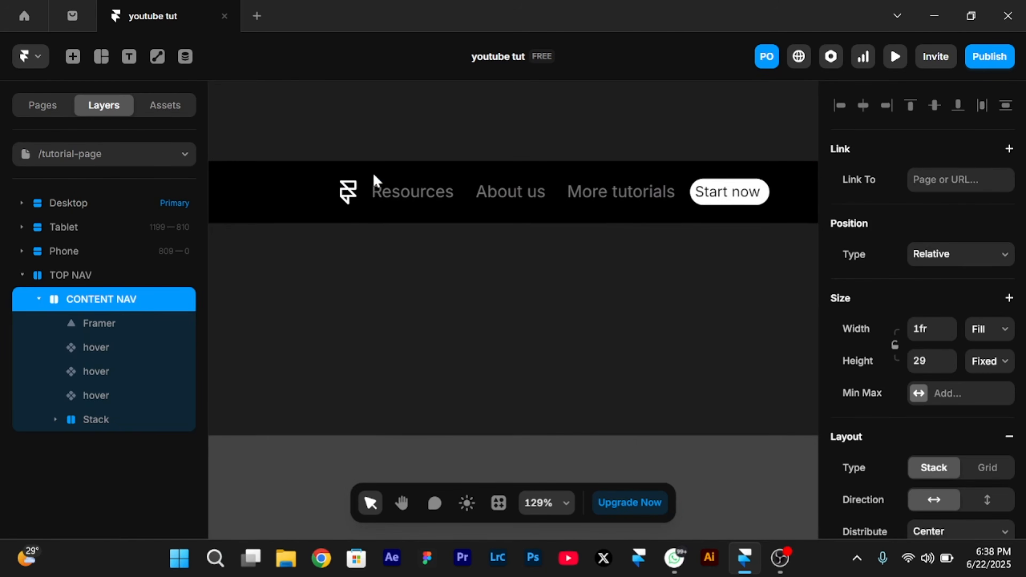
pyautogui.hotkey('ctrl', 'z')
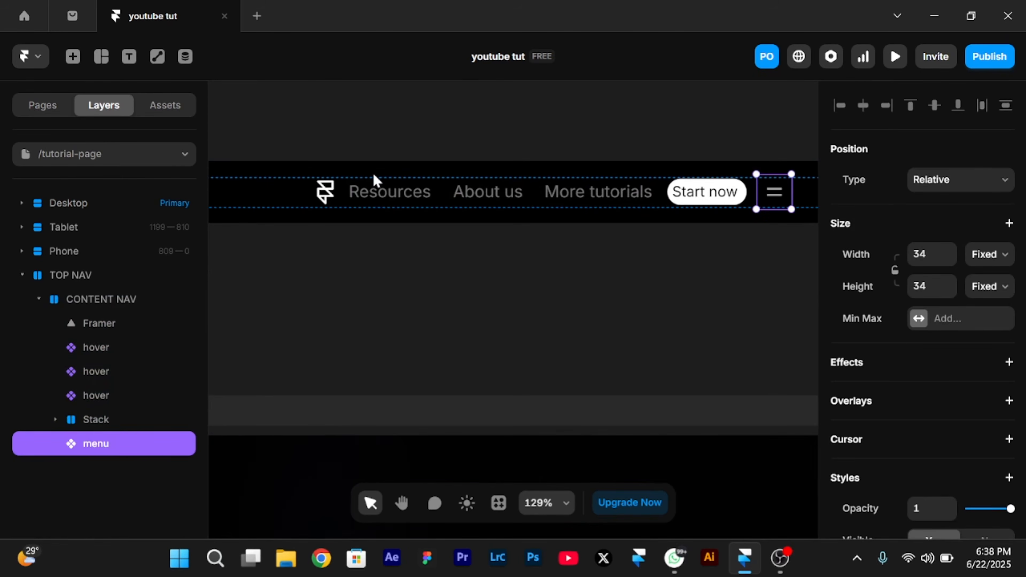
pyautogui.scroll(-2, 374, 179)
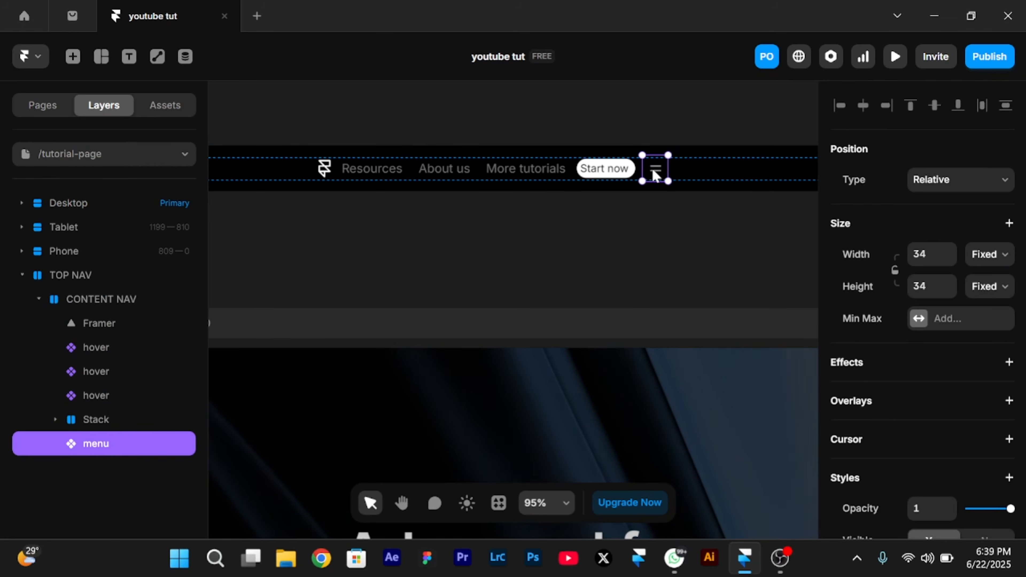
# Reorder the menu icon within CONTENT NAV so it sits between the Framer logo and the Resources link
pyautogui.press('Left')
pyautogui.press('Left')
pyautogui.press('Left')
pyautogui.press('Left')
pyautogui.press('Left')
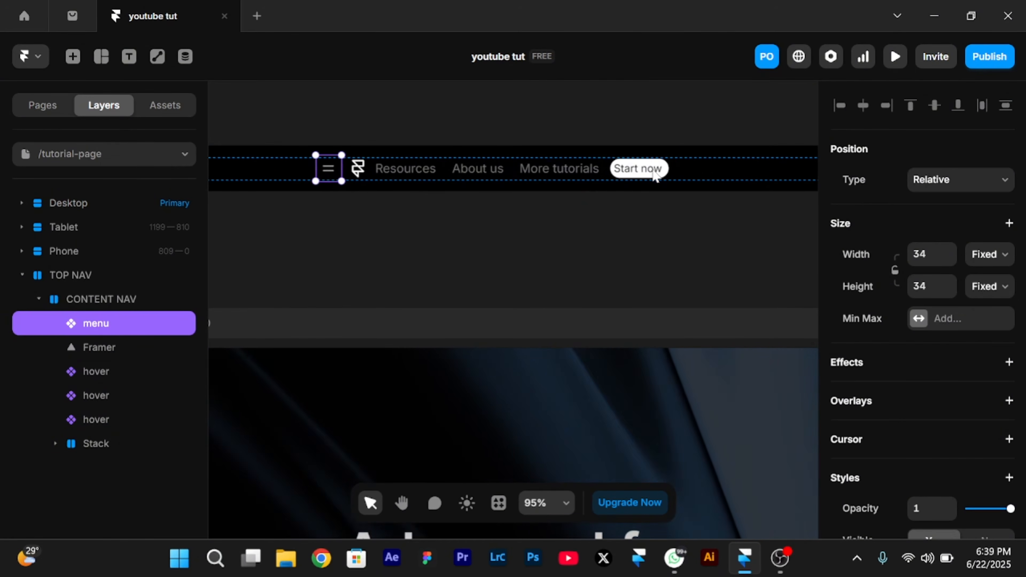
pyautogui.press('Right')
pyautogui.scroll(-2, 586, 306)
pyautogui.click(410, 230)
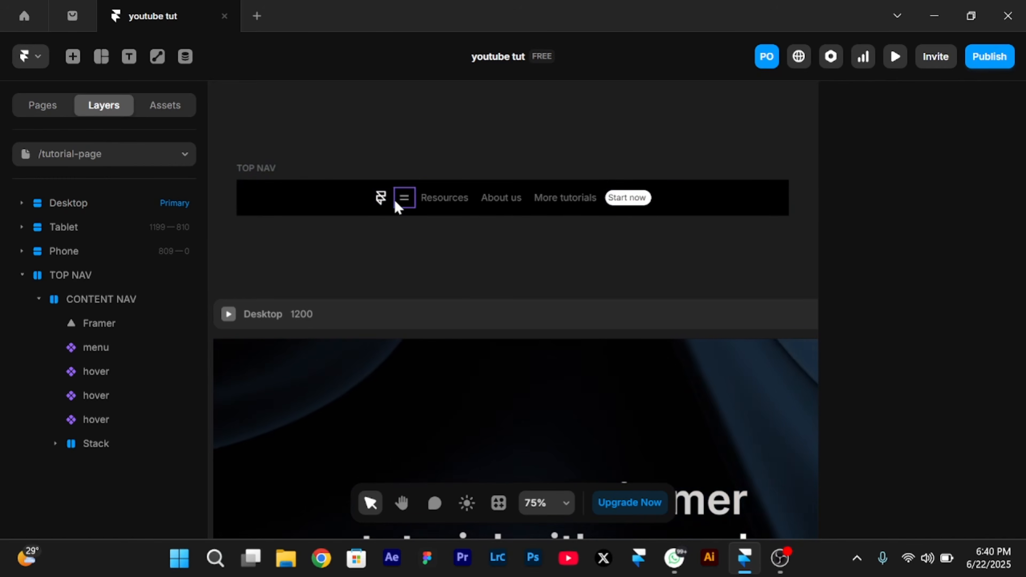
# Wrap the Framer logo and menu icon in a stack and set its distribution to Start
pyautogui.scroll(3, 394, 199)
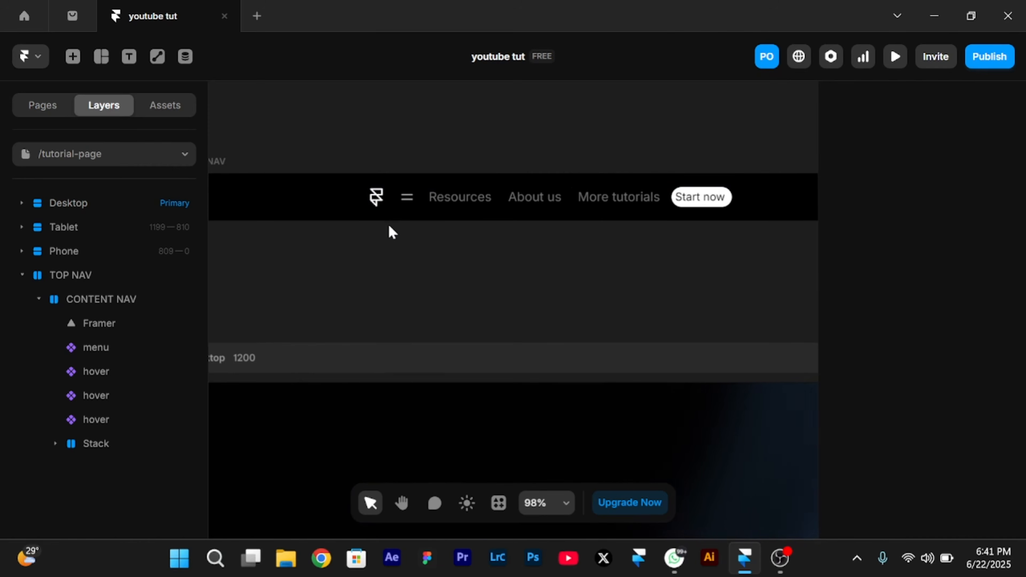
pyautogui.click(375, 206)
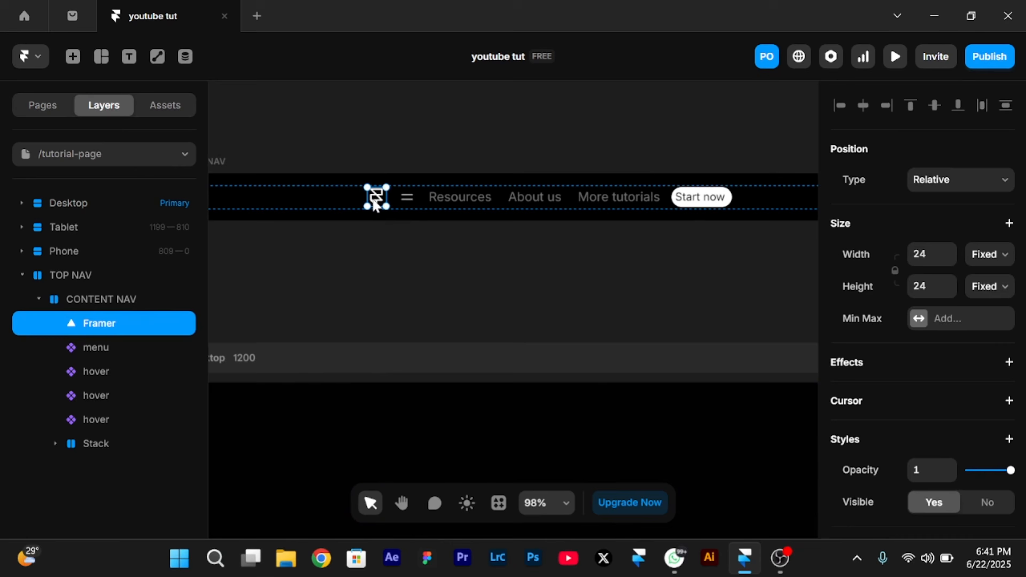
pyautogui.keyDown('shift'); pyautogui.click(413, 204); pyautogui.keyUp('shift')
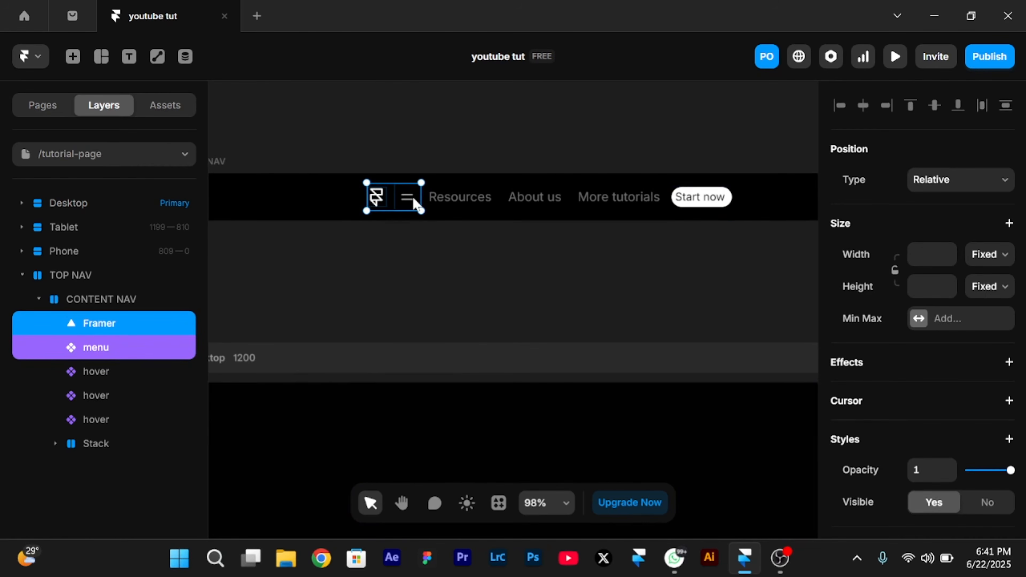
pyautogui.hotkey('ctrl', 'Return')
pyautogui.scroll(-3, 413, 204)
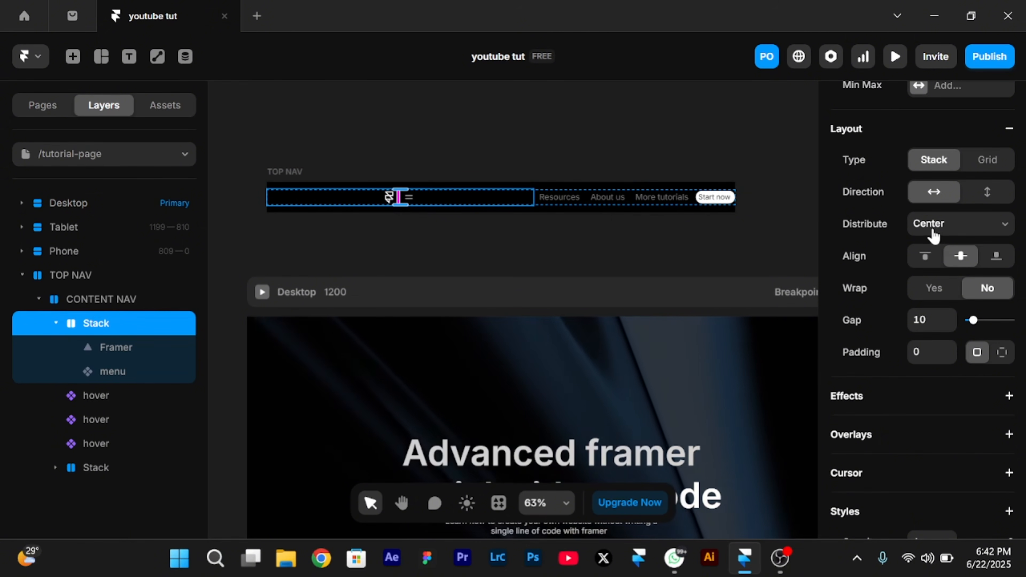
pyautogui.click(933, 232)
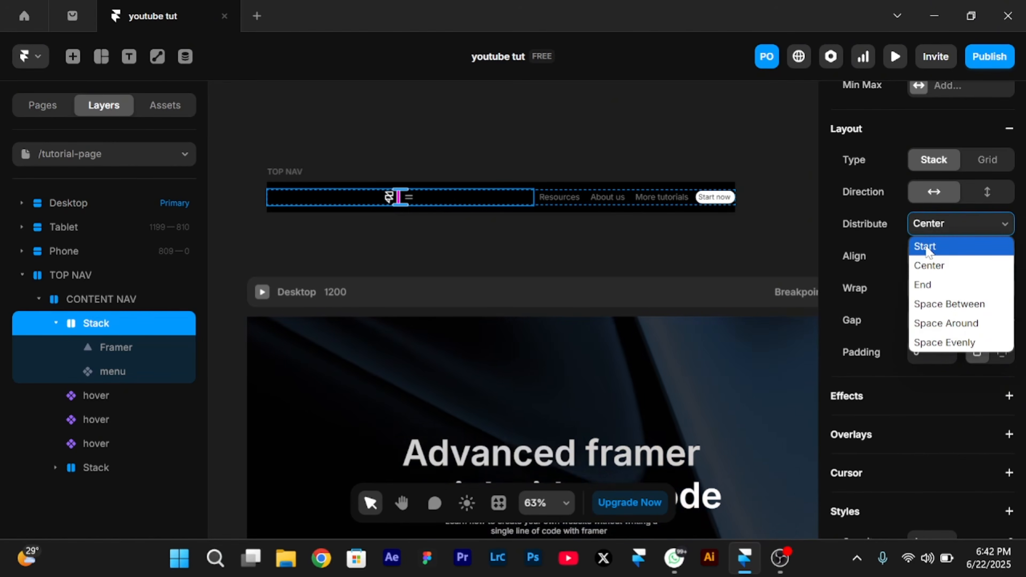
pyautogui.click(925, 247)
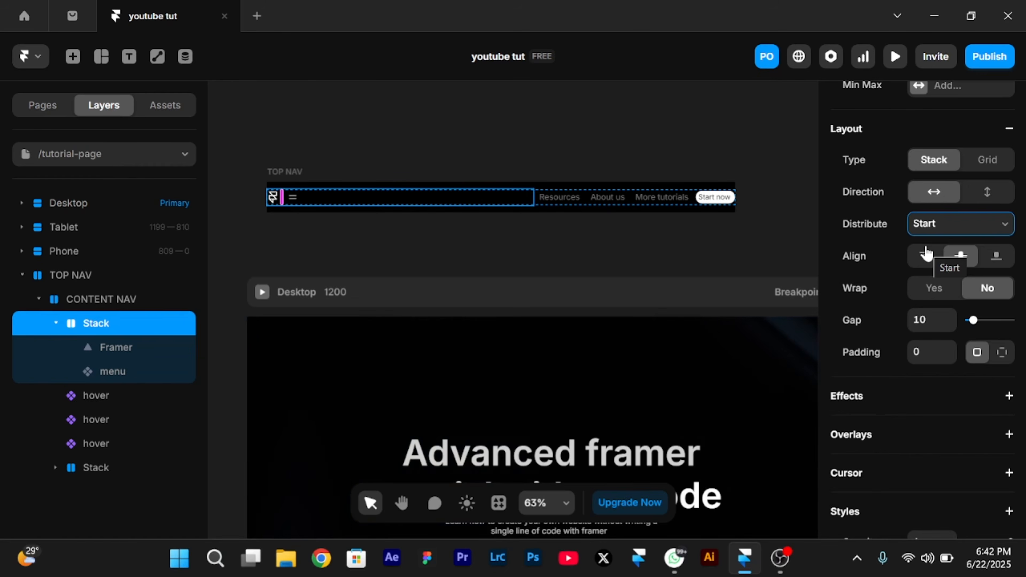
# Wrap the Start now button in its own stack and set that stack's distribution to End
pyautogui.scroll(3, 731, 197)
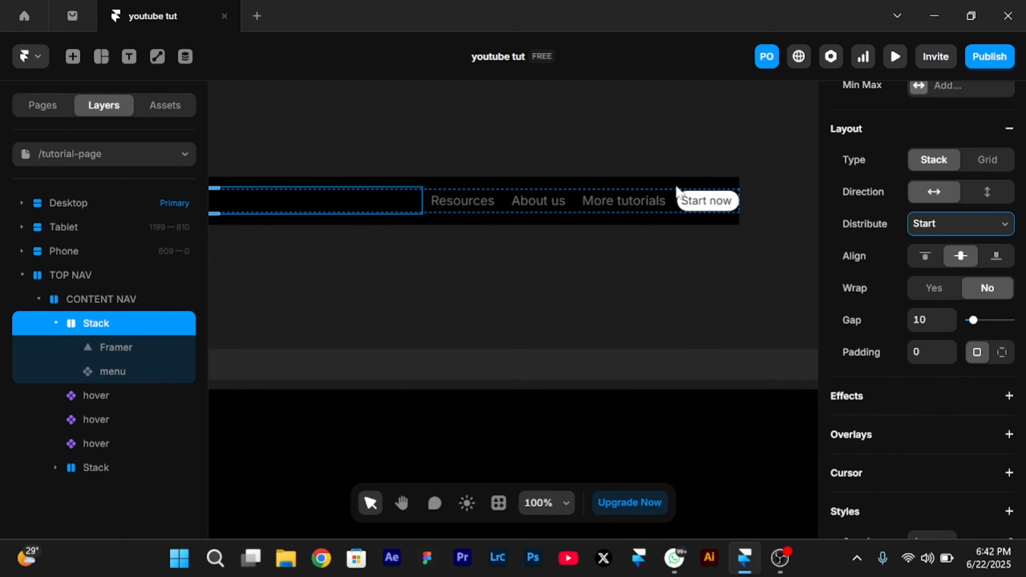
pyautogui.click(682, 202)
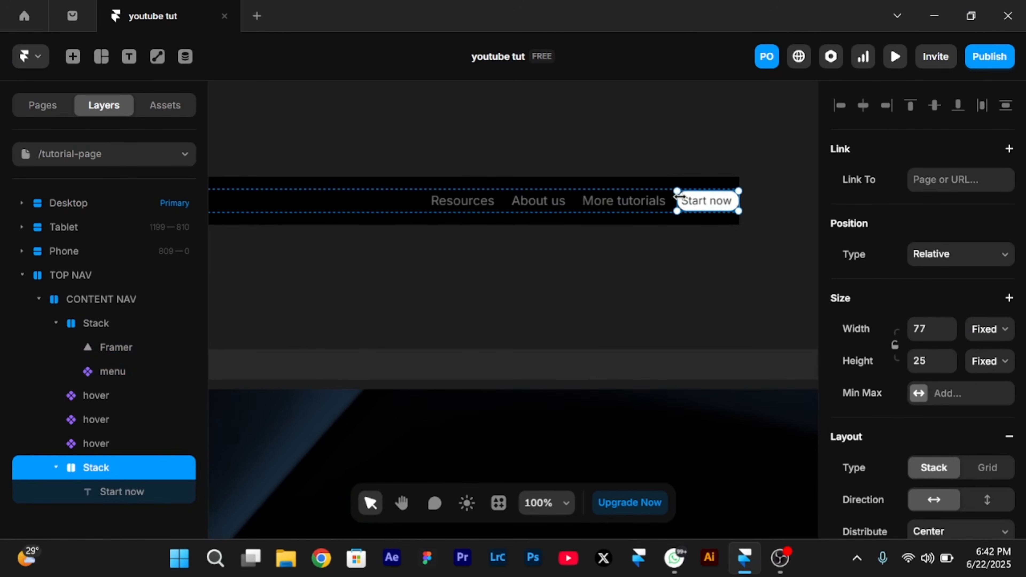
pyautogui.hotkey('ctrl', 'alt', 'Return')
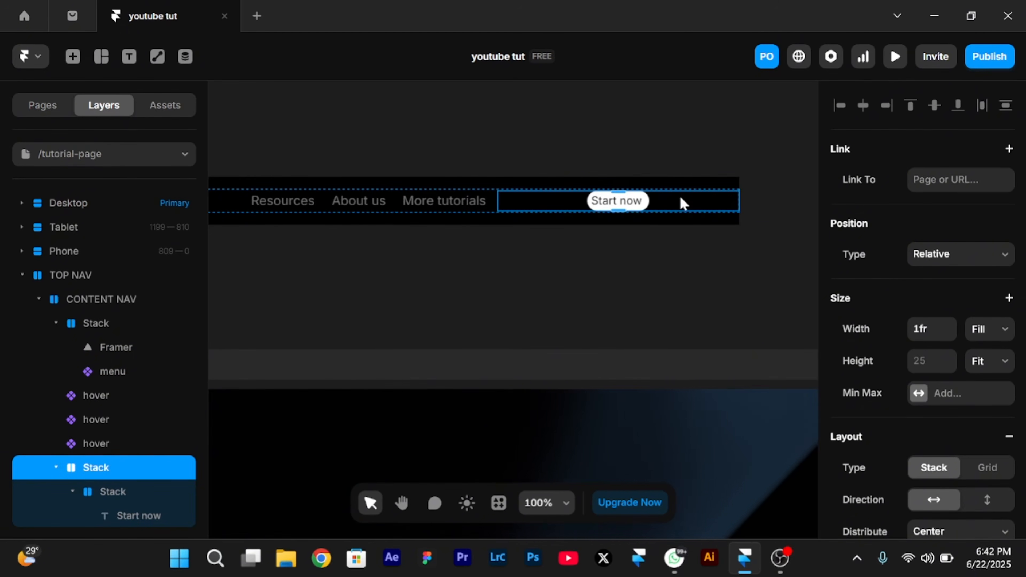
pyautogui.scroll(-2, 680, 198)
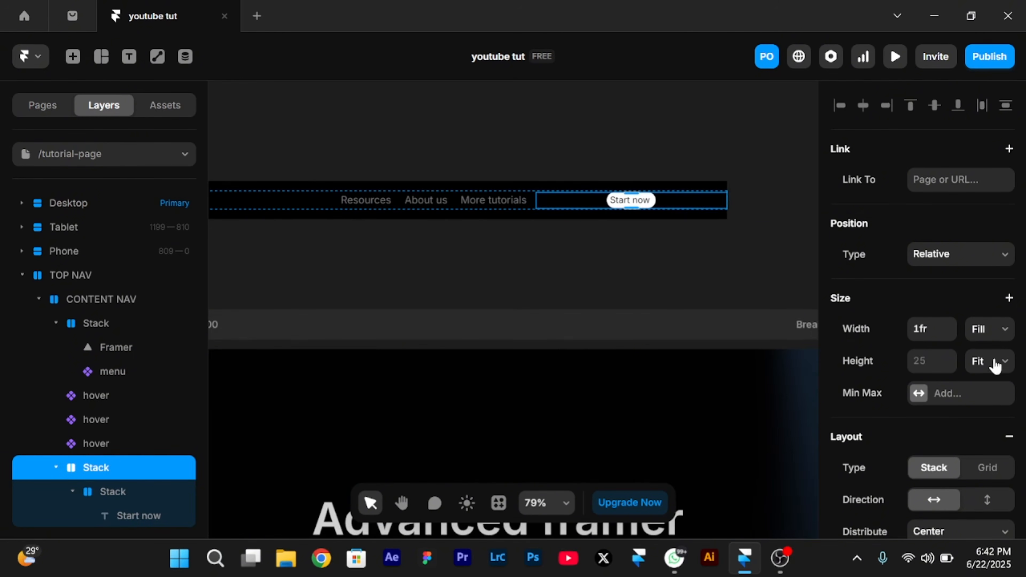
pyautogui.scroll(-10, 998, 363)
pyautogui.scroll(1, 981, 139)
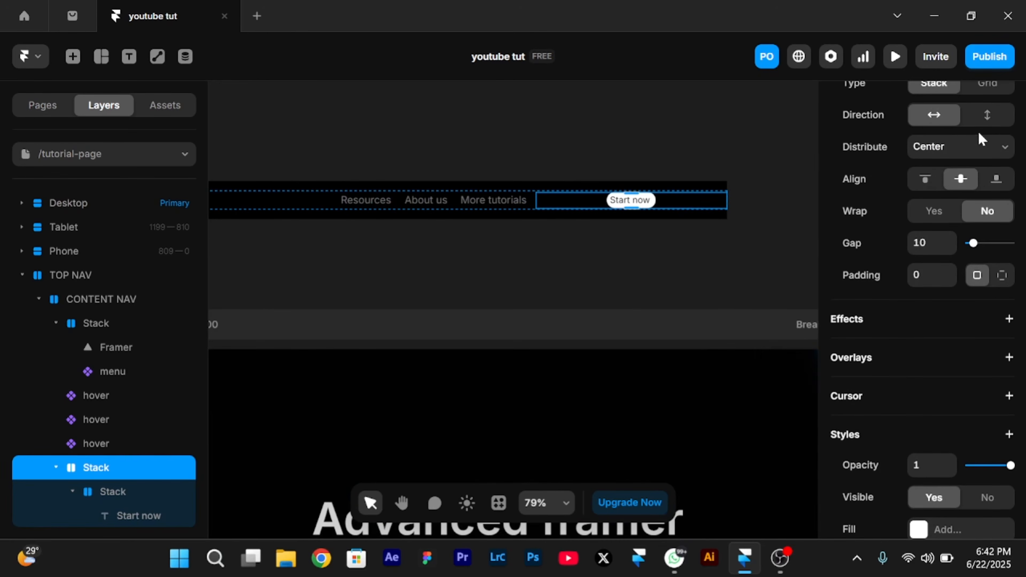
pyautogui.click(974, 150)
pyautogui.click(961, 206)
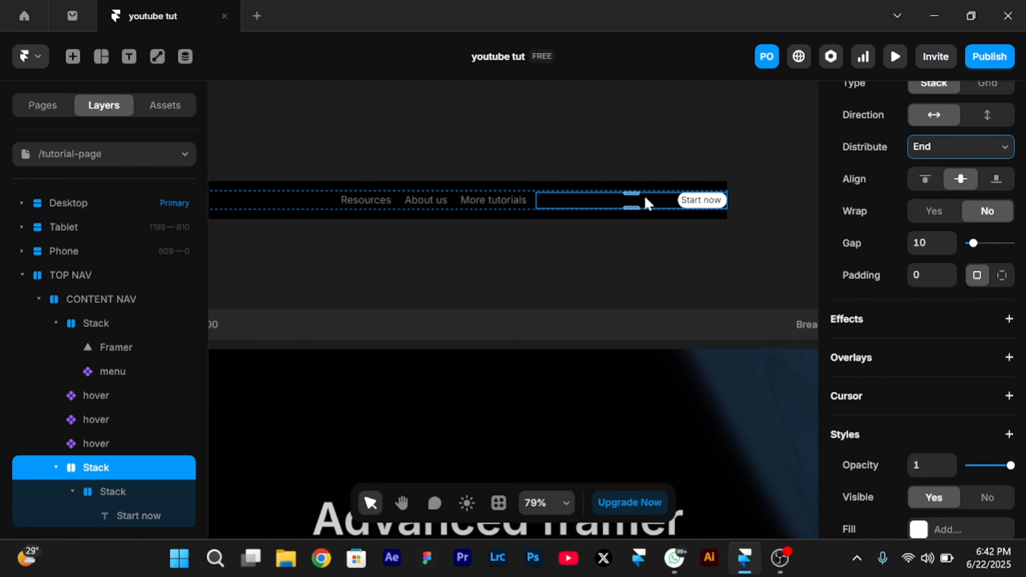
# Wrap the Resources, About us and More tutorials links in a stack and set its width to Fit Content
pyautogui.scroll(-3, 646, 202)
pyautogui.scroll(-1, 647, 202)
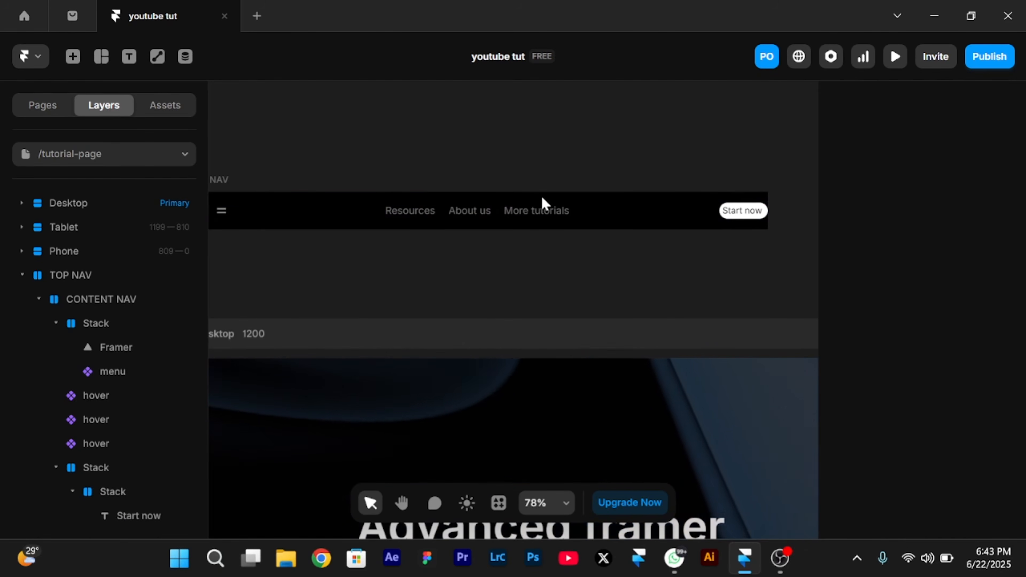
pyautogui.click(427, 219)
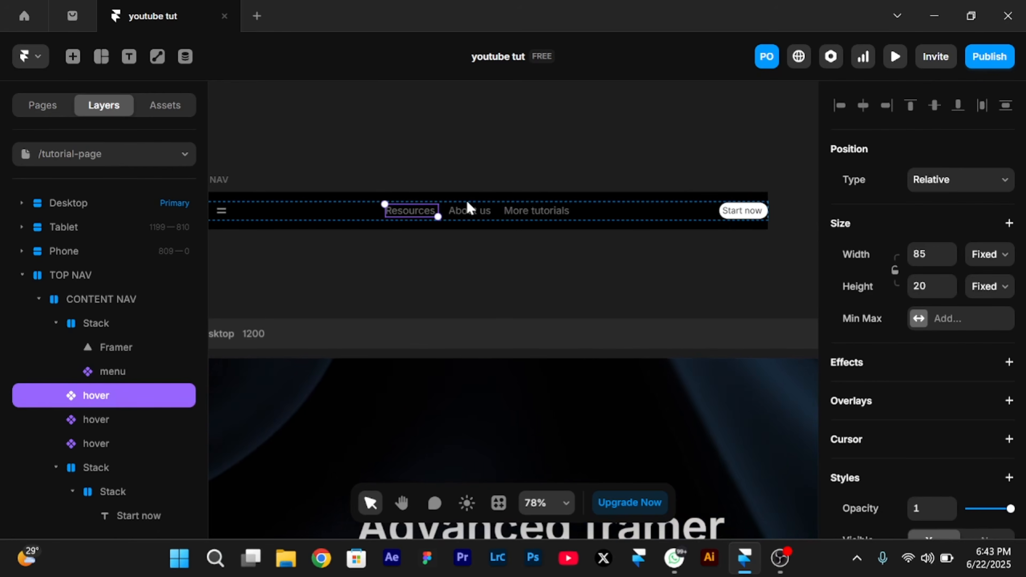
pyautogui.keyDown('shift'); pyautogui.click(464, 213); pyautogui.keyUp('shift')
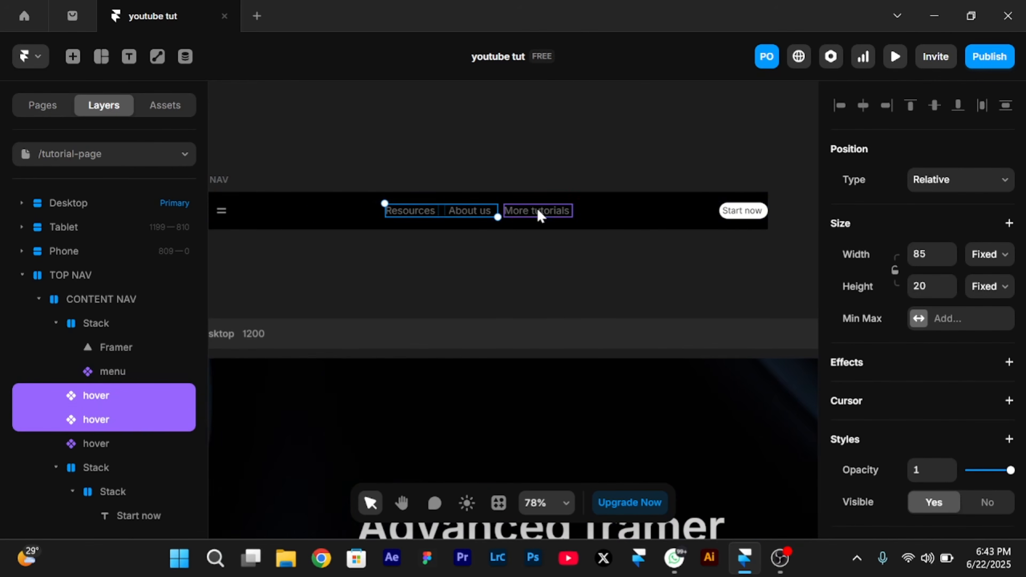
pyautogui.keyDown('shift'); pyautogui.click(540, 213); pyautogui.keyUp('shift')
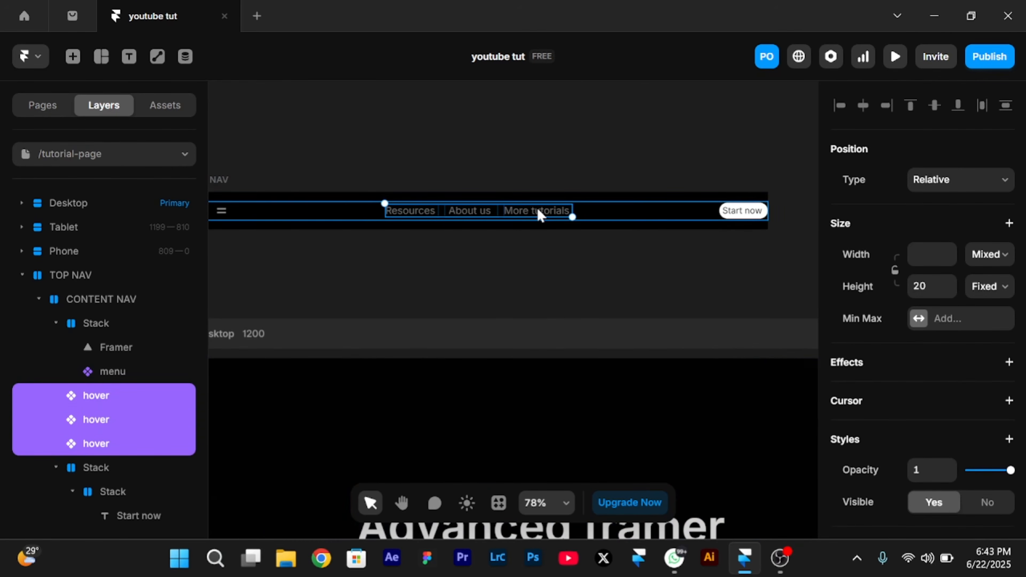
pyautogui.hotkey('shift', 'a')
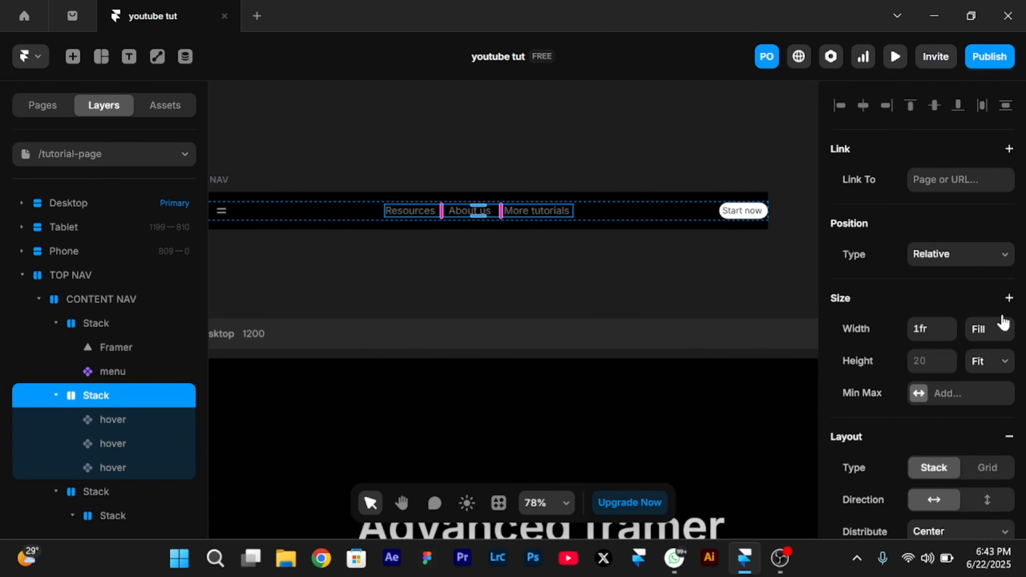
pyautogui.click(979, 334)
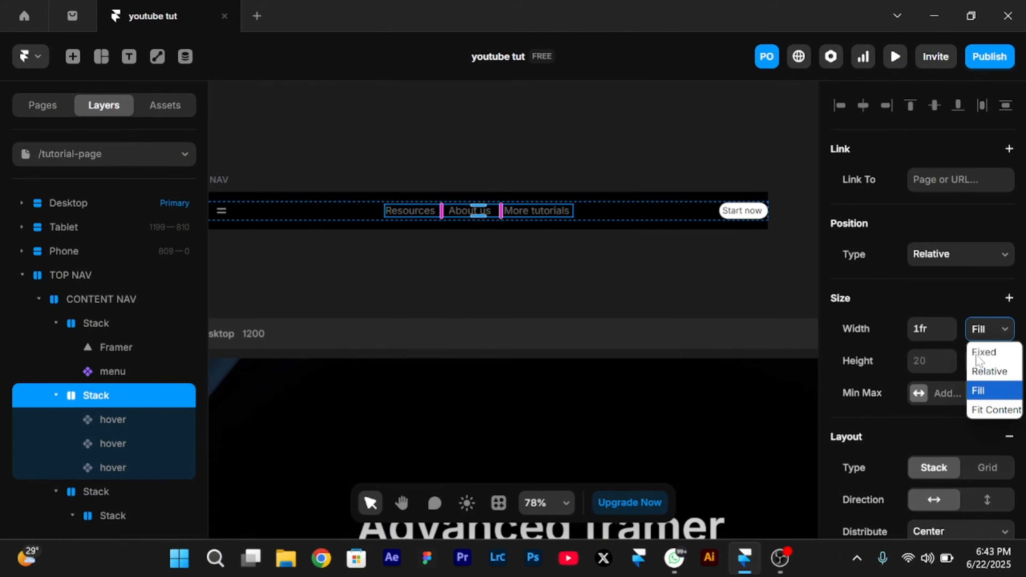
pyautogui.click(982, 413)
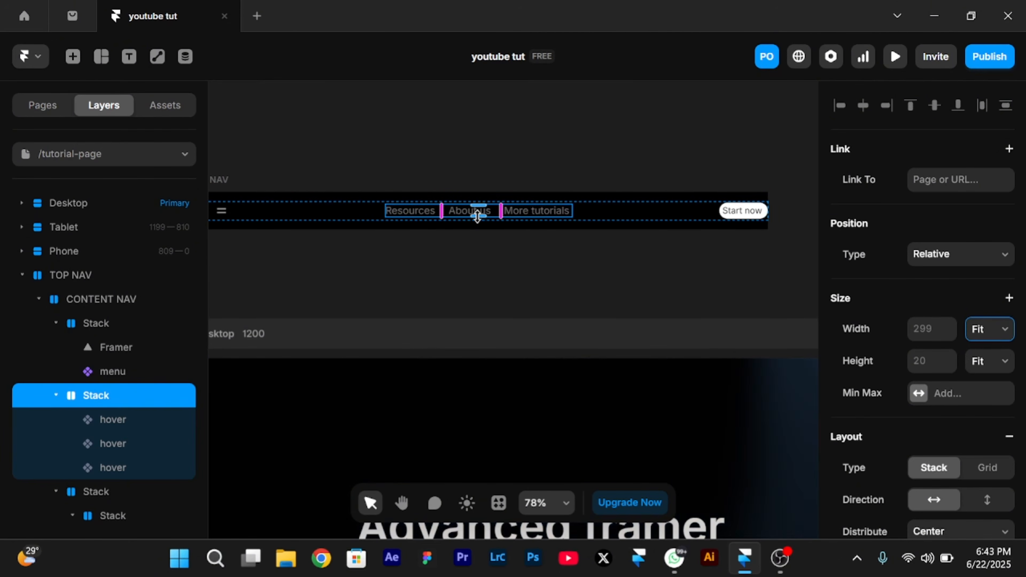
# Rename the stack holding the Framer logo and menu icon to "logo + menu"
pyautogui.hscroll(-1, 478, 216)
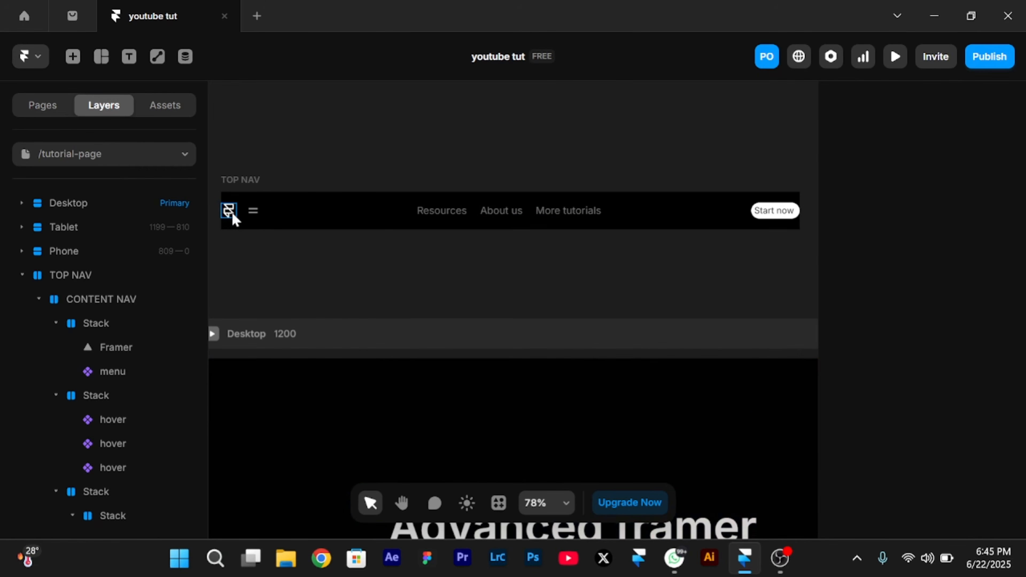
pyautogui.click(281, 213)
pyautogui.doubleClick(97, 323)
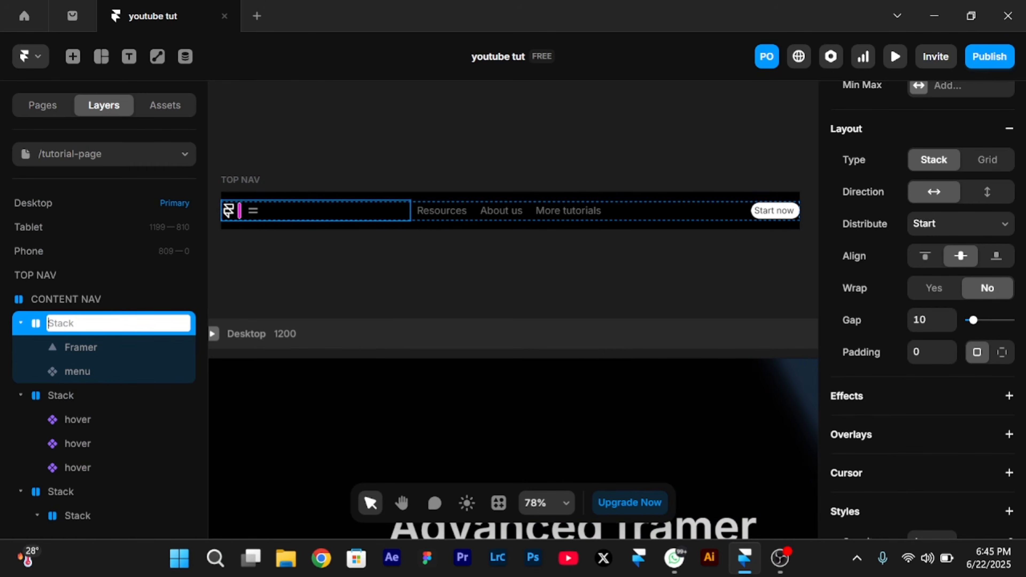
pyautogui.write('logo + menu')
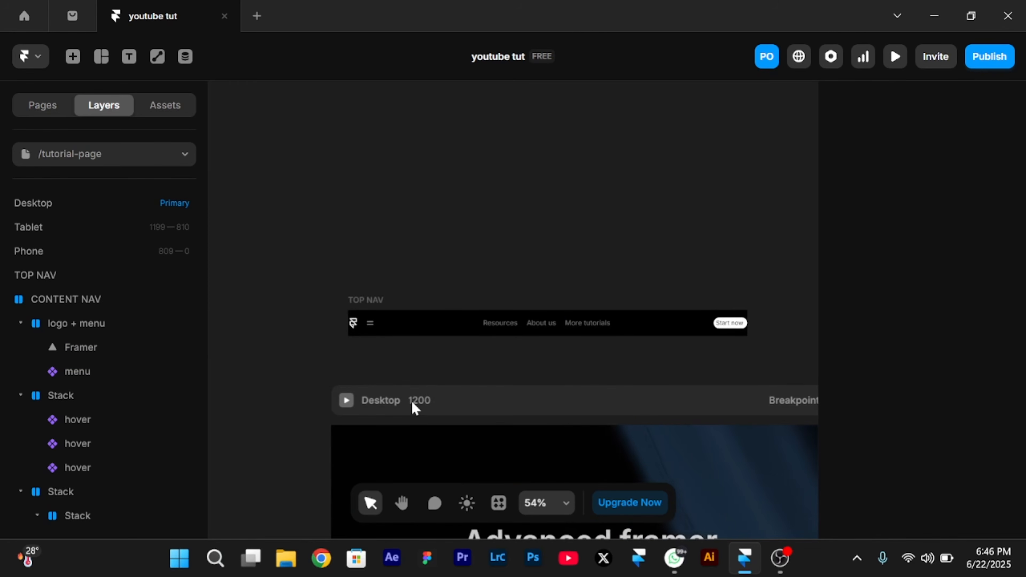
# Set the TOP NAV stack's right and left padding to 20
pyautogui.scroll(5, 414, 408)
pyautogui.scroll(1, 318, 265)
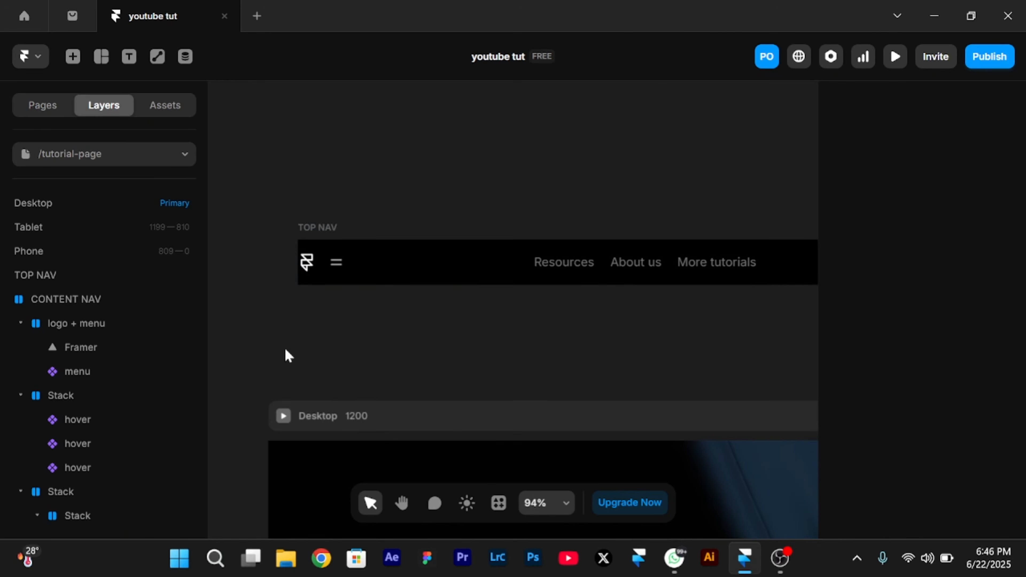
pyautogui.hscroll(5, 327, 346)
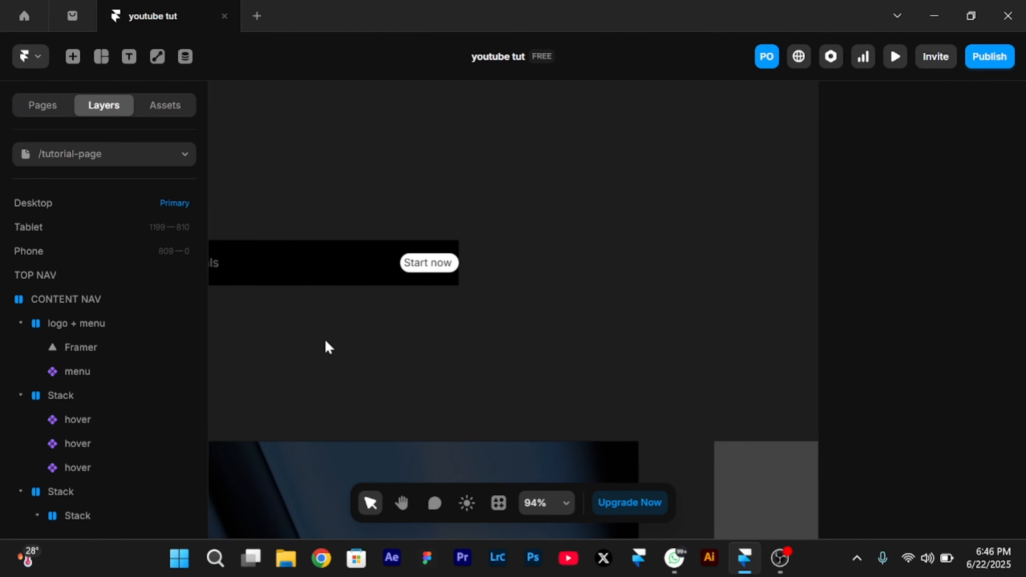
pyautogui.hscroll(-5, 325, 346)
pyautogui.scroll(-3, 325, 346)
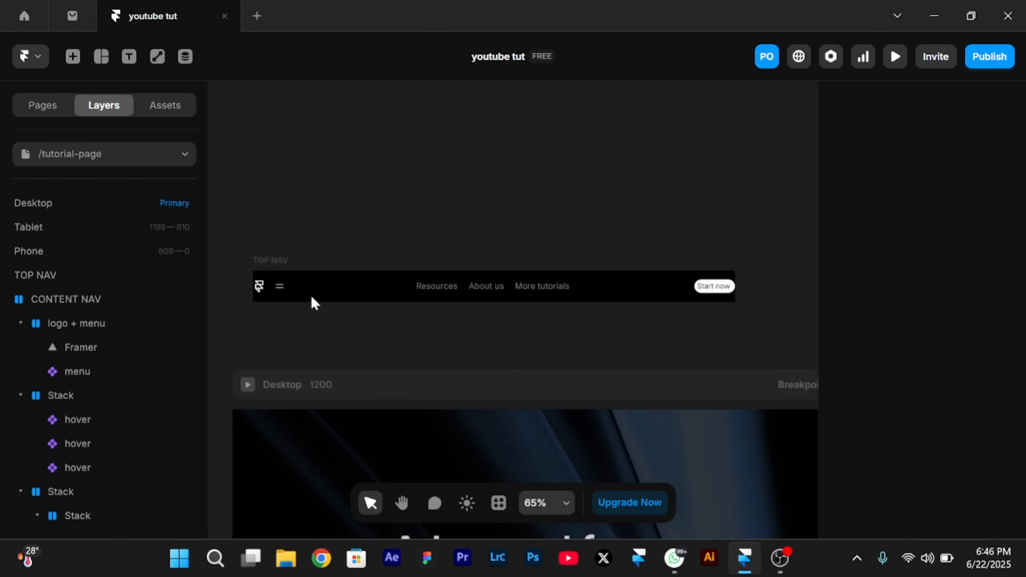
pyautogui.click(273, 253)
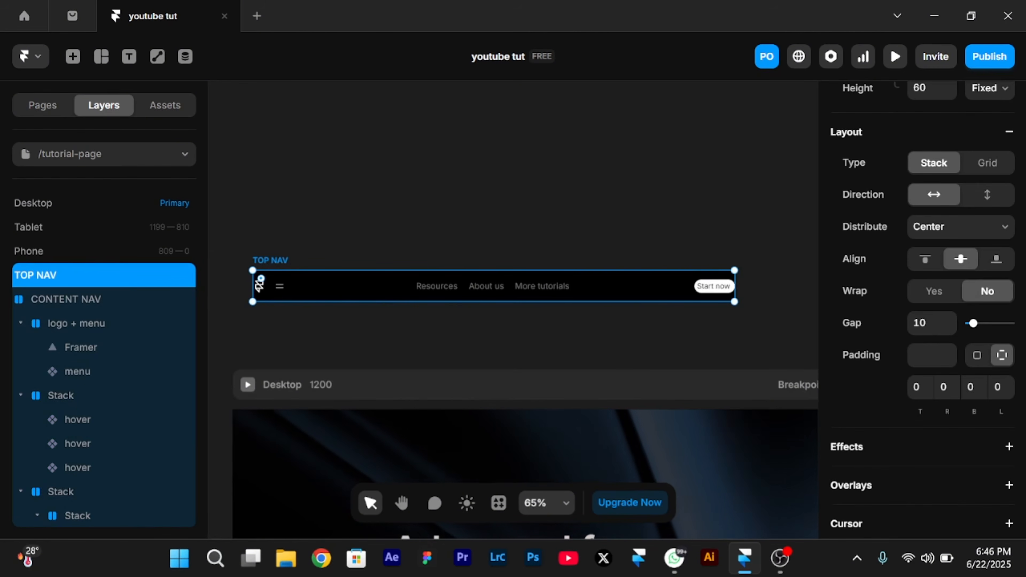
pyautogui.click(944, 387)
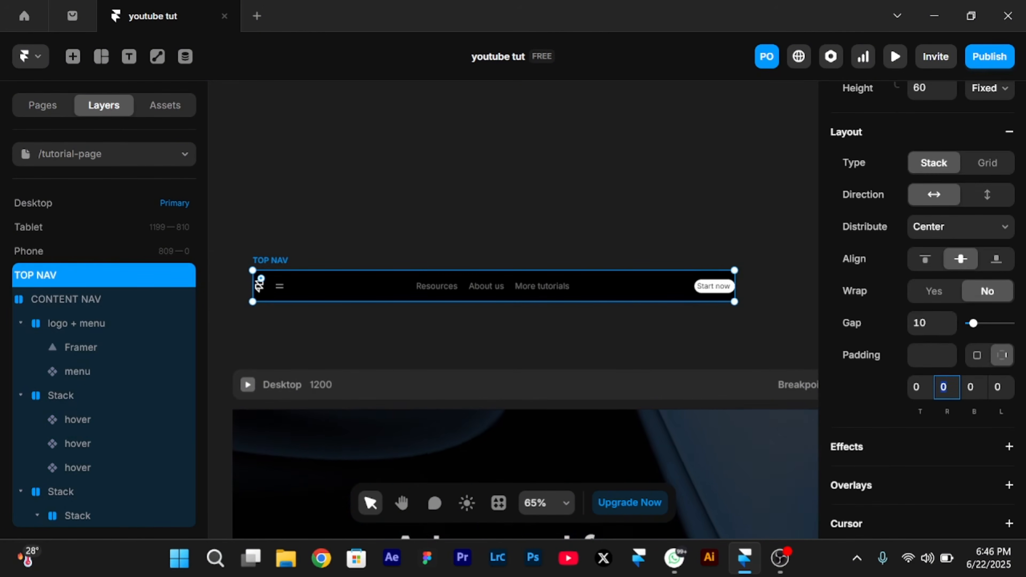
pyautogui.write('29')
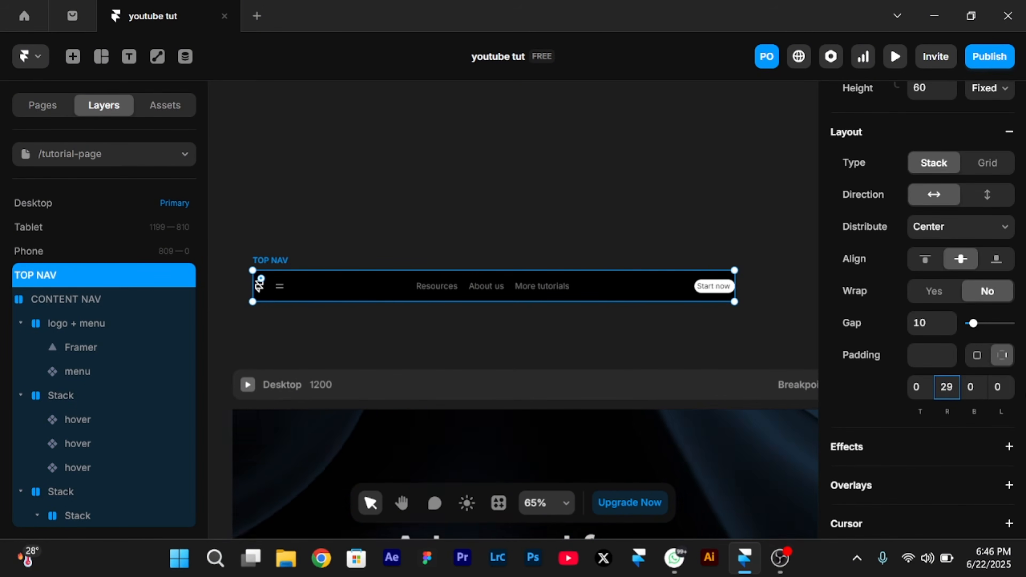
pyautogui.press('Tab')
pyautogui.press('Tab')
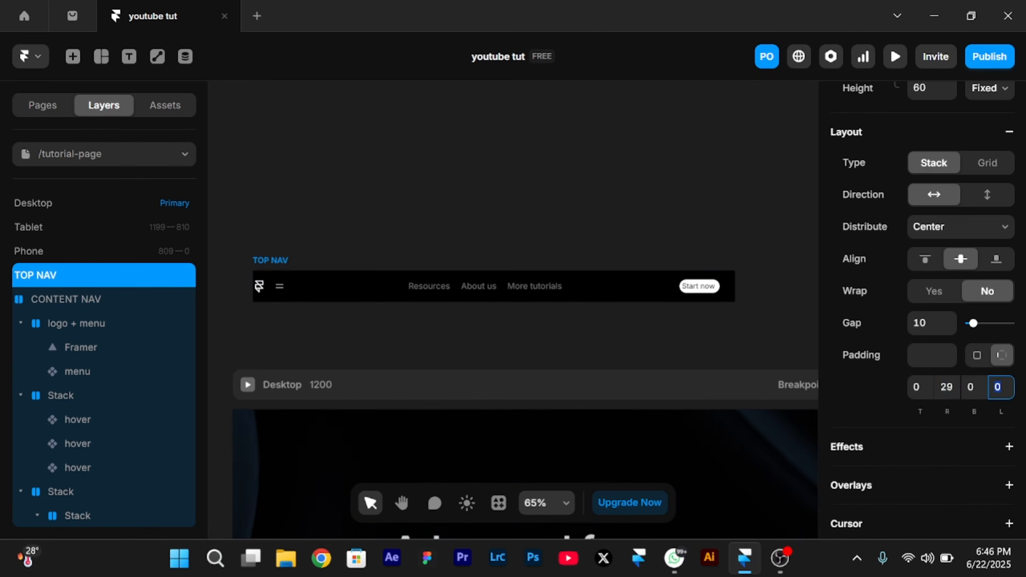
pyautogui.click(946, 387)
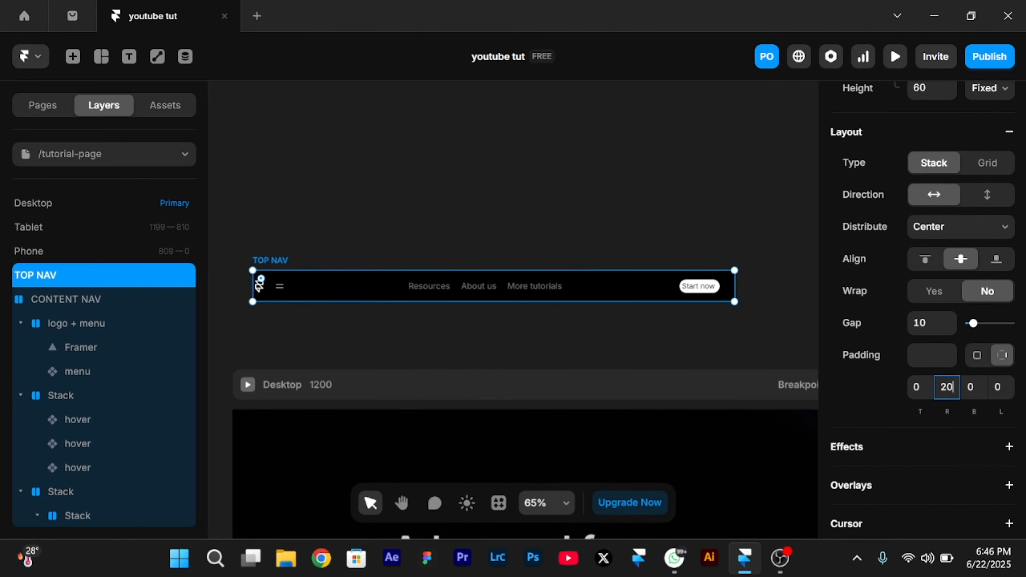
pyautogui.press('Tab')
pyautogui.press('Tab')
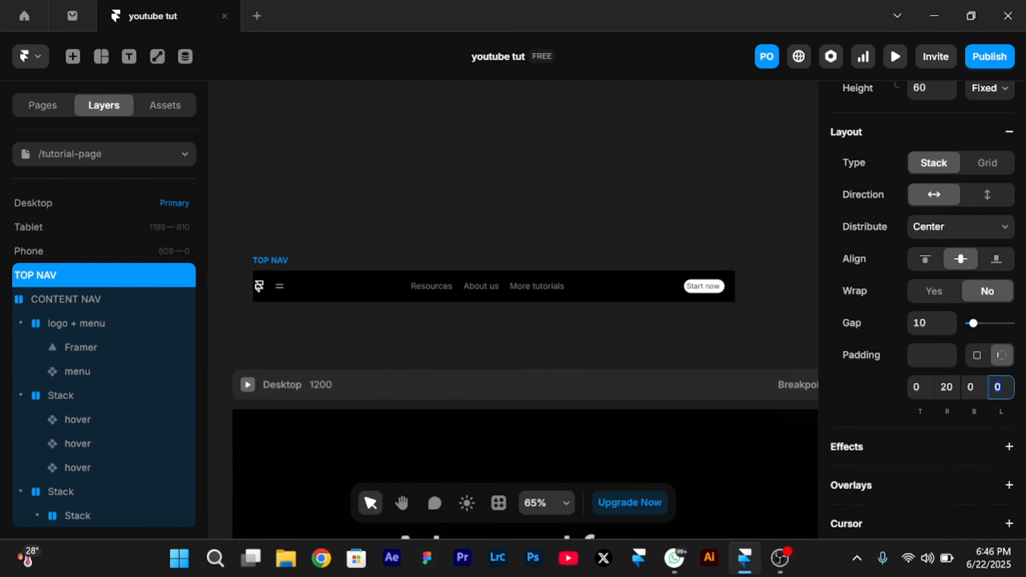
pyautogui.write('20')
pyautogui.press('Return')
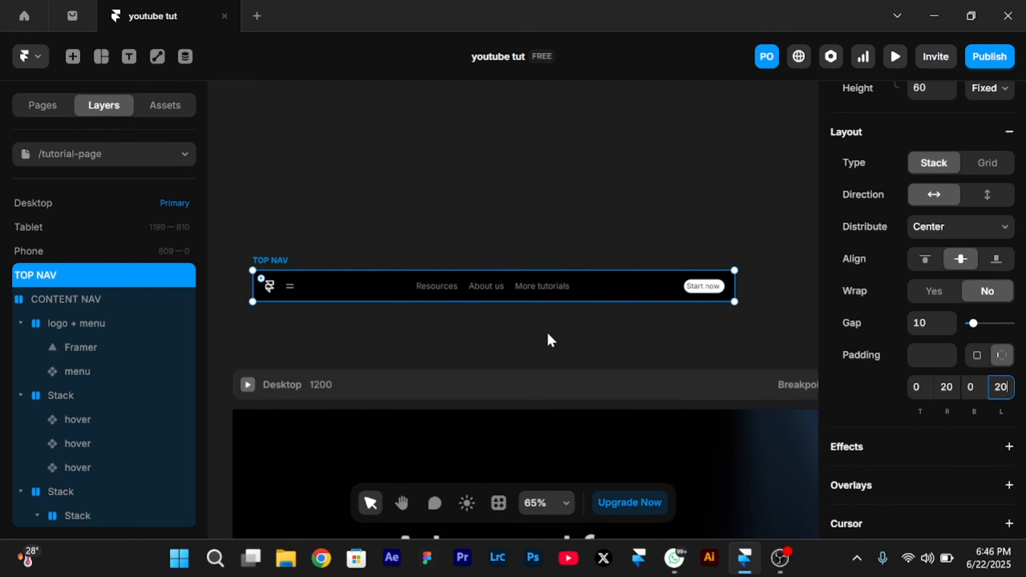
# Preview the site, narrow the preview from desktop to a phone width of about 466, and return to the canvas
pyautogui.hotkey('ctrl', 'p')
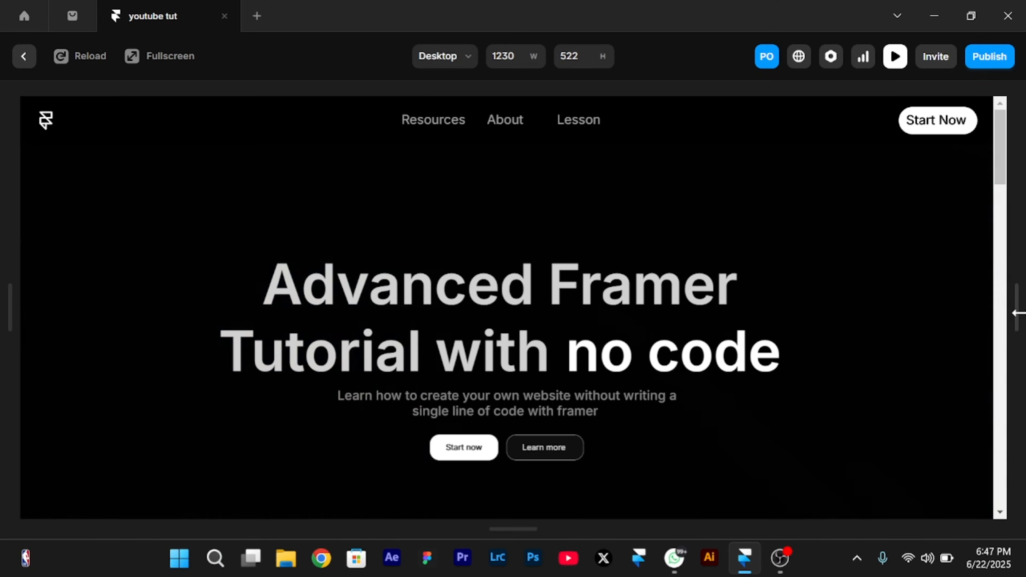
pyautogui.moveTo(1018, 312); pyautogui.dragTo(711, 377)
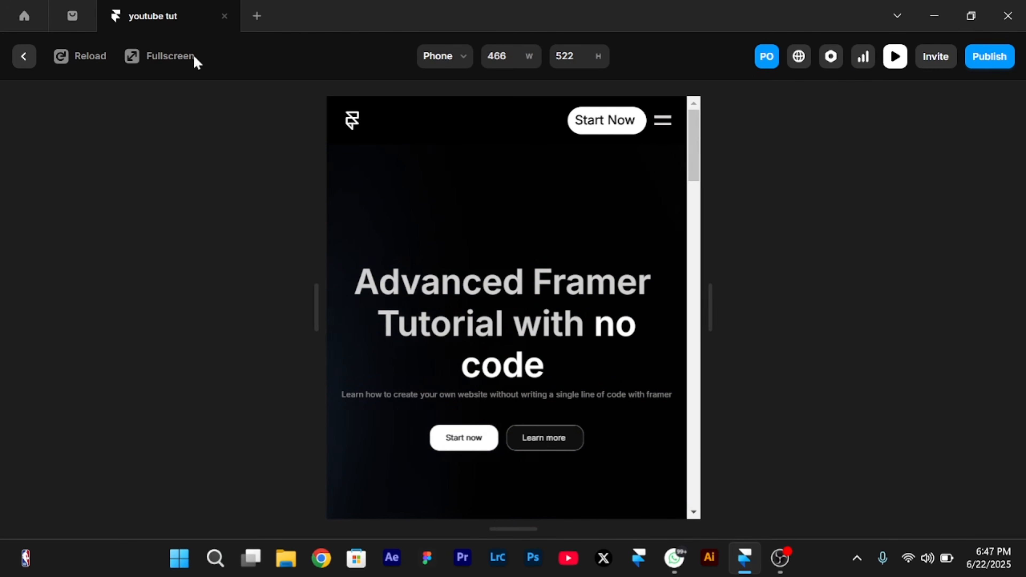
pyautogui.click(23, 56)
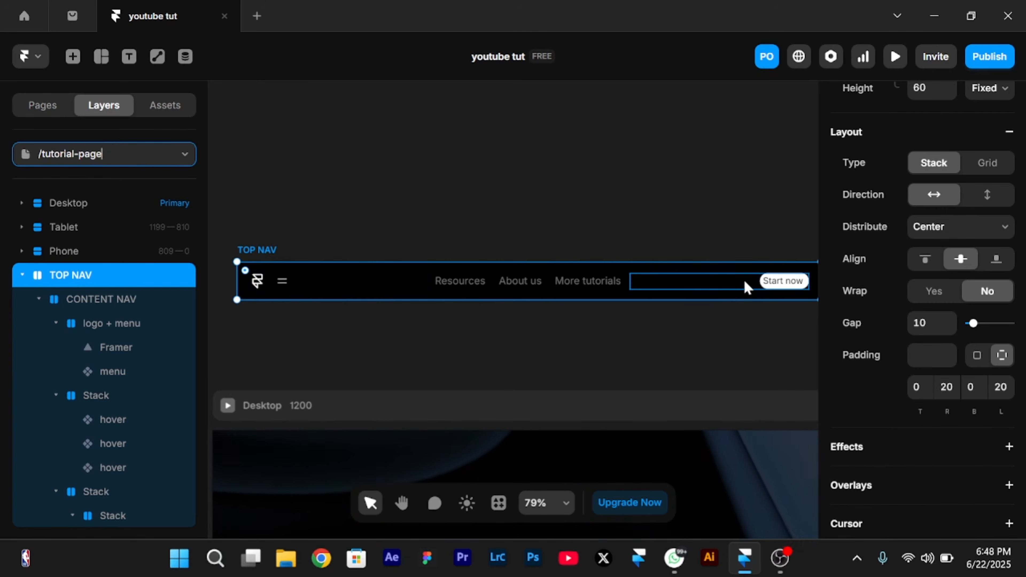
# Duplicate the Start now button and place the copy in the logo + menu stack, between the Framer logo and the menu icon
pyautogui.scroll(-2, 745, 288)
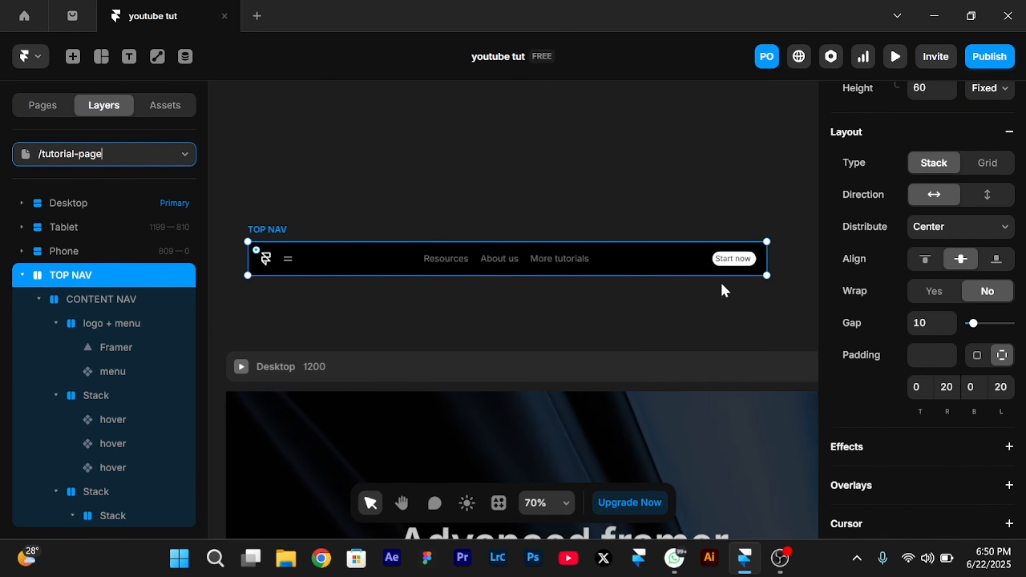
pyautogui.scroll(4, 723, 290)
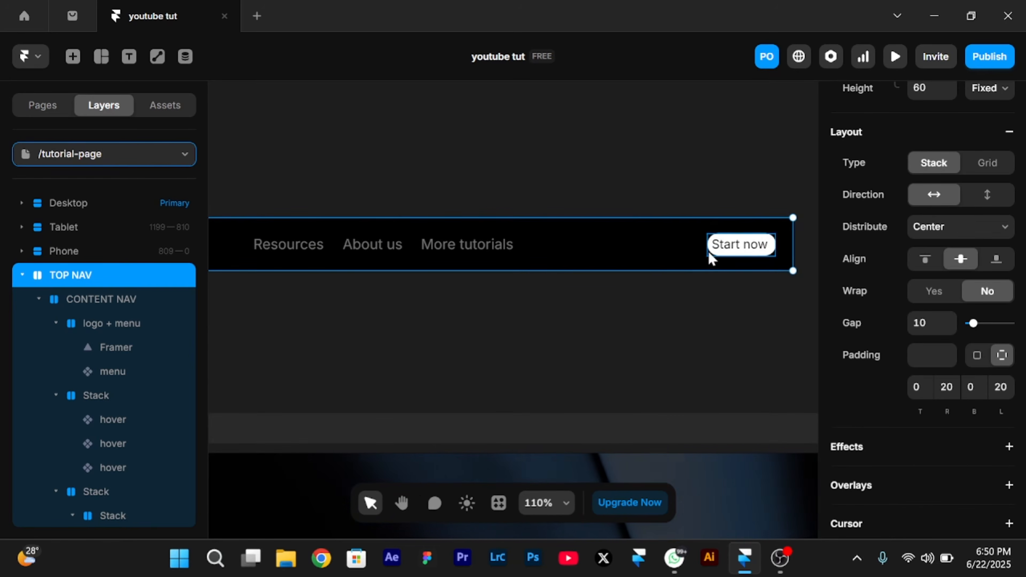
pyautogui.click(709, 253)
pyautogui.hotkey('ctrl', 'd')
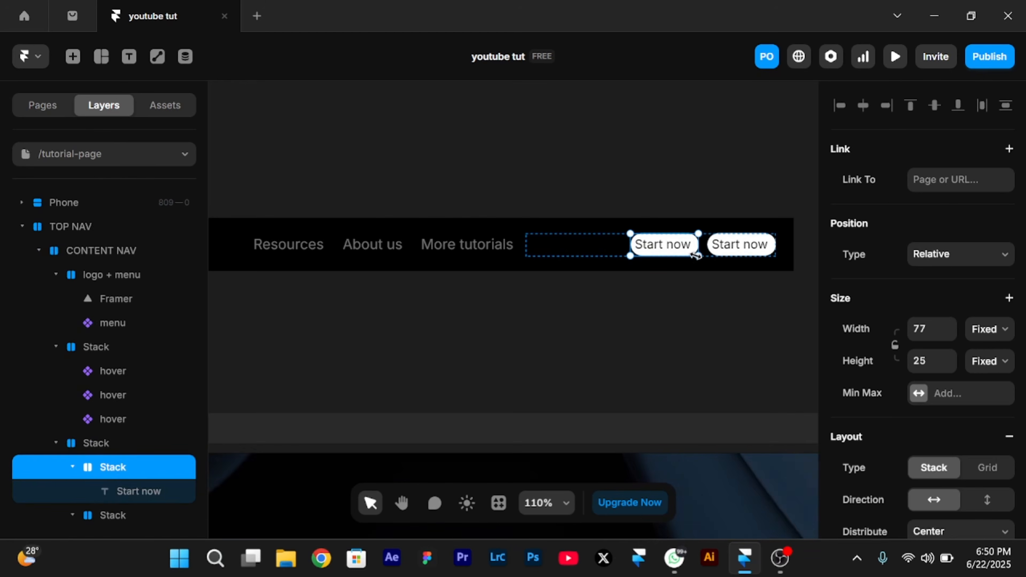
pyautogui.press('Delete')
pyautogui.hscroll(-5, 699, 262)
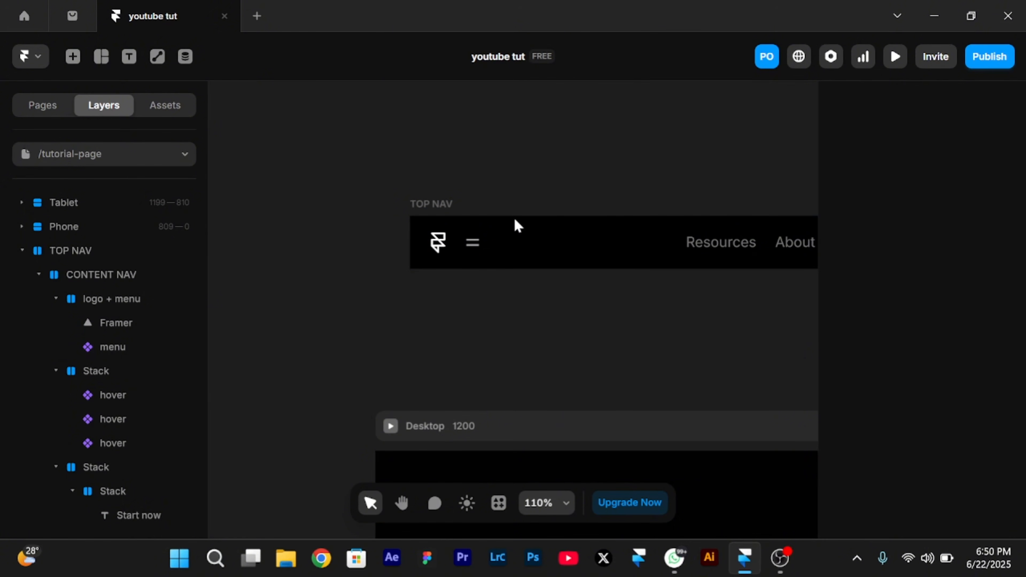
pyautogui.click(519, 245)
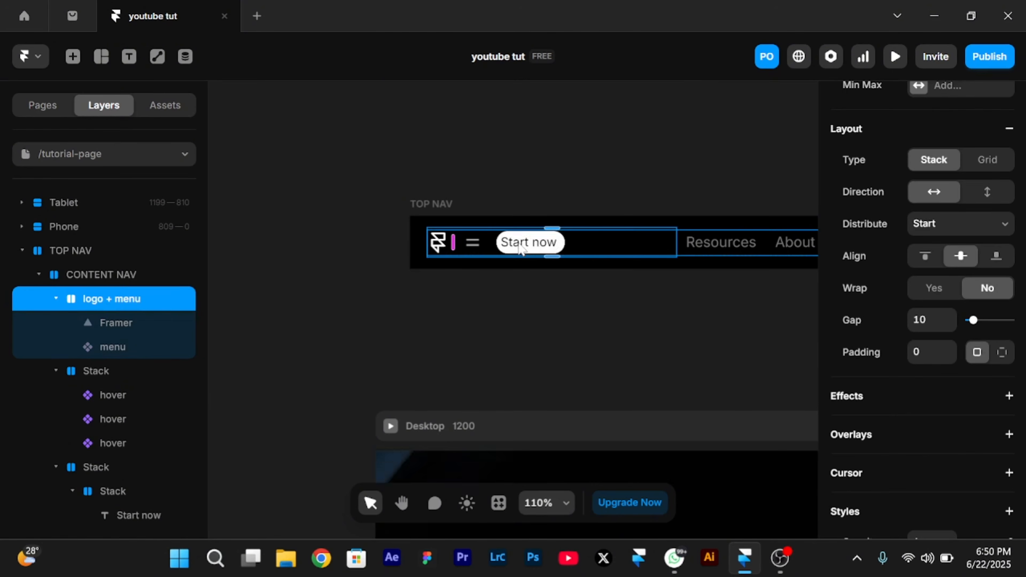
pyautogui.moveTo(521, 248); pyautogui.dragTo(519, 250)
# Wrap the copied Start now button and the menu icon in a stack and name it "button + menu"
pyautogui.scroll(5, 510, 265)
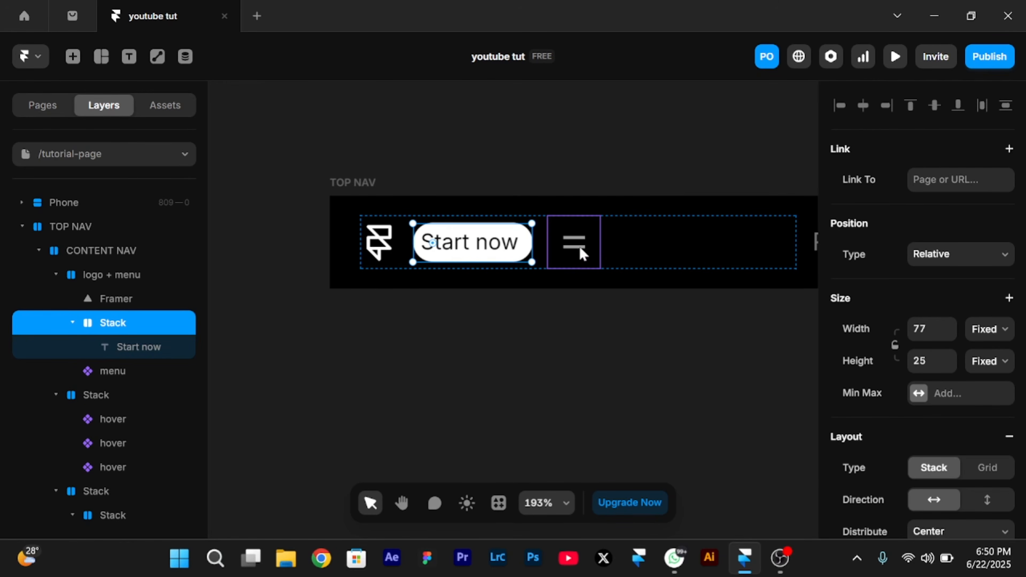
pyautogui.keyDown('shift'); pyautogui.click(590, 230); pyautogui.keyUp('shift')
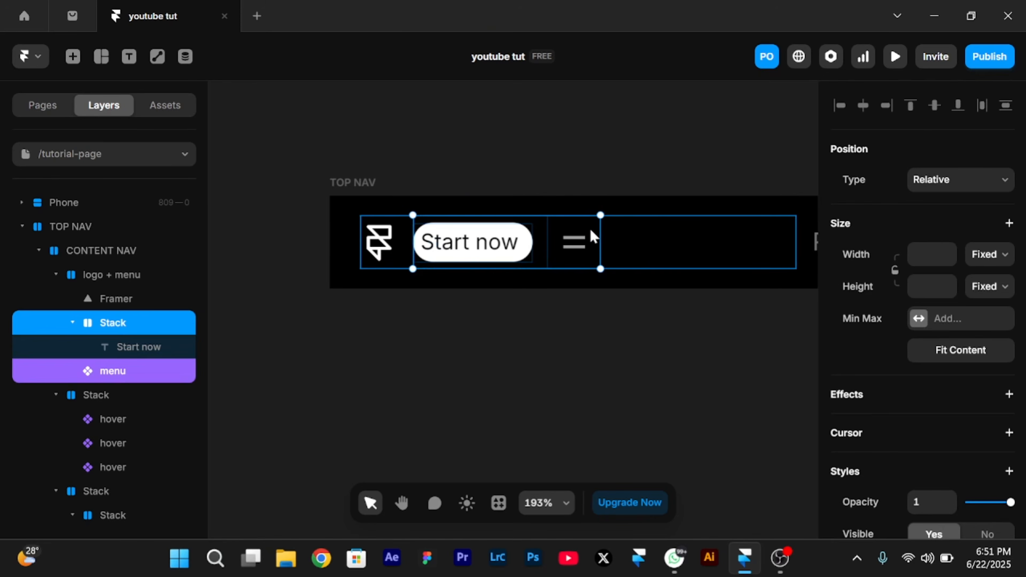
pyautogui.hotkey('ctrl', 'Return')
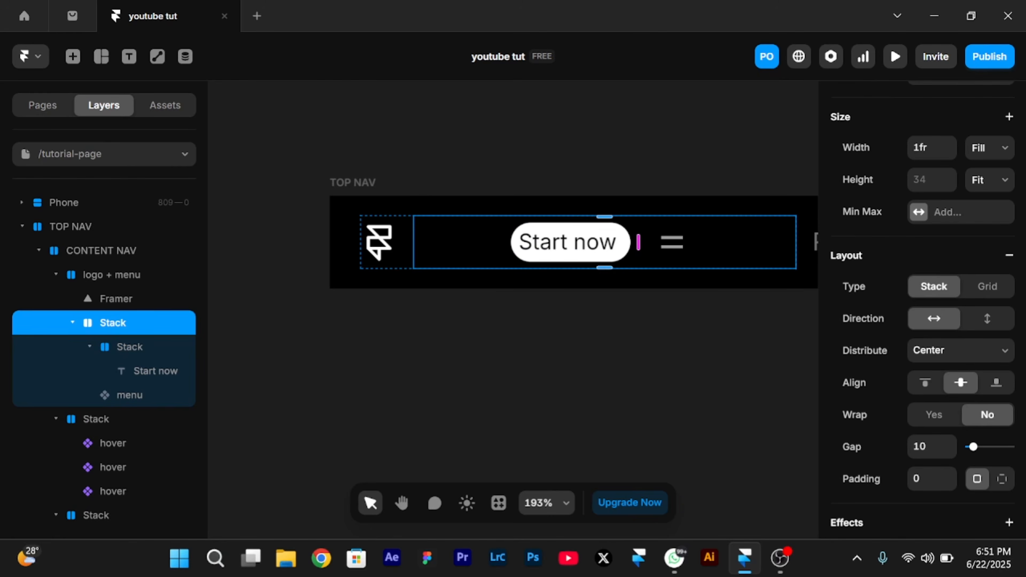
pyautogui.hotkey('ctrl', 'r')
pyautogui.write('bu')
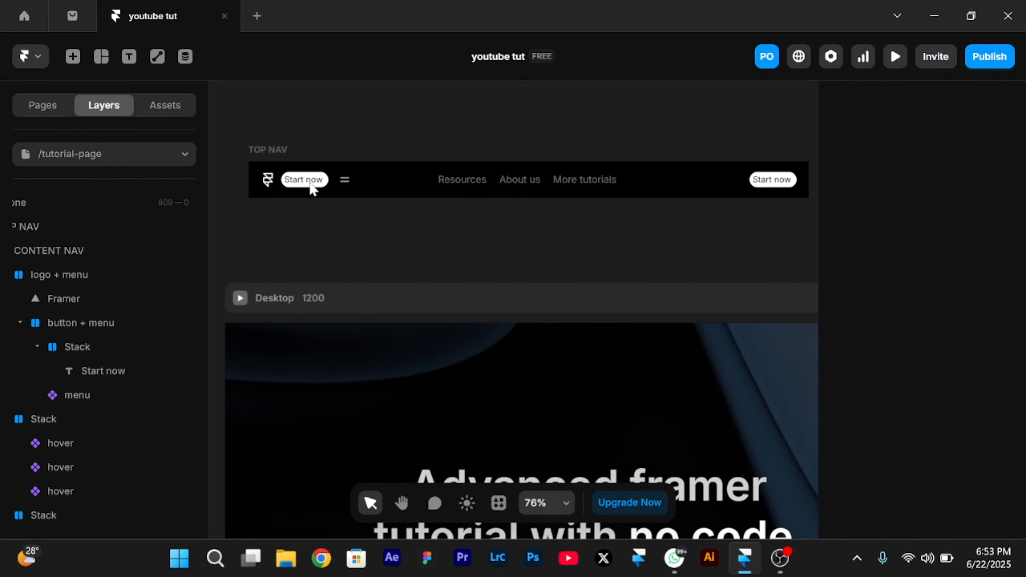
# Set the opacity of the button + menu stack to 0
pyautogui.click(332, 181)
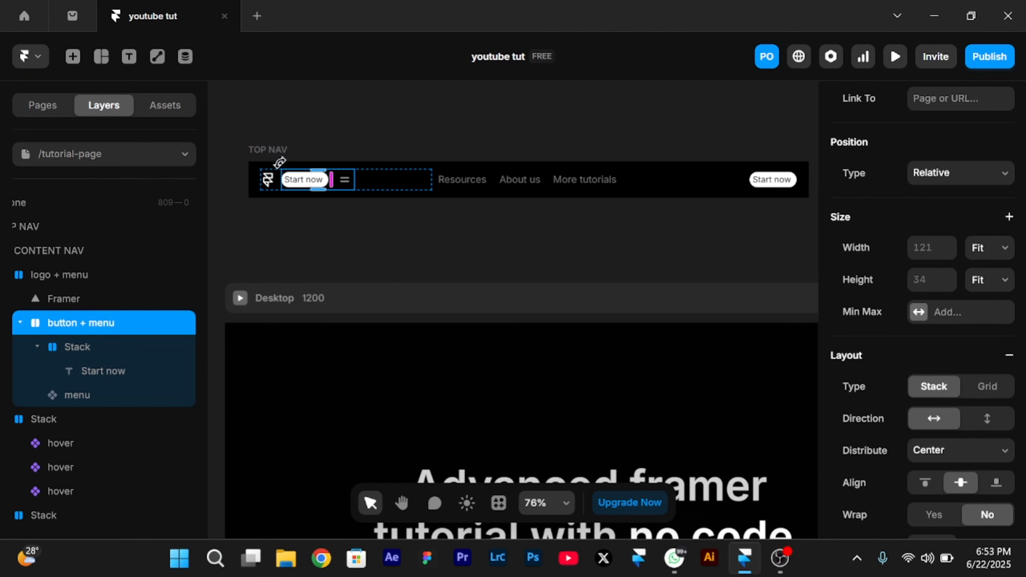
pyautogui.scroll(-5, 925, 469)
pyautogui.scroll(-2, 925, 469)
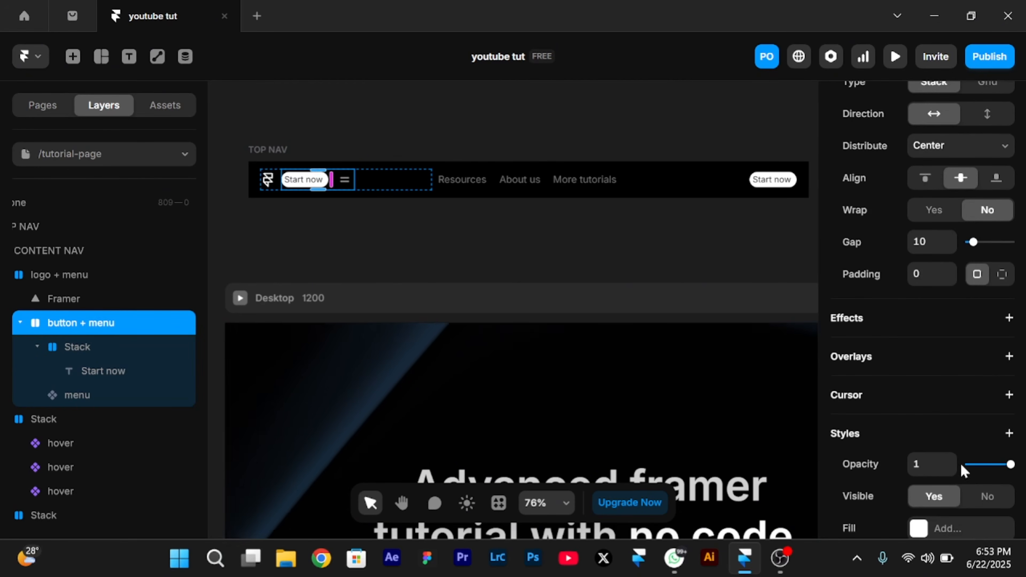
pyautogui.moveTo(1002, 464); pyautogui.dragTo(877, 500)
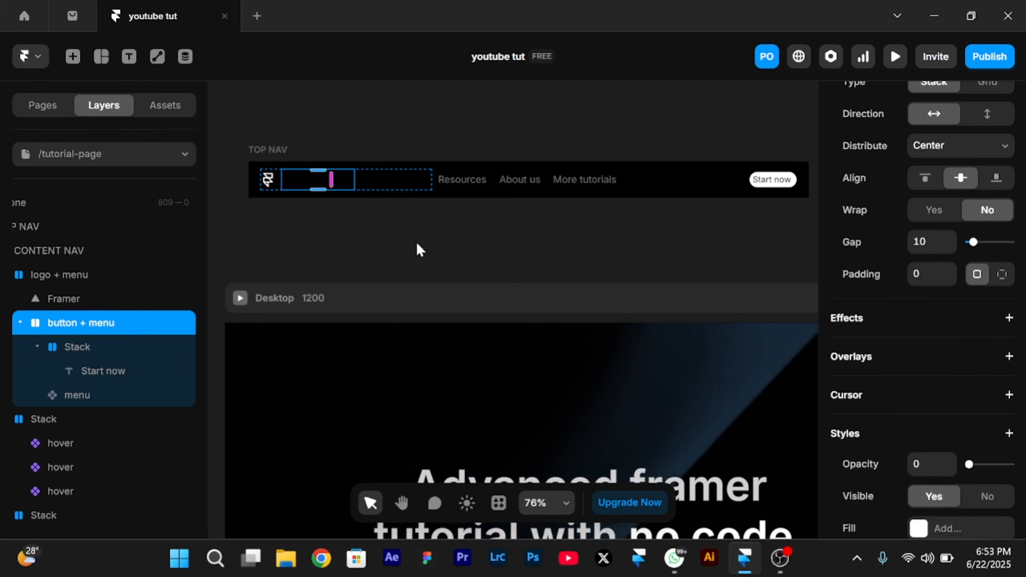
# Turn the top nav frame above the desktop page into a component named TOP NAV
pyautogui.click(417, 231)
pyautogui.scroll(-2, 416, 236)
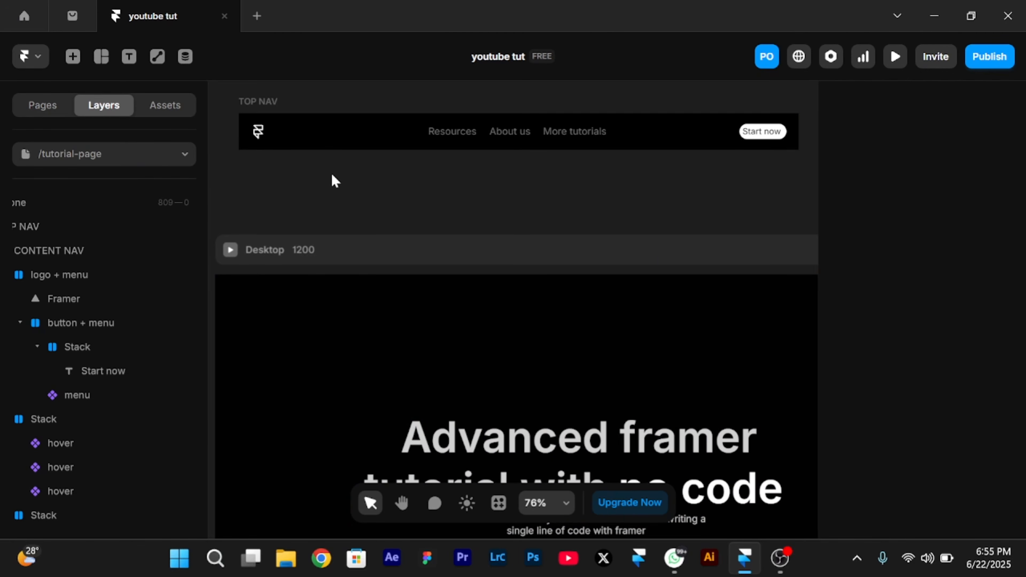
pyautogui.click(250, 111)
pyautogui.rightClick(250, 111)
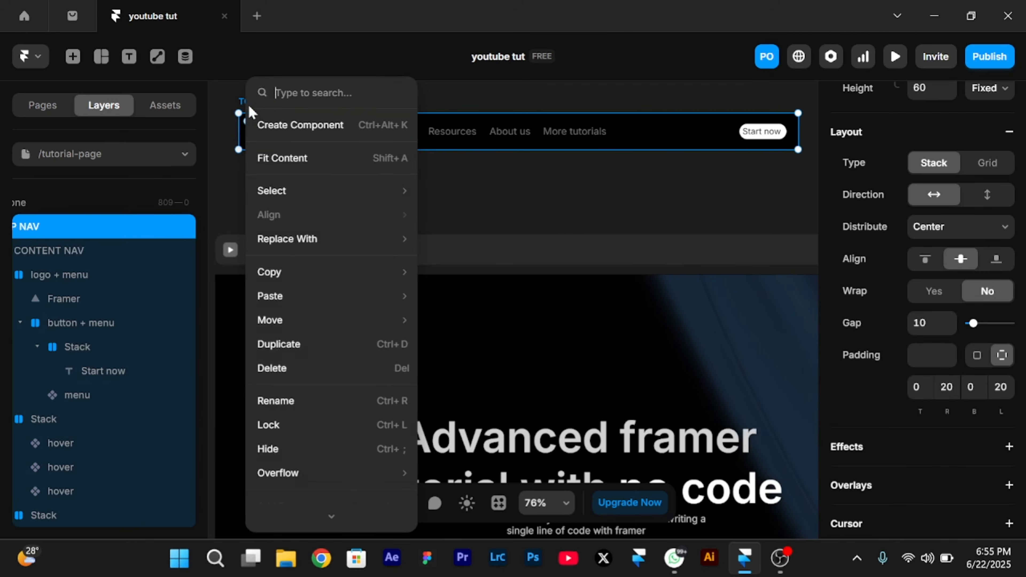
pyautogui.click(281, 115)
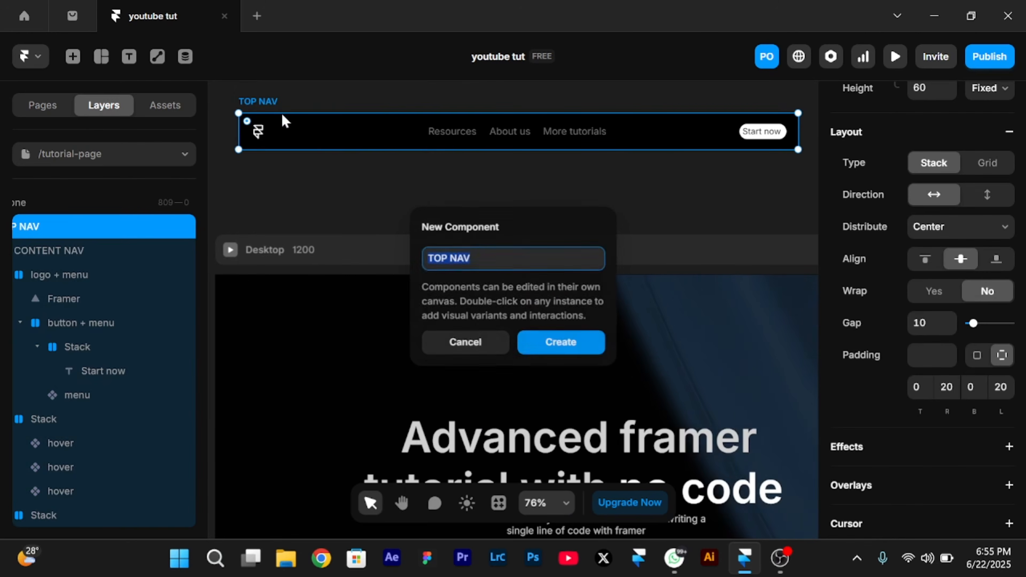
pyautogui.click(561, 347)
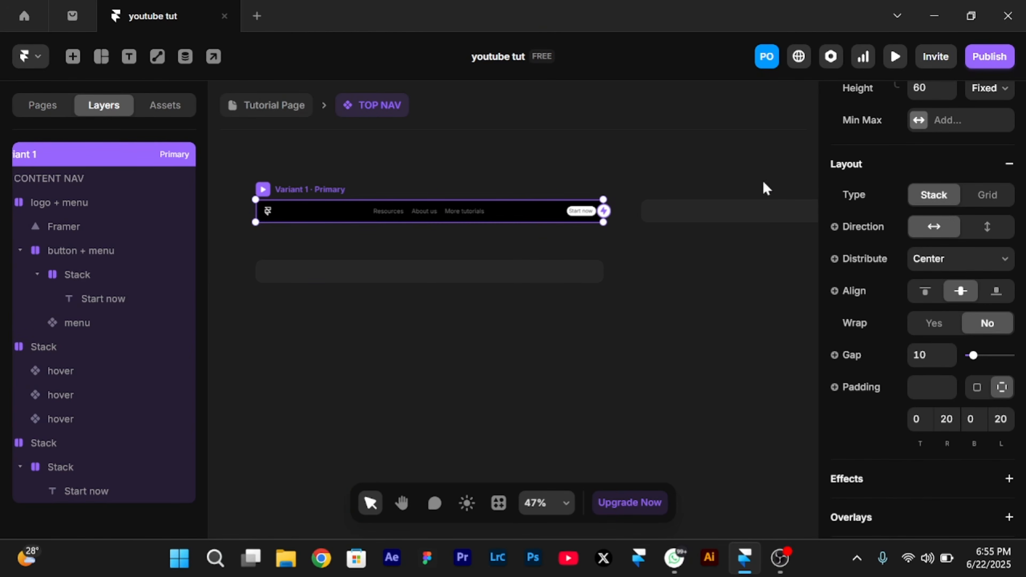
# Add a second variant beside the primary one in the TOP NAV component and set its width to 390
pyautogui.click(749, 218)
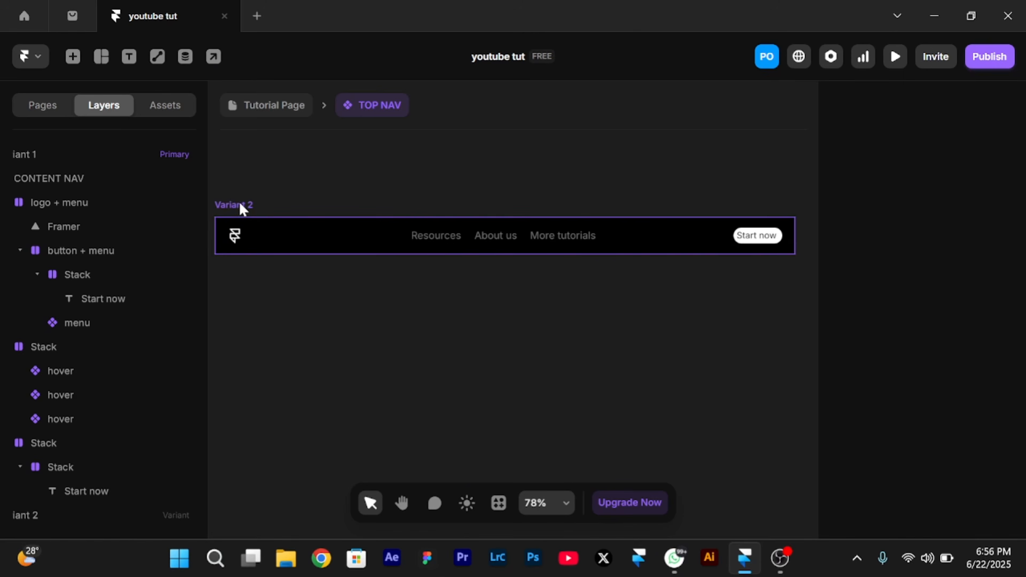
pyautogui.click(242, 207)
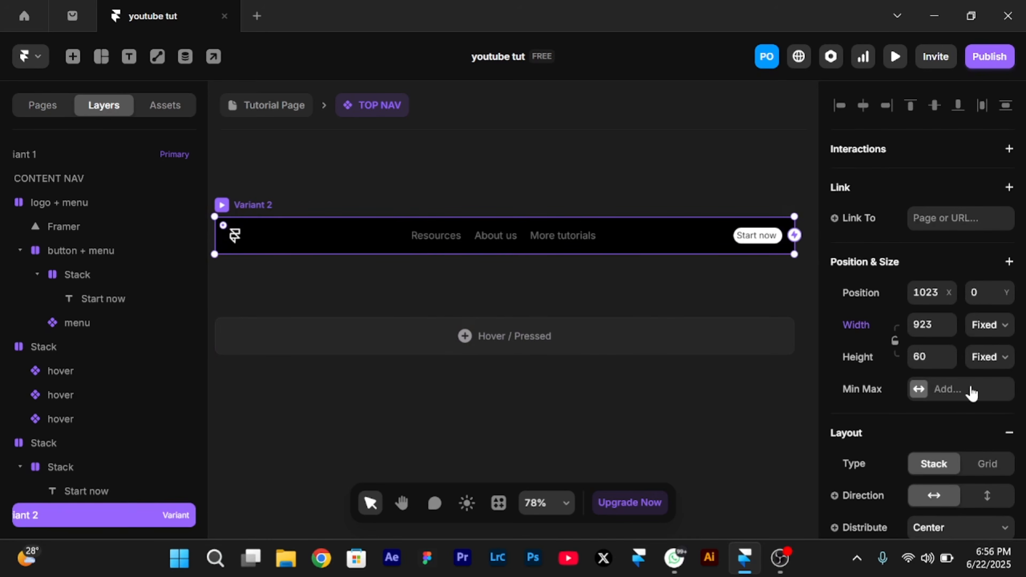
pyautogui.click(923, 325)
pyautogui.press('Return')
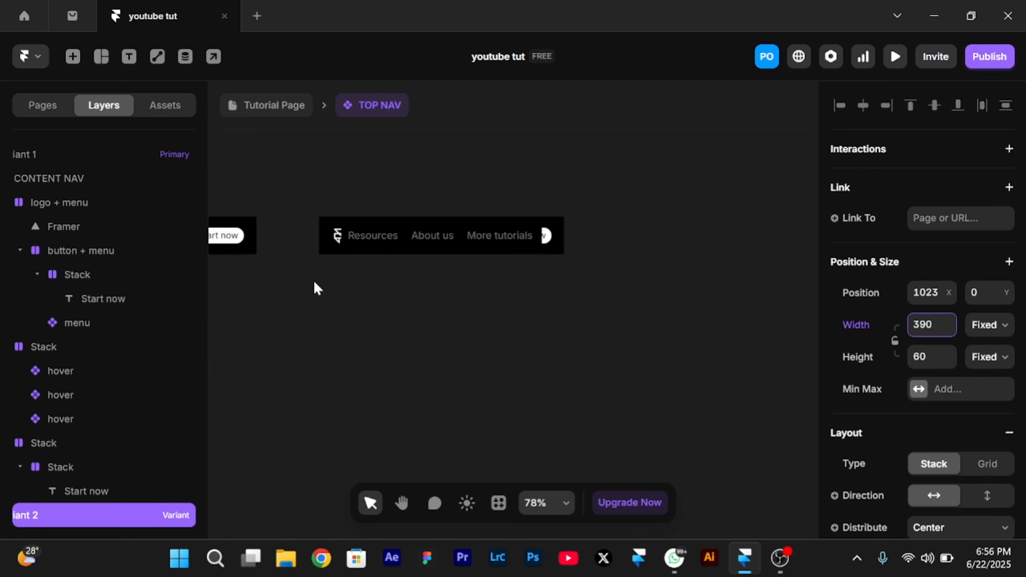
# Rename the new 390-wide variant as "mobile nav"
pyautogui.scroll(3, 313, 280)
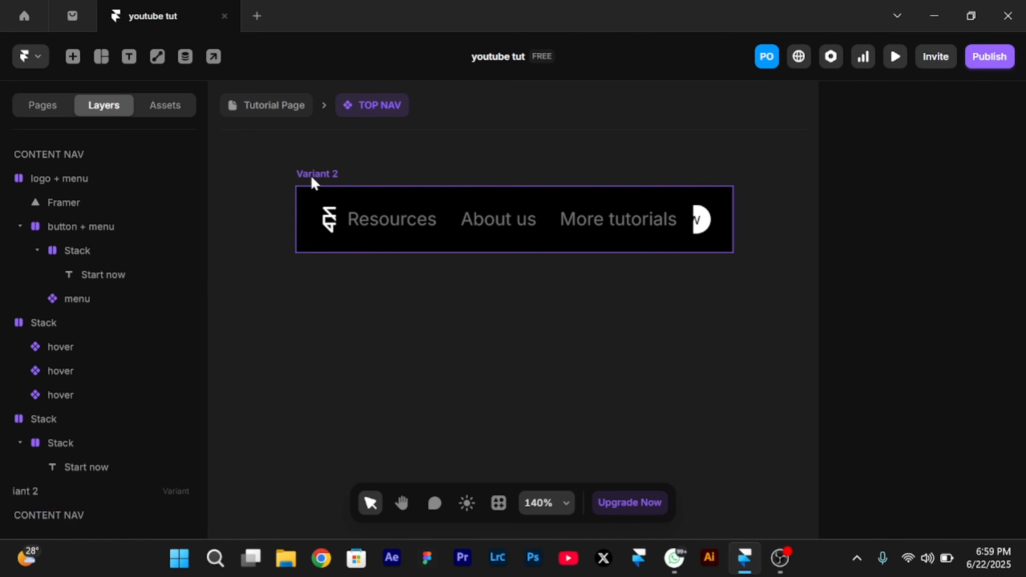
pyautogui.click(313, 180)
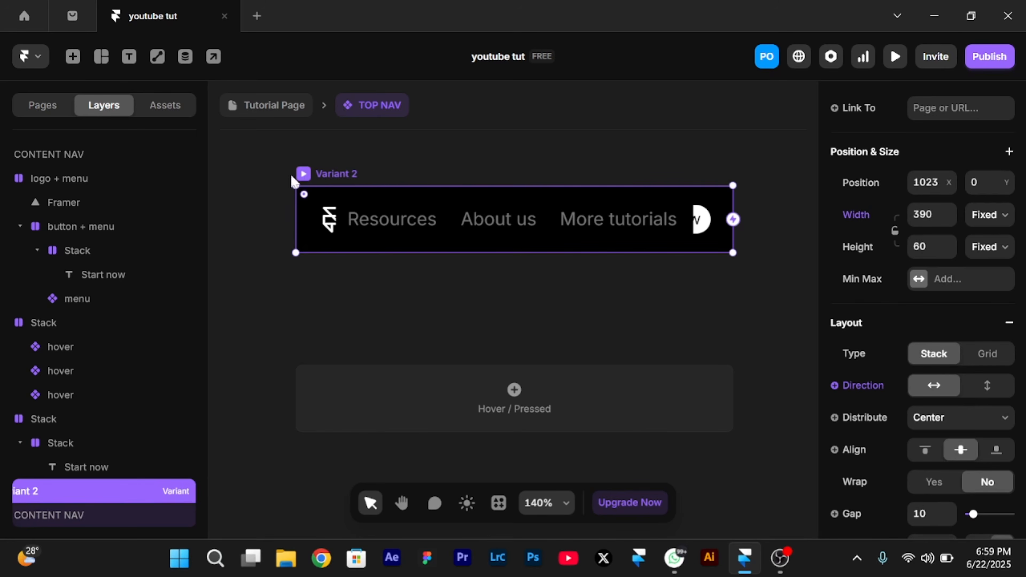
pyautogui.hscroll(-2, 50, 378)
pyautogui.scroll(-1, 51, 378)
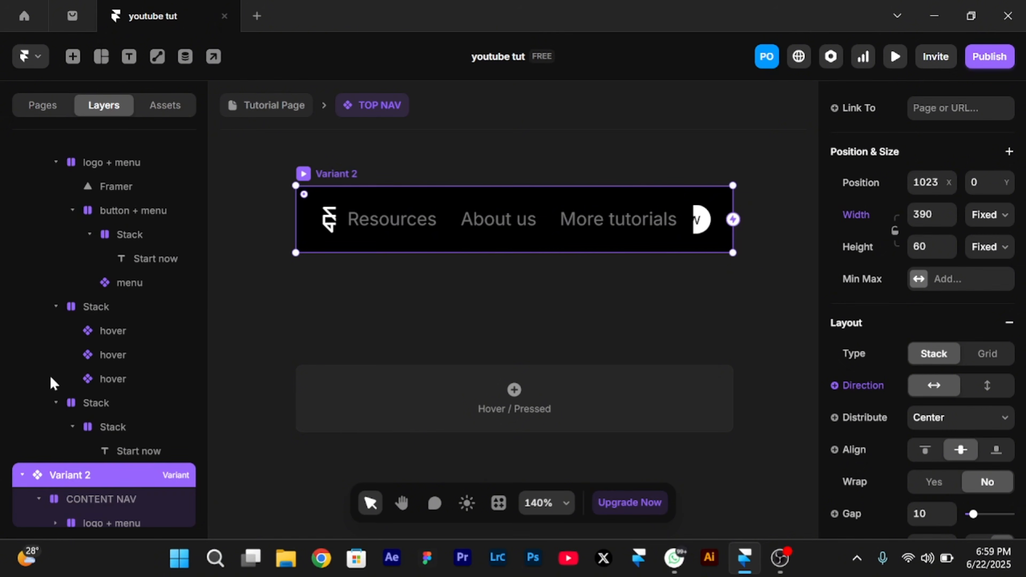
pyautogui.doubleClick(80, 476)
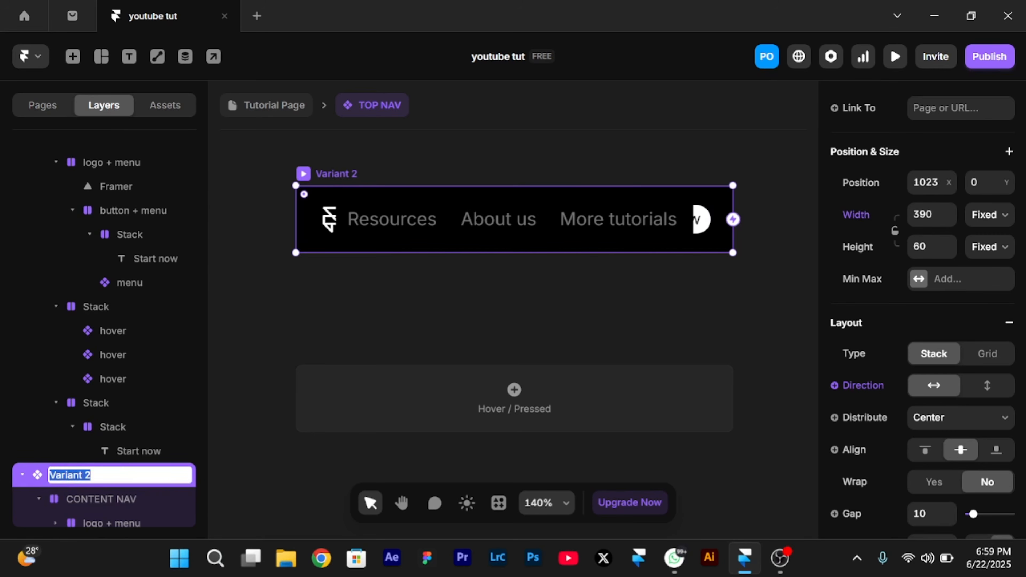
pyautogui.write('mobile nav')
pyautogui.click(364, 149)
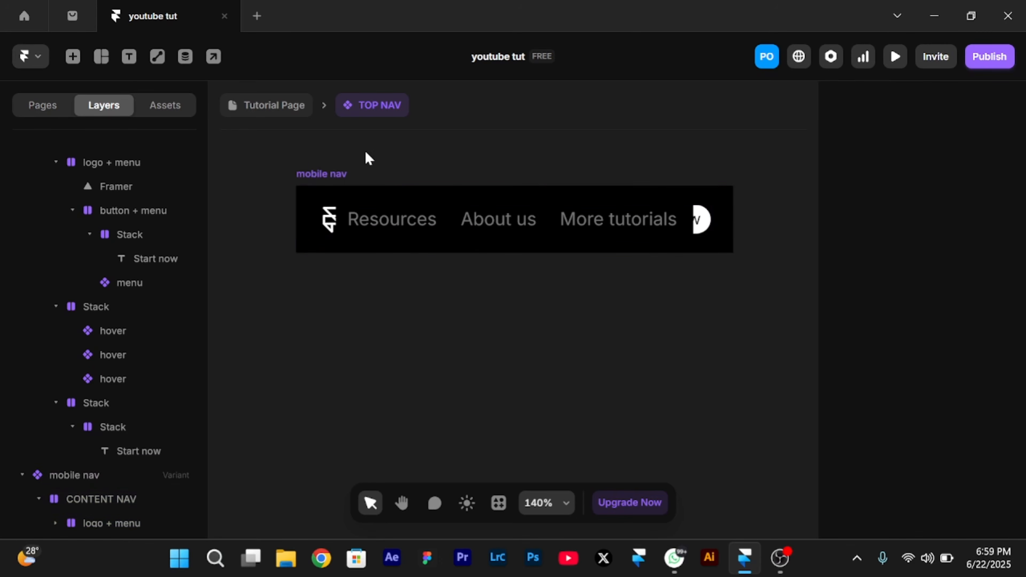
# Set the mobile nav variant's stack direction to vertical and its distribution to Start
pyautogui.click(326, 178)
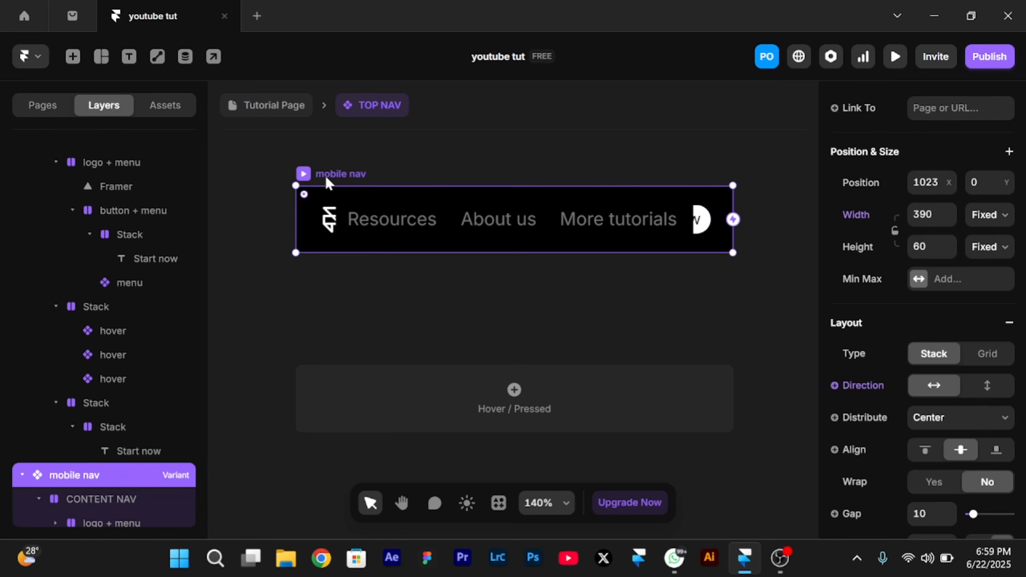
pyautogui.click(986, 386)
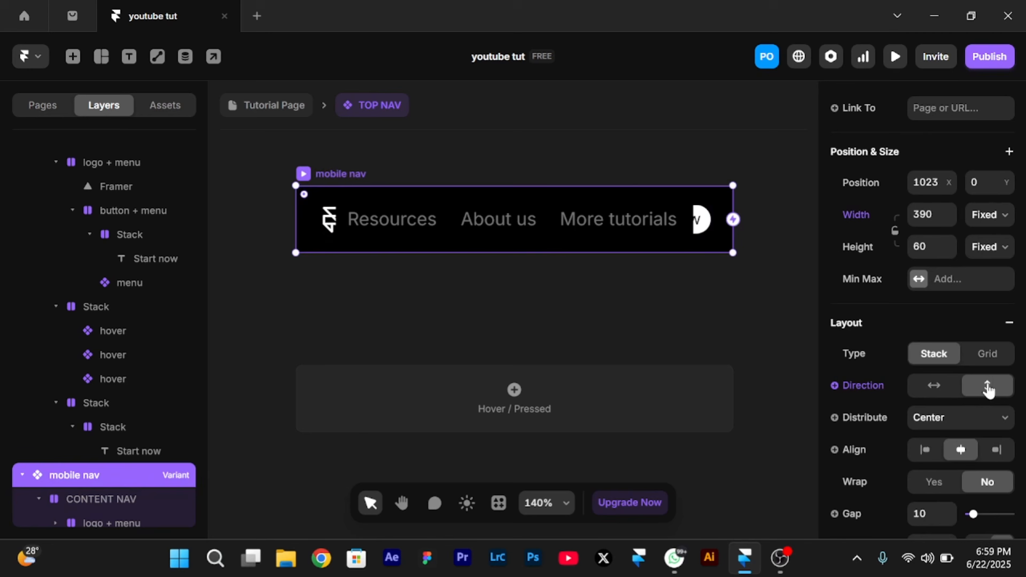
pyautogui.click(945, 423)
pyautogui.click(931, 300)
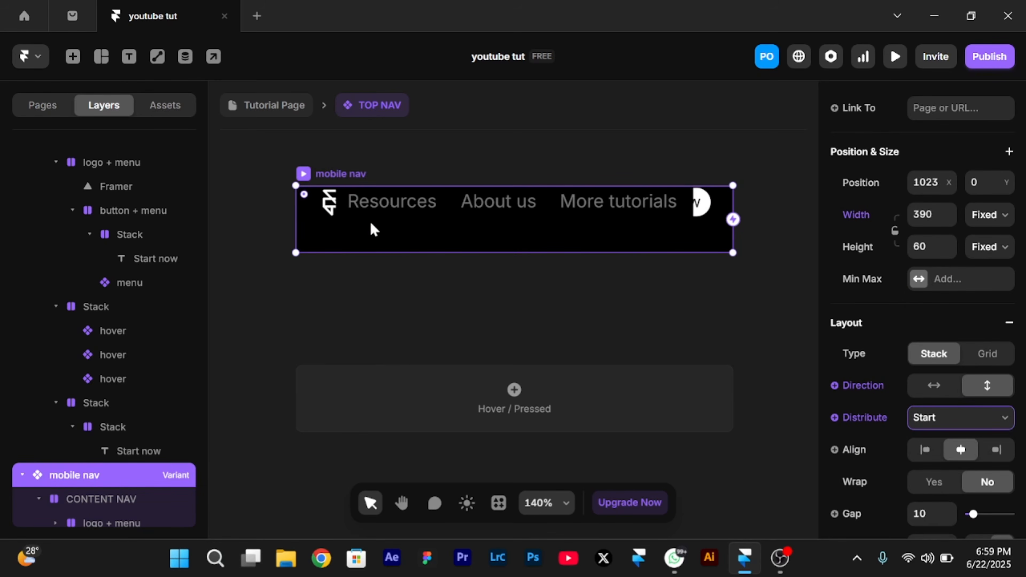
# Set the CONTENT NAV stack inside mobile nav to vertical direction with Start distribution
pyautogui.click(454, 219)
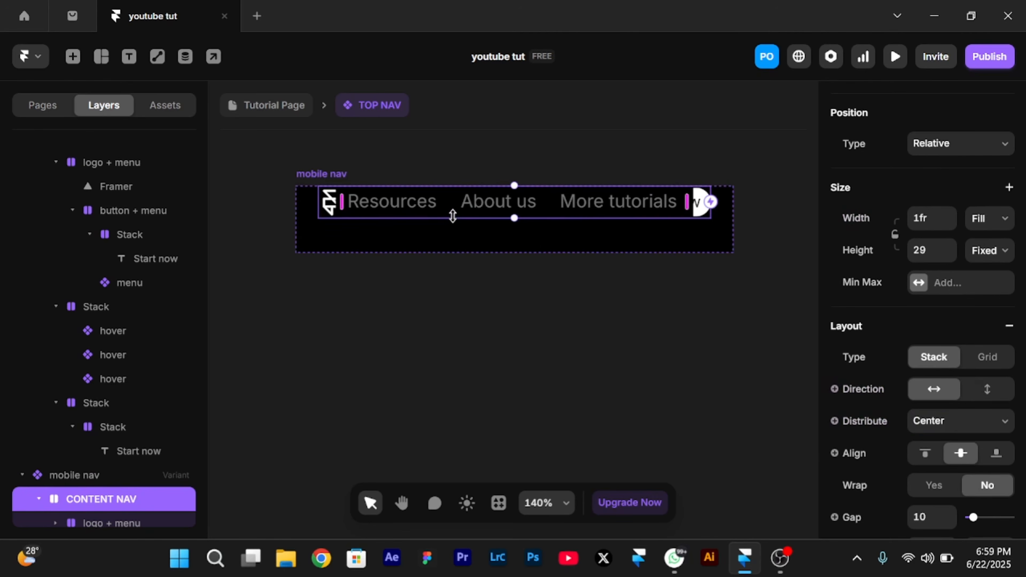
pyautogui.click(997, 398)
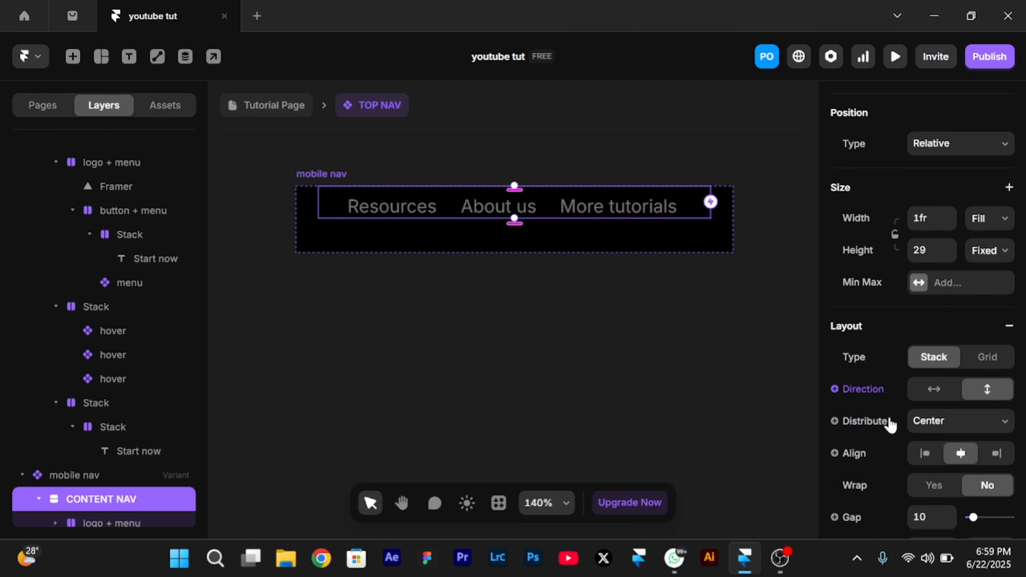
pyautogui.click(952, 426)
pyautogui.click(952, 303)
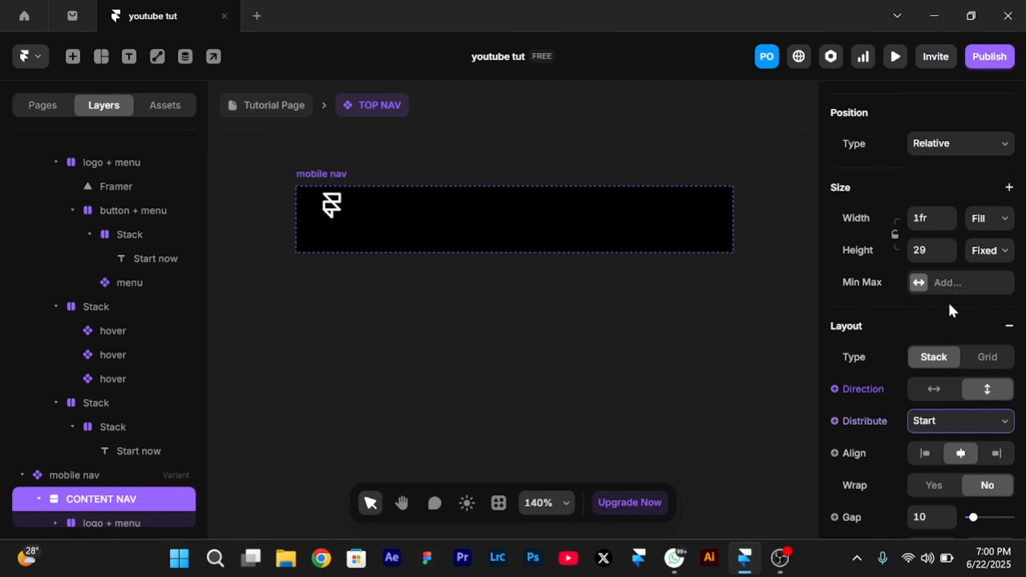
pyautogui.press('Escape')
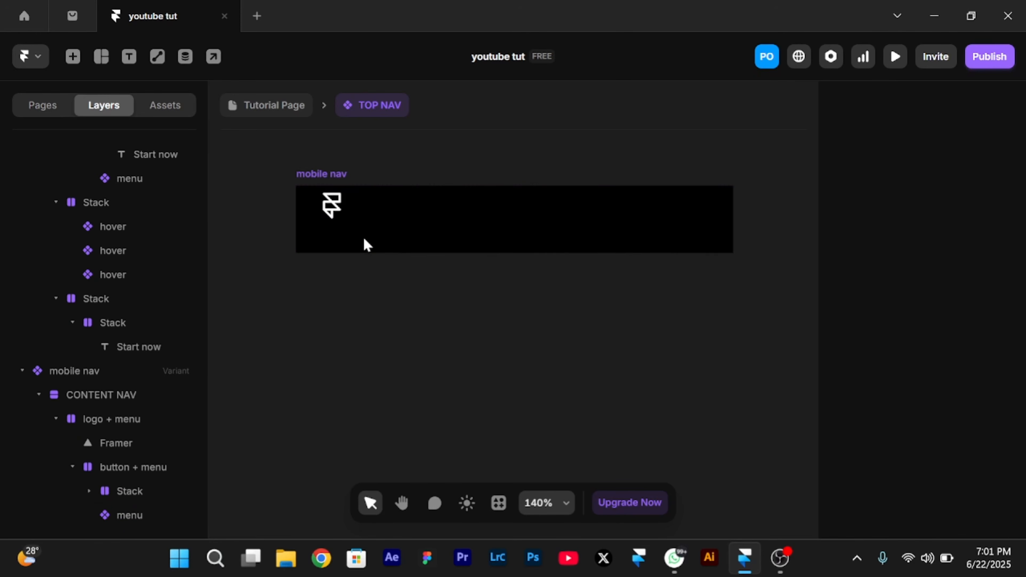
# Change the height of mobile nav's CONTENT NAV stack to Fit Content
pyautogui.click(126, 398)
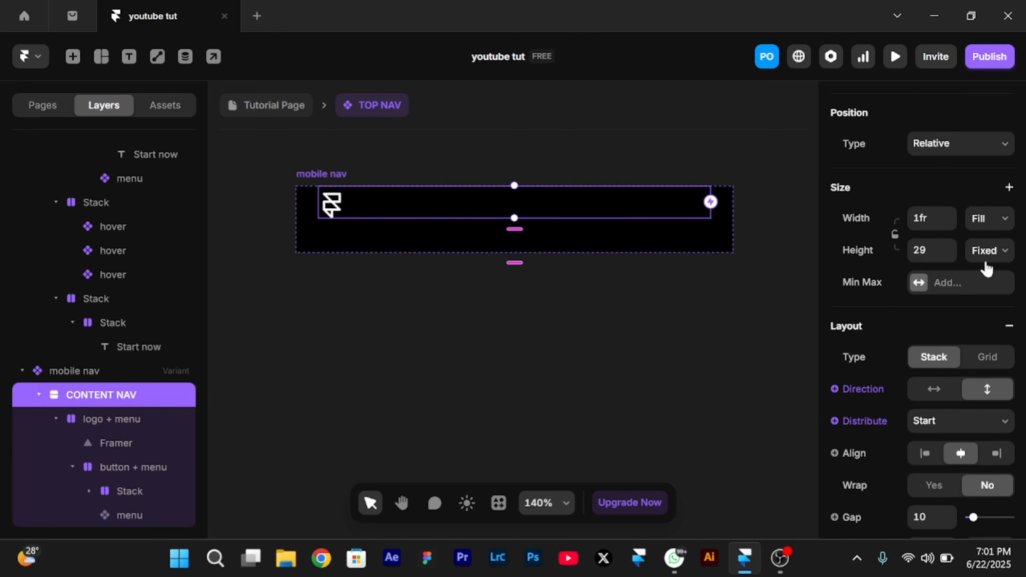
pyautogui.click(991, 251)
pyautogui.click(997, 330)
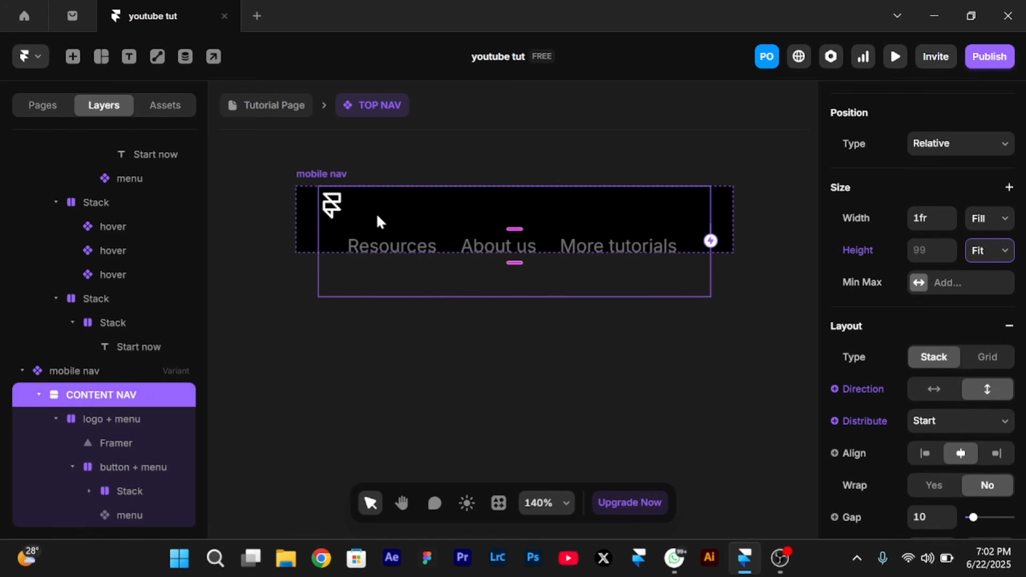
# Set the height of the logo + menu stack in mobile nav to a fixed 60
pyautogui.click(104, 420)
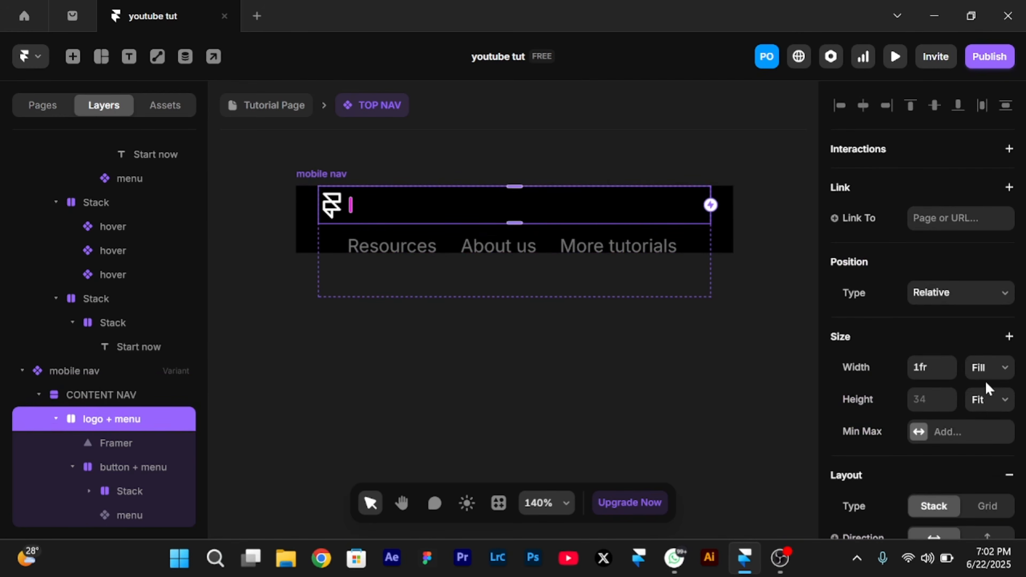
pyautogui.click(929, 400)
pyautogui.write('60')
pyautogui.press('Return')
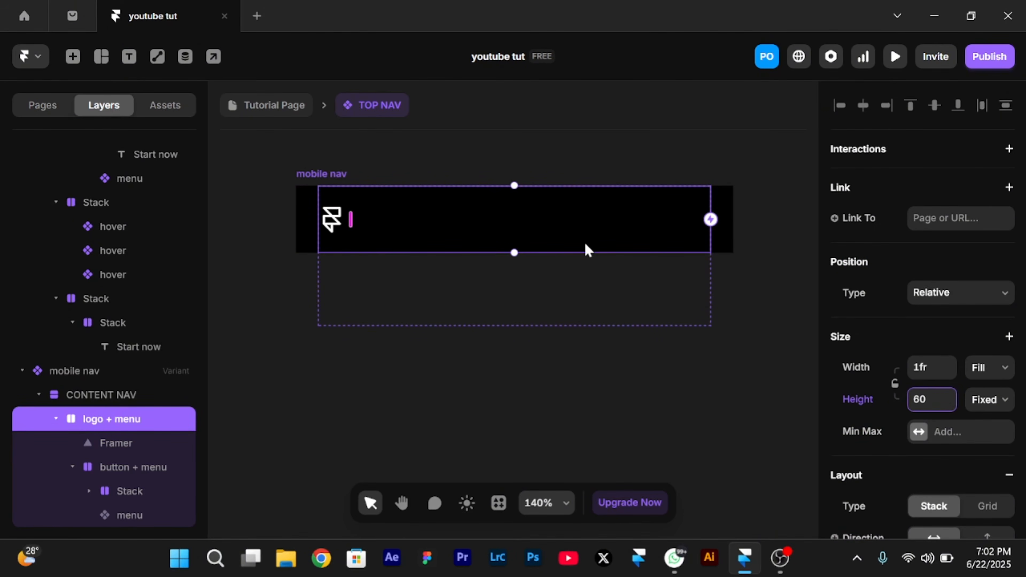
# Raise the opacity of mobile nav's button + menu stack so the Start now button and menu icon show
pyautogui.click(312, 173)
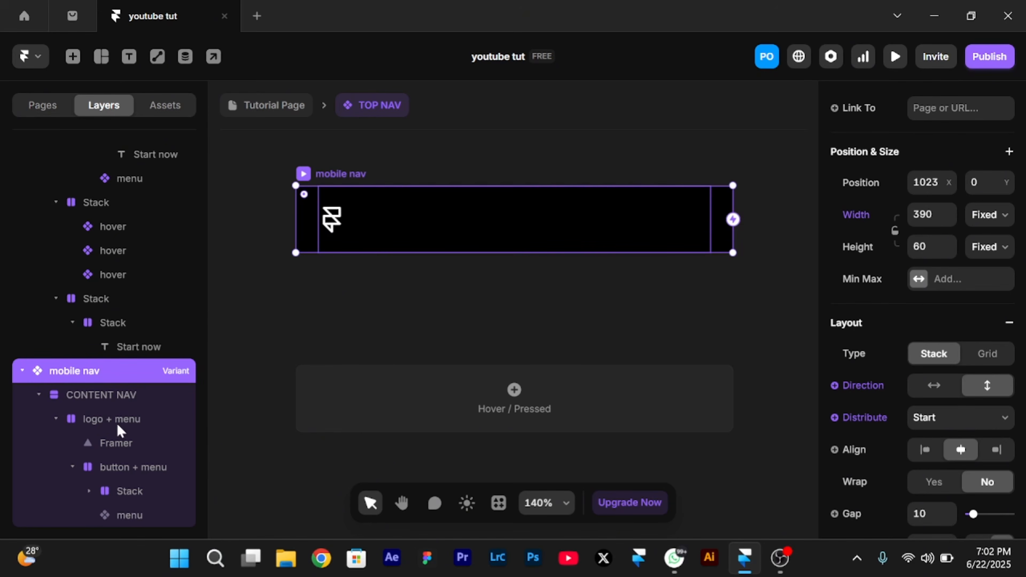
pyautogui.click(128, 470)
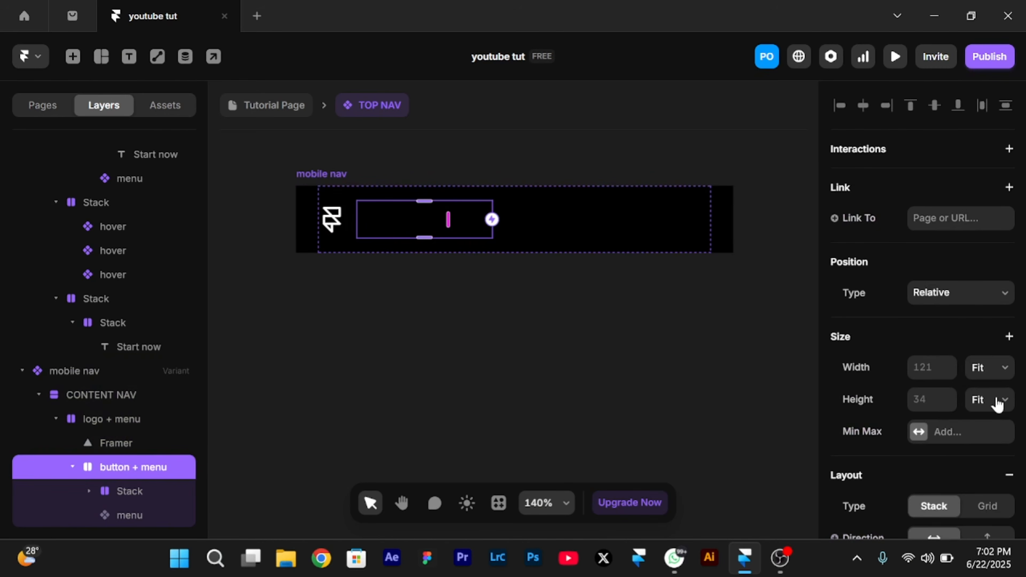
pyautogui.scroll(-10, 997, 404)
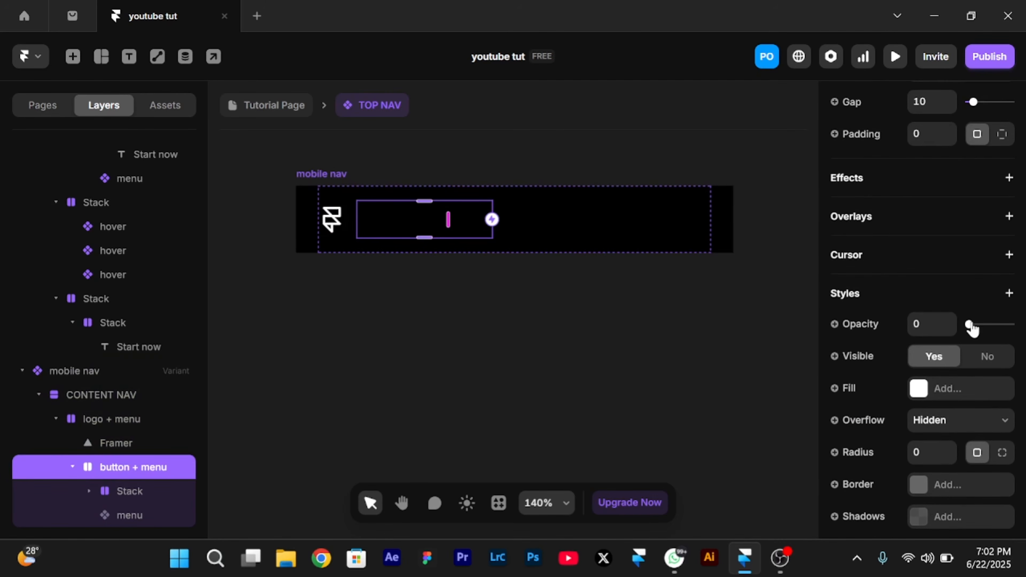
pyautogui.moveTo(971, 328); pyautogui.dragTo(1010, 326)
pyautogui.press('Escape')
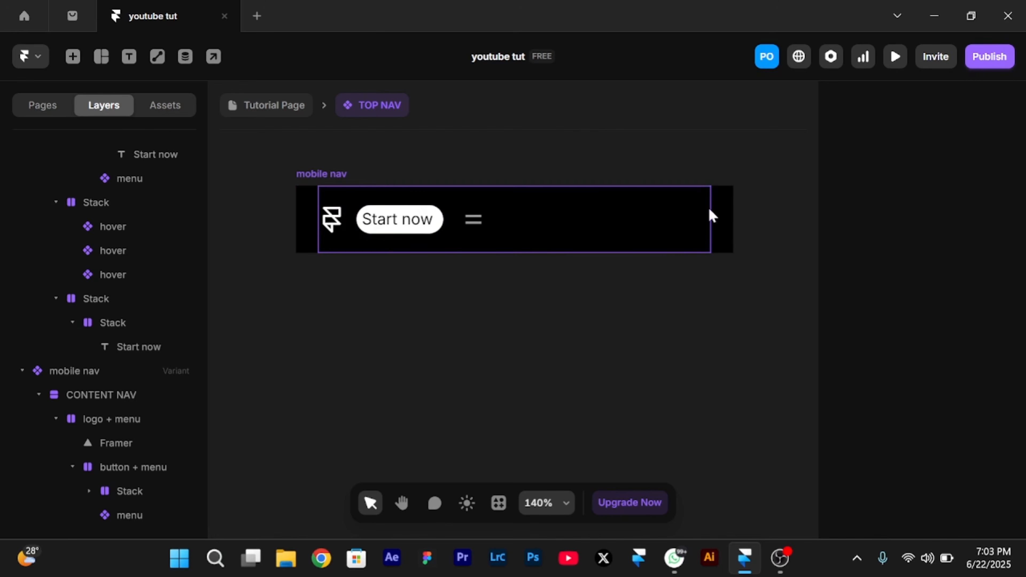
# Set the distribution of mobile nav's logo + menu stack to Space Between
pyautogui.click(544, 216)
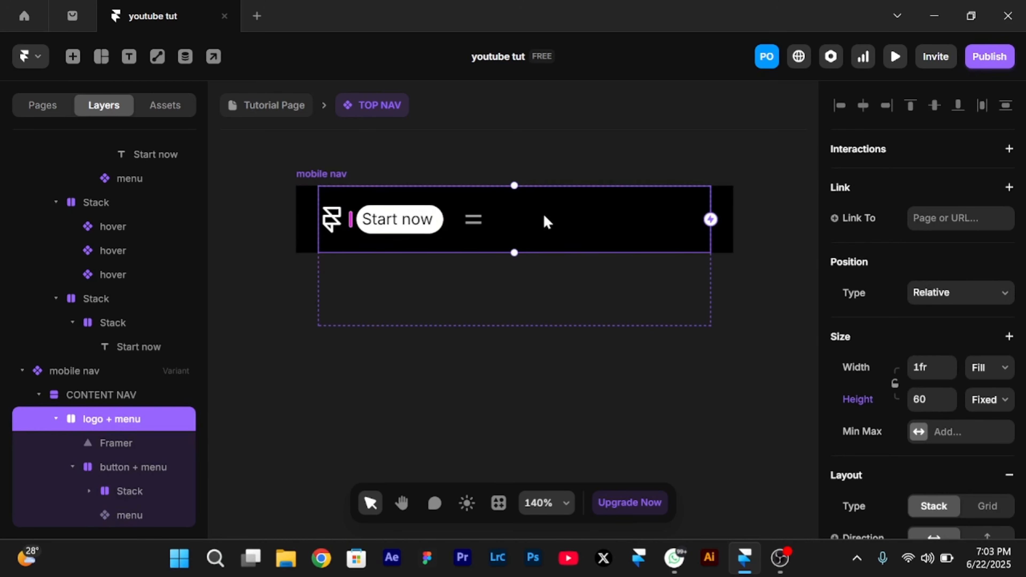
pyautogui.scroll(-5, 893, 293)
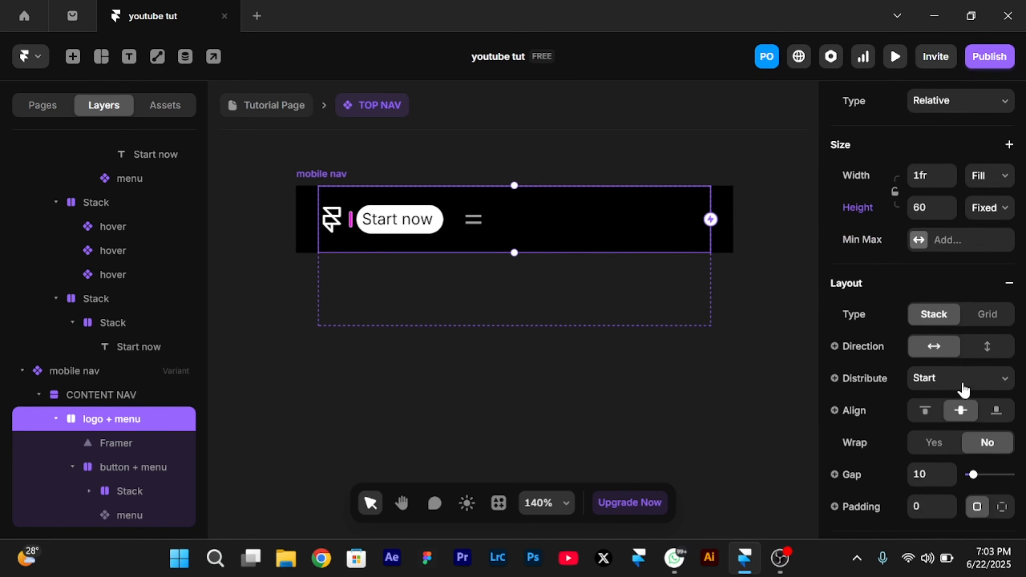
pyautogui.click(943, 384)
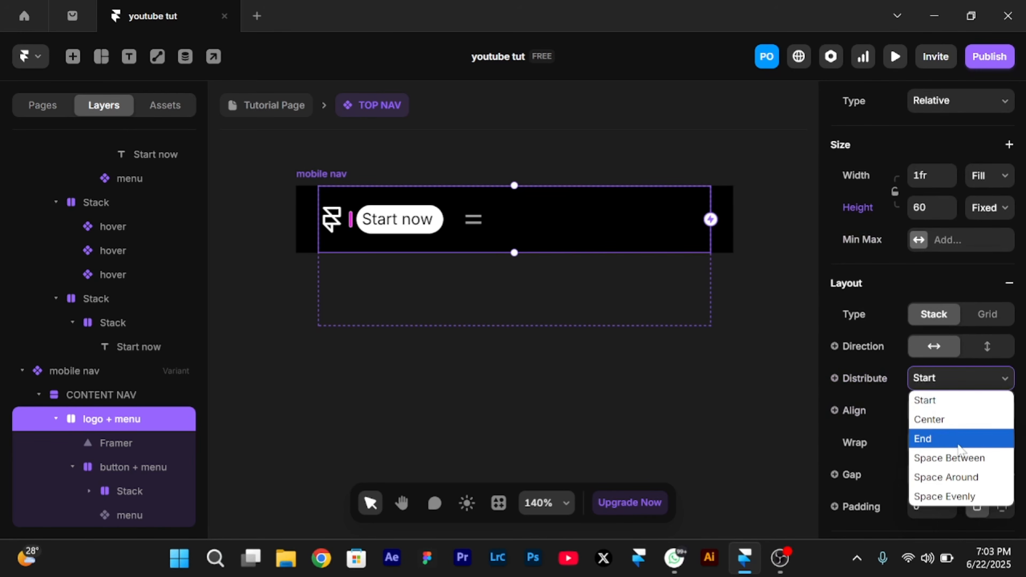
pyautogui.click(950, 459)
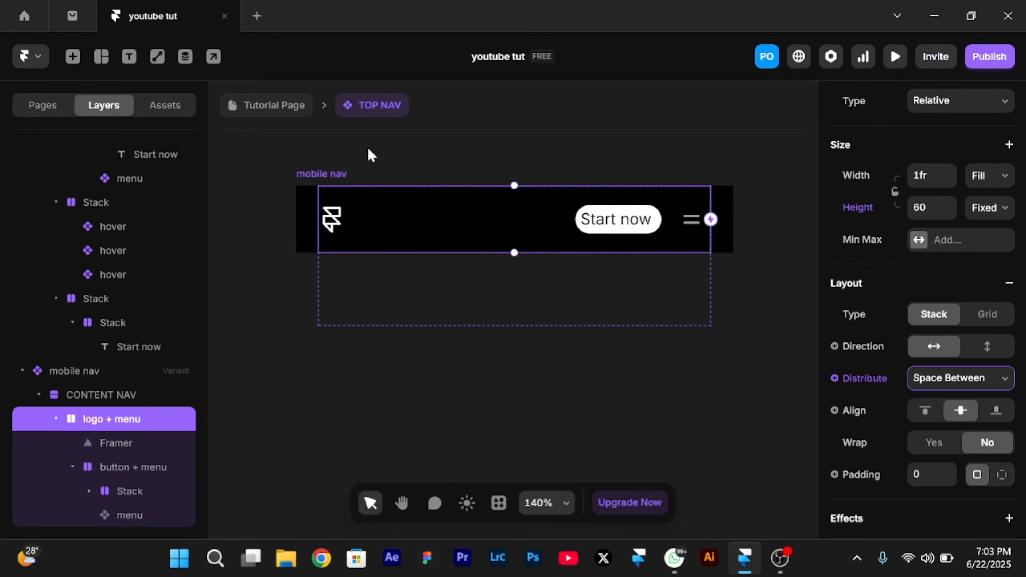
# Change the height of the whole mobile nav variant to Fit Content
pyautogui.click(308, 174)
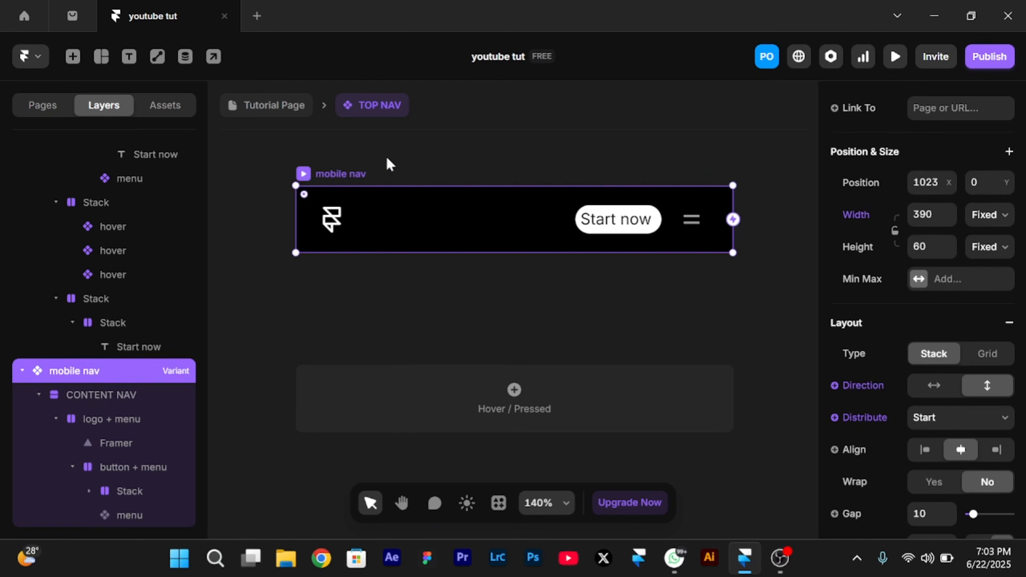
pyautogui.click(989, 248)
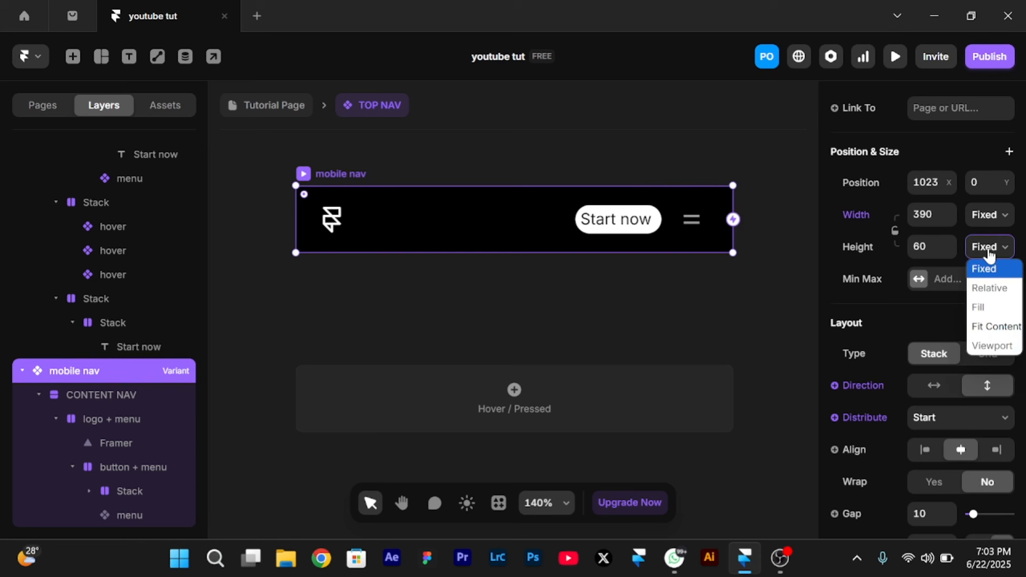
pyautogui.click(986, 327)
pyautogui.press('Escape')
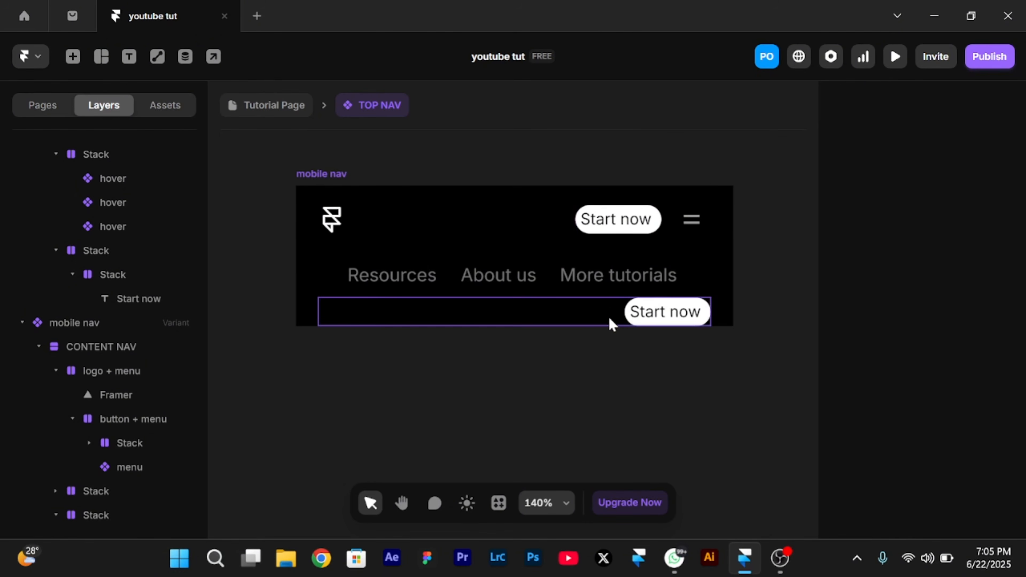
# Set Visible to No for the bottom stack holding the duplicate Start now button in mobile nav
pyautogui.click(554, 312)
pyautogui.scroll(-5, 1021, 426)
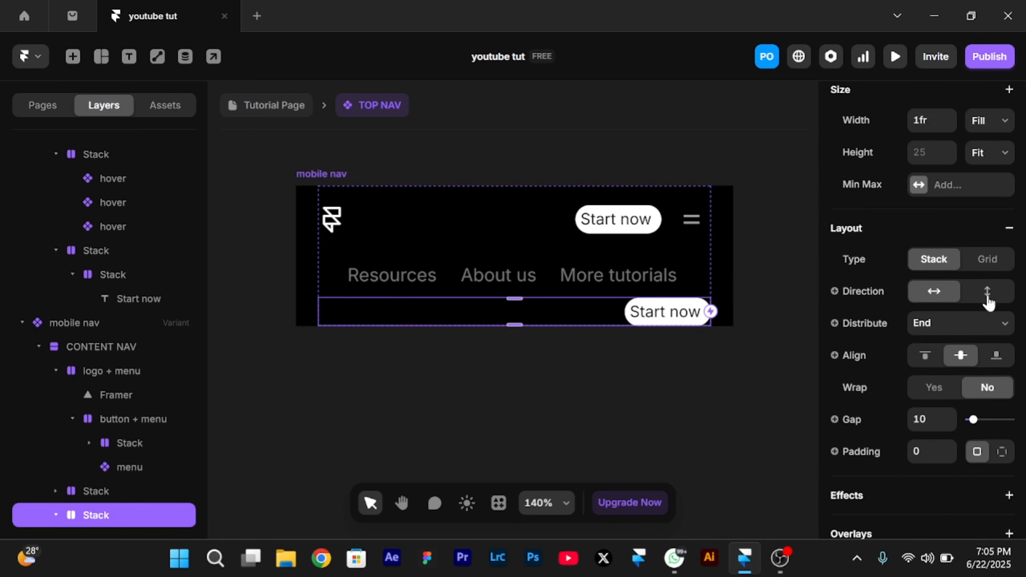
pyautogui.scroll(-5, 986, 323)
pyautogui.scroll(-2, 987, 322)
pyautogui.click(987, 331)
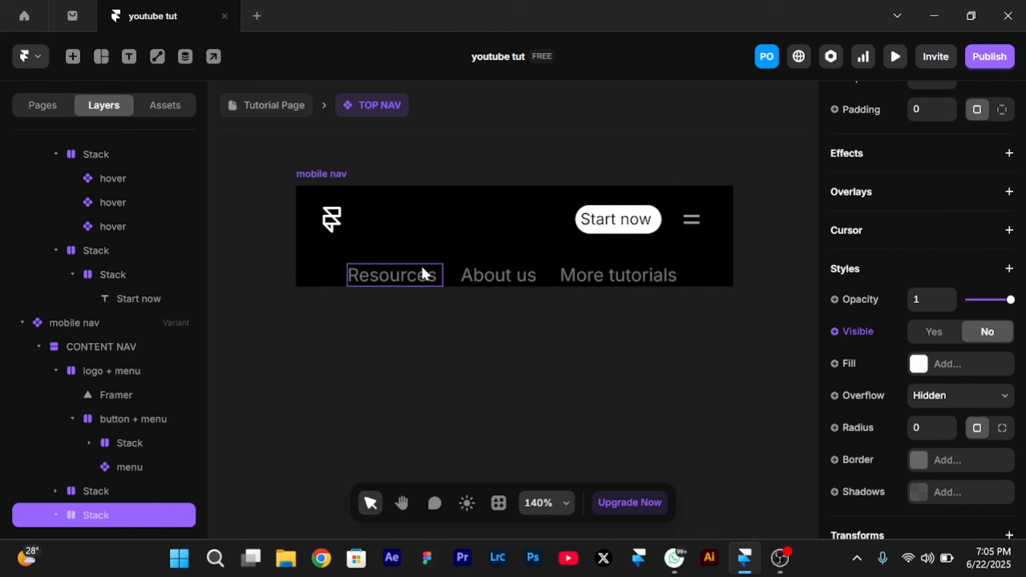
# Change the direction of mobile nav's links stack to vertical
pyautogui.click(452, 279)
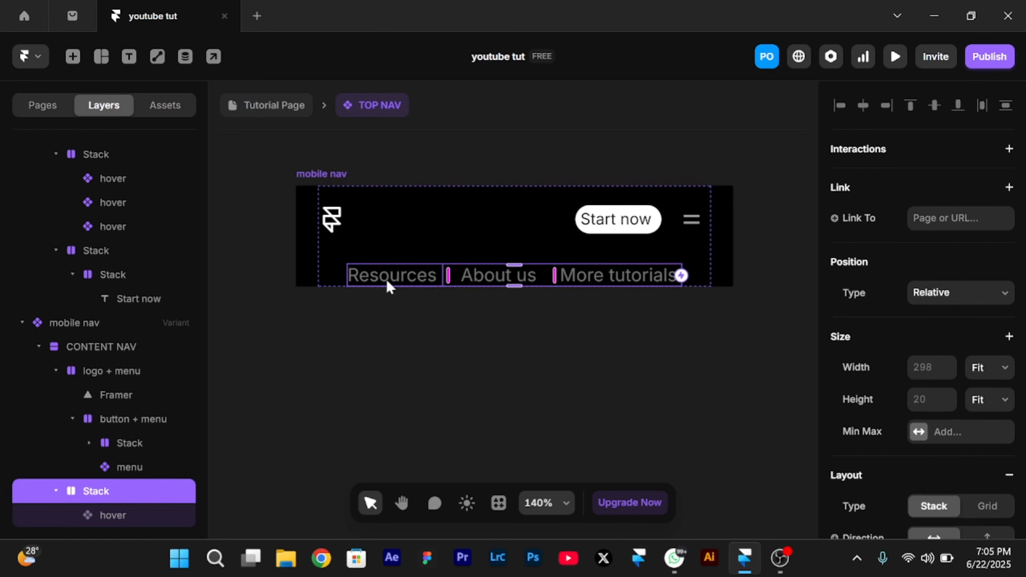
pyautogui.scroll(-3, 968, 414)
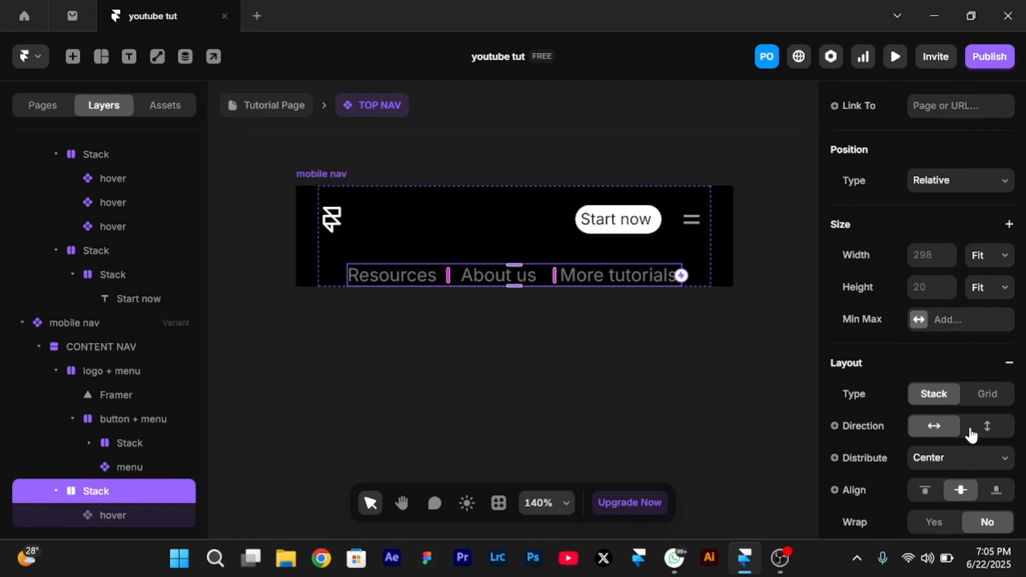
pyautogui.click(972, 426)
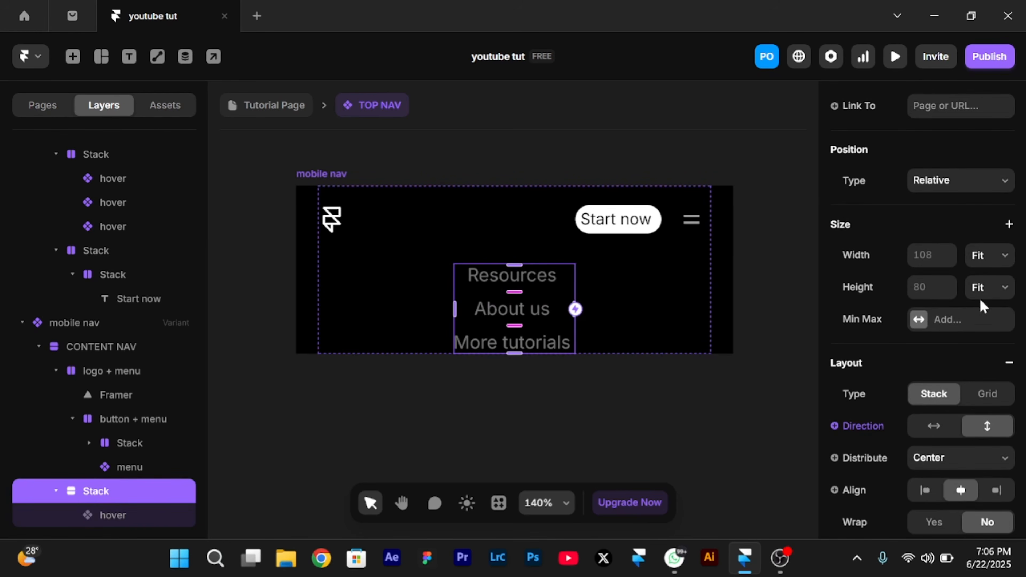
# Set the width of mobile nav's links stack to Fill and align its links to the left
pyautogui.click(988, 260)
pyautogui.click(977, 317)
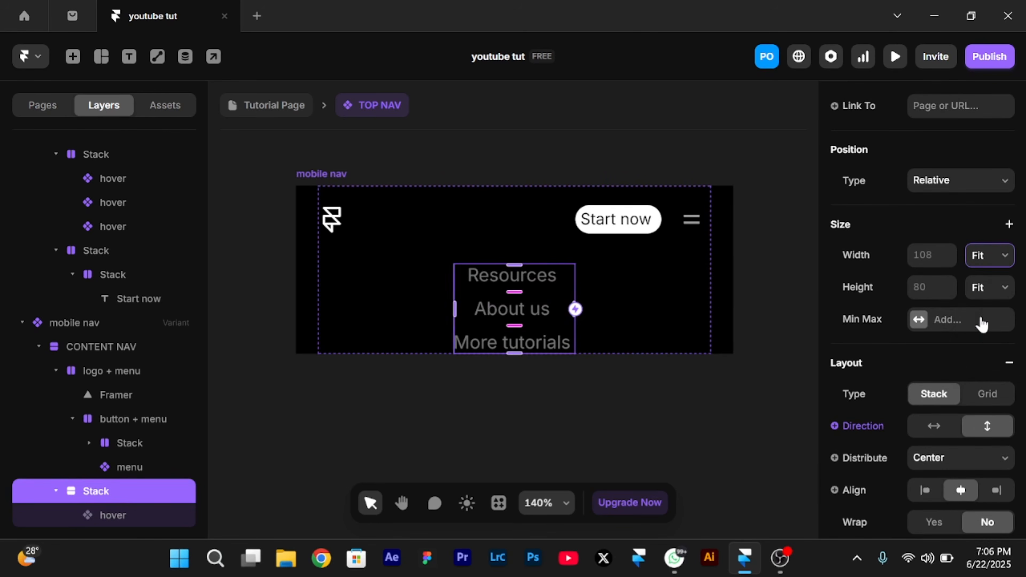
pyautogui.scroll(-3, 868, 358)
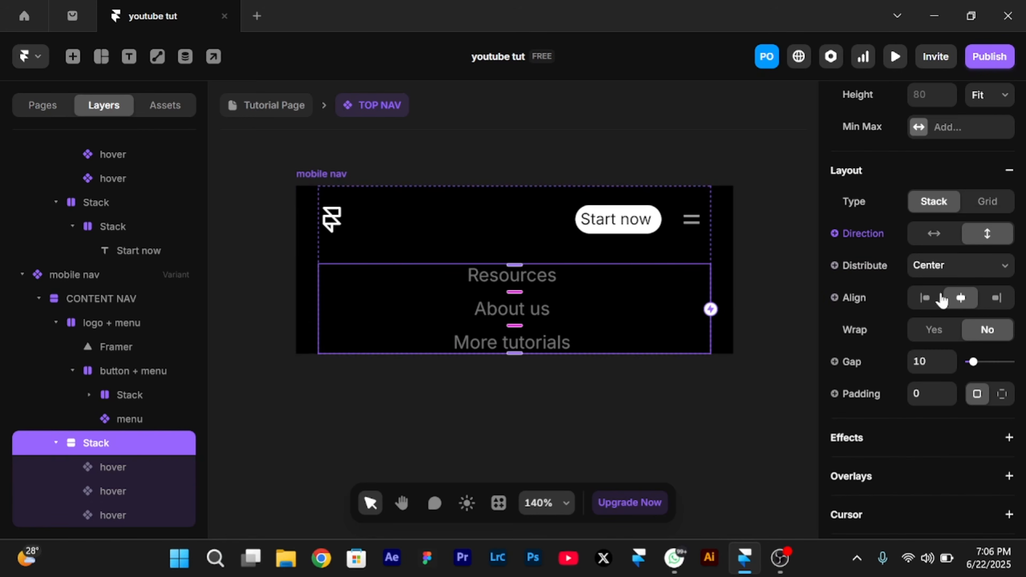
pyautogui.click(929, 299)
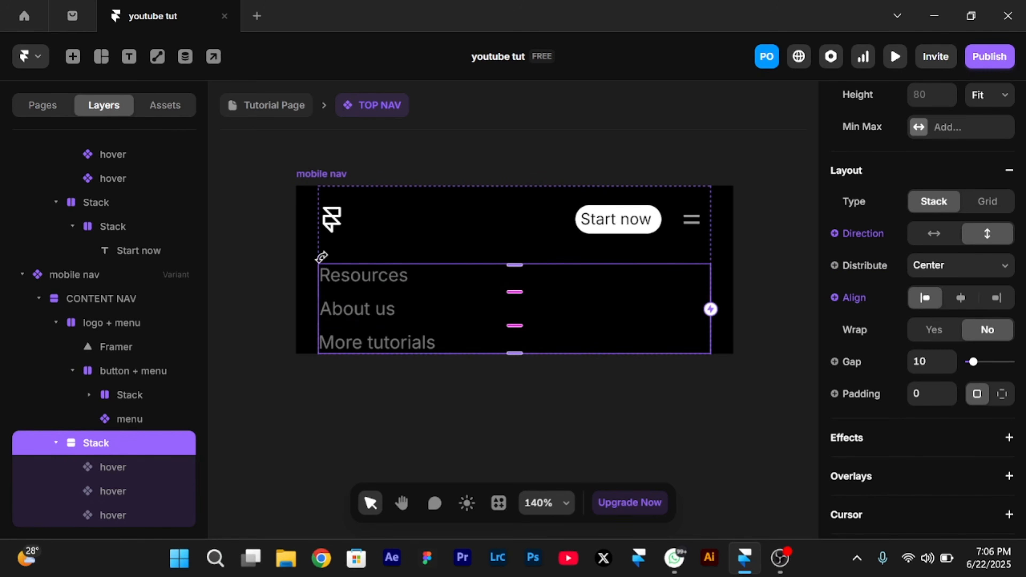
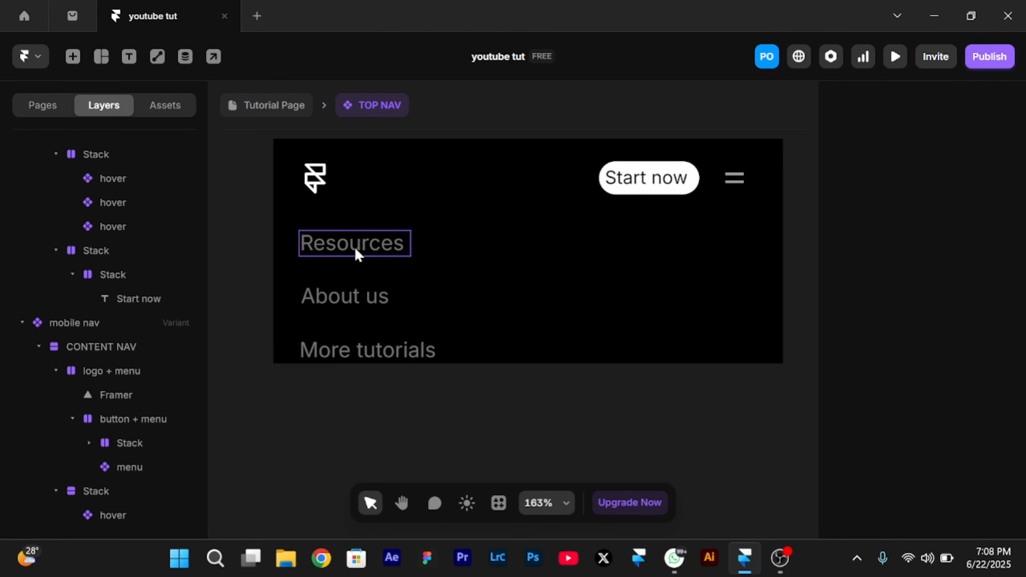
# Open the hover component behind the Resources link and add a new variant beside its primary variant
pyautogui.doubleClick(356, 248)
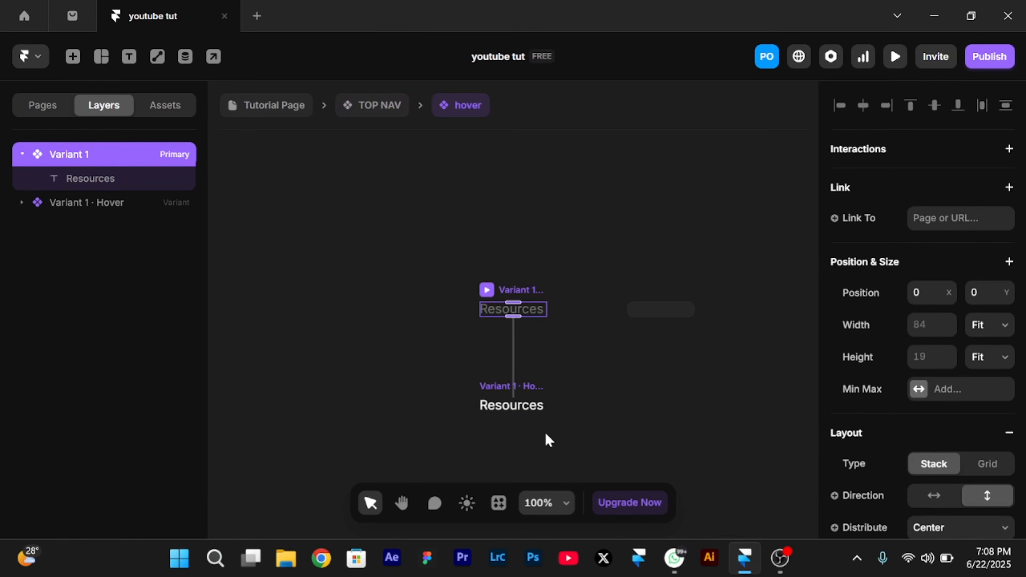
pyautogui.scroll(3, 547, 430)
pyautogui.click(715, 270)
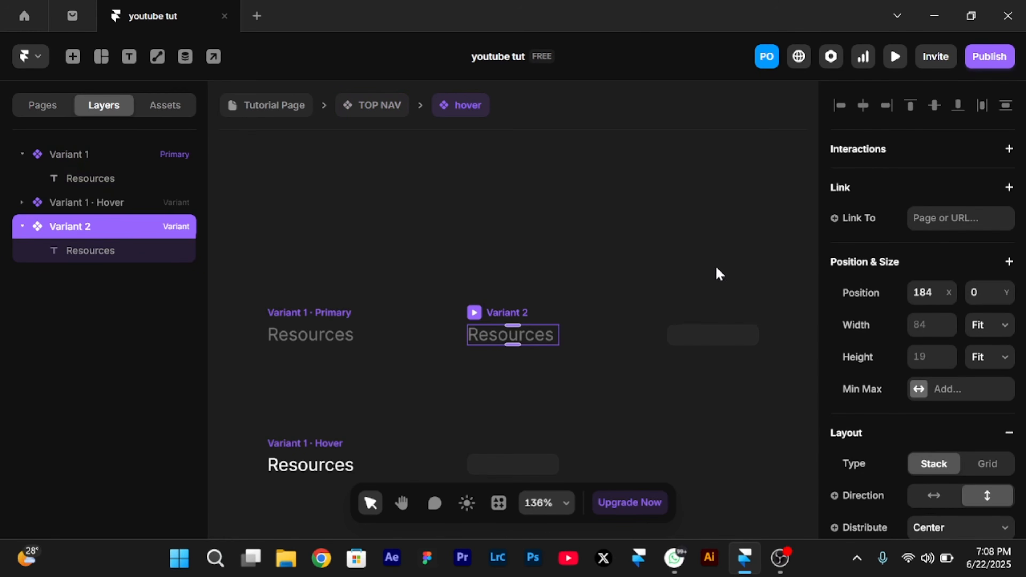
# Set the text size of Resources in the hover component's Variant 2 to 20
pyautogui.scroll(-3, 915, 406)
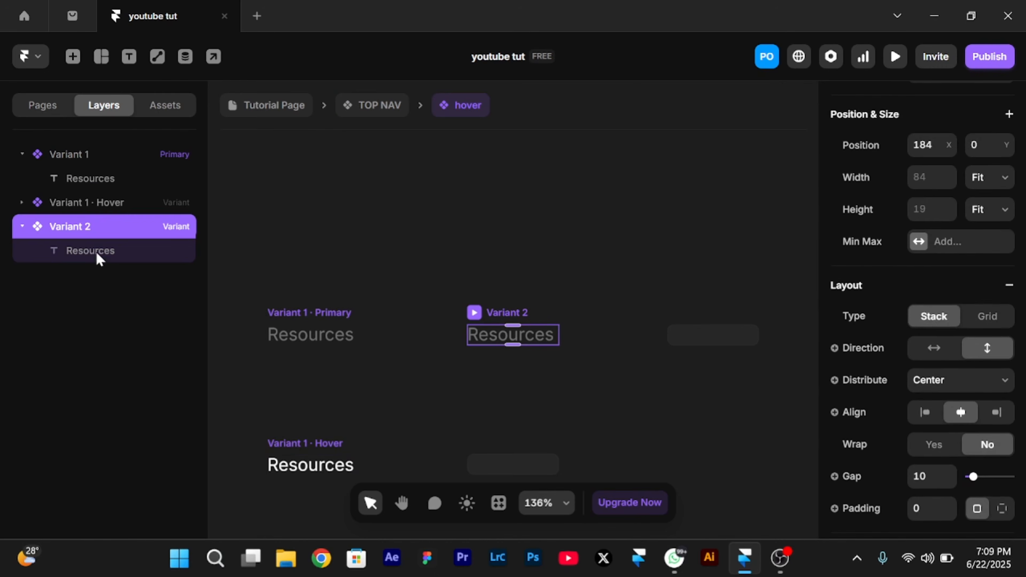
pyautogui.click(99, 259)
pyautogui.scroll(-10, 852, 367)
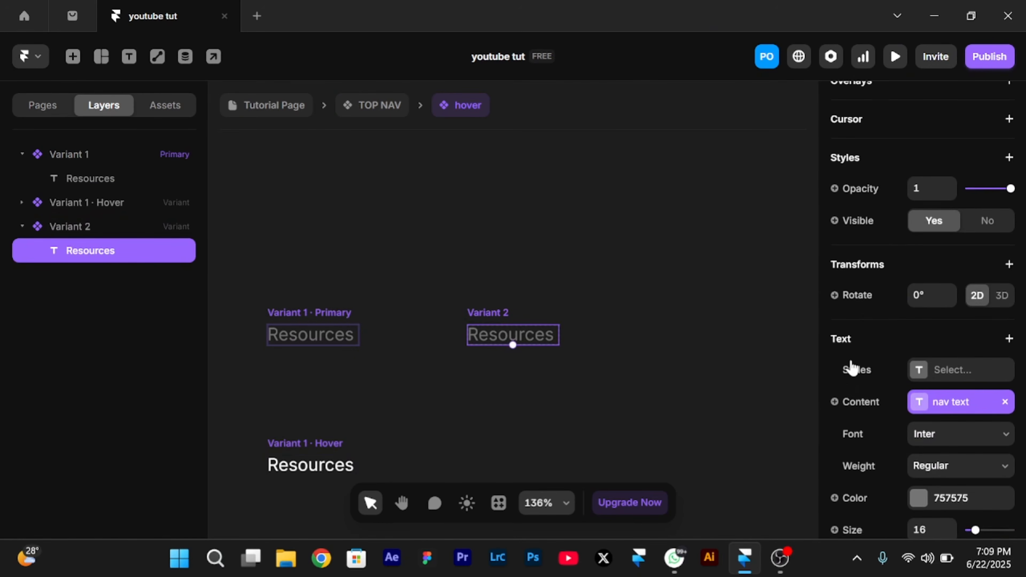
pyautogui.scroll(-4, 911, 428)
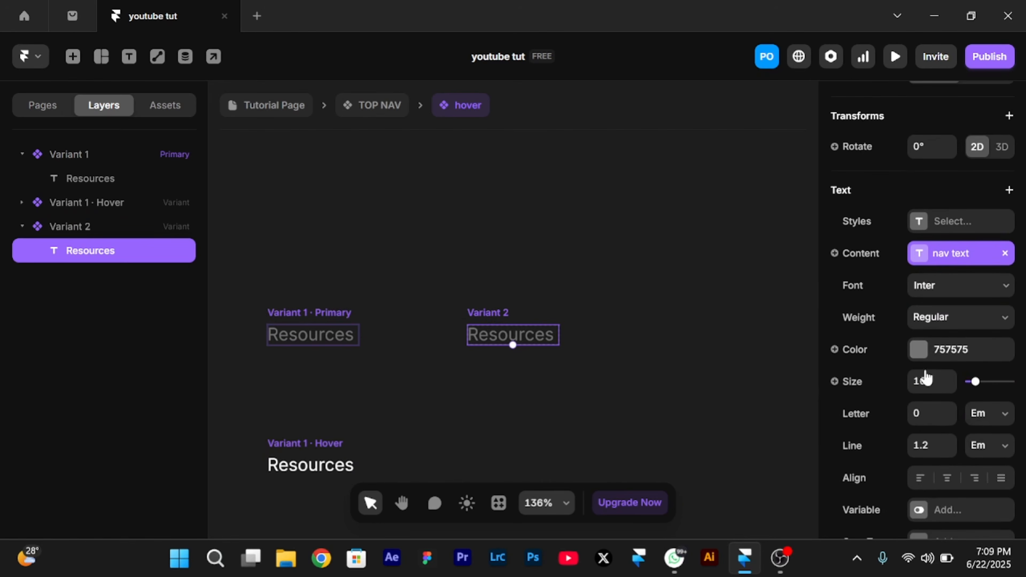
pyautogui.click(925, 378)
pyautogui.write('20')
pyautogui.press('Return')
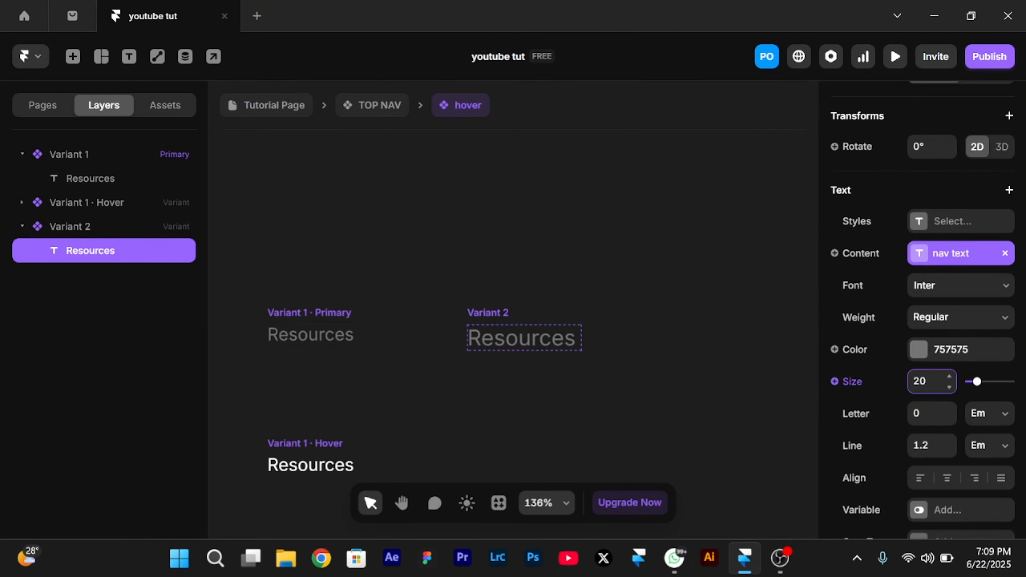
# Change the text color of Resources in the hover component's Variant 2 to white
pyautogui.scroll(-1, 1001, 330)
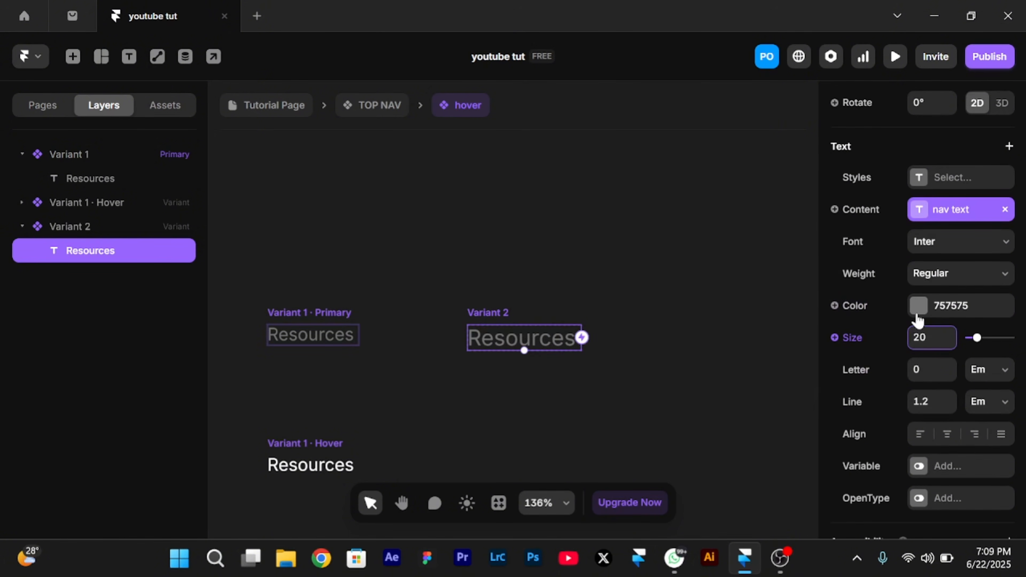
pyautogui.click(917, 313)
pyautogui.moveTo(618, 316); pyautogui.dragTo(597, 267)
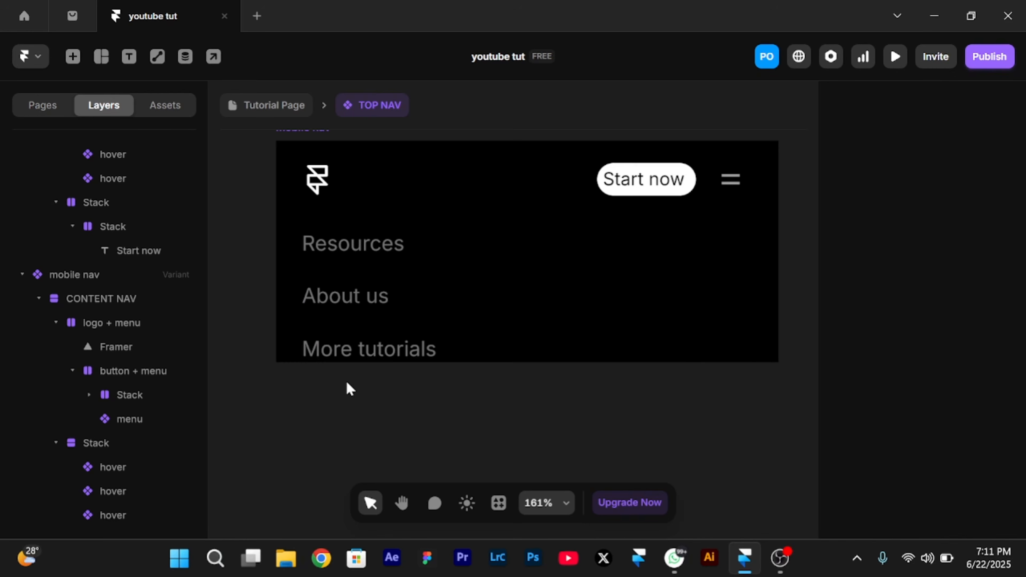
# Switch mobile nav's Resources, About us and More tutorials links together to the mobile text variant
pyautogui.click(365, 259)
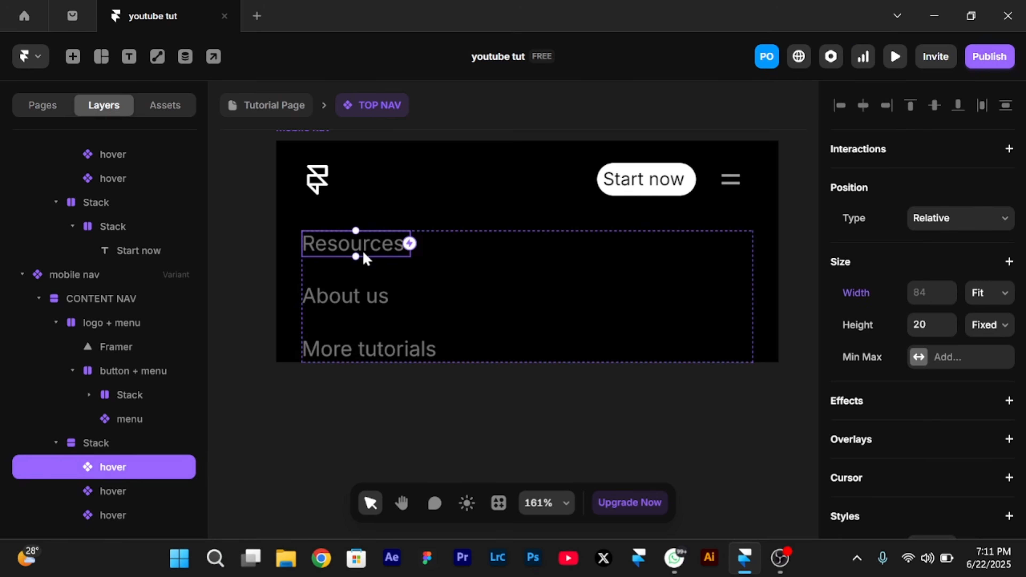
pyautogui.keyDown('shift'); pyautogui.click(356, 301); pyautogui.keyUp('shift')
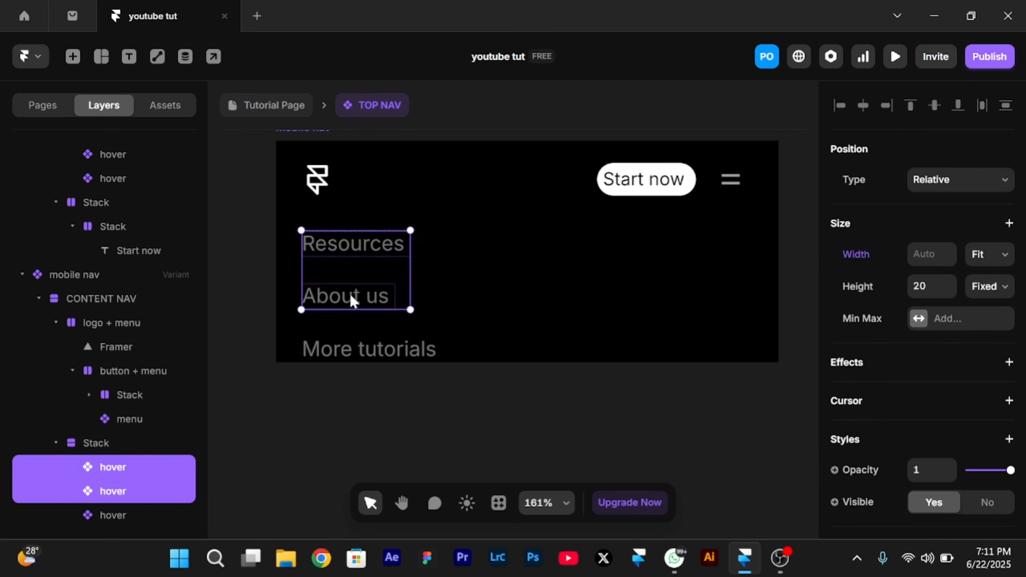
pyautogui.keyDown('shift'); pyautogui.click(366, 352); pyautogui.keyUp('shift')
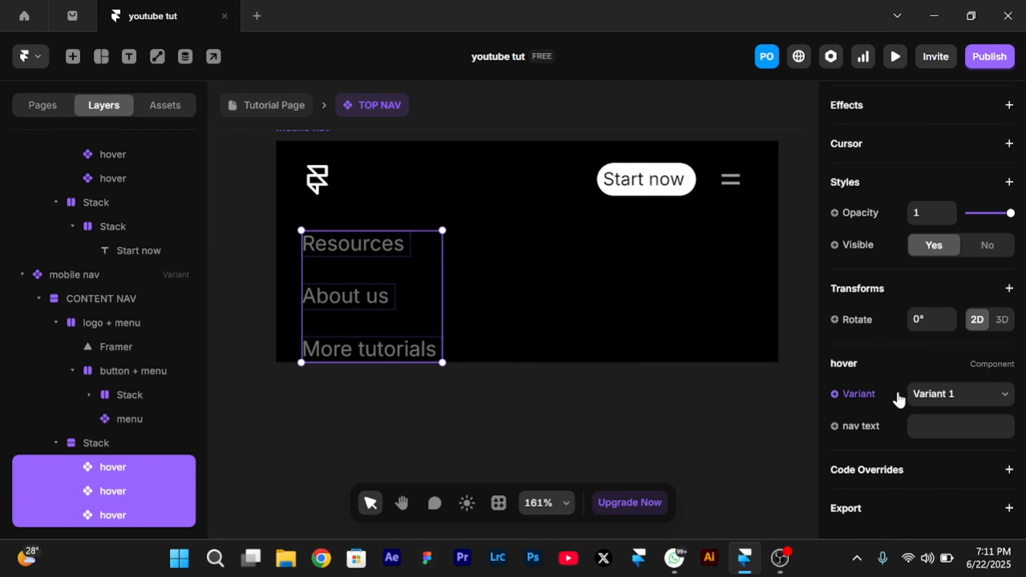
pyautogui.click(928, 400)
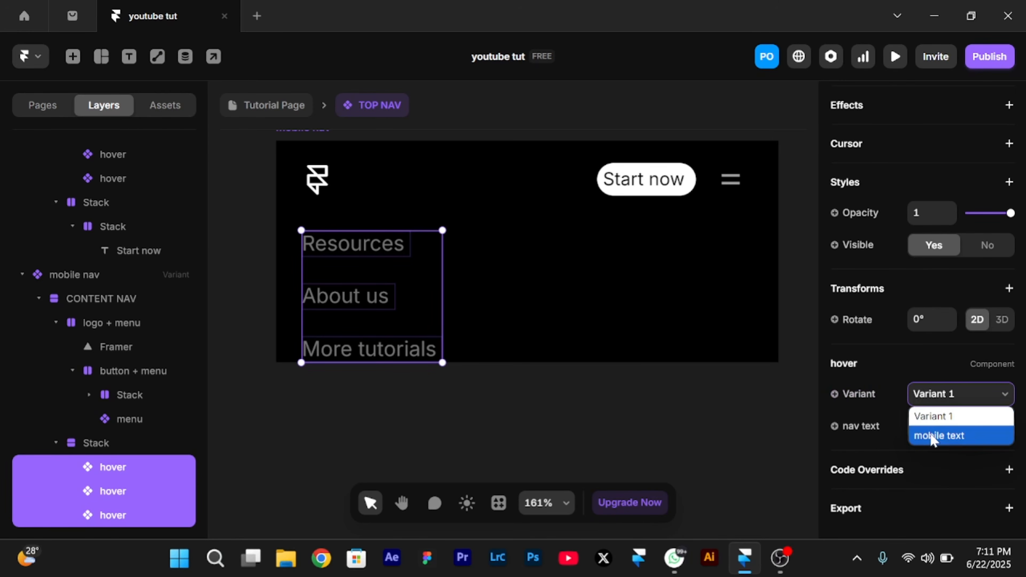
pyautogui.click(933, 436)
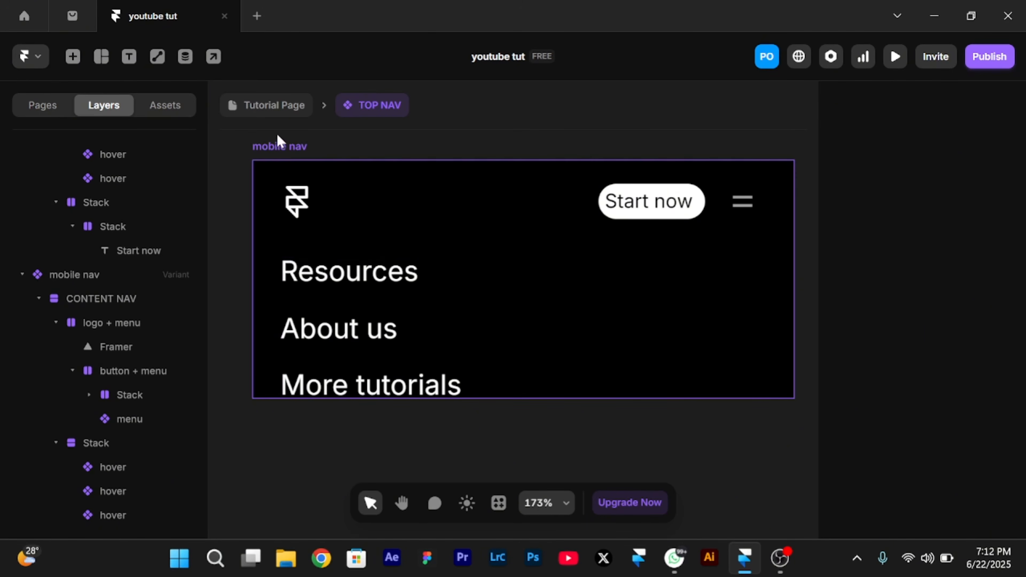
# Set the bottom padding of the mobile nav variant to 20
pyautogui.click(272, 150)
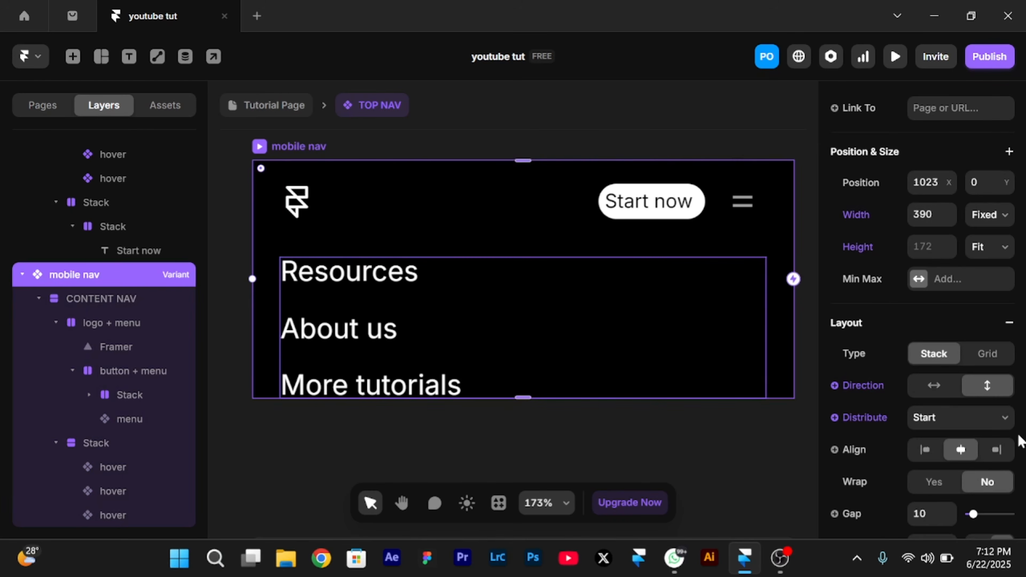
pyautogui.scroll(-10, 923, 311)
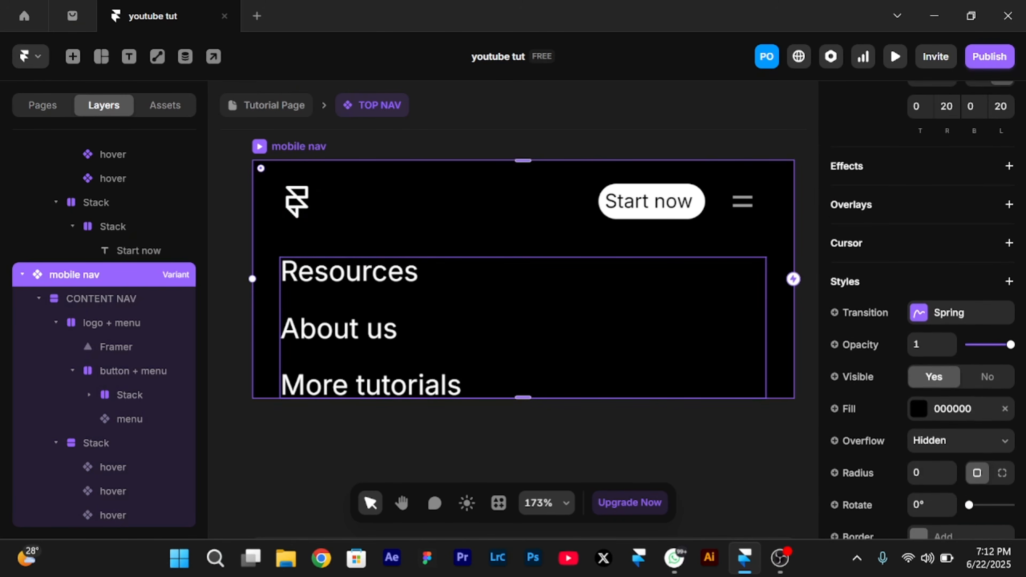
pyautogui.scroll(2, 984, 103)
pyautogui.click(973, 161)
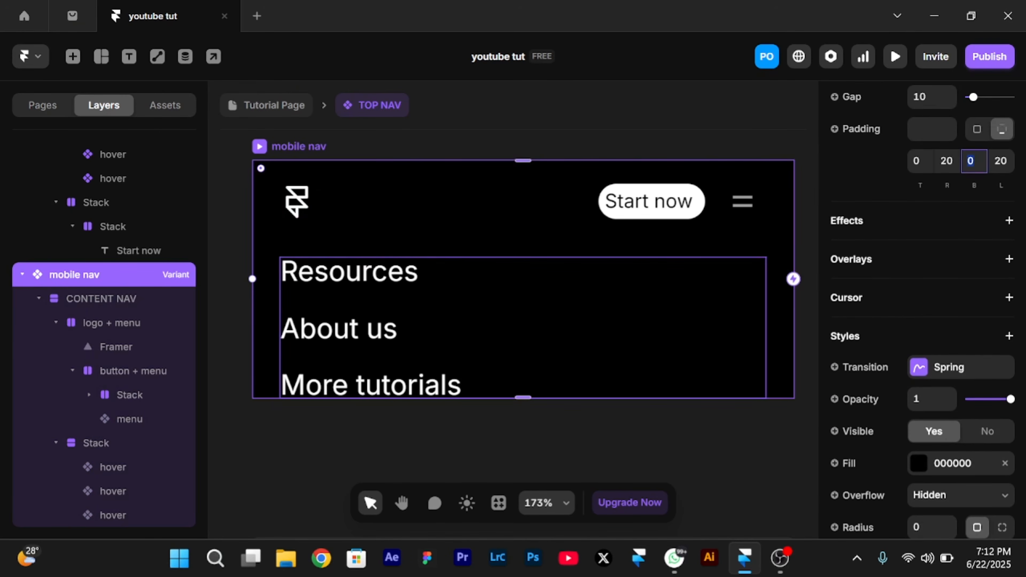
pyautogui.write('20')
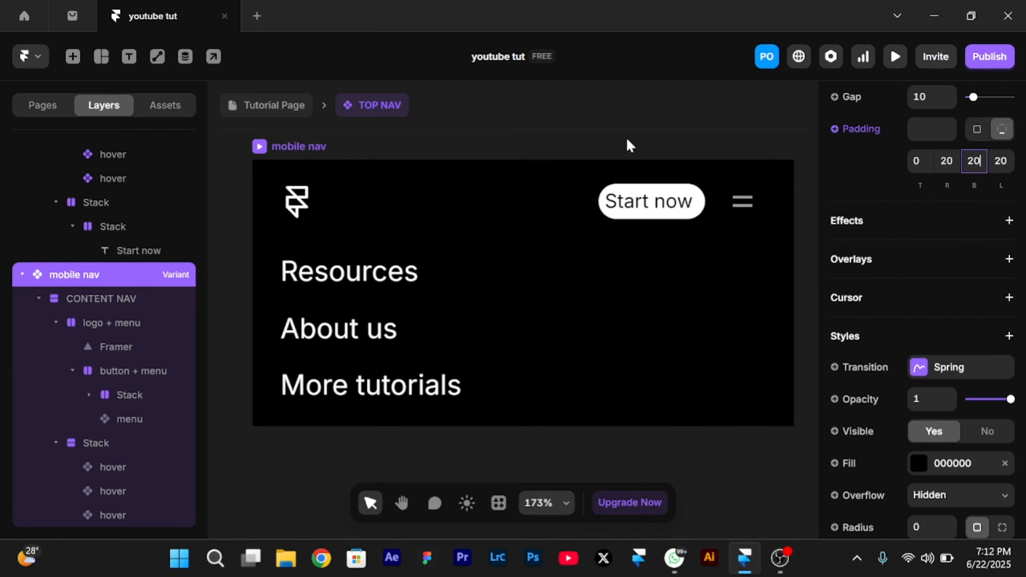
pyautogui.press('Return')
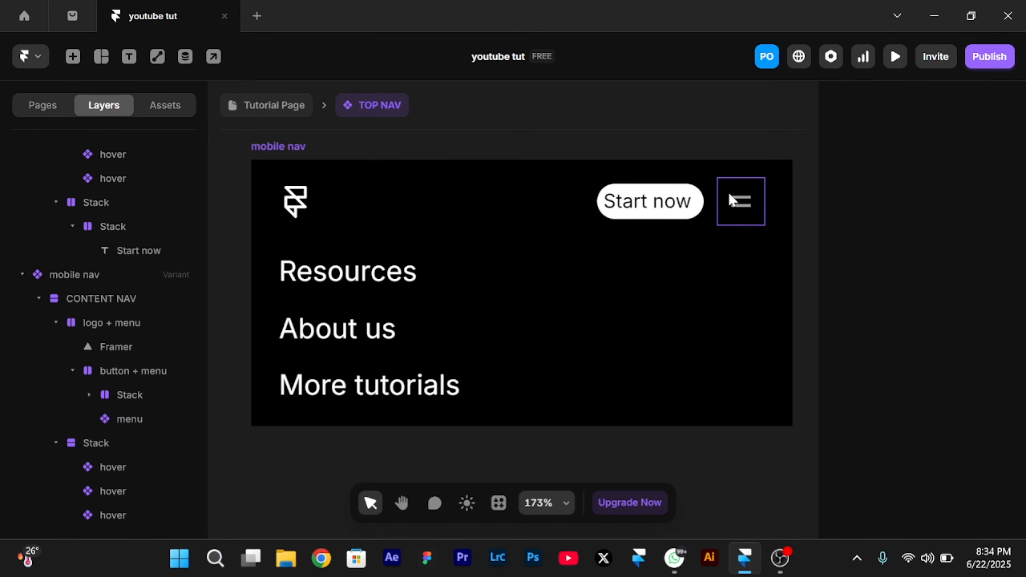
# Switch the menu icon in mobile nav to its closed state variant
pyautogui.click(740, 222)
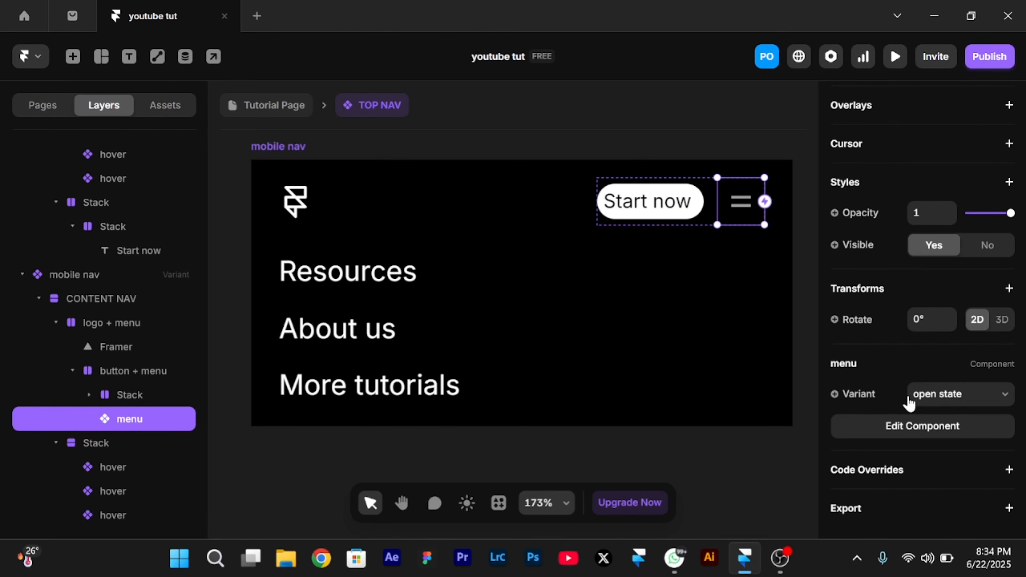
pyautogui.click(933, 398)
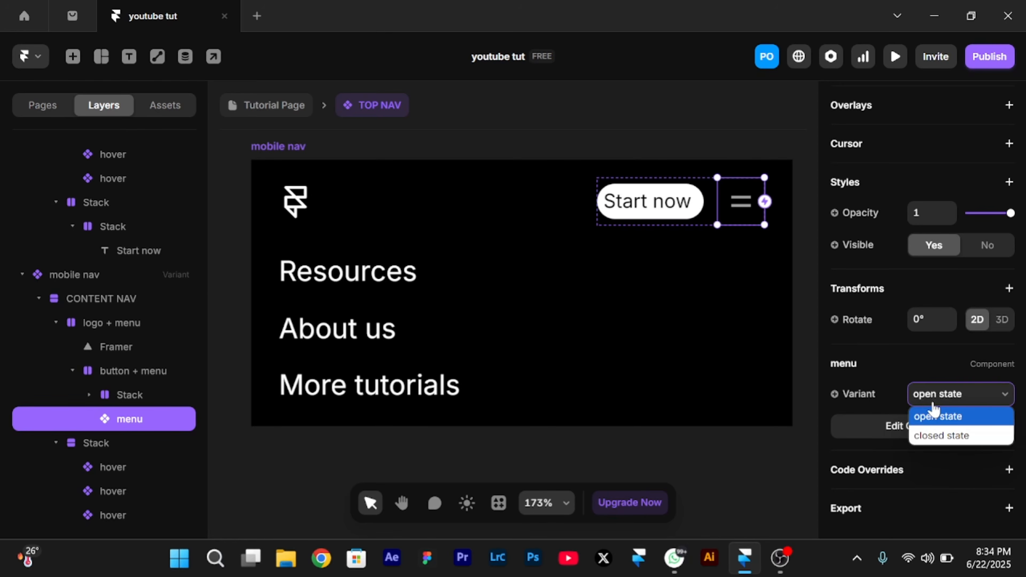
pyautogui.click(924, 396)
pyautogui.click(923, 396)
pyautogui.click(929, 435)
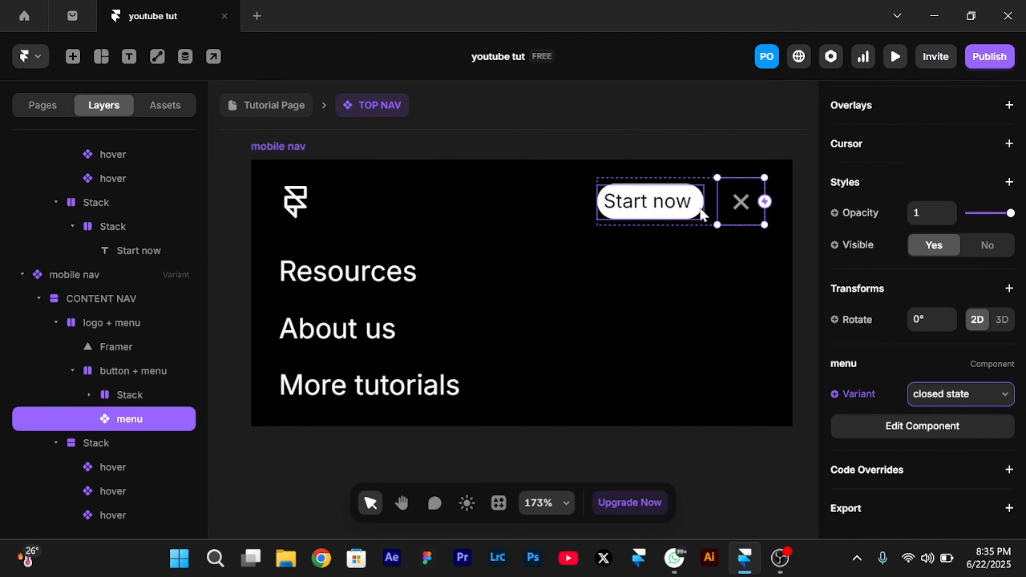
# Lower the opacity of the Start now button beside mobile nav's menu icon until the button is hidden
pyautogui.click(706, 216)
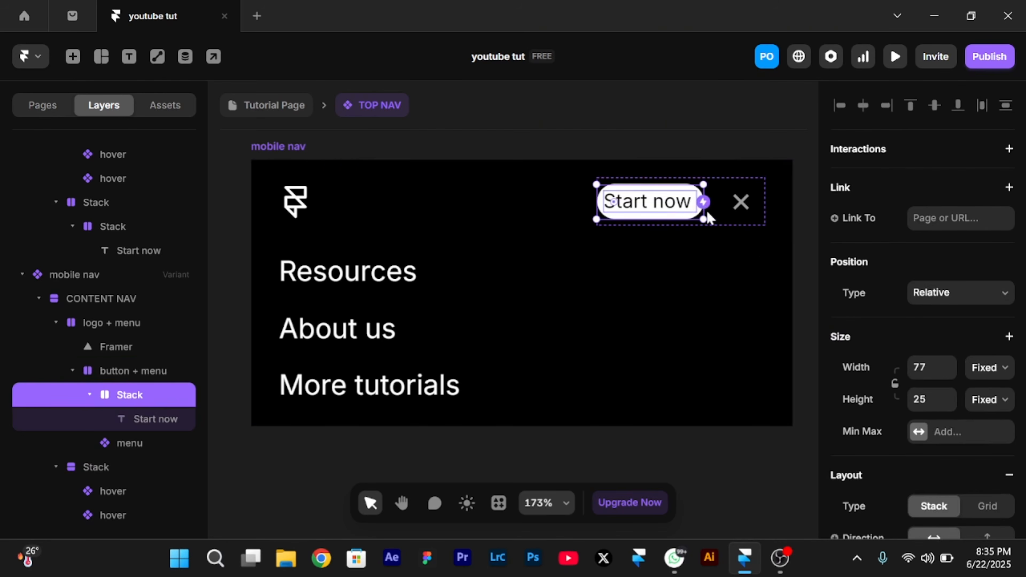
pyautogui.scroll(-10, 989, 450)
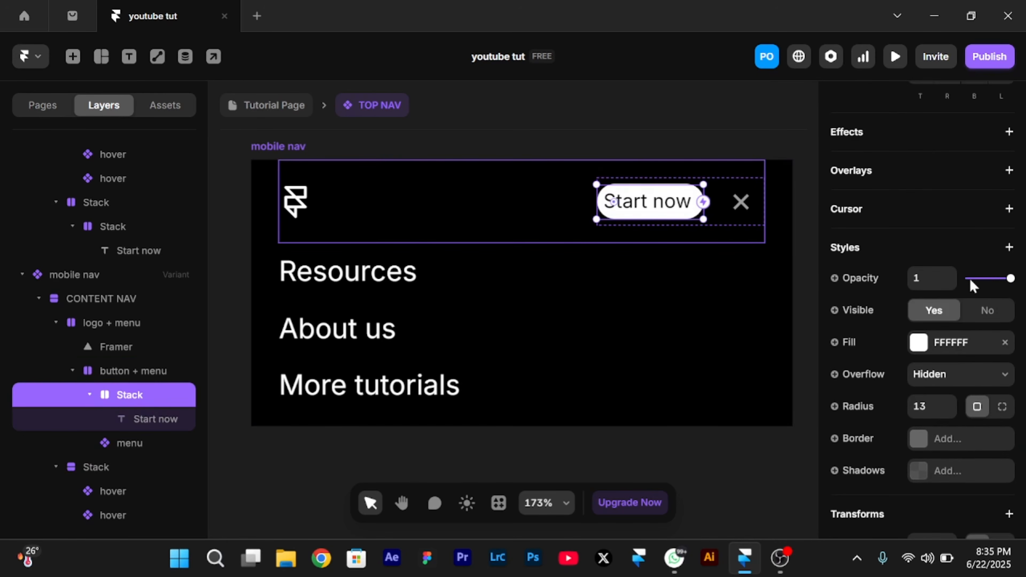
pyautogui.click(970, 279)
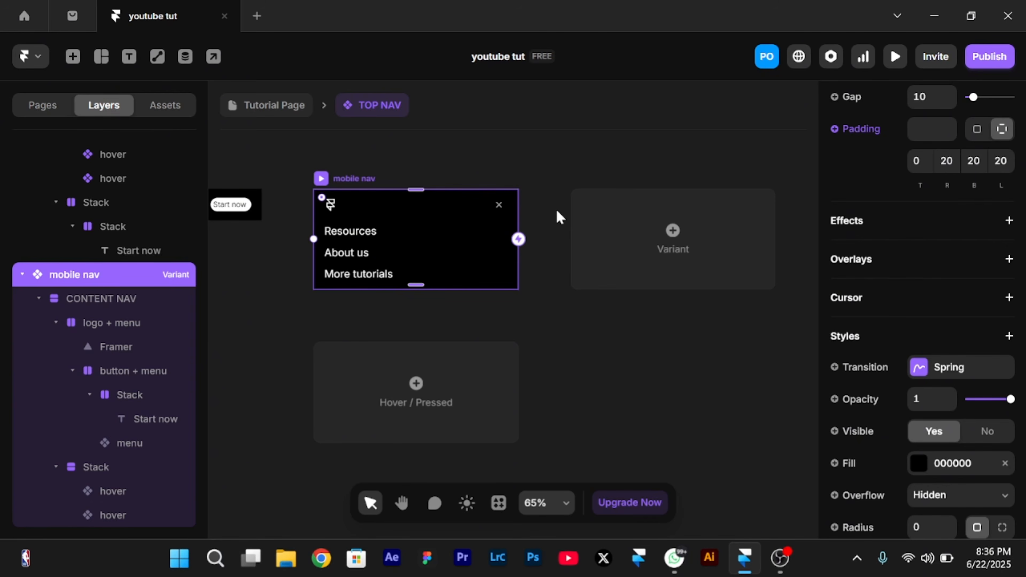
# Add a new variant based on mobile nav and give it a fixed height of 60
pyautogui.click(678, 245)
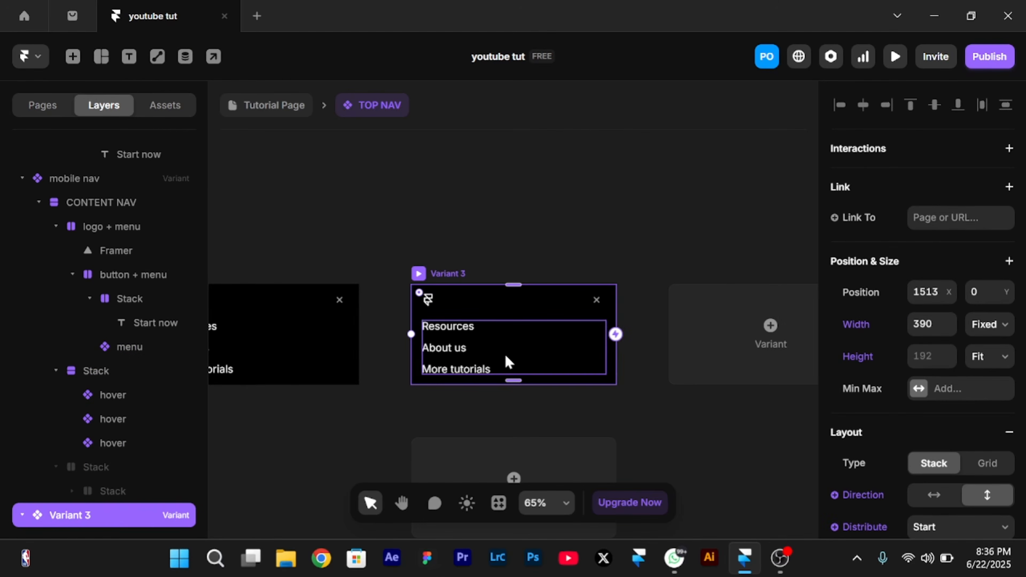
pyautogui.scroll(3, 509, 361)
pyautogui.click(986, 363)
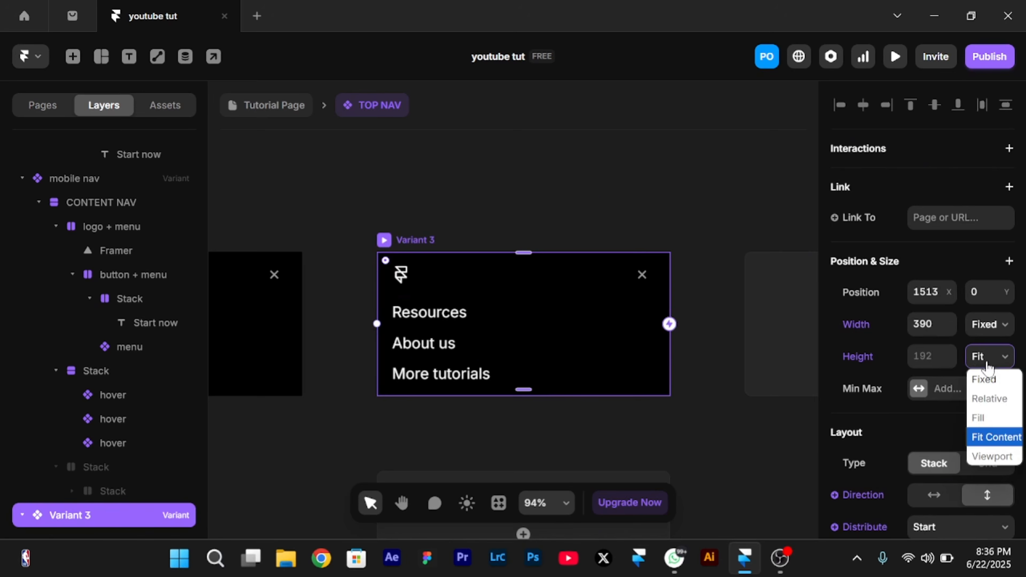
pyautogui.click(986, 380)
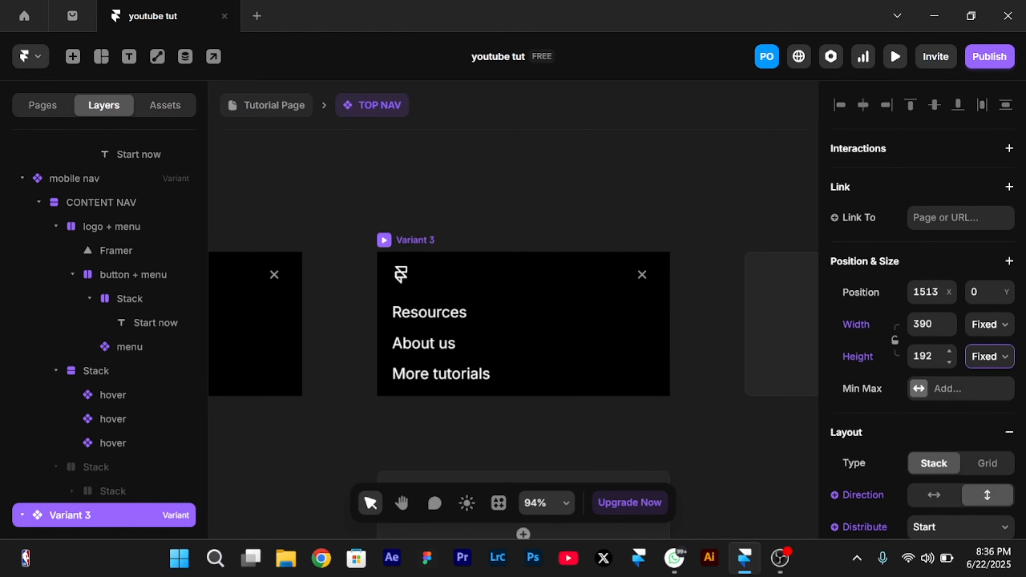
pyautogui.click(924, 356)
pyautogui.write('60')
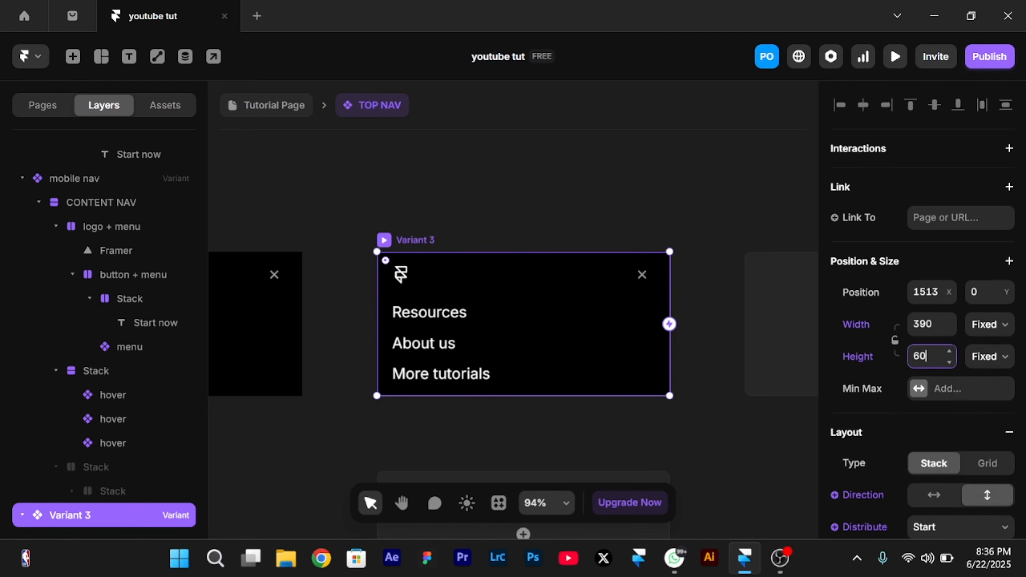
pyautogui.press('Return')
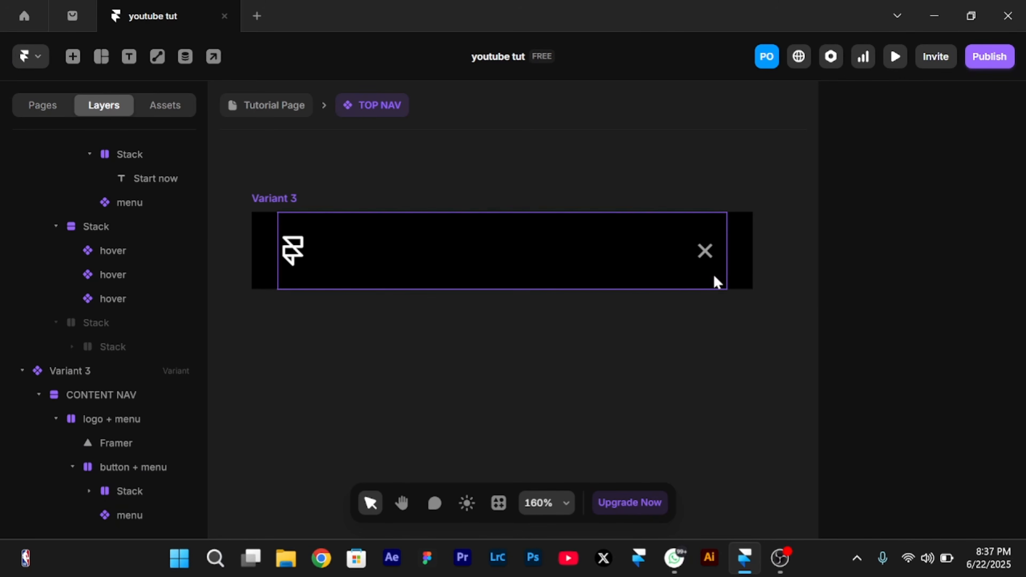
# Switch the menu icon in Variant 3 to its open state variant
pyautogui.click(706, 261)
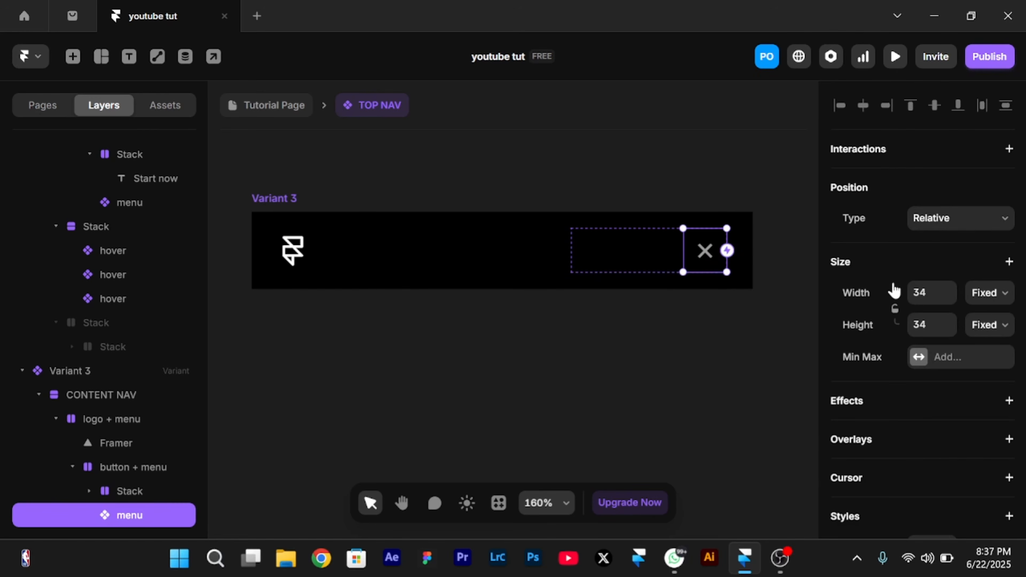
pyautogui.scroll(-8, 894, 291)
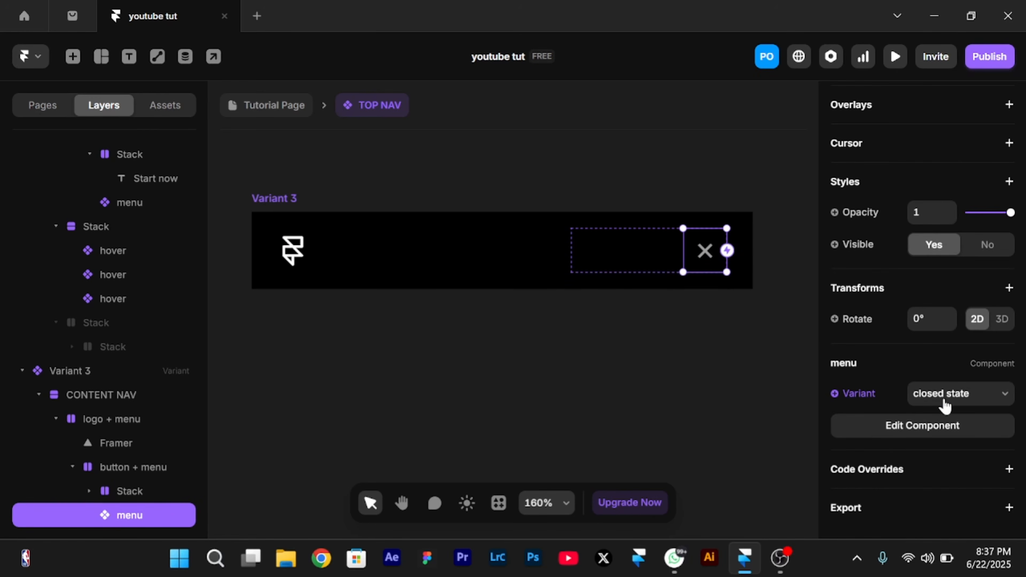
pyautogui.click(945, 404)
pyautogui.click(947, 418)
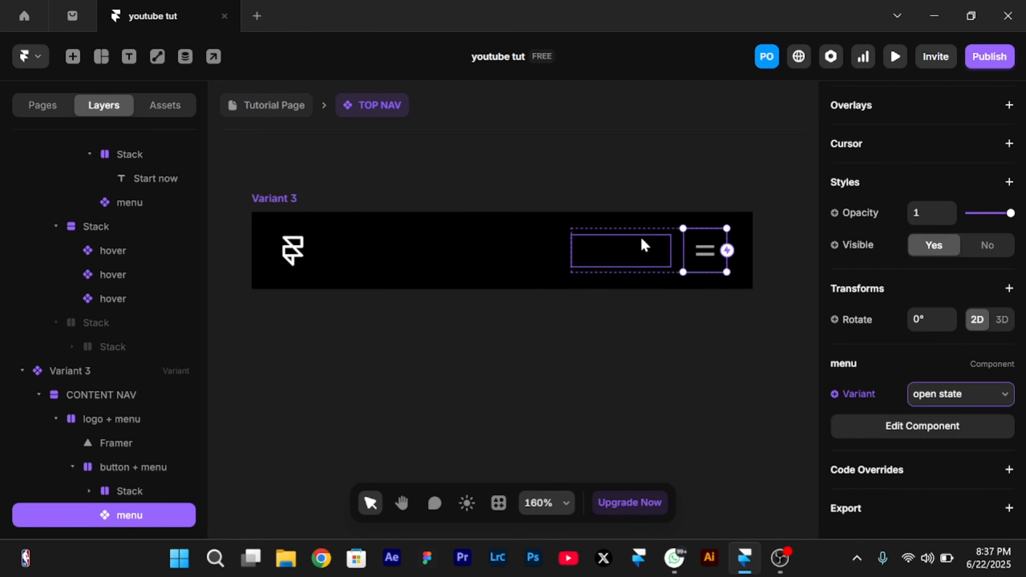
# Set the opacity of the hidden Start now button in Variant 3 to 1
pyautogui.click(641, 239)
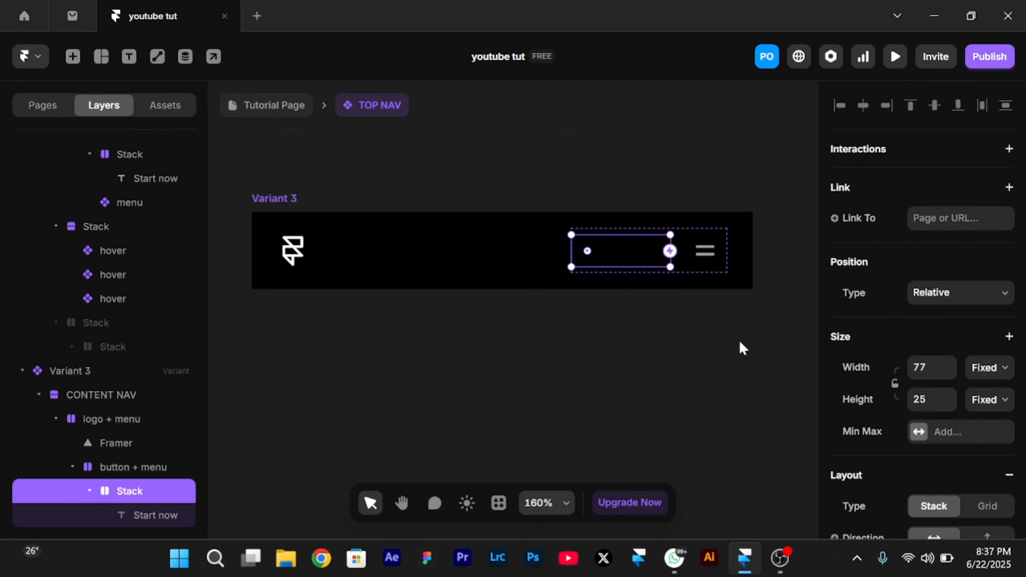
pyautogui.scroll(-8, 964, 424)
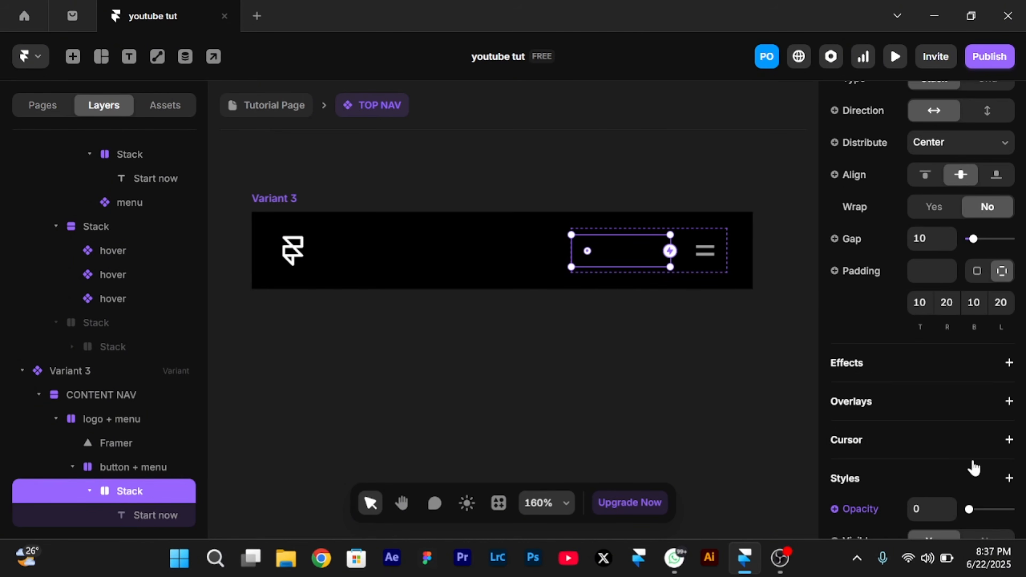
pyautogui.scroll(-3, 973, 467)
pyautogui.click(929, 398)
pyautogui.write('1')
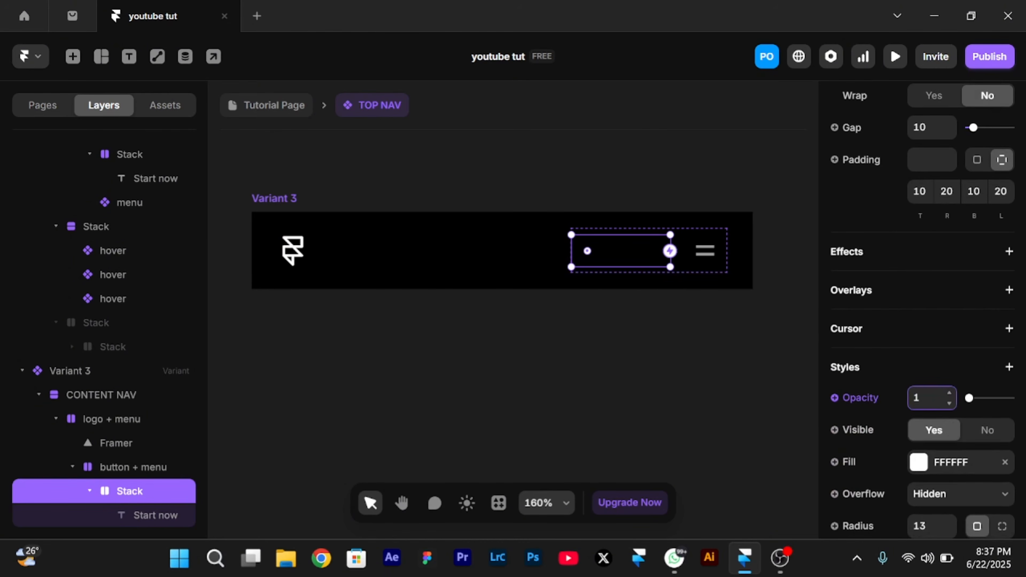
pyautogui.press('Return')
# Compare the three nav variants on the canvas and preview Variant 3
pyautogui.hscroll(-6, 270, 236)
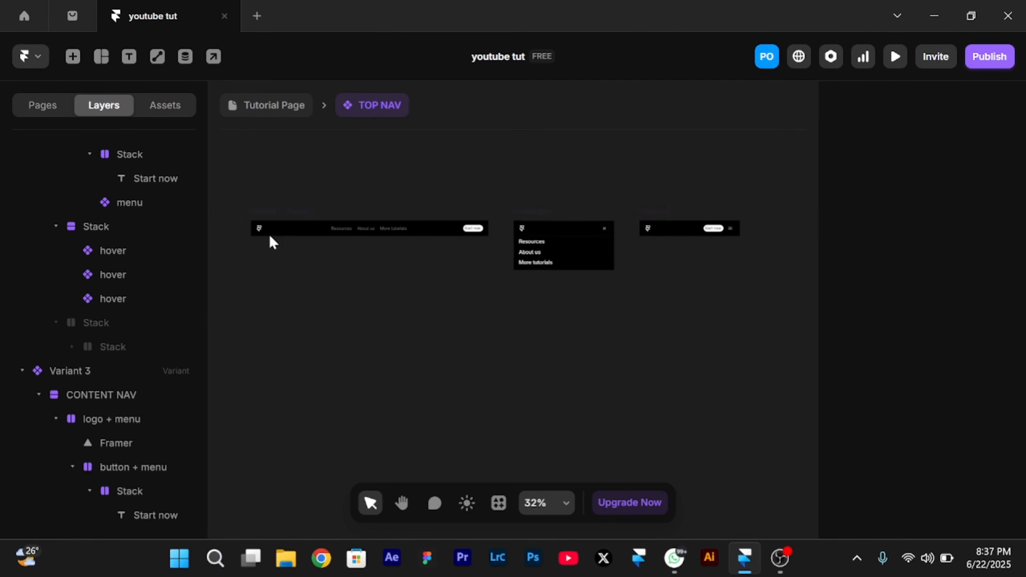
pyautogui.scroll(4, 270, 236)
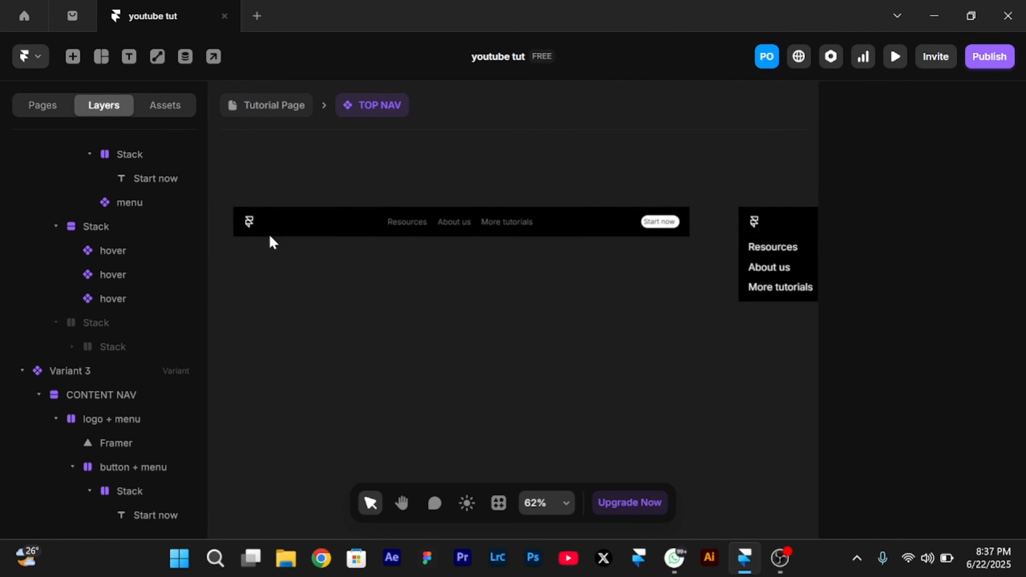
pyautogui.scroll(-1, 270, 237)
pyautogui.scroll(4, 270, 237)
pyautogui.scroll(-5, 271, 237)
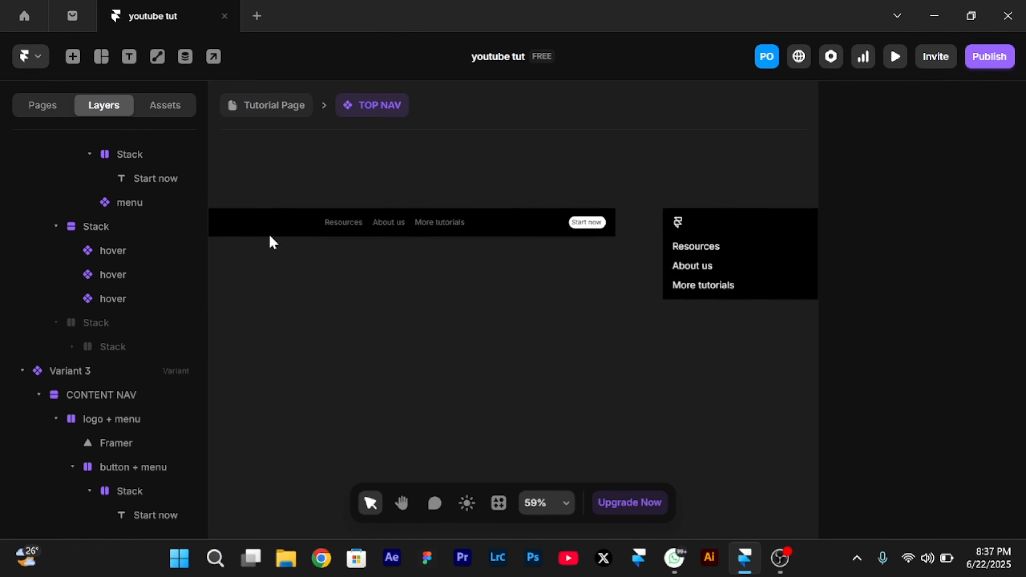
pyautogui.hscroll(10, 271, 239)
pyautogui.hscroll(-2, 270, 239)
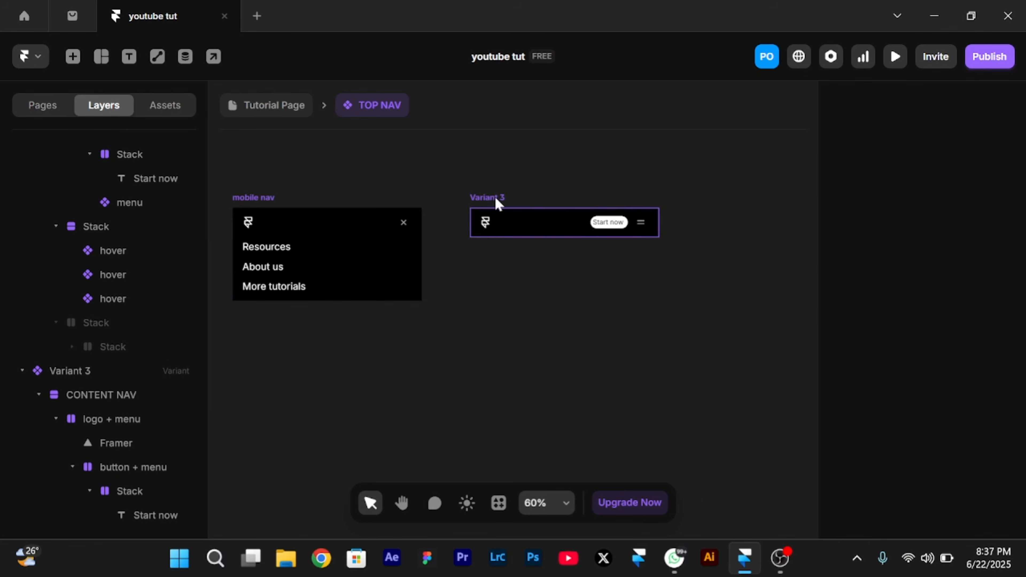
pyautogui.scroll(2, 499, 204)
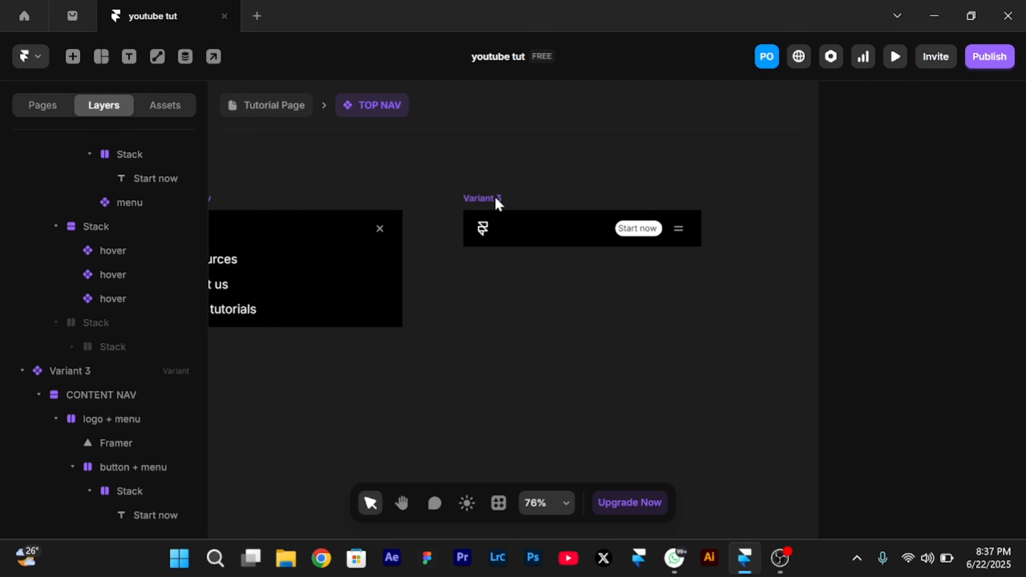
pyautogui.click(498, 202)
pyautogui.hotkey('ctrl', 'p')
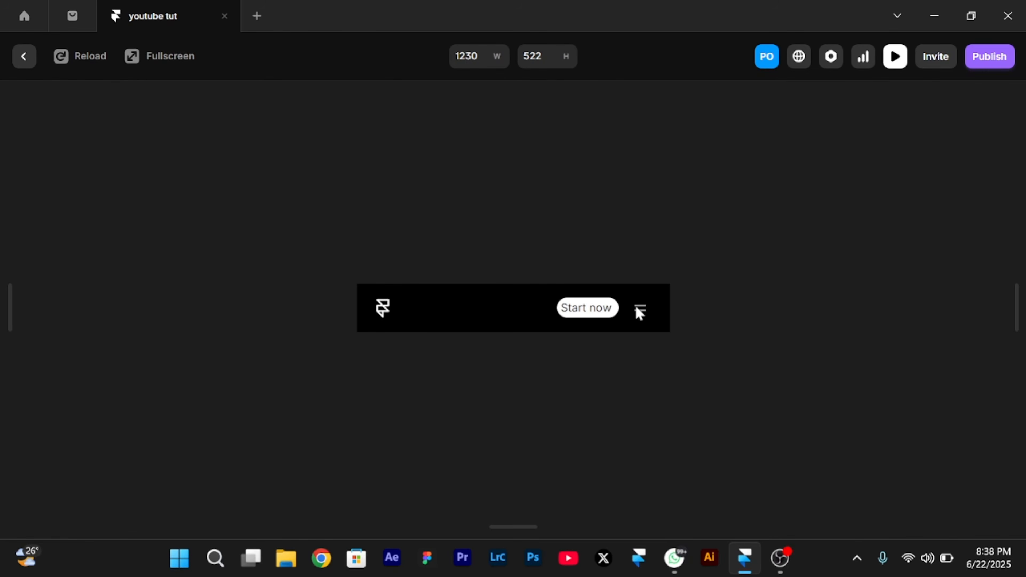
pyautogui.press('Escape')
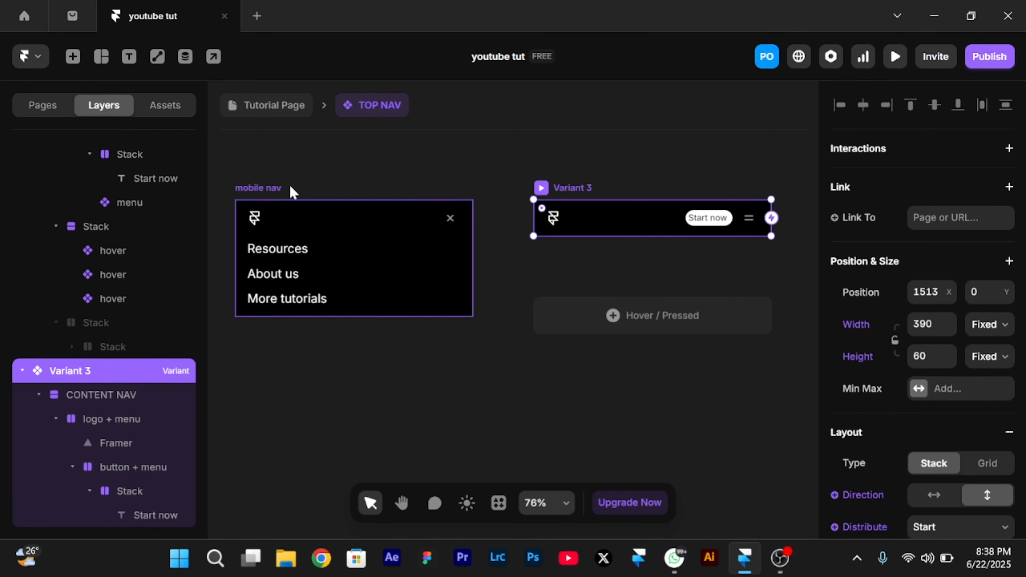
# Connect the menu icon in Variant 3 to the mobile nav variant with a Click interaction
pyautogui.scroll(3, 766, 232)
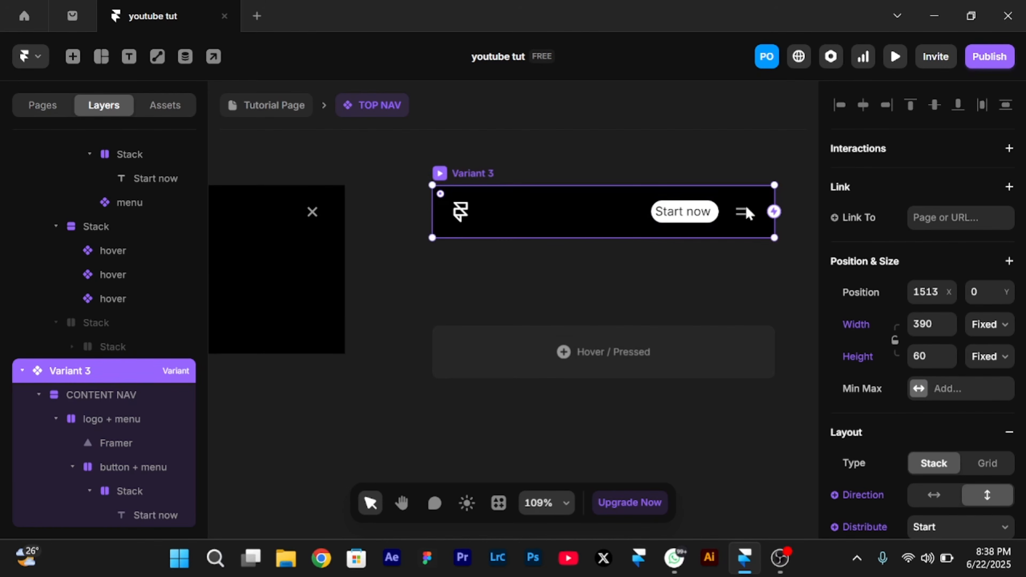
pyautogui.click(742, 213)
pyautogui.moveTo(756, 212); pyautogui.dragTo(308, 334)
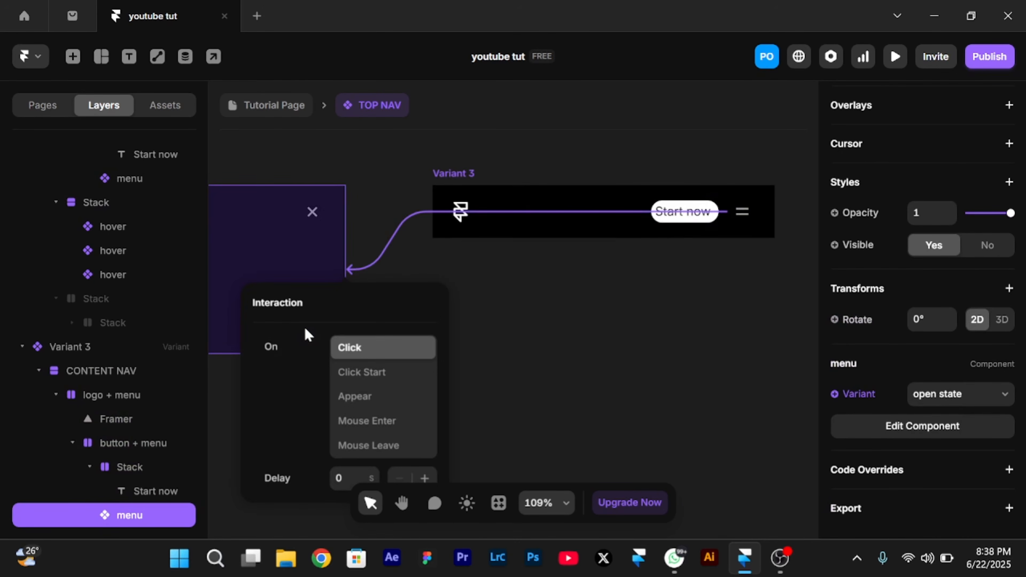
# Connect the close icon in mobile nav back to Variant 3 and test the menu icon in the preview
pyautogui.hscroll(-6, 306, 331)
pyautogui.hscroll(1, 306, 331)
pyautogui.click(531, 218)
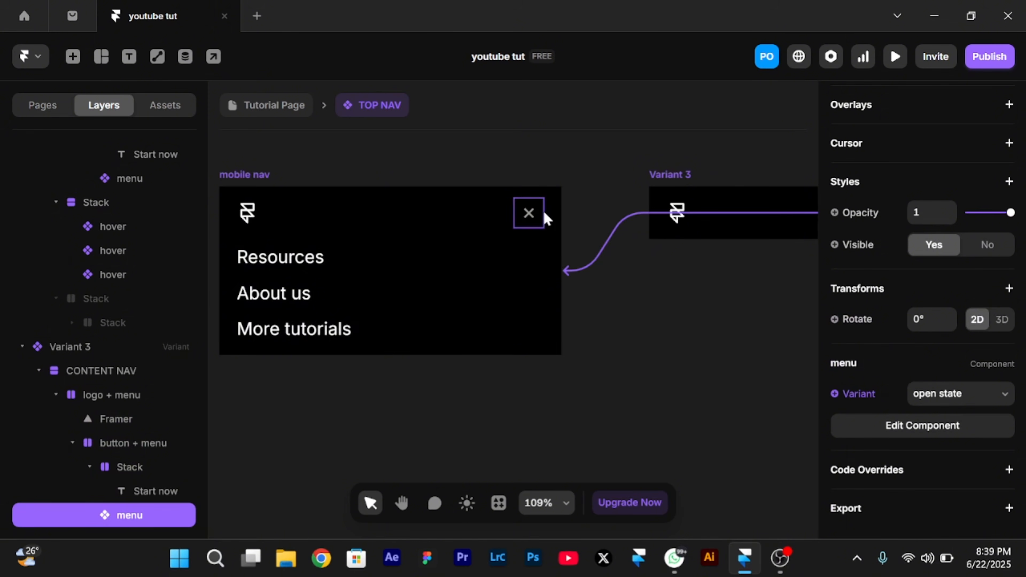
pyautogui.click(542, 210)
pyautogui.moveTo(543, 212); pyautogui.dragTo(713, 223)
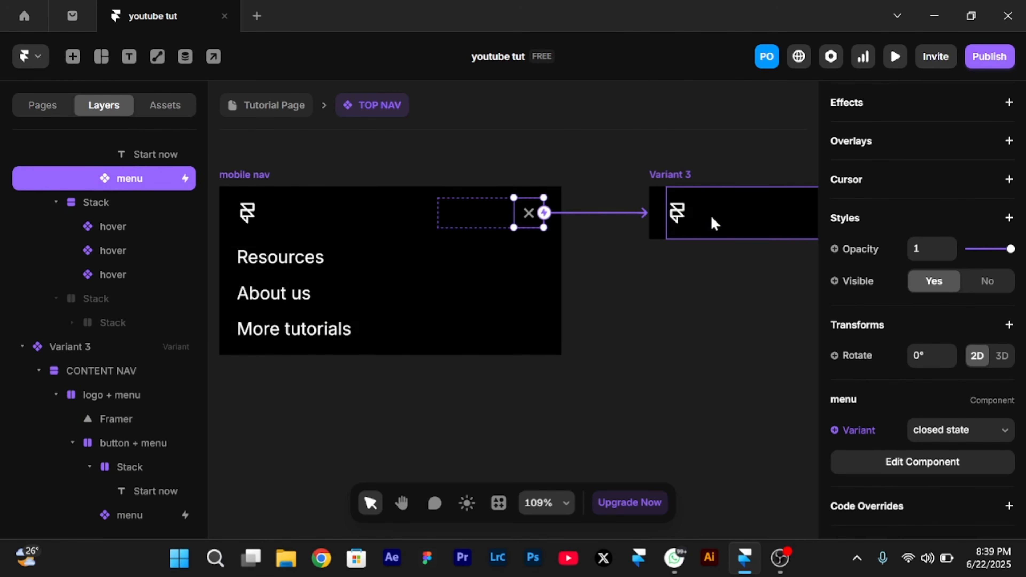
pyautogui.hotkey('ctrl', 'p')
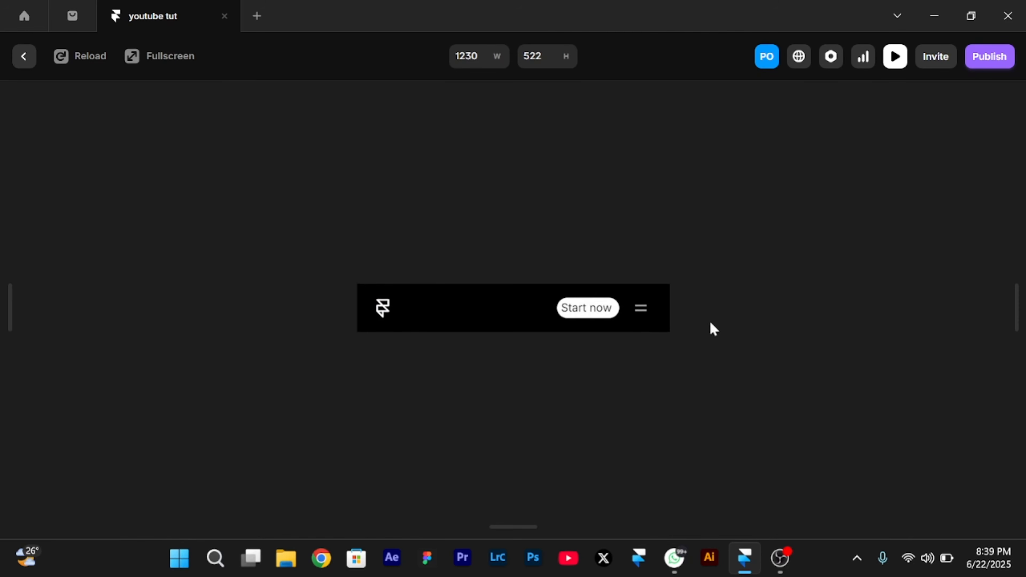
pyautogui.click(641, 318)
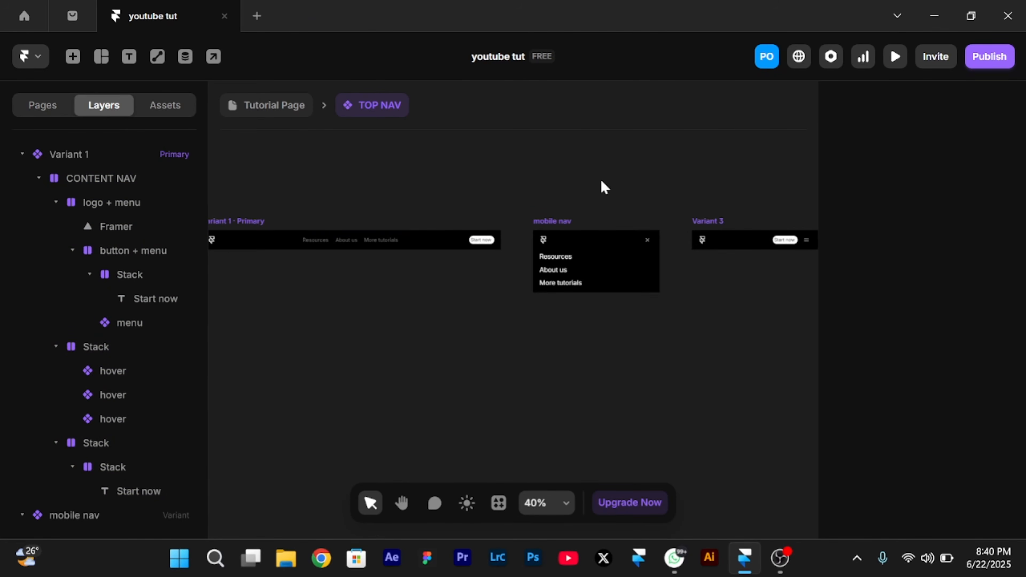
# Rename Variant 3 as "closed state" and return from the TOP NAV component to the tutorial page
pyautogui.click(714, 223)
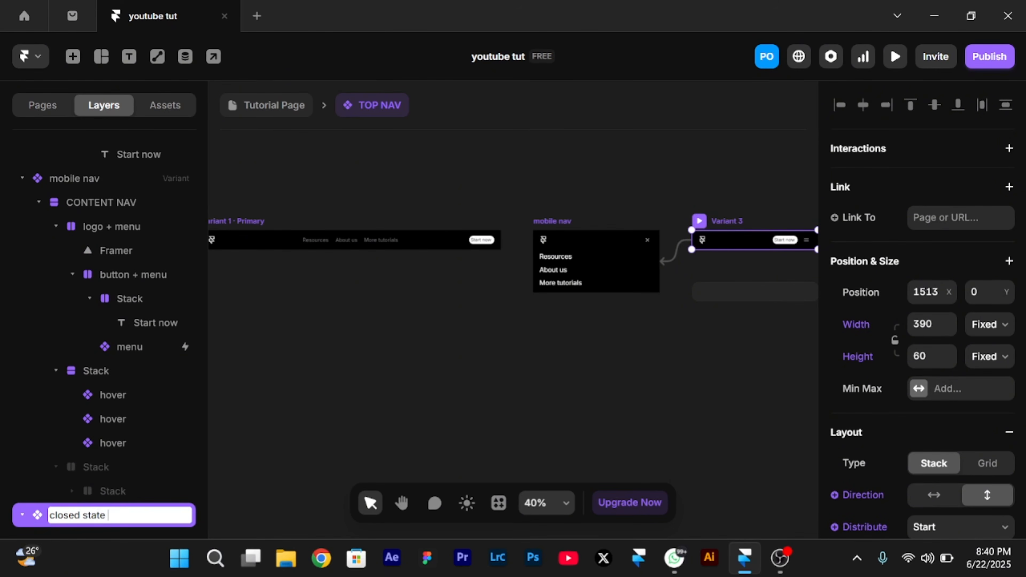
pyautogui.press('Return')
pyautogui.press('Escape')
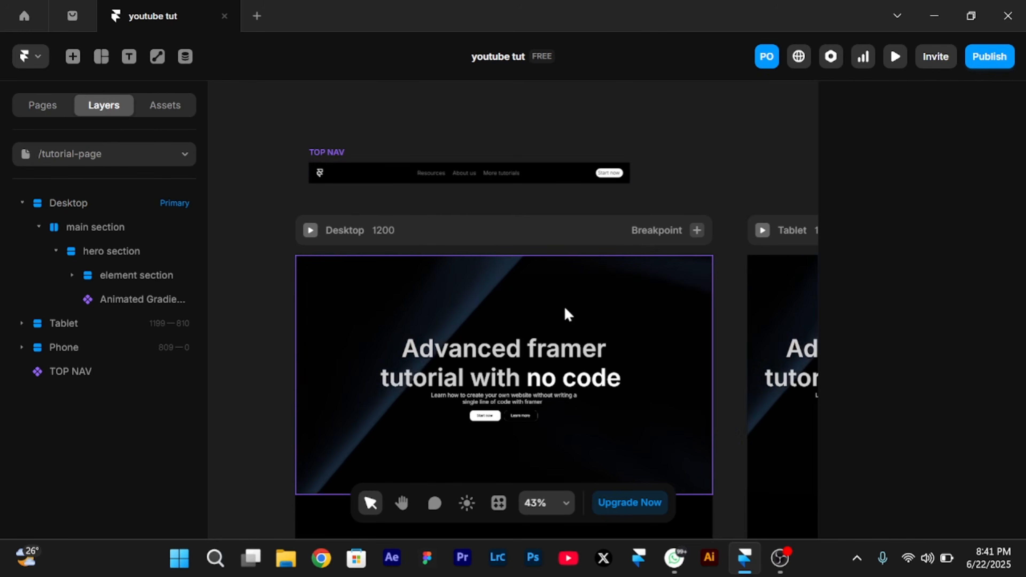
# Move the TOP NAV component from the loose canvas area into the Desktop breakpoint
pyautogui.scroll(-2, 419, 123)
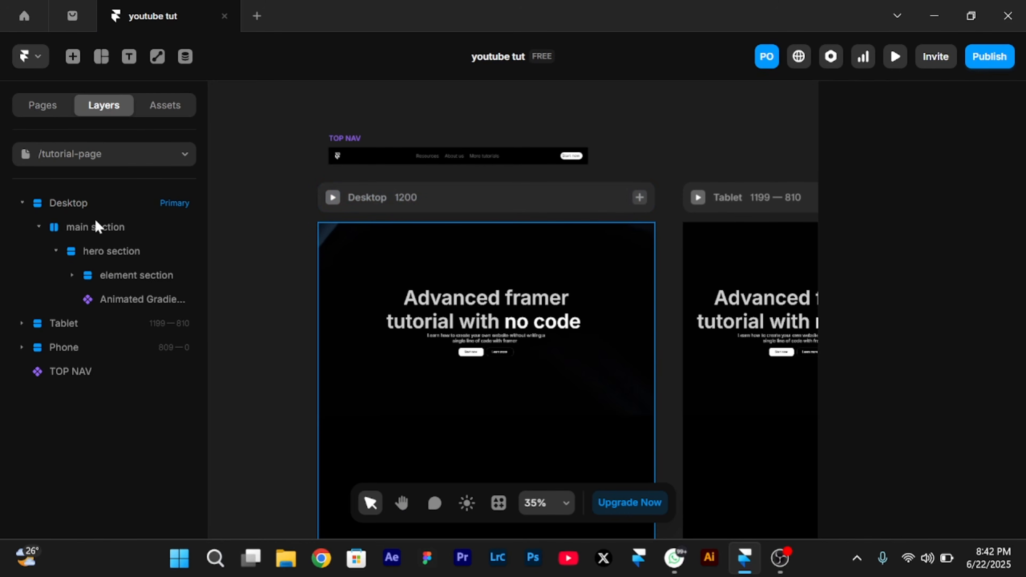
pyautogui.click(399, 109)
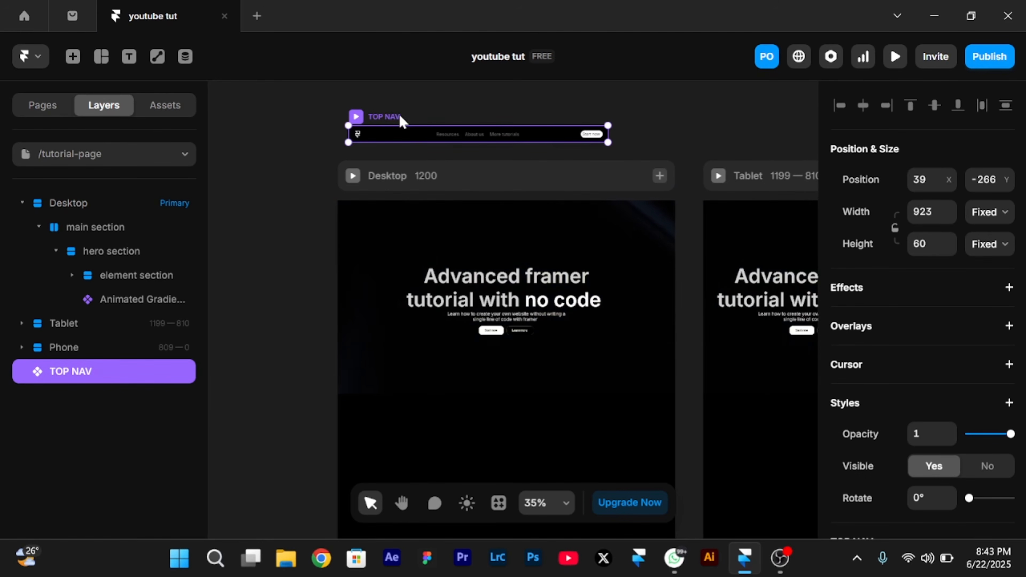
pyautogui.press('Delete')
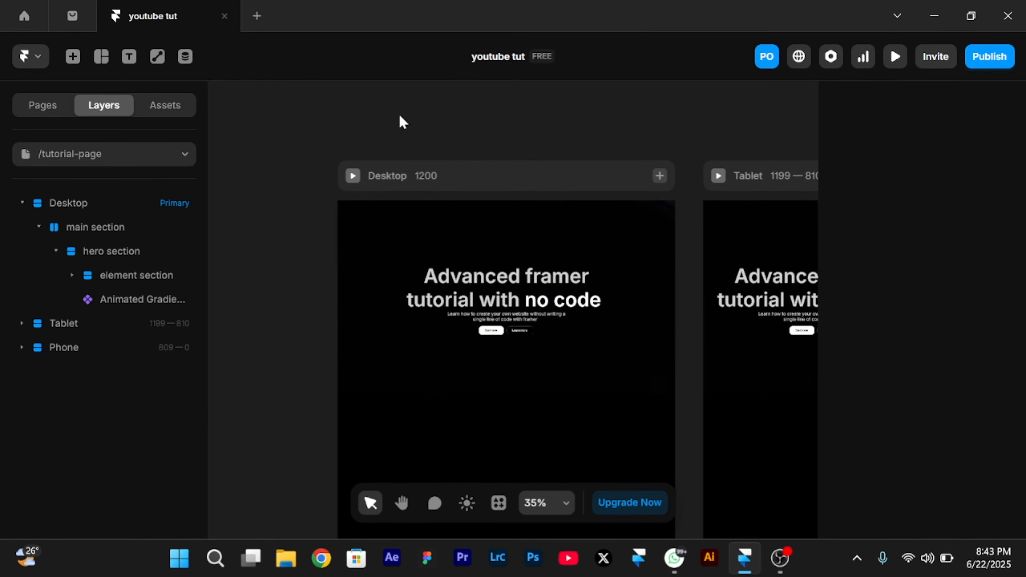
pyautogui.click(496, 179)
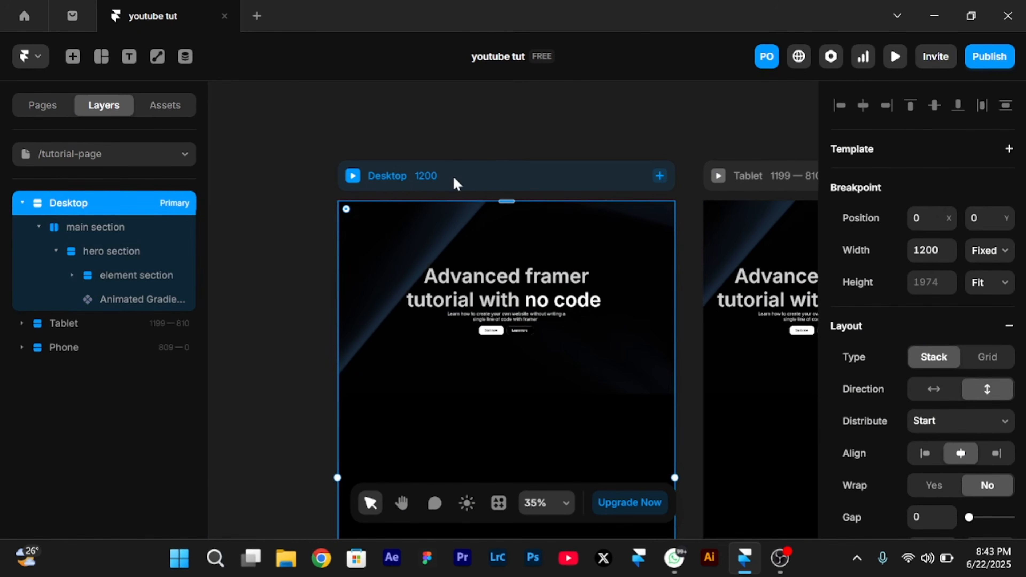
pyautogui.hotkey('ctrl', 'z')
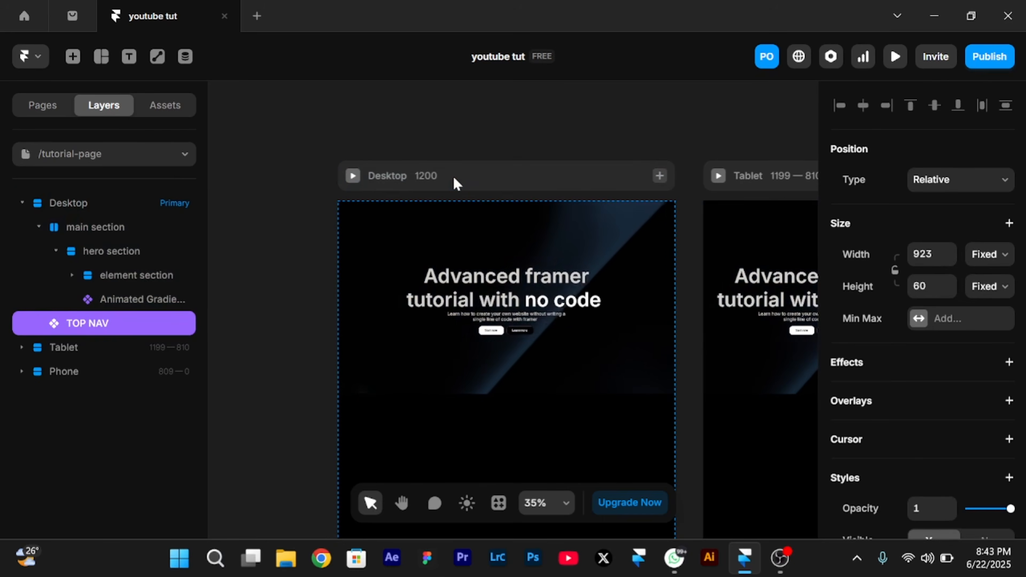
# Reorder TOP NAV within Desktop so it sits above the main section, and preview the page
pyautogui.scroll(-1, 598, 287)
pyautogui.scroll(-5, 597, 287)
pyautogui.scroll(-3, 598, 287)
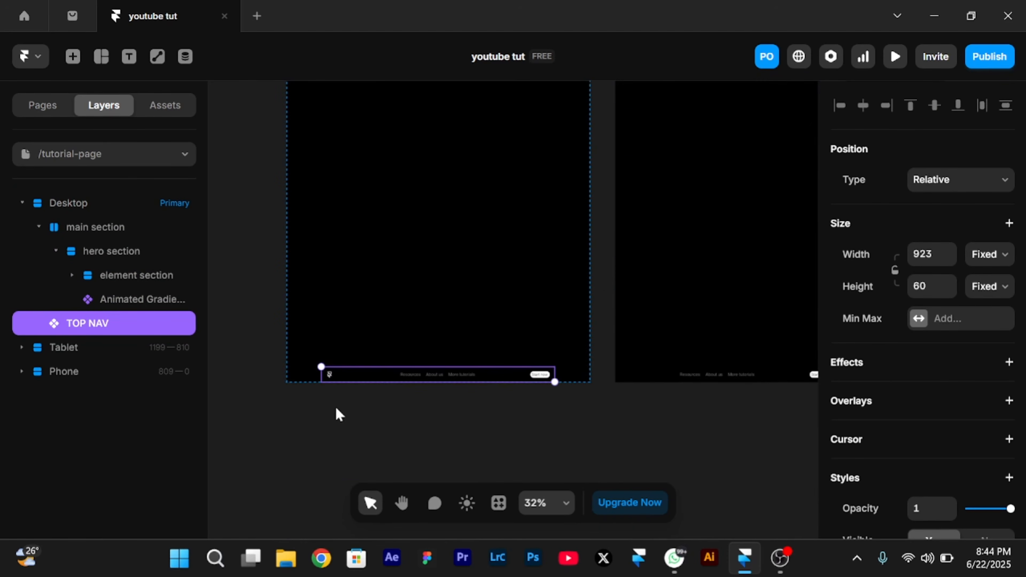
pyautogui.scroll(4, 335, 408)
pyautogui.press('Up')
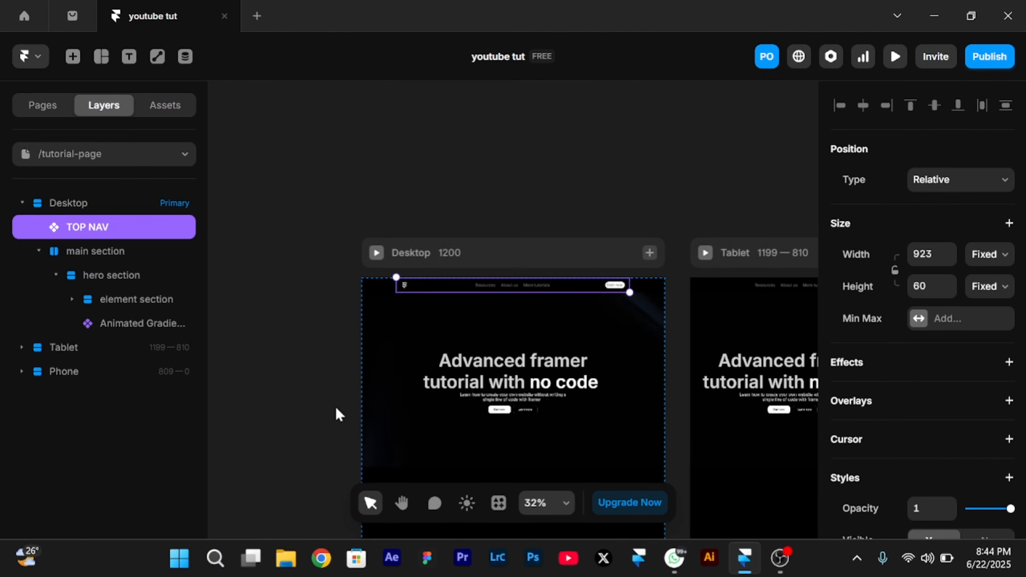
pyautogui.scroll(3, 503, 272)
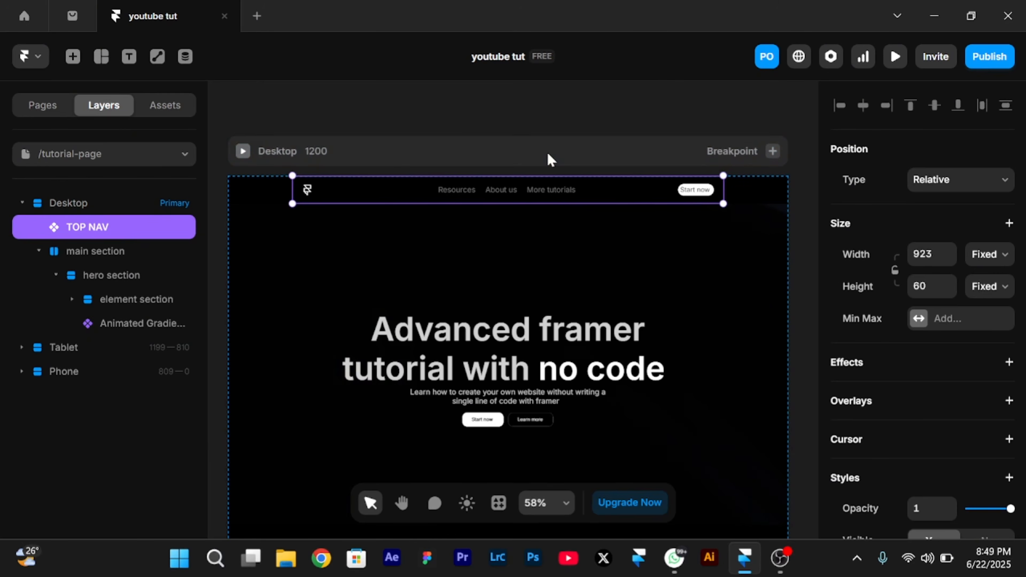
pyautogui.hotkey('ctrl', 'p')
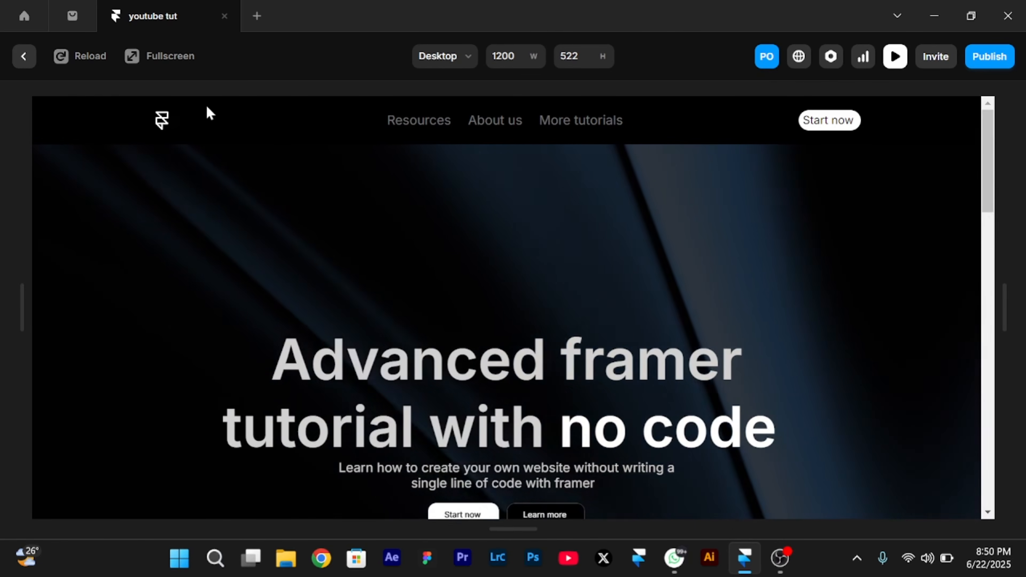
# Scroll through the page preview to check how the header behaves, and return to the canvas
pyautogui.scroll(-4, 626, 367)
pyautogui.scroll(-4, 627, 366)
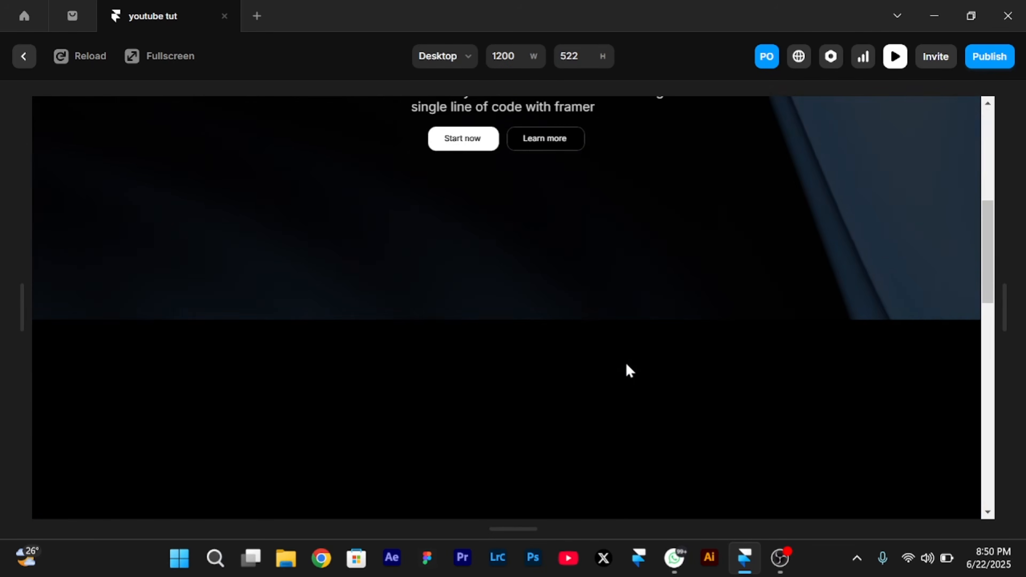
pyautogui.scroll(8, 627, 366)
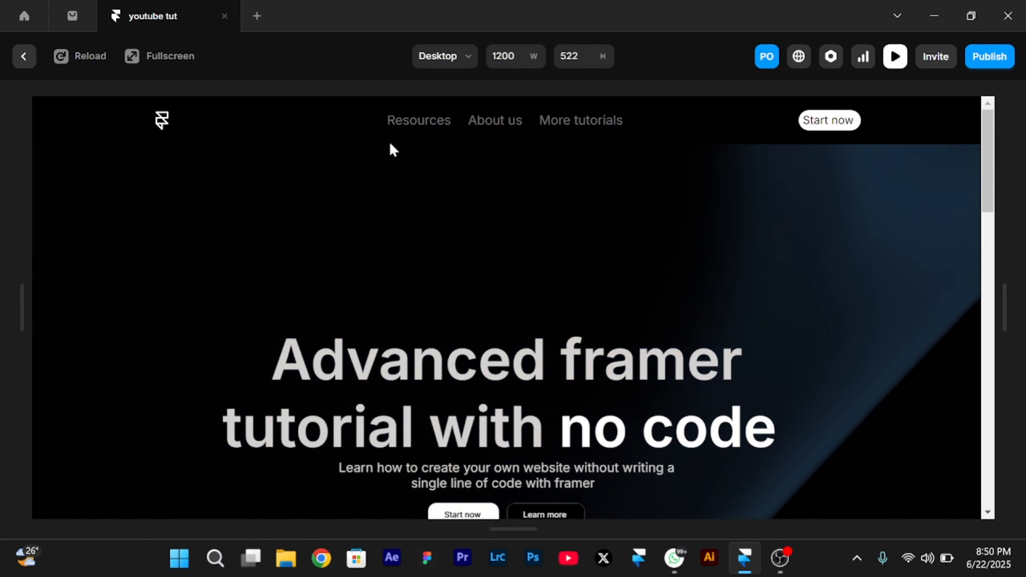
pyautogui.click(23, 61)
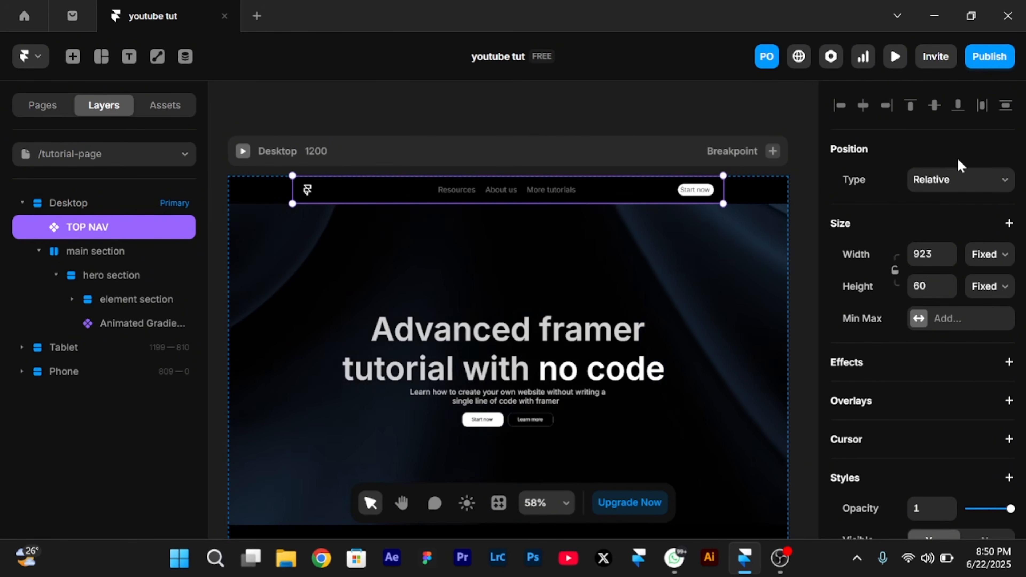
# Set TOP NAV's position type to Fixed and pin it to the left and right edges of Desktop with 0 offsets
pyautogui.click(930, 183)
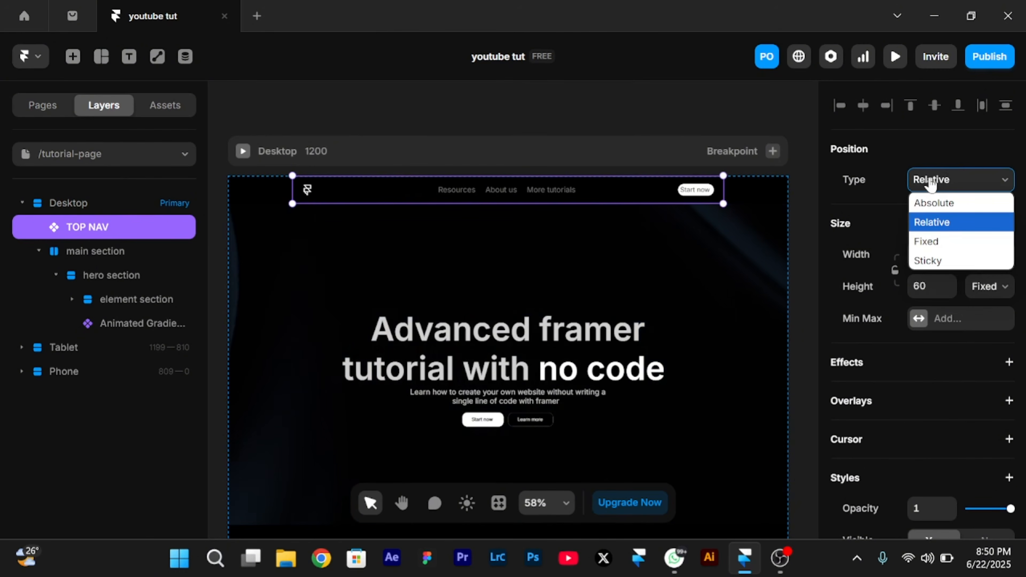
pyautogui.click(923, 242)
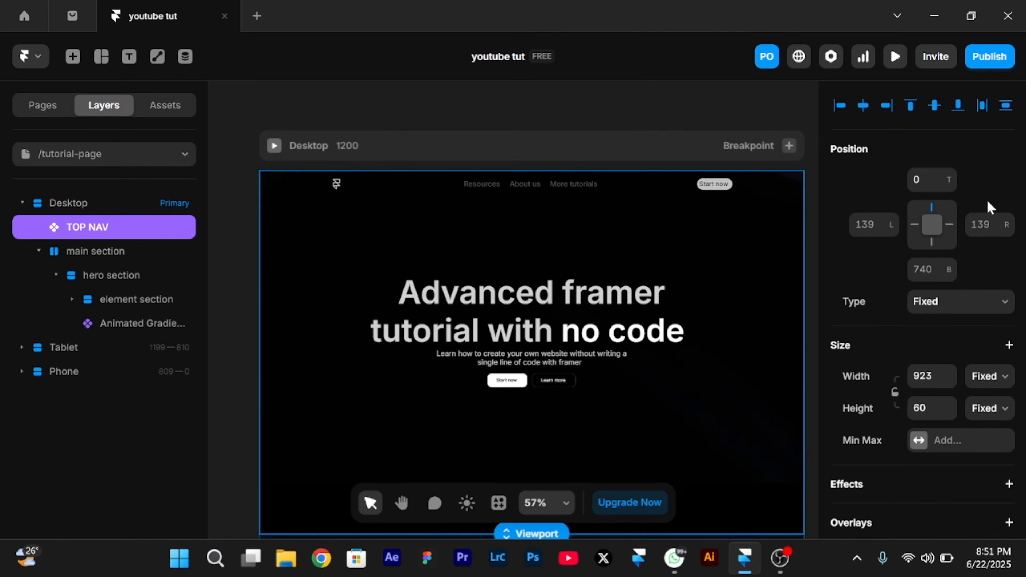
pyautogui.click(949, 225)
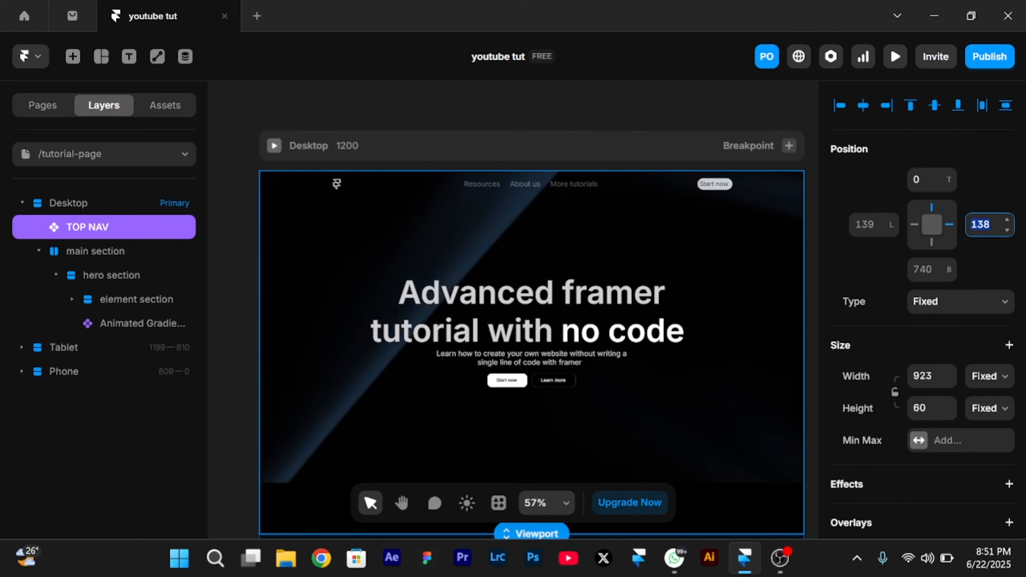
pyautogui.press('Down')
pyautogui.write('0')
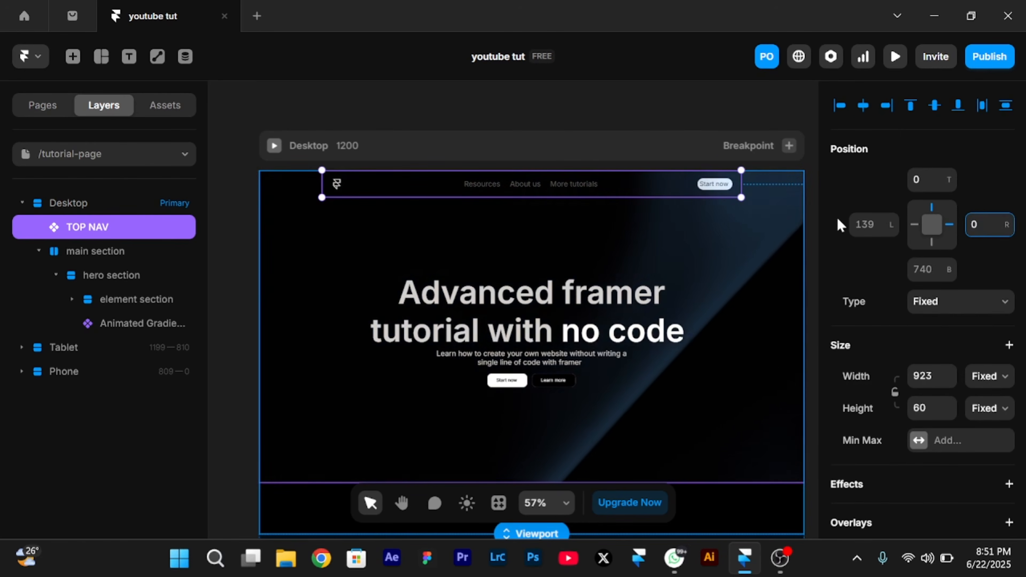
pyautogui.click(914, 226)
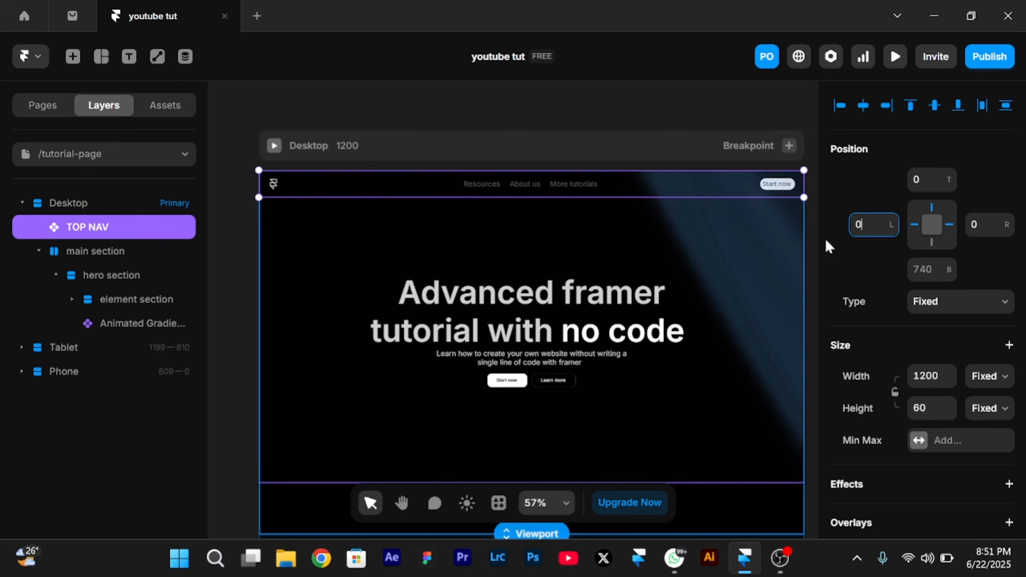
# Preview the page, scroll it to test the fixed full-width header, and go back to the canvas
pyautogui.click(894, 57)
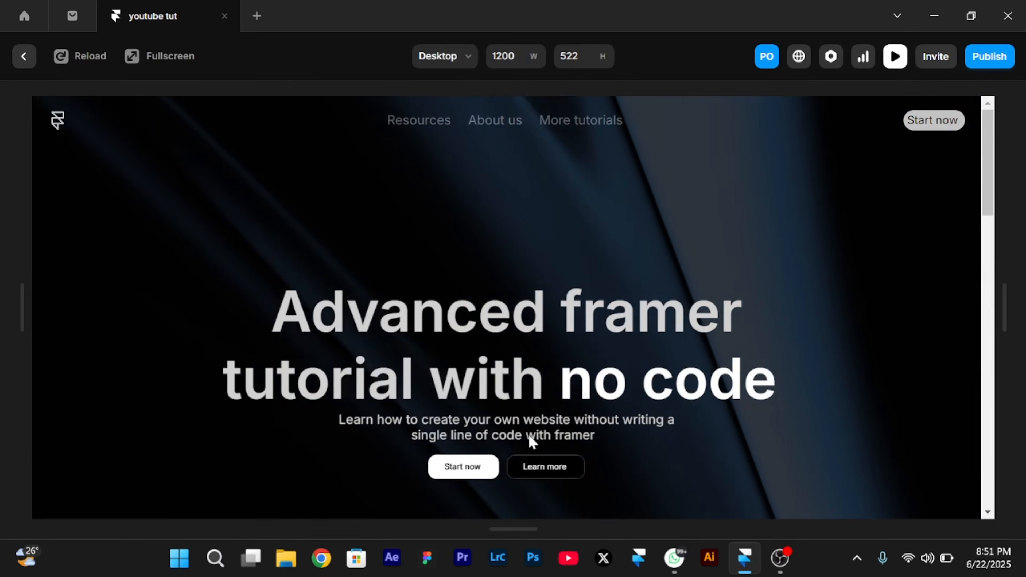
pyautogui.scroll(-2, 529, 436)
pyautogui.scroll(-3, 529, 441)
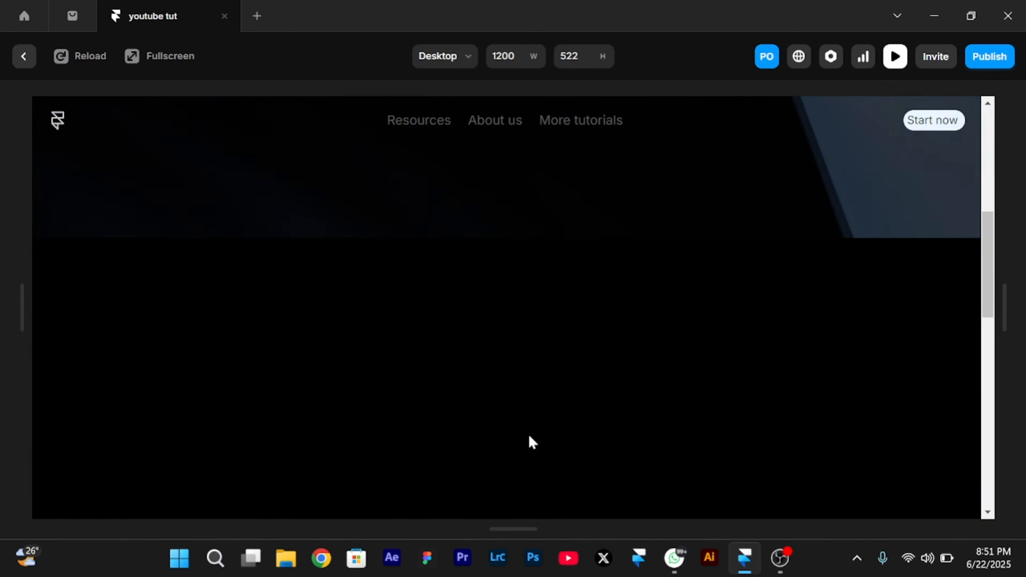
pyautogui.scroll(6, 529, 441)
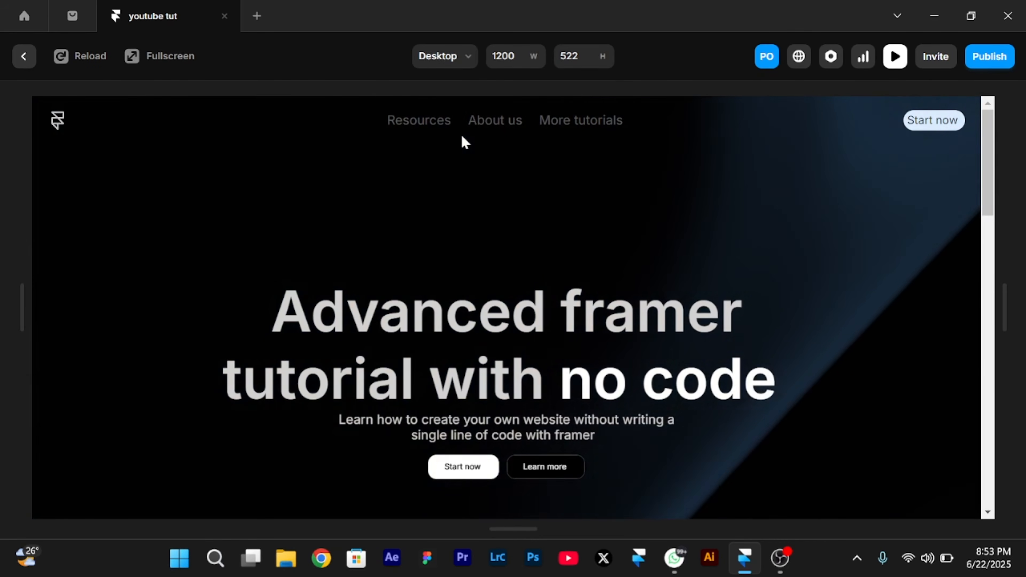
pyautogui.click(24, 58)
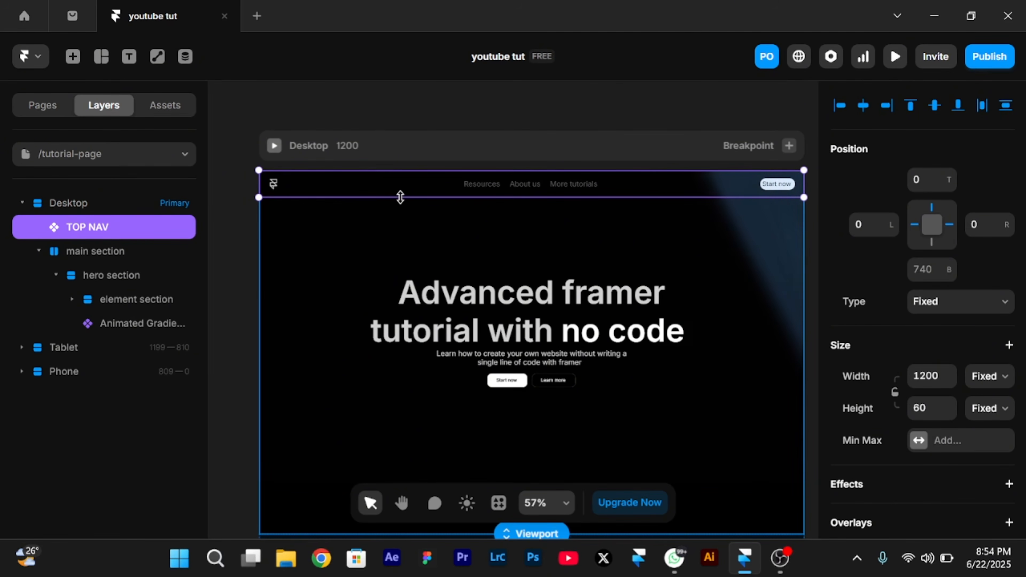
# Set the Z Index of TOP NAV in the Desktop breakpoint to 3
pyautogui.press('Escape')
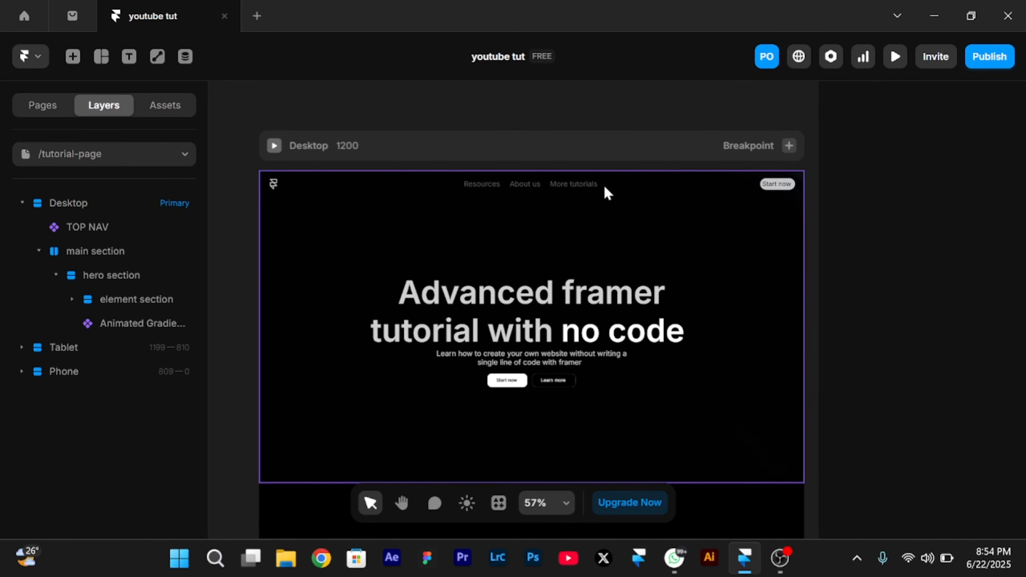
pyautogui.click(92, 233)
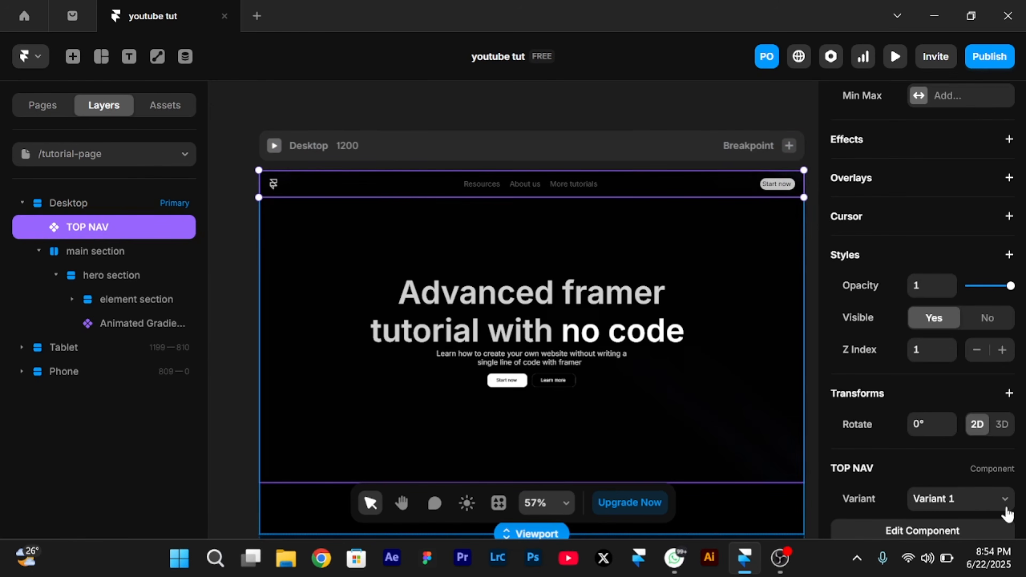
pyautogui.scroll(-4, 921, 392)
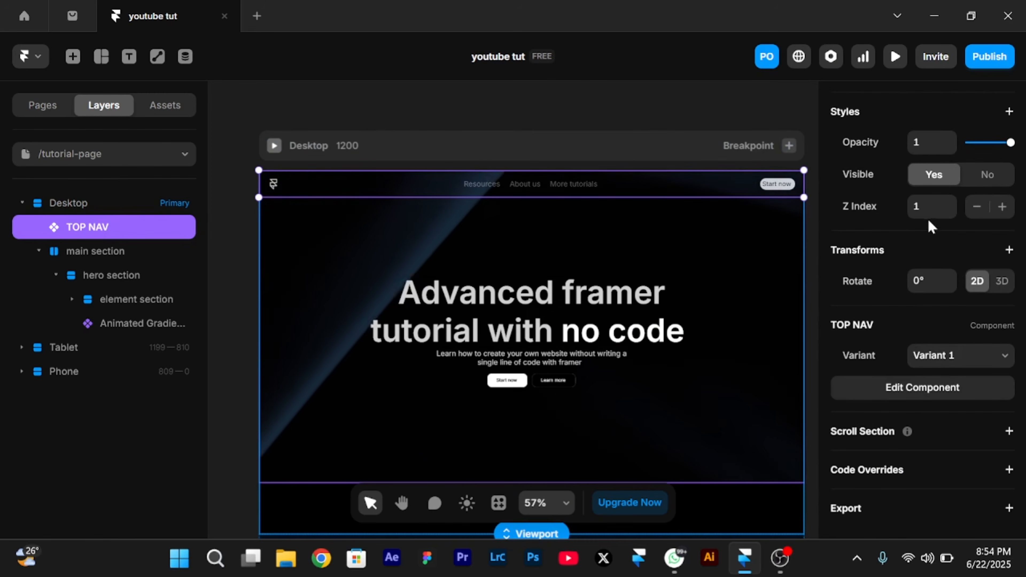
pyautogui.click(924, 206)
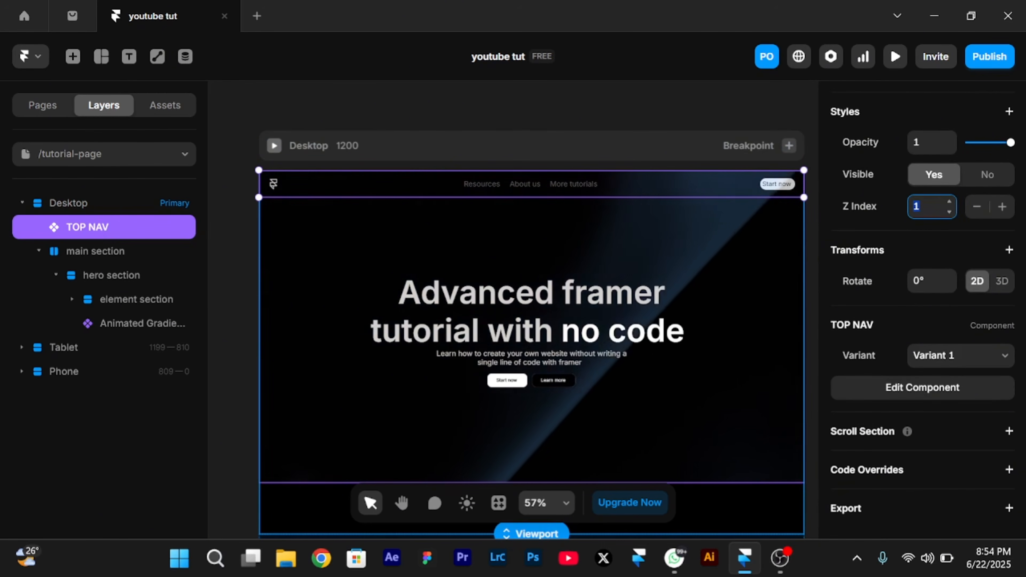
pyautogui.write('3')
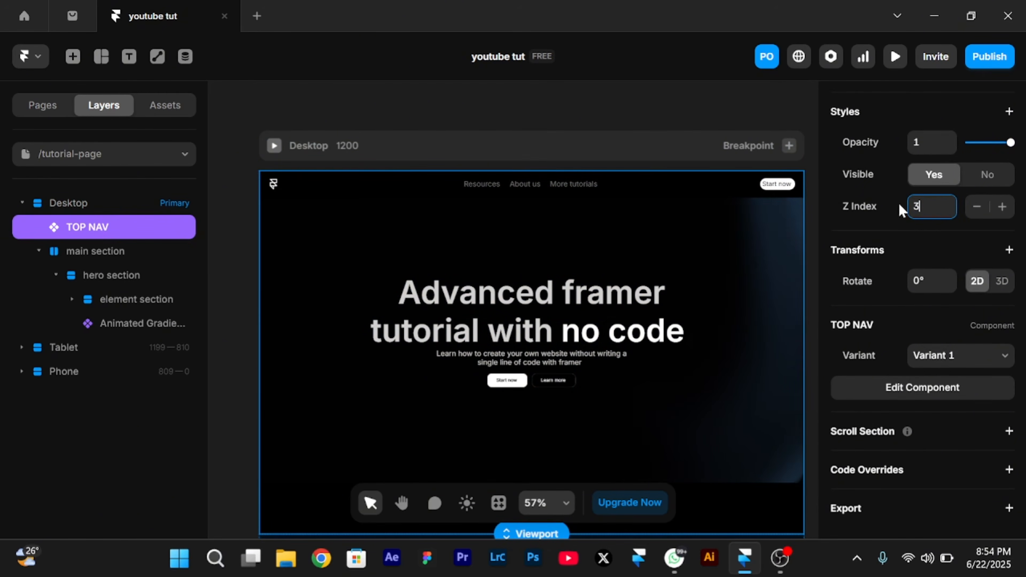
pyautogui.click(267, 142)
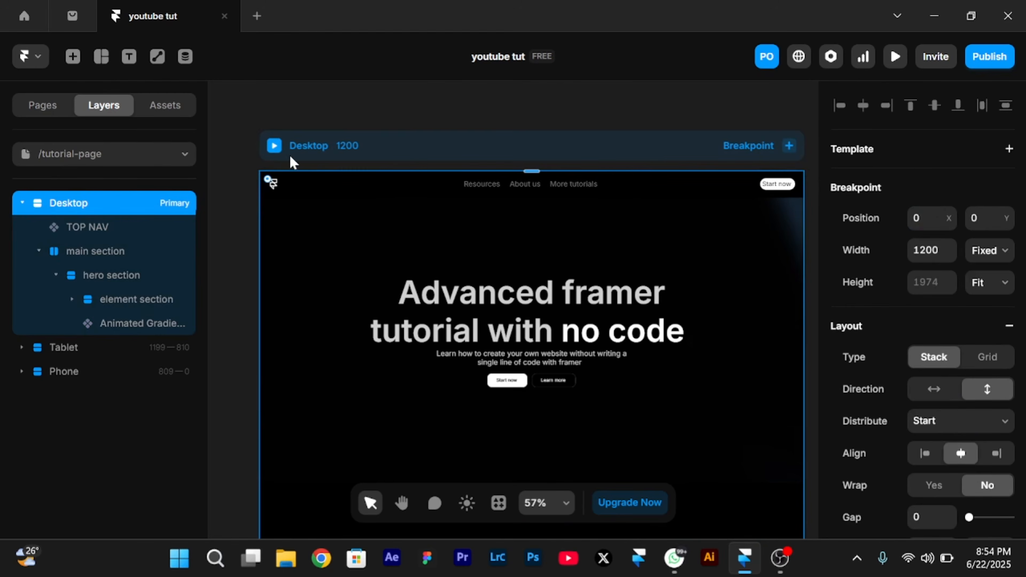
# Preview the page and scroll repeatedly to examine how the hero text and the fixed header overlap, and close the preview
pyautogui.hotkey('ctrl', 'p')
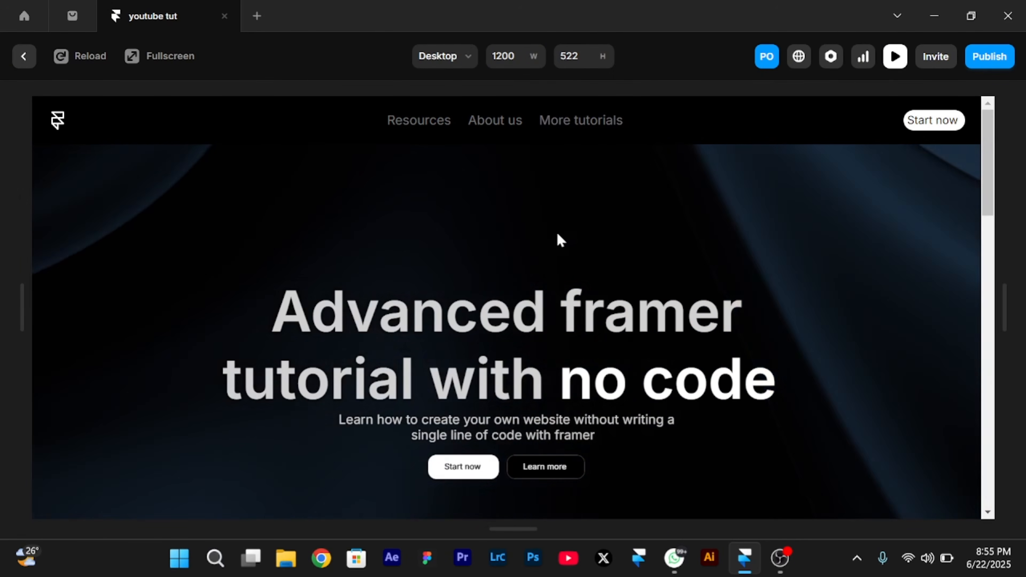
pyautogui.scroll(-5, 559, 239)
pyautogui.scroll(-1, 559, 239)
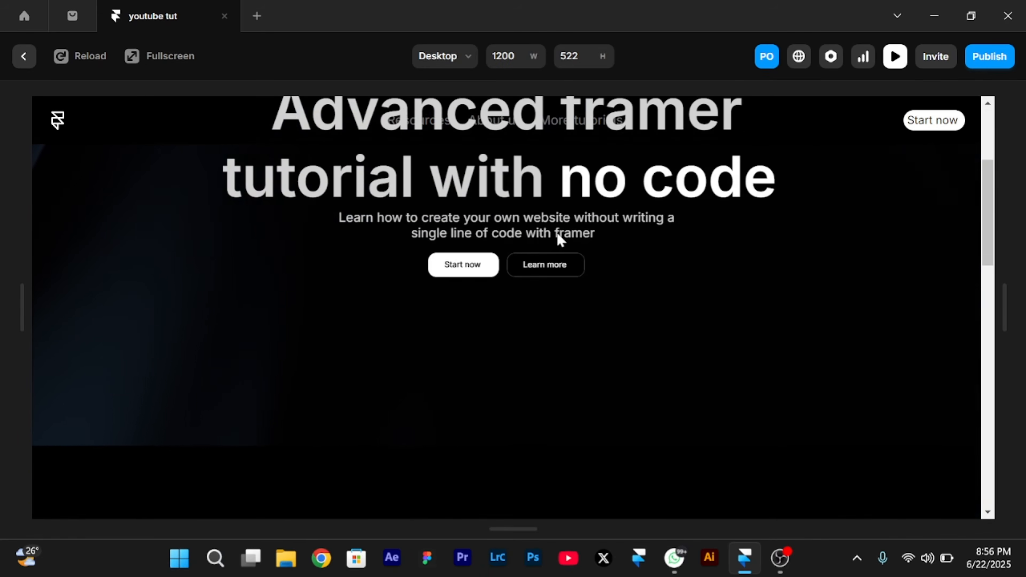
pyautogui.scroll(1, 559, 239)
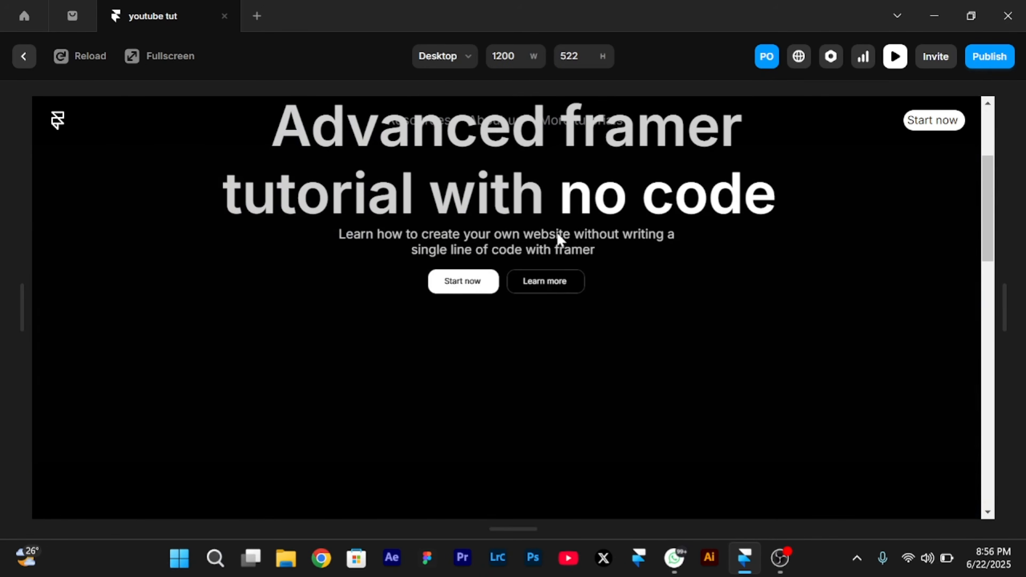
pyautogui.scroll(5, 560, 239)
pyautogui.scroll(-3, 560, 239)
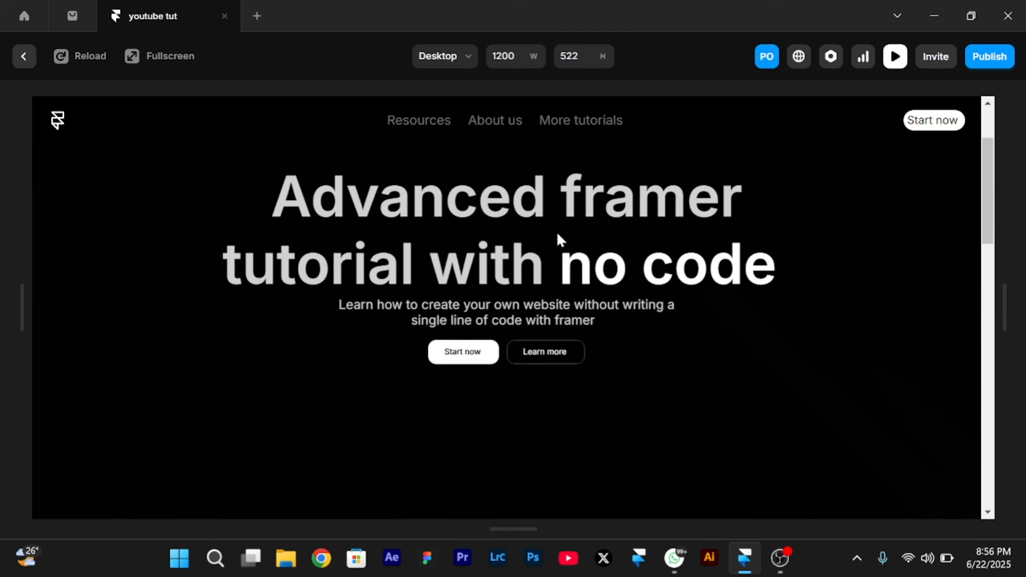
pyautogui.scroll(-5, 560, 239)
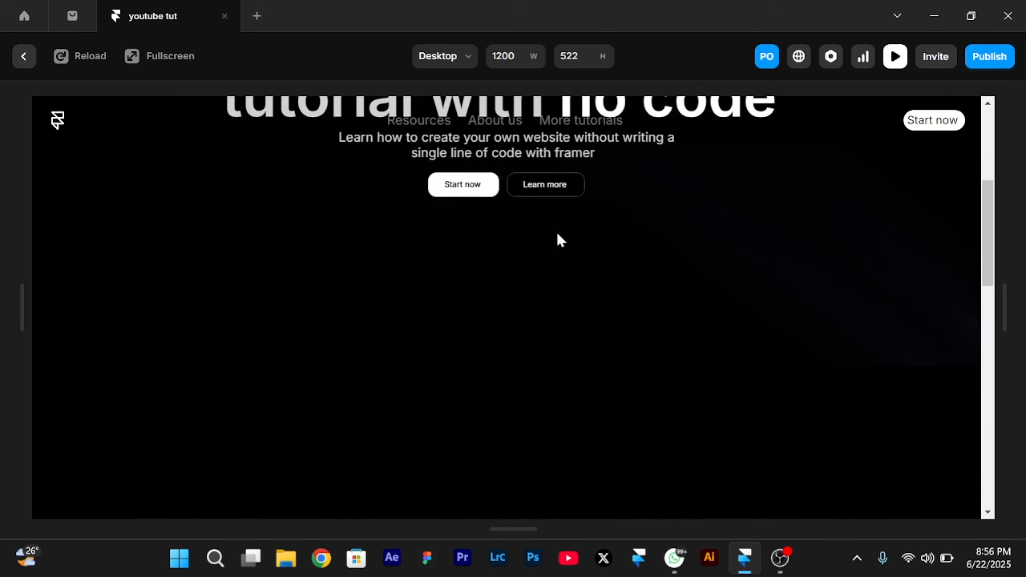
pyautogui.scroll(8, 559, 239)
pyautogui.scroll(2, 560, 239)
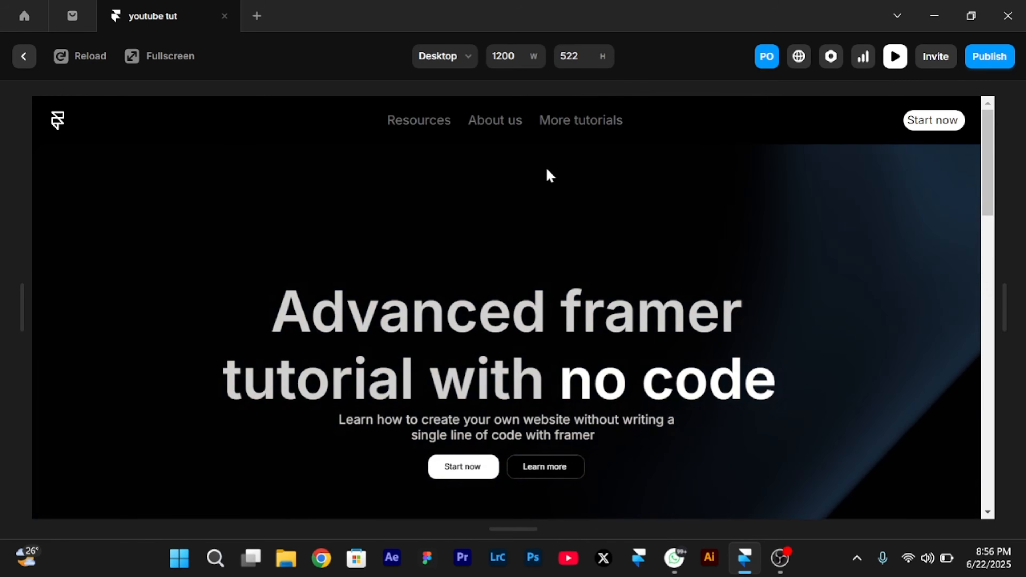
pyautogui.scroll(-3, 546, 169)
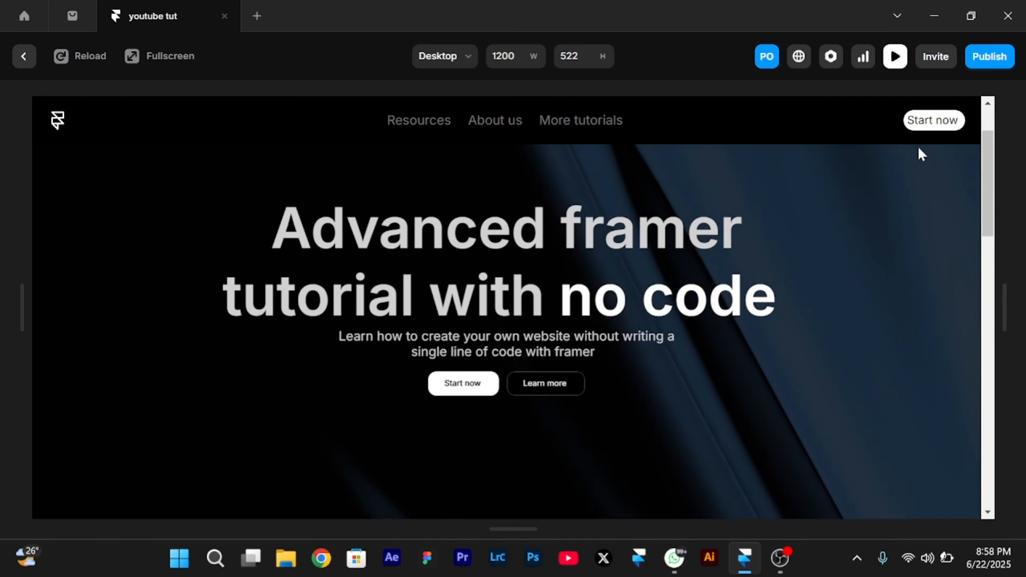
pyautogui.click(25, 57)
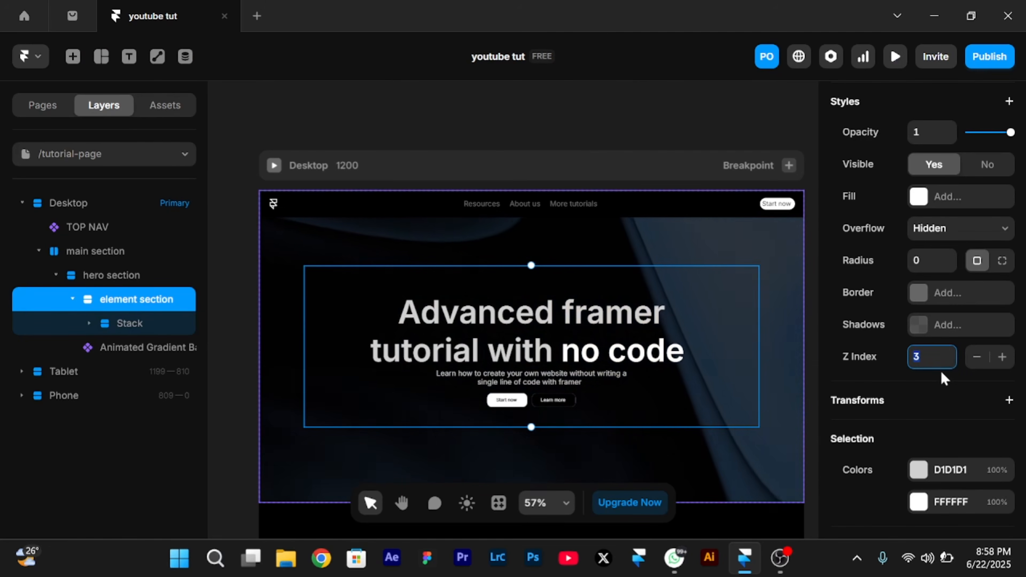
# Set the Z Index of the element section inside the hero section to 2
pyautogui.write('2')
pyautogui.scroll(-1, 944, 378)
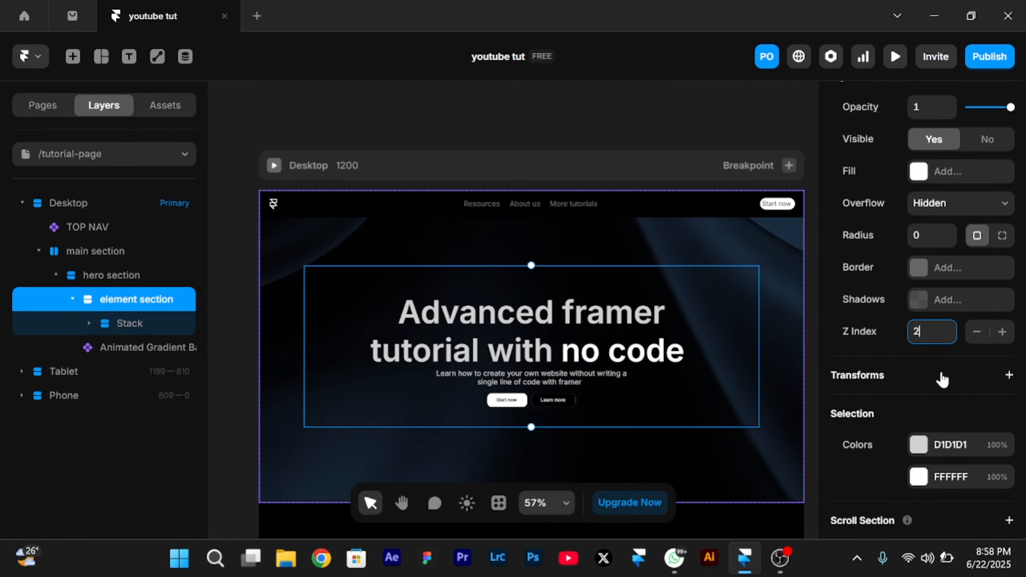
pyautogui.click(323, 118)
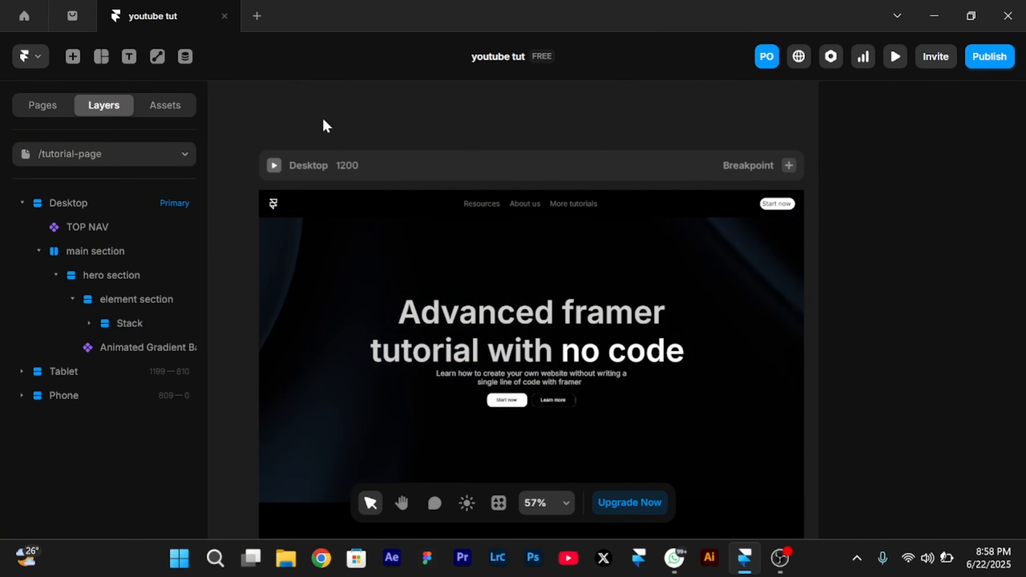
# Preview the page again, scrolling to check the stacking of the header over the hero content, and exit the preview
pyautogui.hotkey('ctrl', 'p')
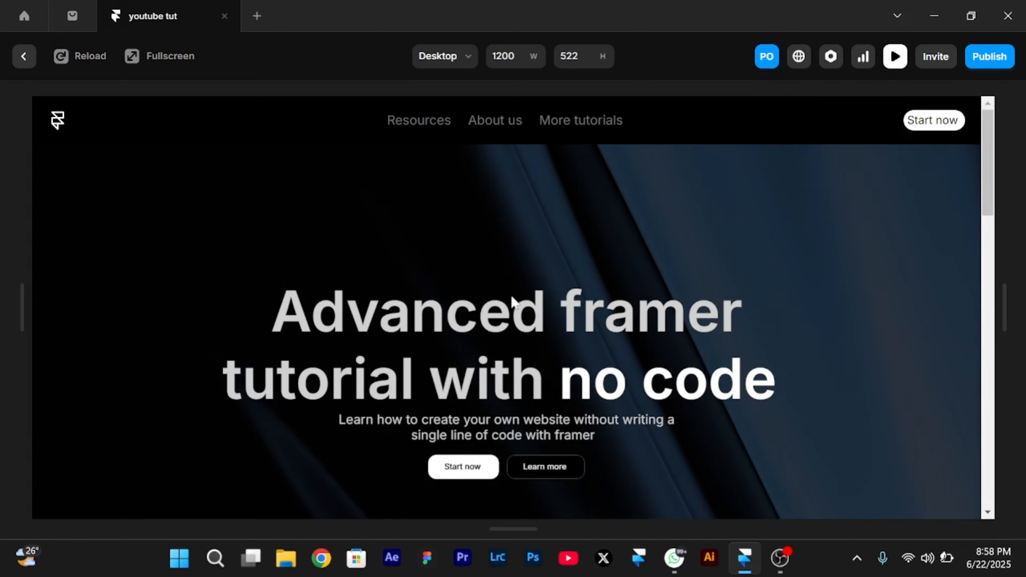
pyautogui.scroll(-6, 600, 366)
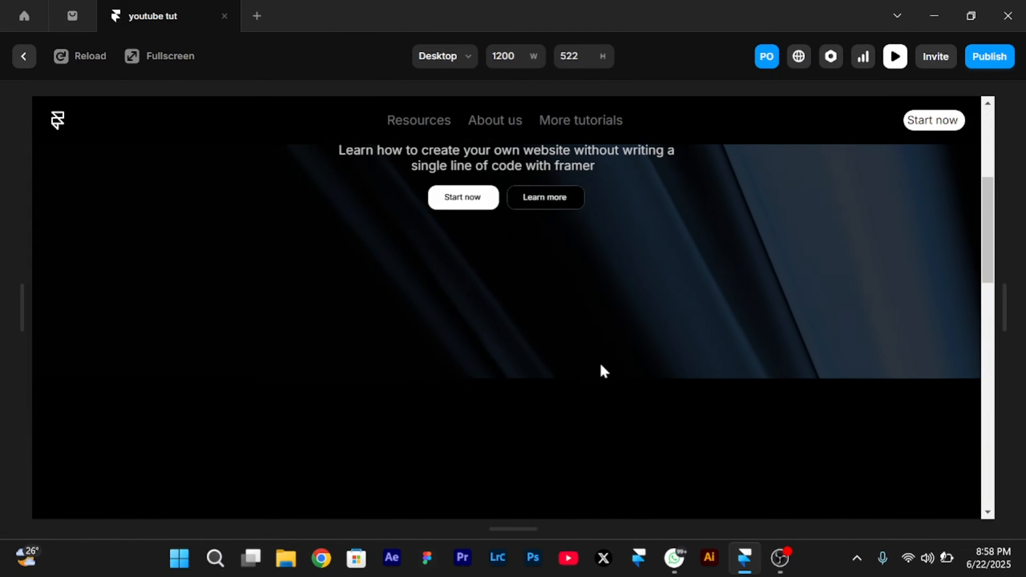
pyautogui.scroll(6, 600, 366)
pyautogui.scroll(-4, 602, 370)
pyautogui.scroll(3, 602, 370)
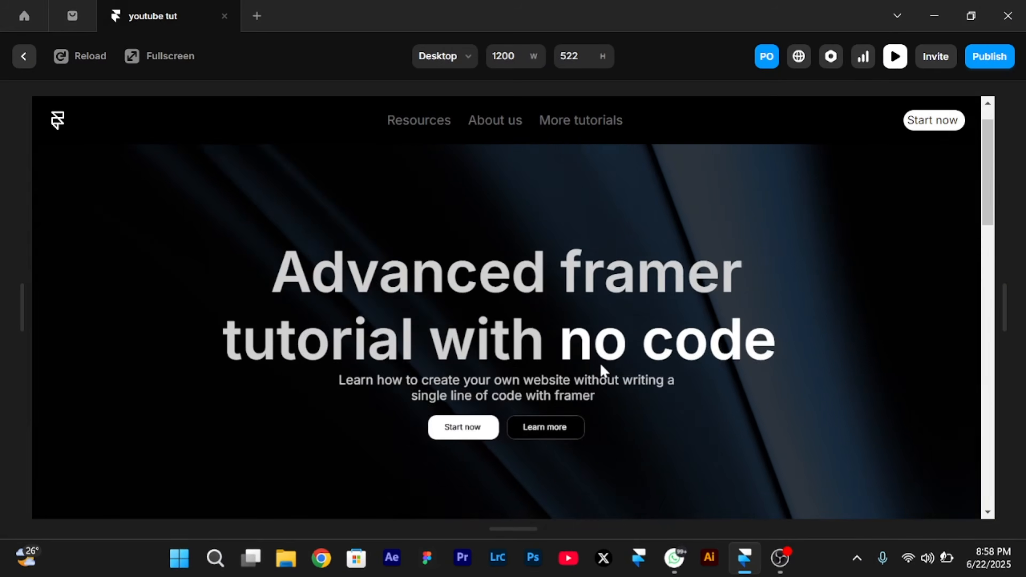
pyautogui.scroll(-2, 602, 369)
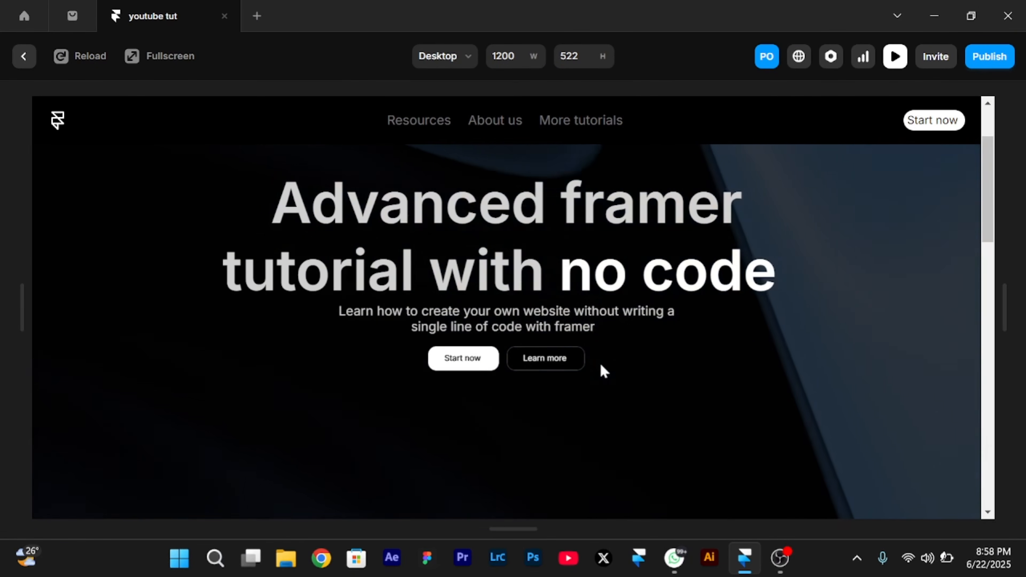
pyautogui.press('Escape')
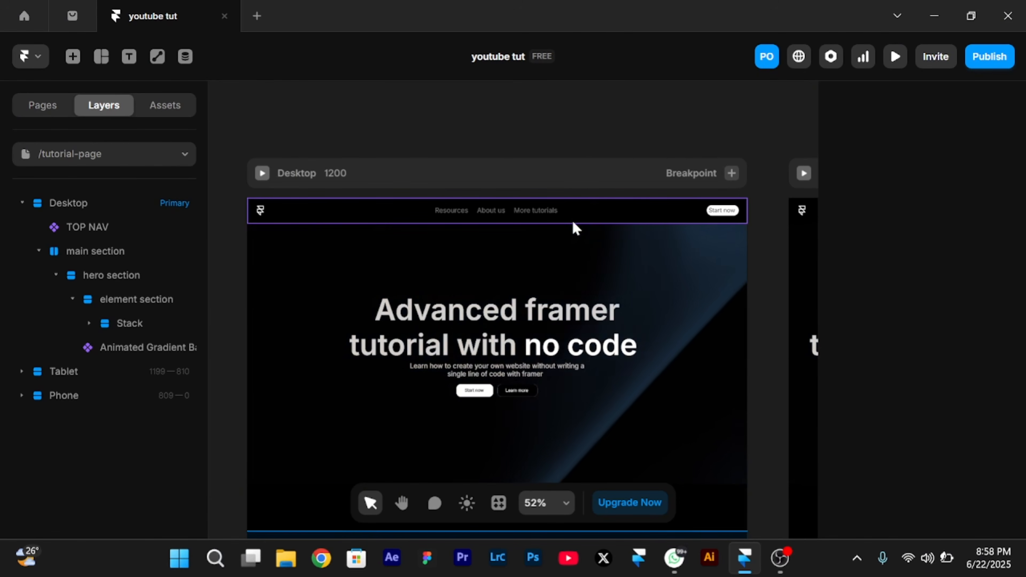
# Switch TOP NAV in the Phone breakpoint to the closed state variant
pyautogui.hscroll(3, 575, 229)
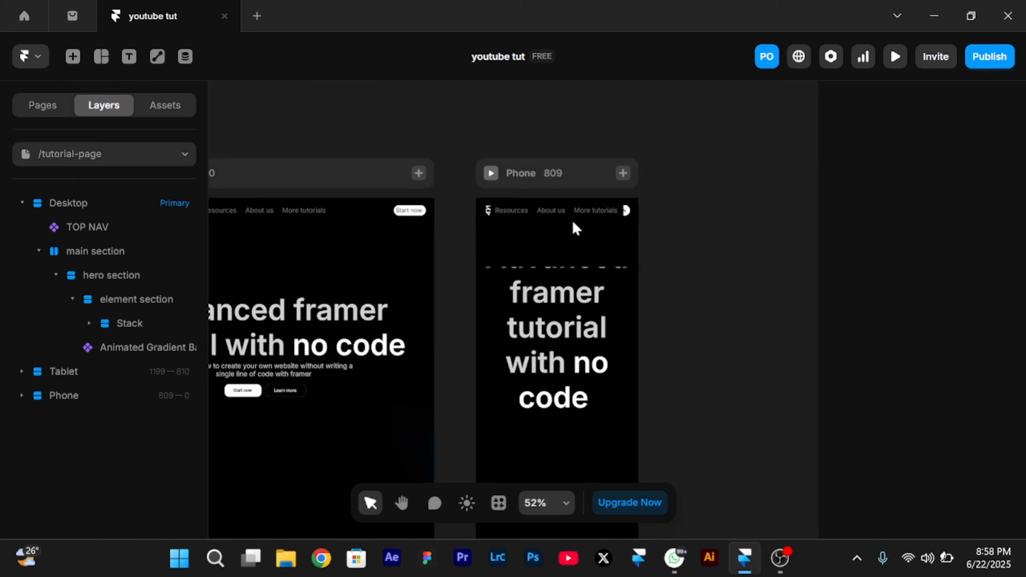
pyautogui.scroll(3, 572, 219)
pyautogui.click(566, 212)
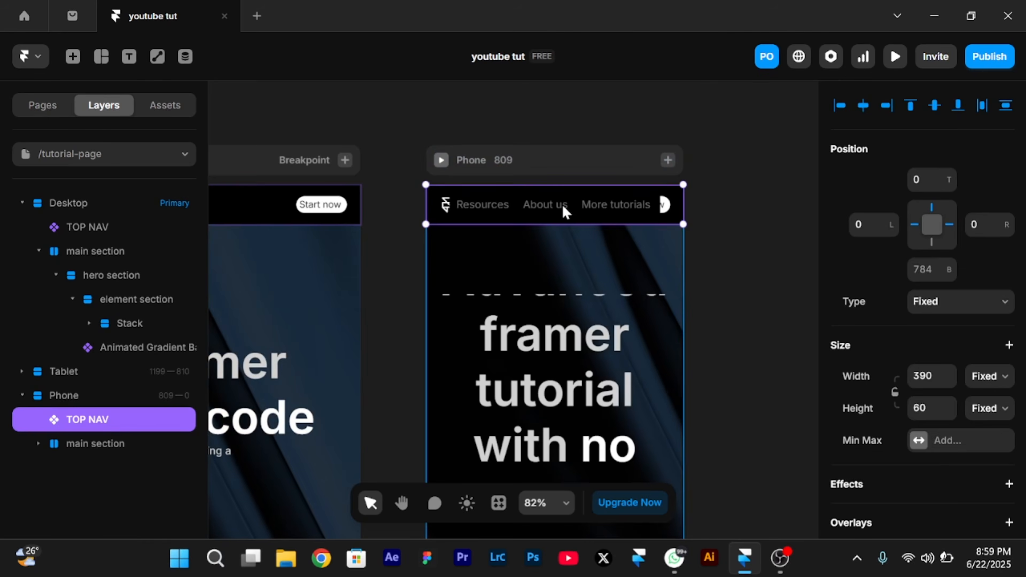
pyautogui.scroll(-5, 995, 424)
pyautogui.scroll(-5, 995, 424)
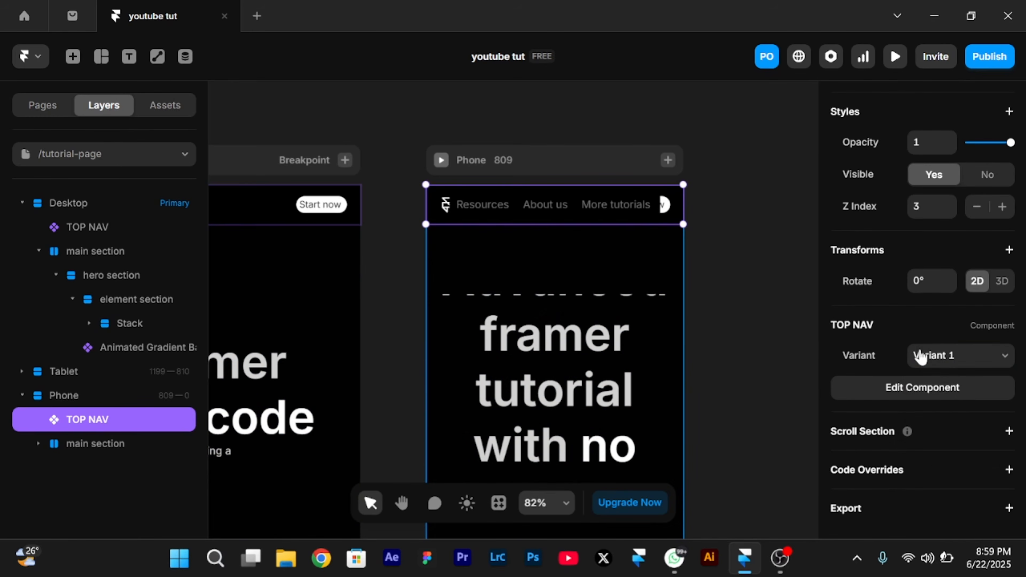
pyautogui.click(965, 363)
pyautogui.click(942, 424)
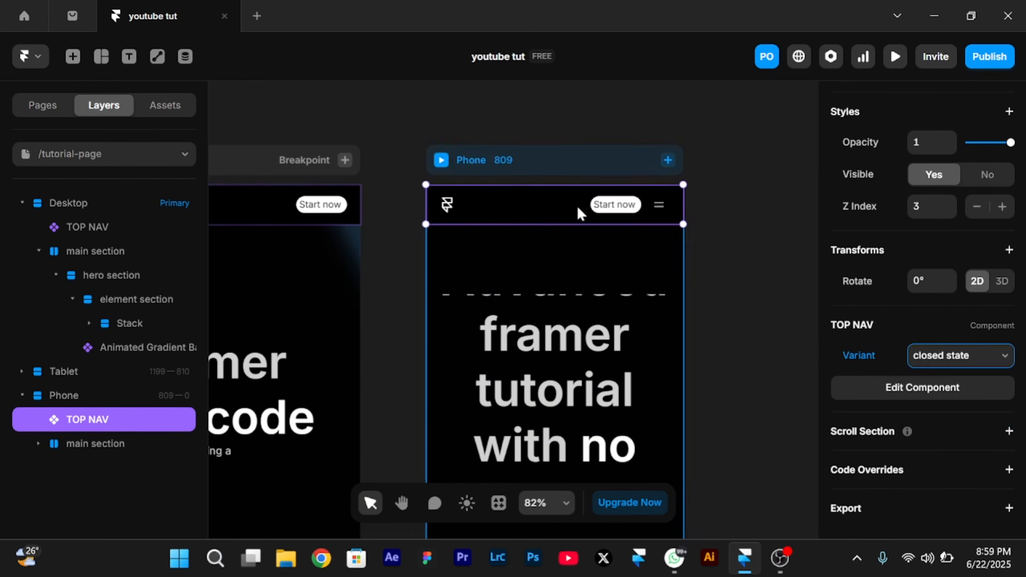
# Preview the Phone breakpoint, toggle the header's menu icon repeatedly to check its open and closed states, and exit the preview
pyautogui.hotkey('ctrl', 'p')
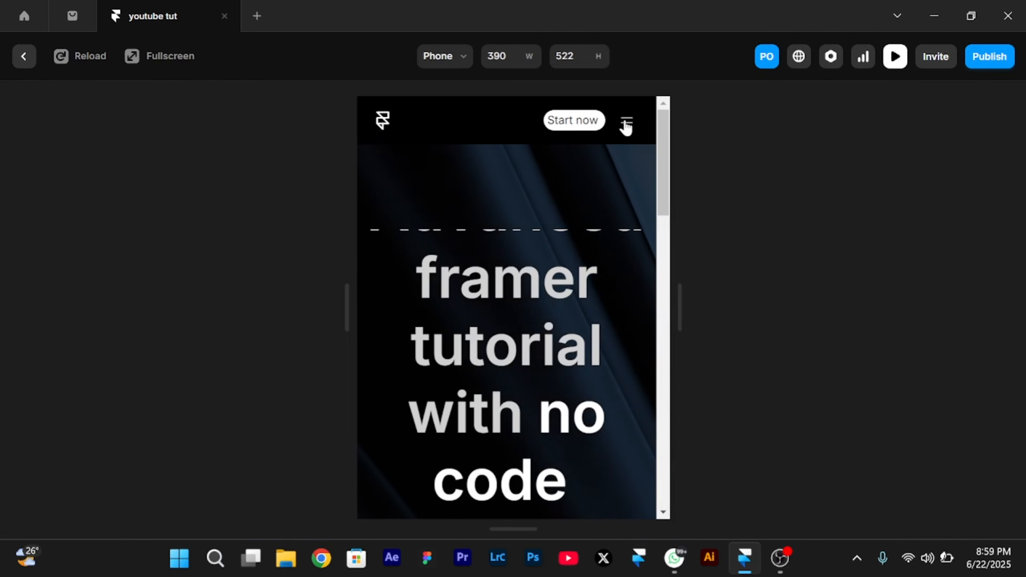
pyautogui.click(625, 123)
pyautogui.click(625, 123)
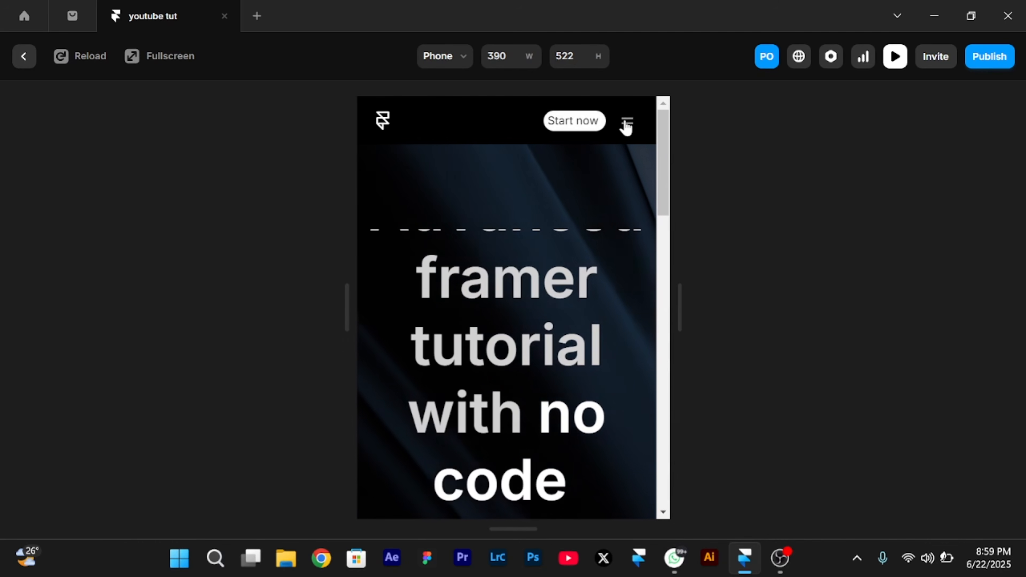
pyautogui.click(625, 123)
pyautogui.click(625, 123)
pyautogui.click(626, 125)
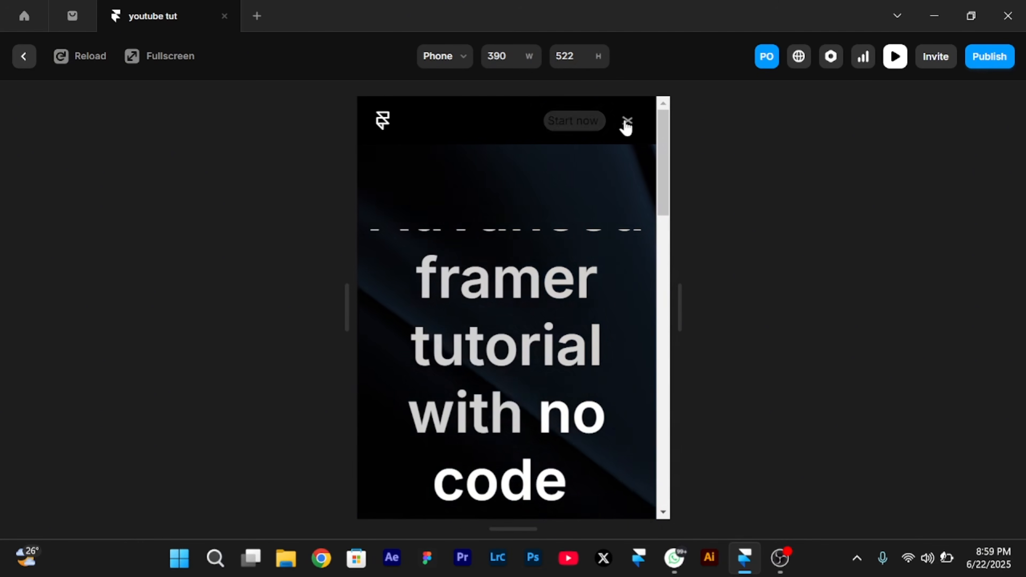
pyautogui.click(624, 128)
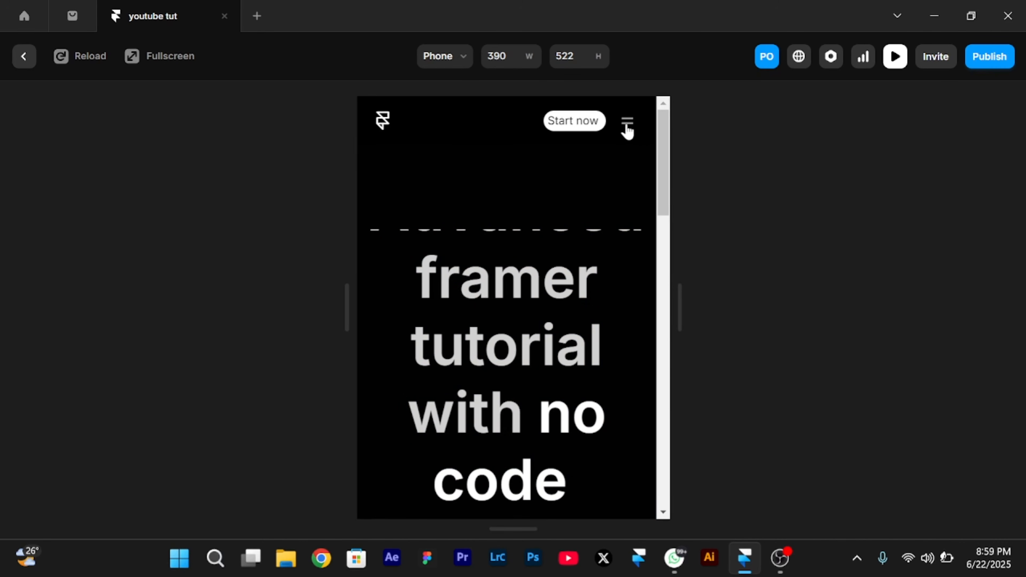
pyautogui.click(627, 125)
pyautogui.click(628, 126)
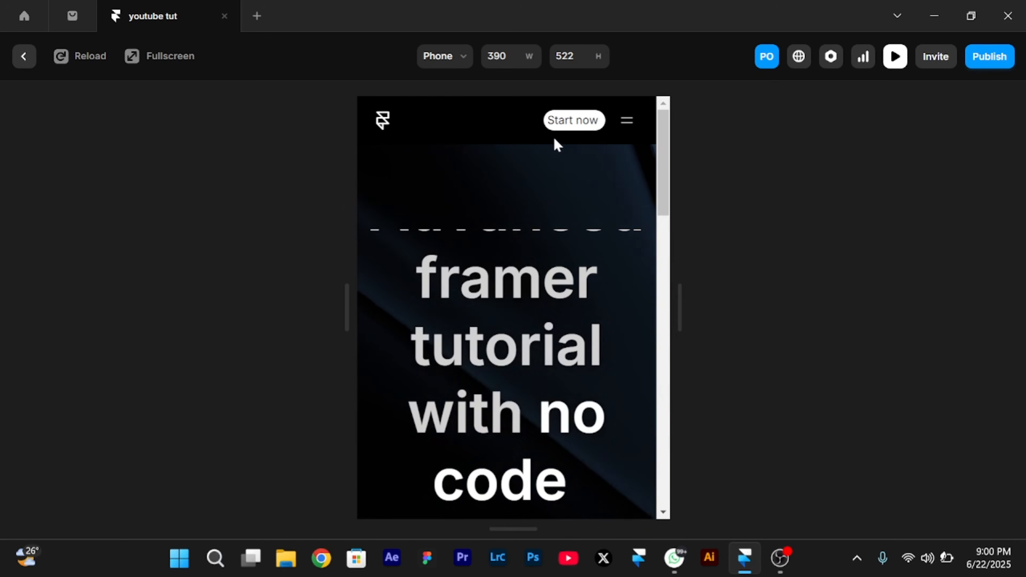
pyautogui.click(20, 56)
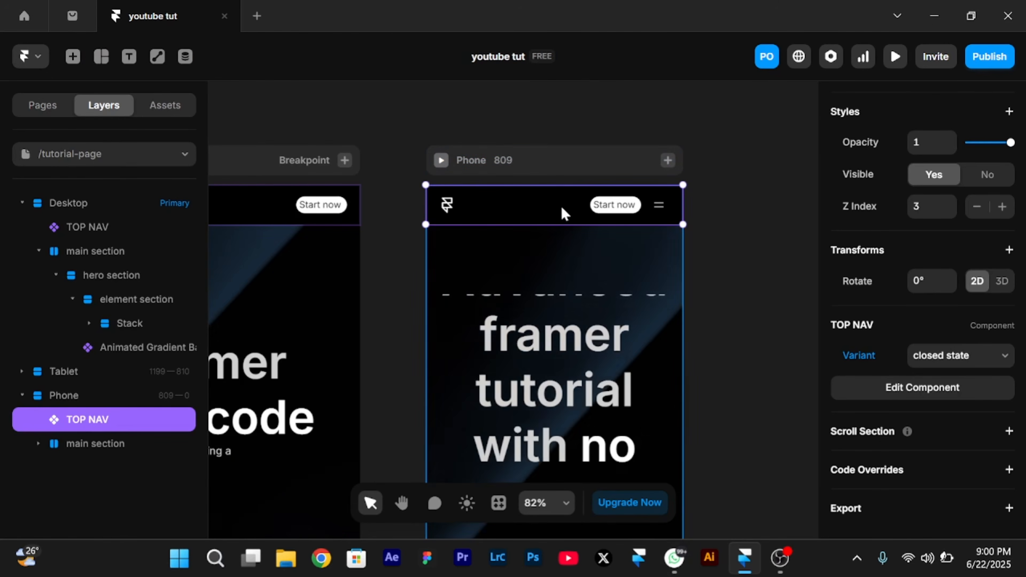
# Try setting the height of TOP NAV in the Phone breakpoint to Fit Content, and test its menu icon in the phone preview
pyautogui.scroll(10, 1010, 158)
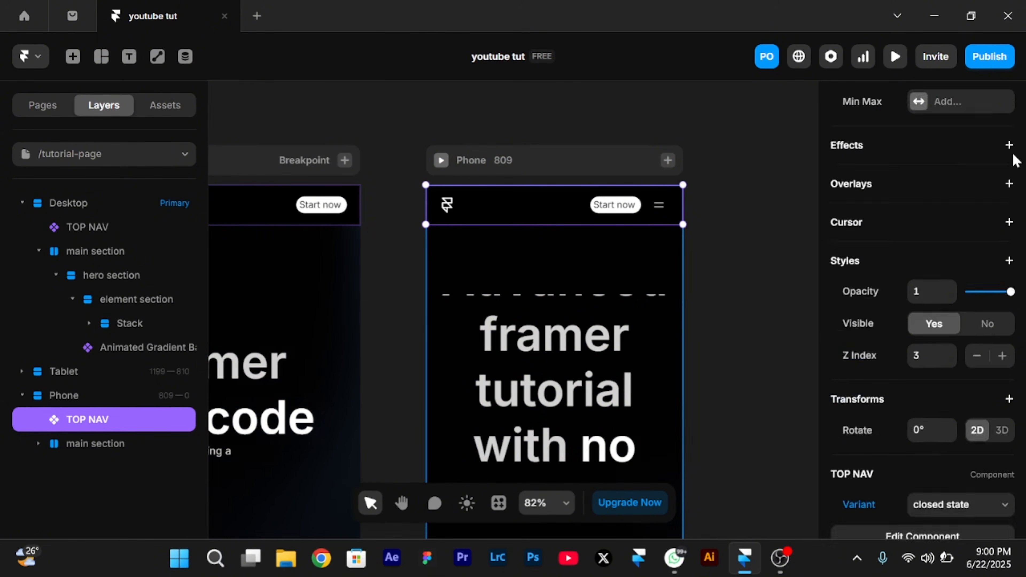
pyautogui.scroll(-5, 1014, 160)
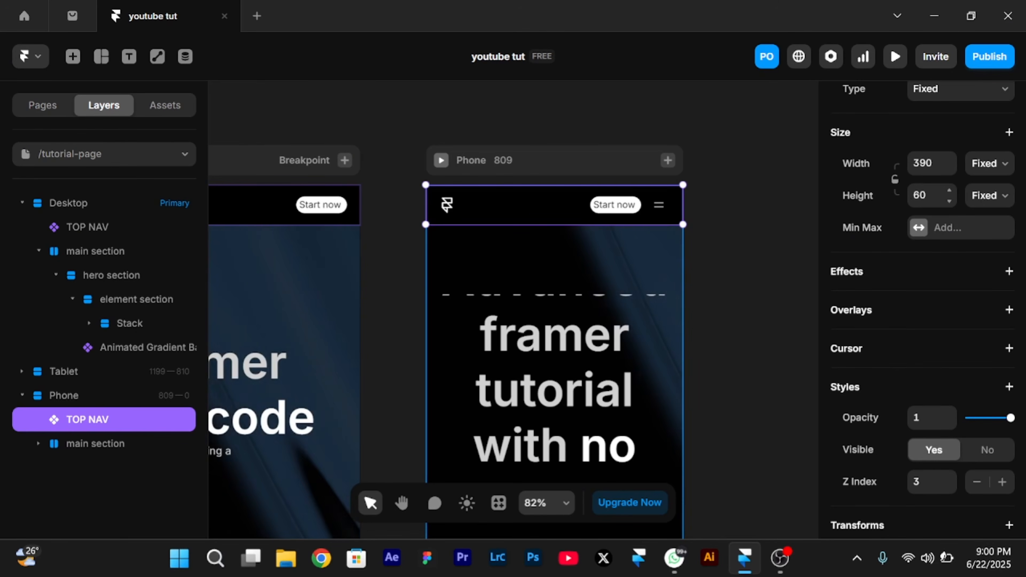
pyautogui.click(1004, 196)
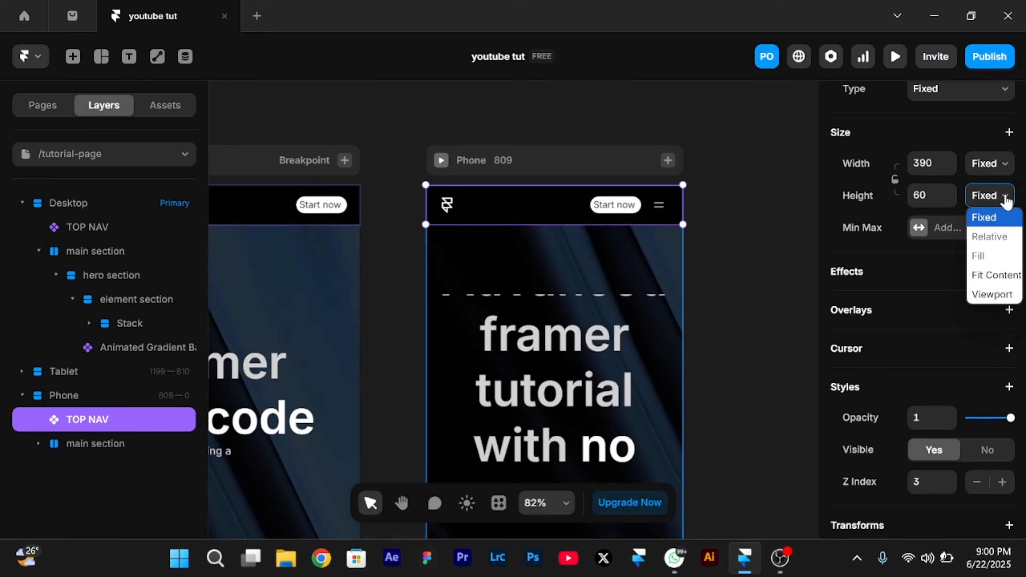
pyautogui.click(996, 276)
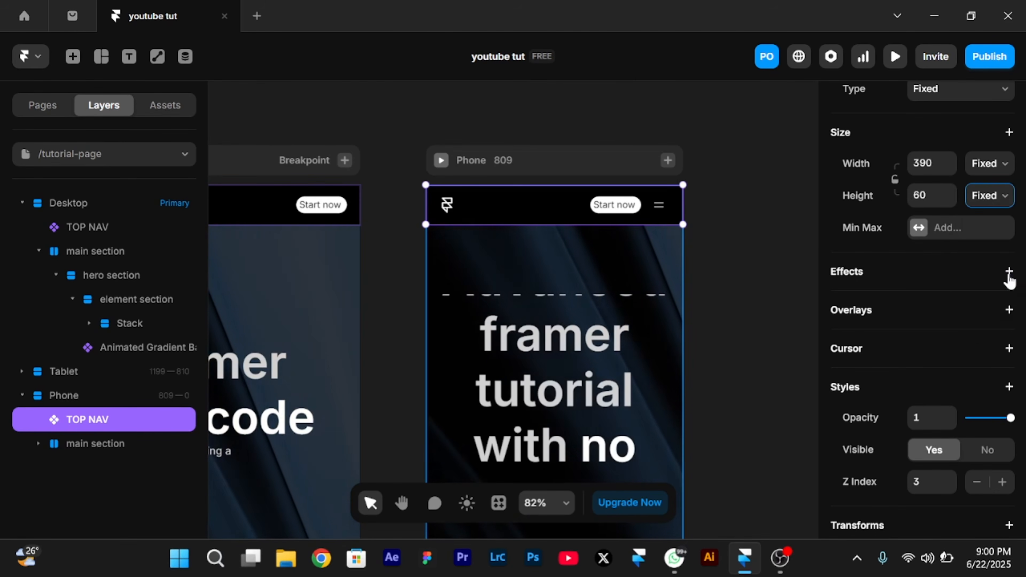
pyautogui.click(441, 161)
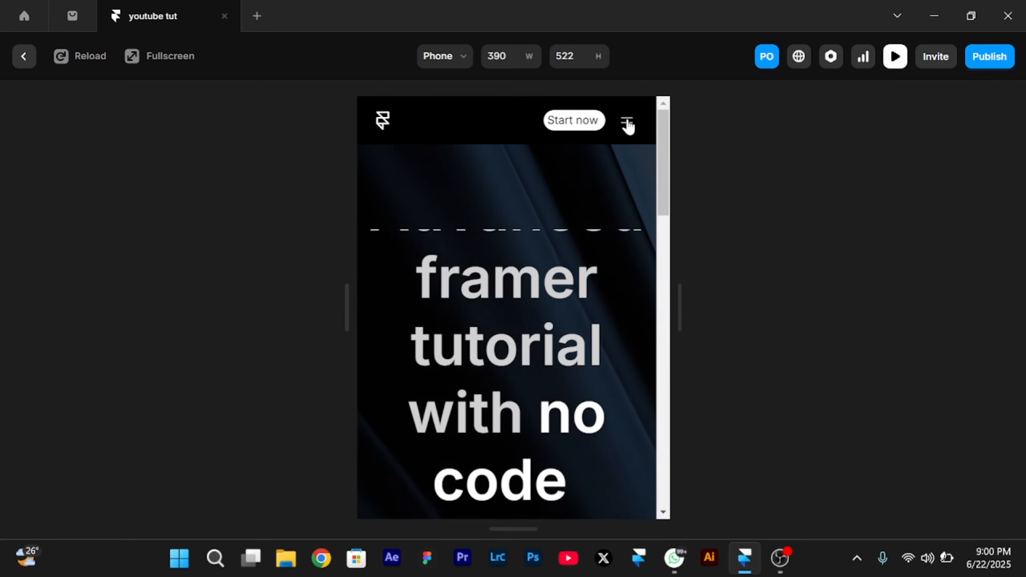
pyautogui.click(626, 127)
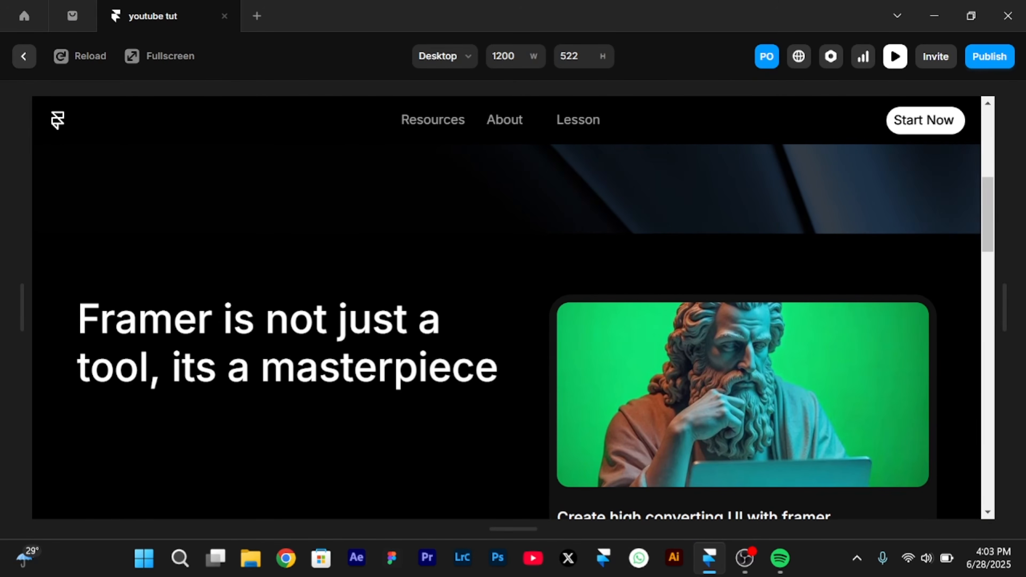
# Examine how the cards of the 2nd section stack beside the heading in the Desktop preview and on the Home page canvas
pyautogui.scroll(-2, 495, 259)
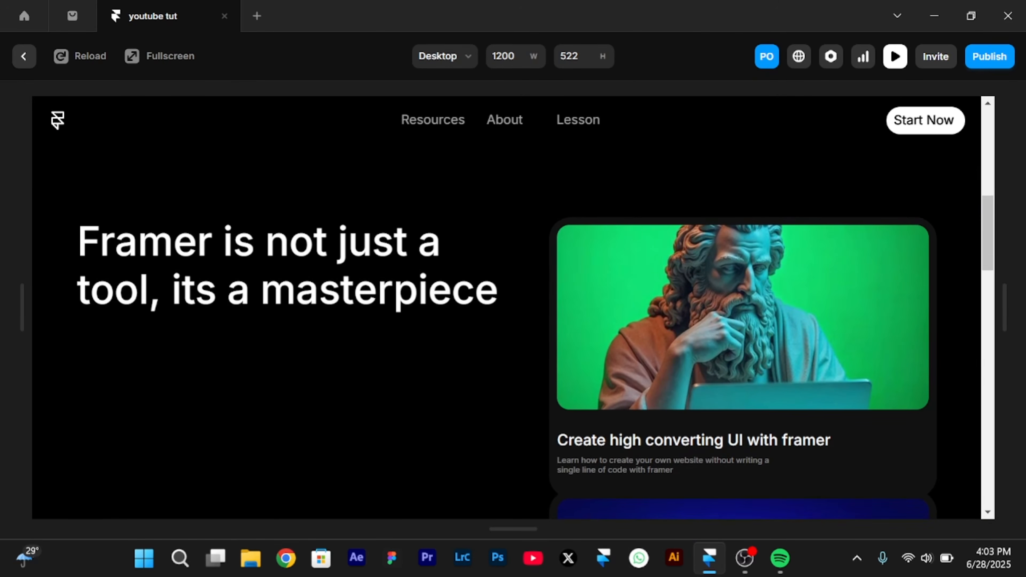
pyautogui.scroll(-5, 271, 370)
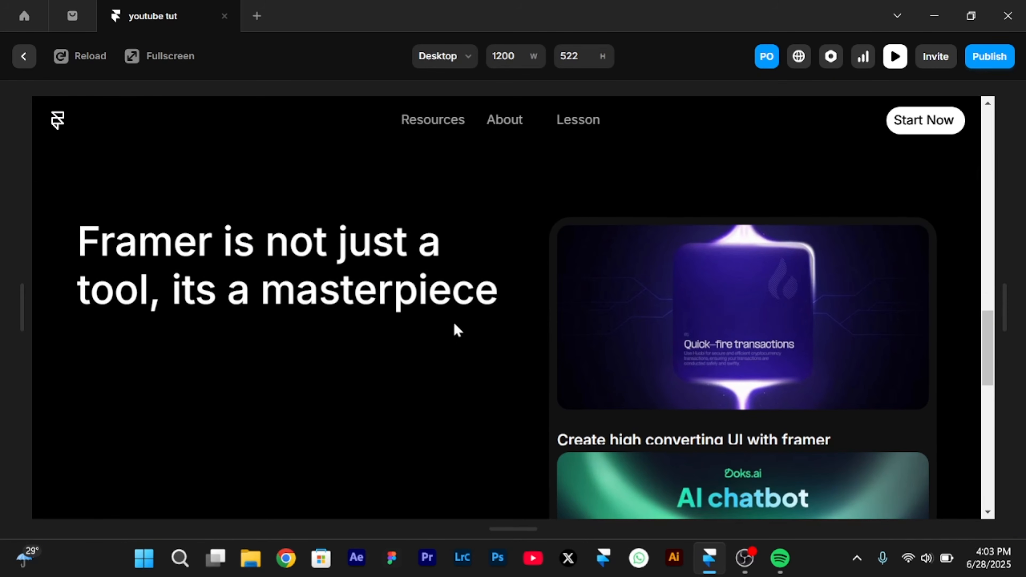
pyautogui.scroll(-3, 743, 347)
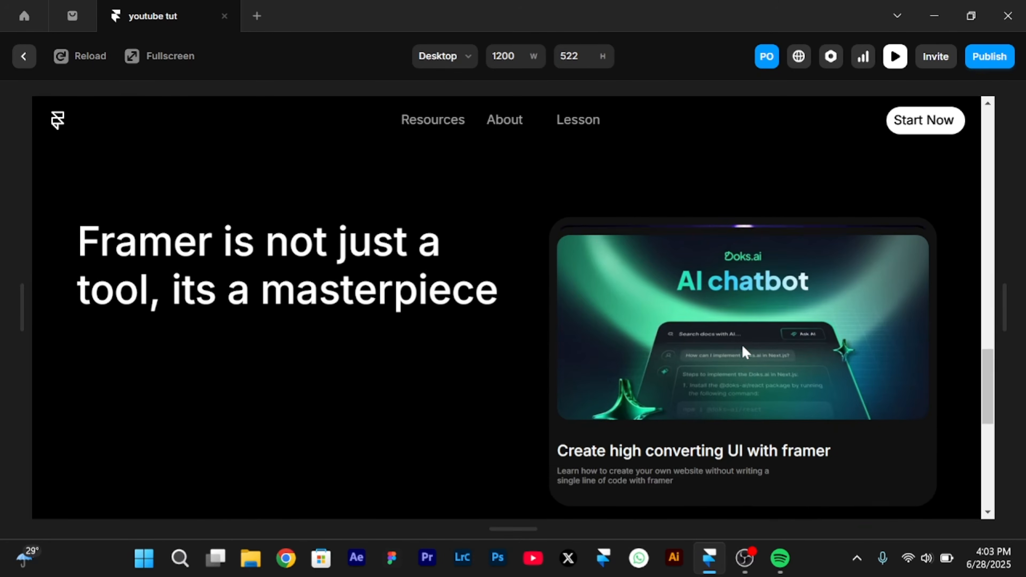
pyautogui.scroll(7, 742, 346)
pyautogui.scroll(-2, 743, 346)
pyautogui.scroll(-4, 745, 352)
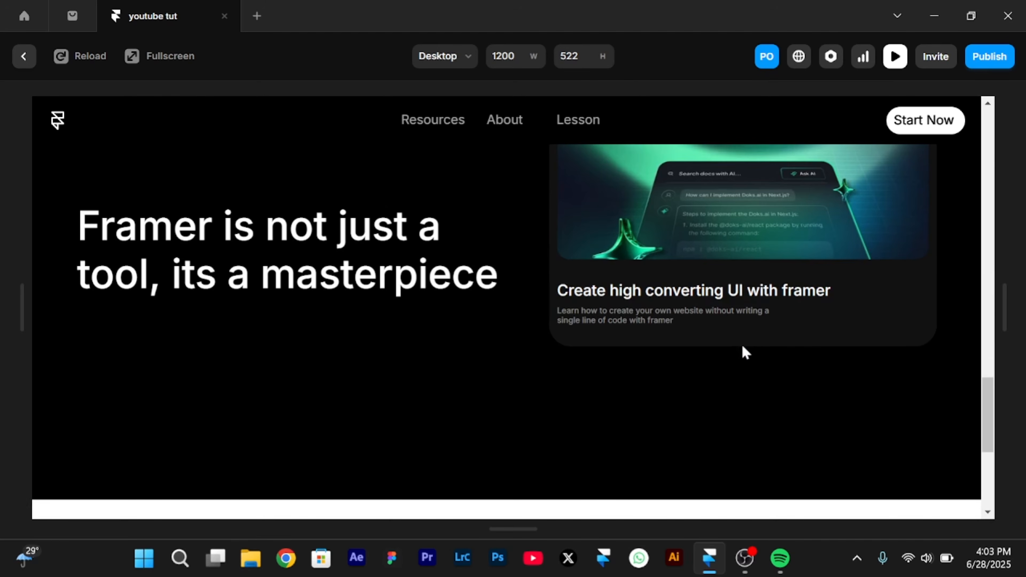
pyautogui.scroll(-3, 745, 352)
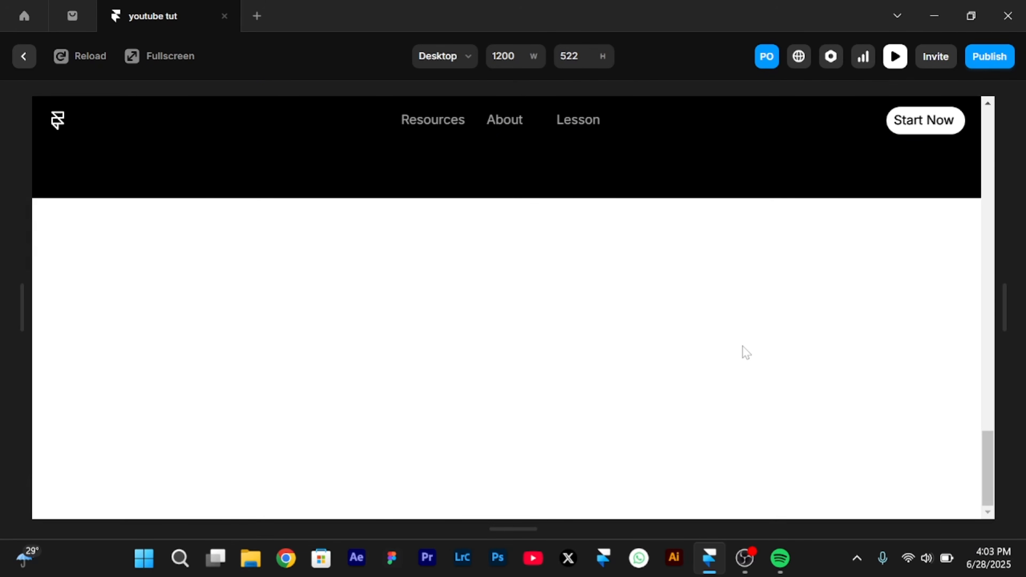
pyautogui.scroll(1, 745, 353)
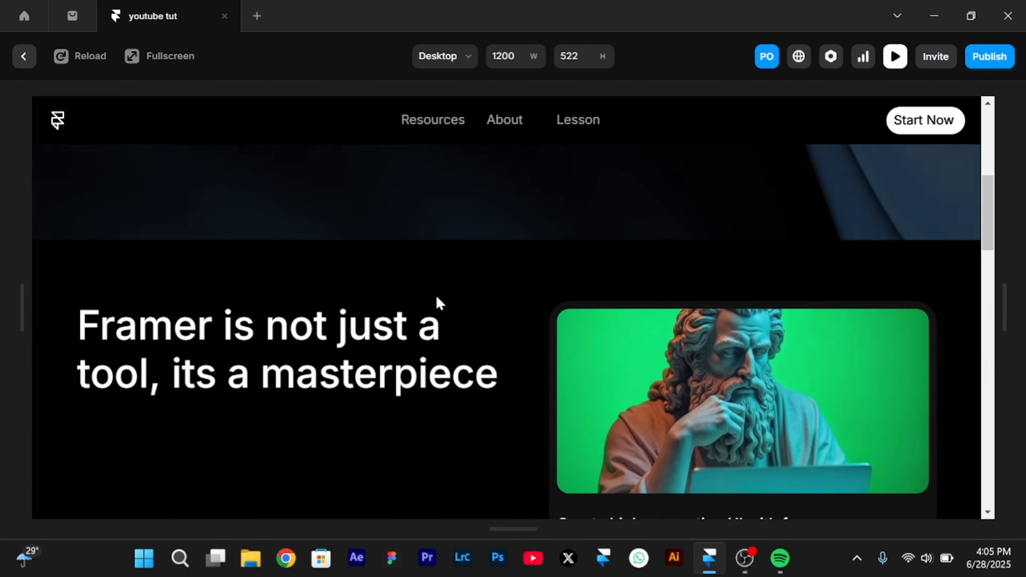
pyautogui.scroll(-2, 439, 301)
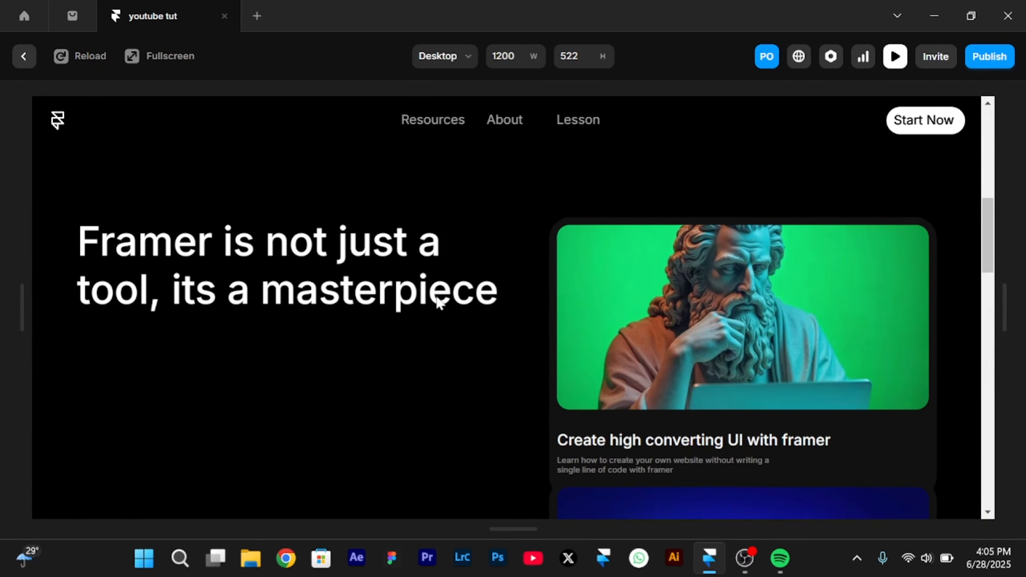
pyautogui.scroll(-3, 439, 302)
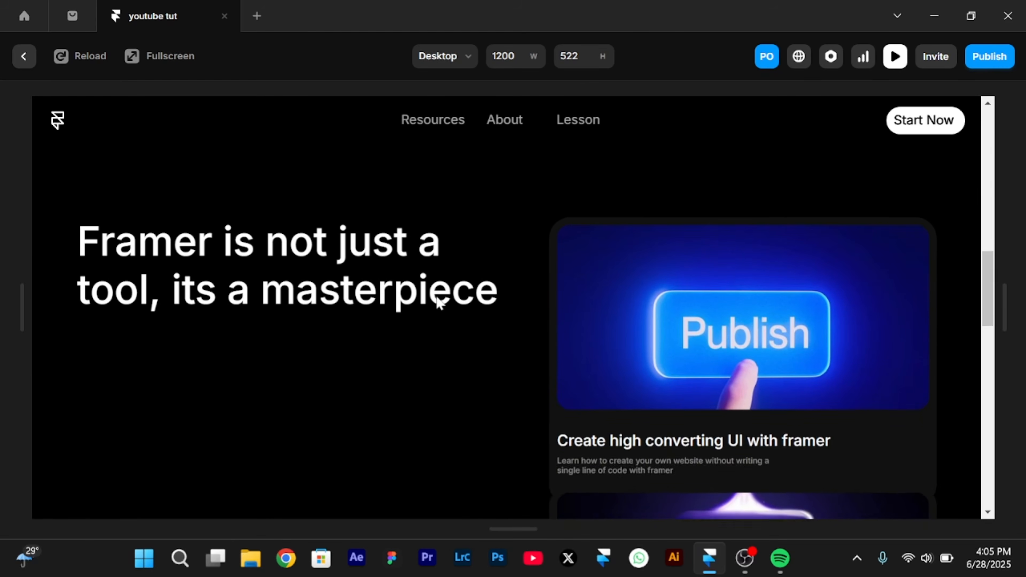
pyautogui.scroll(-3, 439, 301)
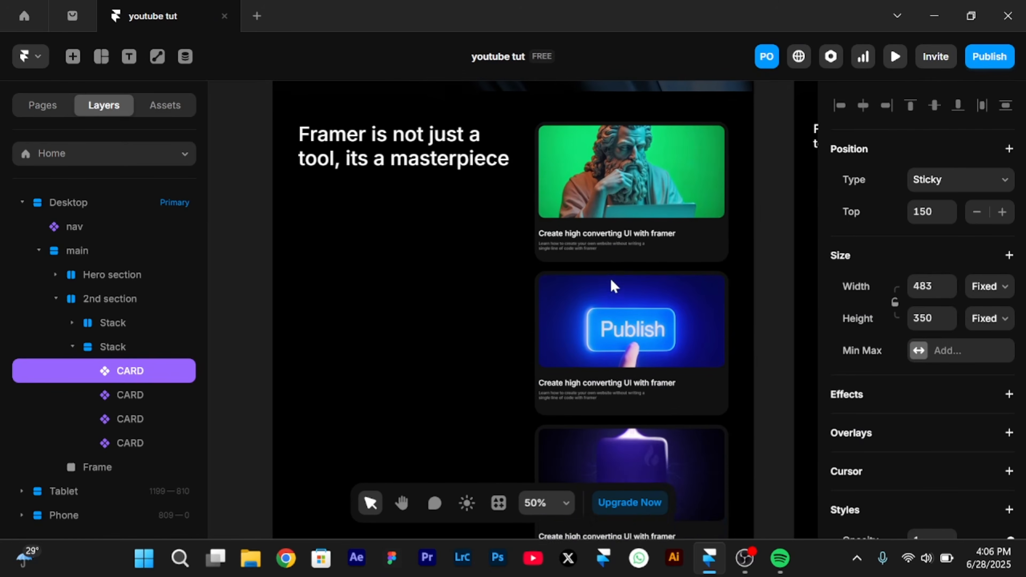
pyautogui.scroll(1, 611, 280)
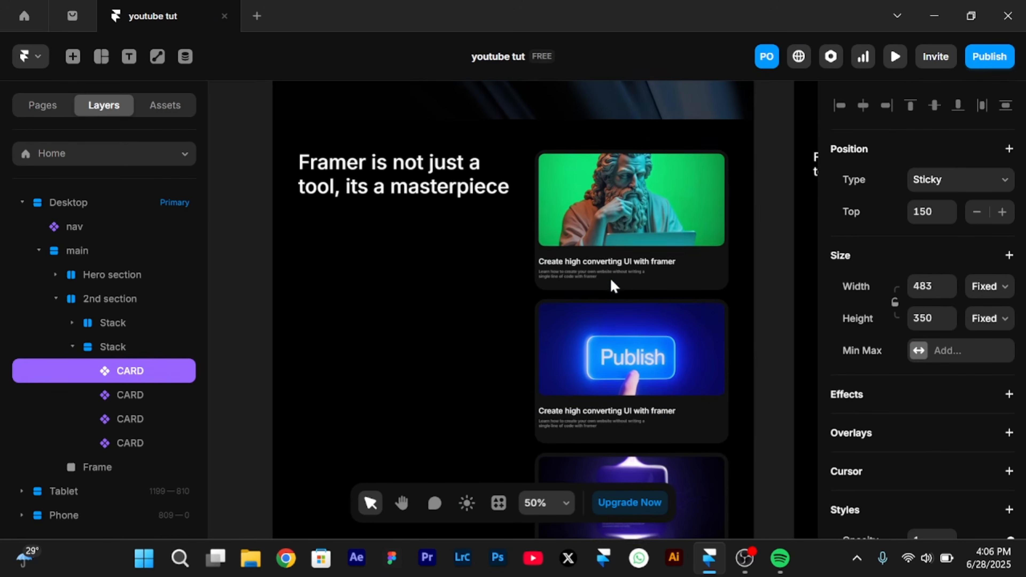
pyautogui.scroll(-1, 610, 280)
pyautogui.scroll(-5, 611, 281)
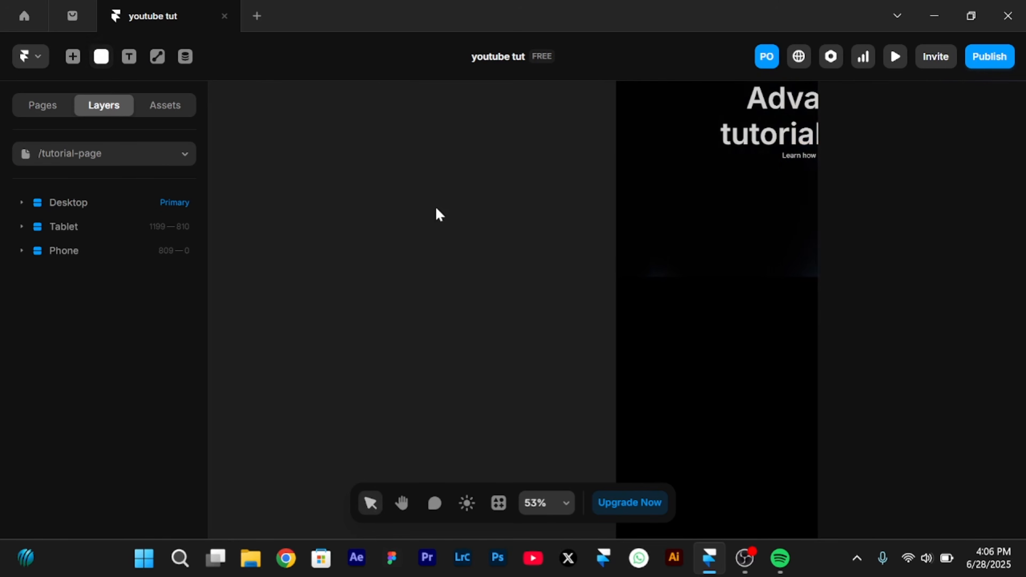
# Draw a frame on the empty canvas beside the Desktop breakpoint of the tutorial page and size it 480 wide by 350 high
pyautogui.press('f')
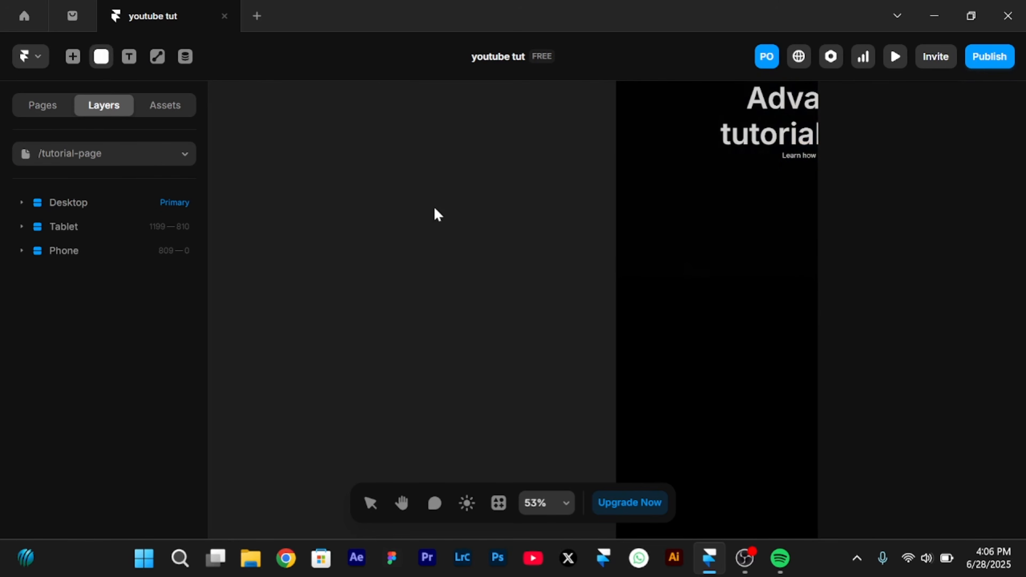
pyautogui.moveTo(375, 239)
pyautogui.mouseDown()
pyautogui.moveTo(474, 332)
pyautogui.moveTo(562, 359)
pyautogui.mouseUp()
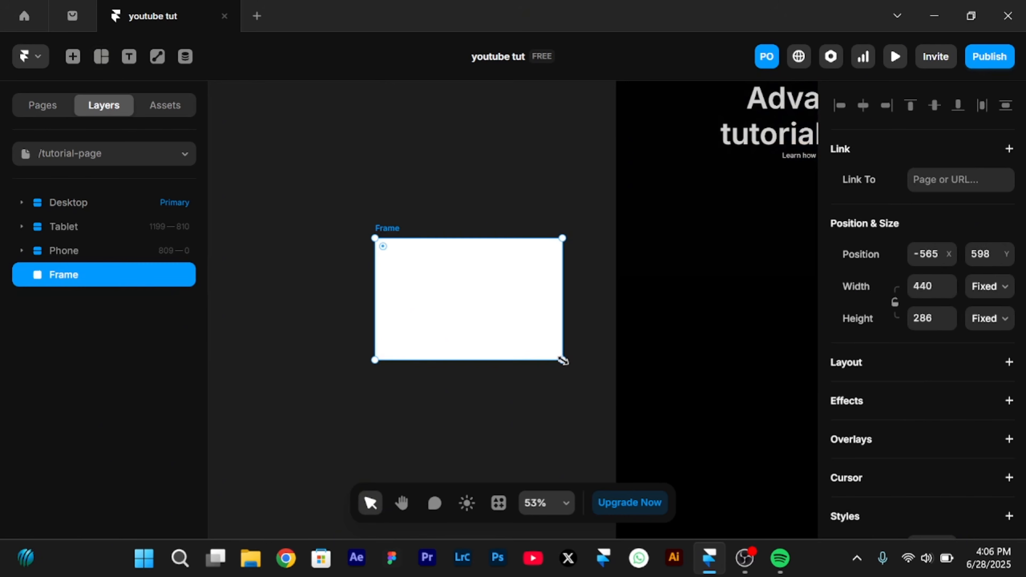
pyautogui.click(925, 318)
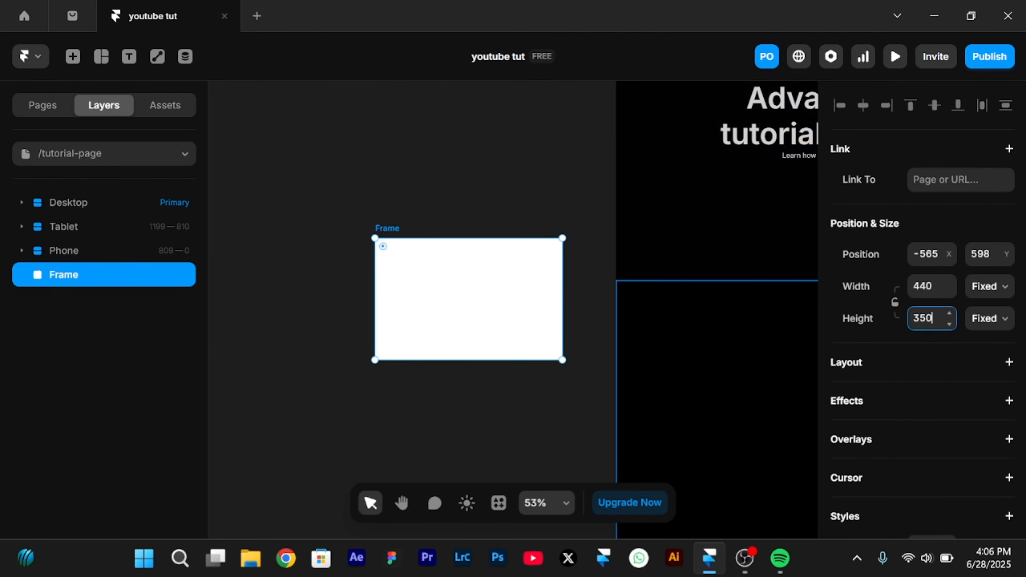
pyautogui.hotkey('shift', 'Tab')
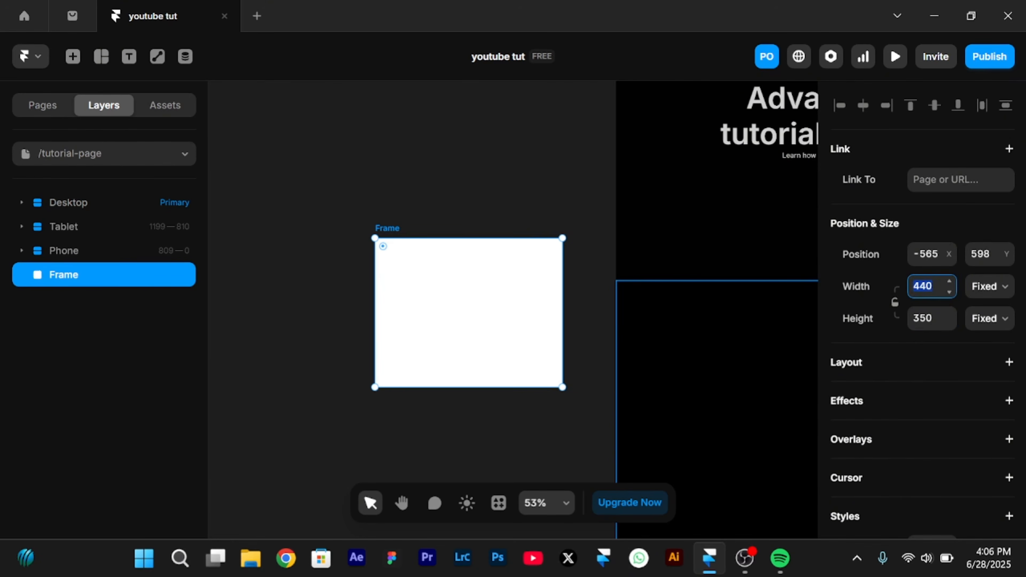
pyautogui.press('Return')
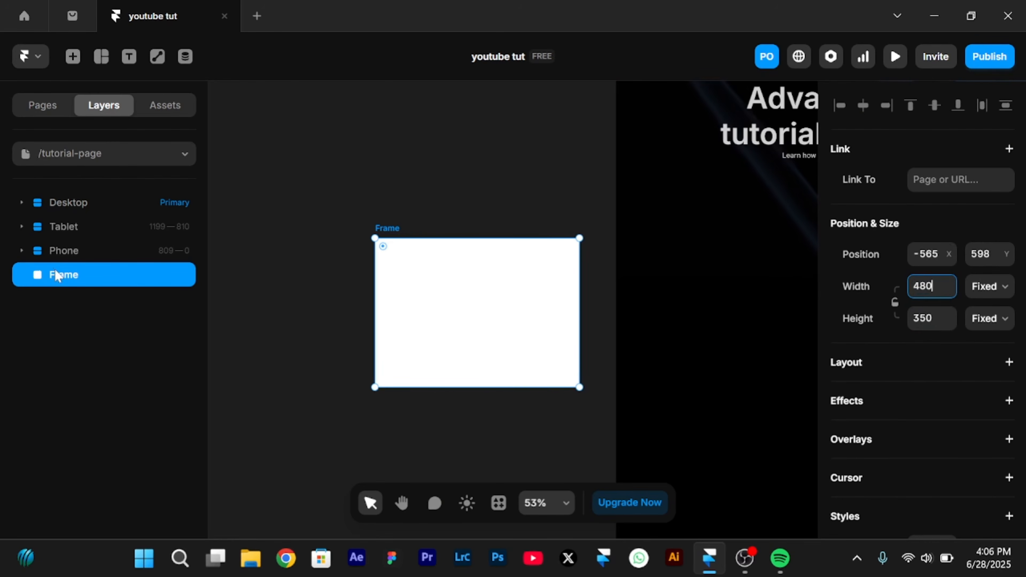
# Rename the new frame beside the Desktop breakpoint as "sticky card"
pyautogui.click(62, 273)
pyautogui.doubleClick(67, 275)
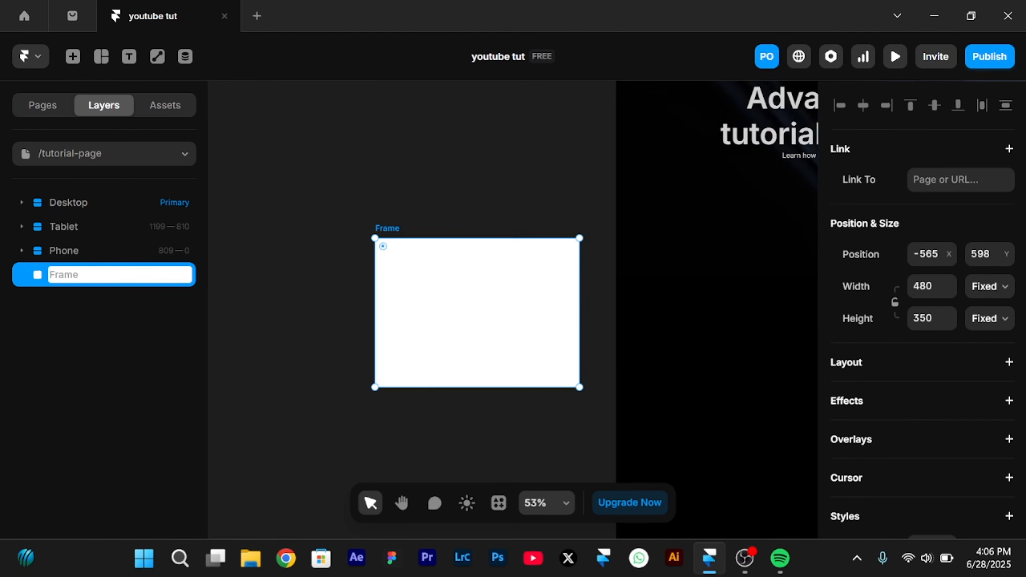
pyautogui.write('stick')
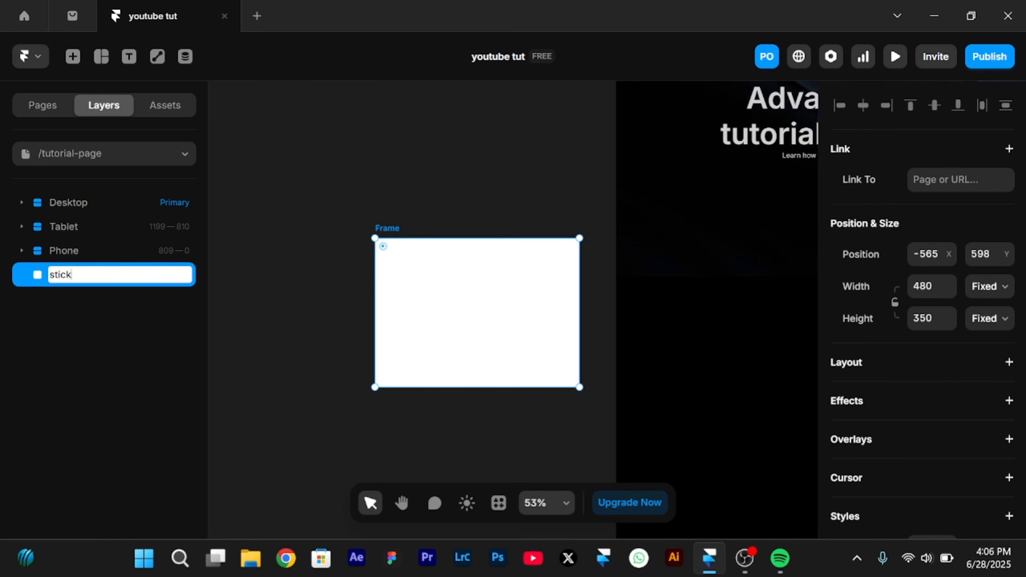
pyautogui.write('y card')
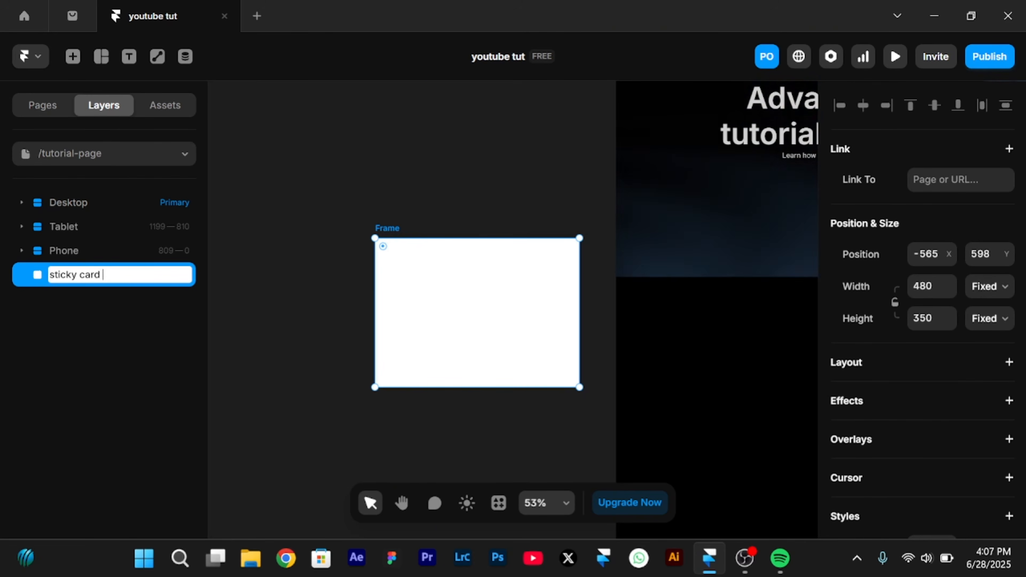
pyautogui.press('Return')
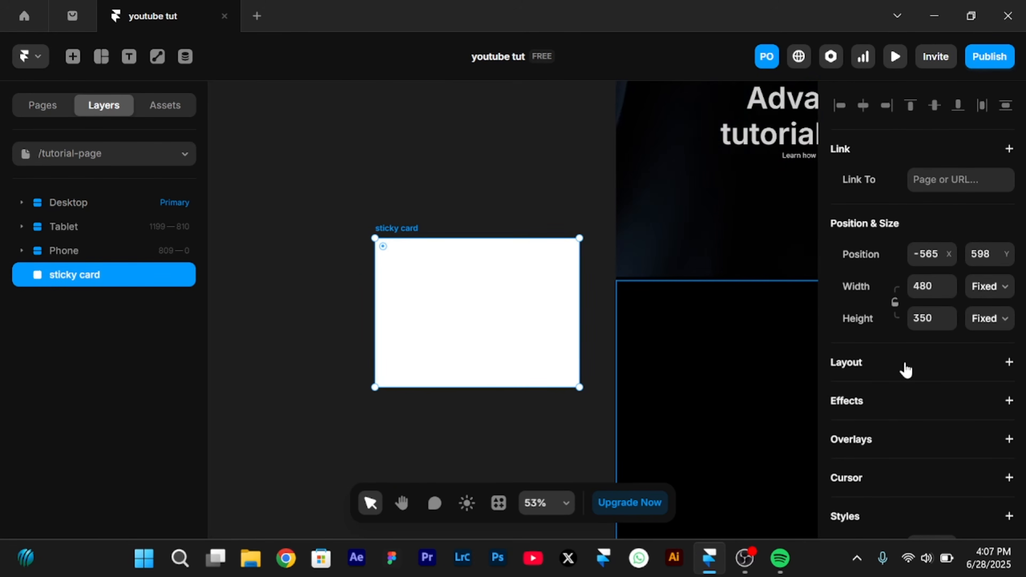
# Add a stack layout to the sticky card and set its fill colour to 121212
pyautogui.click(905, 369)
pyautogui.scroll(-14, 905, 369)
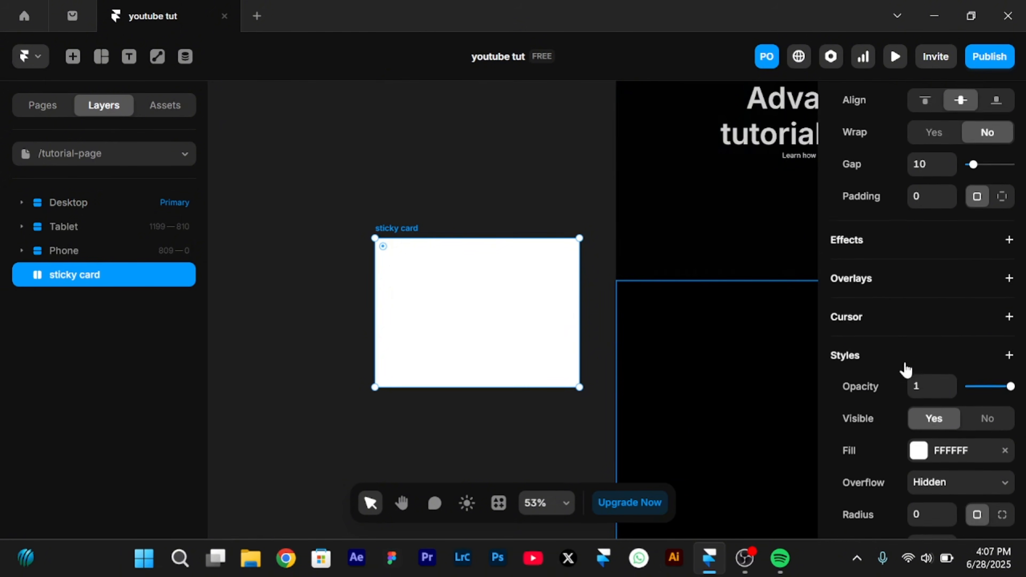
pyautogui.click(919, 270)
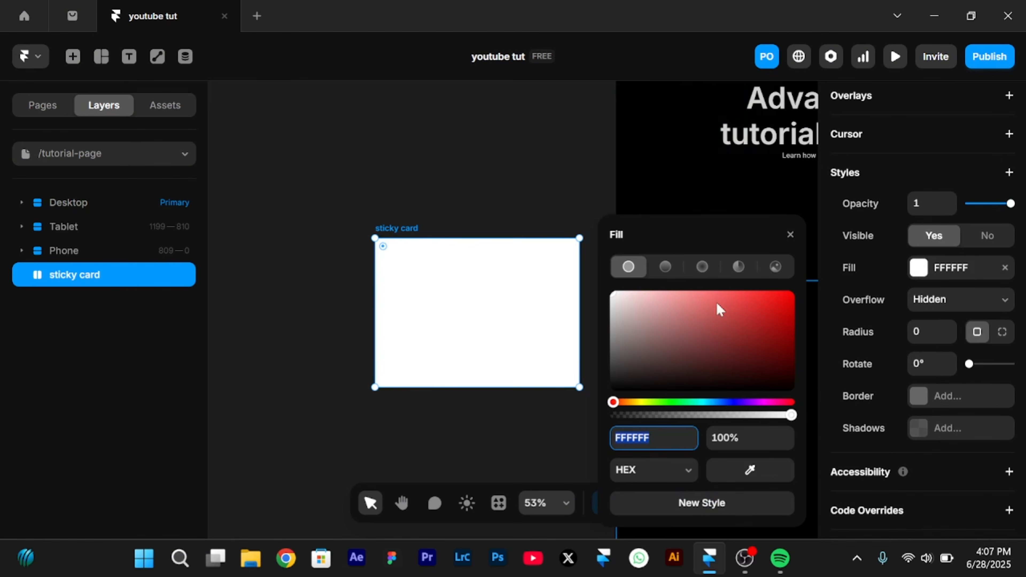
pyautogui.write('121212')
pyautogui.press('Return')
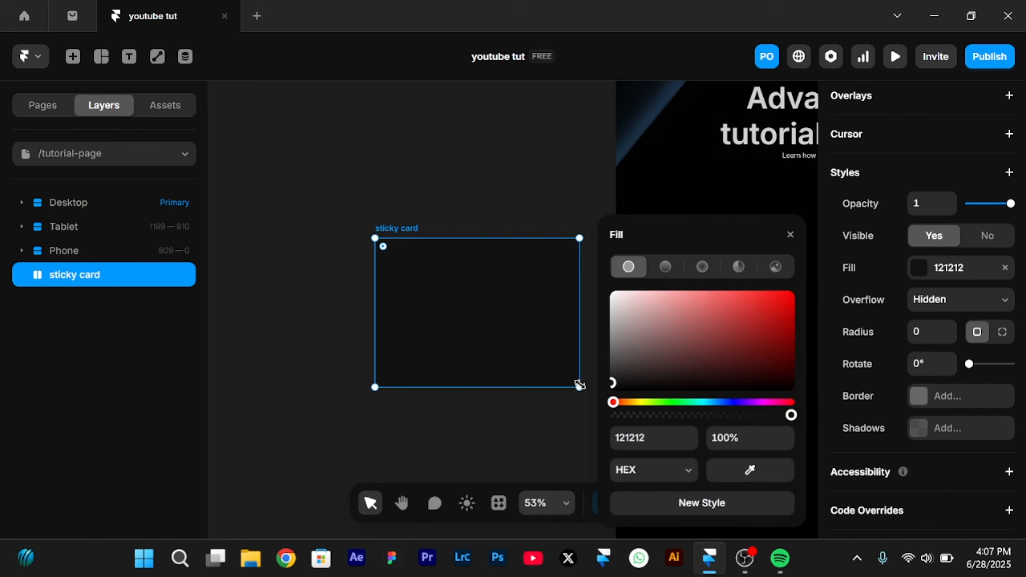
pyautogui.click(424, 189)
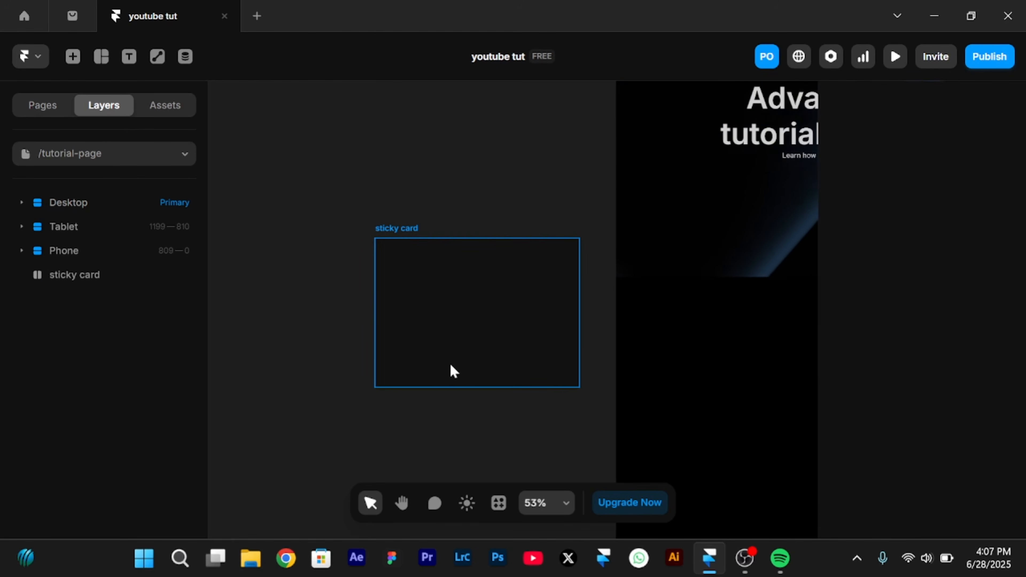
# Draw a frame inside the sticky card, set its width to Fill and stretch its height to about 232
pyautogui.scroll(3, 450, 363)
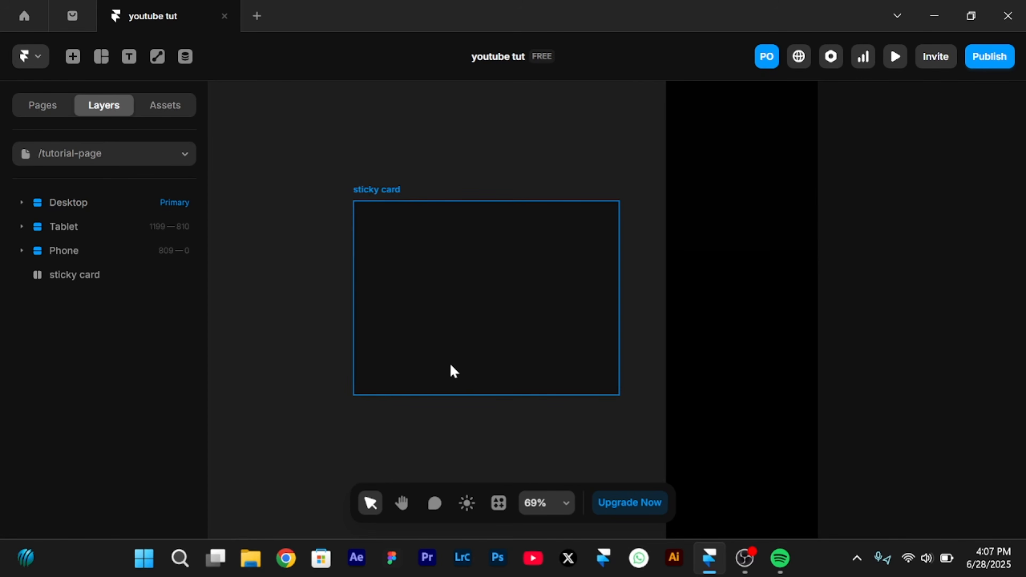
pyautogui.press('f')
pyautogui.moveTo(369, 224); pyautogui.dragTo(586, 332)
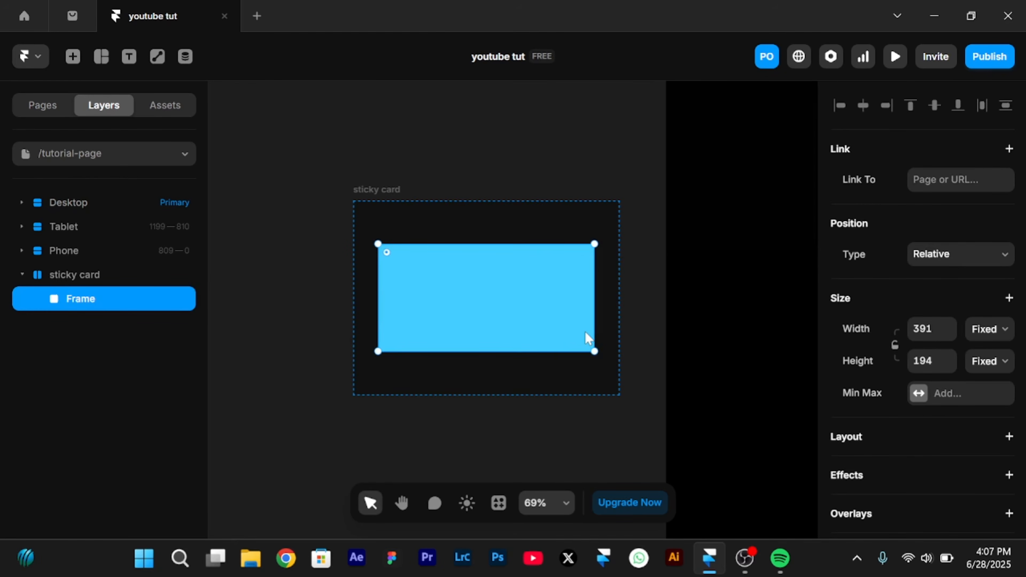
pyautogui.click(983, 335)
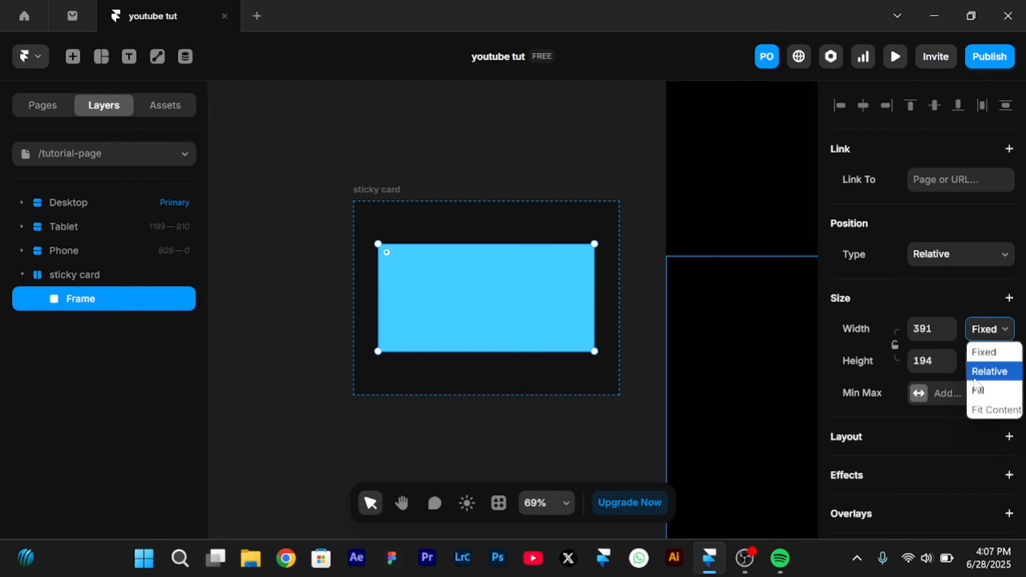
pyautogui.click(979, 390)
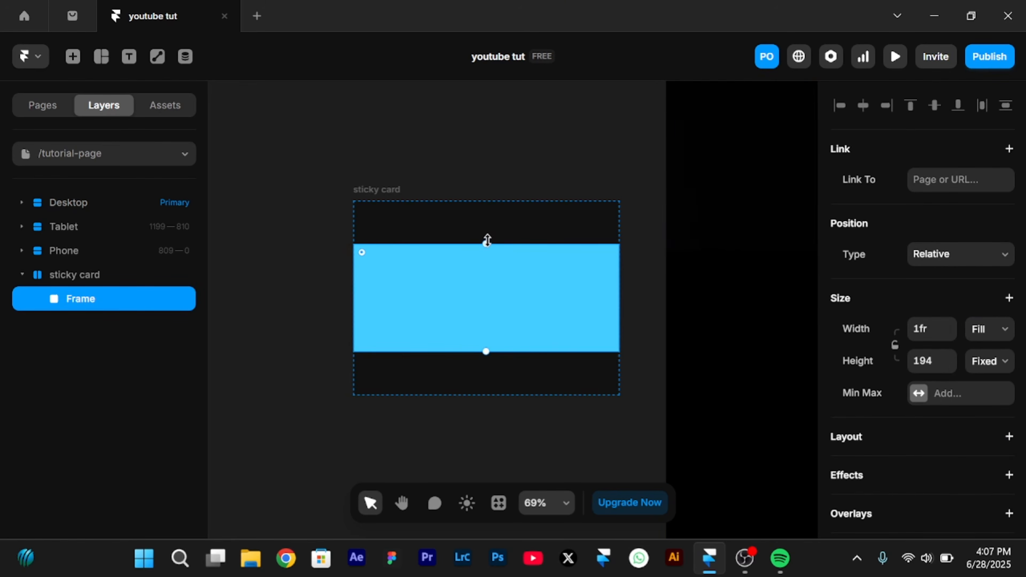
pyautogui.moveTo(487, 240); pyautogui.dragTo(487, 225)
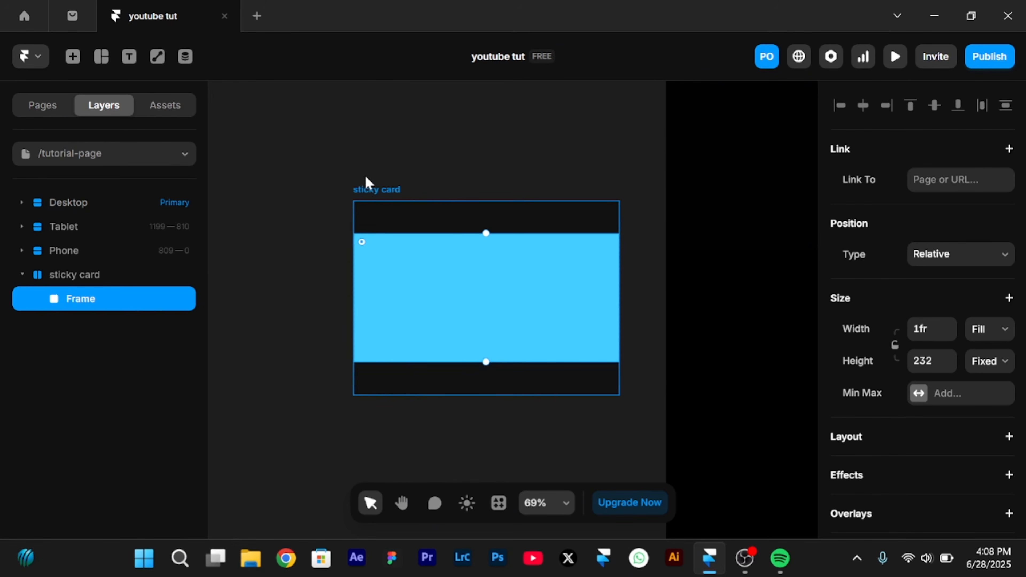
# Set the sticky card's layout distribution to Start and align its contents to the top
pyautogui.click(376, 190)
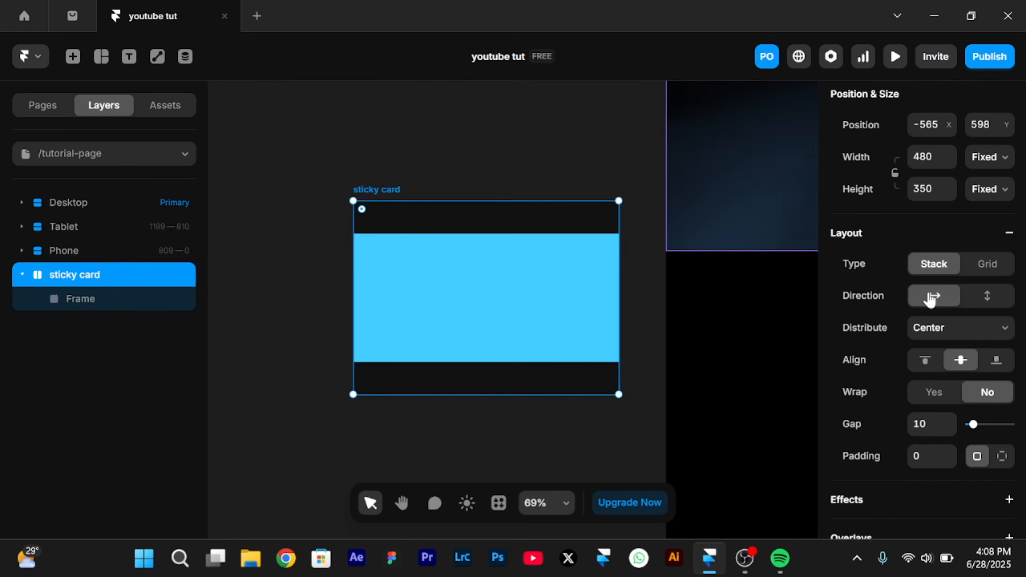
pyautogui.click(929, 332)
pyautogui.click(927, 351)
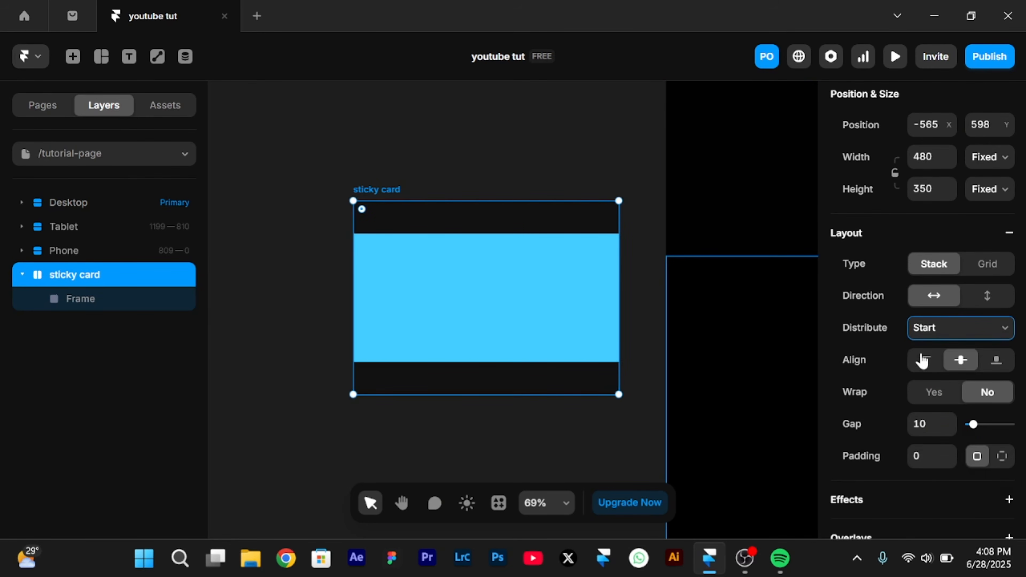
pyautogui.click(925, 362)
pyautogui.scroll(3, 459, 293)
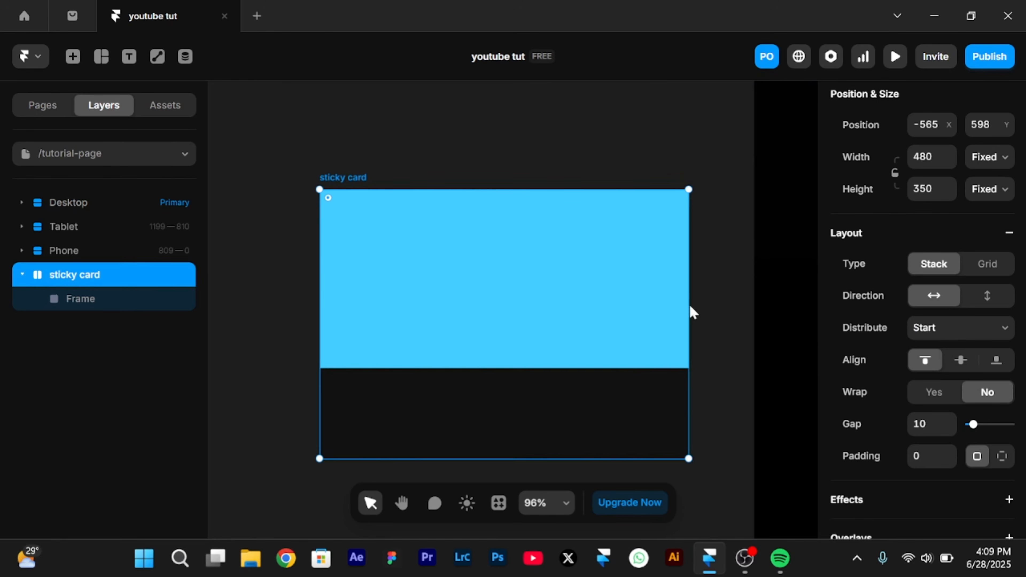
pyautogui.scroll(-12, 855, 388)
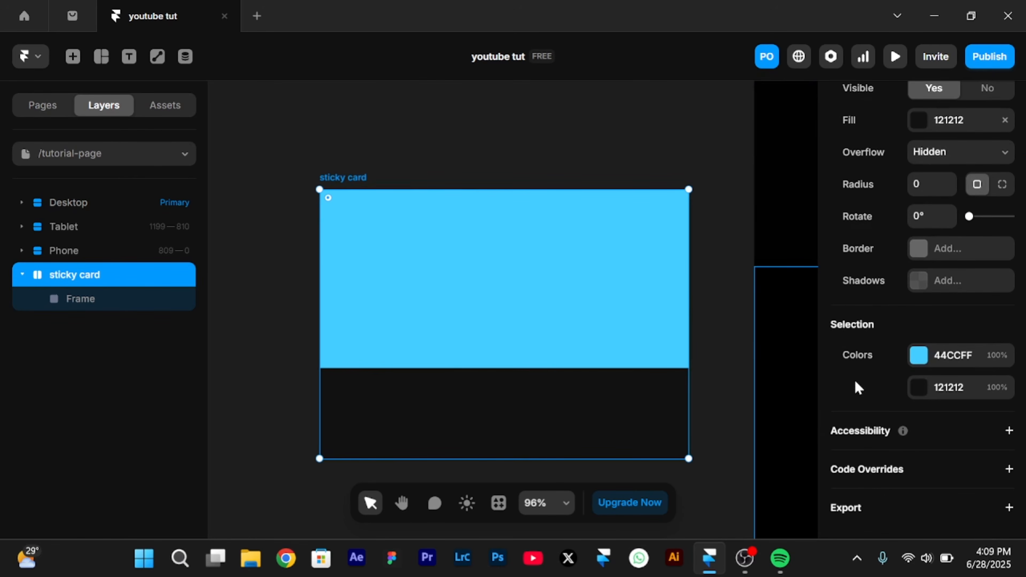
# Rename the inner frame of the sticky card as "image holder" and add a stack layout to it
pyautogui.doubleClick(84, 301)
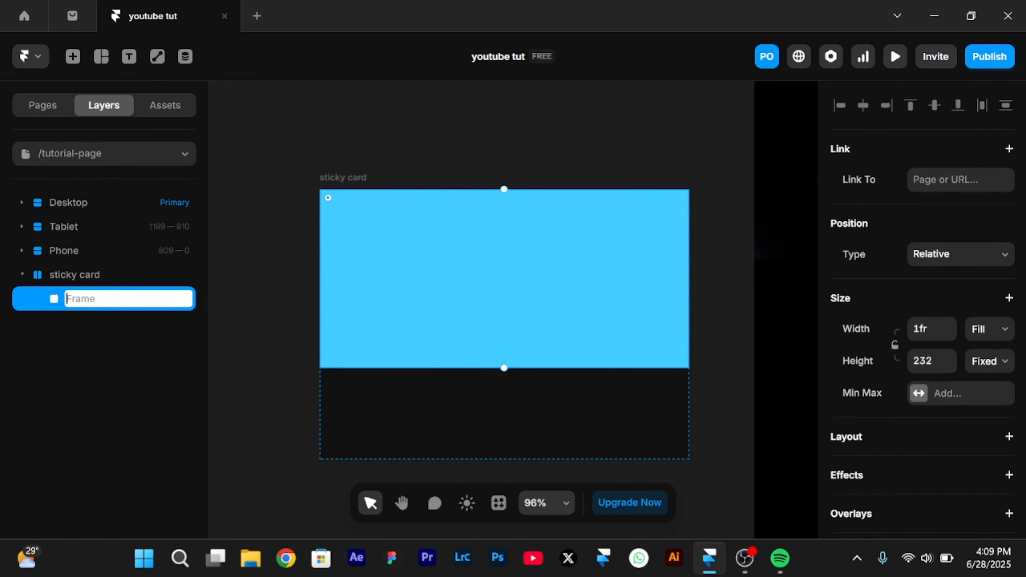
pyautogui.write('image holder')
pyautogui.press('Return')
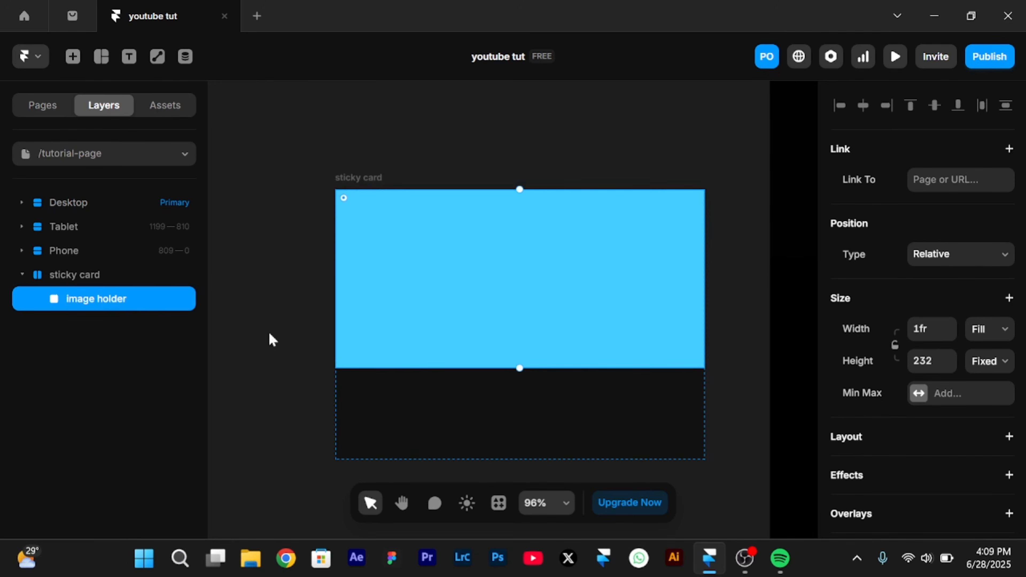
pyautogui.scroll(-3, 893, 223)
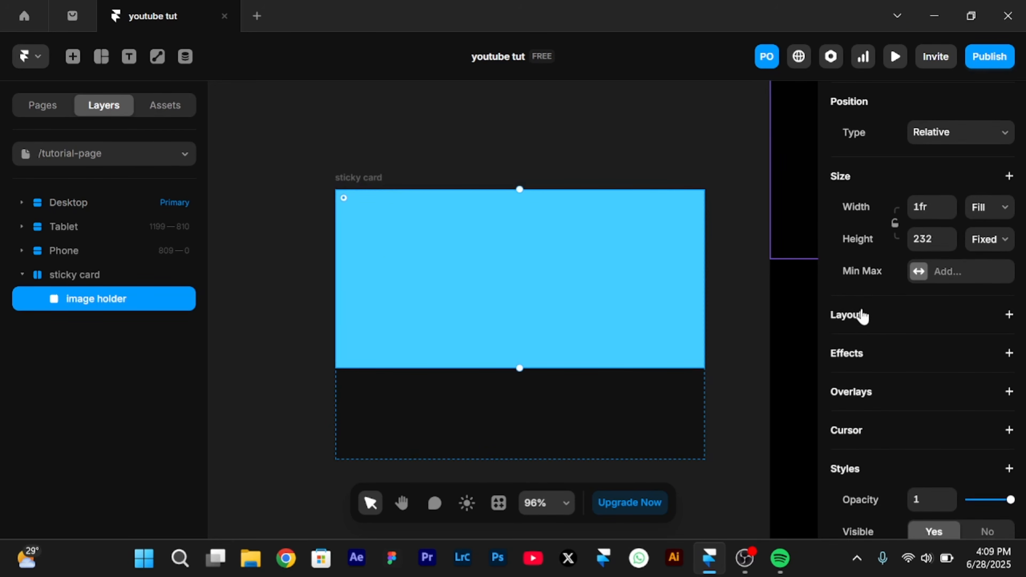
pyautogui.click(862, 319)
pyautogui.scroll(-5, 862, 318)
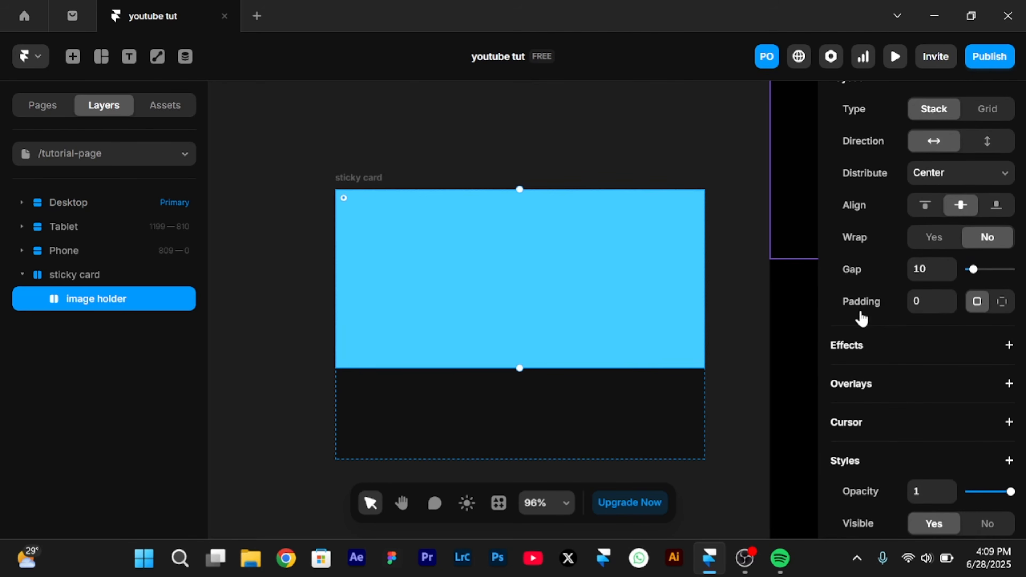
pyautogui.scroll(-9, 862, 319)
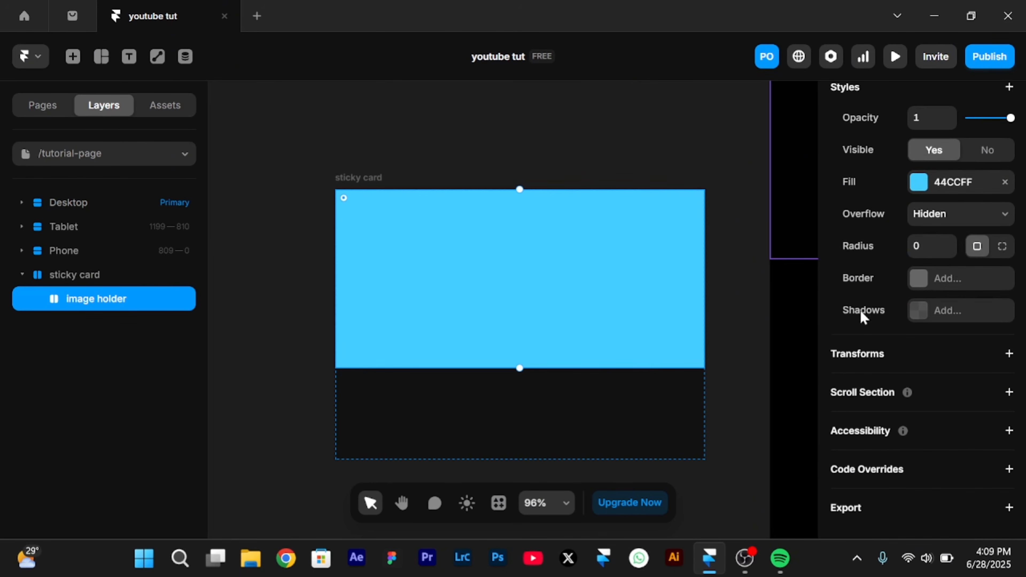
# Fill the image holder with the picture "download (11)" from the tutorial pics folder
pyautogui.click(917, 183)
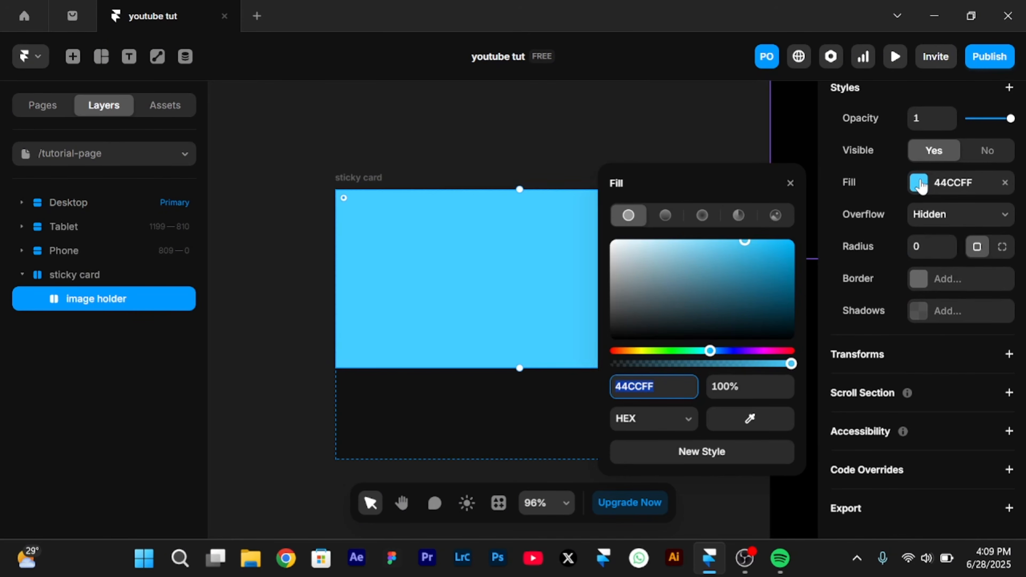
pyautogui.click(776, 198)
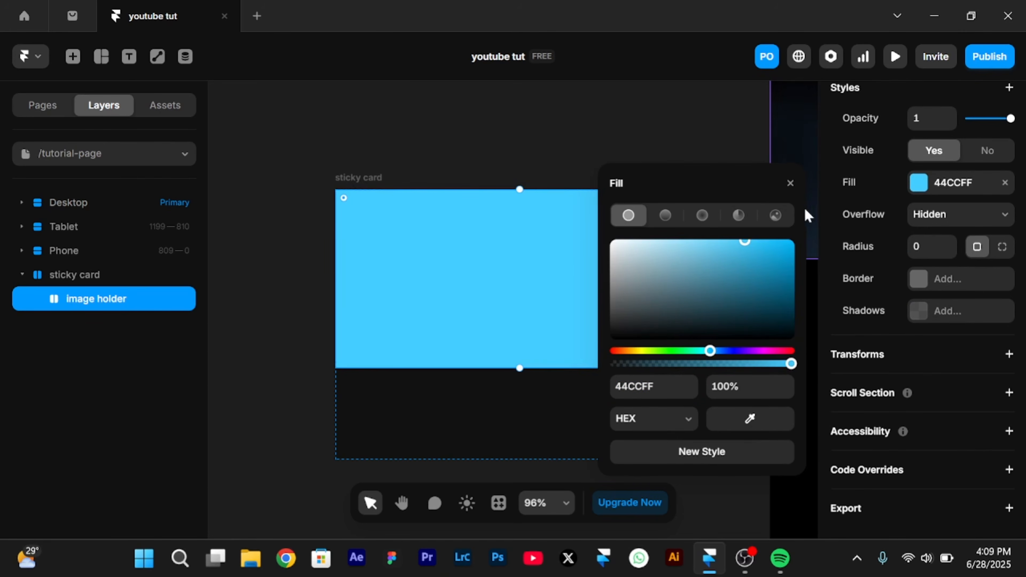
pyautogui.click(775, 216)
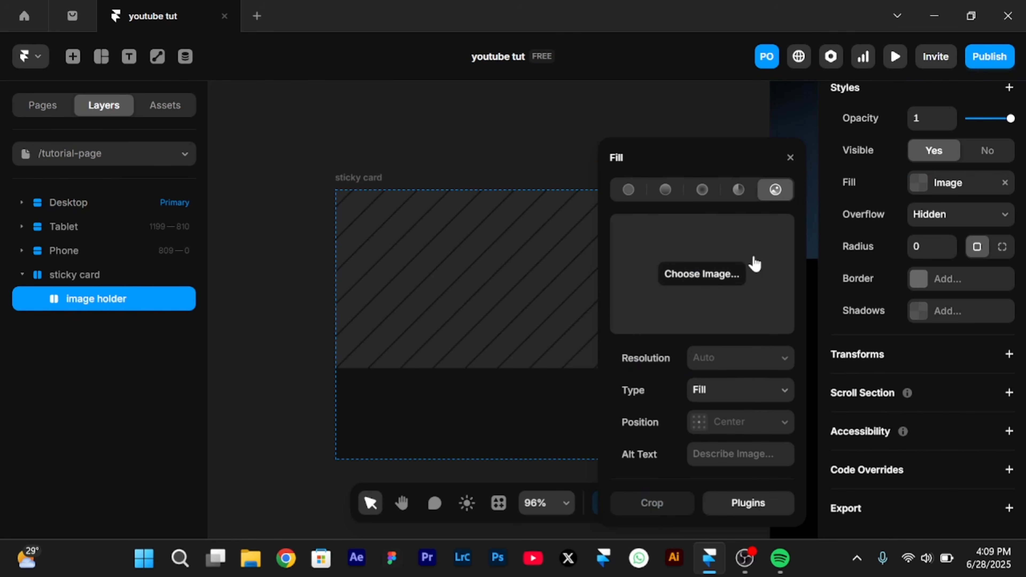
pyautogui.click(705, 279)
pyautogui.scroll(-2, 359, 216)
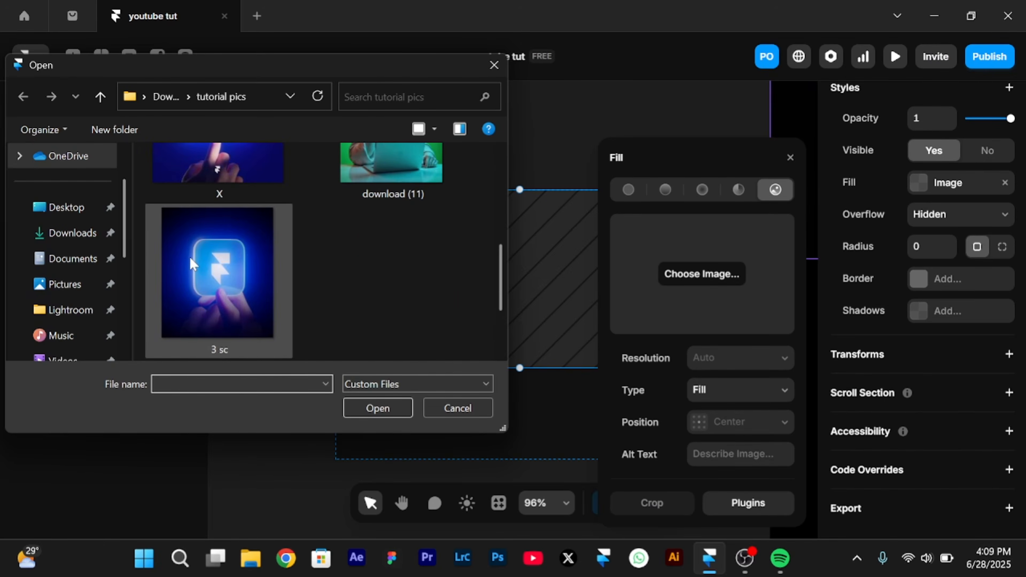
pyautogui.scroll(1, 360, 216)
pyautogui.click(360, 216)
pyautogui.click(394, 406)
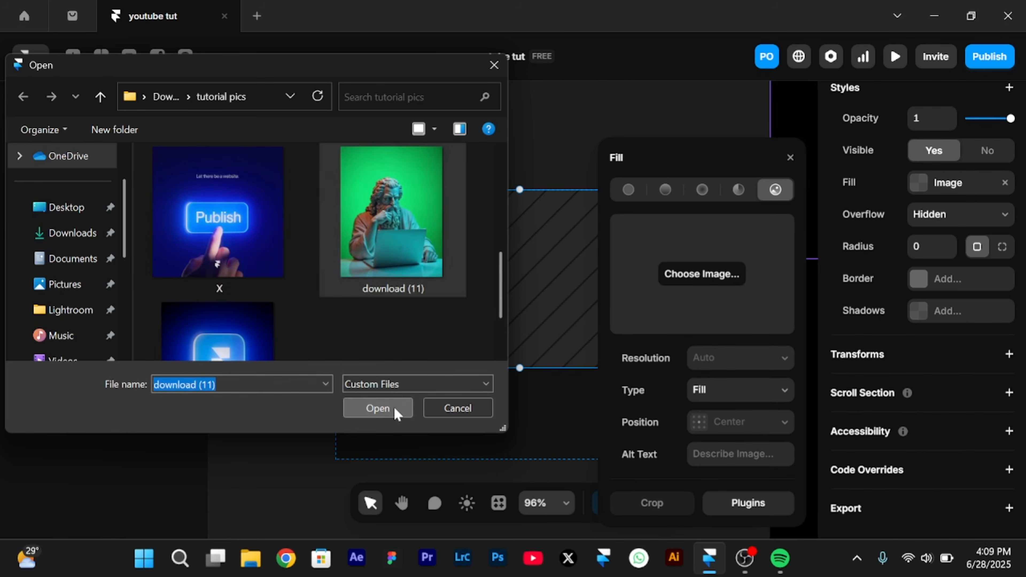
# Add the text "Create high converting UI with framer" below the sticky card and set its colour to FFFFFF
pyautogui.press('t')
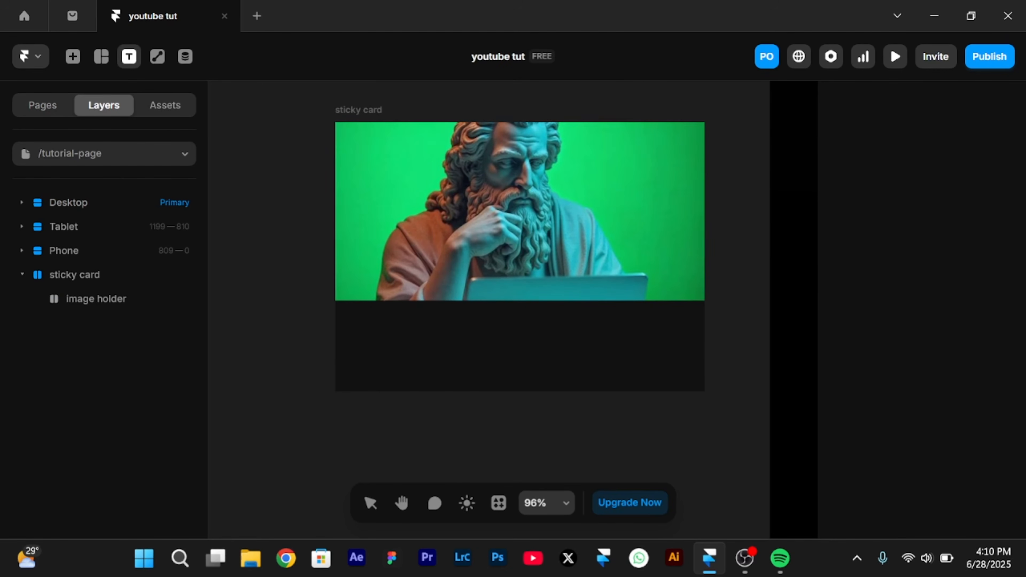
pyautogui.click(315, 430)
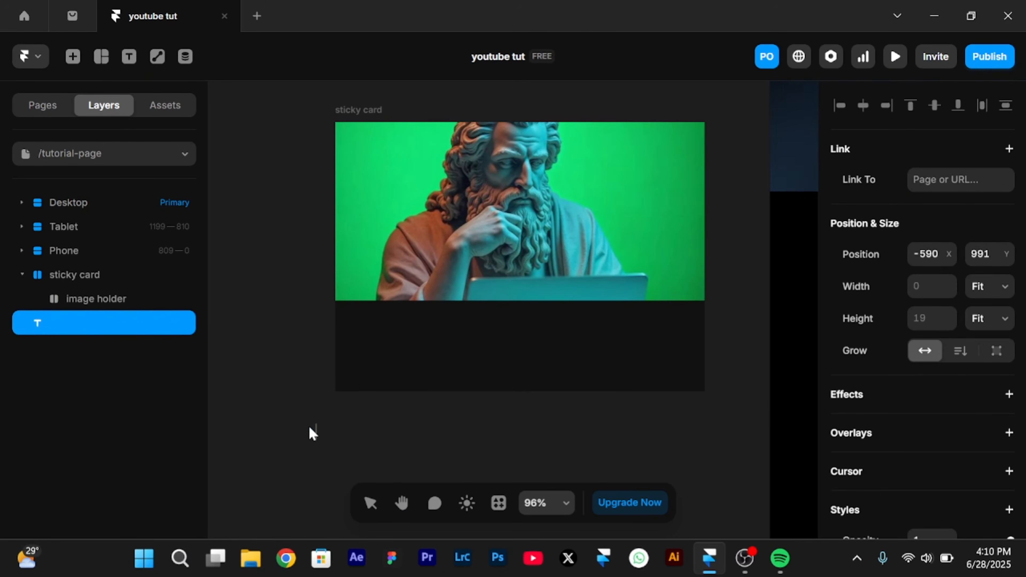
pyautogui.write('Create high converting UI with framer')
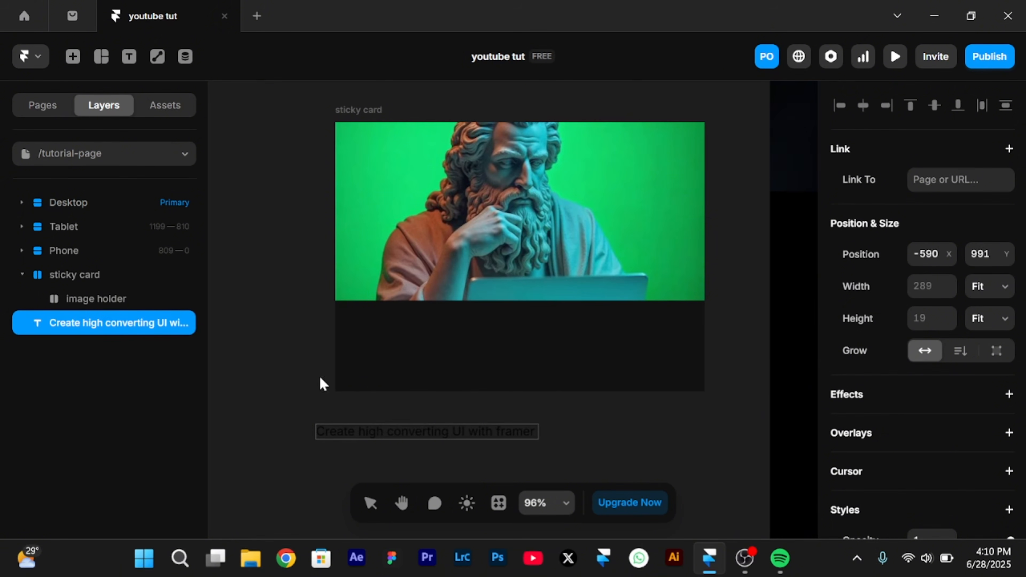
pyautogui.press('Escape')
pyautogui.scroll(-10, 961, 333)
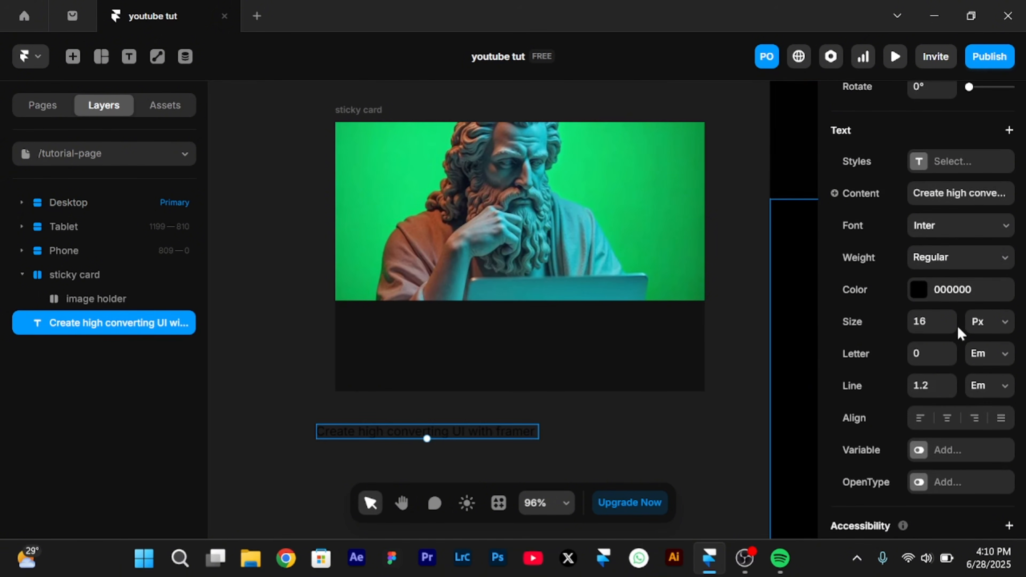
pyautogui.click(916, 290)
pyautogui.write('ffffff')
pyautogui.press('Return')
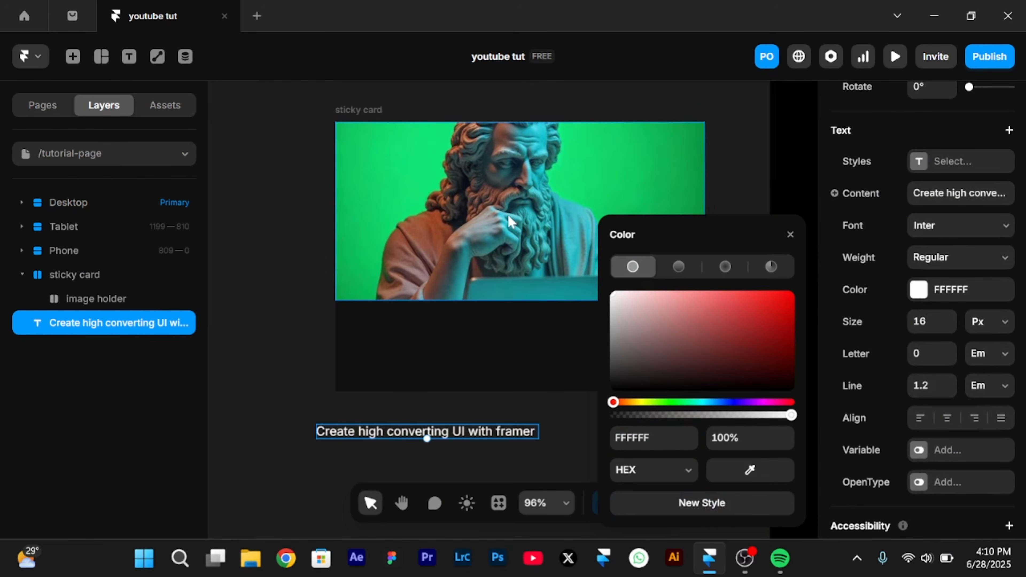
# Move the "Create high converting UI with framer" text into the sticky card by cutting and pasting it
pyautogui.press('Delete')
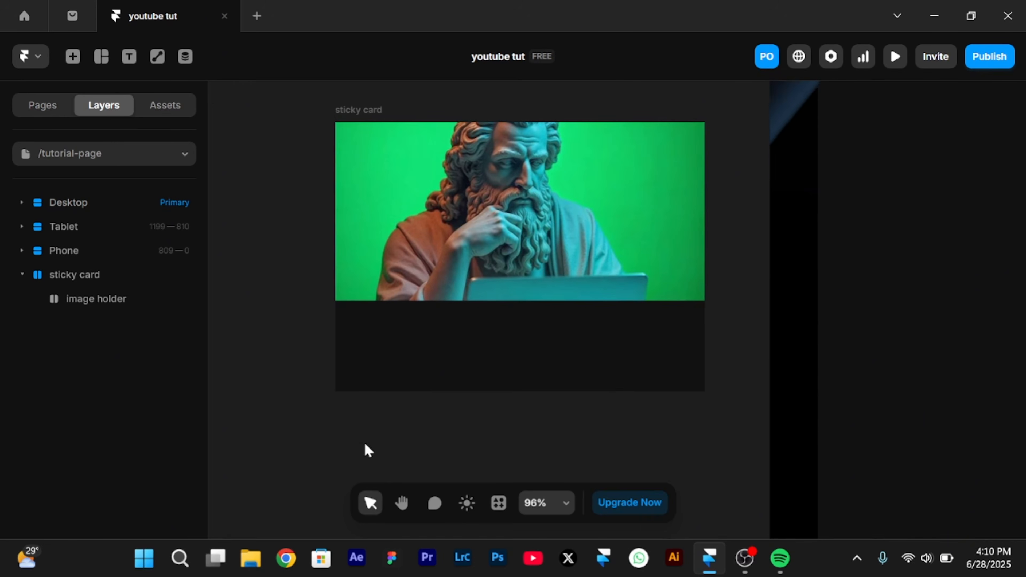
pyautogui.click(434, 335)
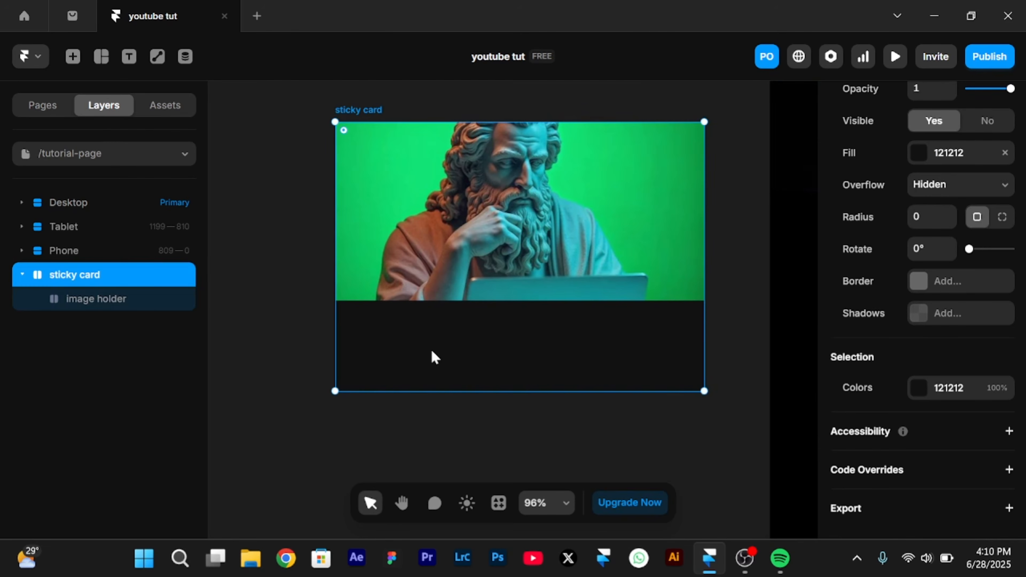
pyautogui.hotkey('ctrl', 'z')
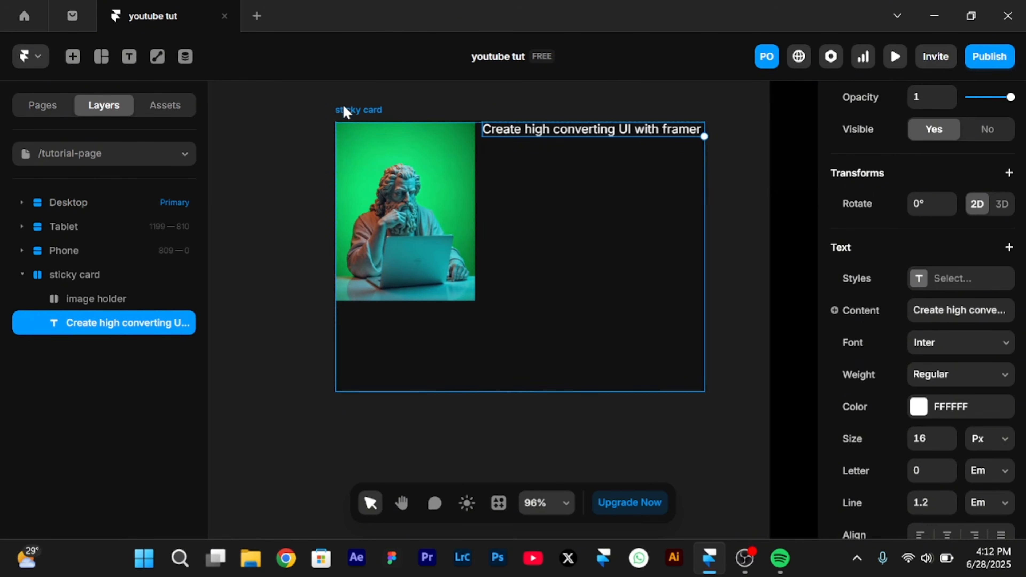
# Set the sticky card's stack direction to vertical so the text sits below the image holder
pyautogui.click(357, 109)
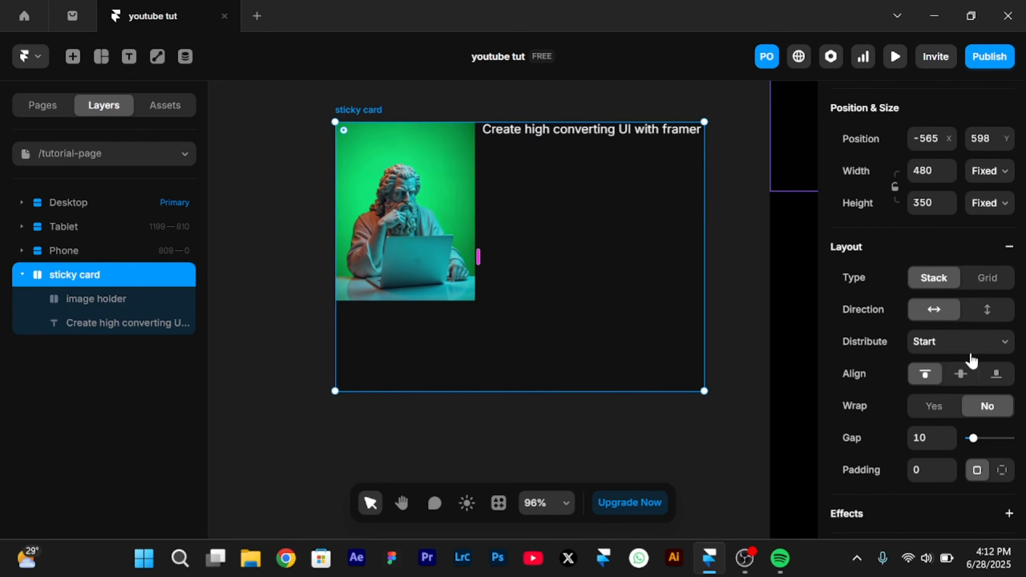
pyautogui.scroll(-1, 969, 357)
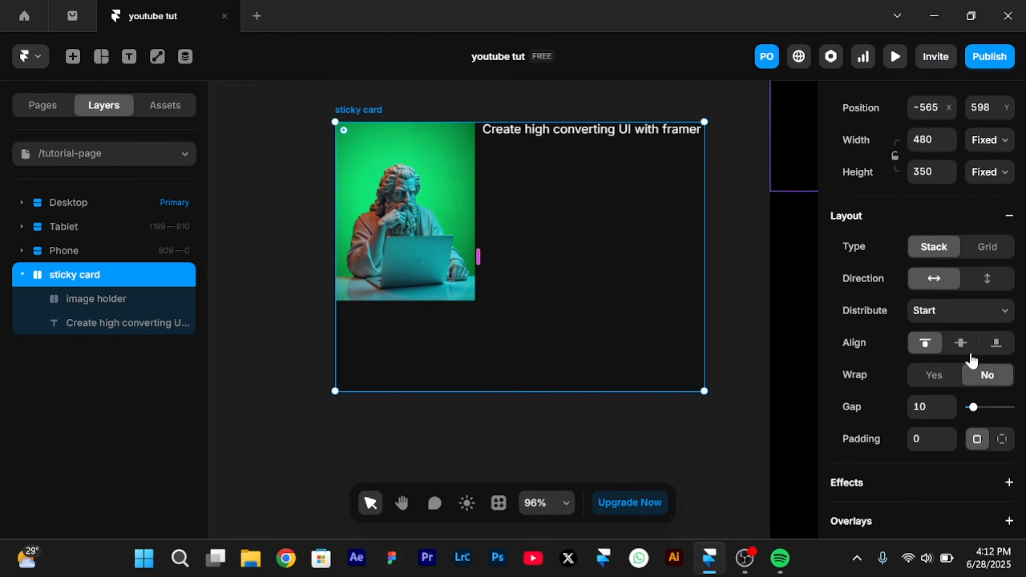
pyautogui.click(977, 291)
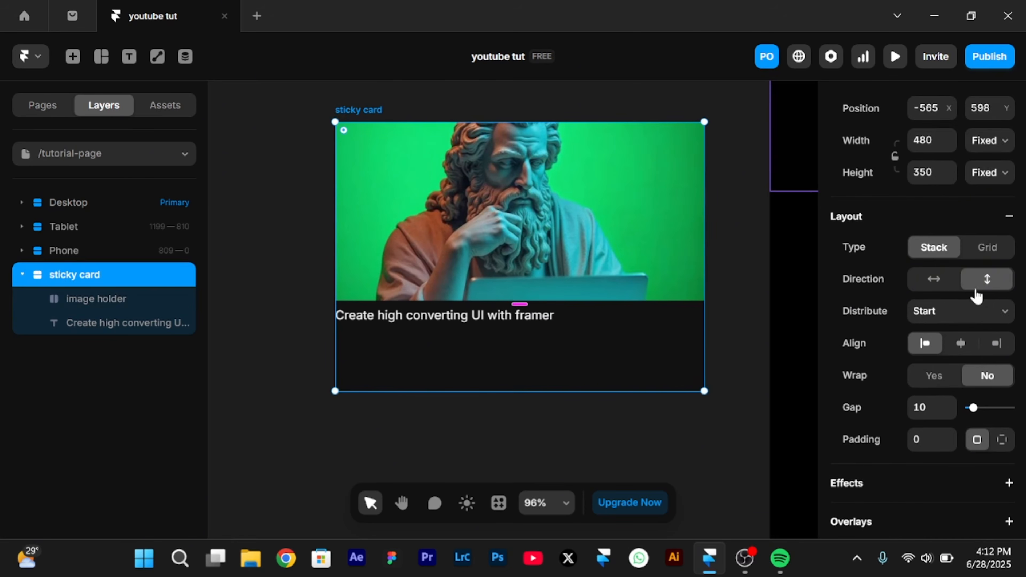
# Duplicate the card's heading and change the copy to "Learn how to create your own website without writing a single line of code with framer"
pyautogui.click(444, 316)
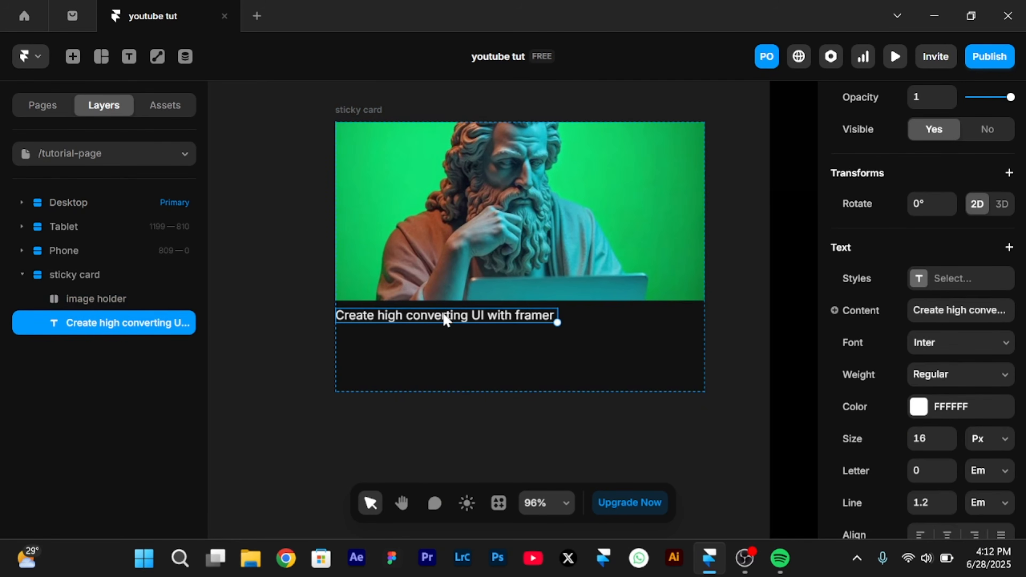
pyautogui.moveTo(443, 316); pyautogui.dragTo(452, 348)
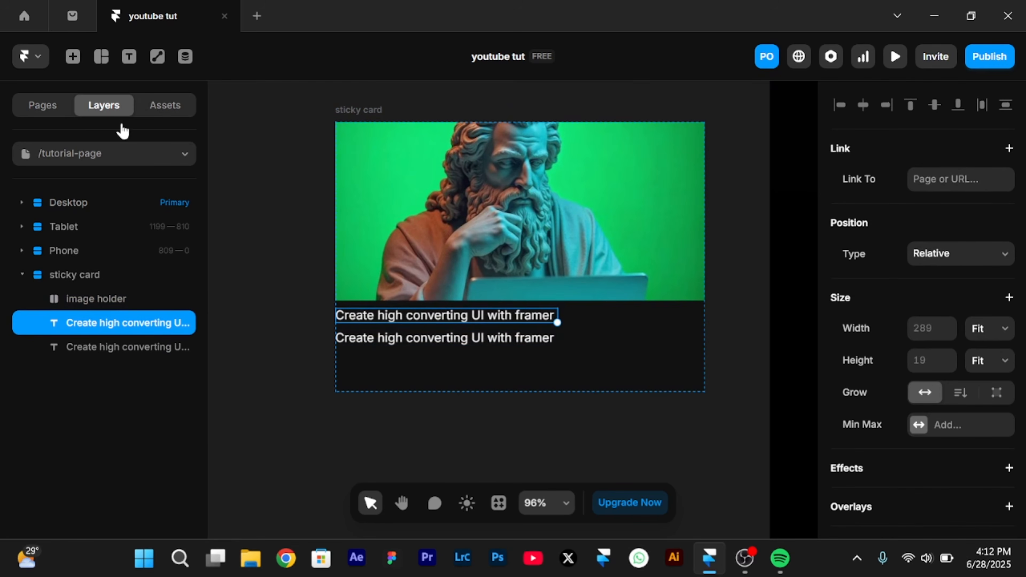
pyautogui.click(115, 153)
pyautogui.click(110, 213)
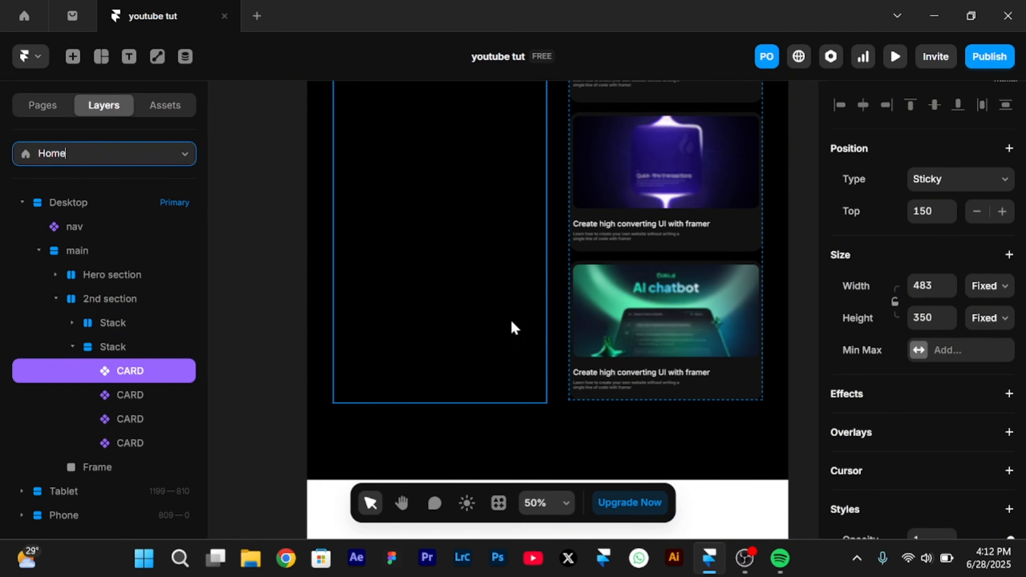
pyautogui.scroll(-3, 639, 372)
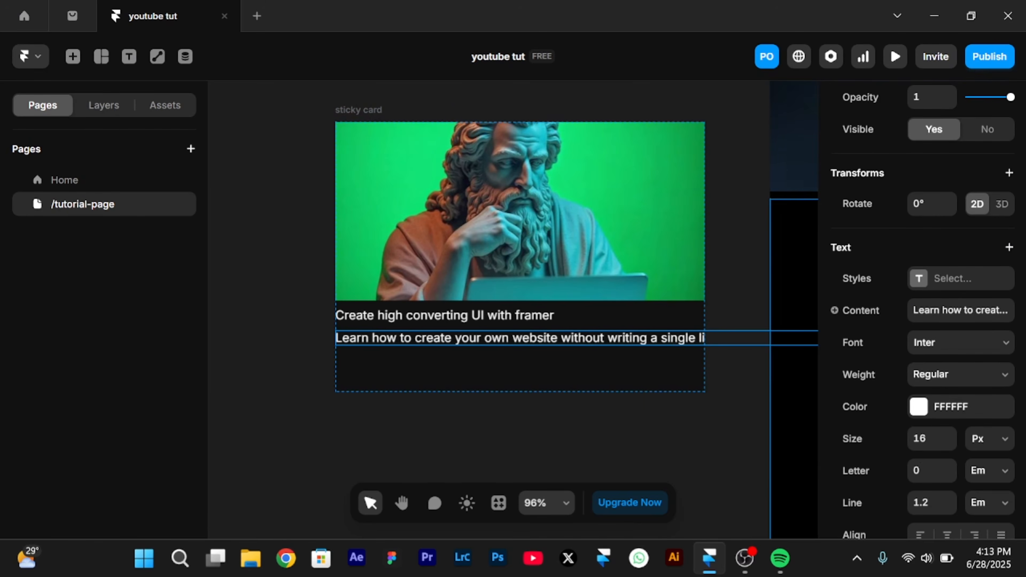
# Set the description text's size to 13 px and its white colour's opacity to 60%
pyautogui.click(922, 439)
pyautogui.write('1')
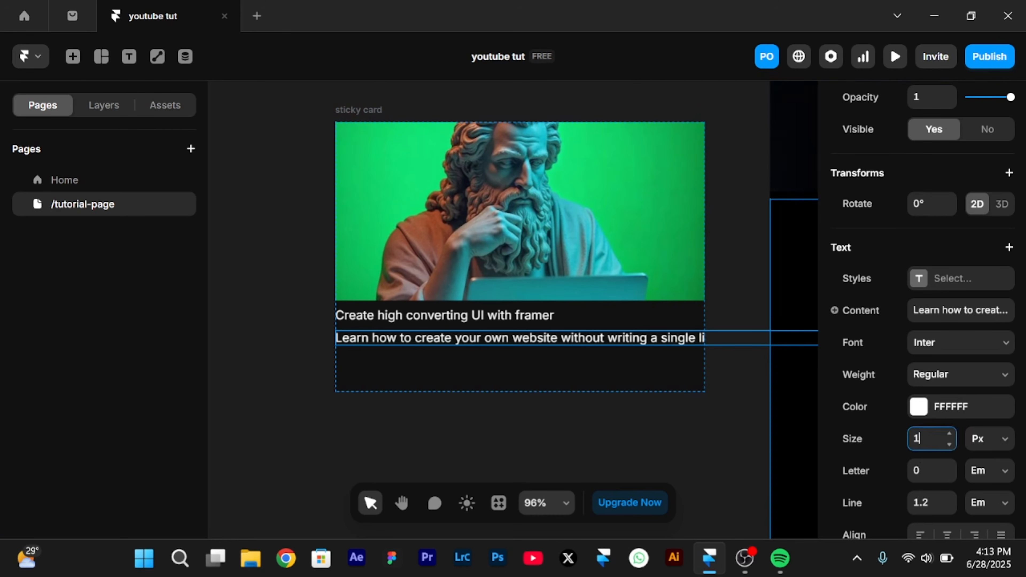
pyautogui.press('Return')
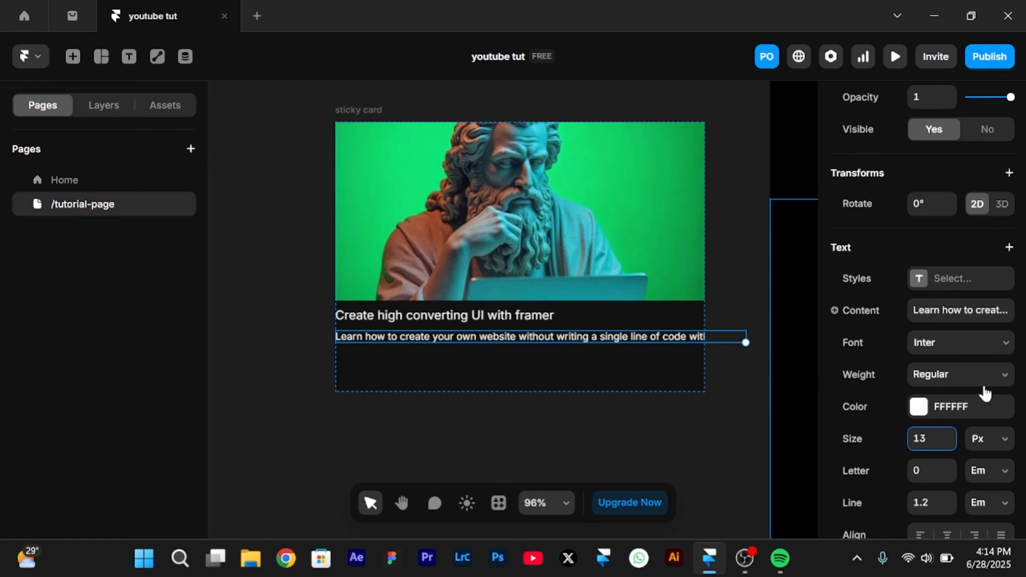
pyautogui.click(919, 406)
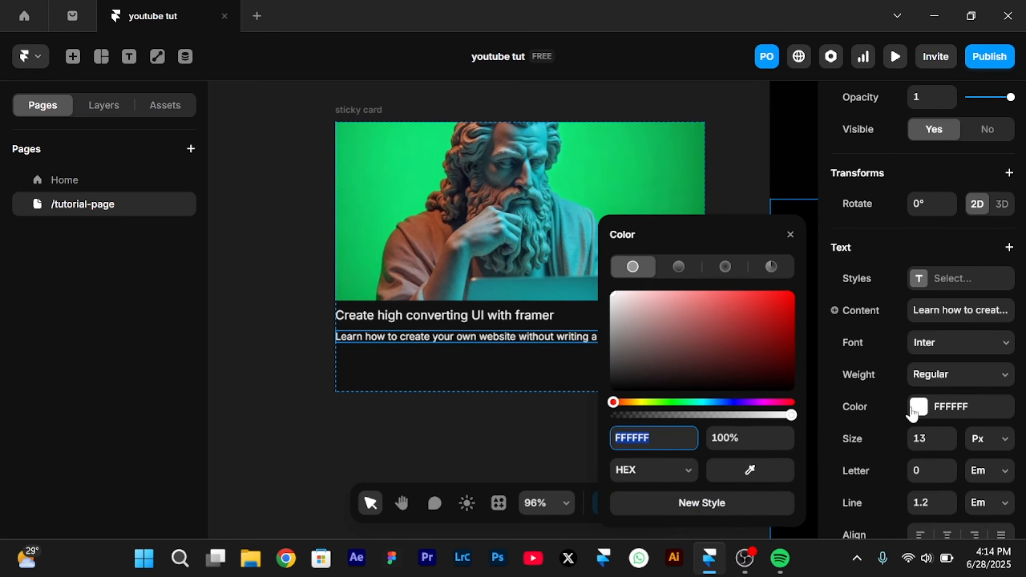
pyautogui.press('Tab')
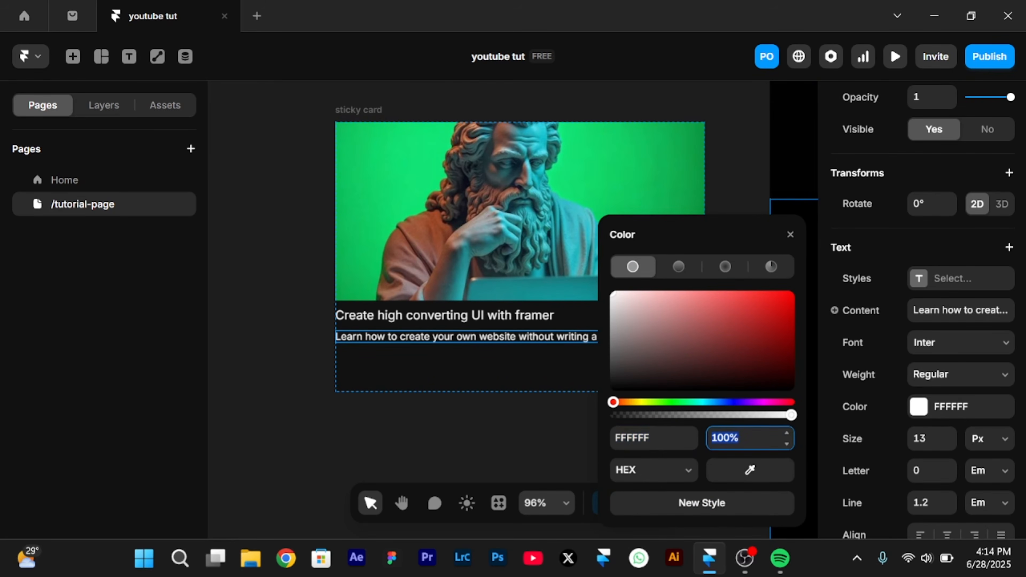
pyautogui.write('60')
pyautogui.press('Return')
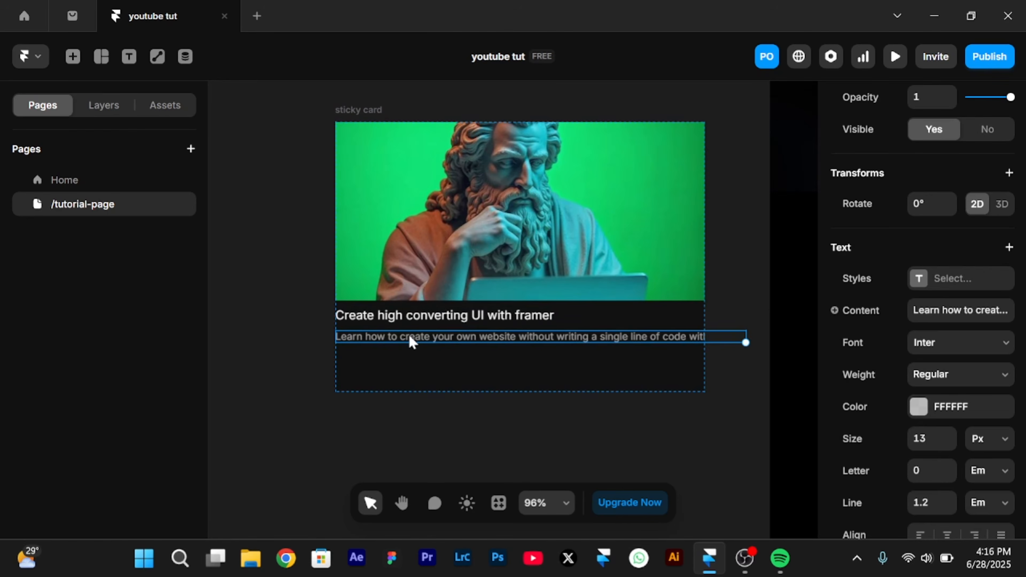
# Wrap the heading and description in a stack with Start distribution, left alignment and a gap of 1
pyautogui.keyDown('shift'); pyautogui.click(424, 319); pyautogui.keyUp('shift')
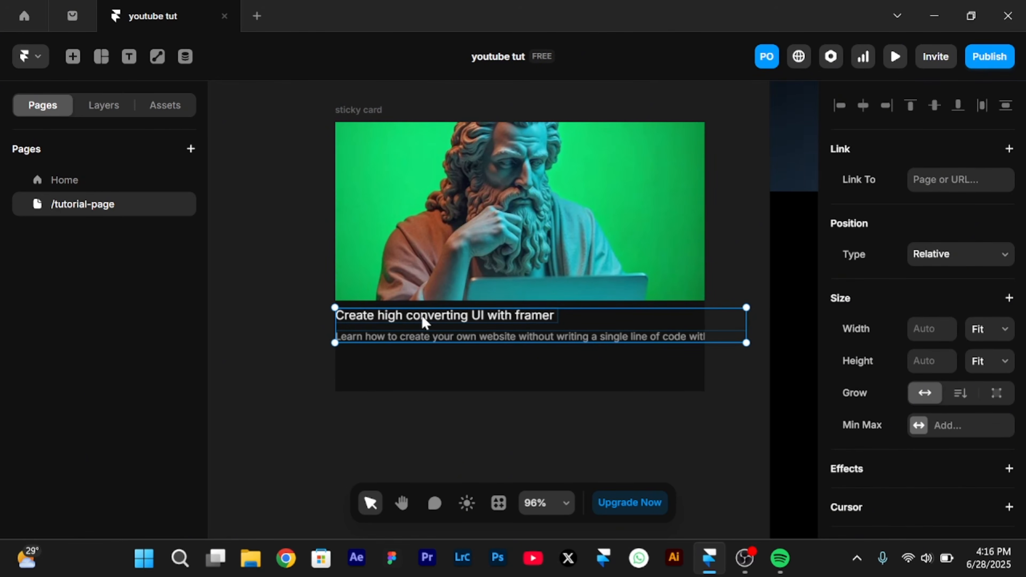
pyautogui.hotkey('ctrl', 'Return')
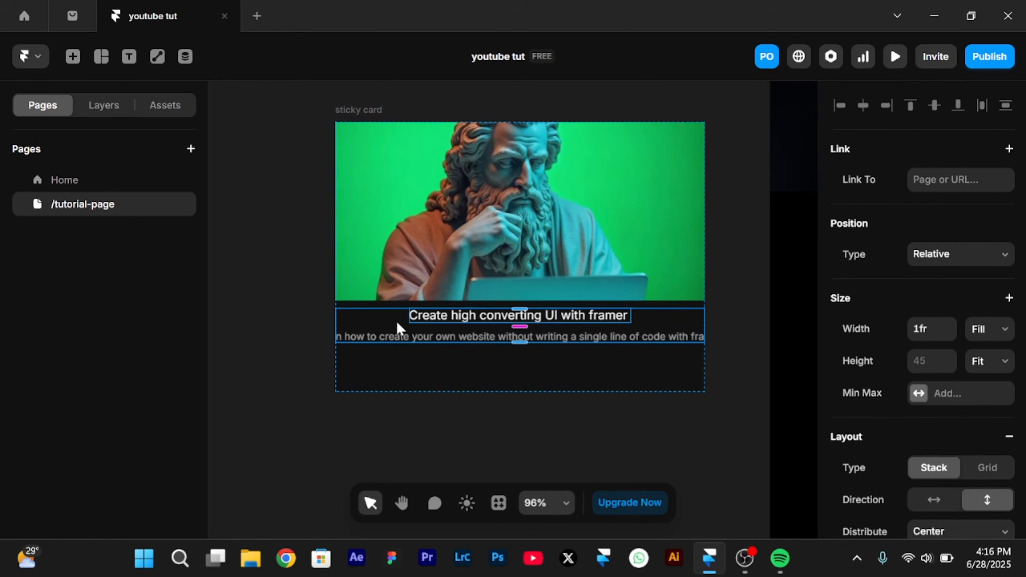
pyautogui.scroll(-5, 978, 398)
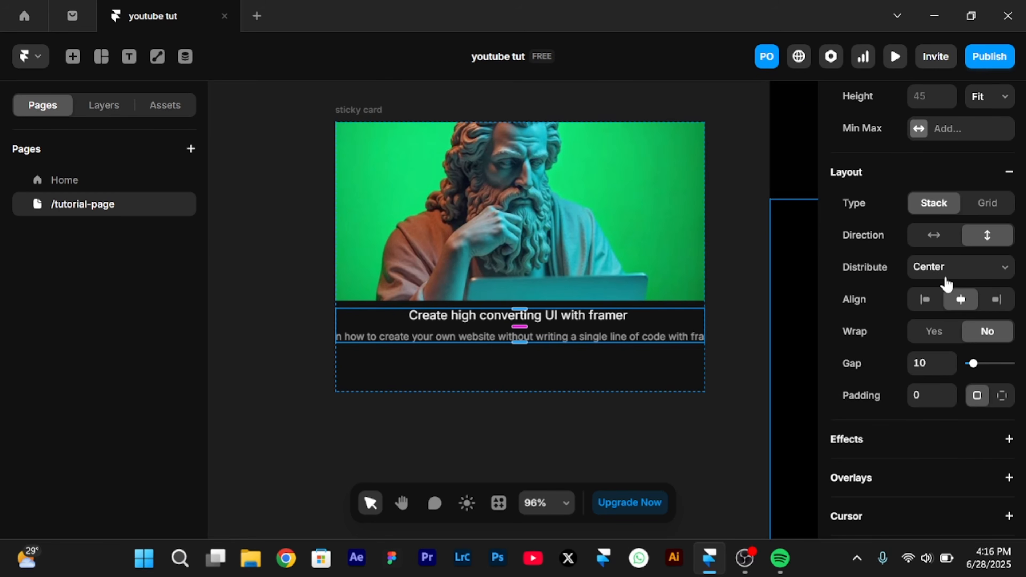
pyautogui.click(937, 271)
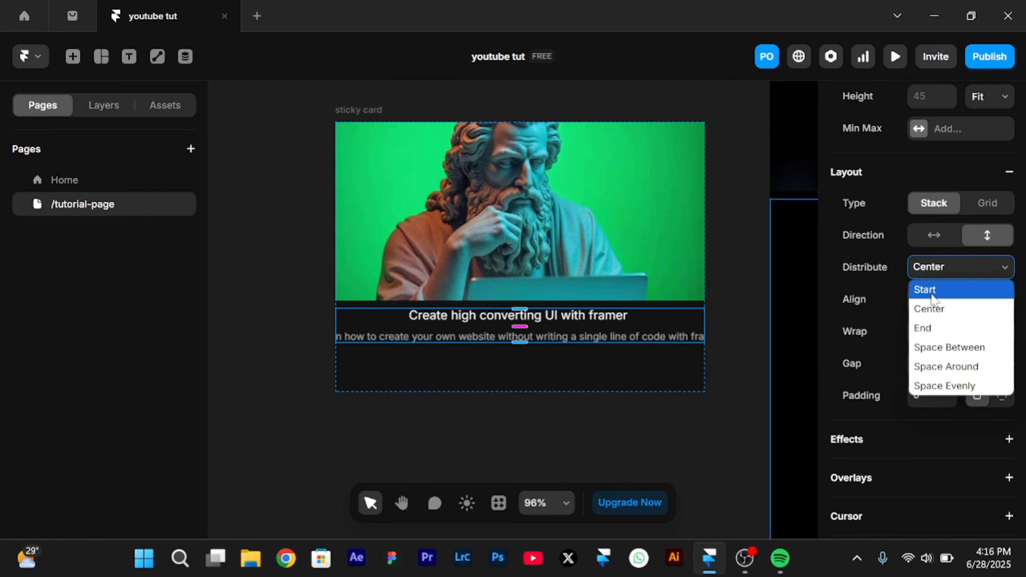
pyautogui.click(929, 288)
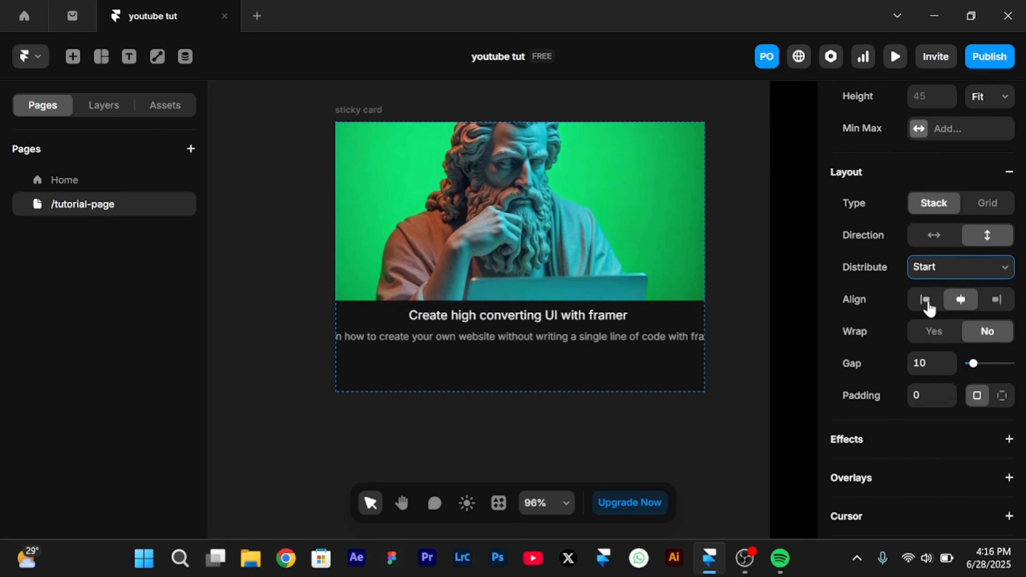
pyautogui.click(926, 302)
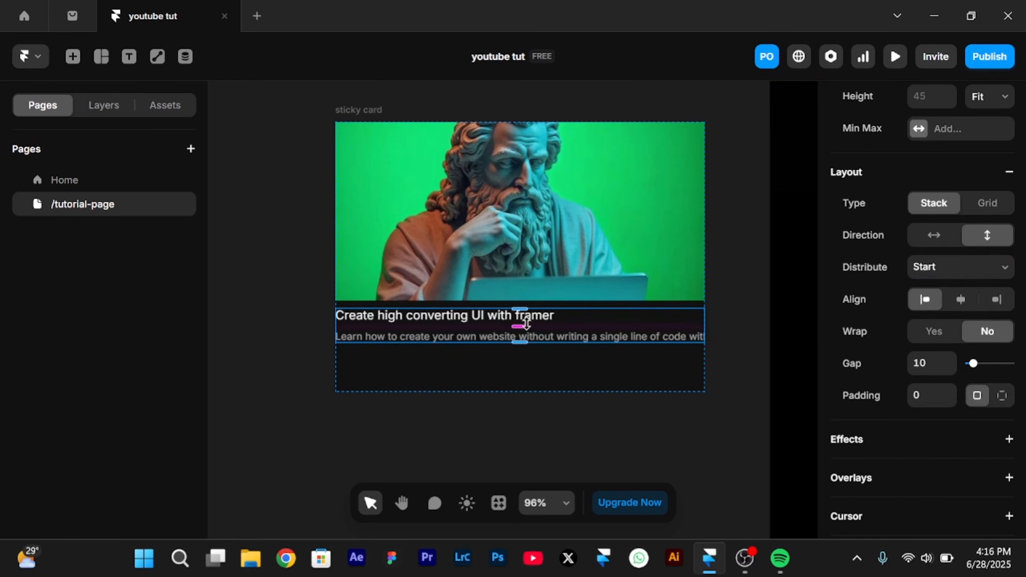
pyautogui.moveTo(522, 324); pyautogui.dragTo(511, 319)
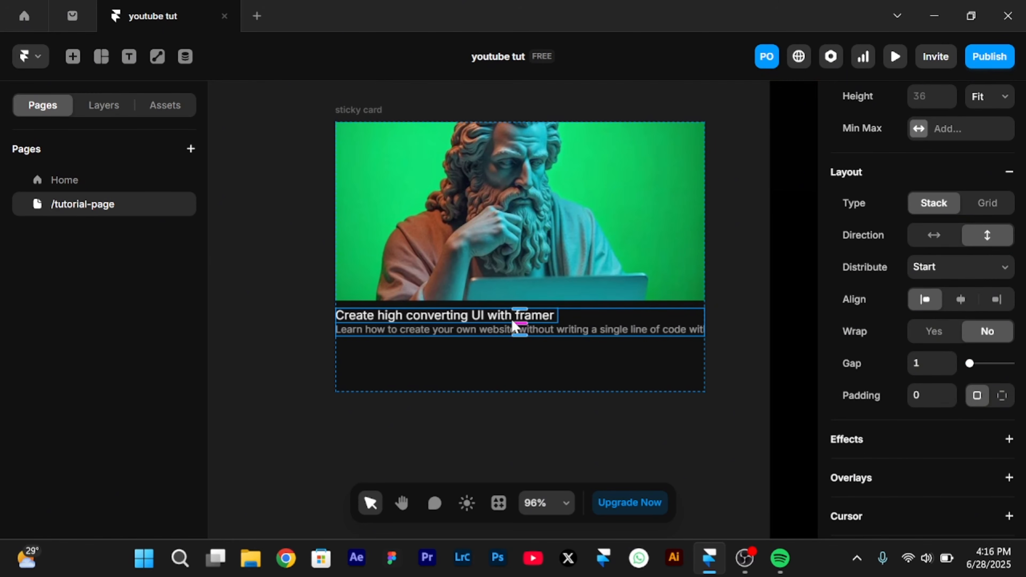
# Set the width of both the description and the heading text to Fill
pyautogui.click(615, 327)
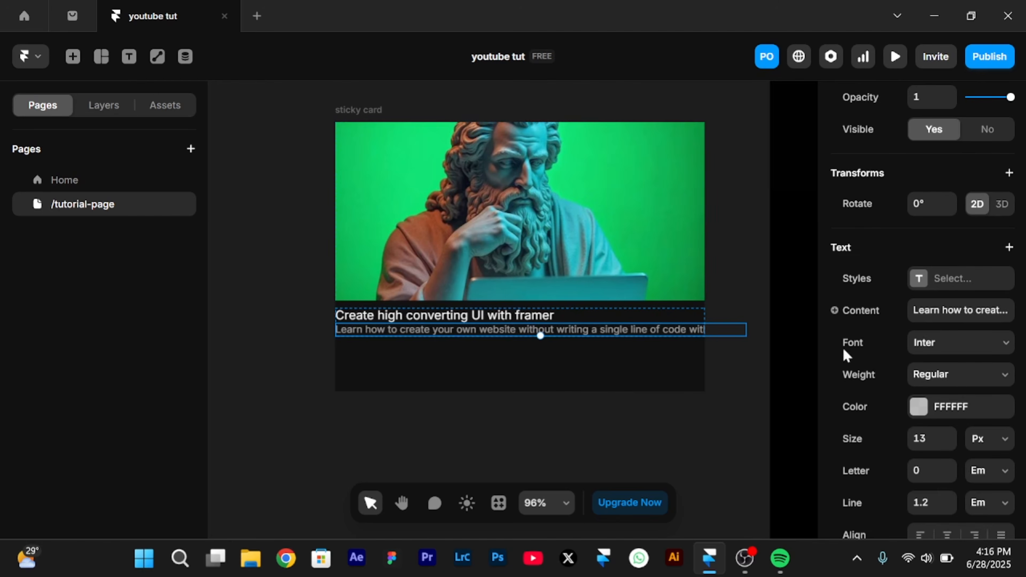
pyautogui.click(993, 341)
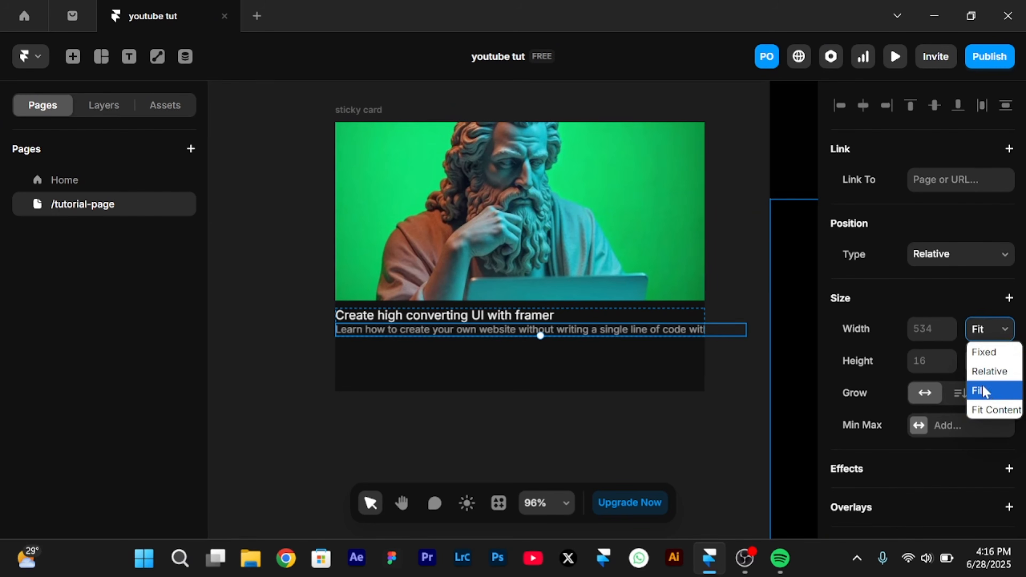
pyautogui.click(983, 395)
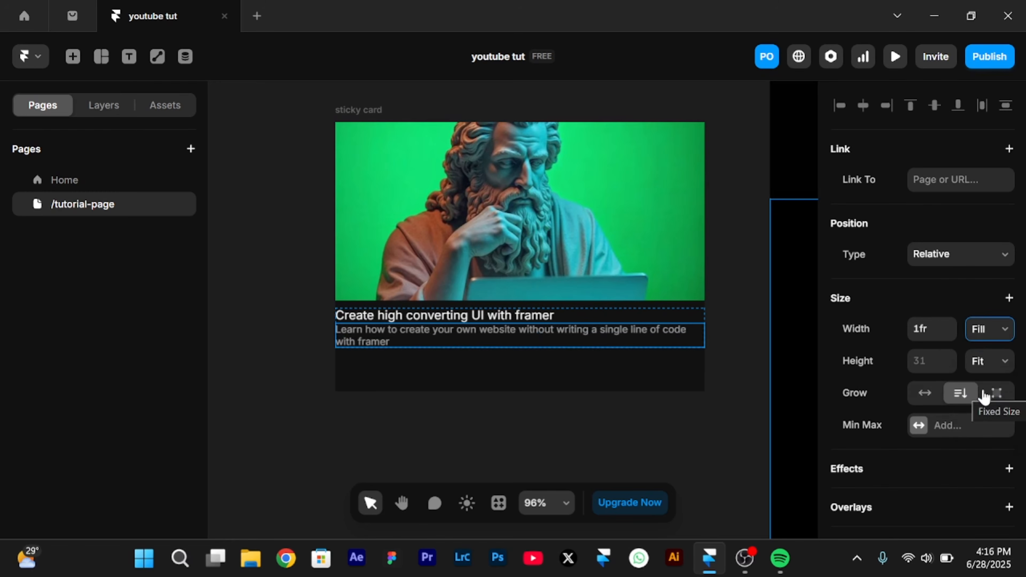
pyautogui.click(454, 323)
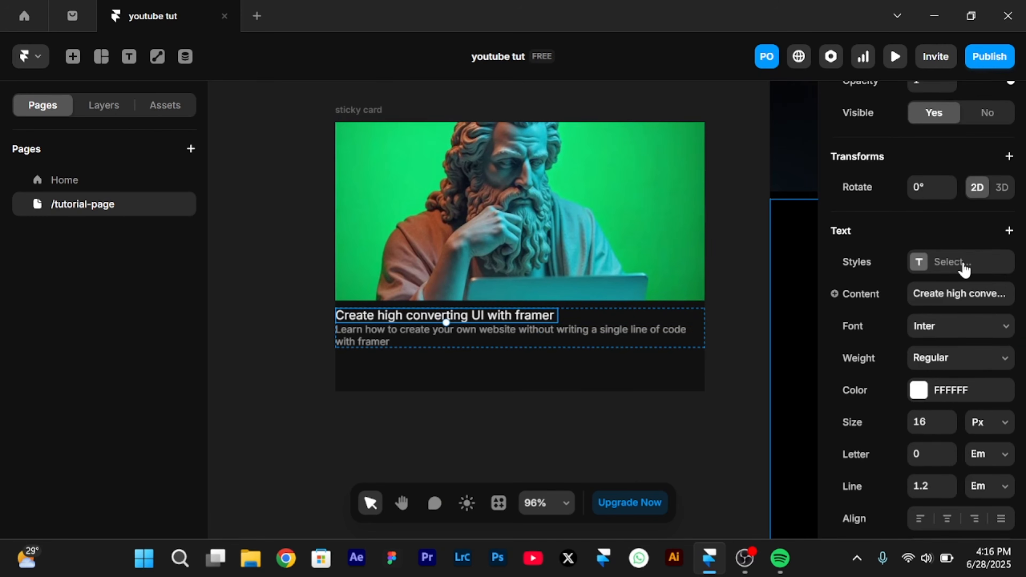
pyautogui.scroll(5, 965, 270)
pyautogui.click(998, 141)
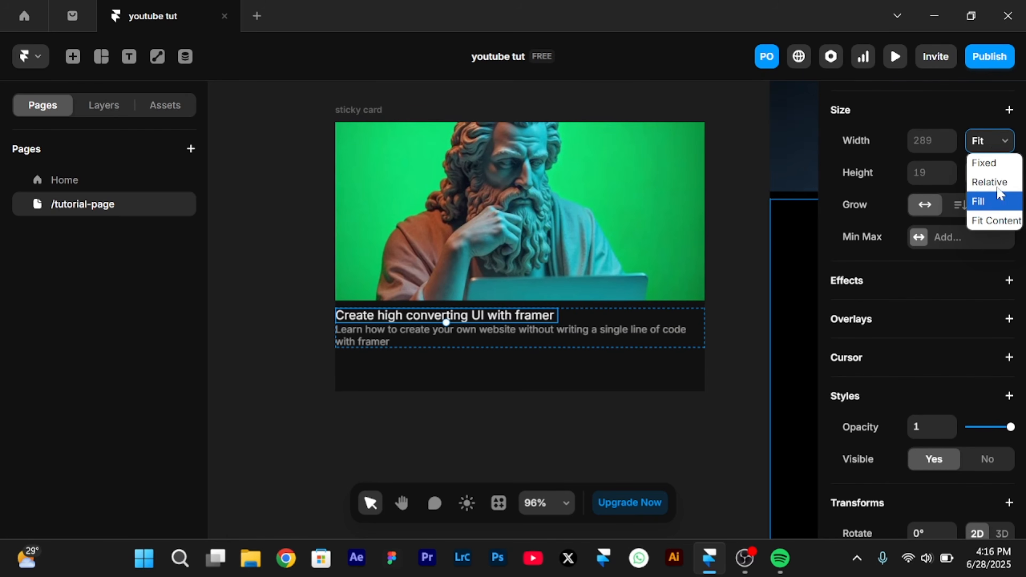
pyautogui.click(1009, 207)
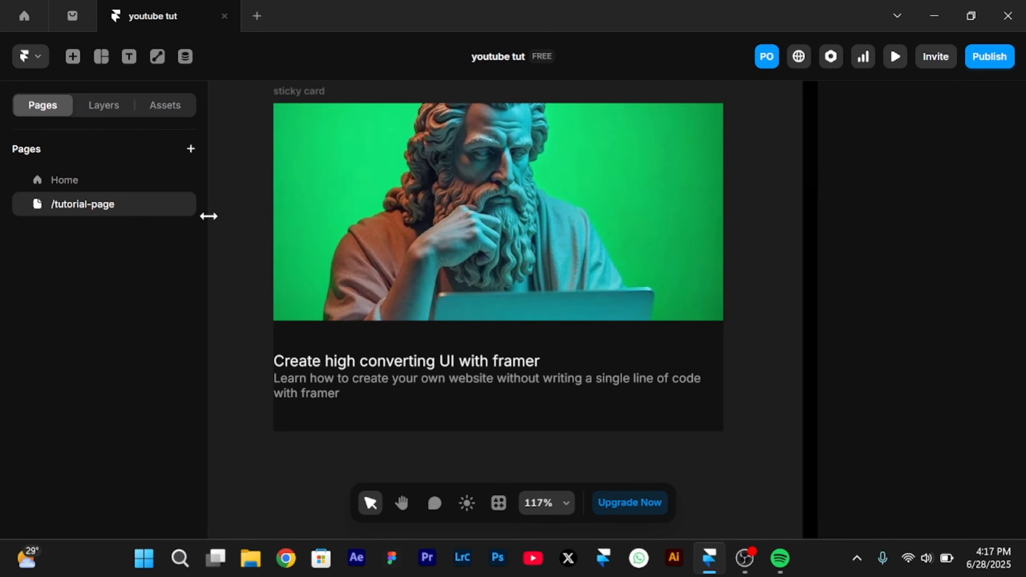
# Compare with the card on the Home page and give the sticky card 10 padding on the top, right and left sides
pyautogui.click(100, 184)
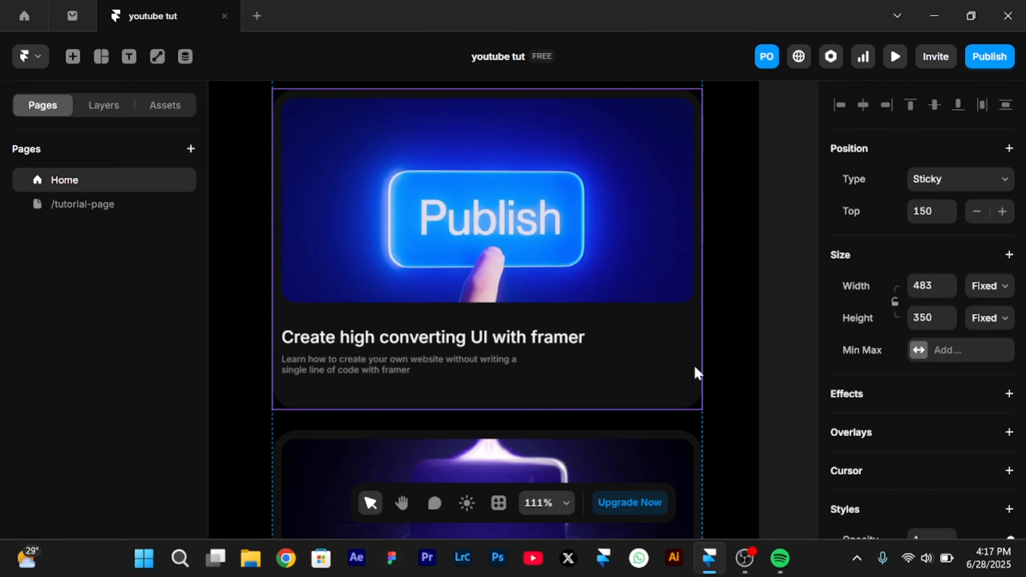
pyautogui.click(106, 205)
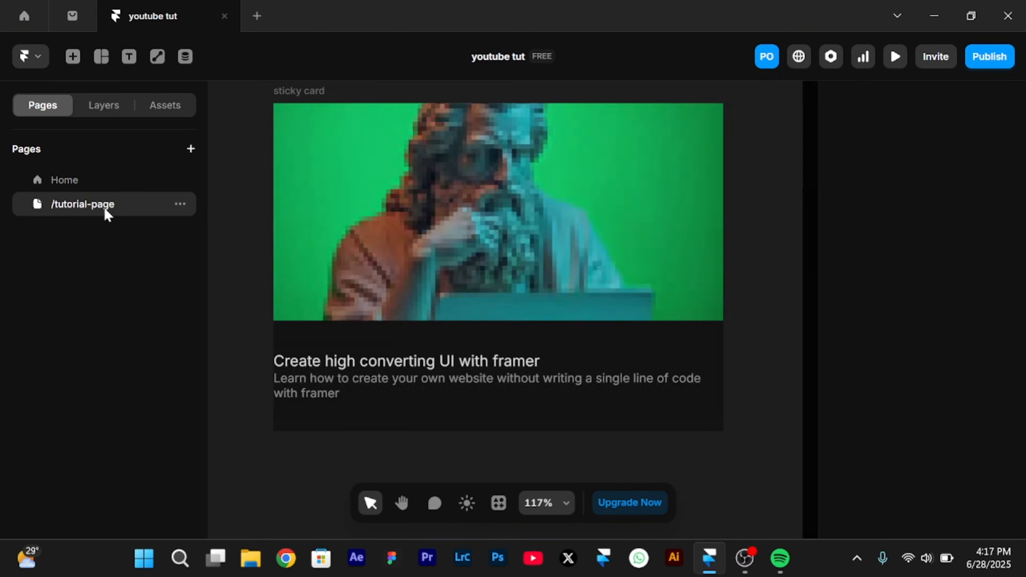
pyautogui.click(312, 114)
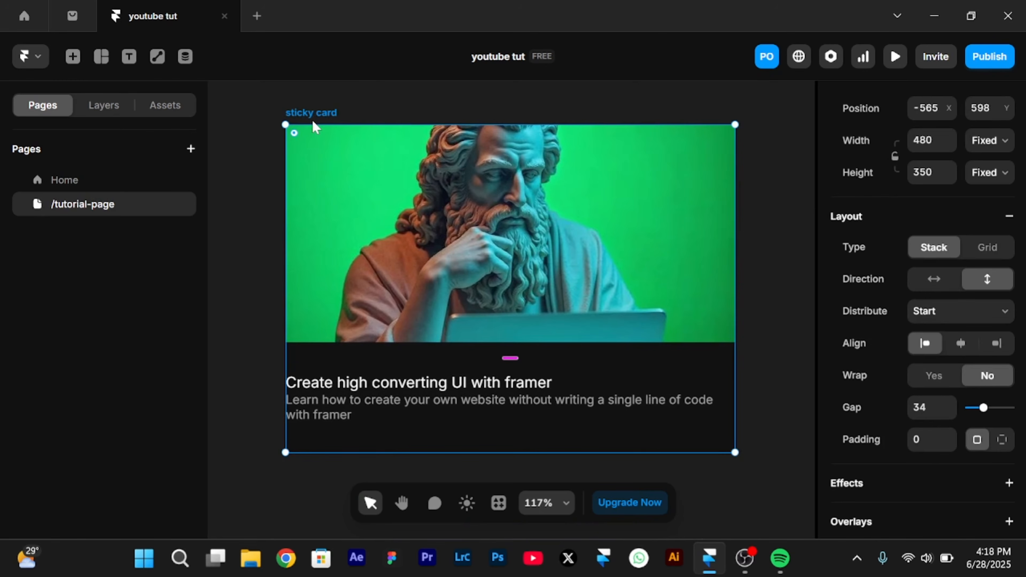
pyautogui.scroll(-5, 1002, 299)
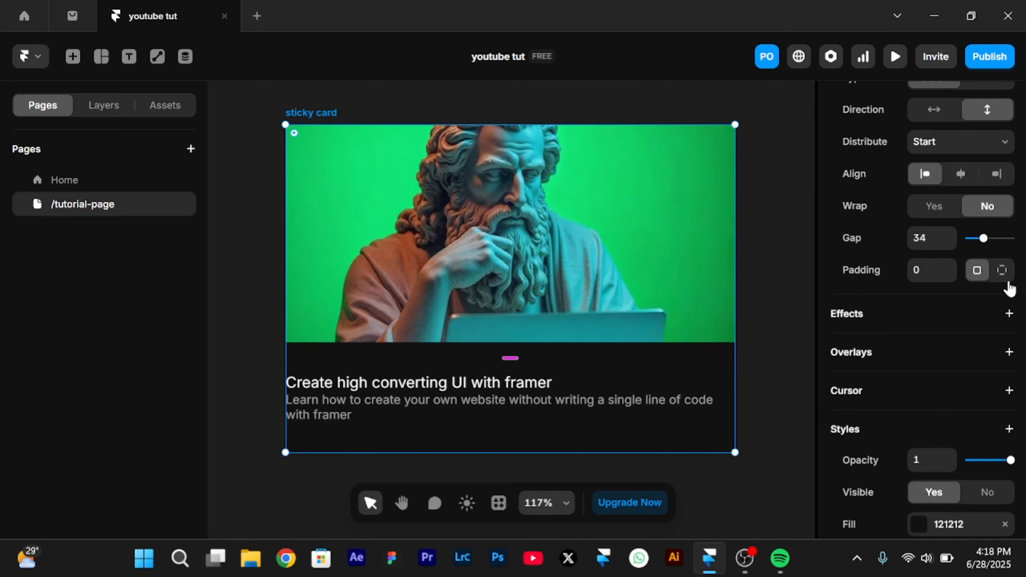
pyautogui.click(1002, 270)
pyautogui.write('10')
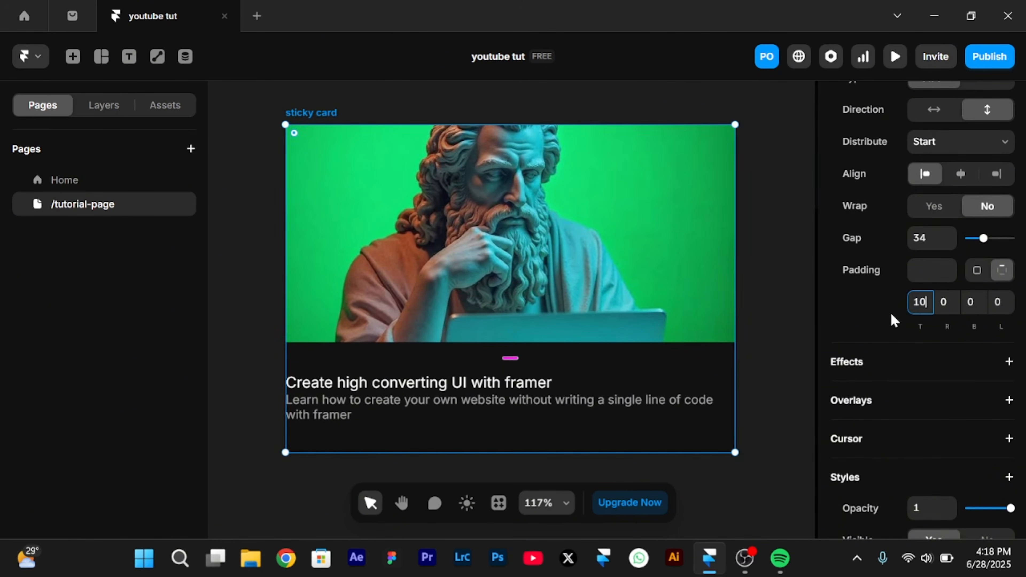
pyautogui.press('Tab')
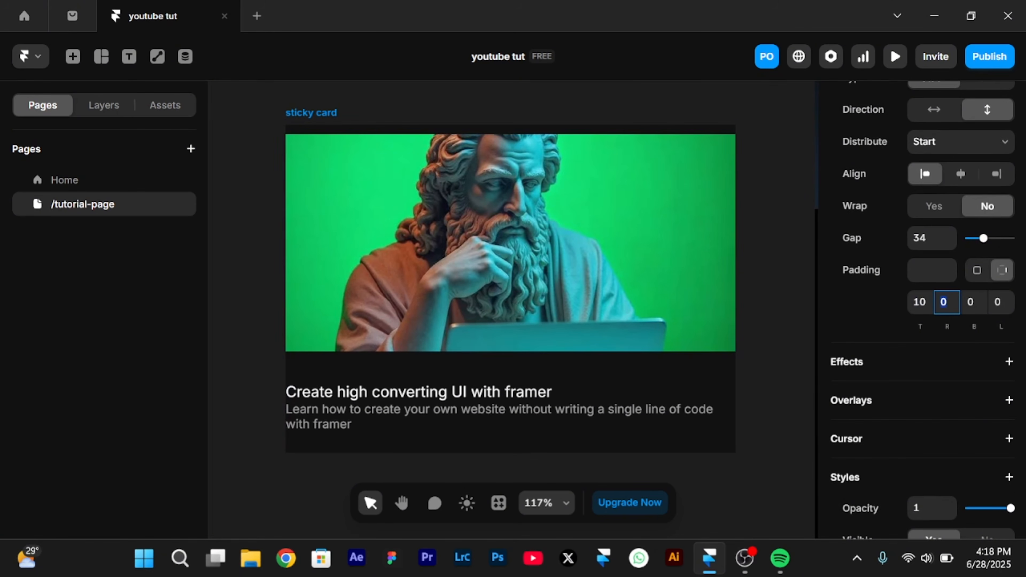
pyautogui.press('Tab')
pyautogui.press('Tab')
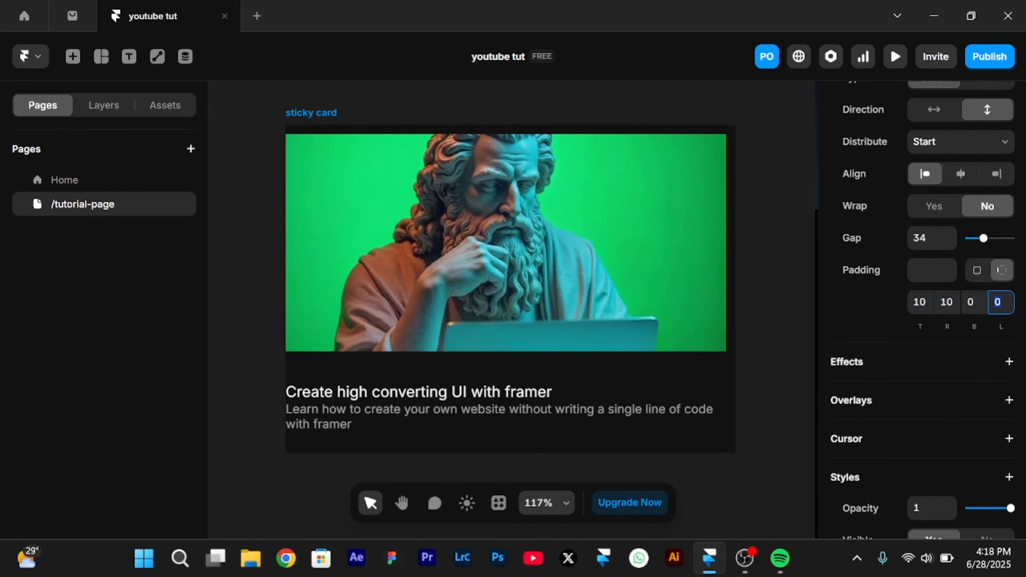
pyautogui.write('10')
pyautogui.press('Return')
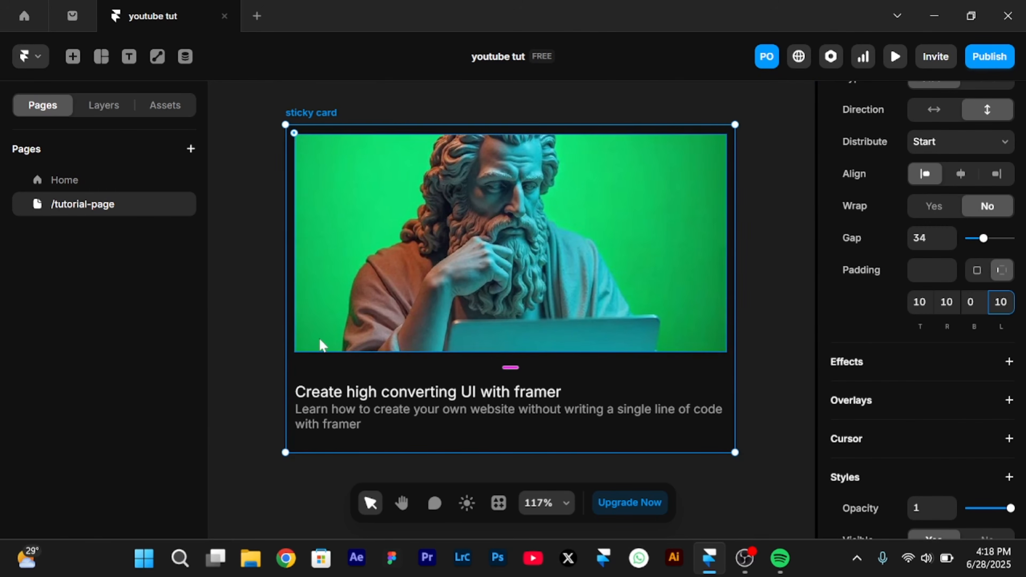
pyautogui.click(760, 165)
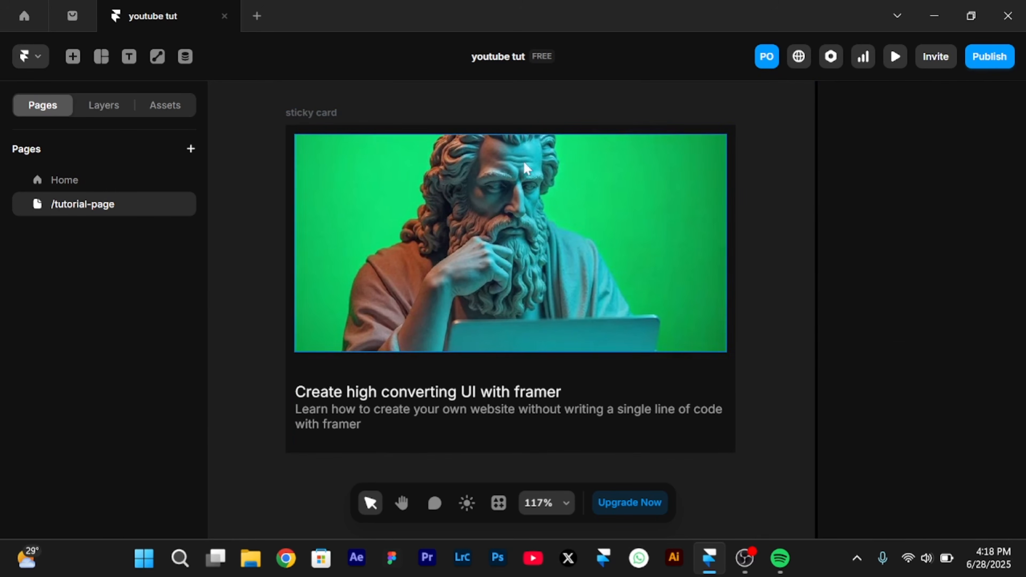
# Round the sticky card's corners with a radius of 25
pyautogui.click(285, 113)
pyautogui.scroll(-5, 921, 312)
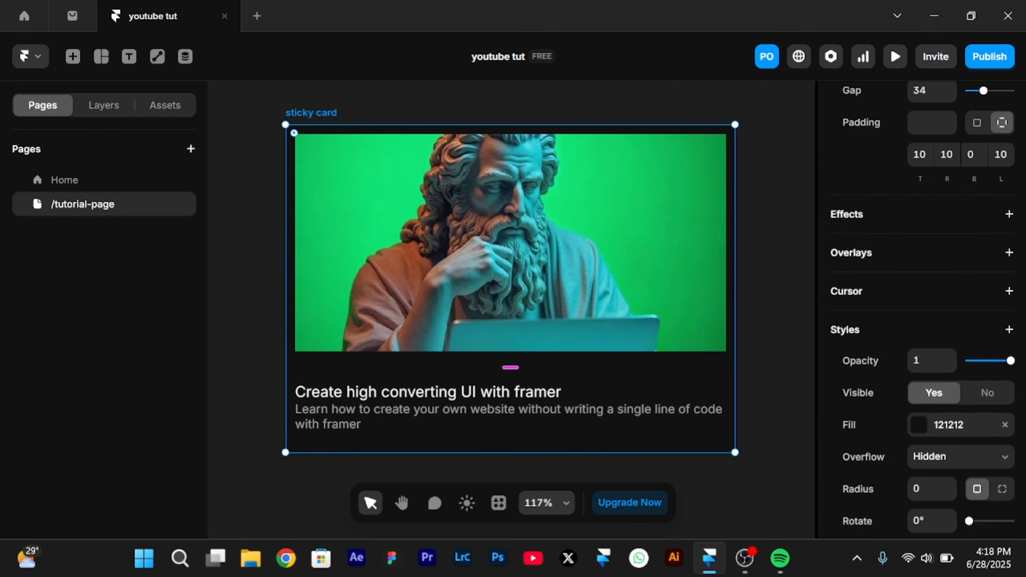
pyautogui.scroll(-3, 917, 440)
pyautogui.click(927, 395)
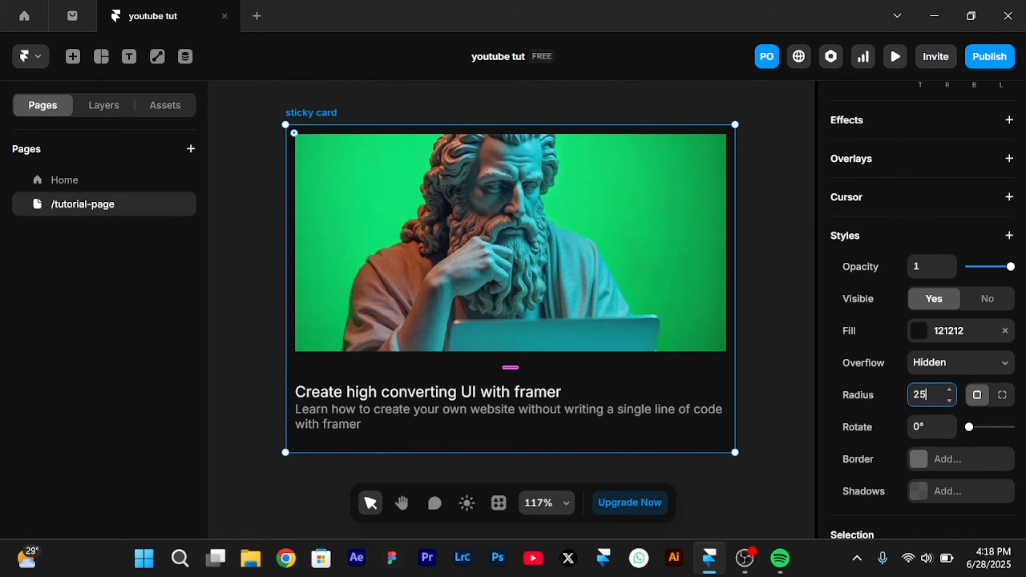
pyautogui.press('Return')
pyautogui.click(272, 156)
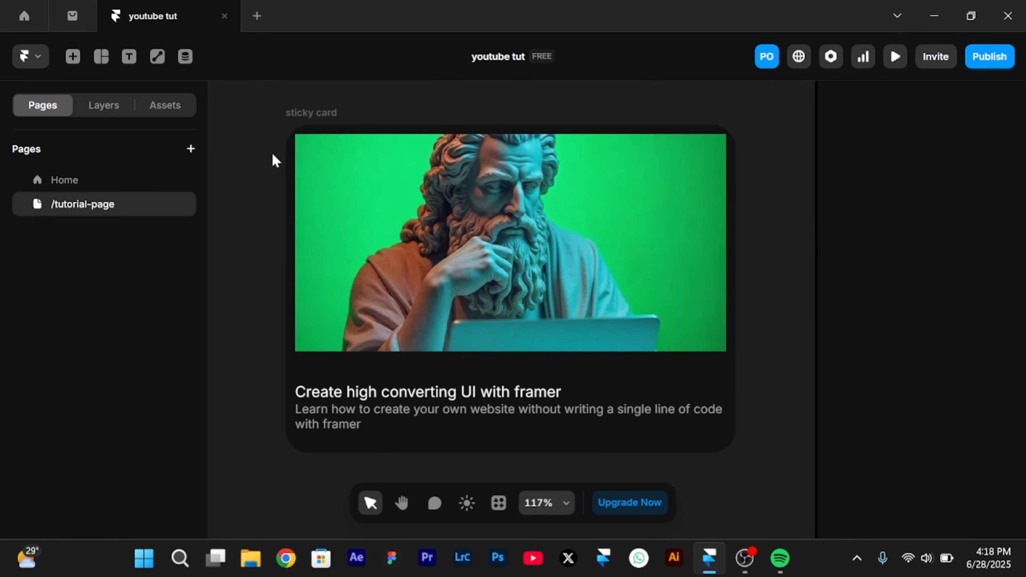
# Select the image holder in the sticky card and bring up its style settings
pyautogui.click(355, 247)
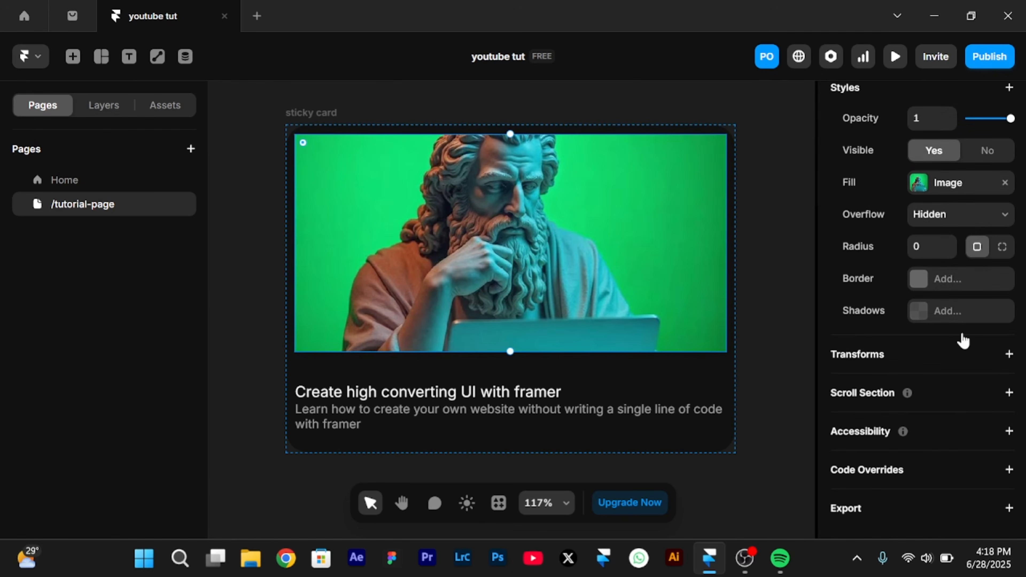
pyautogui.scroll(5, 993, 374)
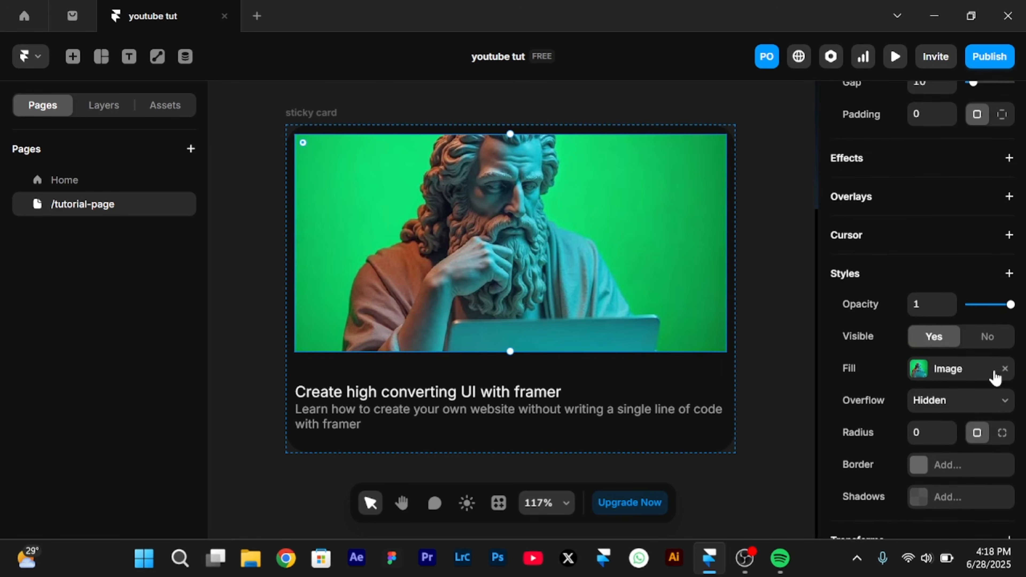
# Set the corner radius of the card's image to 15
pyautogui.scroll(-1, 994, 369)
pyautogui.click(929, 388)
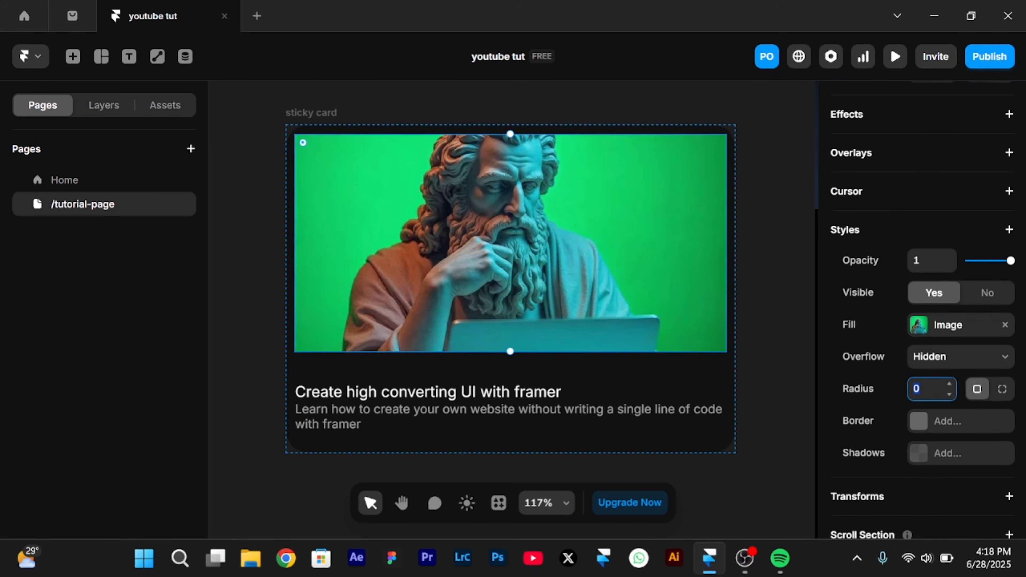
pyautogui.press('Return')
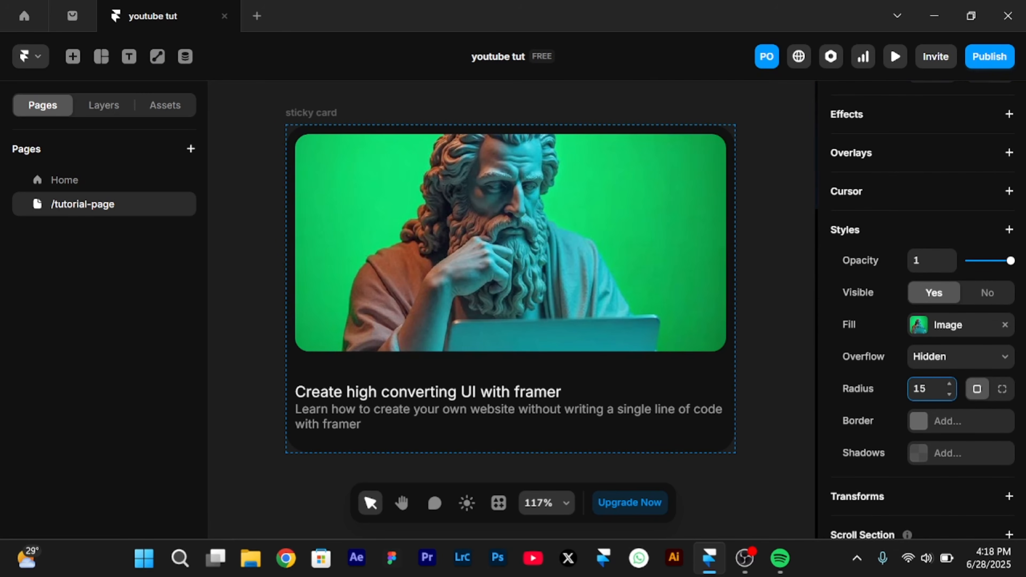
pyautogui.click(758, 259)
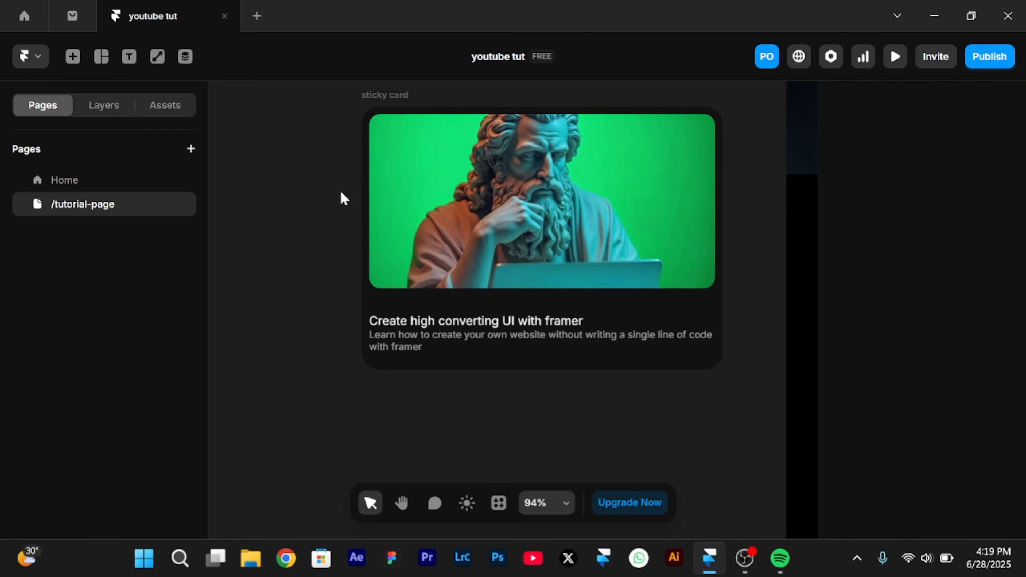
# Look at the stacked sticky cards on the Home page and return to the tutorial page
pyautogui.click(98, 179)
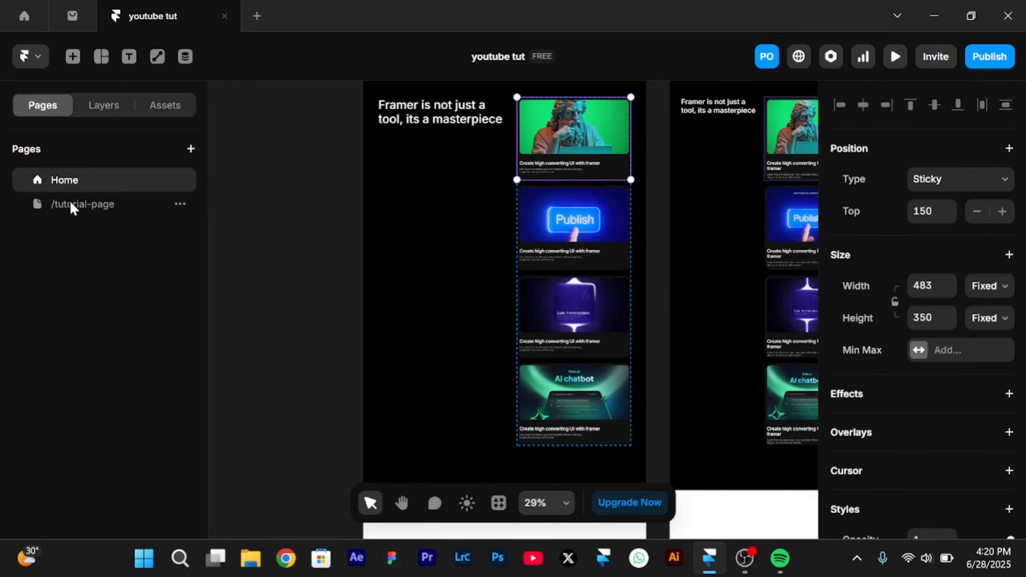
pyautogui.click(71, 204)
pyautogui.scroll(-3, 222, 226)
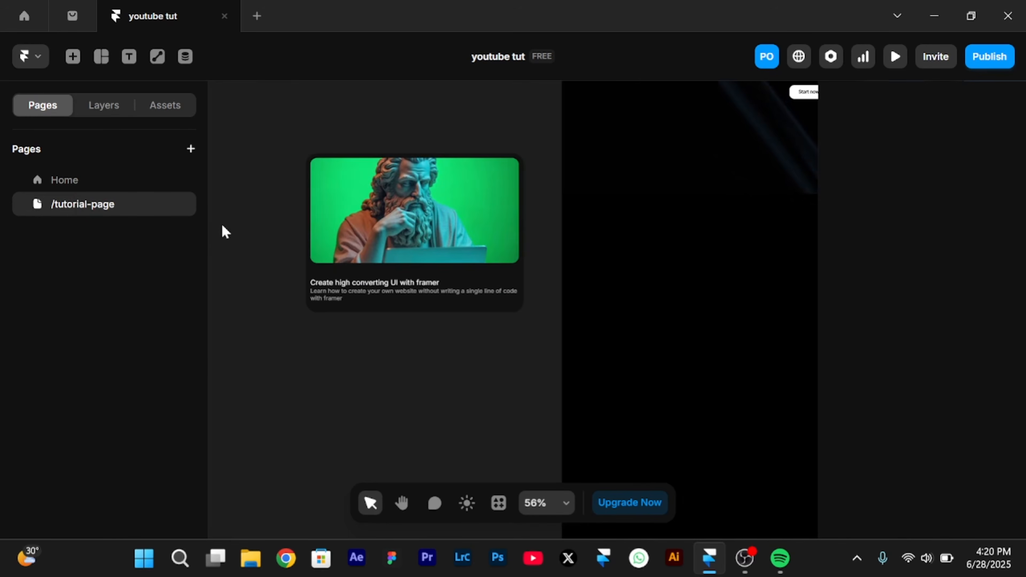
# Turn the sticky card frame into a component named "sticky card"
pyautogui.hscroll(-2, 222, 226)
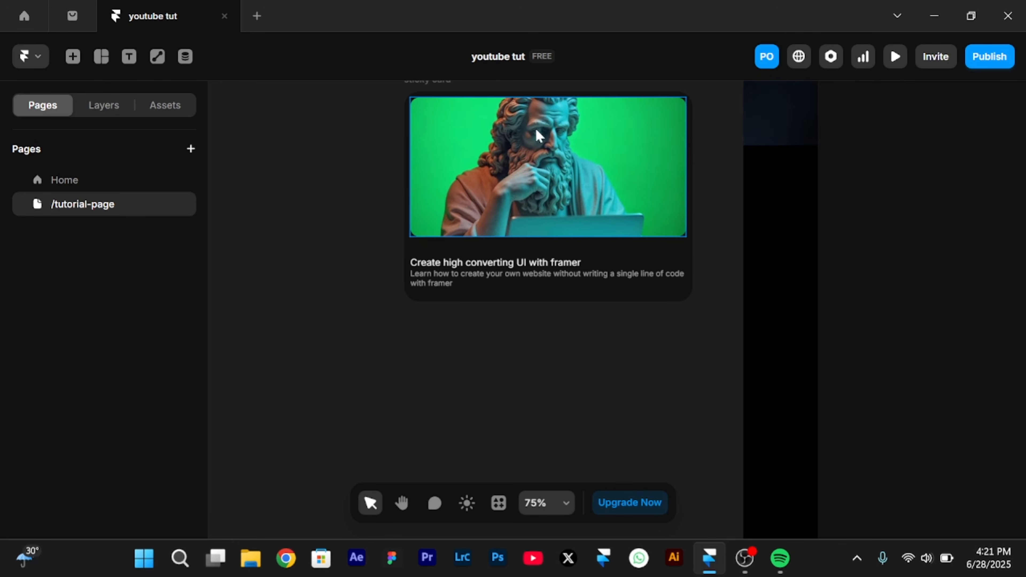
pyautogui.scroll(1, 538, 135)
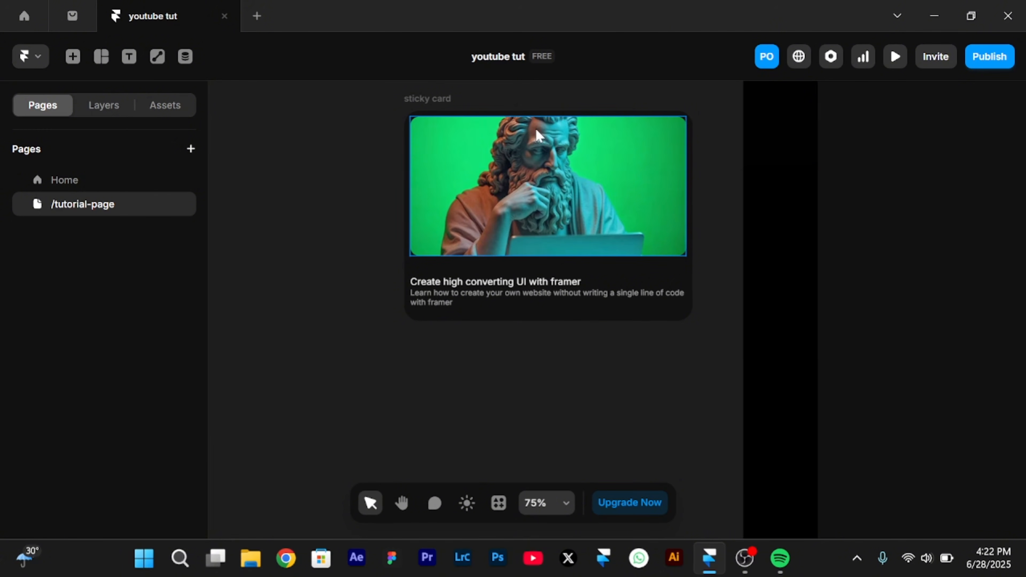
pyautogui.click(437, 98)
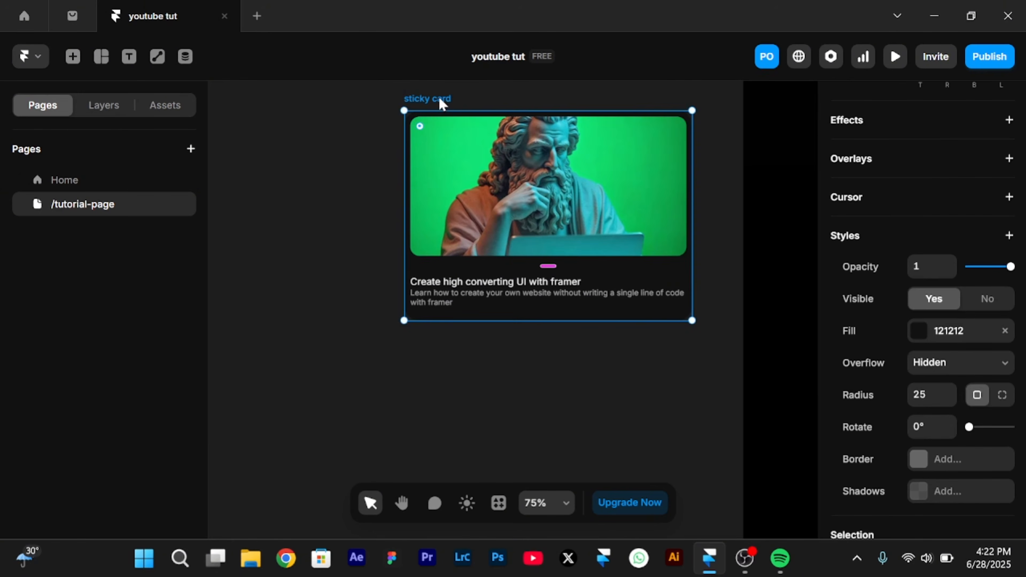
pyautogui.rightClick(439, 95)
pyautogui.click(459, 129)
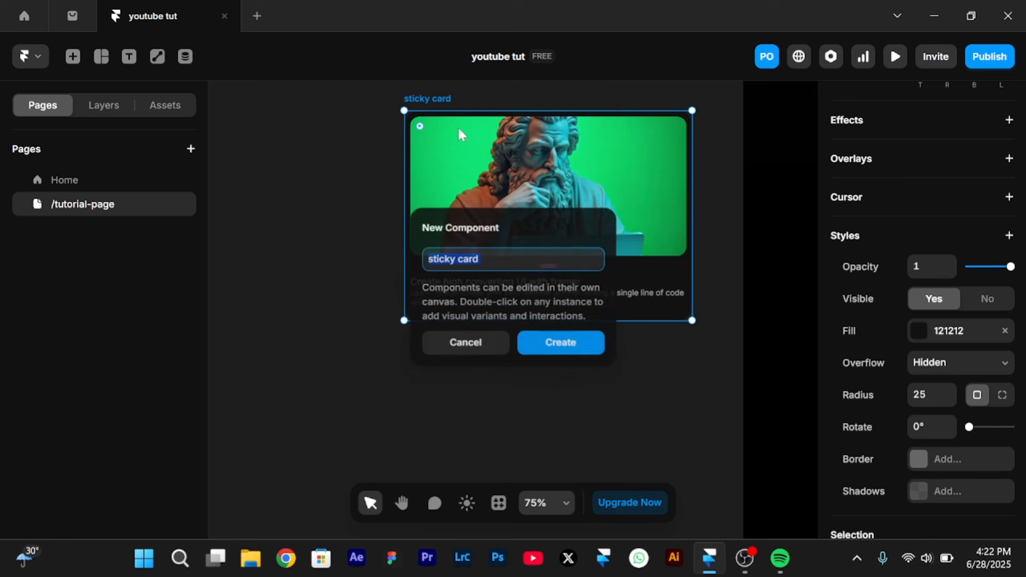
pyautogui.press('Return')
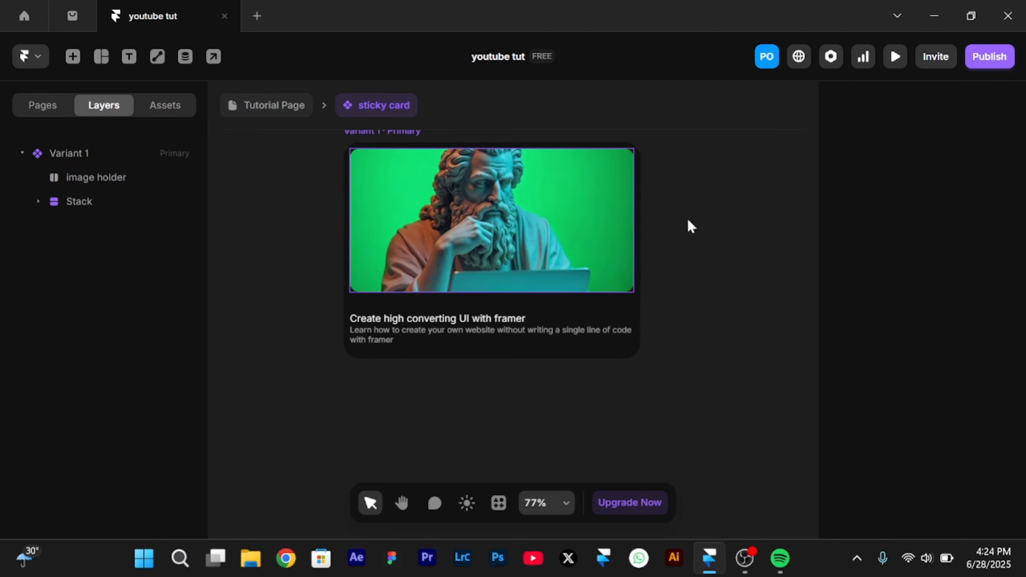
# Create an Image variable for the image holder's fill in the sticky card component and return to the tutorial page
pyautogui.click(548, 258)
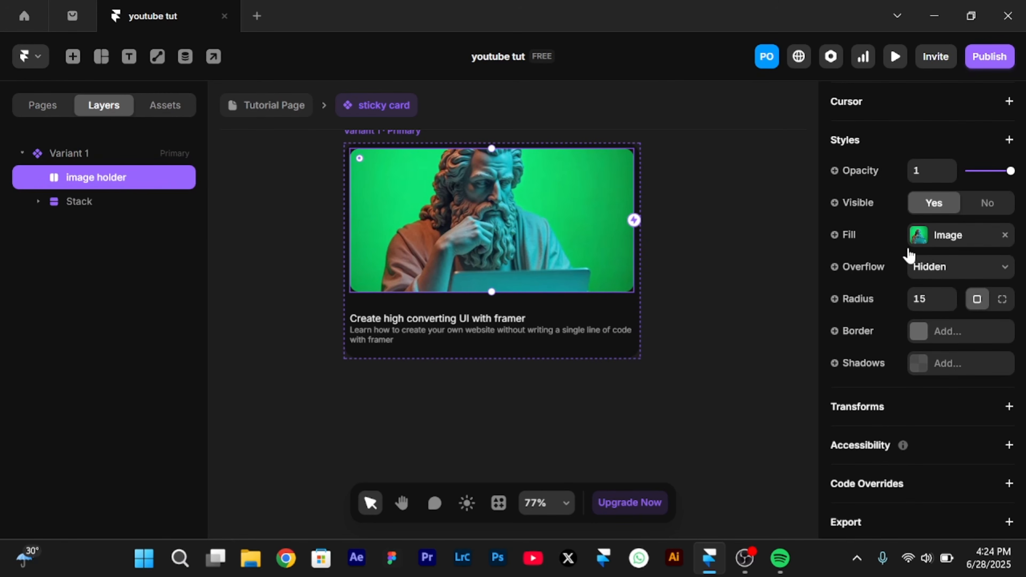
pyautogui.click(842, 246)
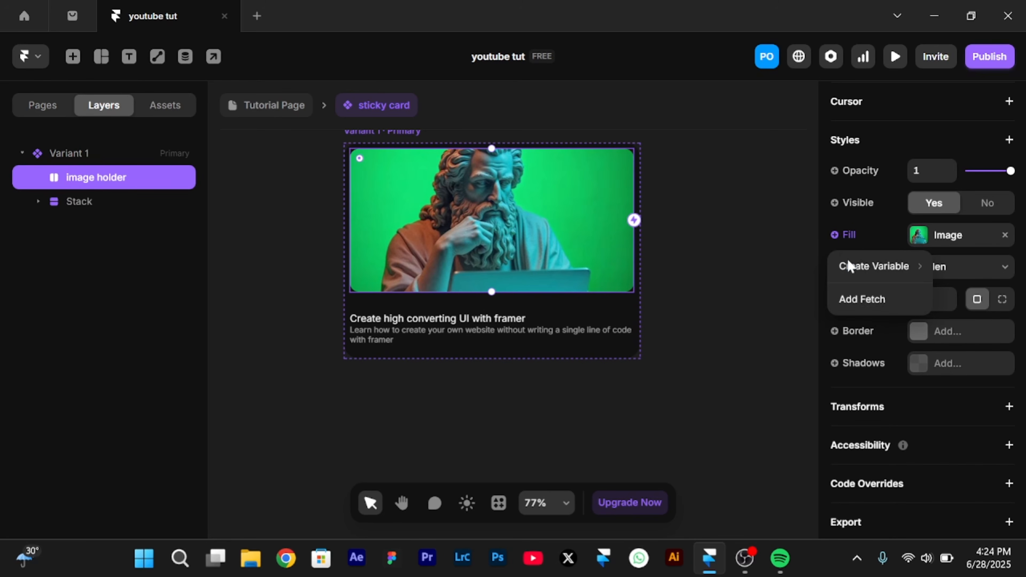
pyautogui.moveTo(849, 266)
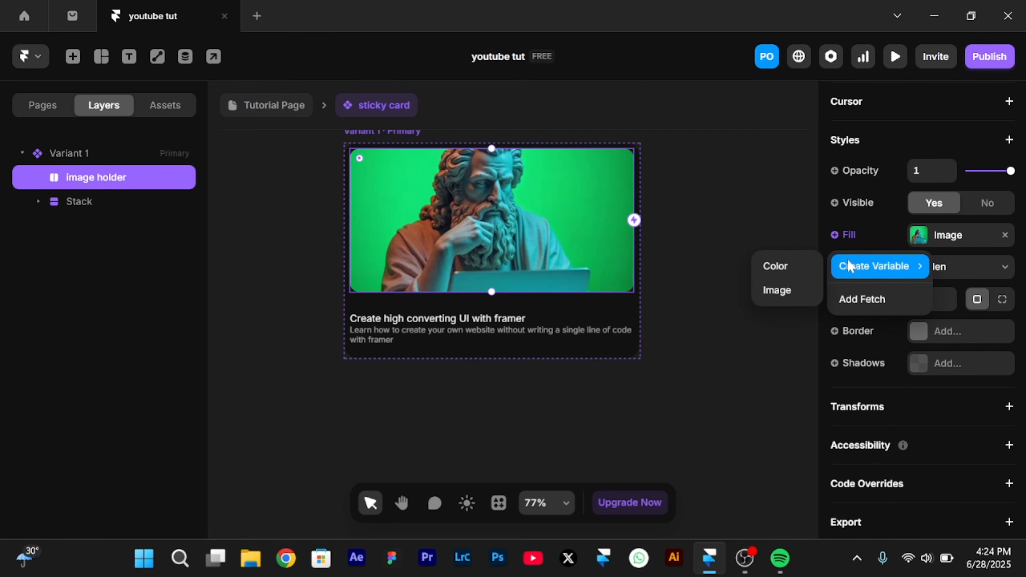
pyautogui.click(800, 287)
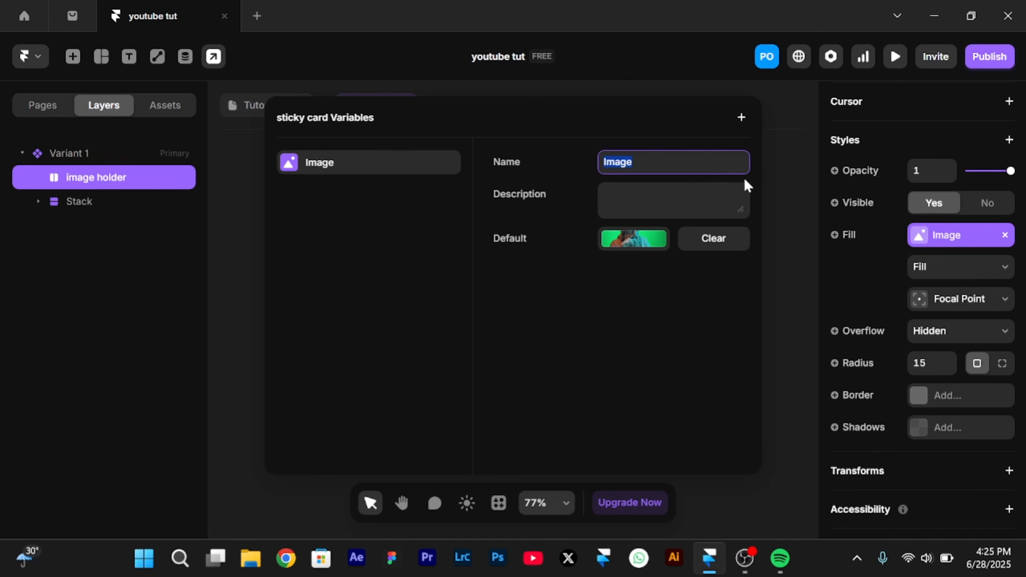
pyautogui.click(792, 179)
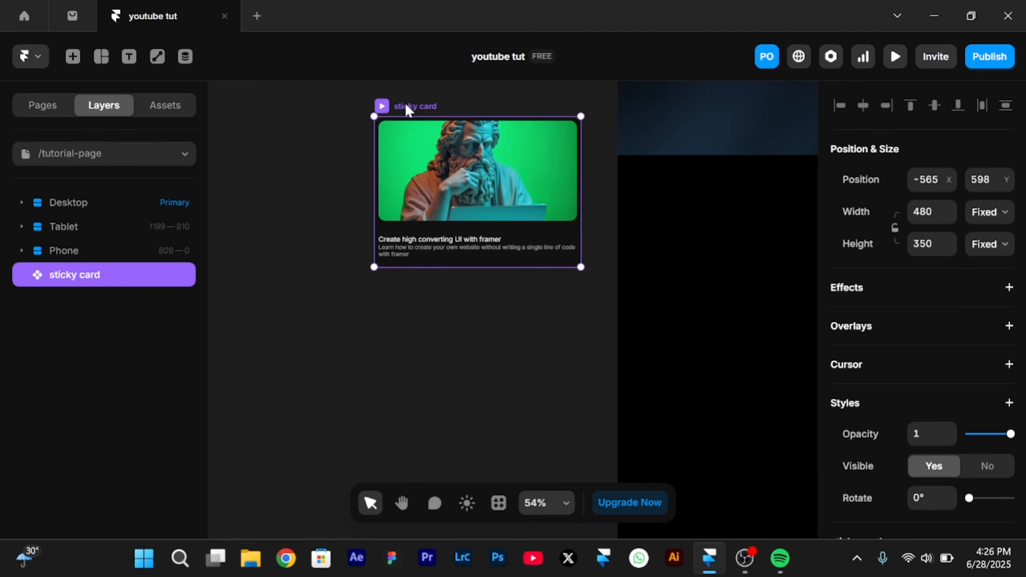
# Duplicate the sticky card below the original and replace the copy's image with the green AI chatbot picture
pyautogui.moveTo(403, 106); pyautogui.dragTo(404, 290)
pyautogui.scroll(-5, 1010, 412)
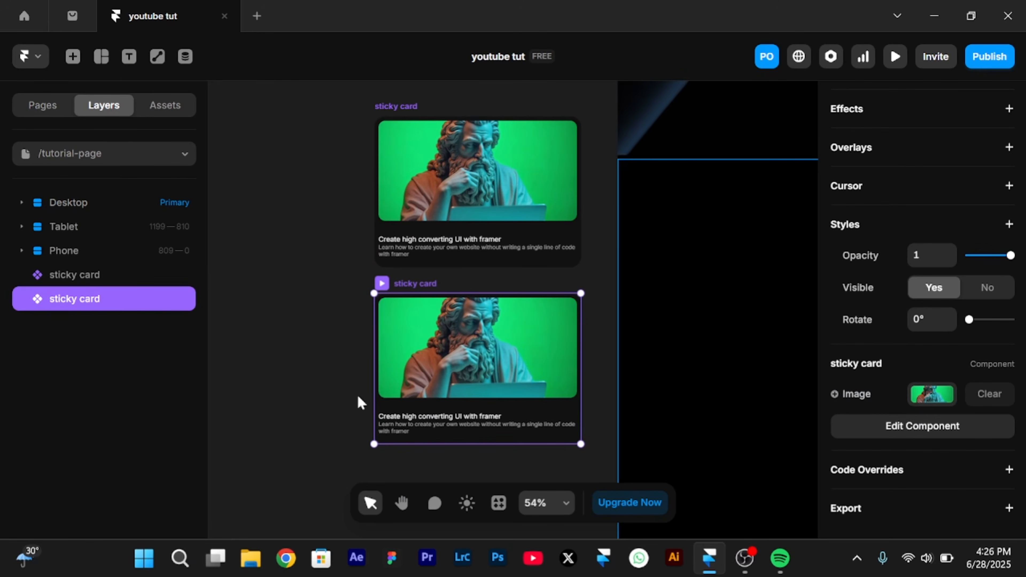
pyautogui.click(913, 396)
pyautogui.click(702, 305)
pyautogui.doubleClick(270, 267)
# Duplicate the AI chatbot card below itself and replace the new copy's image with the purple glowing picture
pyautogui.scroll(-2, 420, 258)
pyautogui.keyDown('alt'); pyautogui.moveTo(411, 185); pyautogui.dragTo(406, 344); pyautogui.keyUp('alt')
pyautogui.scroll(-3, 408, 343)
pyautogui.click(712, 305)
pyautogui.click(397, 406)
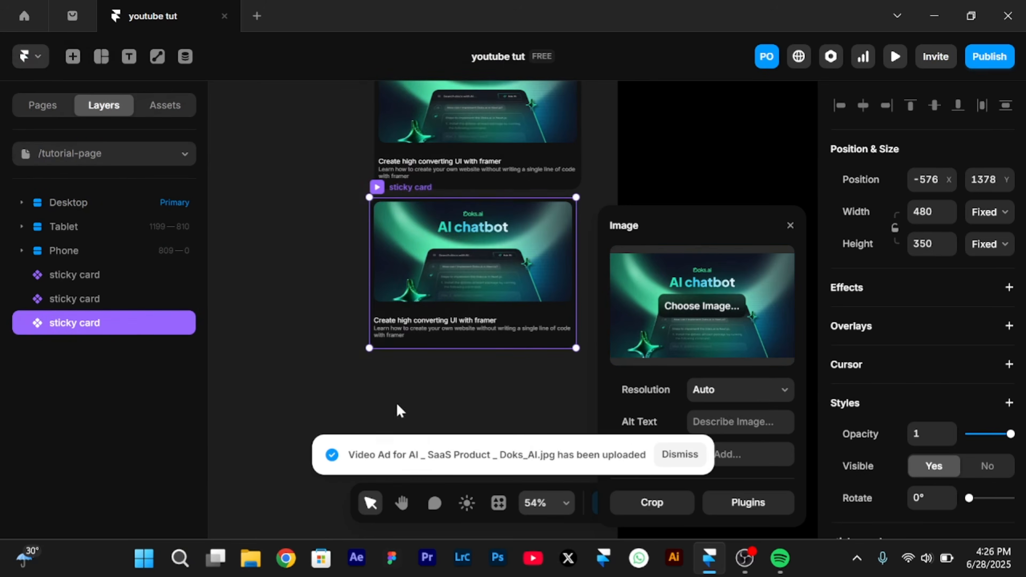
# Duplicate the purple card below itself and replace the fourth card's image with the blue Publish picture, X.jpg
pyautogui.scroll(-2, 400, 364)
pyautogui.moveTo(400, 93); pyautogui.dragTo(399, 266)
pyautogui.click(702, 306)
pyautogui.scroll(-5, 245, 260)
pyautogui.click(245, 260)
pyautogui.click(381, 408)
pyautogui.scroll(-3, 355, 405)
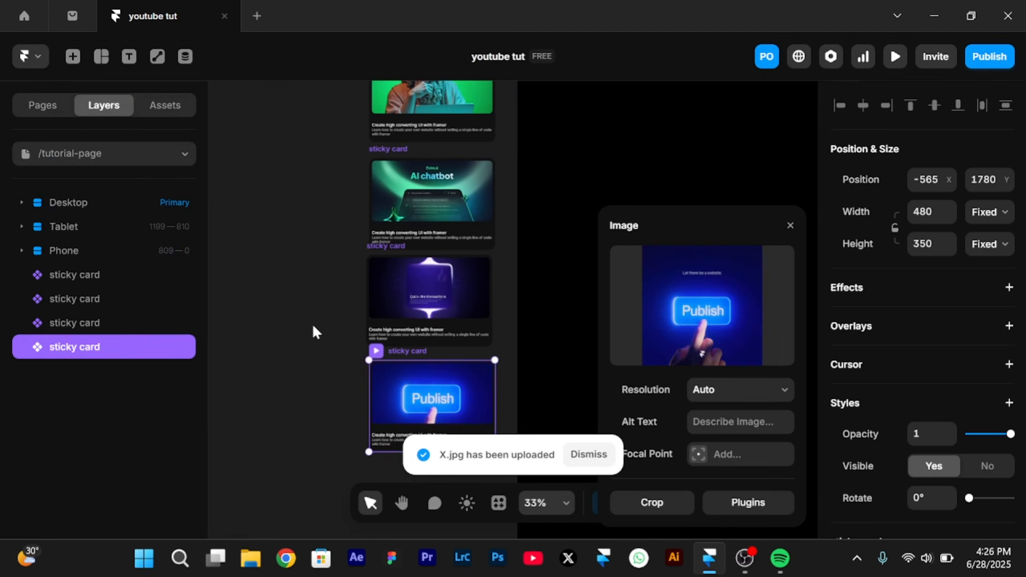
pyautogui.click(316, 332)
# Select all four sticky cards and group them into a vertical stack
pyautogui.scroll(-2, 486, 314)
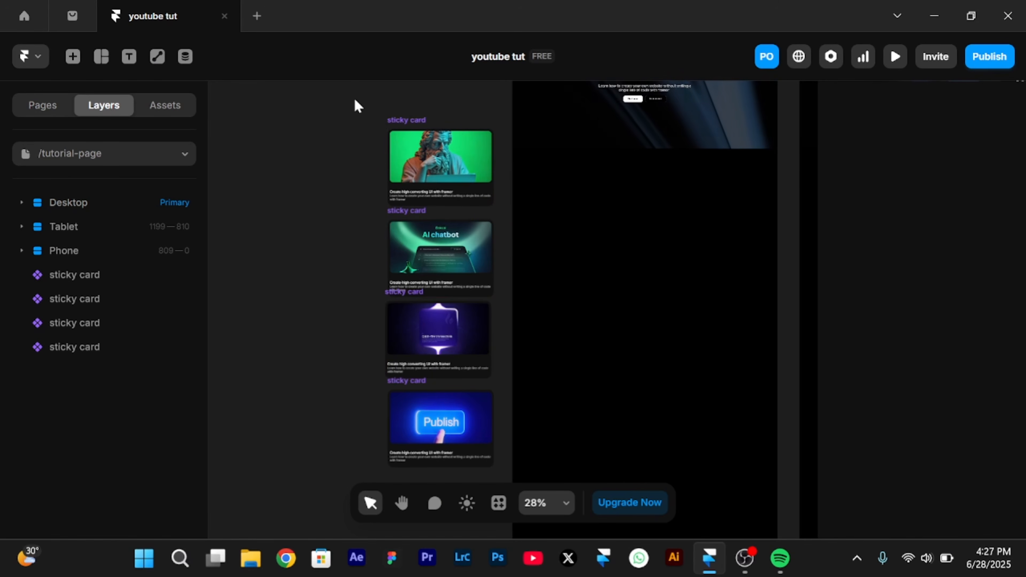
pyautogui.moveTo(354, 99); pyautogui.dragTo(499, 454)
pyautogui.hotkey('ctrl', 'Return')
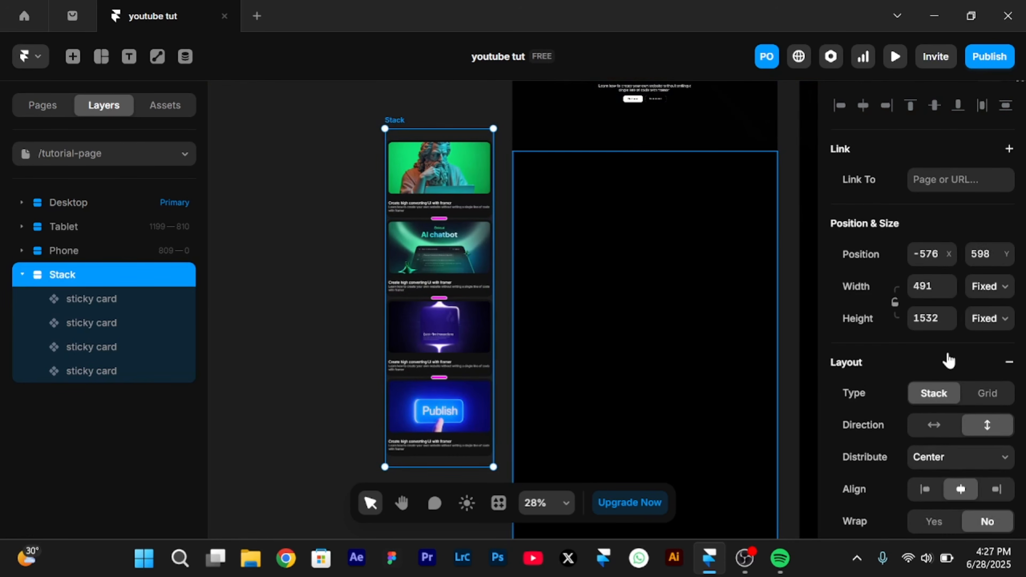
# Set both the width and the height of the card stack to Fit Content
pyautogui.scroll(-1, 948, 360)
pyautogui.click(1001, 260)
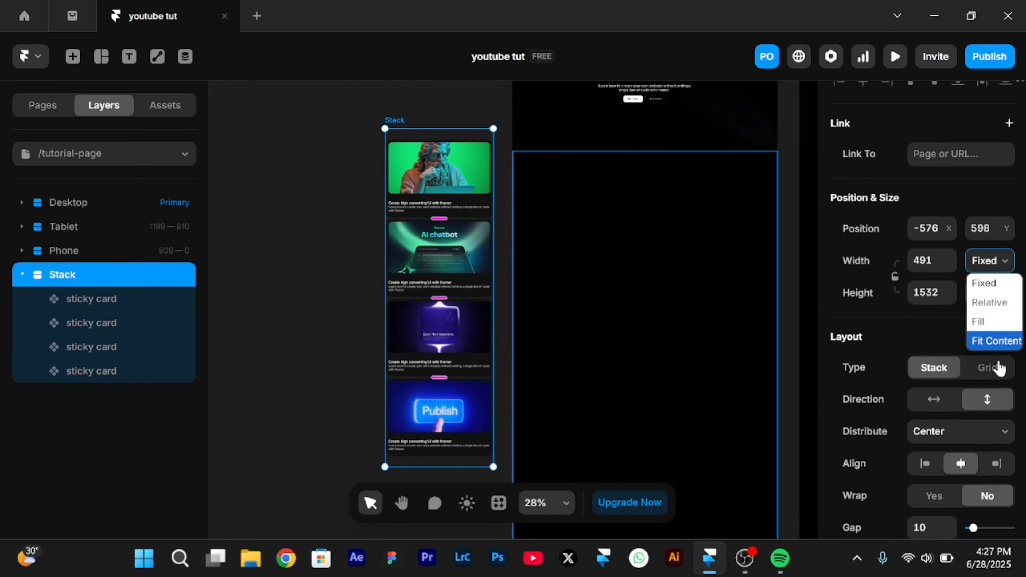
pyautogui.click(998, 343)
pyautogui.click(1001, 294)
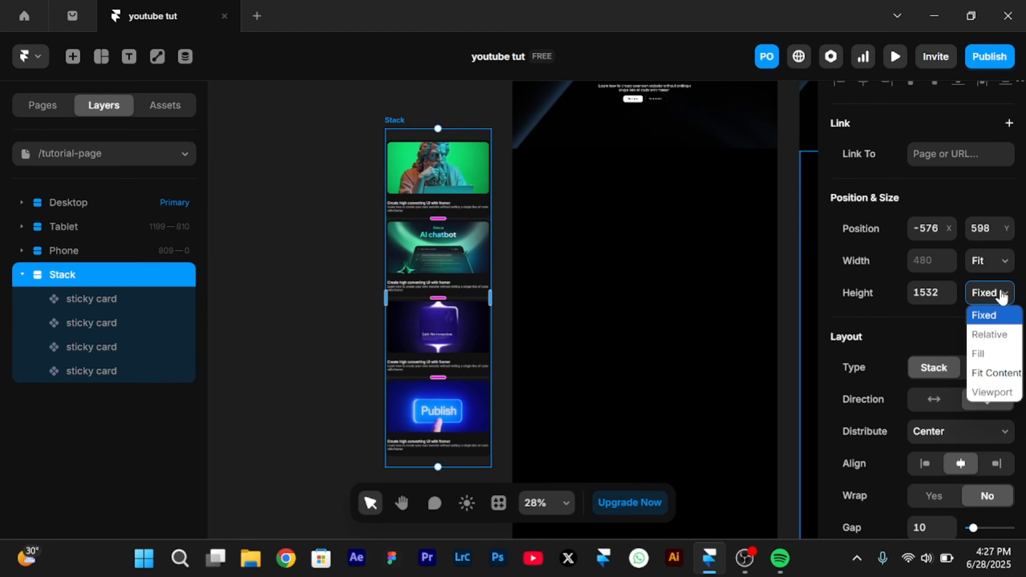
pyautogui.click(997, 372)
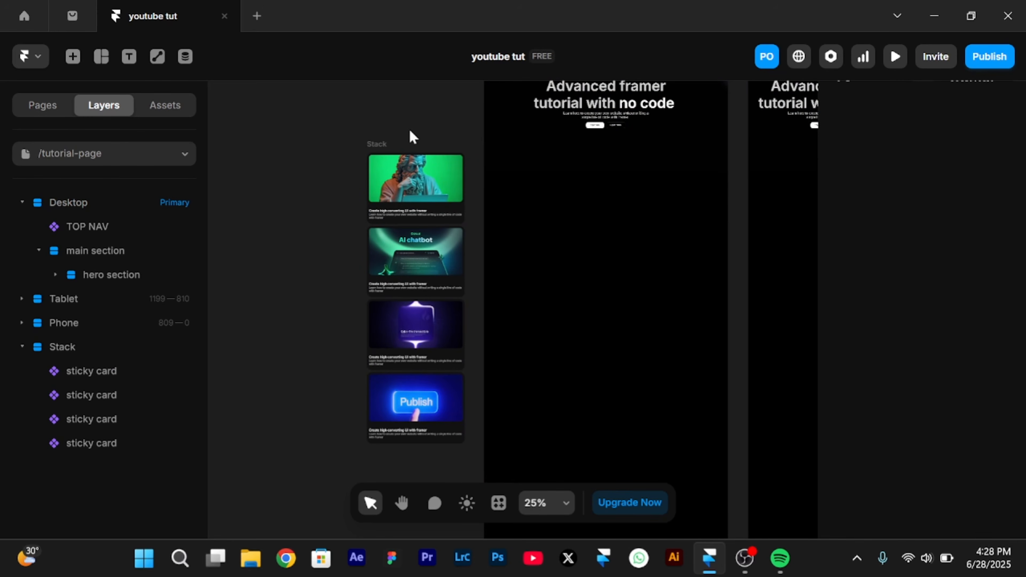
# Draw a frame about 780 by 851 px in the Desktop main section, below the hero section
pyautogui.scroll(-5, 412, 135)
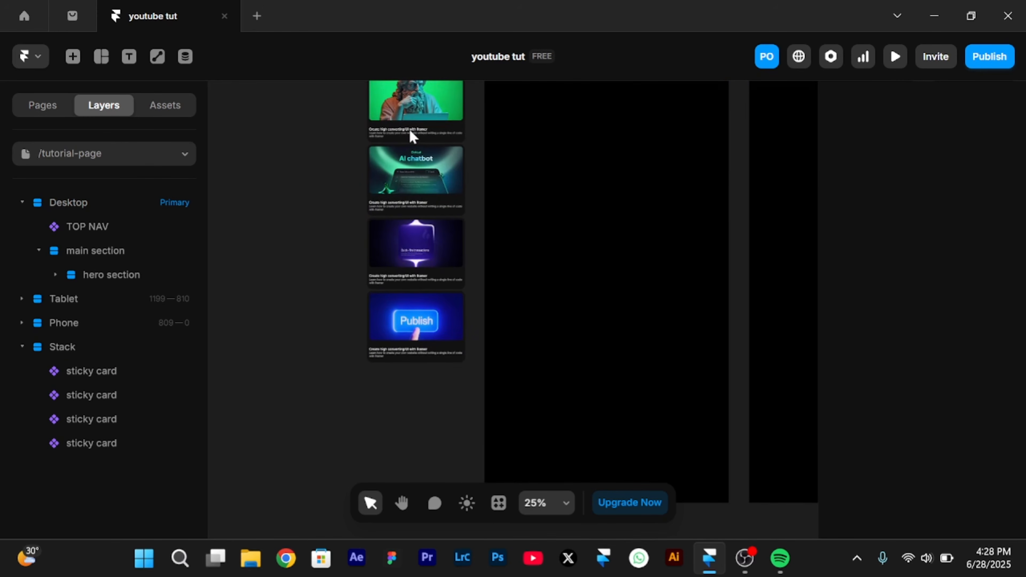
pyautogui.scroll(4, 412, 136)
pyautogui.hscroll(3, 411, 136)
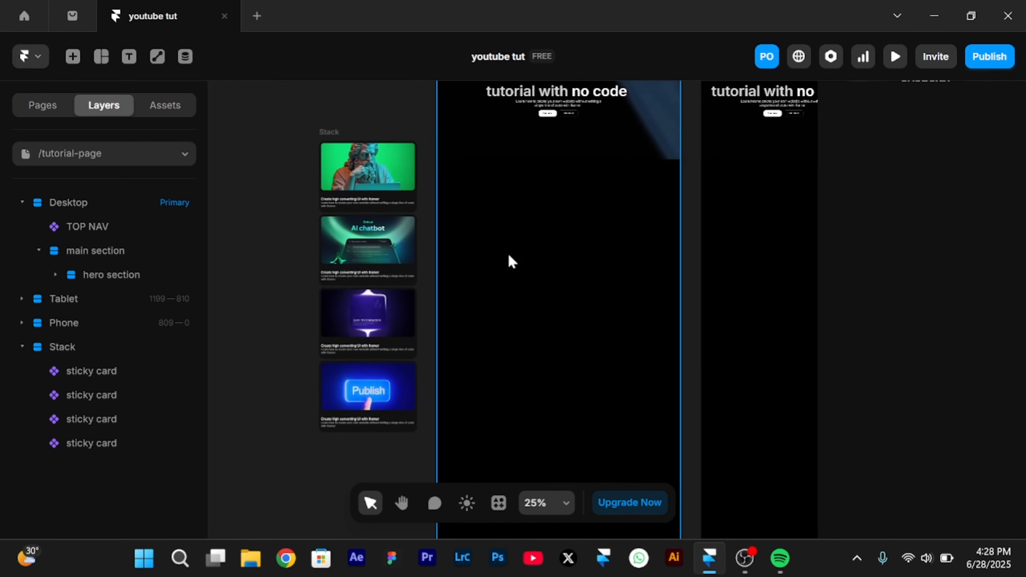
pyautogui.press('f')
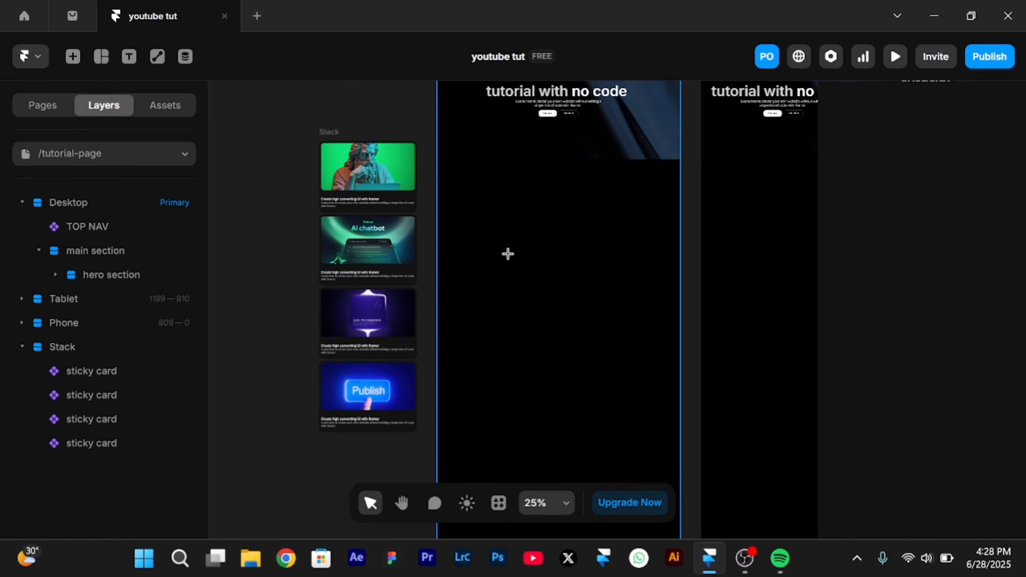
pyautogui.moveTo(467, 195); pyautogui.dragTo(625, 366)
# Set the new frame's width to Fill and stretch its height to about 2115 px
pyautogui.click(989, 328)
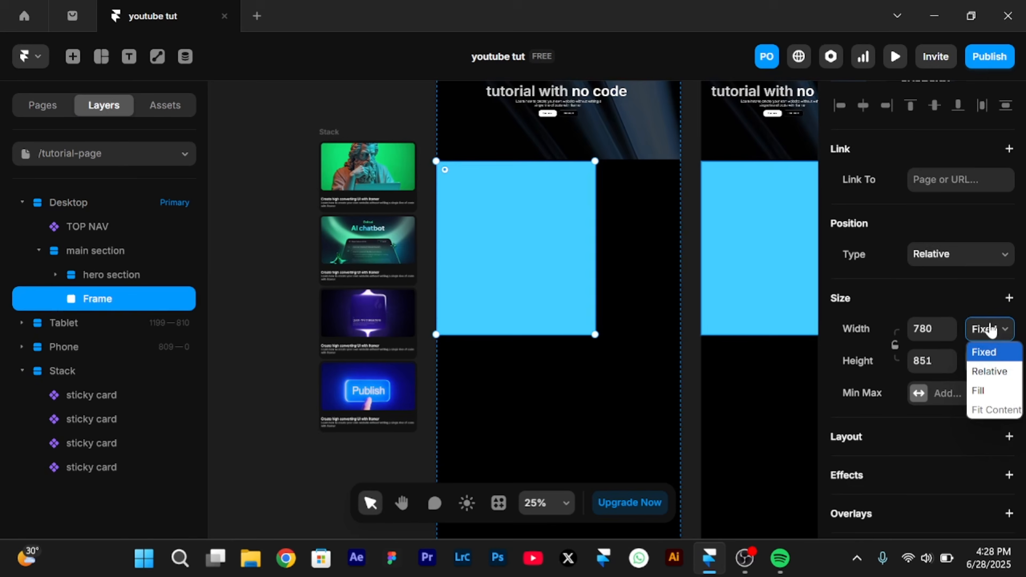
pyautogui.click(984, 389)
pyautogui.scroll(-2, 675, 317)
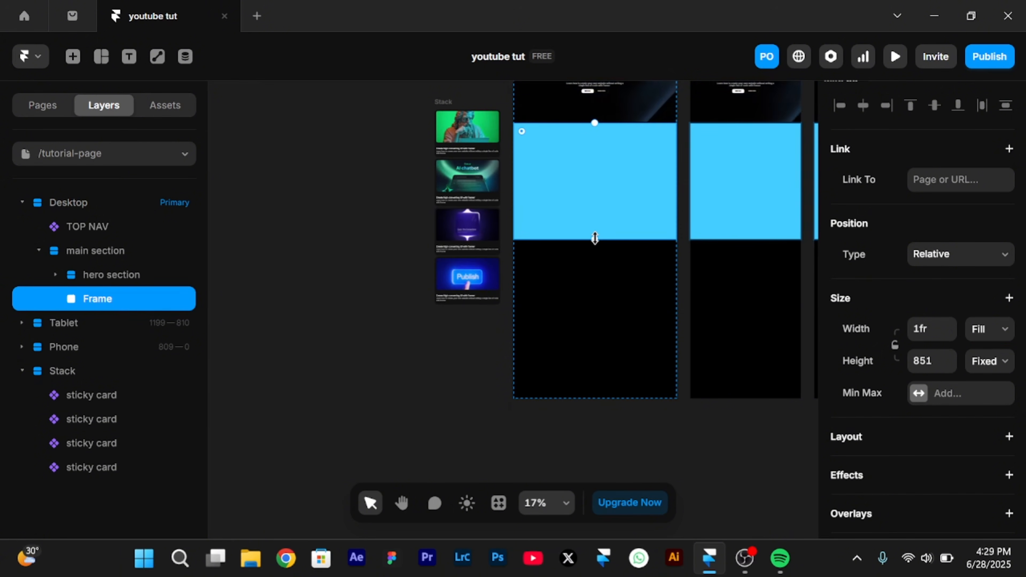
pyautogui.moveTo(595, 239); pyautogui.dragTo(627, 412)
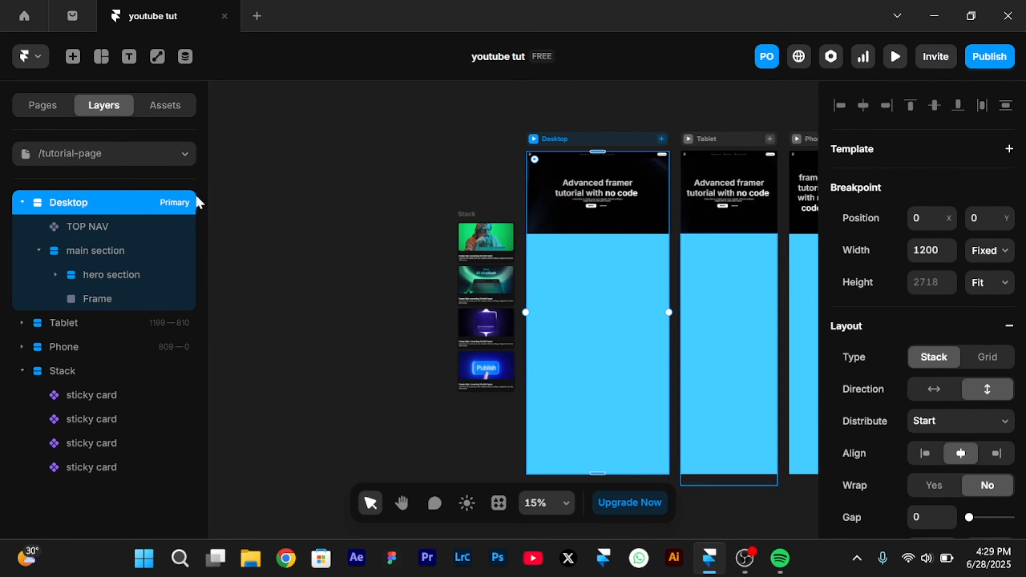
# Set the height of the main section to Fit Content
pyautogui.click(114, 253)
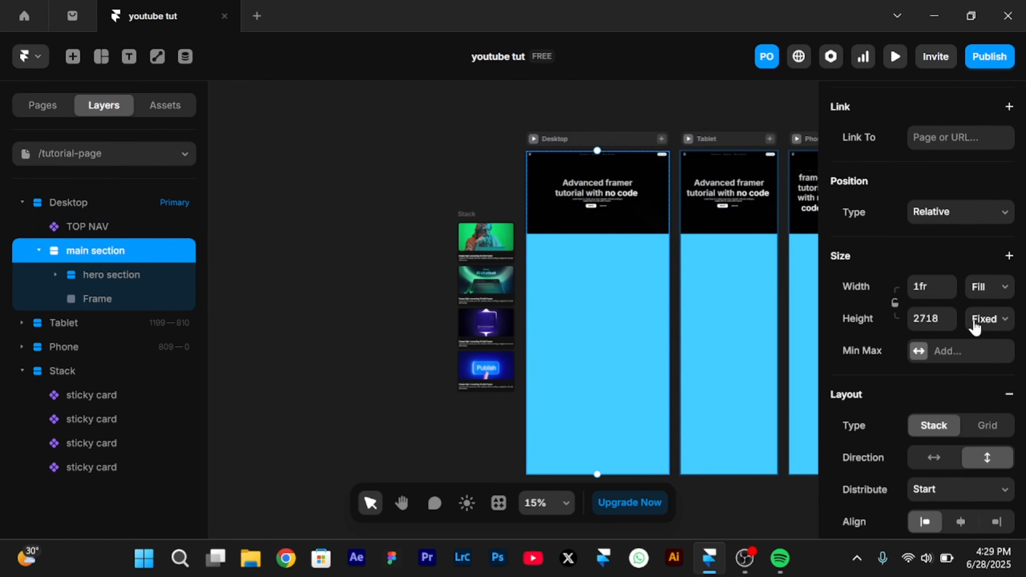
pyautogui.click(1006, 320)
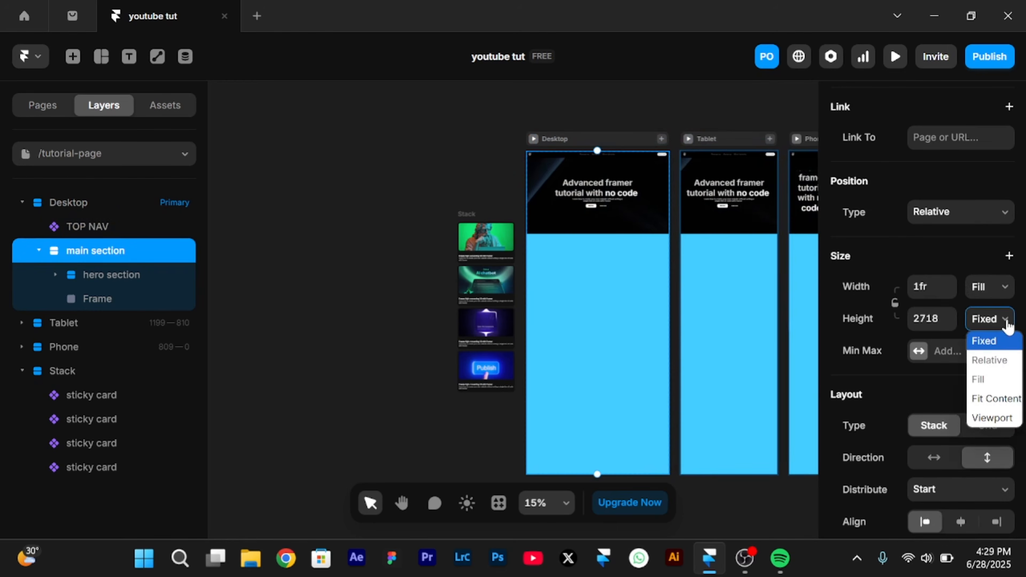
pyautogui.click(979, 399)
pyautogui.scroll(-3, 571, 305)
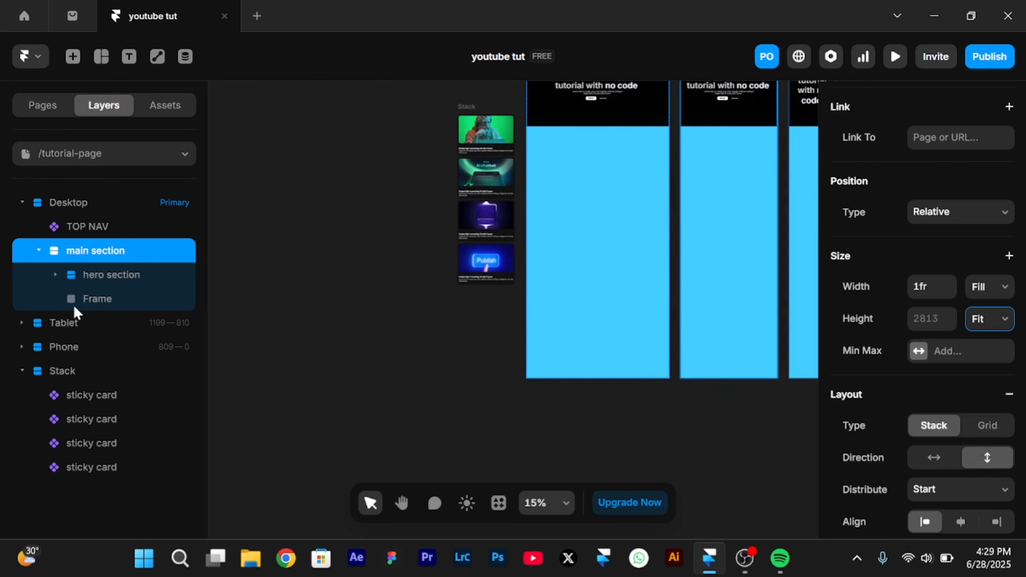
# Rename the new frame in the main section as "sticky section"
pyautogui.doubleClick(96, 300)
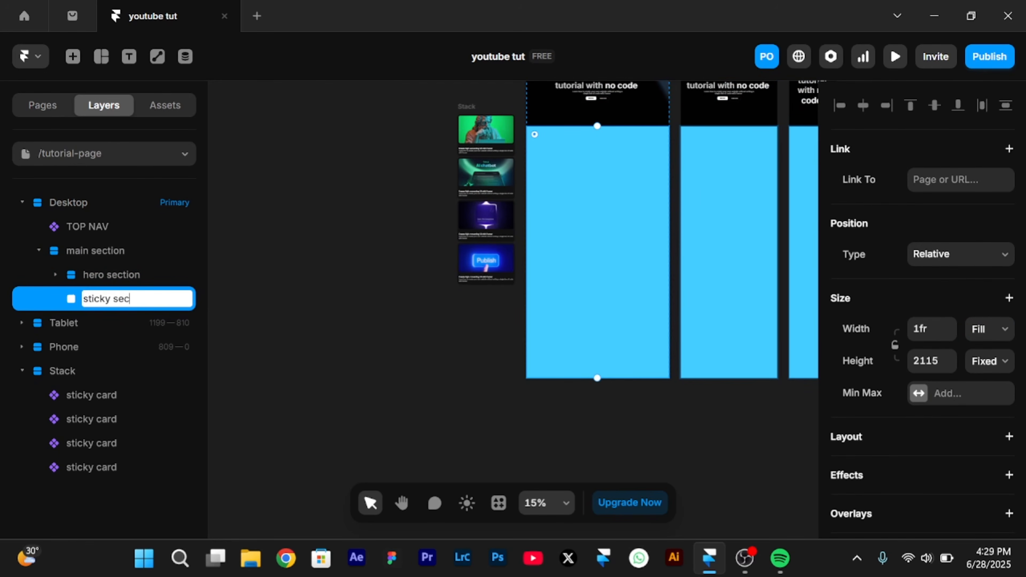
pyautogui.write('sticky section')
pyautogui.click(394, 192)
# Add a vertical stack layout to the sticky section and remove its 44CCFF fill
pyautogui.click(608, 215)
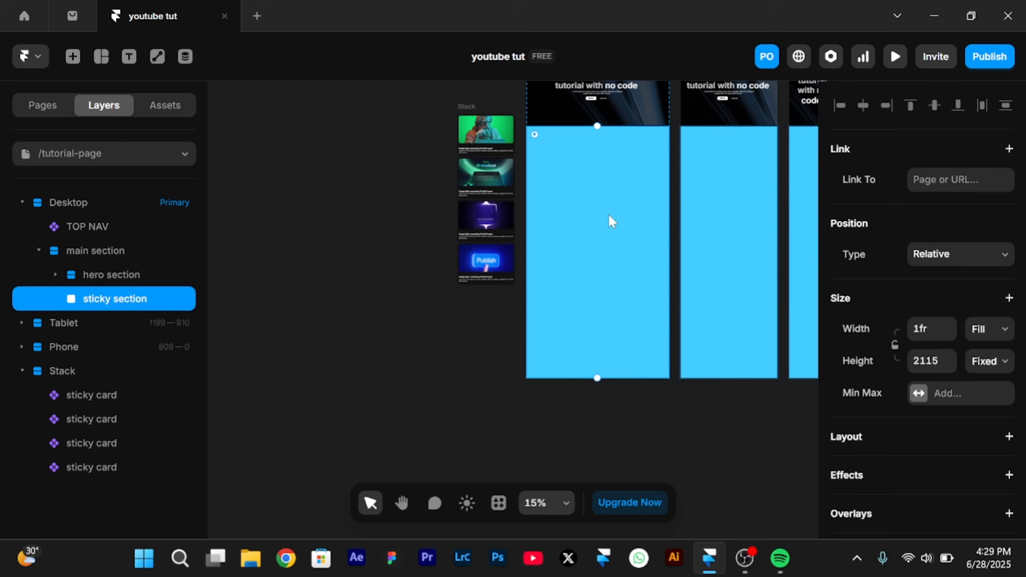
pyautogui.scroll(-5, 953, 437)
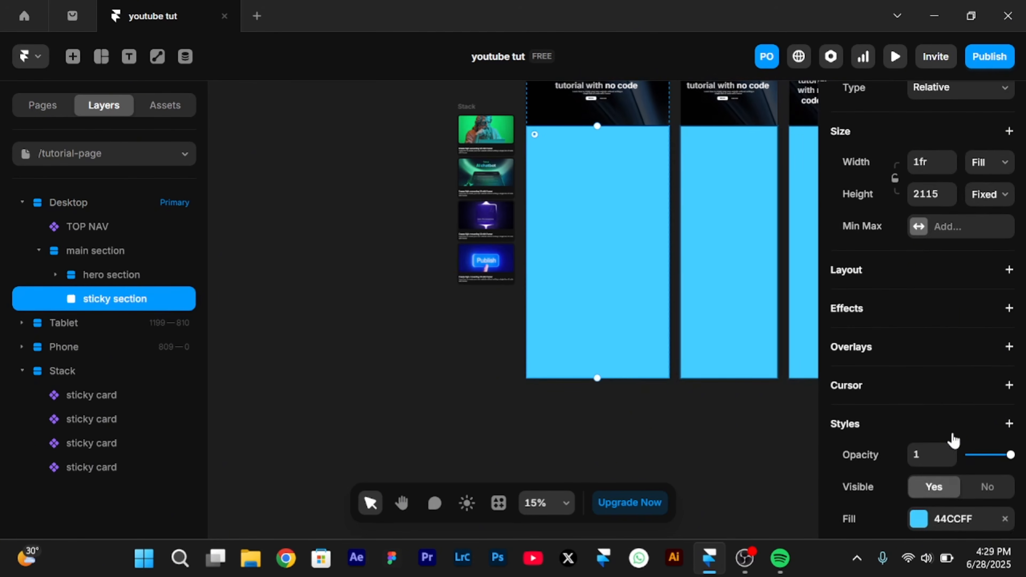
pyautogui.click(933, 271)
pyautogui.scroll(-6, 935, 281)
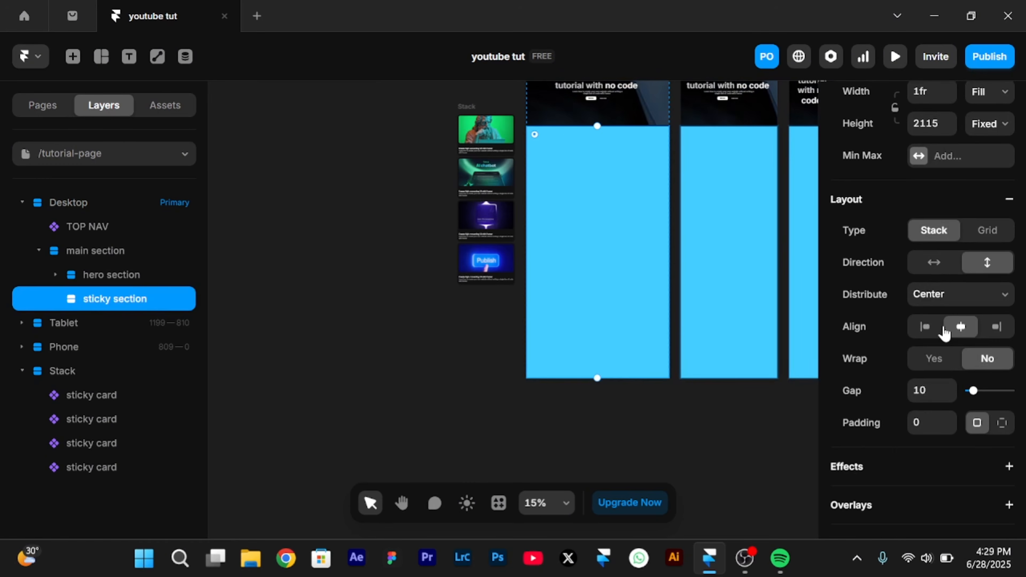
pyautogui.scroll(-3, 943, 334)
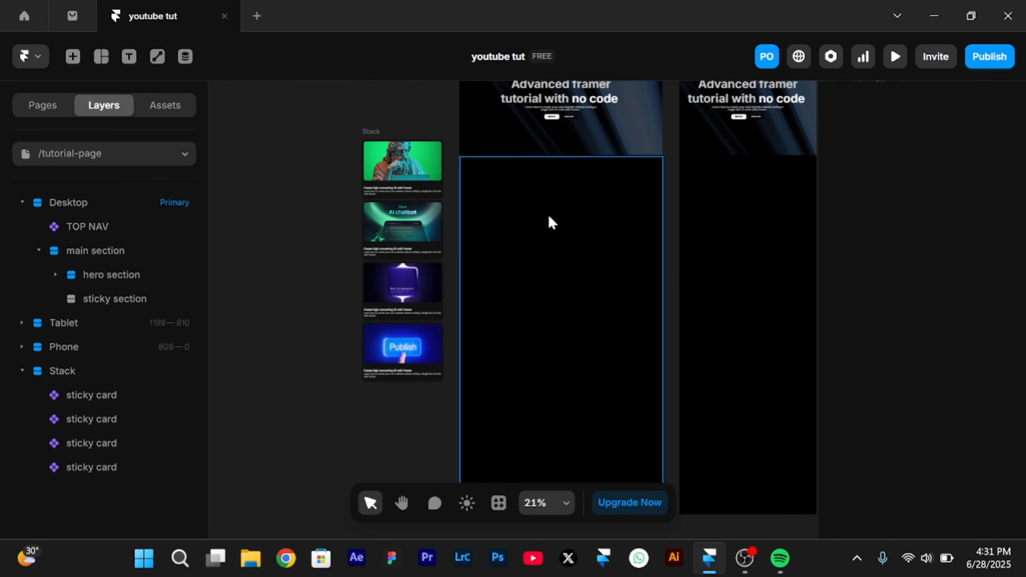
# Move the stack of four sticky cards from the canvas into the sticky section by cutting and pasting it
pyautogui.click(375, 137)
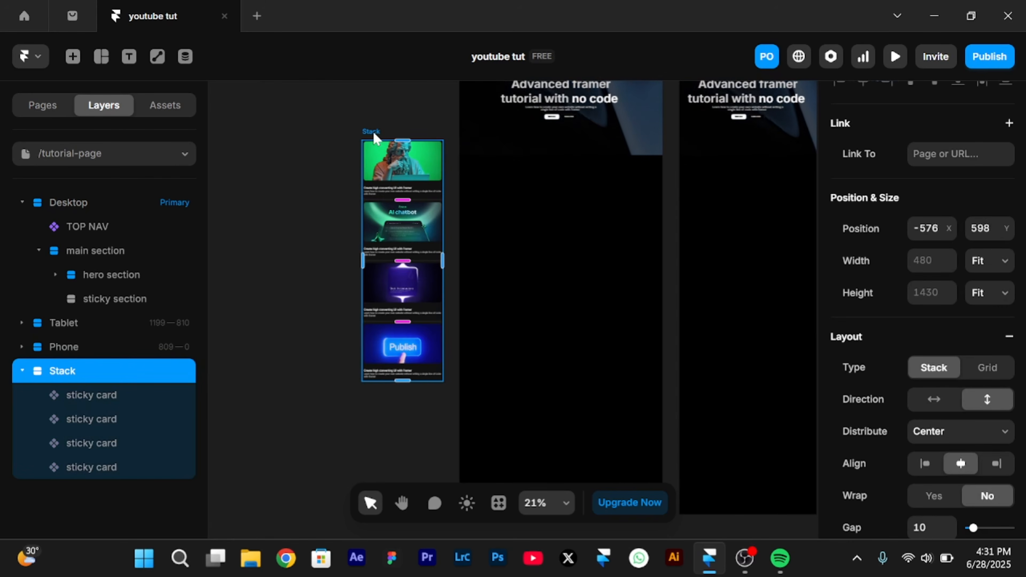
pyautogui.press('Delete')
pyautogui.click(564, 301)
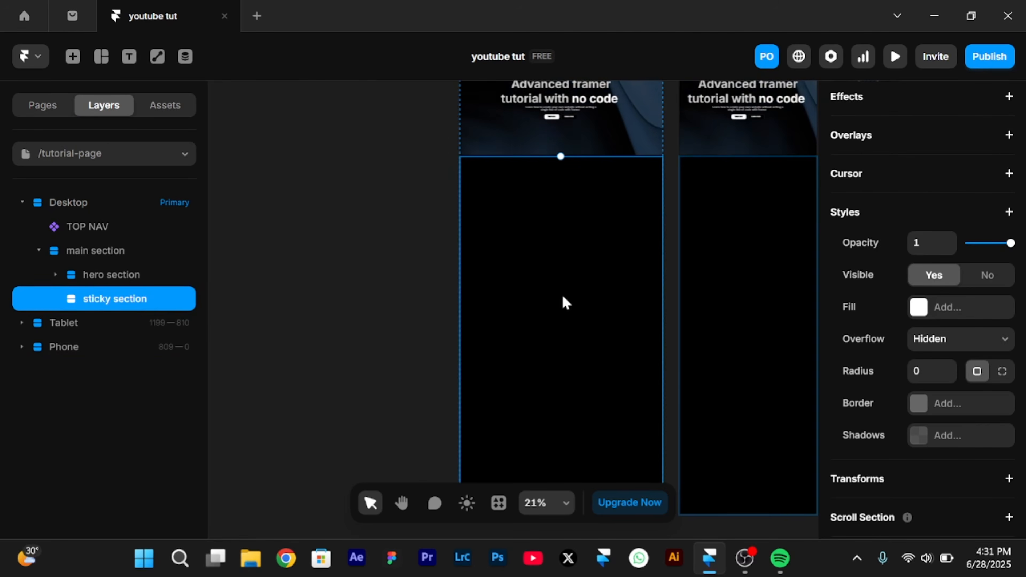
pyautogui.hotkey('ctrl', 'z')
pyautogui.click(433, 268)
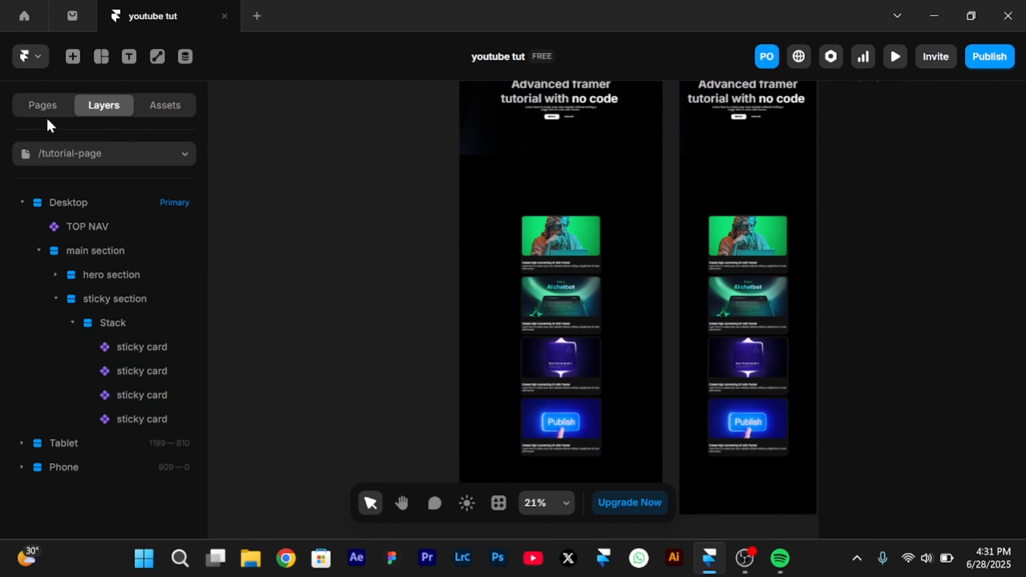
# Copy the heading text "Framer is not just a tool, its a masterpiece" from the Home page
pyautogui.click(43, 106)
pyautogui.click(64, 180)
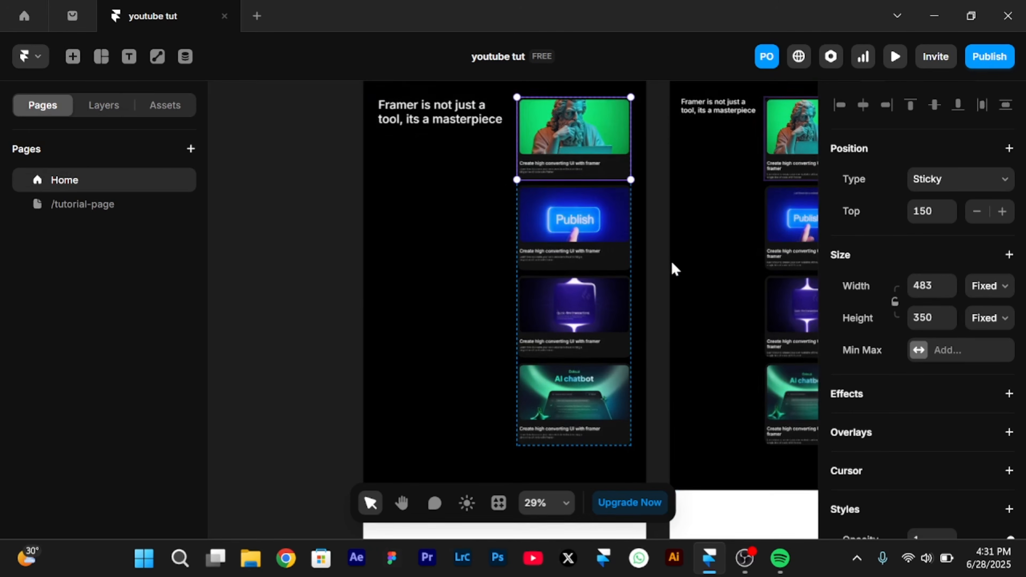
pyautogui.scroll(1, 450, 129)
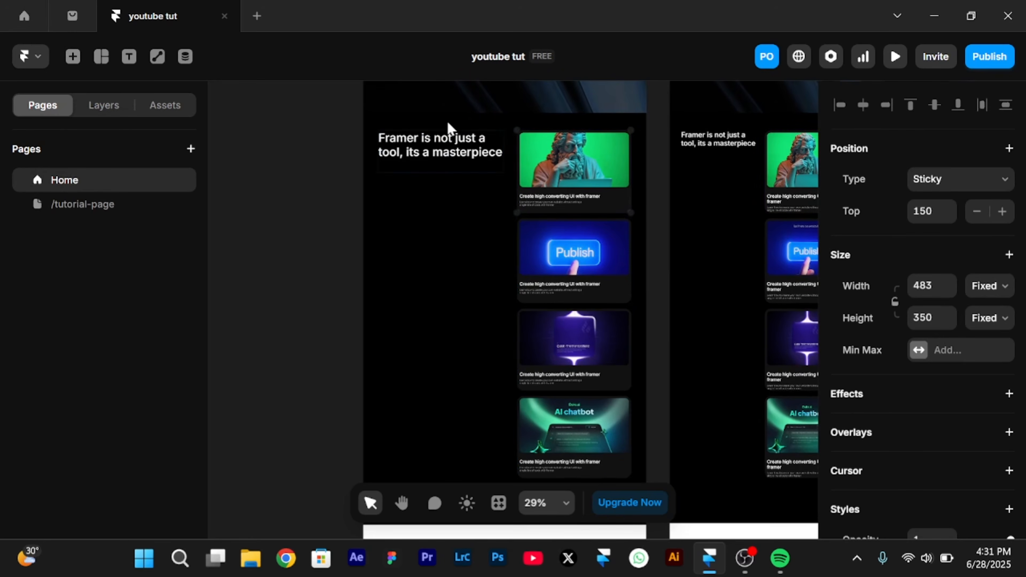
pyautogui.doubleClick(429, 146)
pyautogui.hotkey('ctrl', 'c')
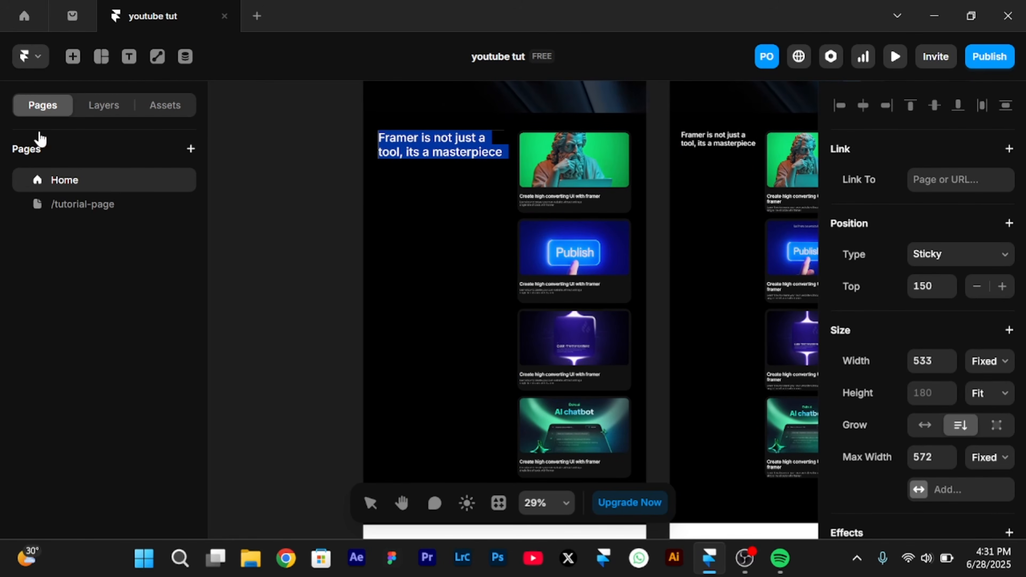
# Paste the copied heading into a new text layer on the empty canvas beside the tutorial page's Desktop frame
pyautogui.click(74, 207)
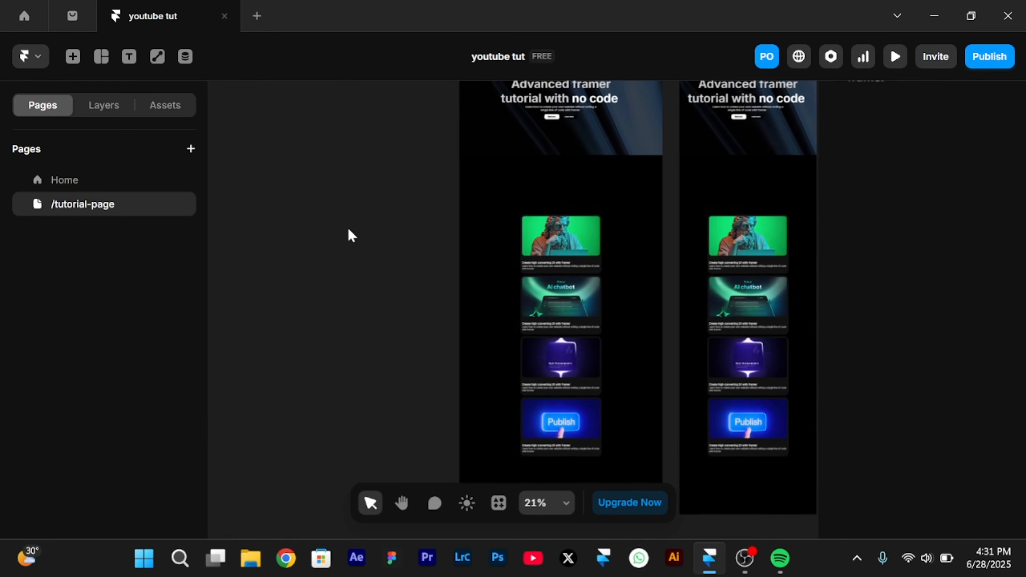
pyautogui.press('t')
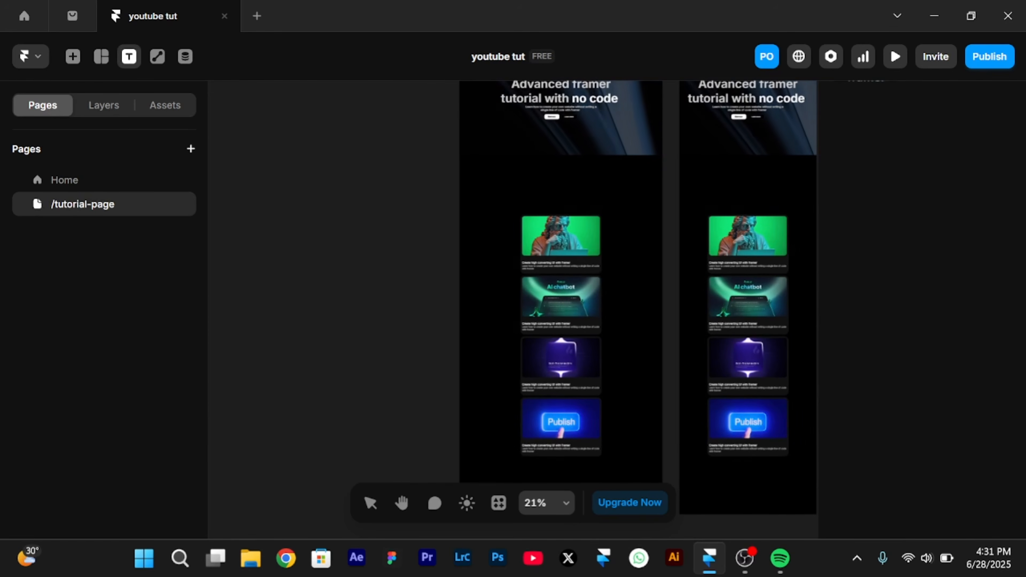
pyautogui.click(327, 234)
pyautogui.hotkey('ctrl', 'v')
pyautogui.scroll(5, 328, 235)
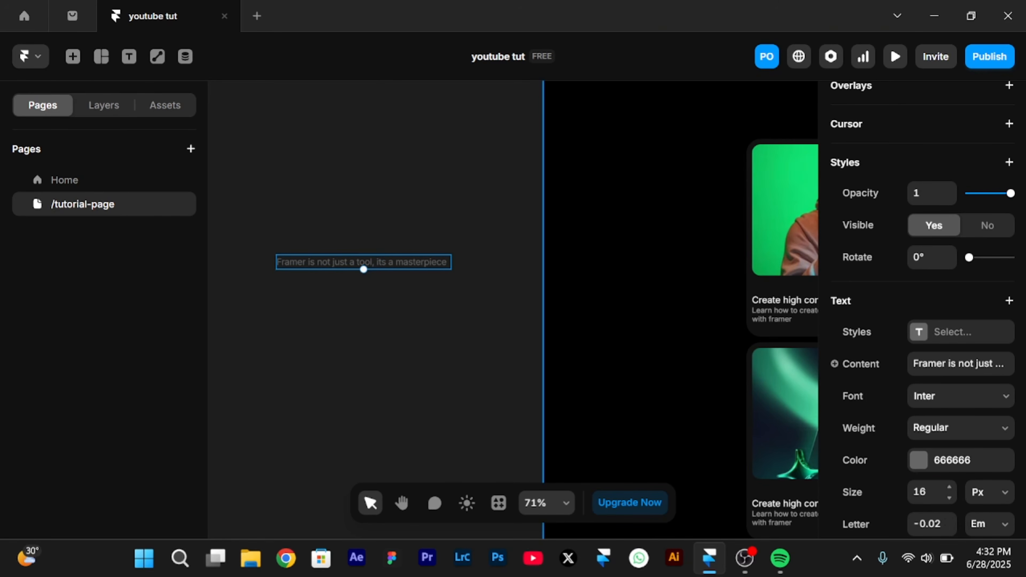
# Set the heading's font size to 50 px and its weight to Medium
pyautogui.click(920, 492)
pyautogui.write('50')
pyautogui.press('Return')
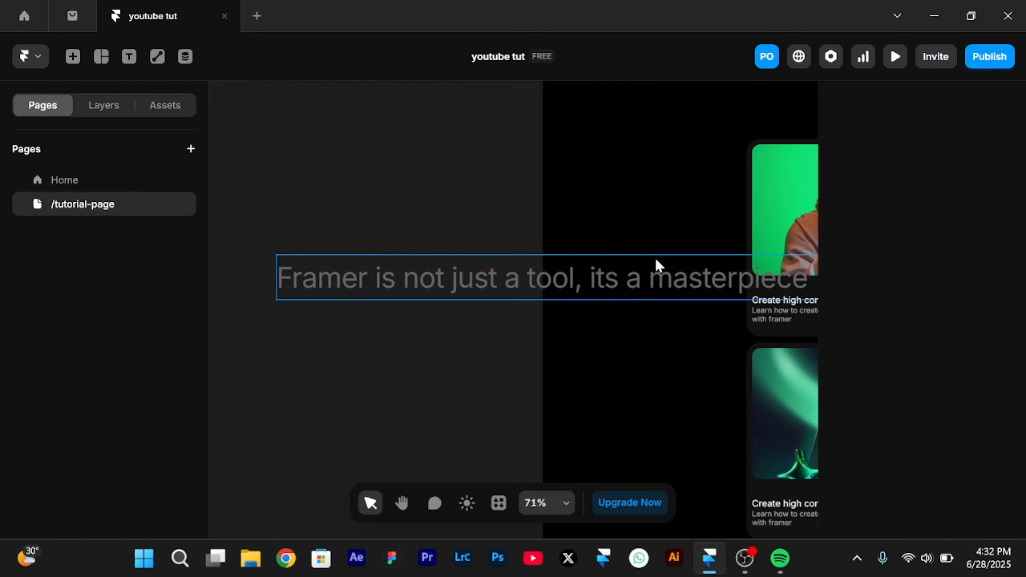
pyautogui.click(923, 428)
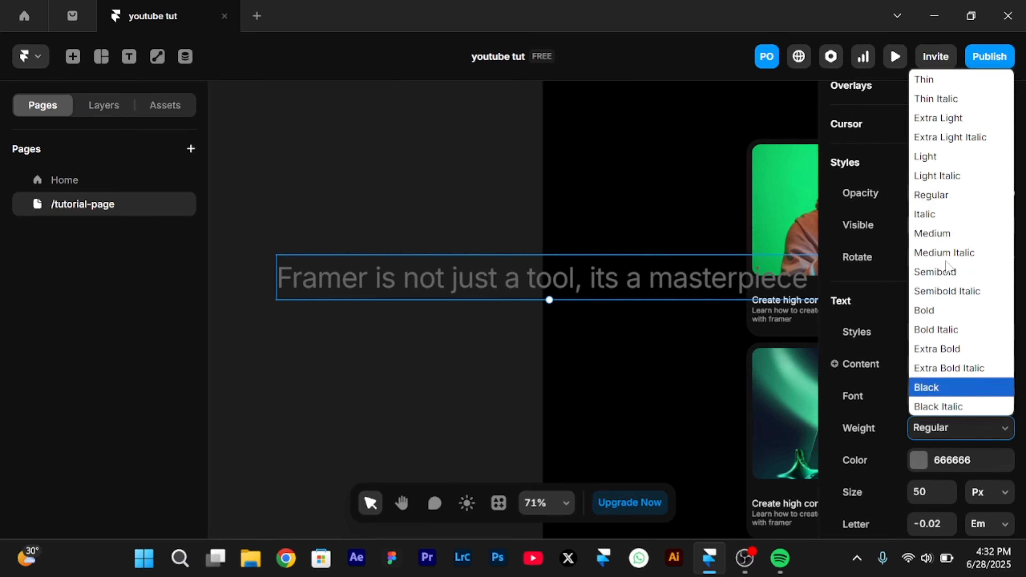
pyautogui.click(964, 233)
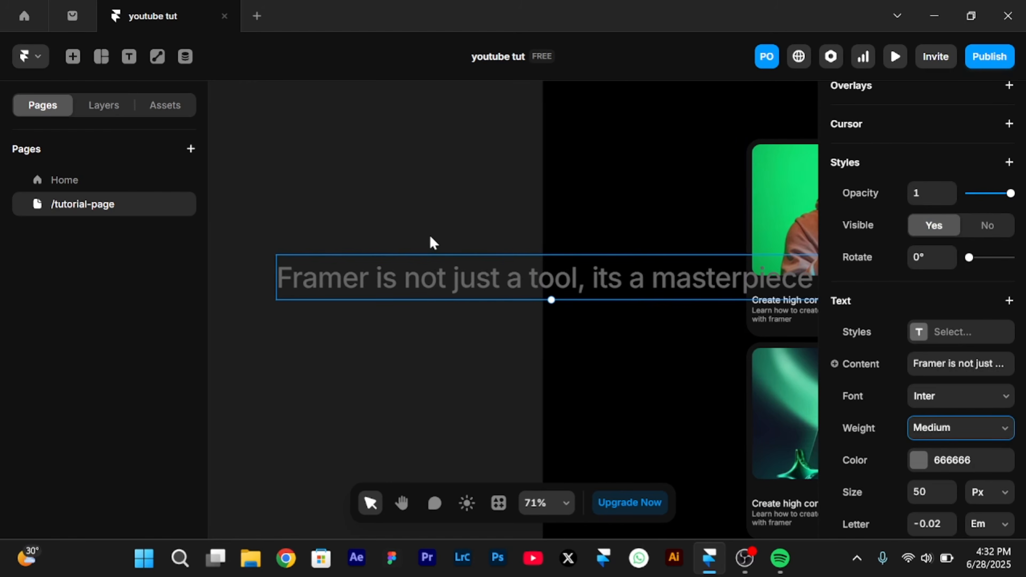
# Change the heading's text color to white, FFFFFF
pyautogui.scroll(-3, 433, 243)
pyautogui.scroll(-2, 865, 442)
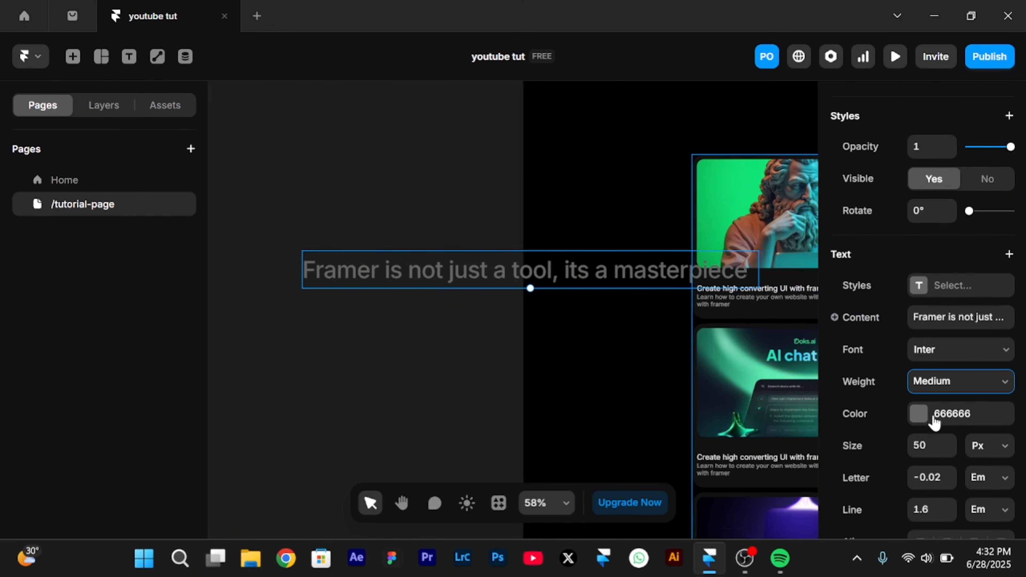
pyautogui.click(921, 417)
pyautogui.moveTo(658, 313); pyautogui.dragTo(563, 271)
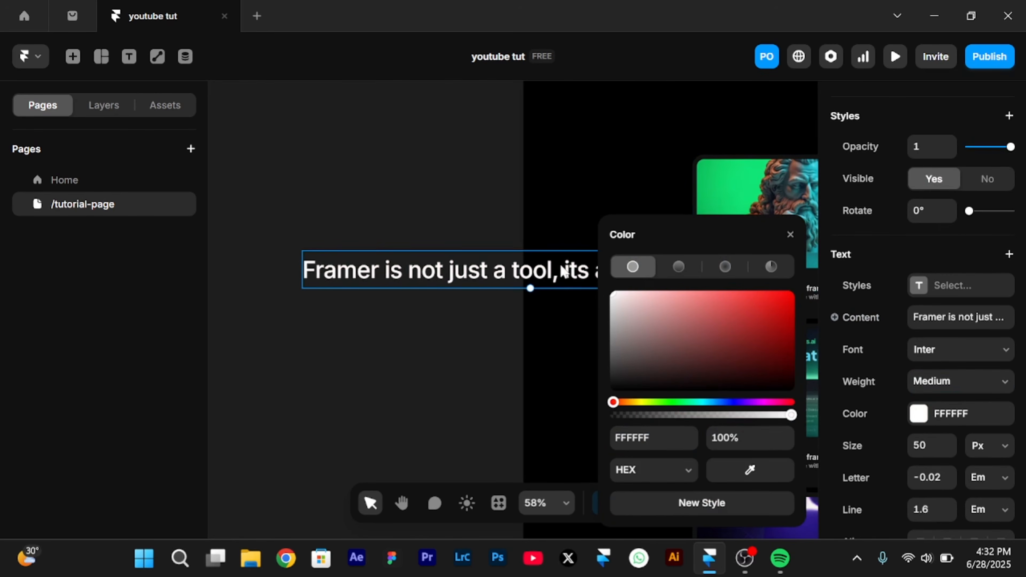
pyautogui.hscroll(2, 419, 213)
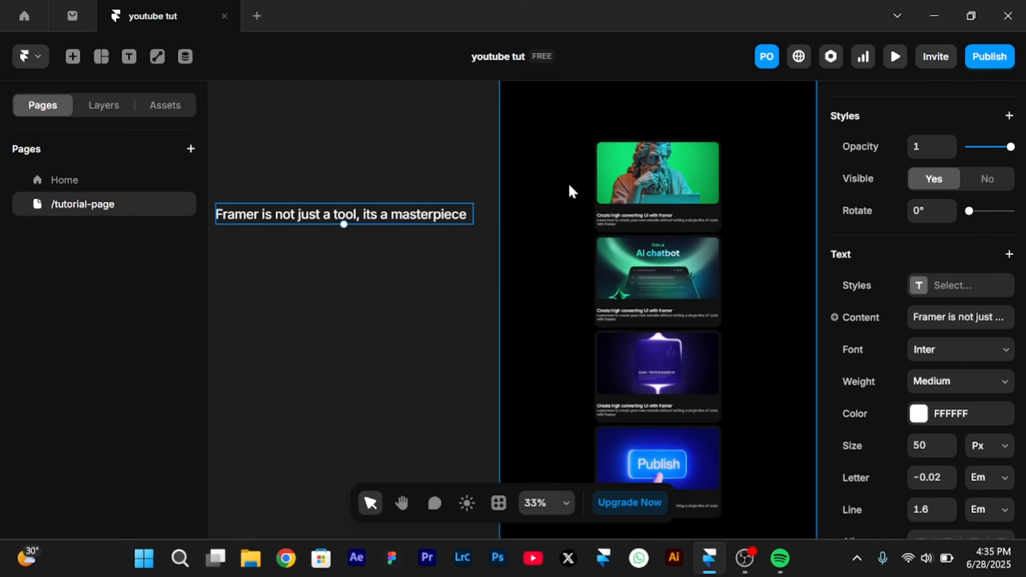
# Switch the heading to fixed width with automatic height and narrow it to about 515 px, wrapping onto two lines
pyautogui.click(342, 215)
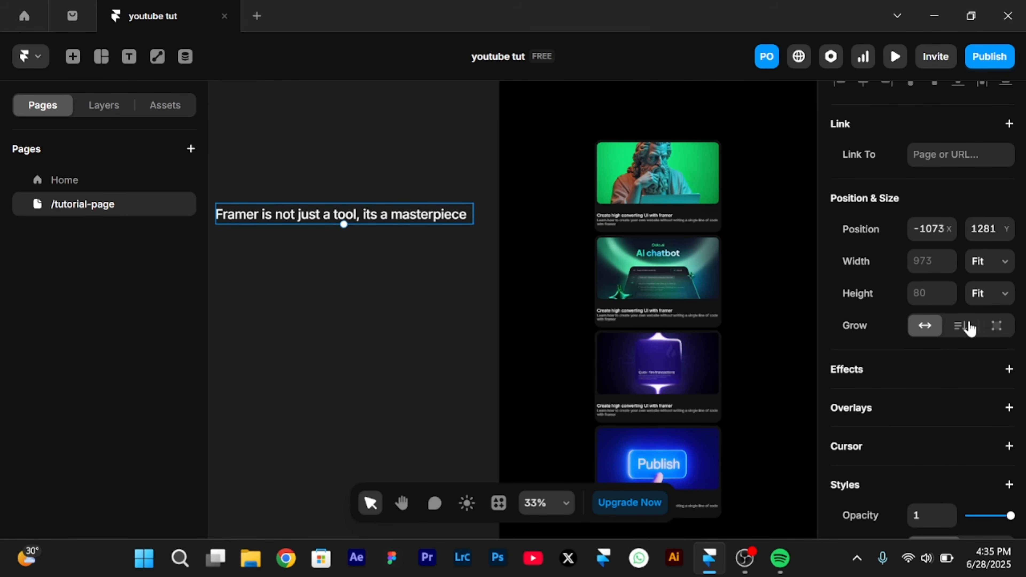
pyautogui.click(970, 328)
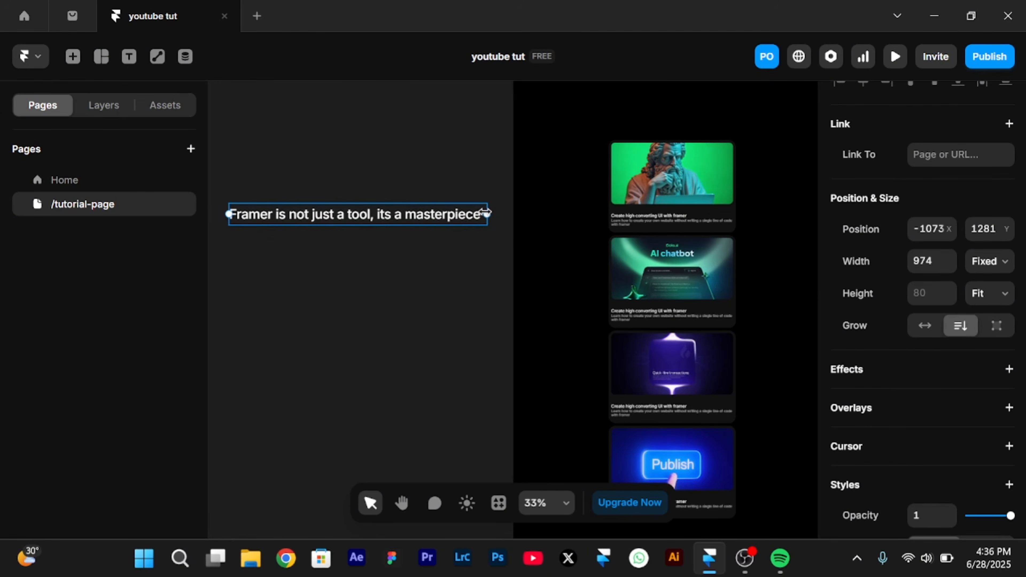
pyautogui.moveTo(441, 208); pyautogui.dragTo(366, 200)
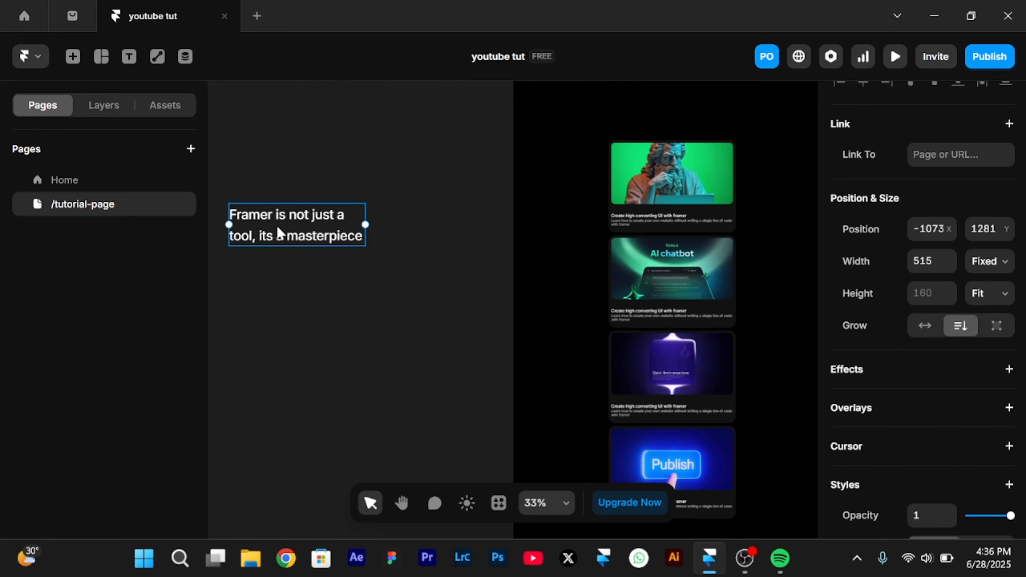
# Reduce the heading's line height to 1.2 em
pyautogui.scroll(3, 281, 230)
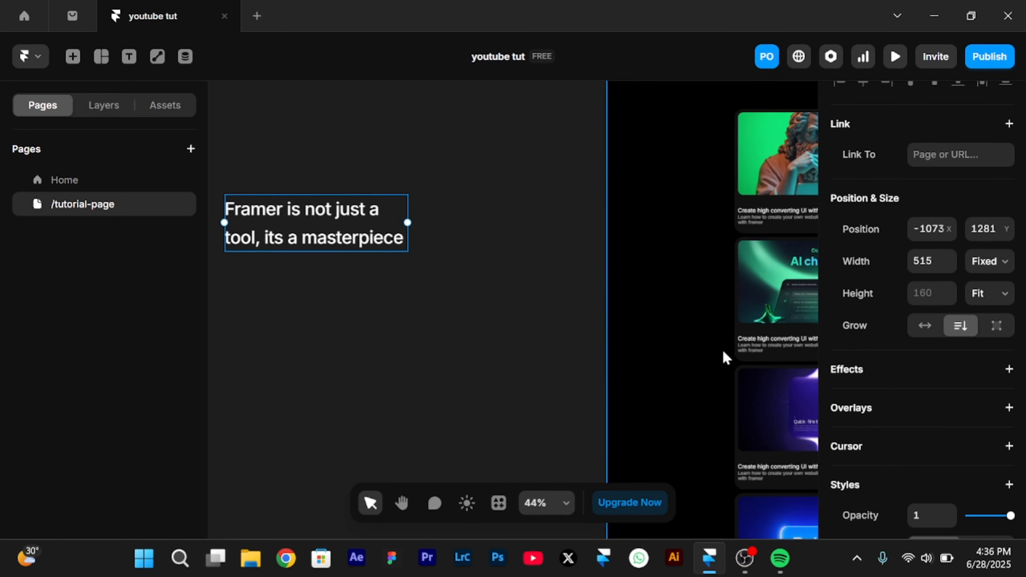
pyautogui.scroll(-2, 1024, 325)
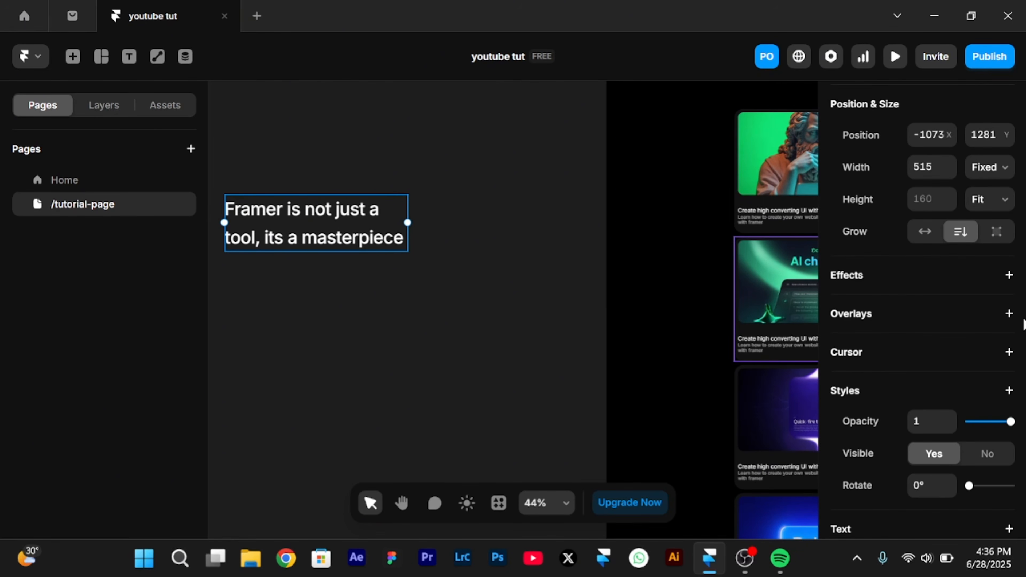
pyautogui.scroll(-10, 1023, 324)
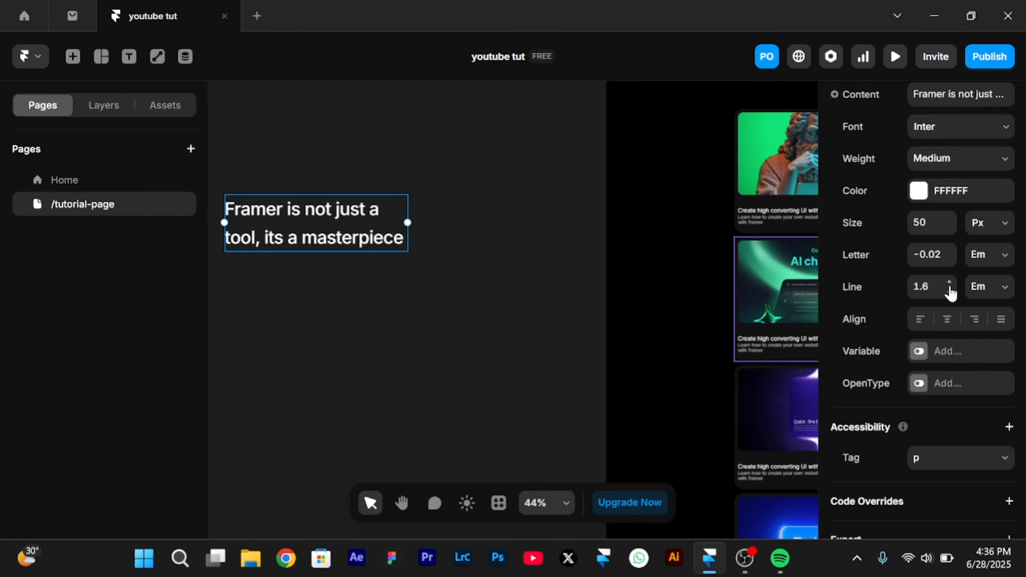
pyautogui.click(949, 290)
pyautogui.click(949, 290)
pyautogui.click(949, 290)
pyautogui.click(949, 290)
pyautogui.scroll(-2, 370, 230)
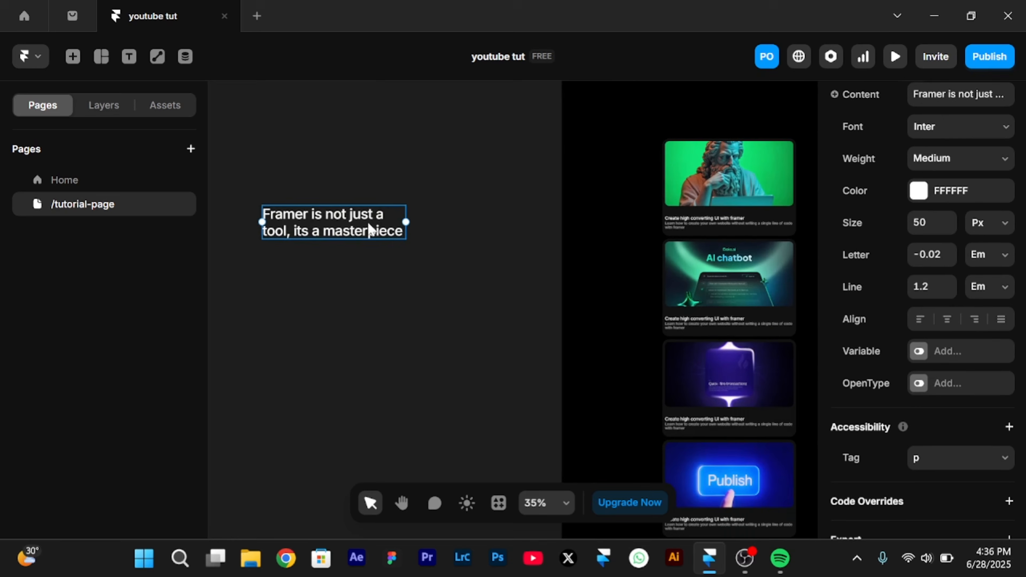
# Move the heading from the canvas into the sticky section by cutting and pasting it
pyautogui.press('Delete')
pyautogui.scroll(-2, 368, 222)
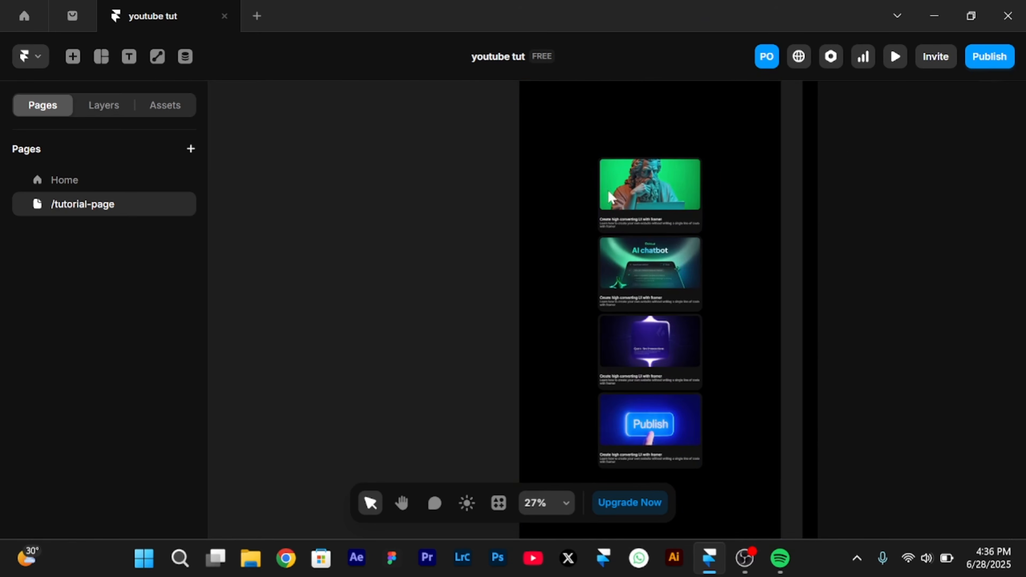
pyautogui.click(574, 204)
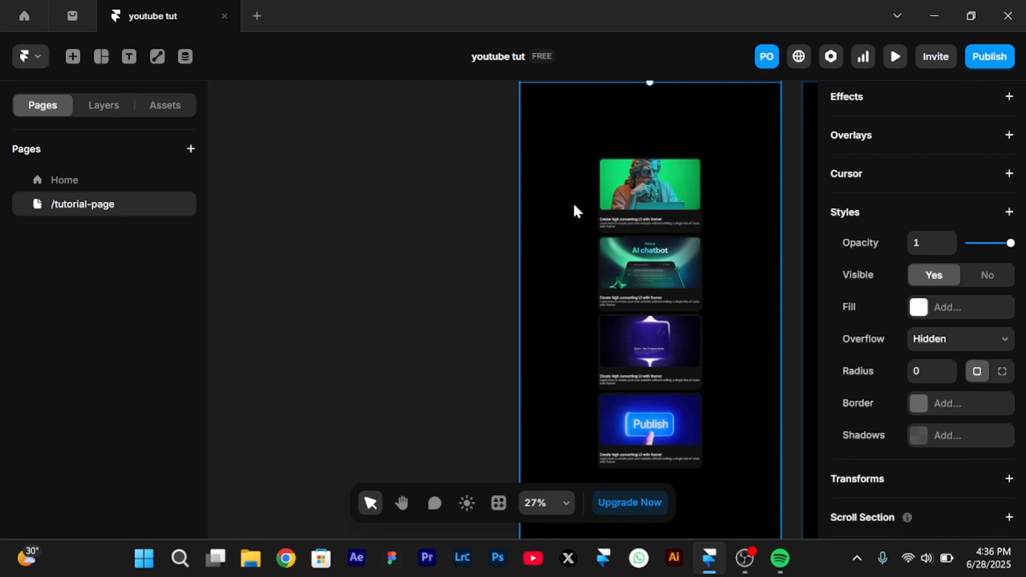
pyautogui.hotkey('ctrl', 'z')
pyautogui.scroll(-2, 573, 202)
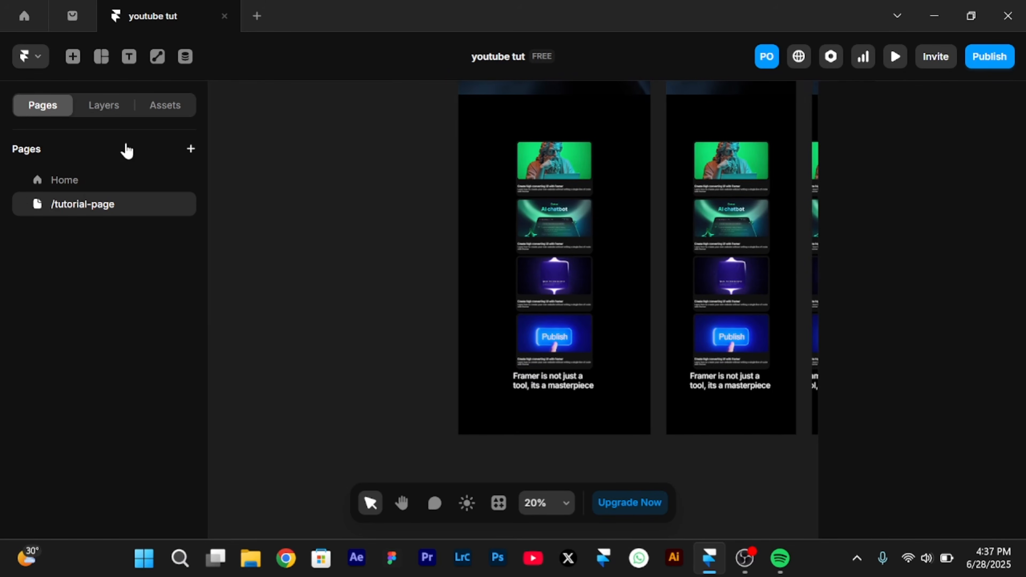
# Check the Home page's two-column layout and change the tutorial page's sticky section to a horizontal stack direction
pyautogui.click(116, 181)
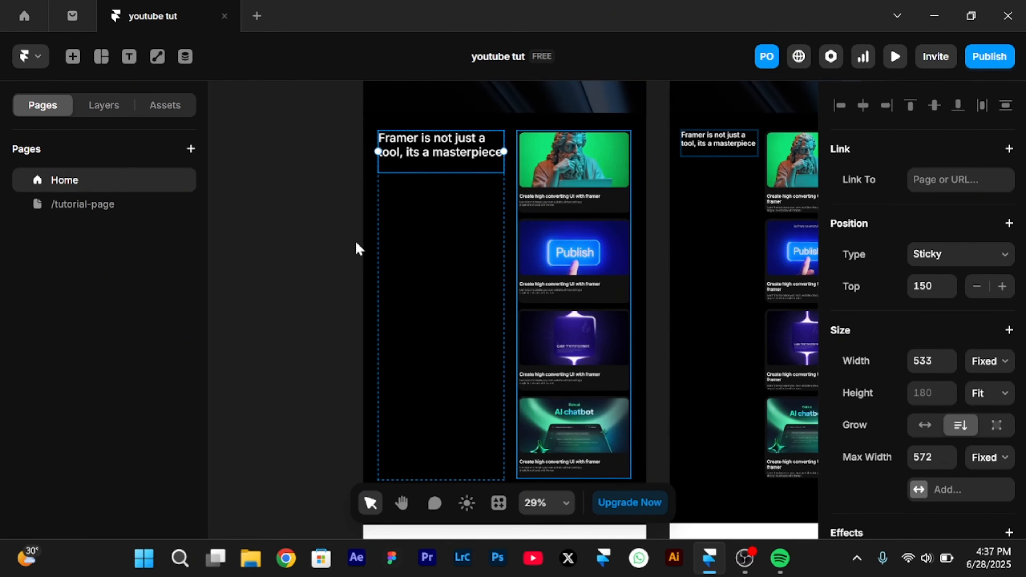
pyautogui.click(156, 203)
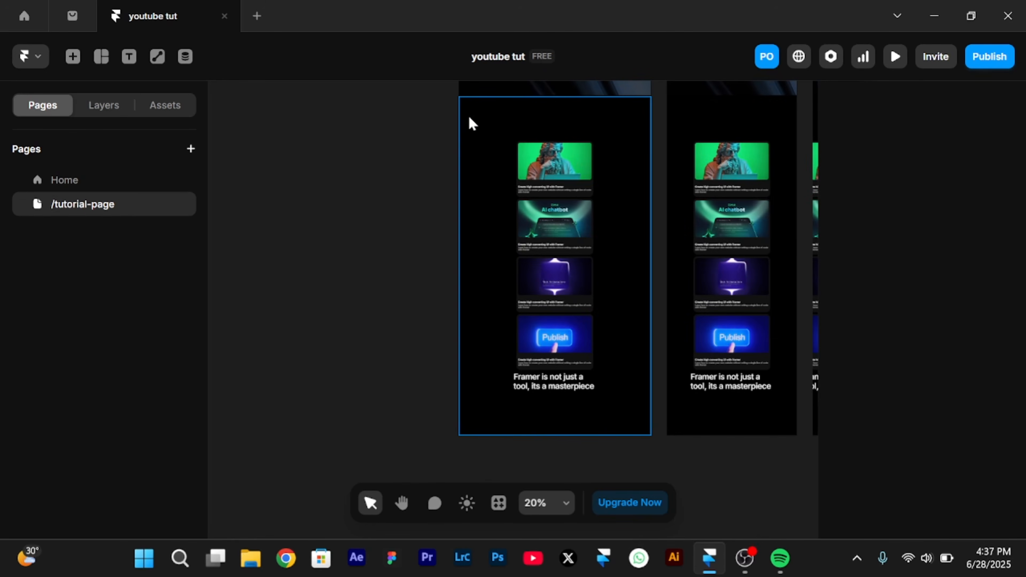
pyautogui.click(468, 115)
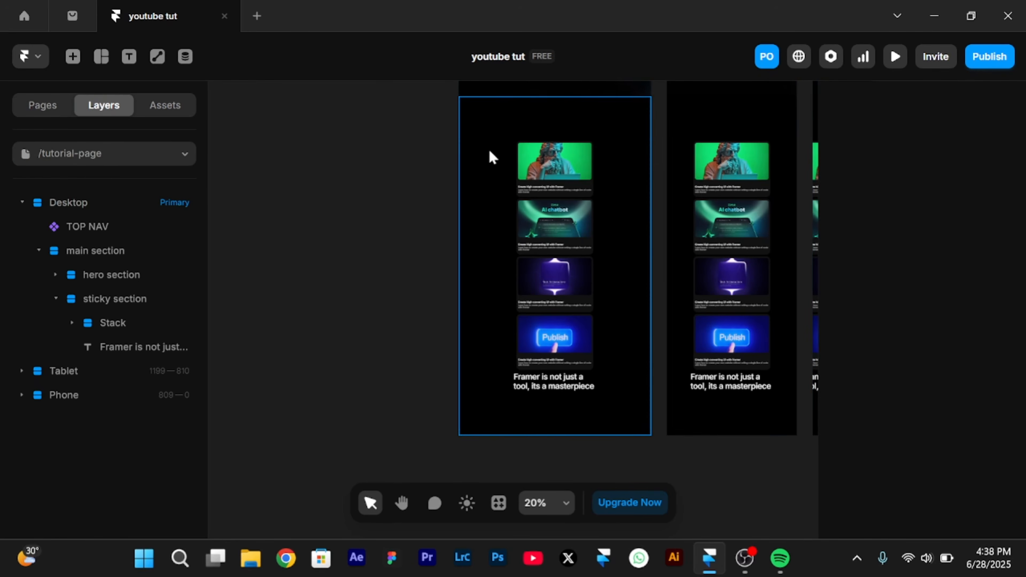
pyautogui.click(490, 152)
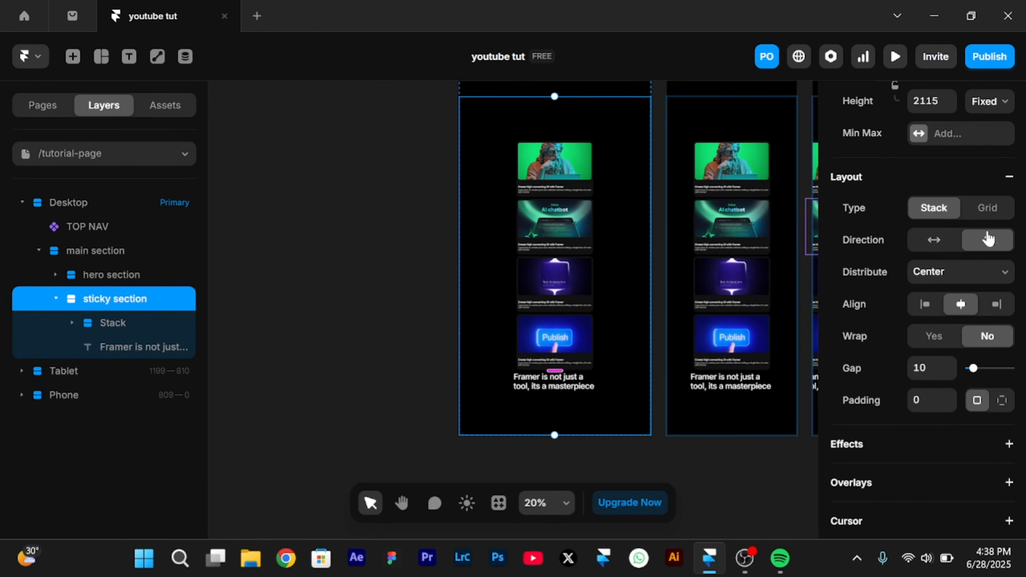
pyautogui.click(933, 244)
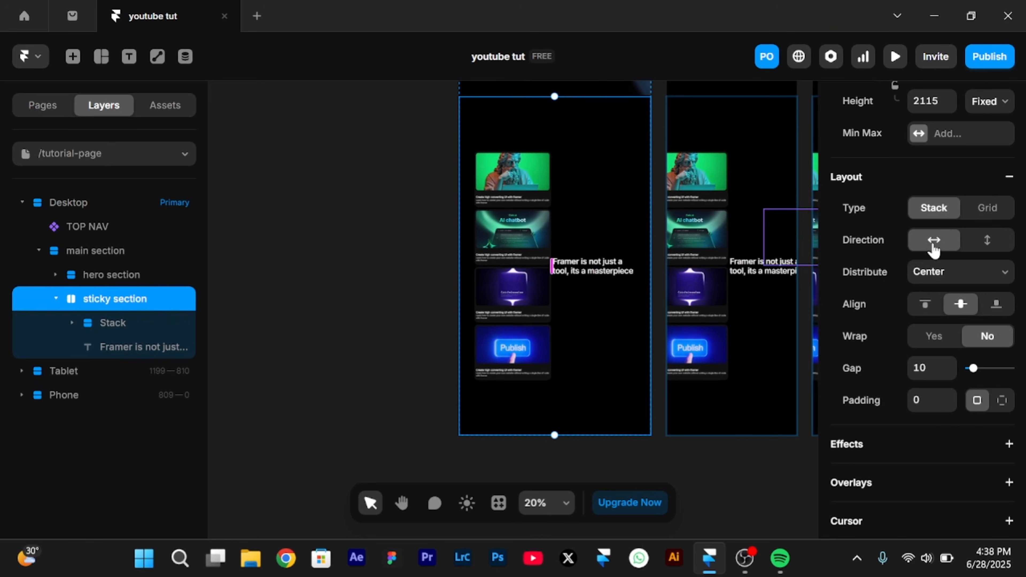
pyautogui.scroll(2, 541, 221)
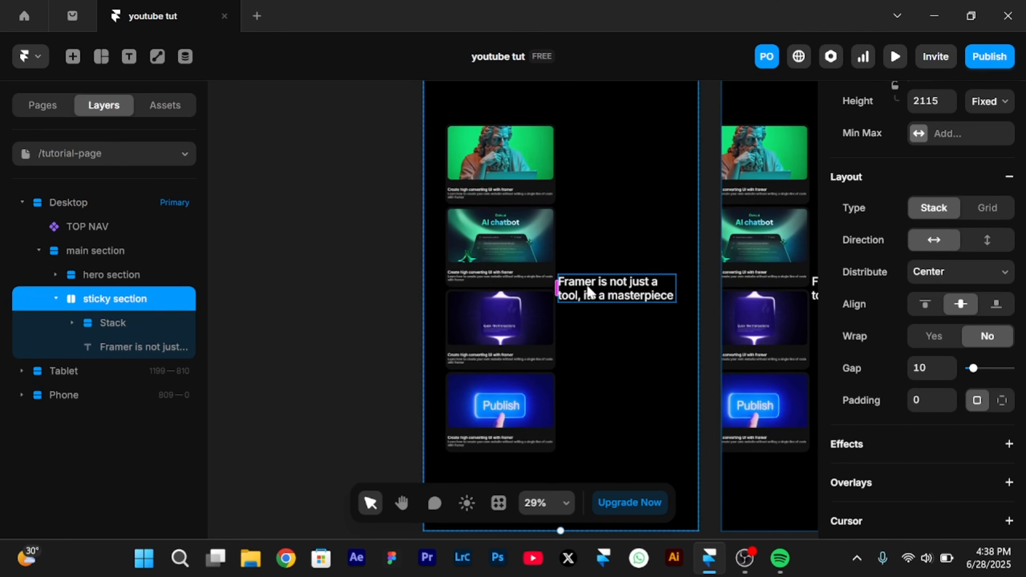
# Reorder the heading inside the sticky section so that it comes before the card stack
pyautogui.click(589, 291)
pyautogui.press('Left')
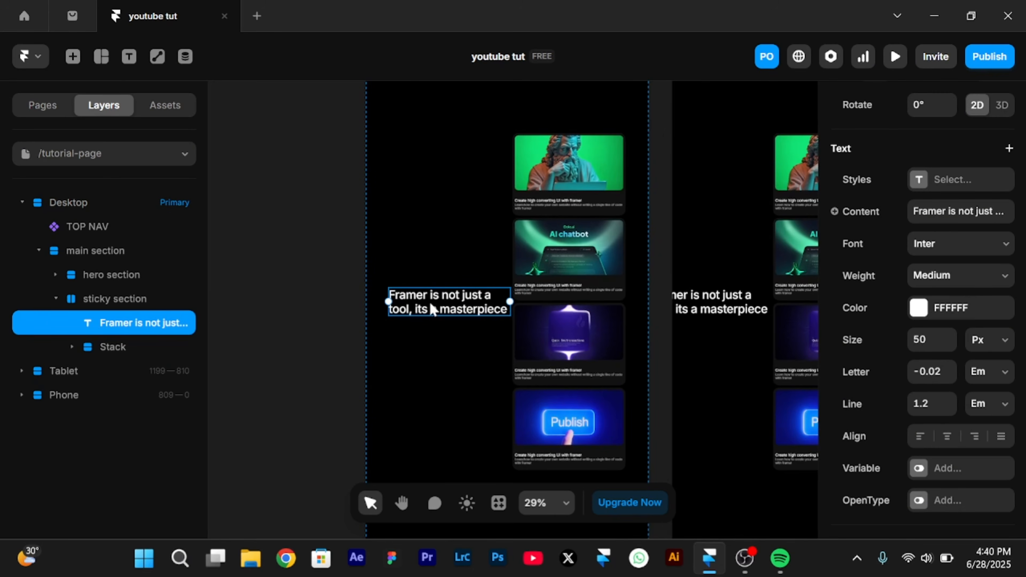
pyautogui.moveTo(429, 300); pyautogui.dragTo(434, 148)
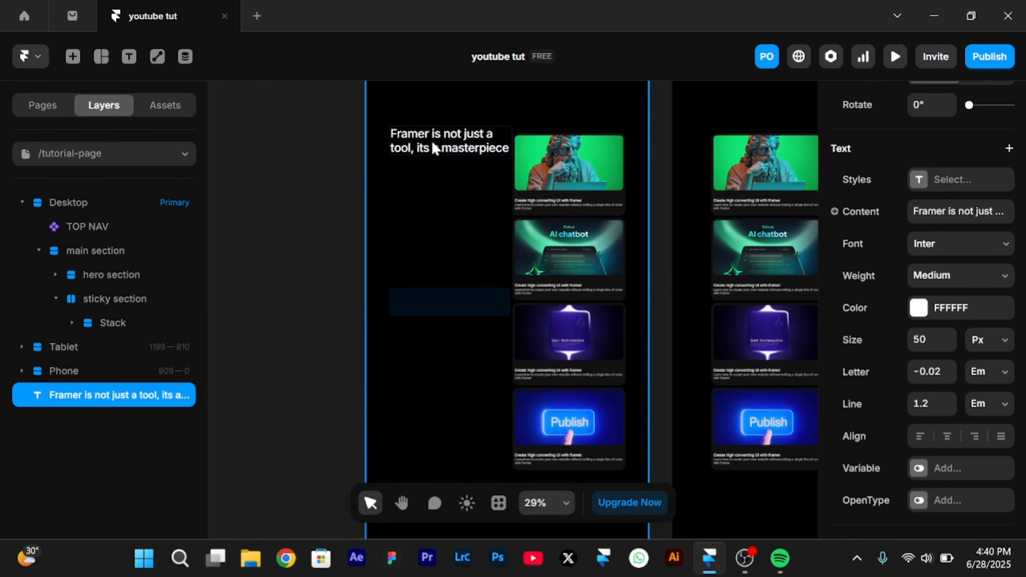
pyautogui.hotkey('ctrl', 'z')
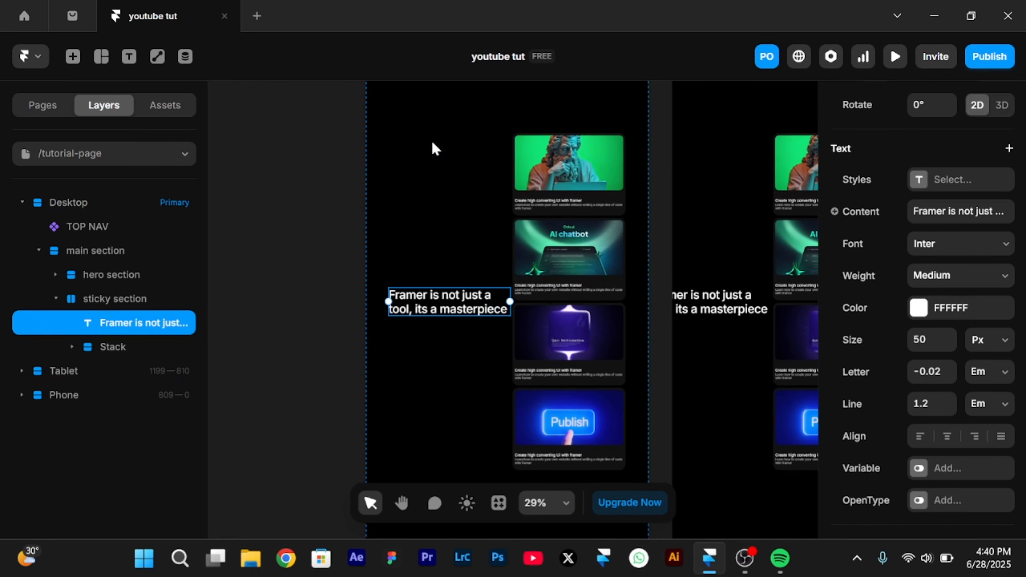
pyautogui.moveTo(444, 310); pyautogui.dragTo(443, 141)
pyautogui.hotkey('ctrl', 'z')
pyautogui.hotkey('ctrl', 'shift', 'z')
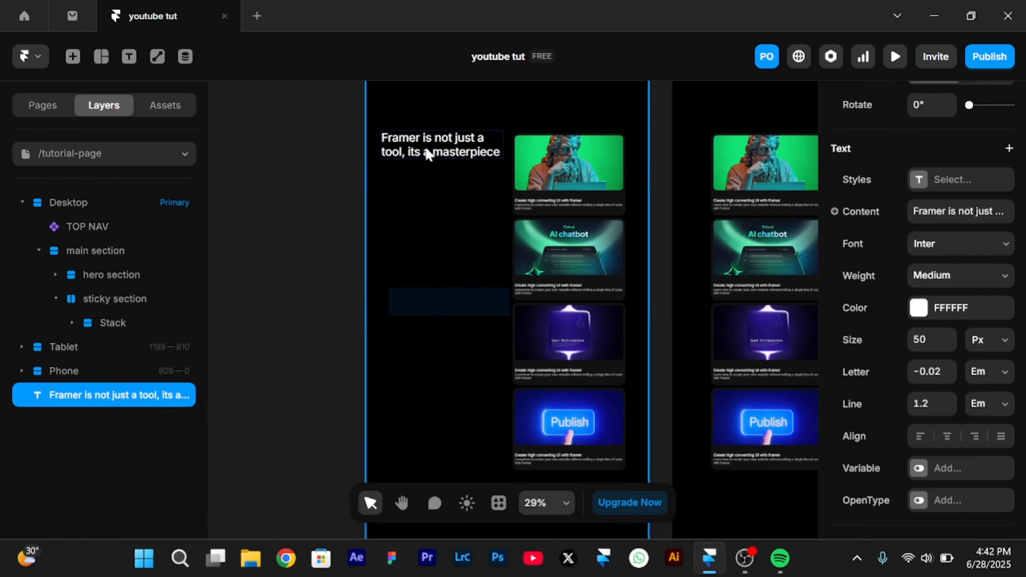
pyautogui.hotkey('ctrl', 'z')
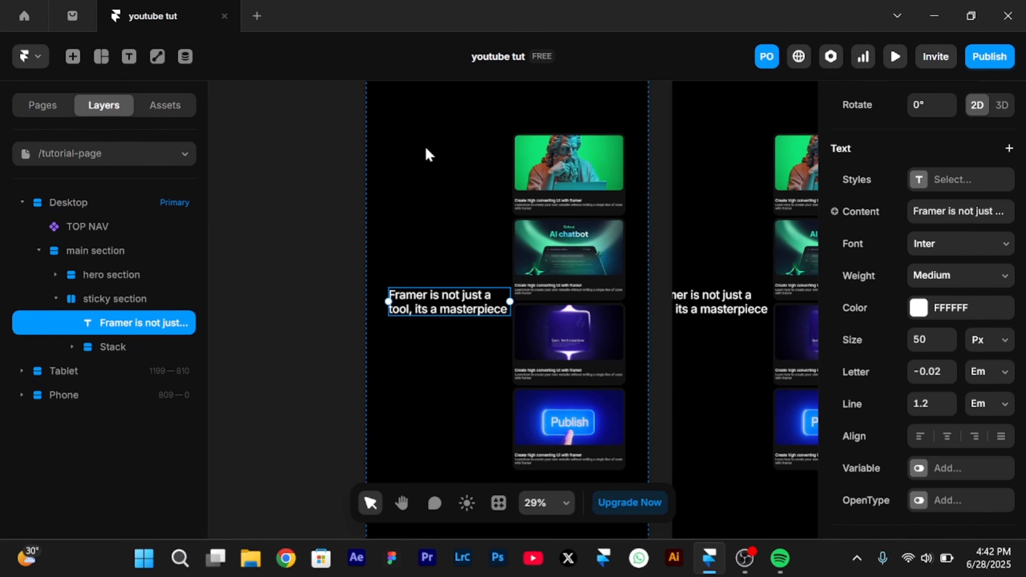
# Wrap the heading in its own stack and set that stack's width to Fit Content
pyautogui.hotkey('shift', 'a')
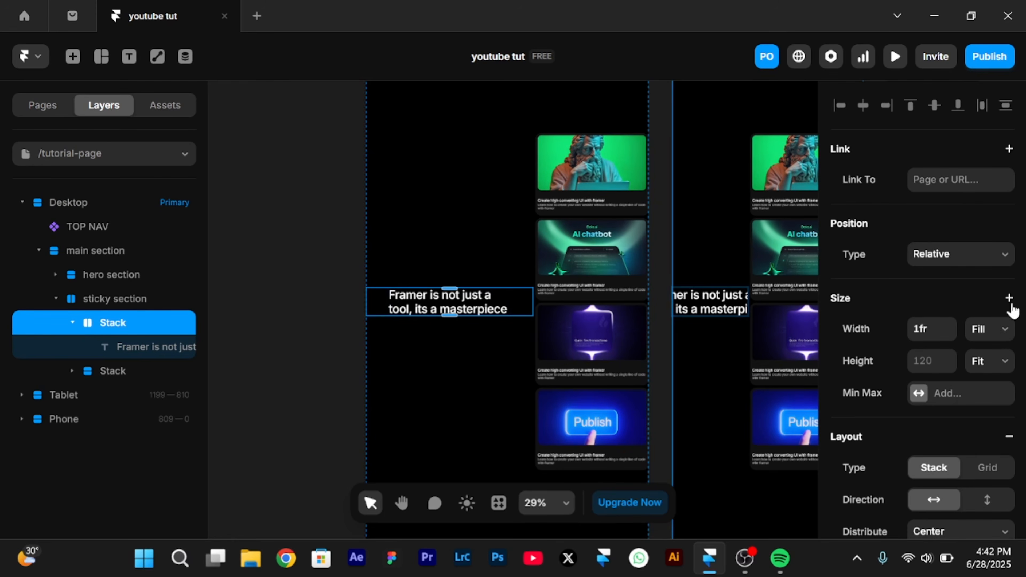
pyautogui.click(990, 336)
pyautogui.click(1001, 411)
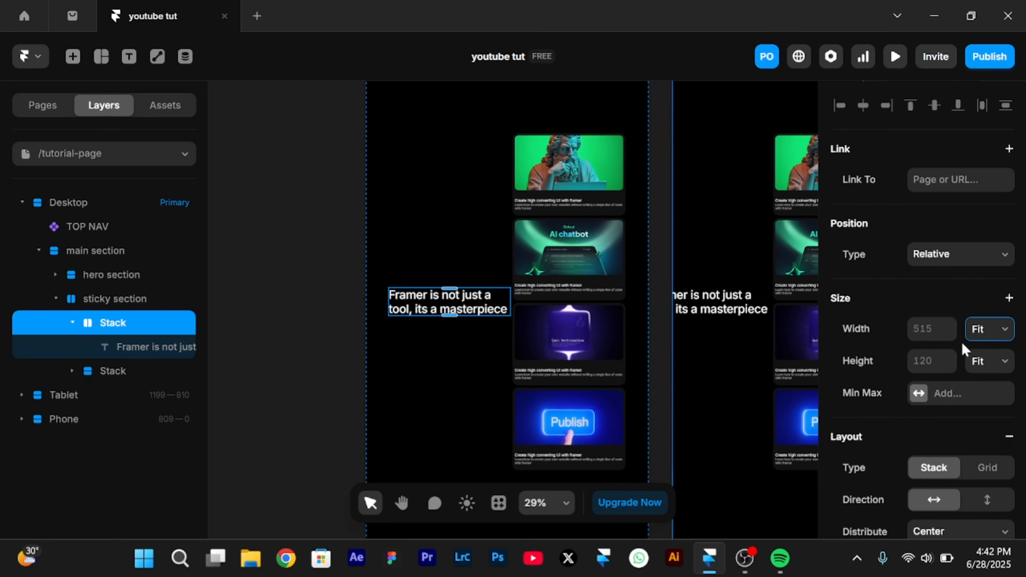
# Give the heading's stack a fixed height of 1400 and align its content to the top
pyautogui.click(996, 364)
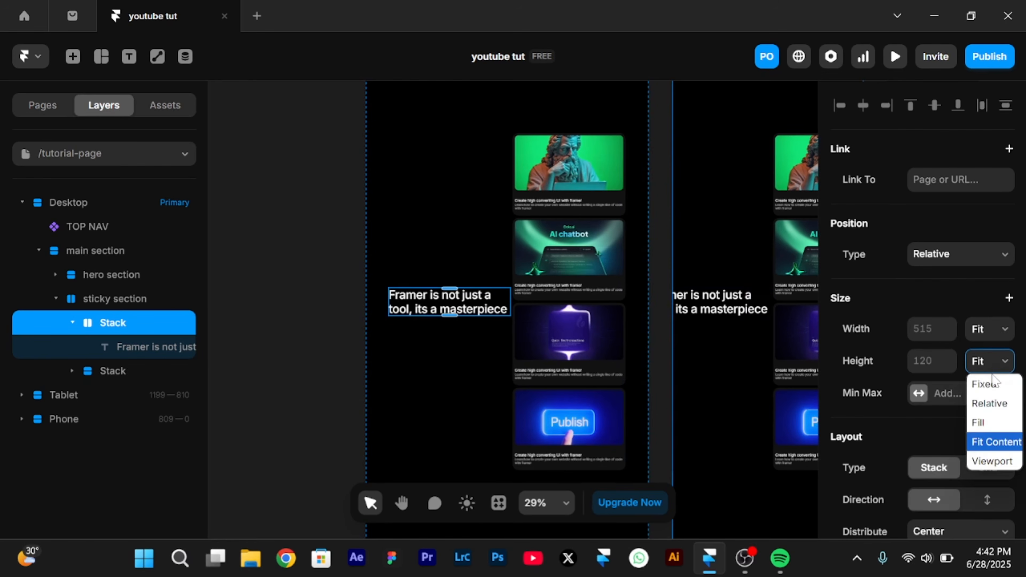
pyautogui.click(994, 362)
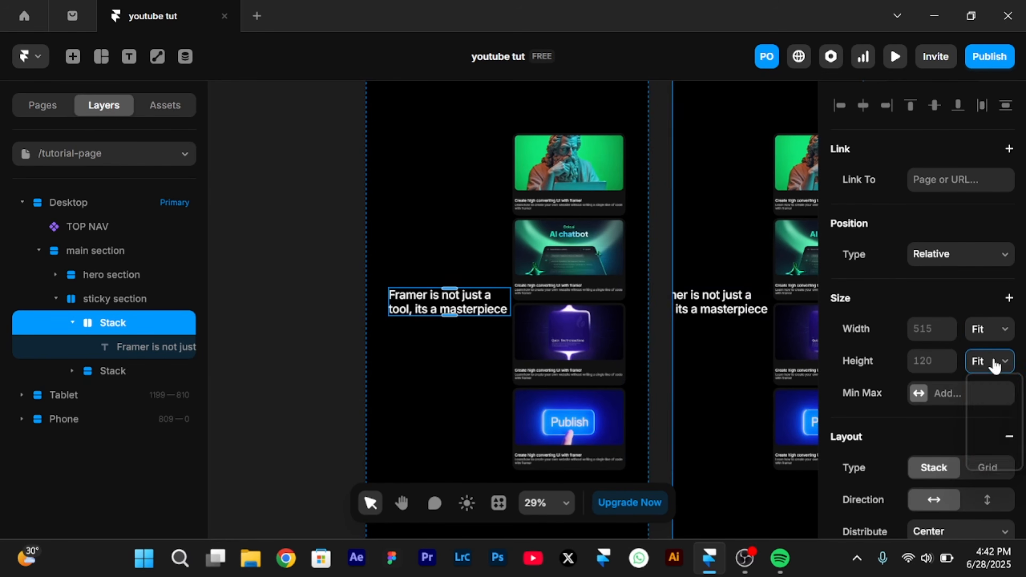
pyautogui.click(994, 362)
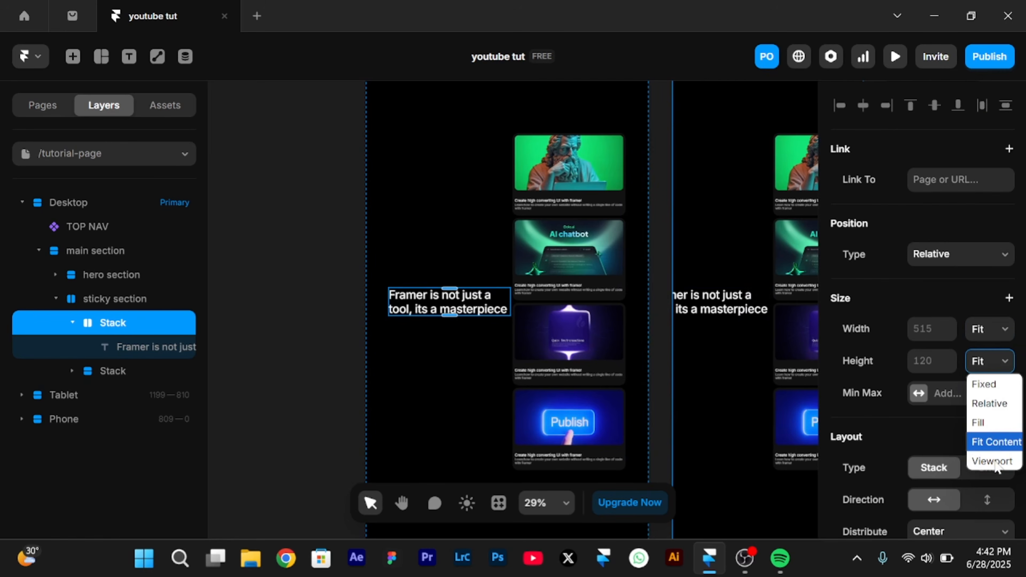
pyautogui.click(984, 384)
pyautogui.click(924, 361)
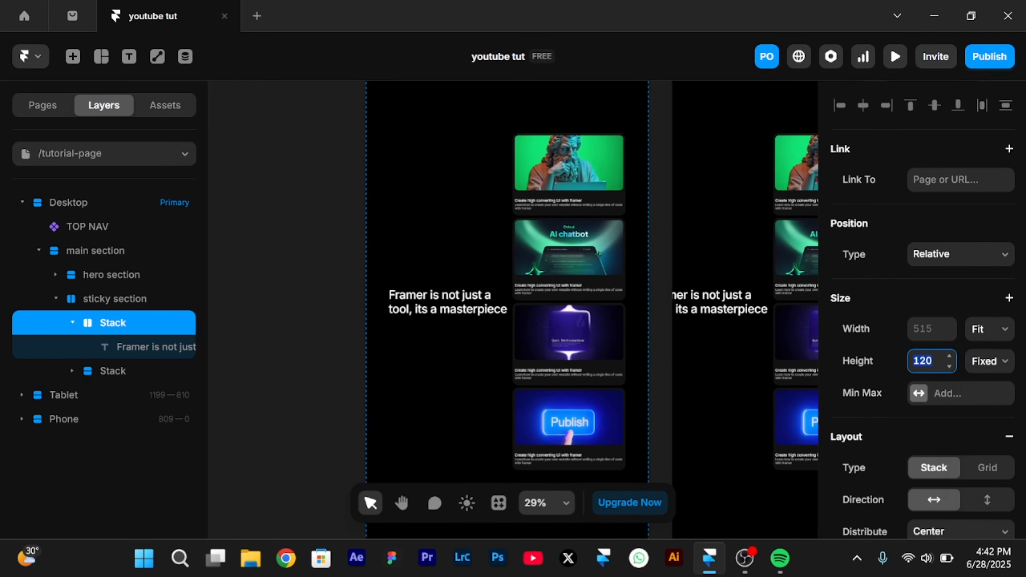
pyautogui.write('14')
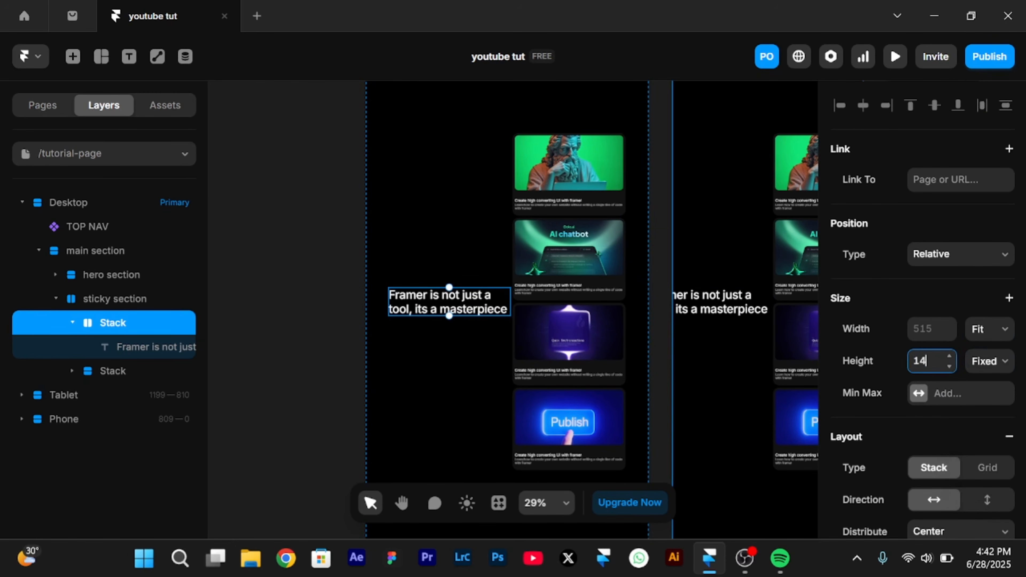
pyautogui.press('Return')
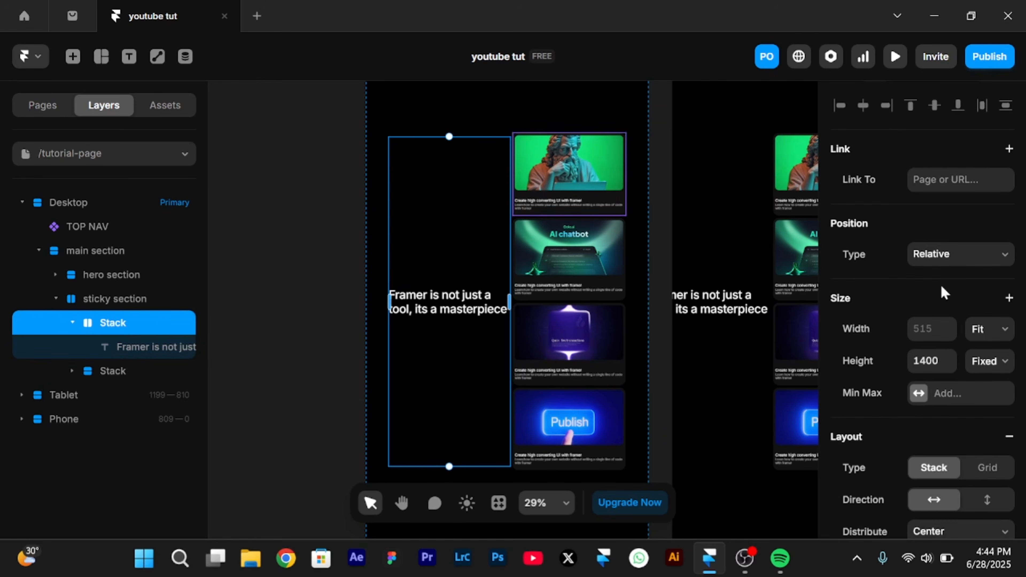
pyautogui.scroll(-5, 1004, 369)
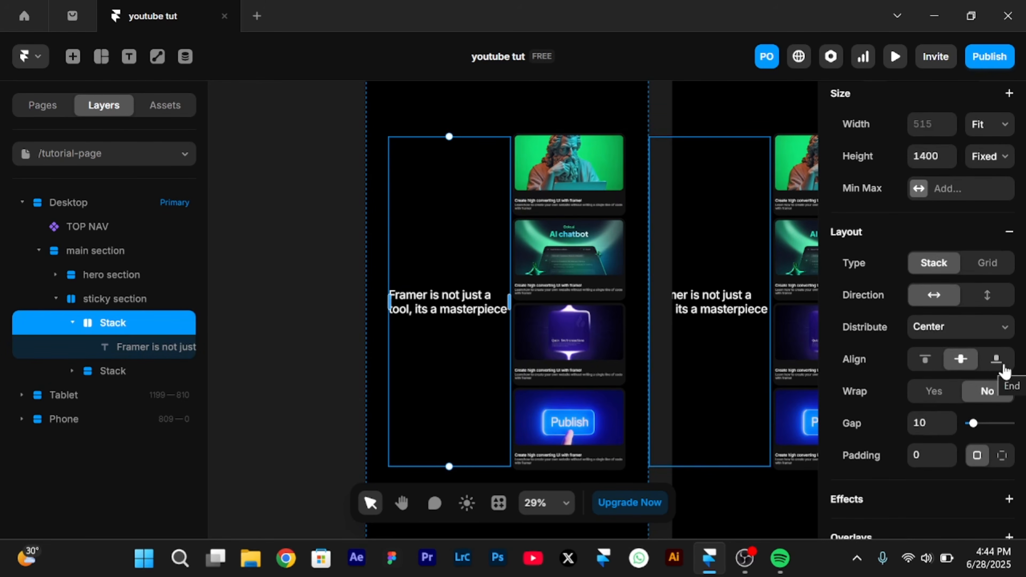
pyautogui.click(926, 361)
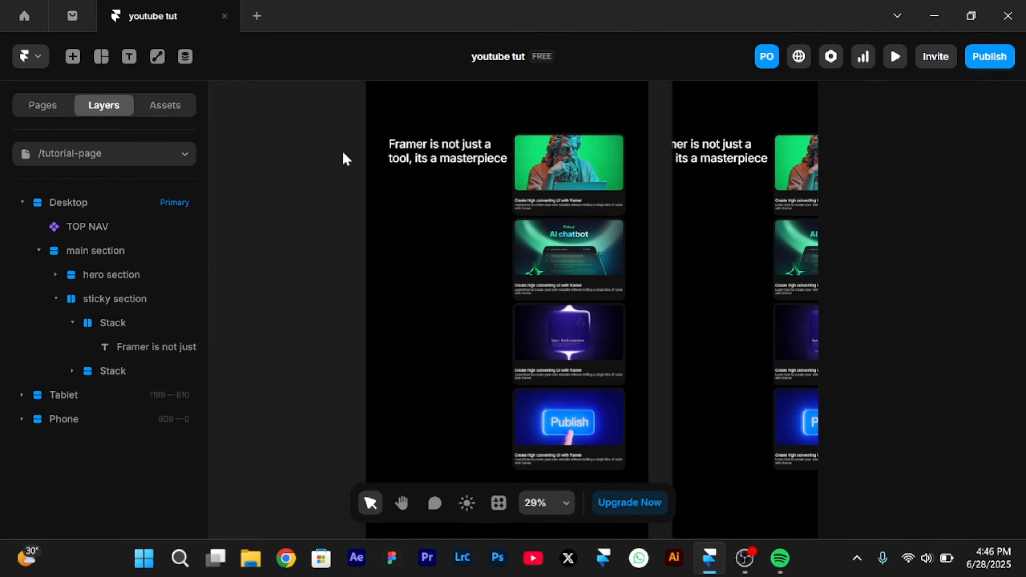
# Set the position type of the heading text inside its stack to Sticky
pyautogui.click(440, 160)
pyautogui.scroll(2, 913, 213)
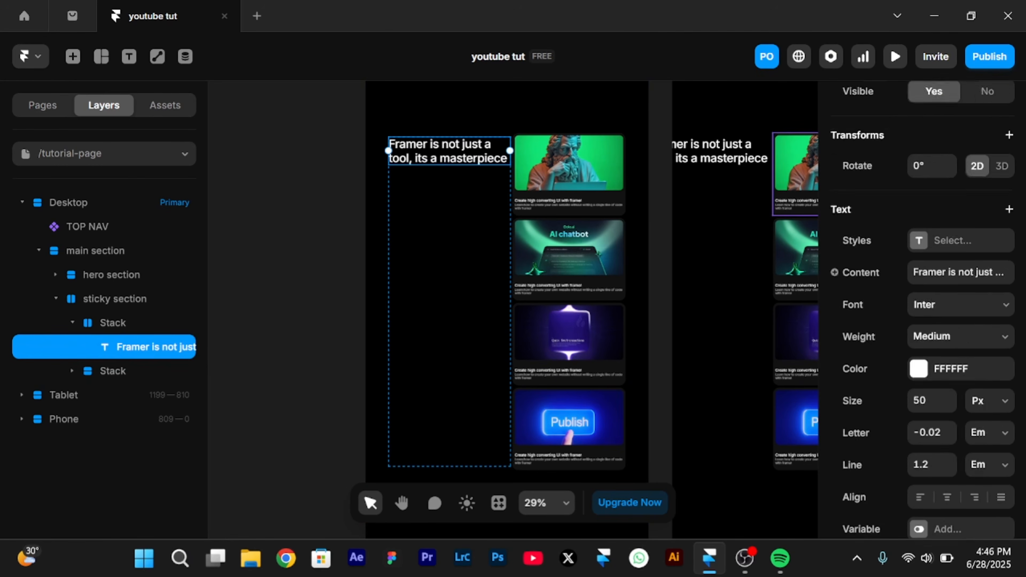
pyautogui.scroll(5, 921, 307)
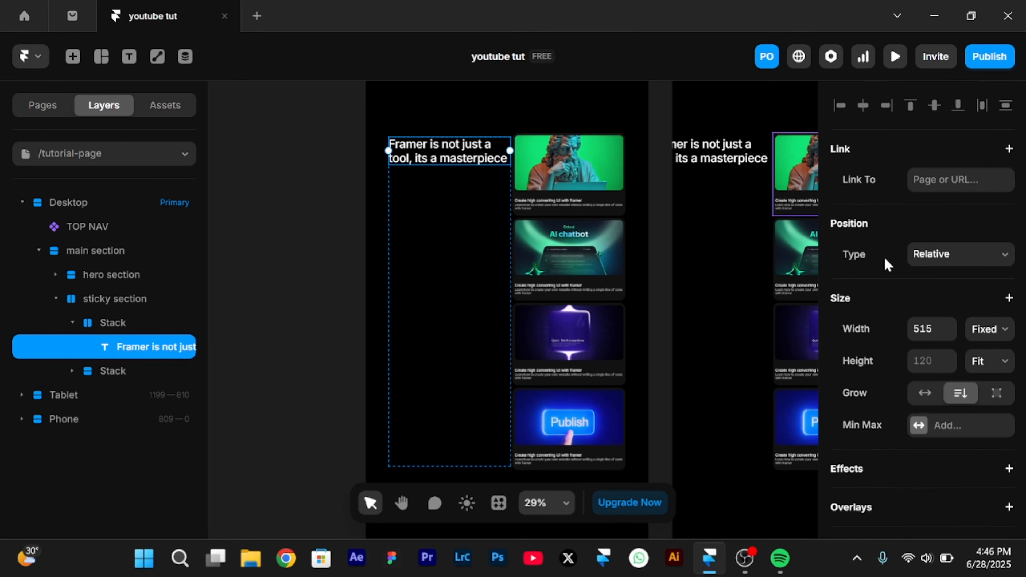
pyautogui.click(936, 255)
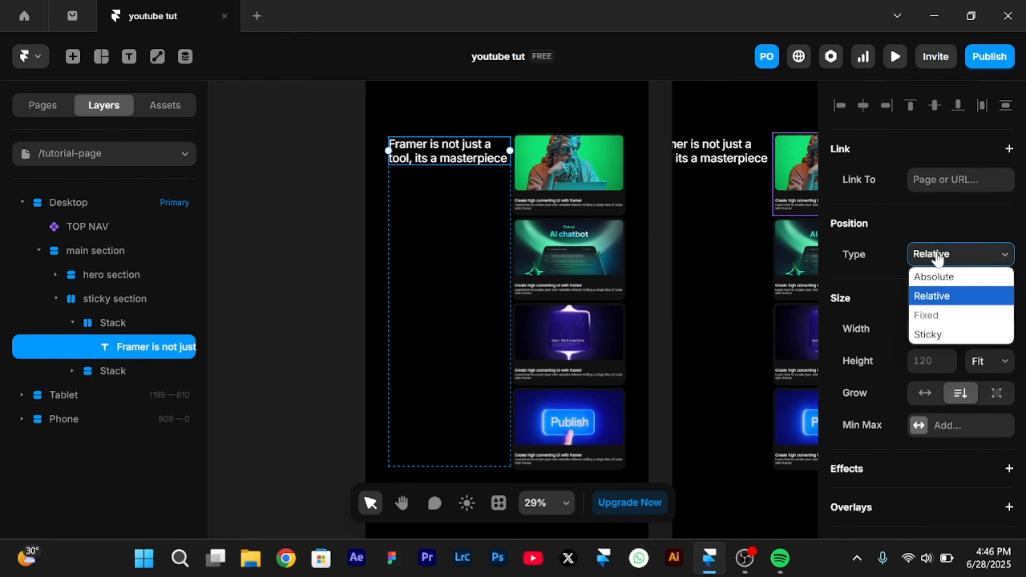
pyautogui.click(929, 335)
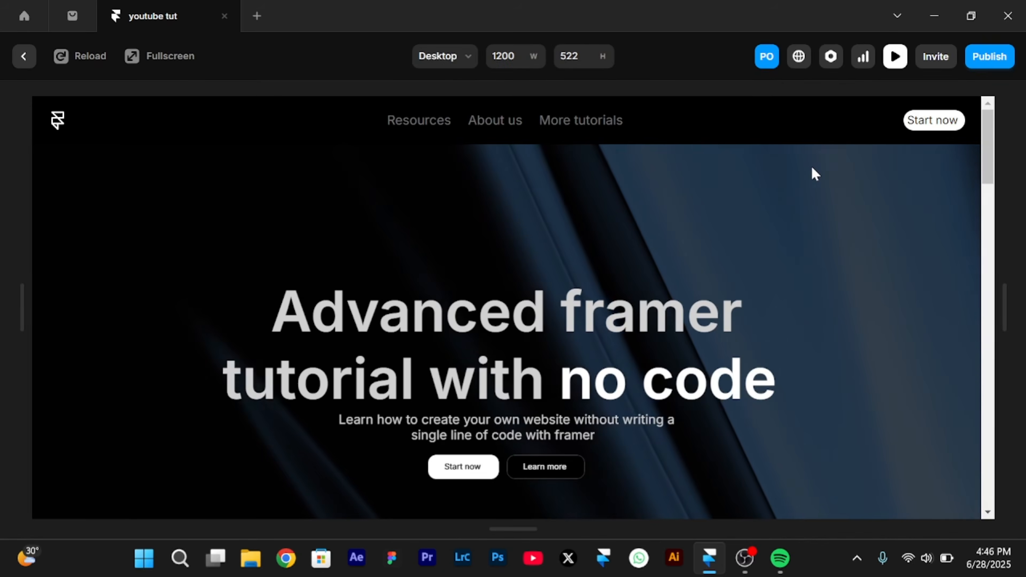
# Check in the desktop preview how the sticky heading behaves beside the cards while the page scrolls
pyautogui.scroll(-3, 375, 362)
pyautogui.scroll(-5, 375, 365)
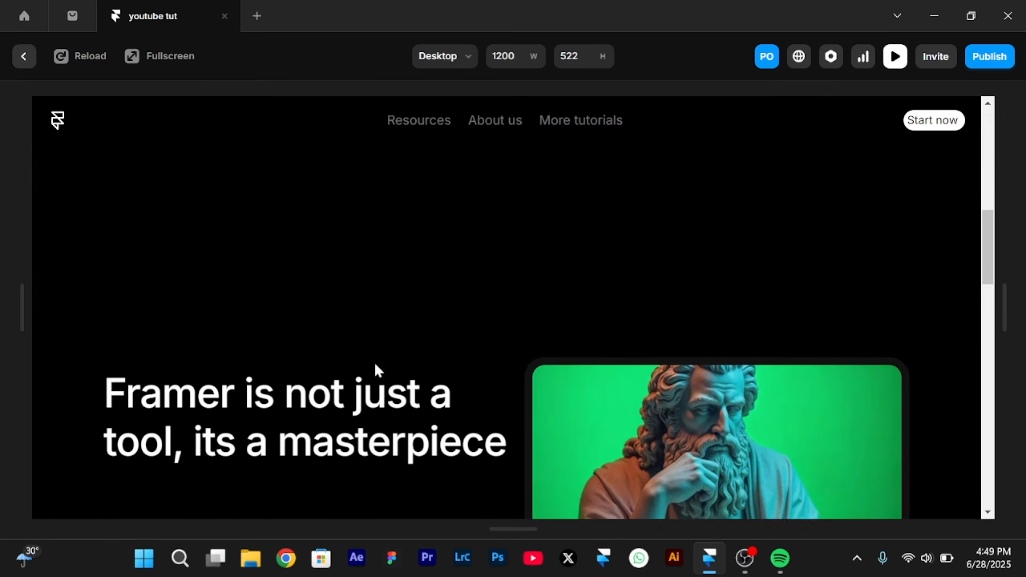
pyautogui.scroll(-4, 375, 365)
pyautogui.scroll(6, 375, 365)
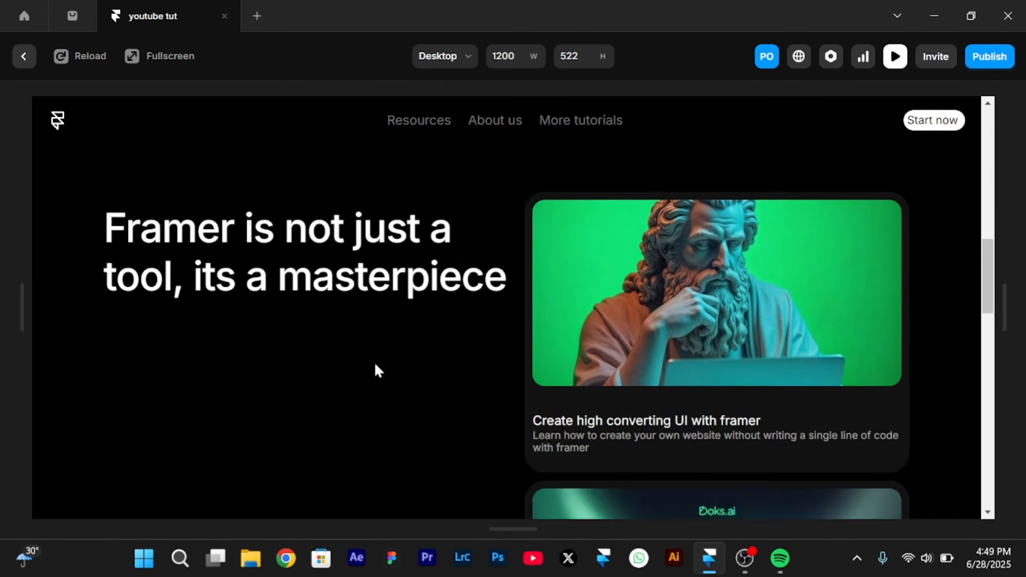
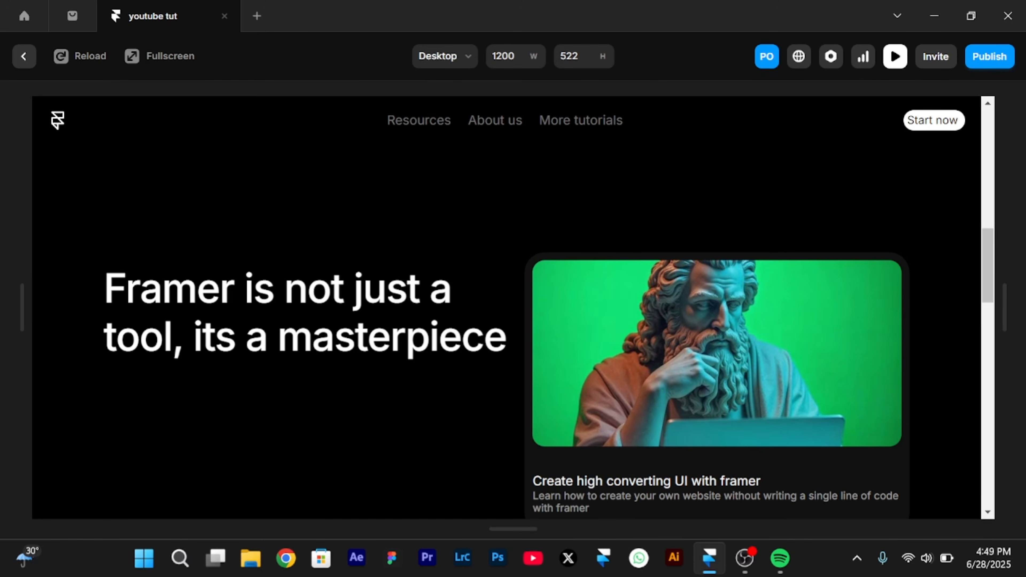
pyautogui.press('Escape')
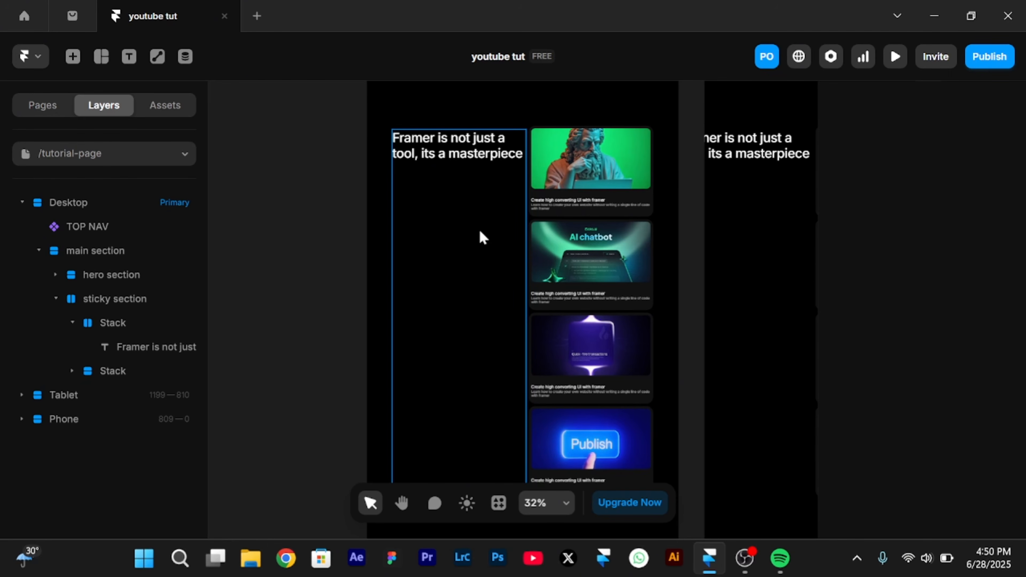
# Inspect the size and layout settings of the heading's stack, the sticky section and the main section
pyautogui.click(418, 202)
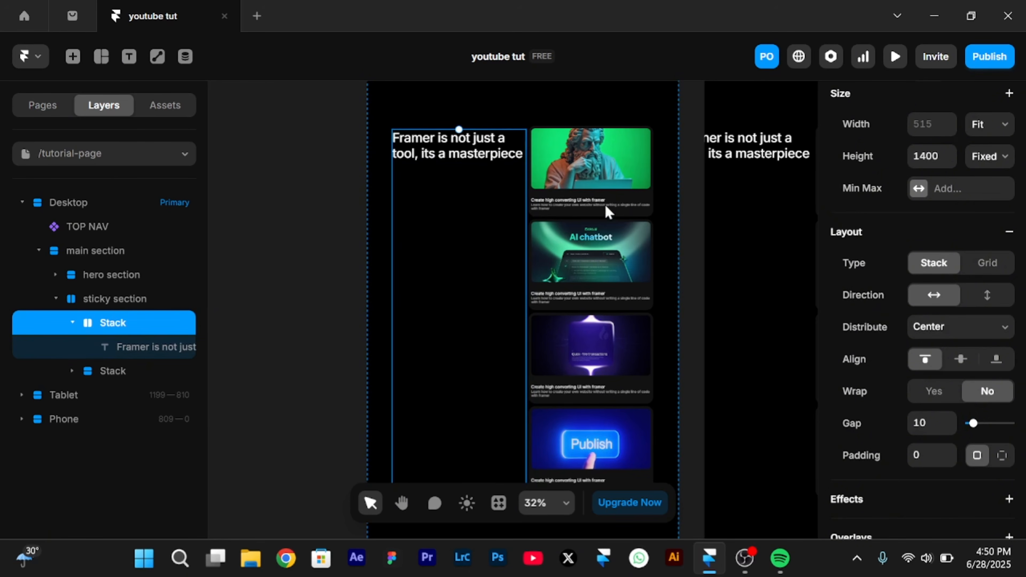
pyautogui.click(481, 100)
pyautogui.scroll(-3, 481, 101)
pyautogui.scroll(1, 481, 100)
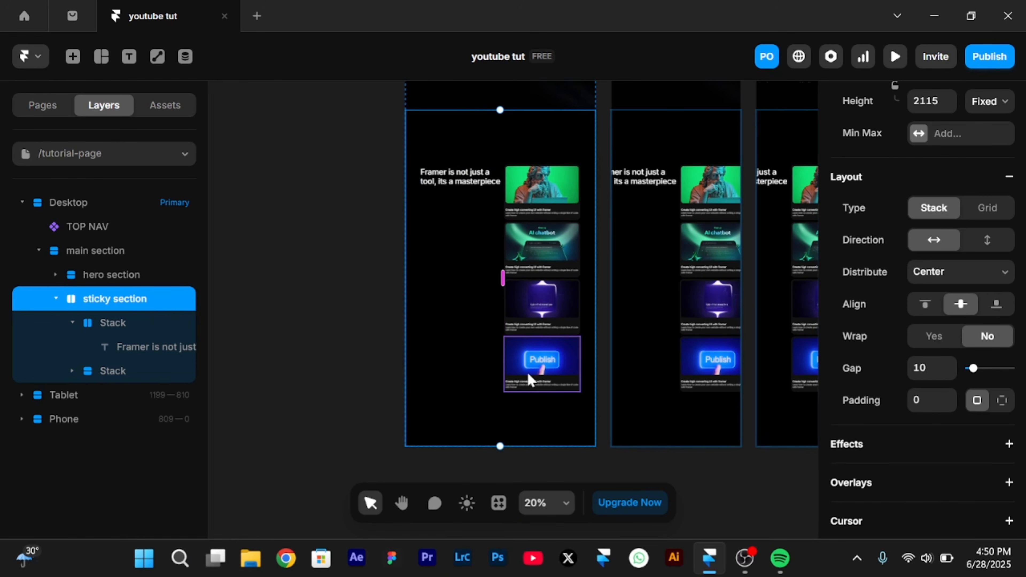
pyautogui.scroll(3, 527, 371)
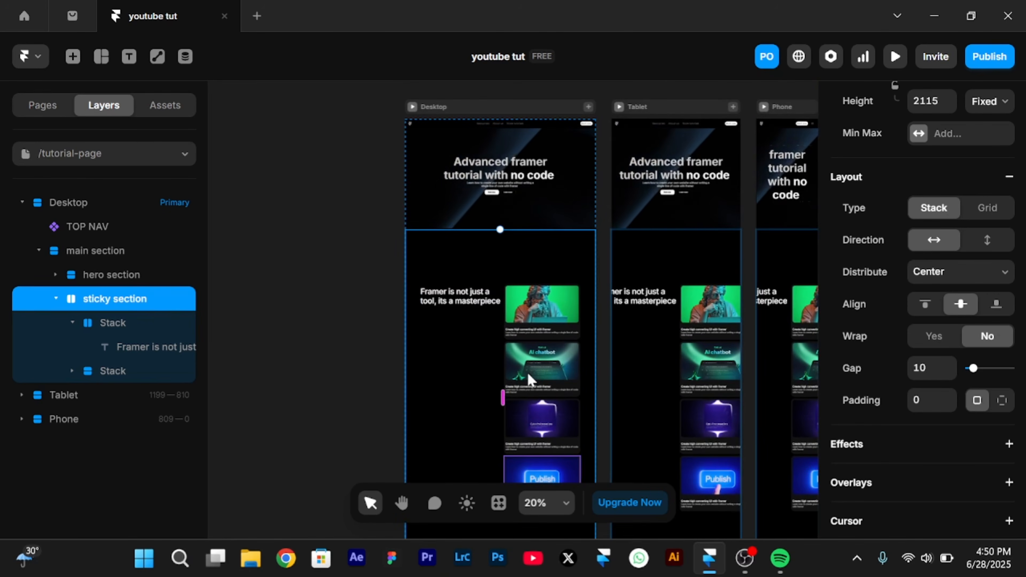
pyautogui.click(100, 251)
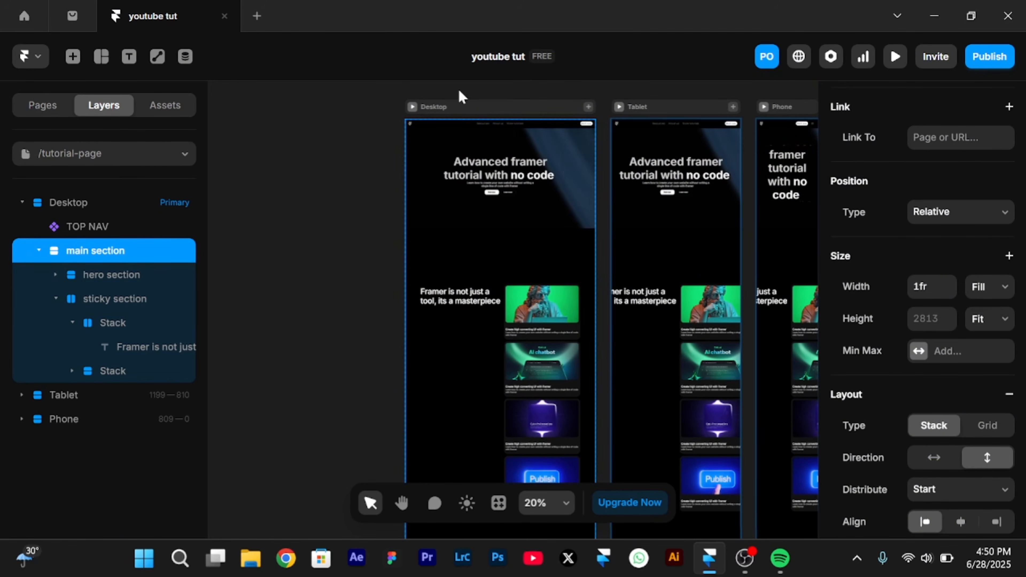
pyautogui.click(499, 108)
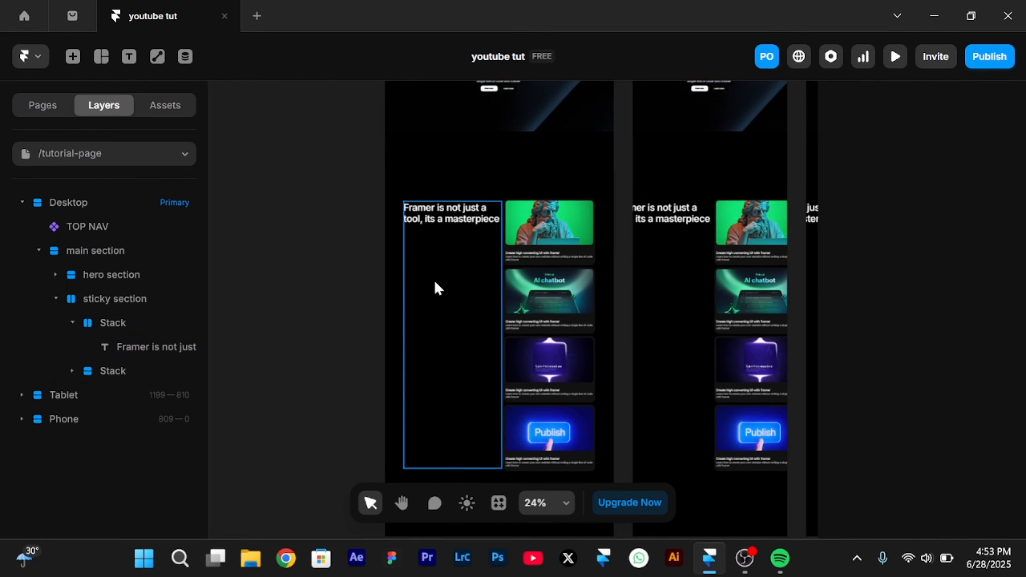
# Set the overflow of the stack containing the heading to Visible
pyautogui.click(435, 283)
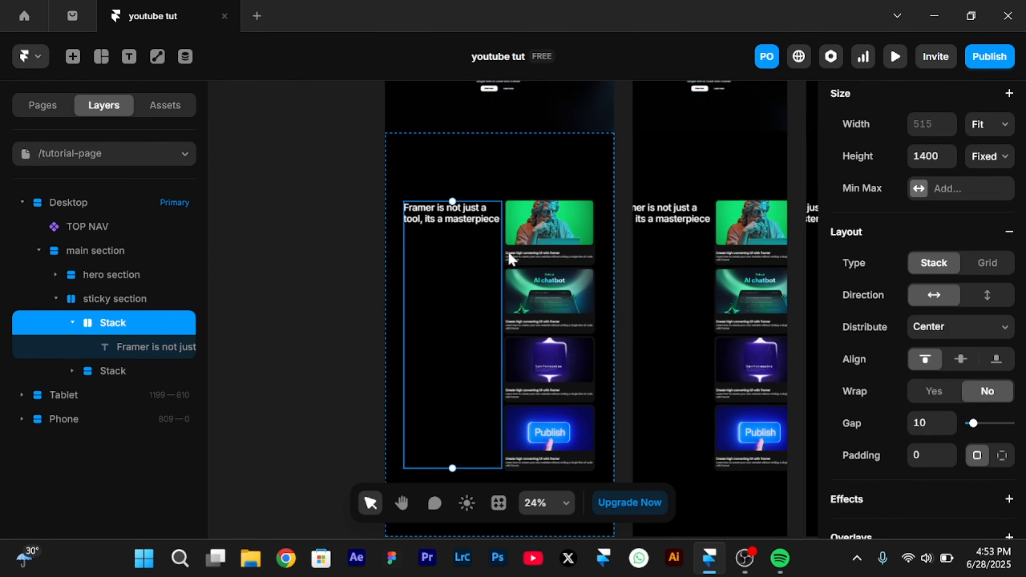
pyautogui.scroll(-10, 948, 335)
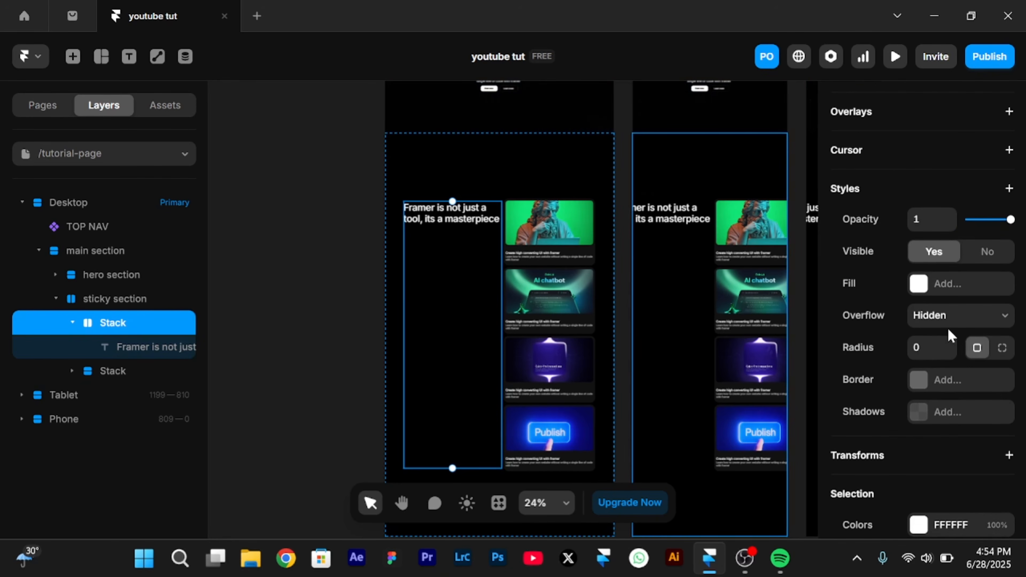
pyautogui.click(924, 323)
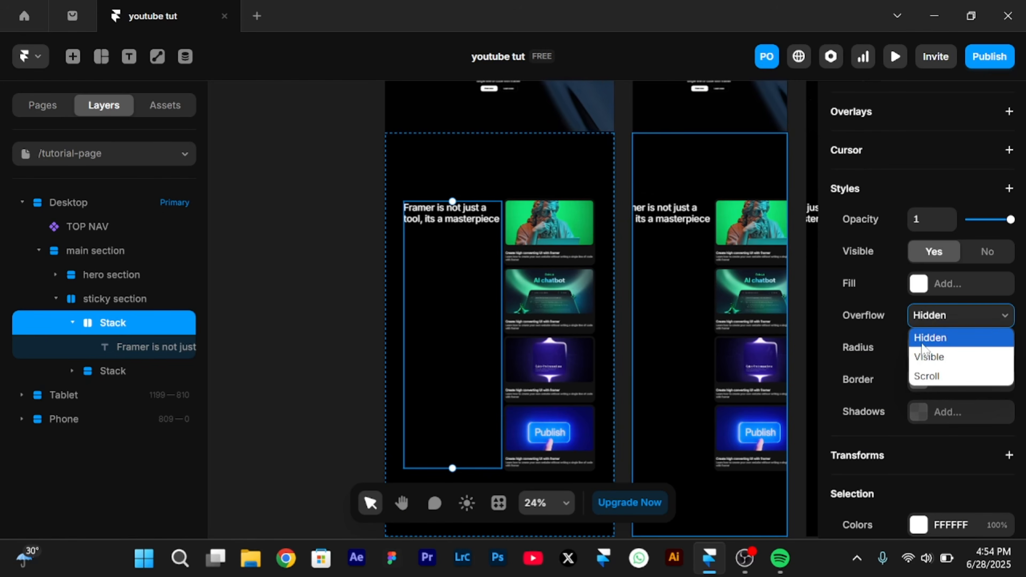
pyautogui.click(927, 357)
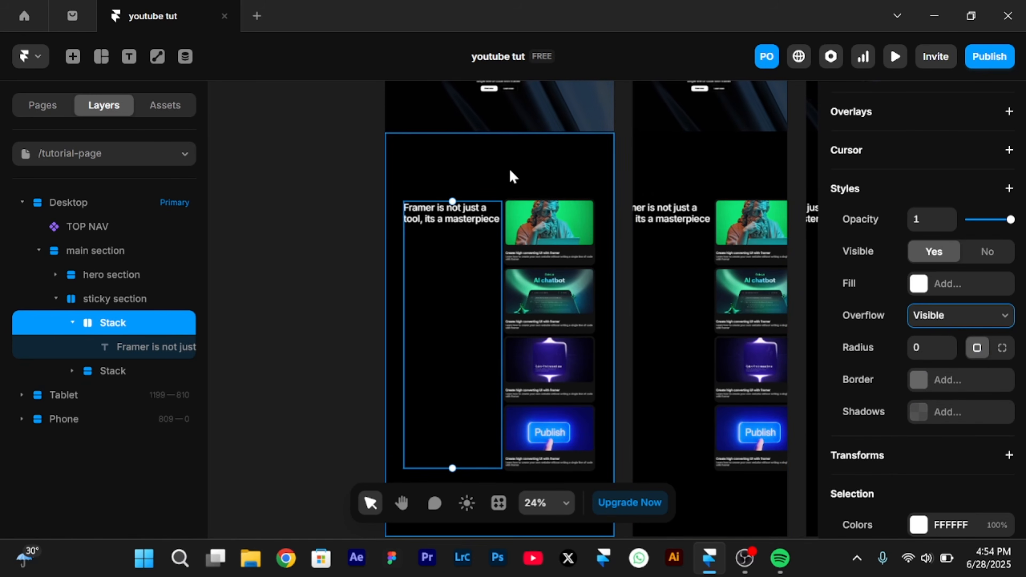
# Set the sticky section's overflow to Visible
pyautogui.click(510, 177)
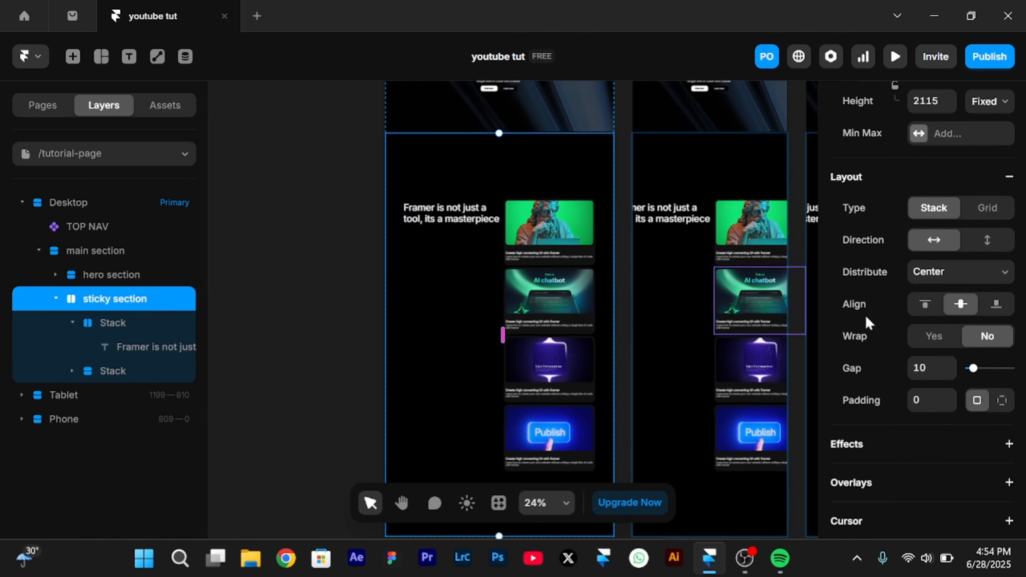
pyautogui.scroll(-10, 889, 362)
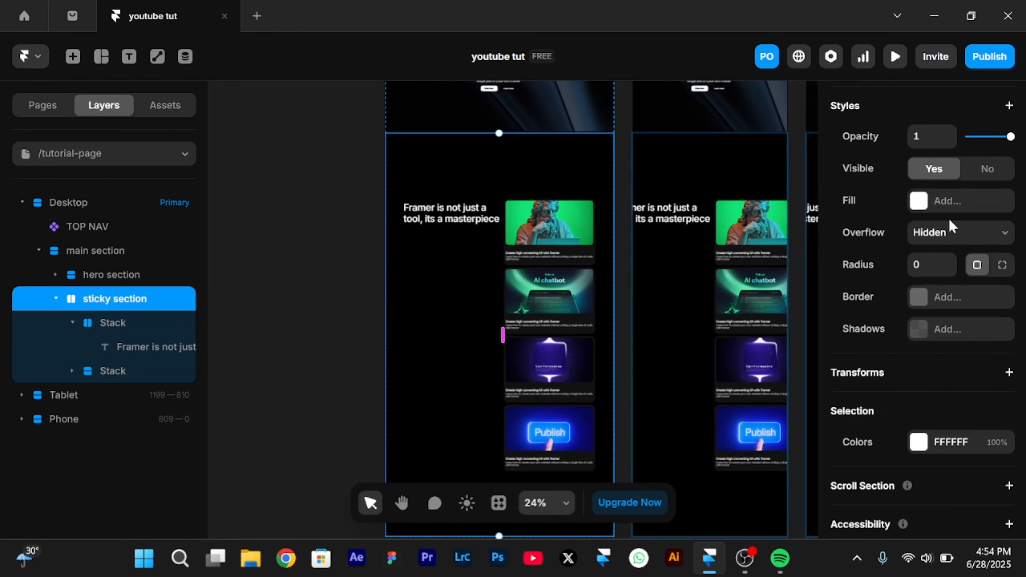
pyautogui.click(951, 233)
pyautogui.click(956, 276)
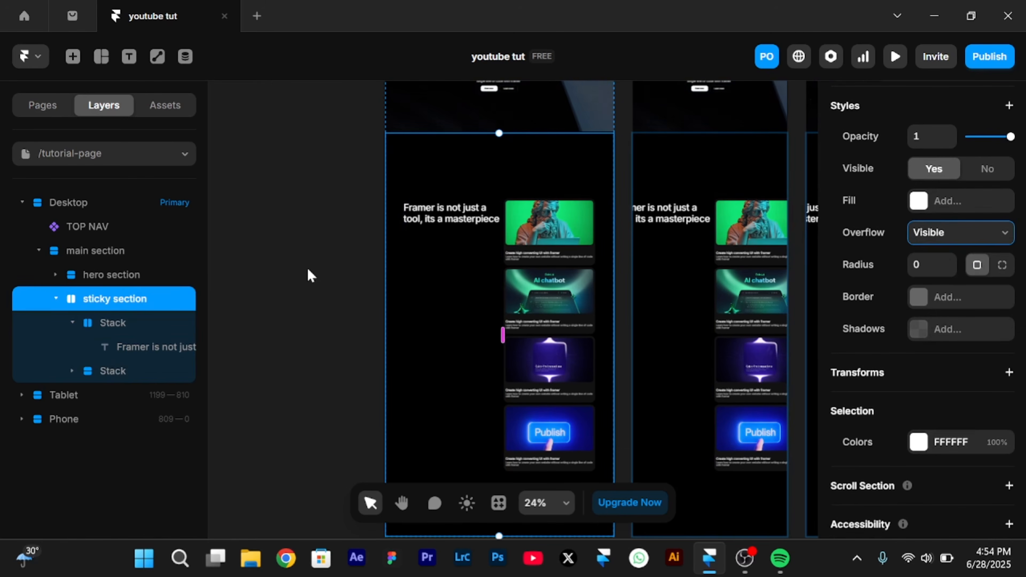
# Set the main section's overflow to Visible
pyautogui.click(137, 254)
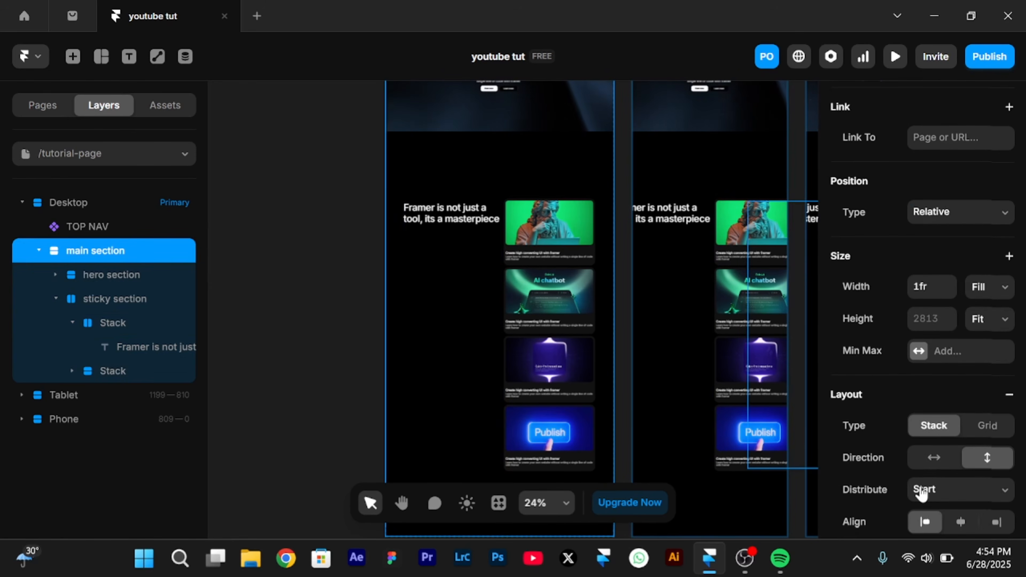
pyautogui.scroll(-8, 918, 489)
pyautogui.click(939, 269)
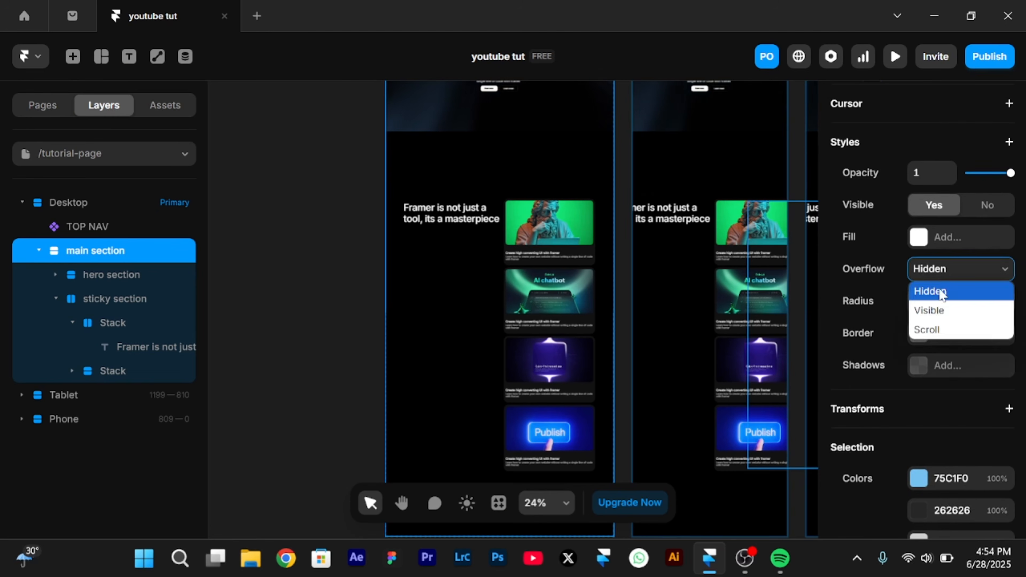
pyautogui.click(928, 309)
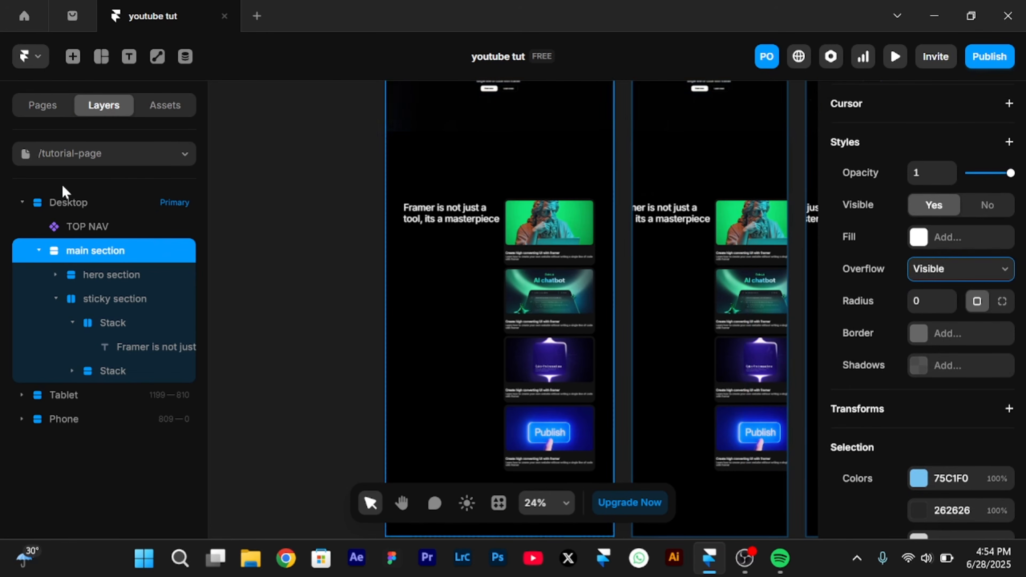
# Open the overflow options of the Desktop breakpoint
pyautogui.click(74, 202)
pyautogui.scroll(-6, 877, 402)
pyautogui.scroll(-1, 878, 402)
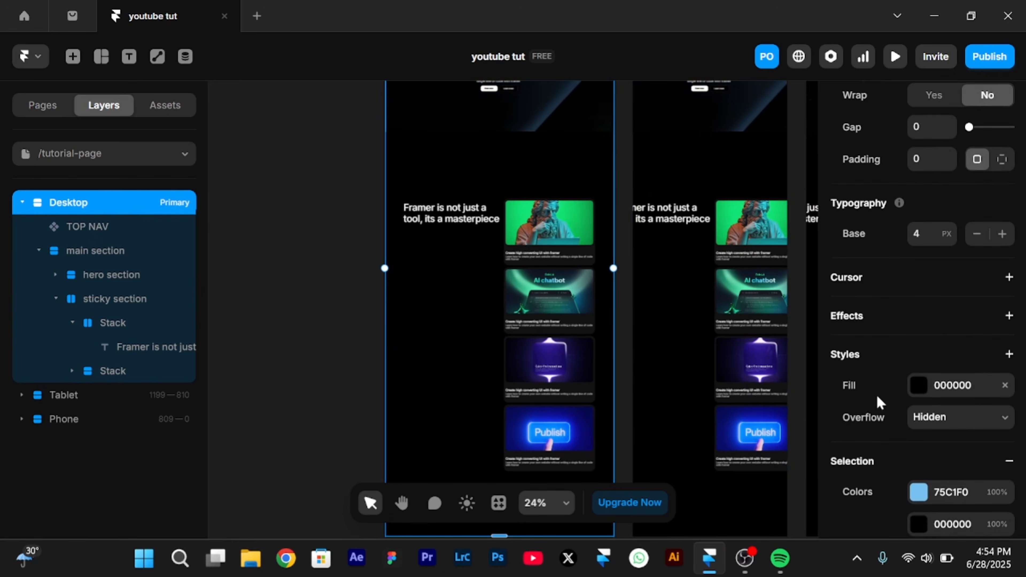
pyautogui.click(914, 398)
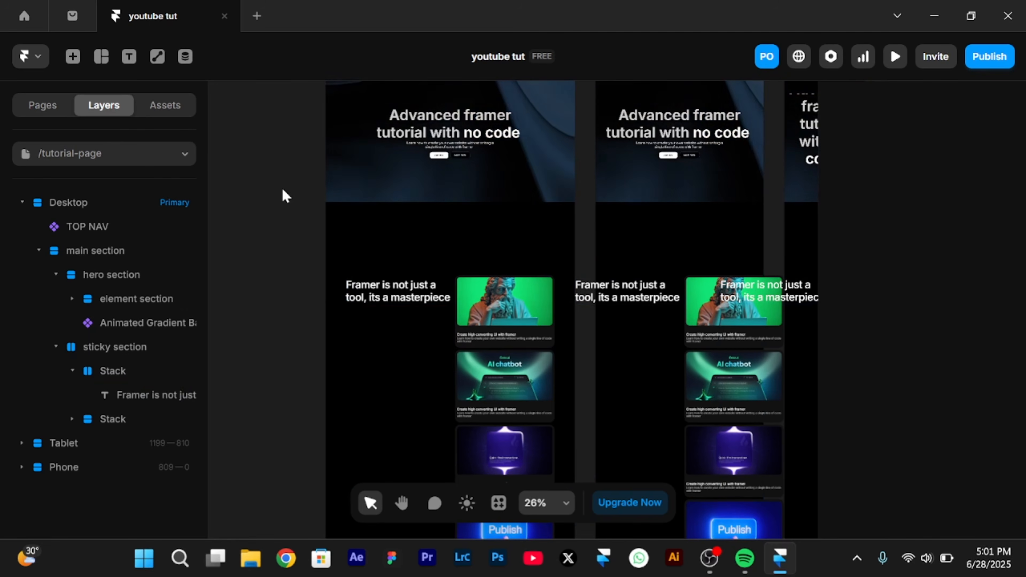
# Preview the tutorial page on desktop and check where the sticky heading stops relative to the navigation bar while the cards scroll
pyautogui.hotkey('ctrl', 'p')
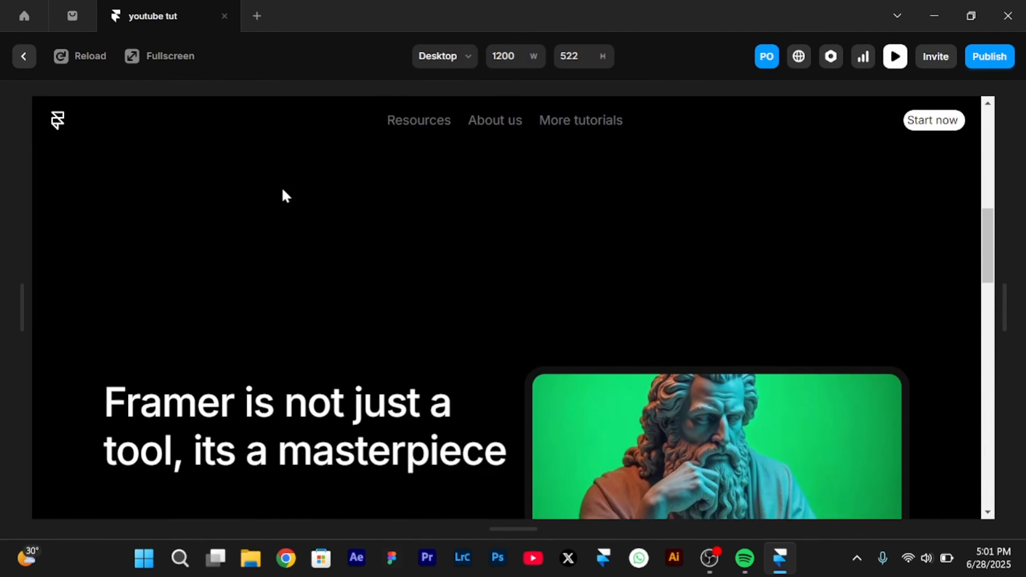
pyautogui.scroll(-6, 282, 190)
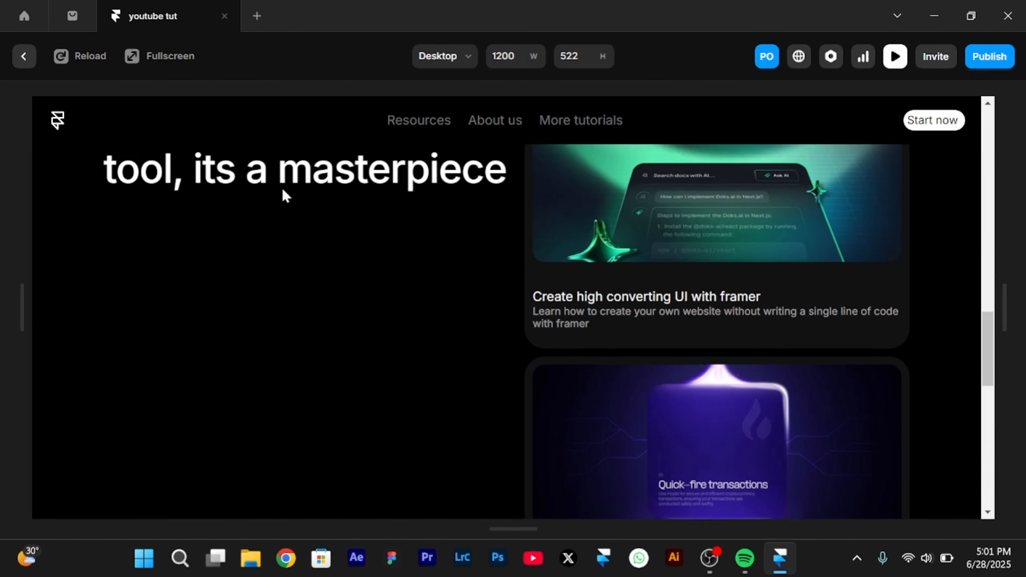
pyautogui.scroll(-2, 285, 195)
pyautogui.scroll(-5, 285, 195)
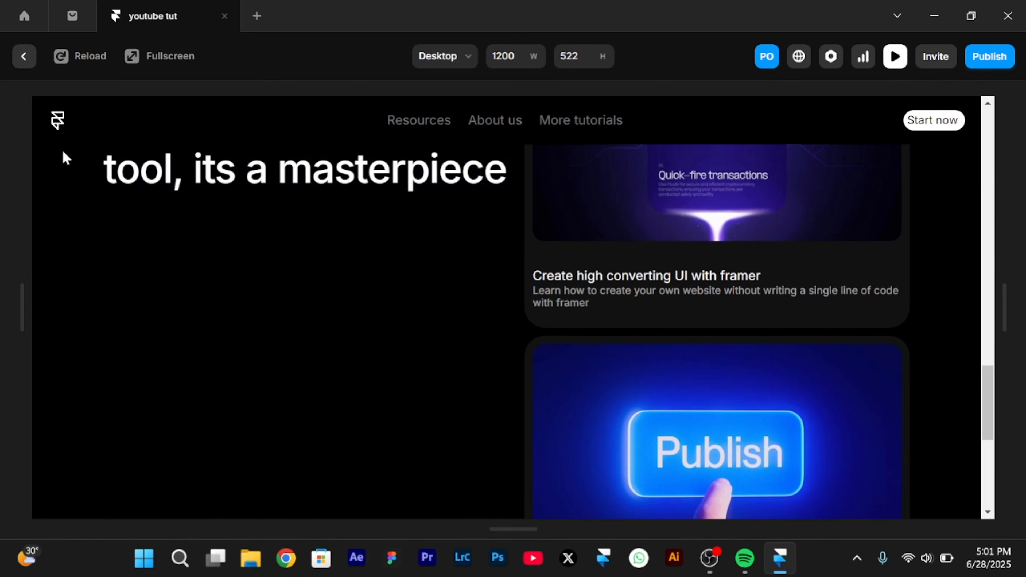
pyautogui.moveTo(98, 186); pyautogui.dragTo(492, 239)
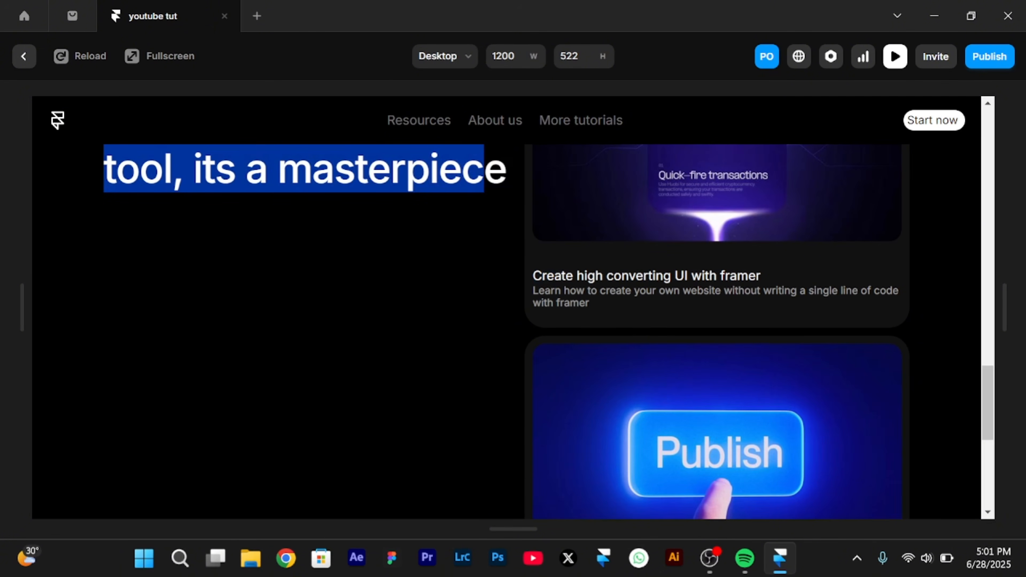
pyautogui.moveTo(355, 167); pyautogui.dragTo(366, 135)
pyautogui.moveTo(355, 131); pyautogui.dragTo(172, 171)
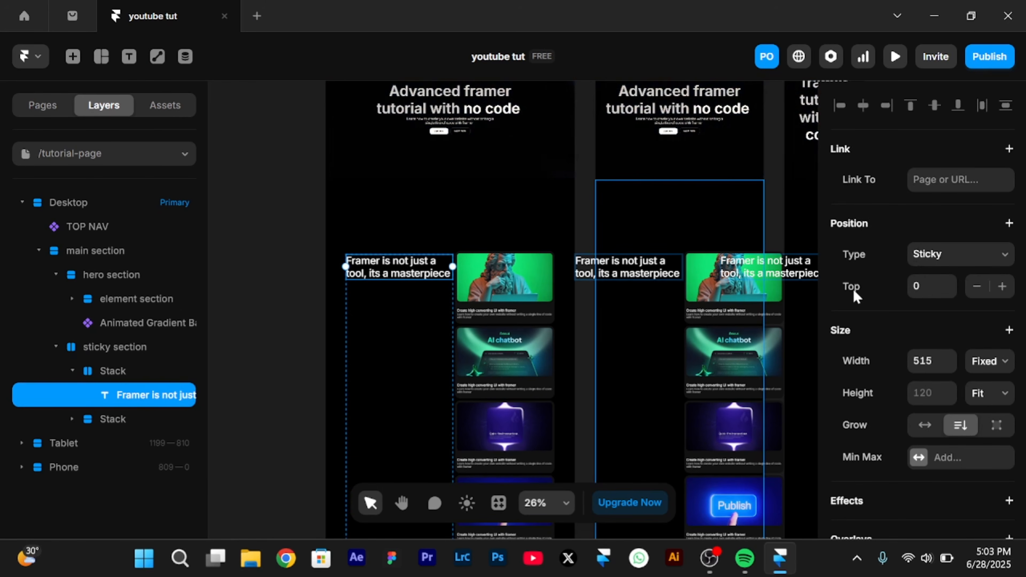
# Set the top offset of the sticky heading "Framer is not just a tool, its a masterpiece" to 200
pyautogui.click(931, 287)
pyautogui.write('200')
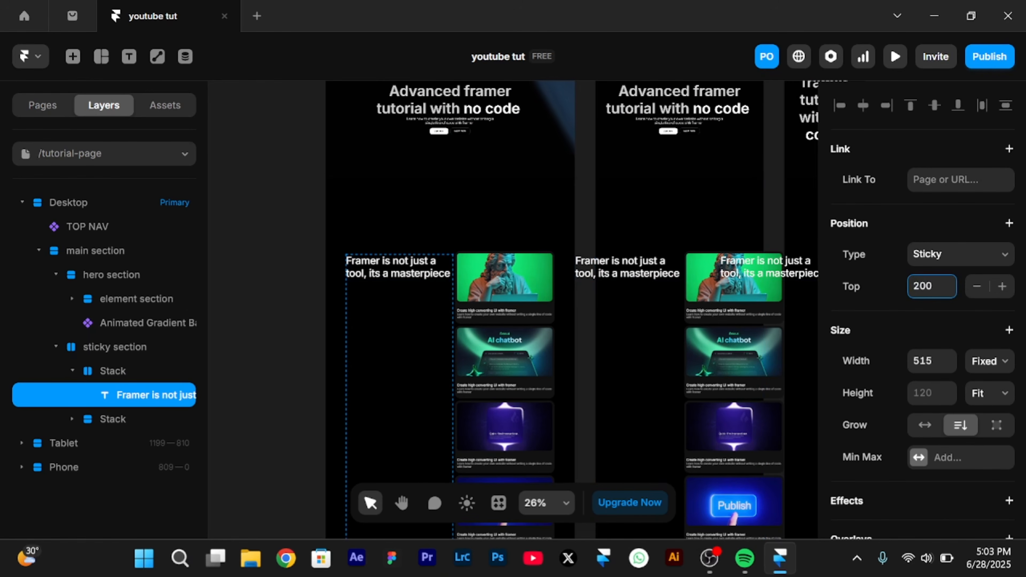
pyautogui.click(286, 201)
# Preview the tutorial page again, check the heading's new sticky position against the scrolling cards, and return to the canvas
pyautogui.hotkey('ctrl', 'p')
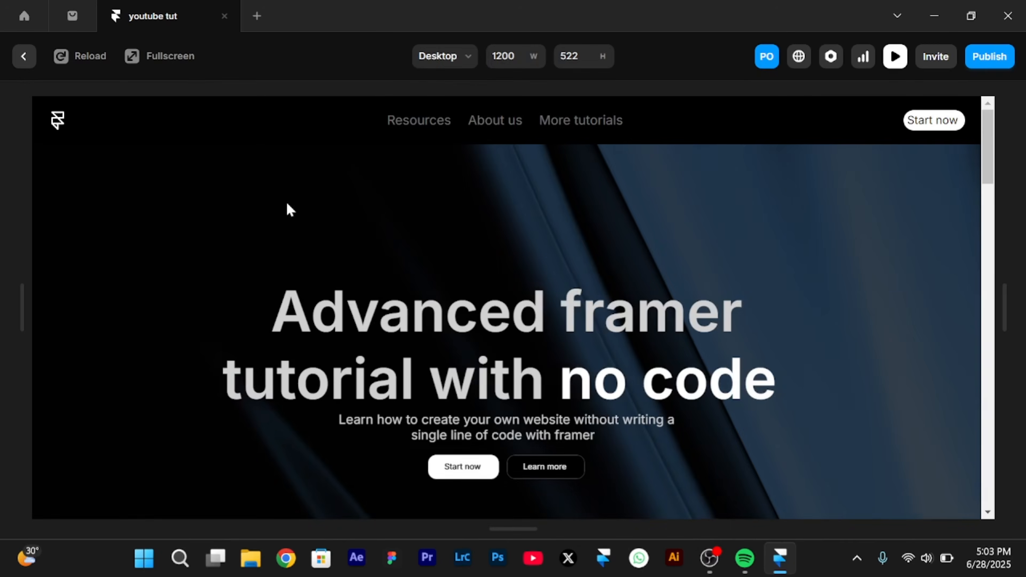
pyautogui.scroll(-11, 374, 378)
pyautogui.scroll(-1, 374, 378)
pyautogui.scroll(5, 373, 378)
pyautogui.scroll(-4, 374, 378)
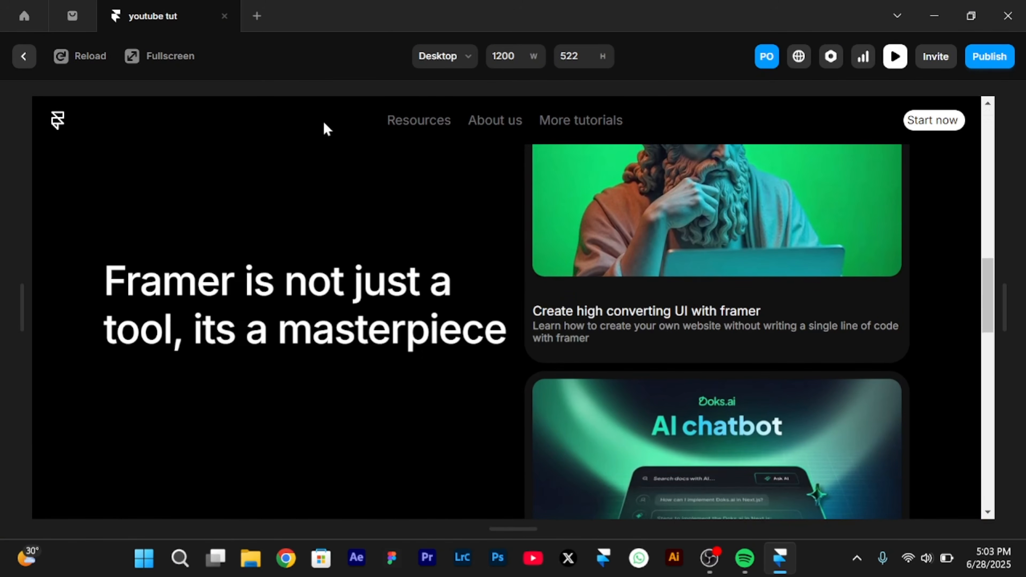
pyautogui.moveTo(105, 325); pyautogui.dragTo(272, 208)
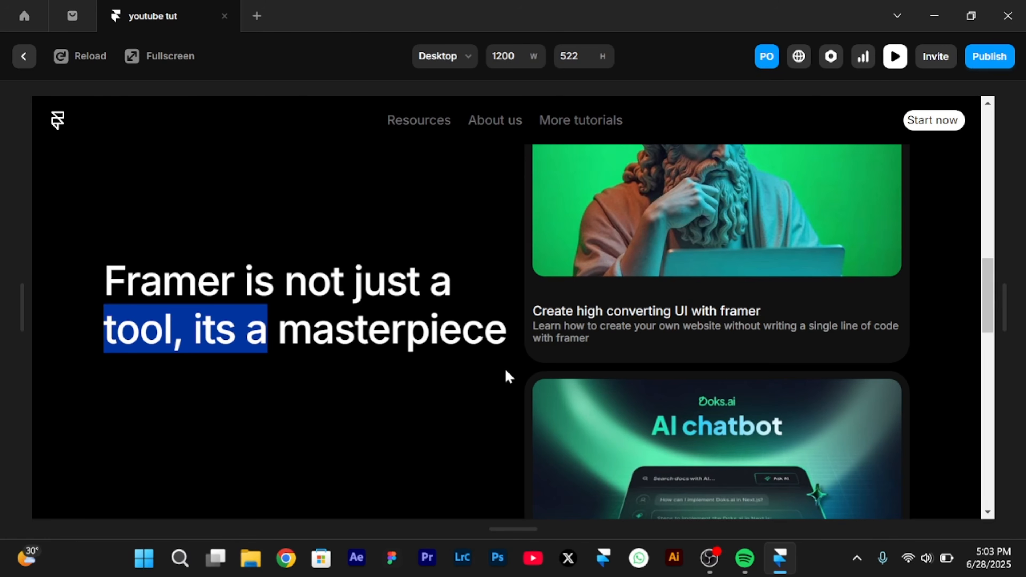
pyautogui.scroll(3, 508, 377)
pyautogui.scroll(-5, 508, 377)
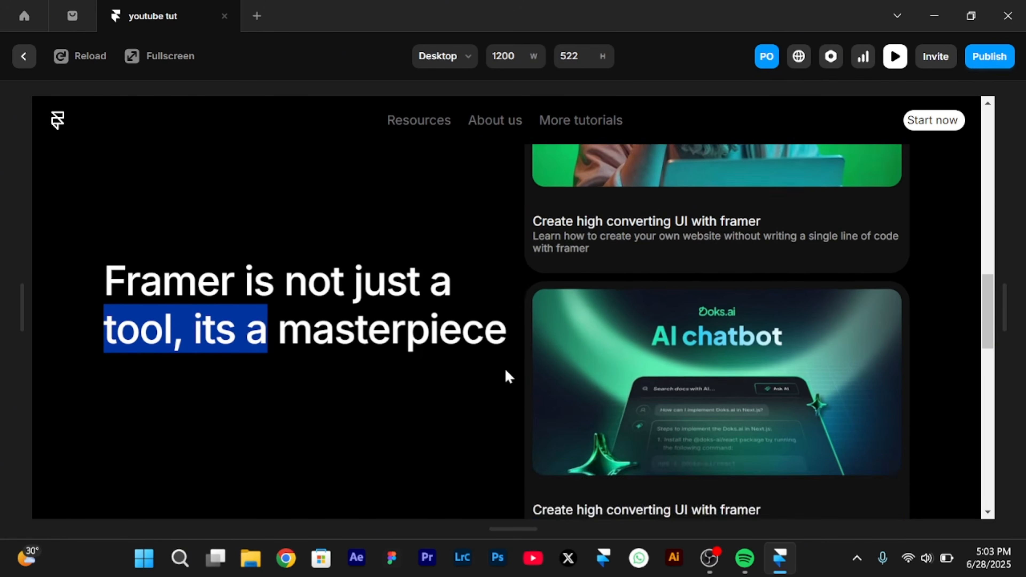
pyautogui.scroll(-3, 508, 376)
pyautogui.scroll(5, 508, 377)
pyautogui.scroll(-5, 508, 377)
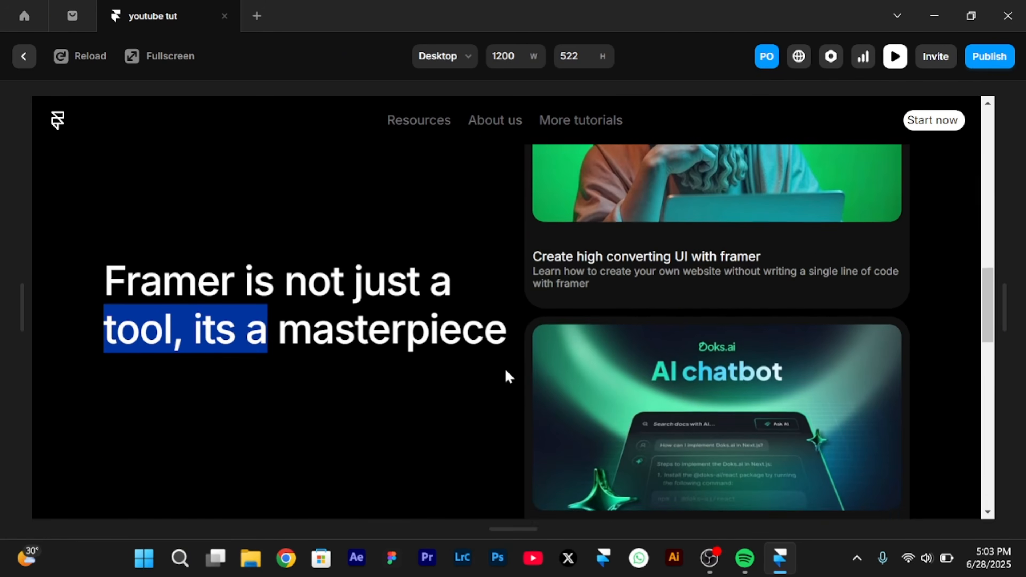
pyautogui.click(408, 328)
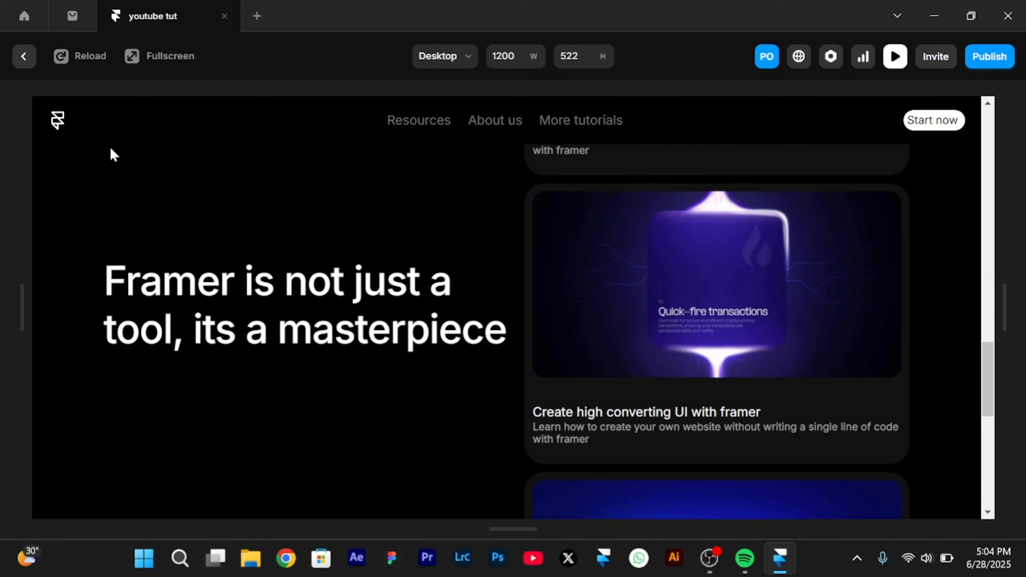
pyautogui.click(24, 56)
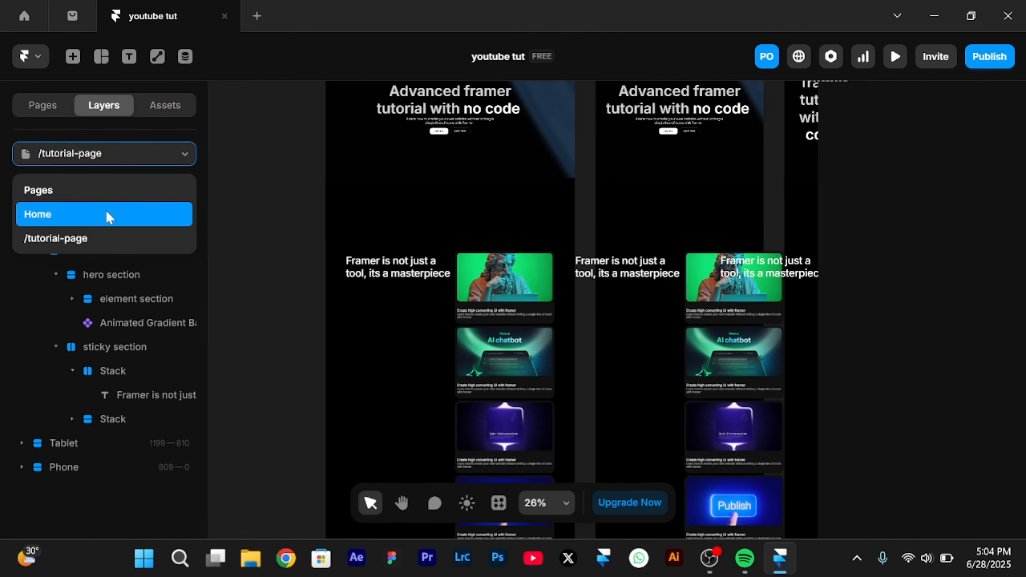
# Switch to the Home page and examine in its preview how the cards stick and stack over each other beside the heading
pyautogui.click(106, 211)
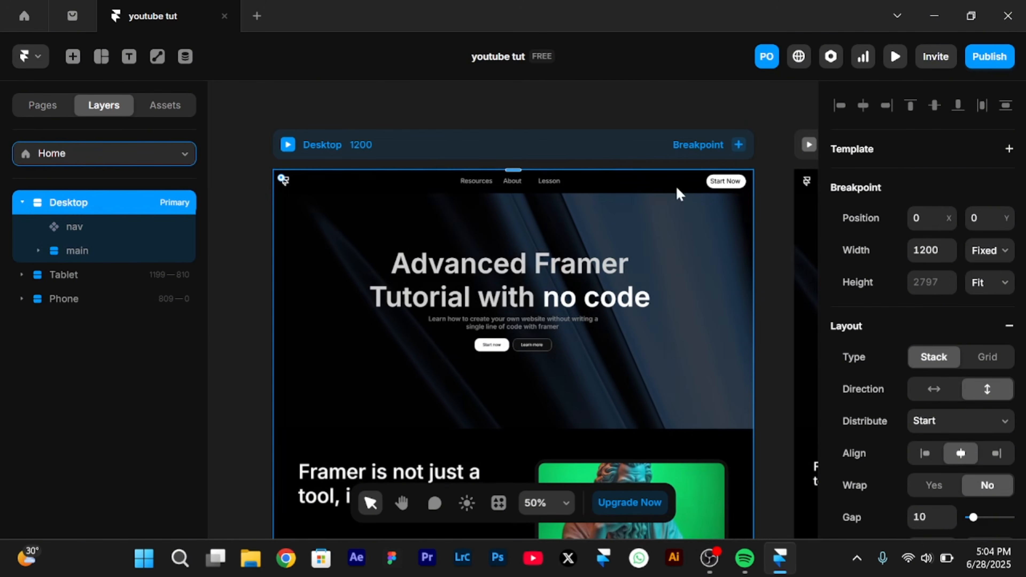
pyautogui.click(896, 58)
pyautogui.scroll(-5, 765, 274)
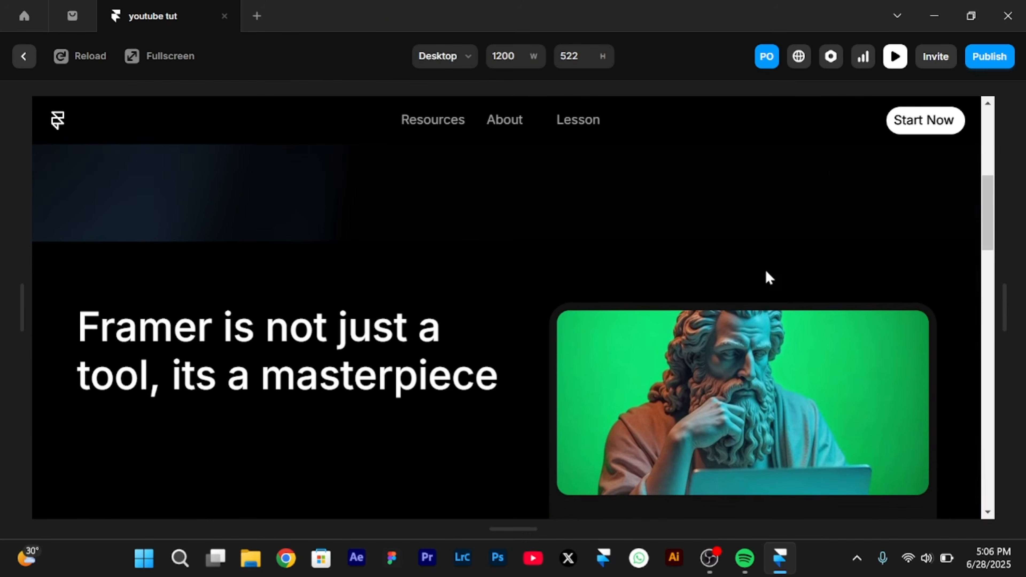
pyautogui.scroll(-1, 767, 272)
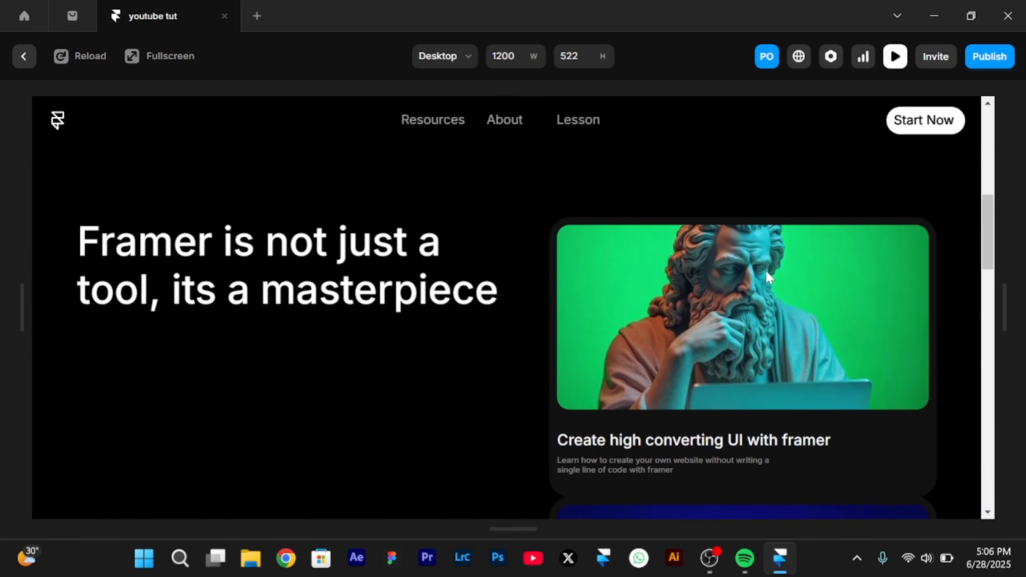
pyautogui.scroll(-3, 766, 275)
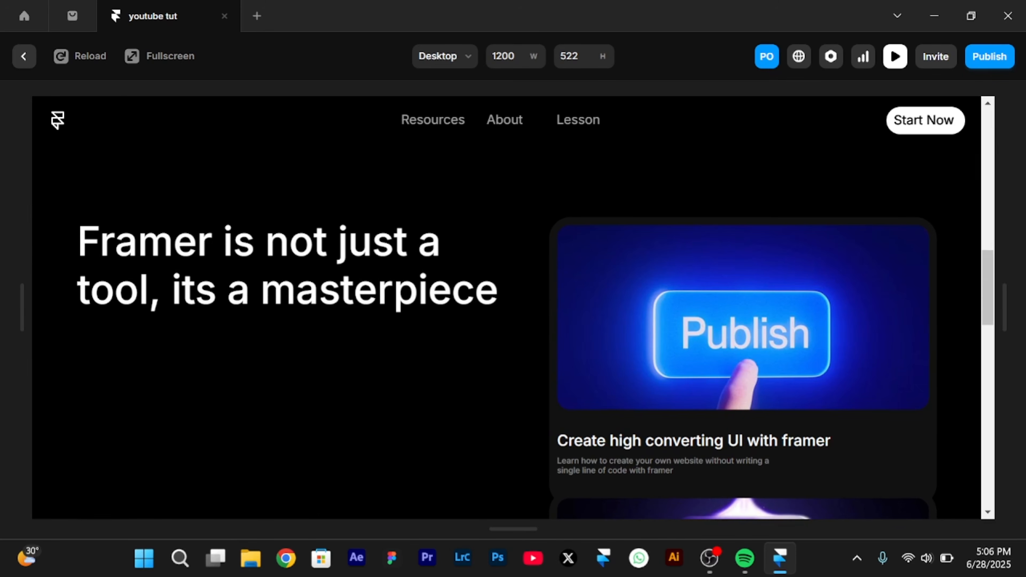
pyautogui.scroll(5, 762, 334)
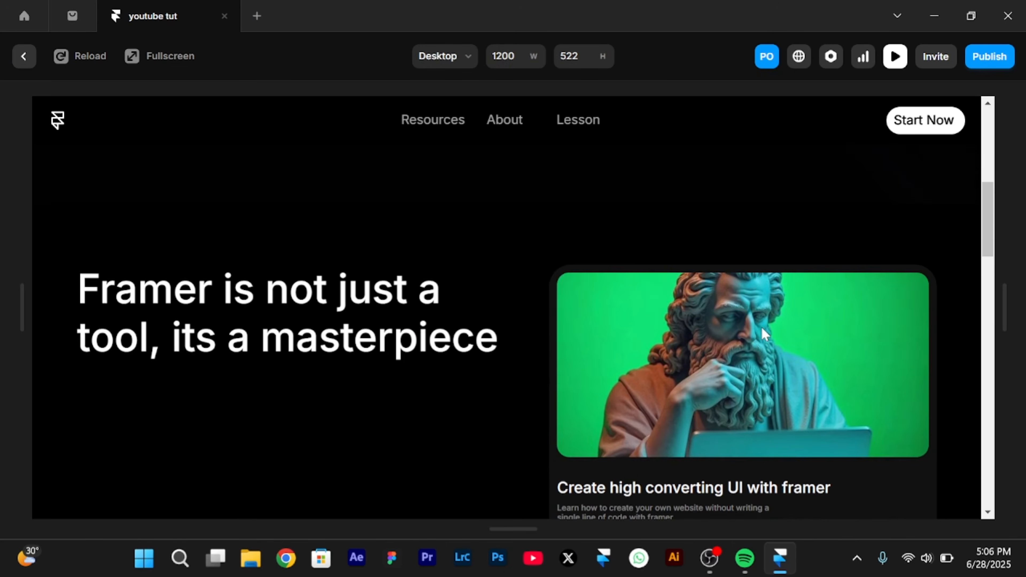
pyautogui.scroll(-4, 761, 334)
pyautogui.scroll(-1, 763, 334)
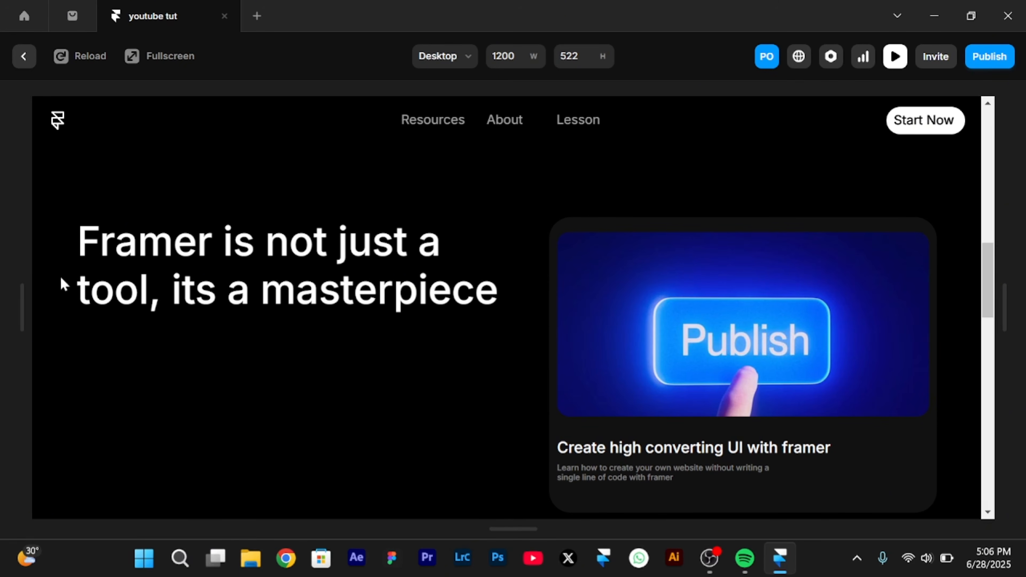
pyautogui.scroll(-5, 787, 384)
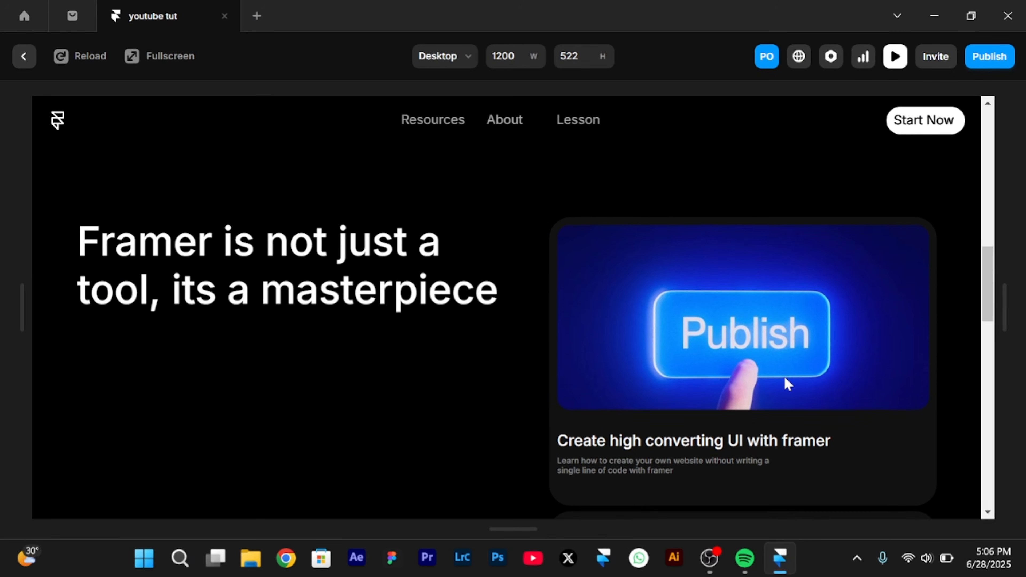
pyautogui.scroll(-5, 787, 383)
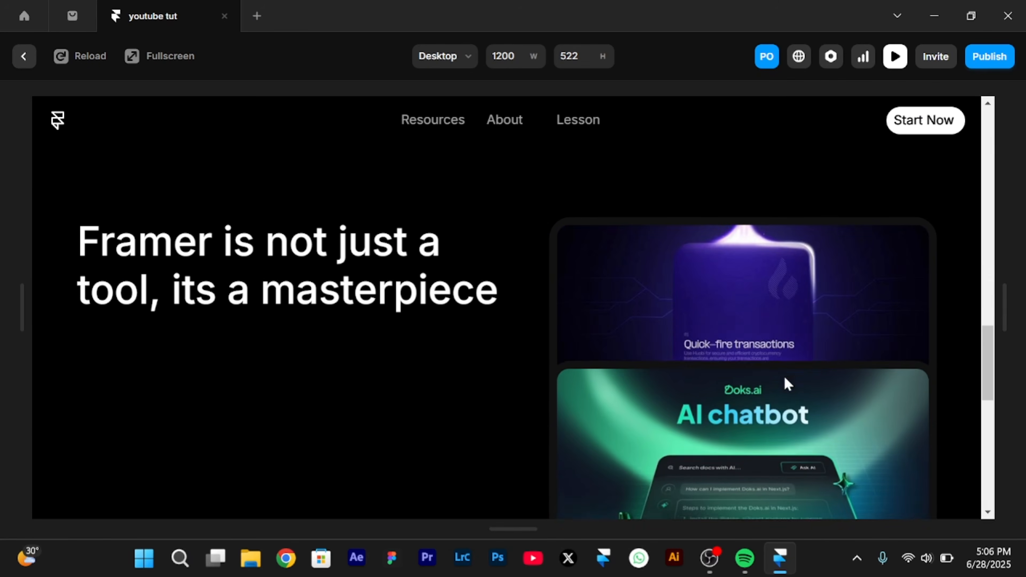
pyautogui.scroll(-3, 787, 383)
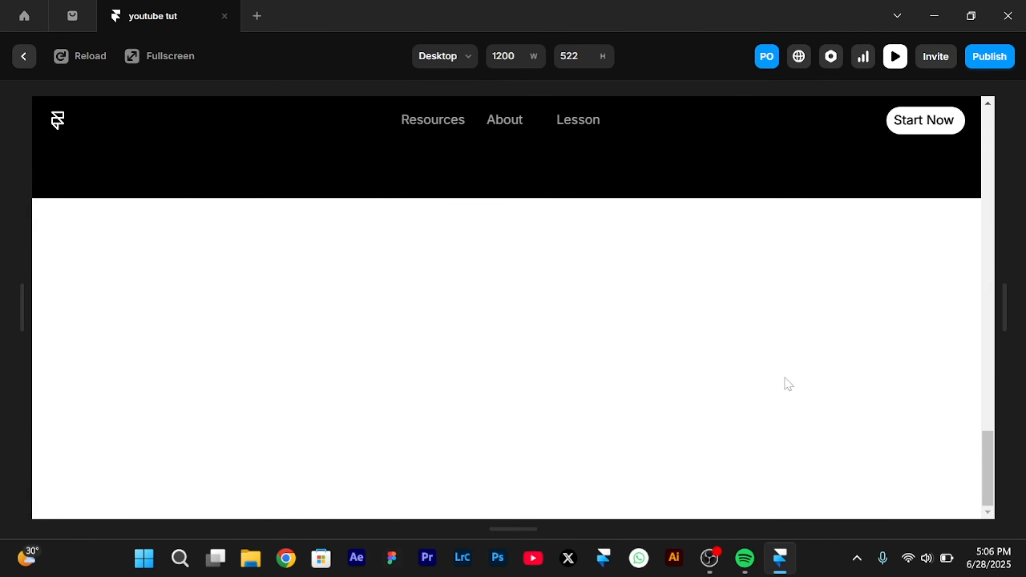
pyautogui.scroll(10, 784, 384)
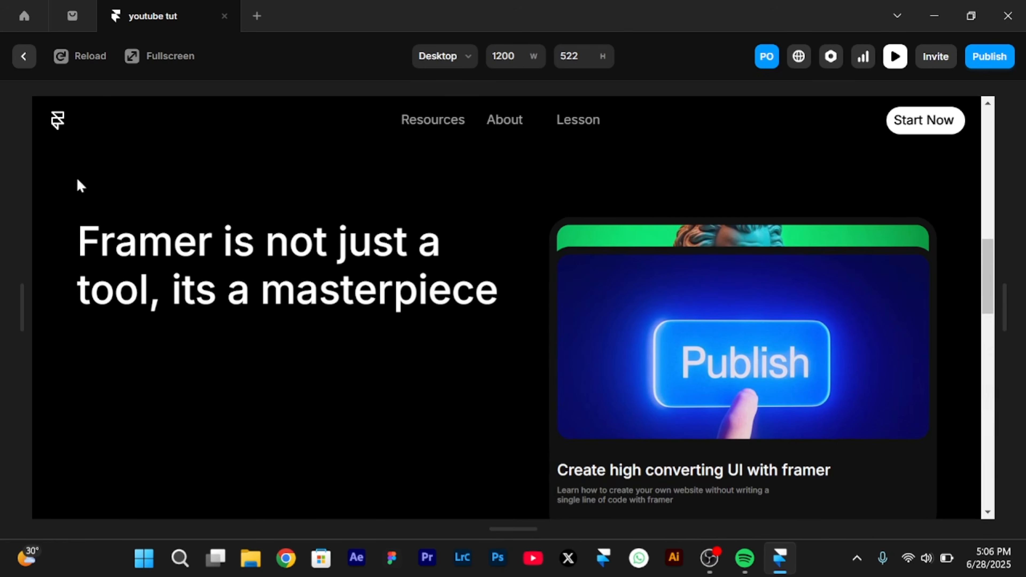
pyautogui.click(22, 56)
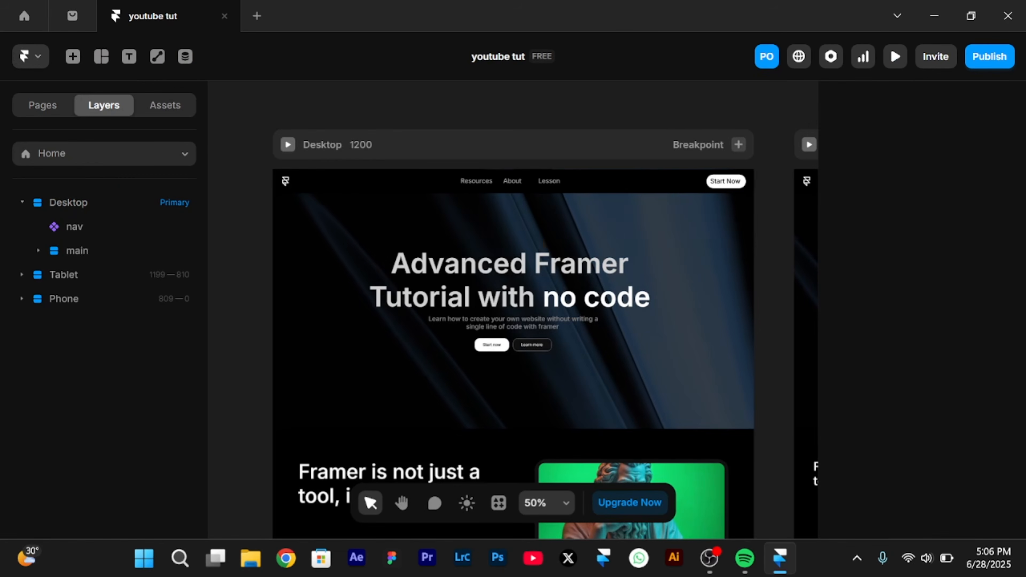
# Preview the tutorial page to compare how its cards scroll beside the sticky heading, and return to the canvas
pyautogui.hotkey('ctrl', 'p')
pyautogui.scroll(-5, 715, 331)
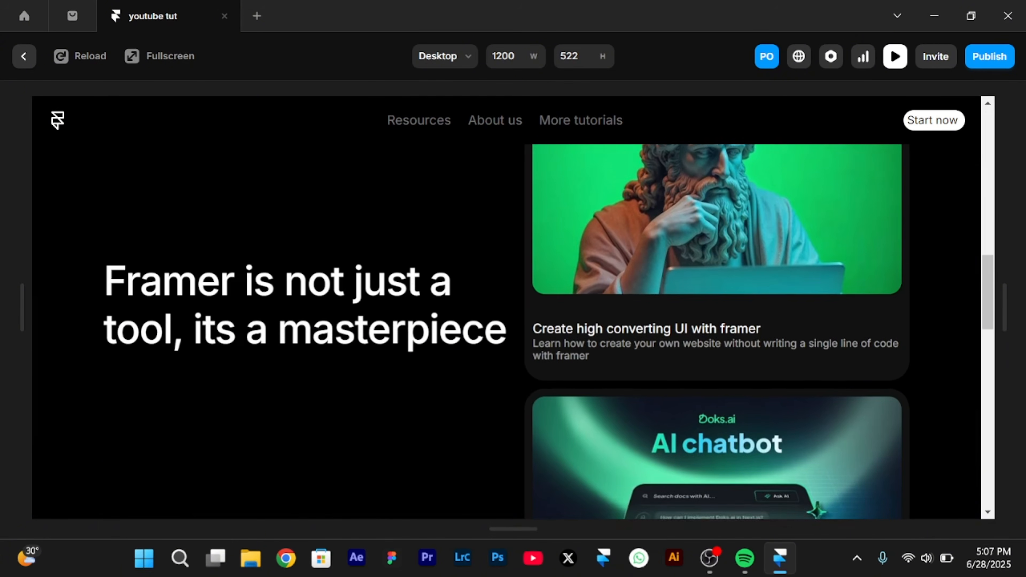
pyautogui.scroll(-5, 715, 332)
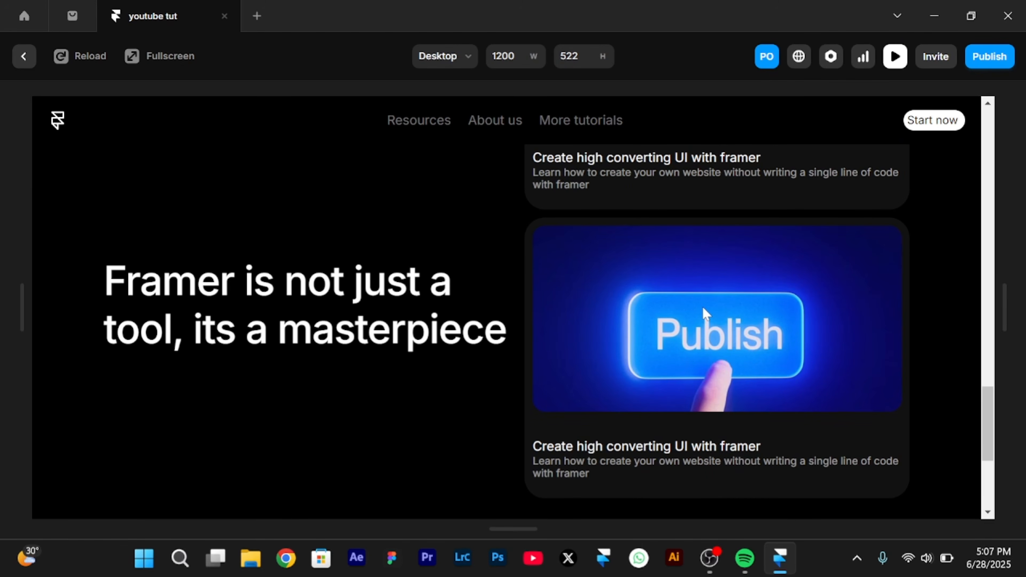
pyautogui.scroll(5, 703, 313)
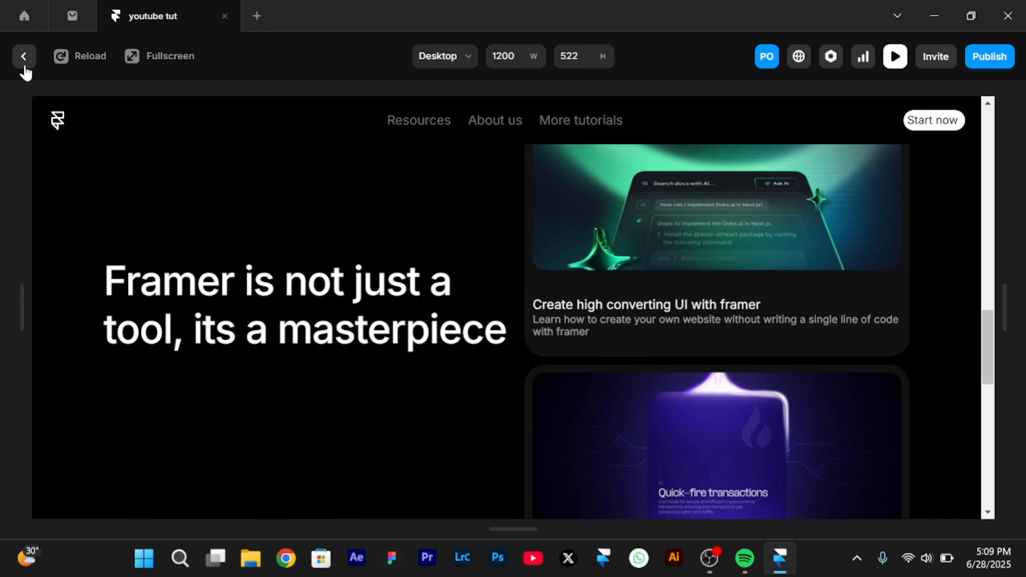
pyautogui.click(24, 57)
# Set the position type of all four sticky cards beside the heading to Sticky
pyautogui.click(500, 169)
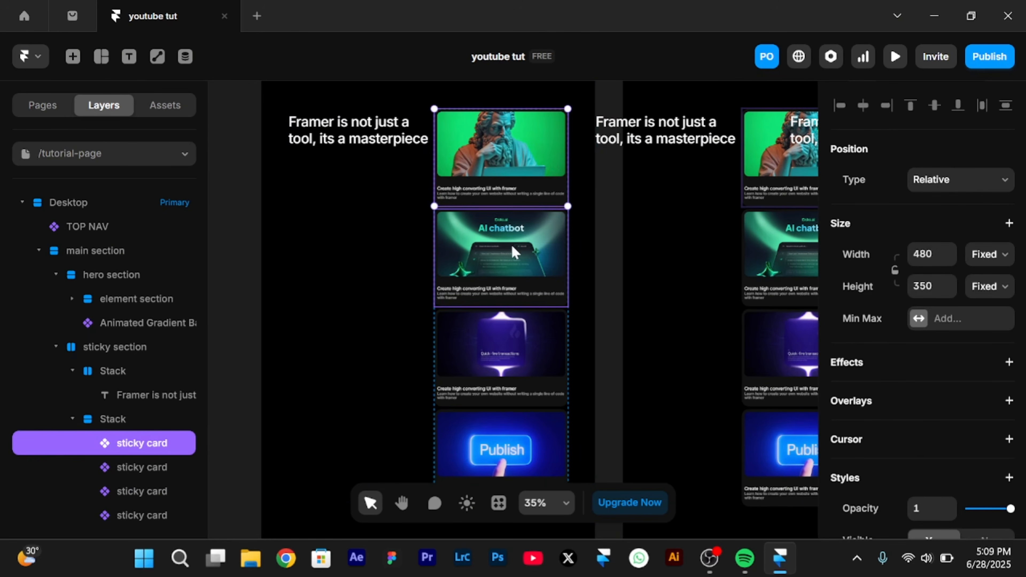
pyautogui.keyDown('shift'); pyautogui.click(510, 244); pyautogui.keyUp('shift')
pyautogui.keyDown('shift'); pyautogui.click(485, 339); pyautogui.keyUp('shift')
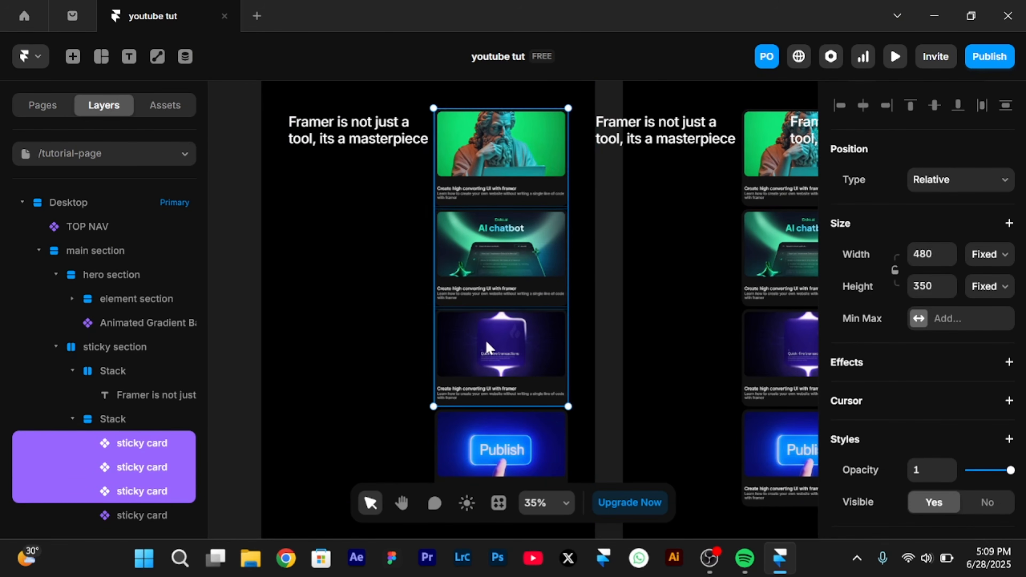
pyautogui.keyDown('shift'); pyautogui.click(480, 438); pyautogui.keyUp('shift')
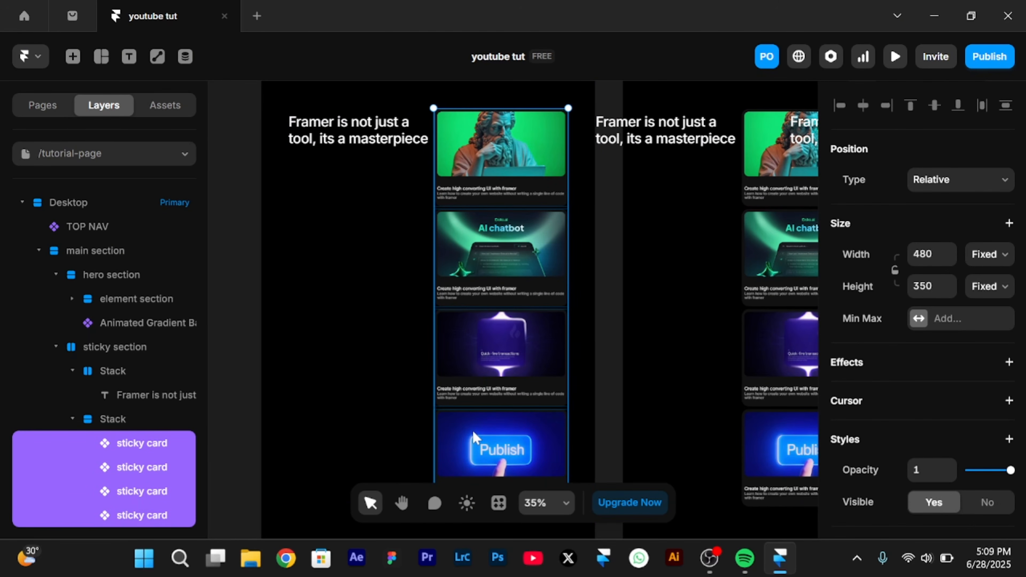
pyautogui.click(930, 185)
pyautogui.click(945, 267)
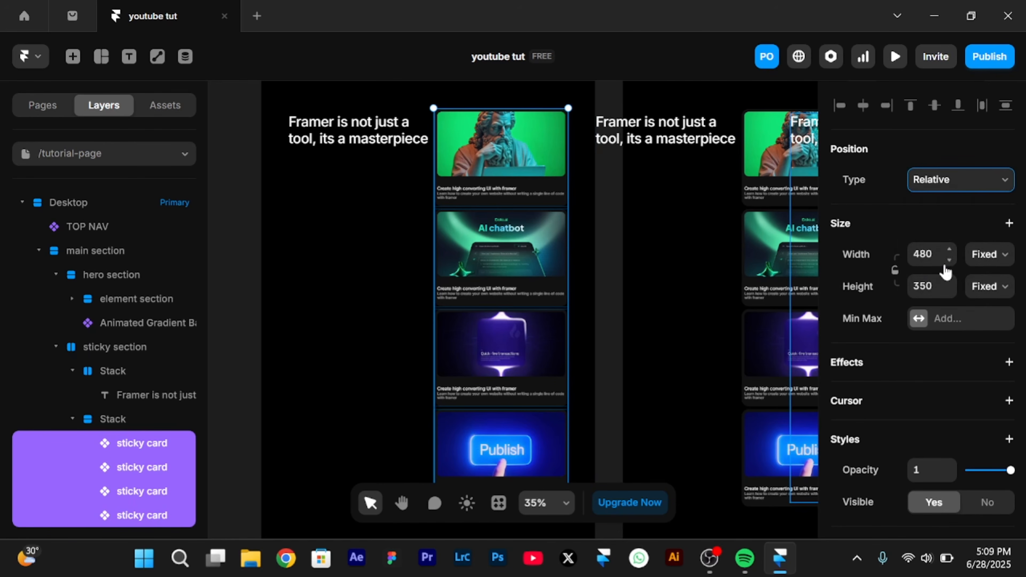
# Preview the tutorial page, examine how the four cards scroll beside the sticky heading, and return to the canvas
pyautogui.hotkey('ctrl', 'p')
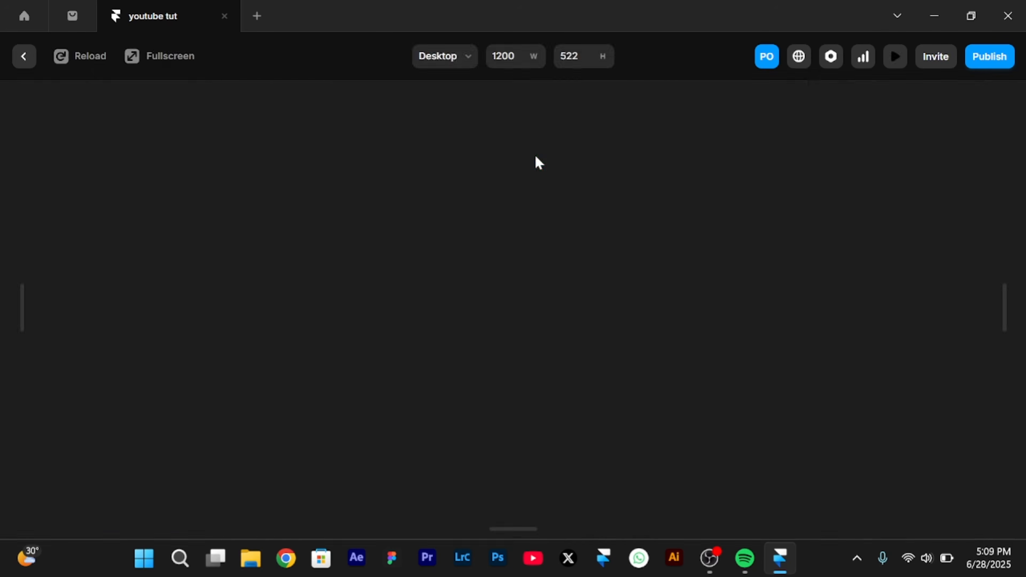
pyautogui.scroll(-5, 537, 162)
pyautogui.scroll(-8, 537, 161)
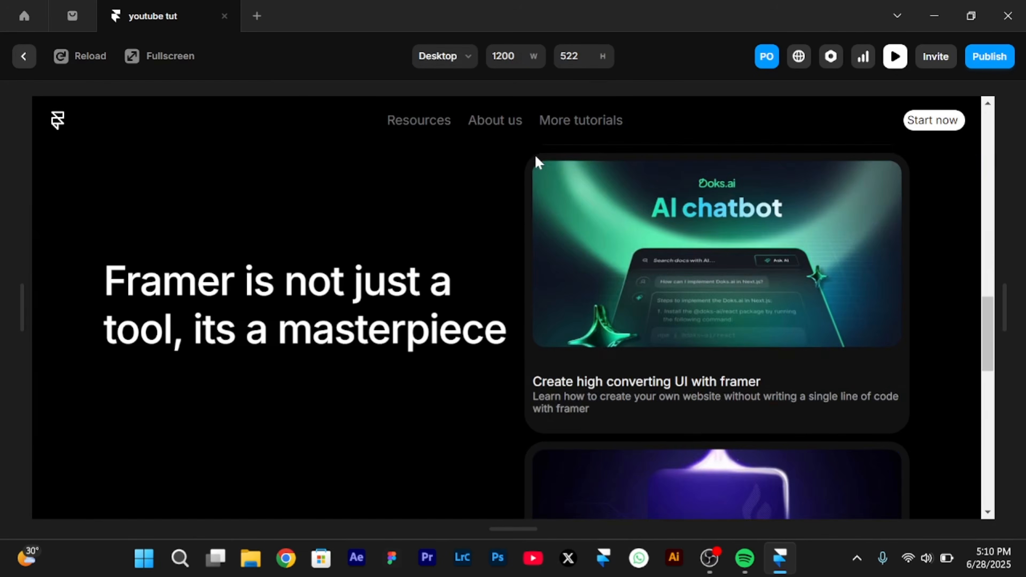
pyautogui.scroll(3, 537, 162)
pyautogui.scroll(-6, 538, 162)
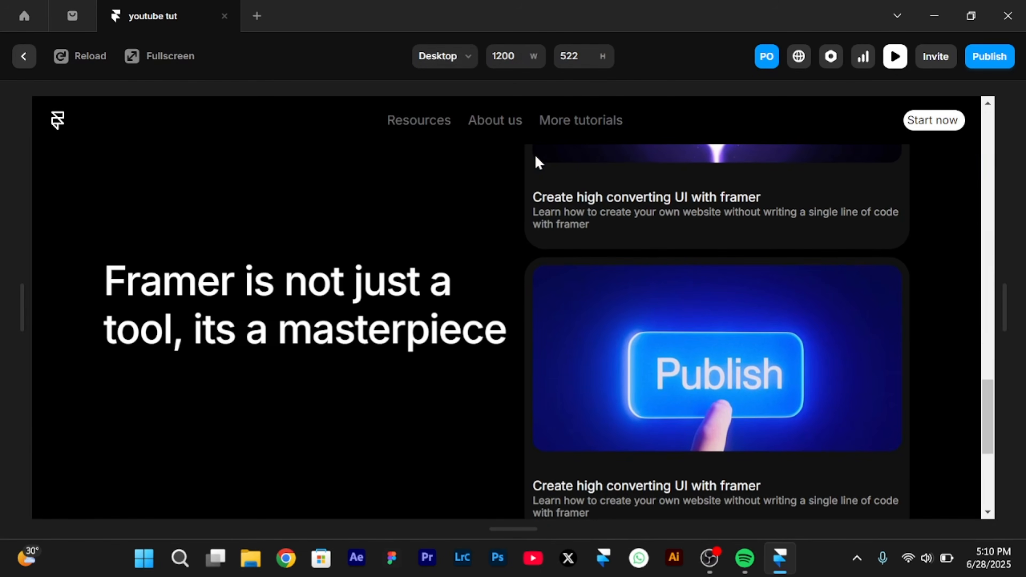
pyautogui.scroll(10, 538, 163)
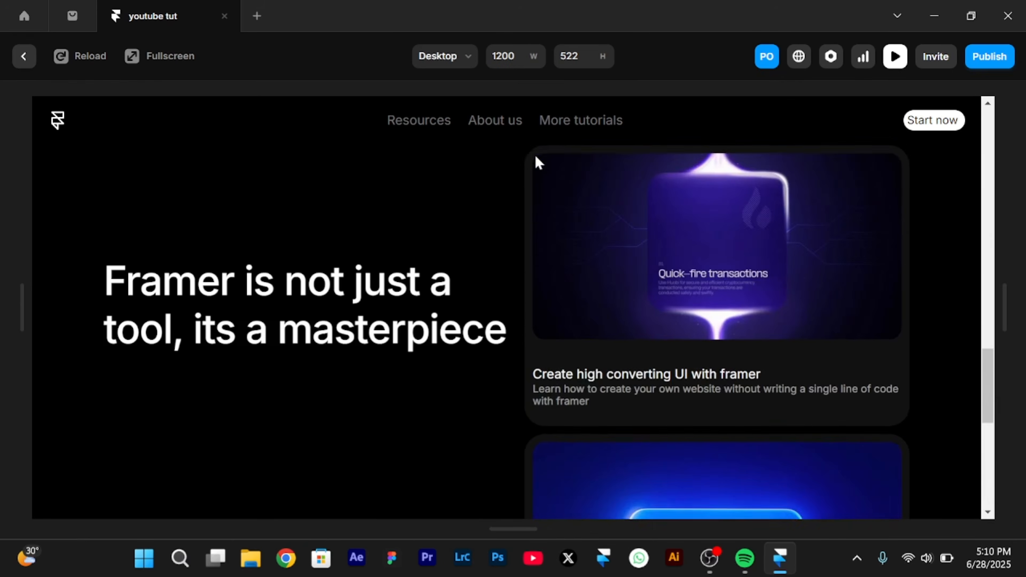
pyautogui.scroll(4, 538, 162)
pyautogui.scroll(-8, 538, 162)
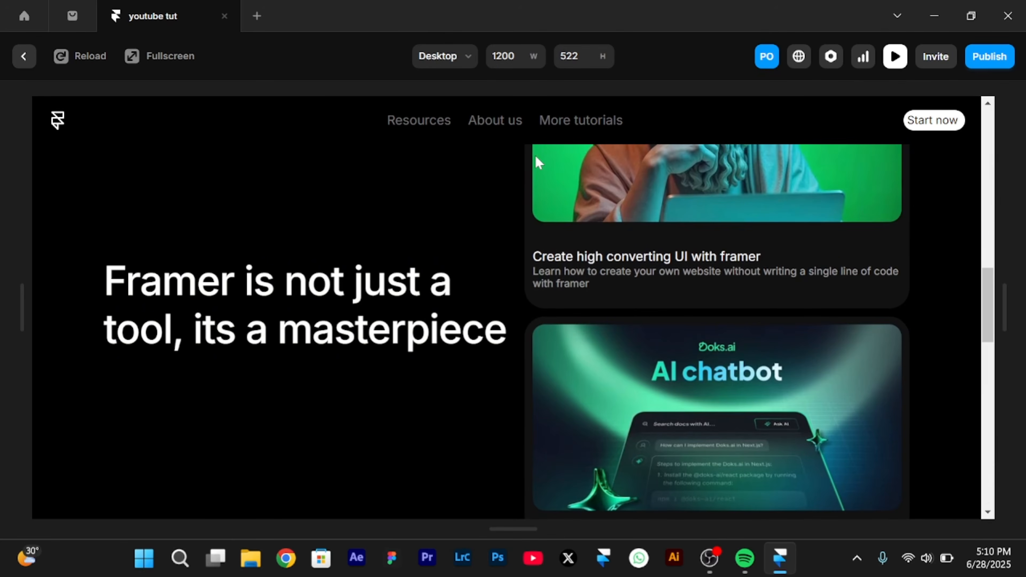
pyautogui.scroll(3, 538, 163)
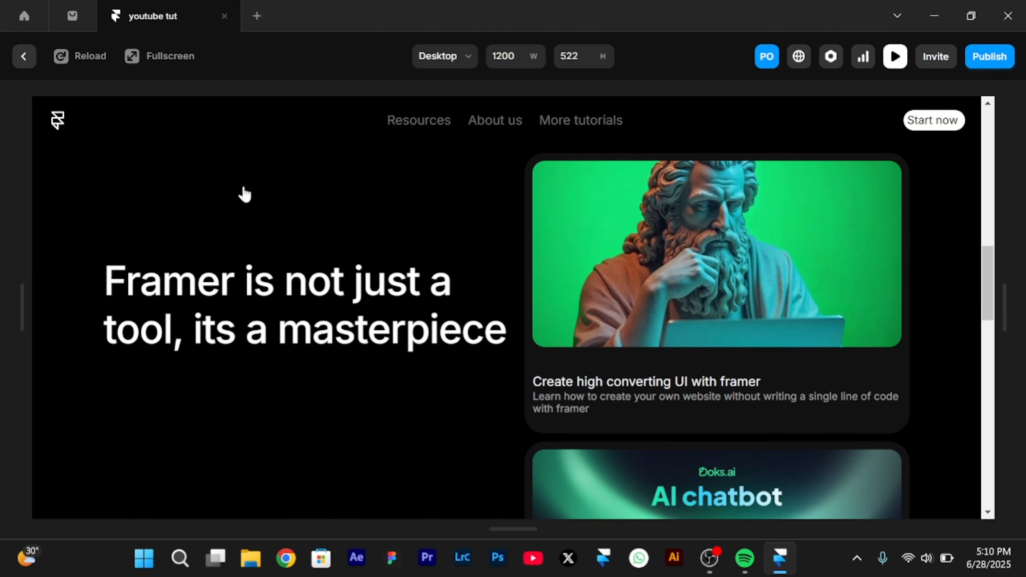
pyautogui.click(25, 56)
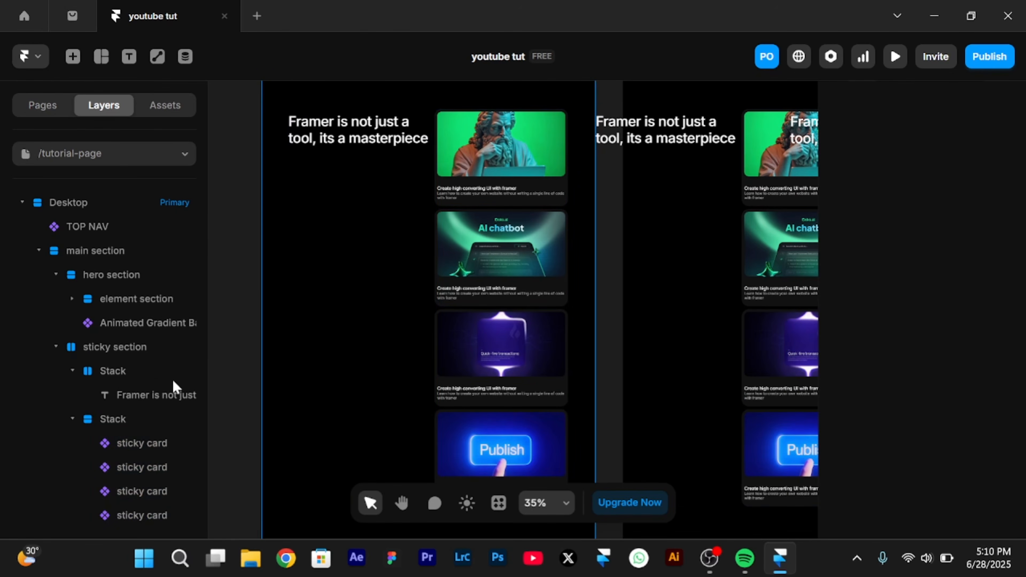
# Set the overflow of the stack holding the sticky cards to Visible and check the cards' scrolling in the preview
pyautogui.click(141, 424)
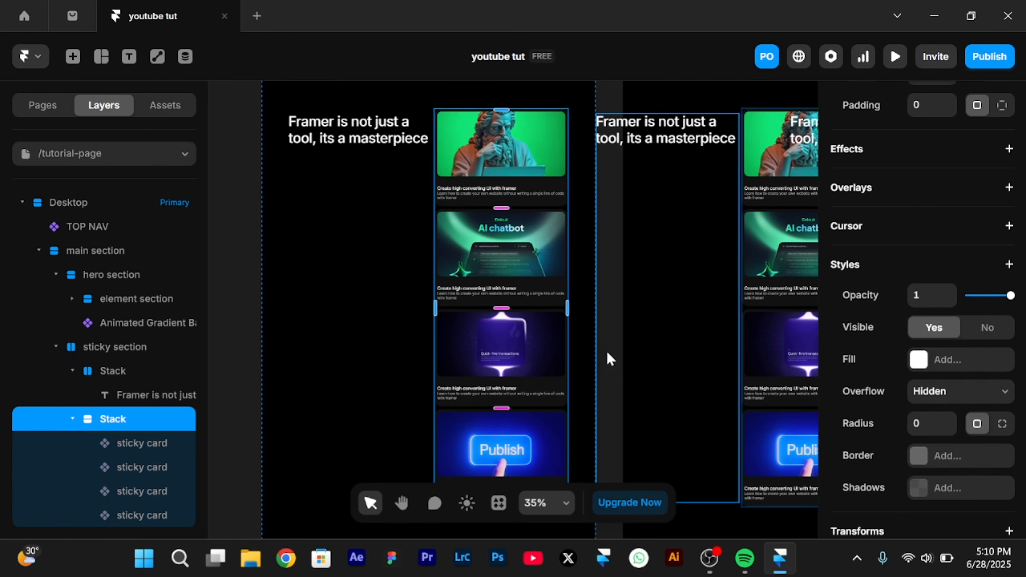
pyautogui.click(935, 391)
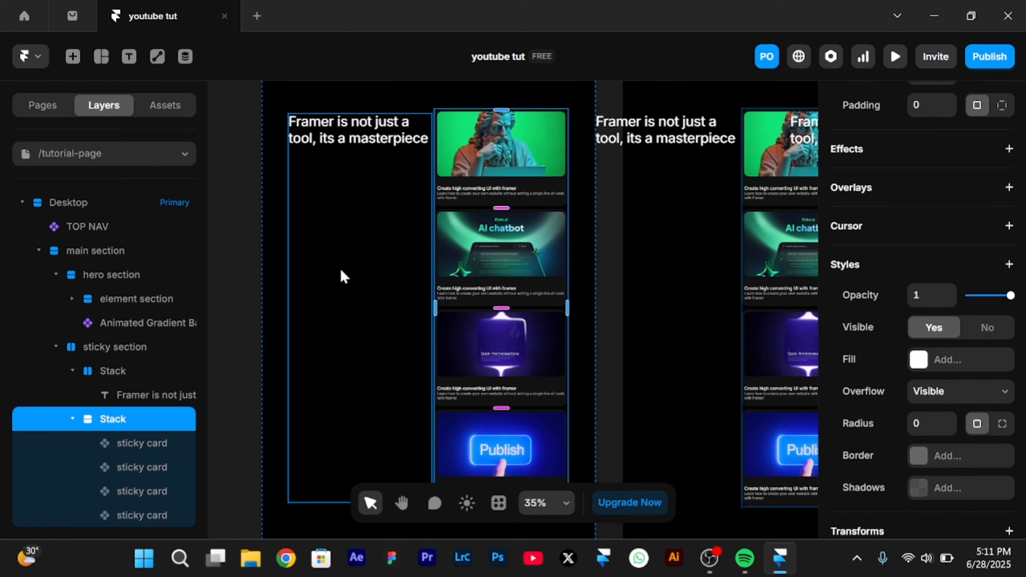
pyautogui.hotkey('ctrl', 'p')
pyautogui.scroll(-10, 341, 271)
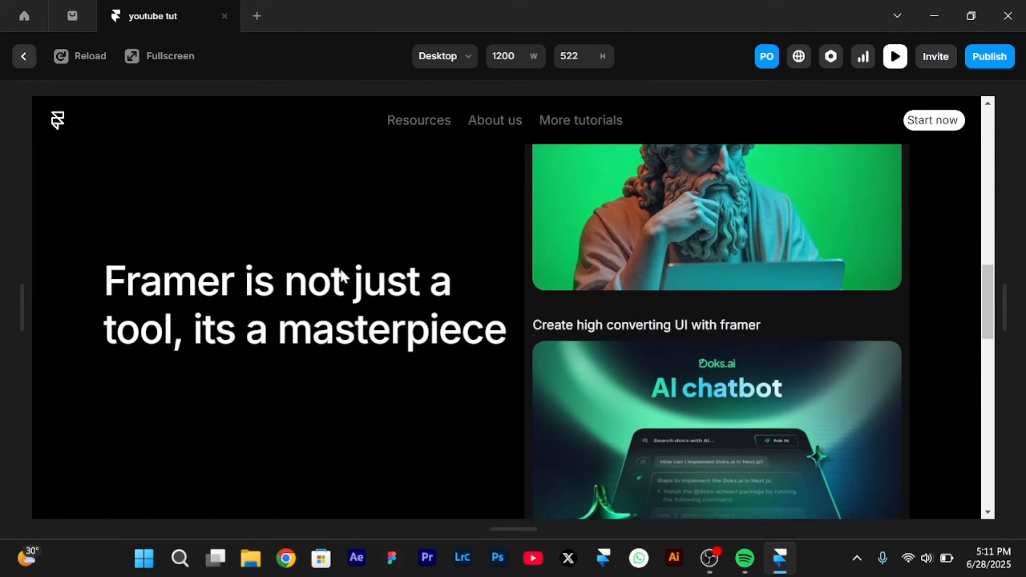
pyautogui.scroll(-10, 341, 275)
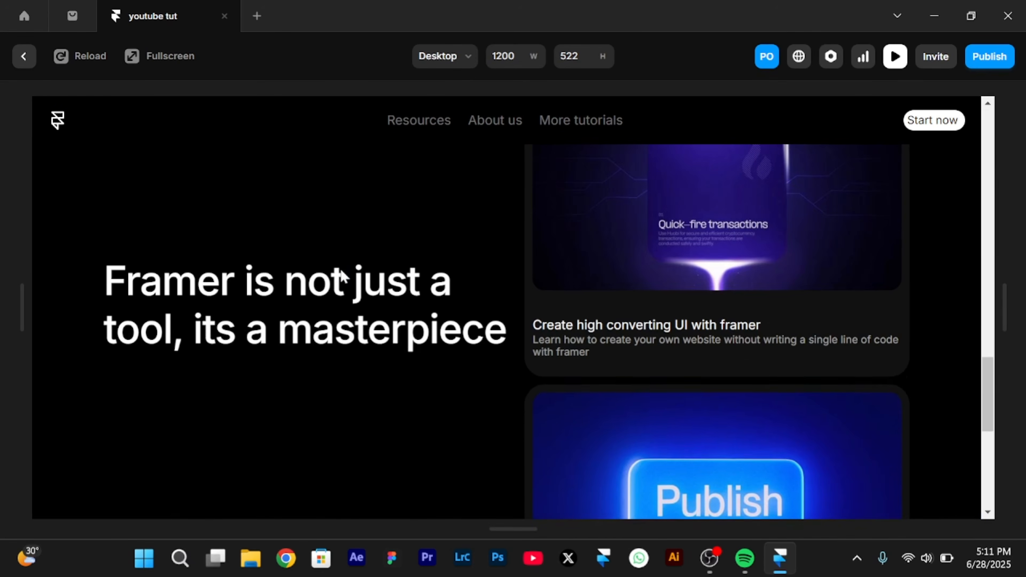
pyautogui.scroll(-3, 341, 275)
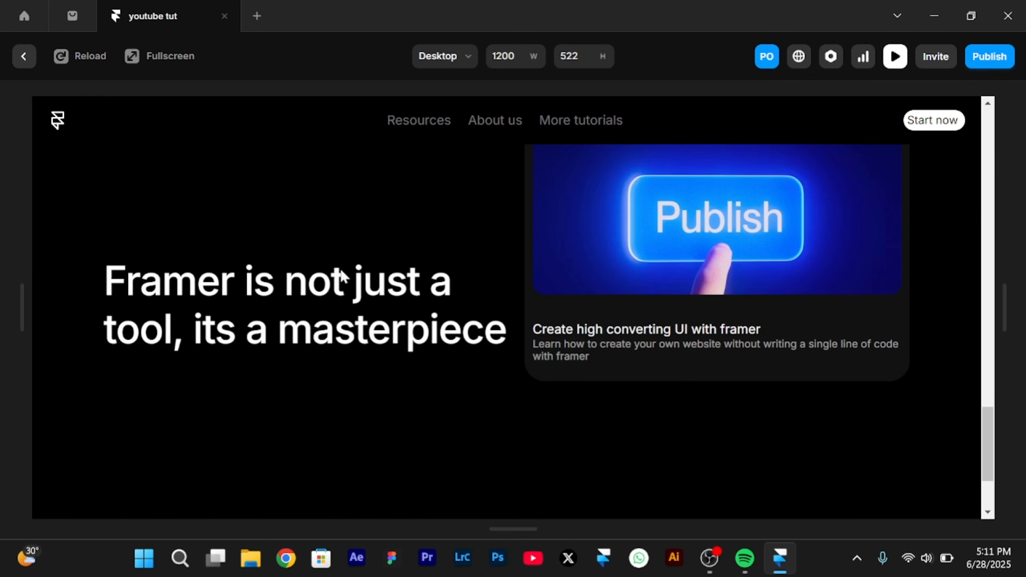
pyautogui.scroll(-3, 341, 275)
pyautogui.scroll(8, 341, 275)
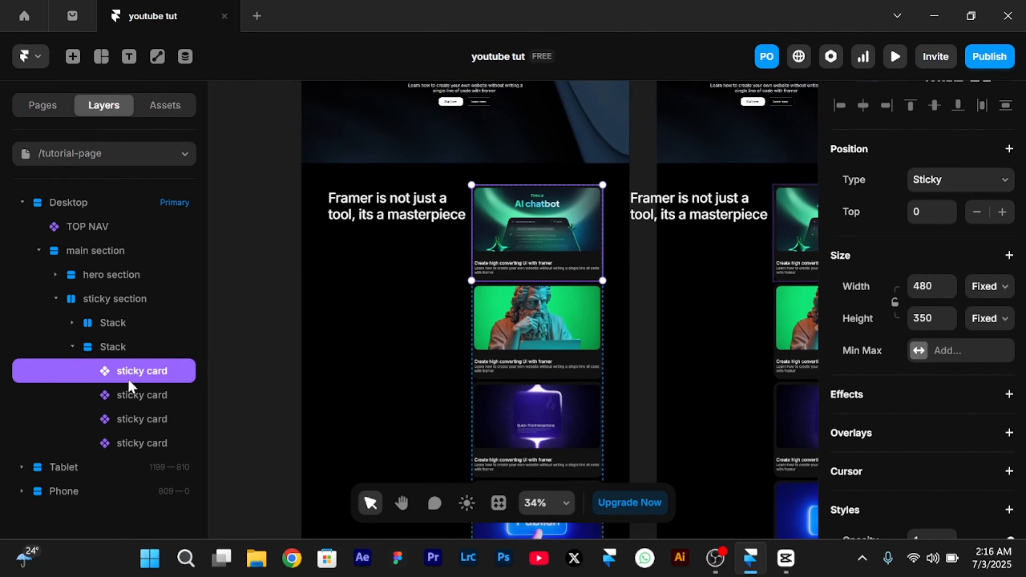
# Set the sticky top offset of all four sticky cards to 150
pyautogui.keyDown('shift'); pyautogui.click(136, 442); pyautogui.keyUp('shift')
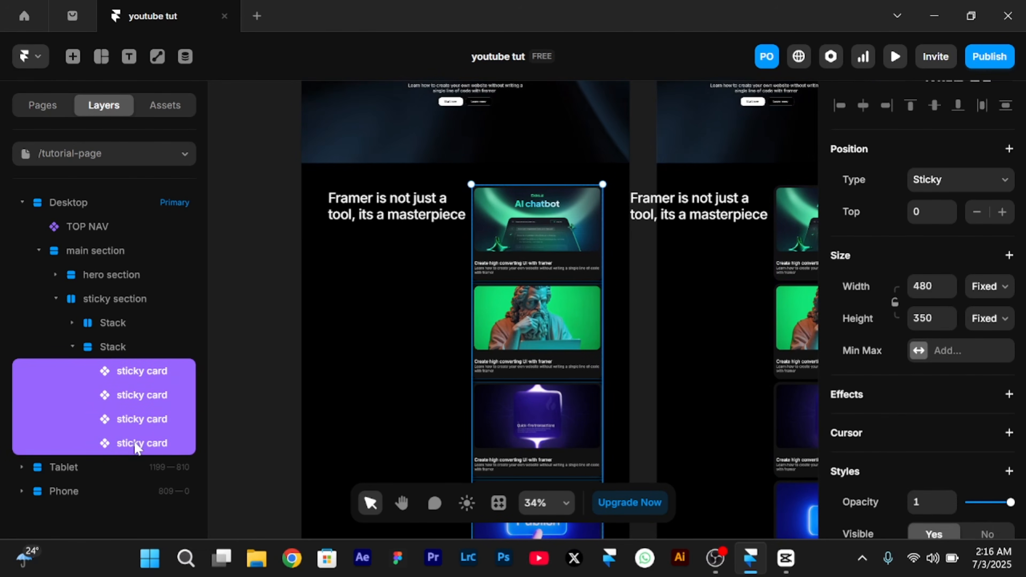
pyautogui.click(929, 212)
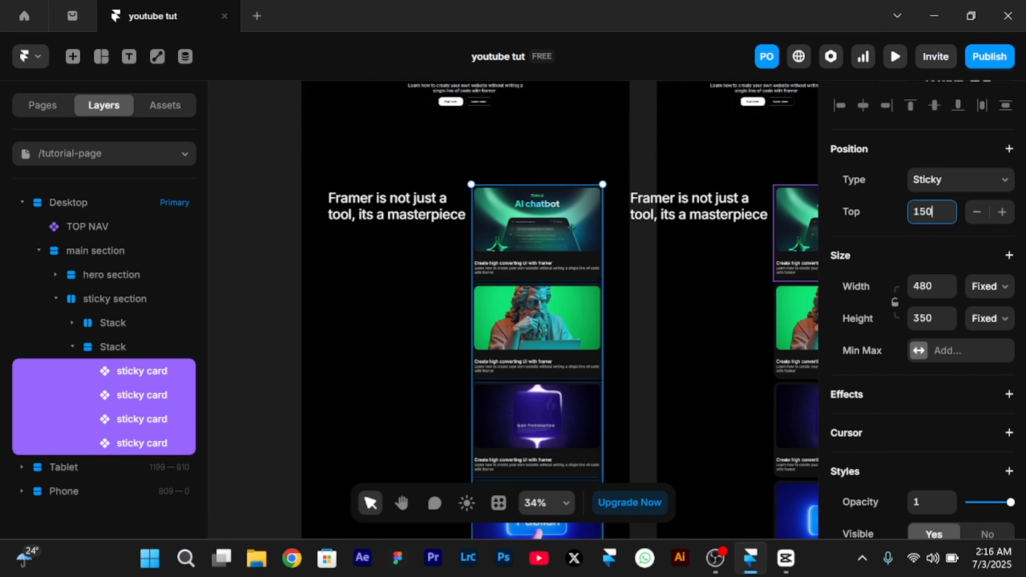
pyautogui.press('Return')
pyautogui.click(331, 257)
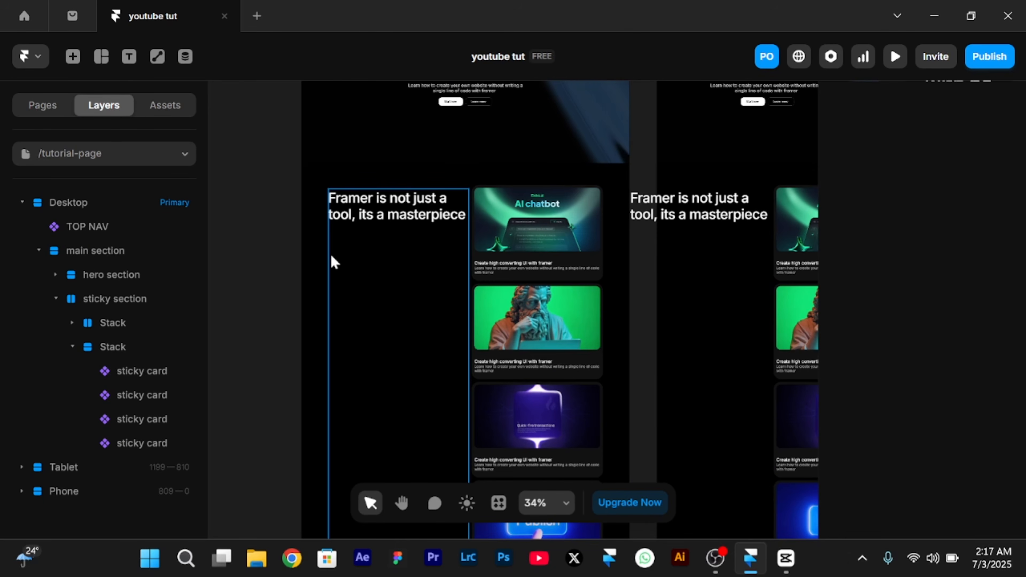
# Make the stack that holds the sticky cards Sticky with a top offset of 200
pyautogui.click(121, 348)
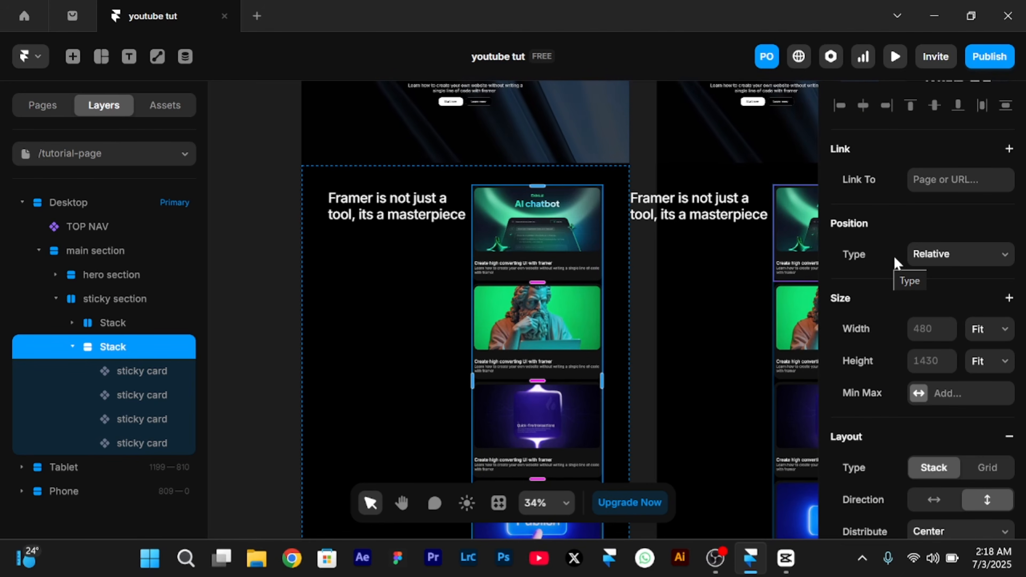
pyautogui.click(933, 257)
pyautogui.click(936, 335)
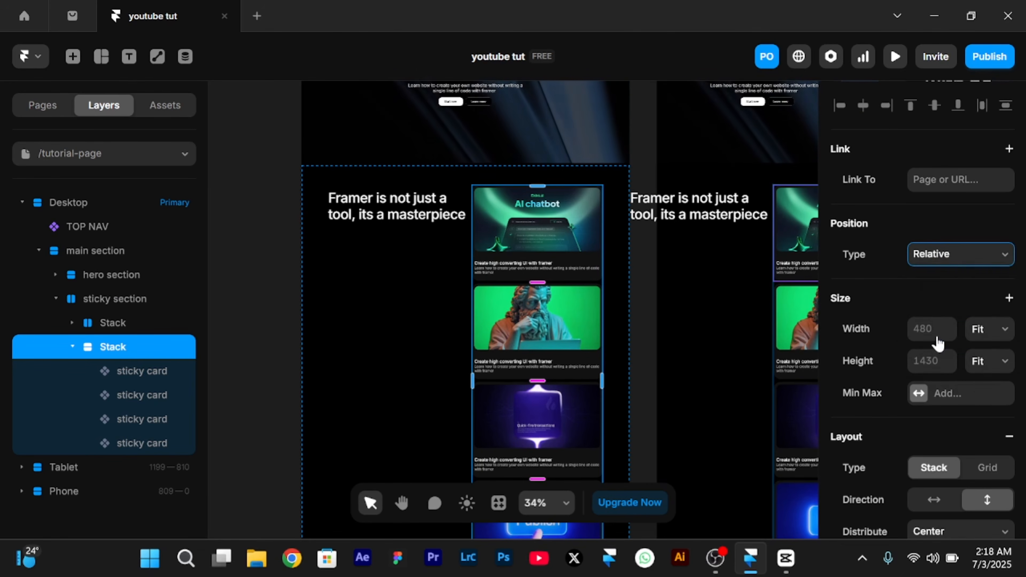
pyautogui.click(931, 286)
pyautogui.write('200')
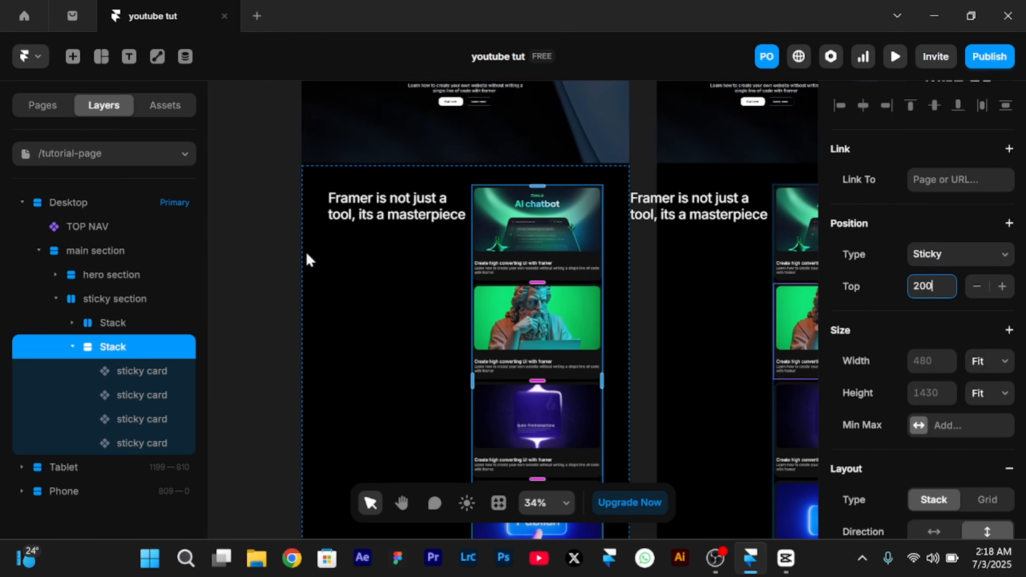
# Preview the tutorial page, check how the cards stick and stack beside the heading, and return to the canvas
pyautogui.click(243, 224)
pyautogui.hotkey('ctrl', 'p')
pyautogui.scroll(-10, 243, 225)
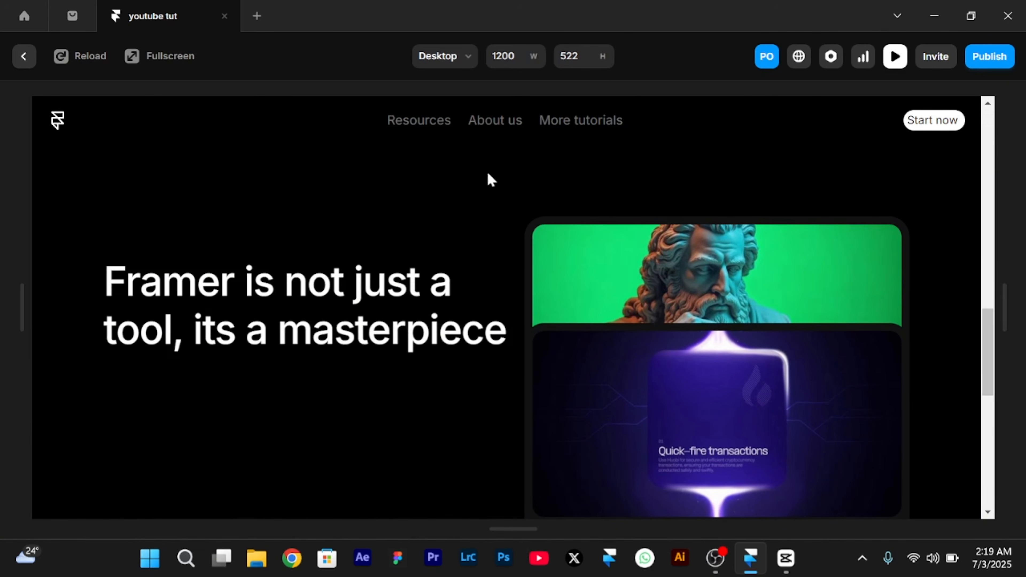
pyautogui.scroll(5, 539, 178)
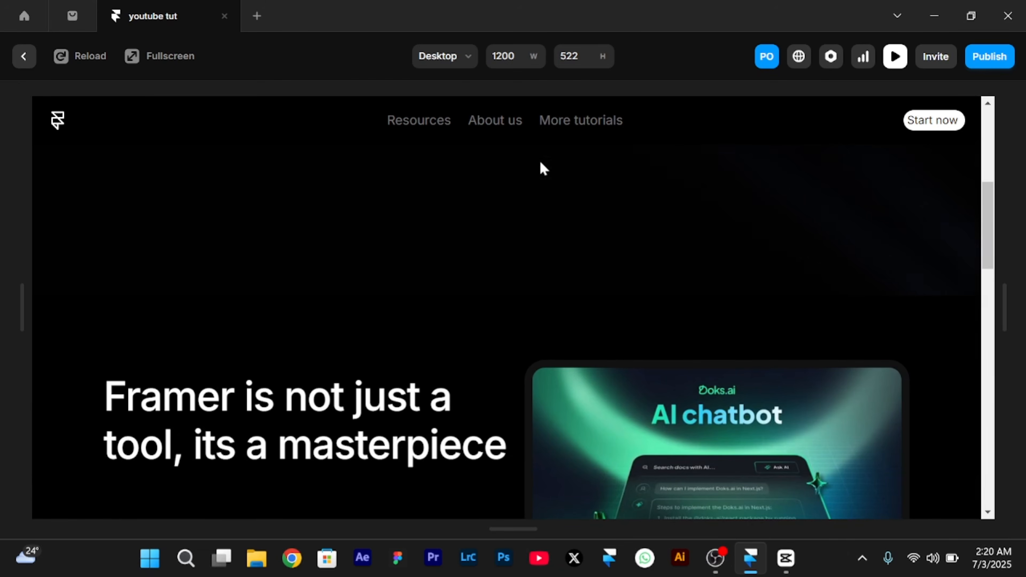
pyautogui.scroll(-3, 540, 163)
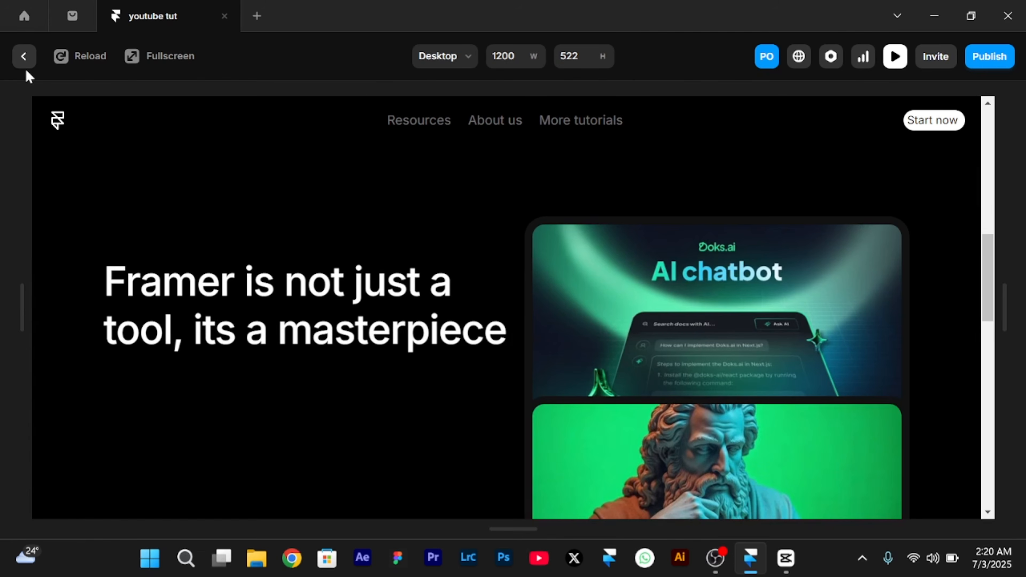
pyautogui.click(24, 58)
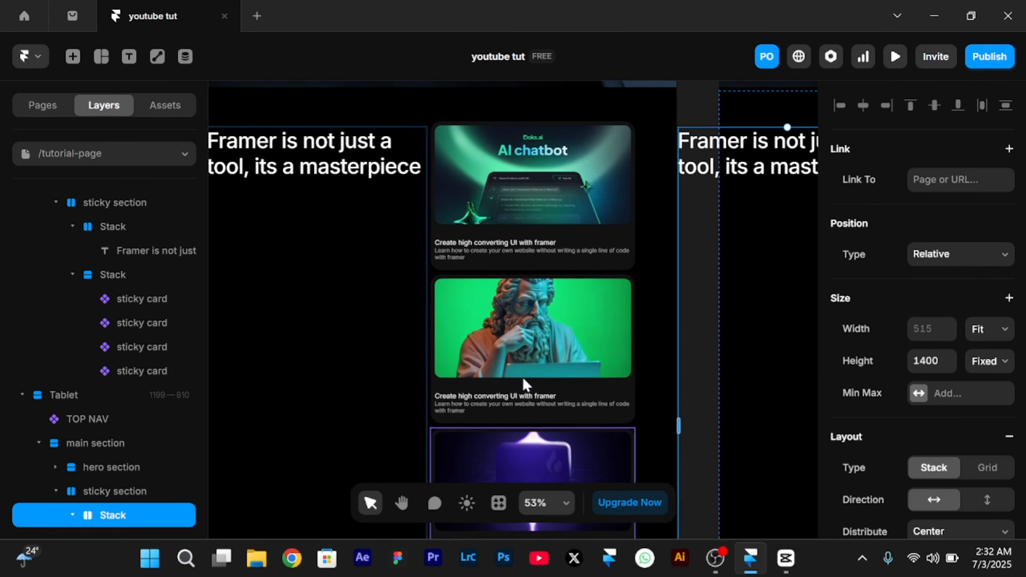
# Add a Scroll Transform effect to the second sticky card, the one with the bearded statue, and open its settings
pyautogui.scroll(-3, 524, 384)
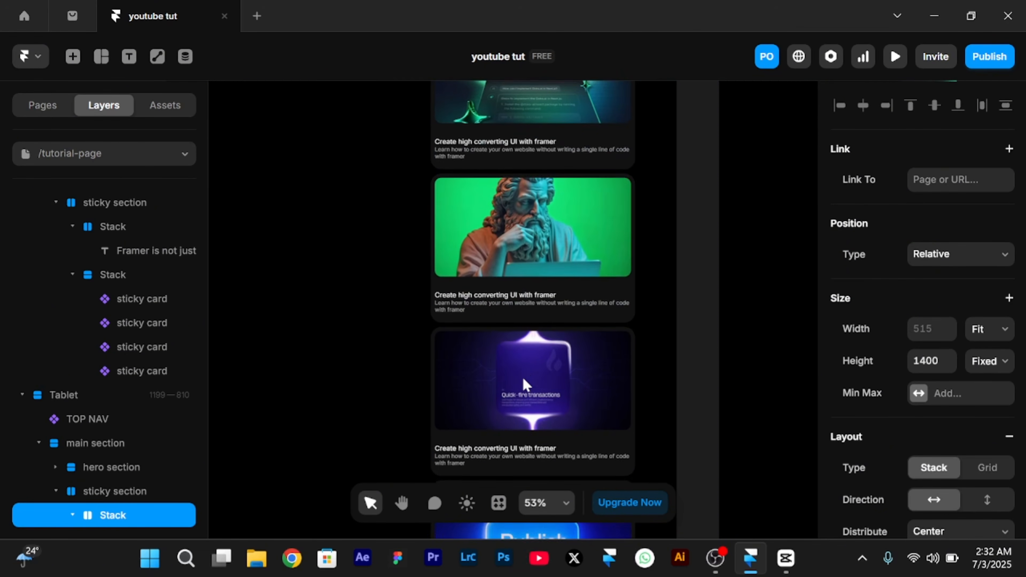
pyautogui.scroll(6, 524, 383)
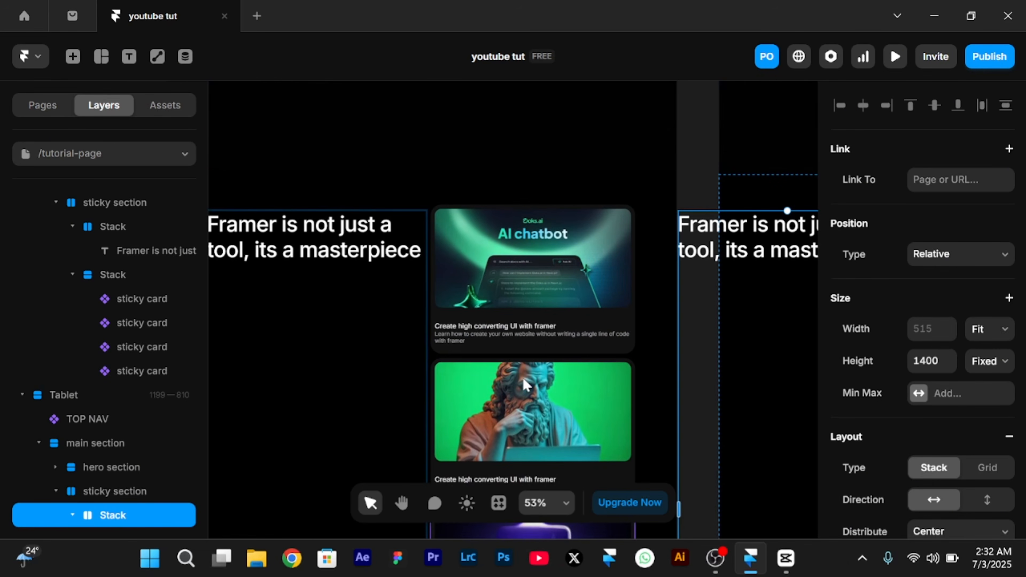
pyautogui.scroll(-2, 523, 379)
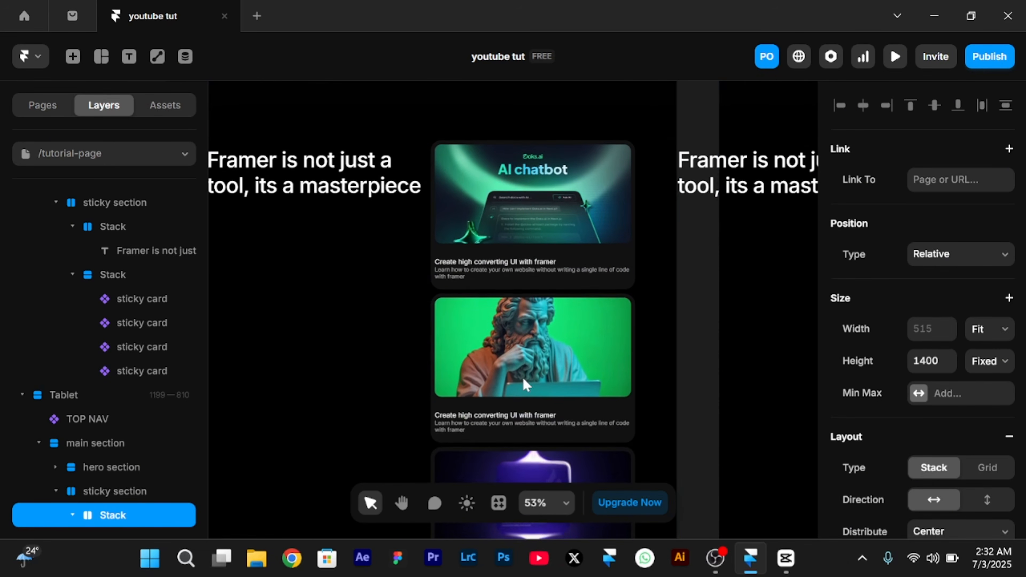
pyautogui.click(588, 328)
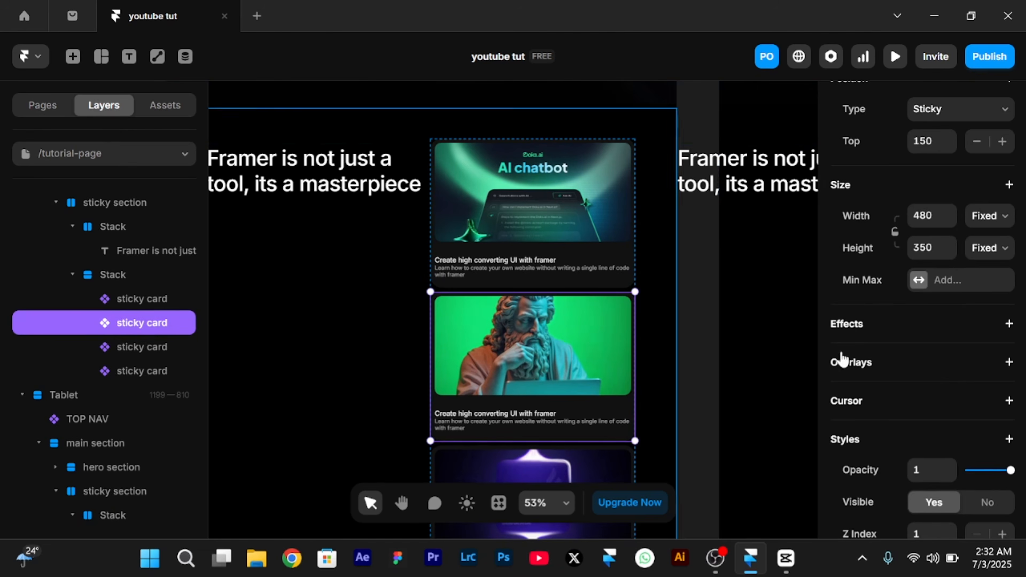
pyautogui.click(850, 330)
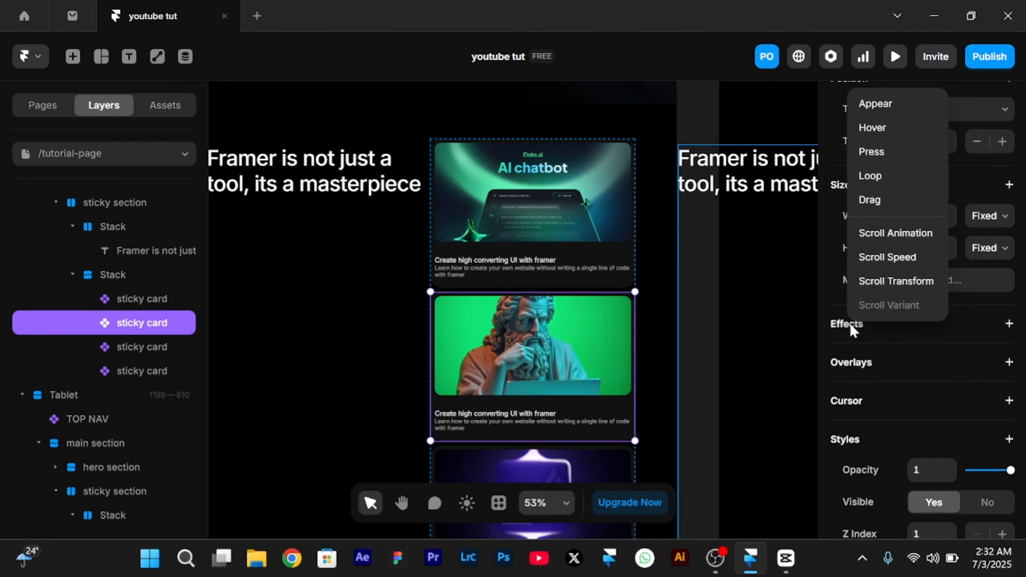
pyautogui.click(905, 292)
pyautogui.click(918, 358)
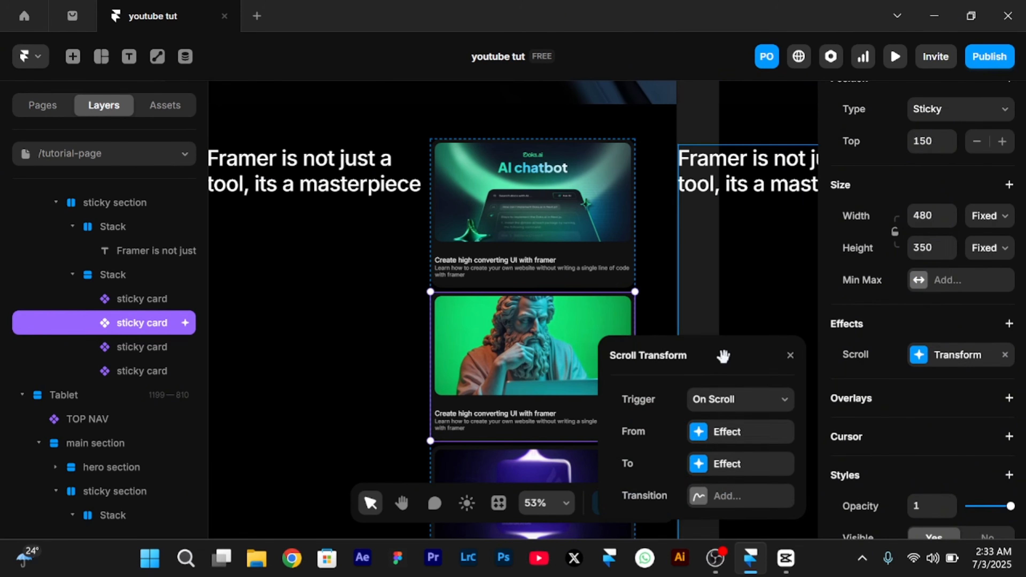
pyautogui.moveTo(723, 356); pyautogui.dragTo(793, 202)
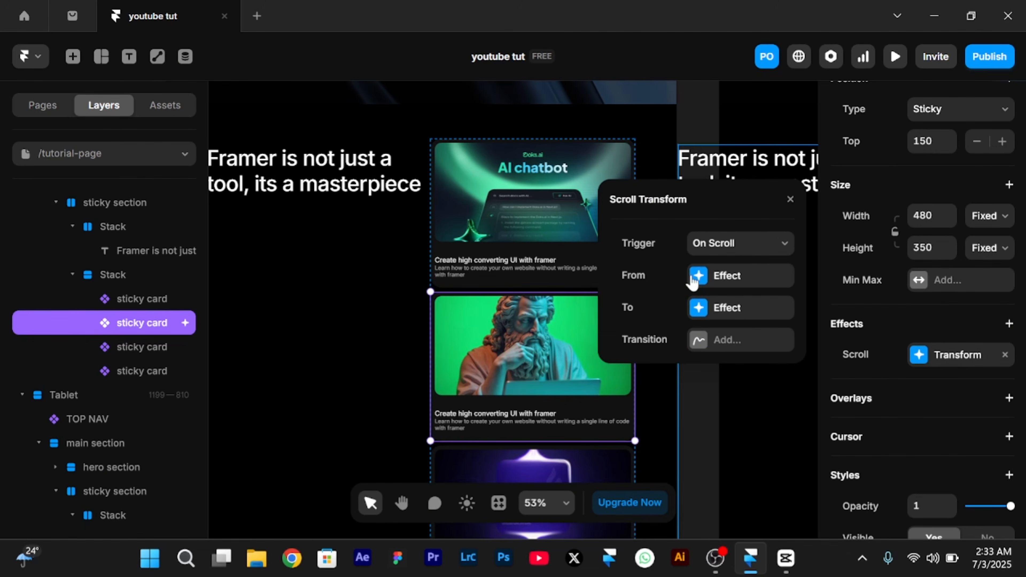
# Set the From state of the second card's Scroll Transform to opacity 1 and scale 1
pyautogui.click(702, 278)
pyautogui.click(705, 243)
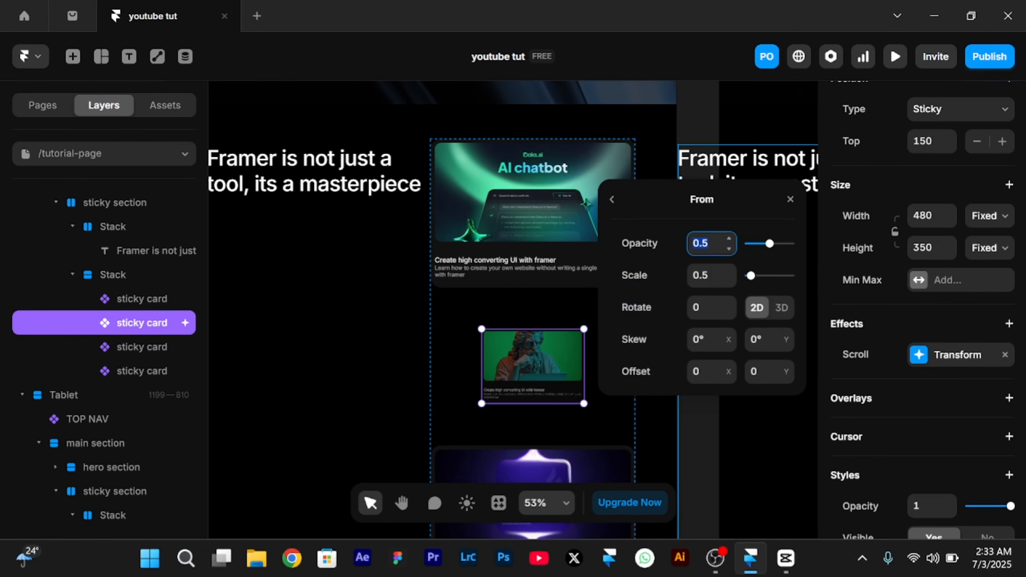
pyautogui.write('1')
pyautogui.press('Tab')
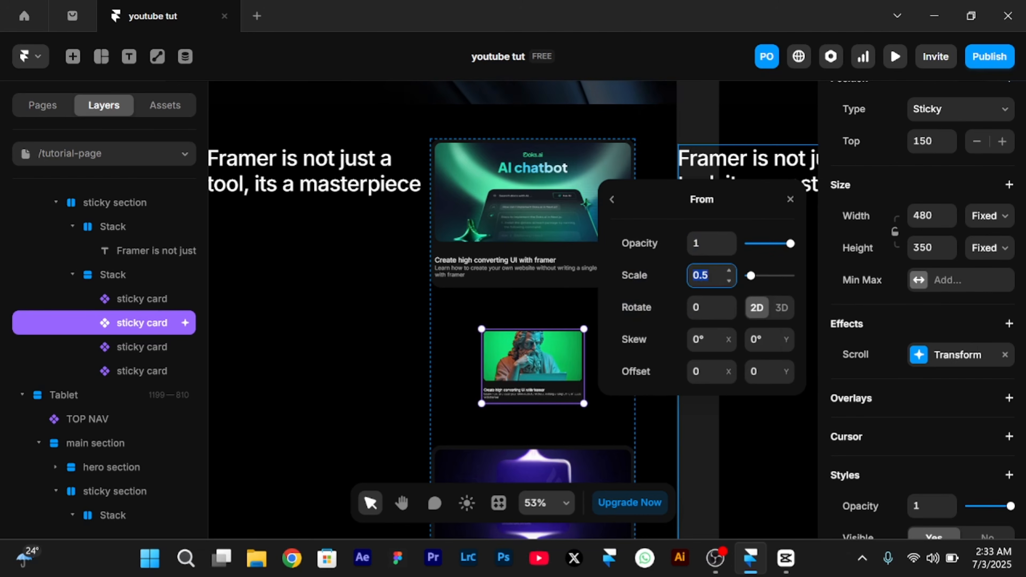
pyautogui.write('1')
pyautogui.click(612, 199)
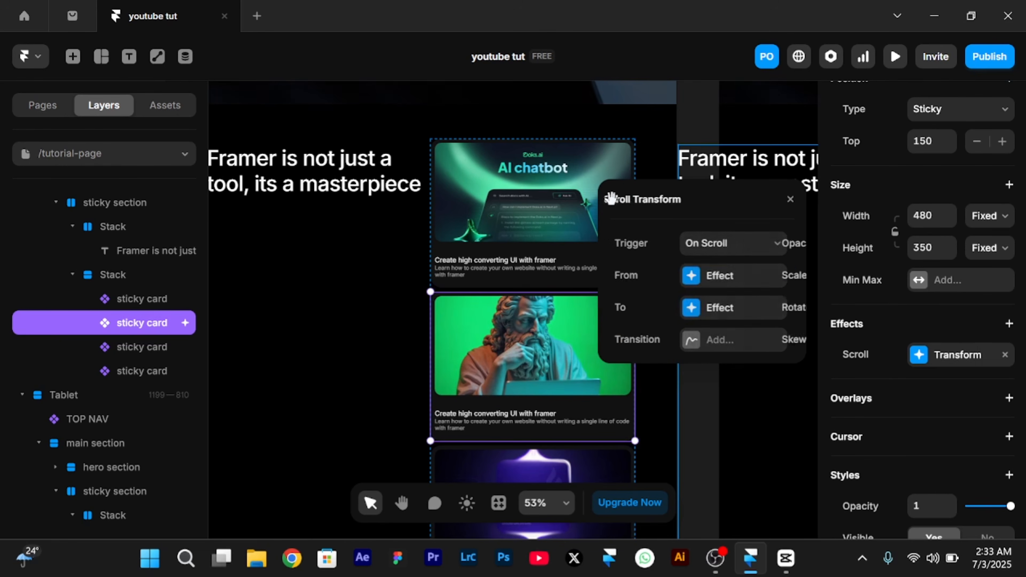
# Set the rotation of the Scroll Transform's To state to 10 on the second card
pyautogui.click(693, 314)
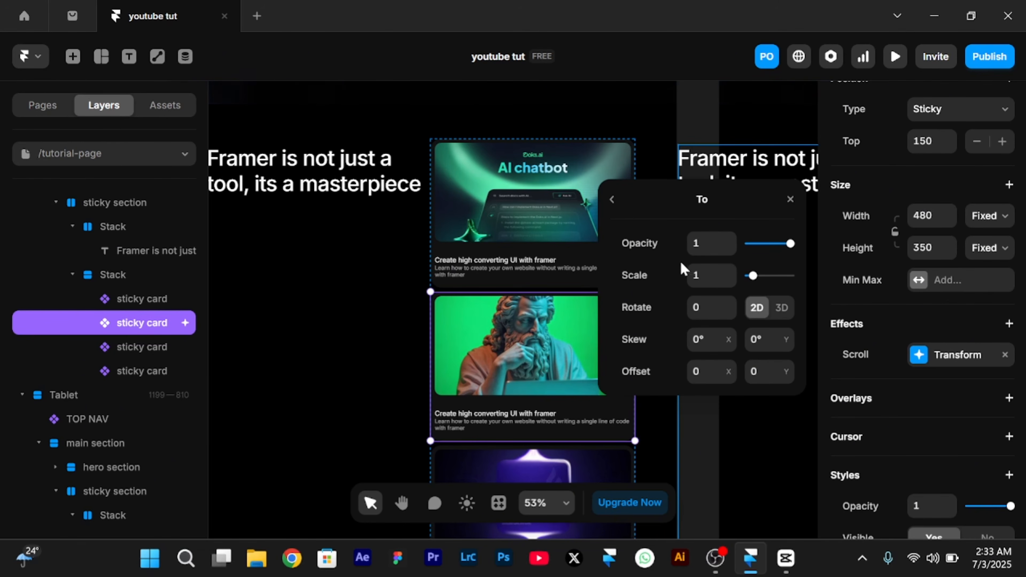
pyautogui.click(706, 308)
pyautogui.write('10')
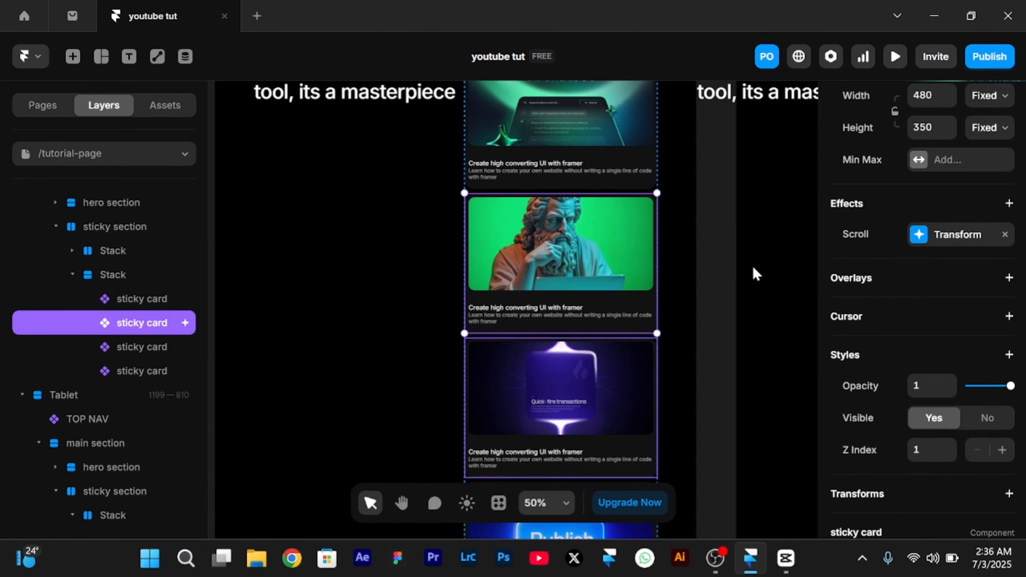
# Copy the Scroll Transform effect from the bearded statue card and paste it onto the third card, the purple Quick-fire transactions one
pyautogui.rightClick(882, 236)
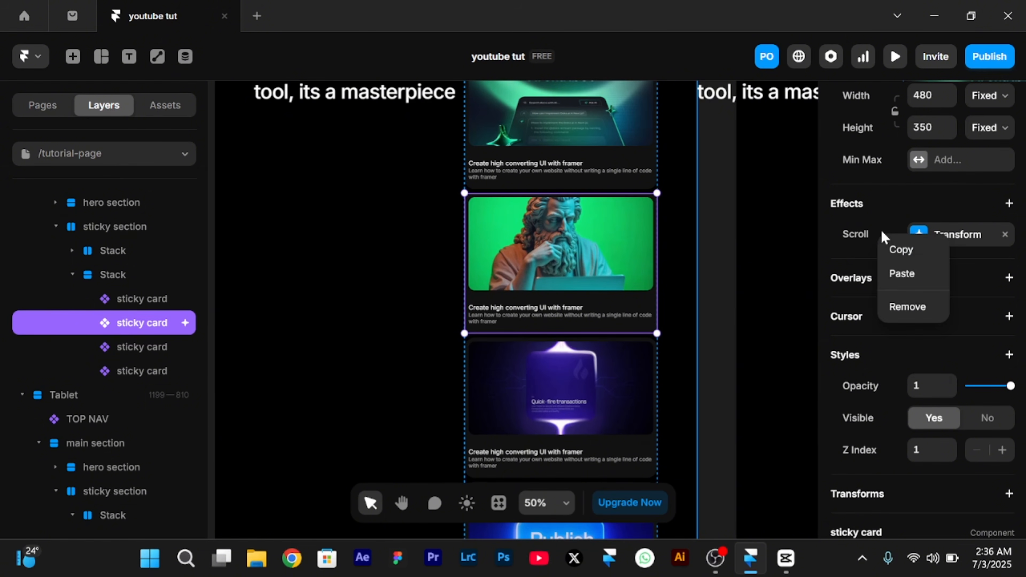
pyautogui.click(900, 251)
pyautogui.scroll(-3, 559, 426)
pyautogui.click(558, 425)
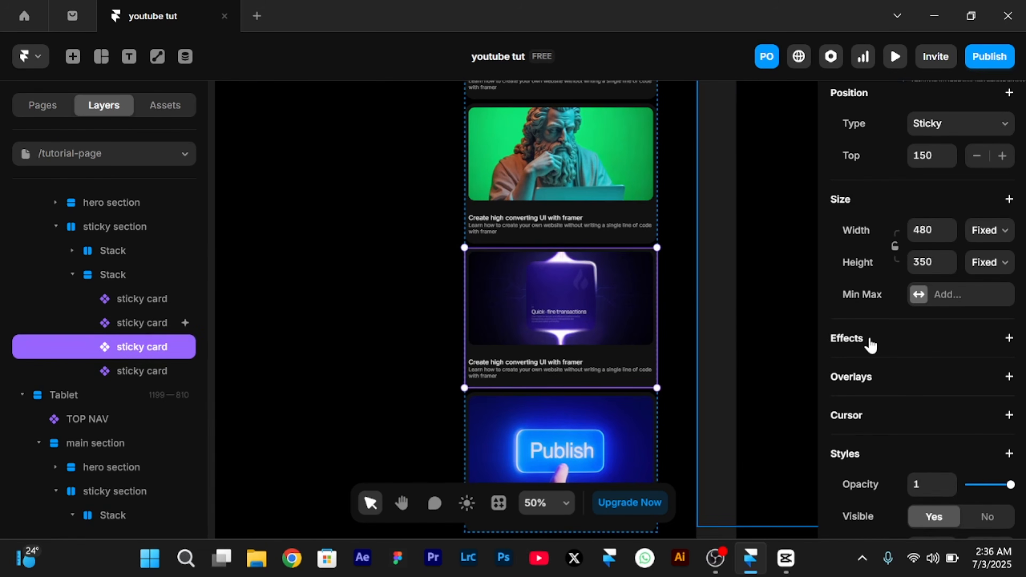
pyautogui.click(871, 341)
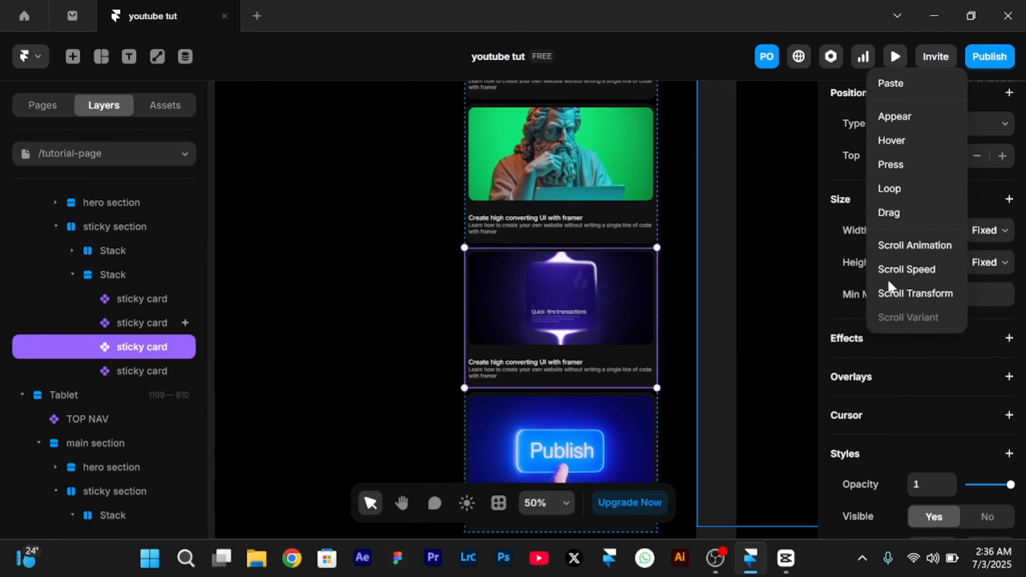
pyautogui.click(895, 93)
# Set the rotation of the third card's Scroll Transform To state to -10
pyautogui.click(957, 369)
pyautogui.click(702, 316)
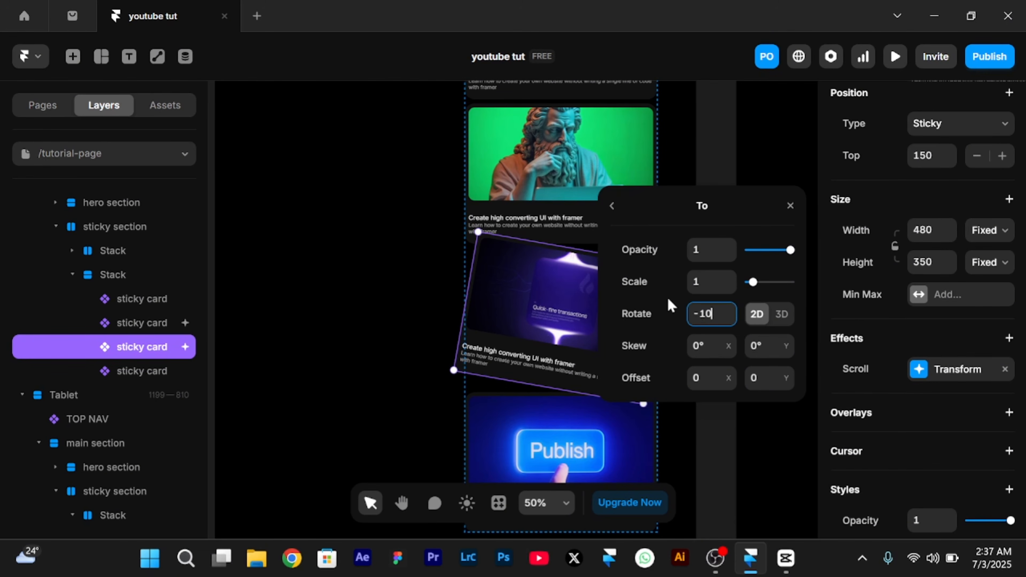
pyautogui.click(608, 210)
# Paste the copied Scroll Transform effect onto the fourth sticky card, the one with the Publish image
pyautogui.scroll(-5, 521, 291)
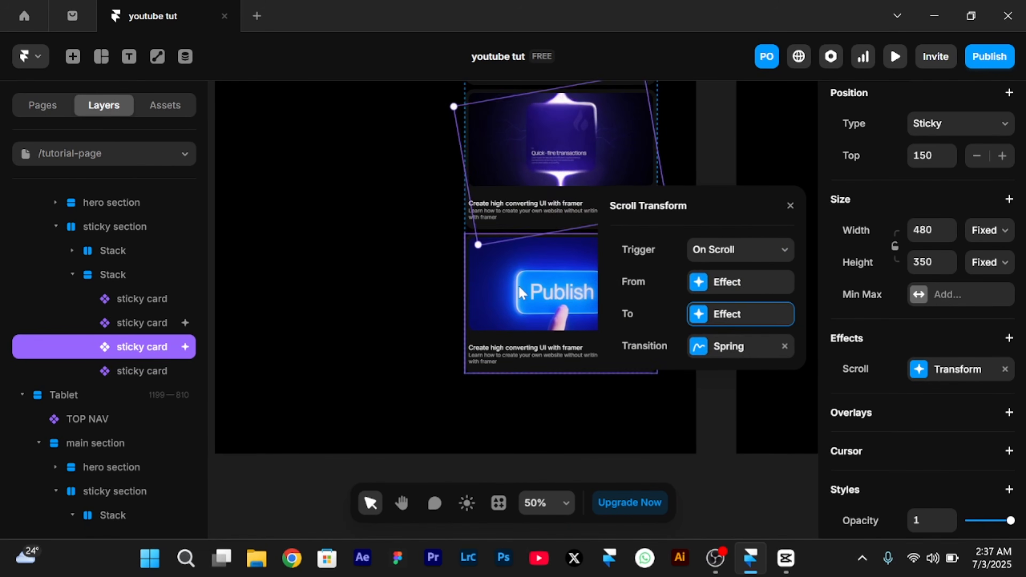
pyautogui.click(521, 292)
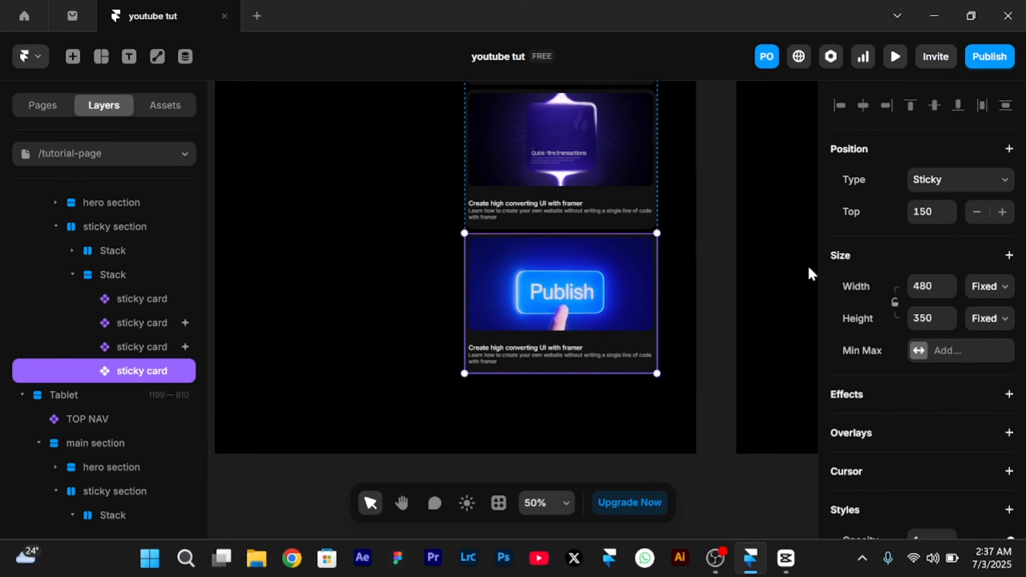
pyautogui.click(893, 406)
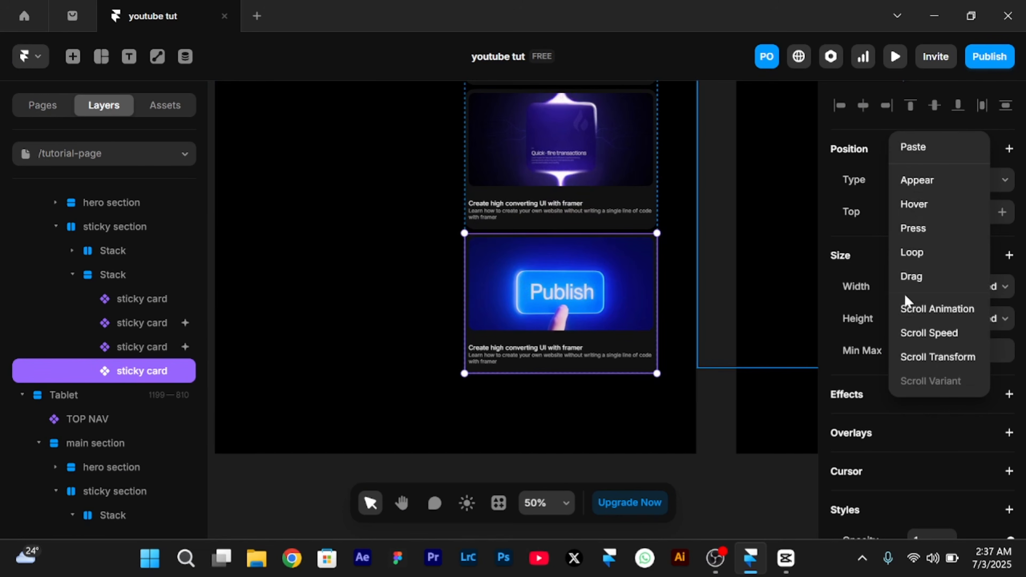
pyautogui.click(909, 148)
# Review the sticky cards on the canvas, and preview the page to check how they rotate and stack while scrolling
pyautogui.scroll(3, 546, 350)
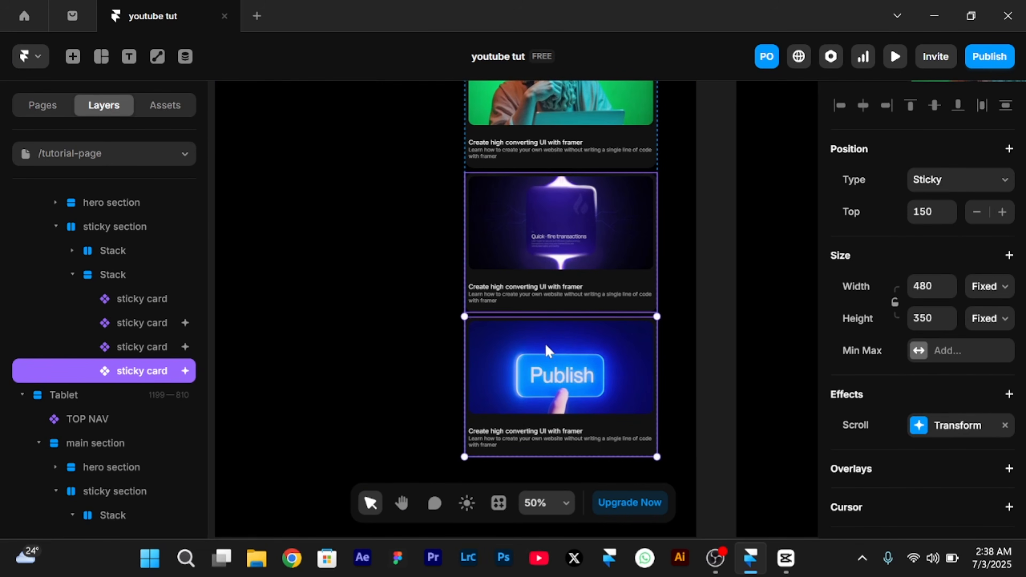
pyautogui.scroll(5, 546, 350)
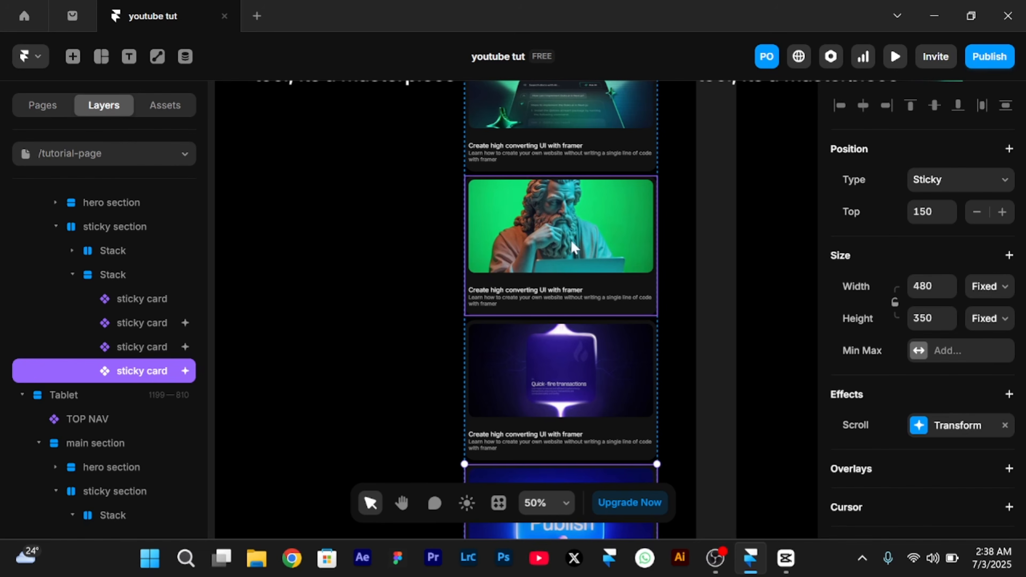
pyautogui.scroll(-3, 569, 364)
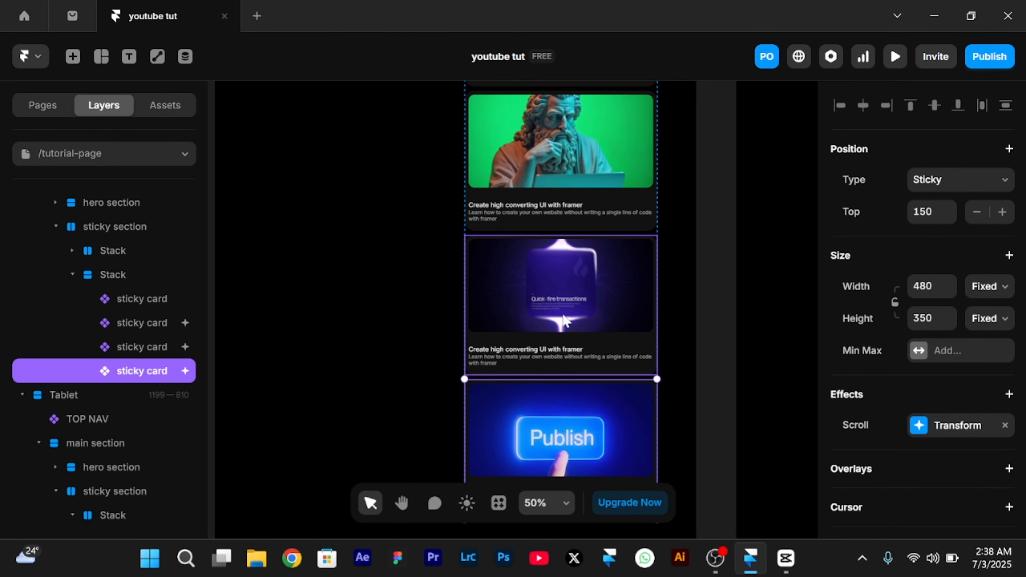
pyautogui.scroll(-1, 563, 323)
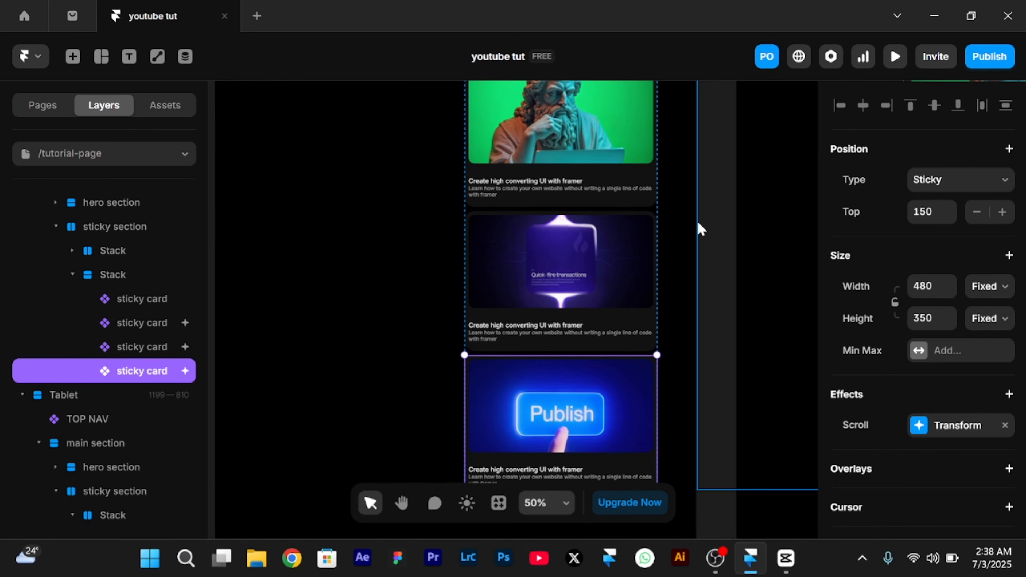
pyautogui.hotkey('ctrl', 'p')
pyautogui.scroll(-3, 584, 338)
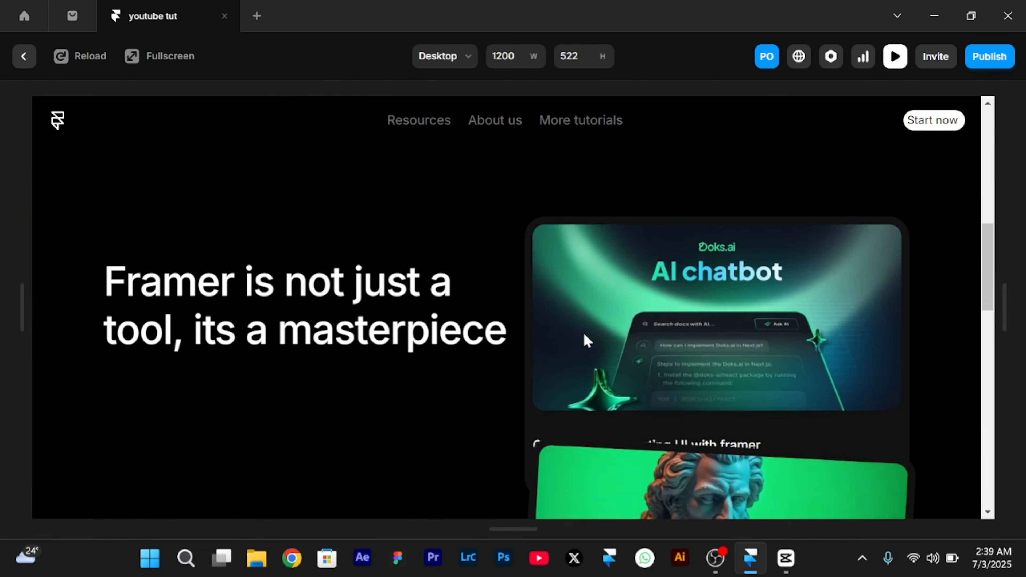
pyautogui.scroll(-3, 584, 335)
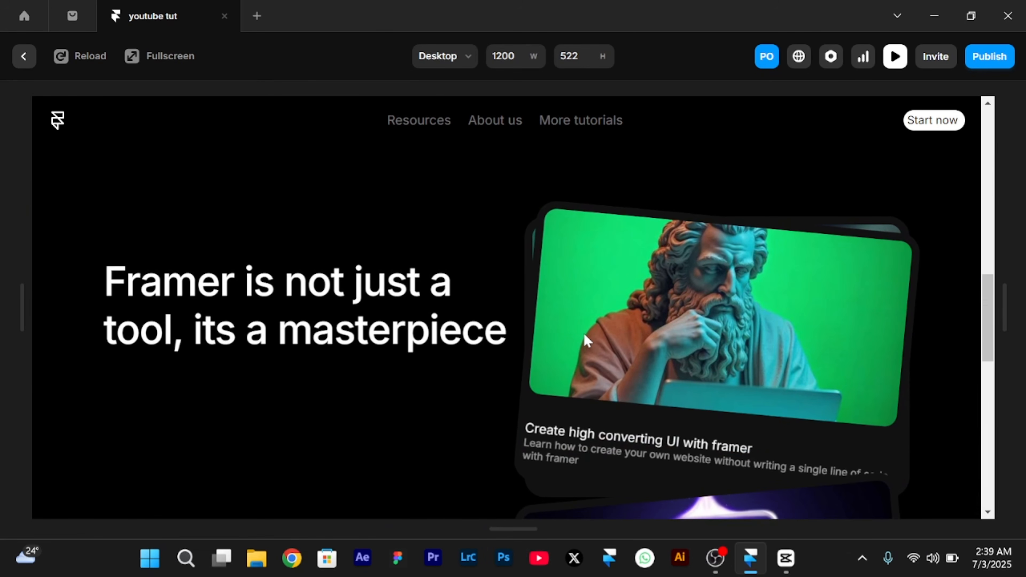
pyautogui.scroll(-4, 586, 339)
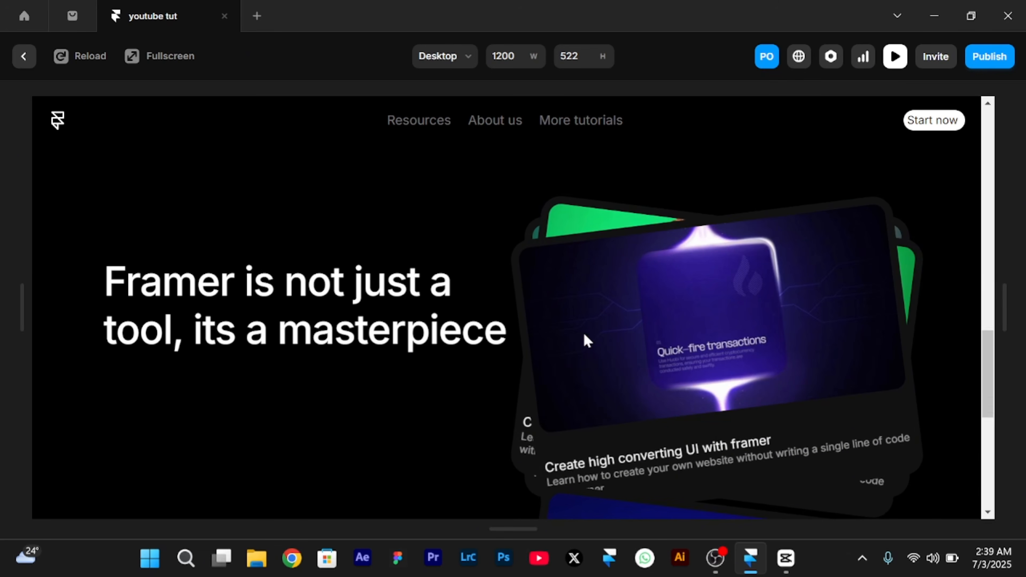
pyautogui.scroll(-3, 585, 340)
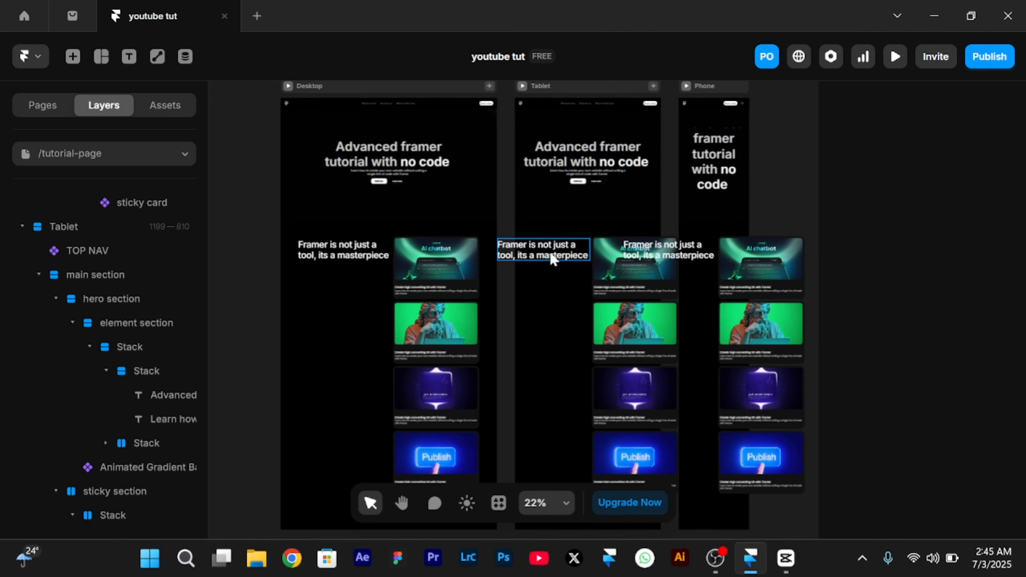
# Compare the Desktop, Tablet and Phone breakpoints, examining how the hero text and the sticky section fit each width
pyautogui.scroll(3, 366, 166)
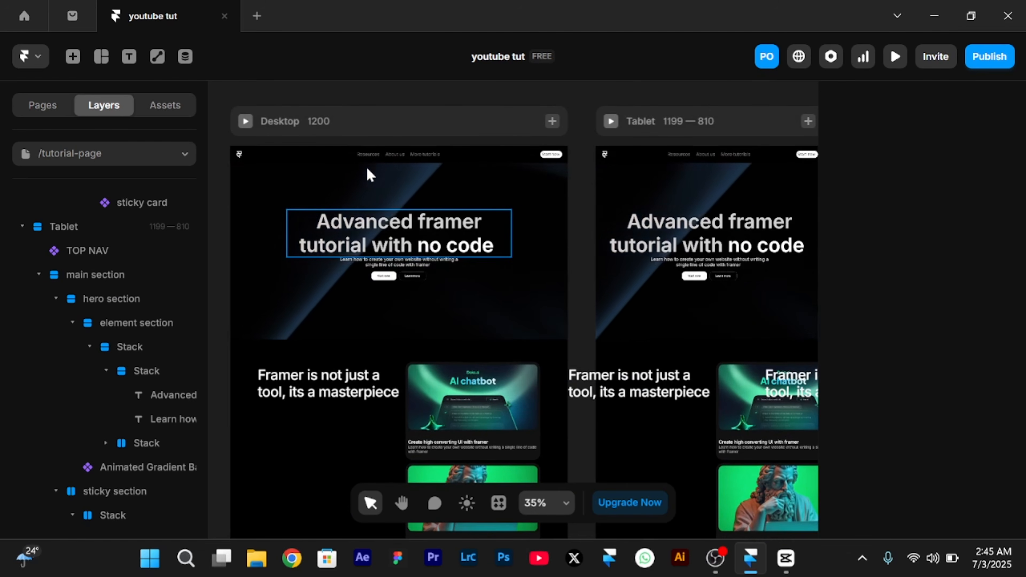
pyautogui.hscroll(10, 366, 166)
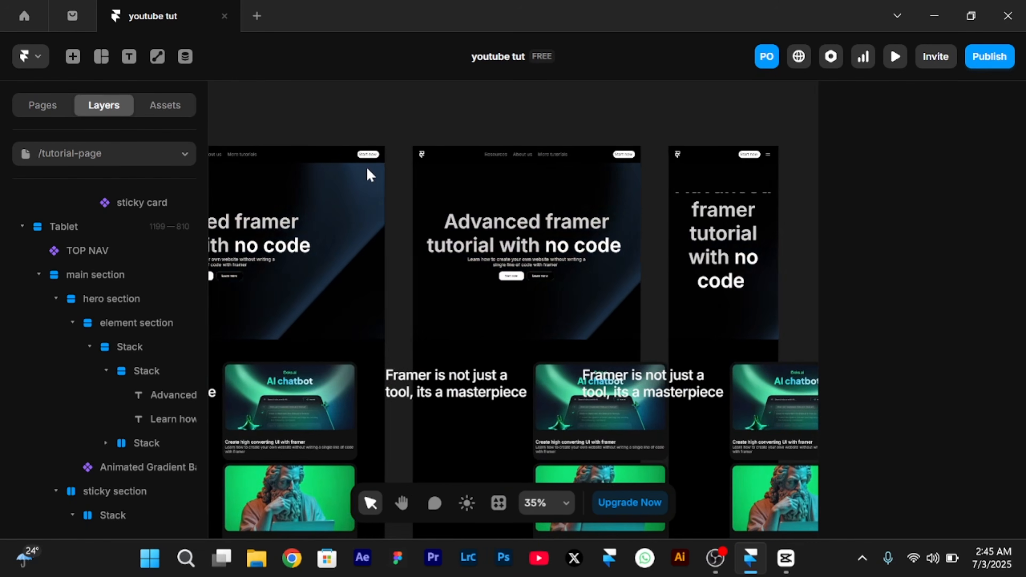
pyautogui.hscroll(-2, 366, 166)
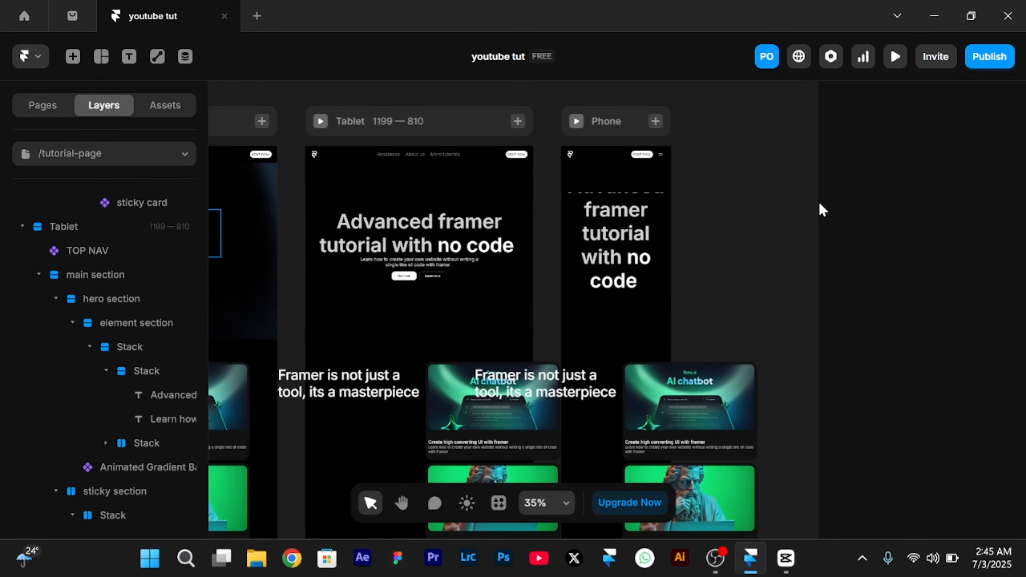
pyautogui.scroll(3, 644, 171)
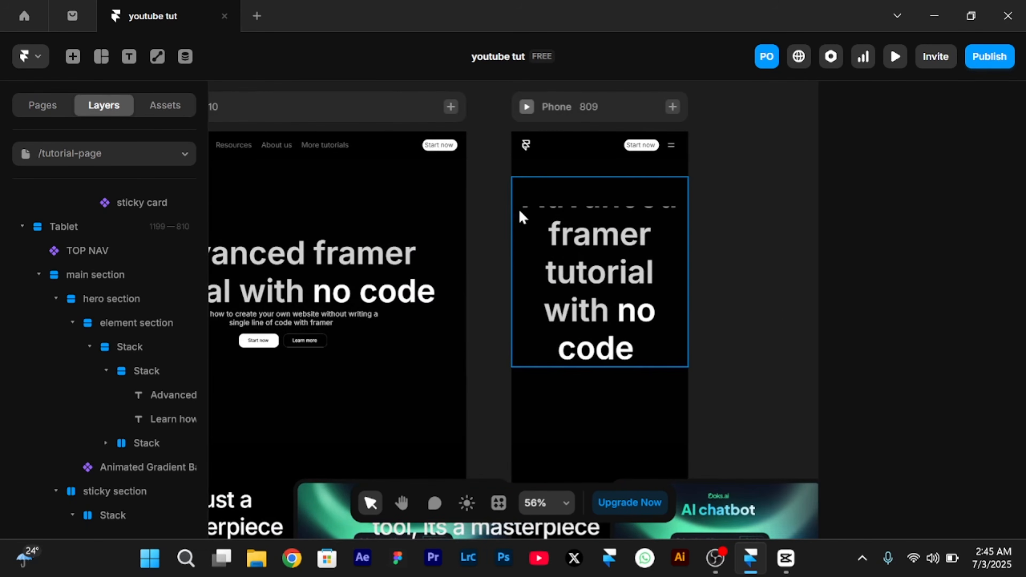
pyautogui.hscroll(-5, 520, 213)
pyautogui.hscroll(5, 519, 211)
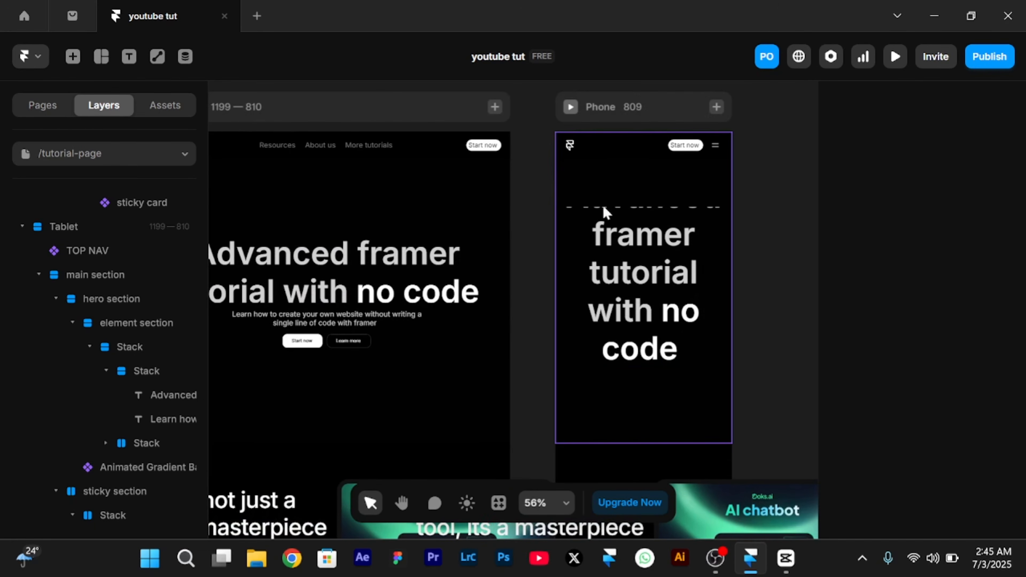
pyautogui.scroll(-2, 584, 211)
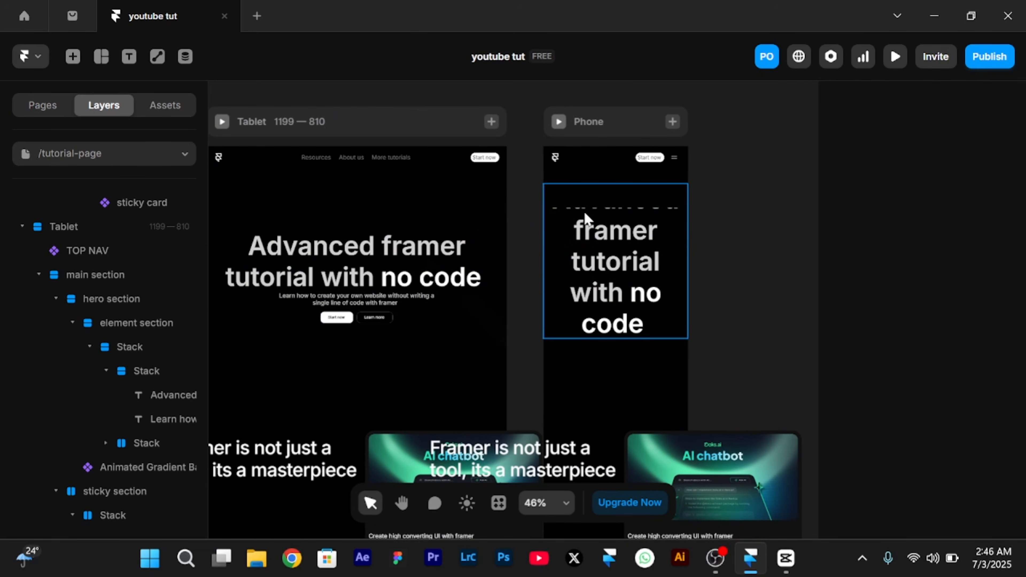
pyautogui.hscroll(-5, 584, 213)
pyautogui.scroll(-3, 584, 214)
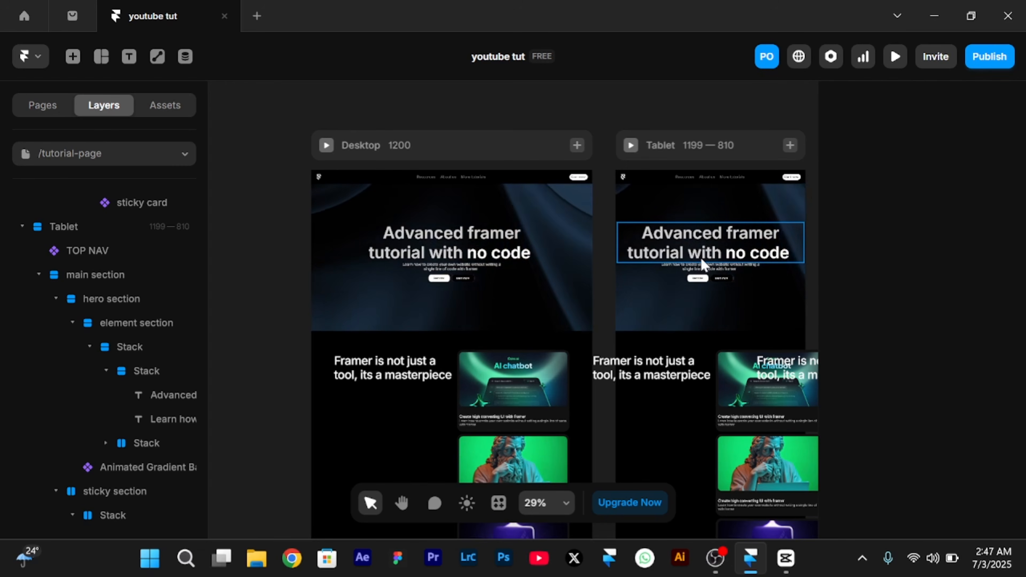
pyautogui.hscroll(3, 513, 282)
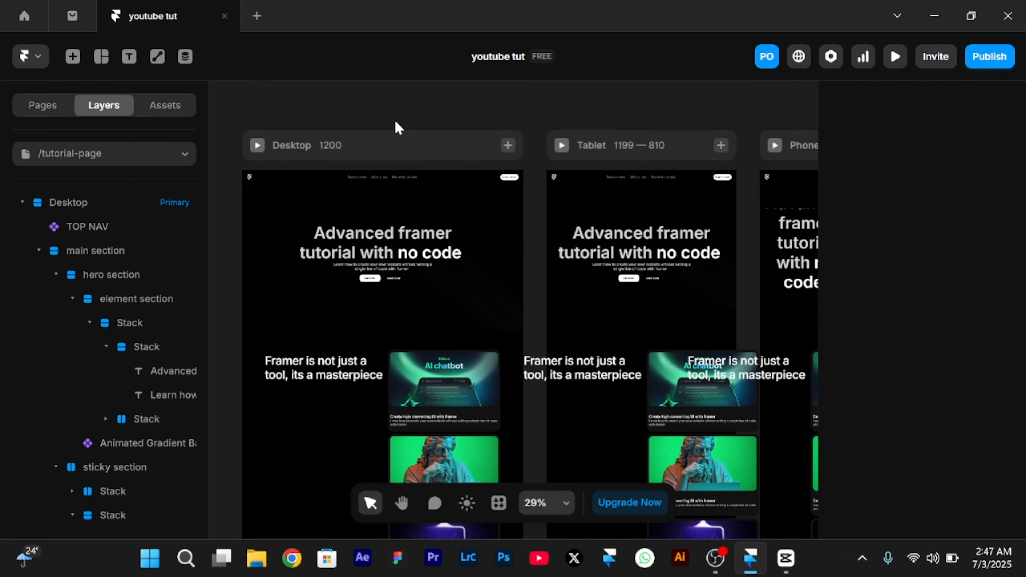
# Set the base typography size to 40 px on the Desktop breakpoint and 30 px on the Tablet breakpoint
pyautogui.click(376, 148)
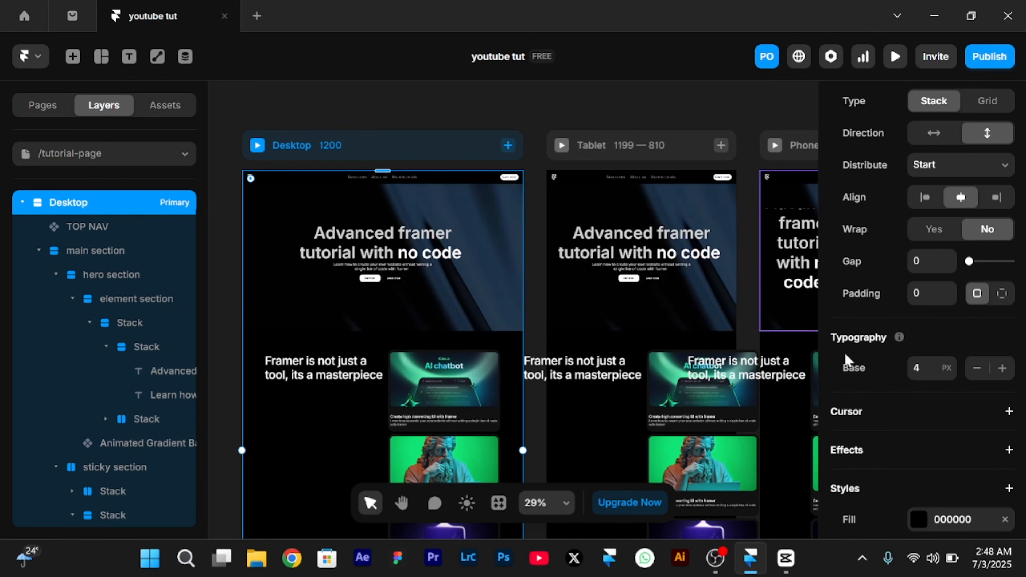
pyautogui.click(919, 367)
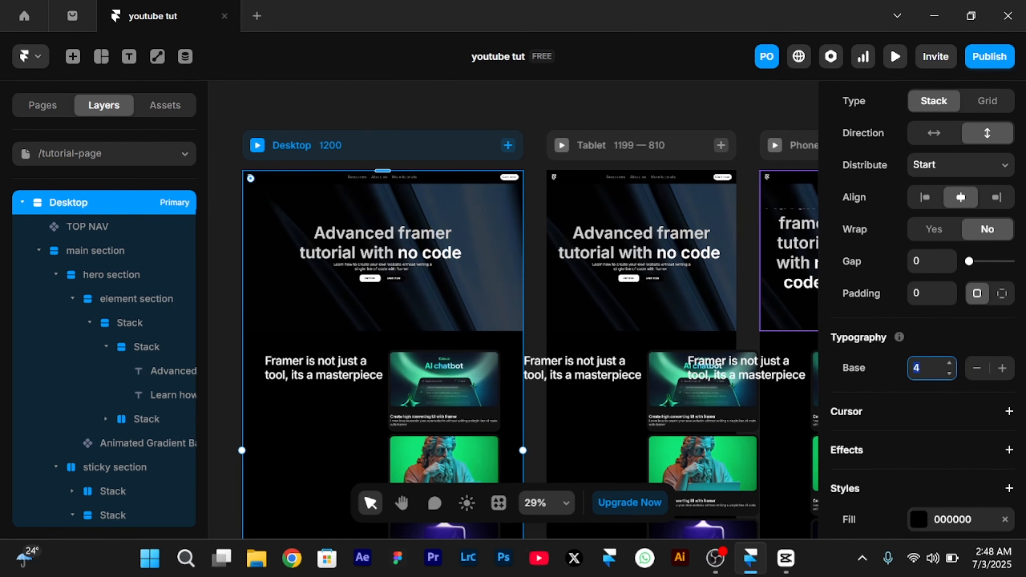
pyautogui.write('40')
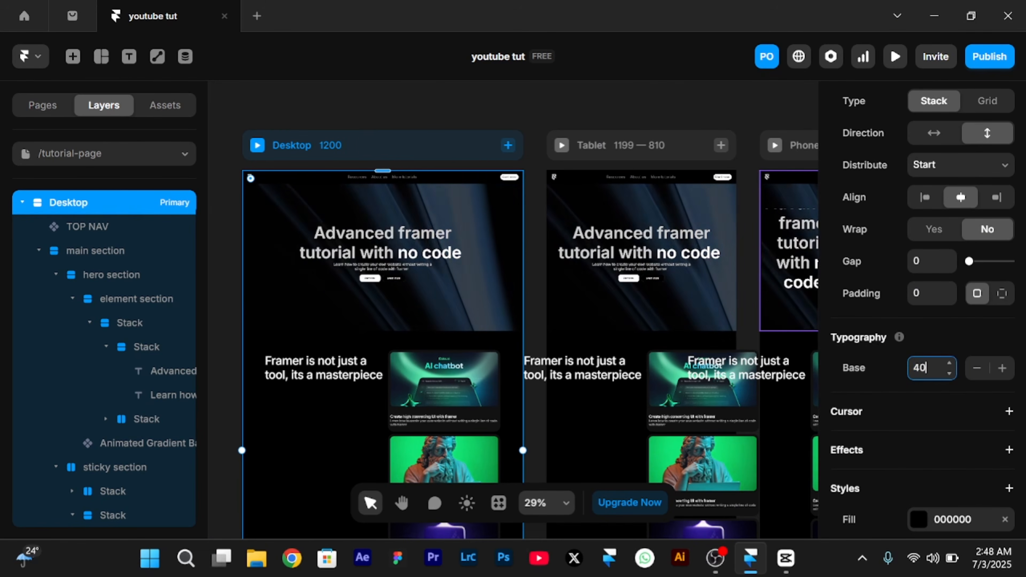
pyautogui.click(657, 144)
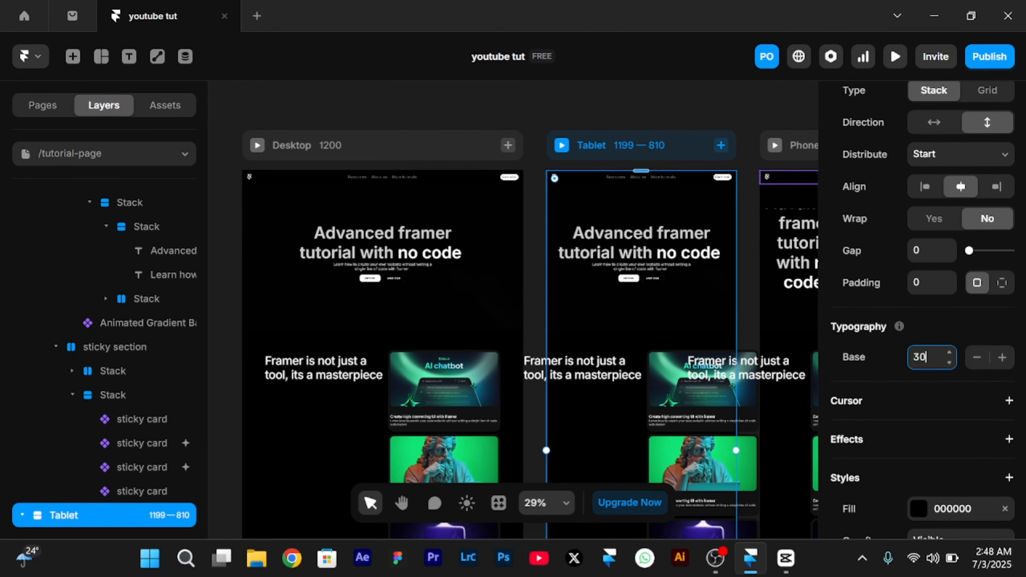
# Set the base typography size of the Phone breakpoint to 20 px
pyautogui.hscroll(5, 686, 226)
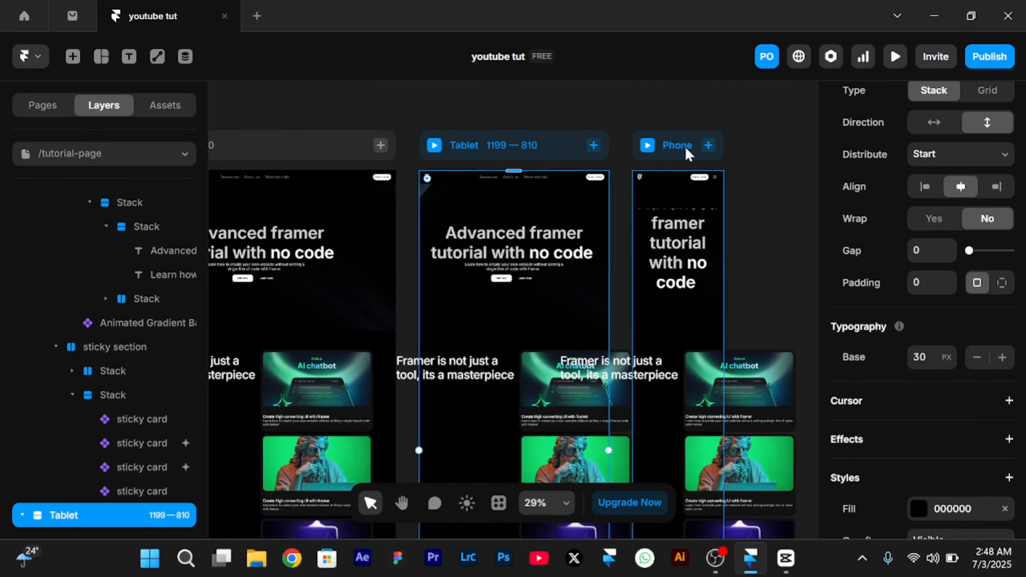
pyautogui.click(686, 153)
pyautogui.click(925, 416)
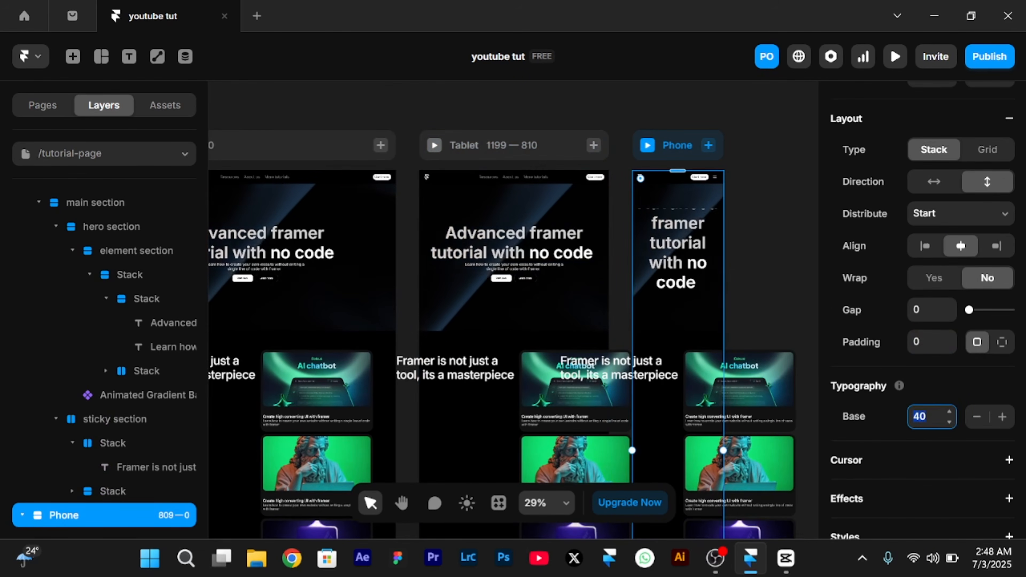
pyautogui.write('20')
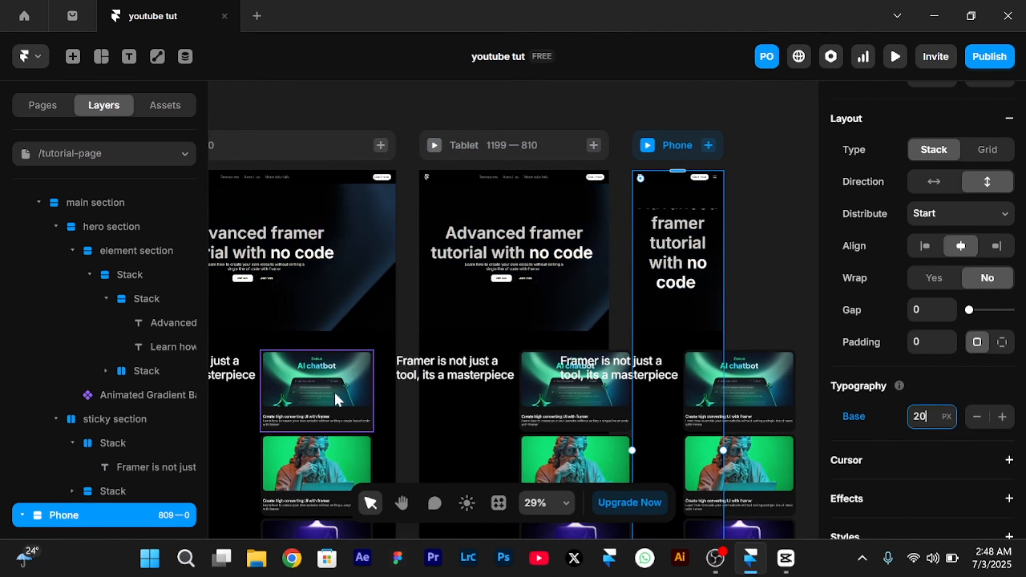
# Switch the font size unit of the Desktop hero heading from Px to Rem
pyautogui.hscroll(-4, 337, 398)
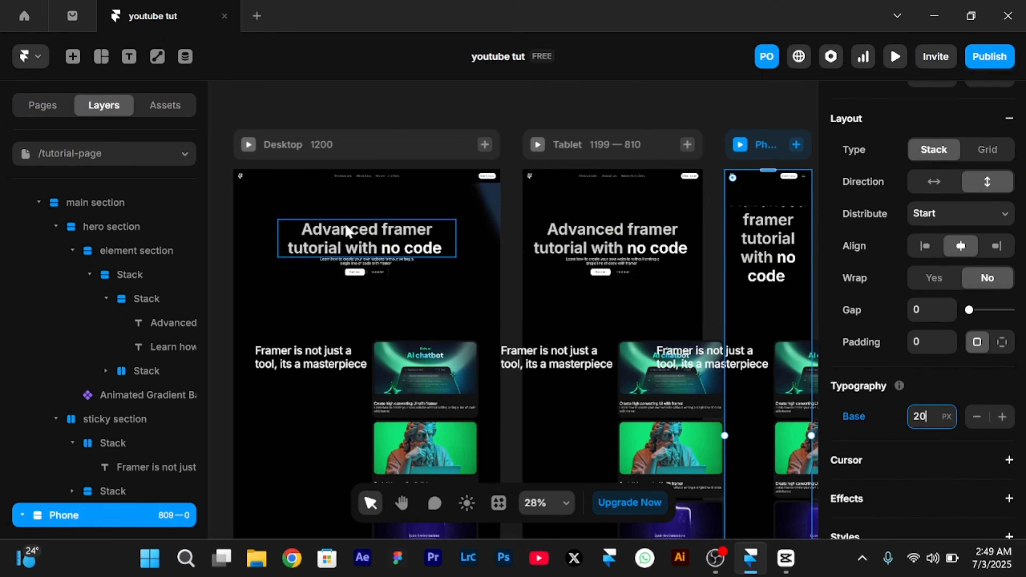
pyautogui.click(344, 225)
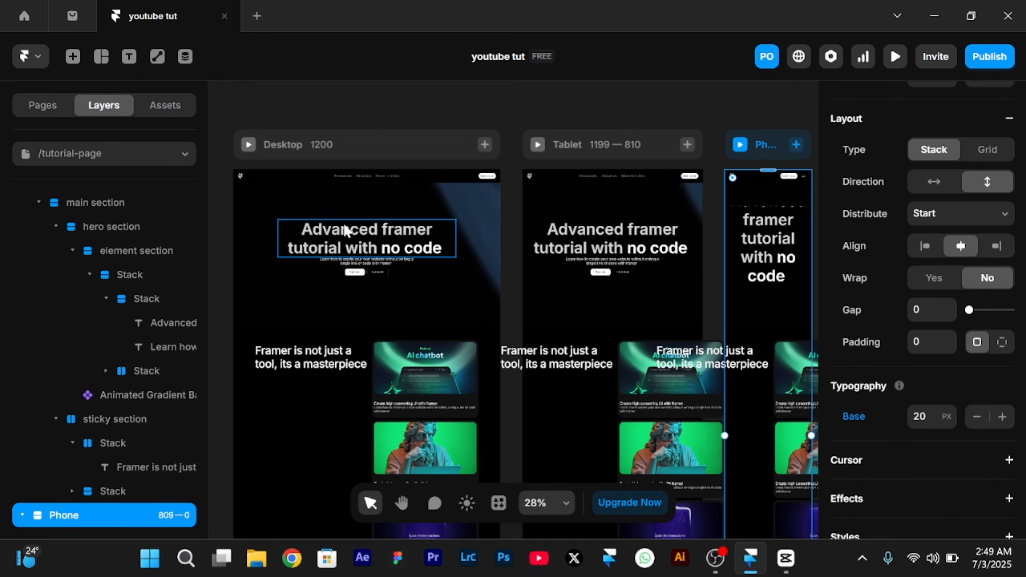
pyautogui.click(344, 229)
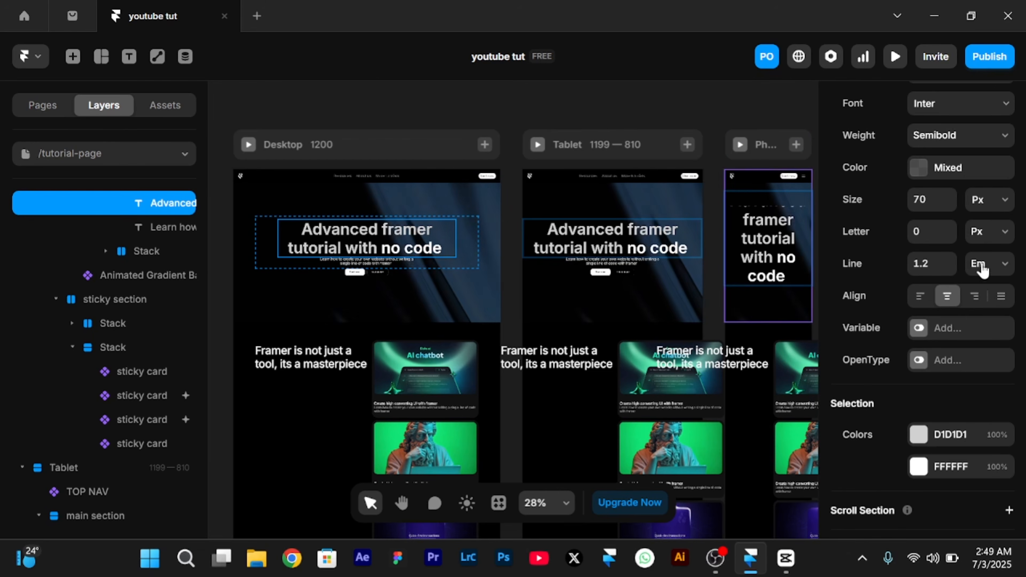
pyautogui.click(1003, 208)
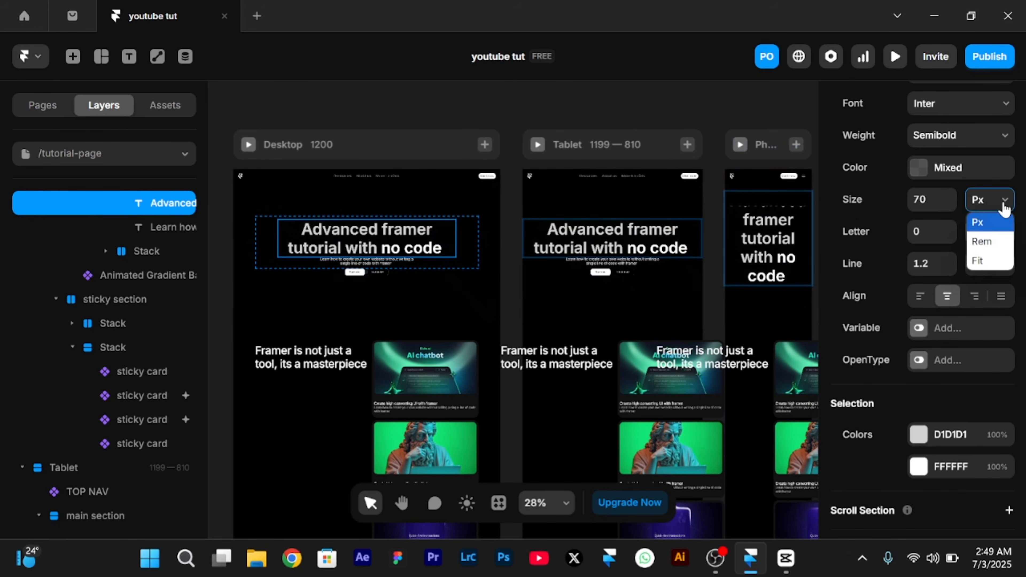
pyautogui.click(982, 242)
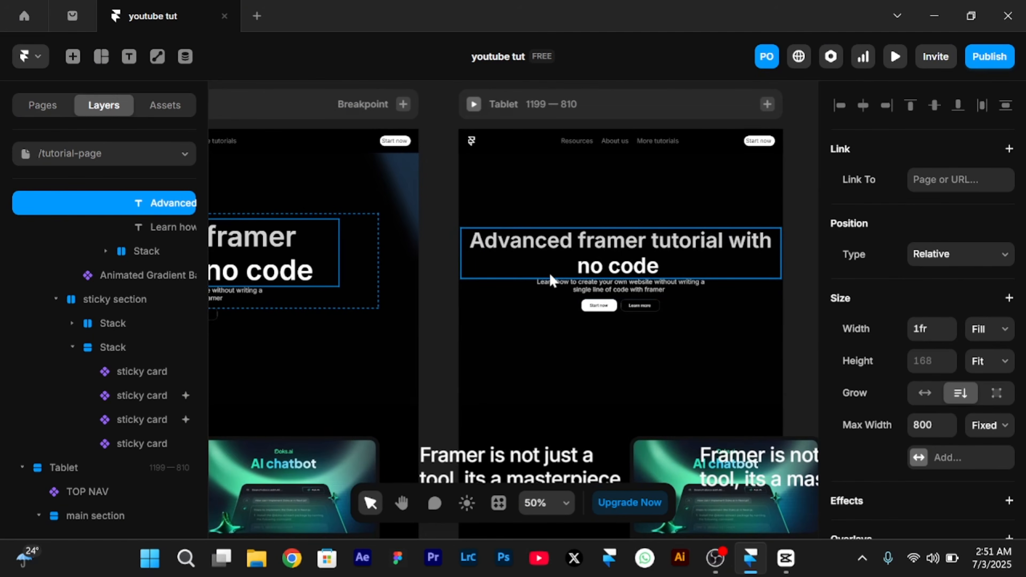
# Set the max width of the Tablet hero heading to 600
pyautogui.hscroll(-10, 550, 280)
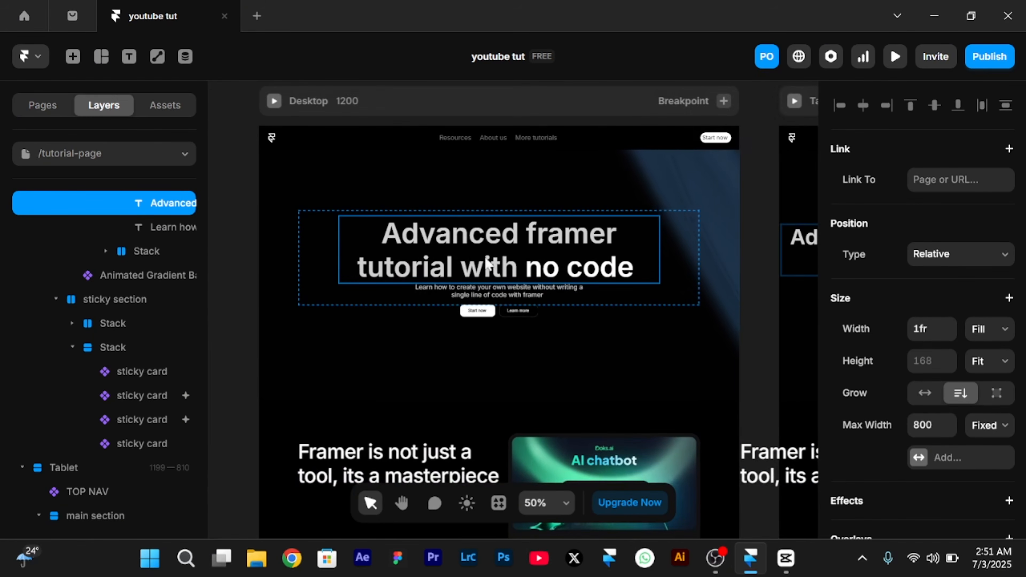
pyautogui.hscroll(8, 561, 271)
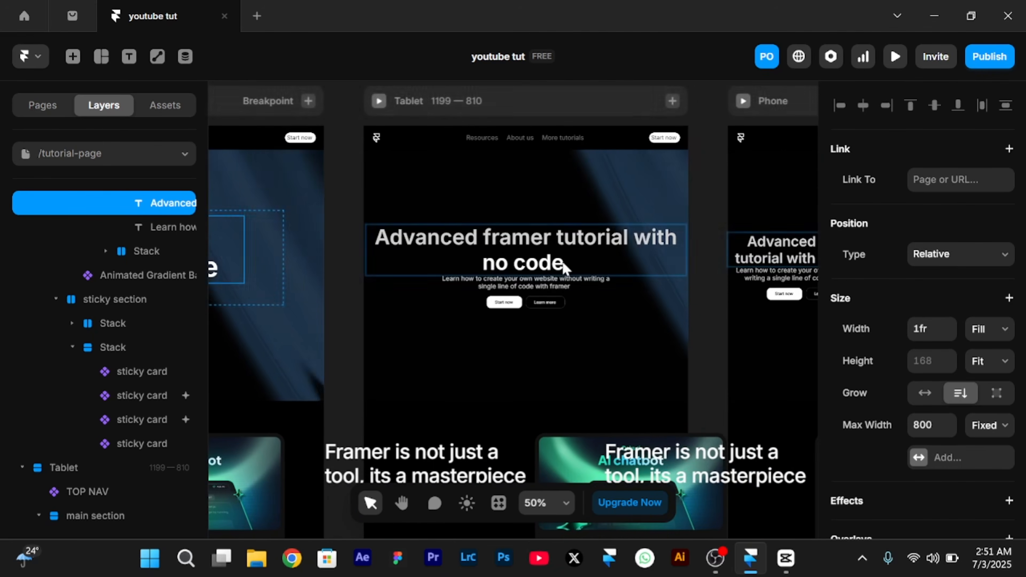
pyautogui.click(488, 249)
pyautogui.scroll(1, 489, 248)
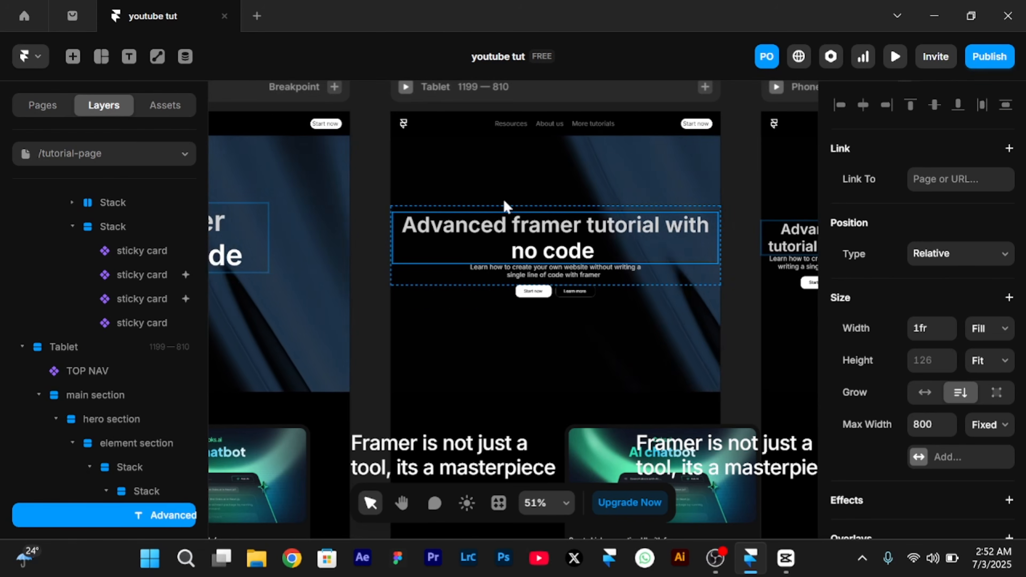
pyautogui.scroll(-1, 866, 409)
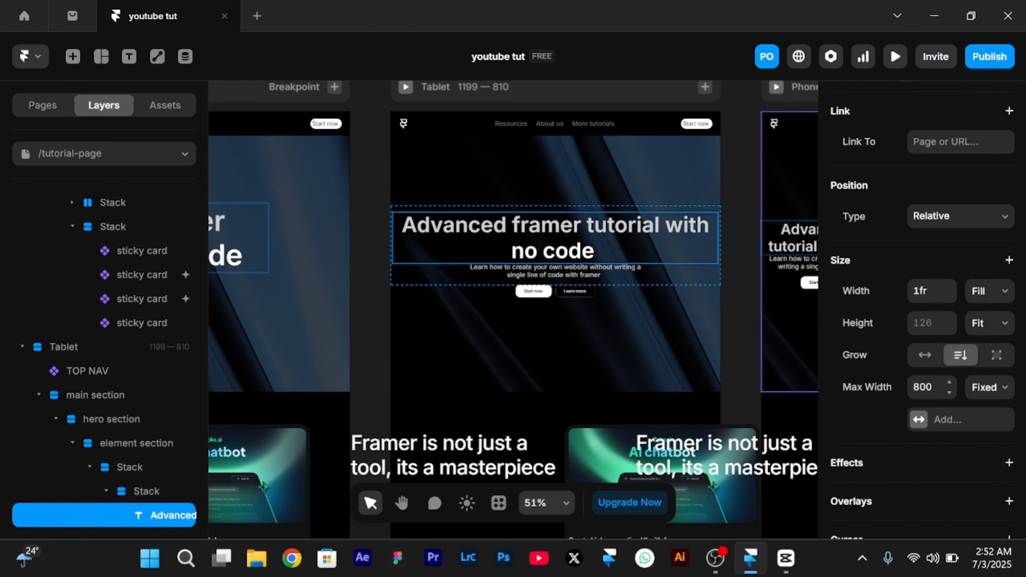
pyautogui.click(925, 382)
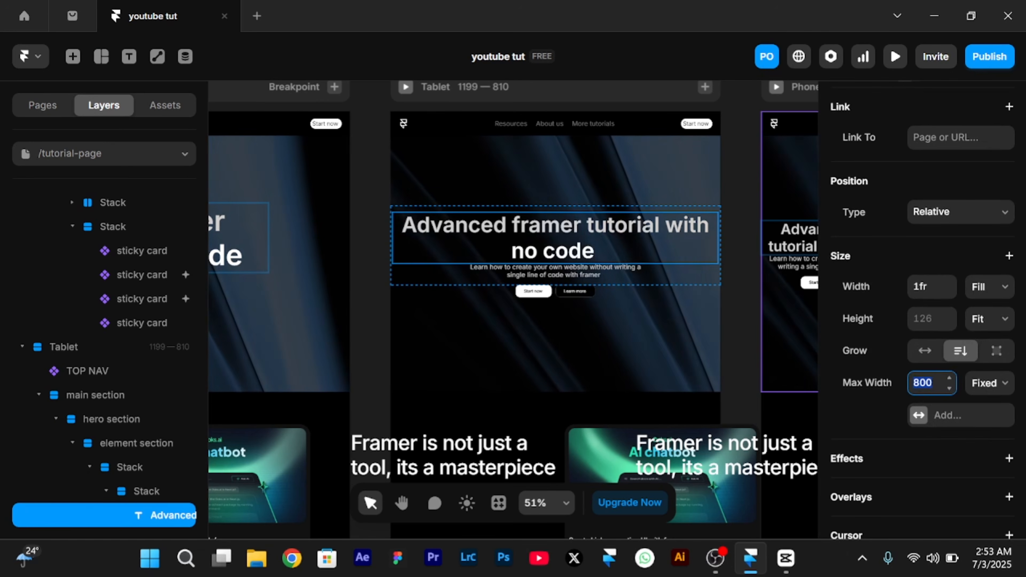
pyautogui.write('600')
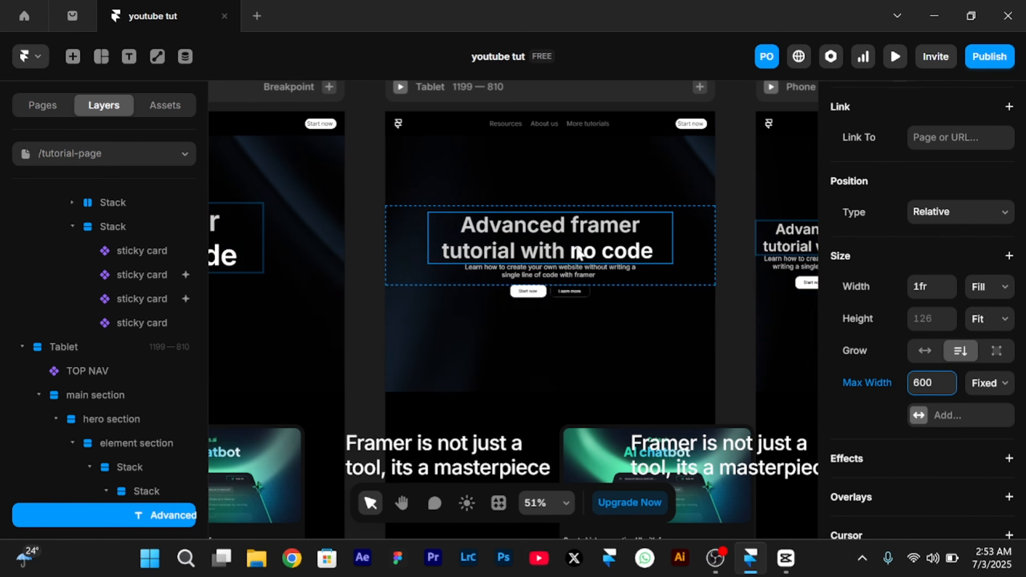
# Shorten the Phone hero's animated gradient background to about 504 px high and its hero section to about 479 px high
pyautogui.hscroll(4, 576, 247)
pyautogui.hscroll(1, 704, 286)
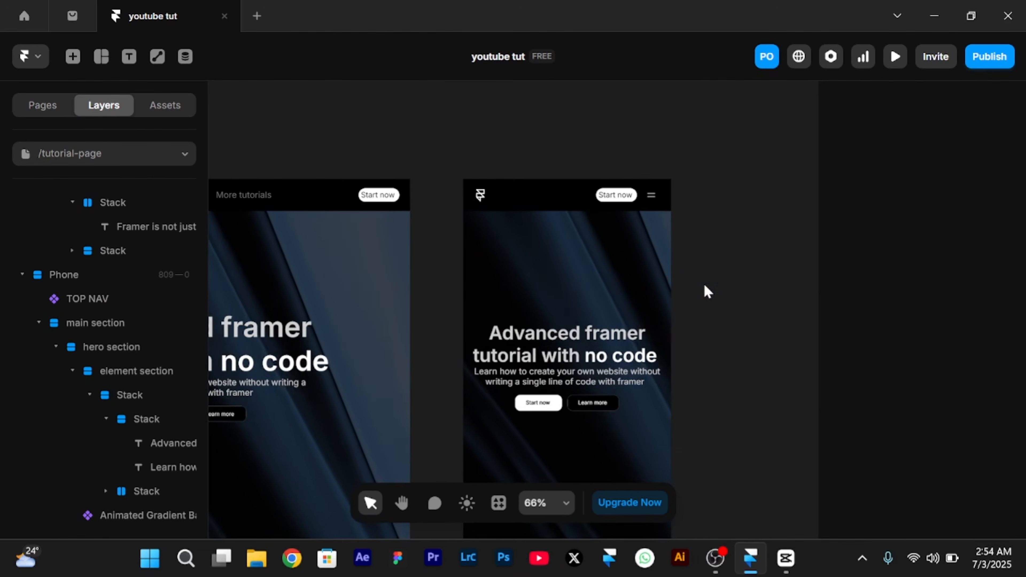
pyautogui.scroll(-1, 705, 286)
pyautogui.scroll(-2, 707, 291)
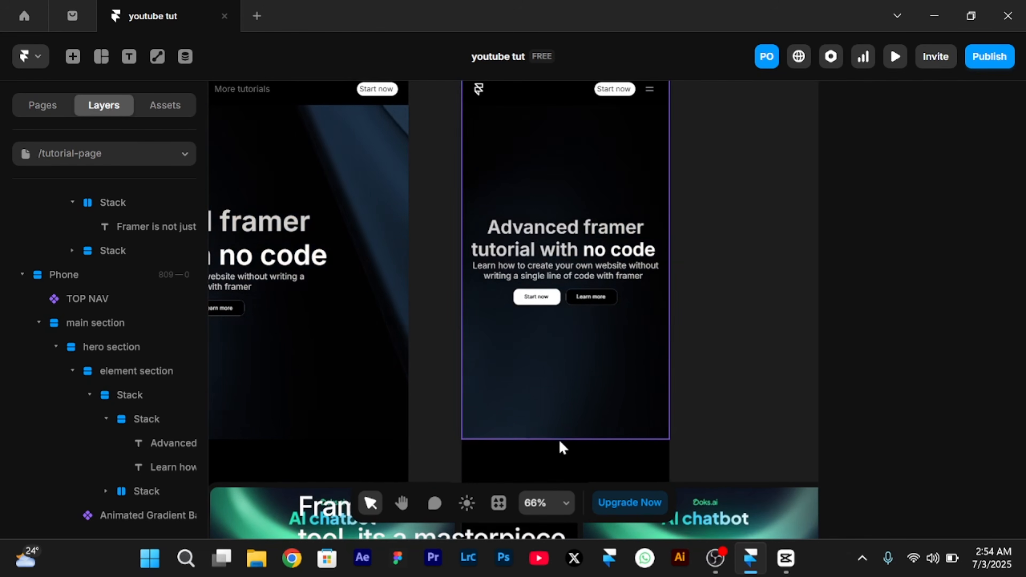
pyautogui.click(584, 396)
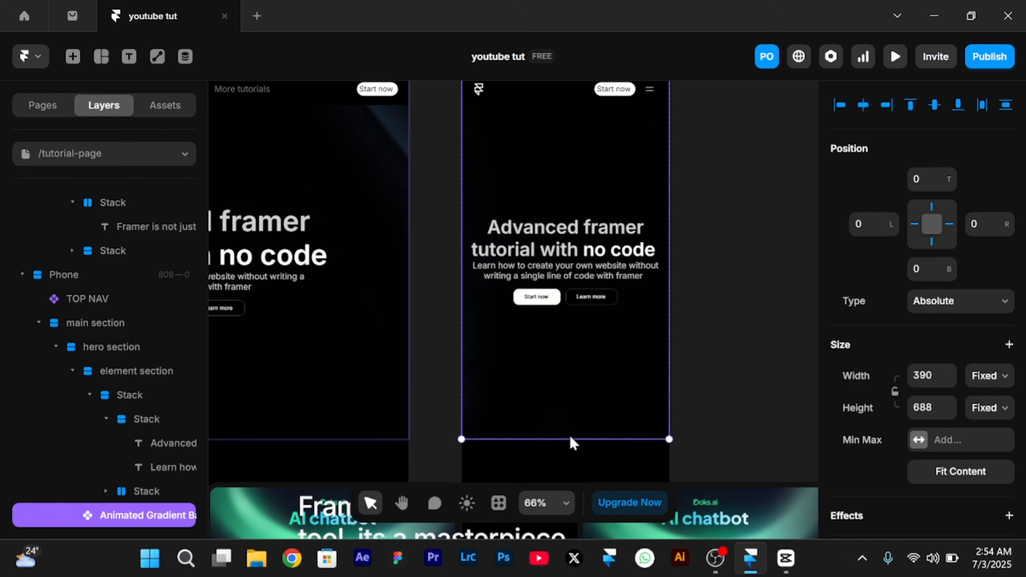
pyautogui.moveTo(561, 427); pyautogui.dragTo(524, 342)
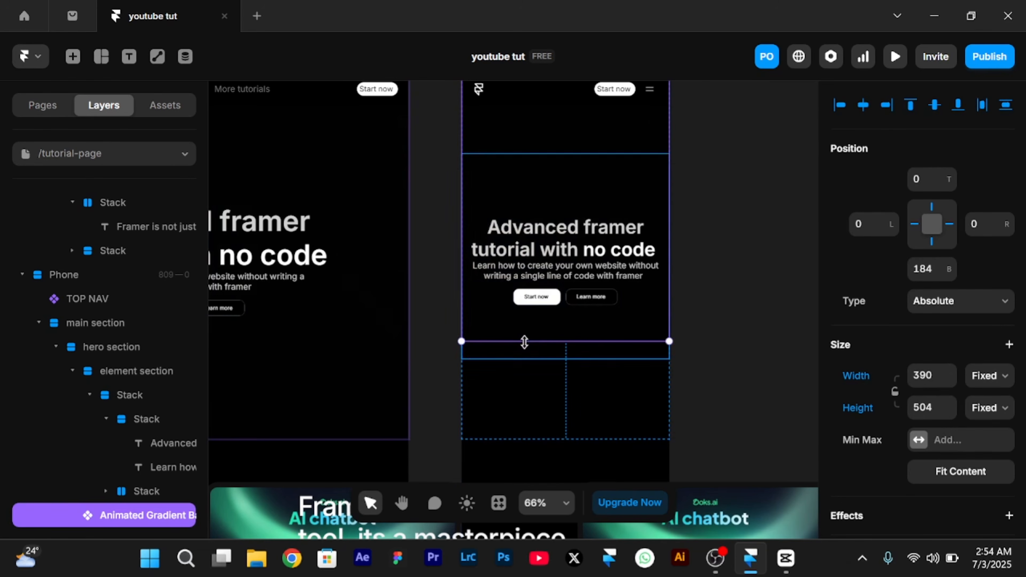
pyautogui.scroll(-3, 524, 342)
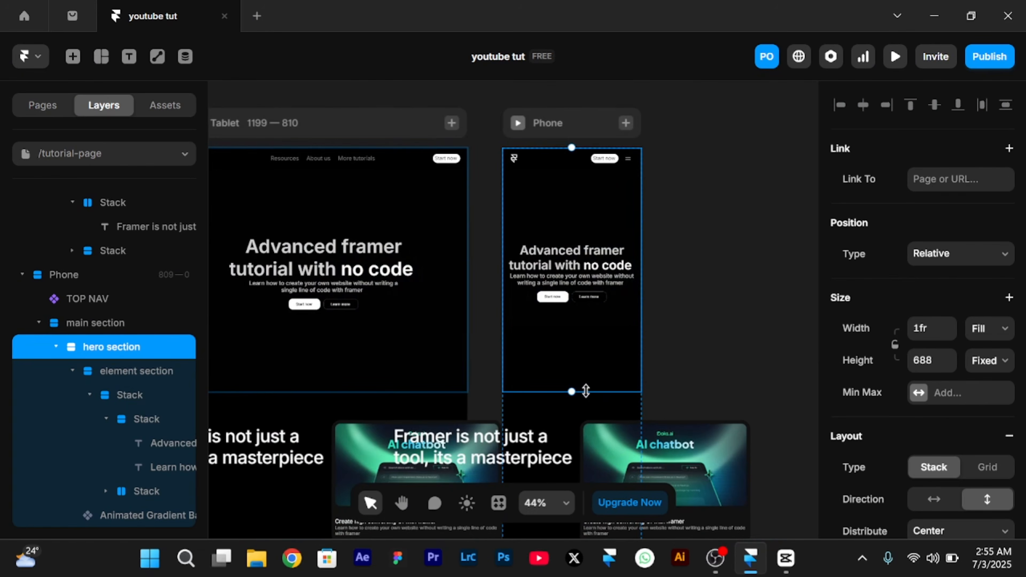
pyautogui.moveTo(585, 391); pyautogui.dragTo(579, 319)
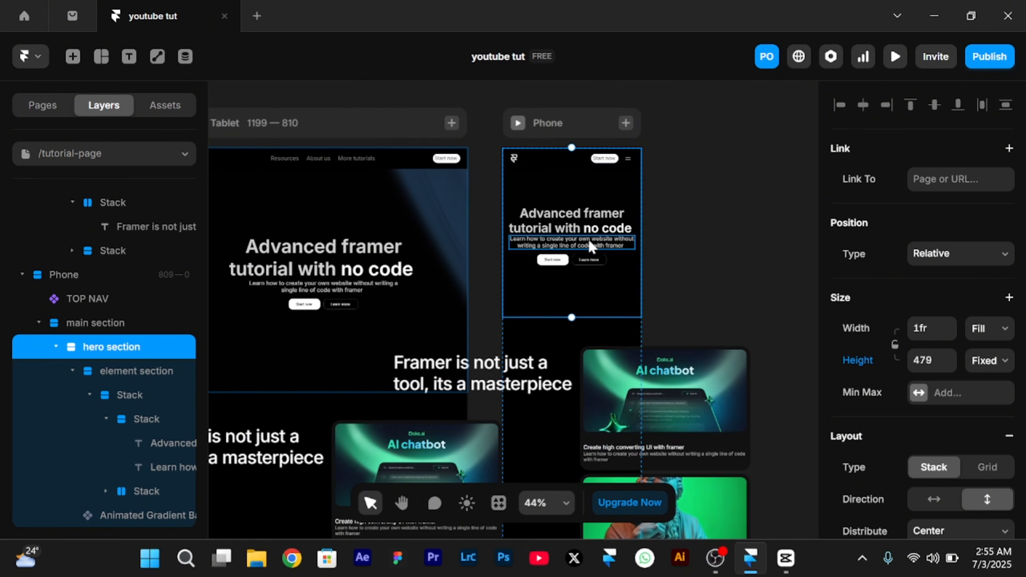
# Select the stack that holds the heading and paragraph in the Phone hero section
pyautogui.scroll(5, 589, 244)
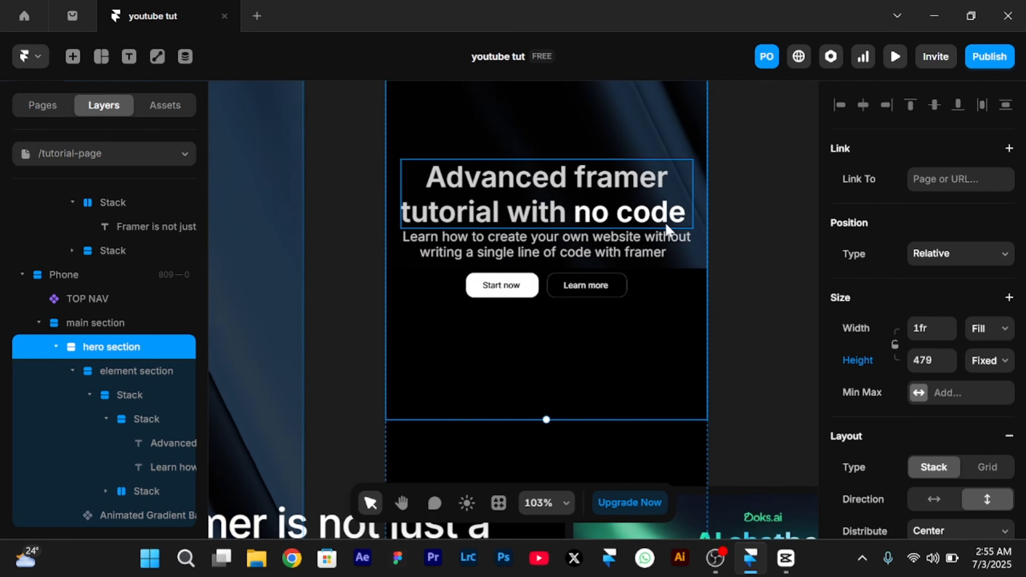
pyautogui.click(677, 225)
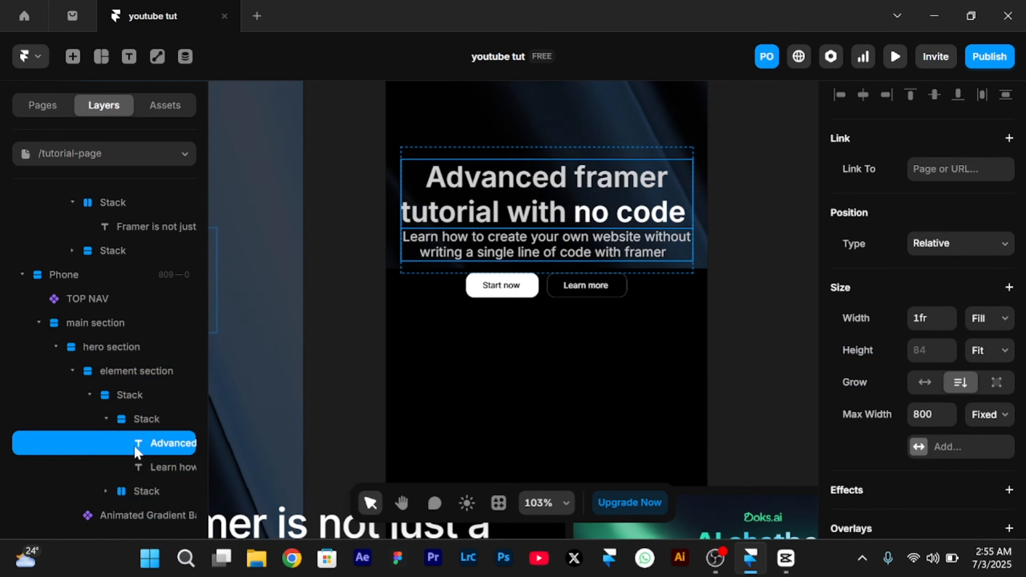
pyautogui.click(147, 418)
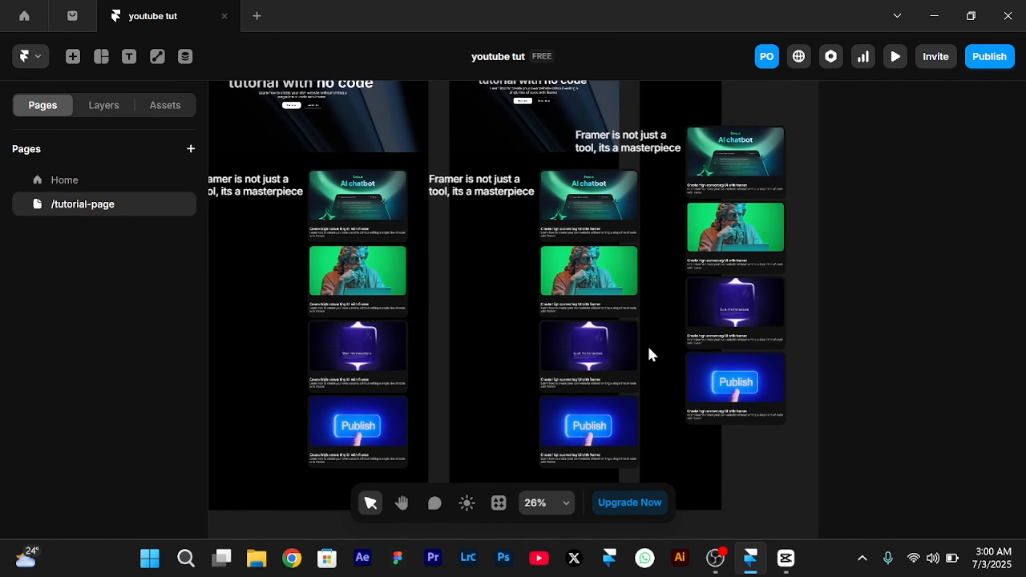
# Select all four sticky cards in the Tablet breakpoint and set their width to 400
pyautogui.scroll(-1, 647, 346)
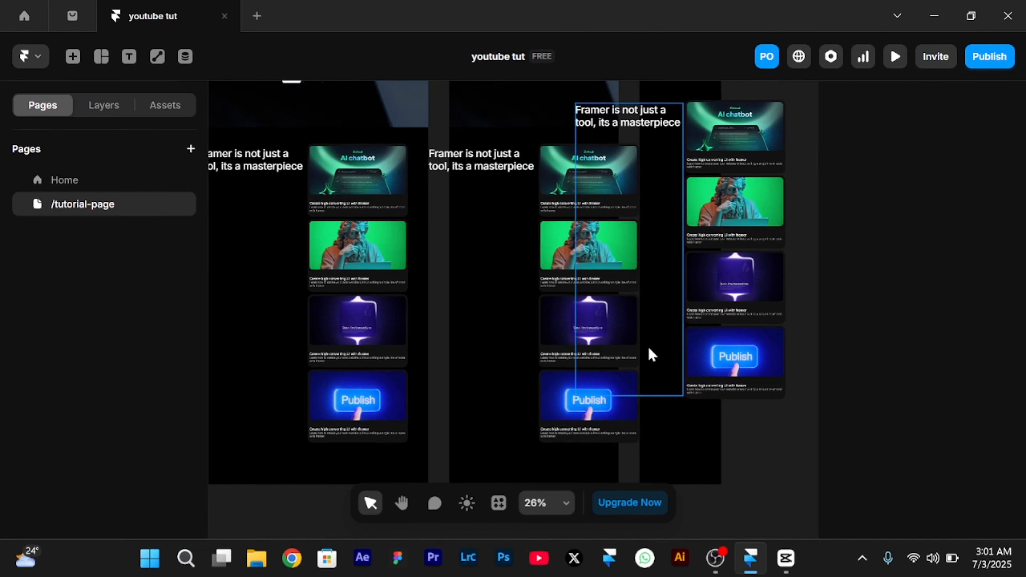
pyautogui.scroll(2, 647, 345)
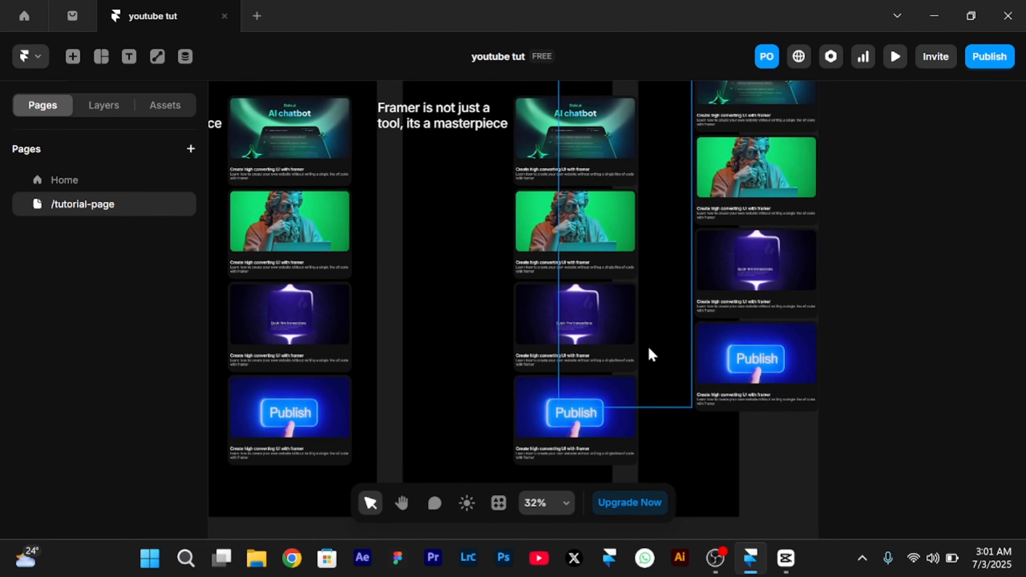
pyautogui.scroll(1, 648, 345)
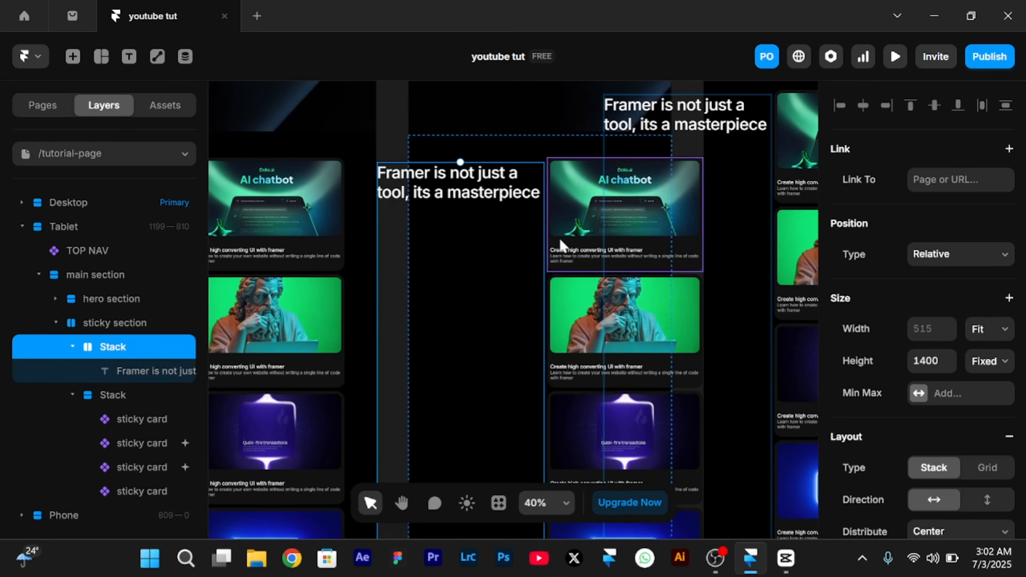
pyautogui.click(562, 240)
pyautogui.keyDown('shift'); pyautogui.click(598, 310); pyautogui.keyUp('shift')
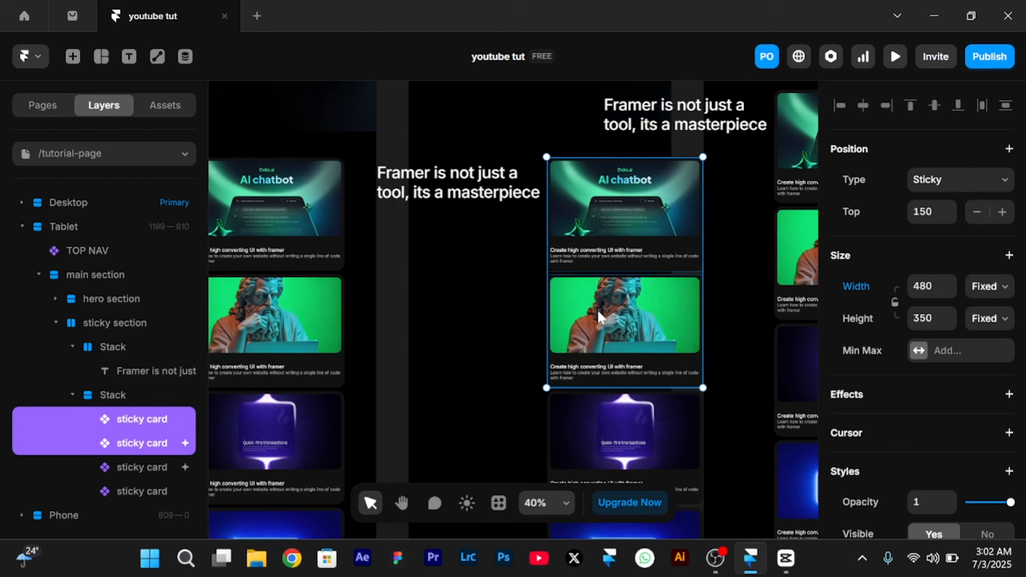
pyautogui.scroll(-3, 599, 317)
pyautogui.keyDown('shift'); pyautogui.click(601, 336); pyautogui.keyUp('shift')
pyautogui.scroll(-5, 601, 338)
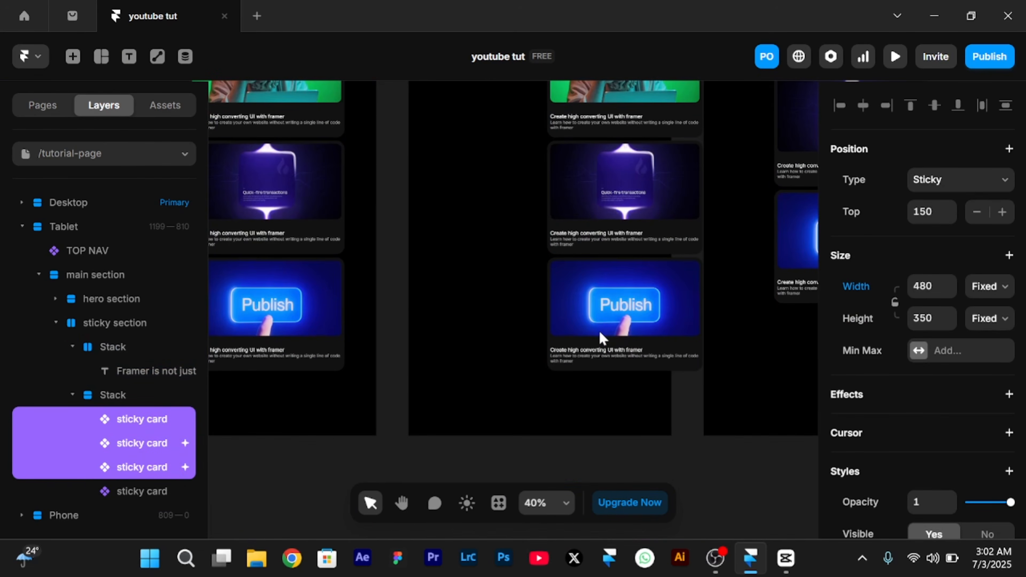
pyautogui.keyDown('shift'); pyautogui.click(599, 329); pyautogui.keyUp('shift')
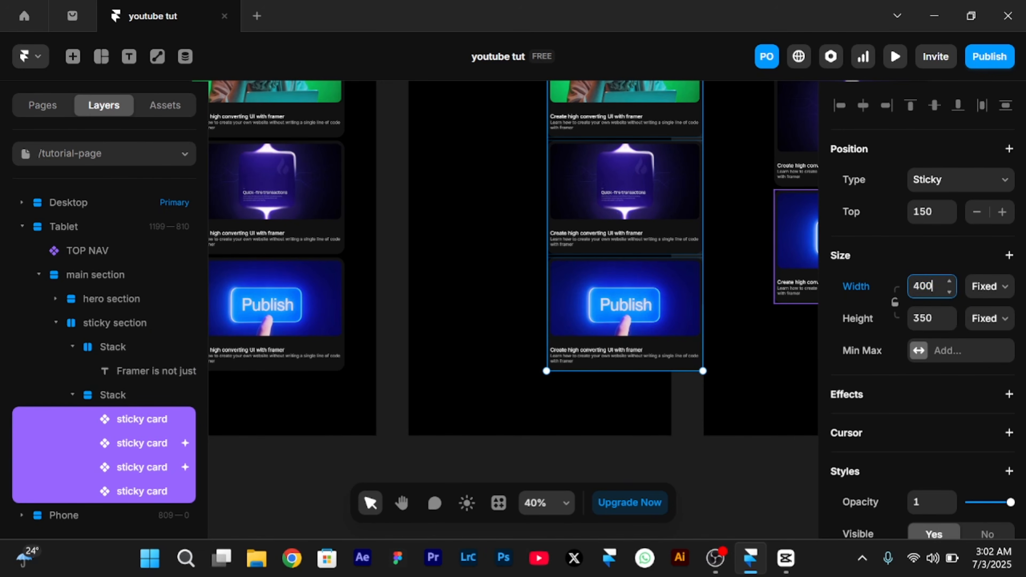
pyautogui.click(925, 286)
pyautogui.write('400')
pyautogui.press('Return')
# Set the Tablet sticky section's heading size to 30 px and narrow its text box beside the cards
pyautogui.scroll(5, 510, 198)
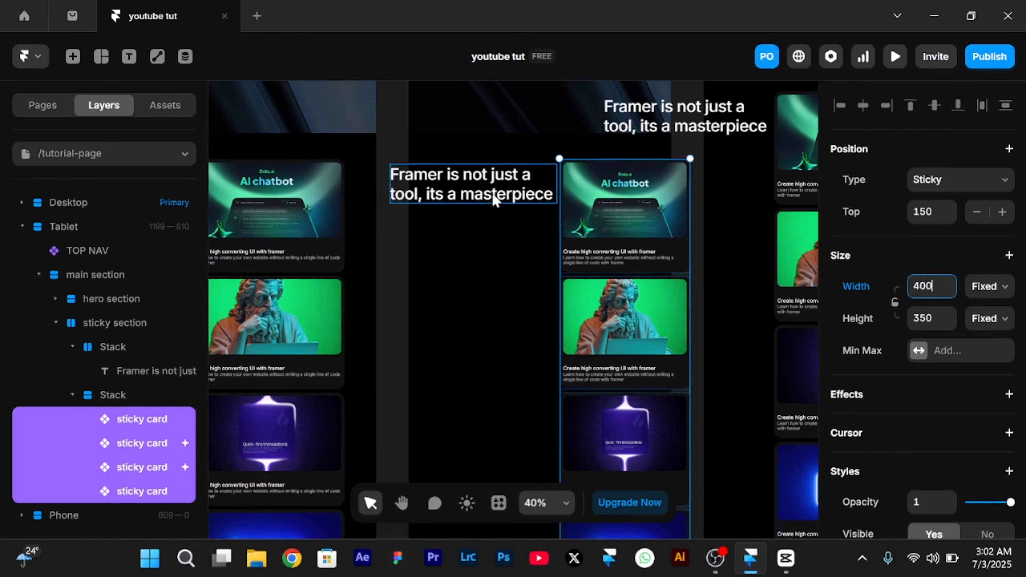
pyautogui.click(463, 190)
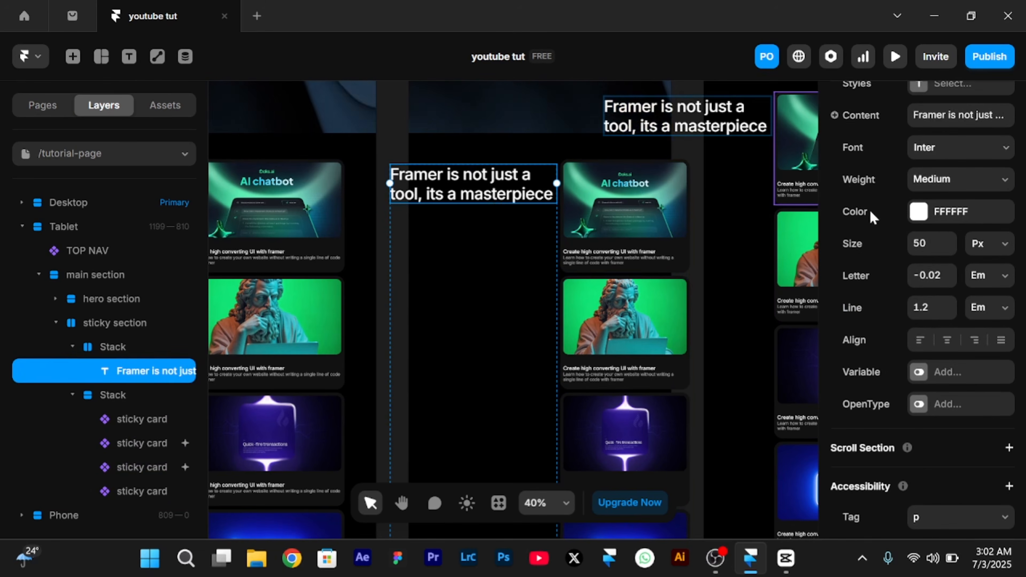
pyautogui.click(925, 244)
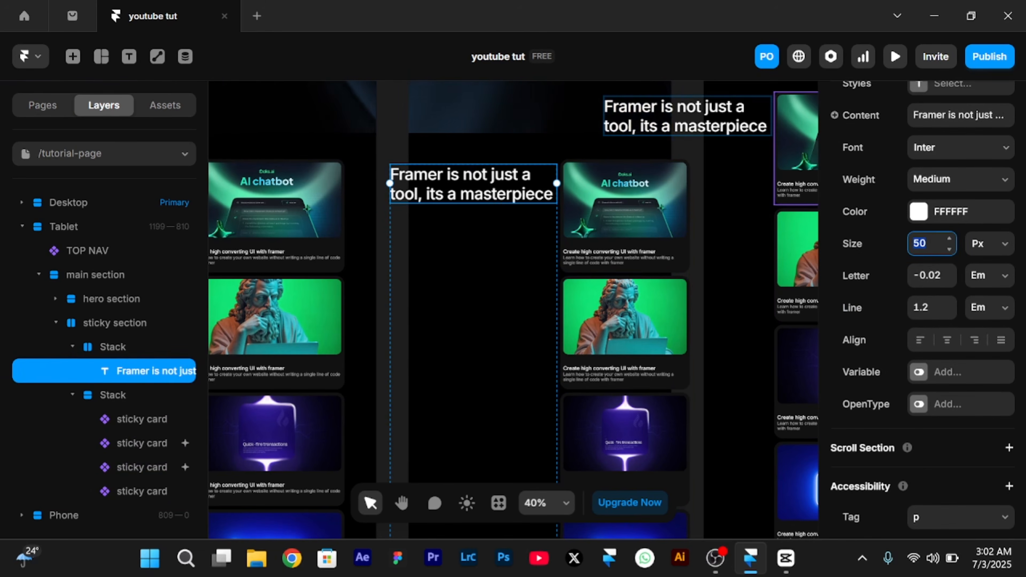
pyautogui.write('30')
pyautogui.press('Return')
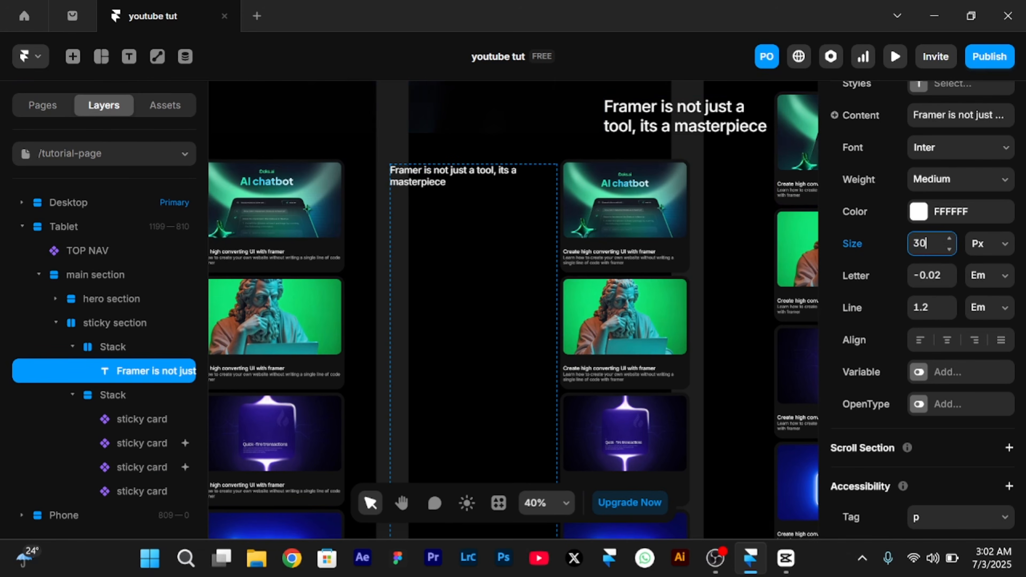
pyautogui.scroll(3, 536, 152)
pyautogui.moveTo(566, 202); pyautogui.dragTo(463, 192)
# Set the right and left padding of the Desktop sticky section to 40
pyautogui.scroll(-3, 483, 205)
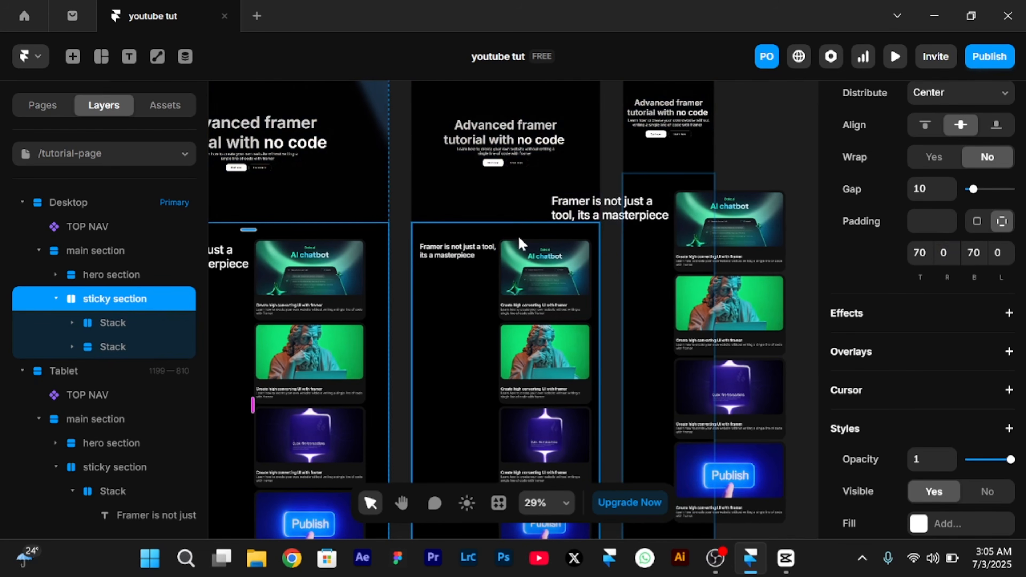
pyautogui.click(947, 253)
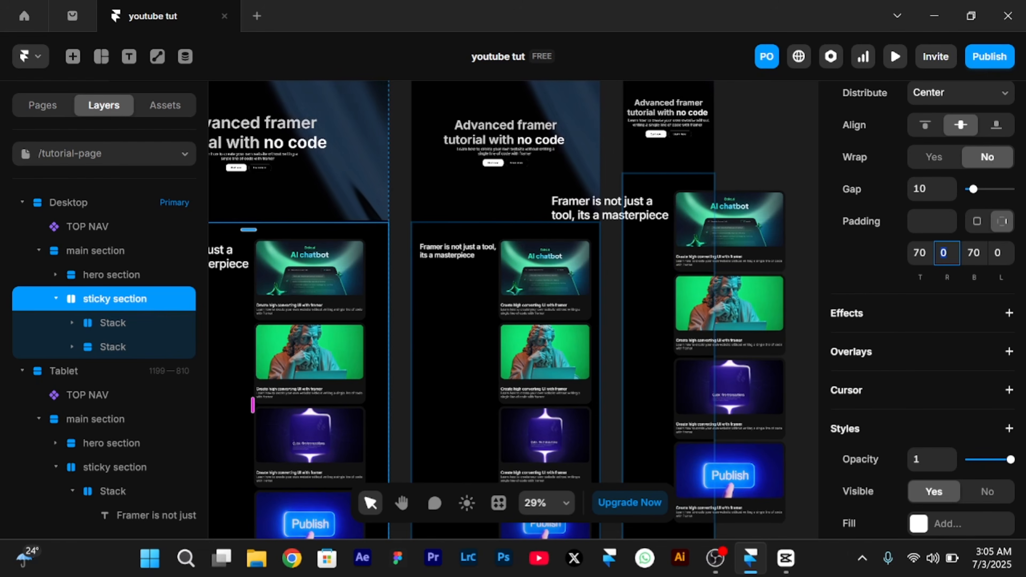
pyautogui.write('40')
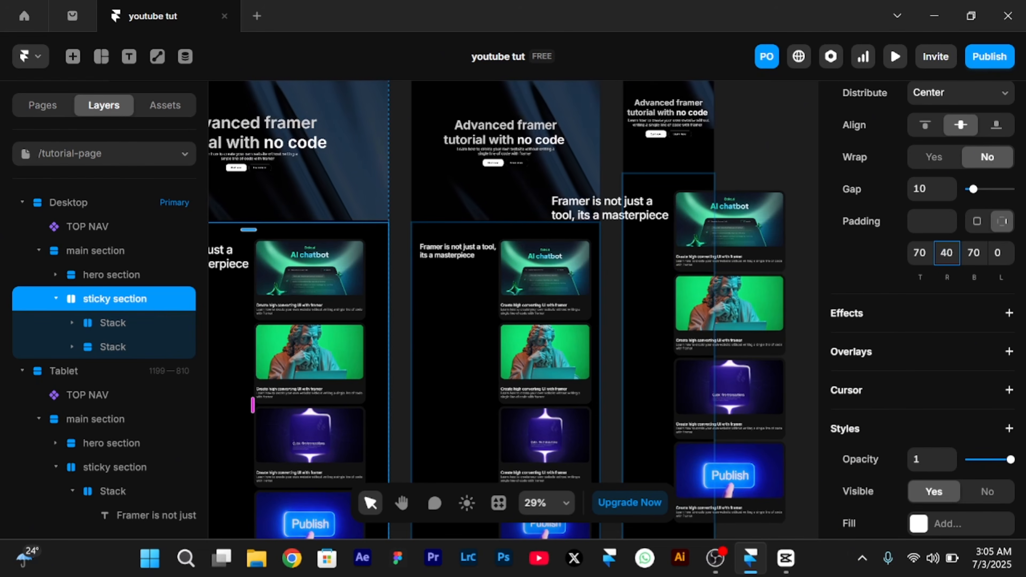
pyautogui.press('Tab')
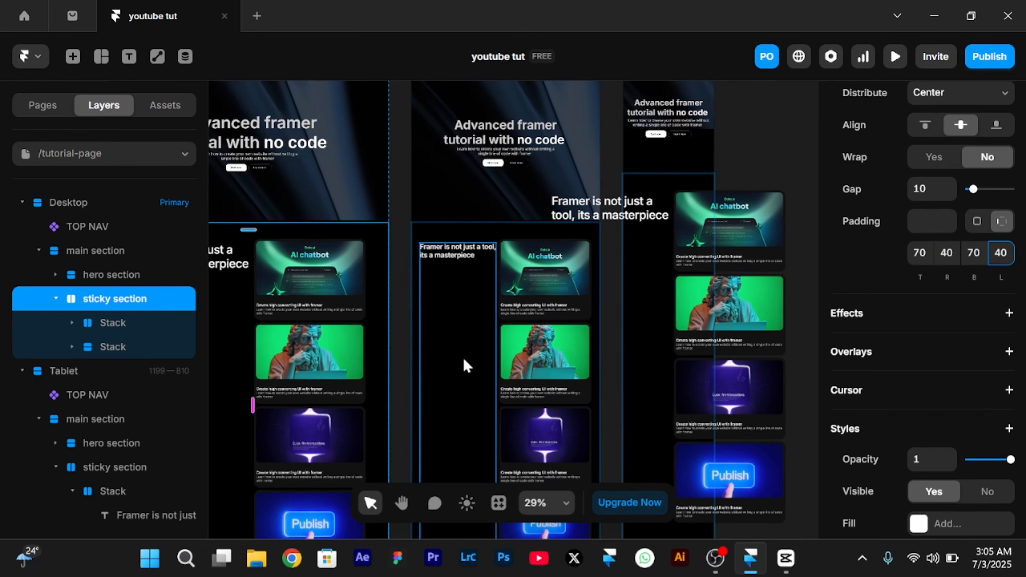
pyautogui.scroll(-2, 465, 378)
pyautogui.scroll(1, 464, 374)
pyautogui.hscroll(5, 463, 373)
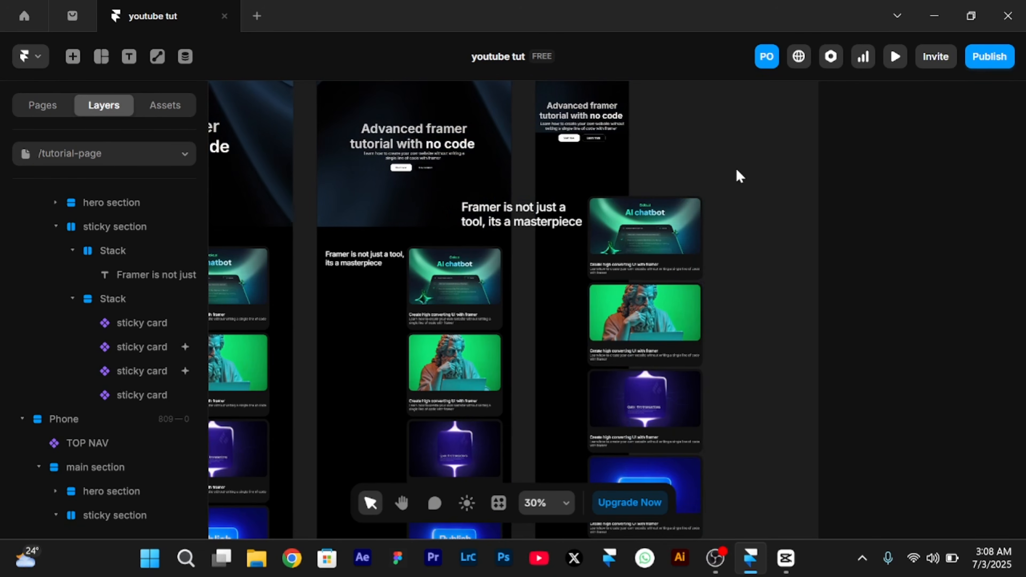
# Change the stack direction of the Phone sticky section to vertical
pyautogui.scroll(-2, 736, 168)
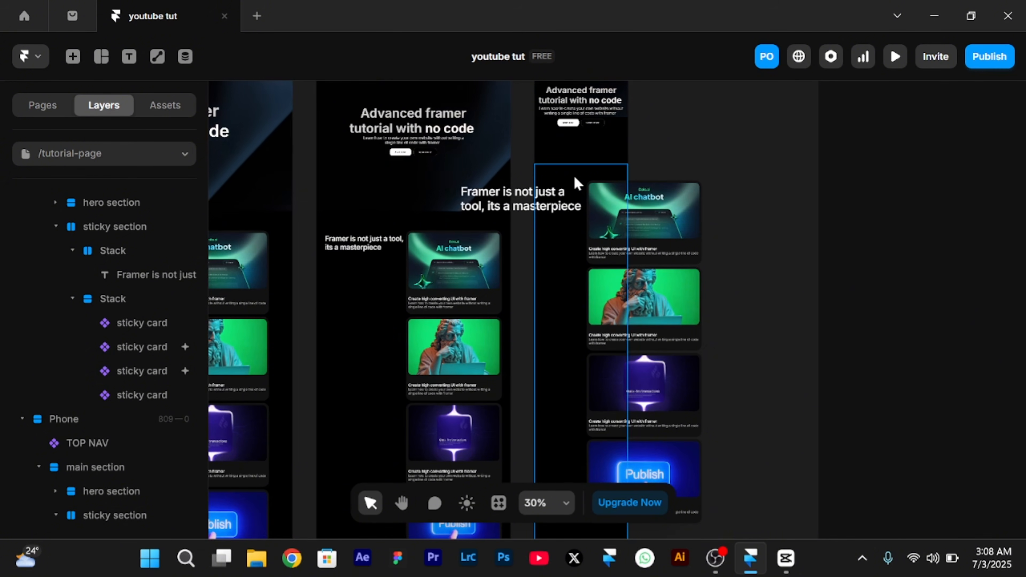
pyautogui.hscroll(-5, 575, 178)
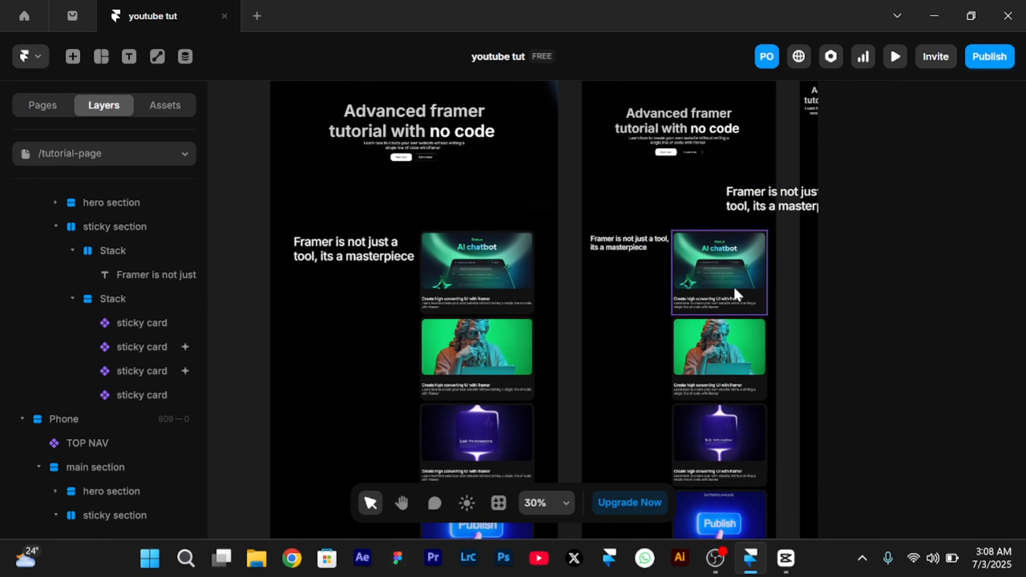
pyautogui.hscroll(6, 734, 285)
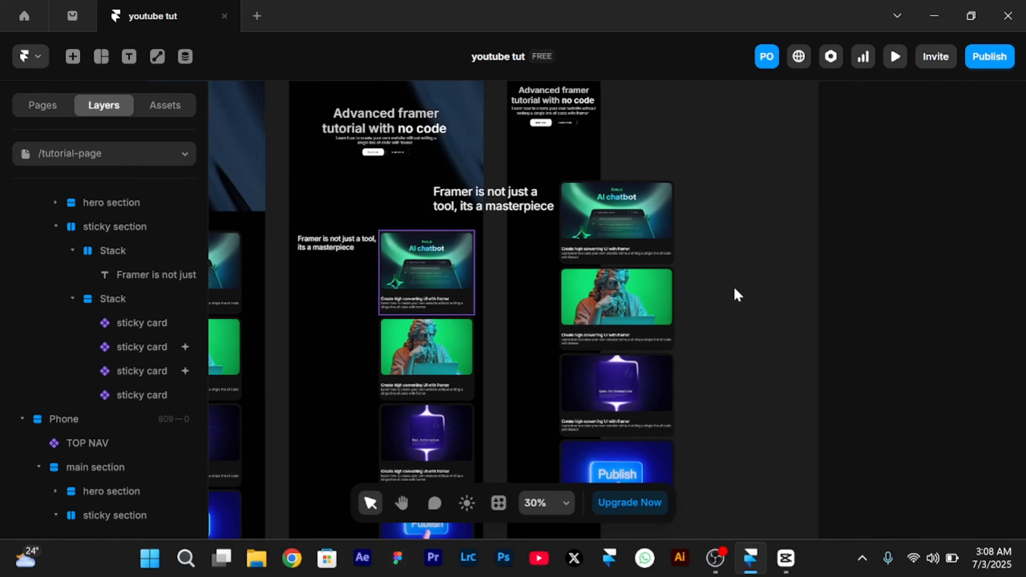
pyautogui.click(552, 178)
pyautogui.scroll(-1, 978, 452)
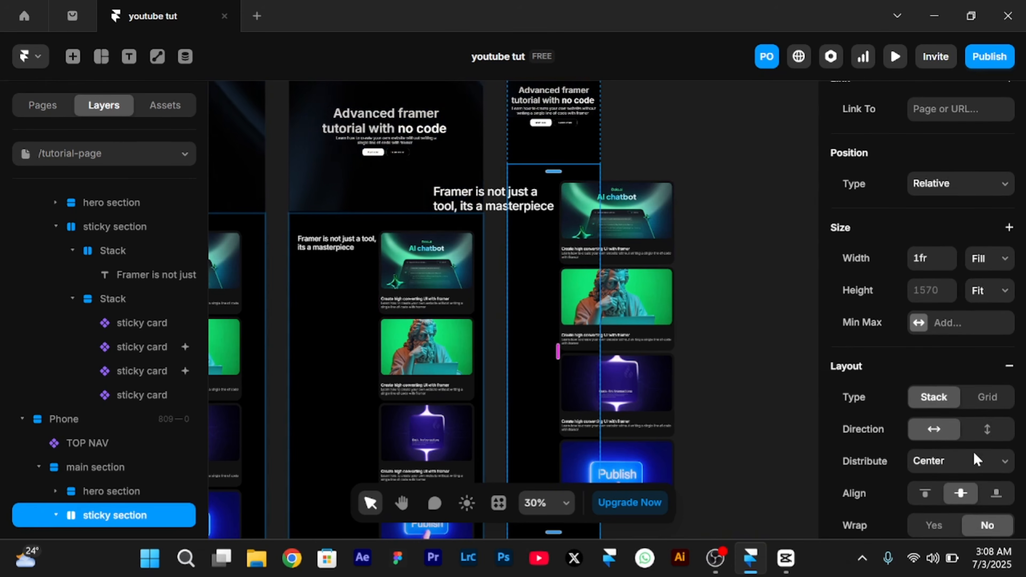
pyautogui.click(989, 420)
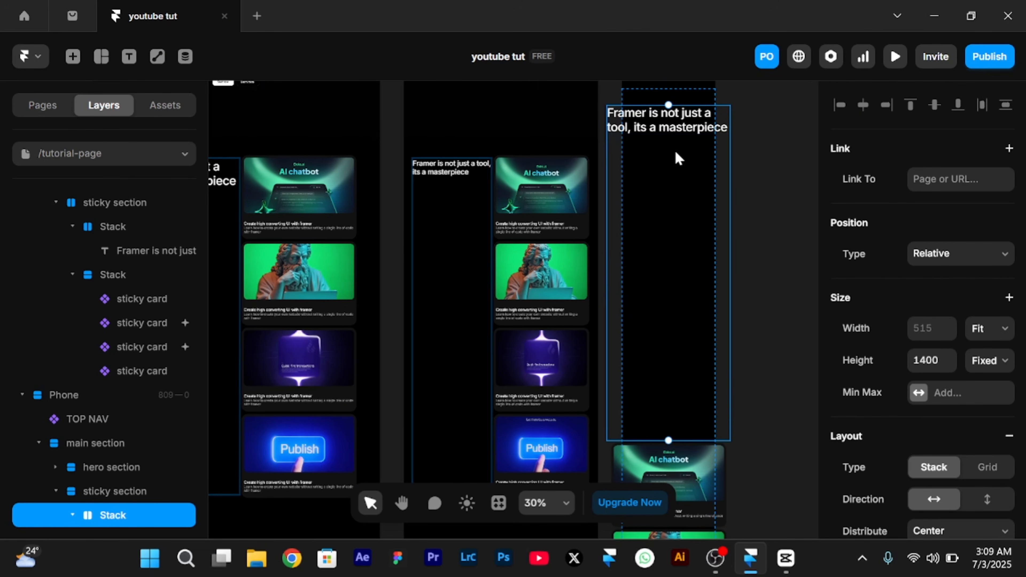
# Set the height of the Phone sticky section's heading stack to Fit Content and its width to Fill
pyautogui.click(984, 366)
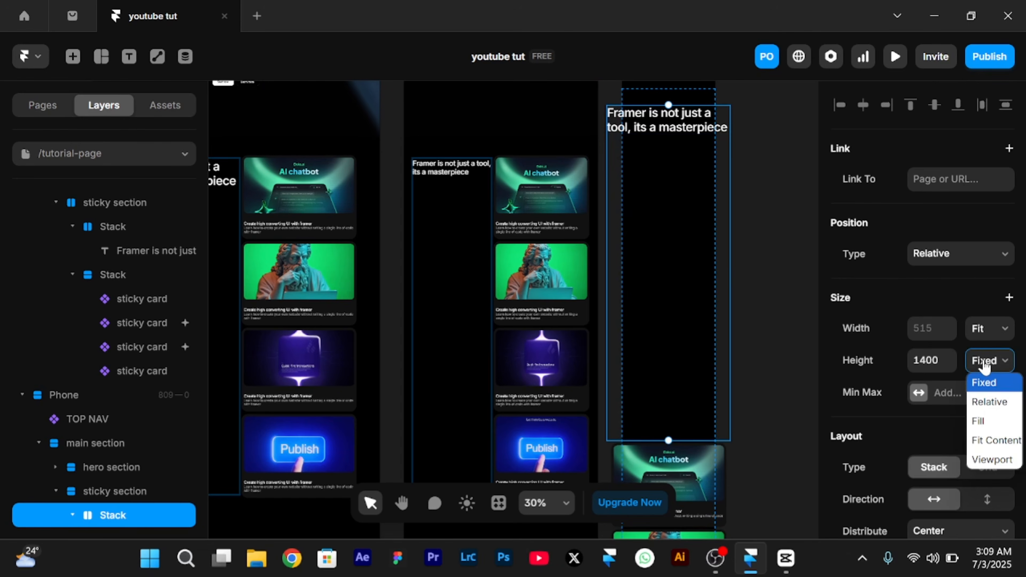
pyautogui.click(993, 437)
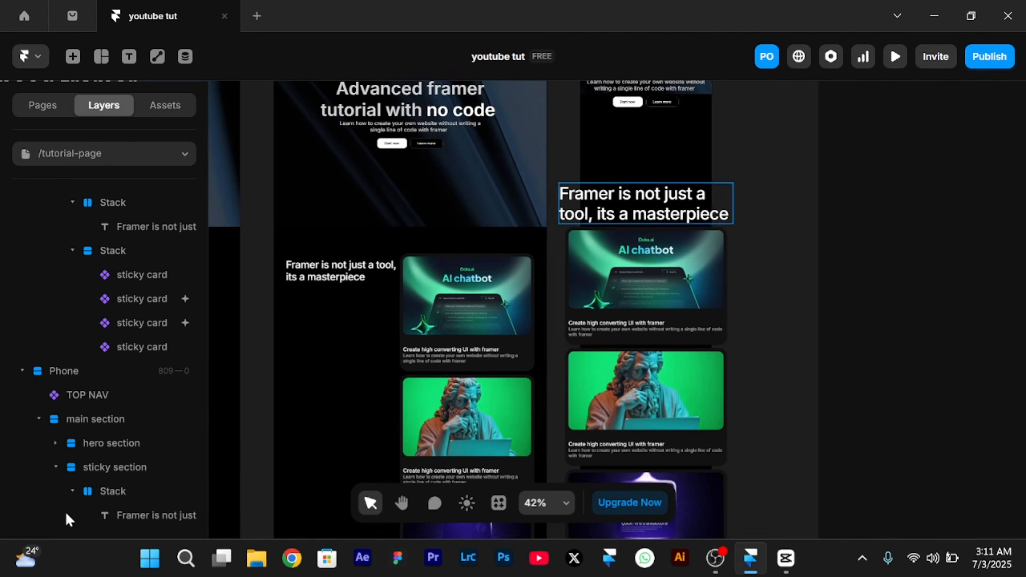
pyautogui.click(133, 494)
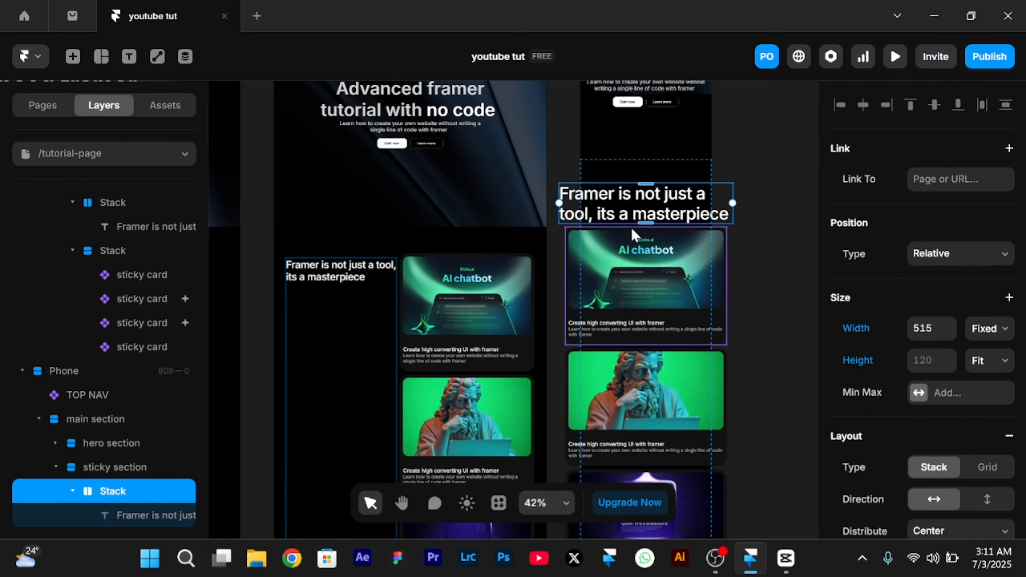
pyautogui.click(971, 339)
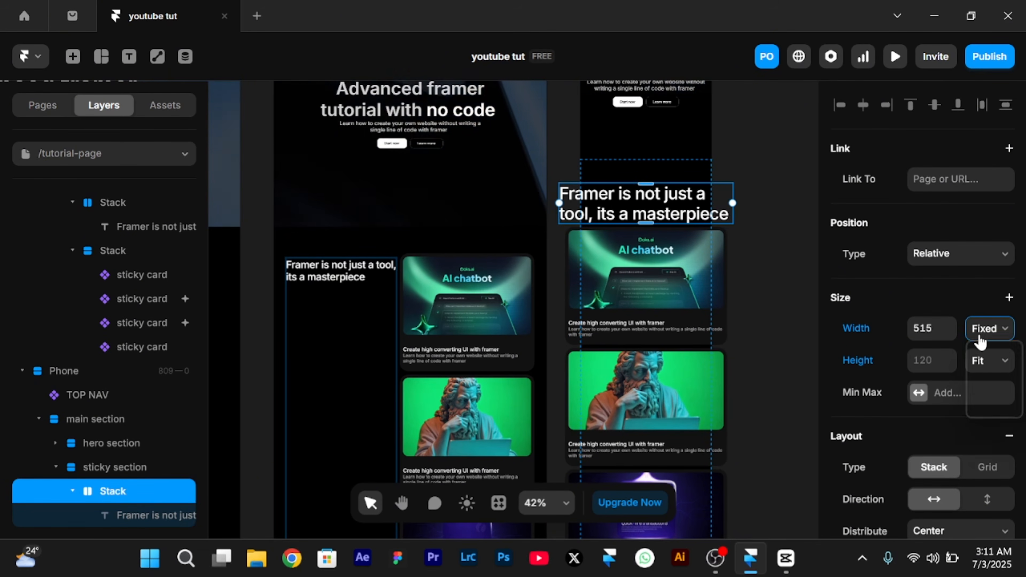
pyautogui.click(977, 389)
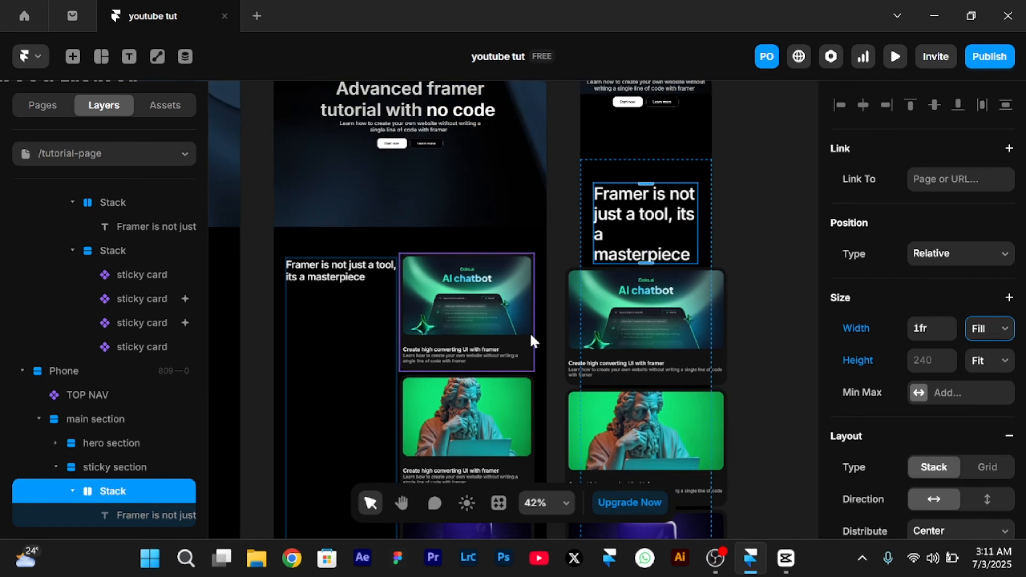
# Set the Phone sticky section's heading text width to Fill and reduce its font size
pyautogui.scroll(-3, 134, 371)
pyautogui.click(131, 391)
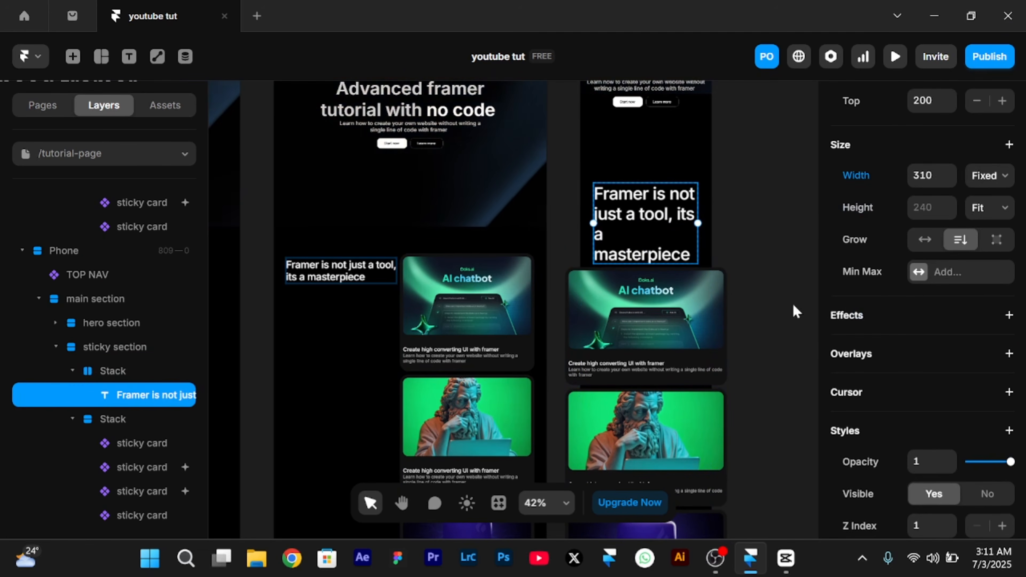
pyautogui.click(975, 178)
pyautogui.click(981, 236)
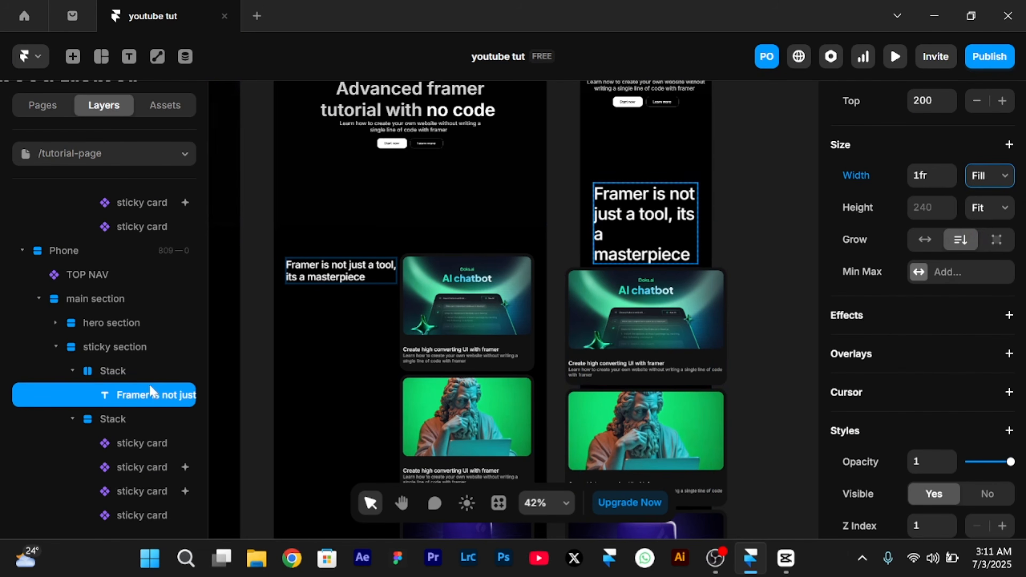
pyautogui.scroll(-10, 925, 424)
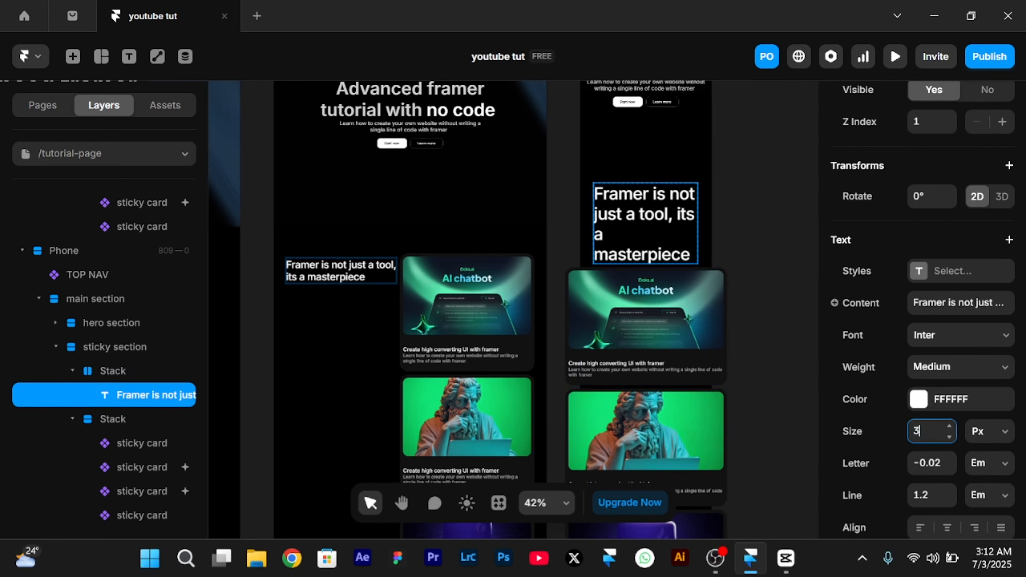
pyautogui.press('Return')
pyautogui.click(784, 246)
pyautogui.scroll(-3, 783, 246)
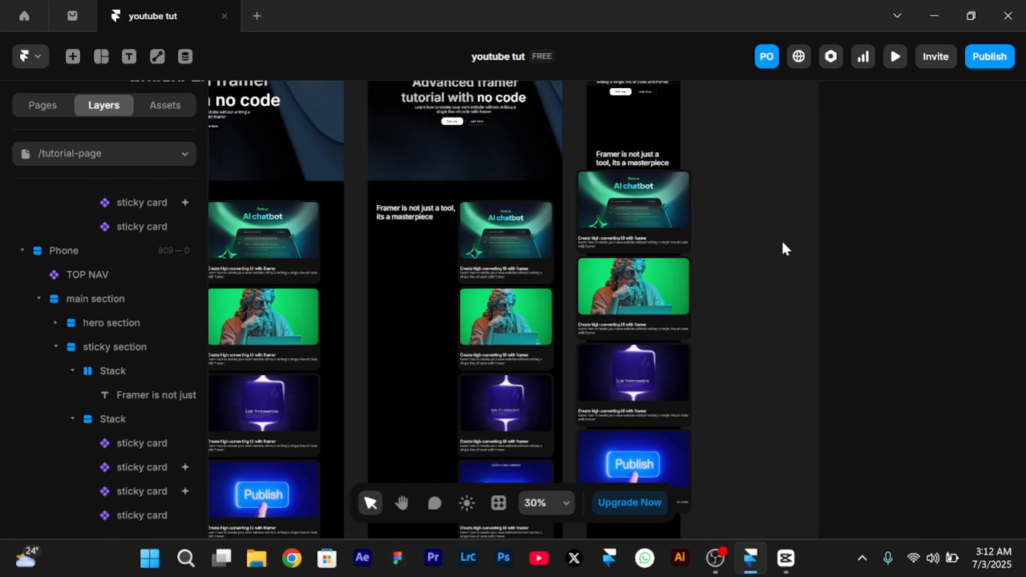
# Set the width of the Phone stack that holds the sticky cards to Fill
pyautogui.click(127, 424)
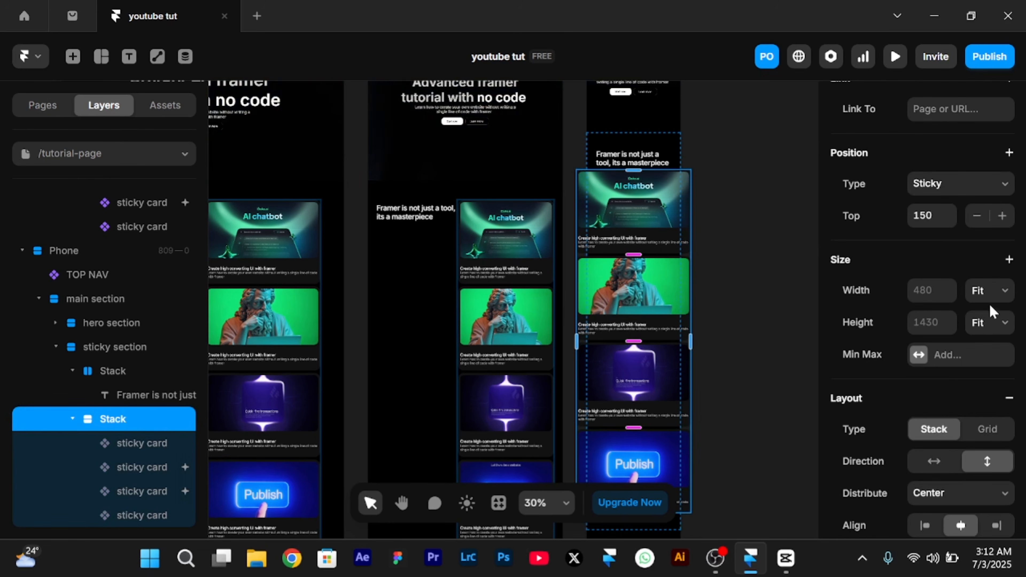
pyautogui.click(989, 291)
pyautogui.click(997, 369)
# Select all four sticky cards in the Phone breakpoint and set their width to Fill
pyautogui.scroll(5, 523, 178)
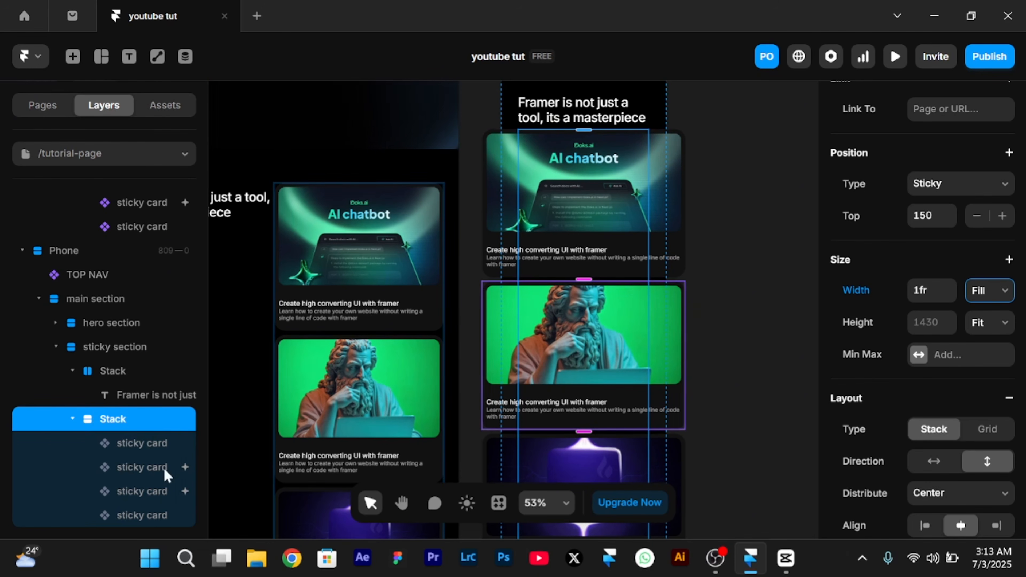
pyautogui.click(141, 445)
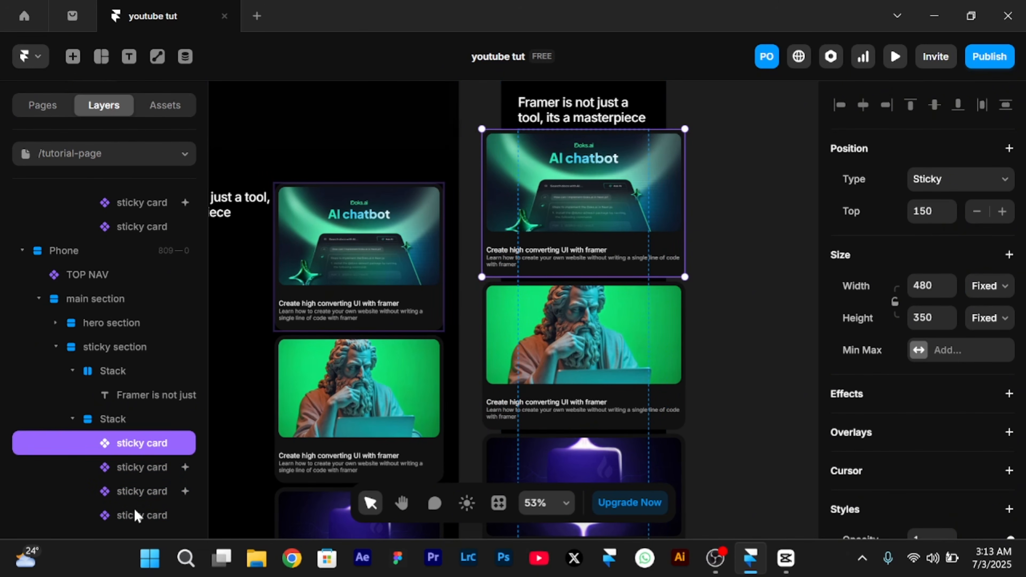
pyautogui.keyDown('shift'); pyautogui.click(136, 513); pyautogui.keyUp('shift')
pyautogui.click(986, 295)
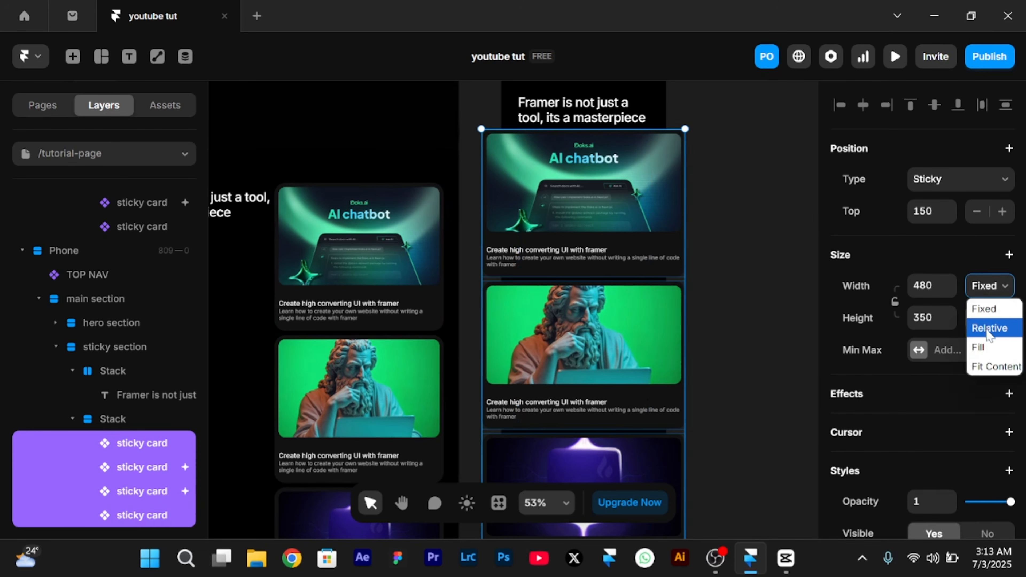
pyautogui.click(986, 347)
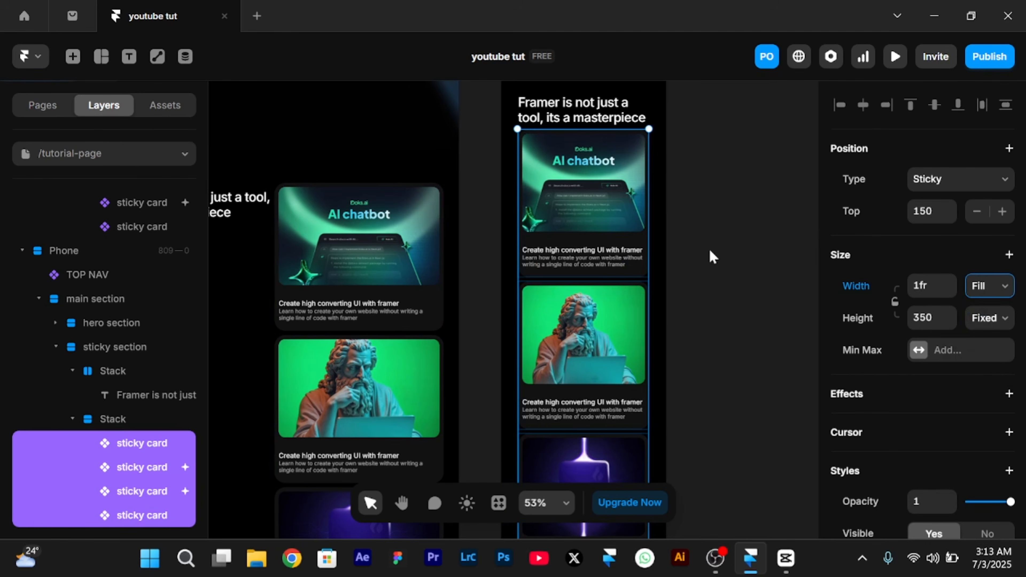
pyautogui.scroll(-5, 713, 257)
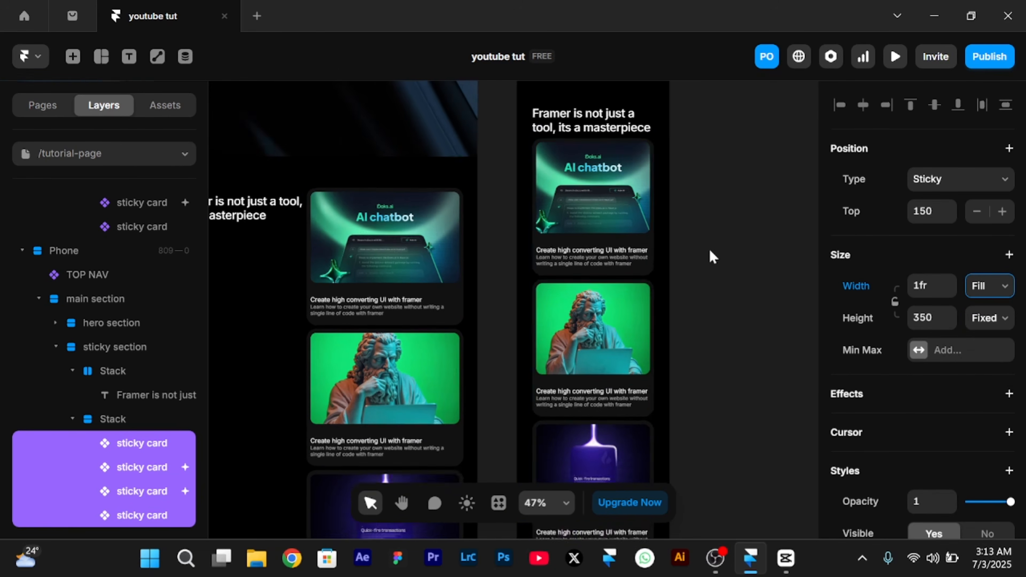
pyautogui.click(760, 234)
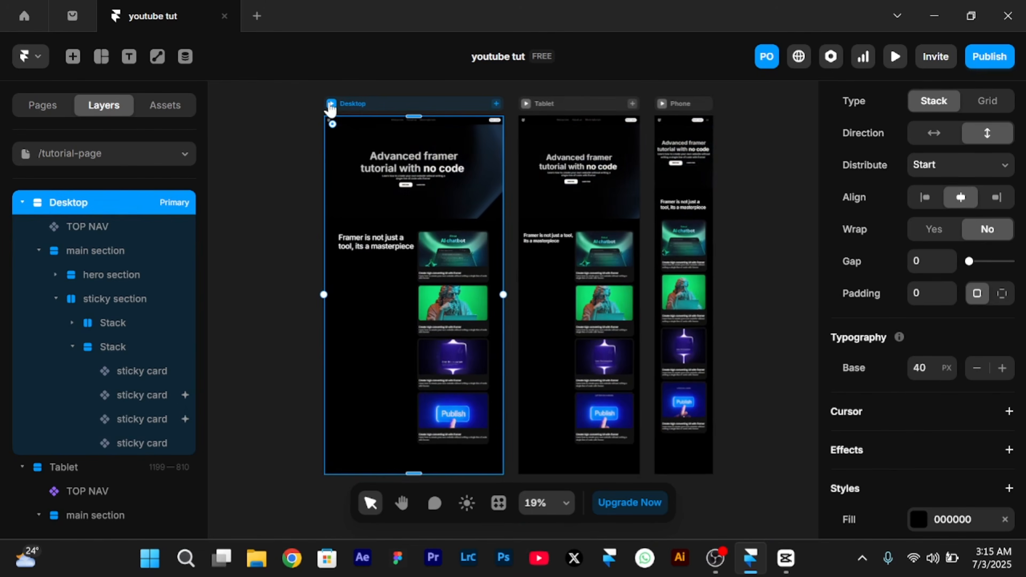
# Preview the page from the Desktop breakpoint, narrow the preview to 320 wide while checking the sticky cards, and return to the canvas
pyautogui.click(331, 105)
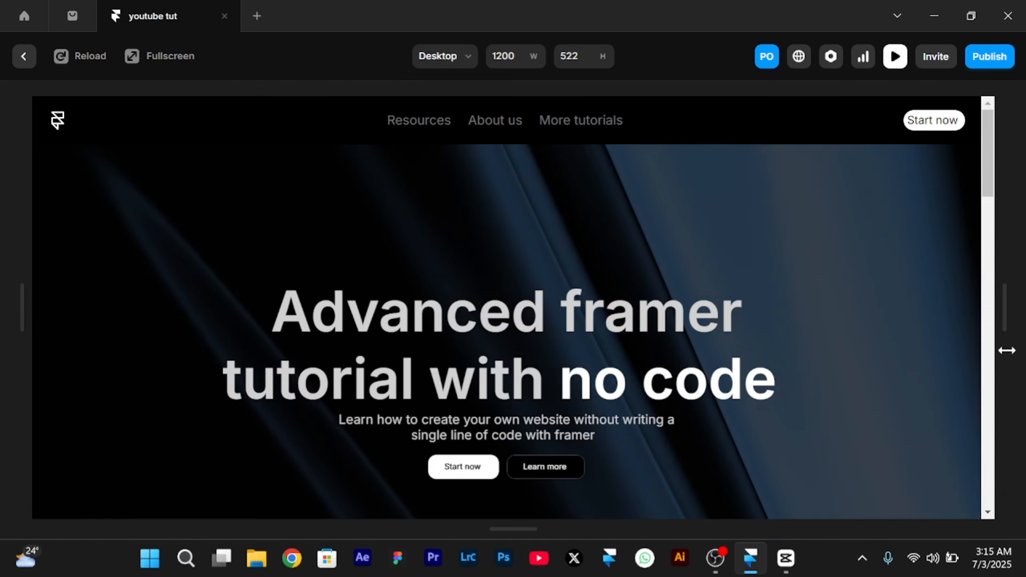
pyautogui.moveTo(1003, 321); pyautogui.dragTo(980, 308)
pyautogui.moveTo(712, 341); pyautogui.dragTo(765, 326)
pyautogui.scroll(-10, 572, 374)
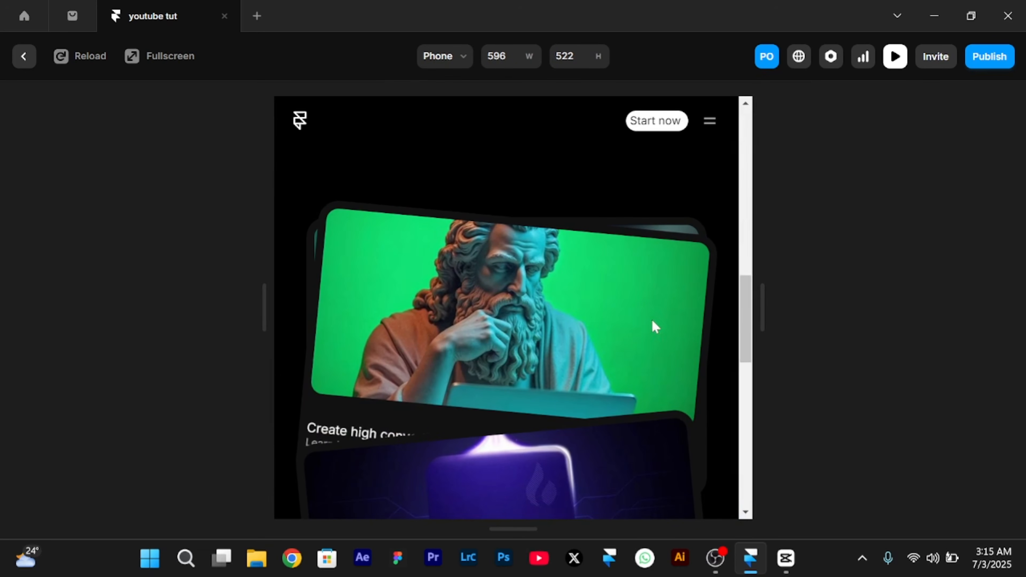
pyautogui.moveTo(762, 307); pyautogui.dragTo(400, 355)
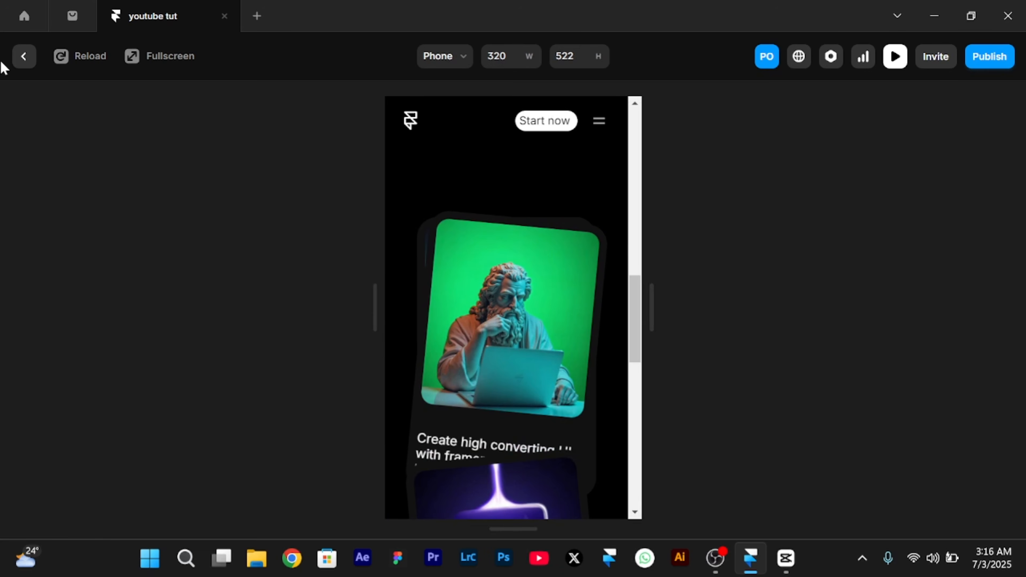
pyautogui.click(24, 56)
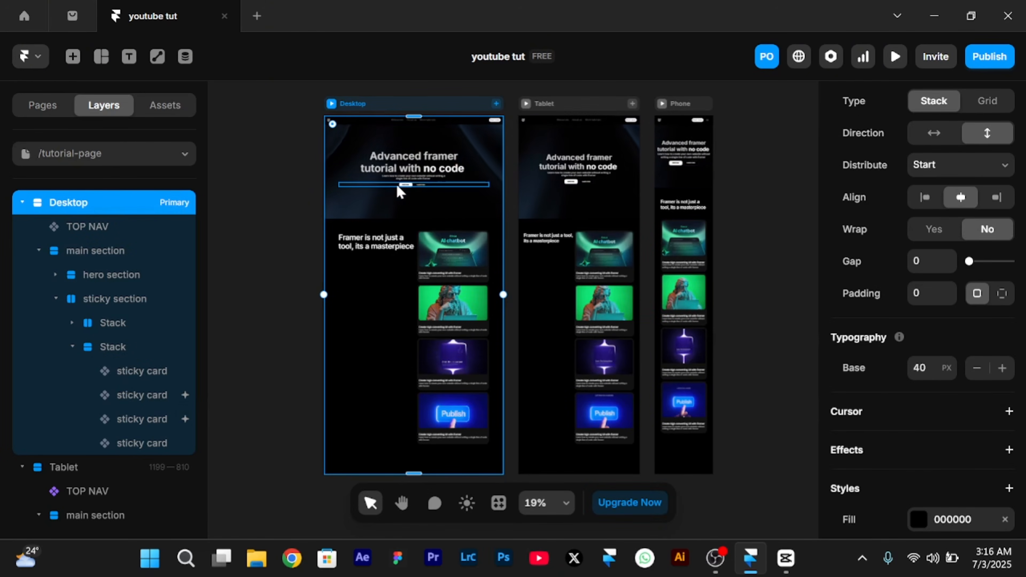
# Switch to the Home page, preview its hero section, and close the preview
pyautogui.scroll(4, 400, 192)
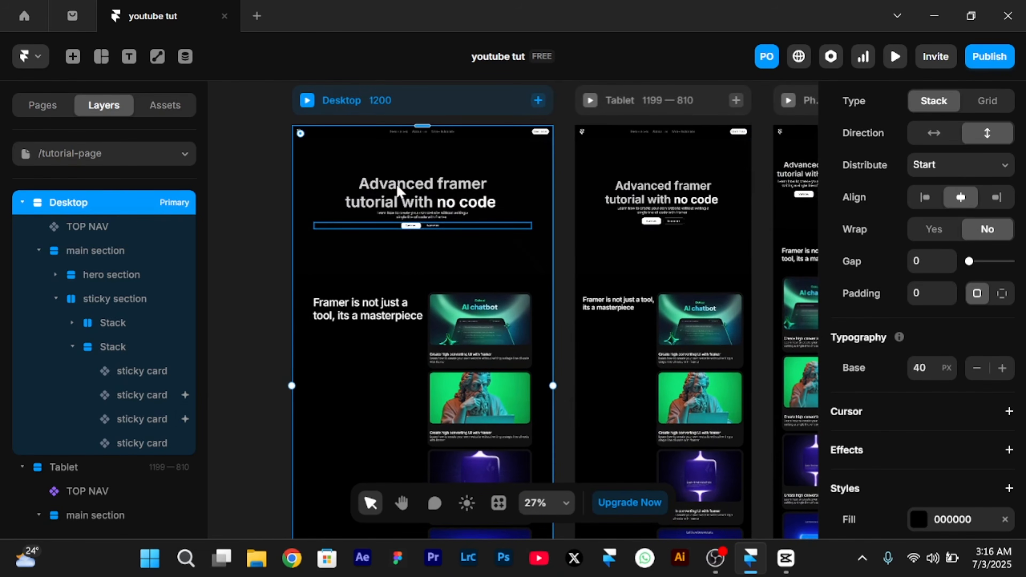
pyautogui.scroll(3, 398, 190)
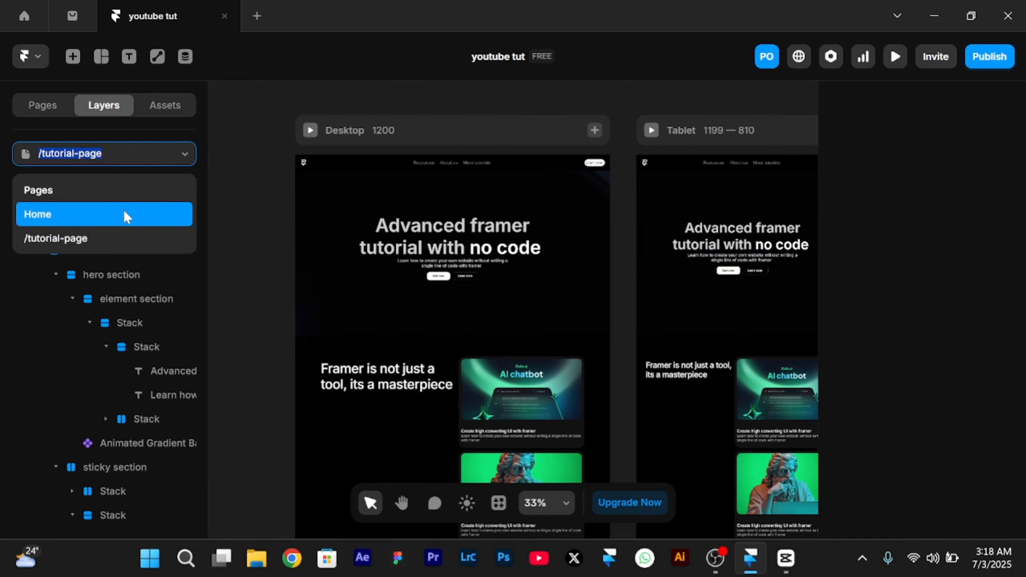
pyautogui.click(127, 217)
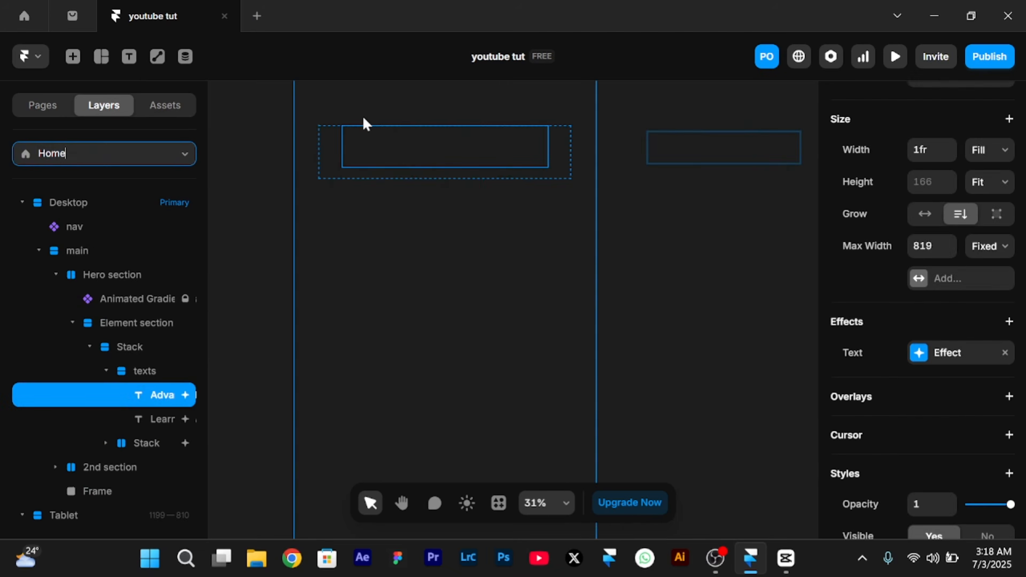
pyautogui.click(900, 60)
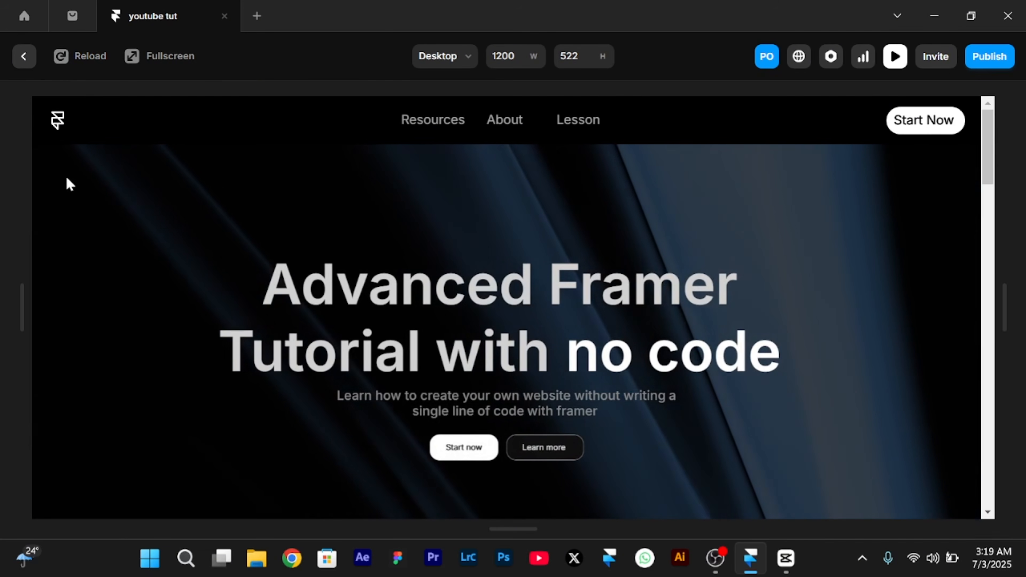
pyautogui.click(24, 59)
# Return to /tutorial-page and add a Text effect to the Desktop hero heading
pyautogui.click(69, 154)
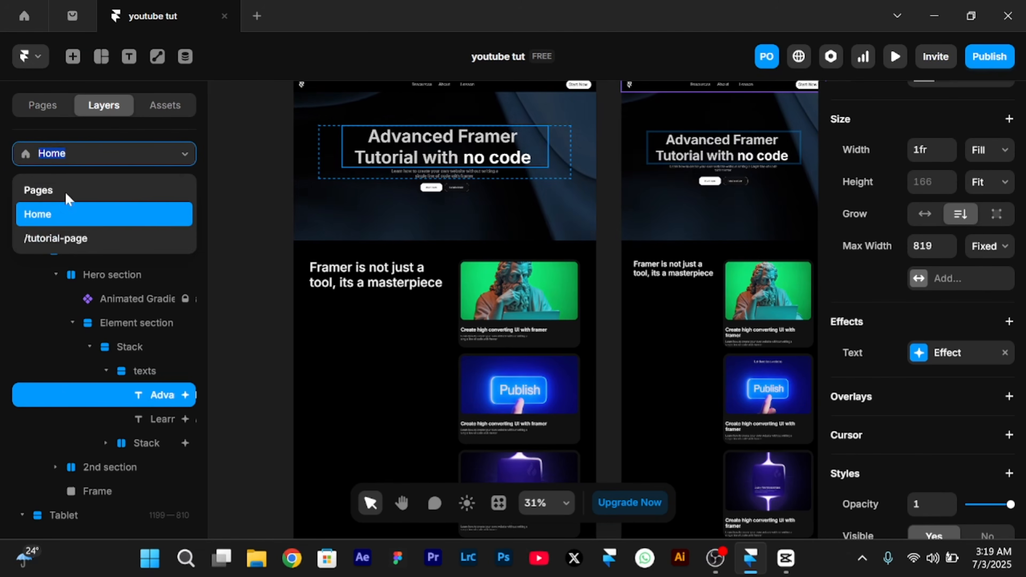
pyautogui.click(76, 238)
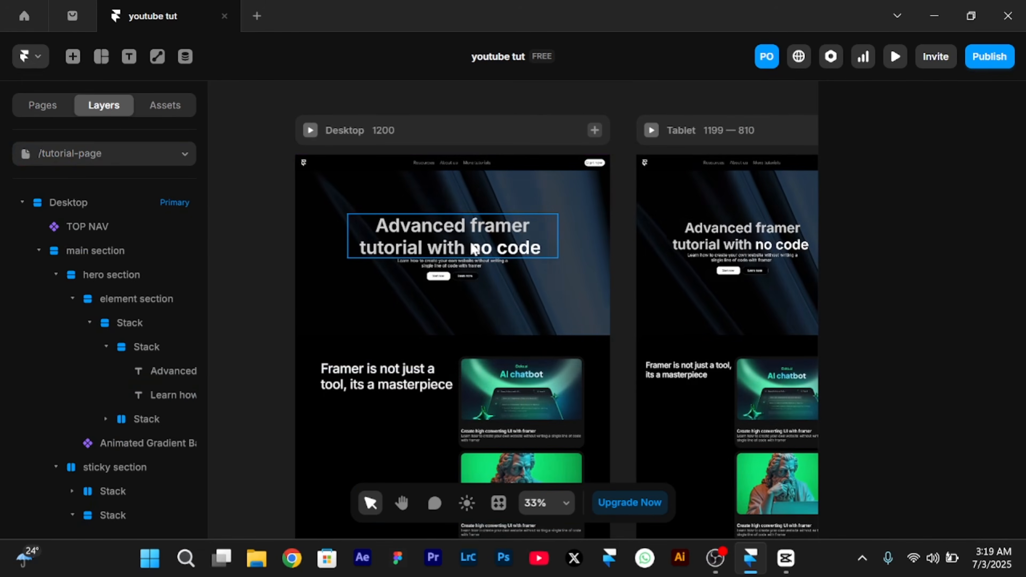
pyautogui.click(475, 249)
pyautogui.click(890, 386)
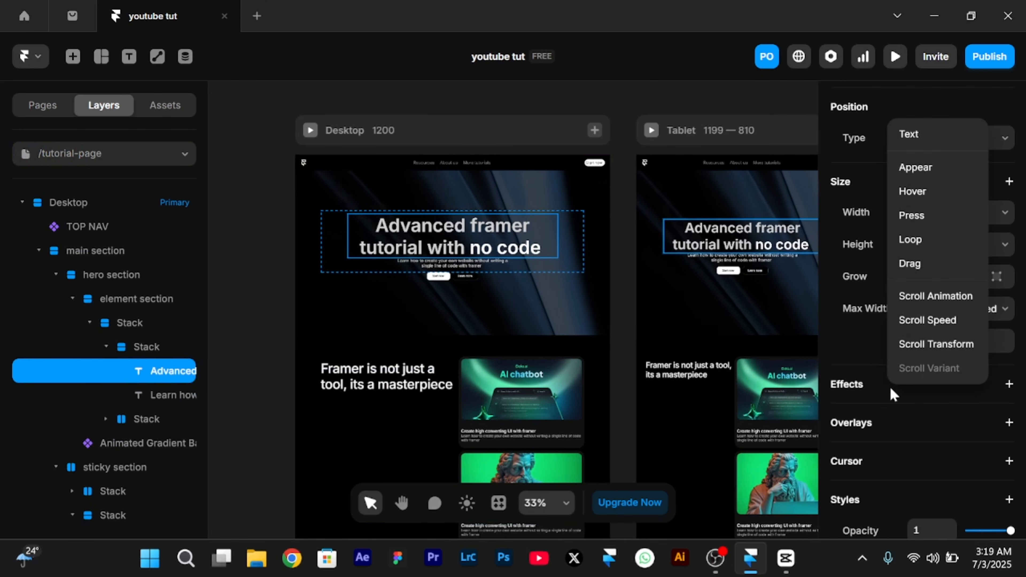
pyautogui.click(929, 133)
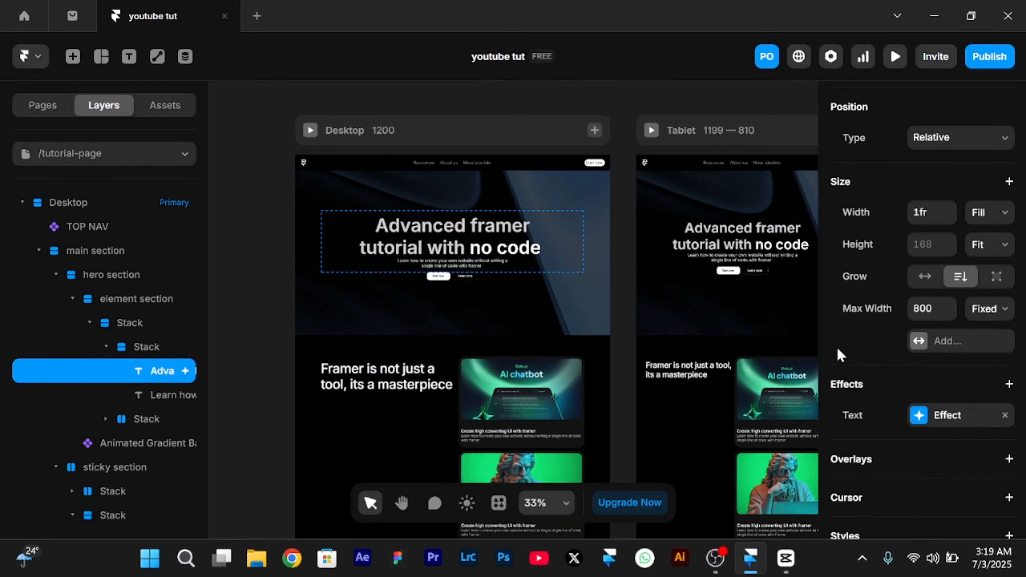
# Set the Desktop hero heading's text effect to animate per Word with a 0.4 s delay
pyautogui.click(932, 421)
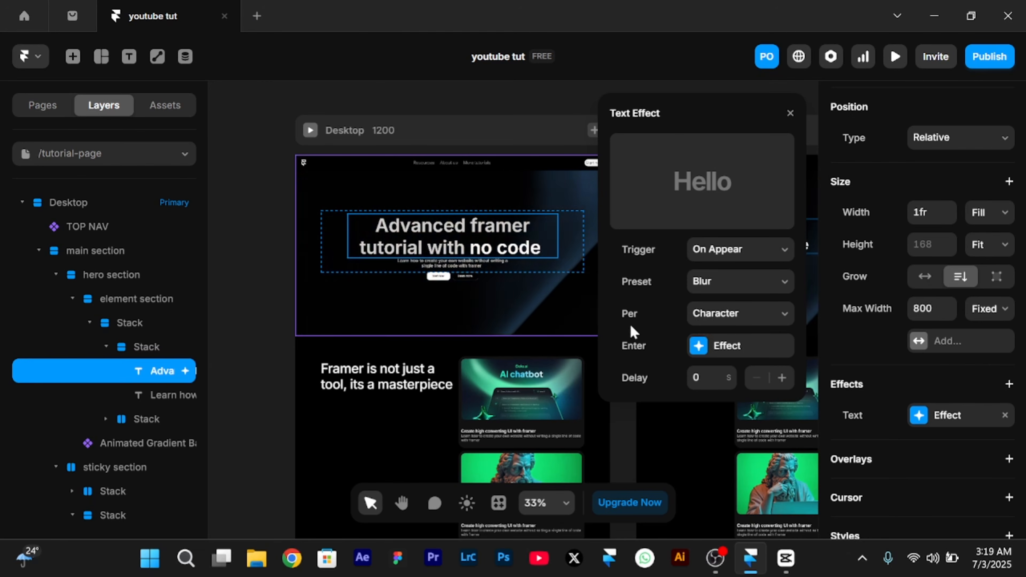
pyautogui.click(759, 320)
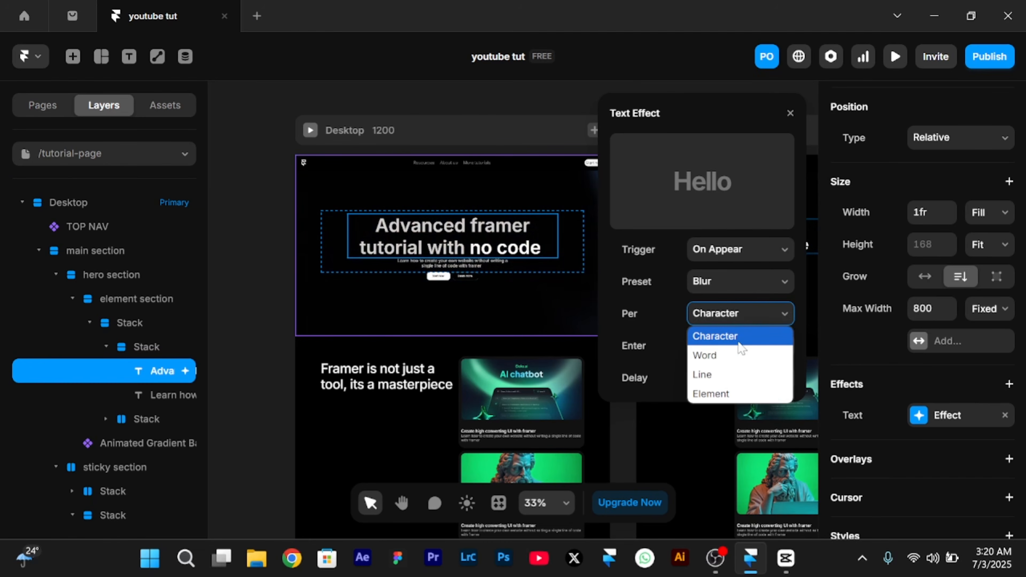
pyautogui.click(738, 362)
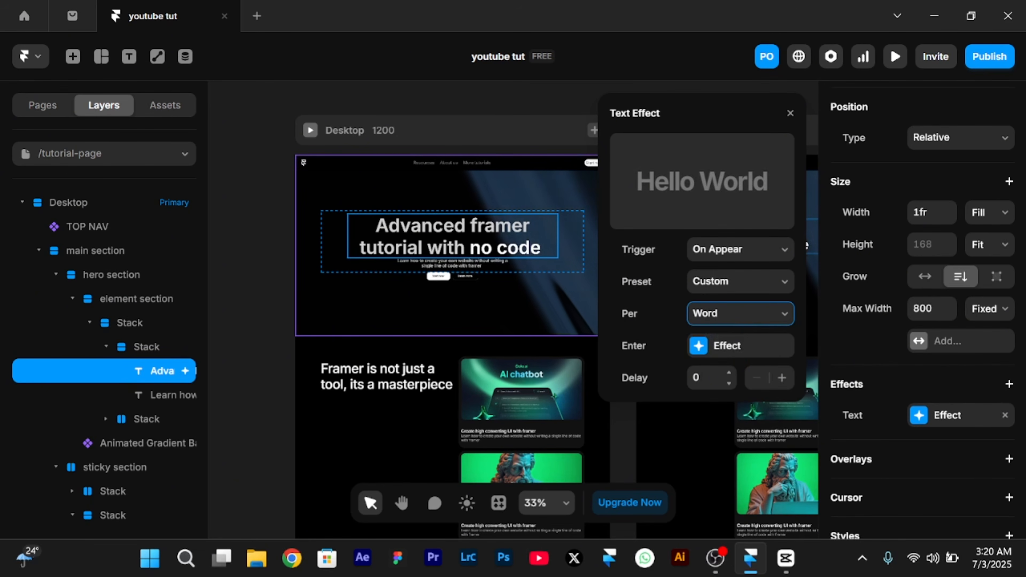
pyautogui.press('BackSpace')
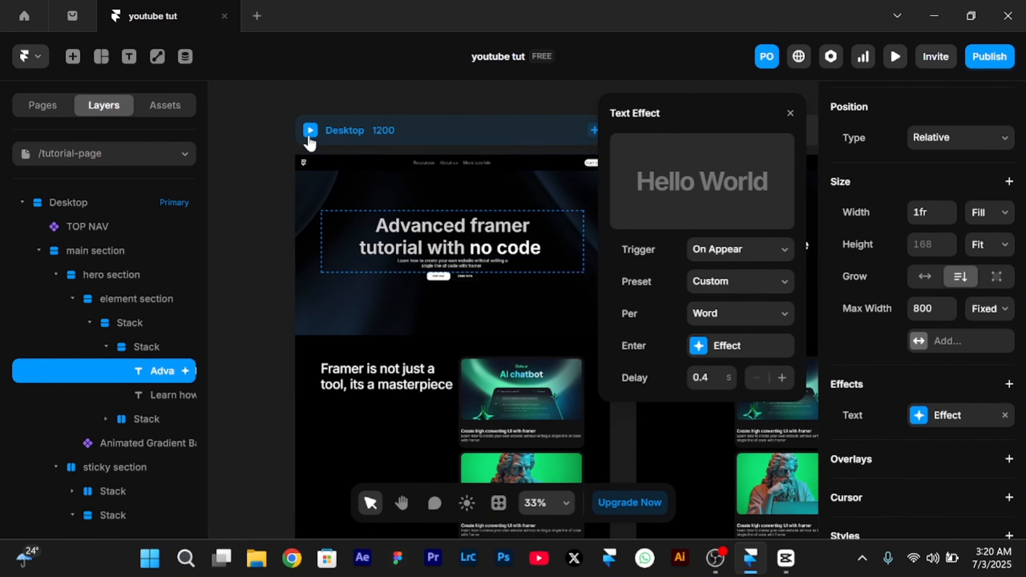
# Preview the page from the Desktop breakpoint, reload it to replay the heading effect, and return to the canvas
pyautogui.click(309, 130)
pyautogui.click(69, 64)
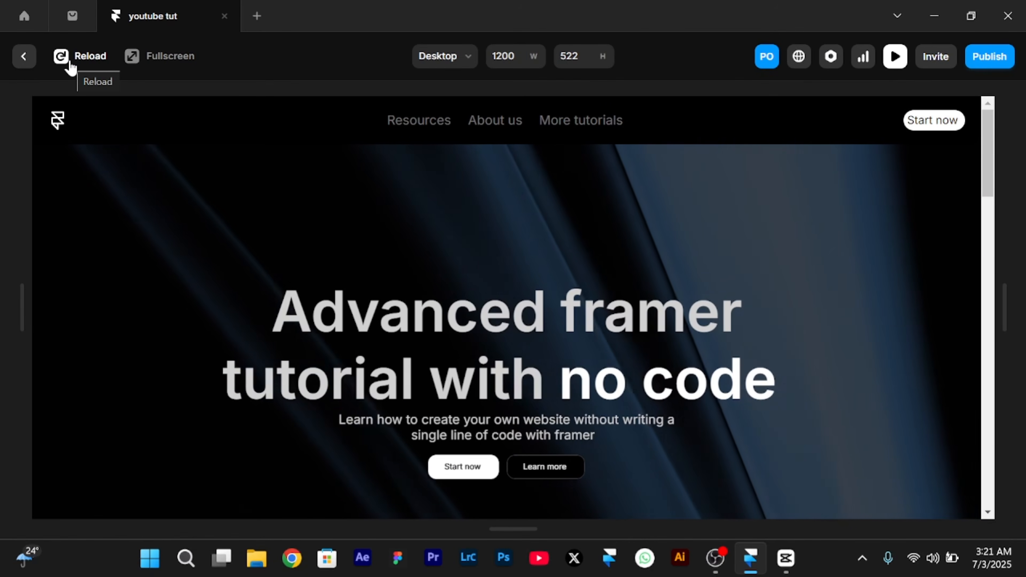
pyautogui.click(25, 56)
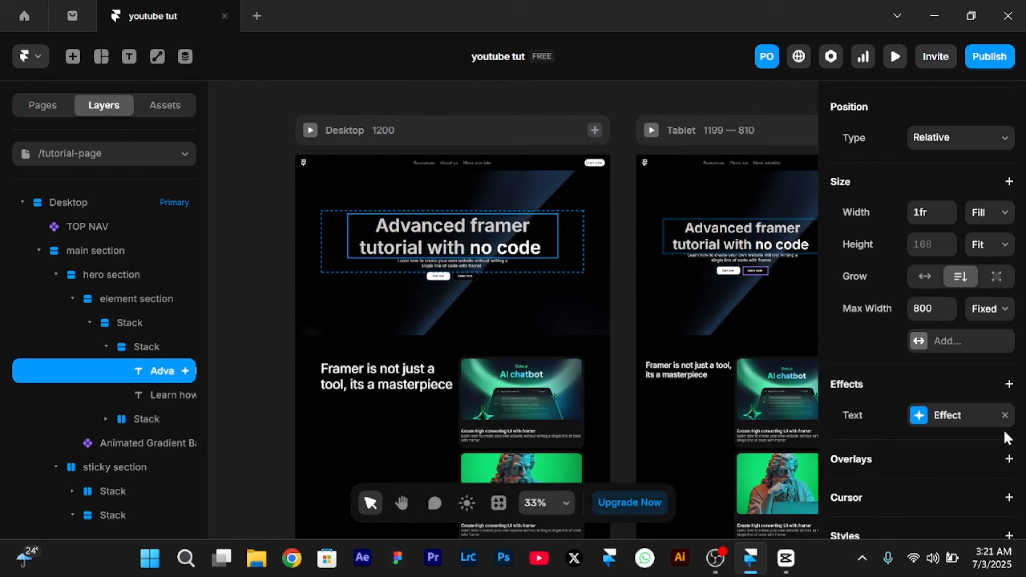
# Copy the hero heading's text effect and paste it onto the "Learn how to create your own website" paragraph
pyautogui.rightClick(888, 417)
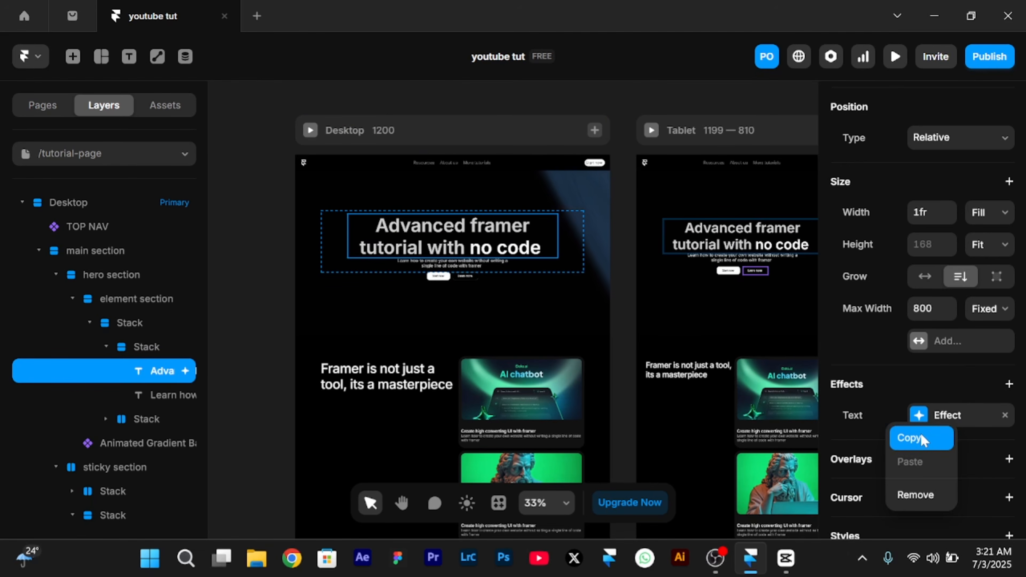
pyautogui.click(920, 435)
pyautogui.click(443, 259)
pyautogui.scroll(3, 443, 258)
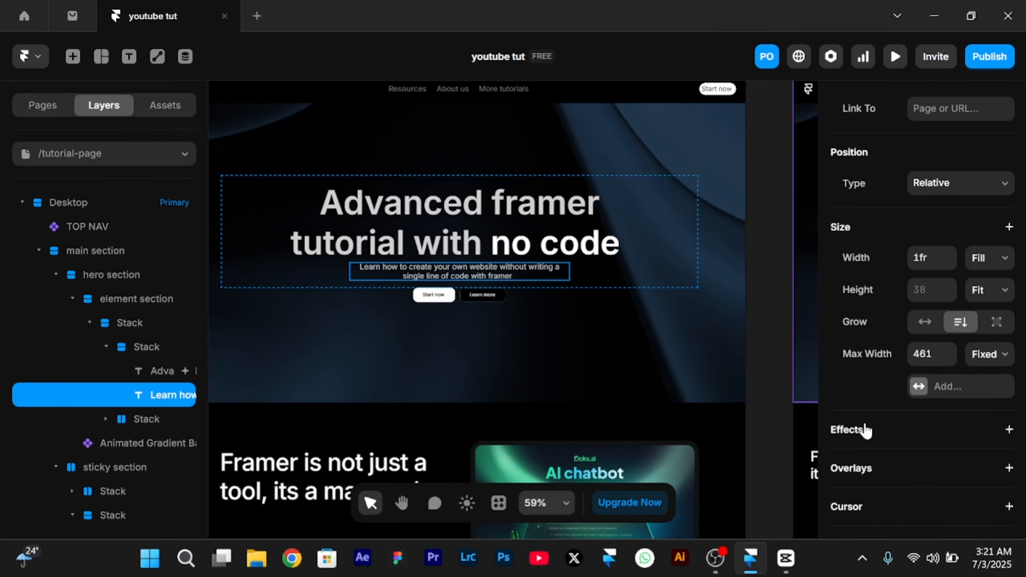
pyautogui.click(864, 429)
pyautogui.click(891, 137)
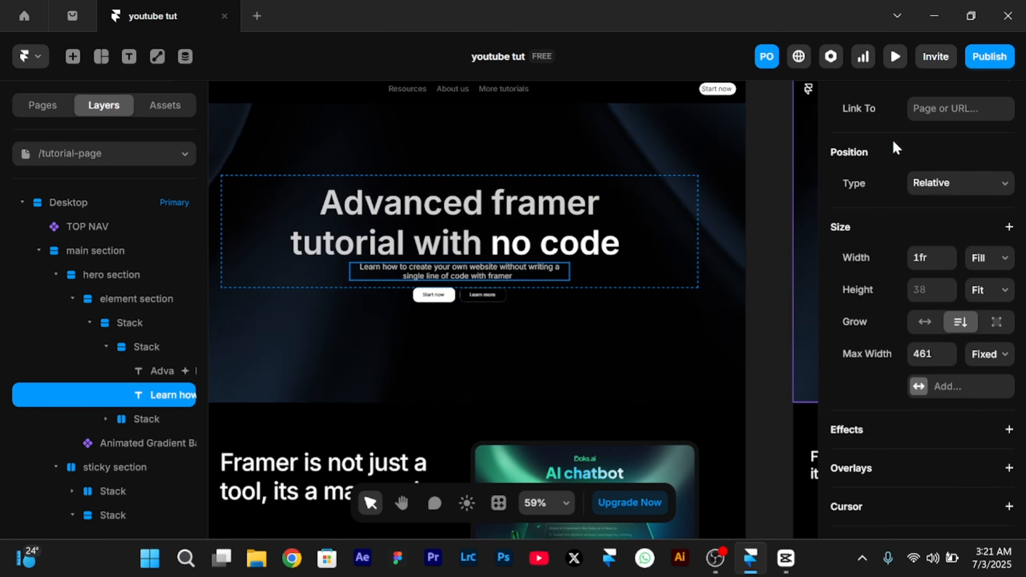
pyautogui.scroll(-1, 884, 445)
pyautogui.scroll(-1, 890, 455)
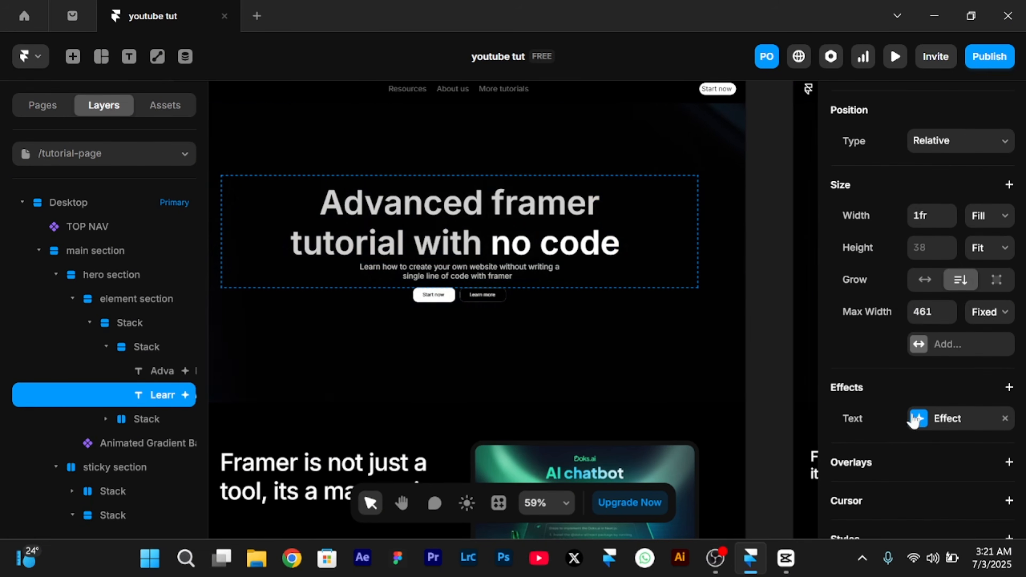
# Edit the delay of the hero paragraph's text effect and check the animation in a reloaded preview
pyautogui.click(920, 420)
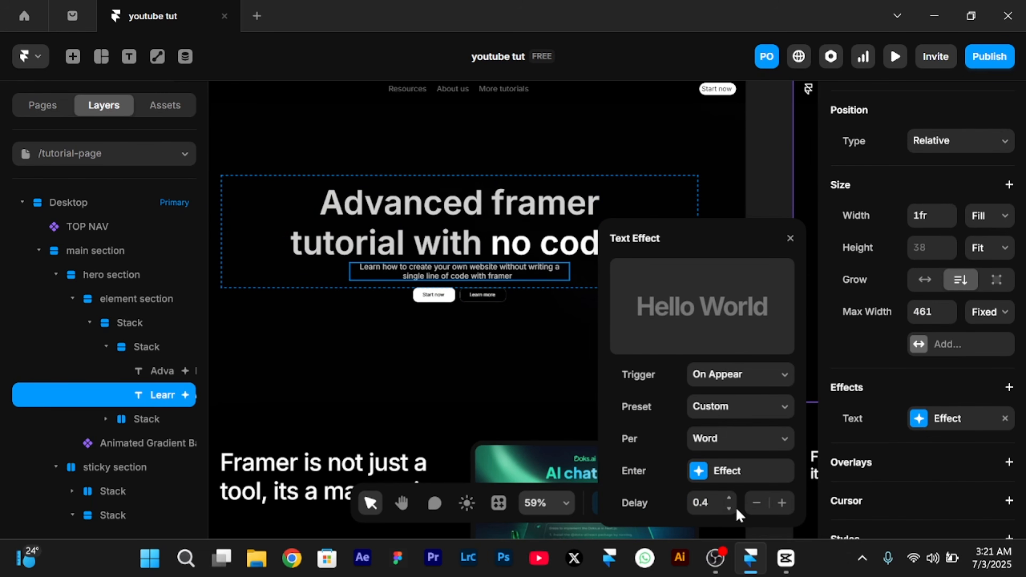
pyautogui.click(727, 507)
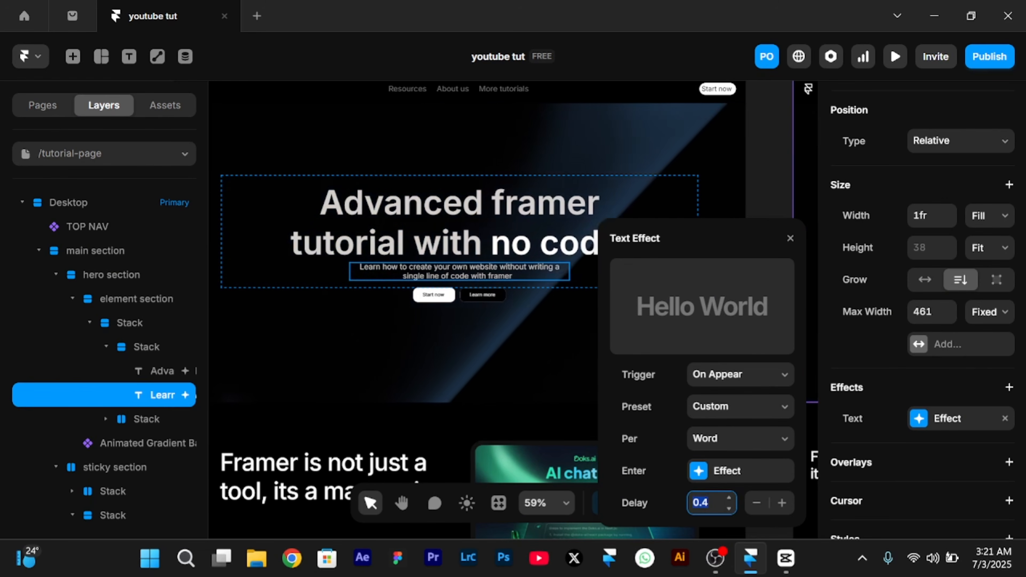
pyautogui.write('0')
pyautogui.click(61, 56)
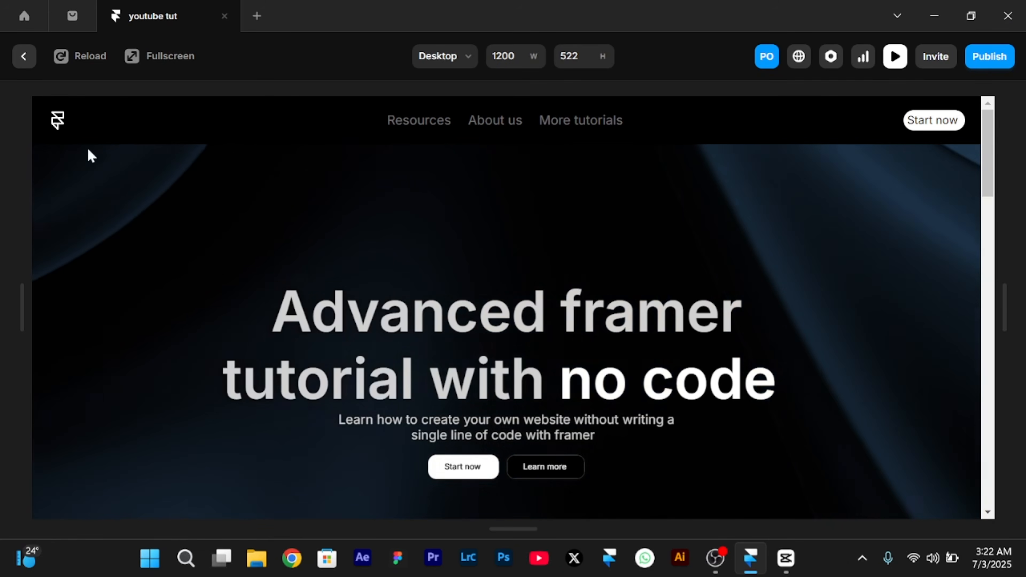
pyautogui.click(24, 57)
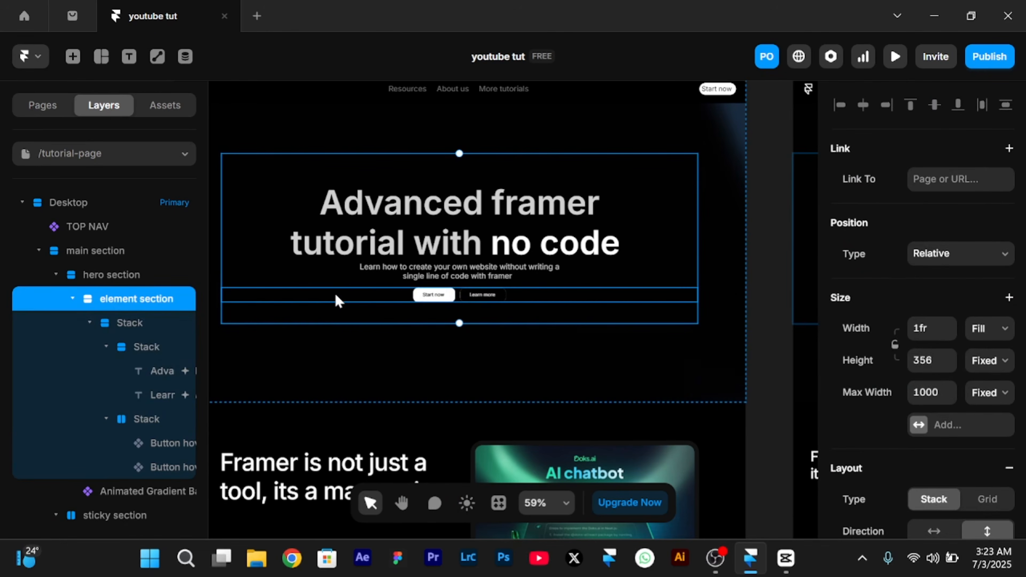
# Add an Appear effect to the Stack holding the Desktop hero's Start now and Learn more buttons
pyautogui.click(337, 299)
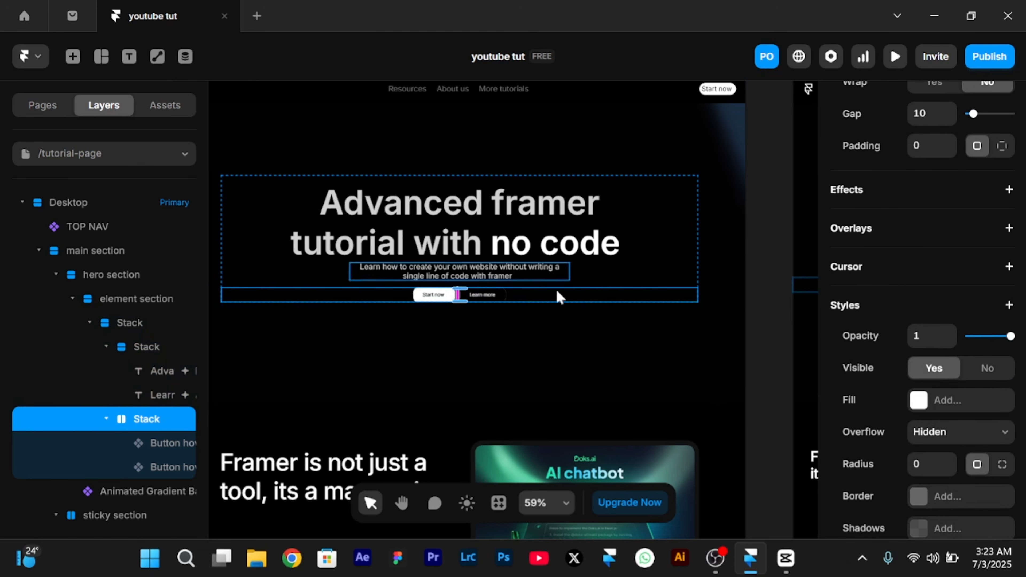
pyautogui.click(890, 196)
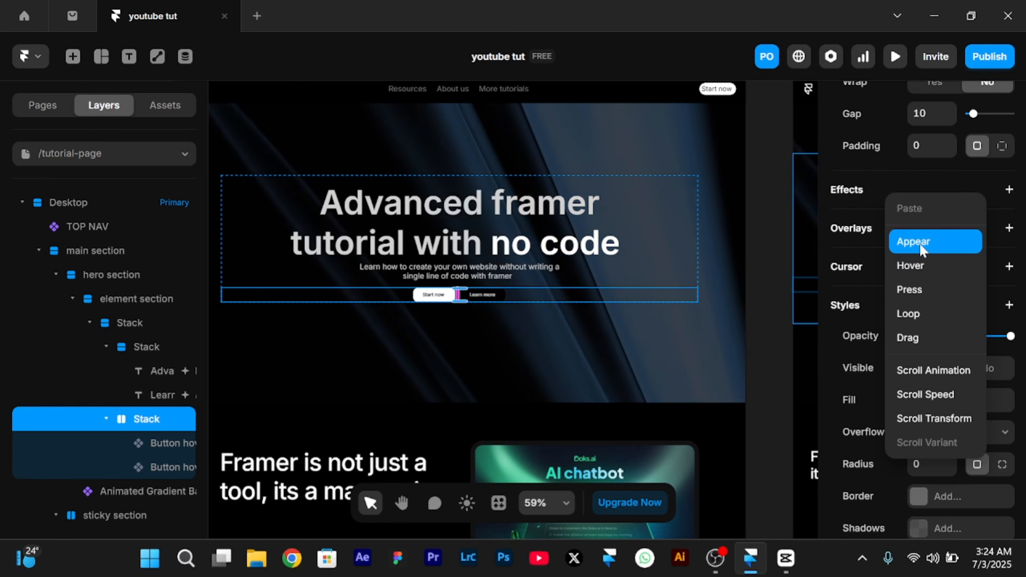
pyautogui.click(922, 247)
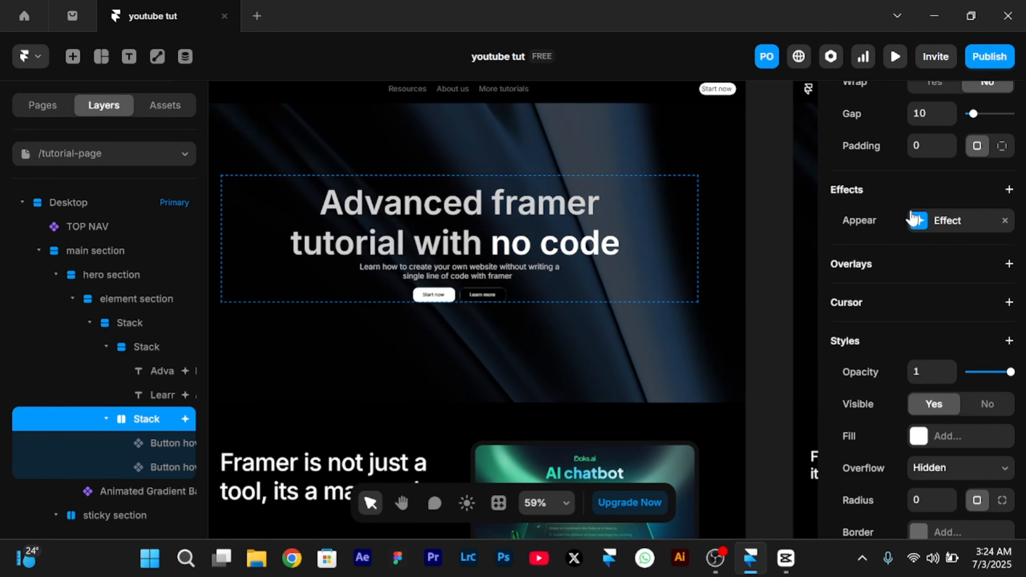
# Base the Spring transition of the button stack's Appear effect on Physics and edit its delay
pyautogui.click(914, 220)
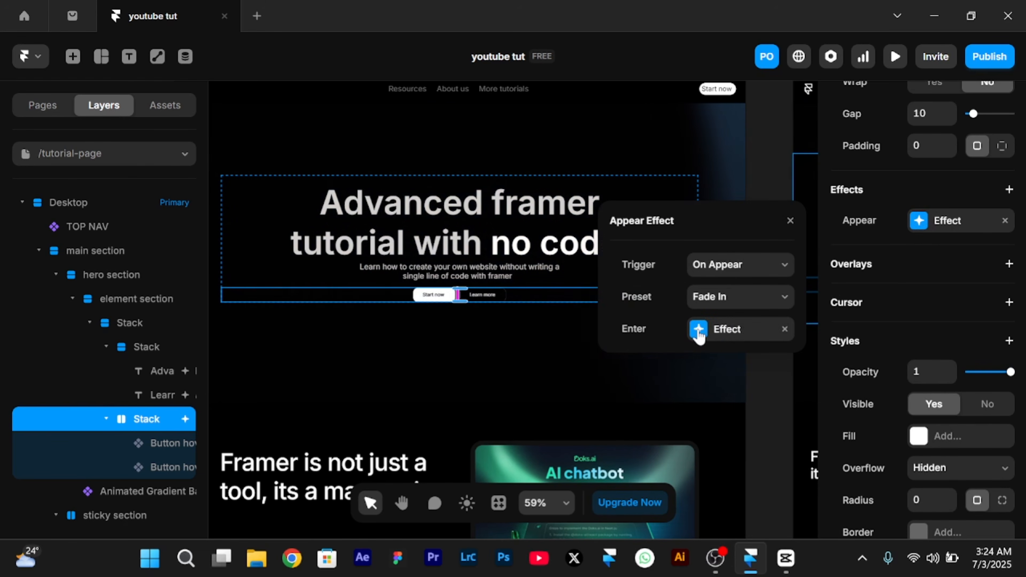
pyautogui.click(698, 330)
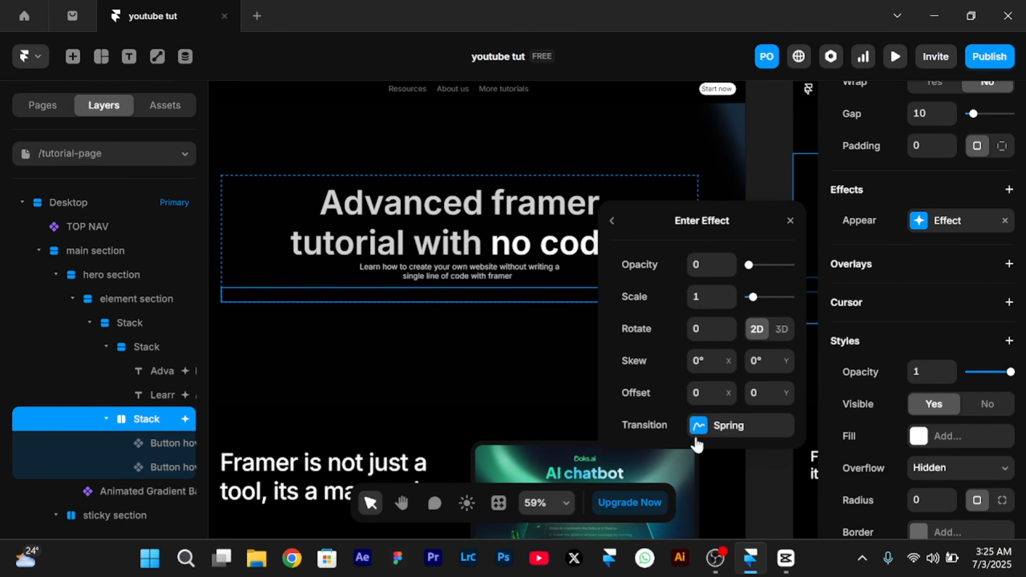
pyautogui.click(696, 429)
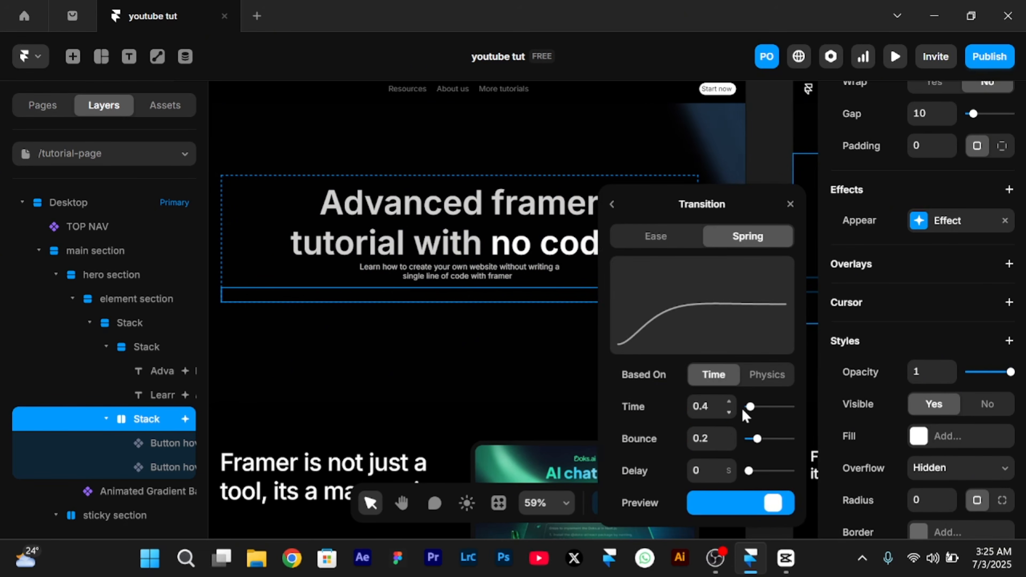
pyautogui.click(766, 376)
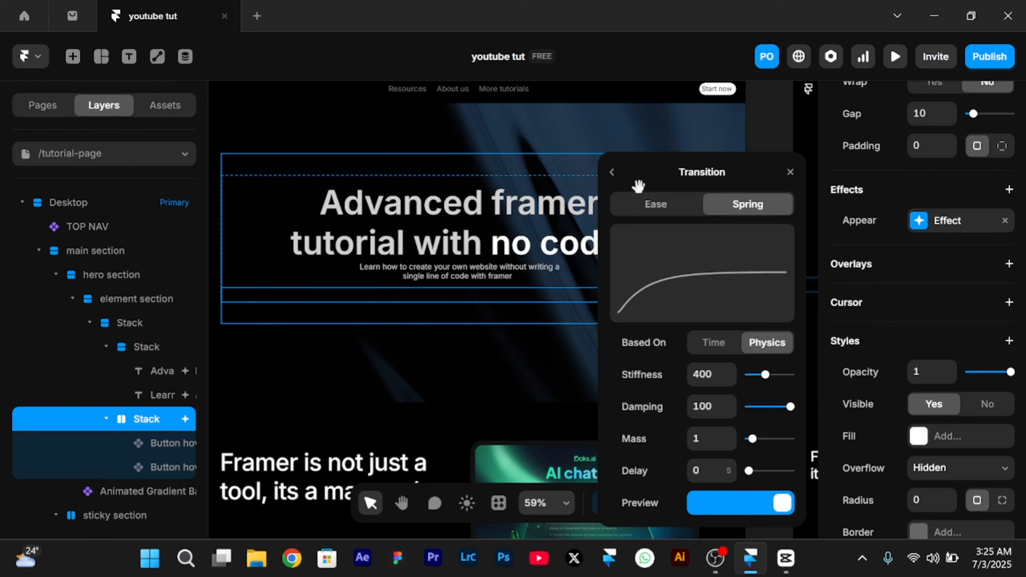
pyautogui.click(704, 470)
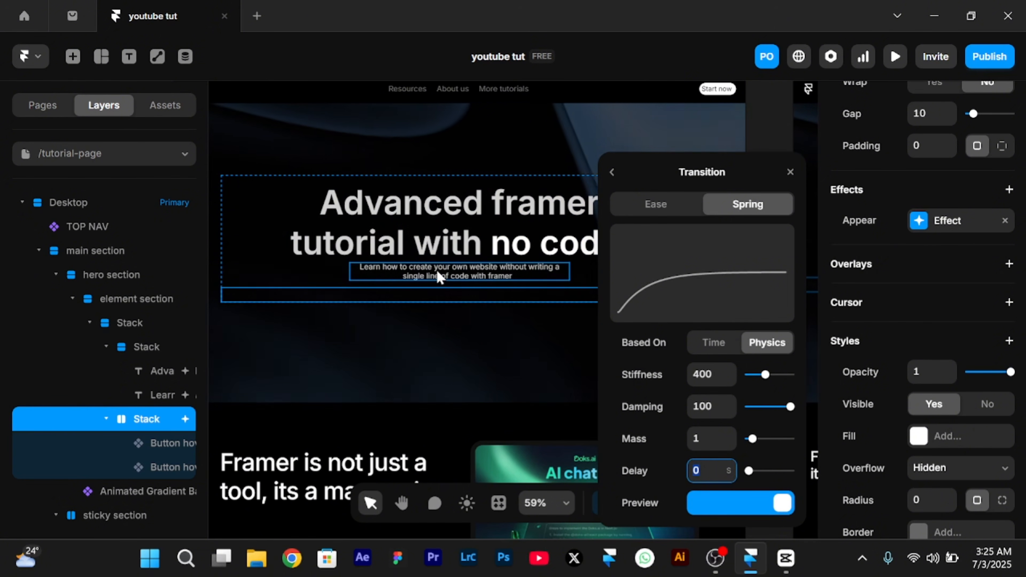
pyautogui.click(771, 124)
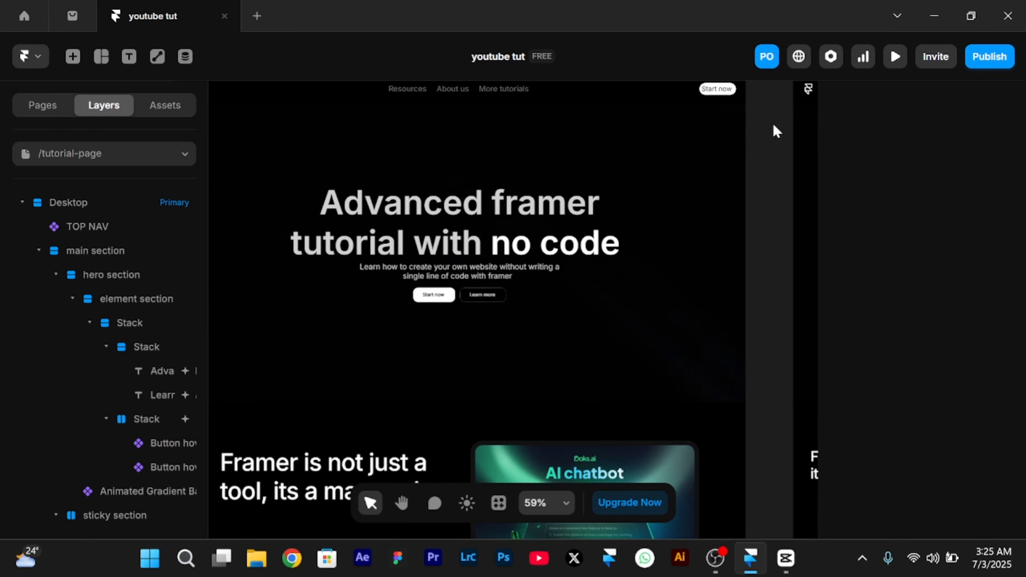
# Preview the Desktop page, check the hero animations while scrolling down and back up, and close the preview
pyautogui.hotkey('ctrl', 'p')
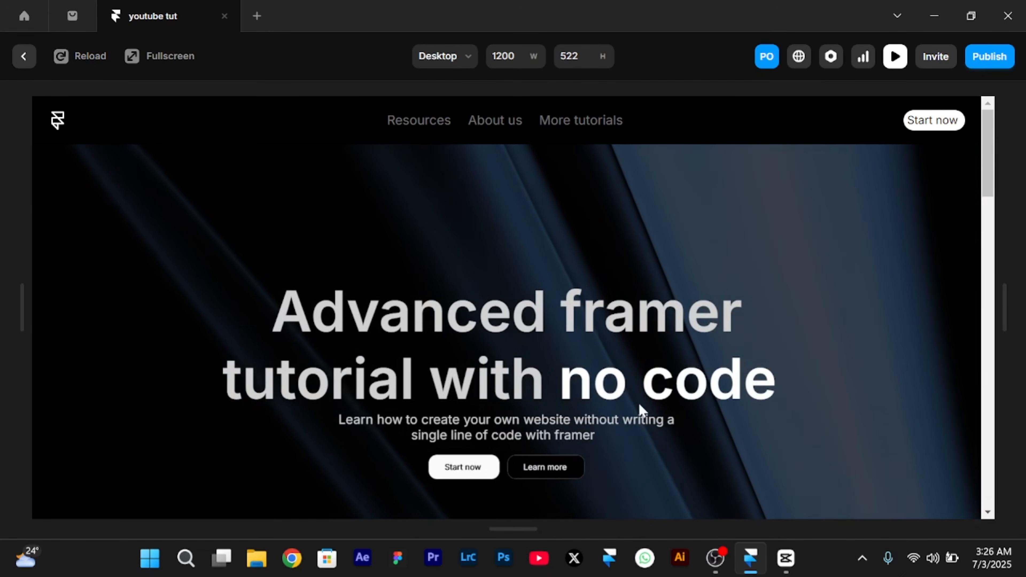
pyautogui.scroll(-3, 609, 445)
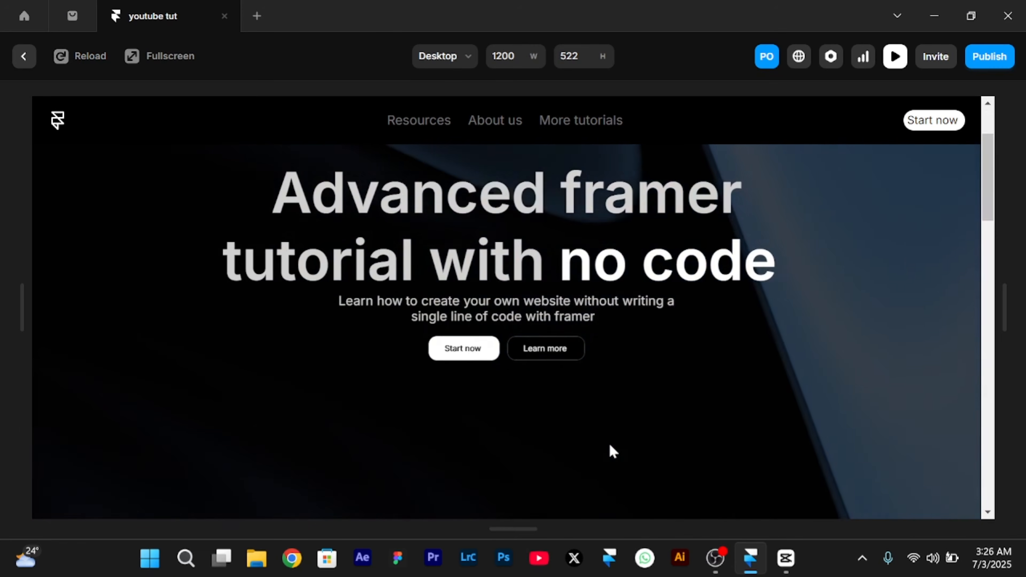
pyautogui.scroll(1, 610, 444)
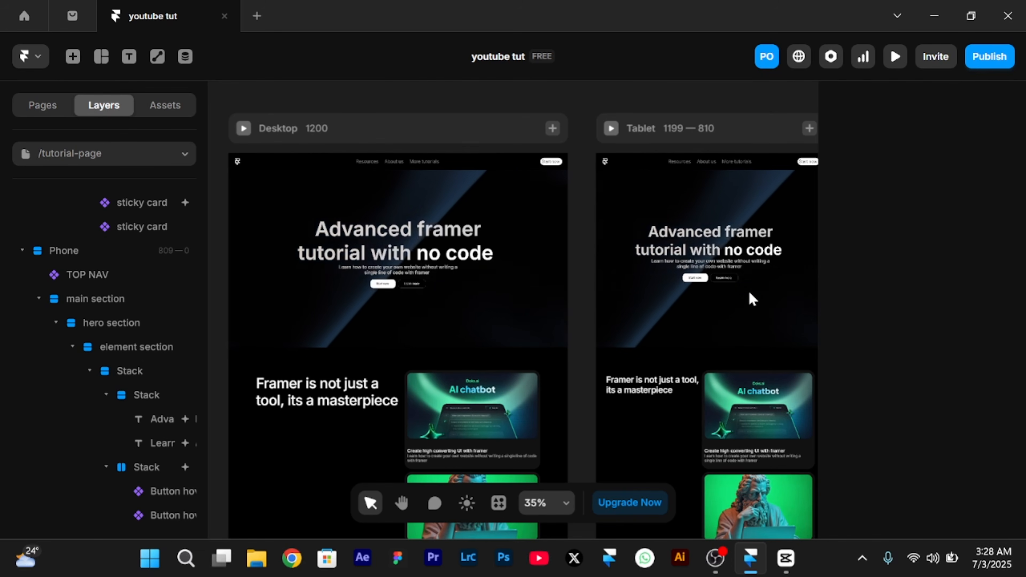
# Publish the site and open its published framer.app address in the browser
pyautogui.click(987, 60)
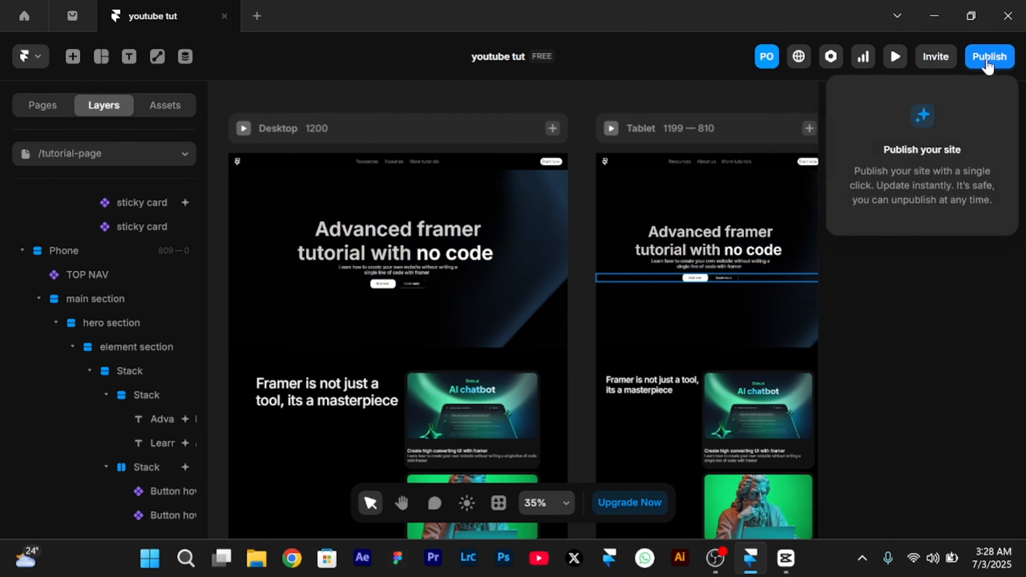
pyautogui.click(988, 61)
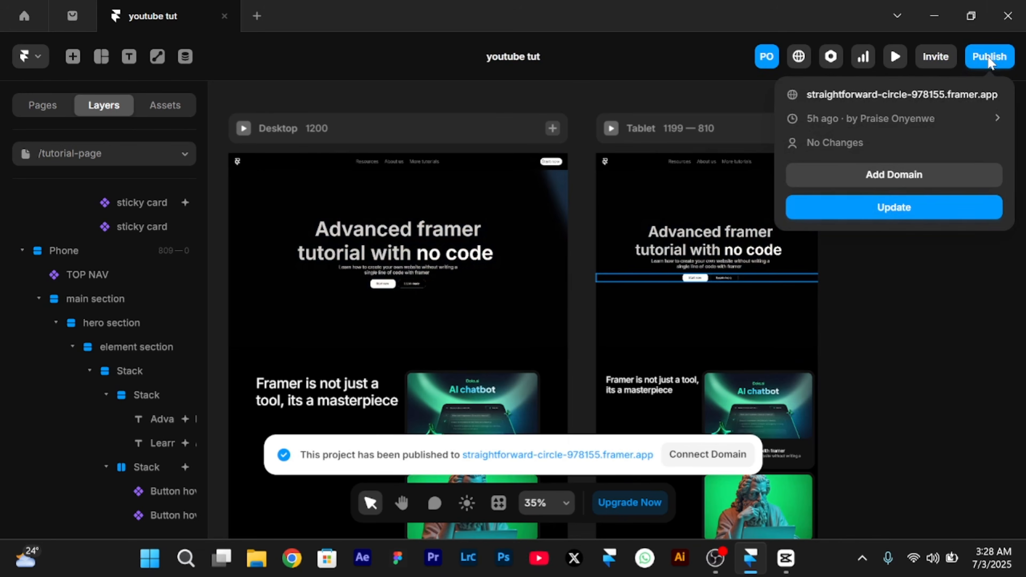
pyautogui.click(582, 455)
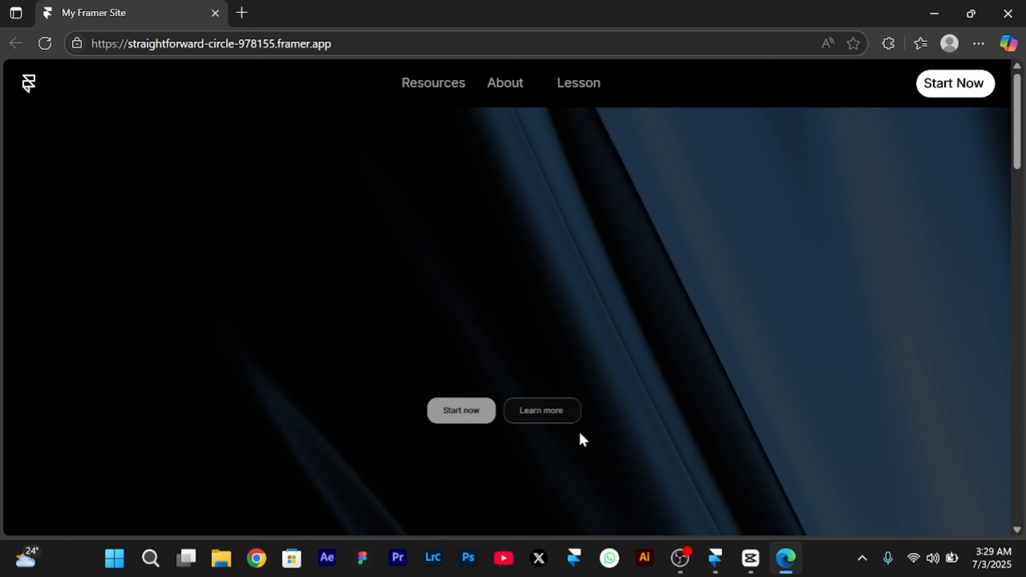
# Examine the live site from the hero down to the sticky cards and back, and switch back to Framer
pyautogui.scroll(-10, 579, 431)
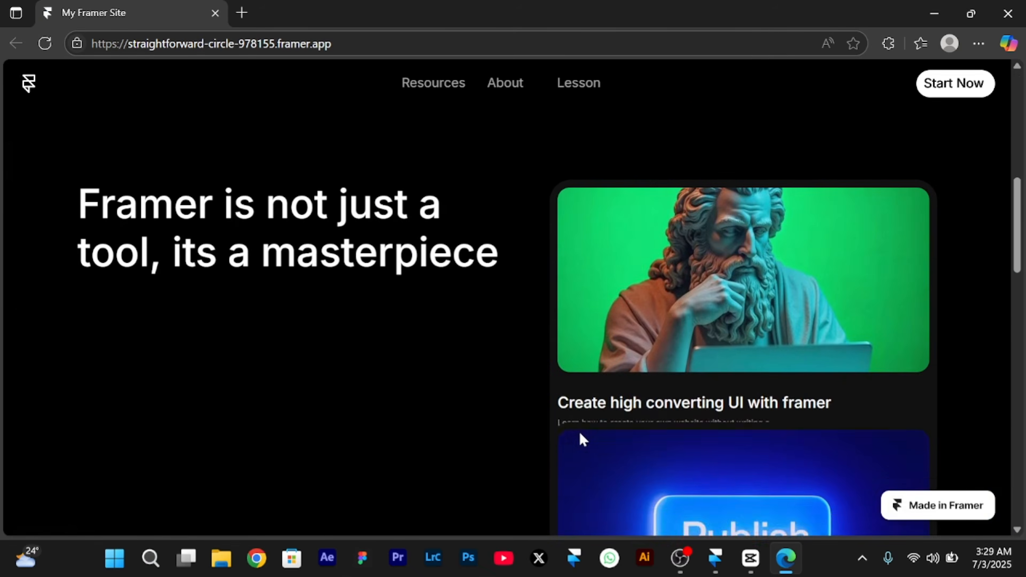
pyautogui.scroll(5, 578, 431)
pyautogui.scroll(5, 579, 431)
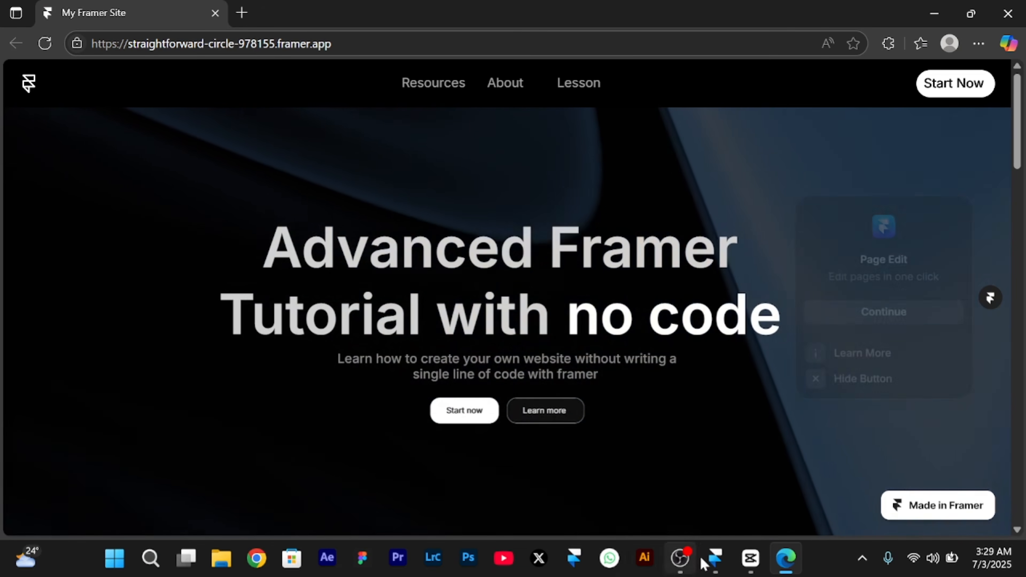
pyautogui.click(718, 563)
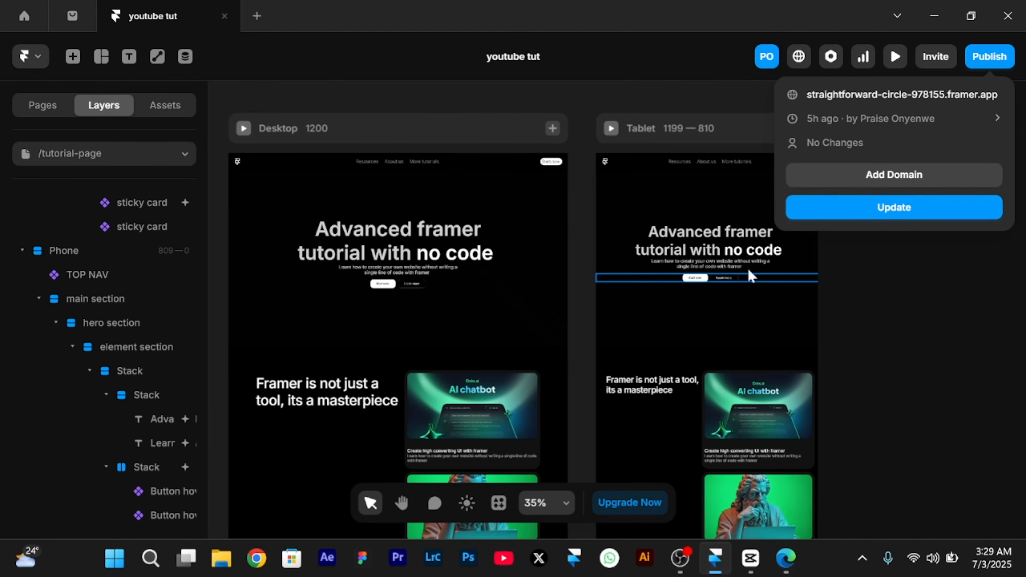